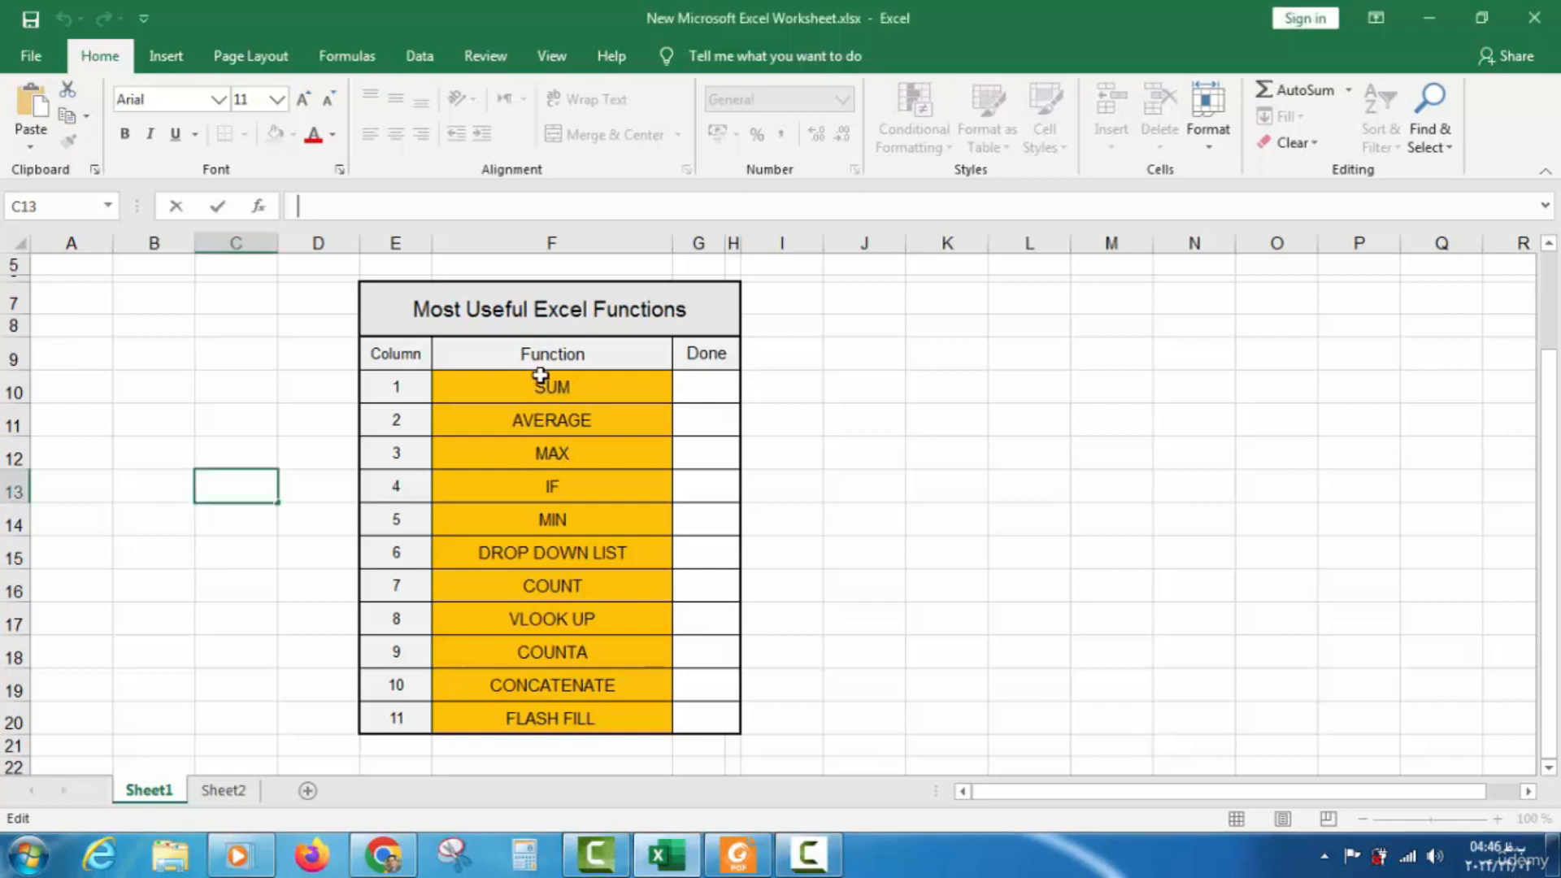
# Select the list of eleven function names and check the empty cells beside it
pyautogui.moveTo(547, 385); pyautogui.dragTo(534, 705)
pyautogui.click(811, 492)
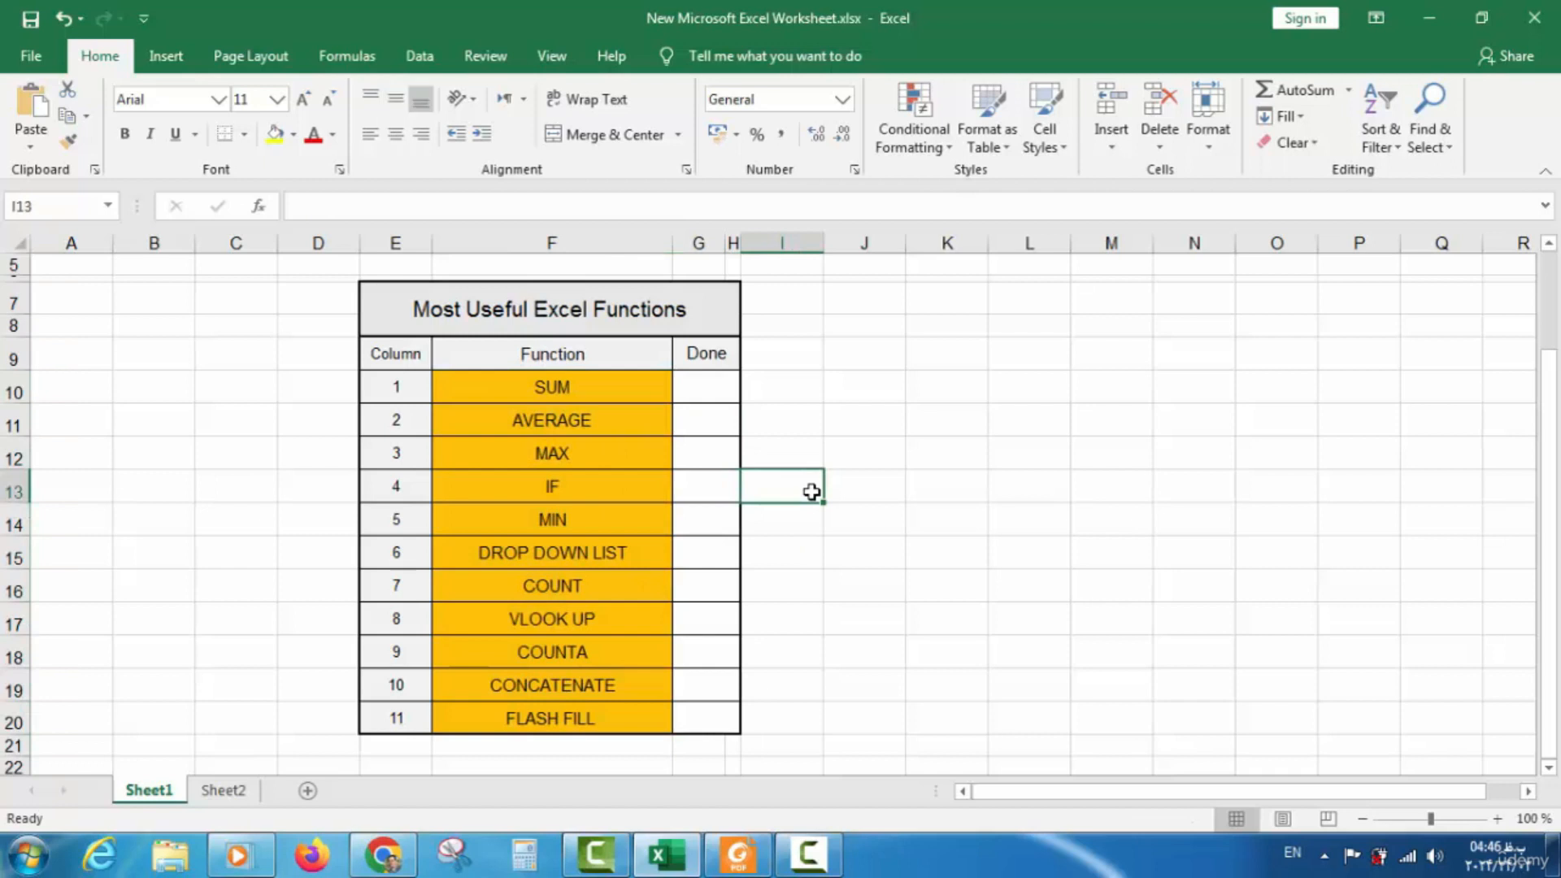
pyautogui.click(869, 393)
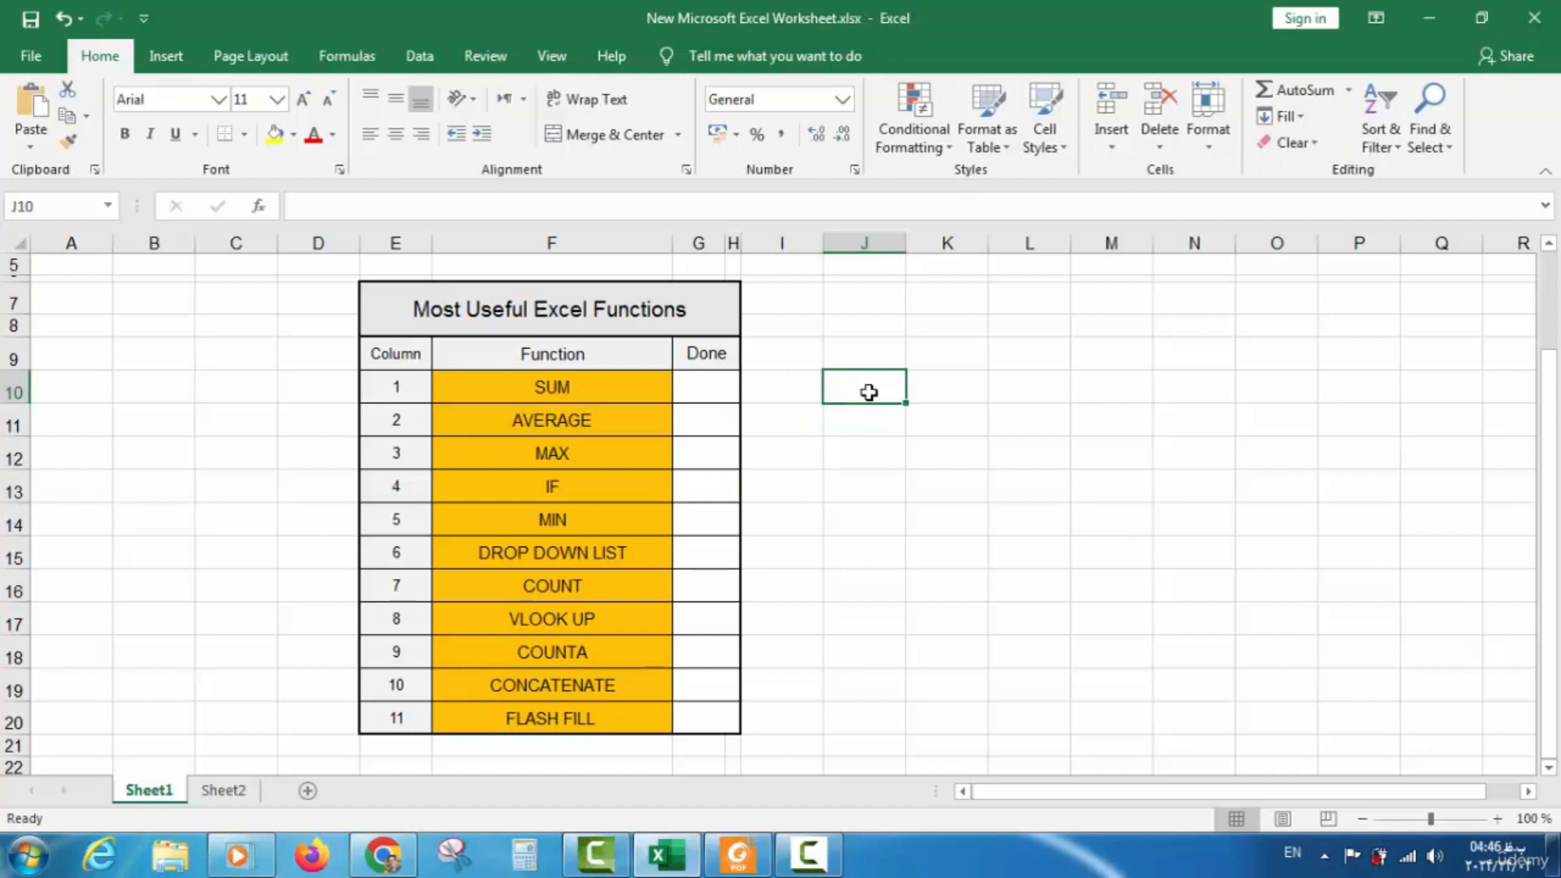
pyautogui.click(855, 433)
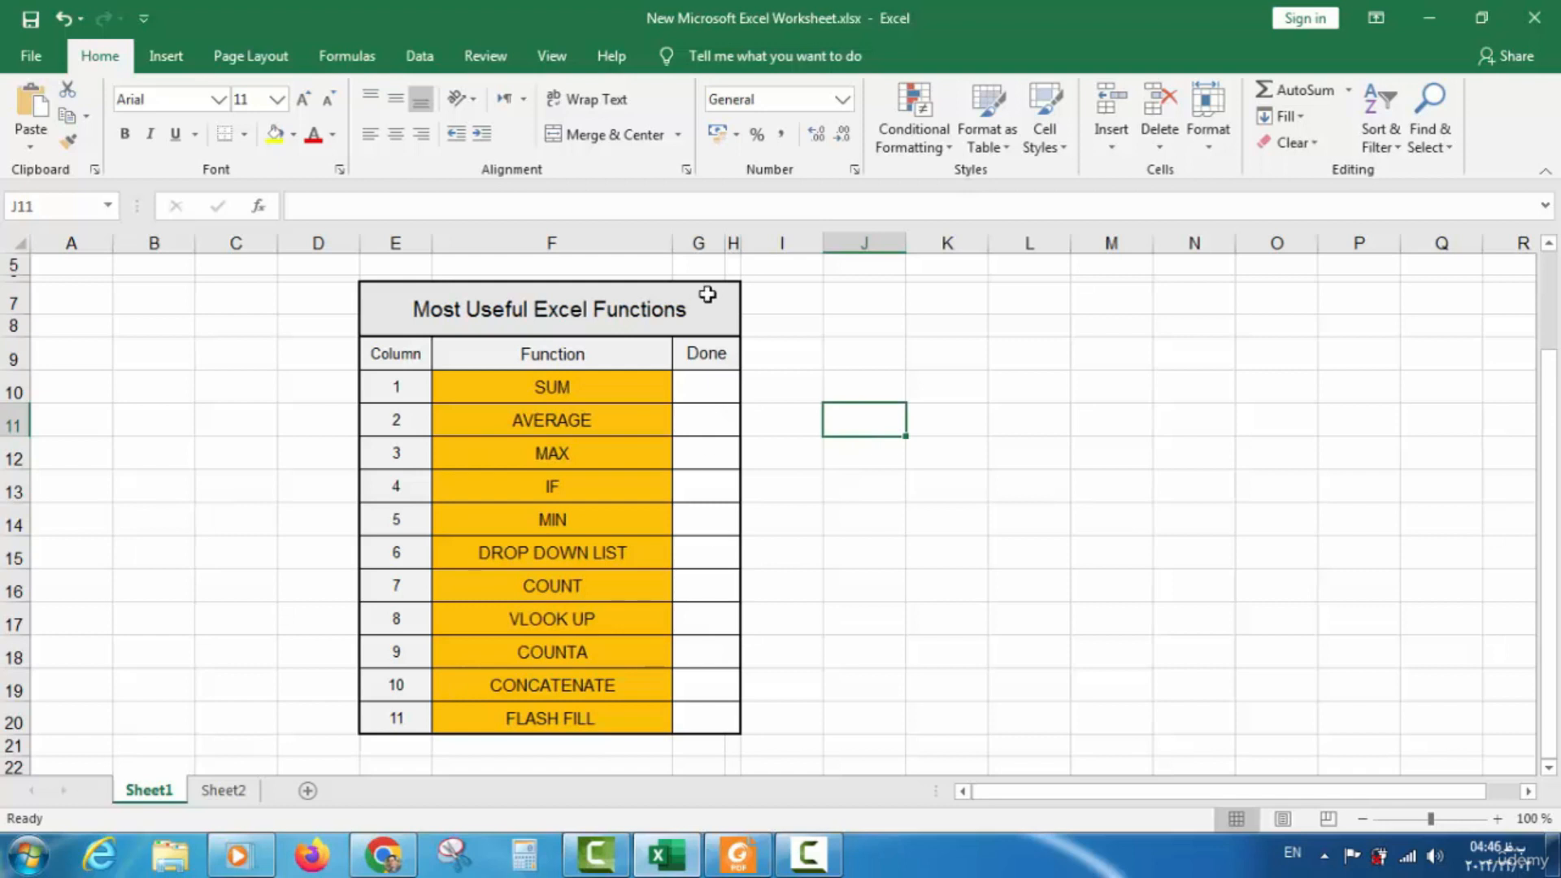
pyautogui.click(321, 204)
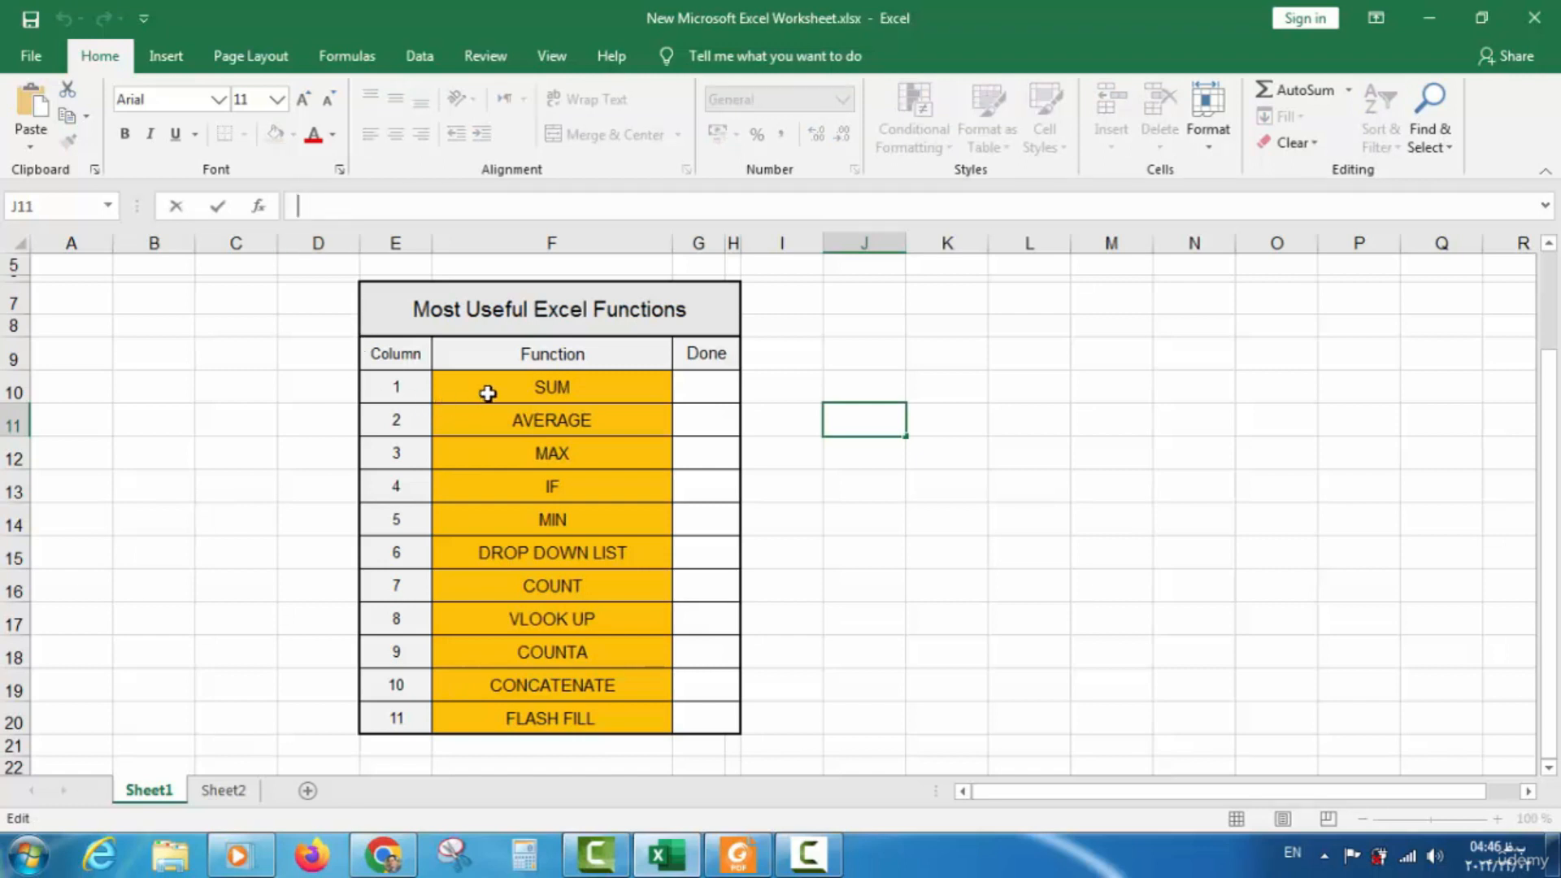
pyautogui.moveTo(488, 393); pyautogui.dragTo(519, 713)
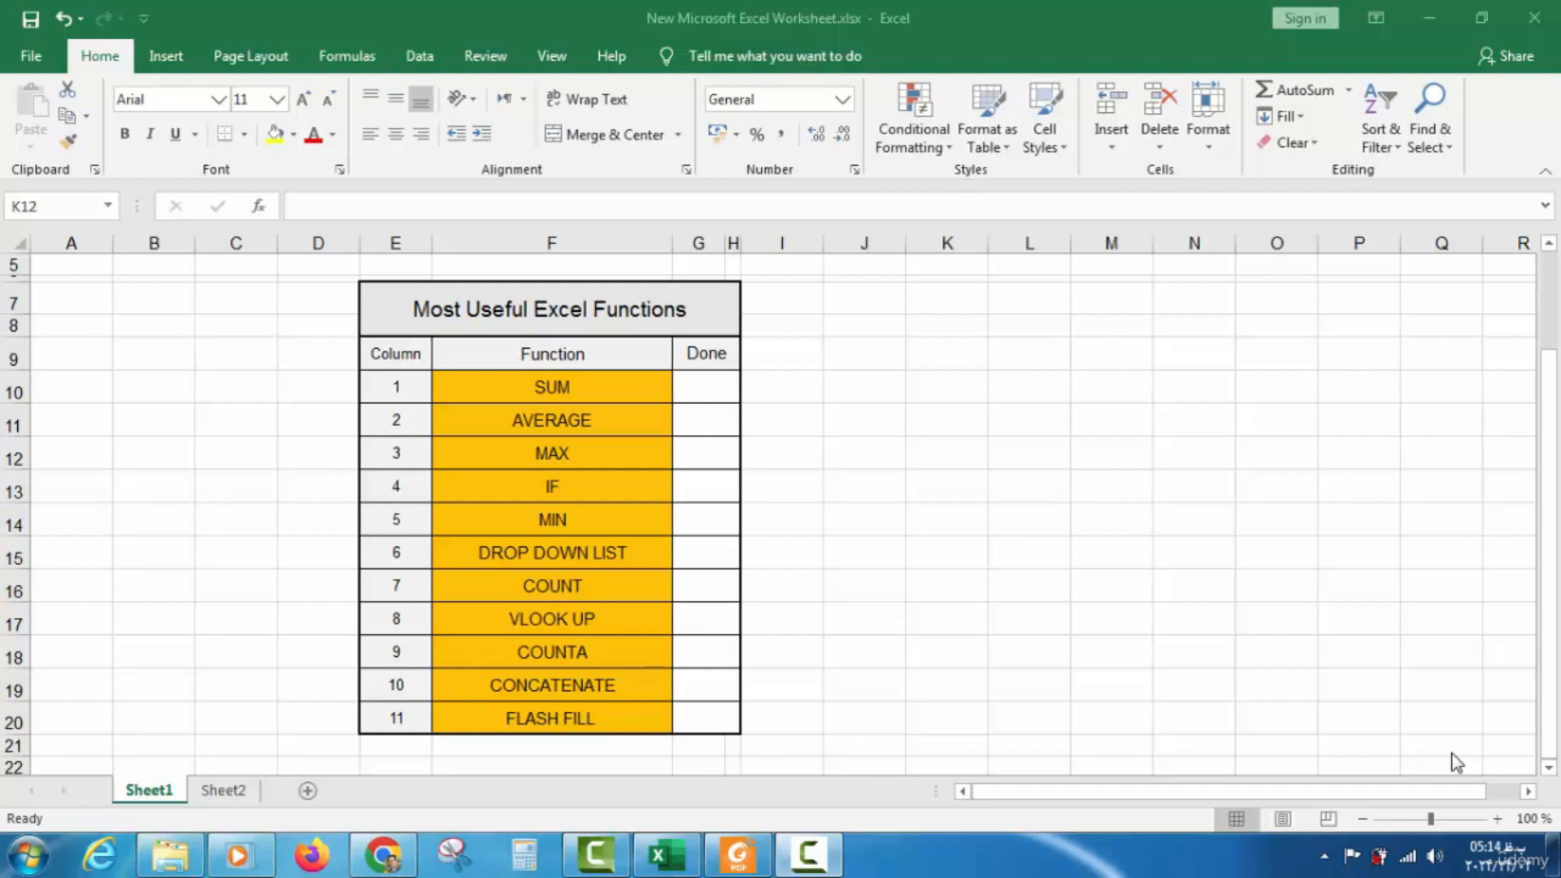
# Point out SUM and MAX, then begin =max( in cell J12
pyautogui.click(591, 385)
pyautogui.click(592, 385)
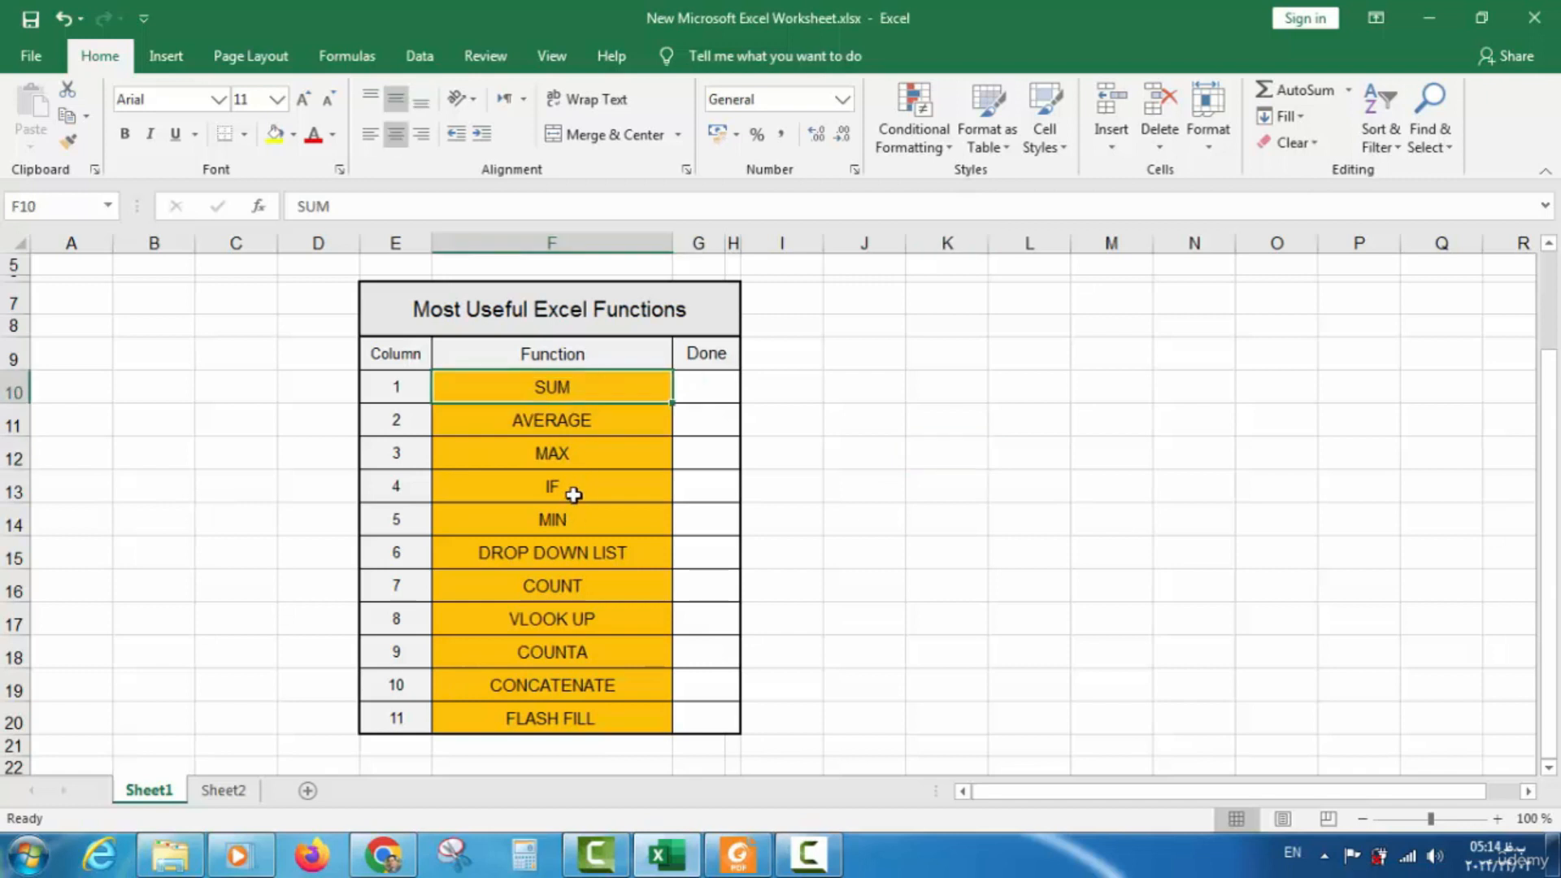
pyautogui.click(576, 465)
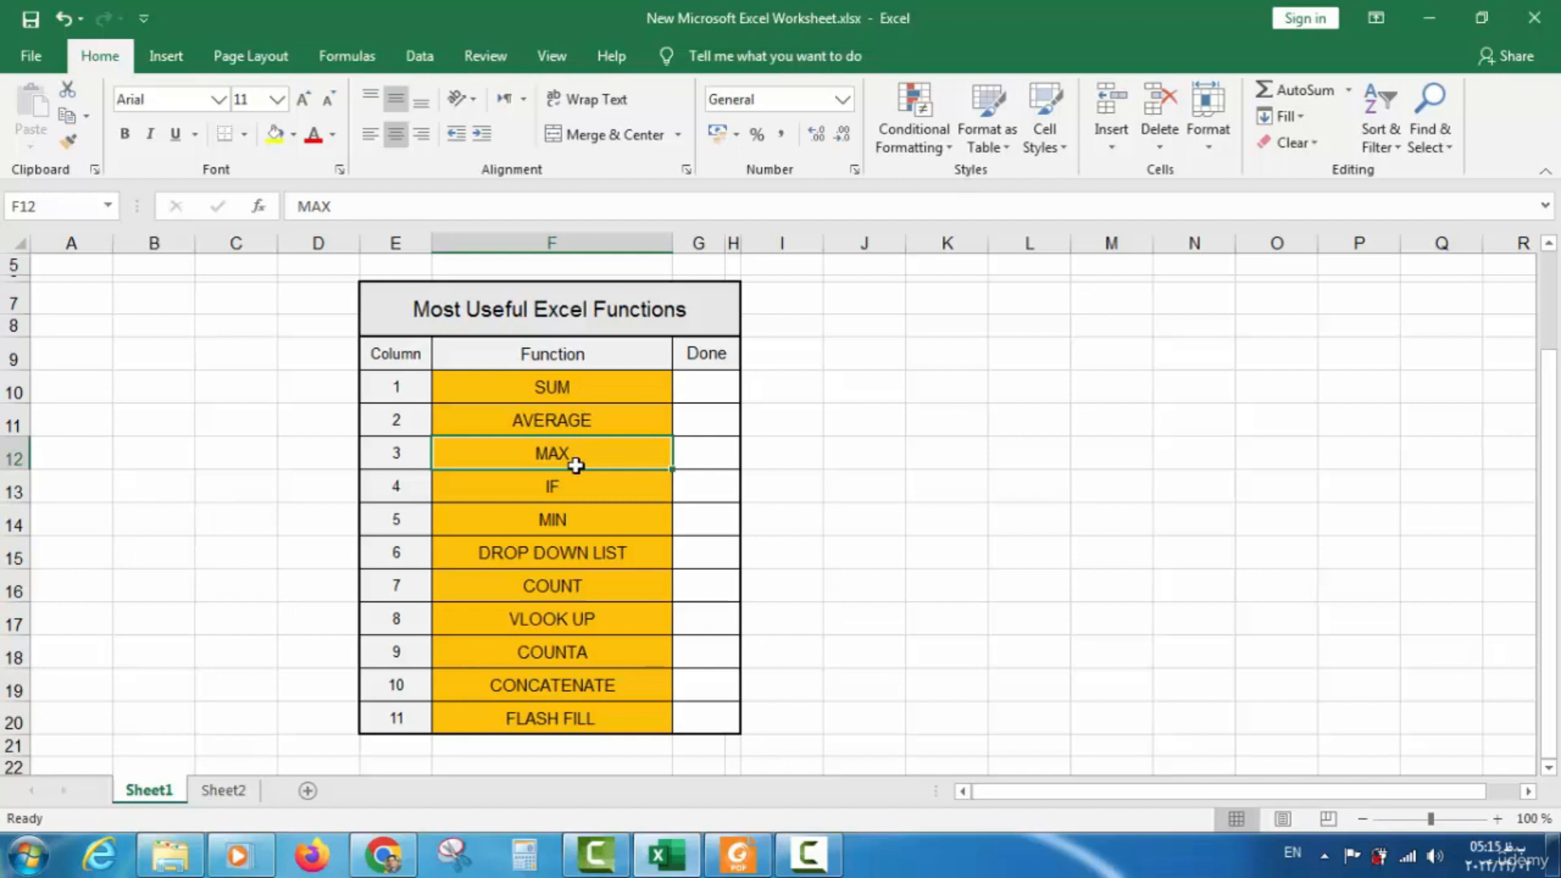
pyautogui.click(836, 450)
pyautogui.write('=')
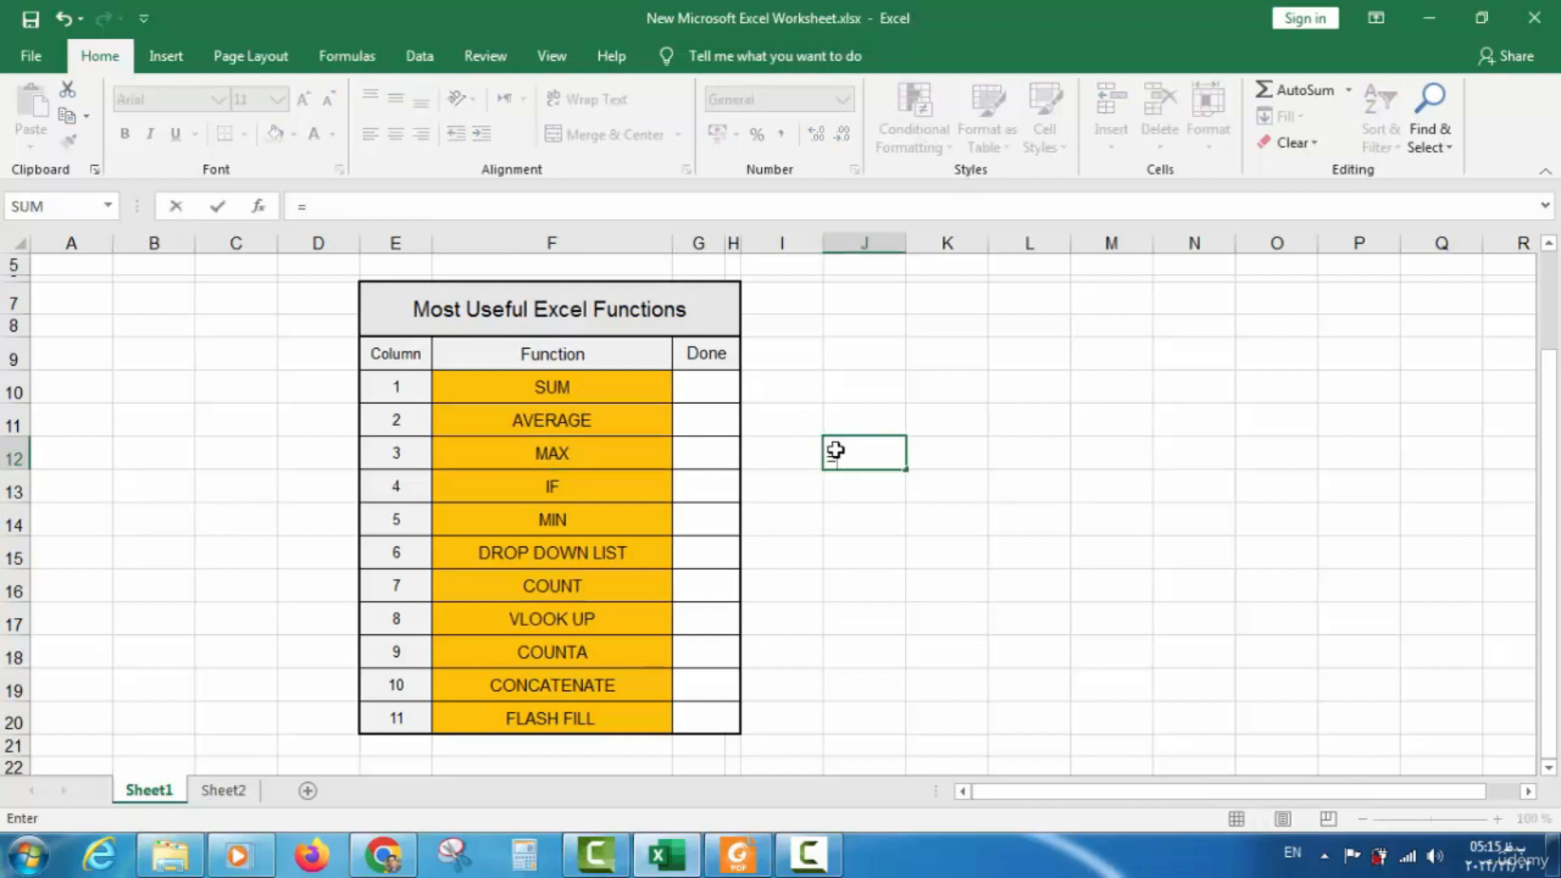
pyautogui.write('m')
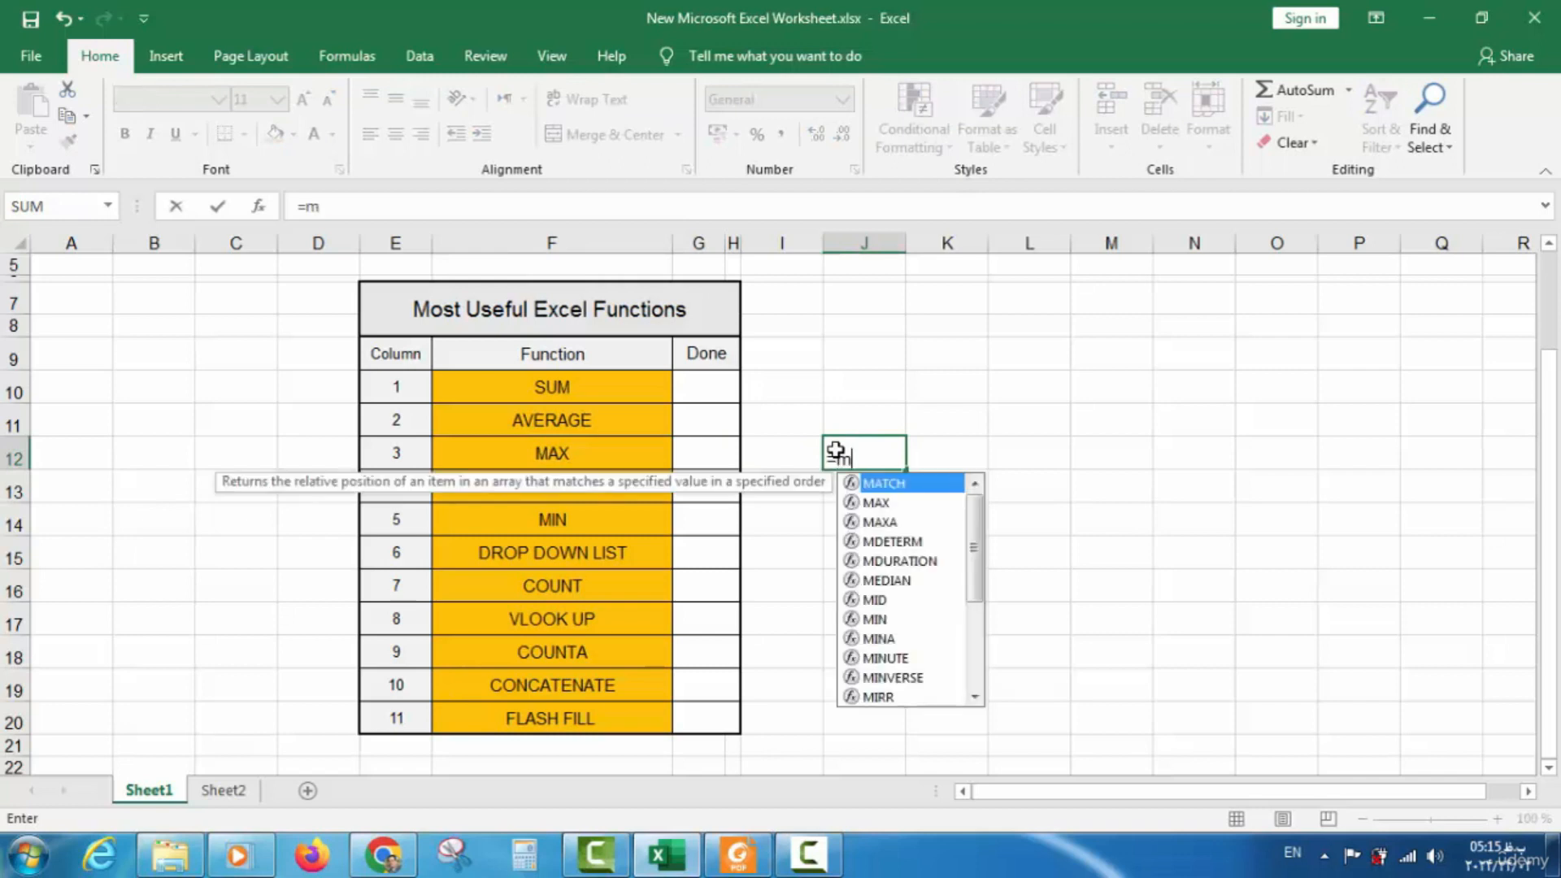
pyautogui.write('ax')
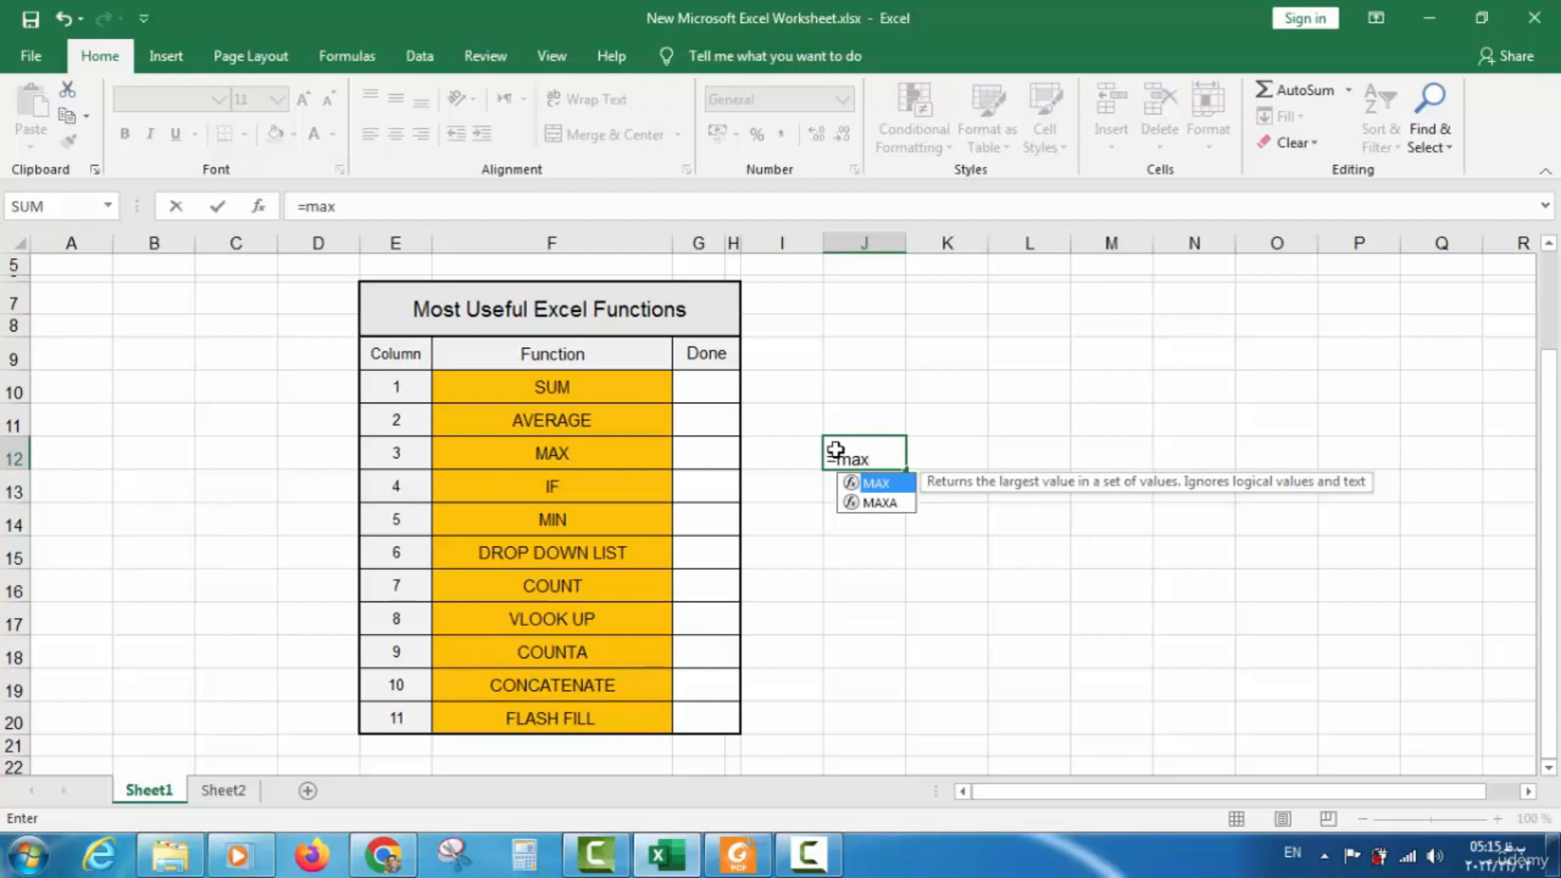
pyautogui.write('(')
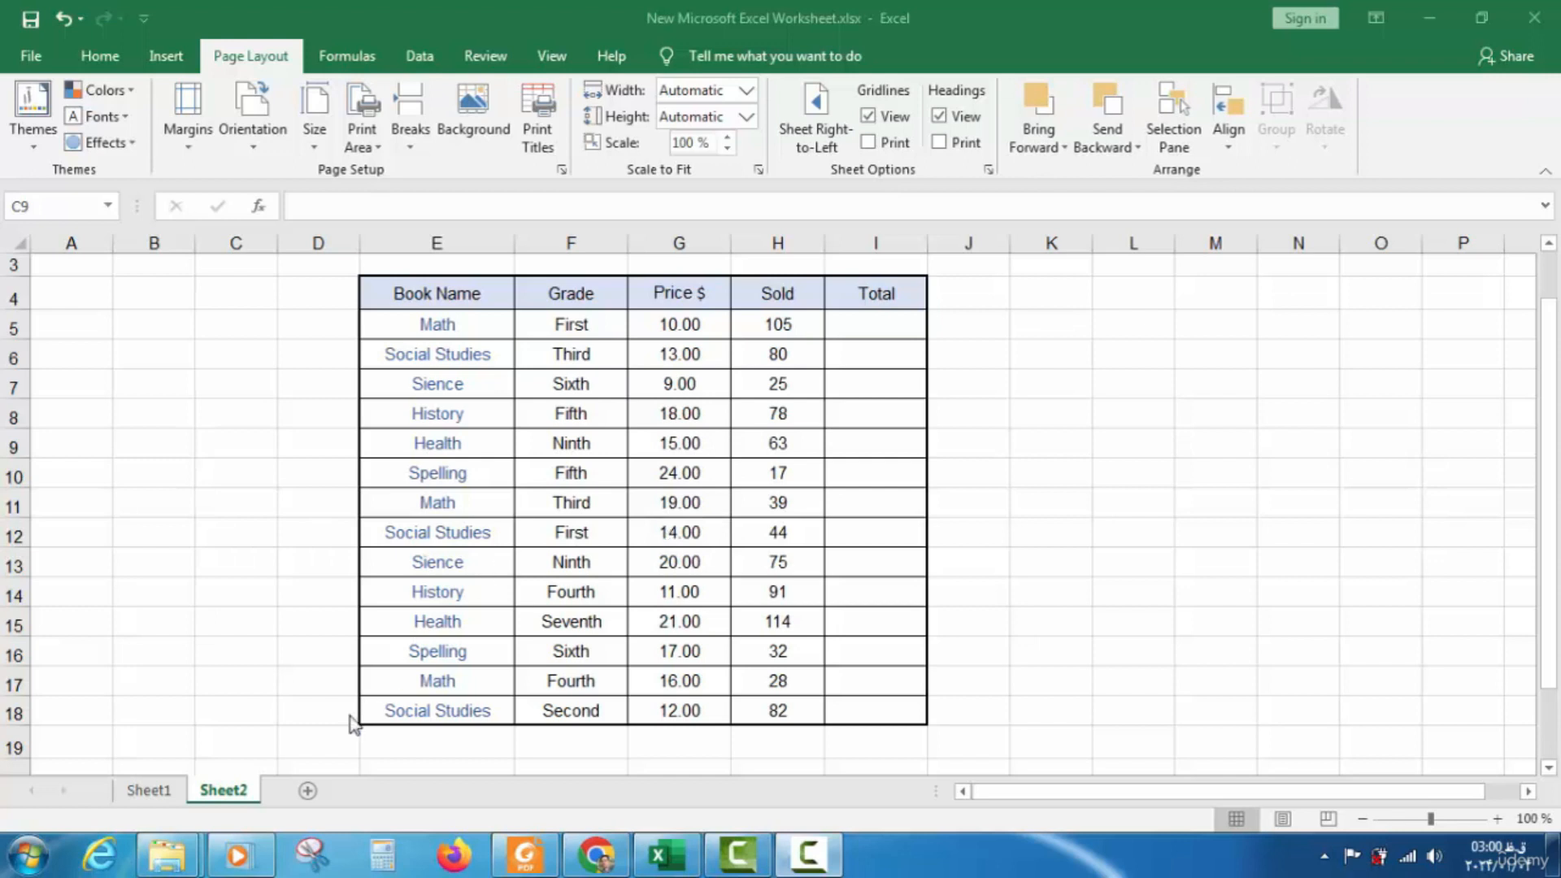
pyautogui.click(214, 790)
pyautogui.click(155, 790)
pyautogui.click(225, 792)
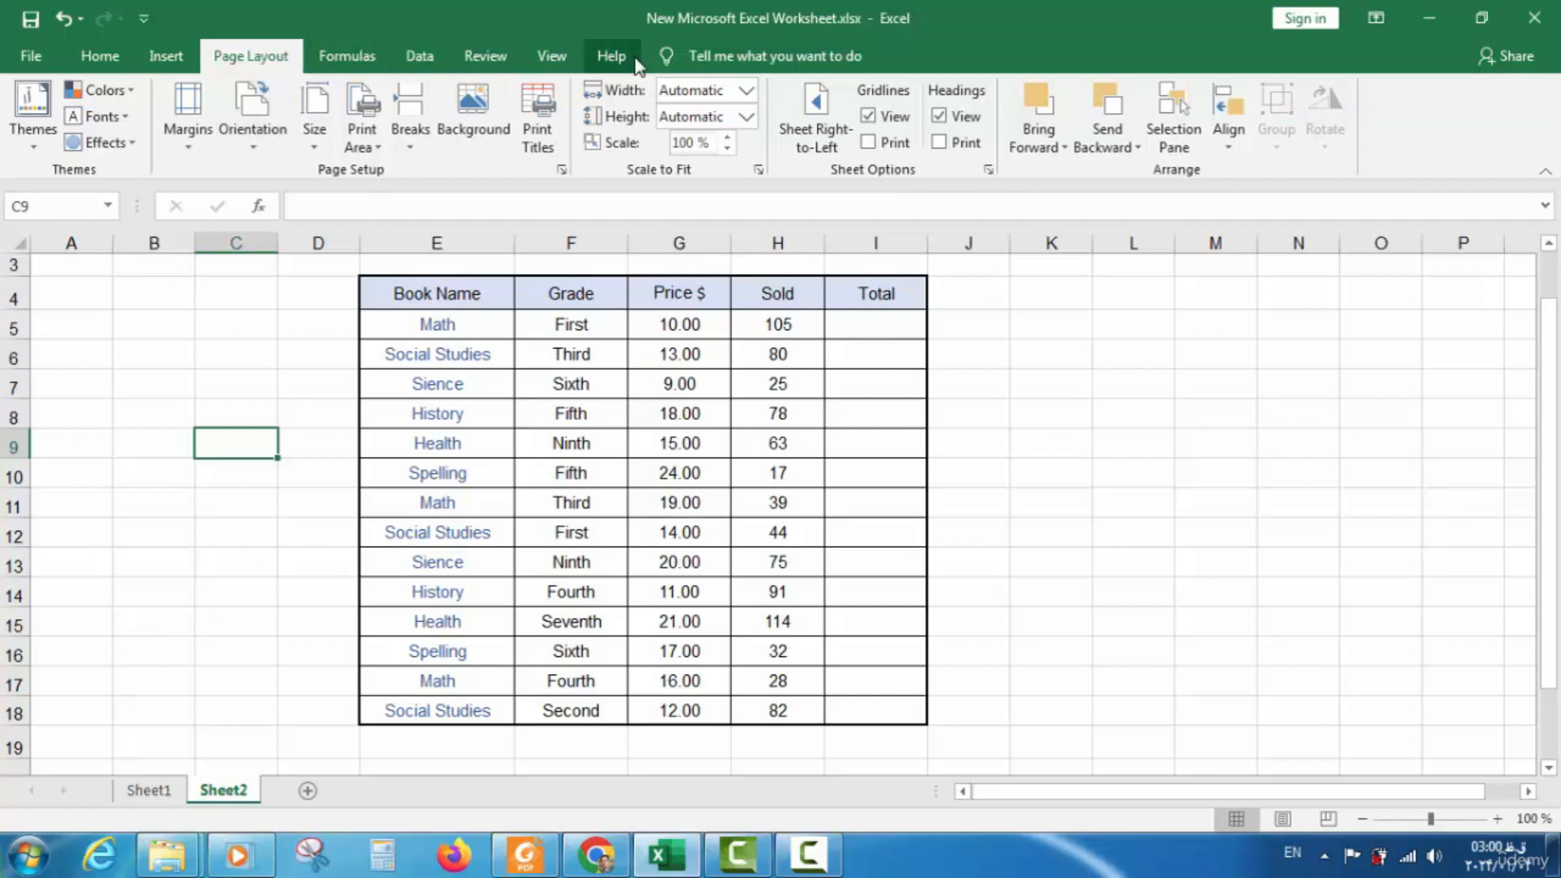
pyautogui.click(832, 132)
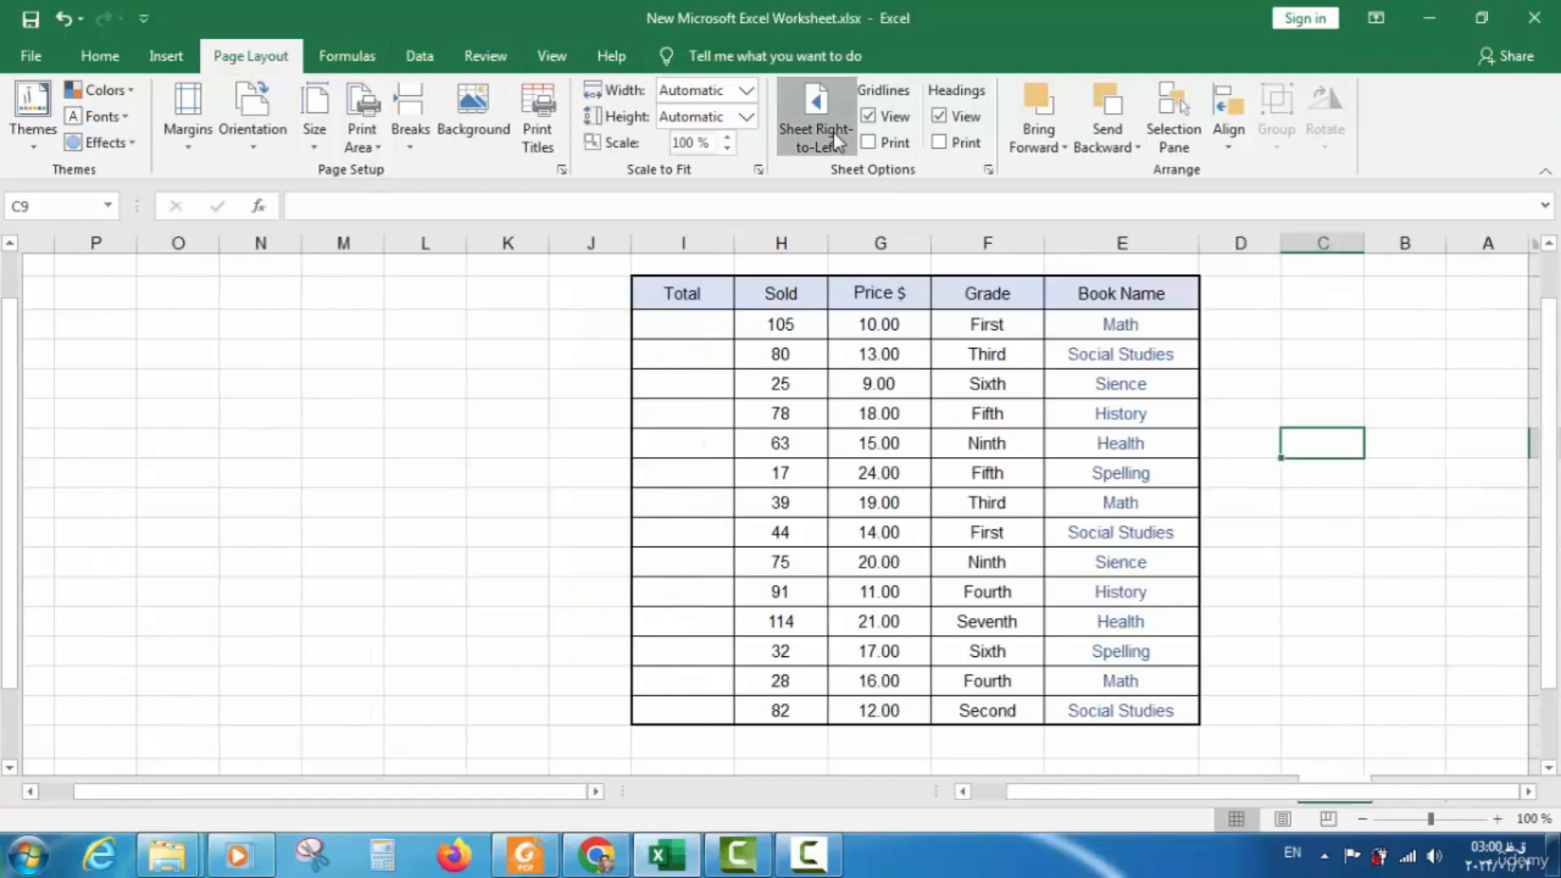
pyautogui.click(832, 131)
pyautogui.click(178, 798)
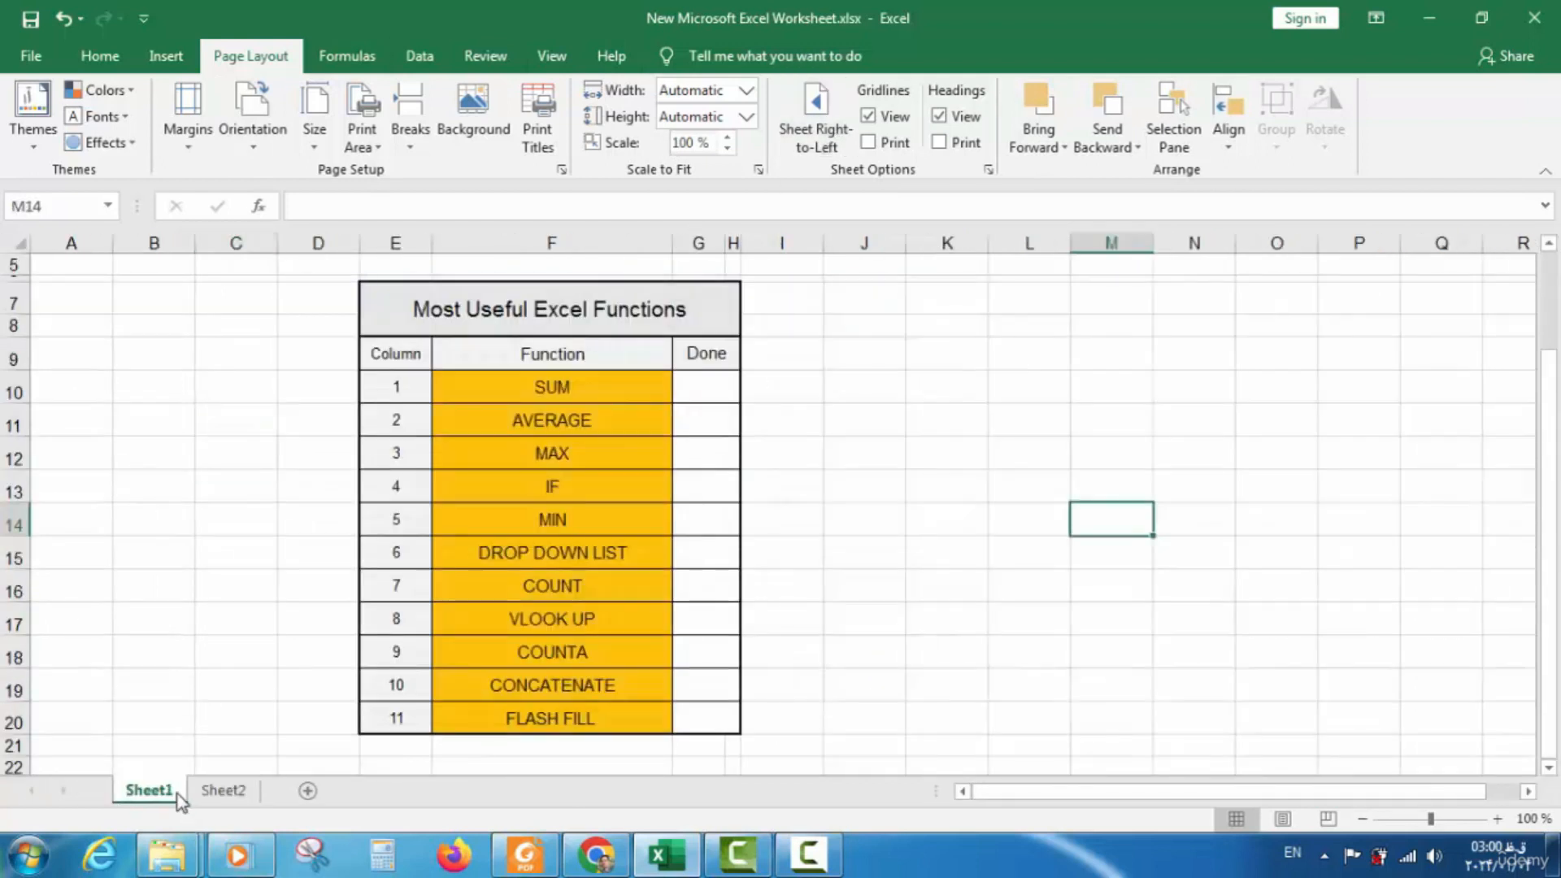
pyautogui.click(219, 796)
pyautogui.click(143, 798)
pyautogui.click(220, 792)
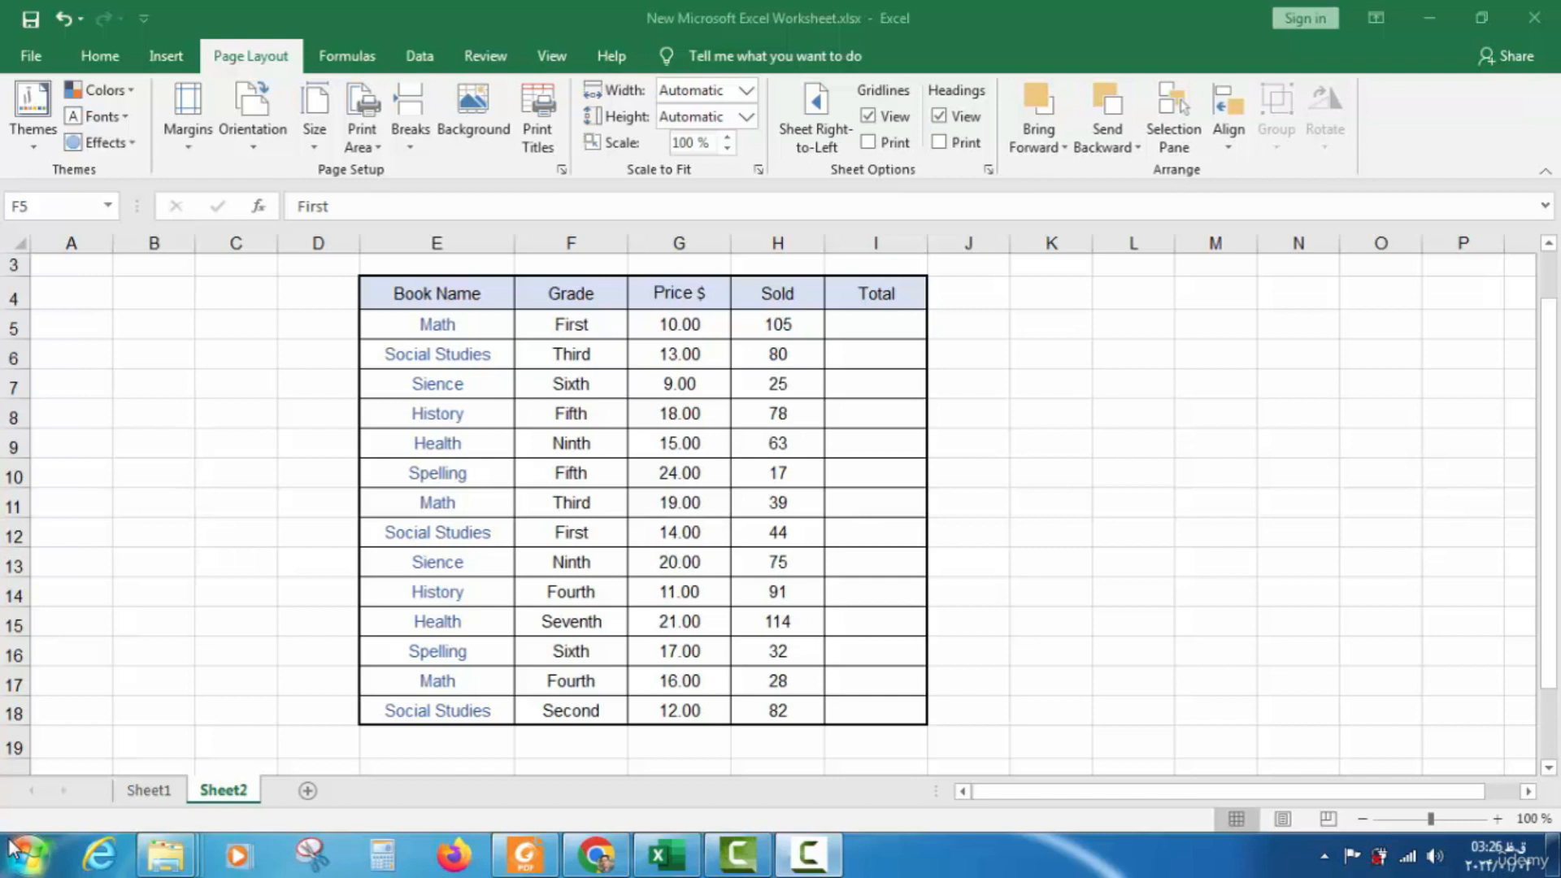
# Select the Book Name, Grade, Price $ and Sold columns in turn, including the first Sold value 105
pyautogui.click(231, 794)
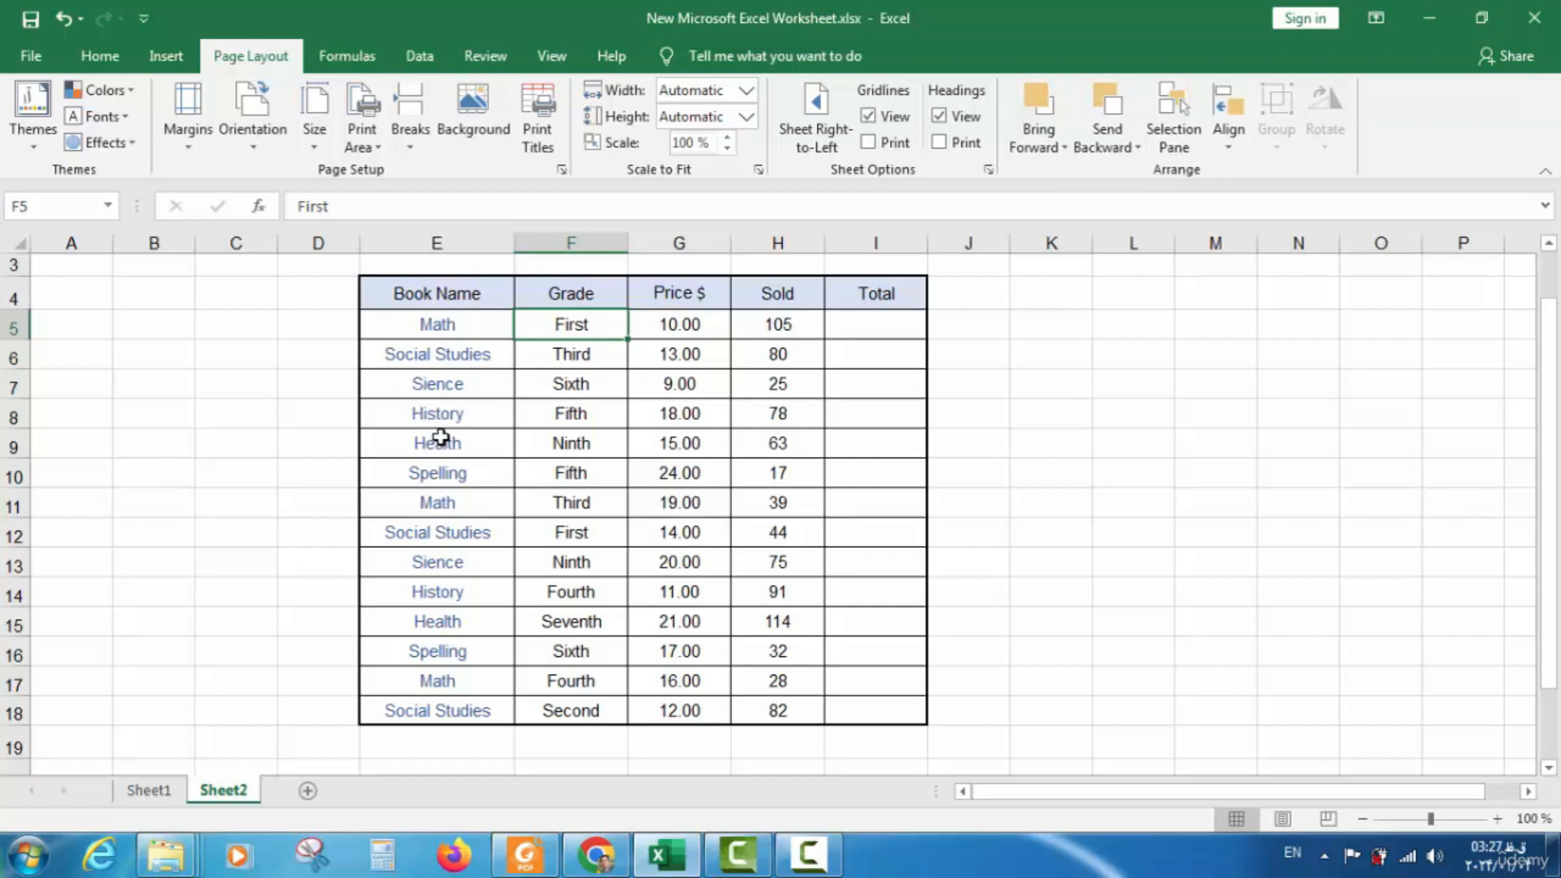
pyautogui.moveTo(435, 297); pyautogui.dragTo(431, 712)
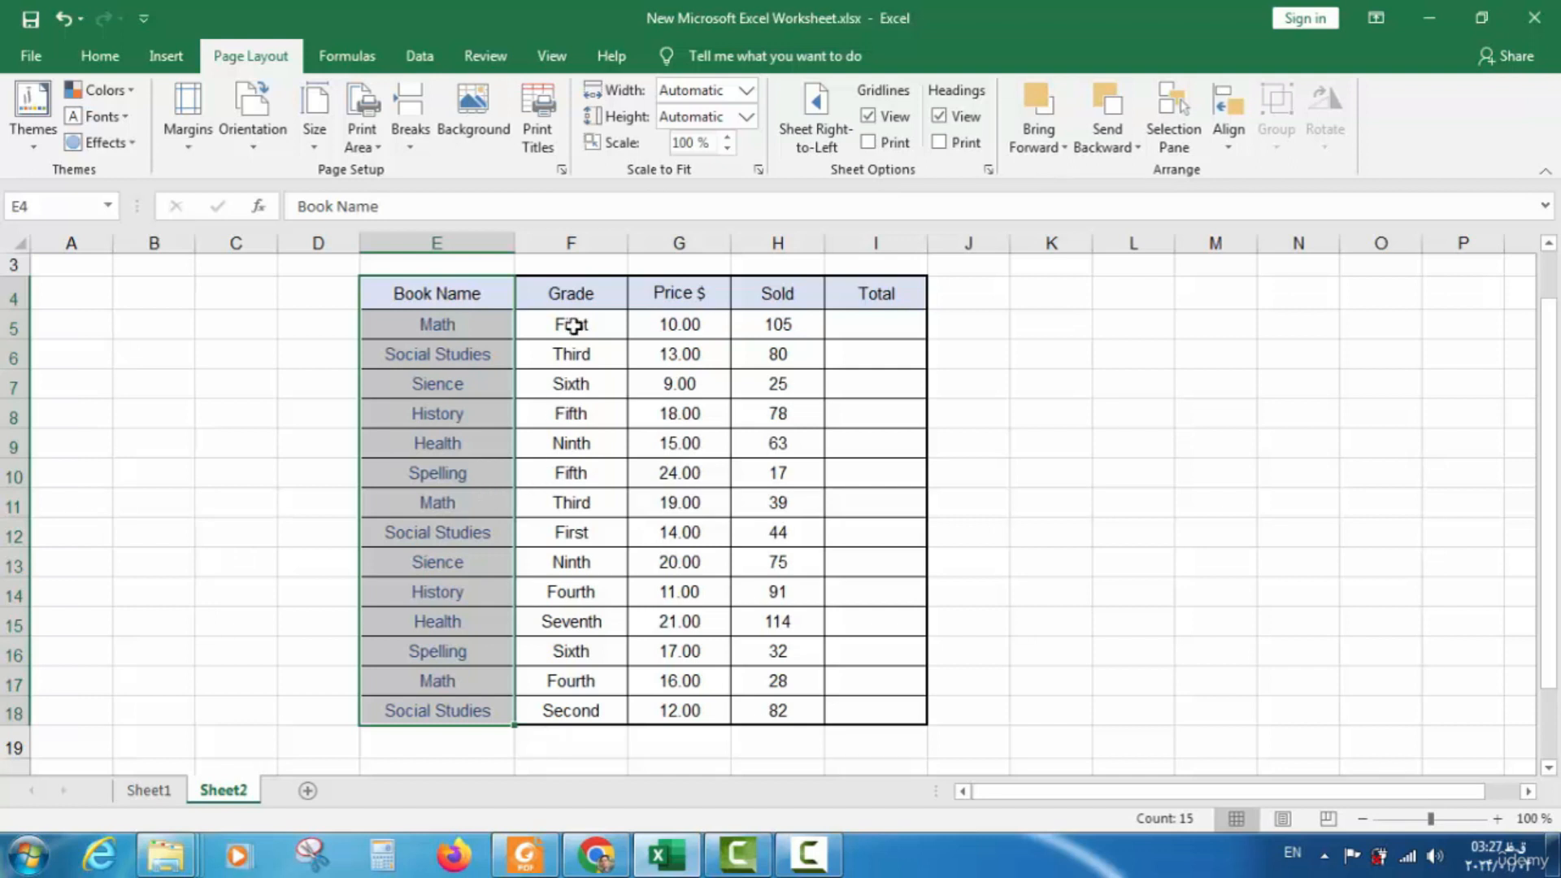
pyautogui.click(575, 299)
pyautogui.moveTo(572, 323)
pyautogui.mouseDown()
pyautogui.moveTo(592, 477)
pyautogui.moveTo(568, 710)
pyautogui.moveTo(575, 318)
pyautogui.mouseUp()
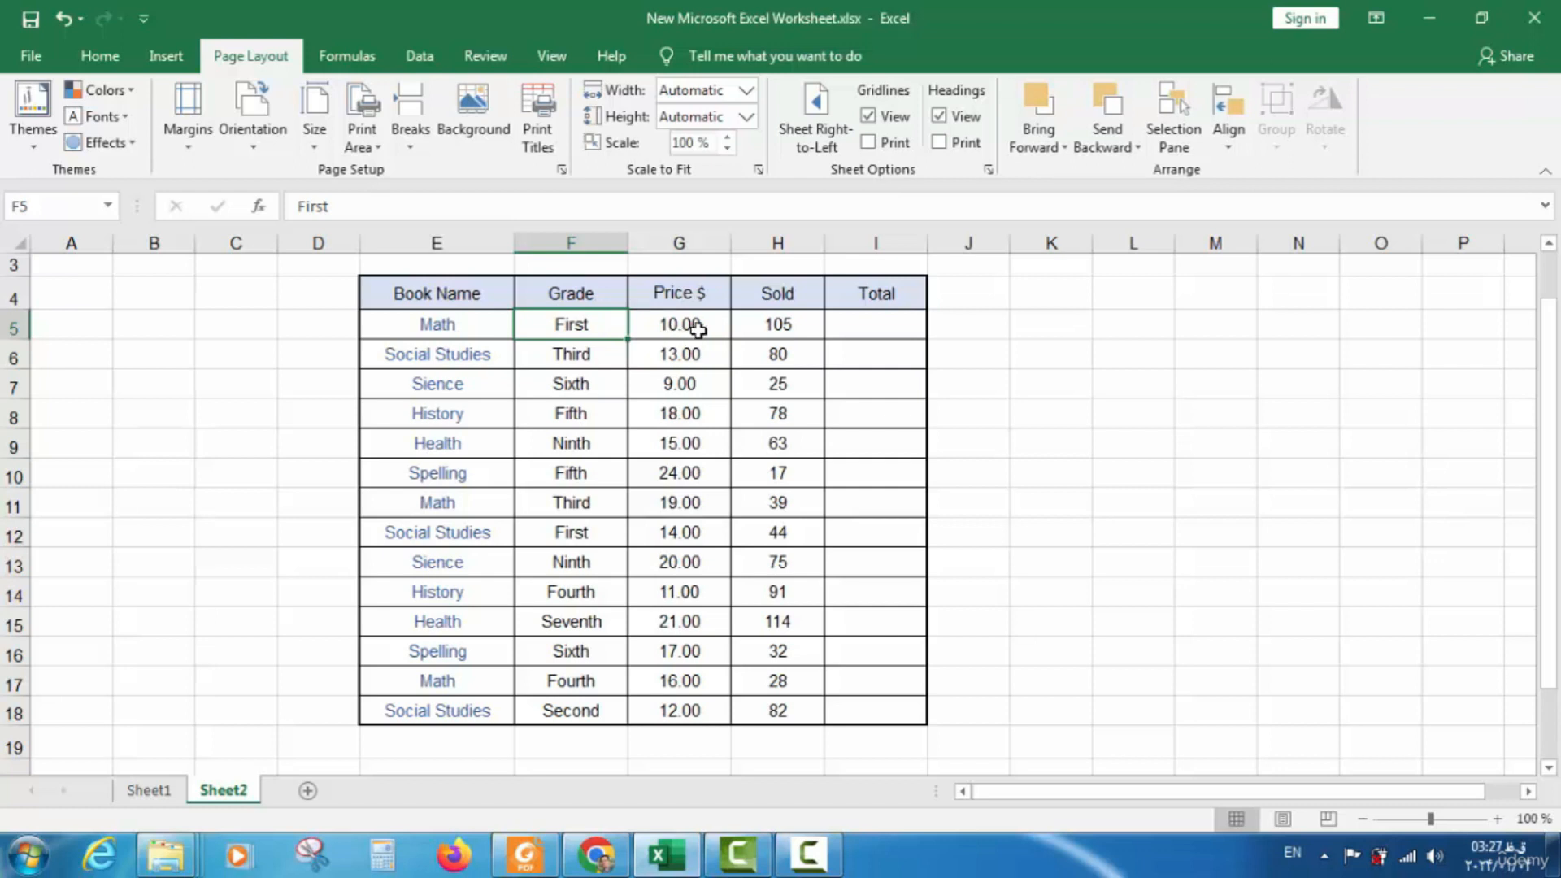
pyautogui.moveTo(682, 326); pyautogui.dragTo(680, 746)
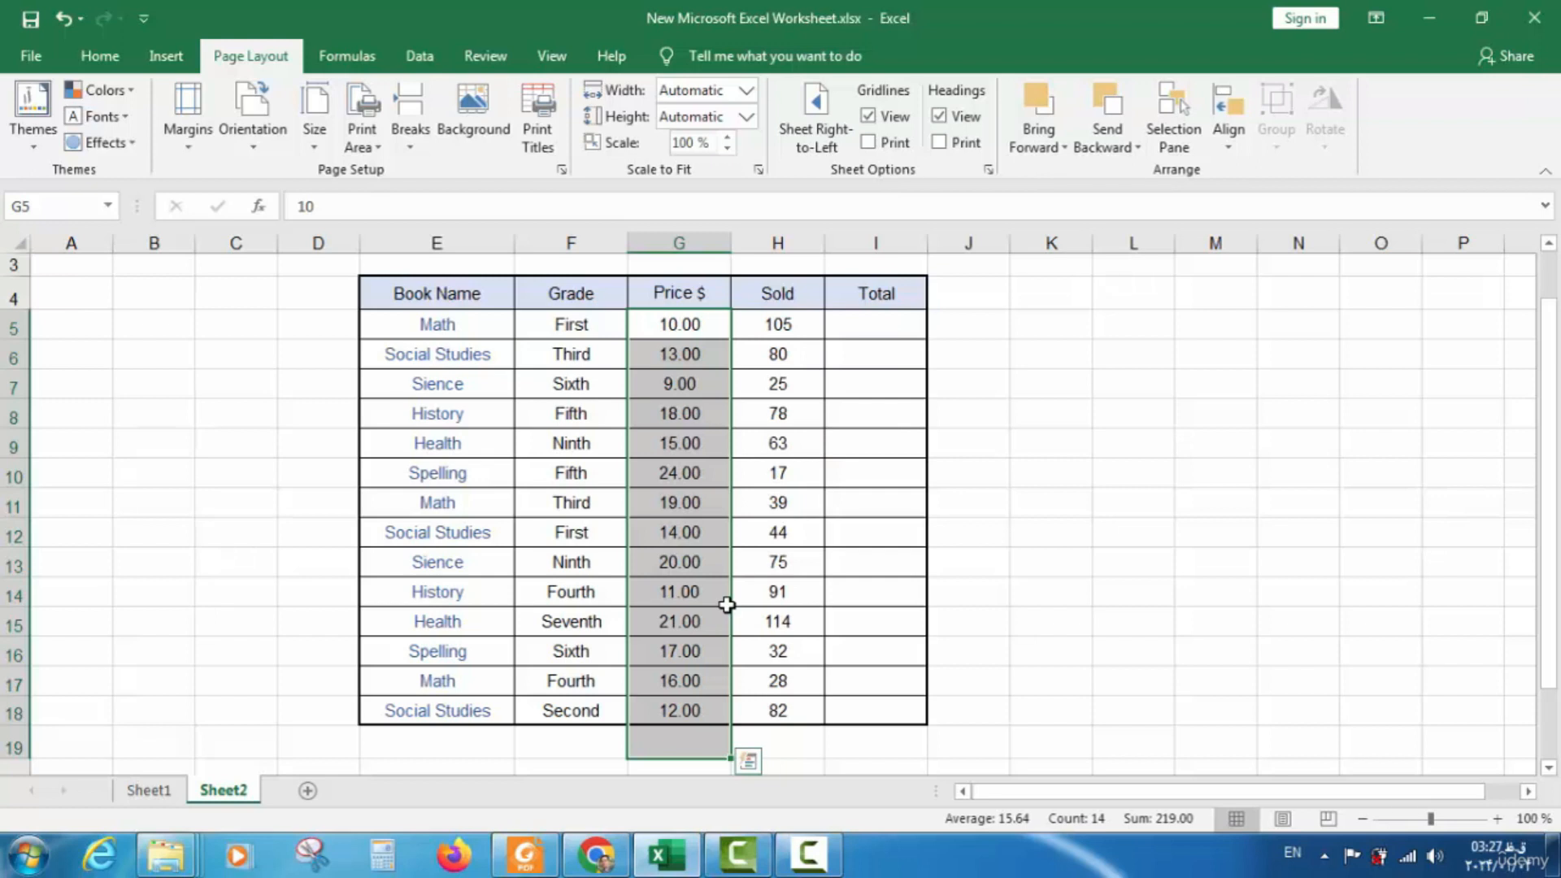
pyautogui.click(775, 319)
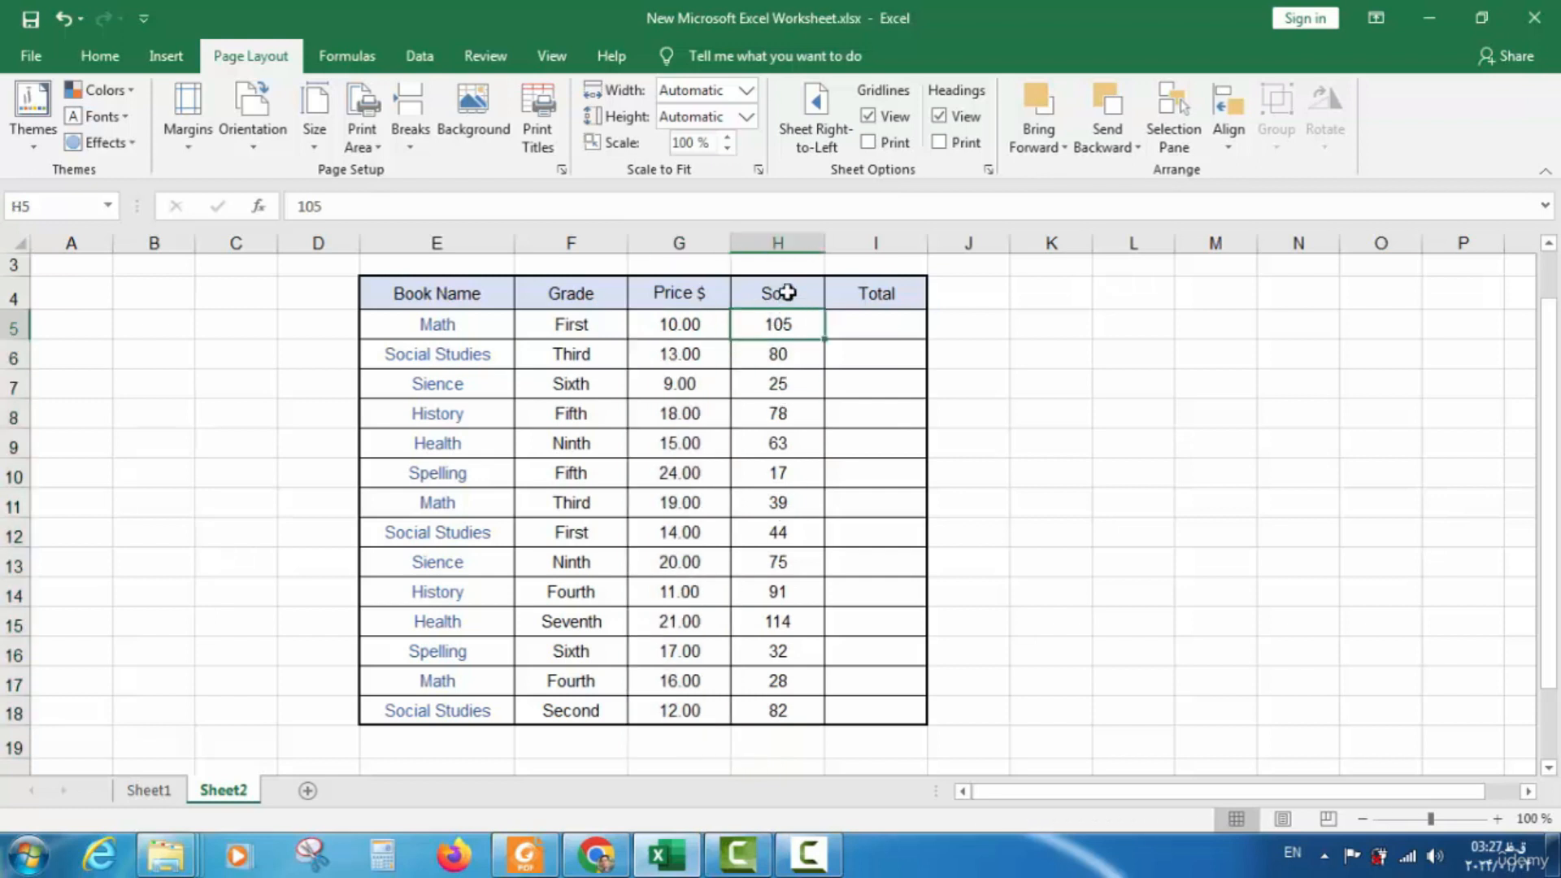
pyautogui.moveTo(791, 324); pyautogui.dragTo(766, 717)
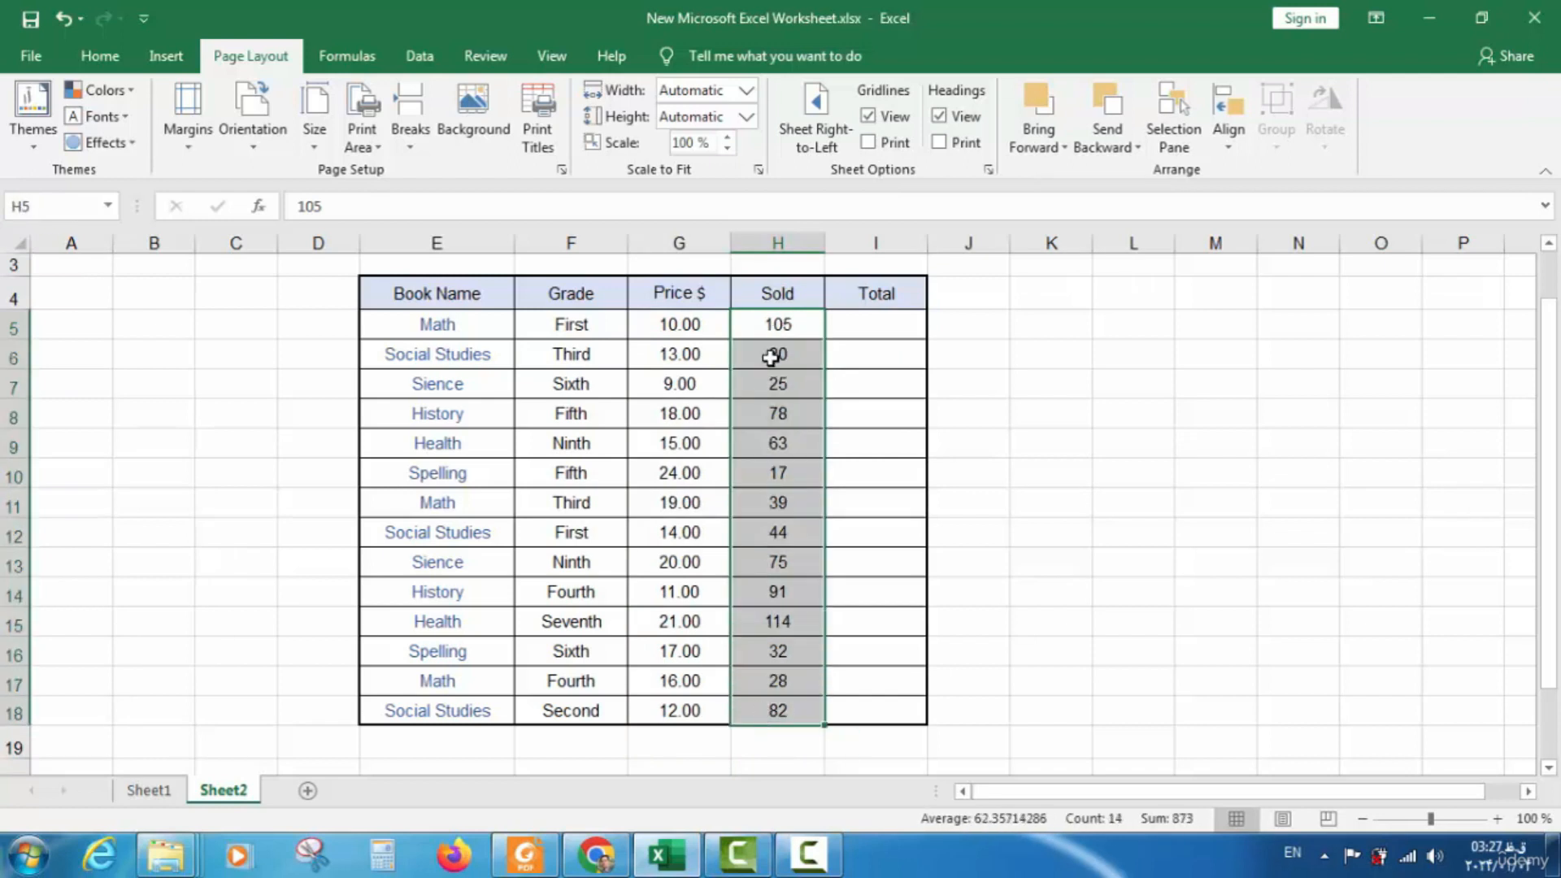
pyautogui.click(789, 299)
pyautogui.click(781, 328)
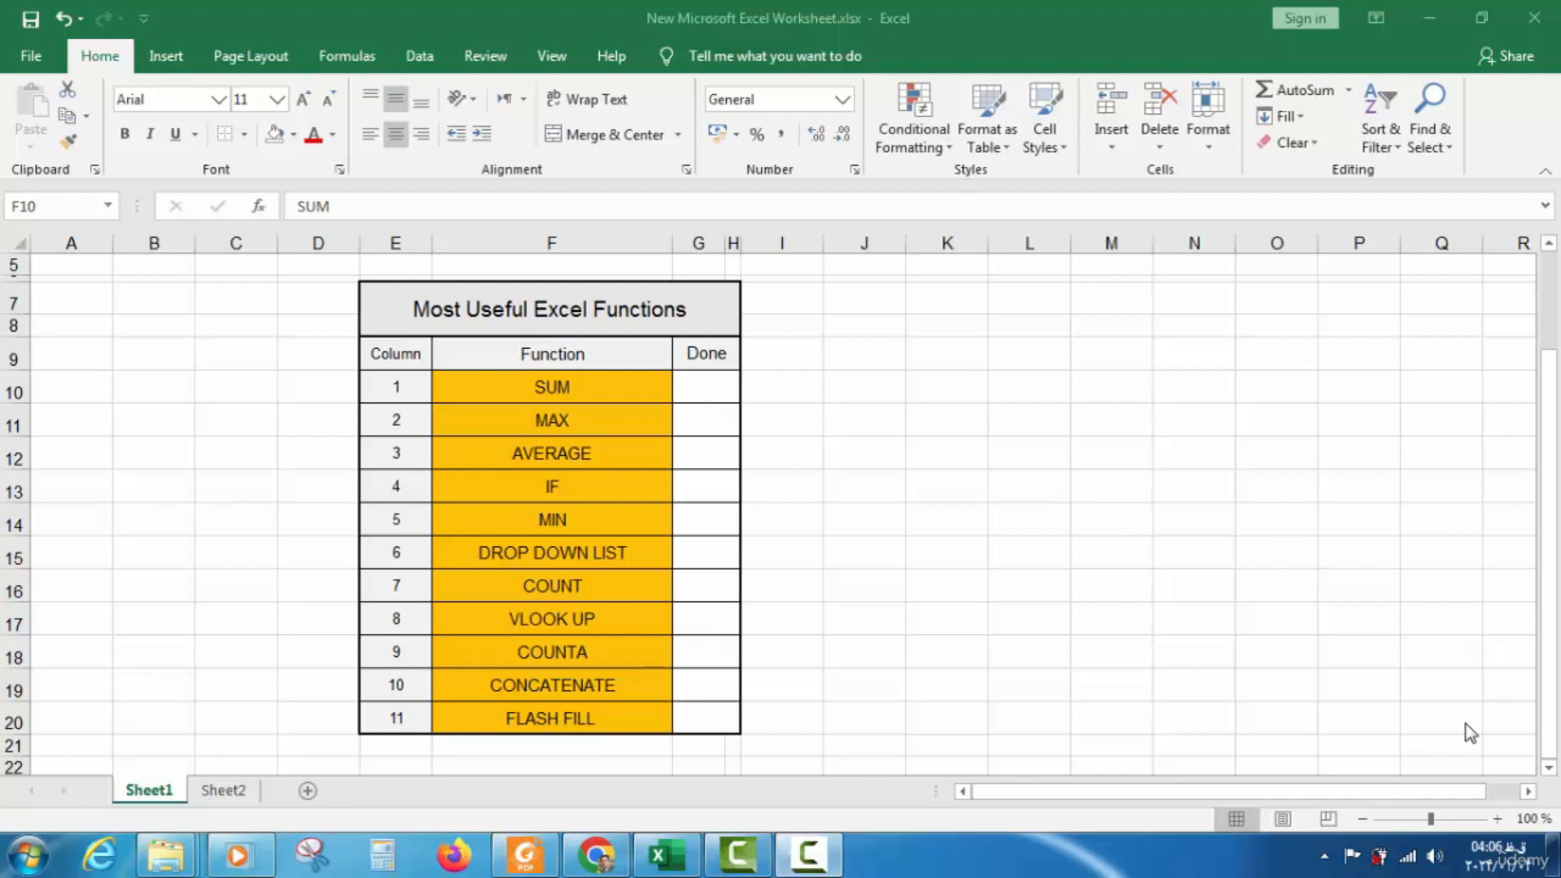
# Switch to Sheet2 to show the 14-book sales table with its empty Total column
pyautogui.click(508, 380)
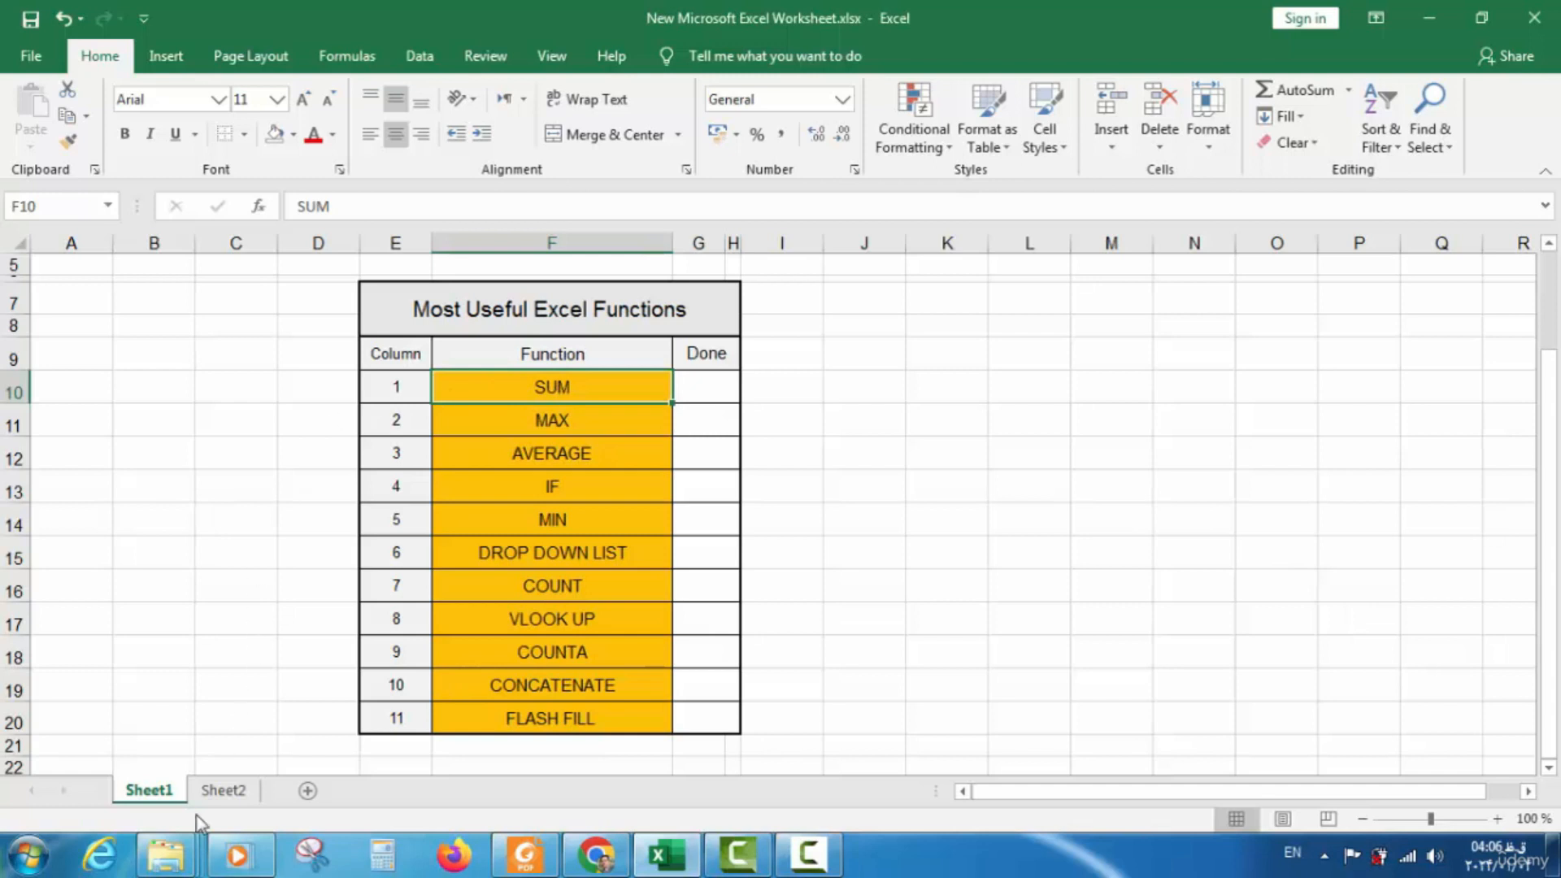
pyautogui.click(218, 792)
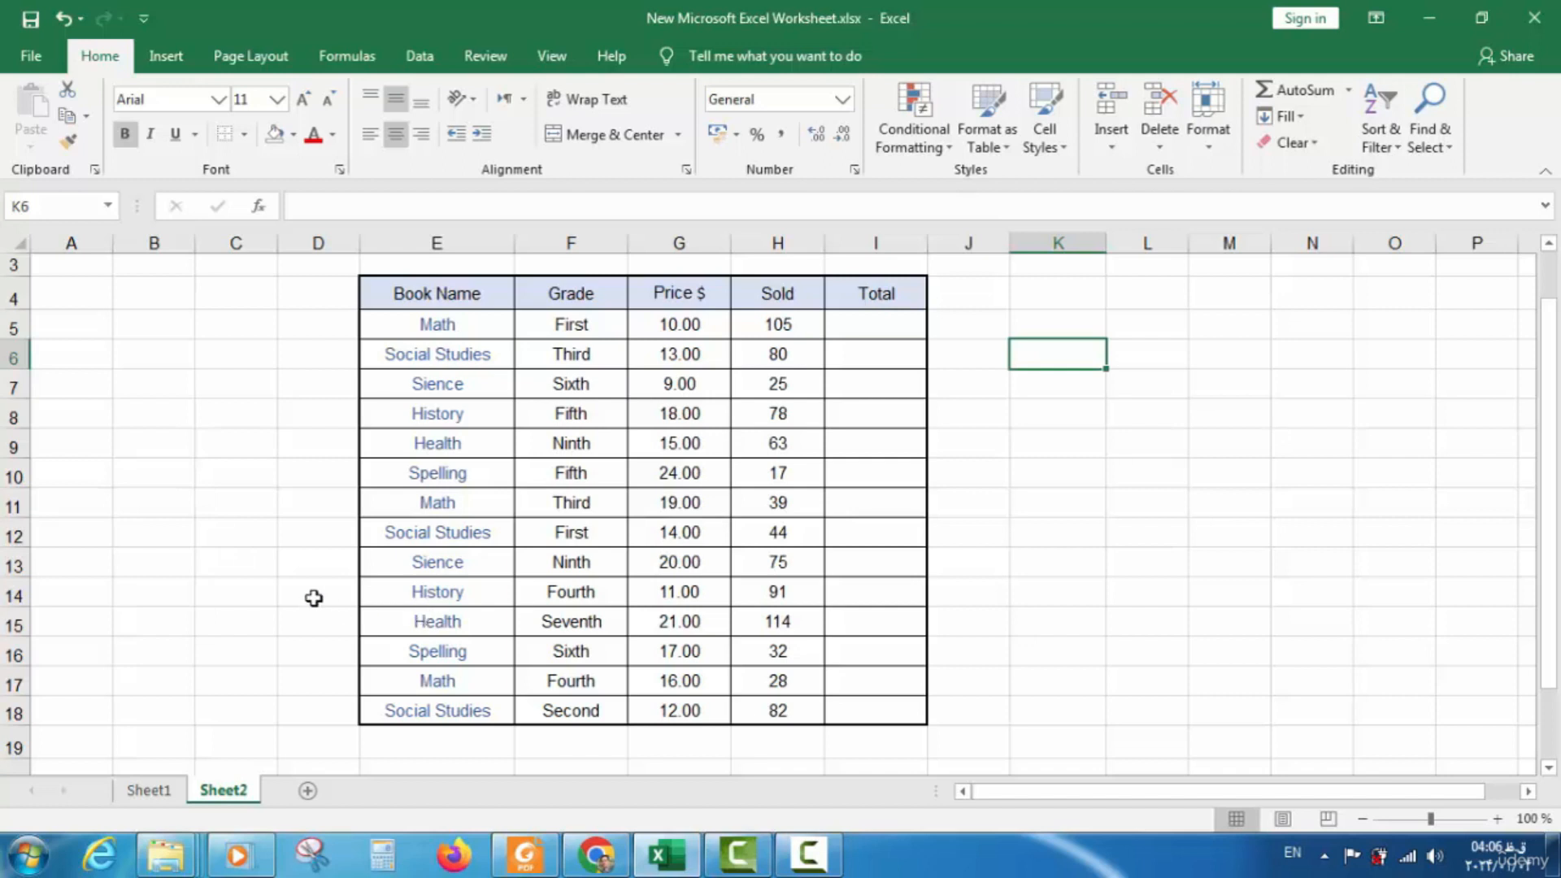
# Enter the label 'Total sold' in cell K6, fixing a typo along the way
pyautogui.moveTo(783, 324); pyautogui.dragTo(773, 708)
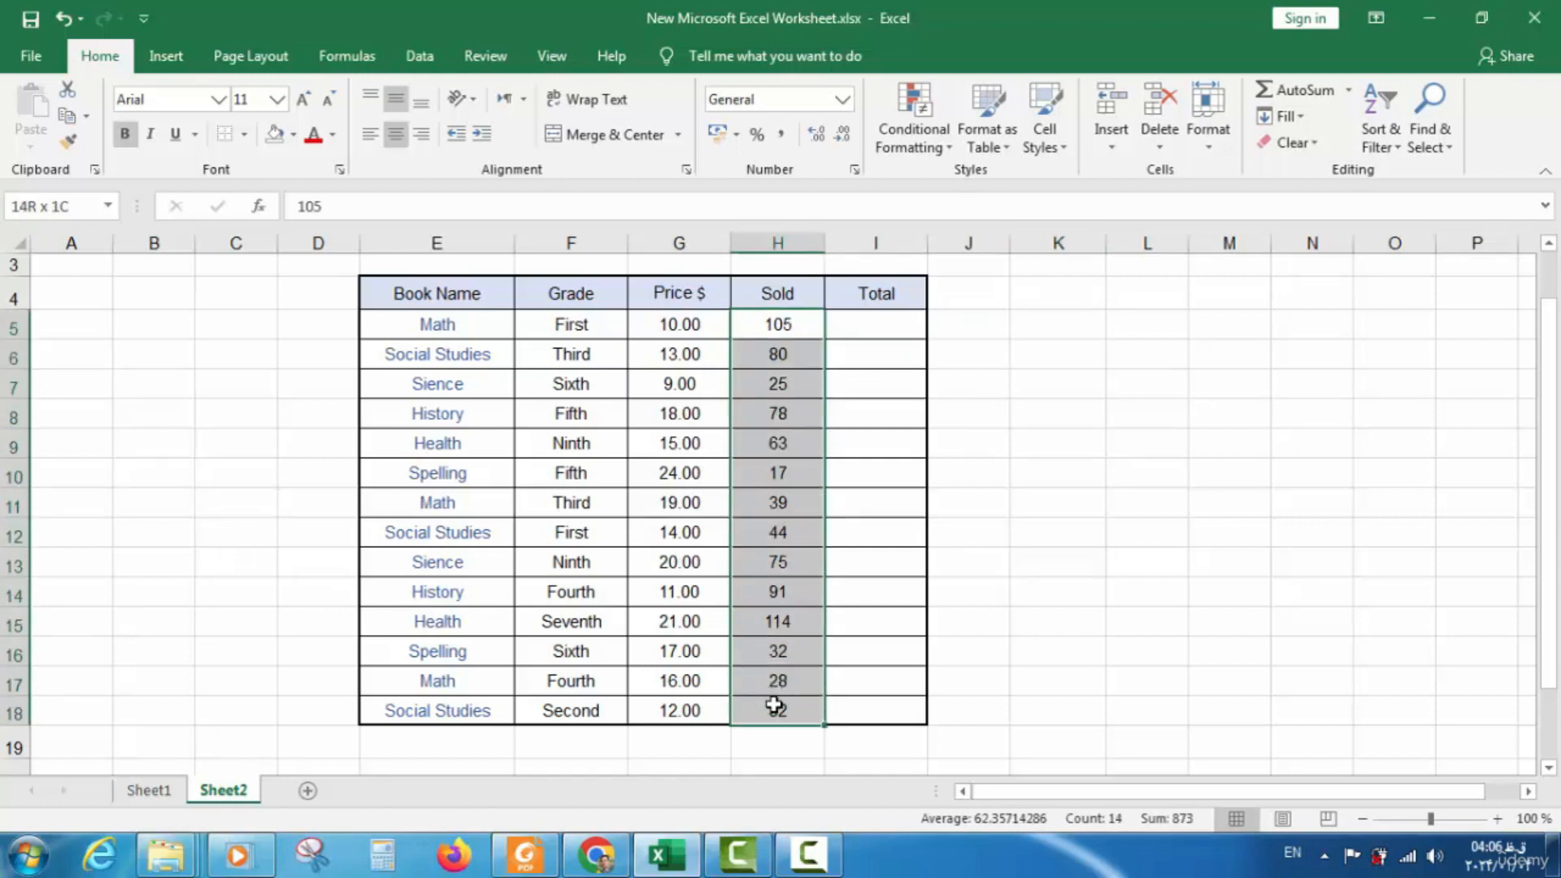
pyautogui.click(1081, 357)
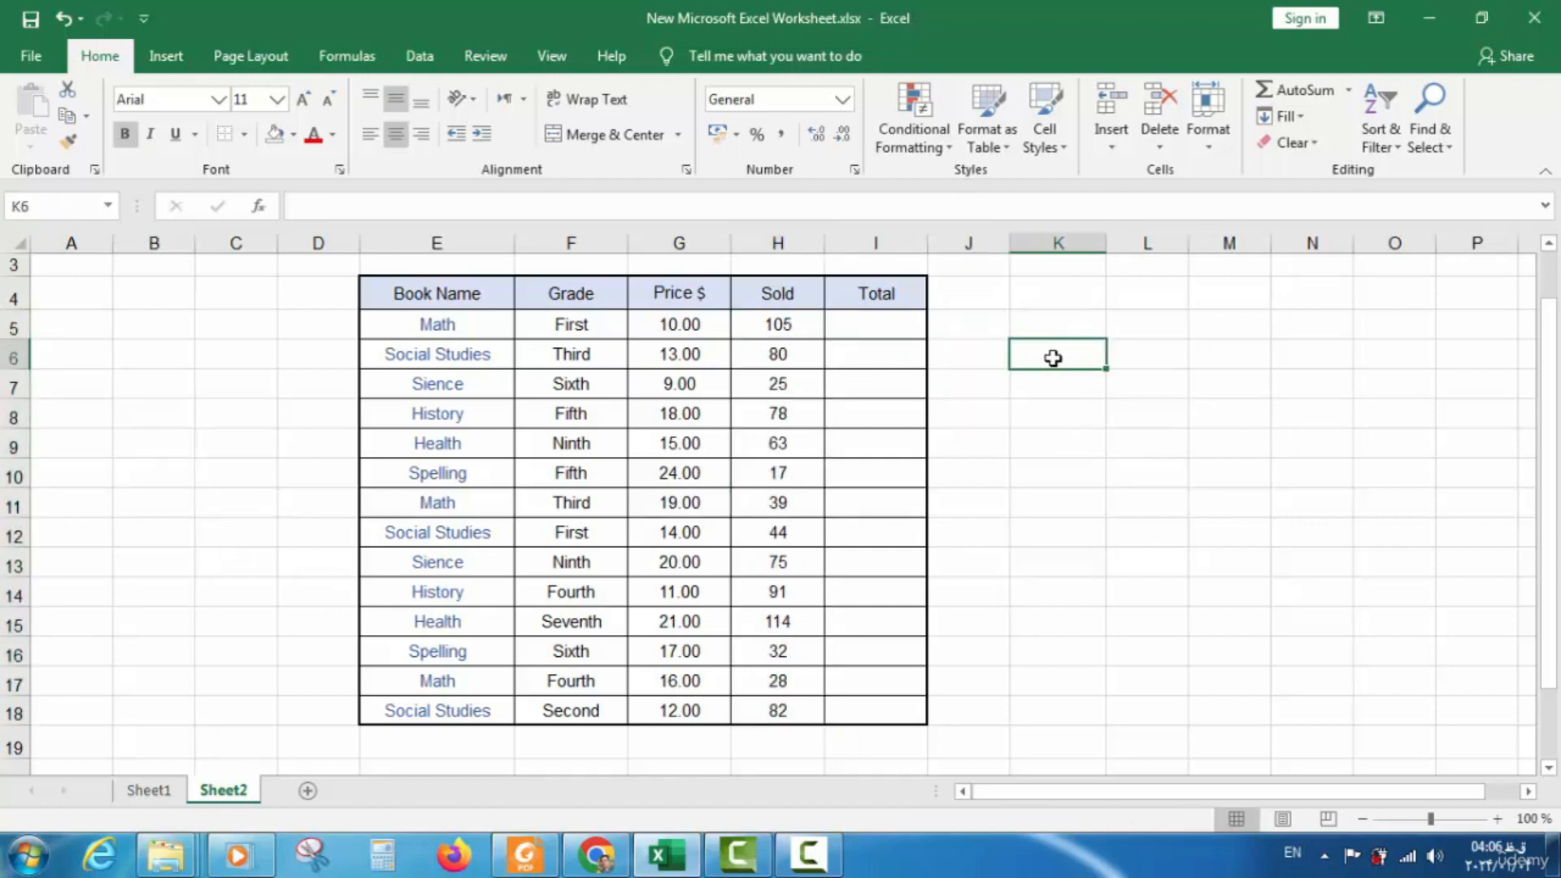
pyautogui.write('T')
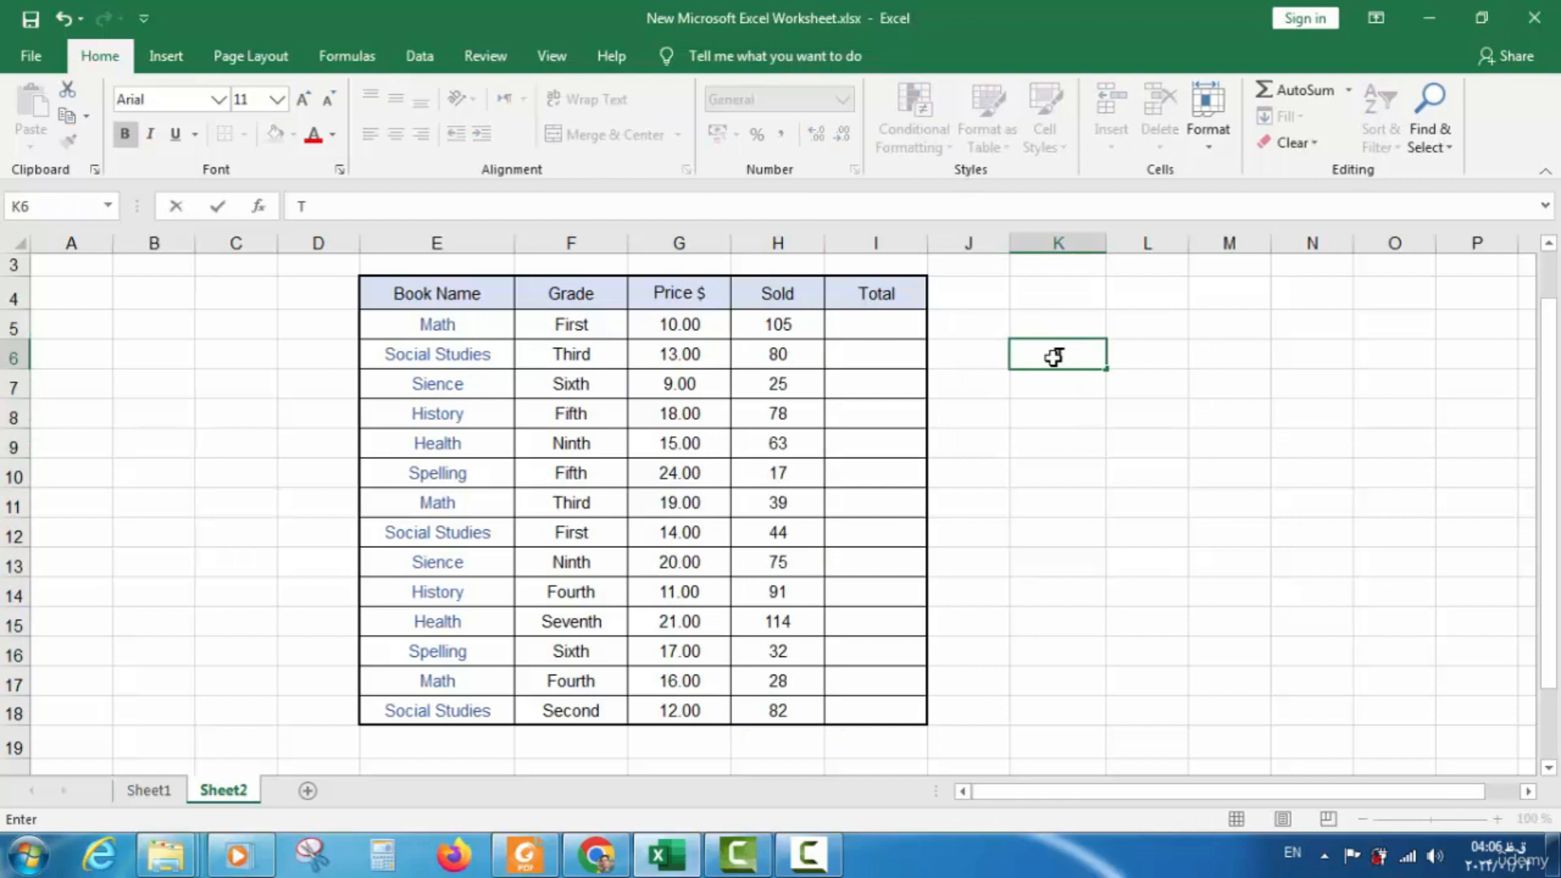
pyautogui.write('otal sold')
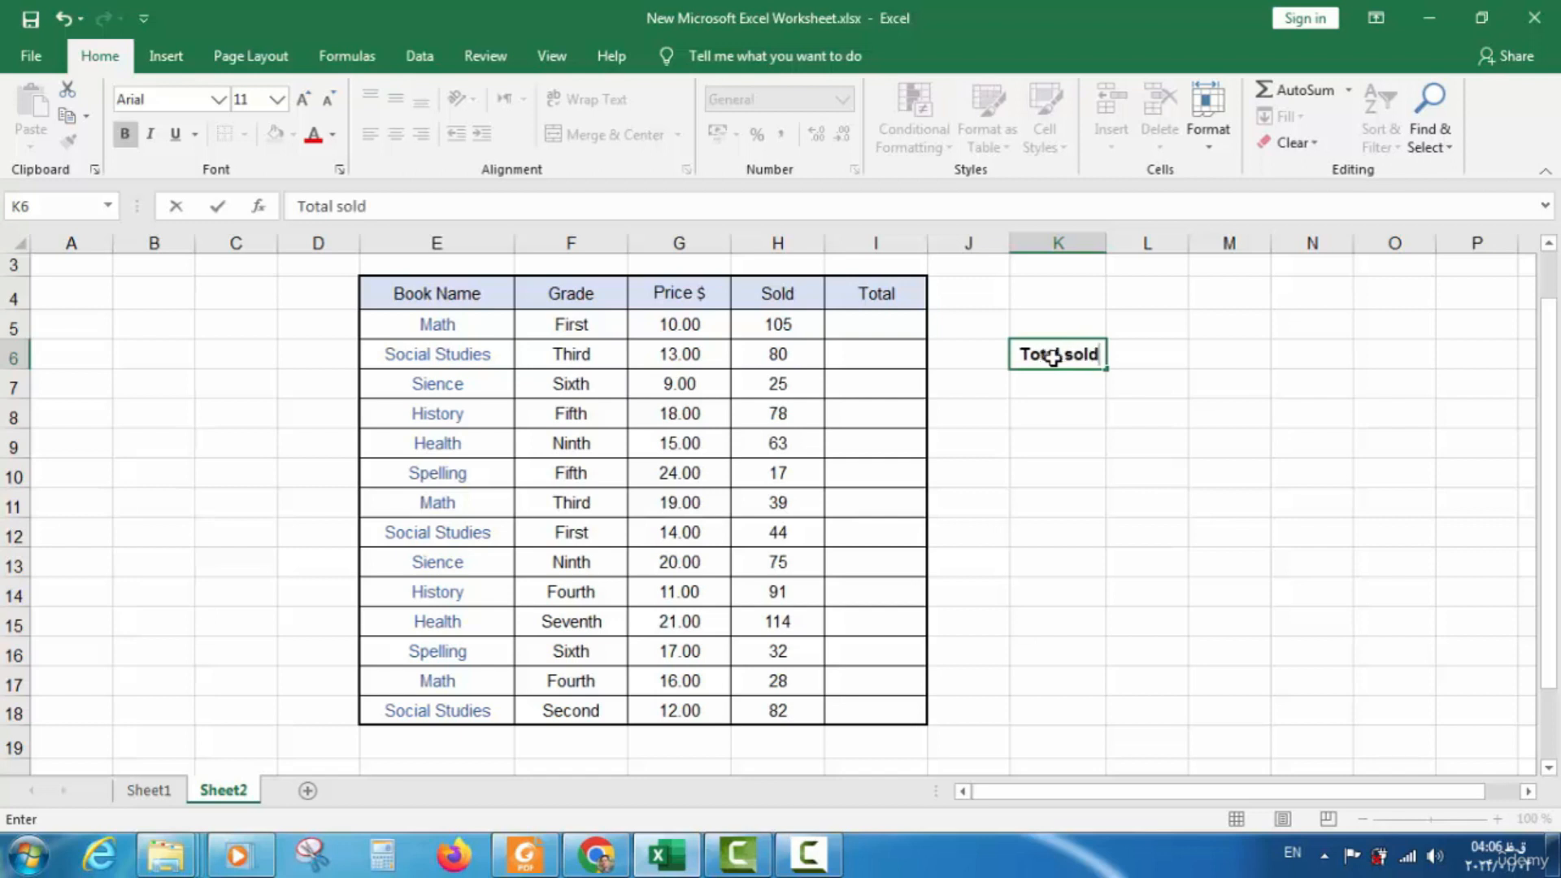
pyautogui.click(1138, 359)
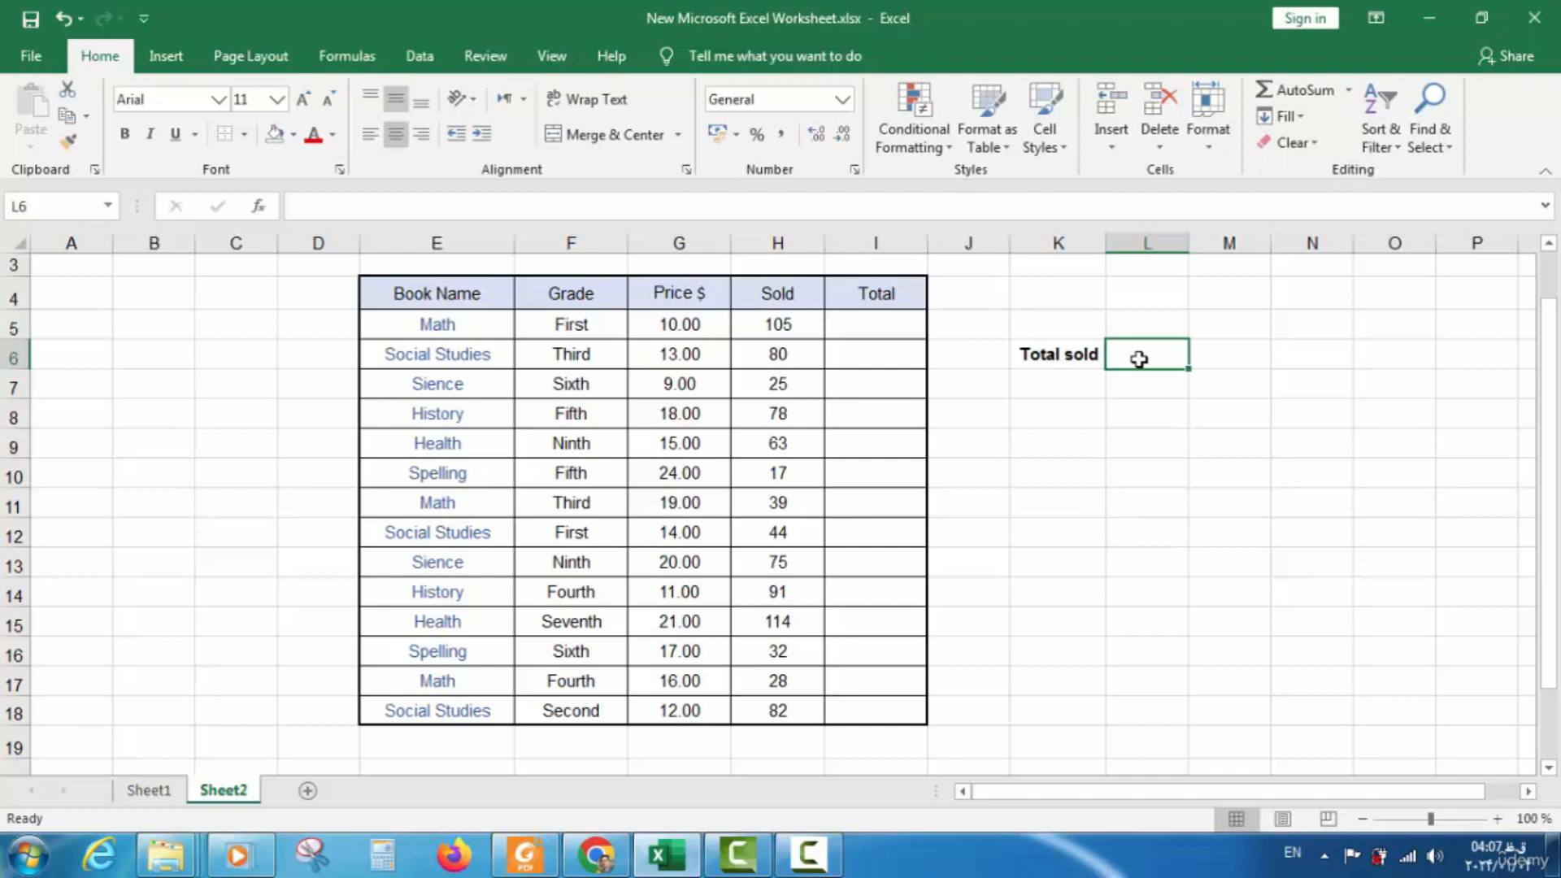
# Enter =SUM(H5:H18) in L6 to total the Sold column as 873
pyautogui.write('=')
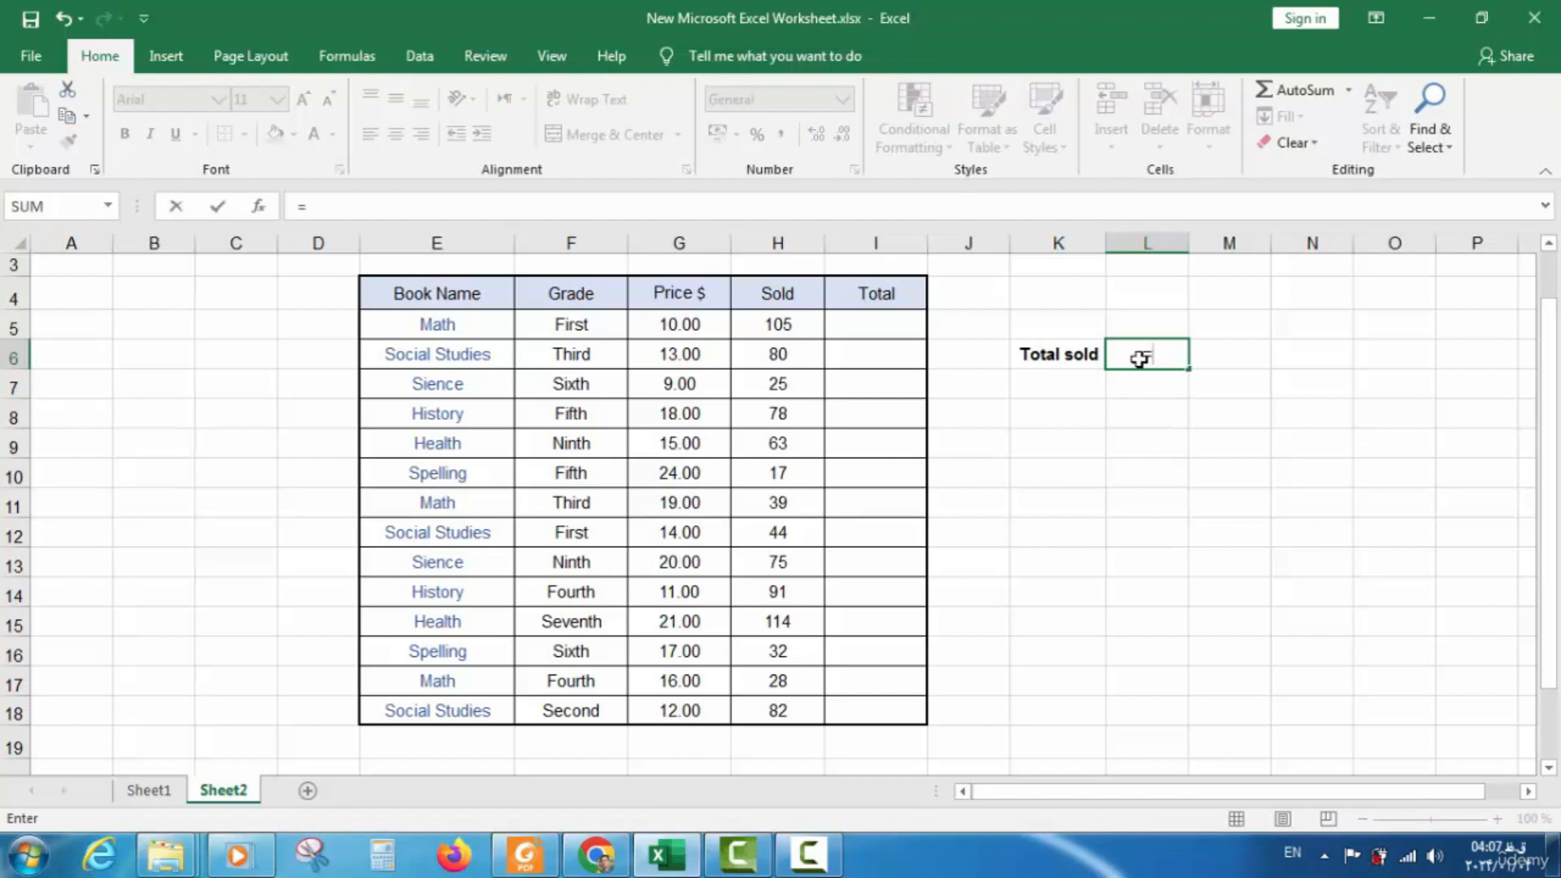
pyautogui.write('sum')
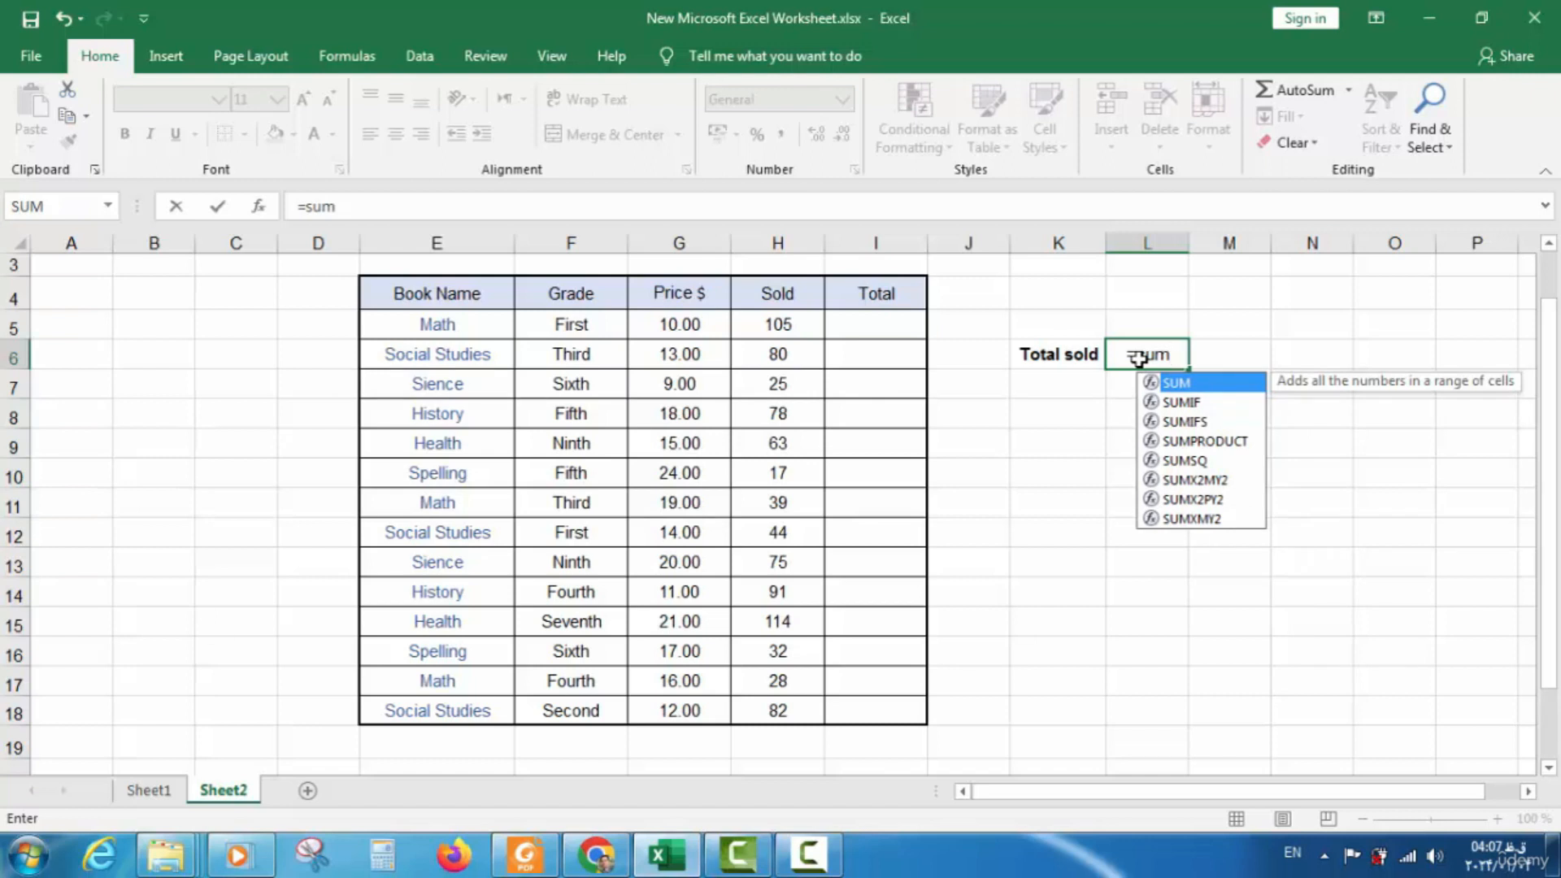
pyautogui.write('(')
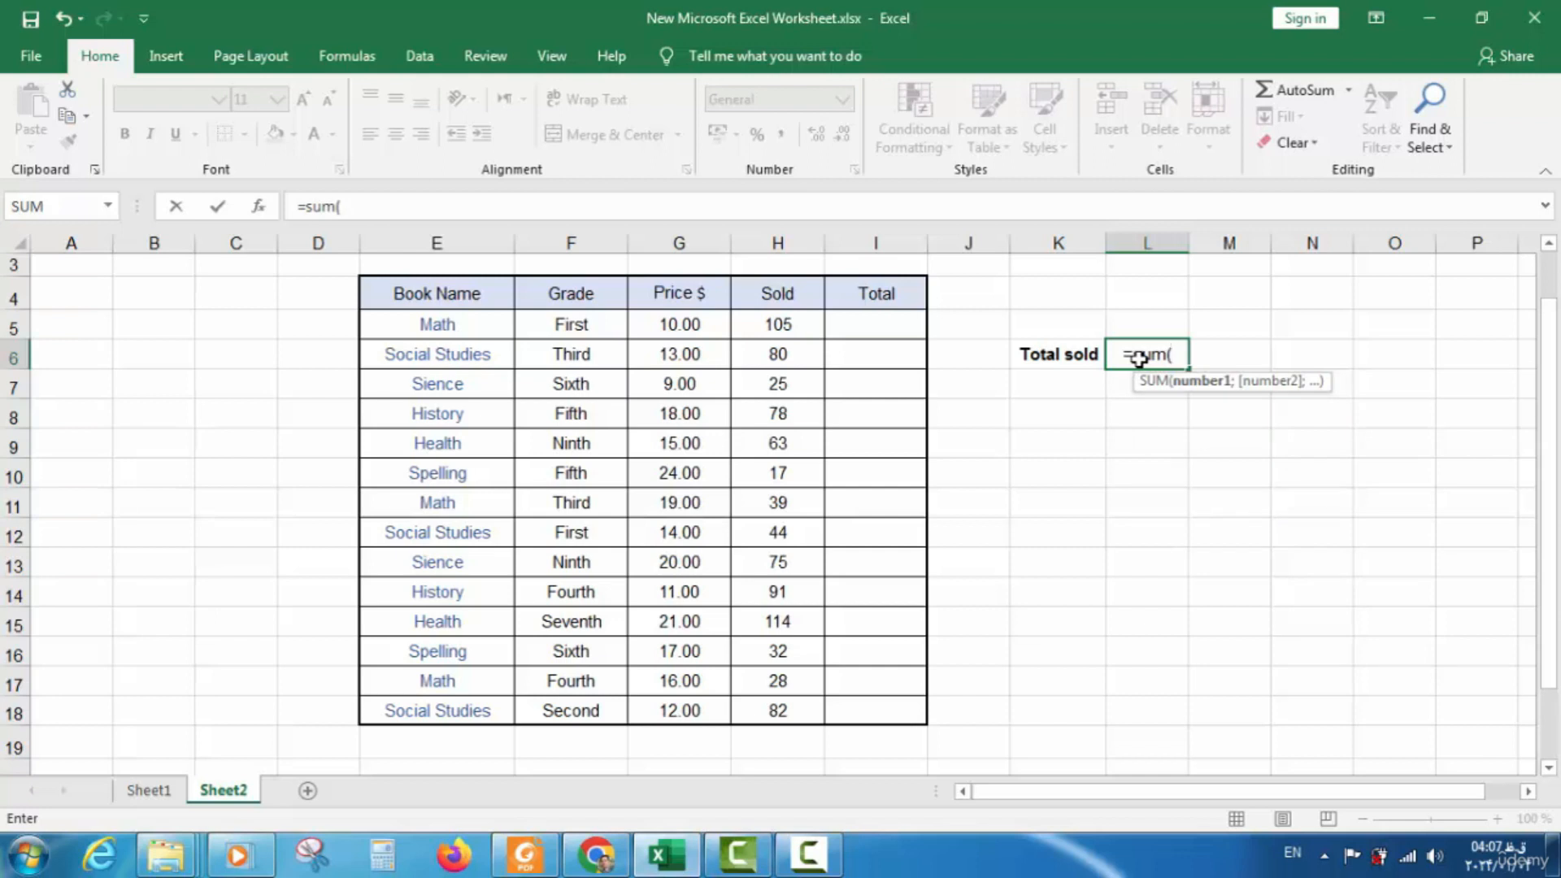
pyautogui.moveTo(781, 324); pyautogui.dragTo(780, 707)
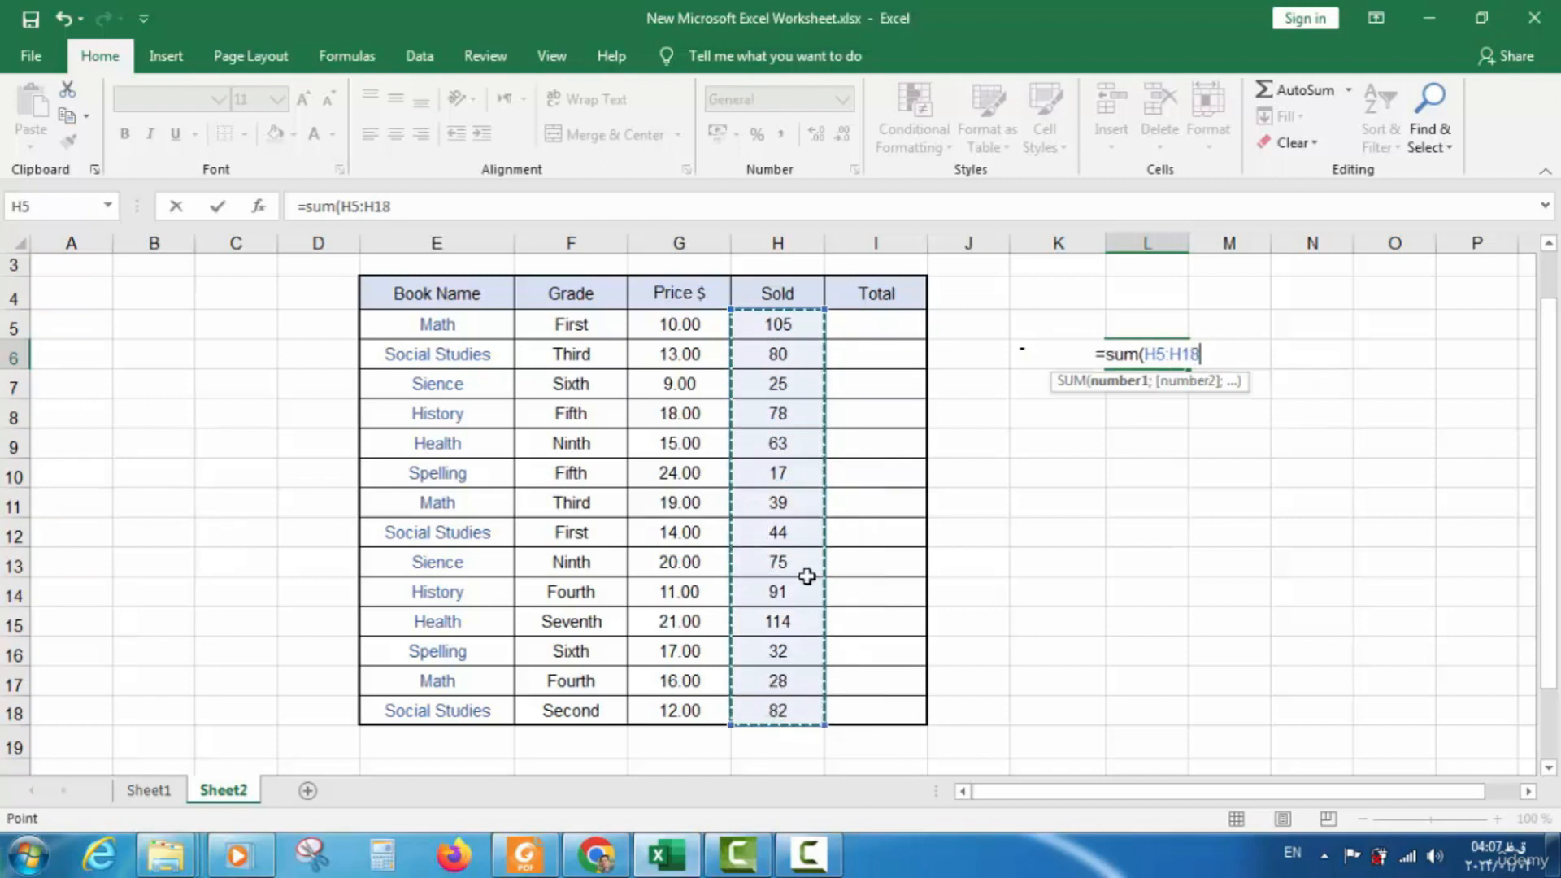
pyautogui.write(')')
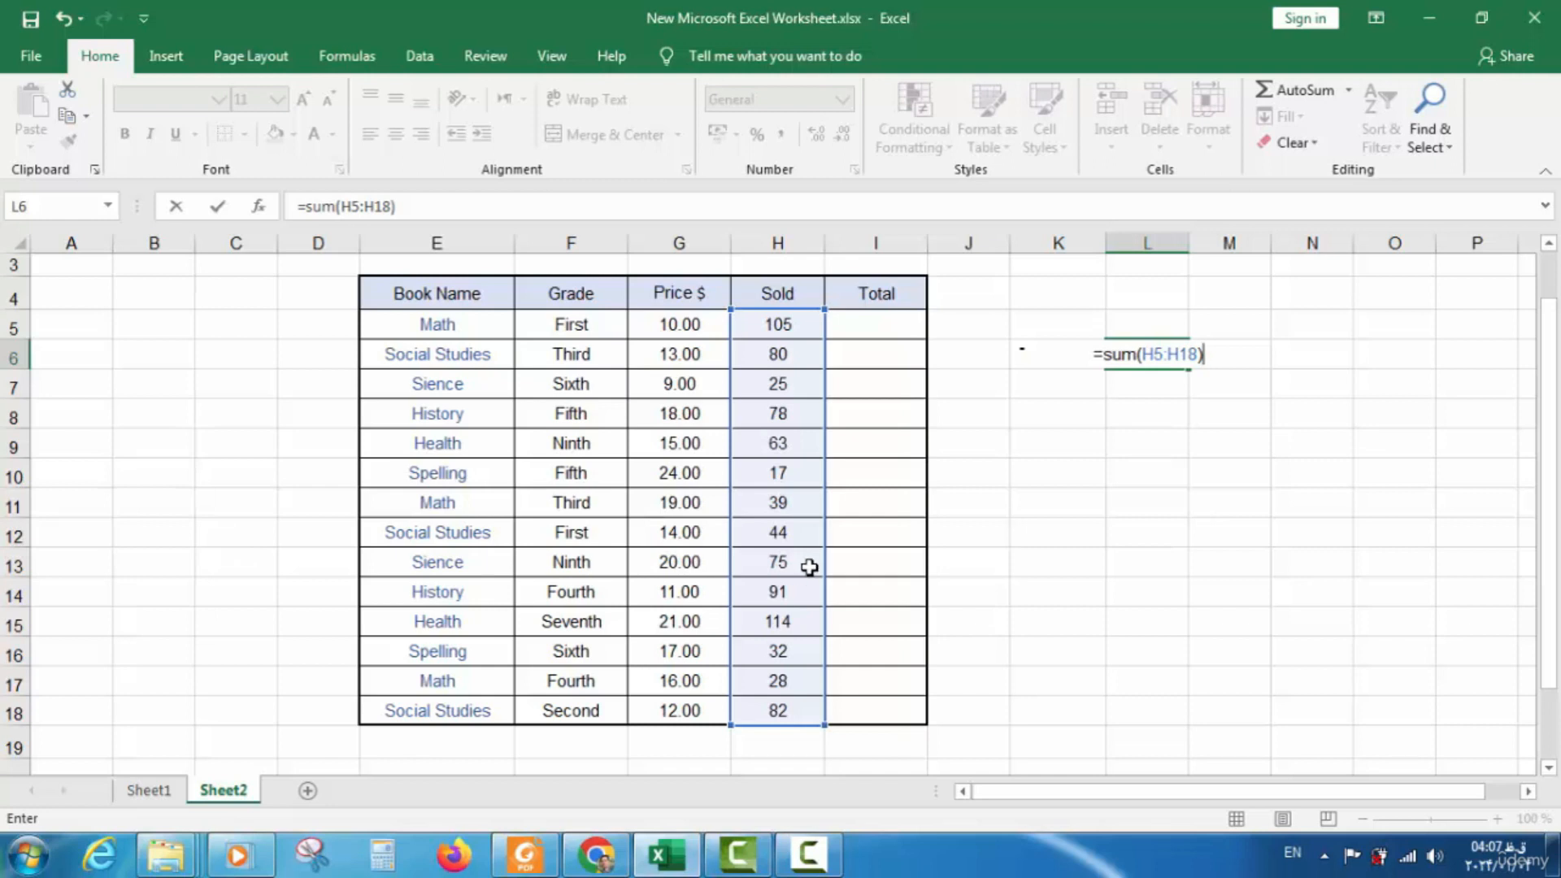
pyautogui.press('Return')
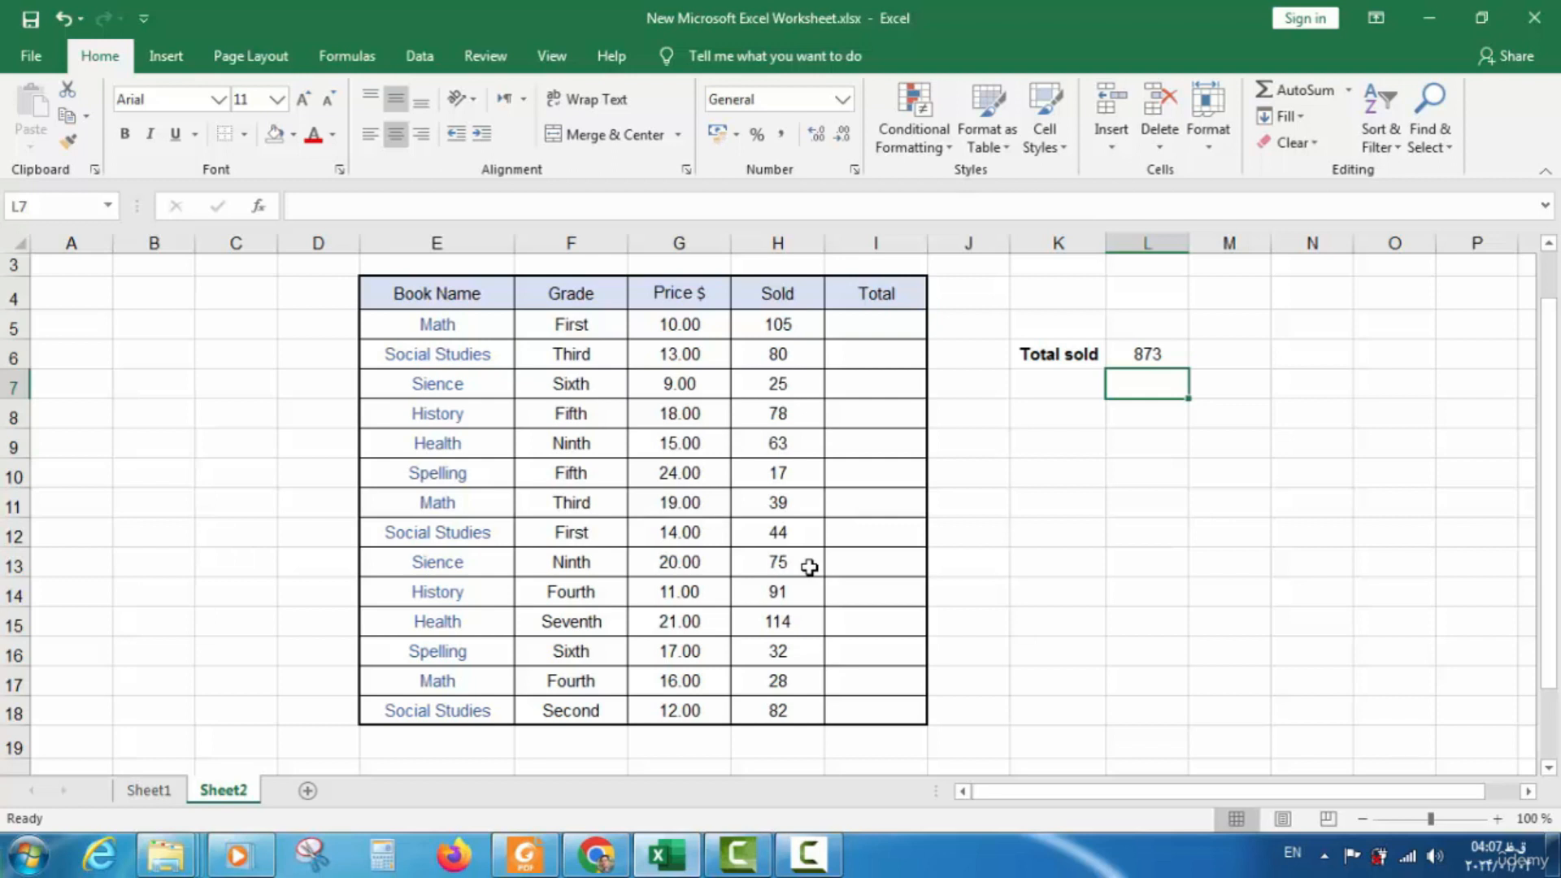
pyautogui.click(1132, 361)
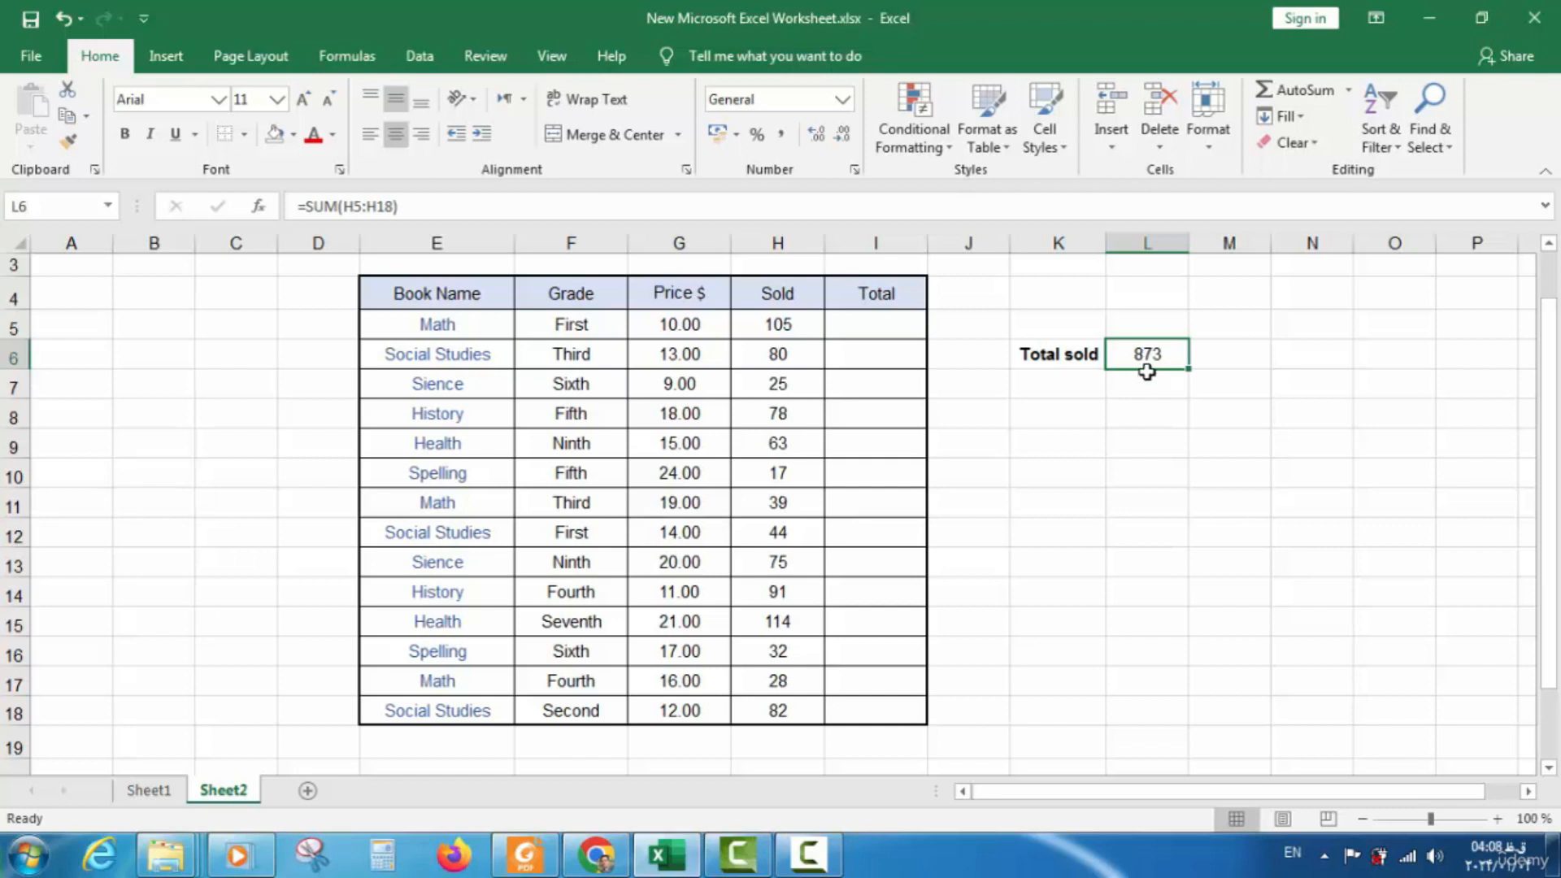
pyautogui.doubleClick(1147, 358)
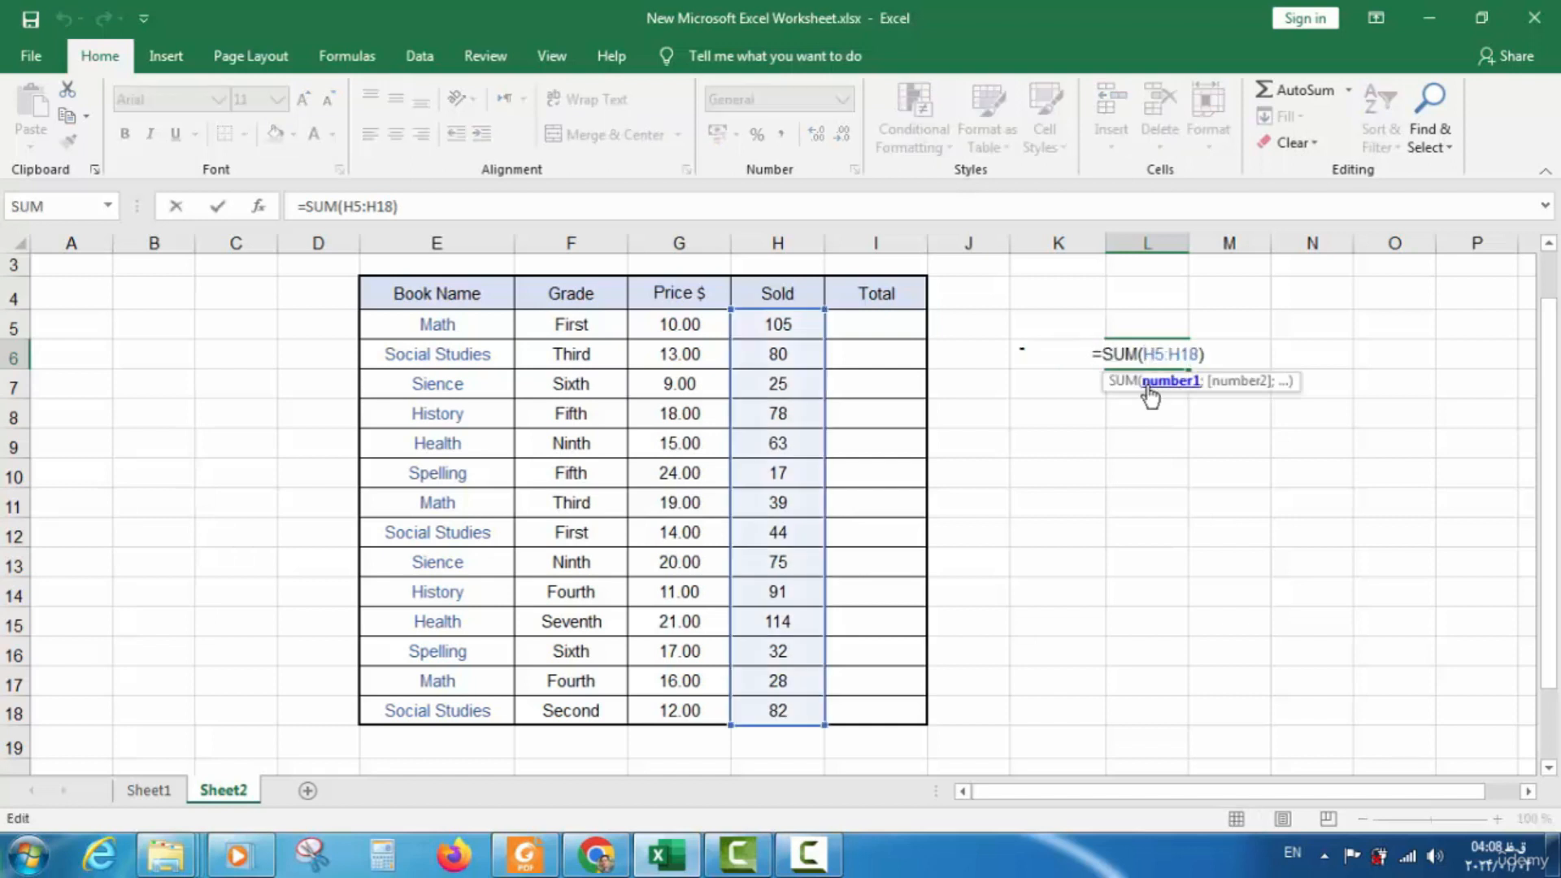
pyautogui.click(413, 213)
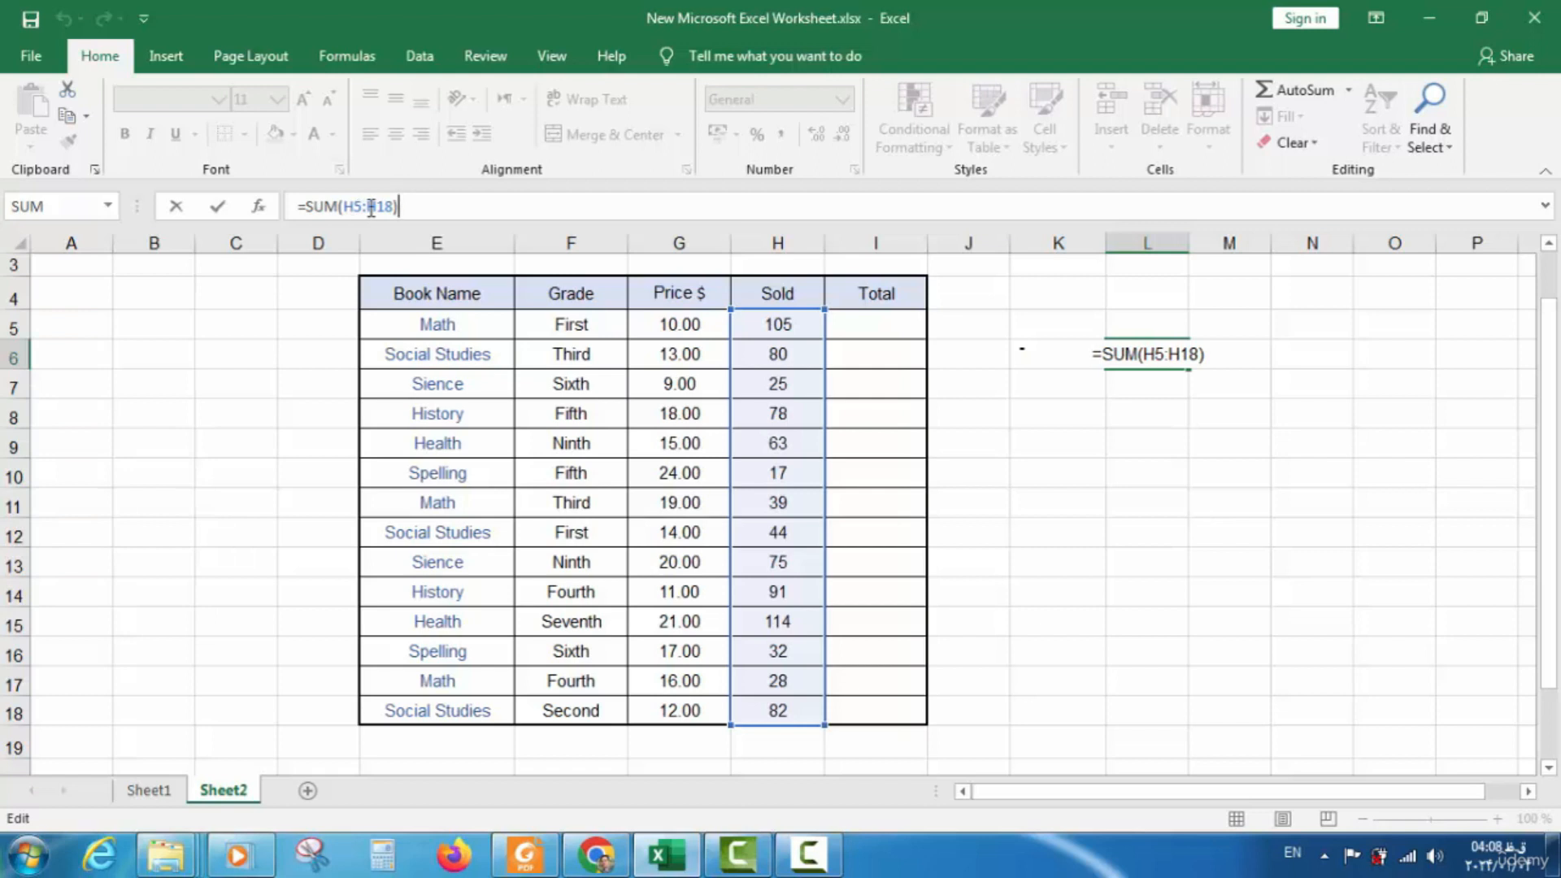
pyautogui.click(785, 242)
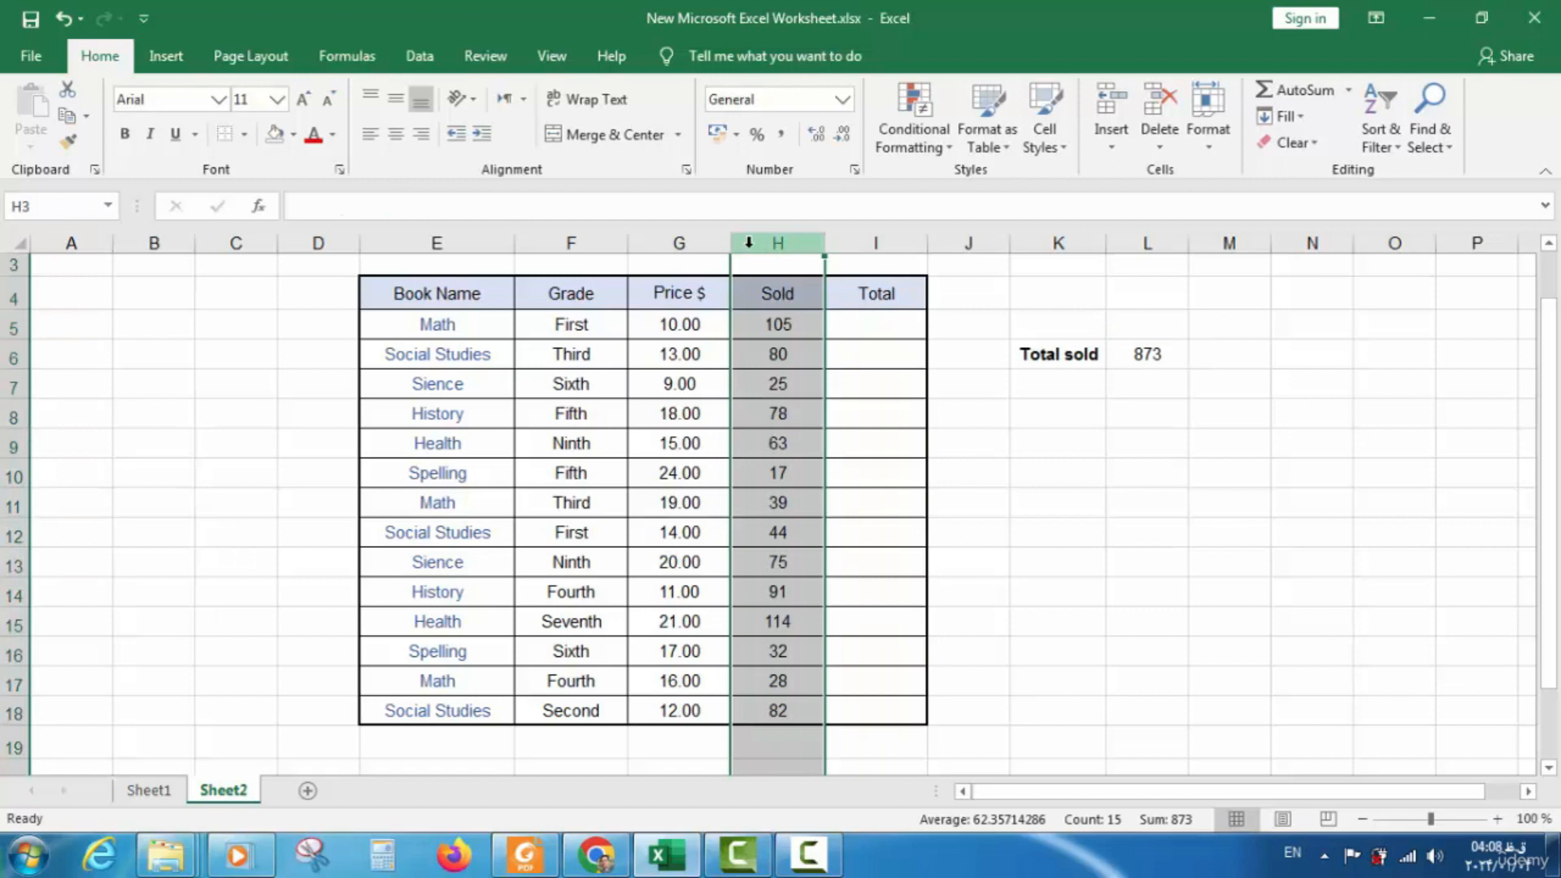
pyautogui.doubleClick(1120, 354)
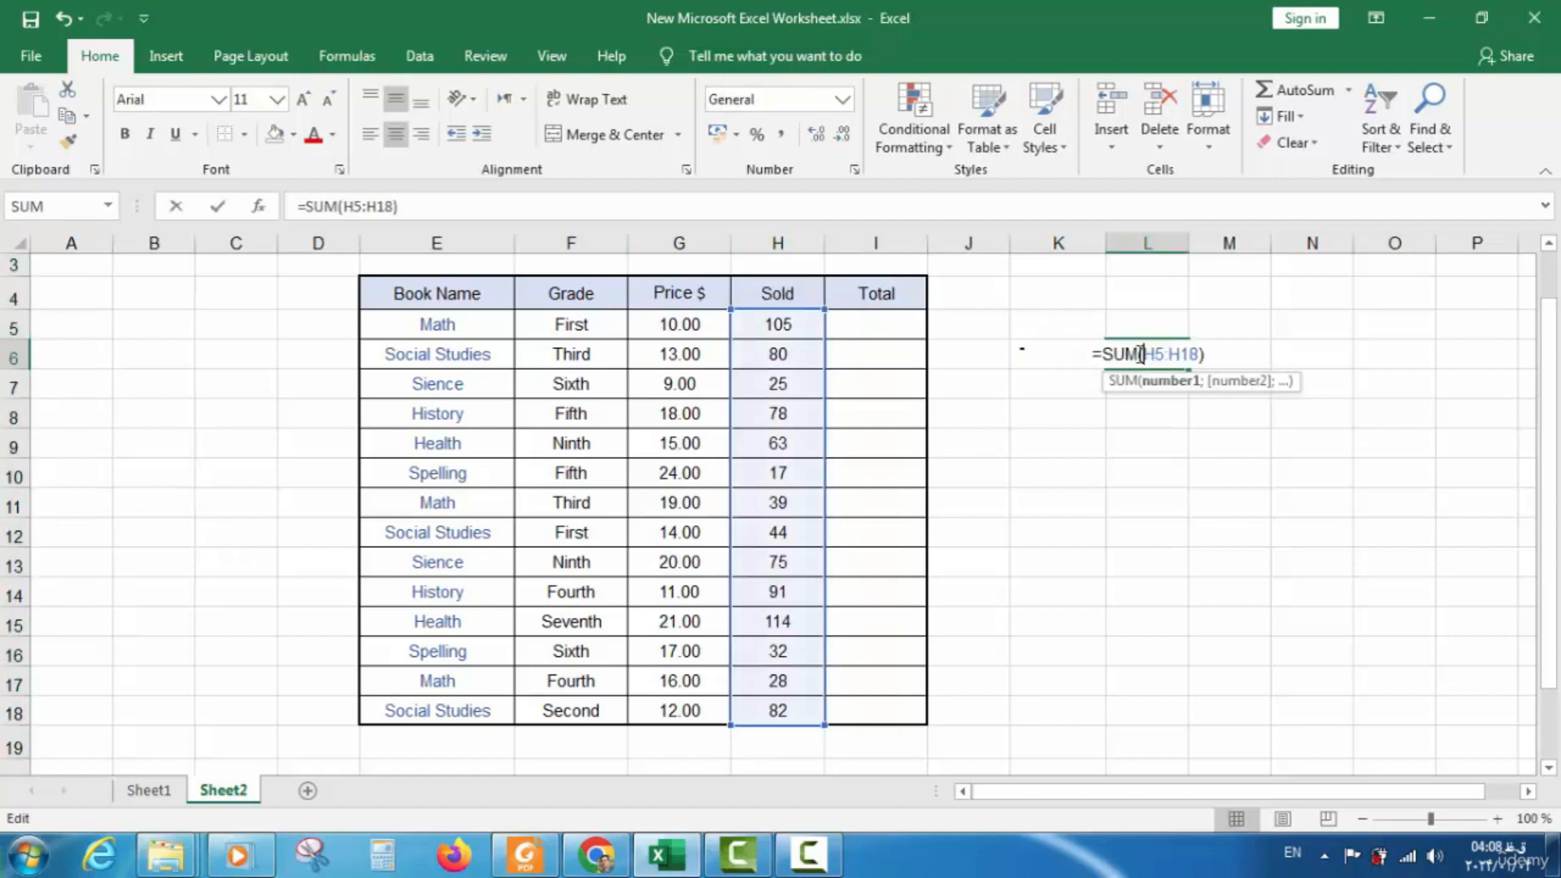
pyautogui.click(774, 332)
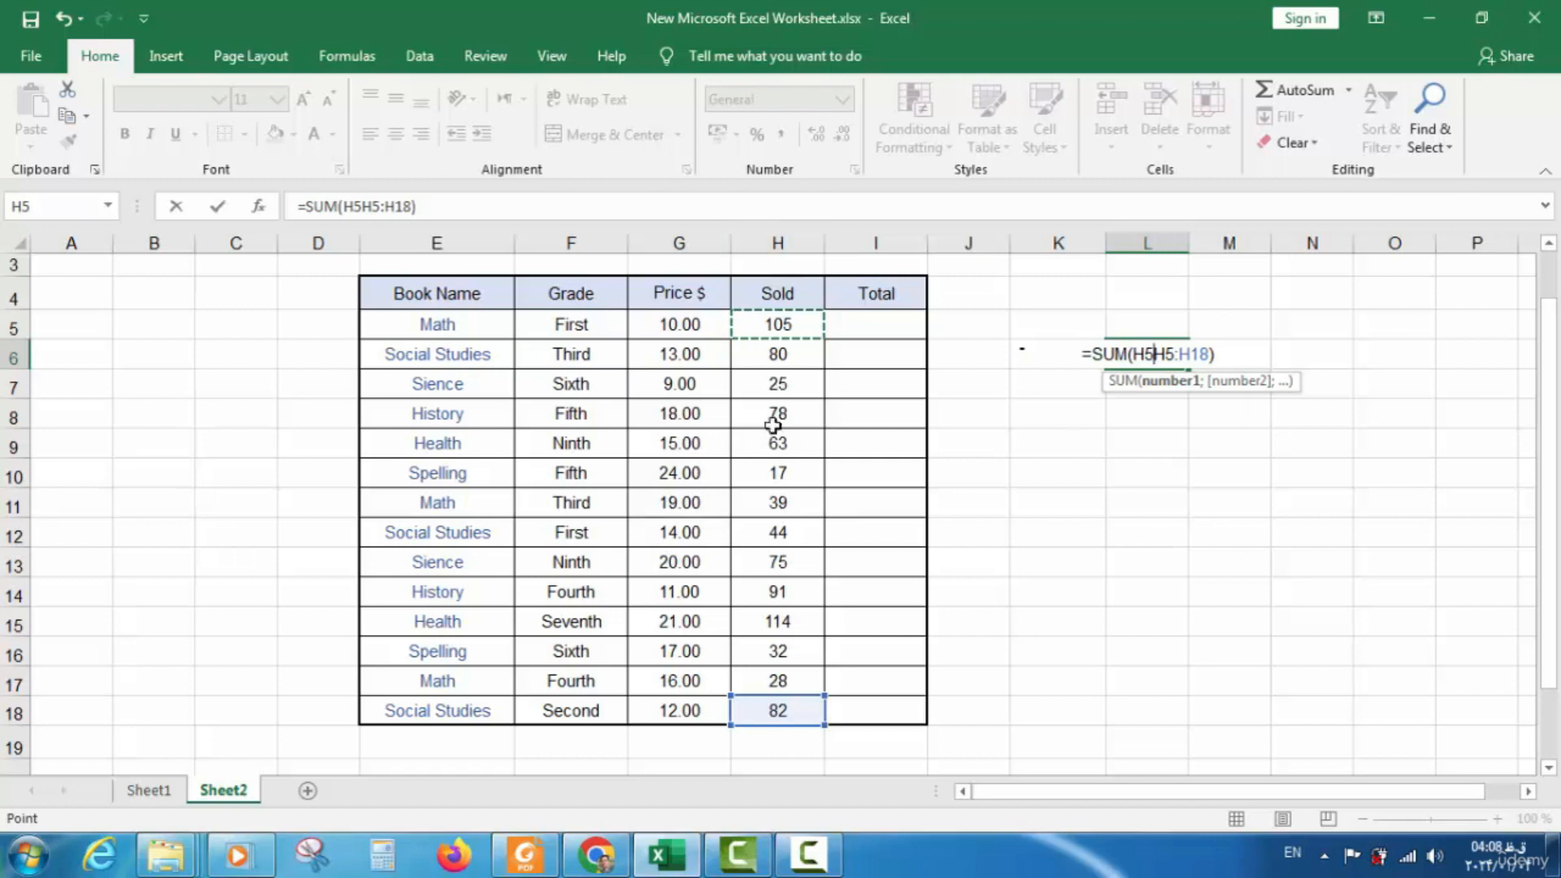
pyautogui.hotkey('ctrl', 'Return')
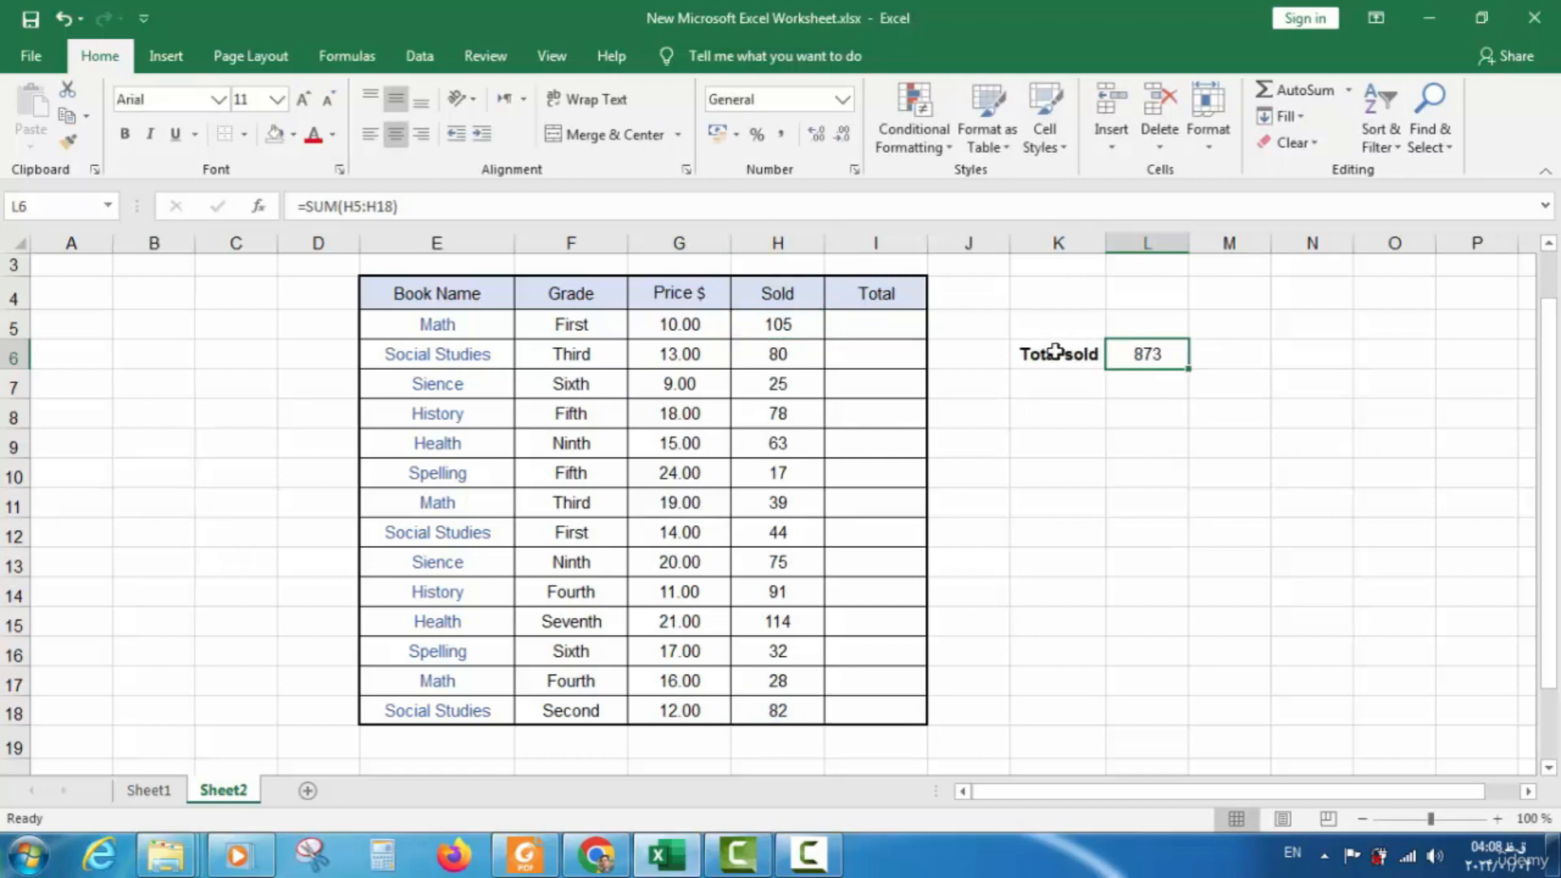
pyautogui.doubleClick(1167, 359)
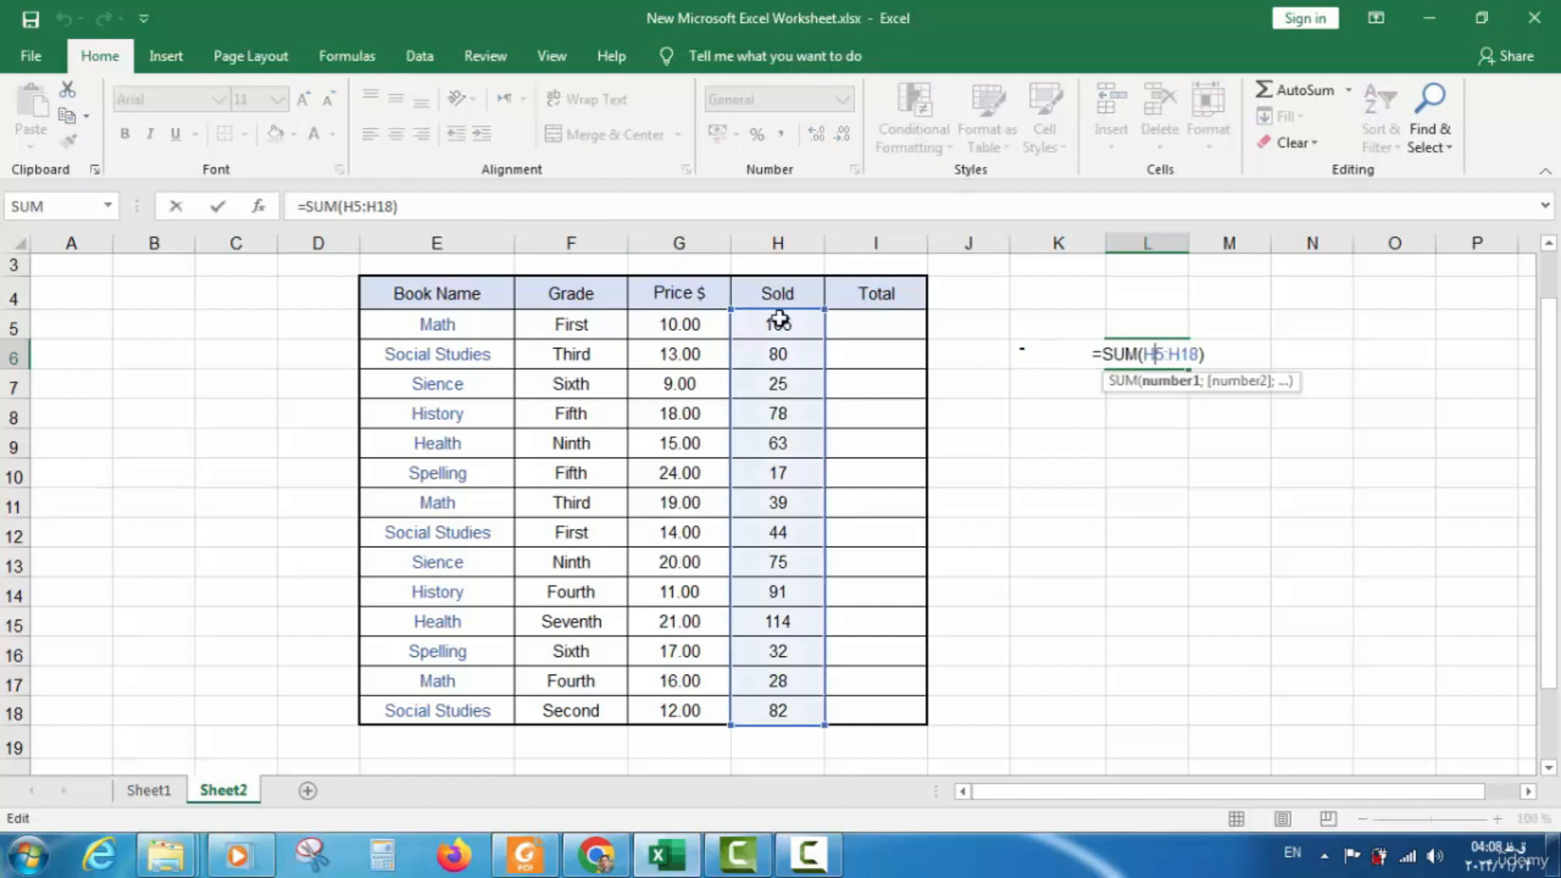
pyautogui.press('Escape')
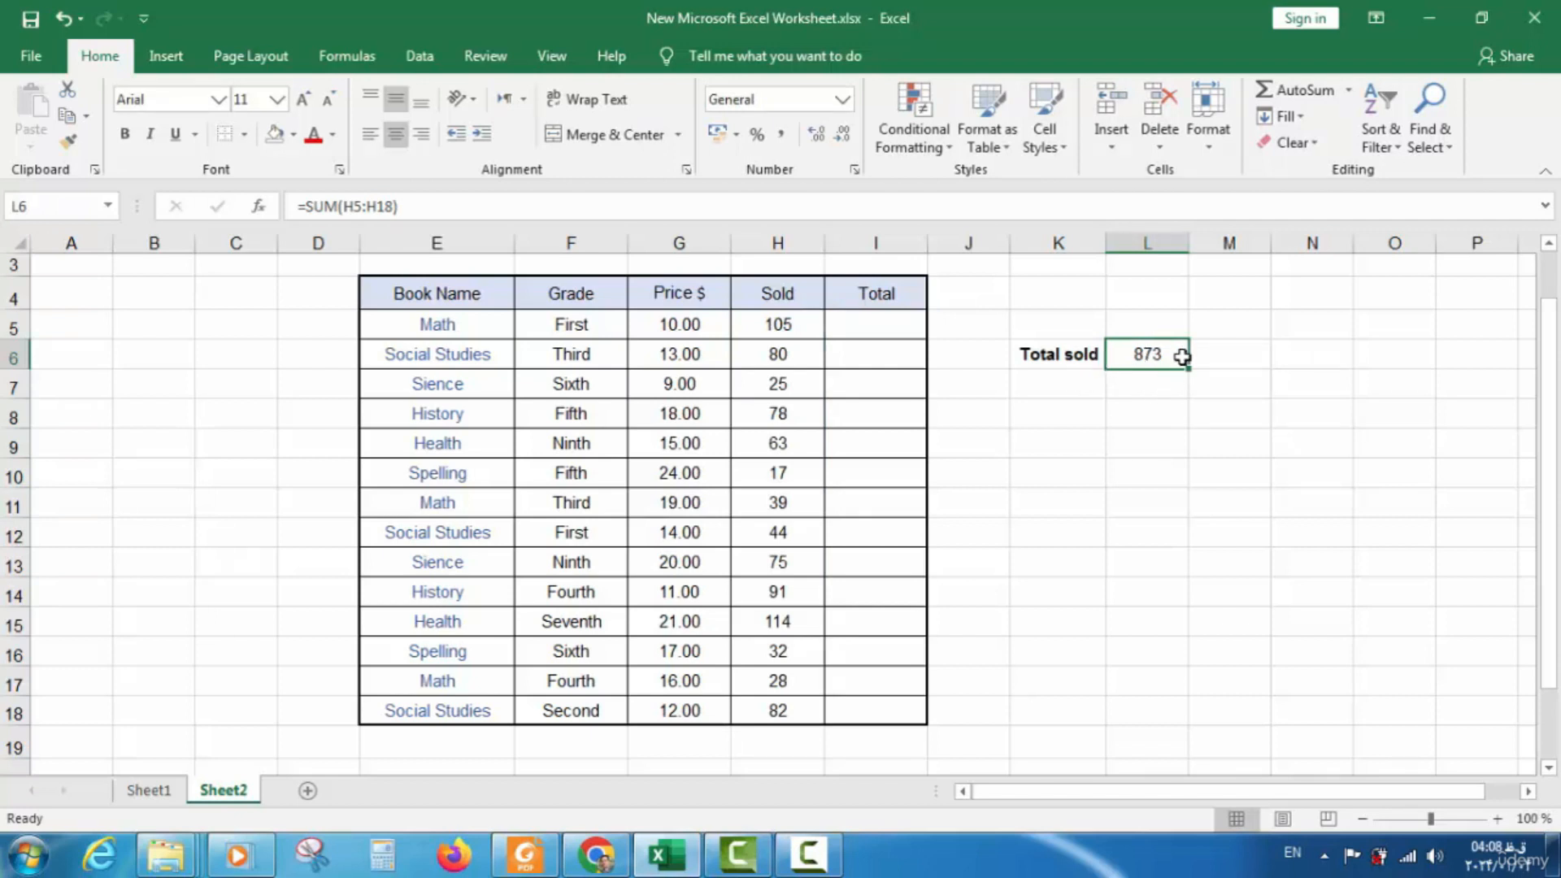
pyautogui.press('Delete')
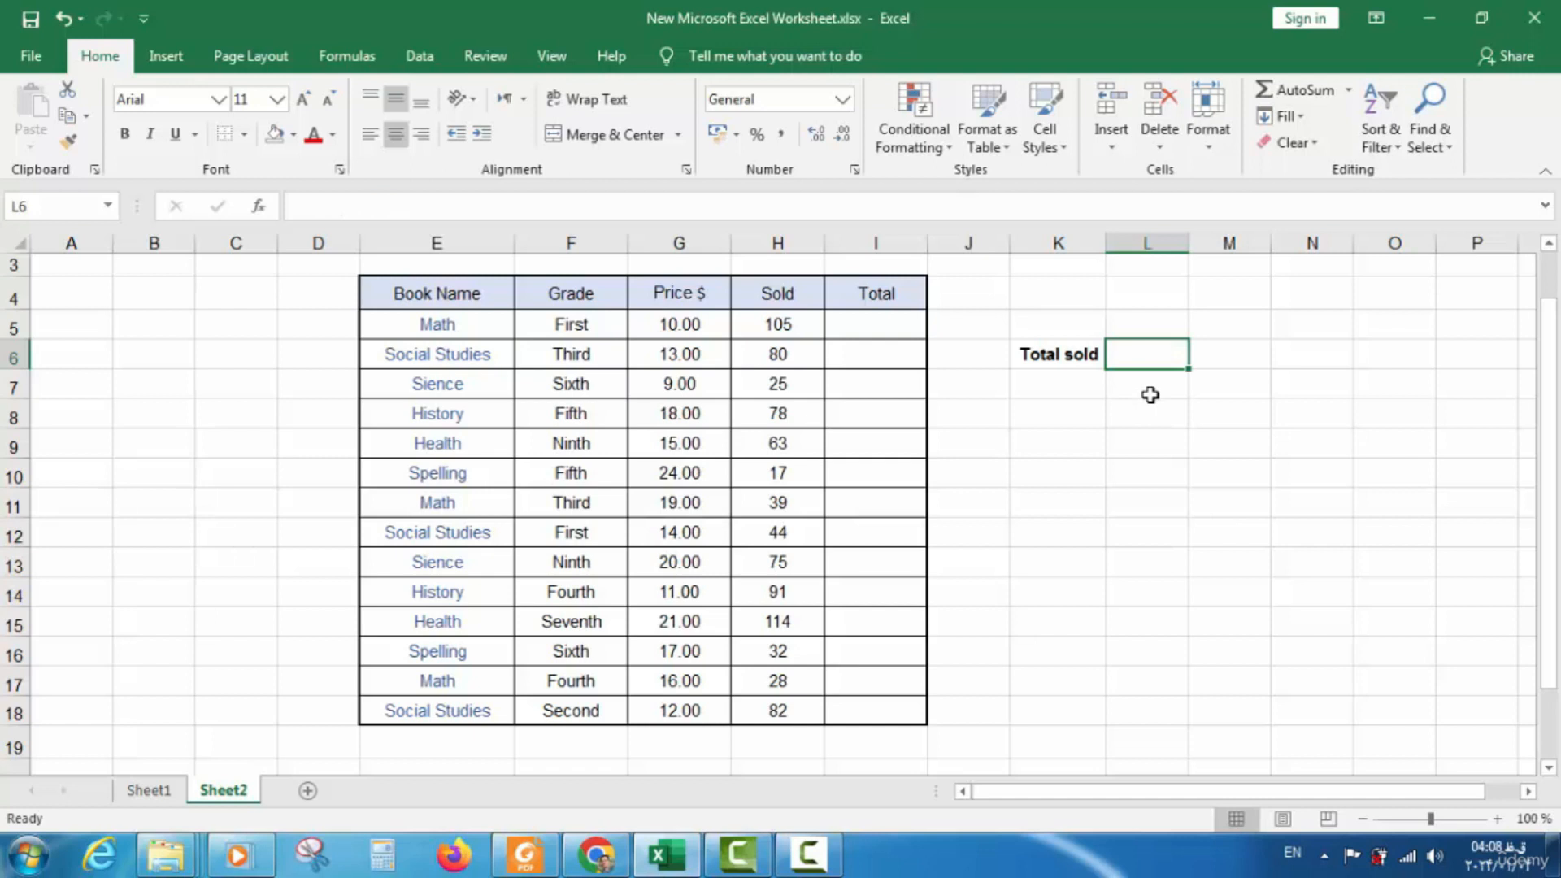
pyautogui.write('=')
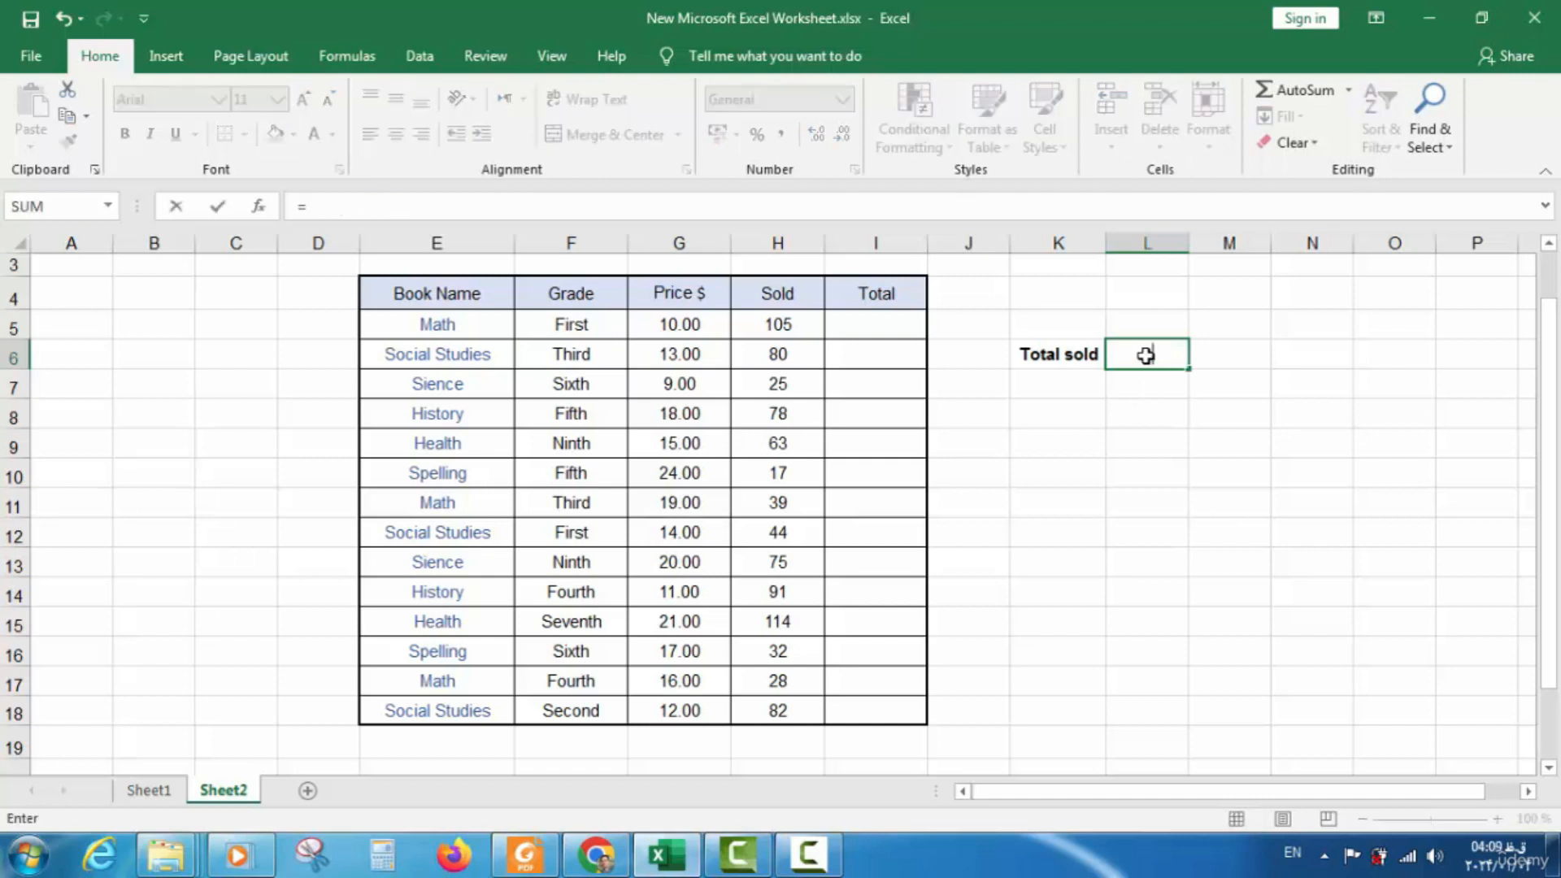
pyautogui.write('sum')
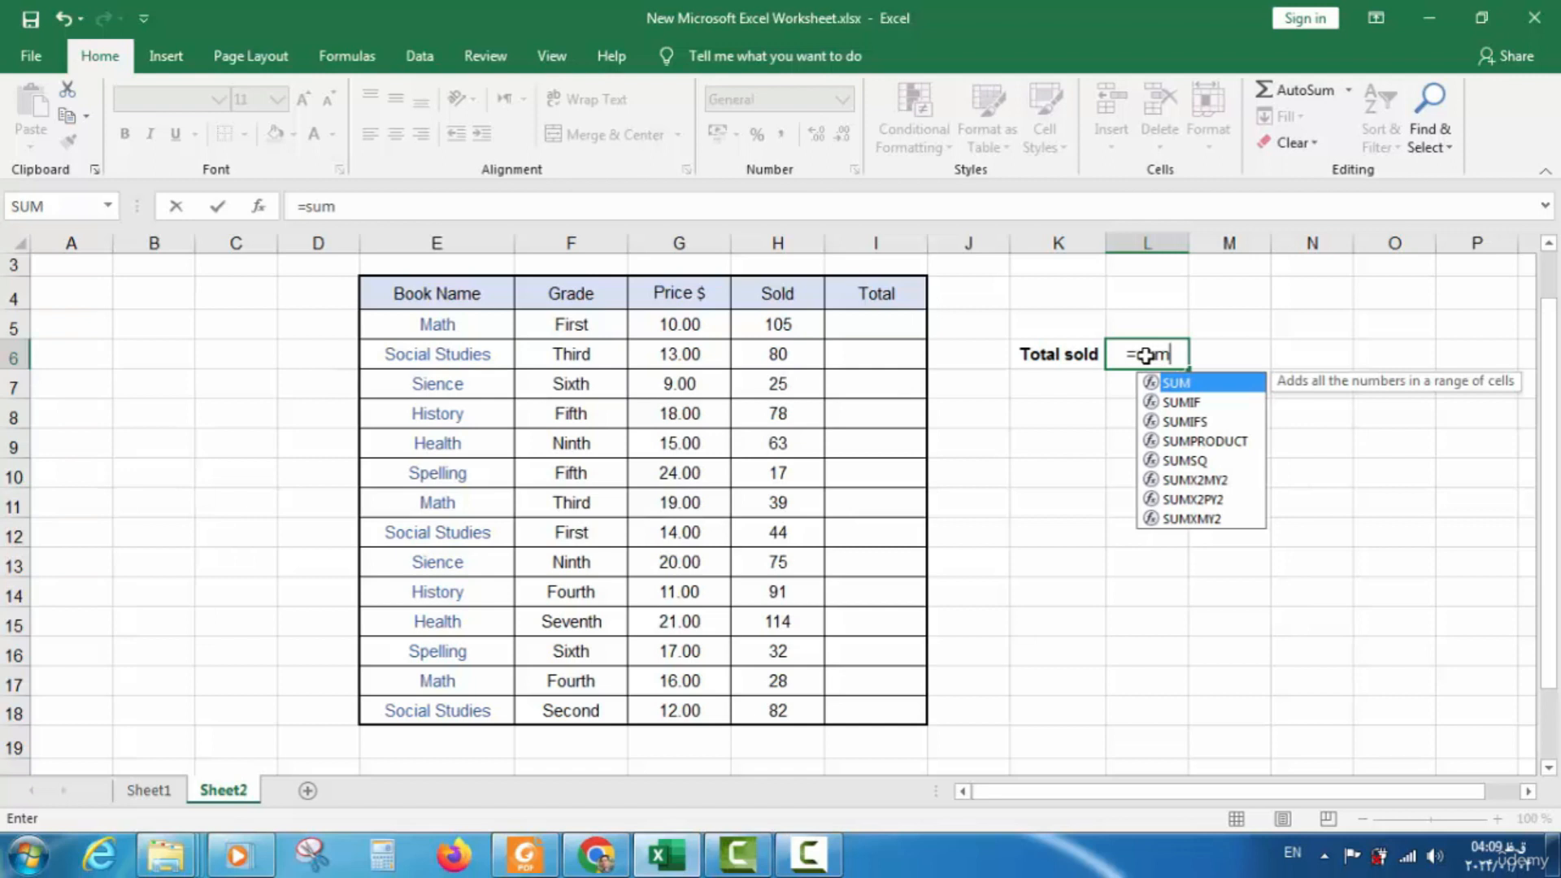
pyautogui.write('(')
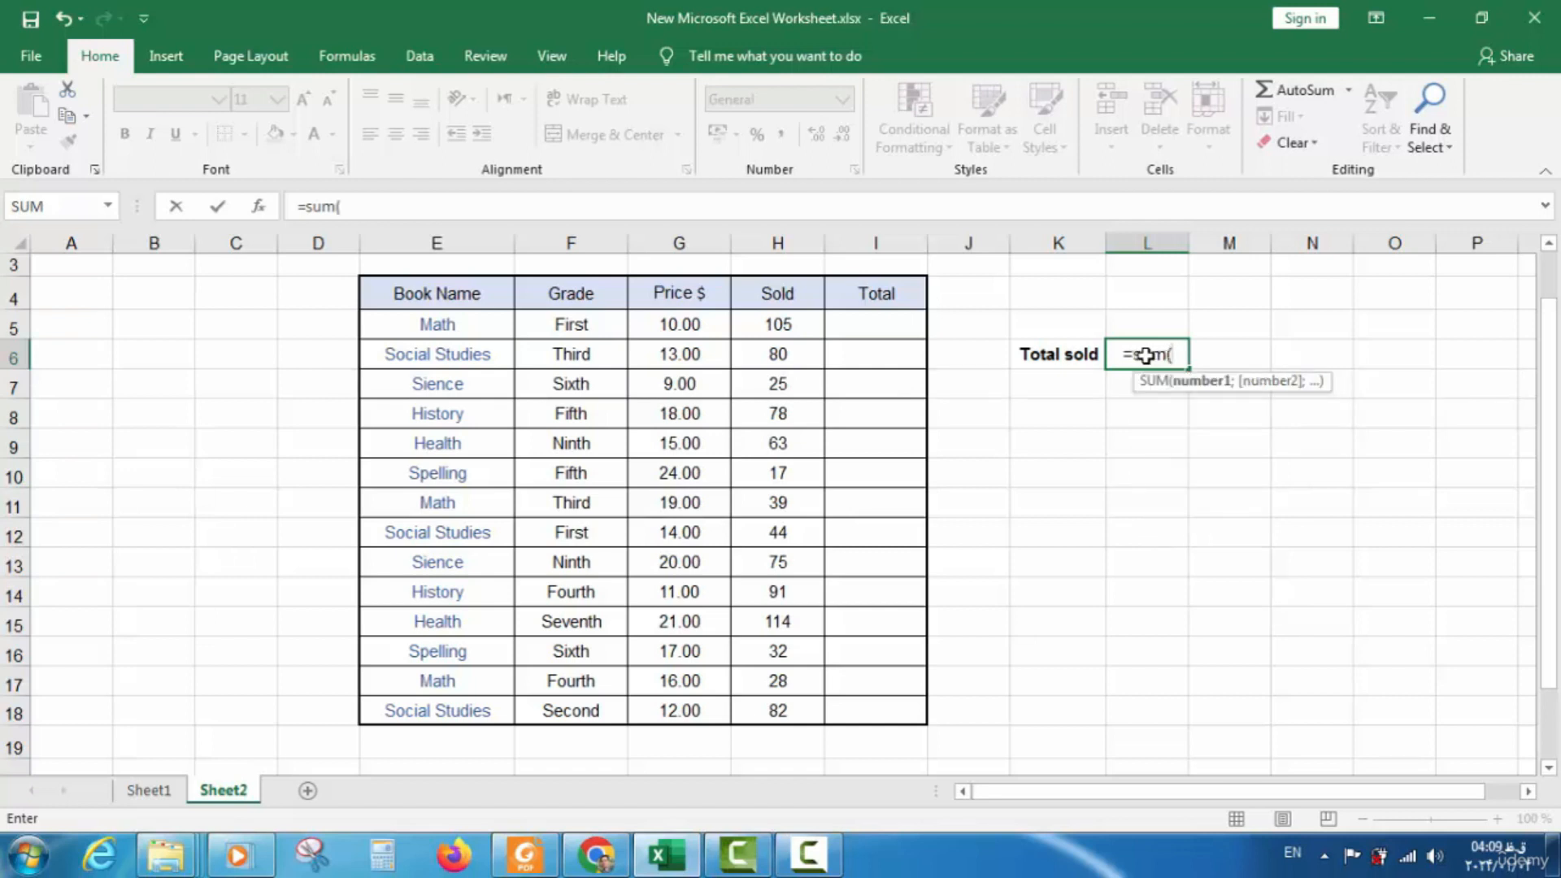
pyautogui.click(791, 325)
pyautogui.moveTo(793, 345); pyautogui.dragTo(777, 704)
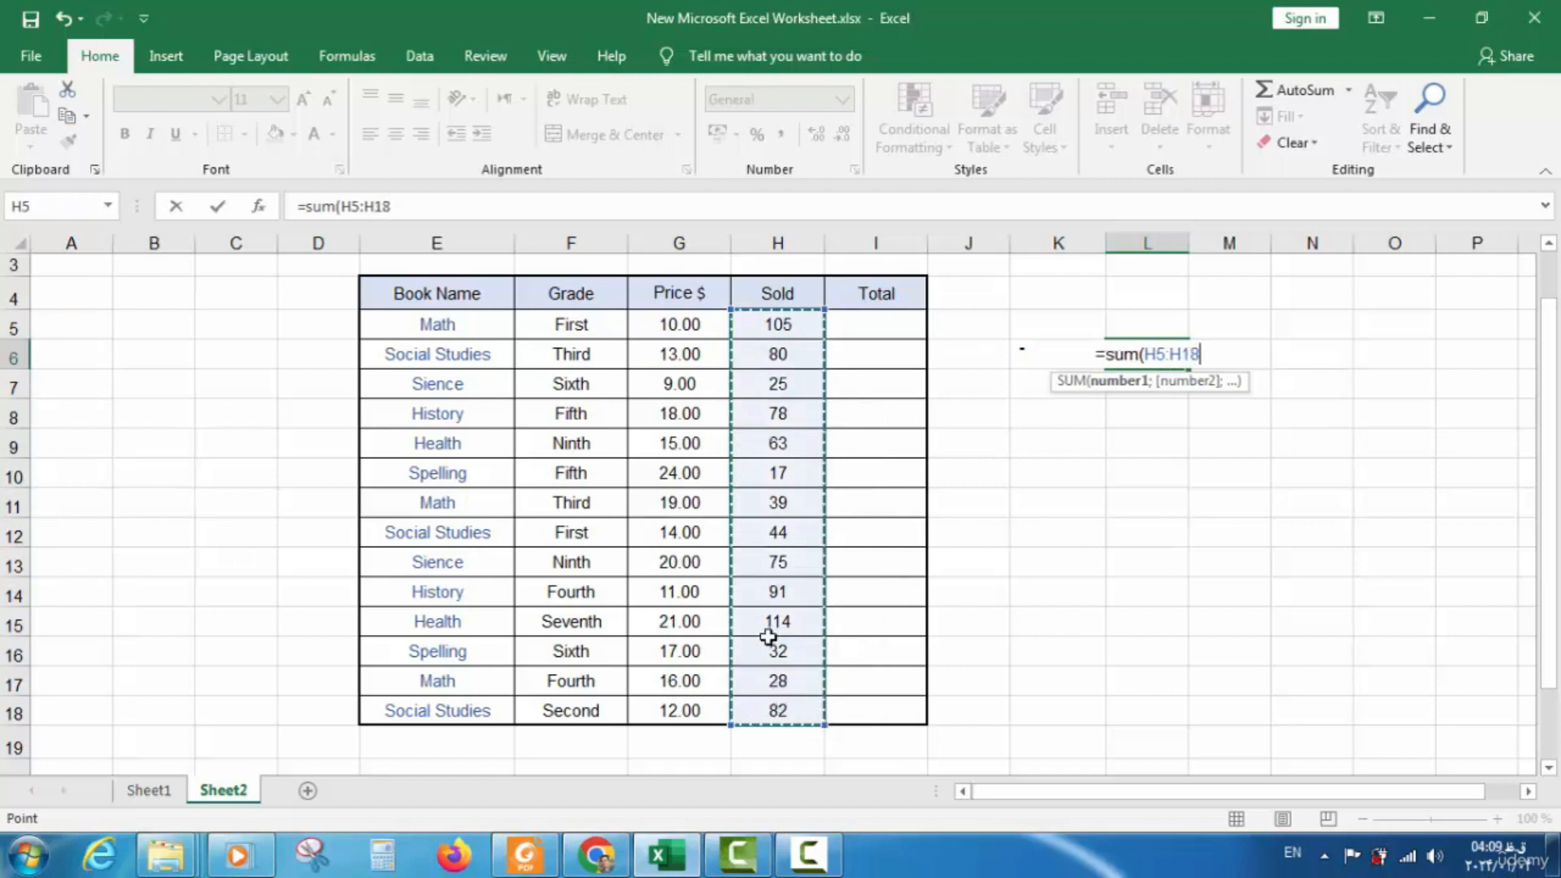
pyautogui.write(')')
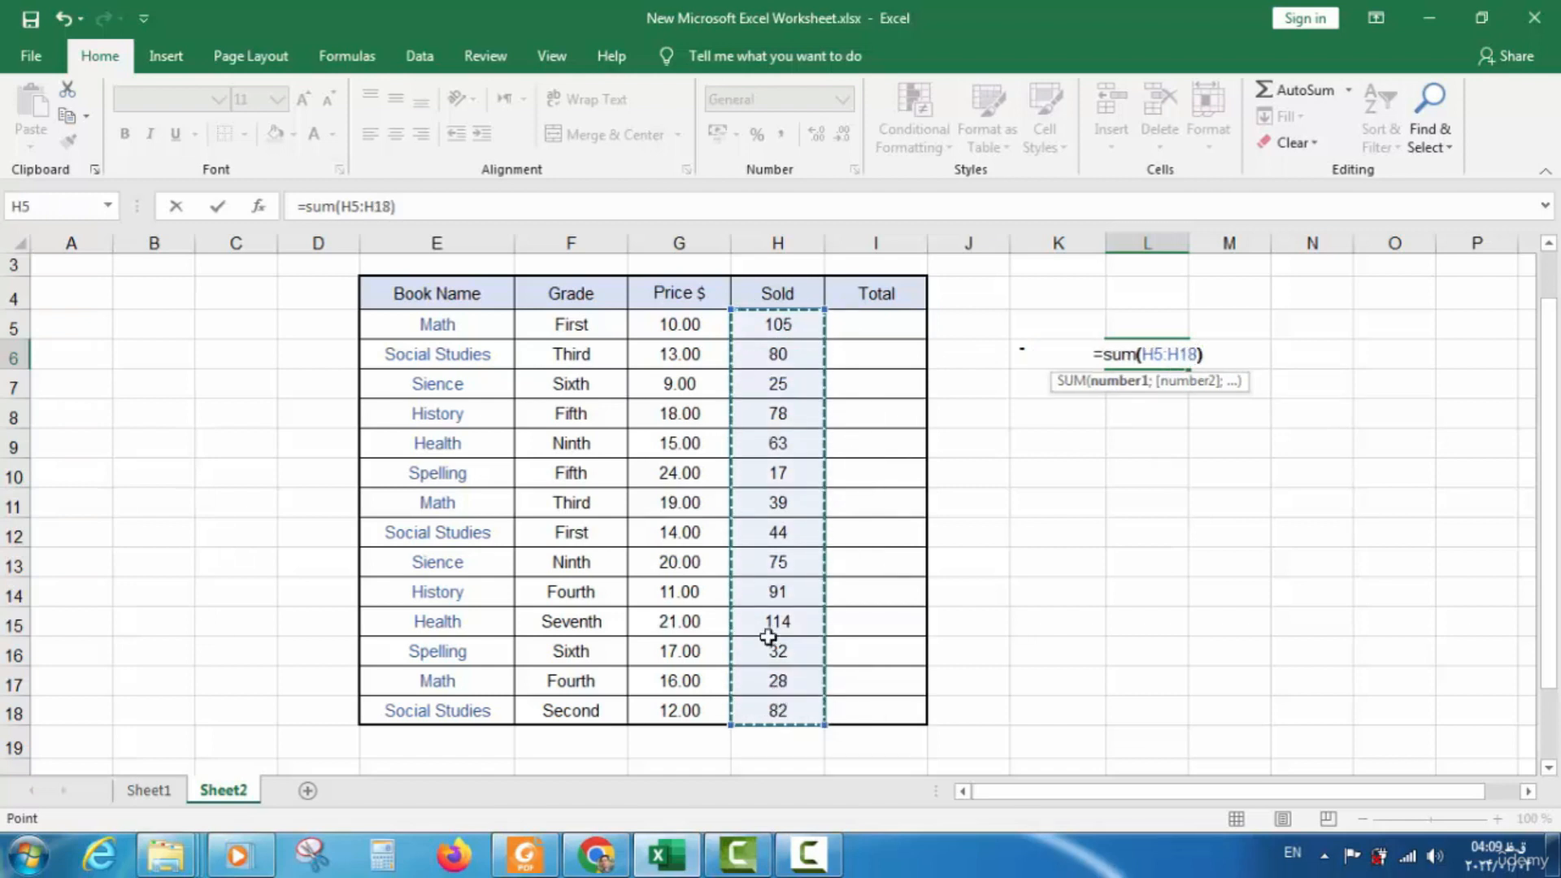
pyautogui.press('Return')
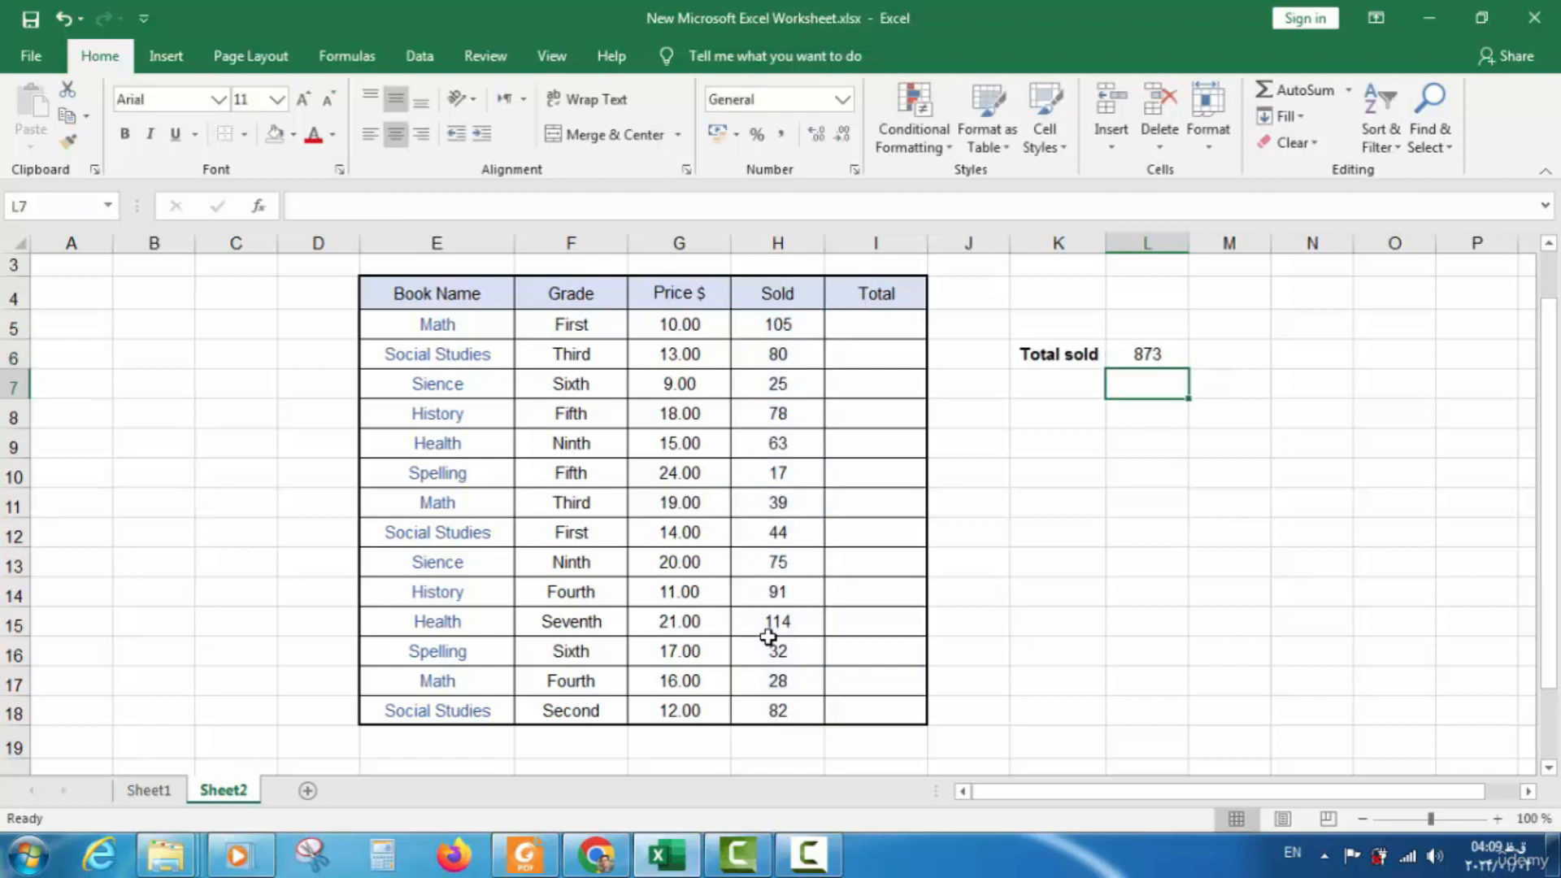
# Give cell L6, holding the 873 total, a yellow fill
pyautogui.click(1164, 358)
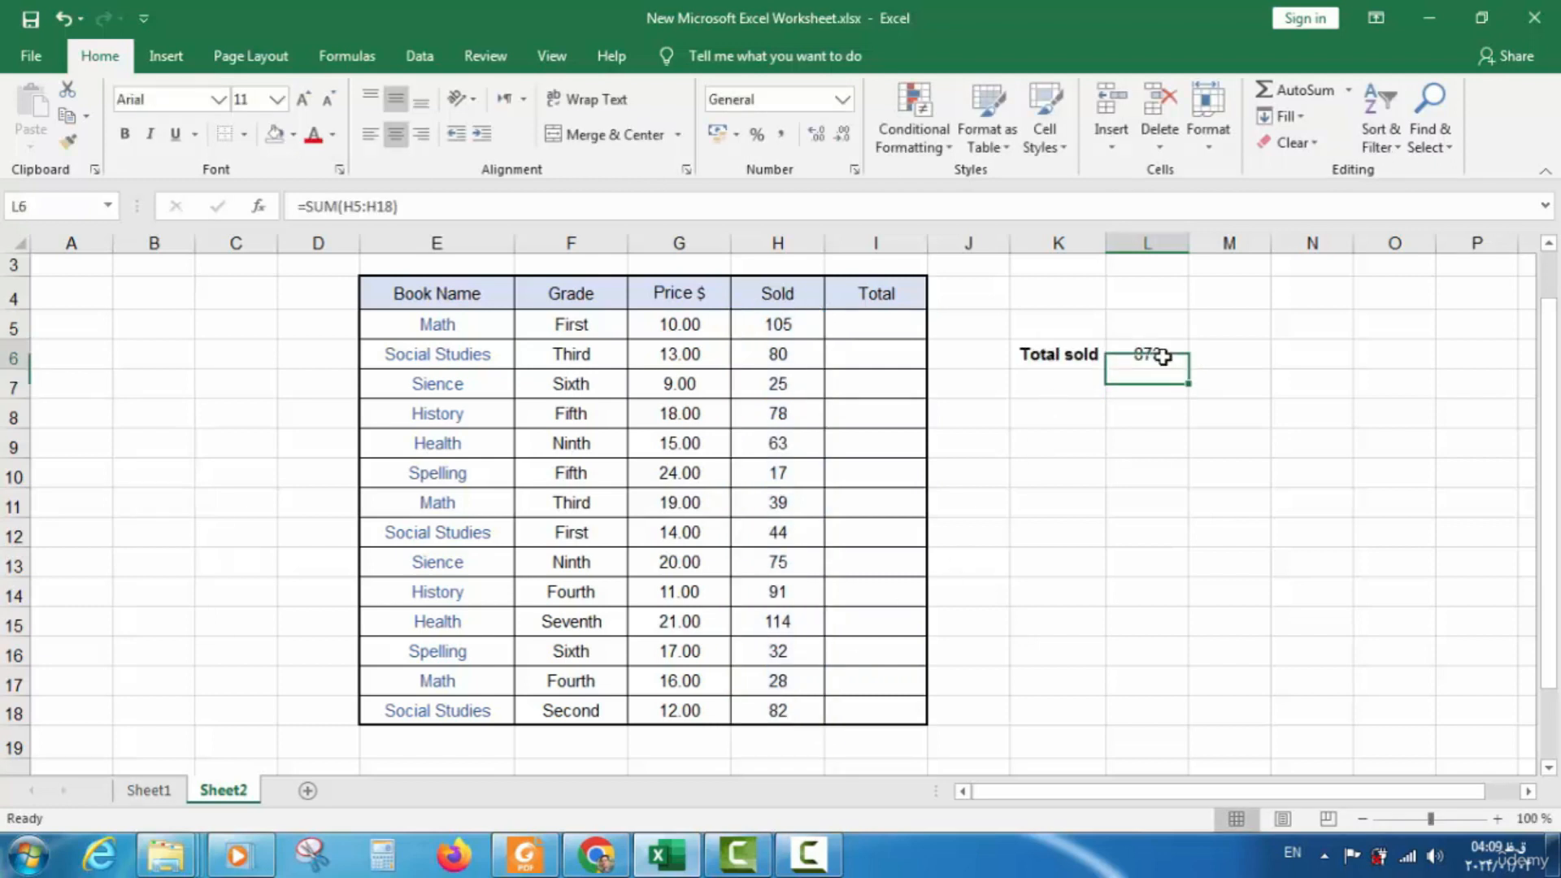
pyautogui.click(293, 144)
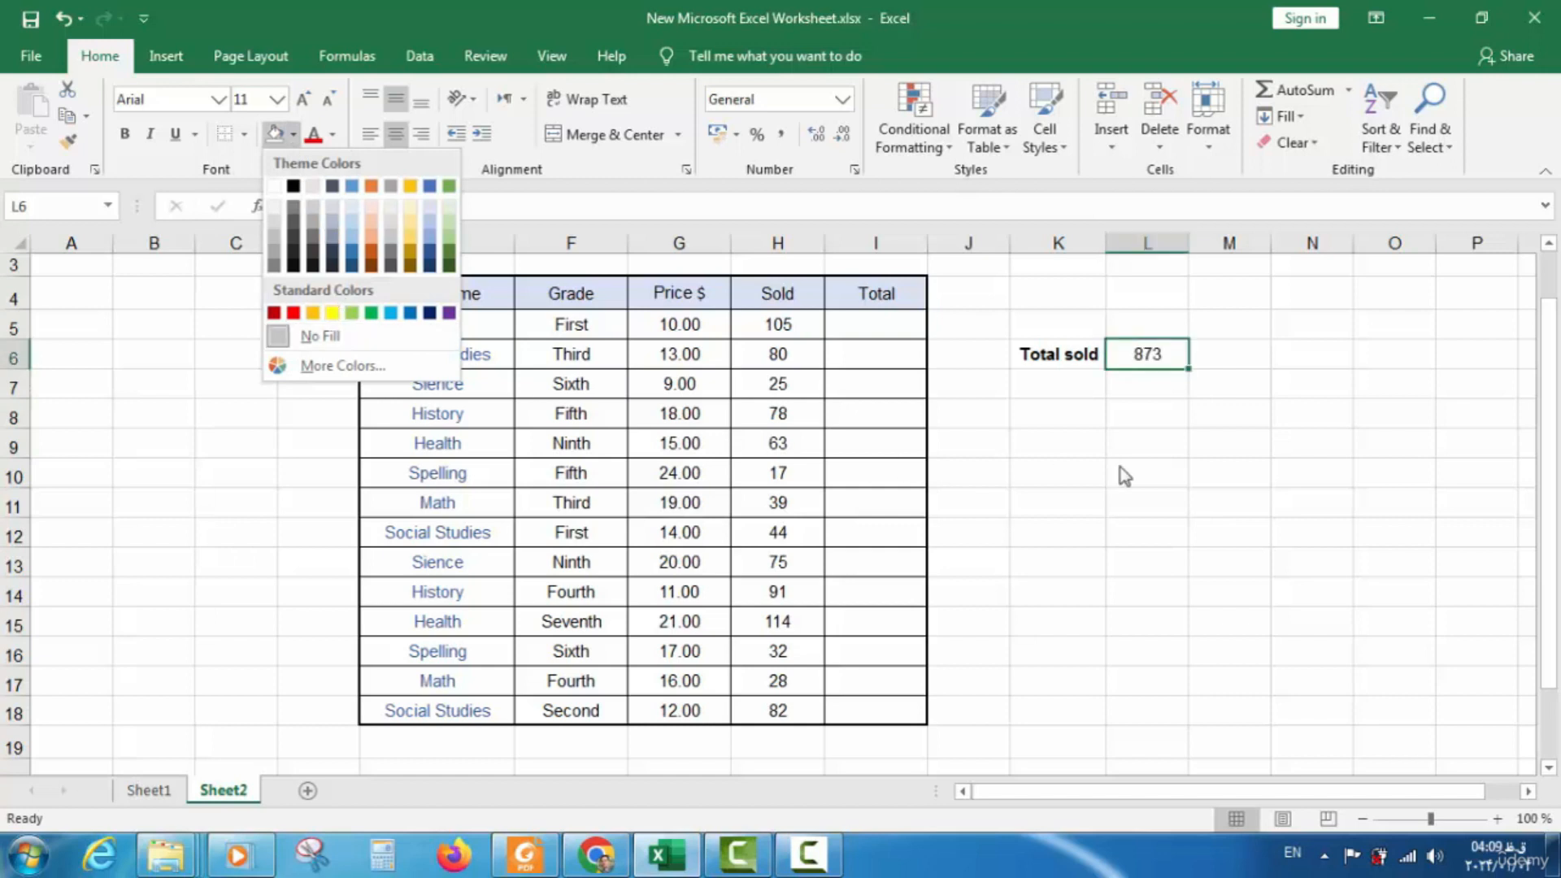
pyautogui.click(334, 312)
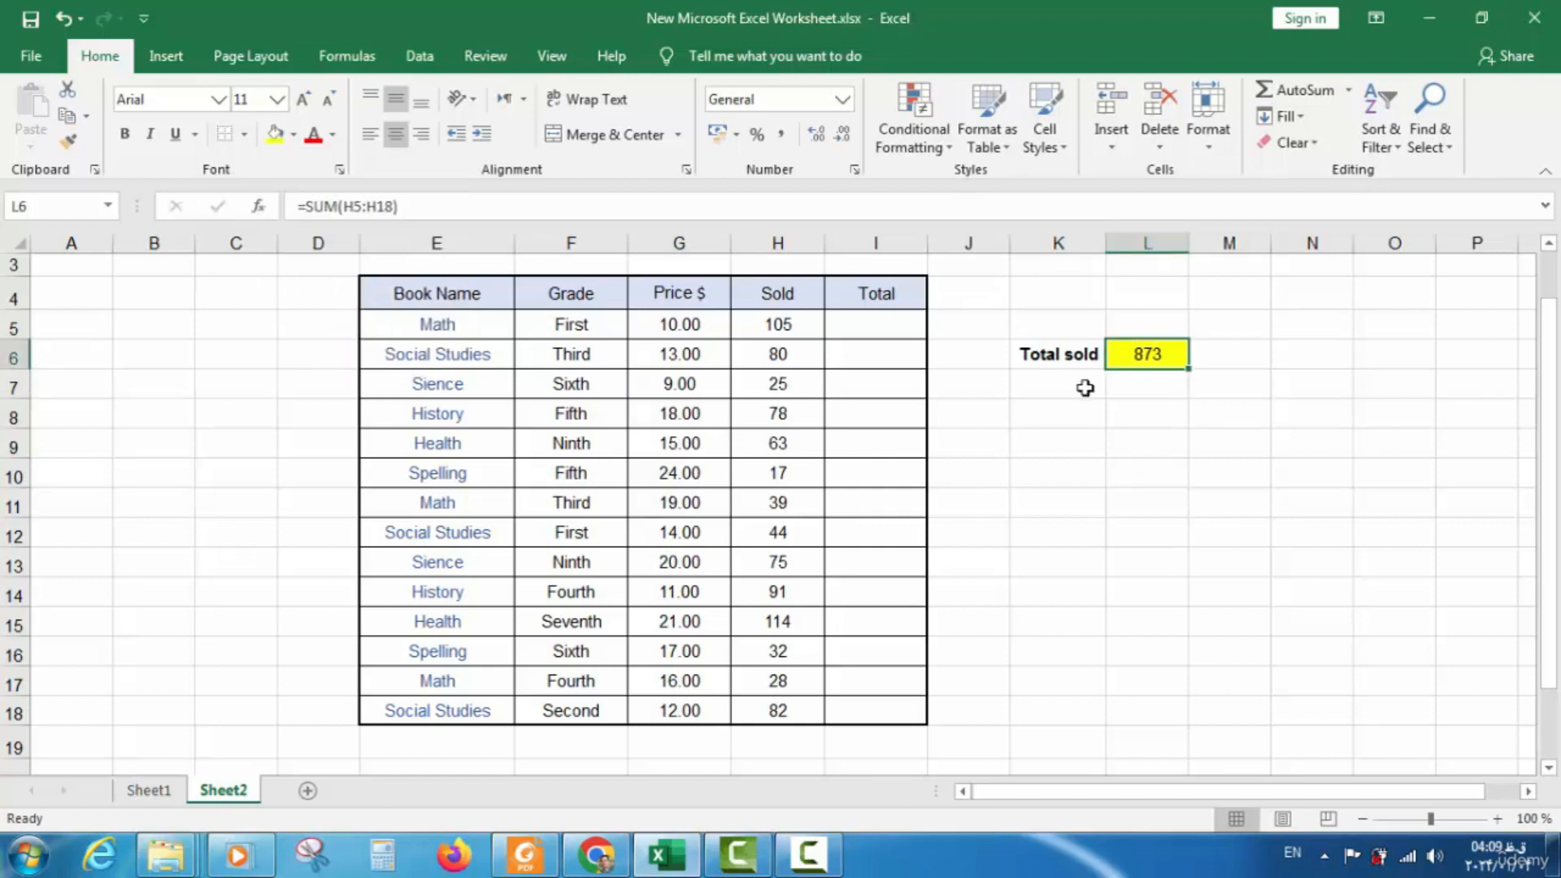
pyautogui.click(1085, 387)
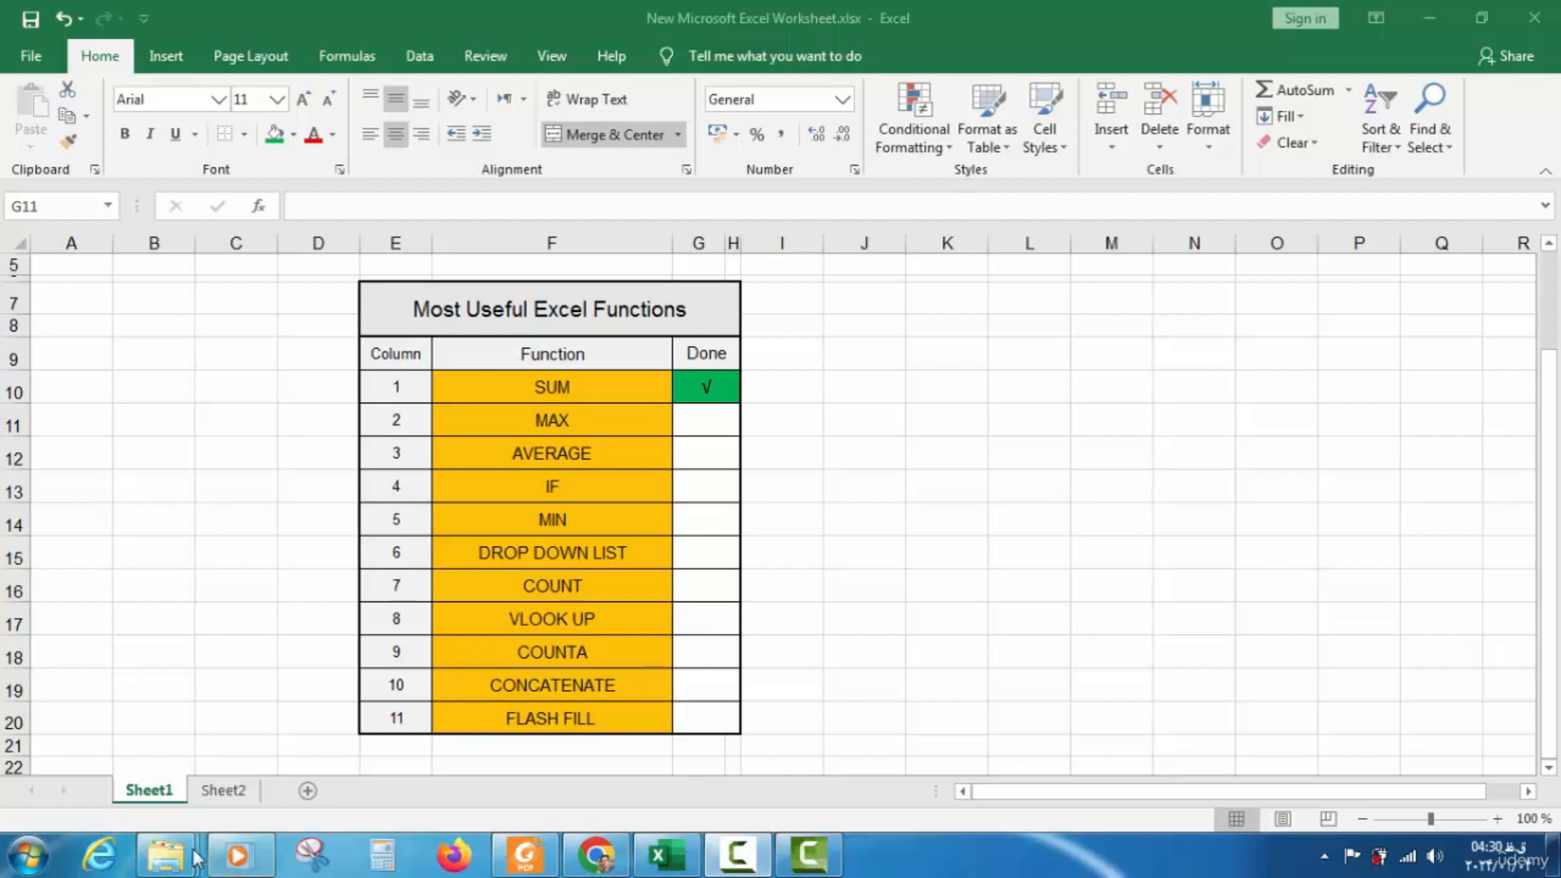
# Return to Sheet2, select the Price values G5:G18, and pick cell K7 below Total sold
pyautogui.click(218, 792)
pyautogui.click(242, 790)
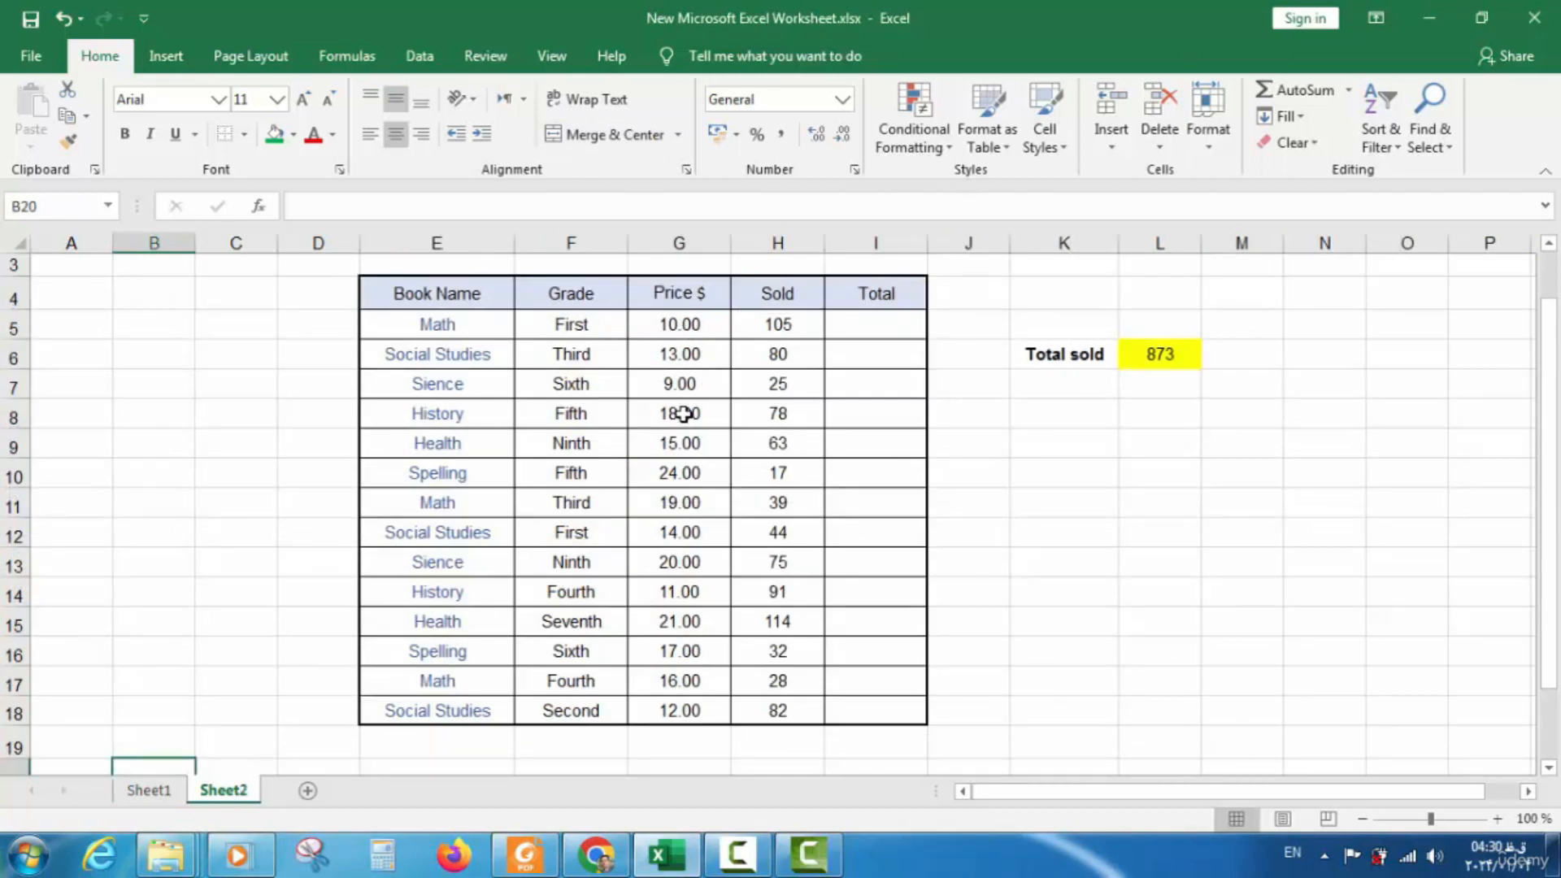
pyautogui.moveTo(681, 324); pyautogui.dragTo(677, 705)
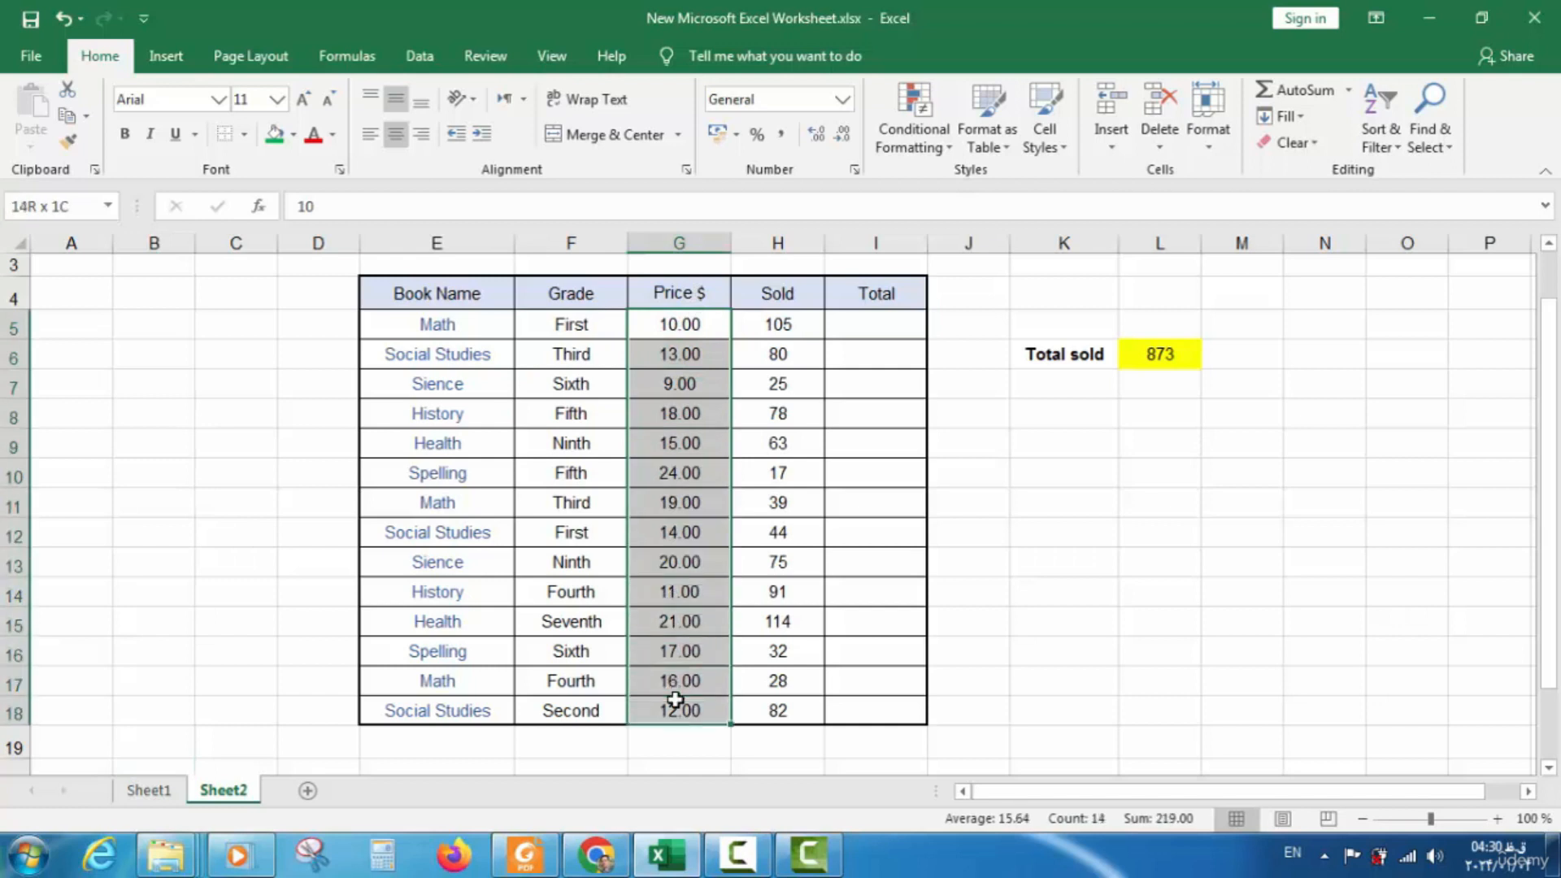
pyautogui.moveTo(475, 325); pyautogui.dragTo(442, 695)
pyautogui.moveTo(683, 324); pyautogui.dragTo(666, 686)
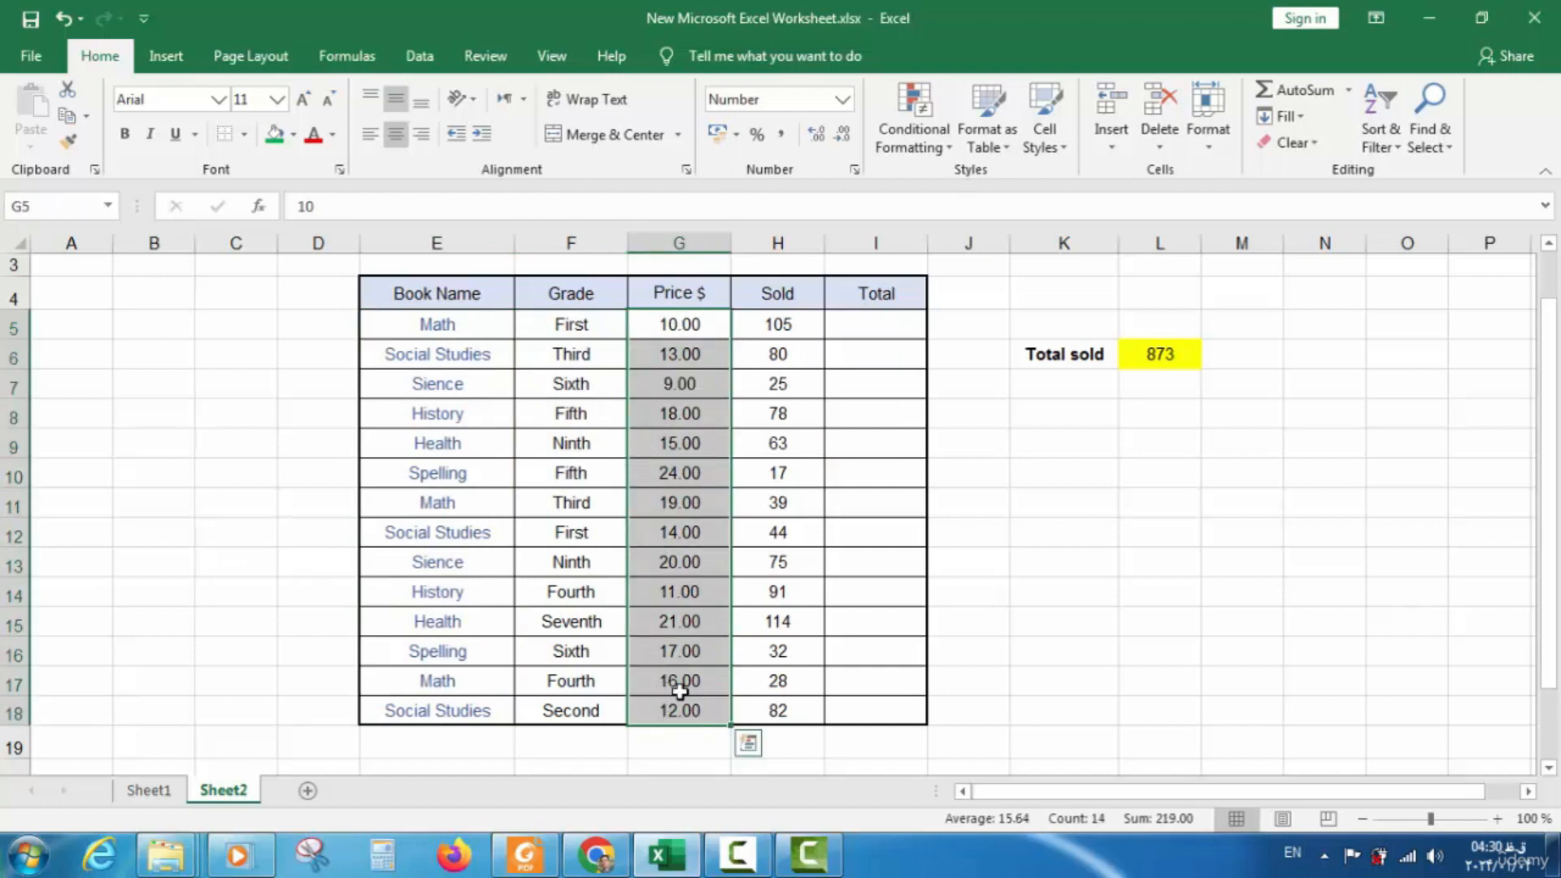
pyautogui.click(1043, 379)
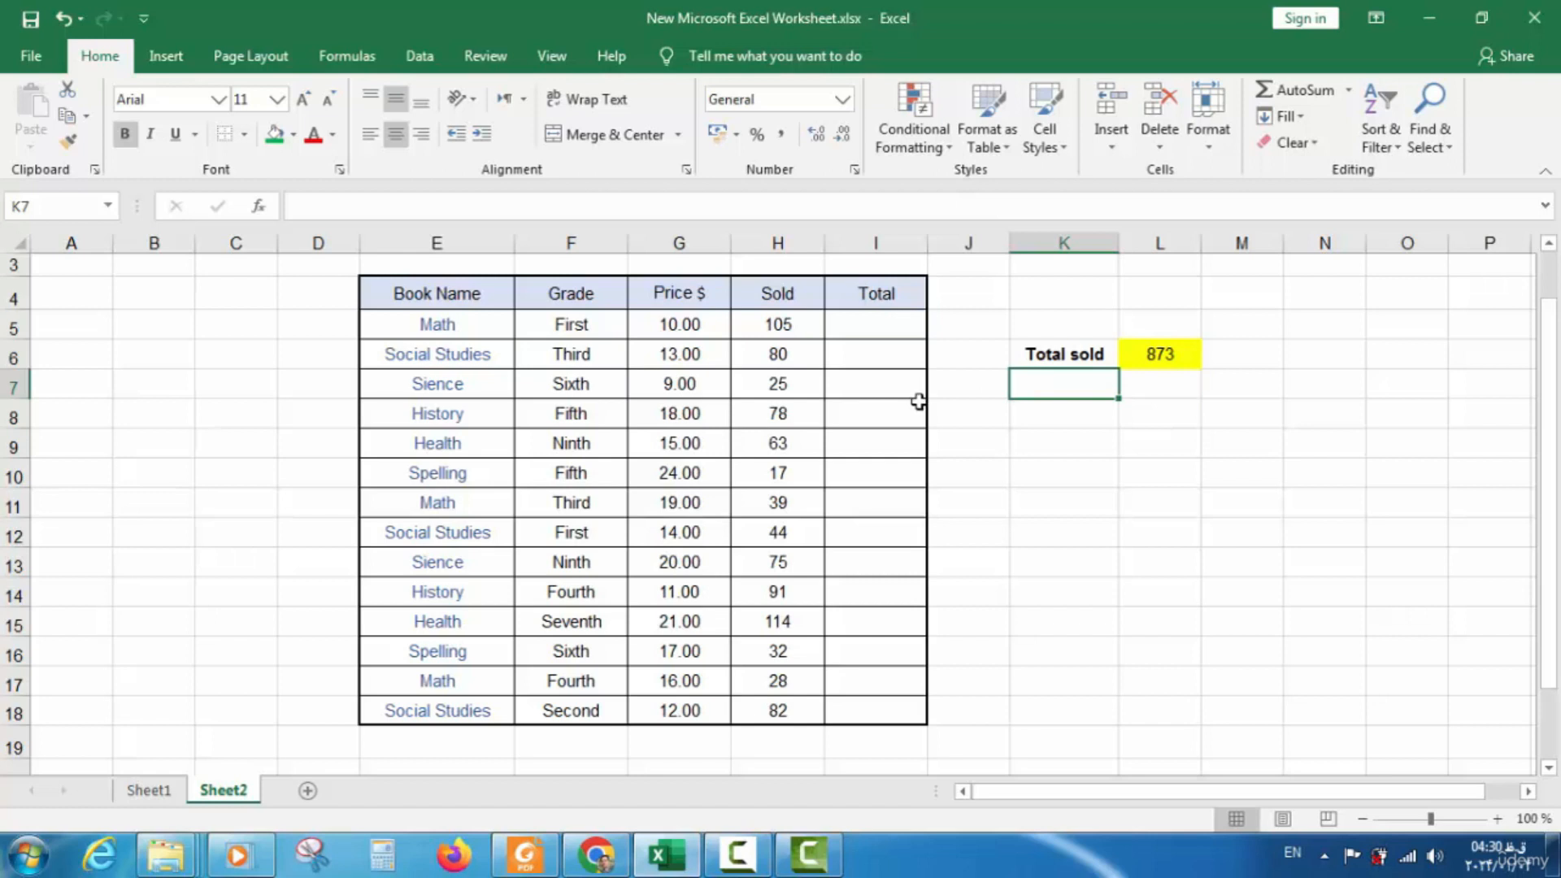
pyautogui.moveTo(675, 325); pyautogui.dragTo(665, 706)
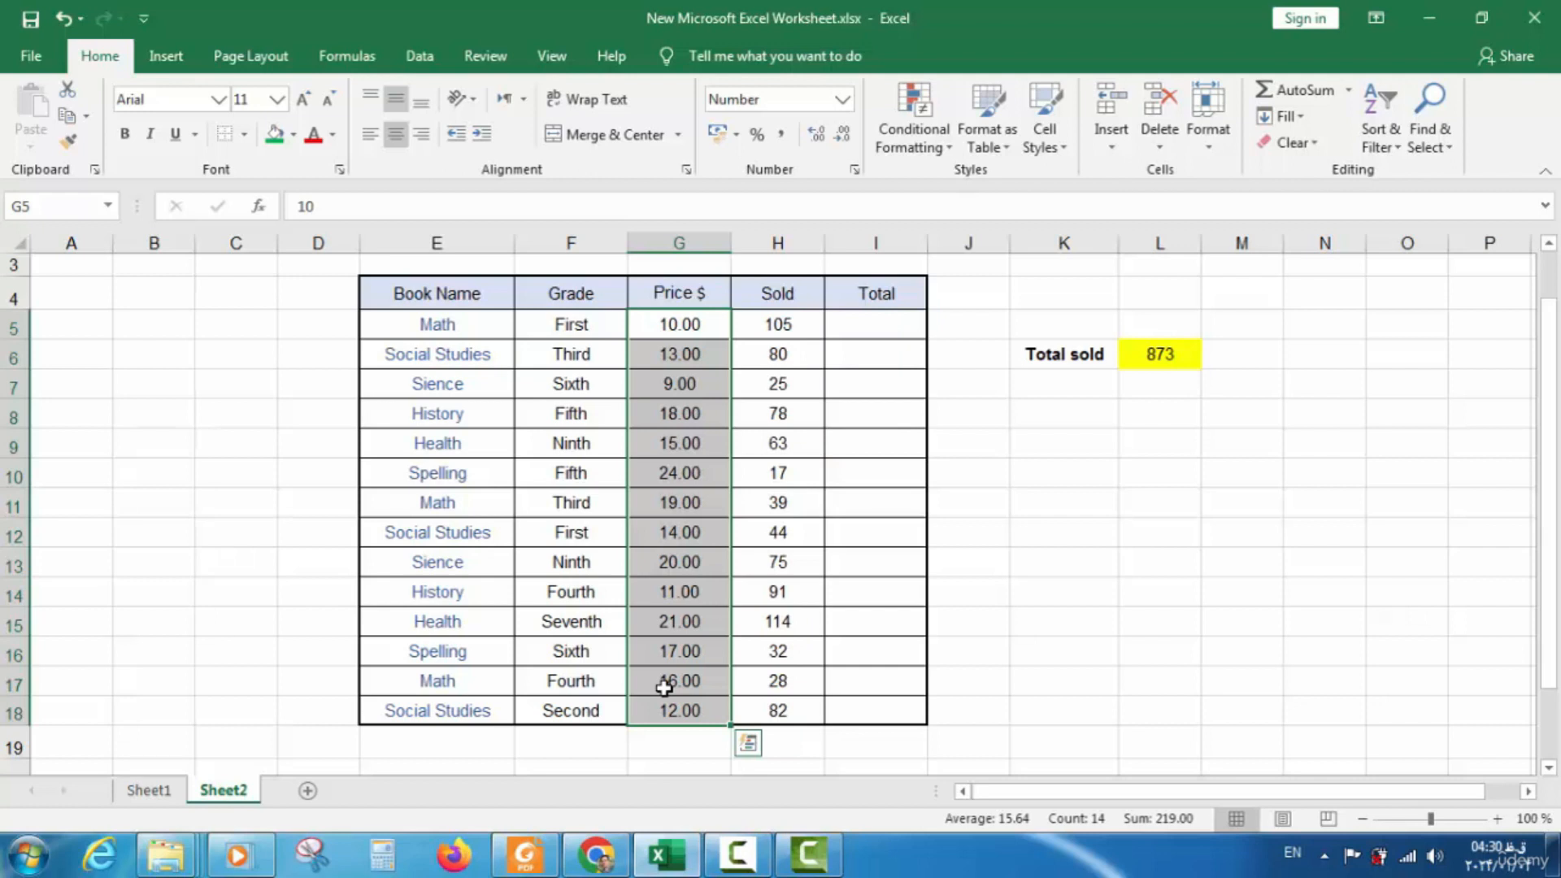
pyautogui.click(1059, 387)
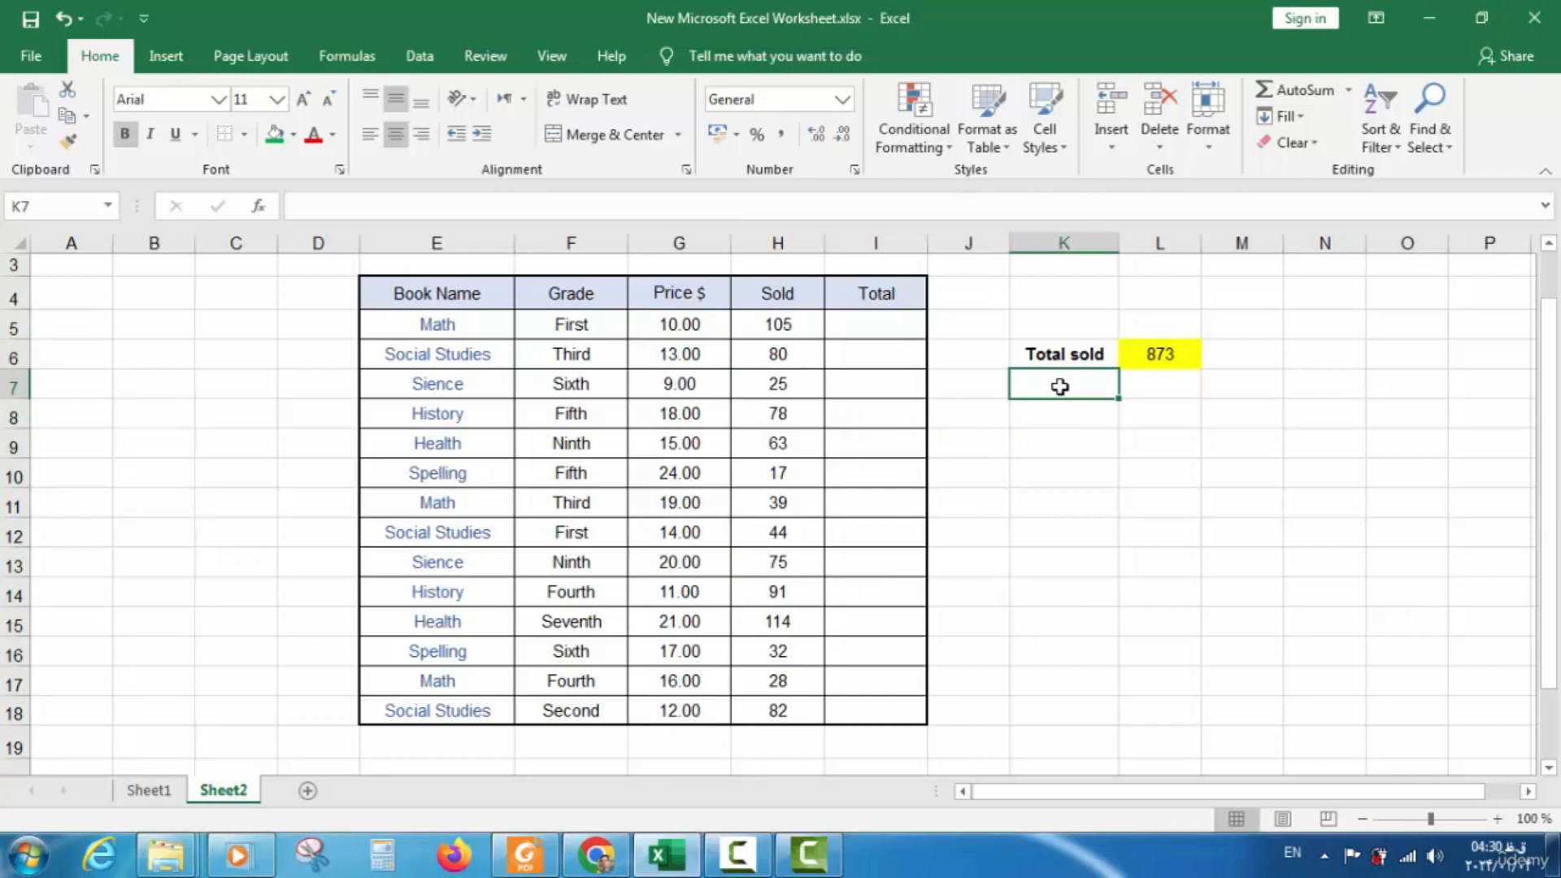
# Label K7 'Maximum price' and widen column K to fit it
pyautogui.doubleClick(1059, 387)
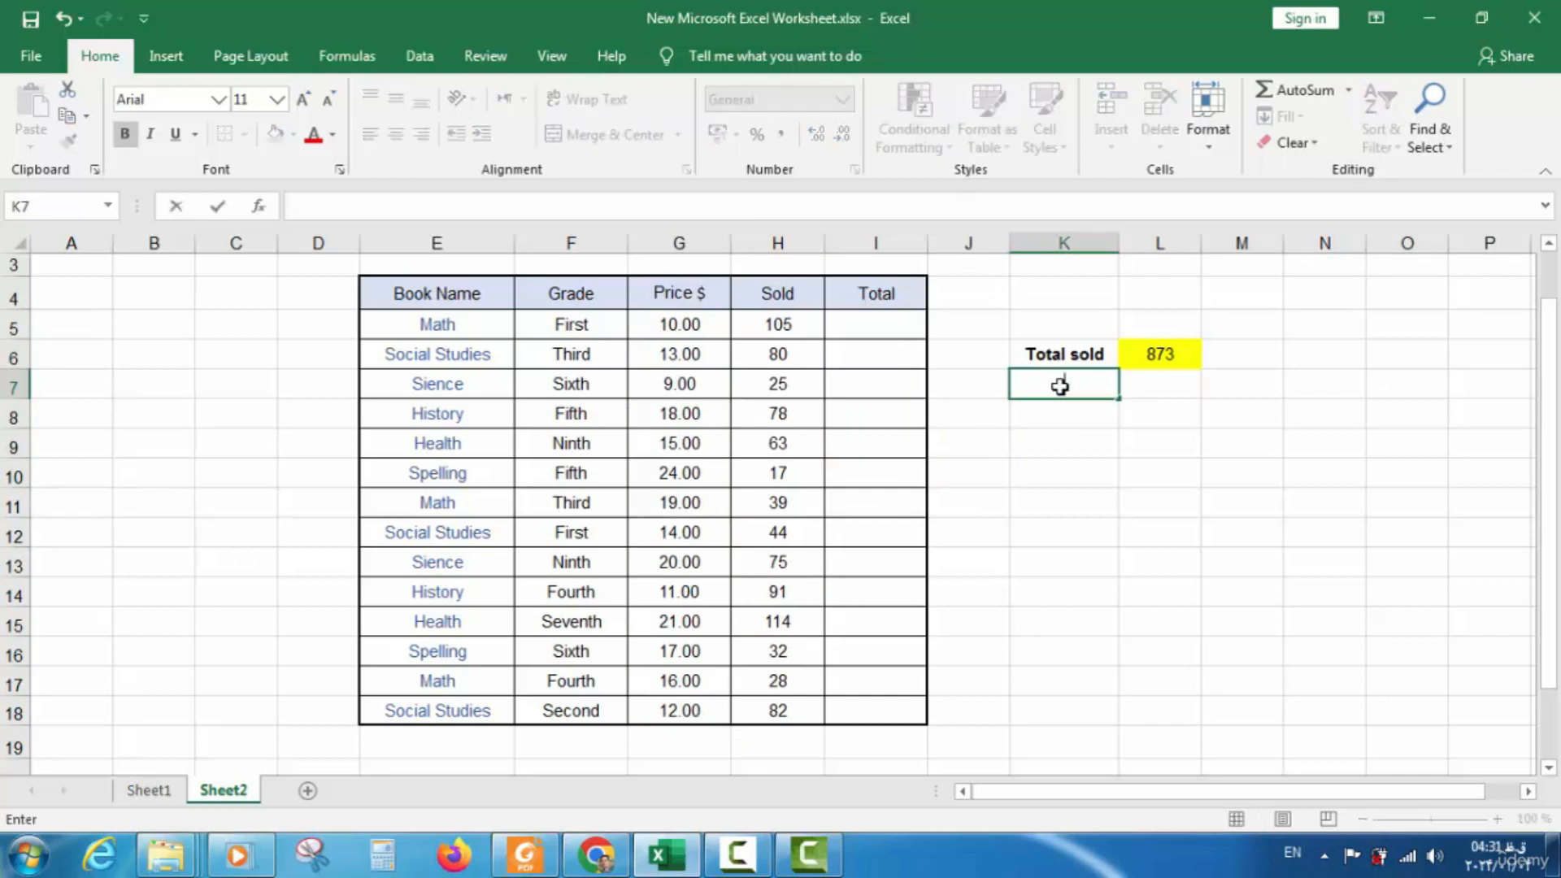
pyautogui.write('Maximum')
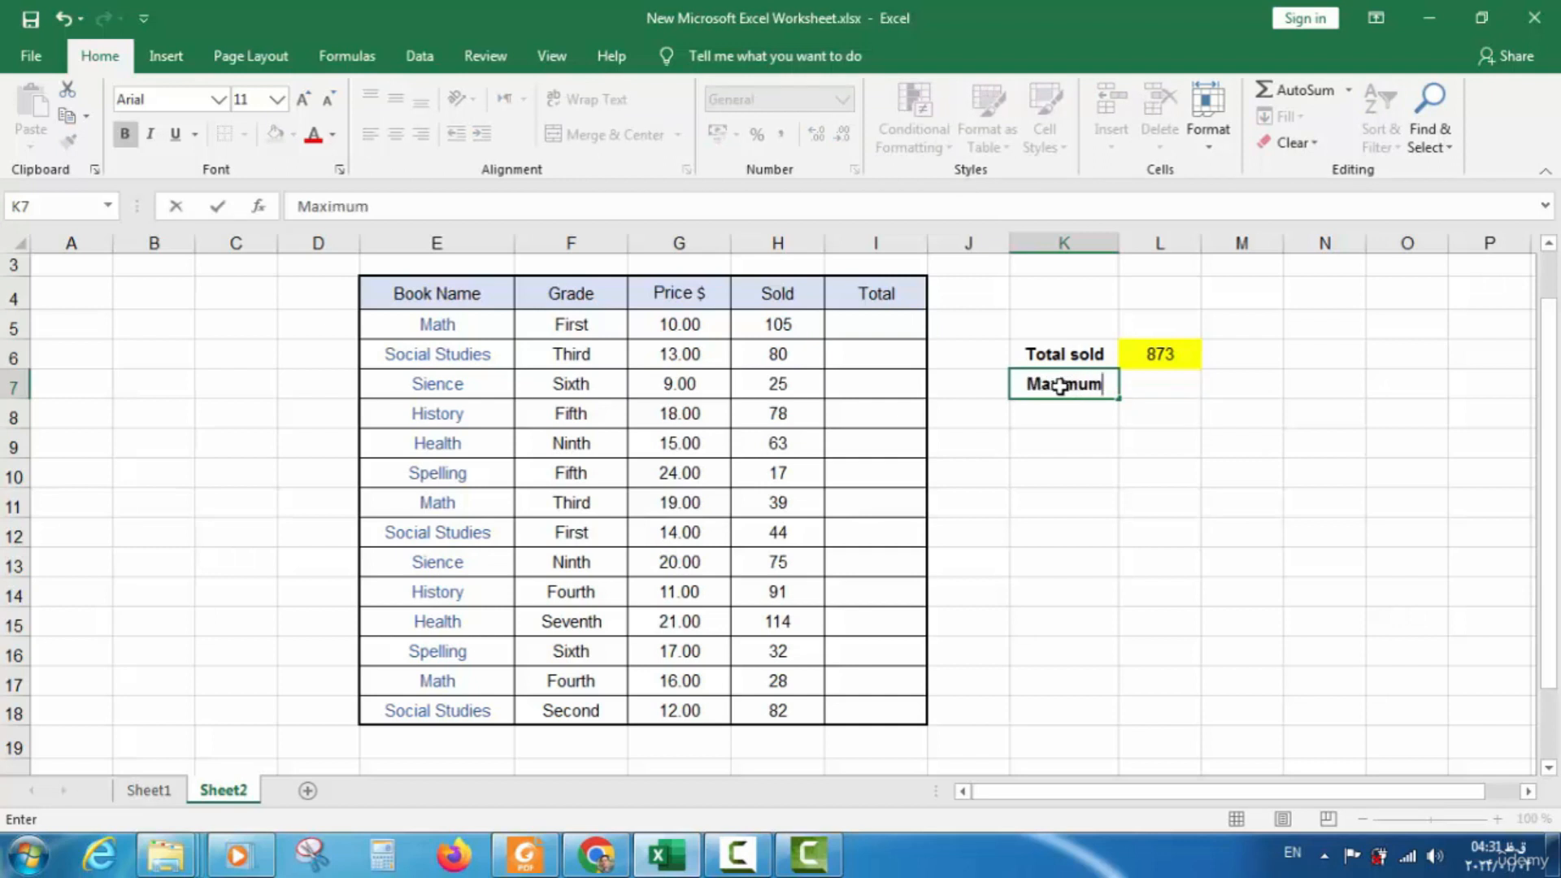
pyautogui.write(' price')
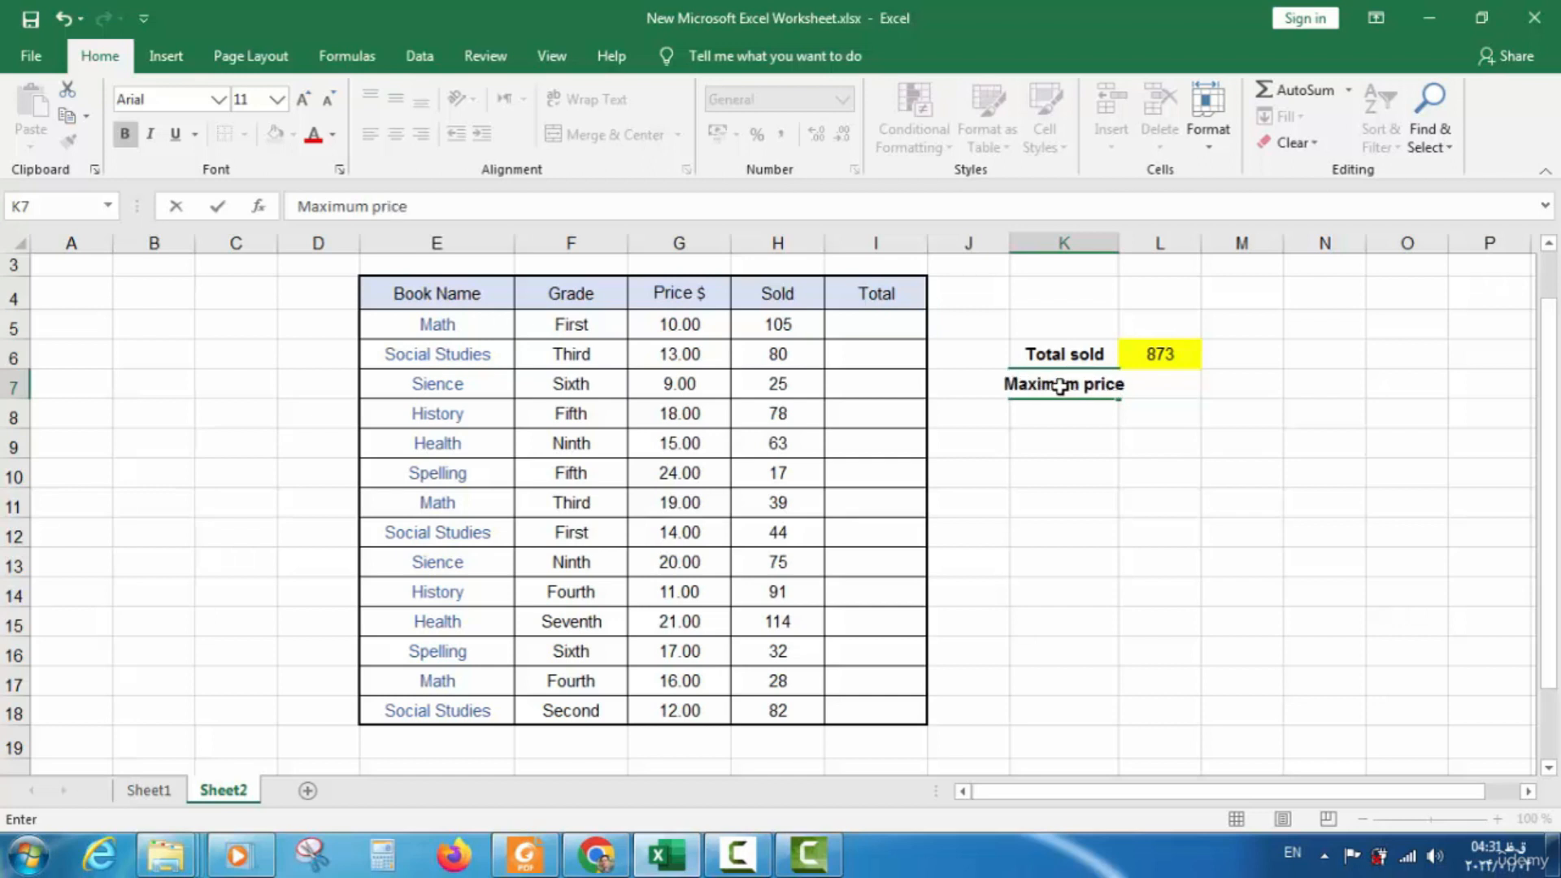
pyautogui.click(1071, 410)
pyautogui.moveTo(1119, 247); pyautogui.dragTo(1146, 246)
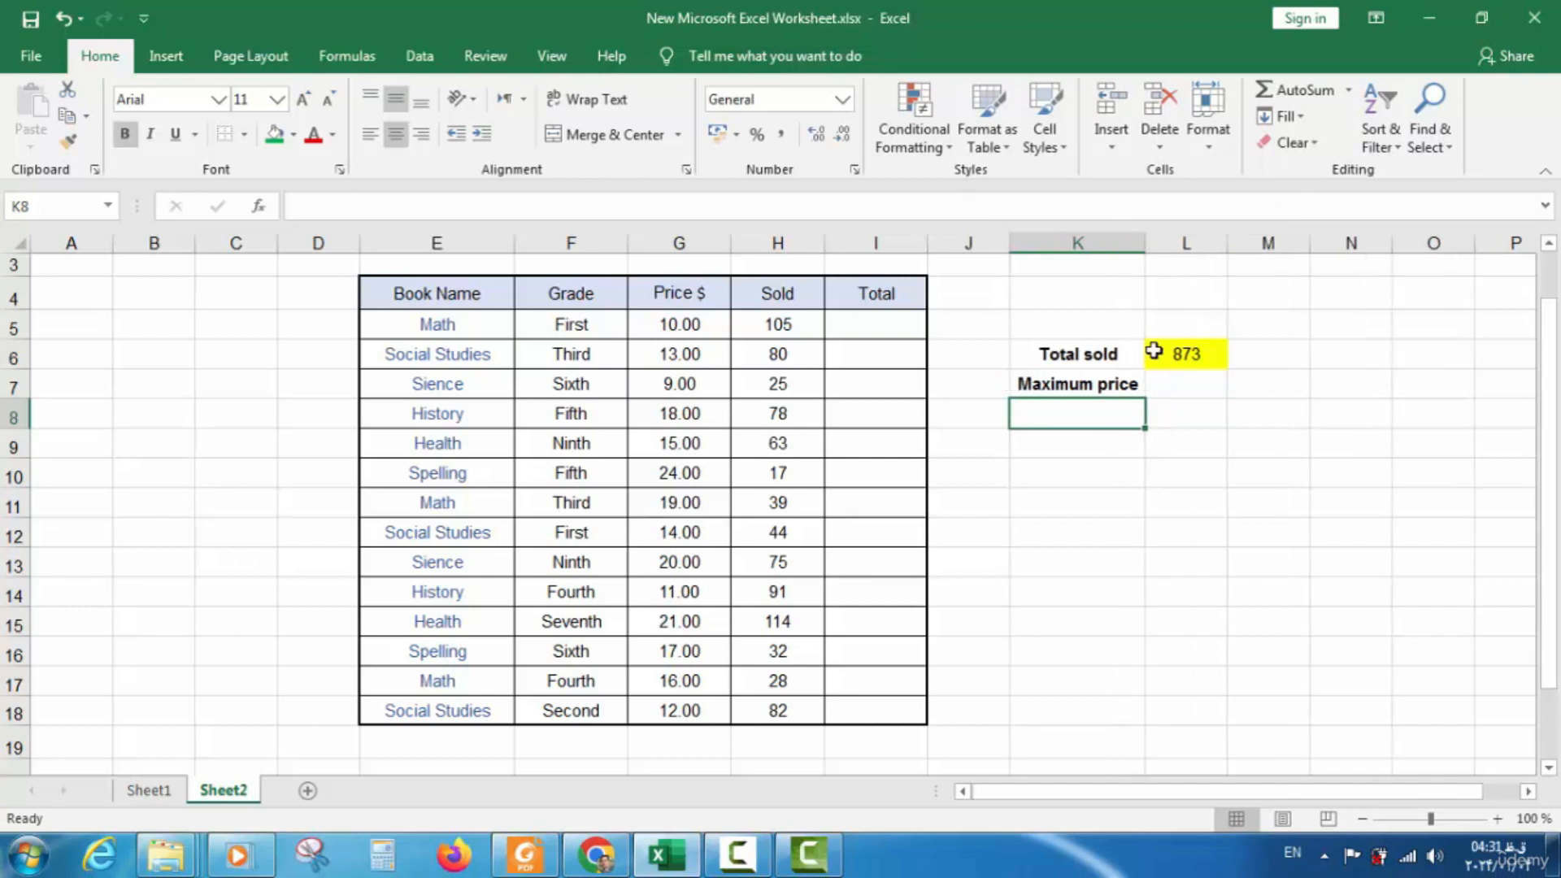
# Enter =MAX(G5:G18) in L7 to show the highest price, 24.00
pyautogui.click(1154, 379)
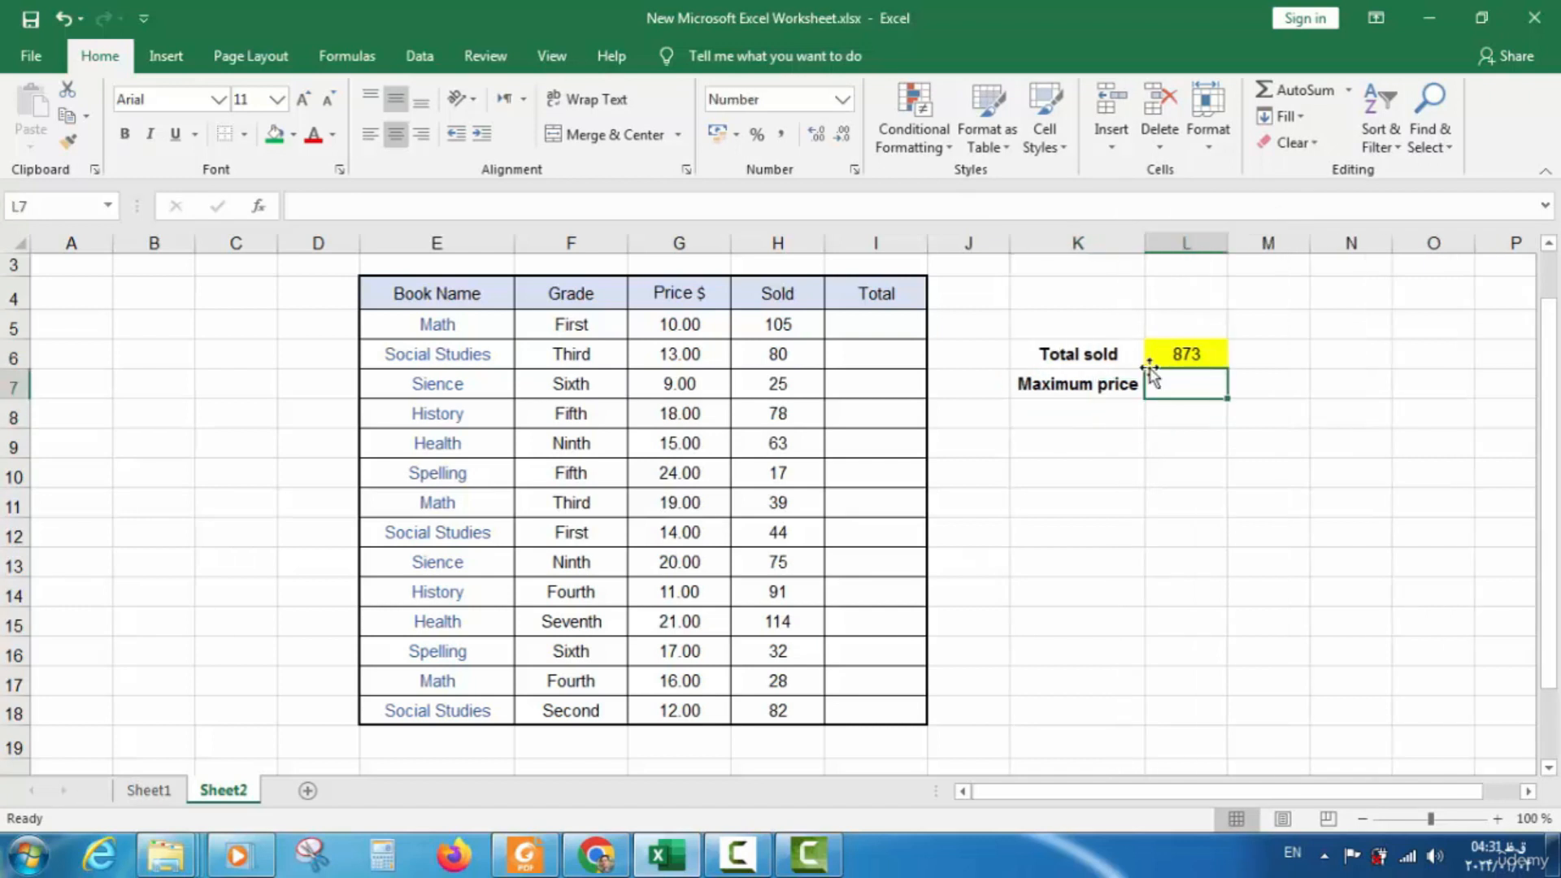
pyautogui.write('=')
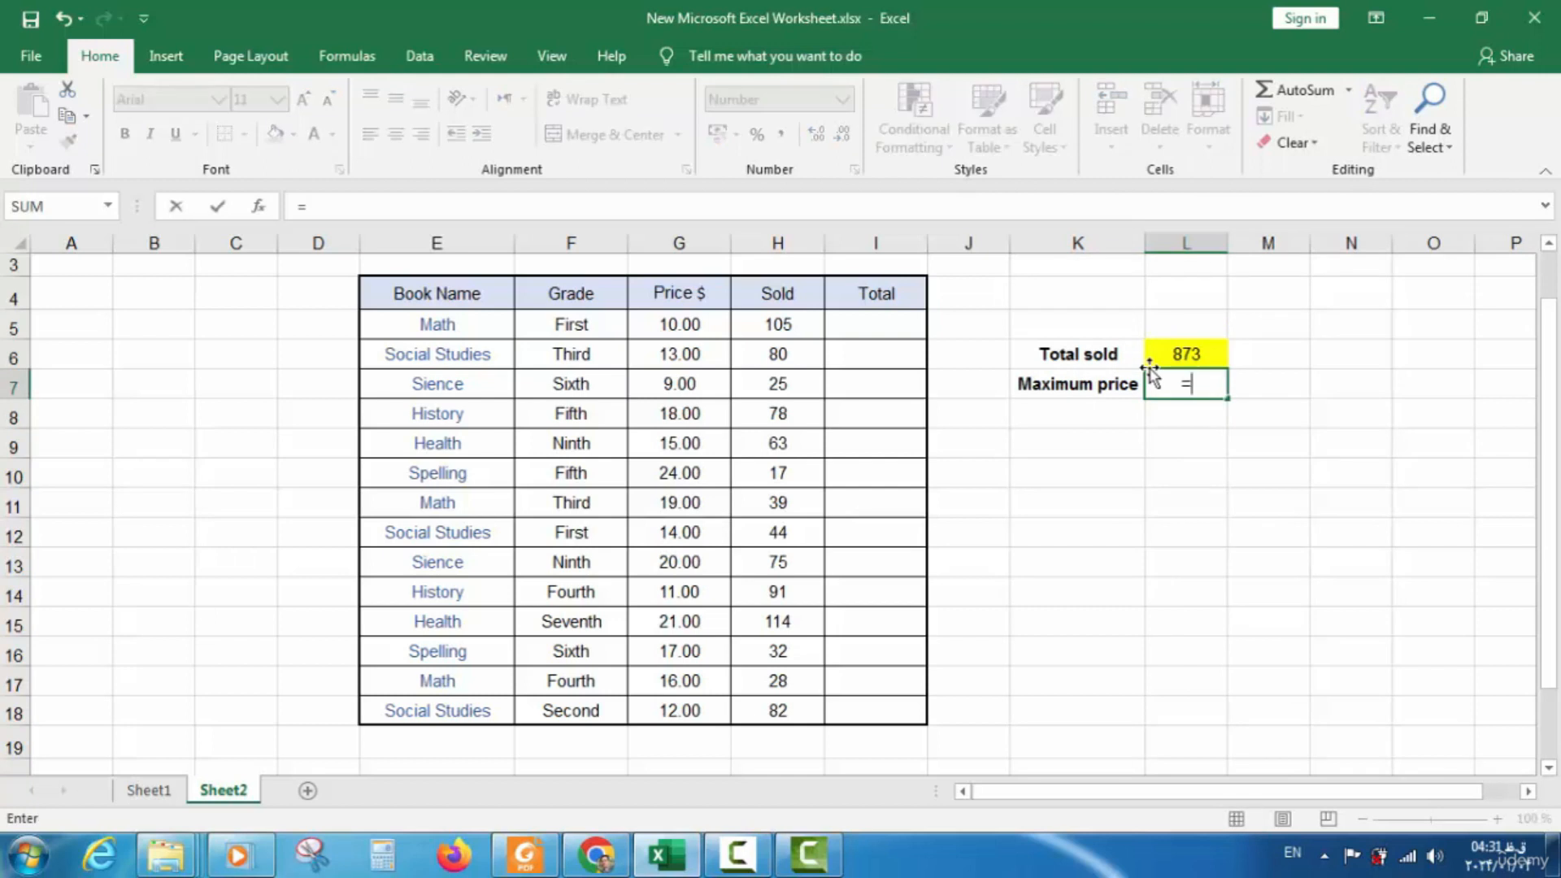
pyautogui.write('ma')
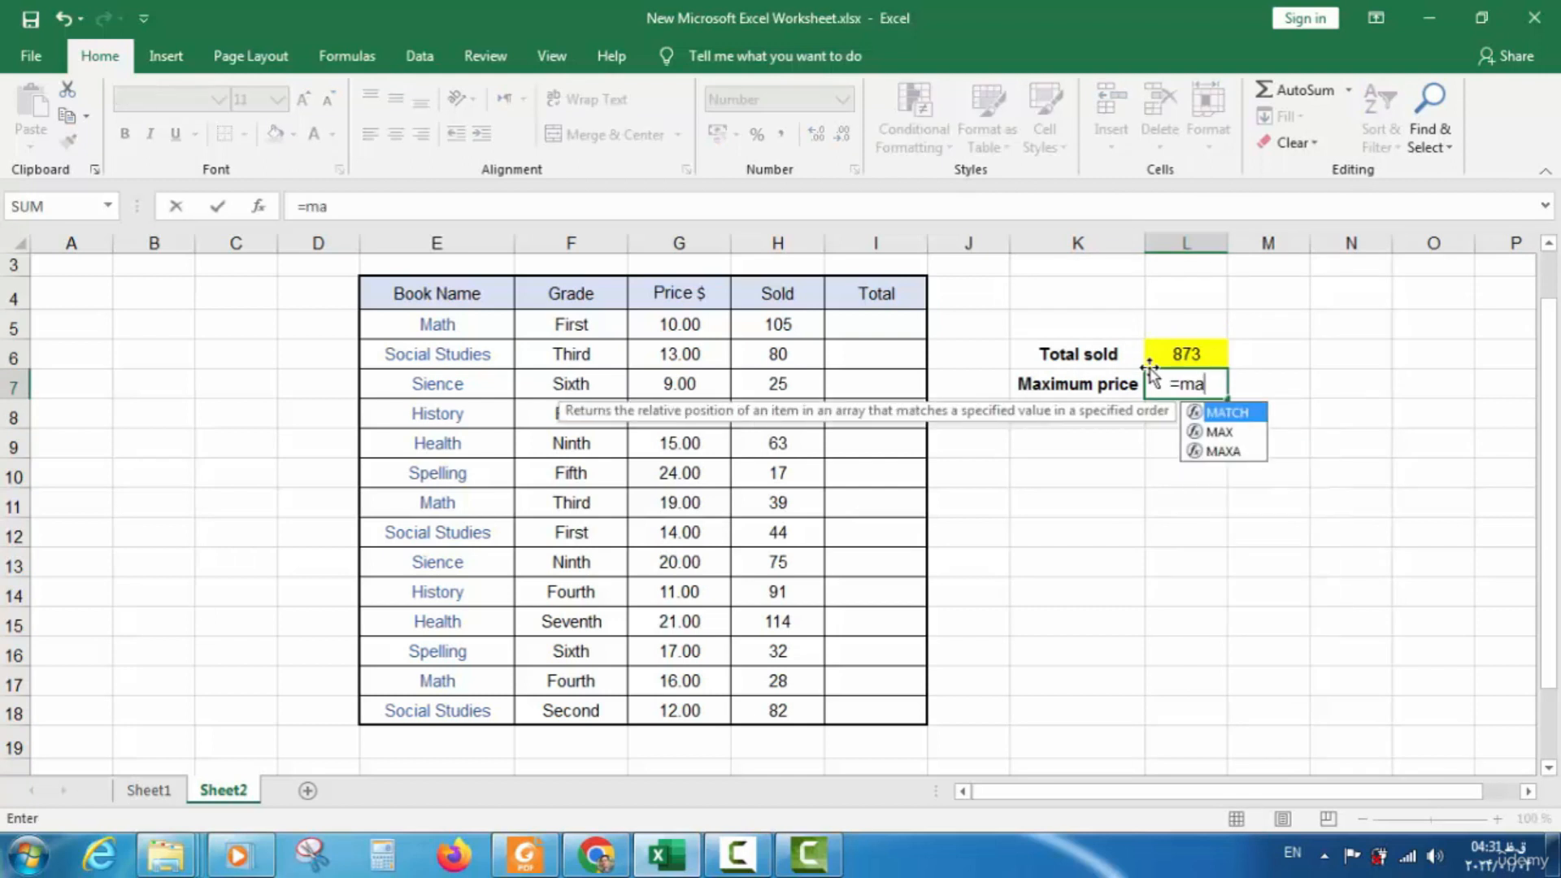
pyautogui.write('x')
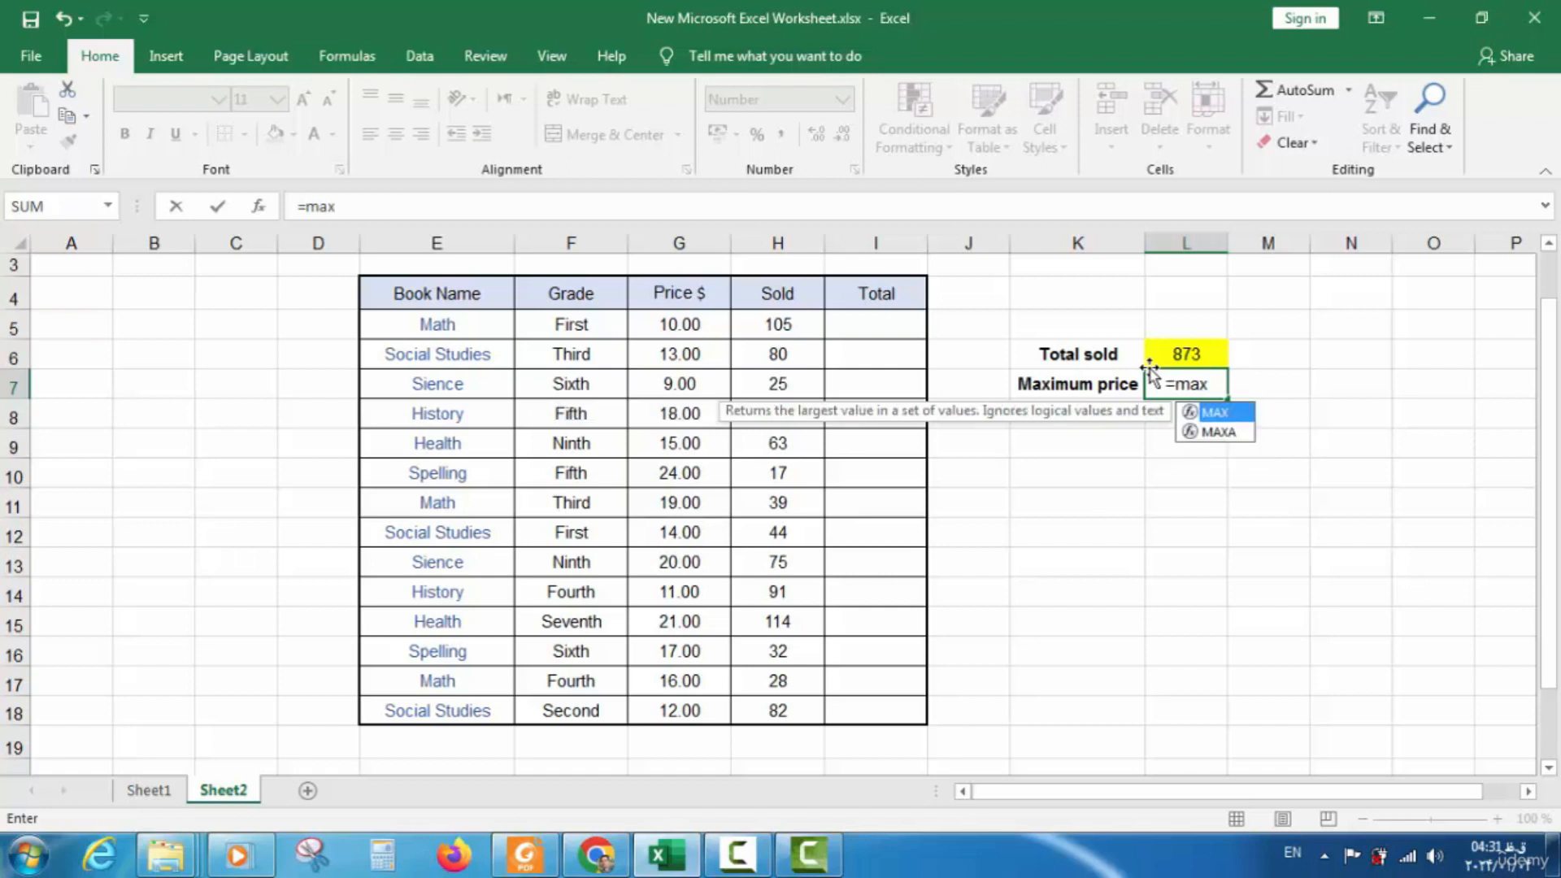
pyautogui.write('(')
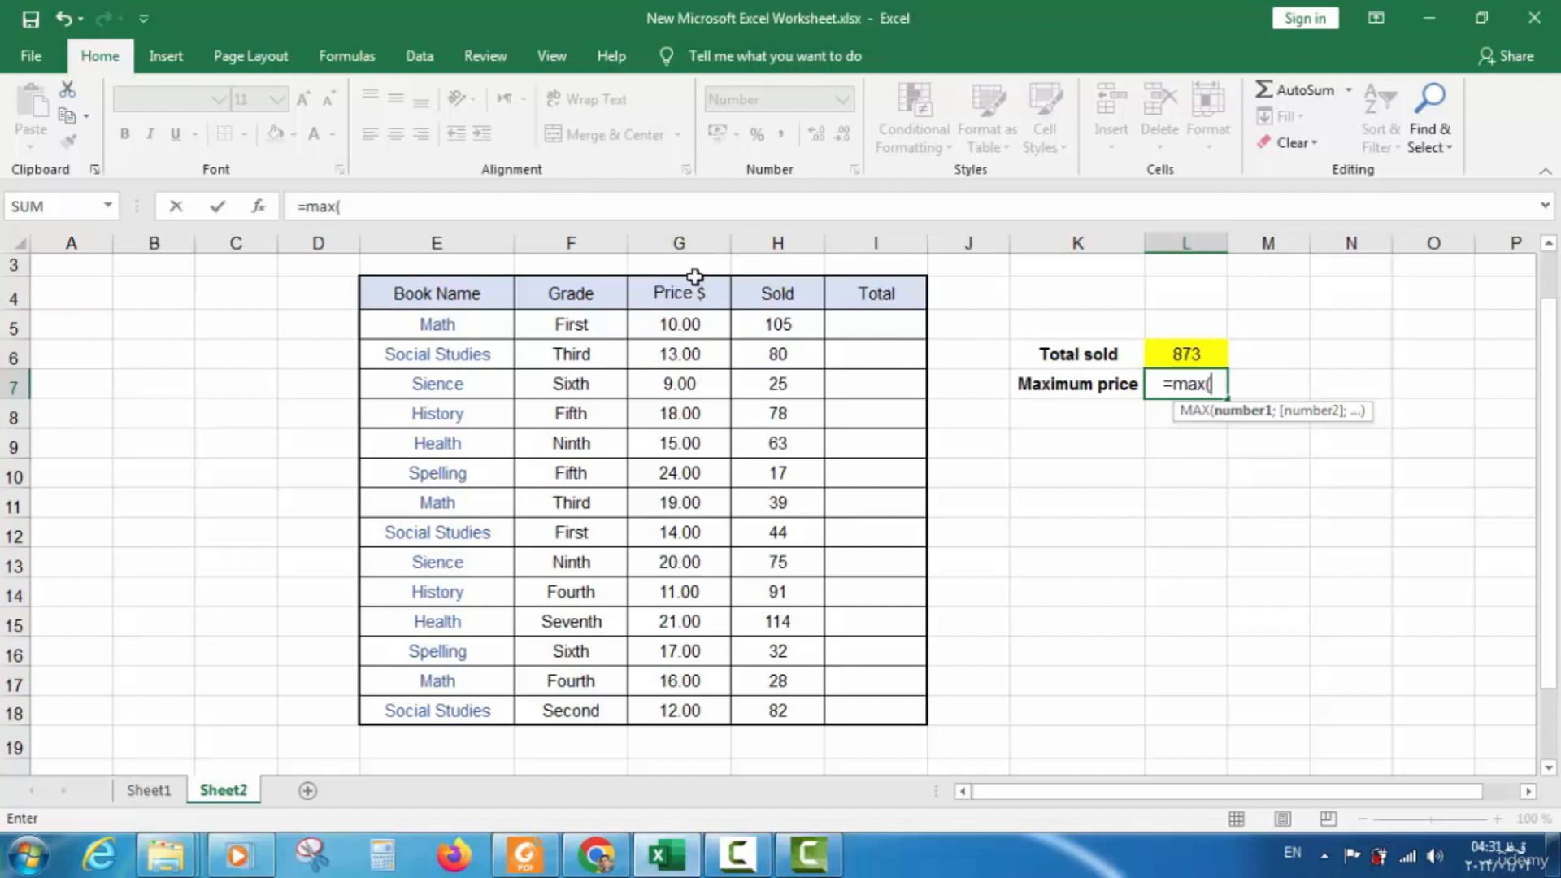
pyautogui.moveTo(693, 323); pyautogui.dragTo(682, 713)
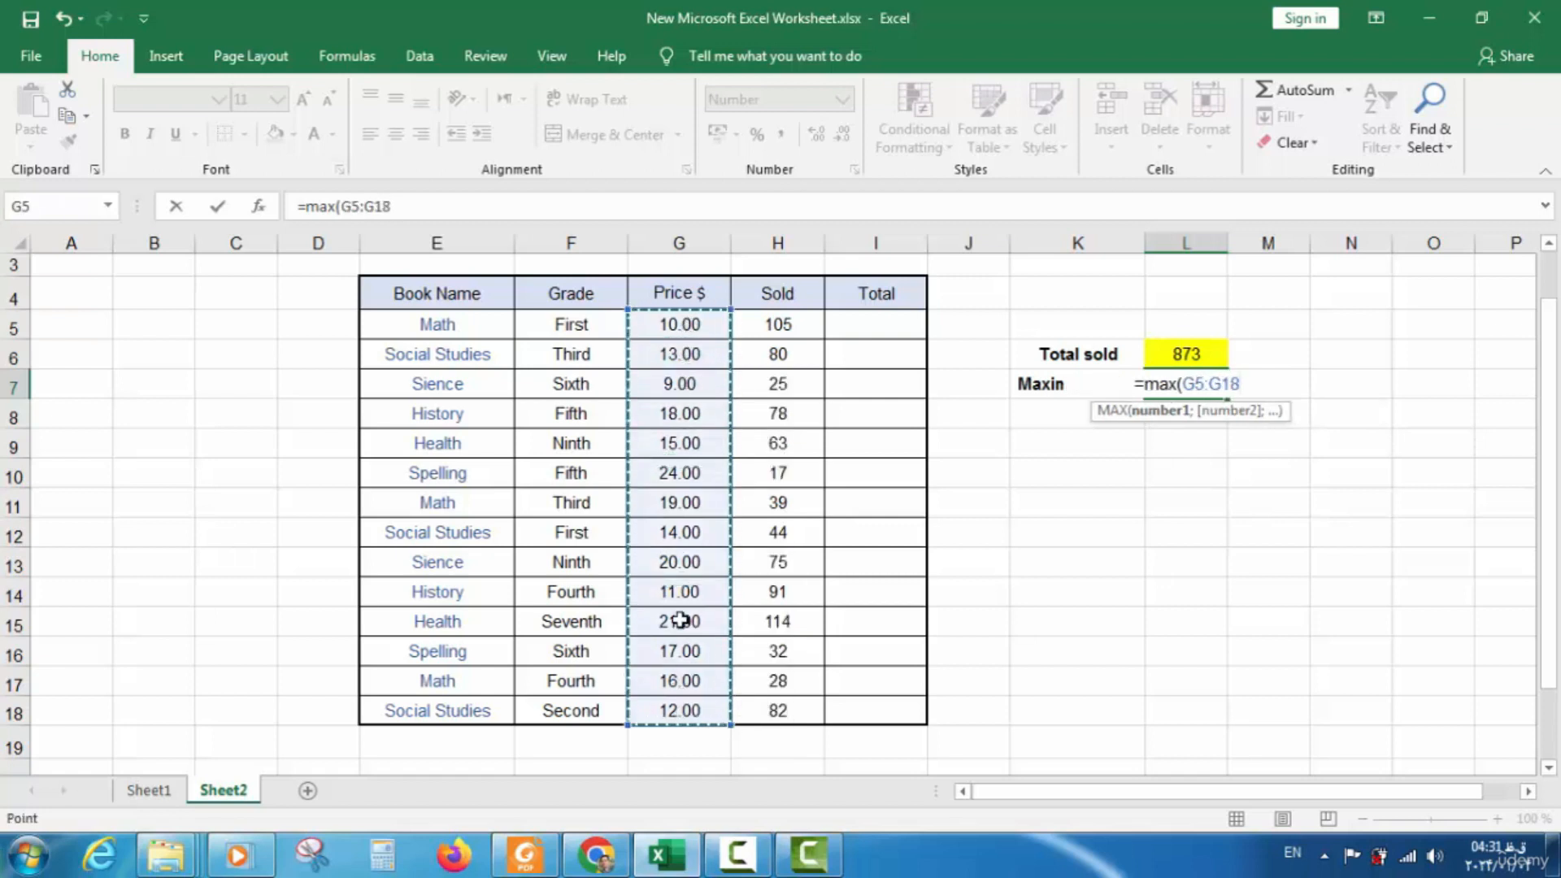
pyautogui.write(')')
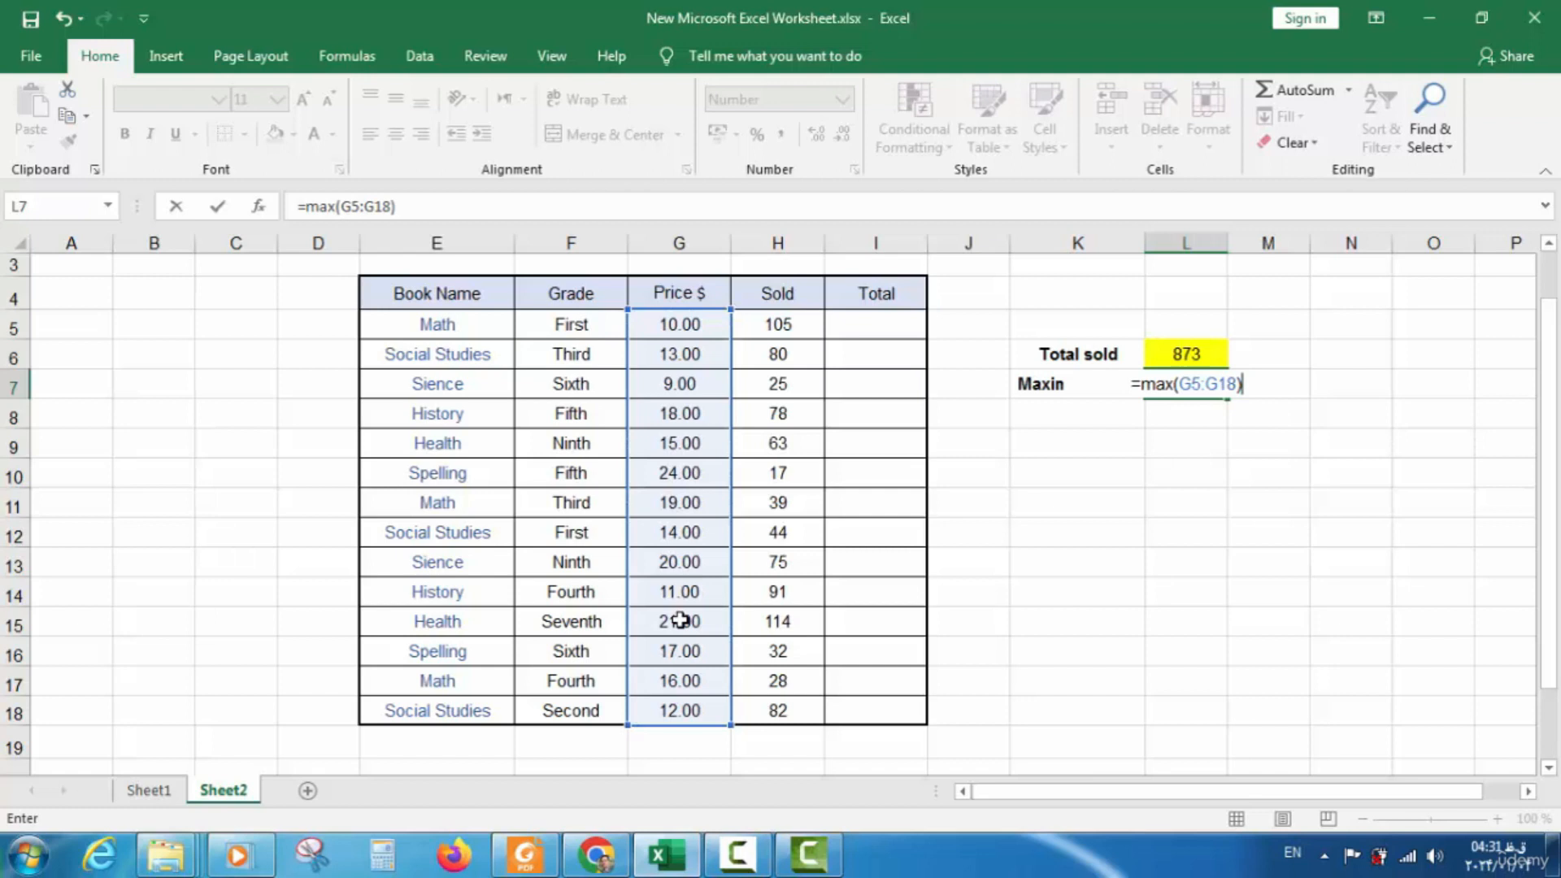
pyautogui.press('Return')
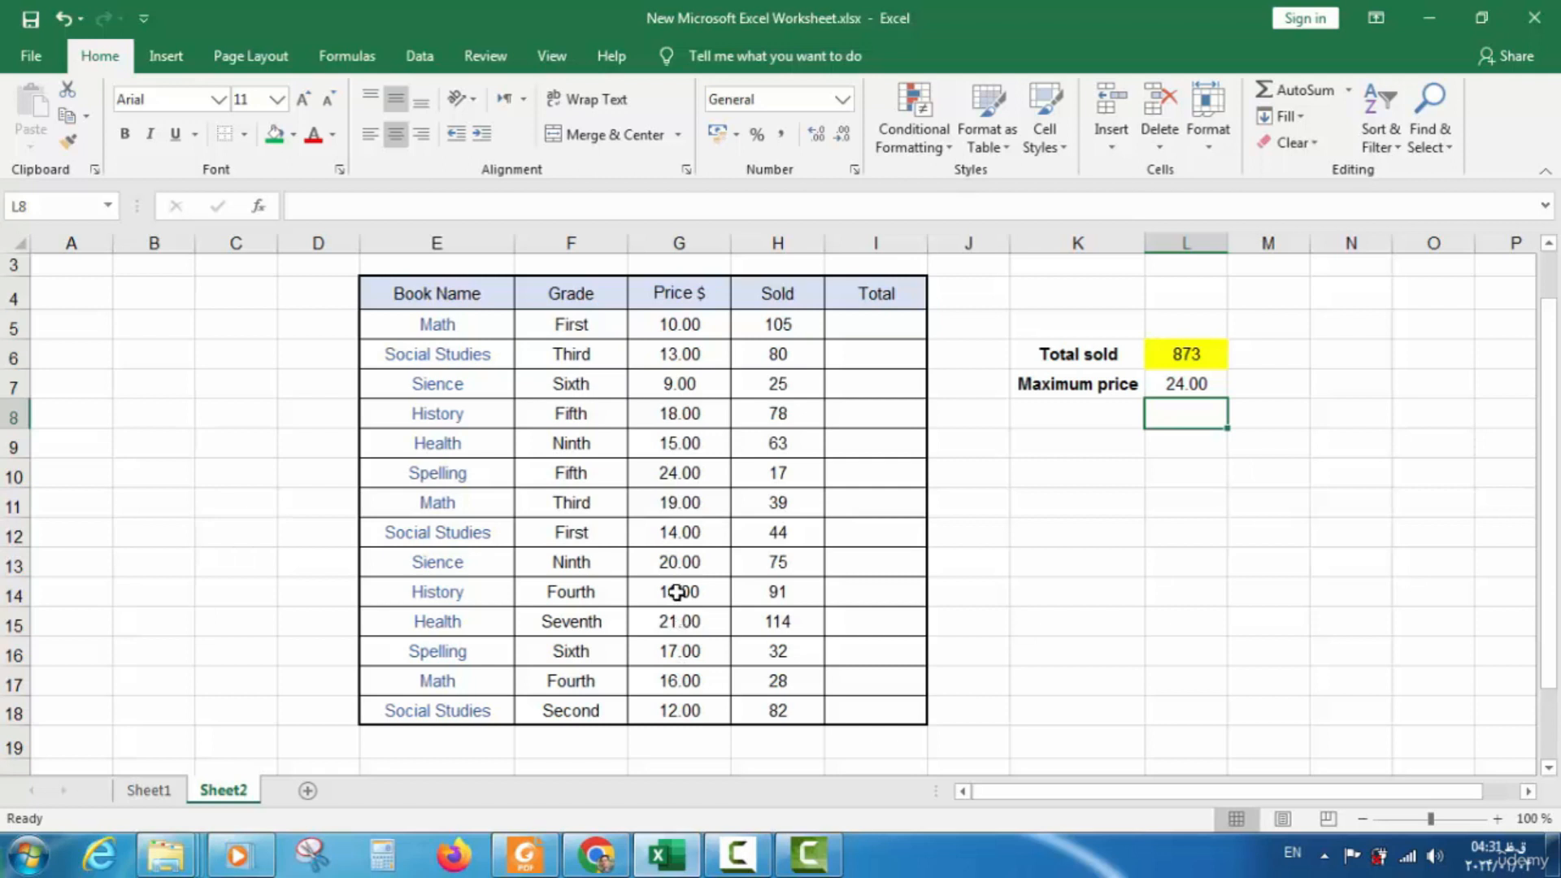
pyautogui.click(676, 478)
# Give L7's 24.00 maximum price a yellow fill, matching the Total sold cell
pyautogui.moveTo(677, 478); pyautogui.dragTo(457, 477)
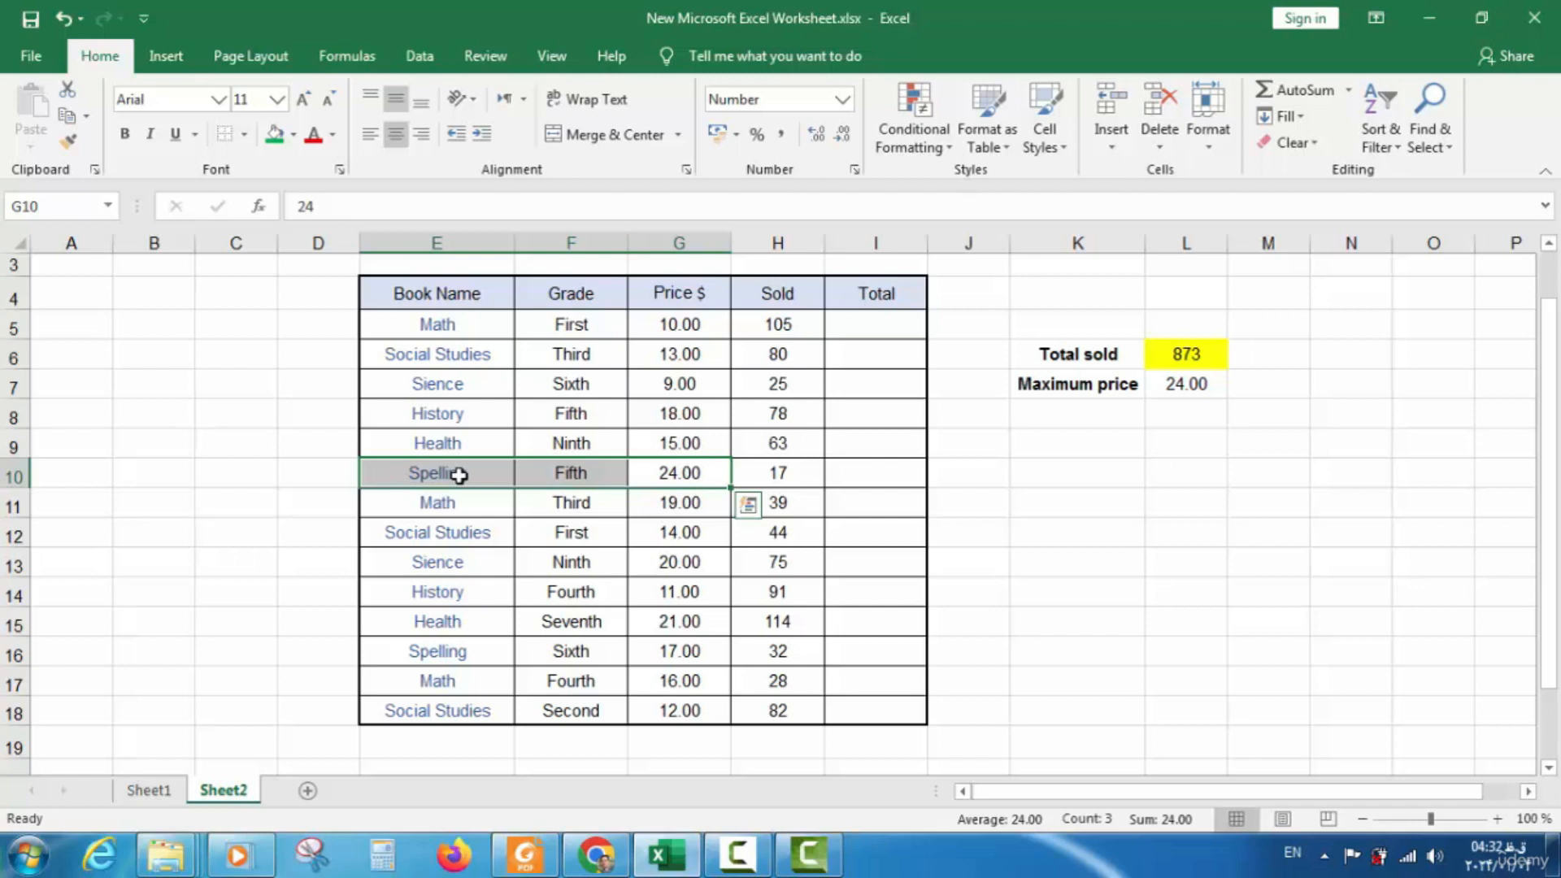
pyautogui.click(1175, 389)
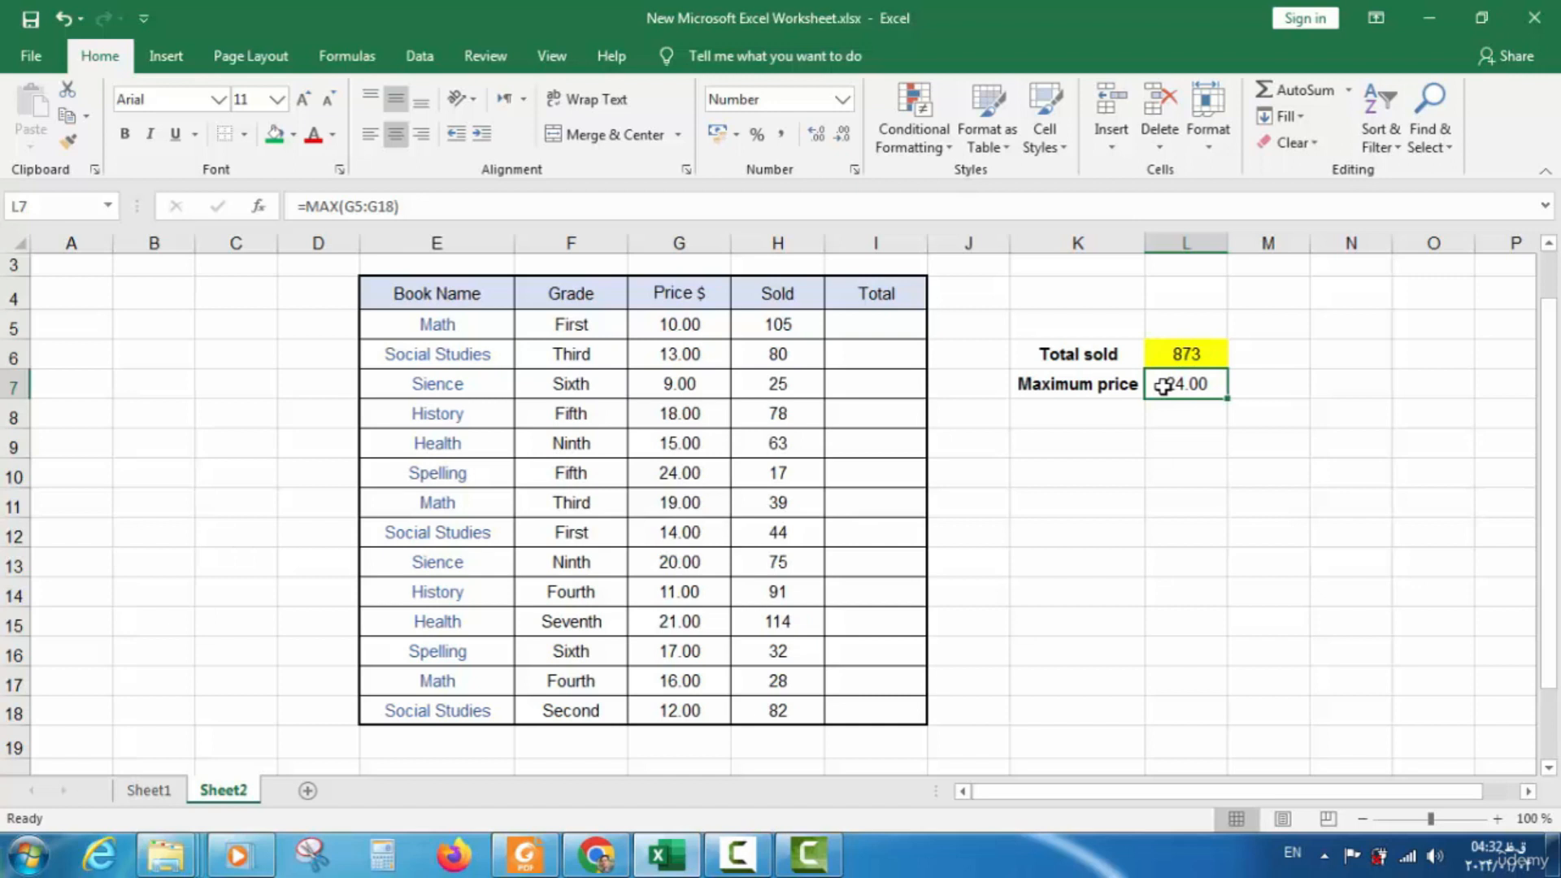
pyautogui.click(1203, 432)
pyautogui.click(1170, 388)
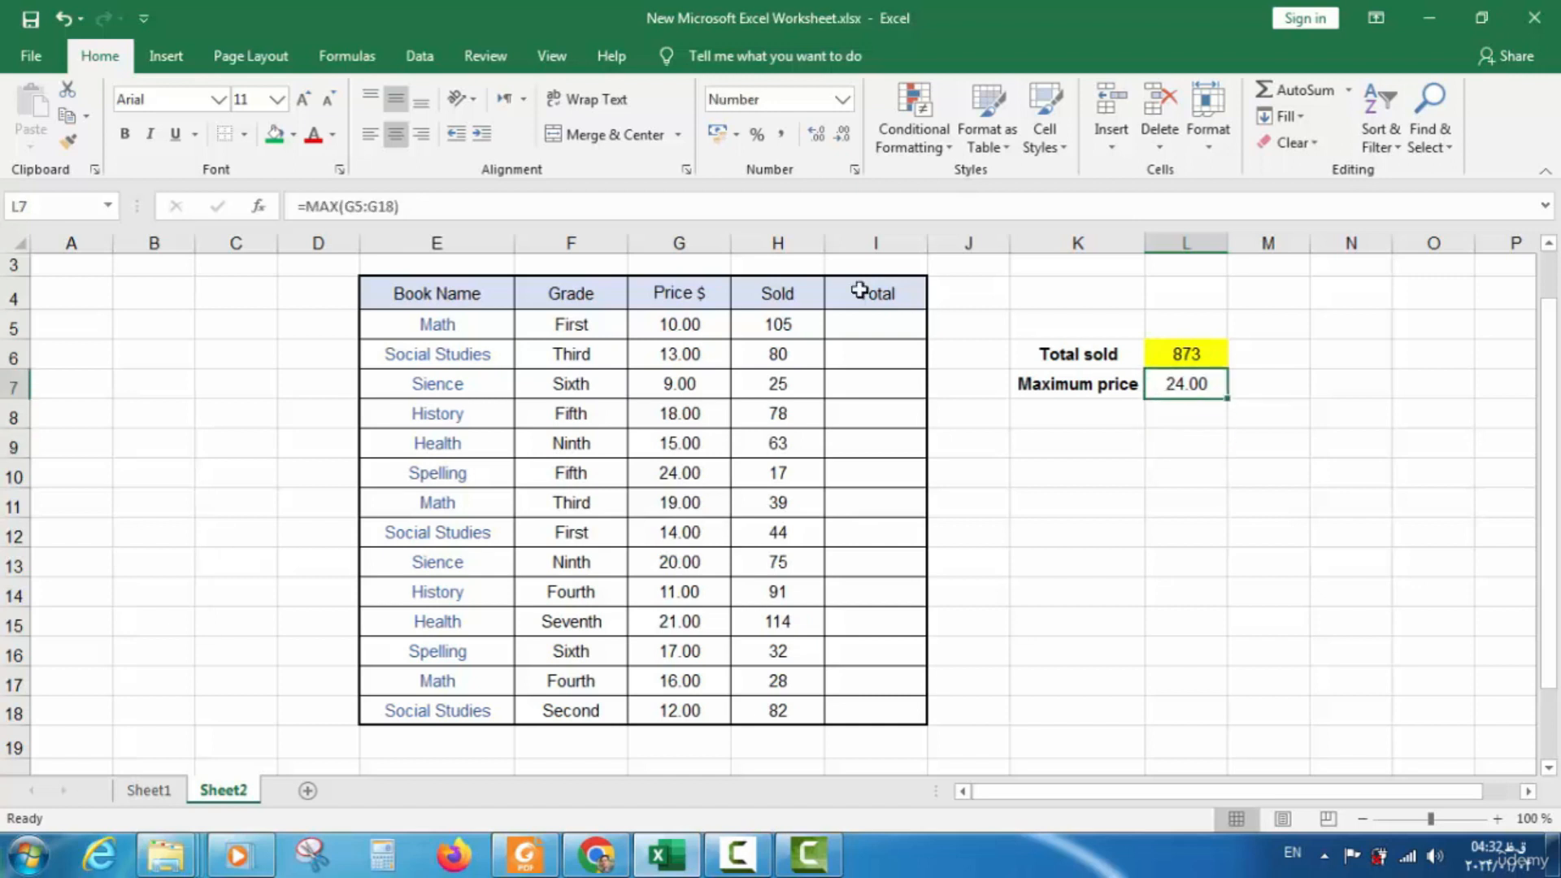
pyautogui.click(293, 135)
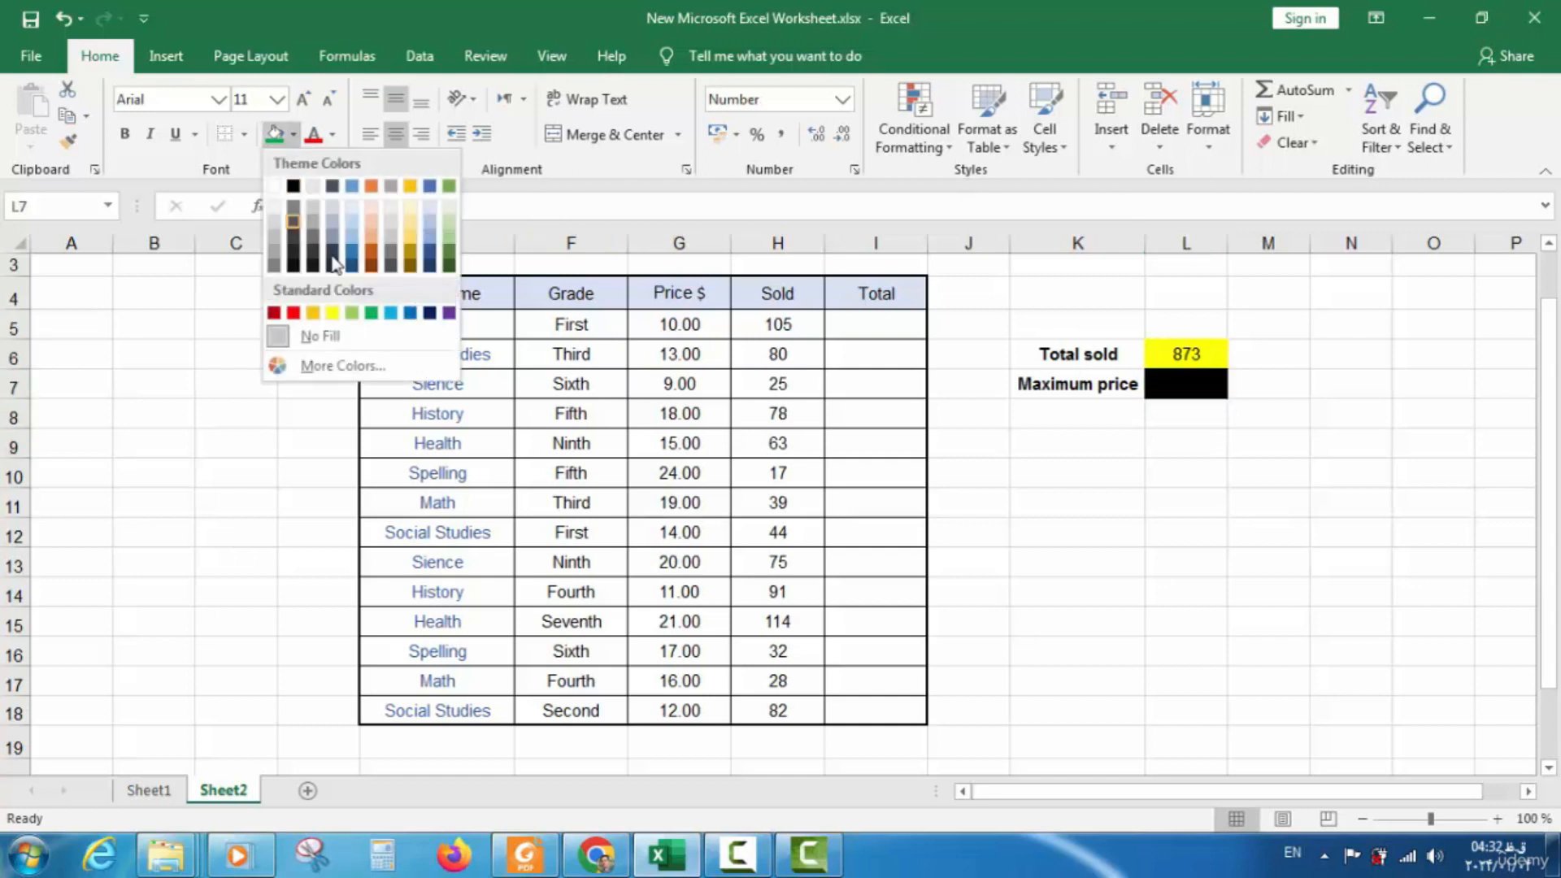
pyautogui.click(332, 314)
pyautogui.click(1183, 416)
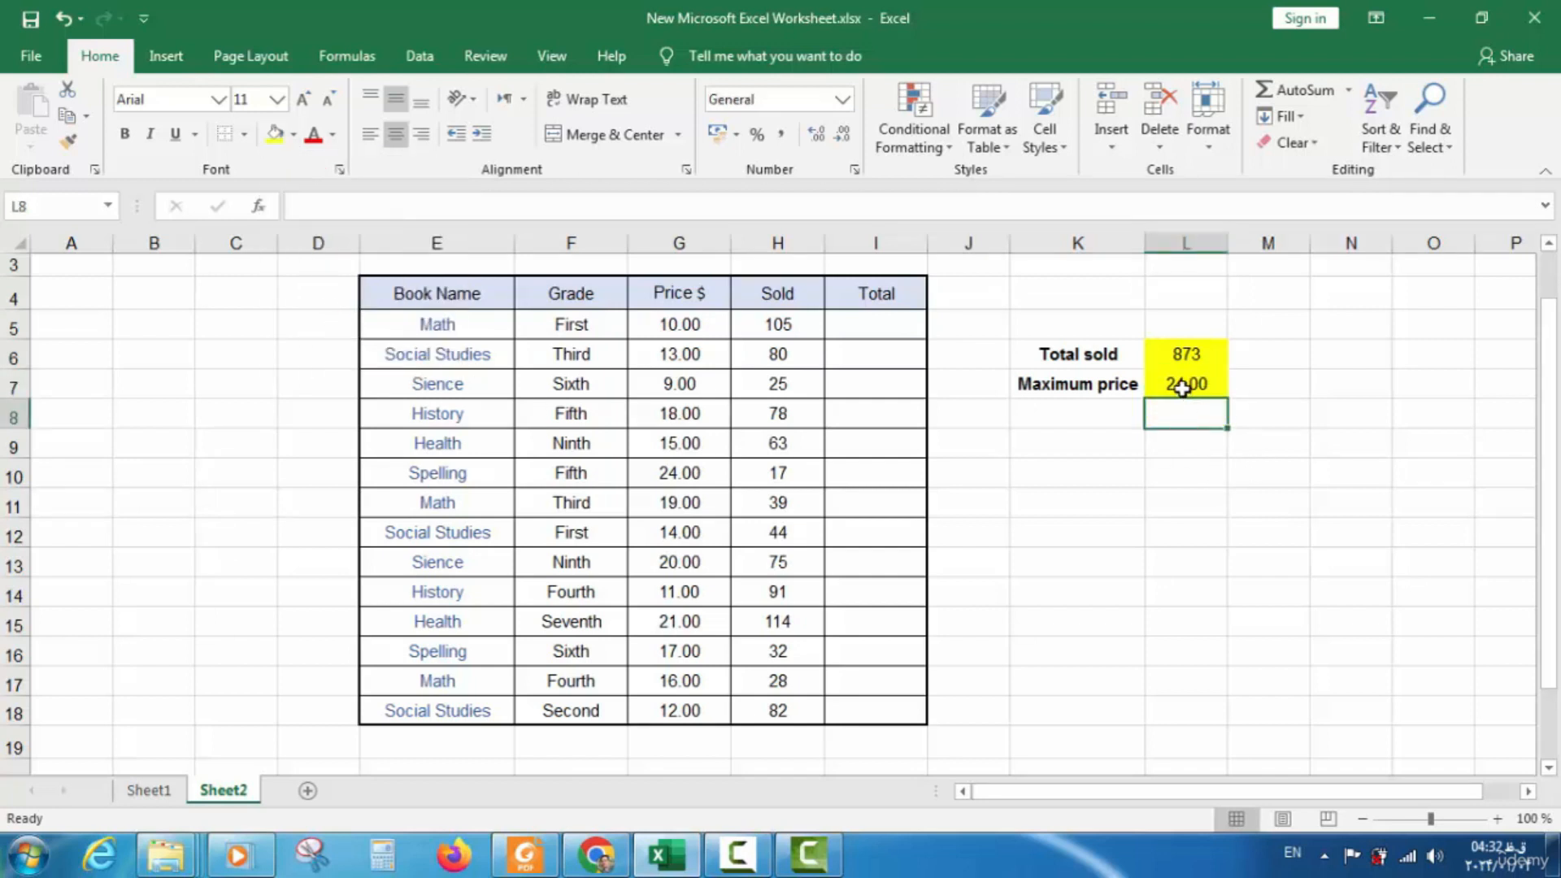
pyautogui.moveTo(703, 328); pyautogui.dragTo(687, 593)
pyautogui.moveTo(686, 648); pyautogui.dragTo(679, 712)
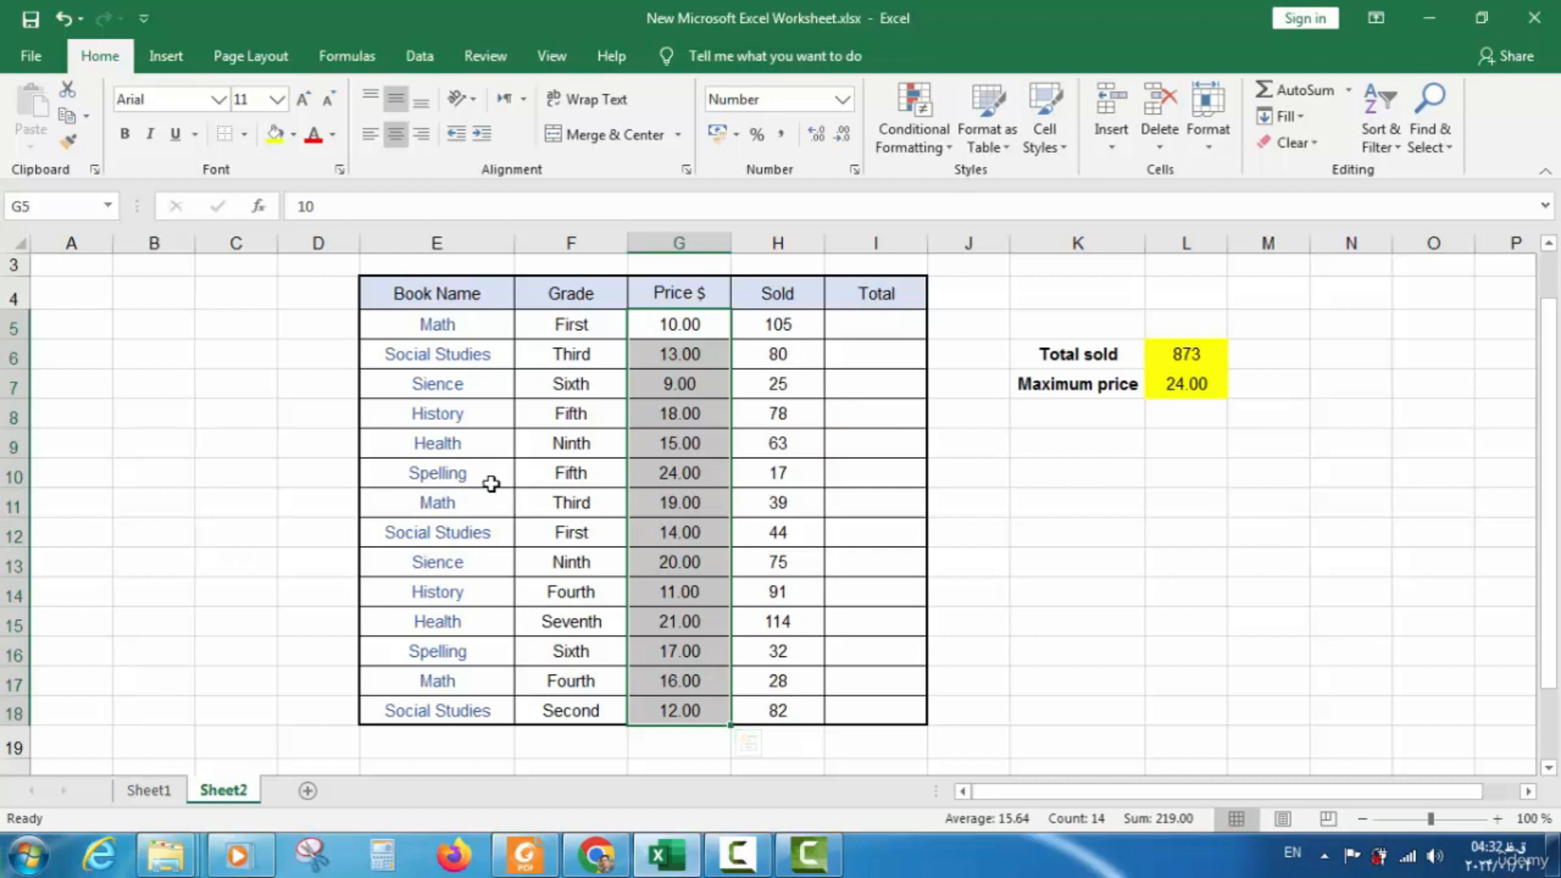
pyautogui.click(1156, 425)
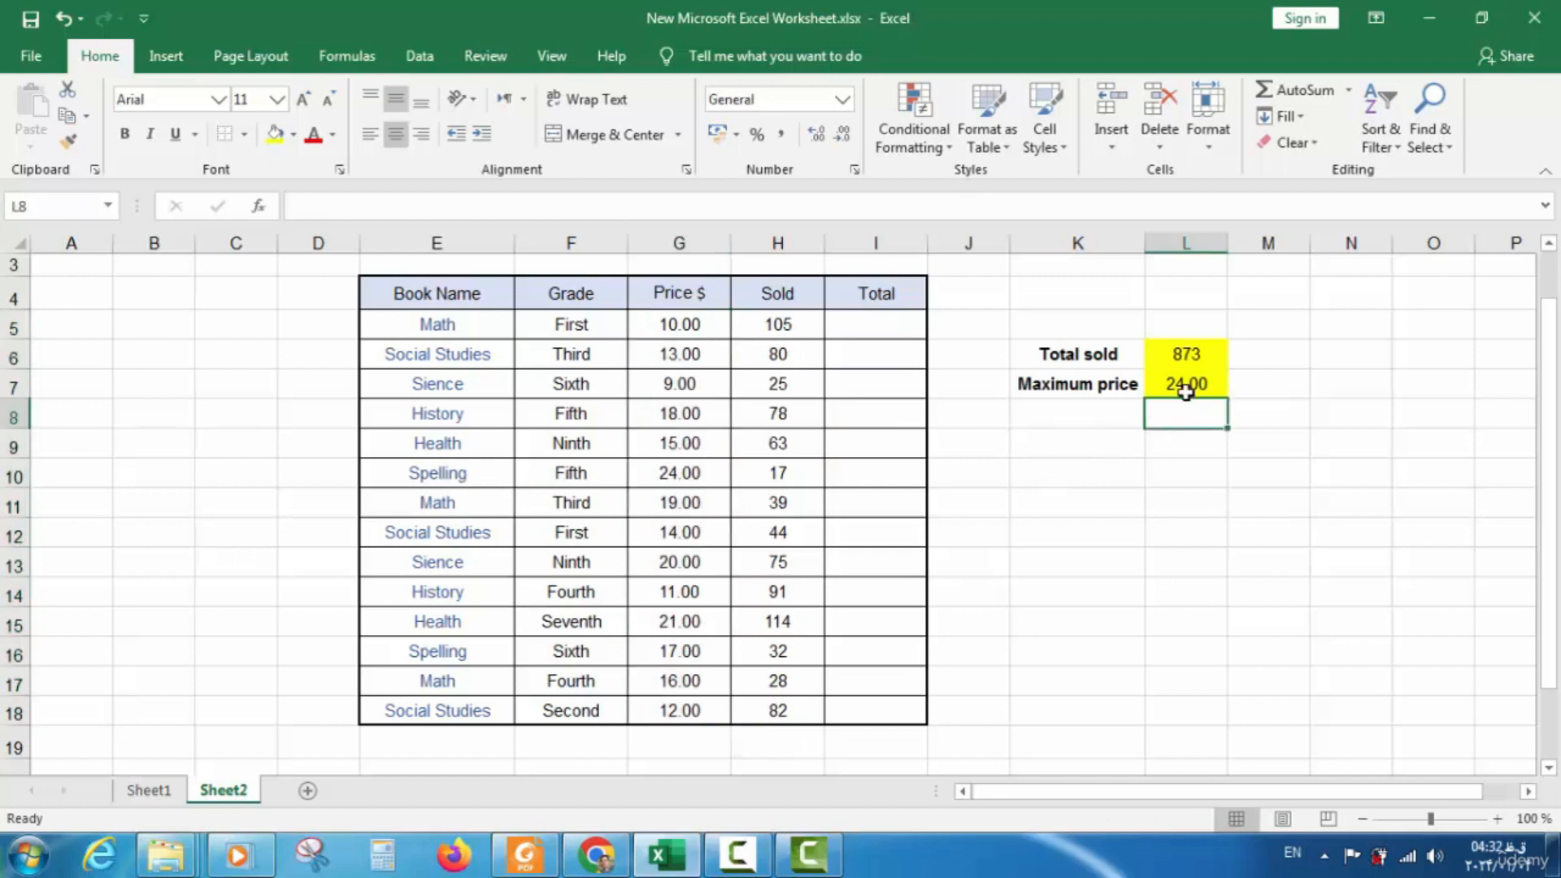
pyautogui.click(1185, 392)
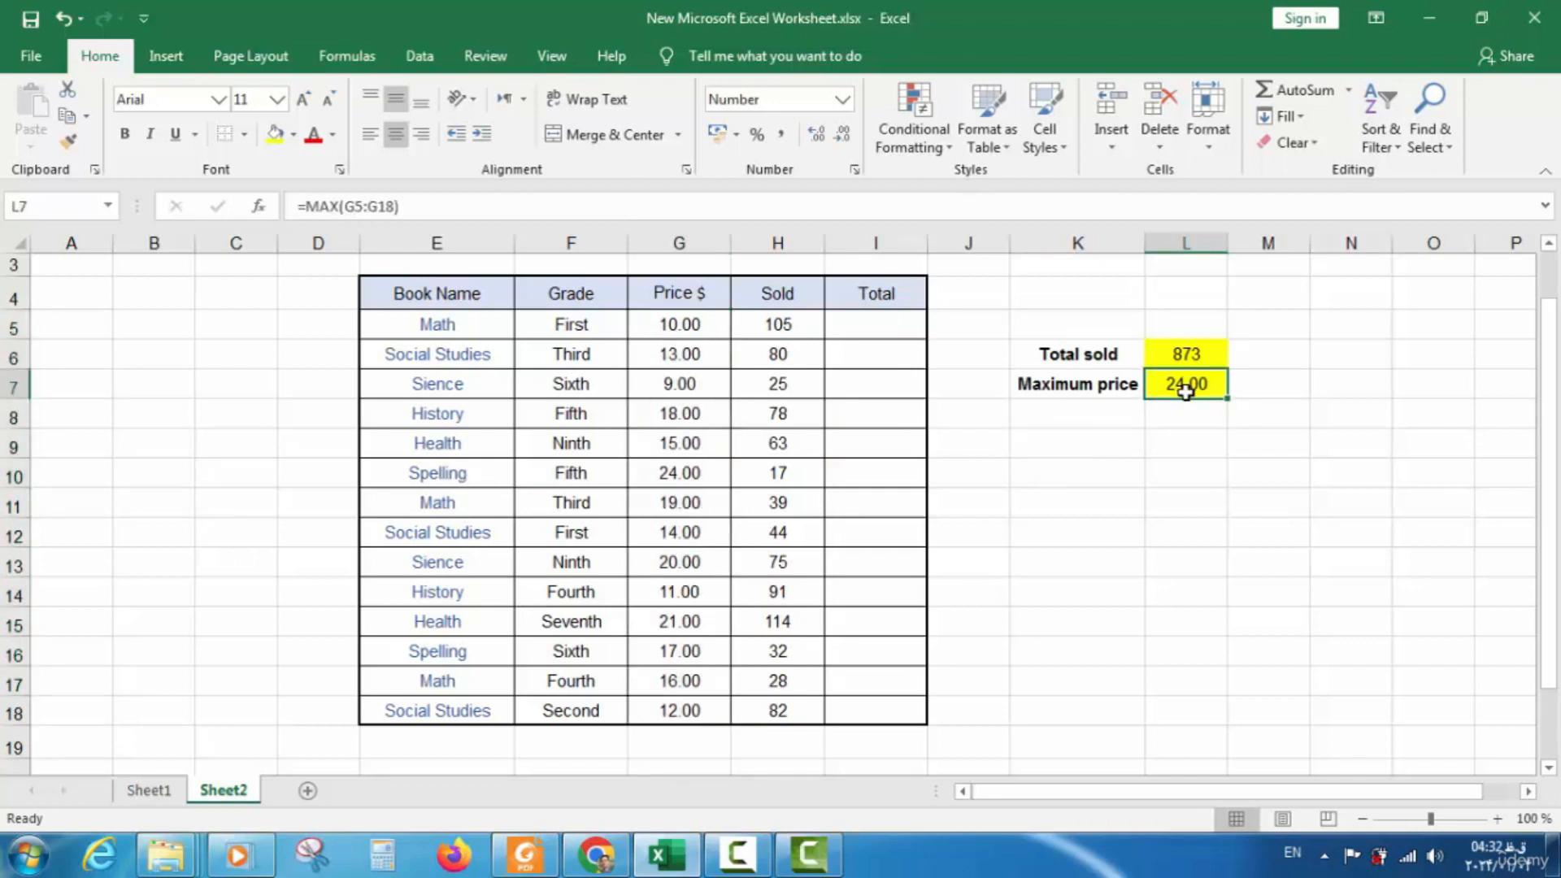
pyautogui.doubleClick(1186, 389)
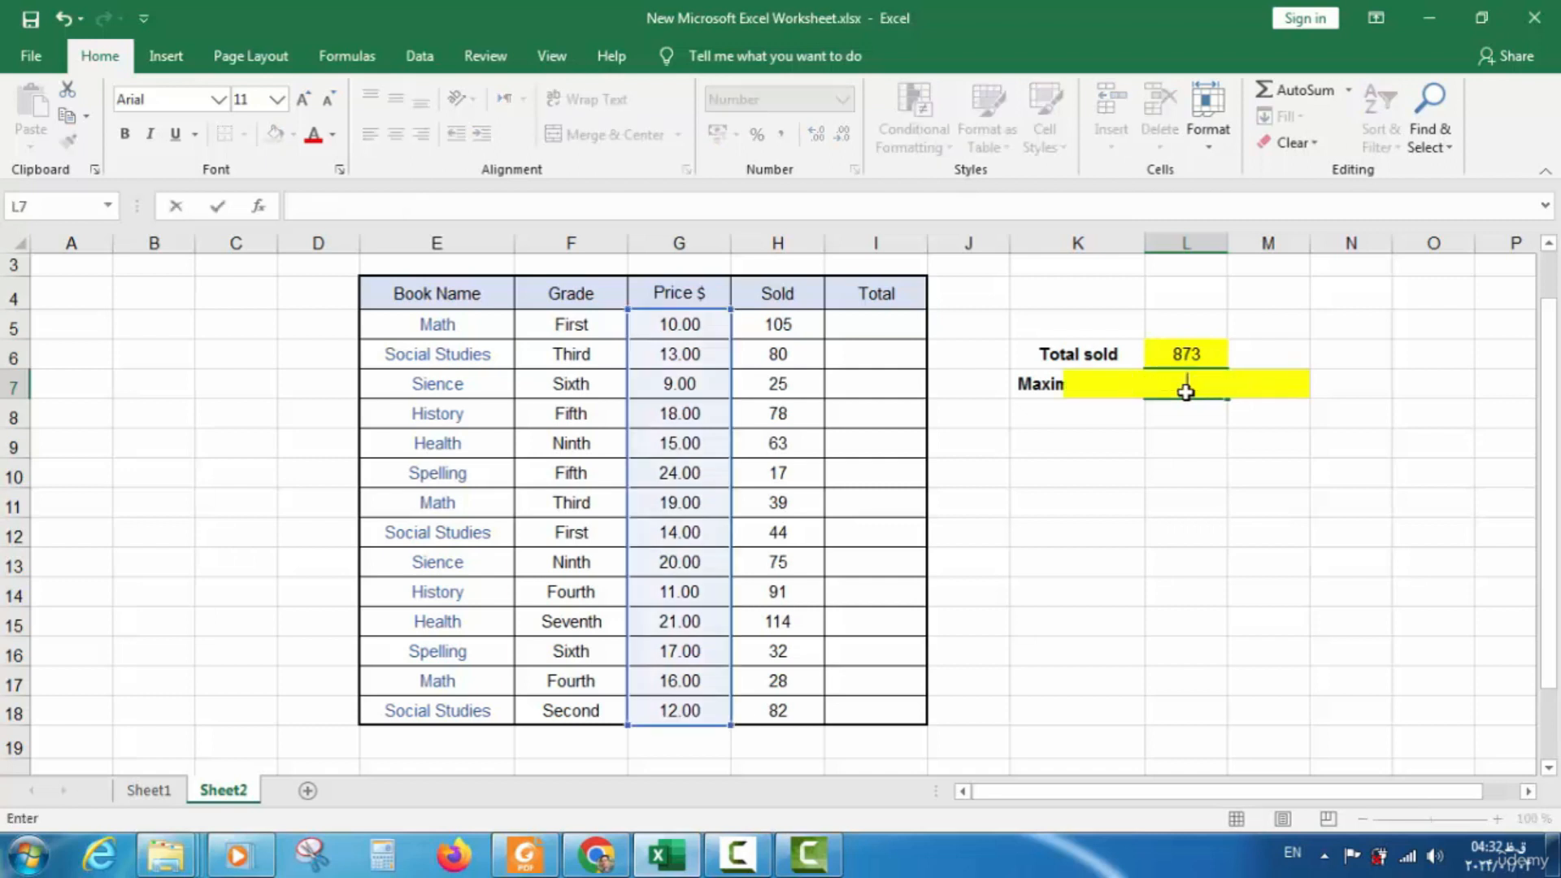
pyautogui.press('Escape')
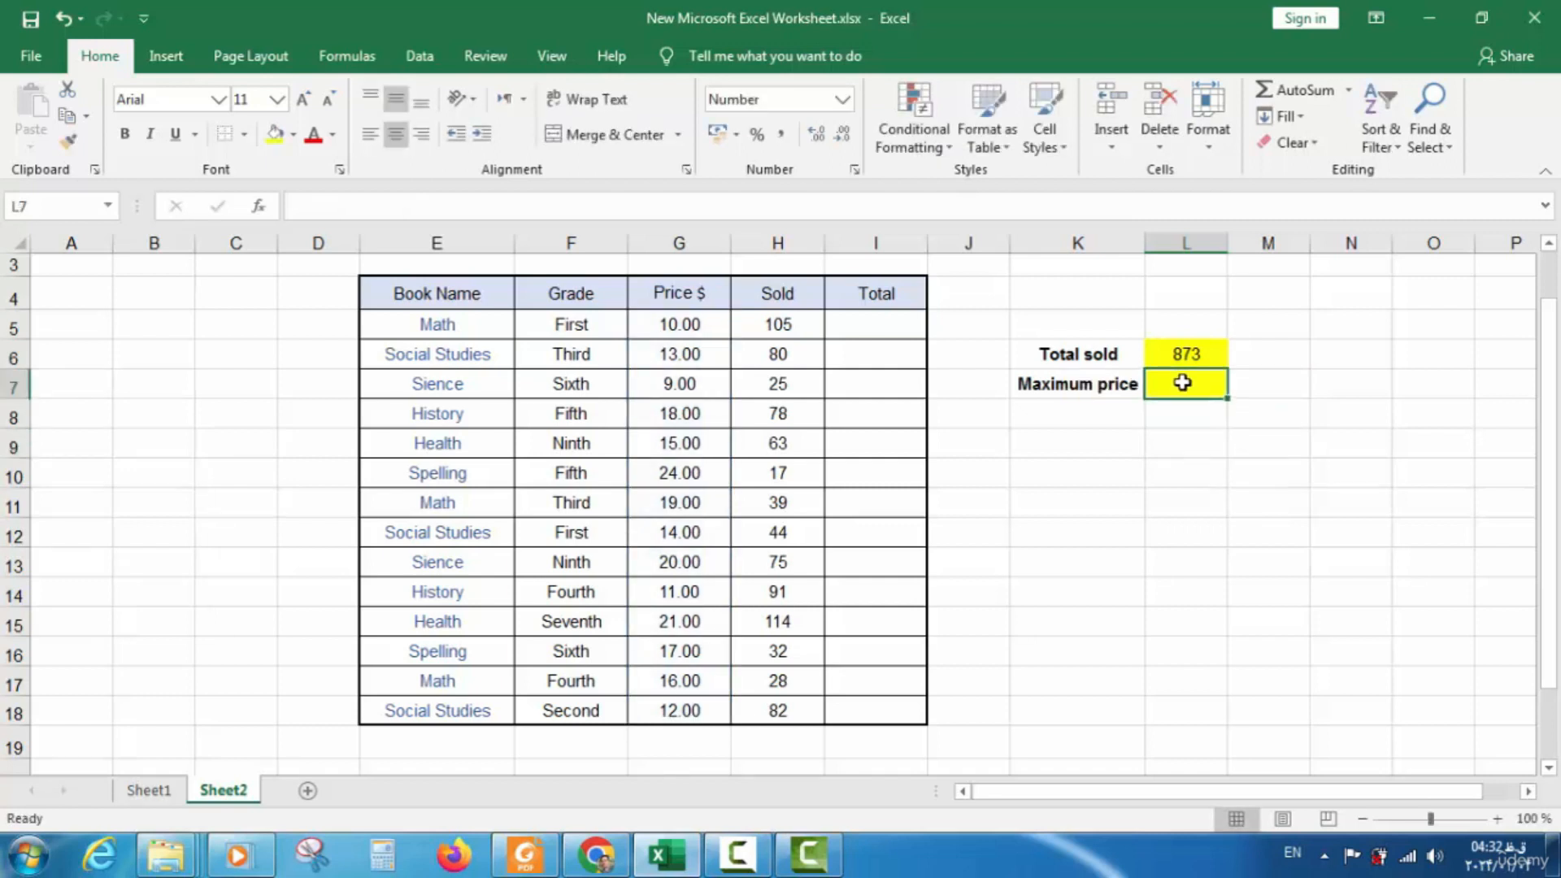
pyautogui.write('=')
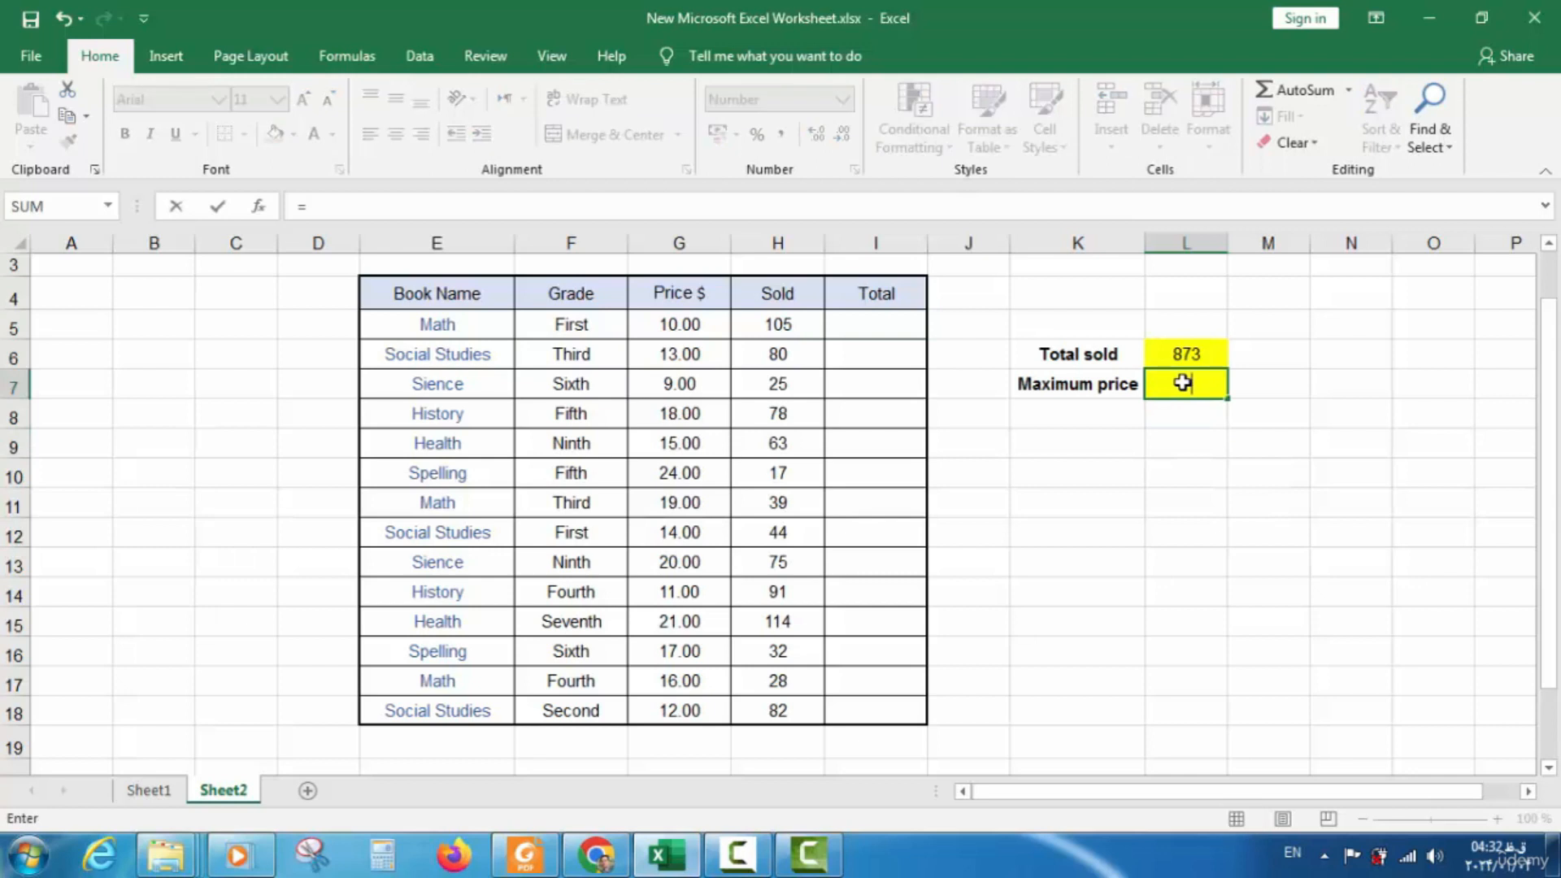
pyautogui.write('max')
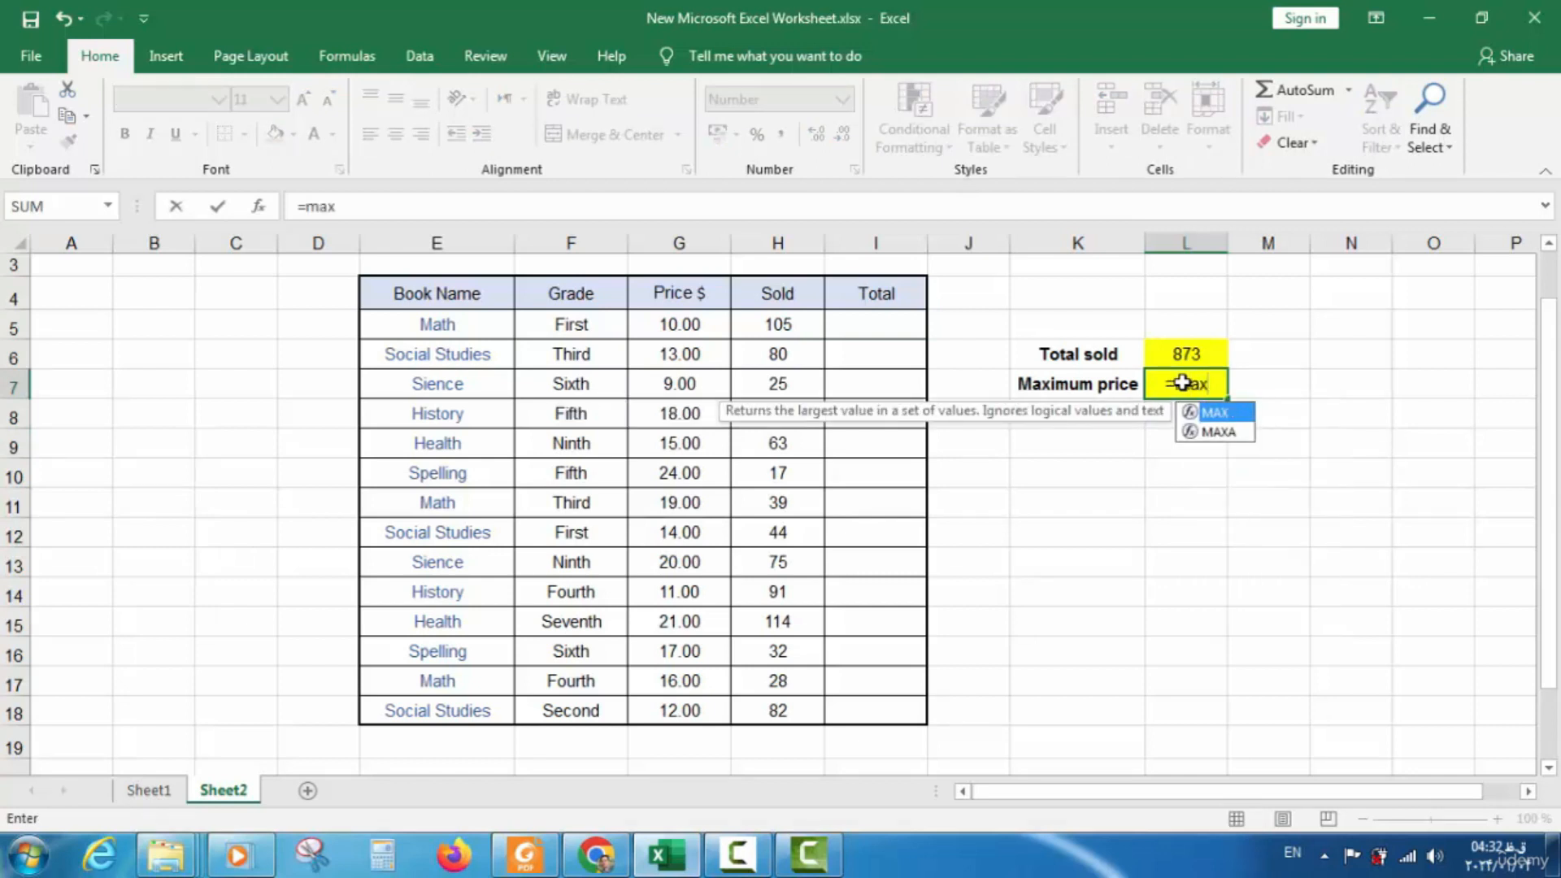
pyautogui.write('(')
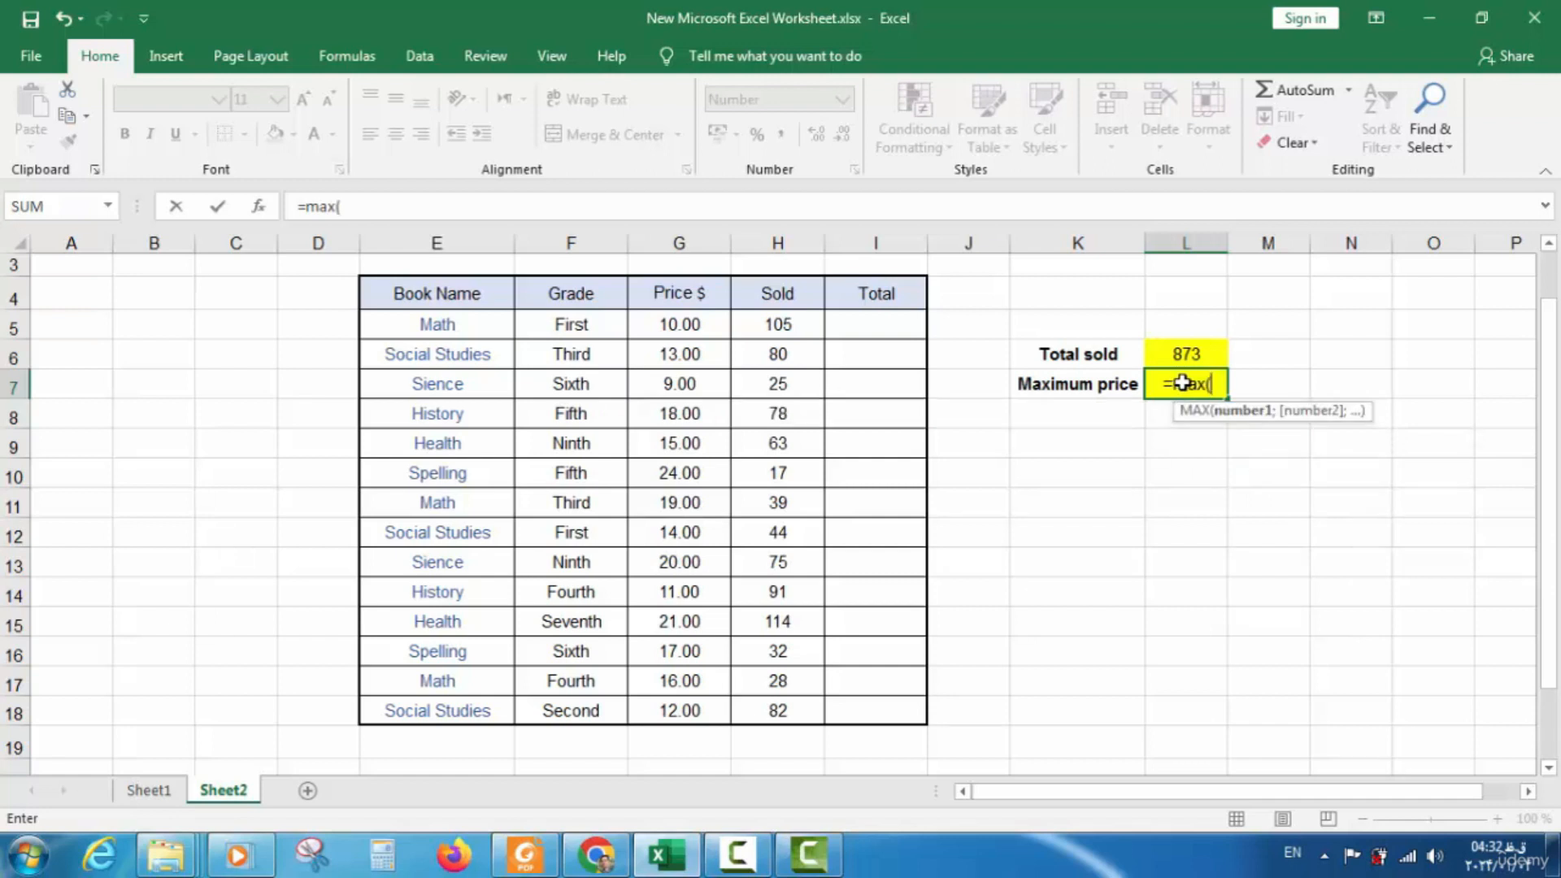
pyautogui.moveTo(691, 325); pyautogui.dragTo(680, 700)
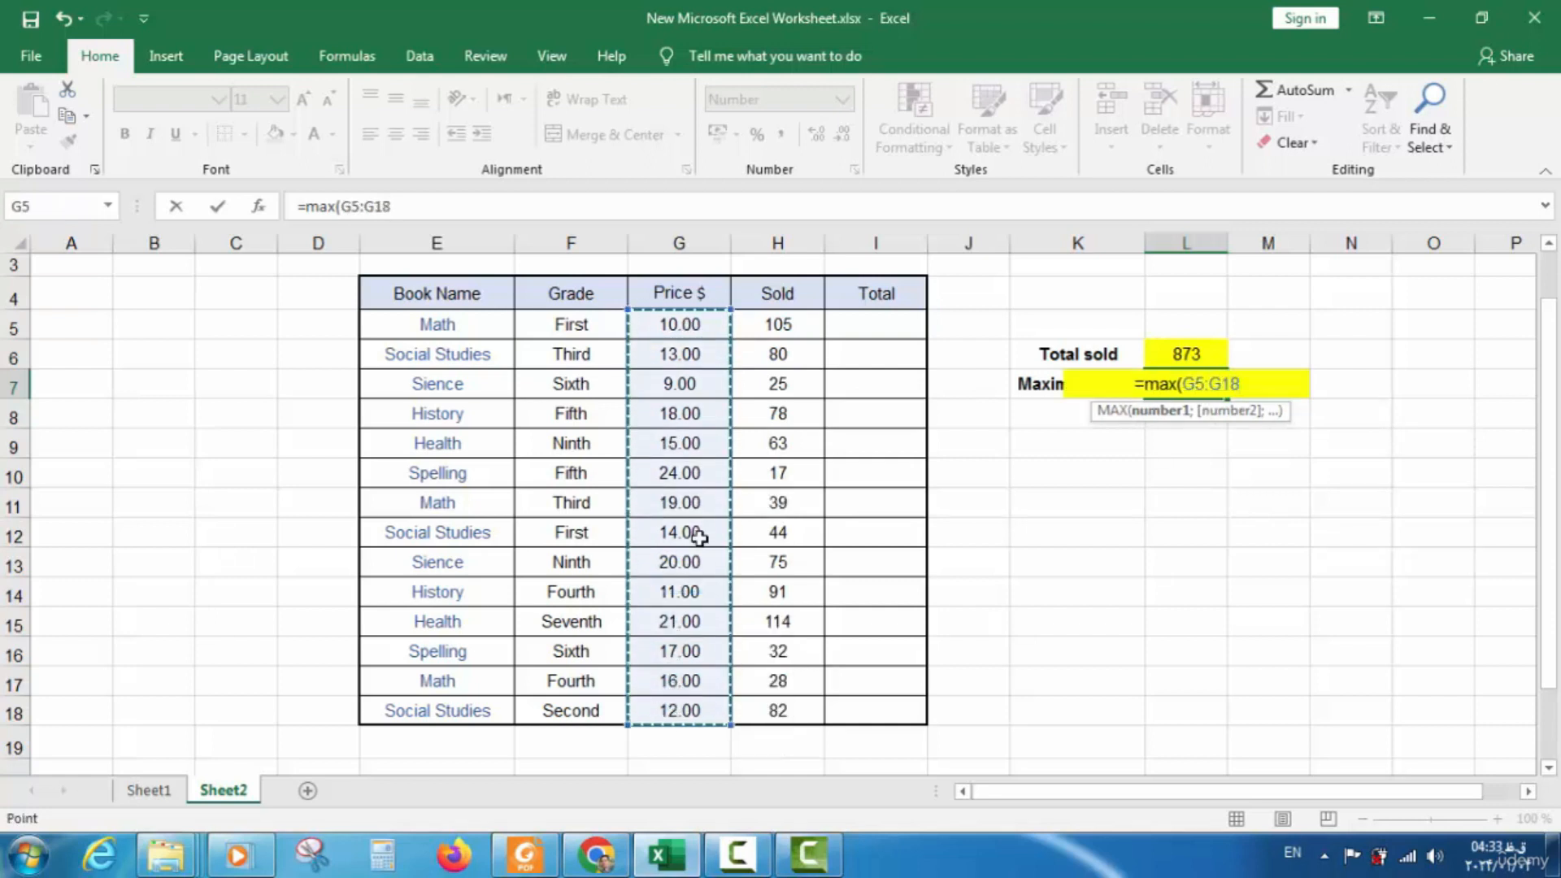
pyautogui.write(')')
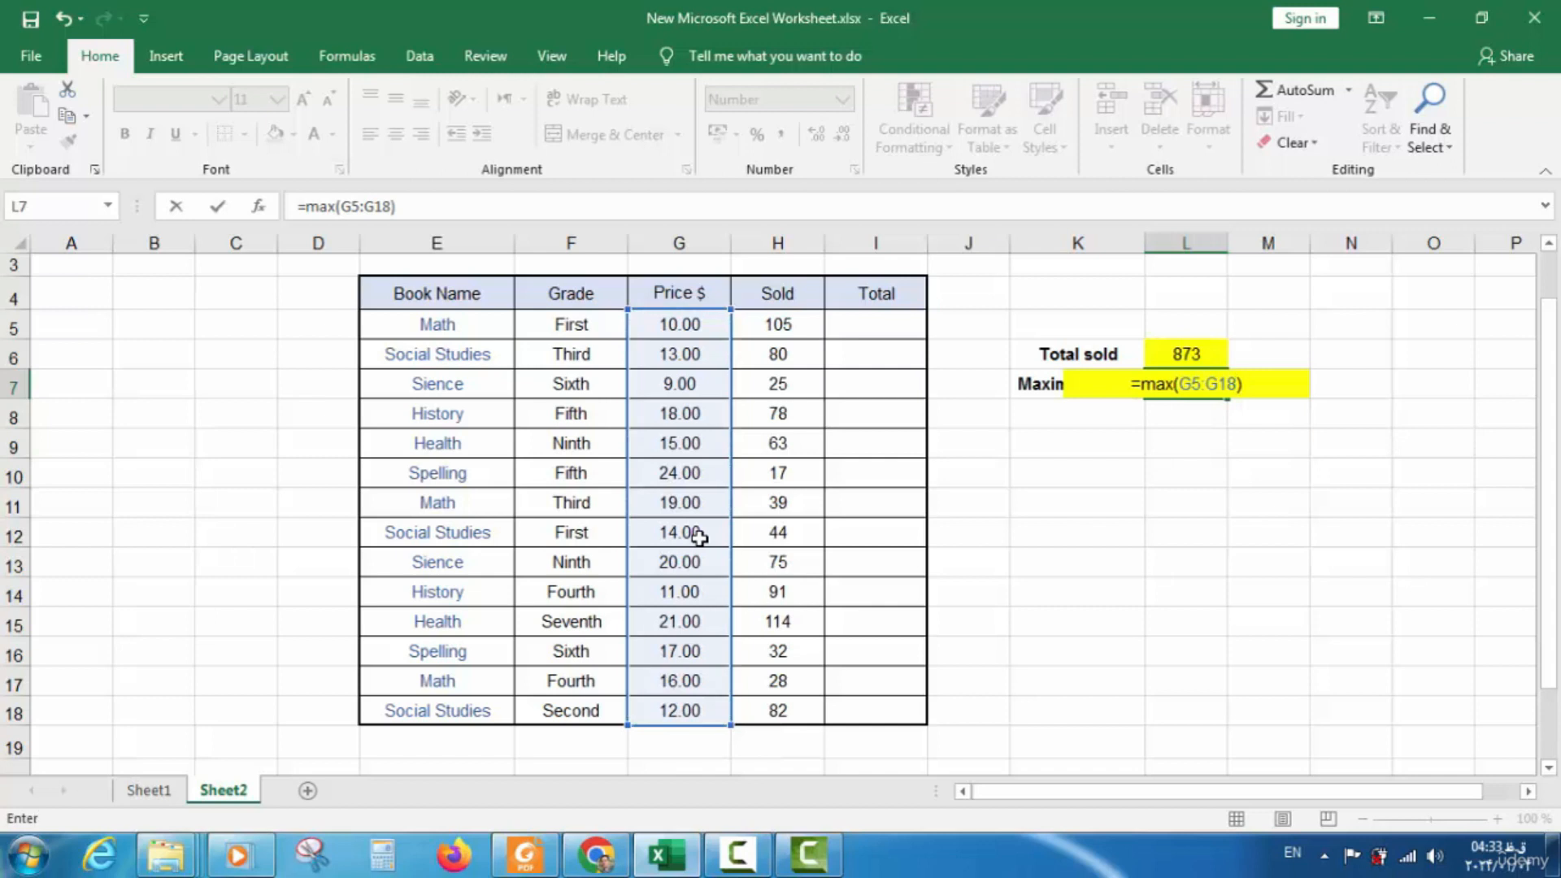
pyautogui.press('Return')
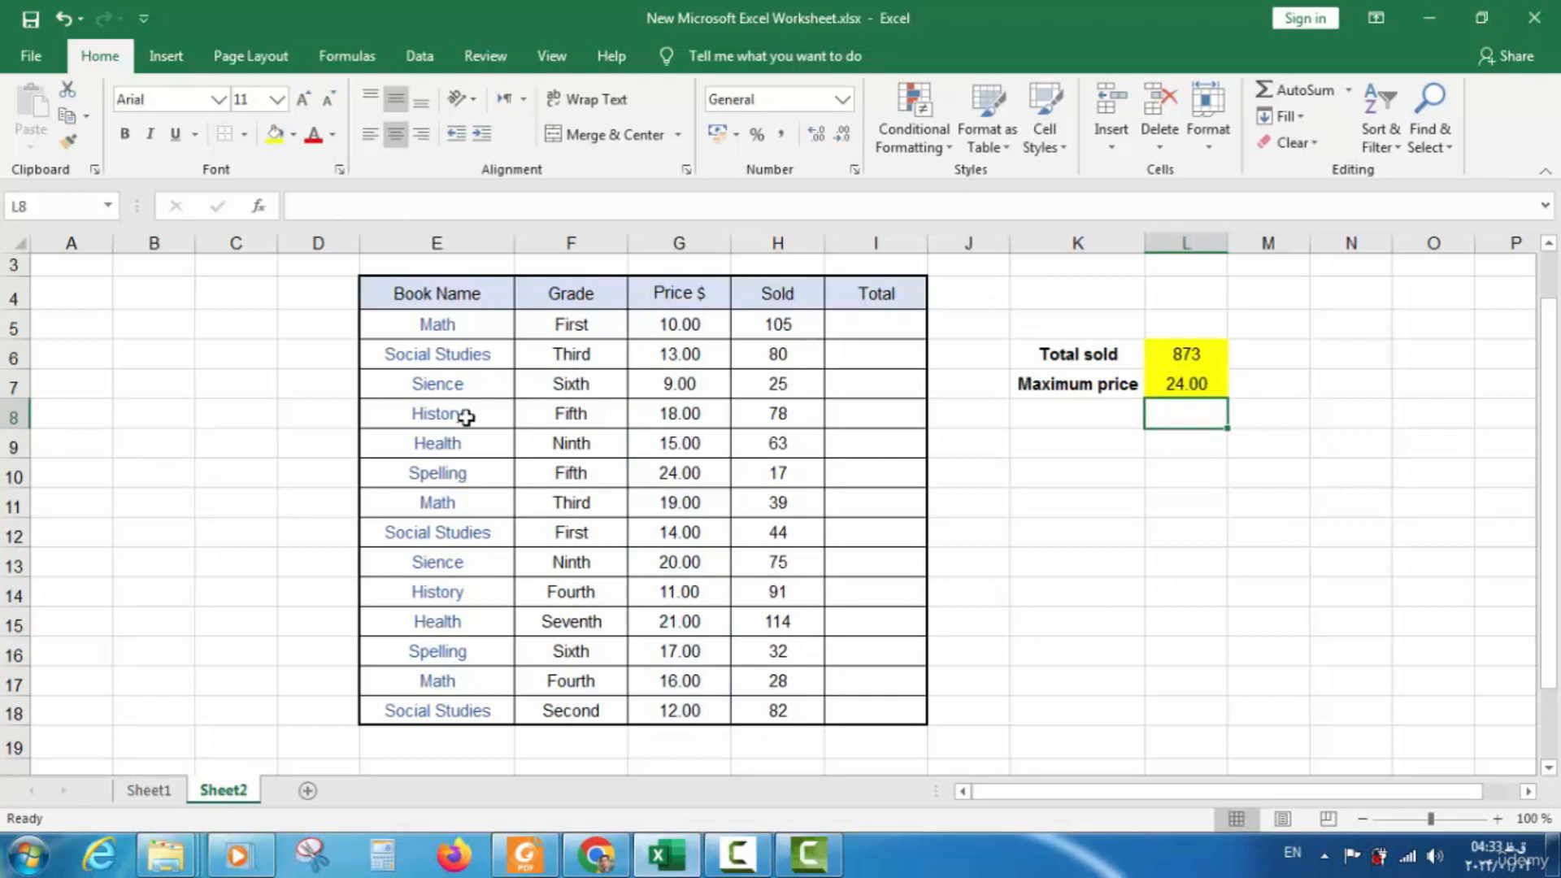
pyautogui.click(1211, 450)
pyautogui.click(1202, 387)
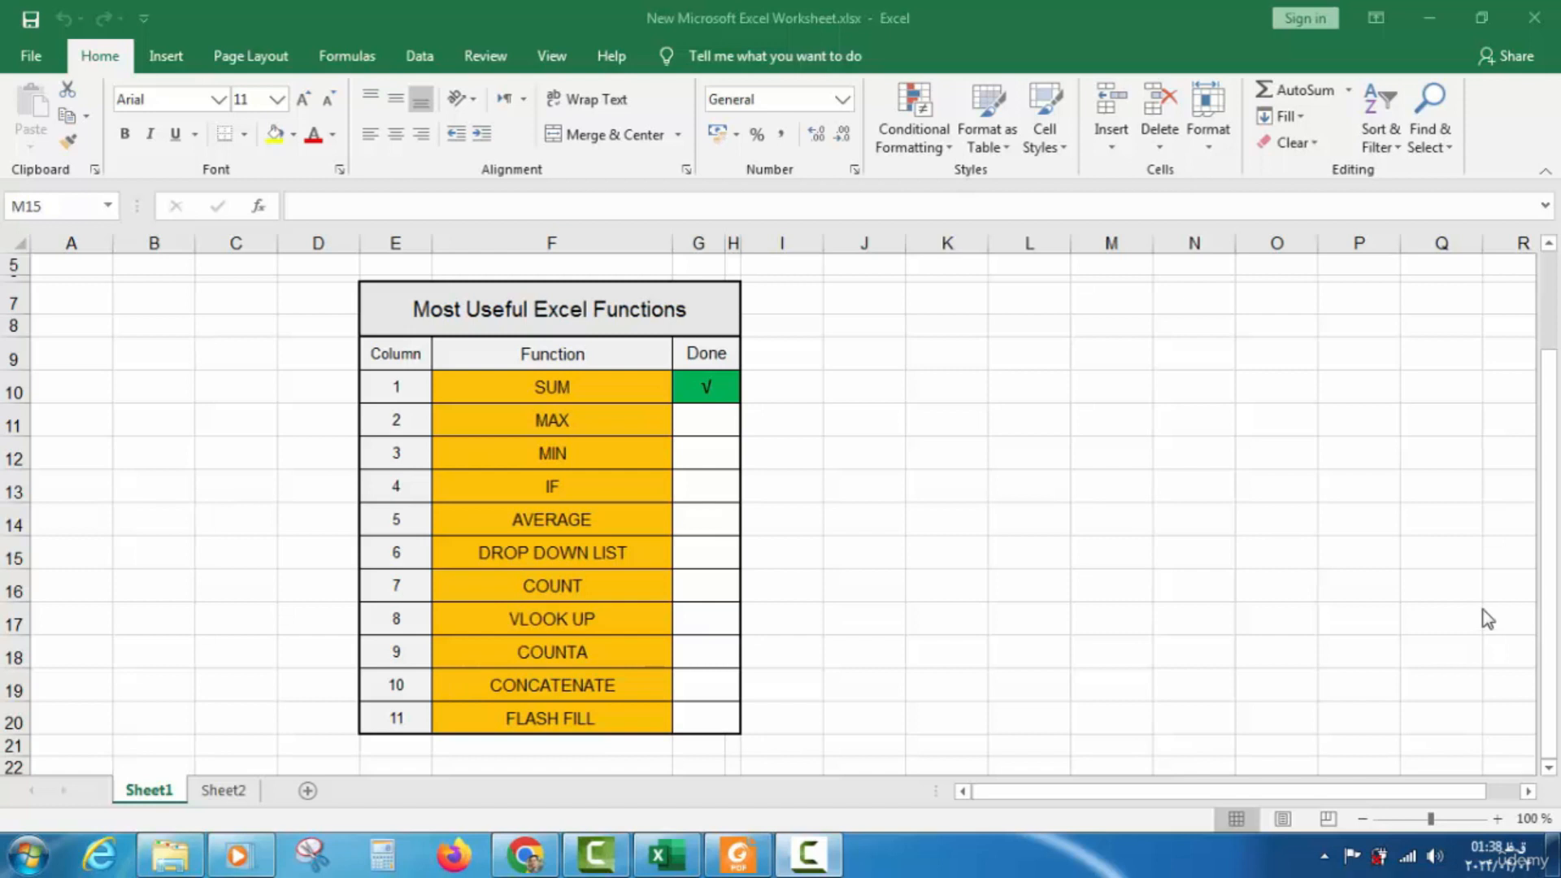
# Insert a √ symbol into G11, the Done cell of the MAX row
pyautogui.click(572, 402)
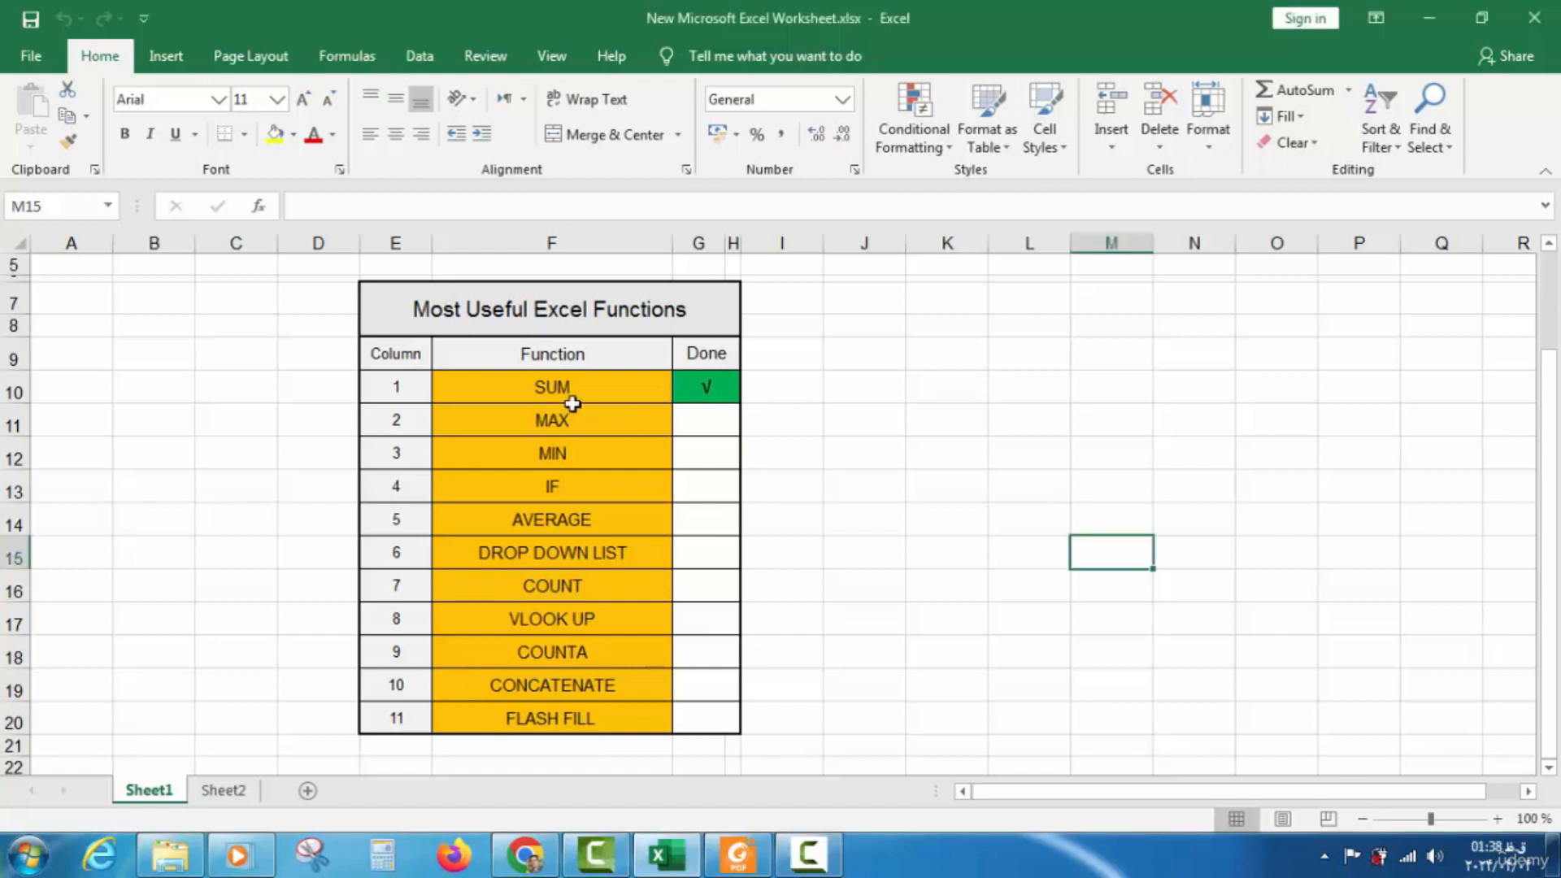
pyautogui.click(706, 420)
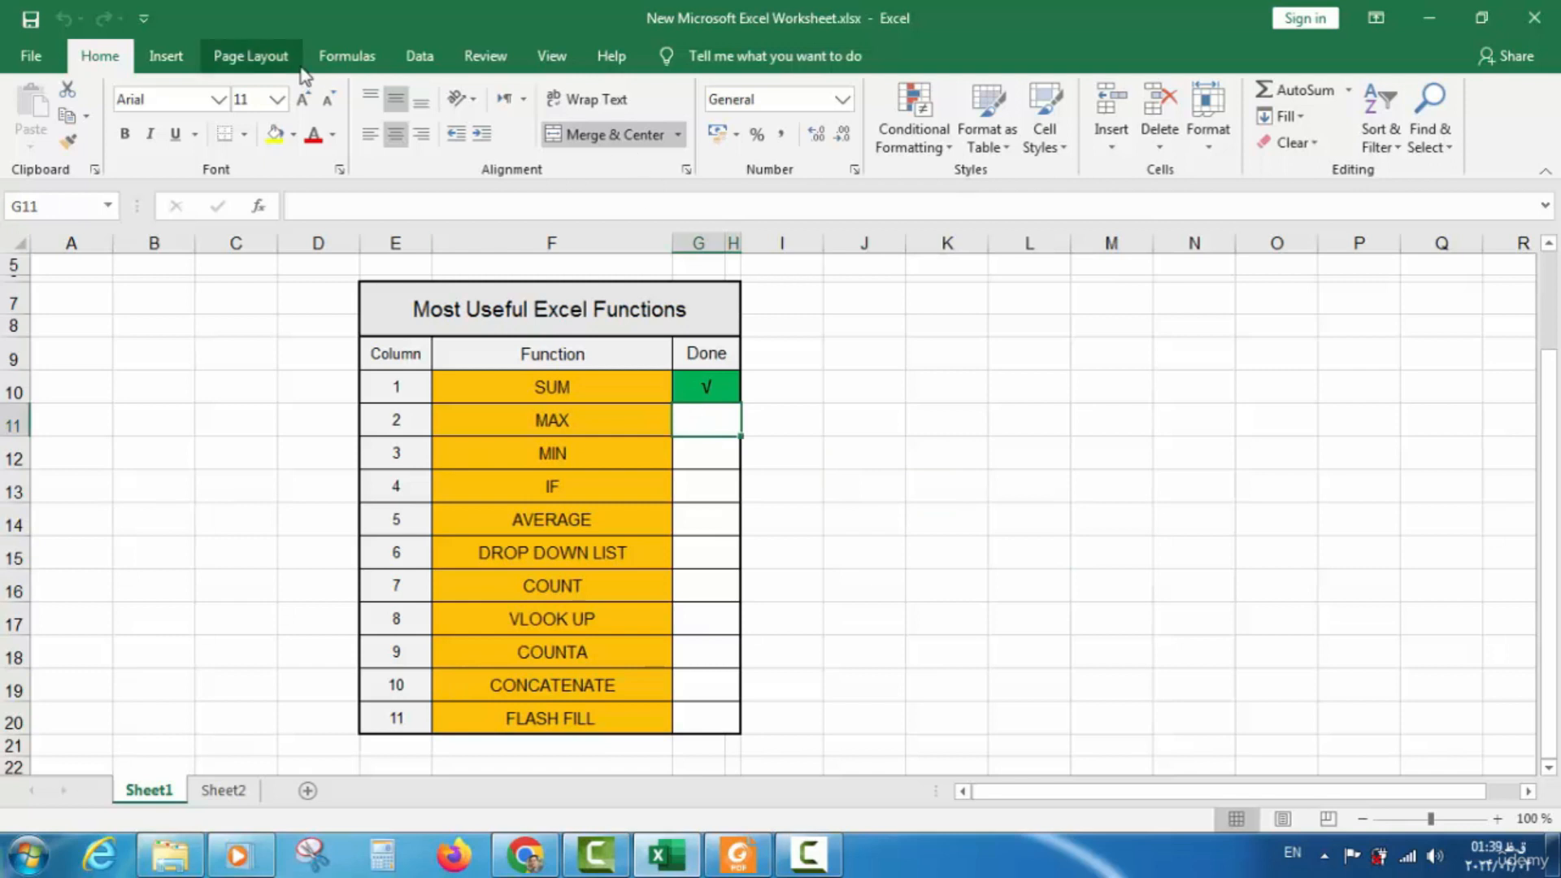
pyautogui.click(166, 55)
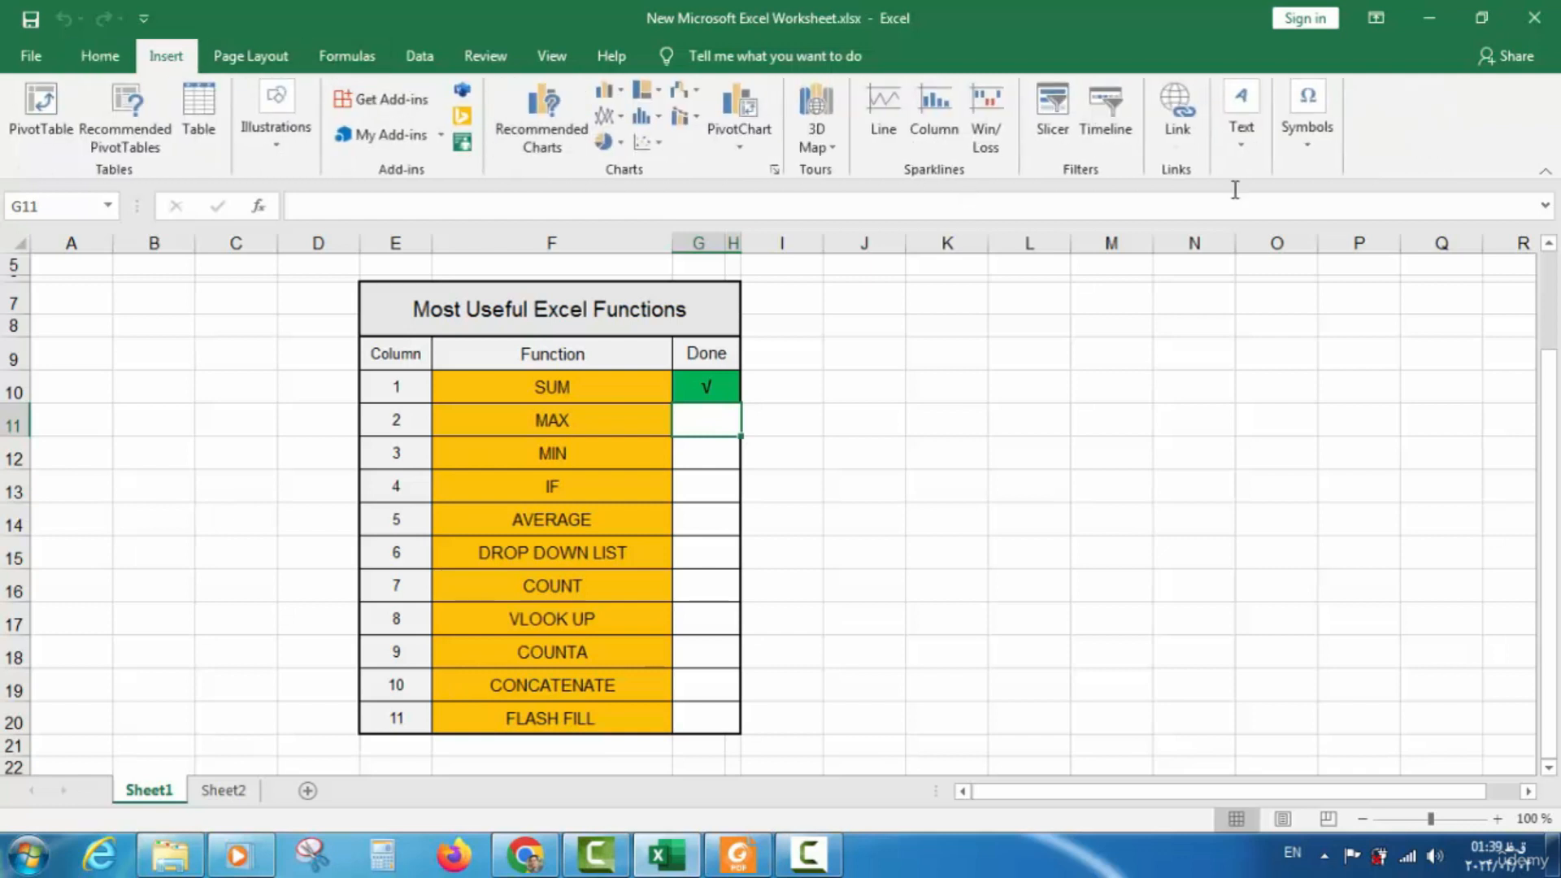
pyautogui.click(1310, 158)
pyautogui.click(1362, 230)
pyautogui.click(1363, 231)
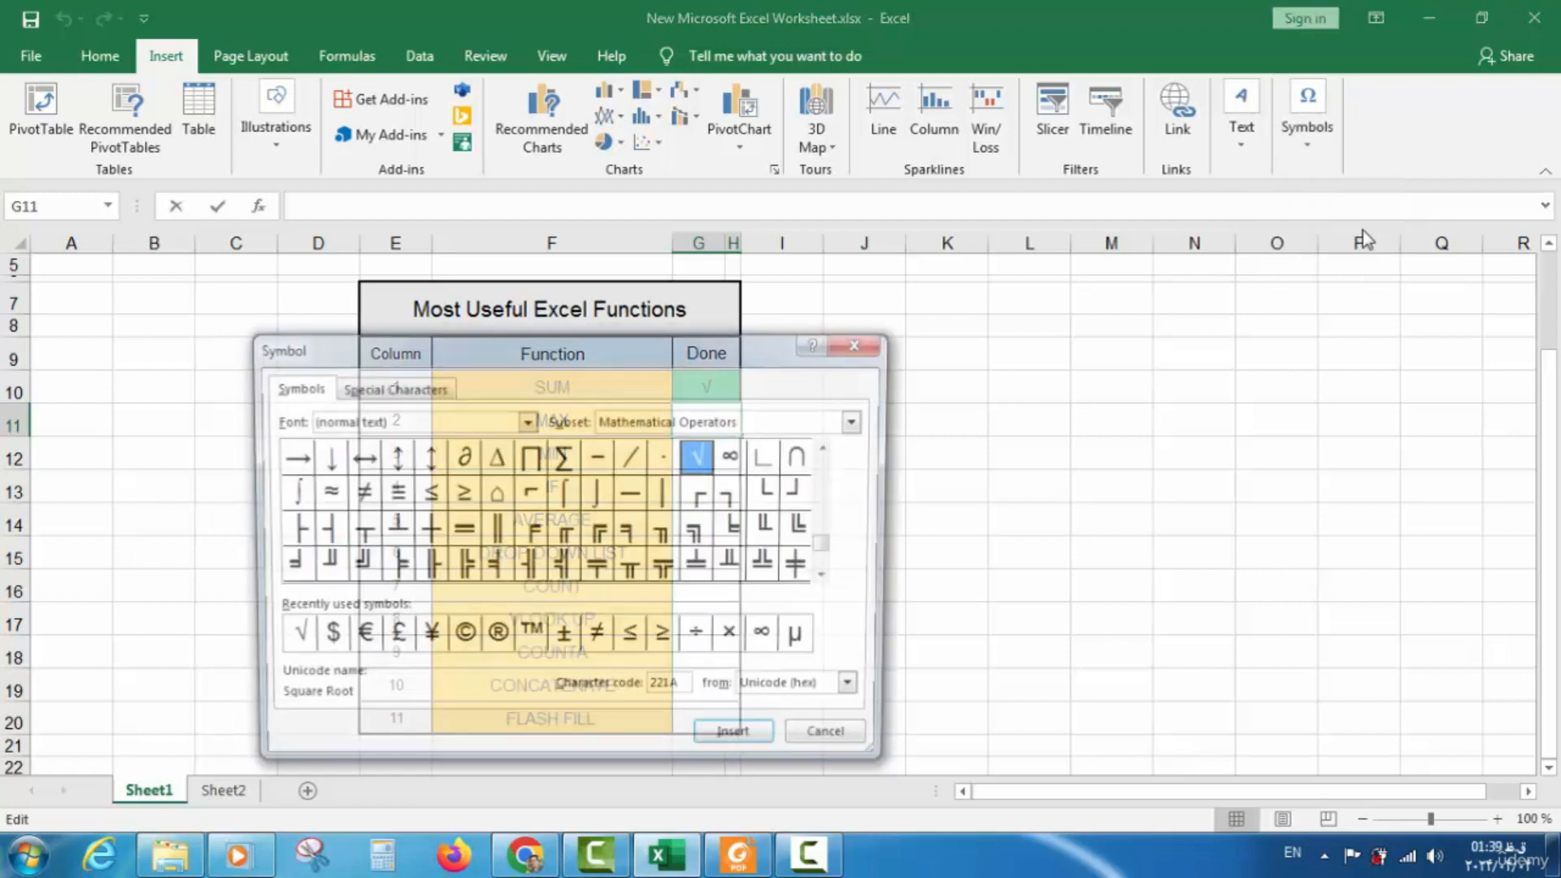
pyautogui.click(736, 741)
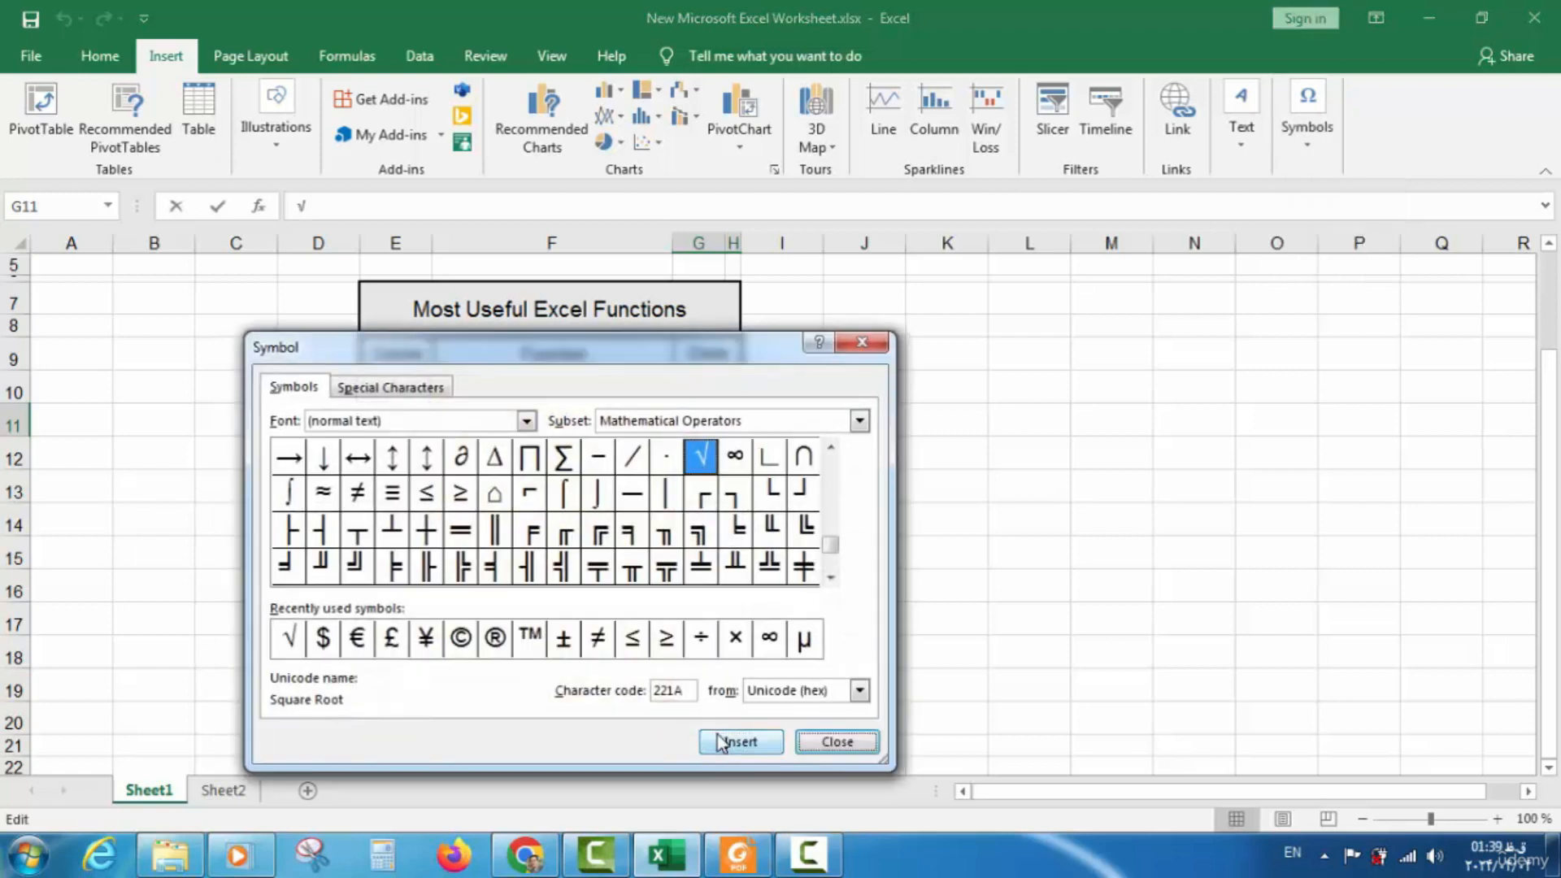
pyautogui.click(836, 740)
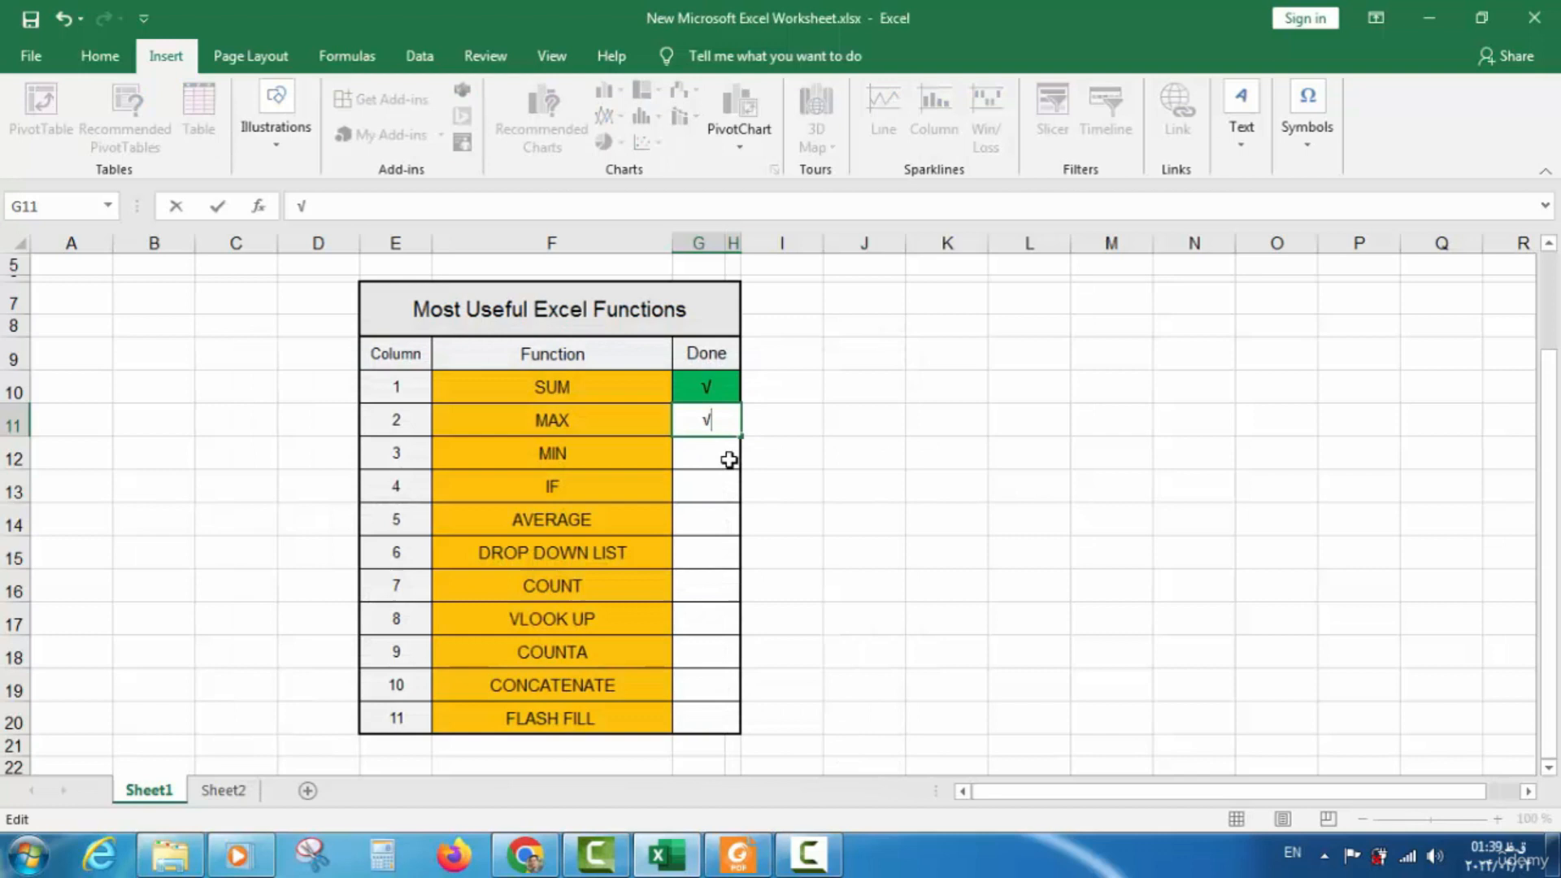
# Fill G11 green after trying and undoing a green font colour
pyautogui.click(93, 55)
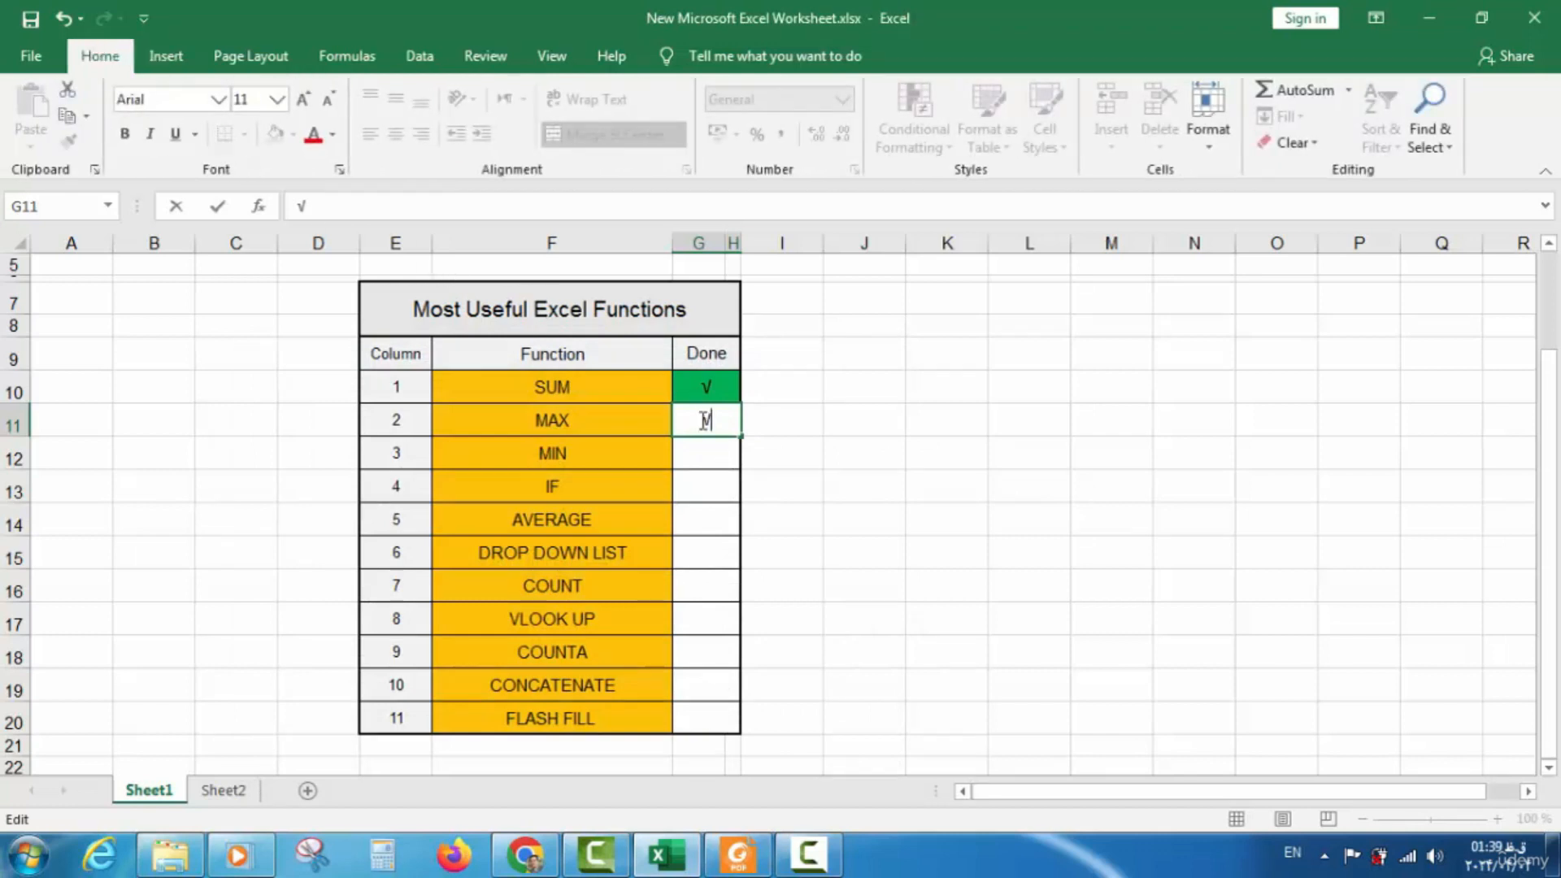
pyautogui.click(697, 391)
pyautogui.click(700, 424)
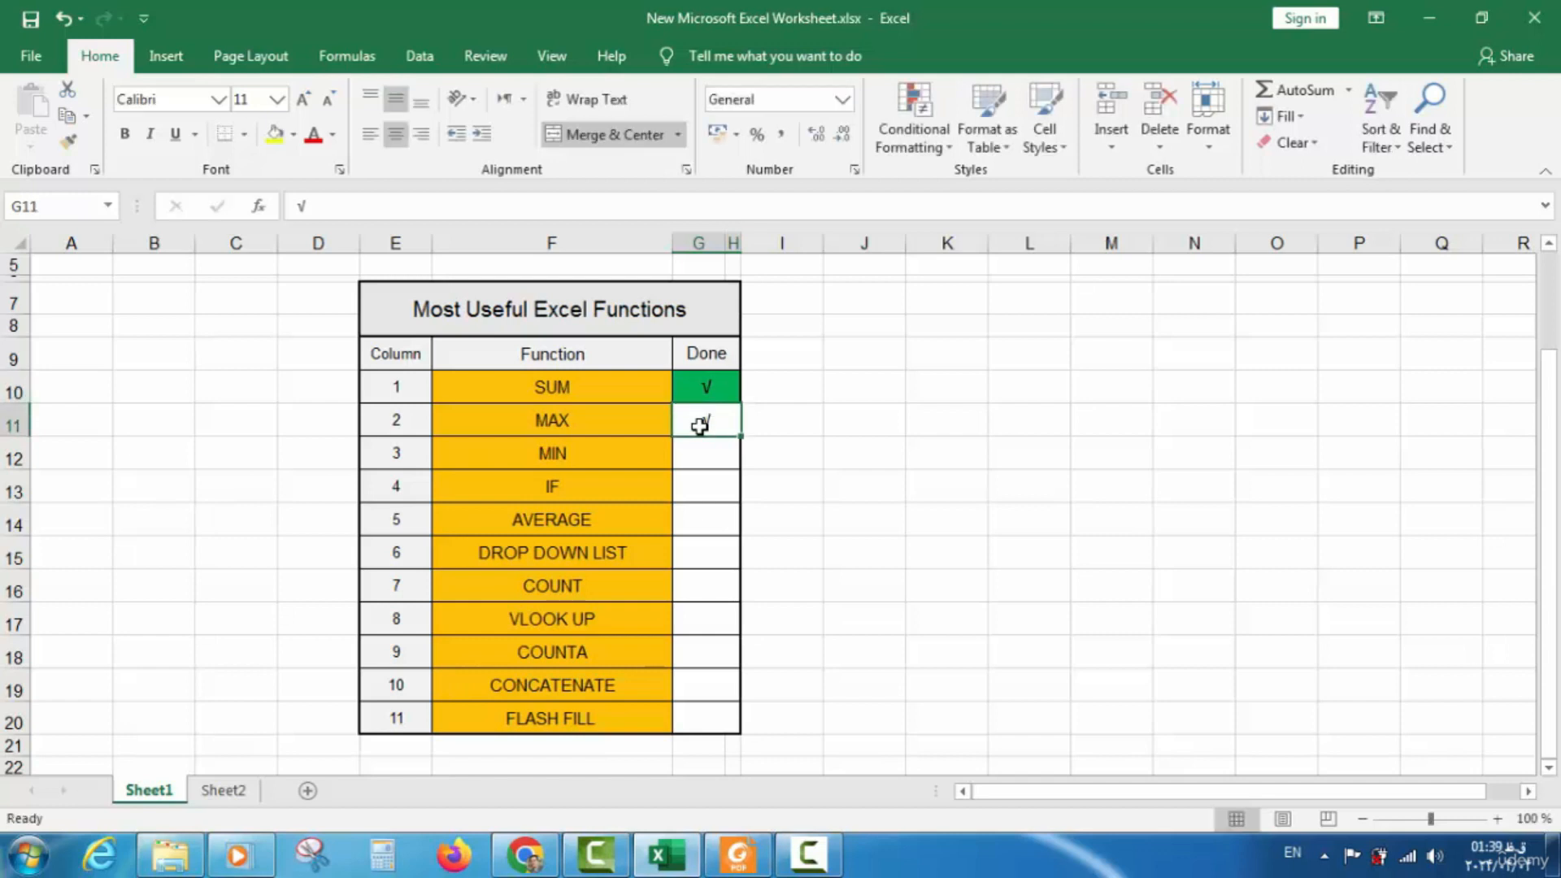
pyautogui.click(332, 134)
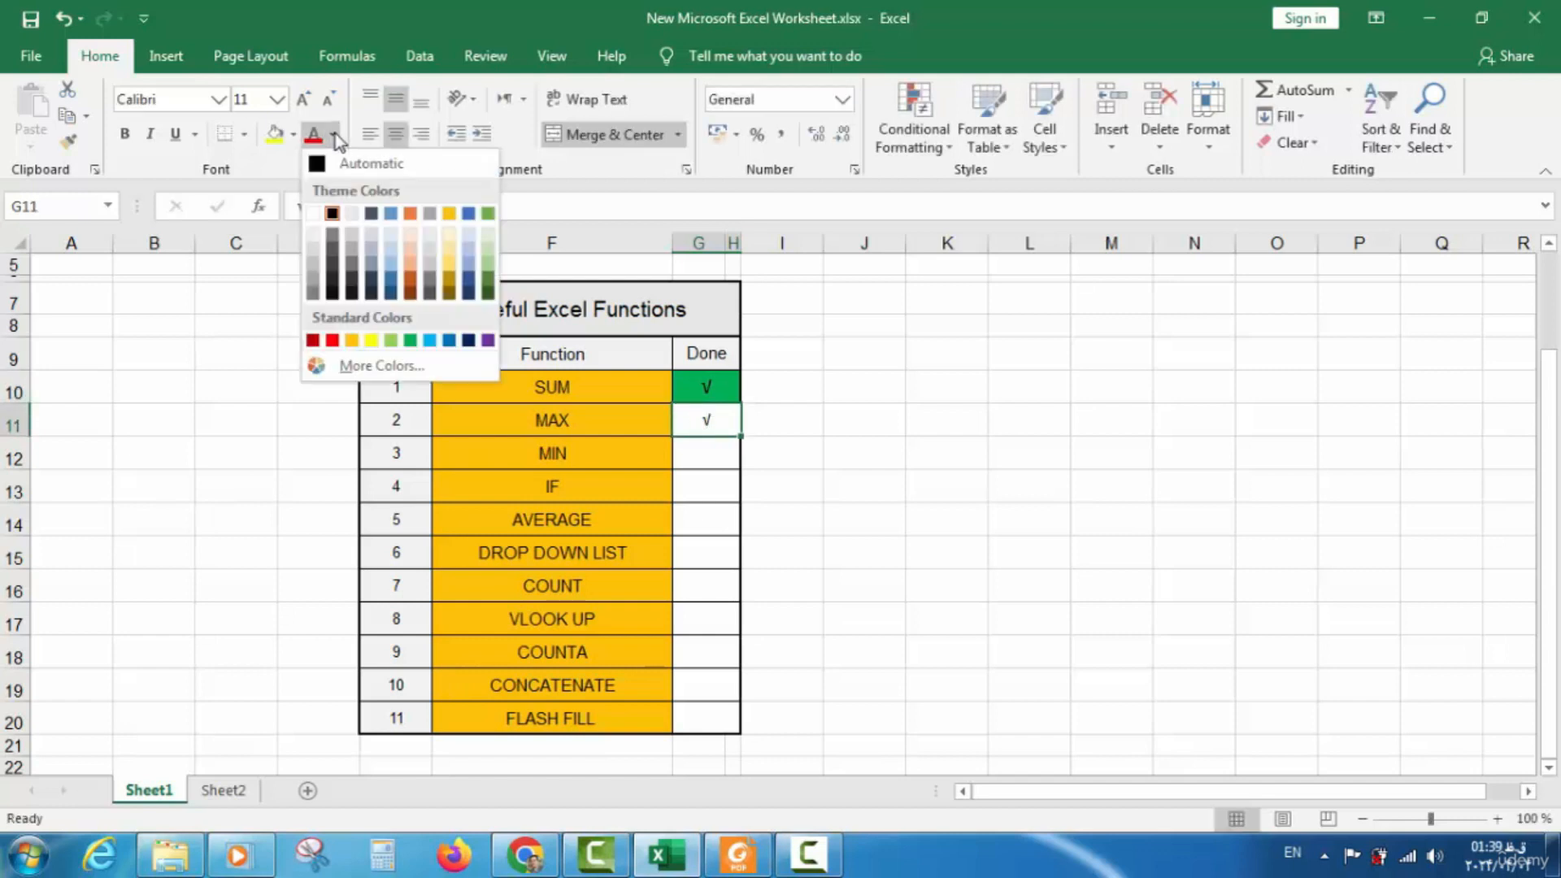
pyautogui.click(411, 339)
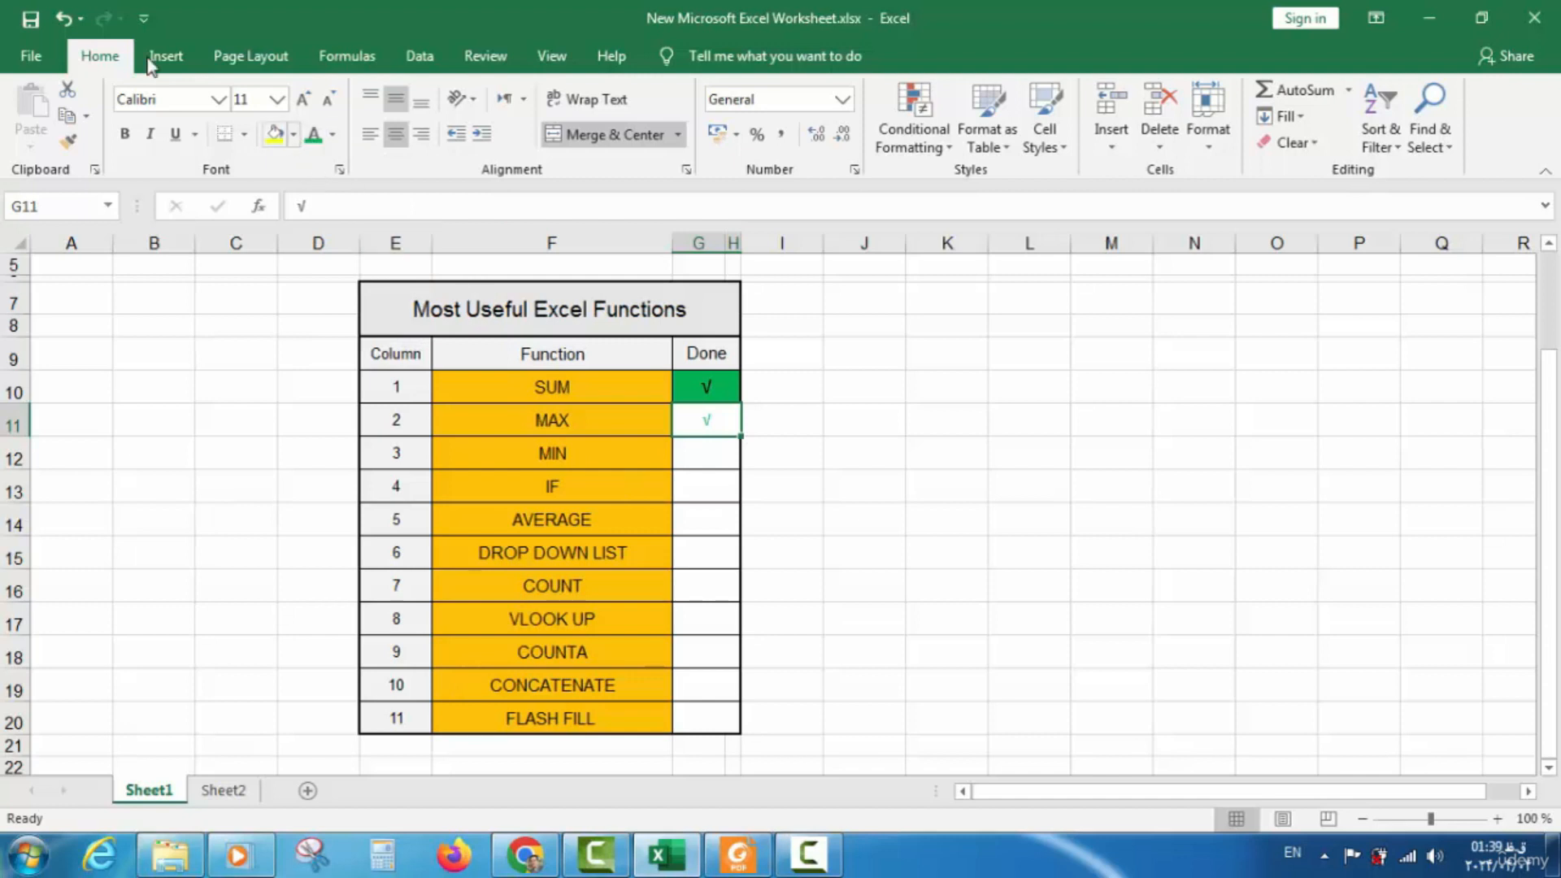
pyautogui.click(63, 18)
pyautogui.click(294, 134)
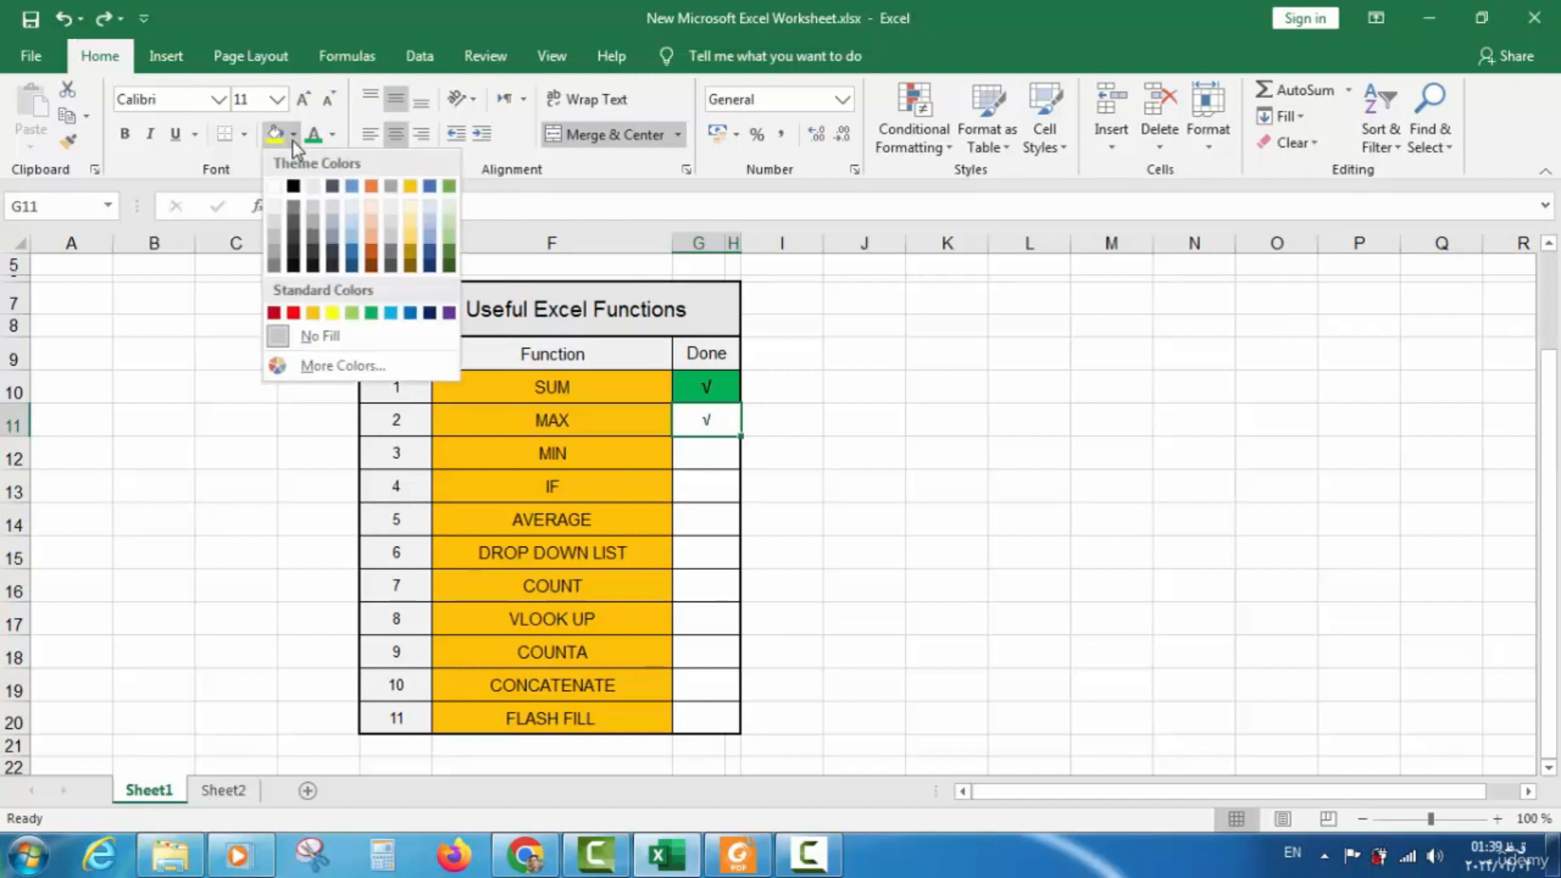
pyautogui.click(371, 314)
pyautogui.click(706, 459)
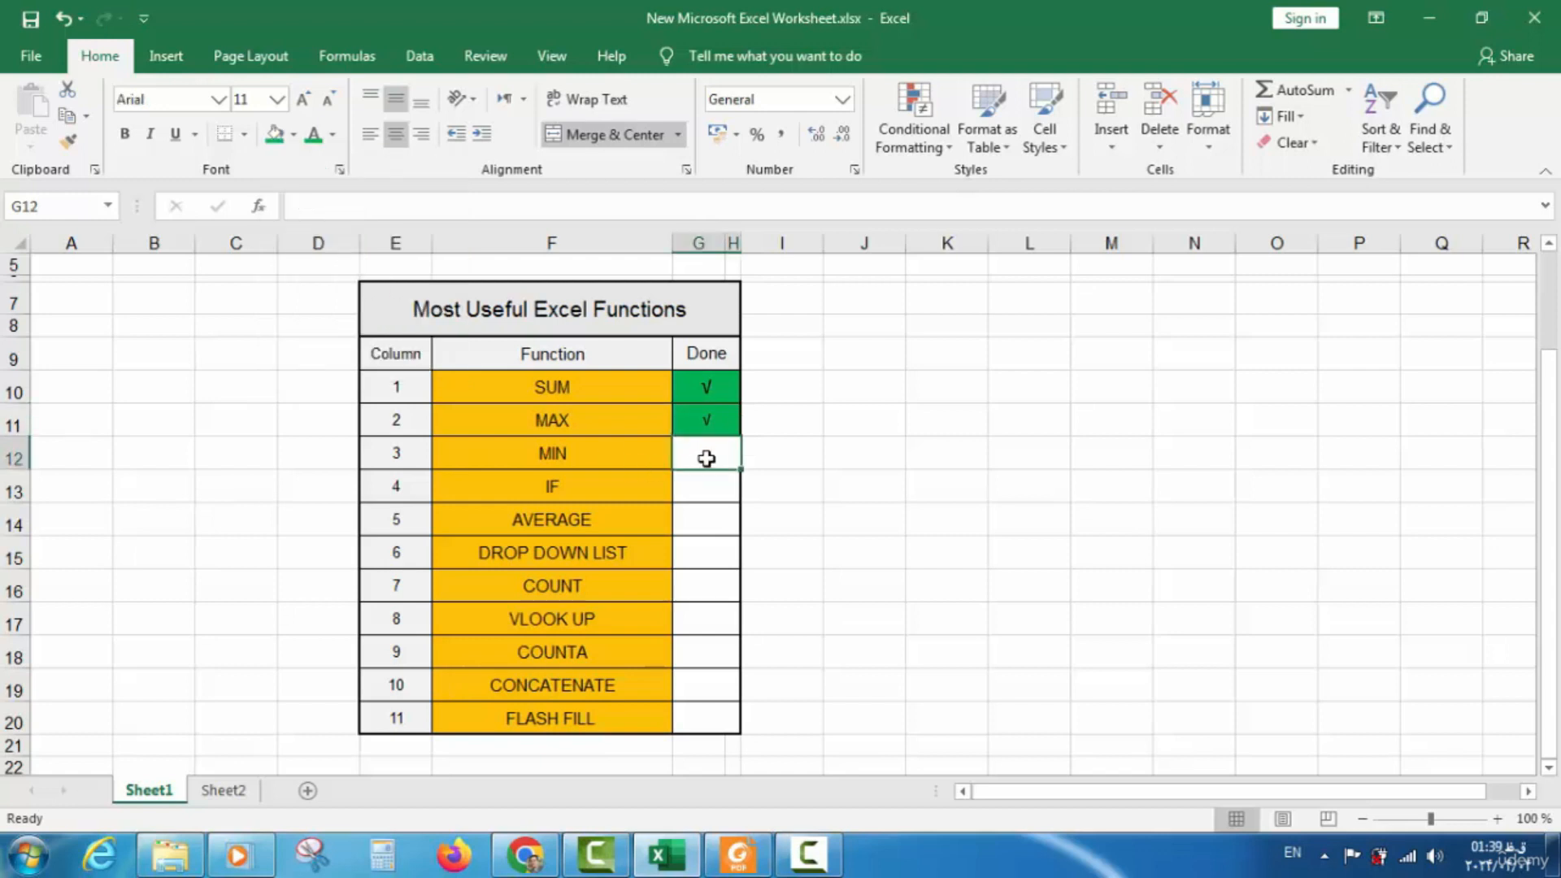
pyautogui.click(613, 457)
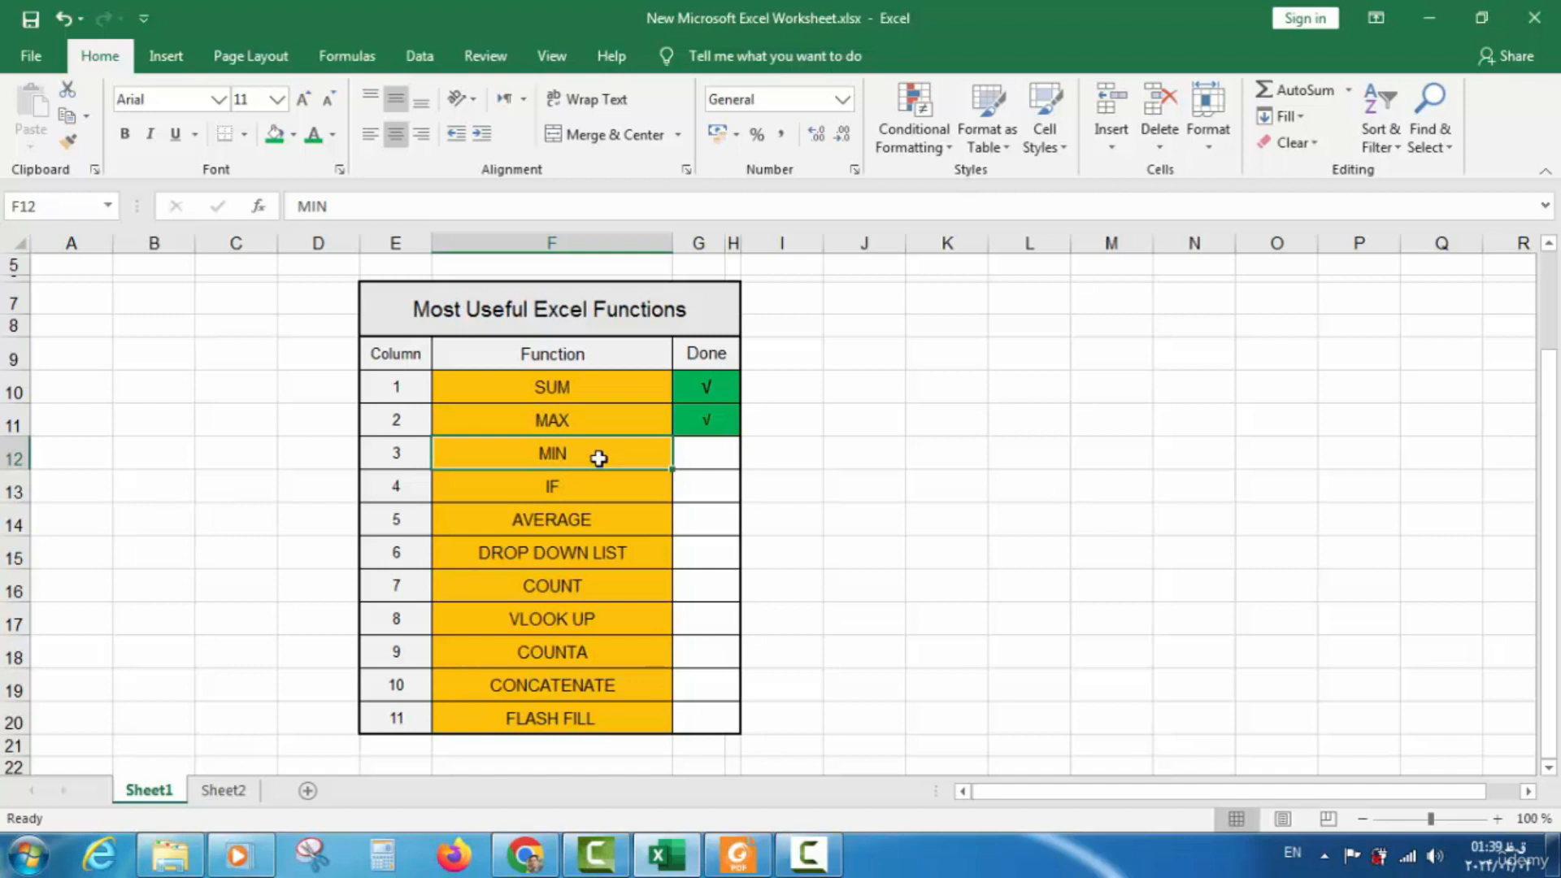
# On Sheet2, label K8 'minimum price' and enter =MIN(G5:G18) in L8, returning 9.00
pyautogui.click(224, 790)
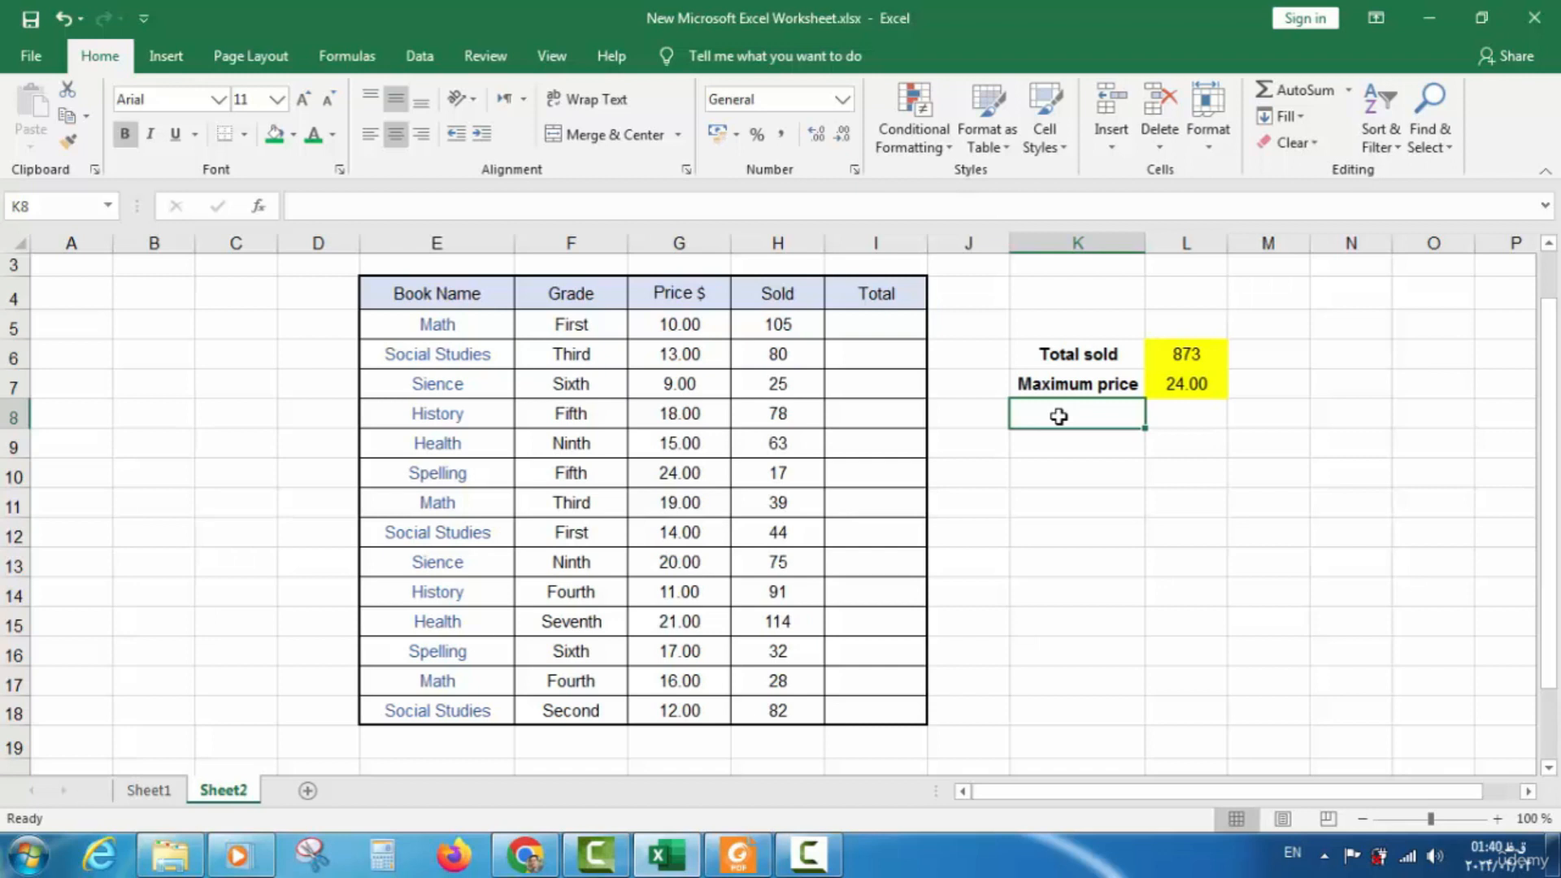
pyautogui.write('mim')
pyautogui.press('BackSpace')
pyautogui.write('nimum price')
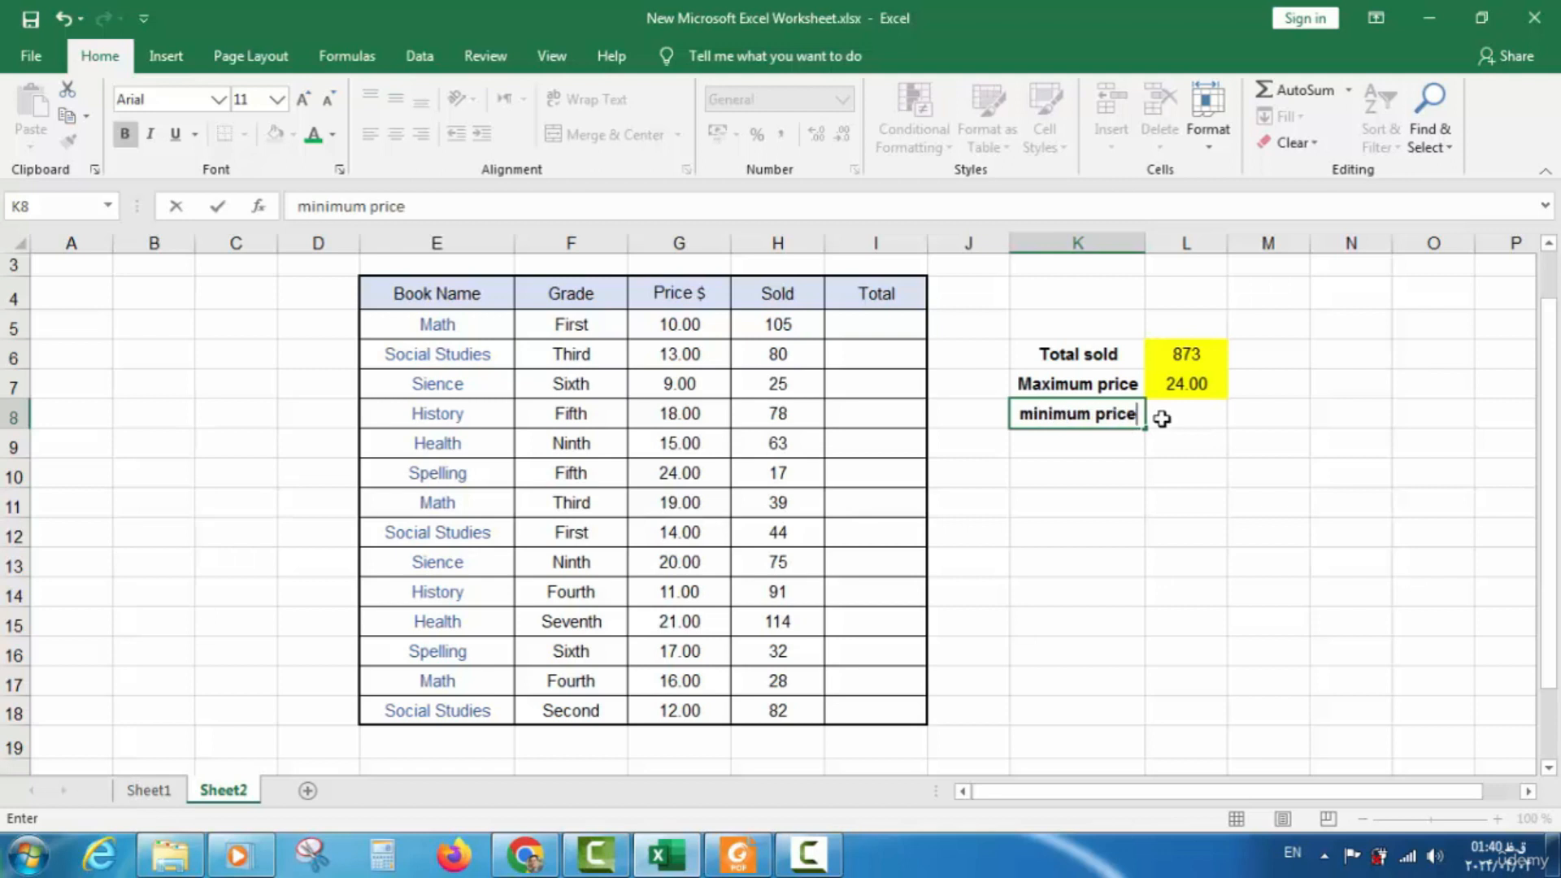
pyautogui.click(1161, 418)
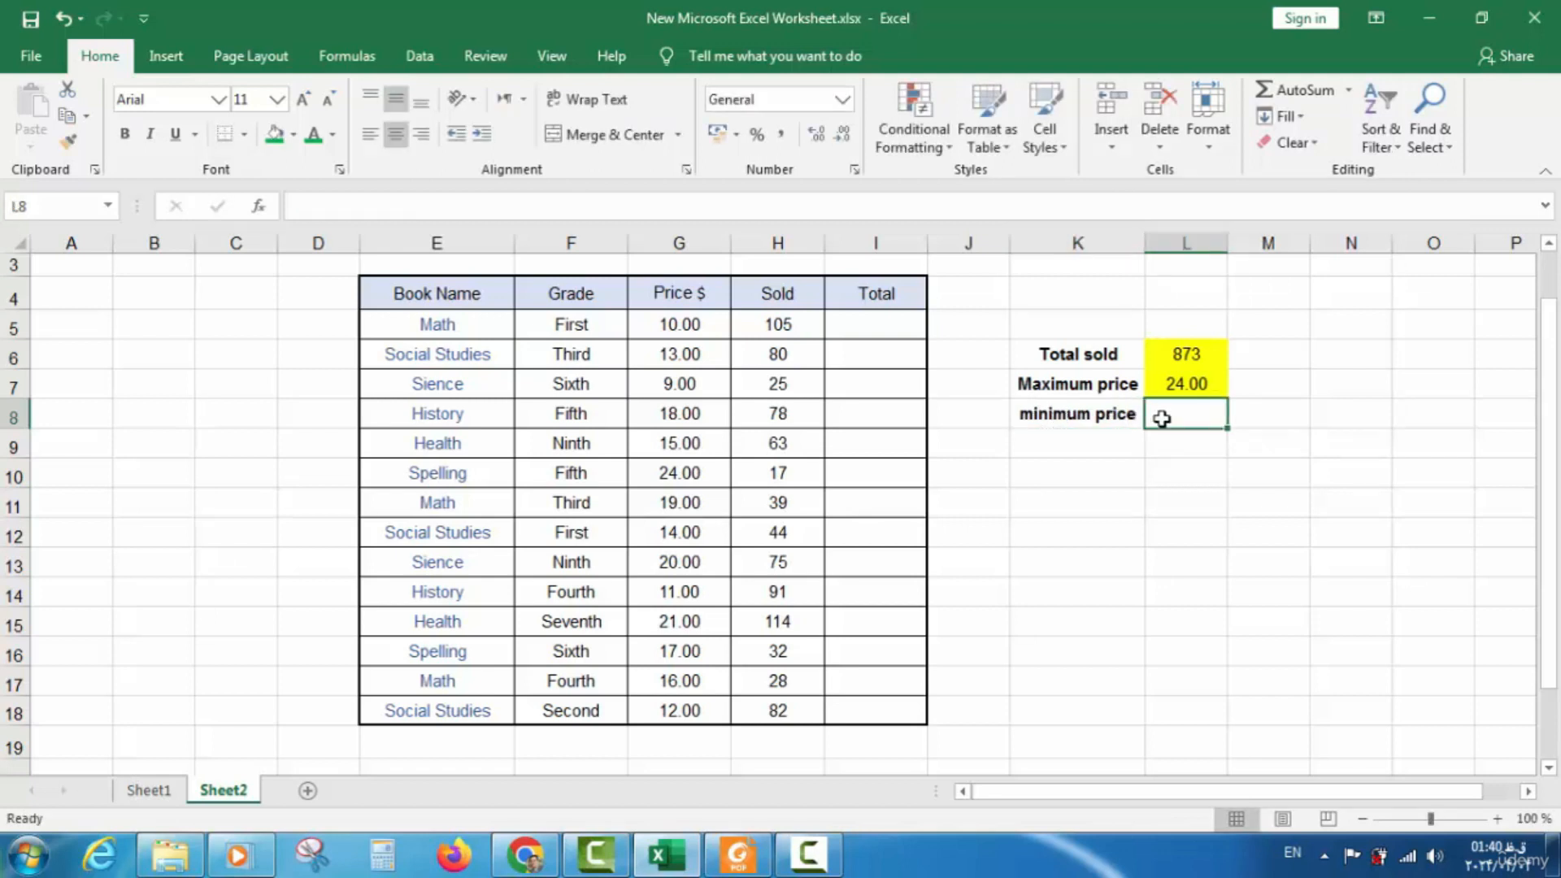
pyautogui.write('=')
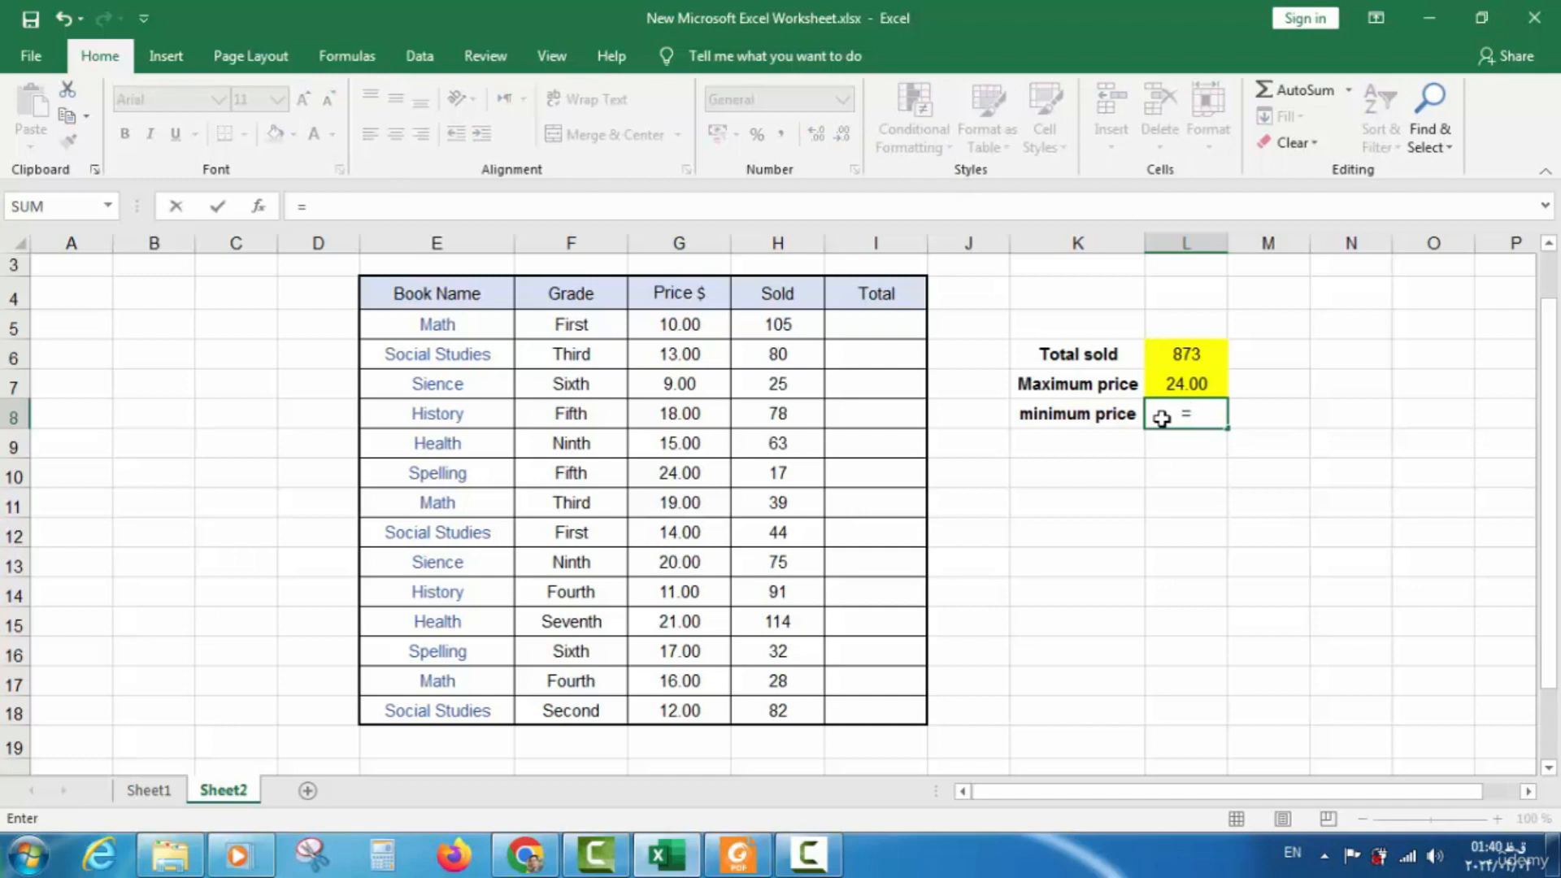
pyautogui.write('min')
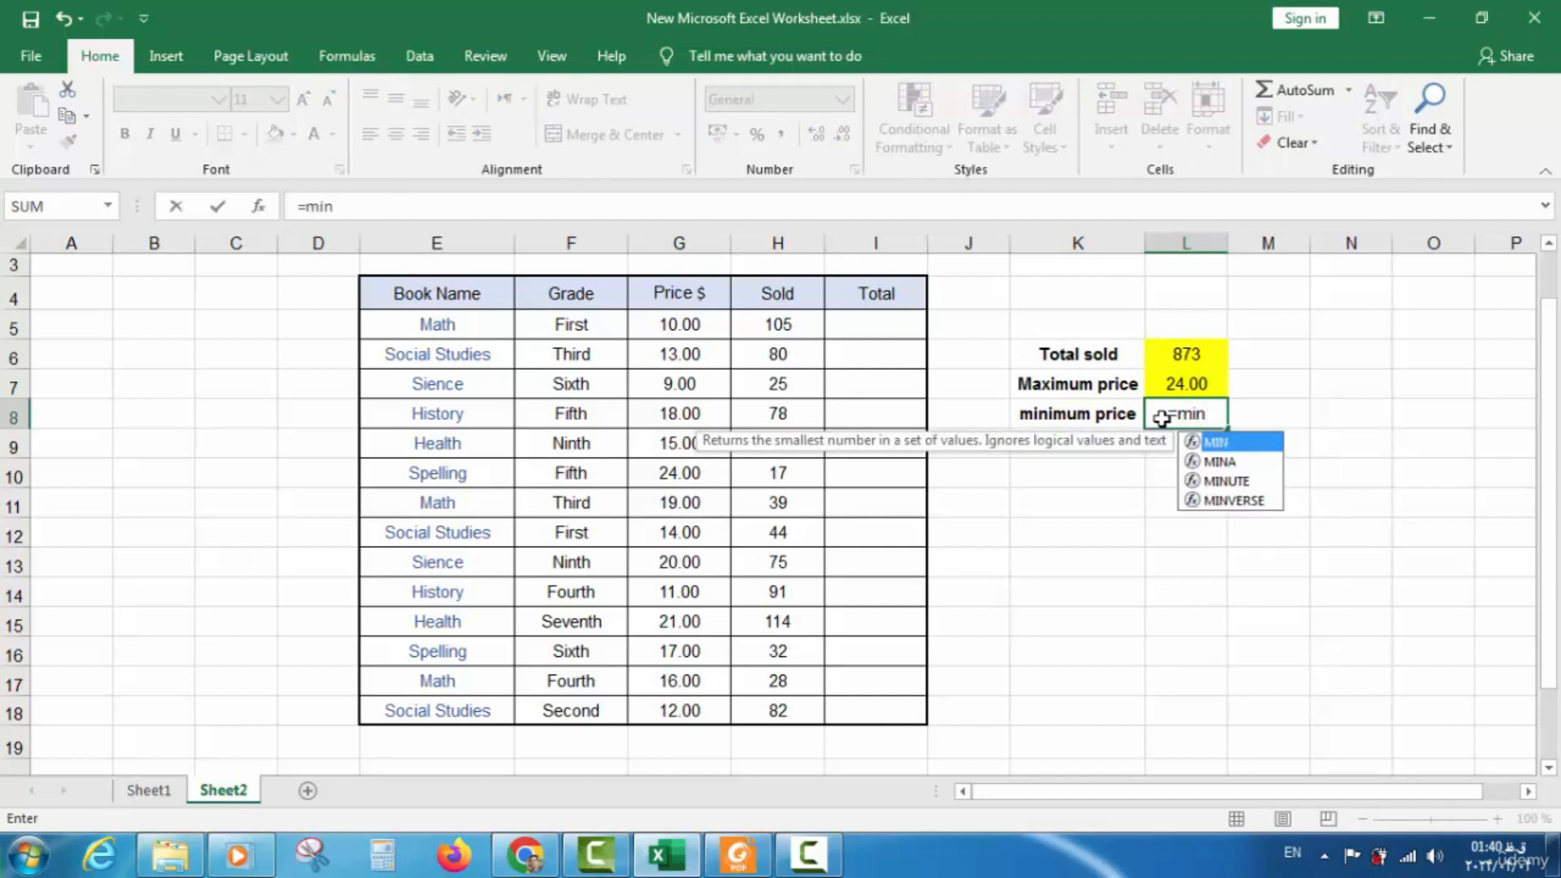
pyautogui.write('(')
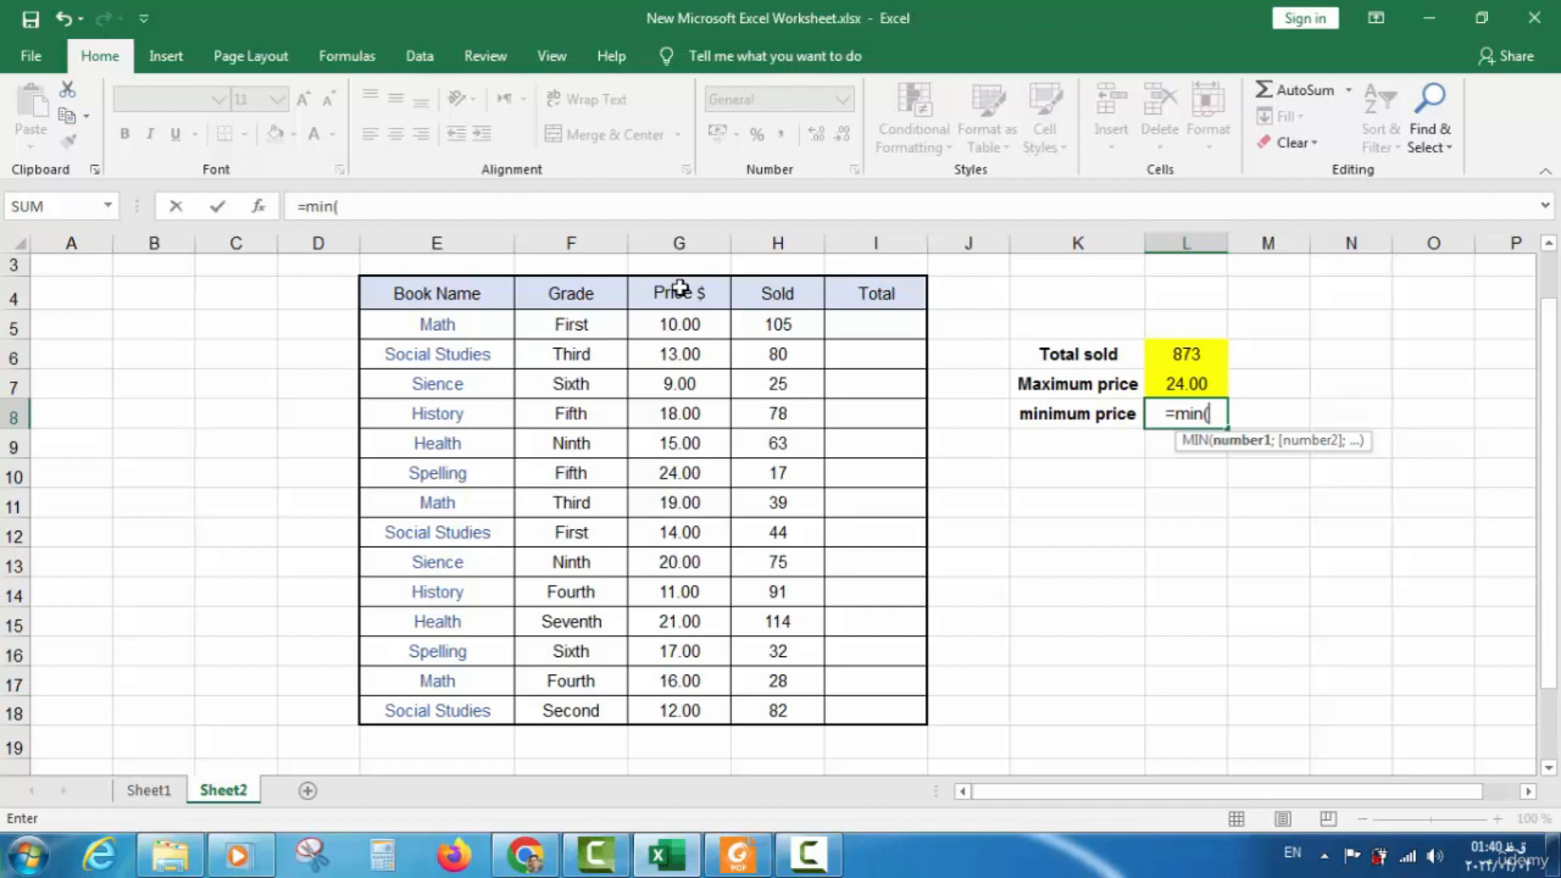
pyautogui.moveTo(678, 317); pyautogui.dragTo(670, 709)
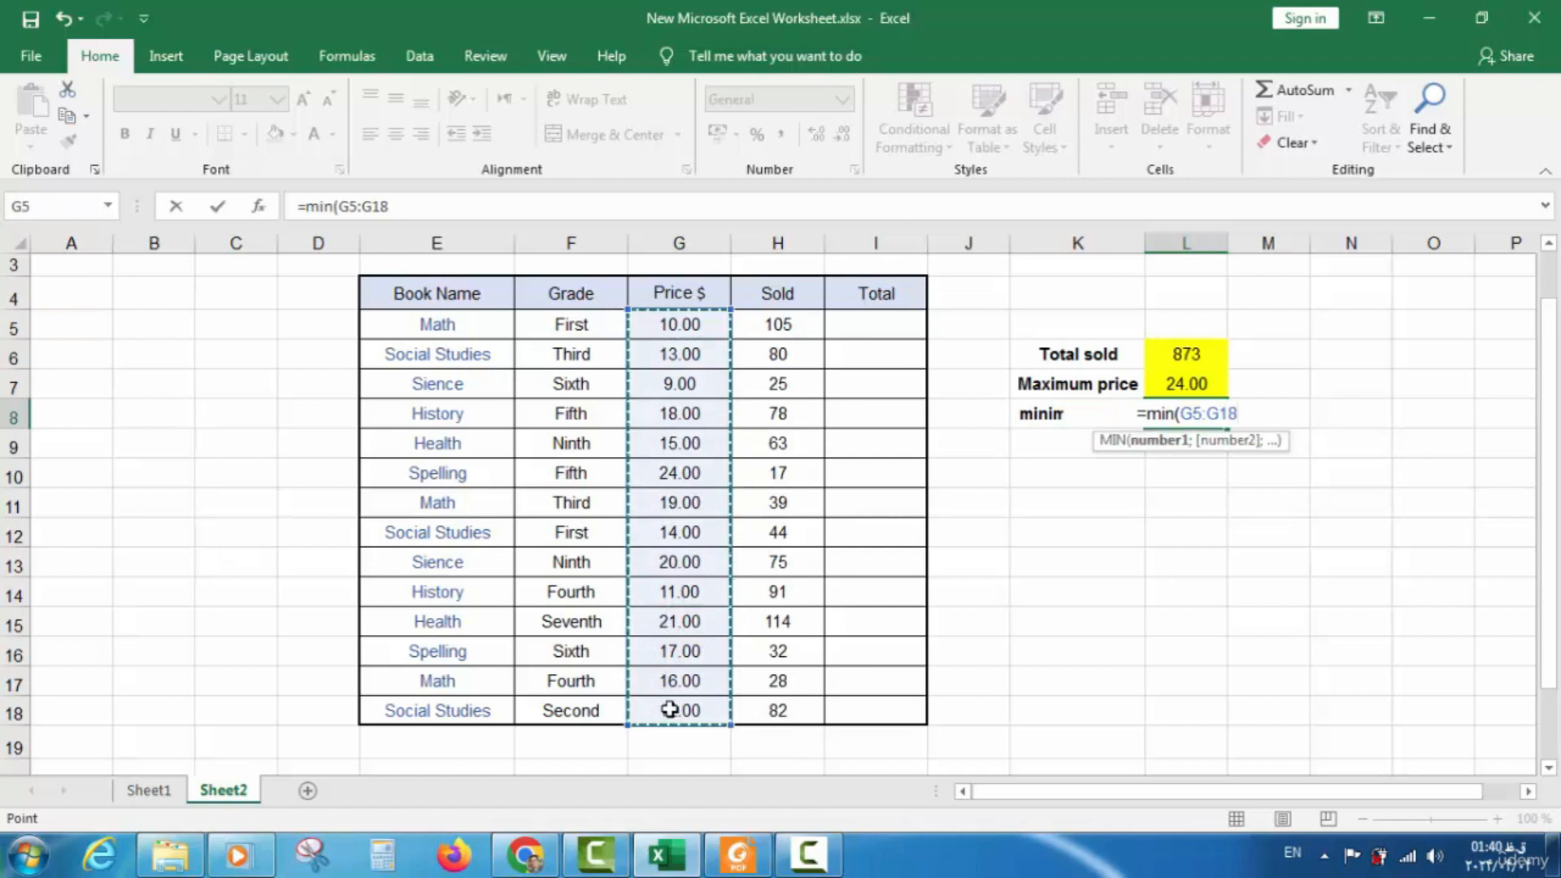
pyautogui.write(')')
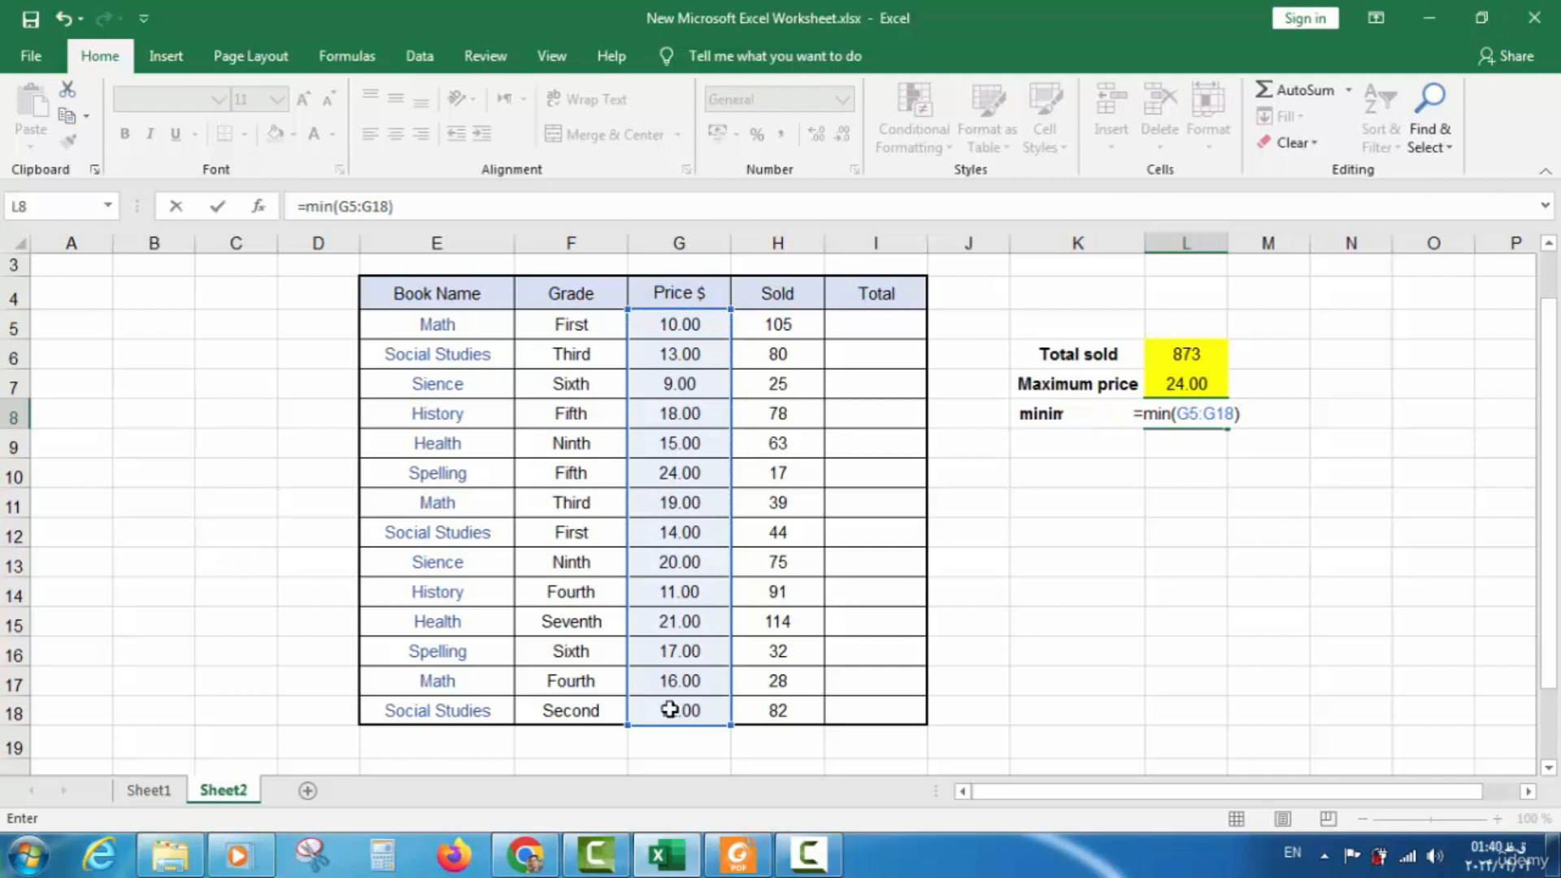
pyautogui.press('Return')
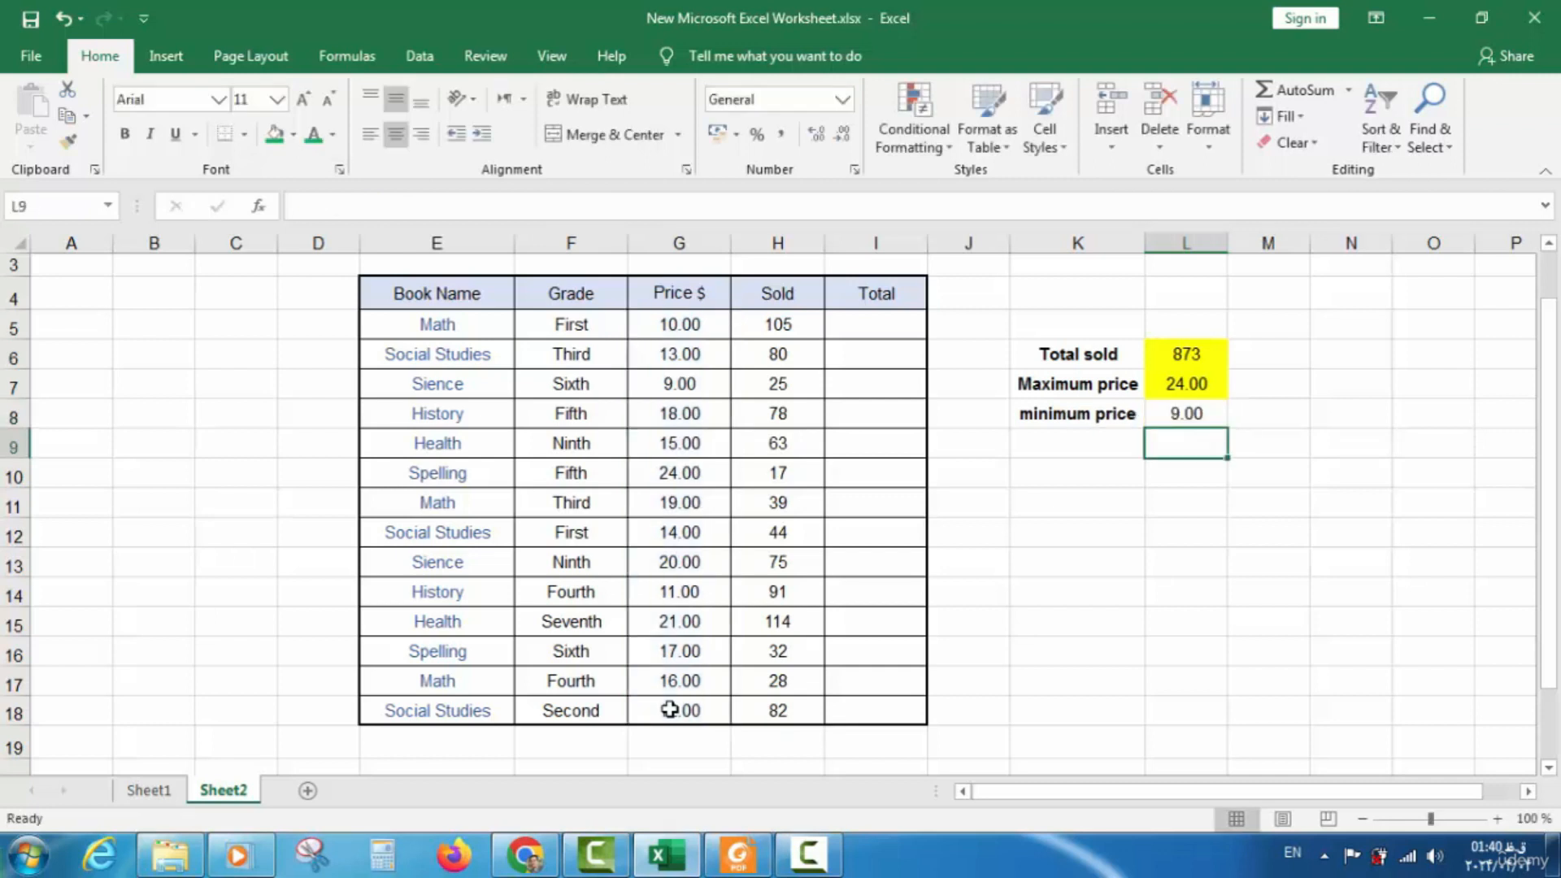
pyautogui.click(1209, 414)
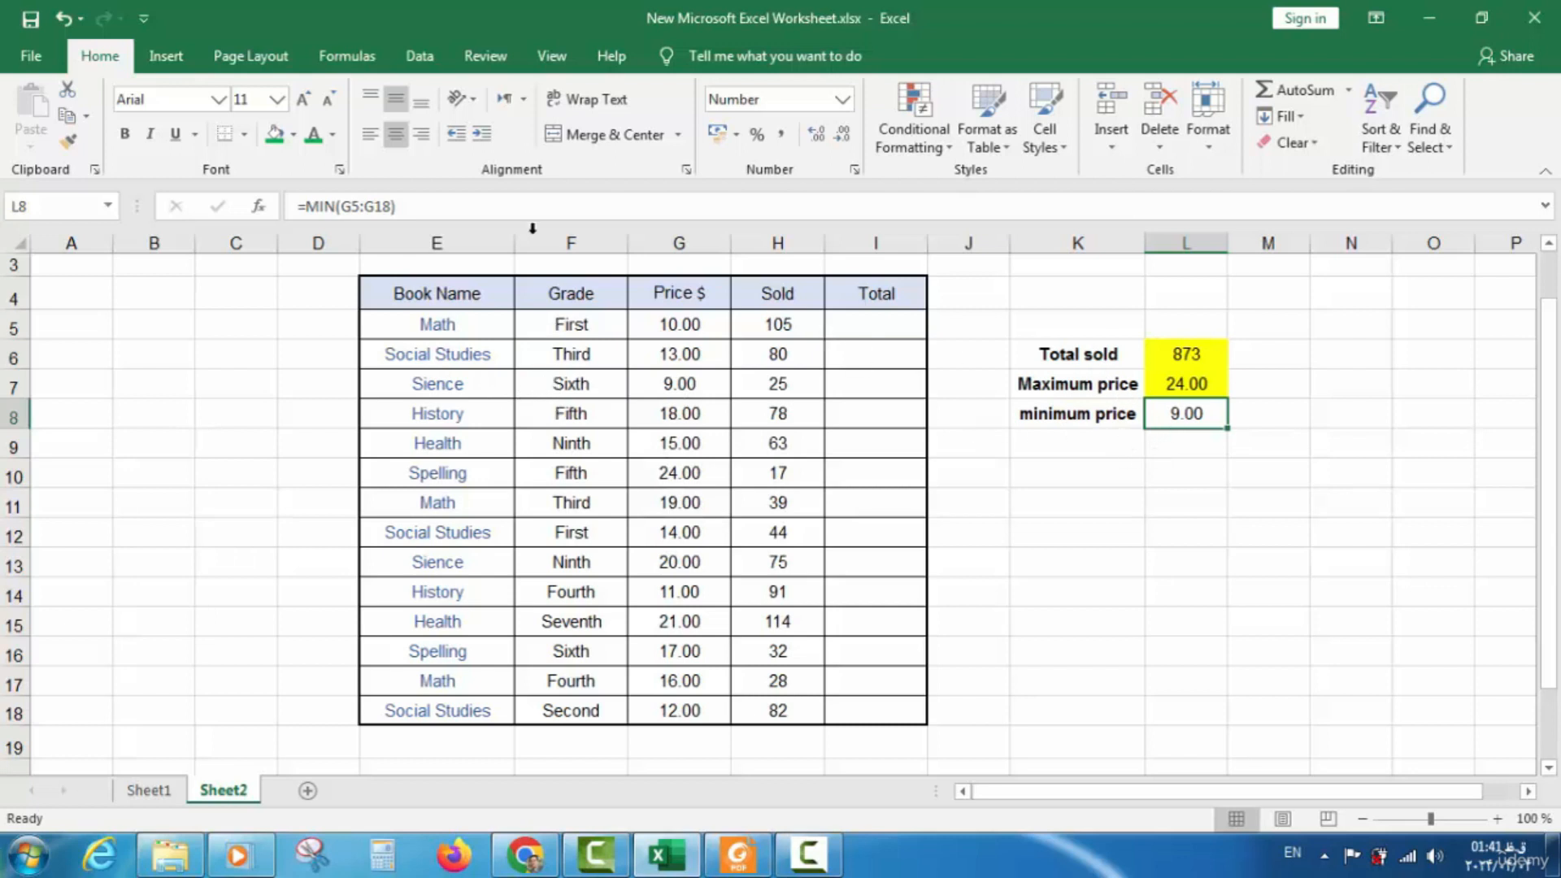
# Fill L8's 9.00 result yellow and apply All Borders to the K6:L8 summary block
pyautogui.click(294, 134)
pyautogui.click(330, 312)
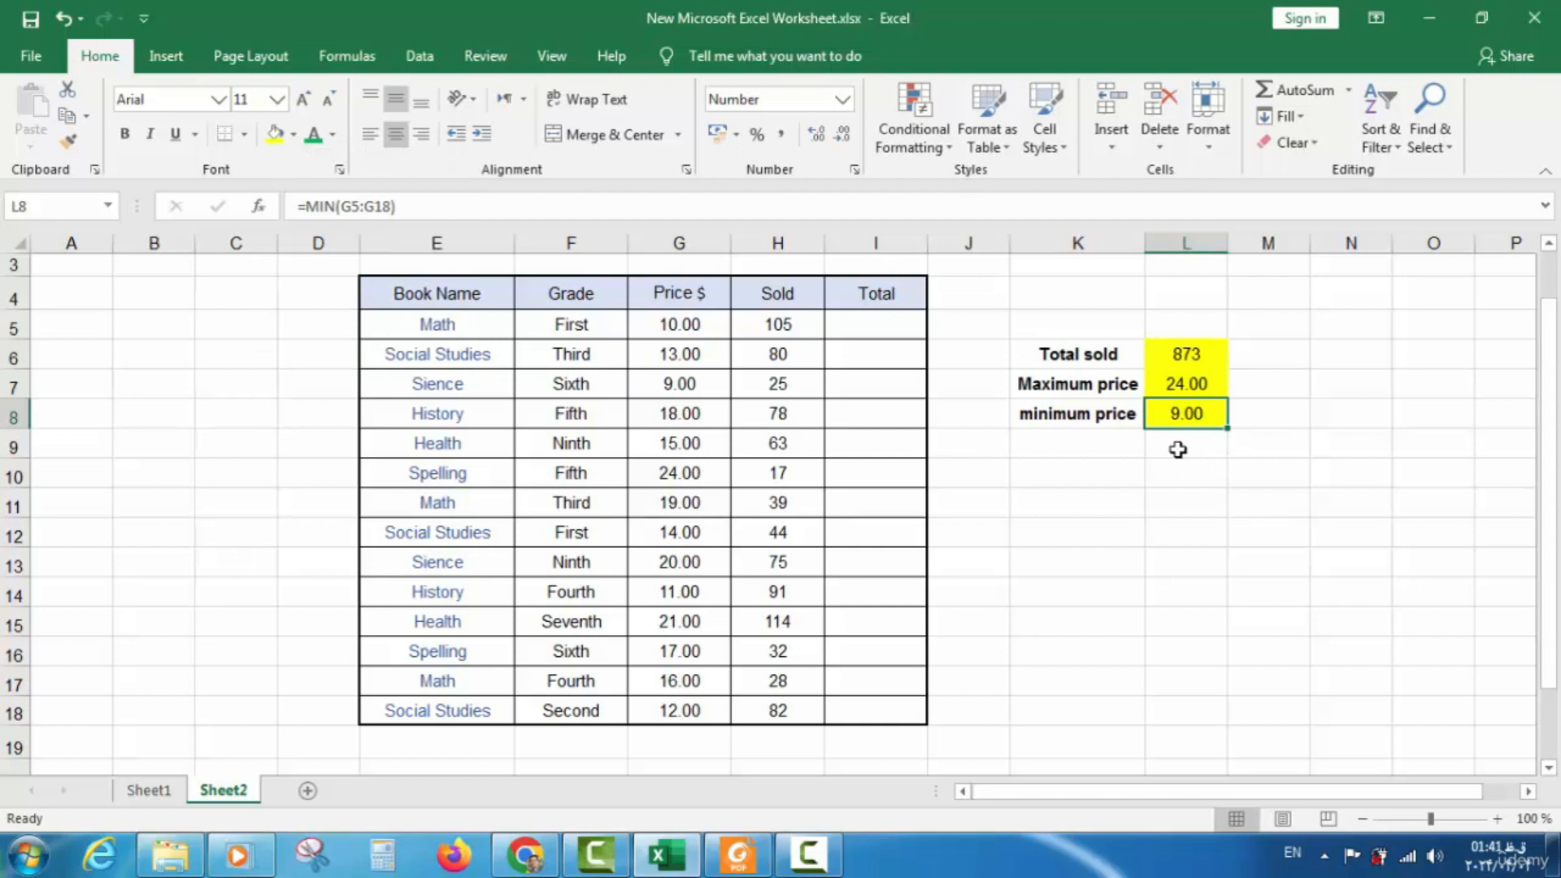
pyautogui.click(1210, 358)
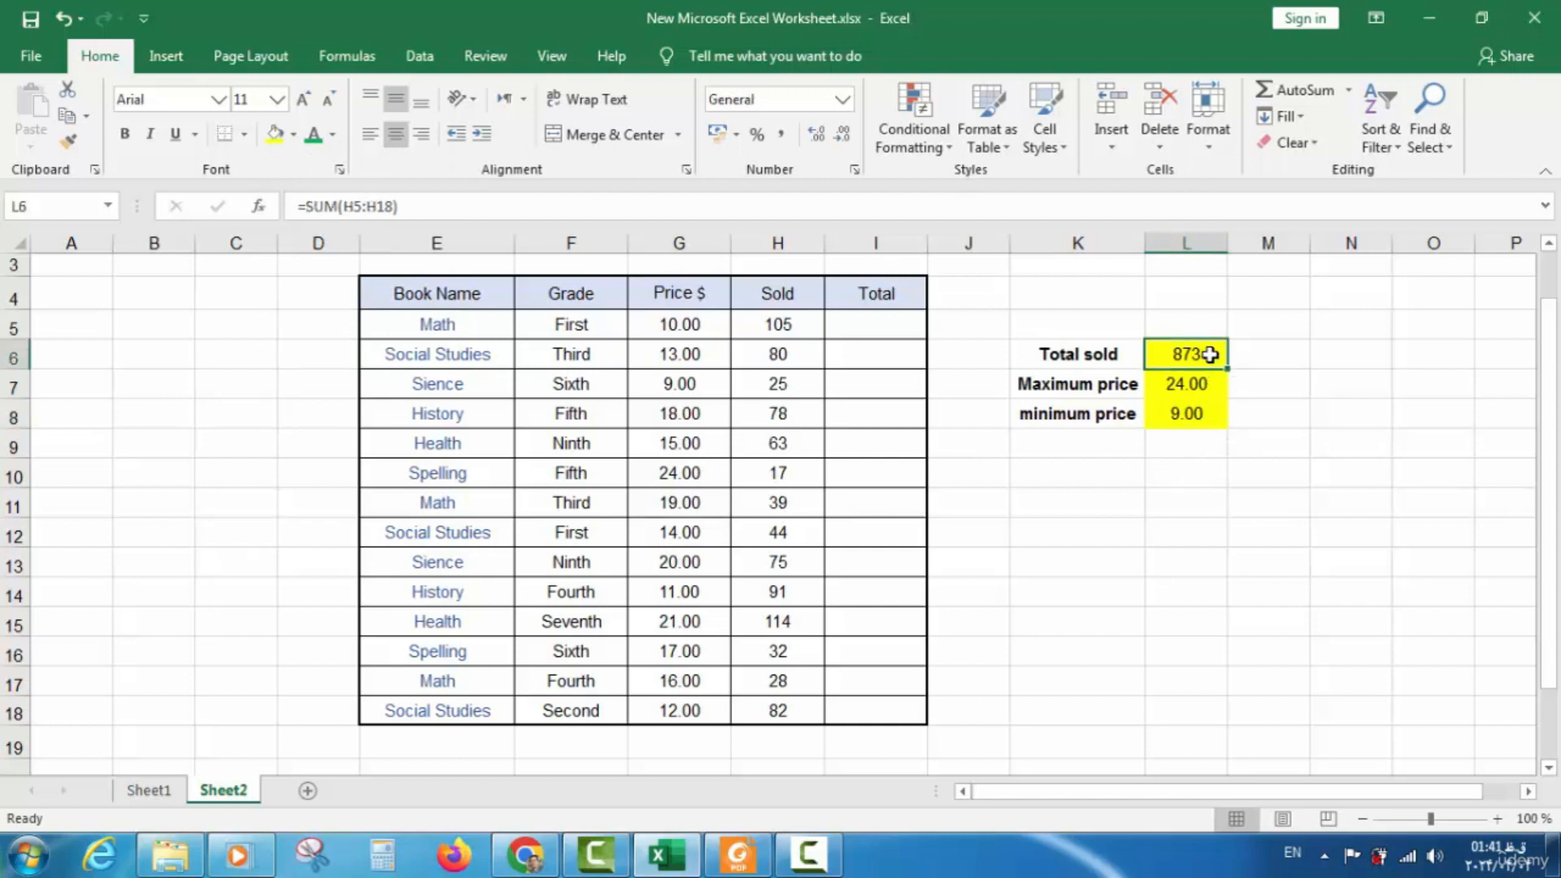
pyautogui.keyDown('shift'); pyautogui.click(1055, 407); pyautogui.keyUp('shift')
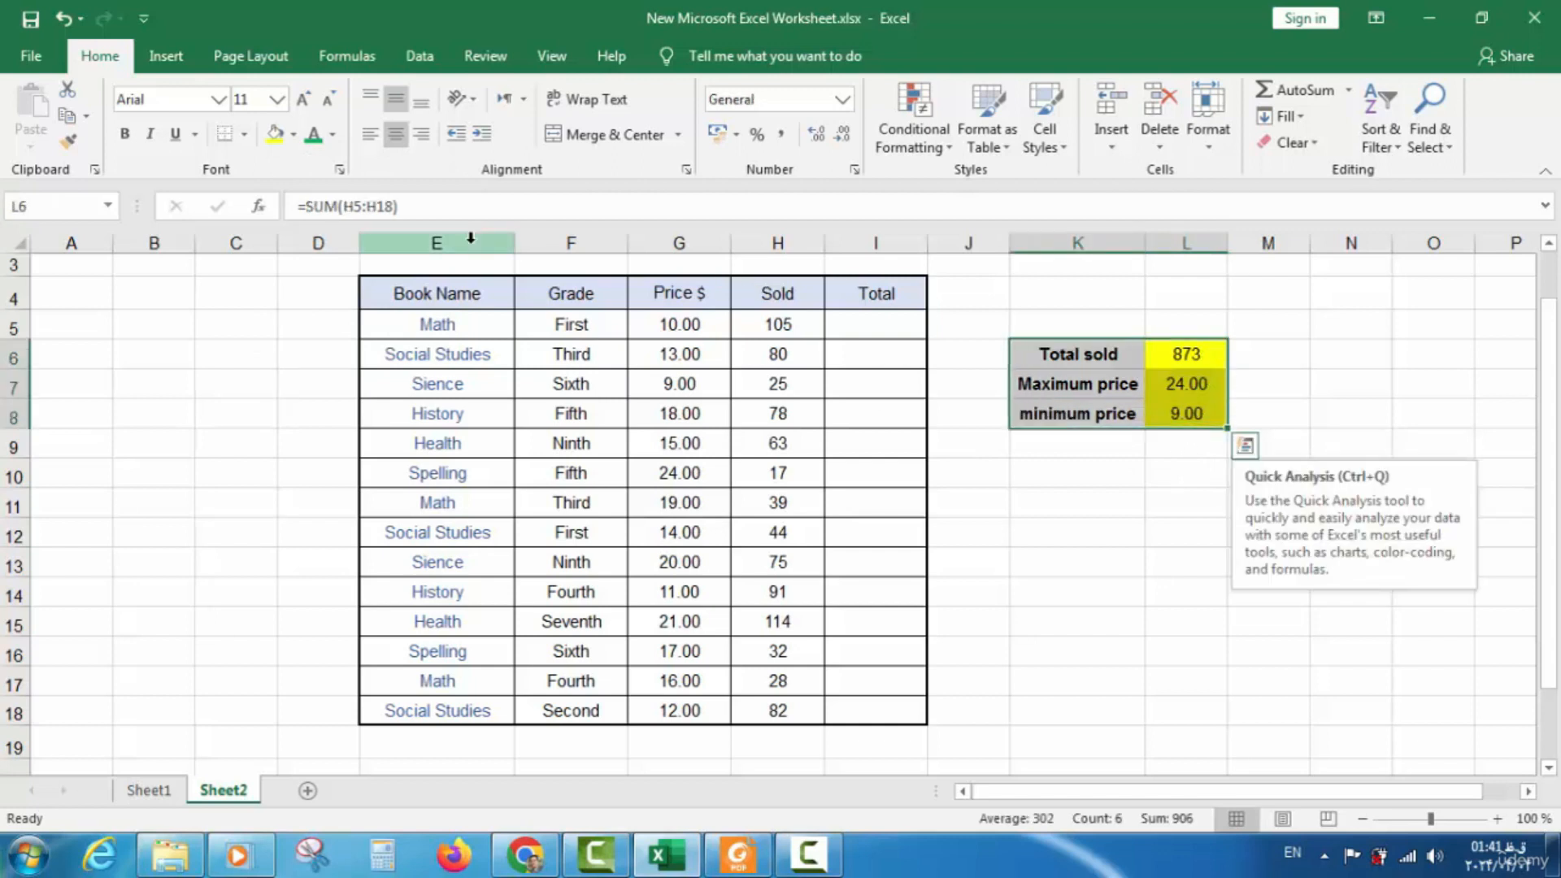
pyautogui.click(244, 135)
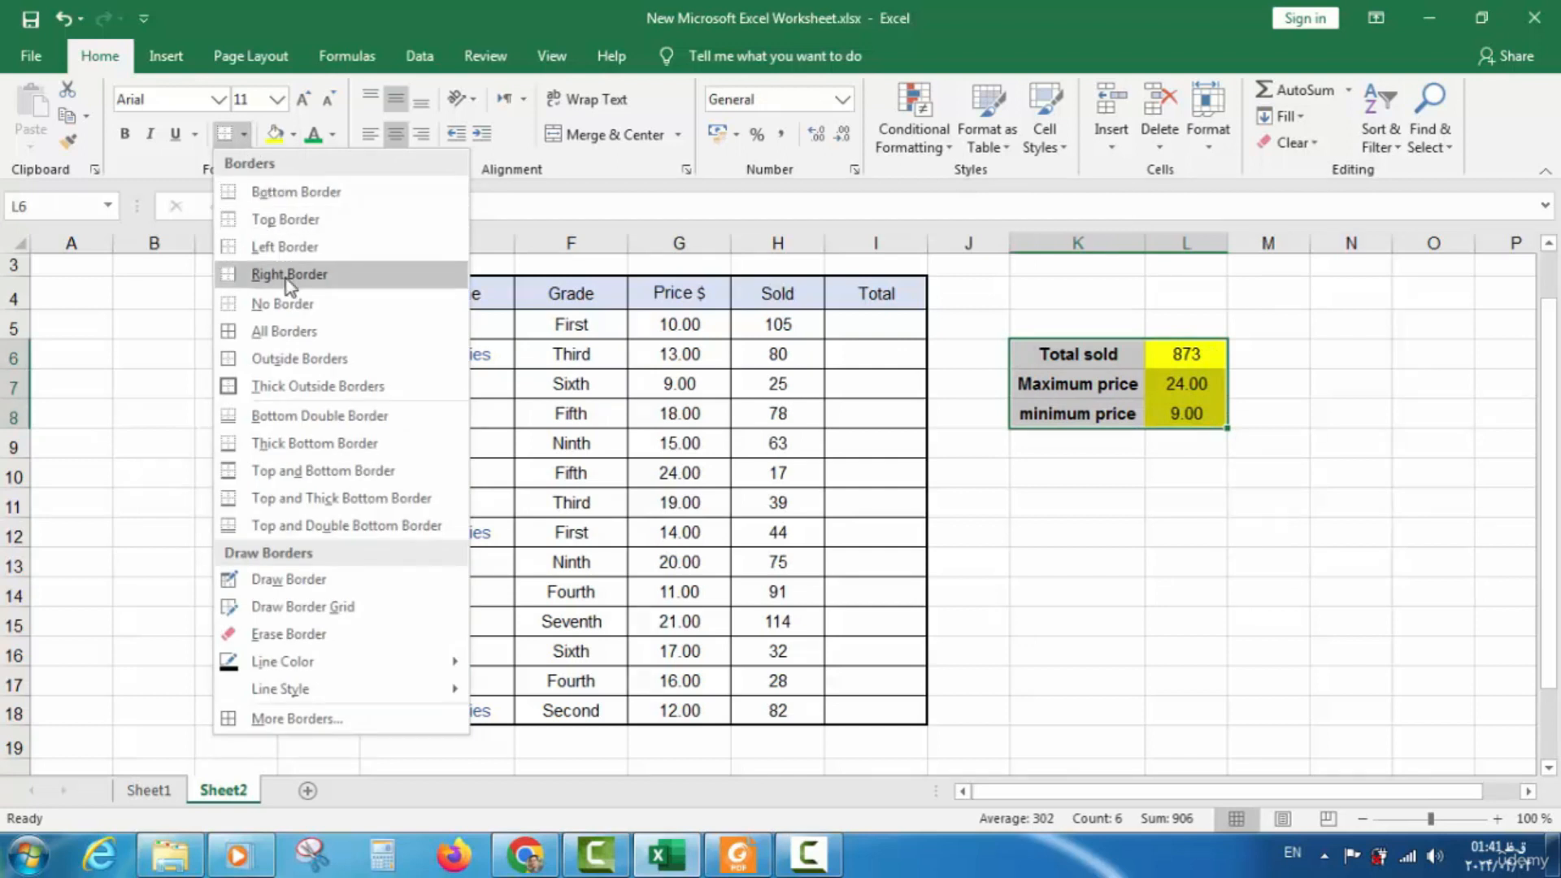
pyautogui.click(286, 332)
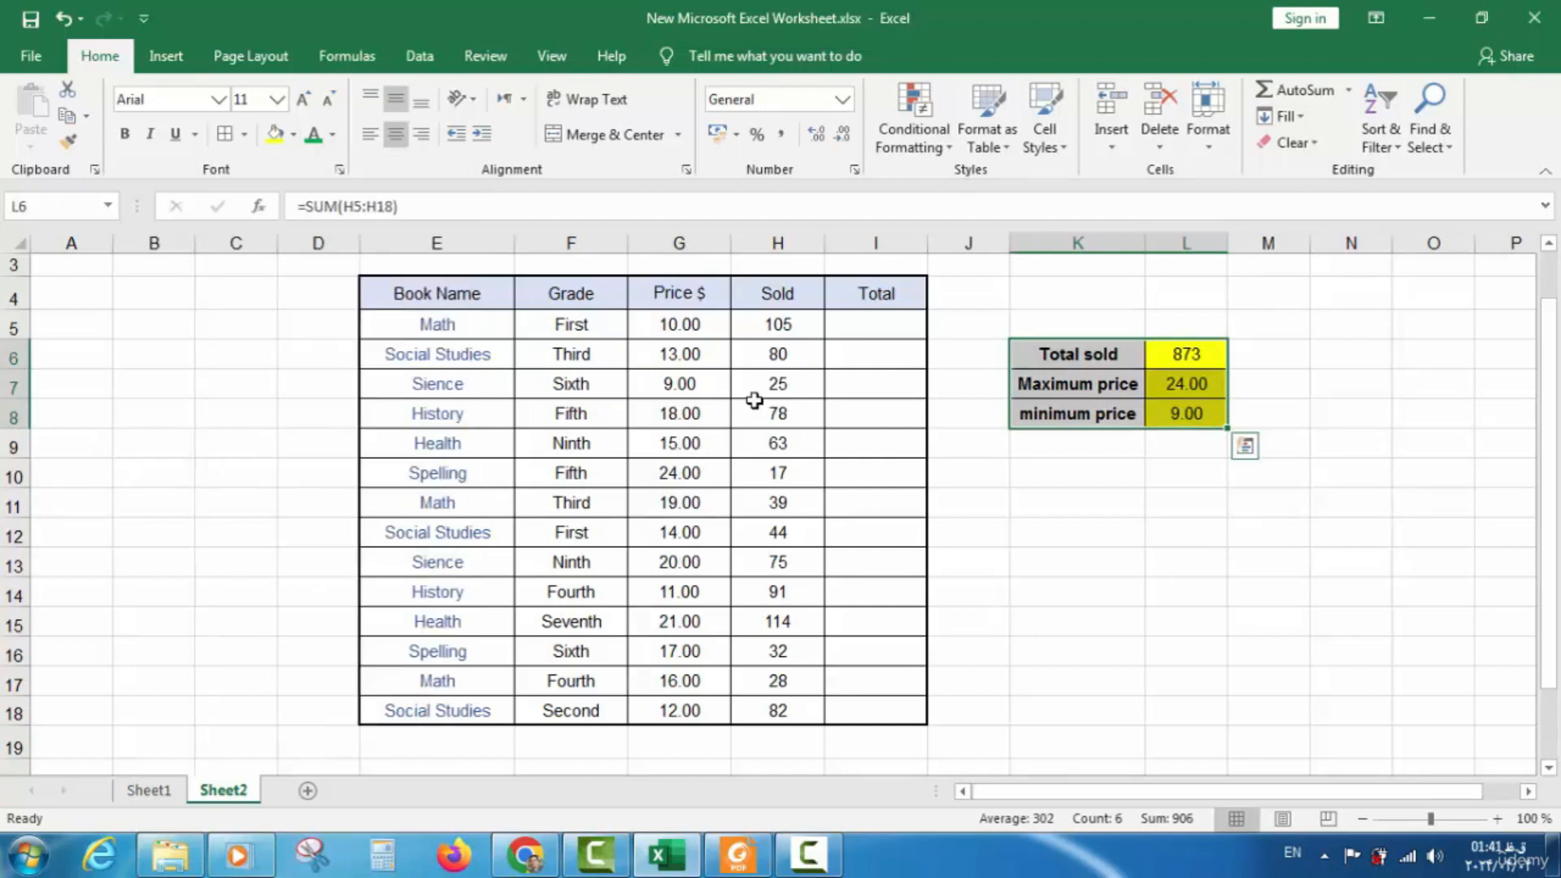
pyautogui.click(1131, 527)
pyautogui.click(1120, 460)
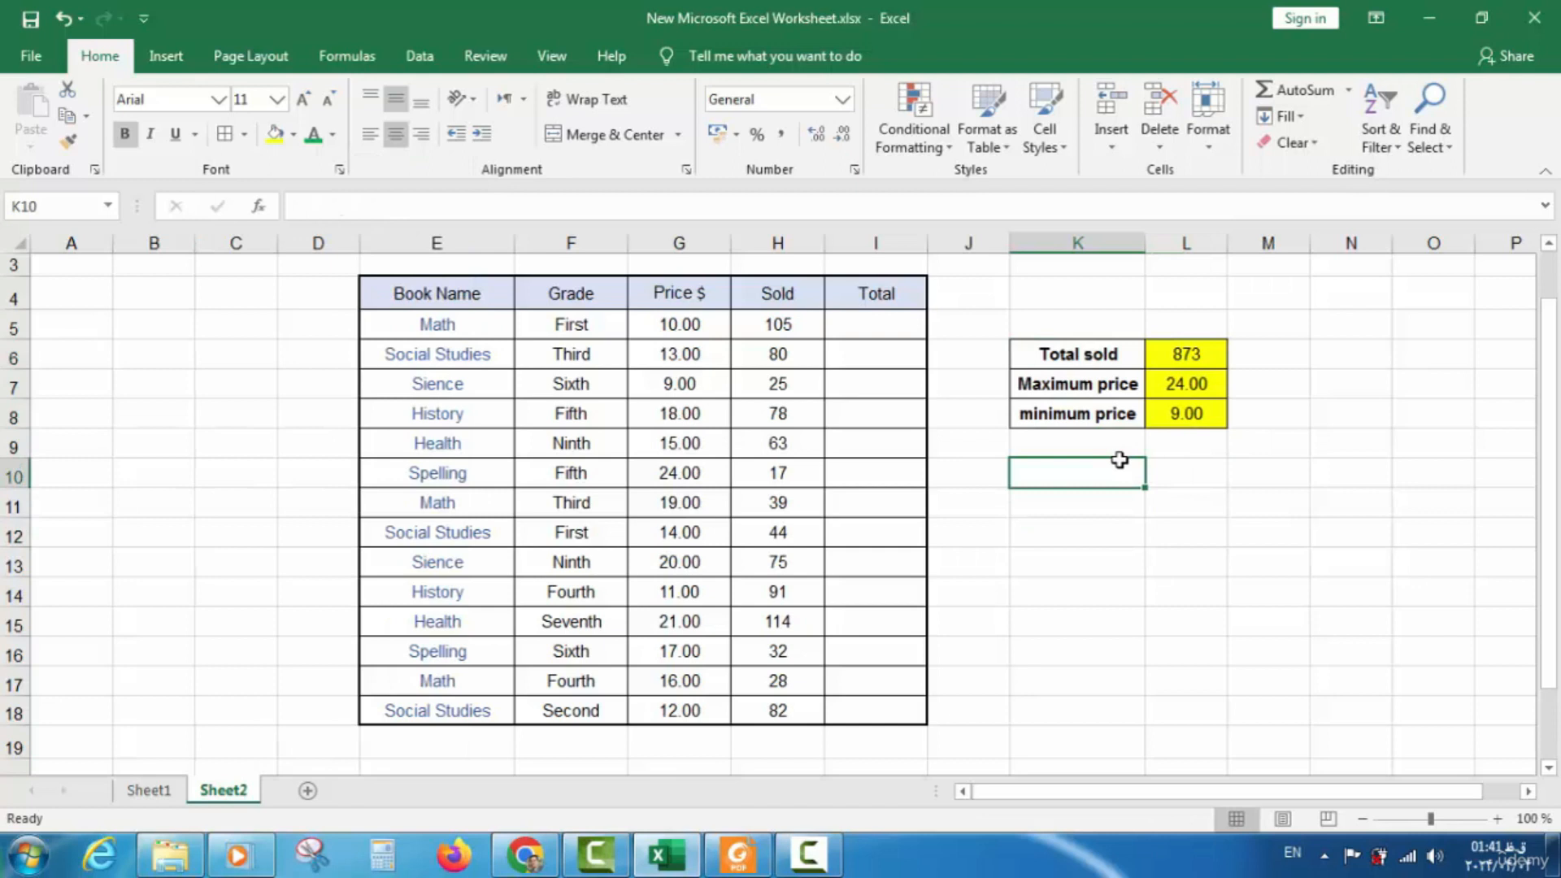
pyautogui.click(1099, 451)
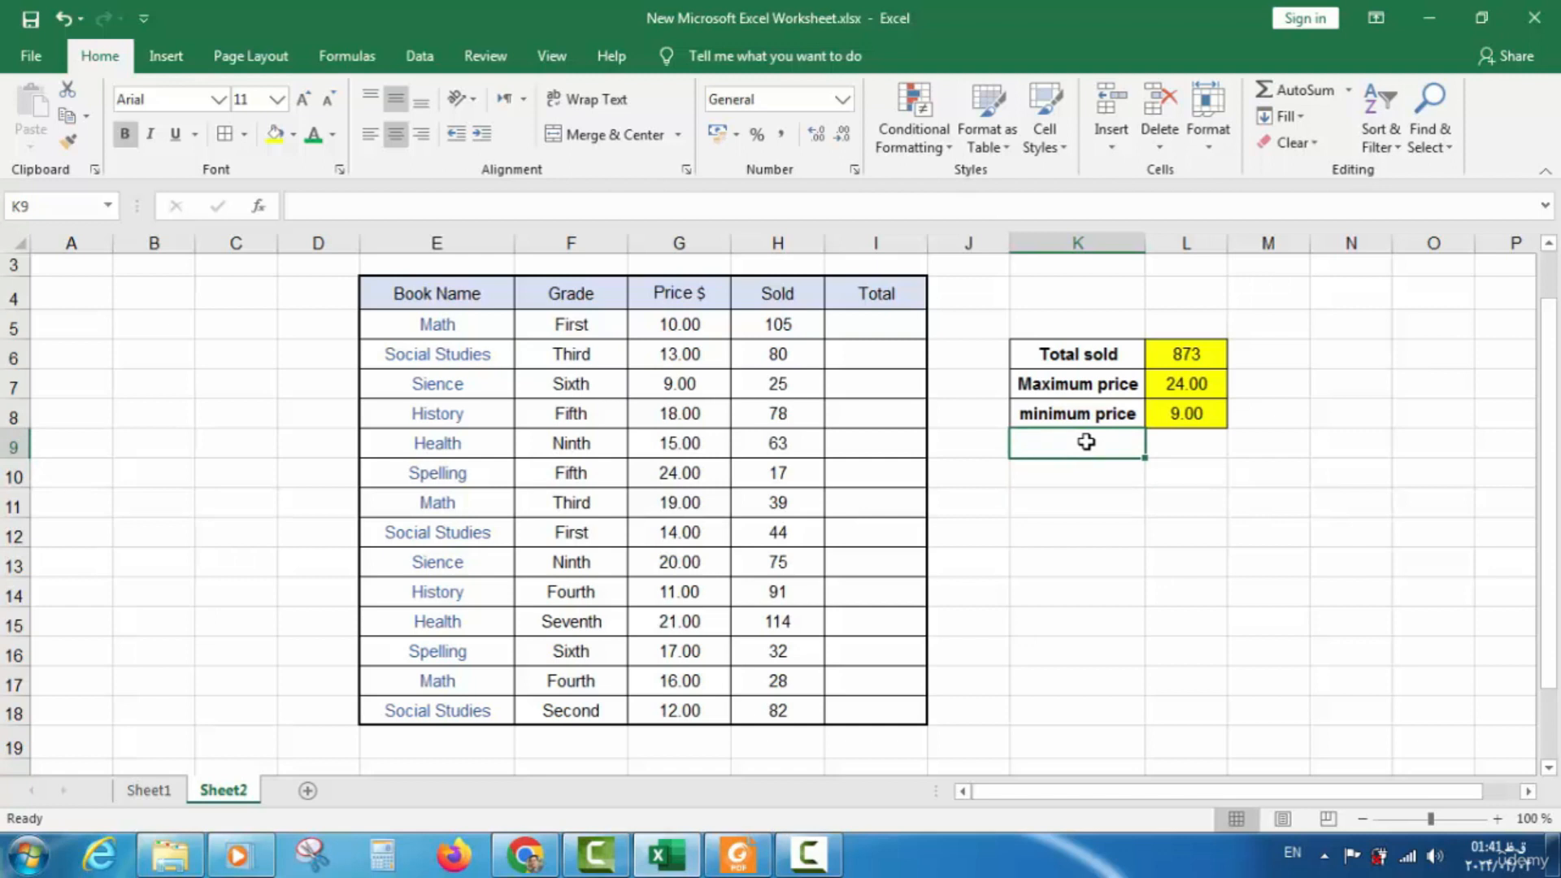
# Enter =MIN(G5:G18) in L8 beside 'minimum price' and check that it shows 9.00
pyautogui.click(1177, 448)
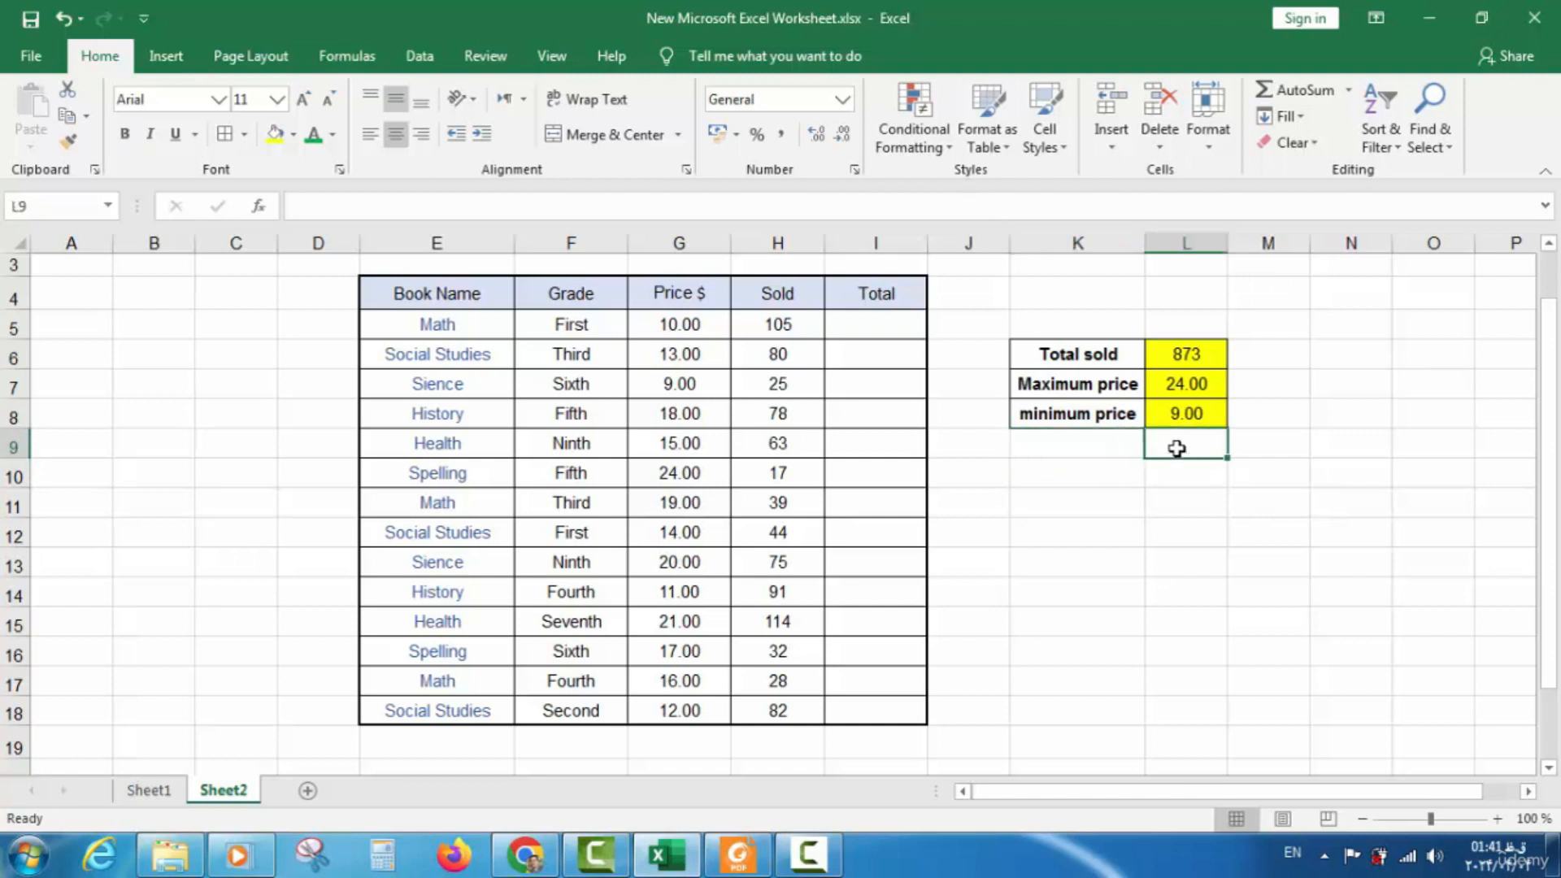
pyautogui.write('=')
pyautogui.write('min')
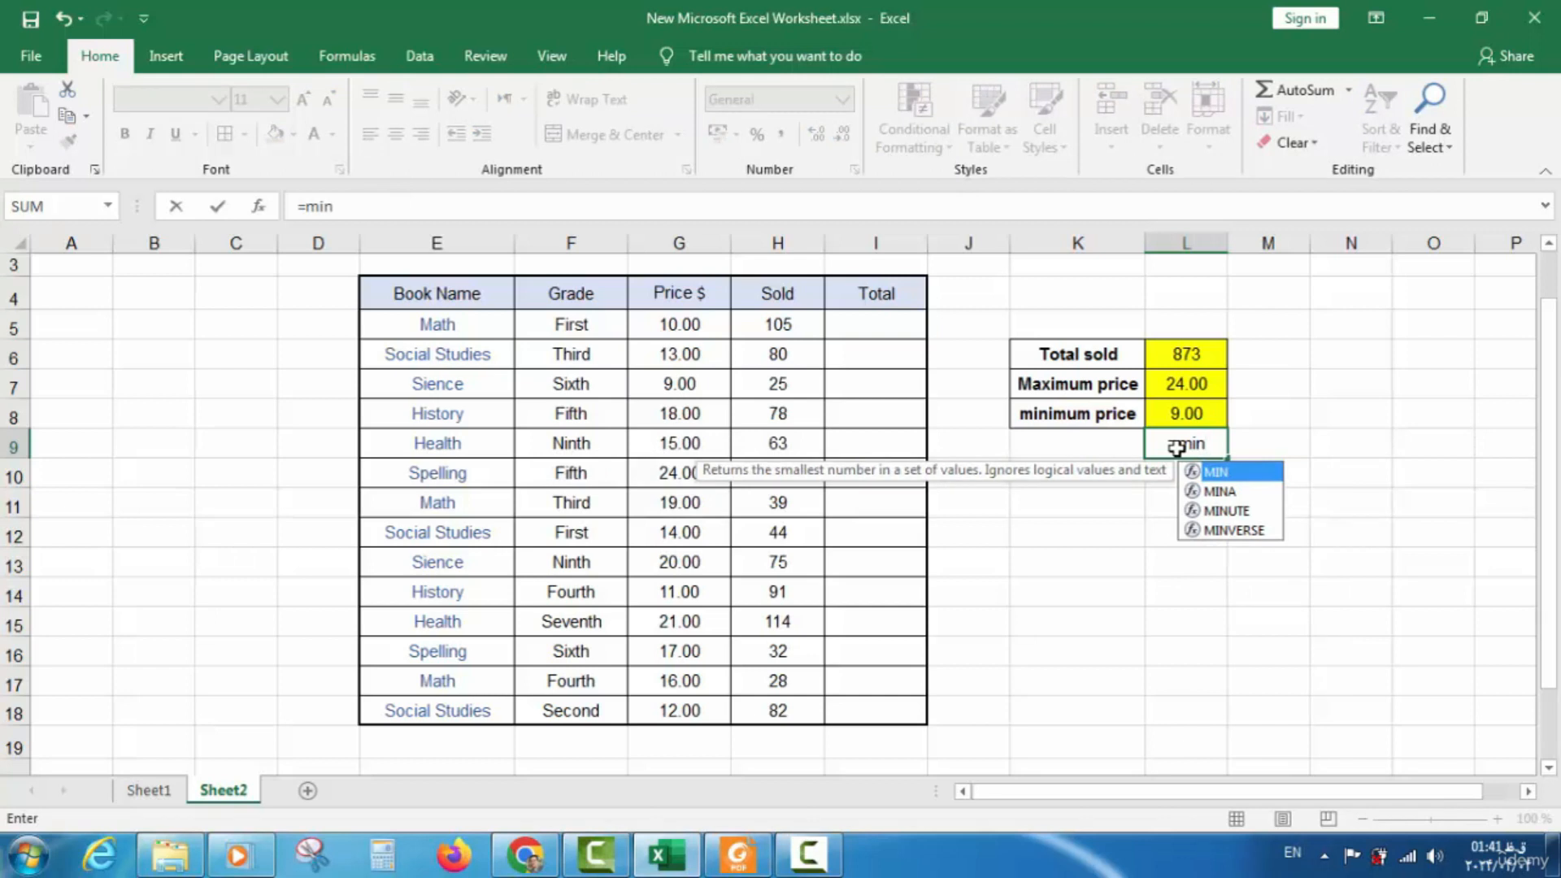
pyautogui.write('(')
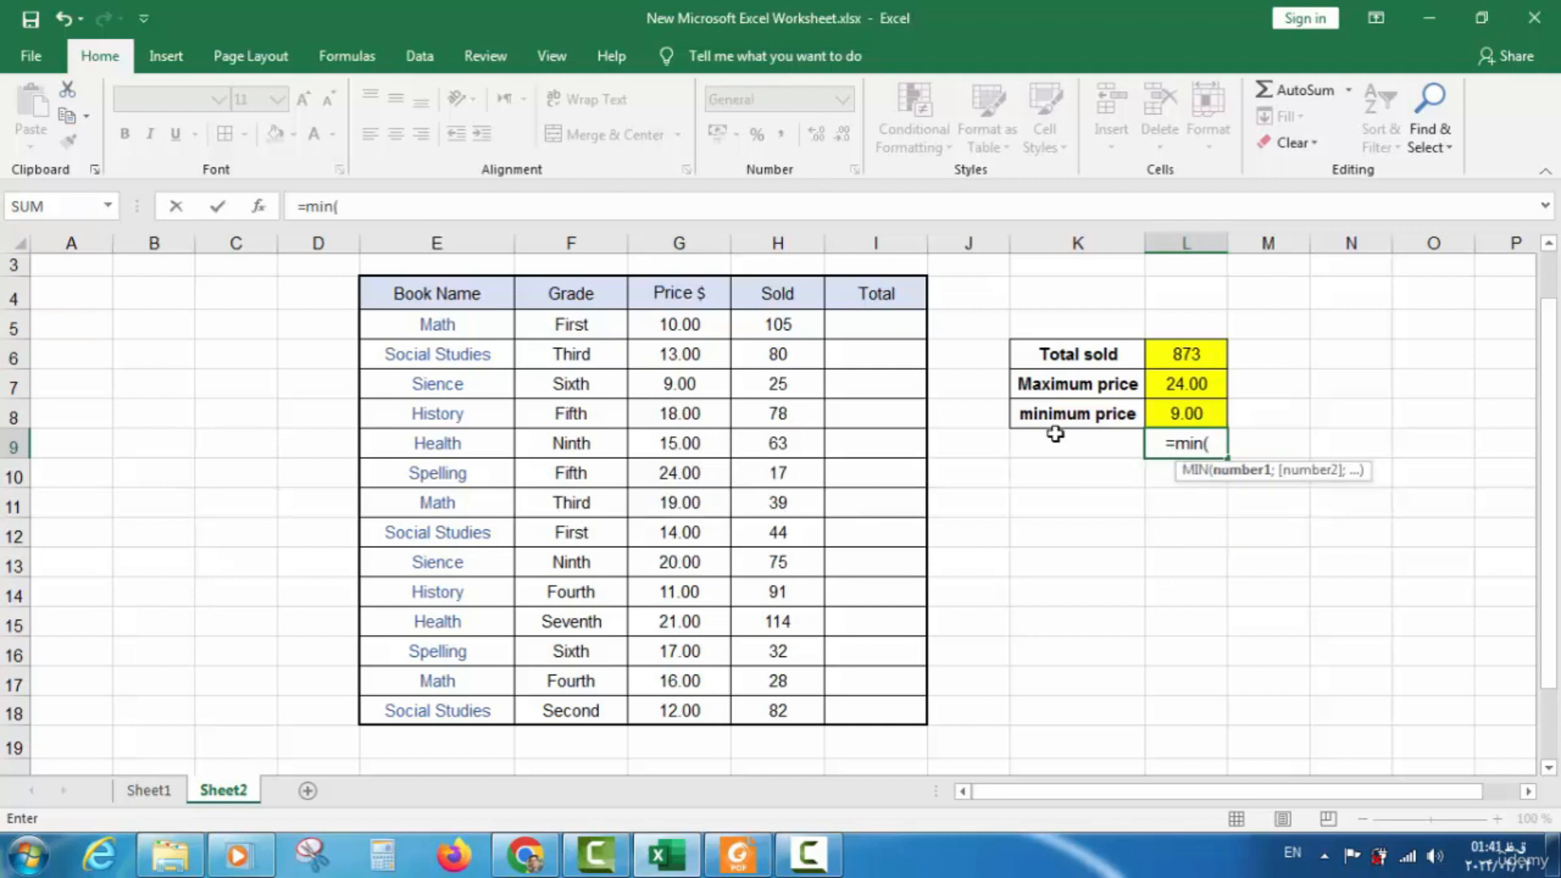
pyautogui.moveTo(685, 331); pyautogui.dragTo(689, 697)
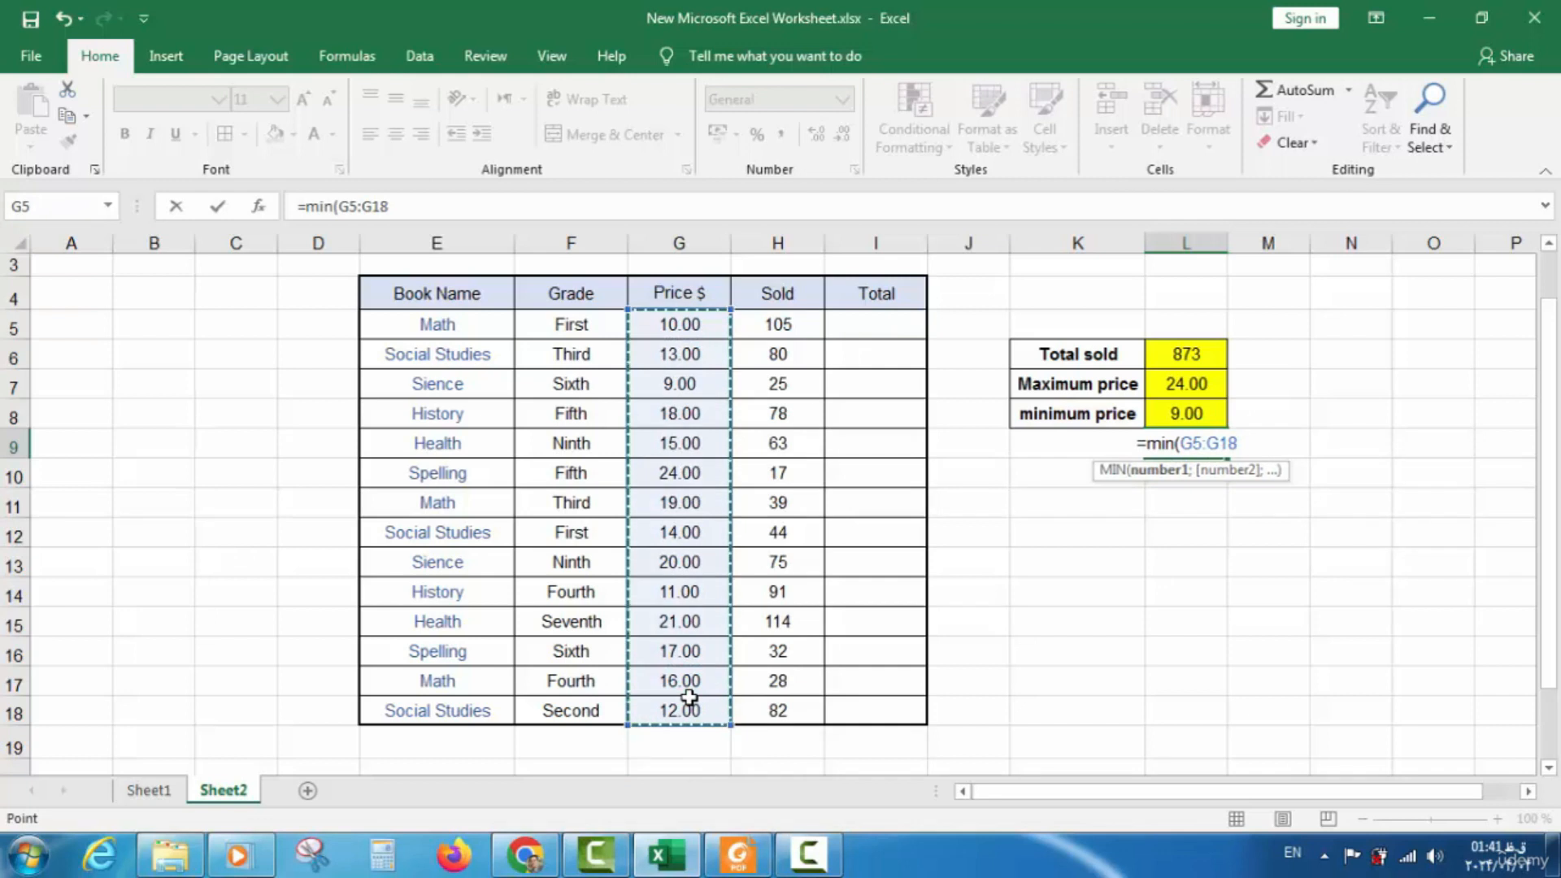
pyautogui.write(')')
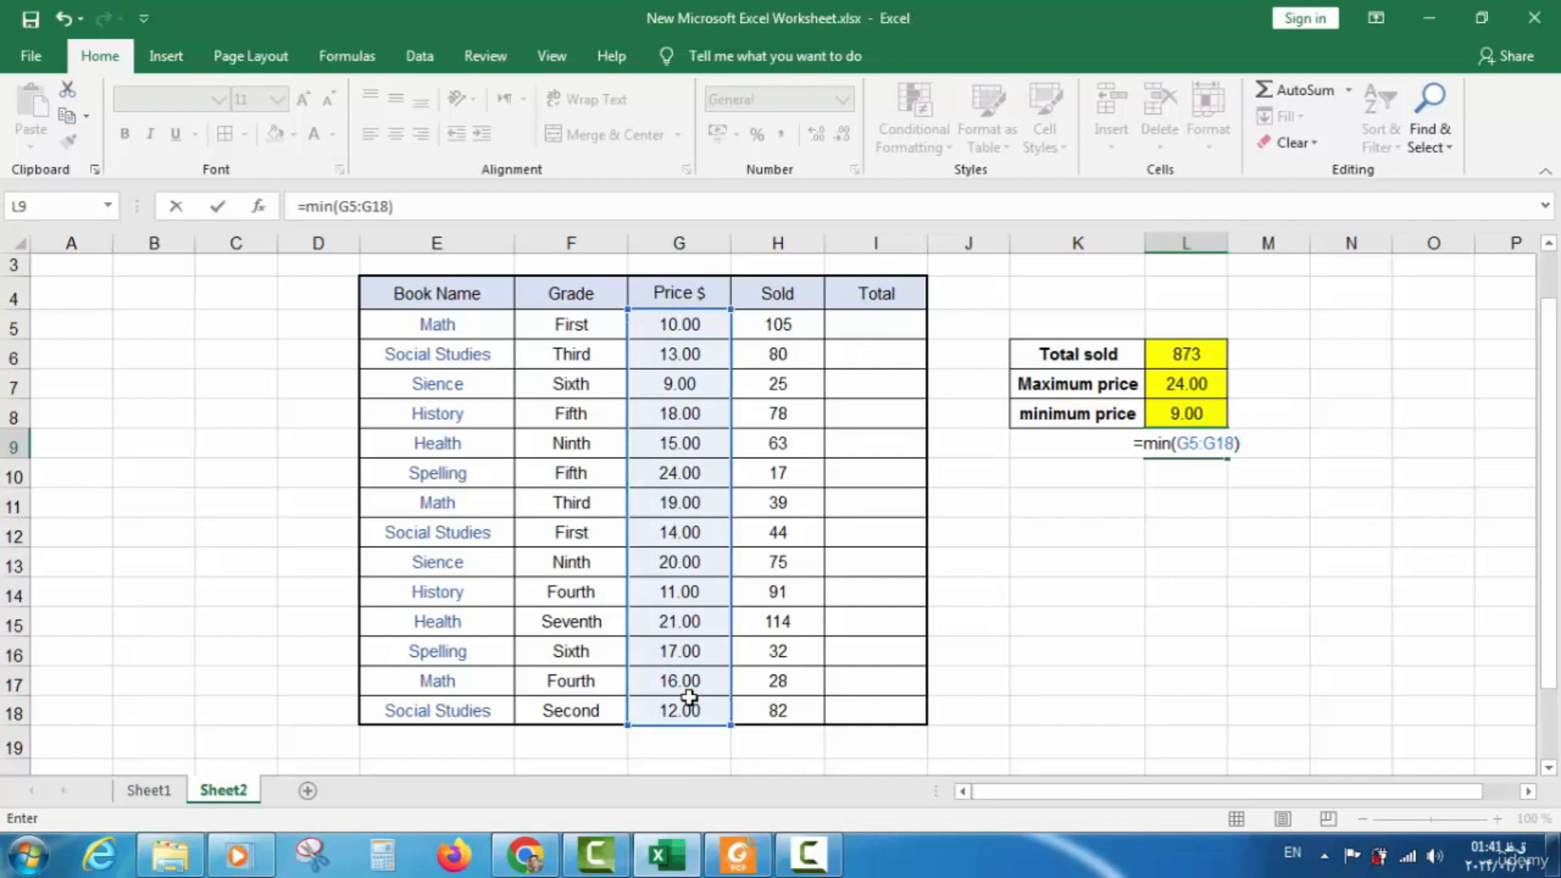
pyautogui.press('Return')
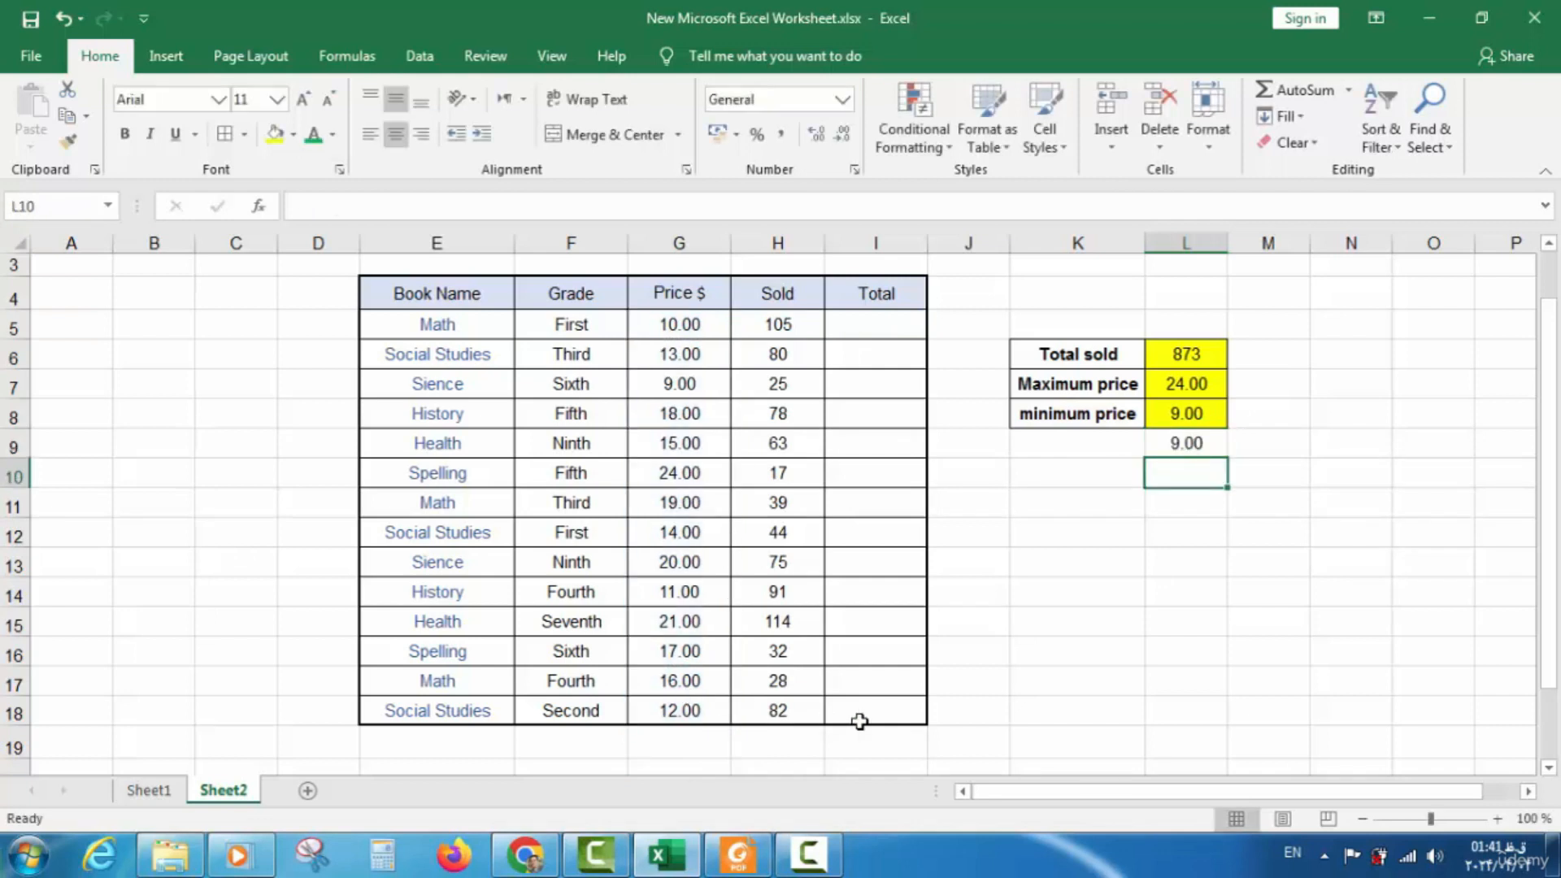
pyautogui.click(1187, 443)
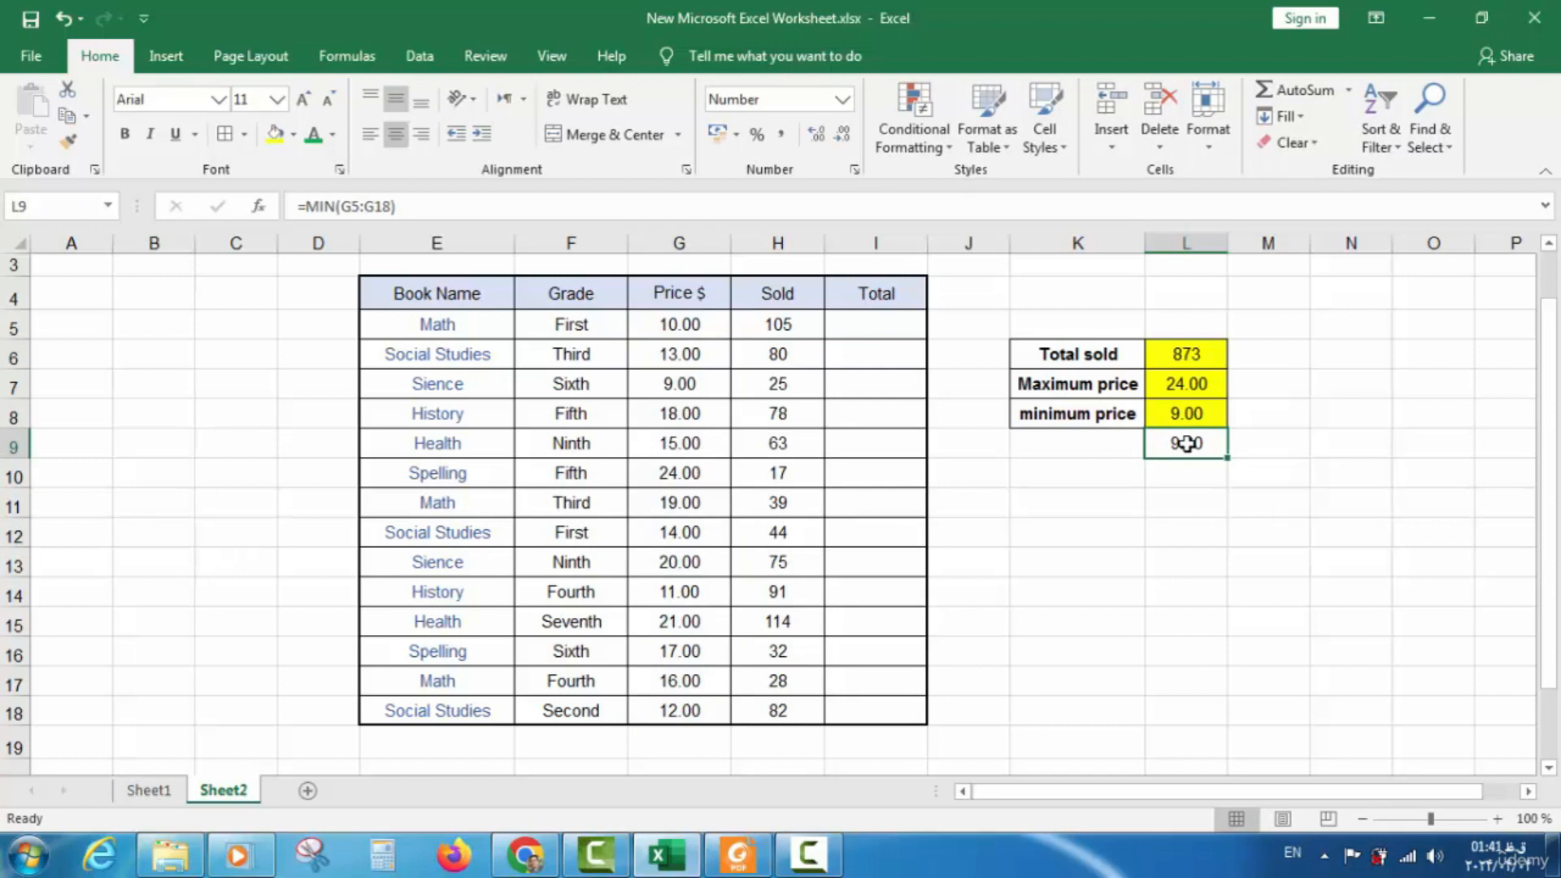
pyautogui.doubleClick(1187, 443)
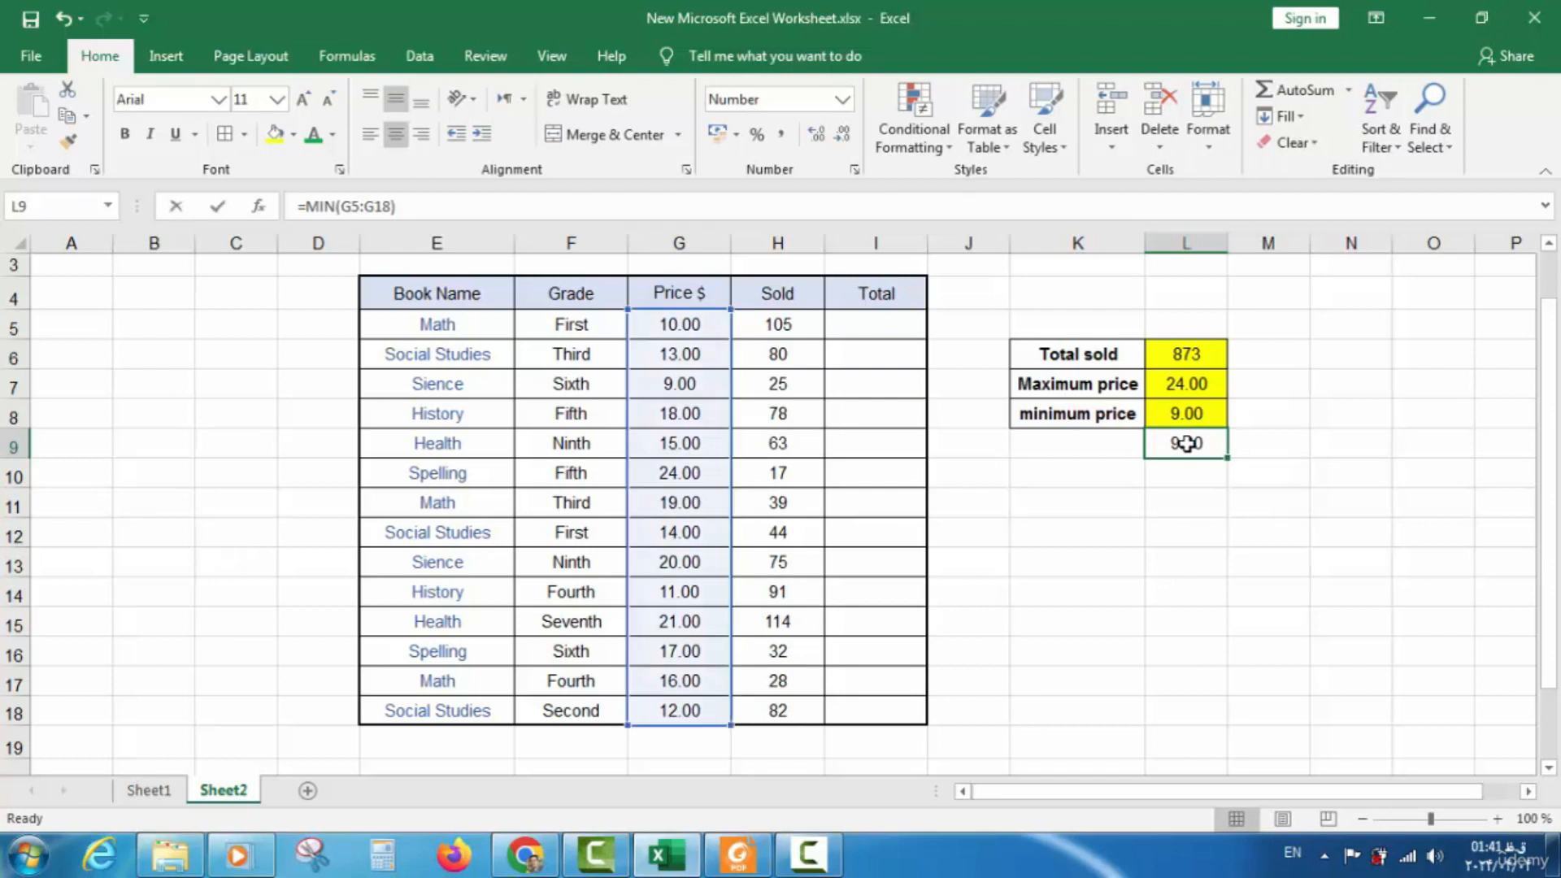
pyautogui.click(1205, 503)
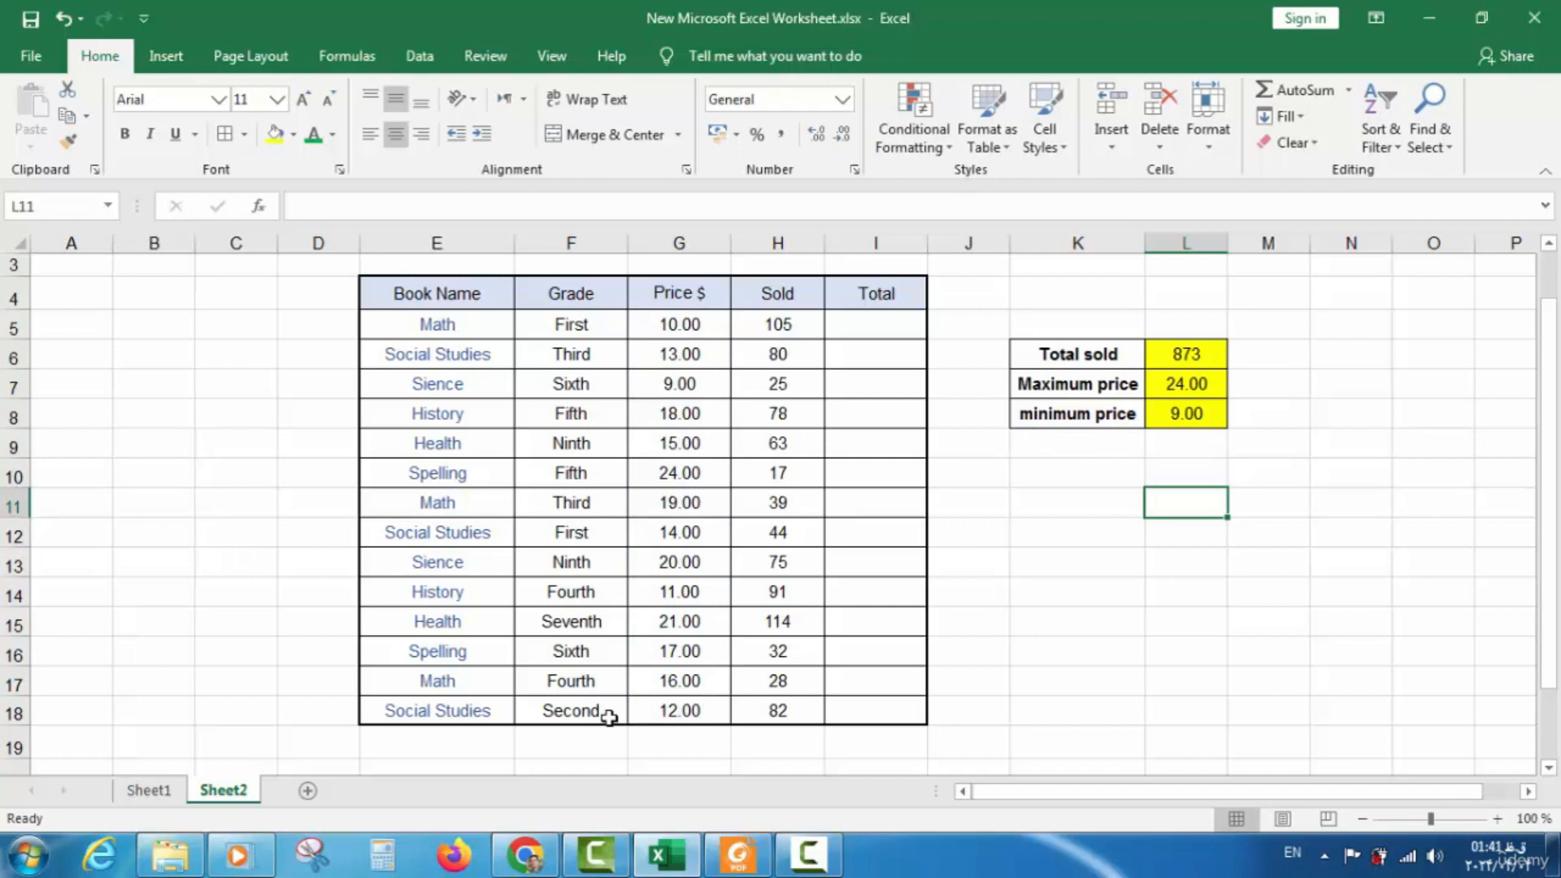
# On Sheet1, insert a √ check mark into G12, the Done cell beside MIN
pyautogui.click(152, 797)
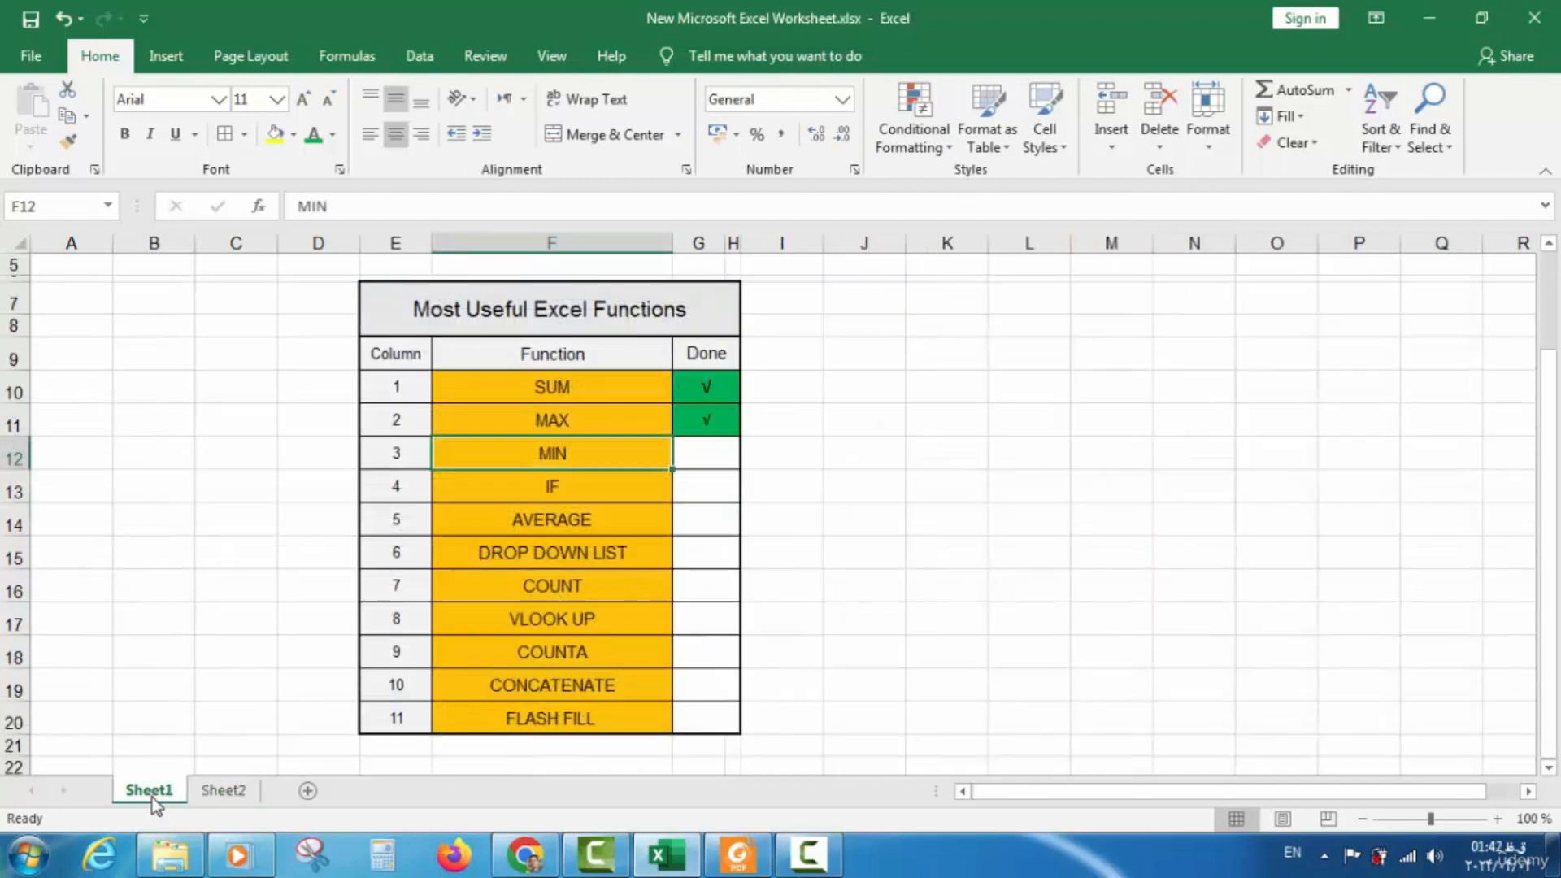
pyautogui.click(712, 452)
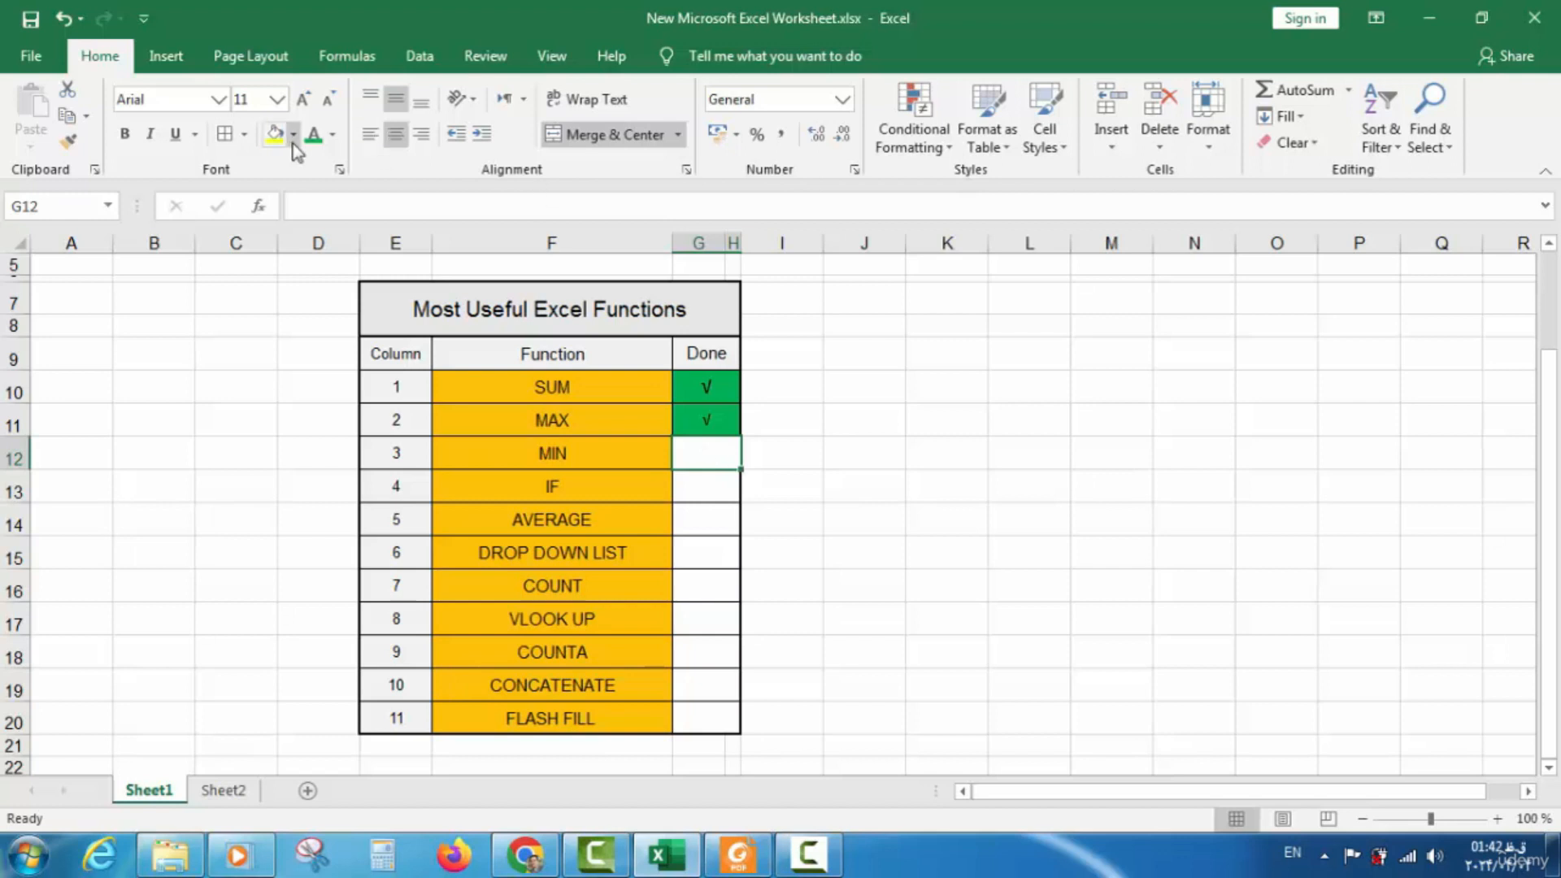
pyautogui.click(155, 65)
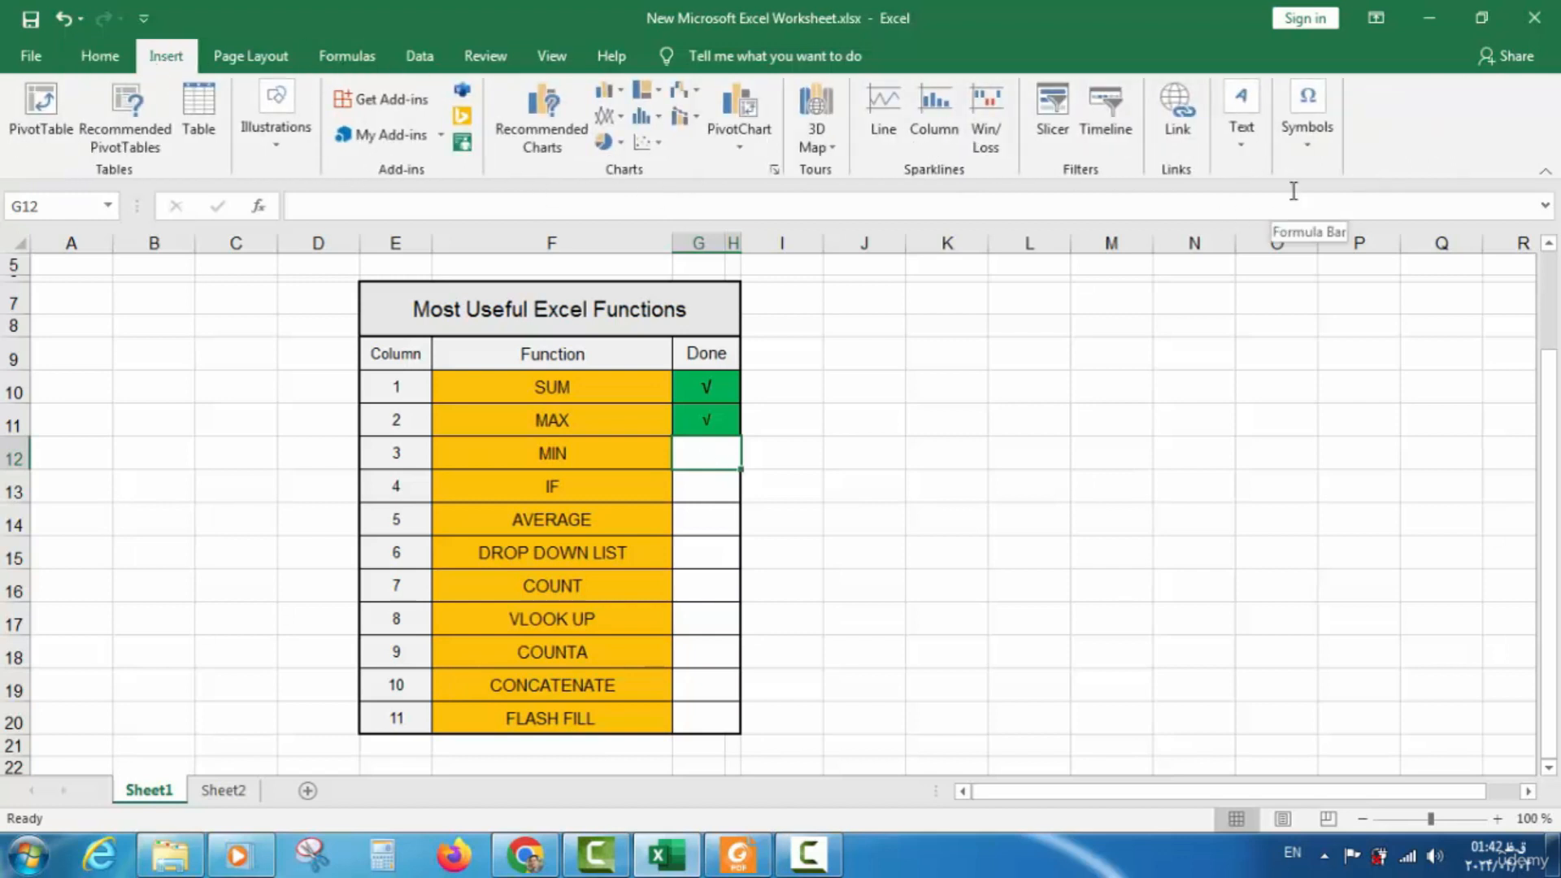
pyautogui.click(1311, 138)
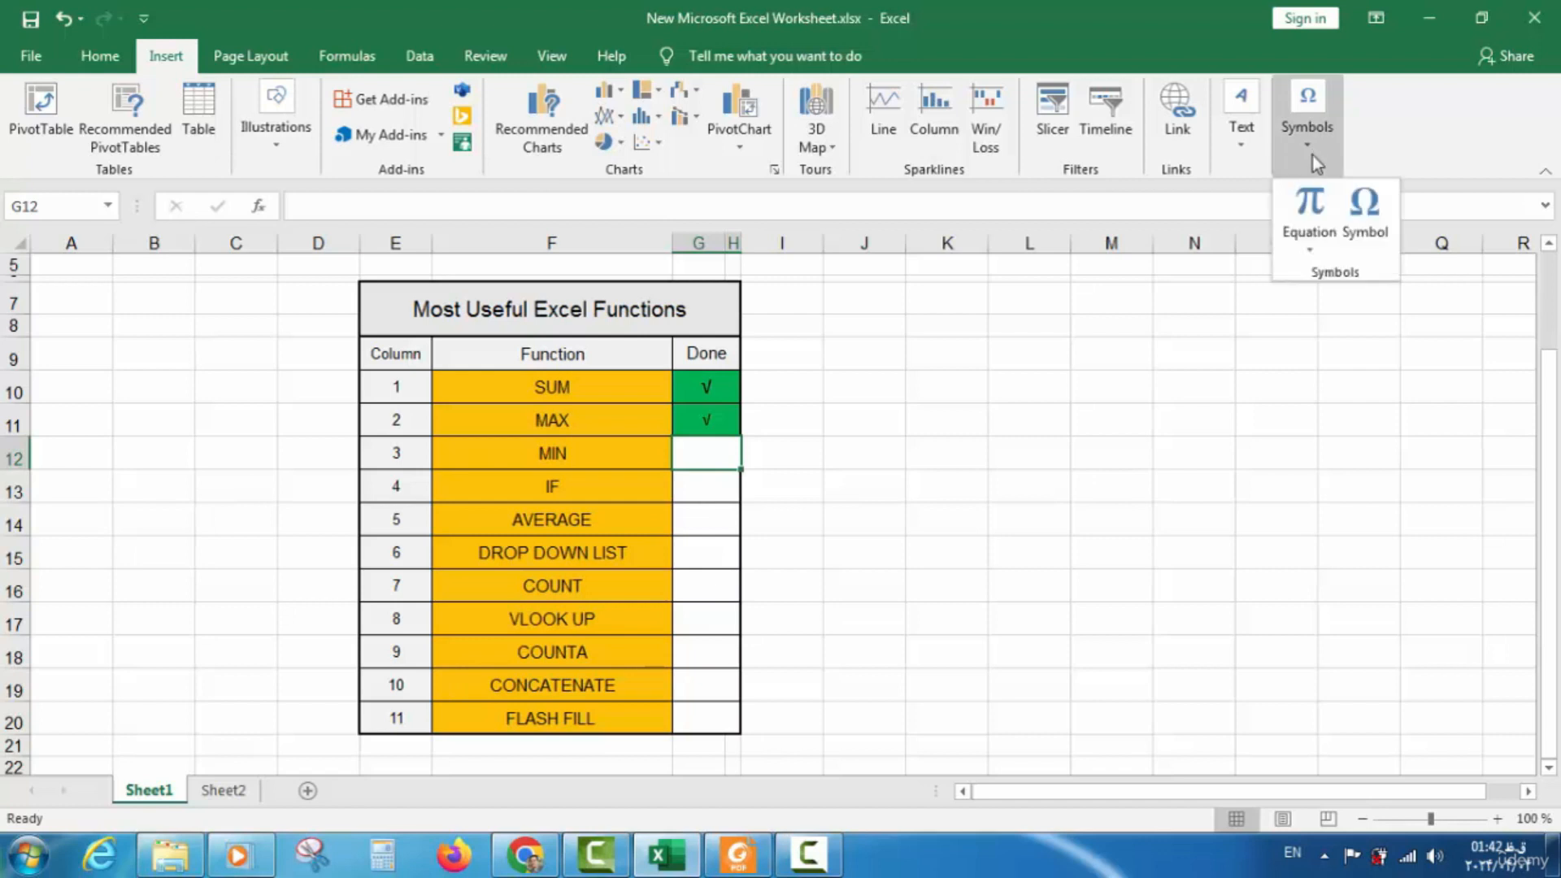
pyautogui.click(1364, 236)
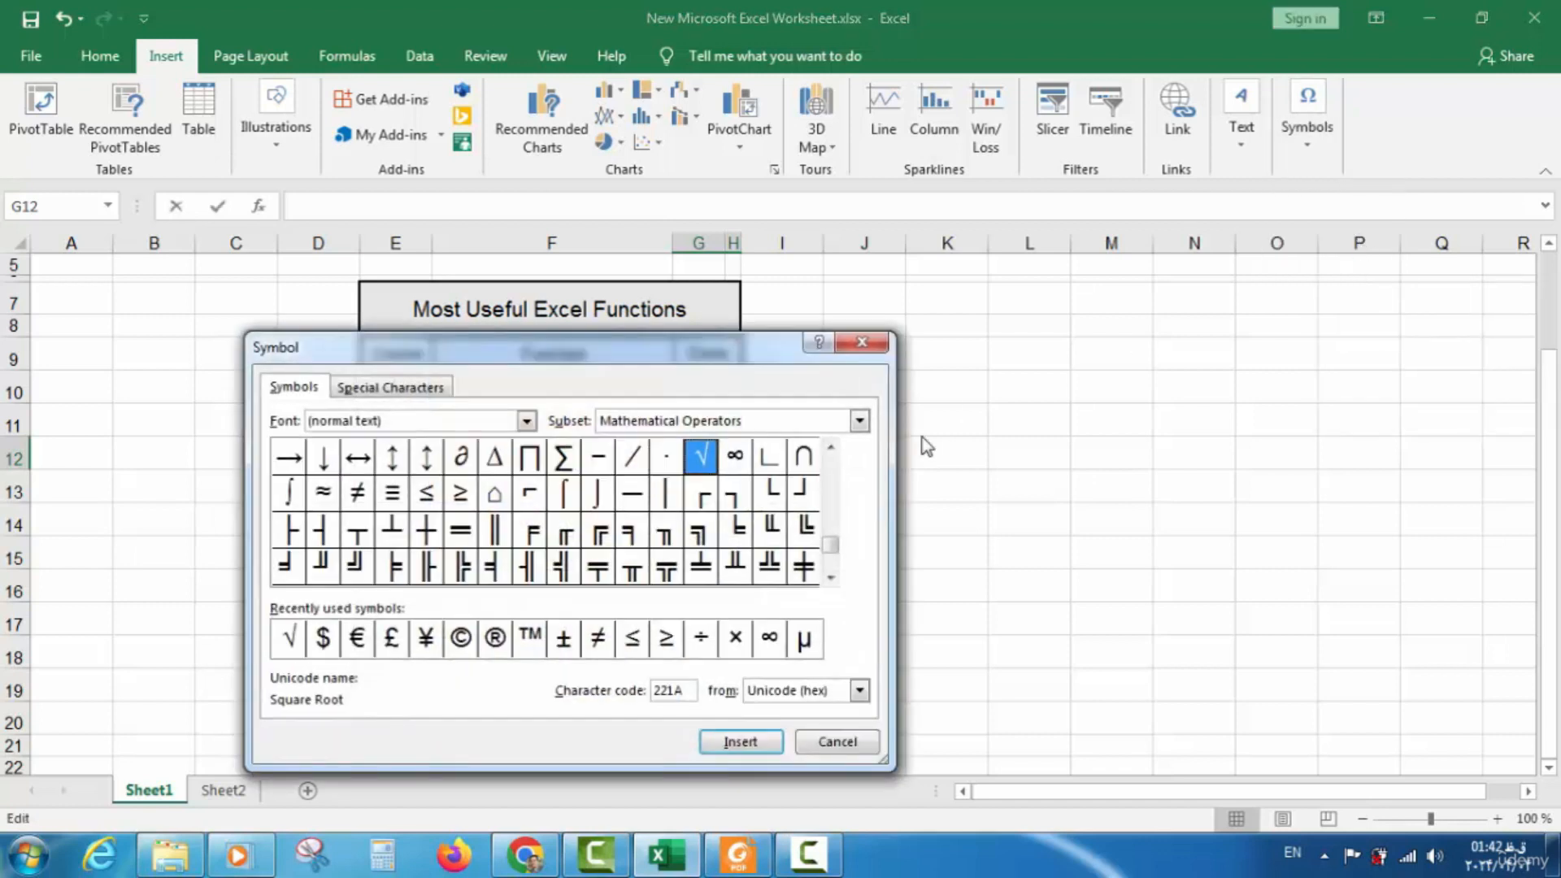
pyautogui.click(739, 742)
pyautogui.click(831, 742)
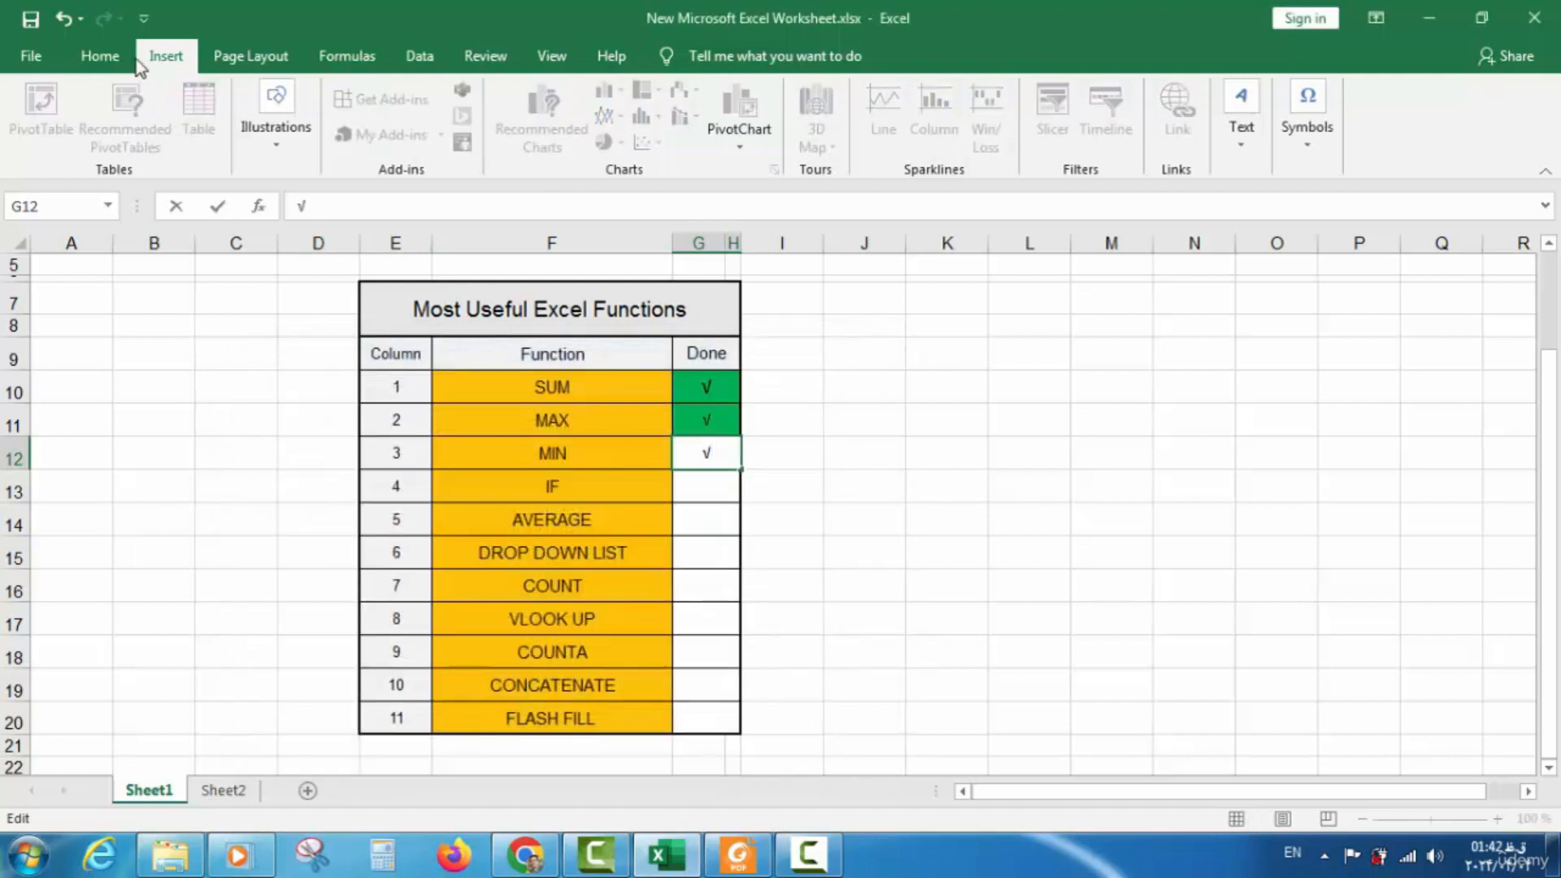
pyautogui.click(103, 56)
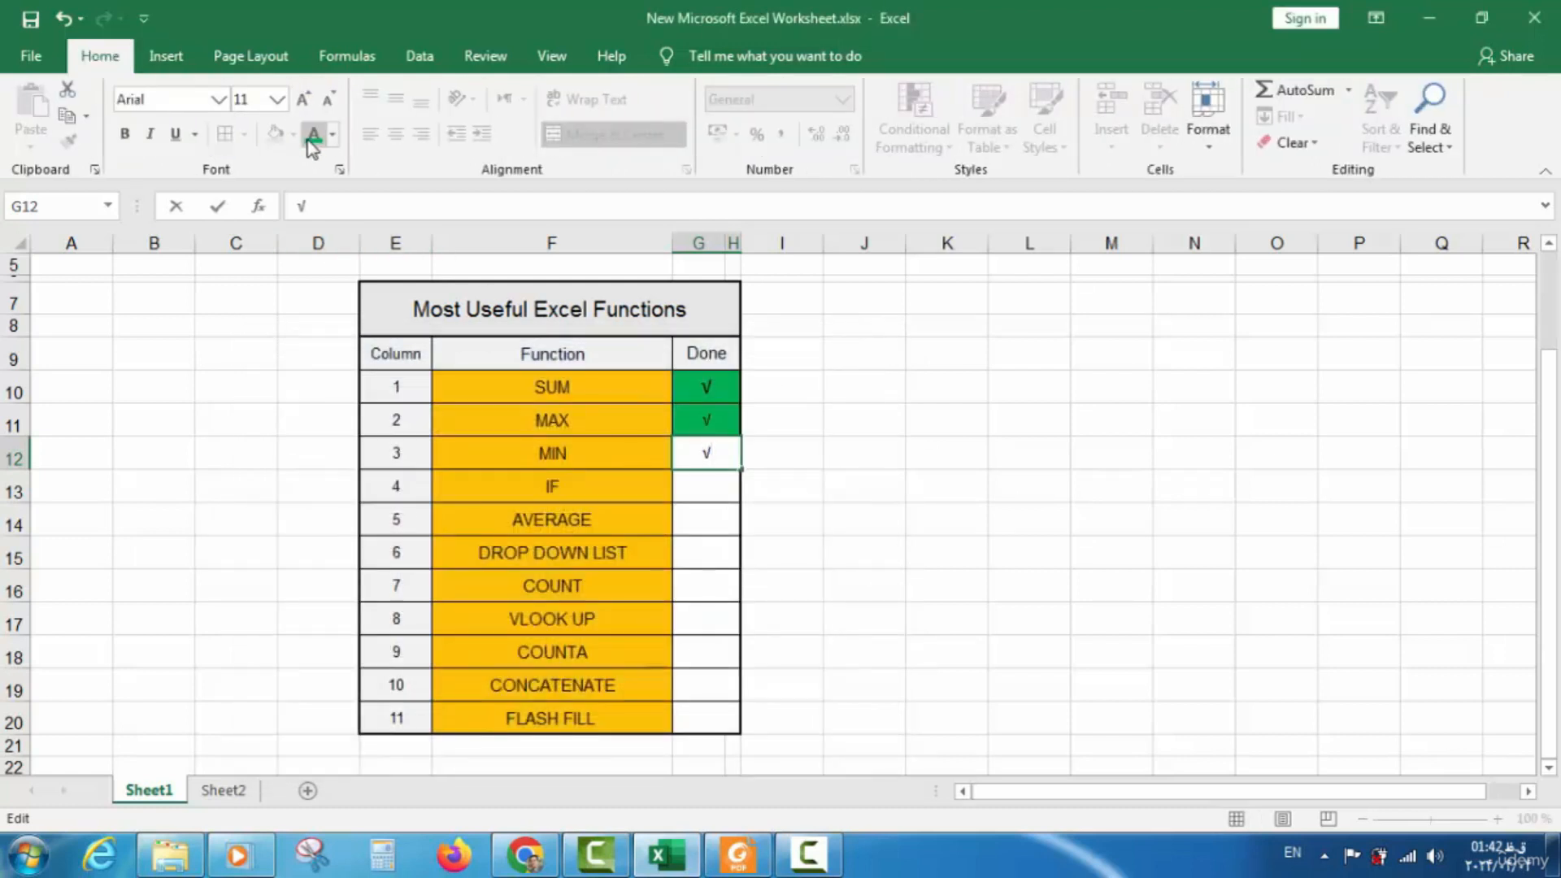
pyautogui.click(289, 429)
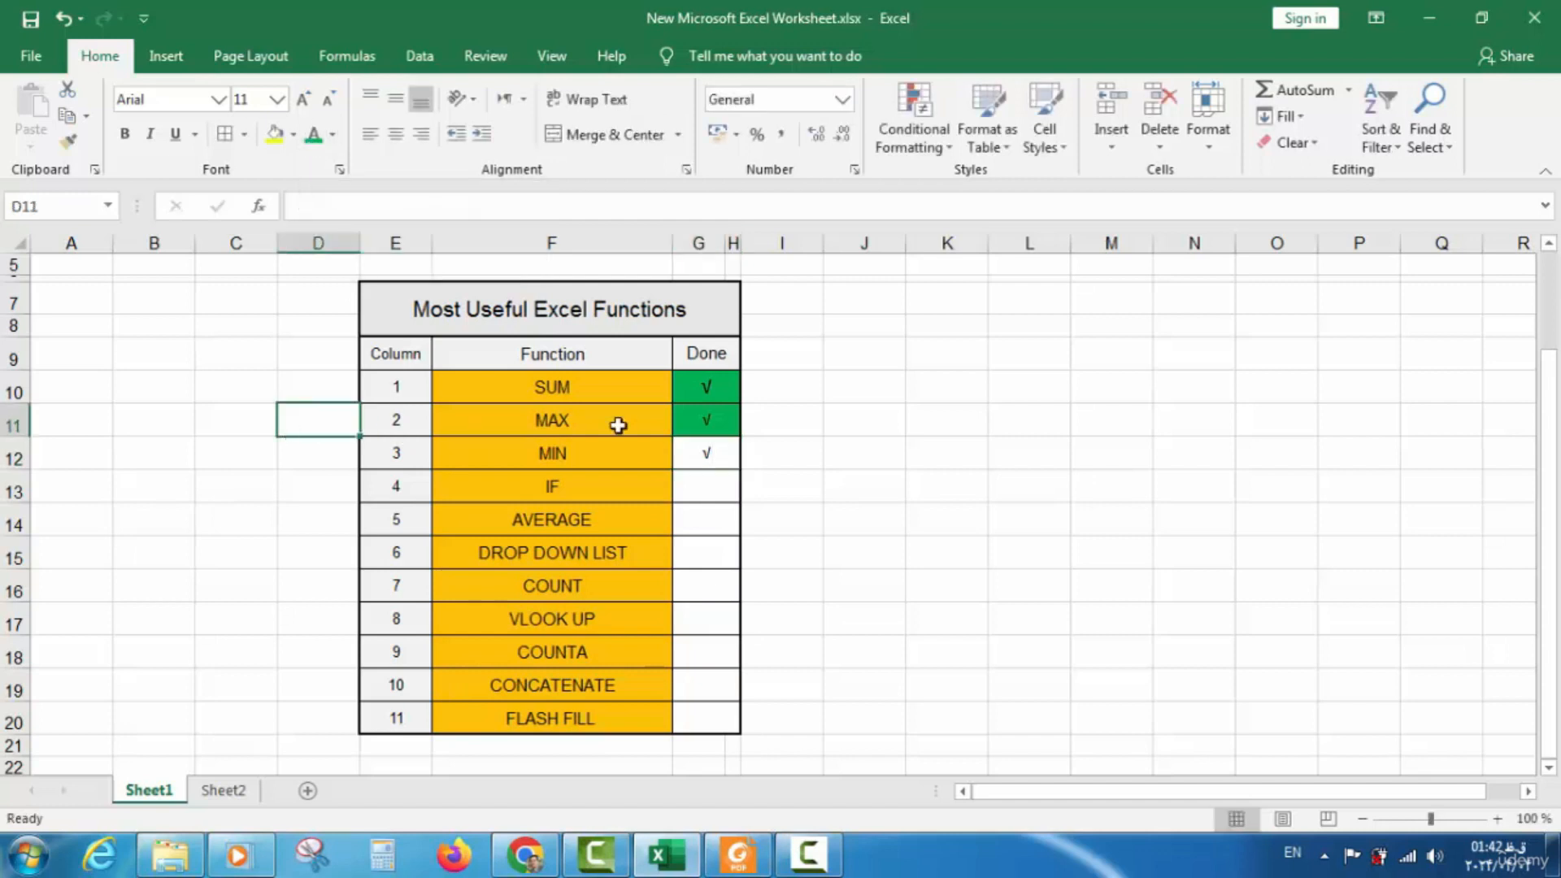
# Fill the MIN Done cell green and save the workbook
pyautogui.click(707, 448)
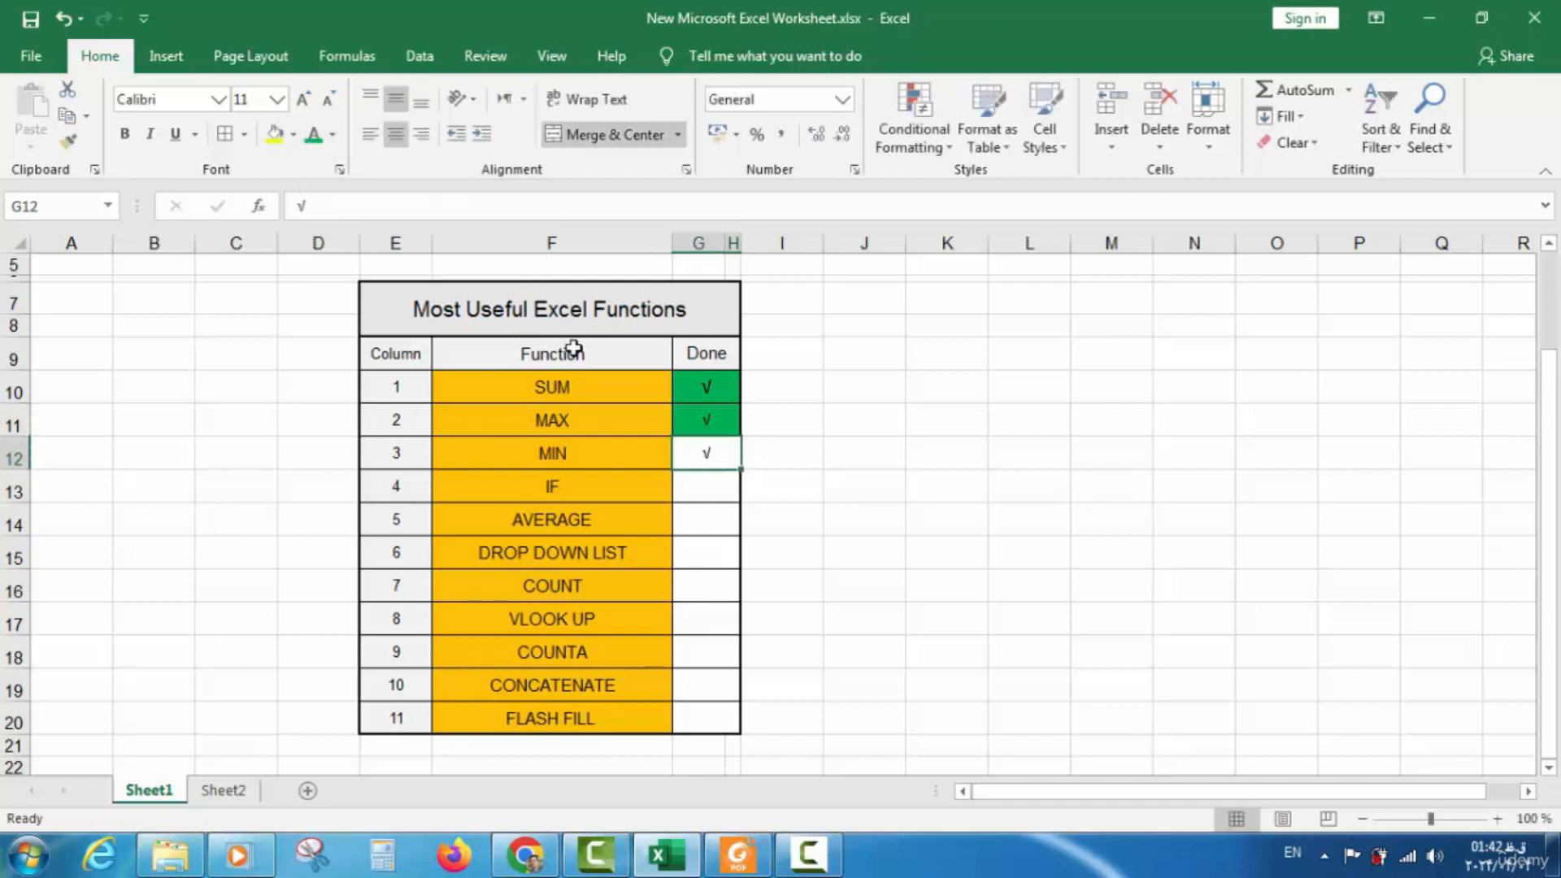
pyautogui.click(294, 145)
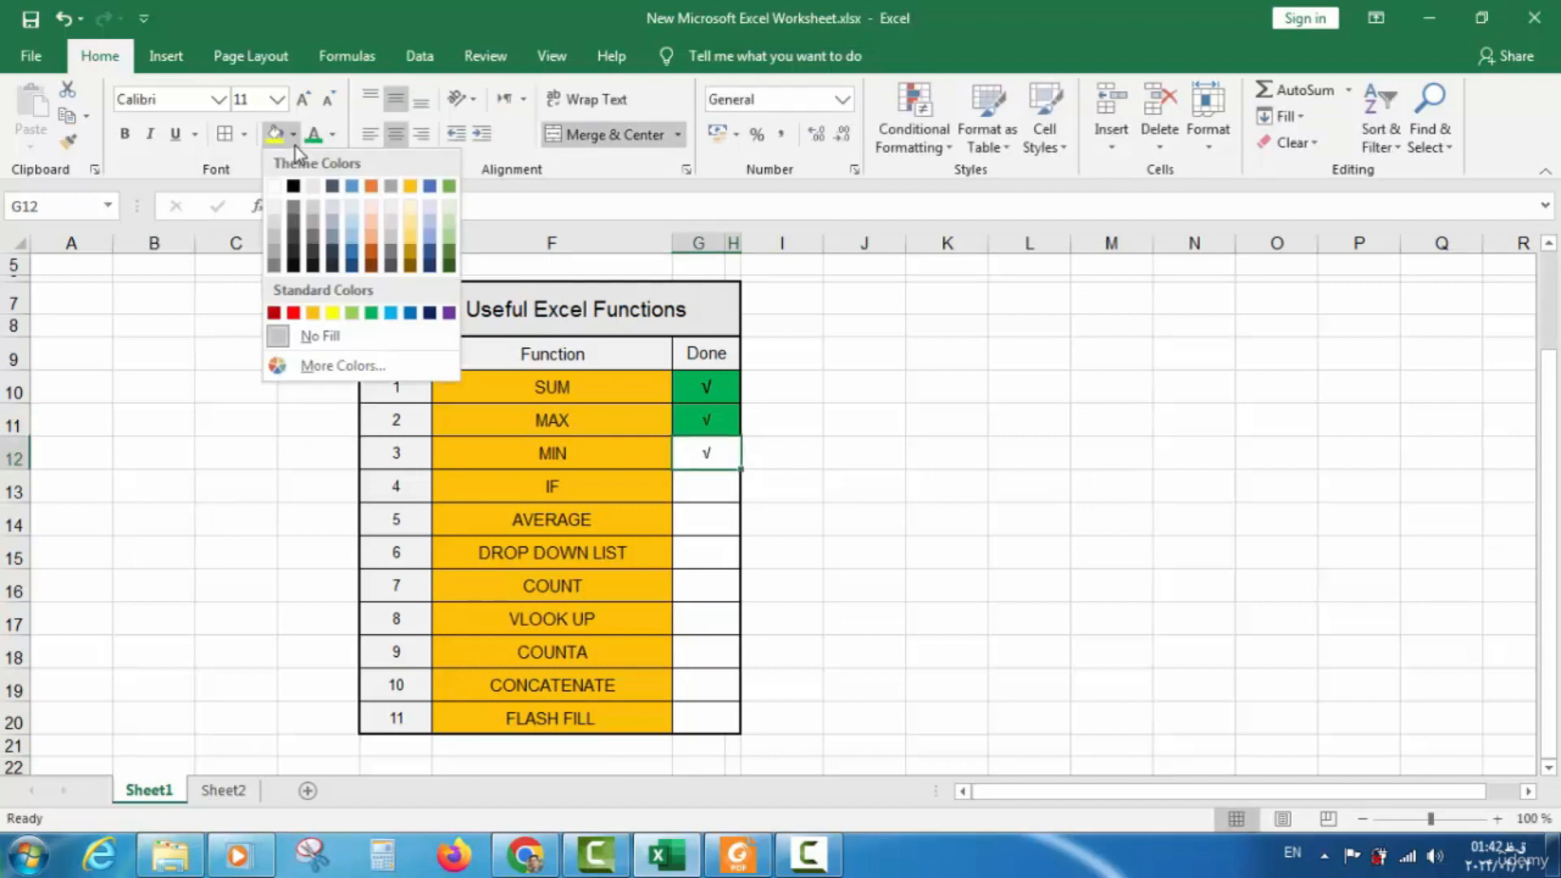
pyautogui.click(373, 315)
pyautogui.click(181, 463)
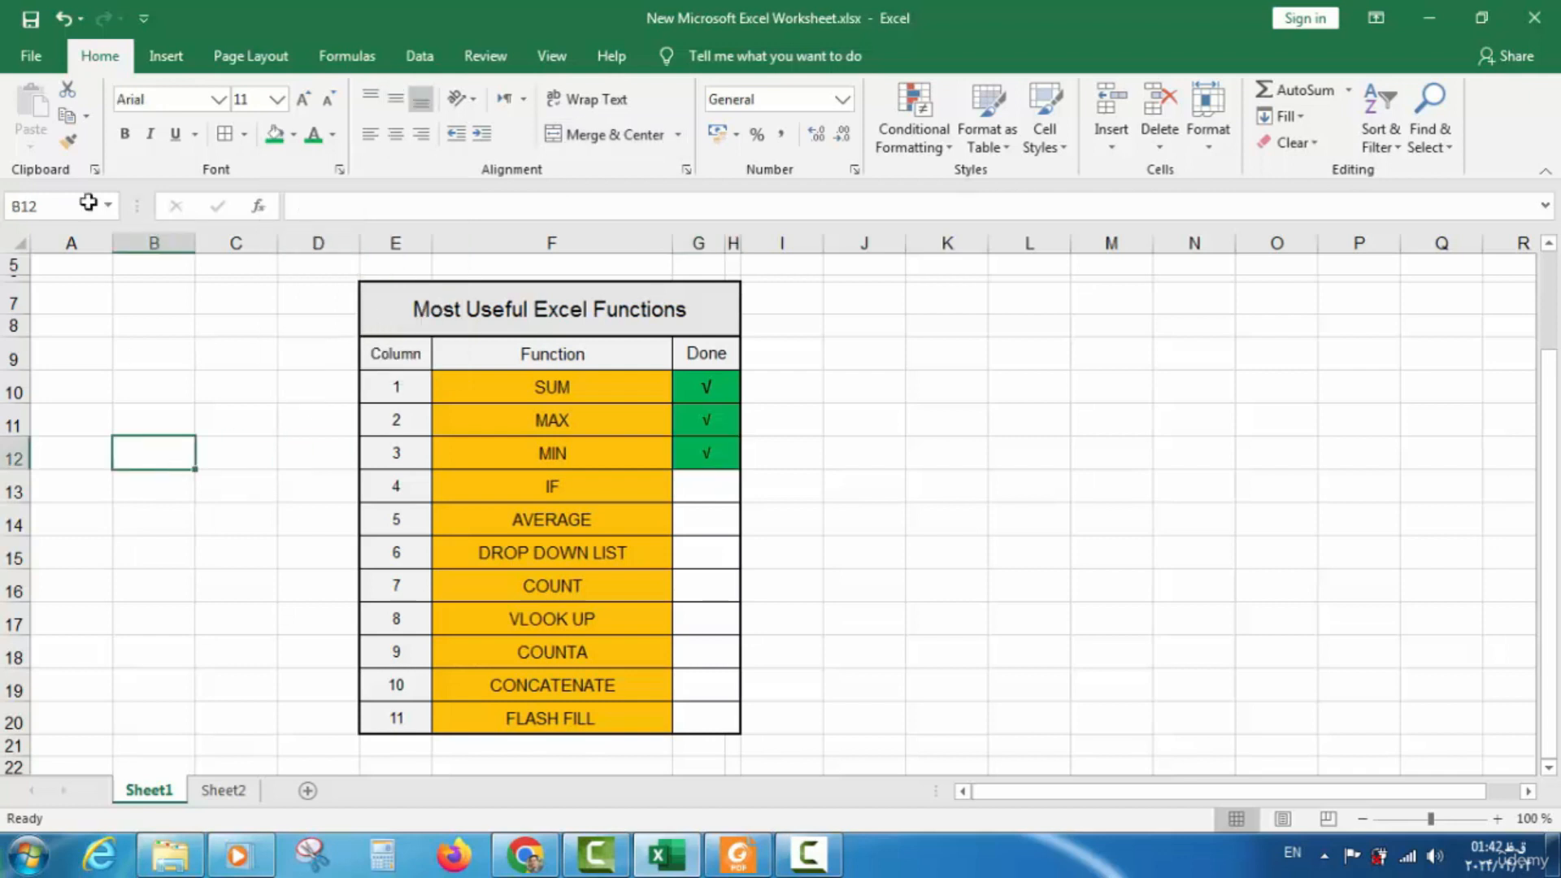
pyautogui.click(37, 29)
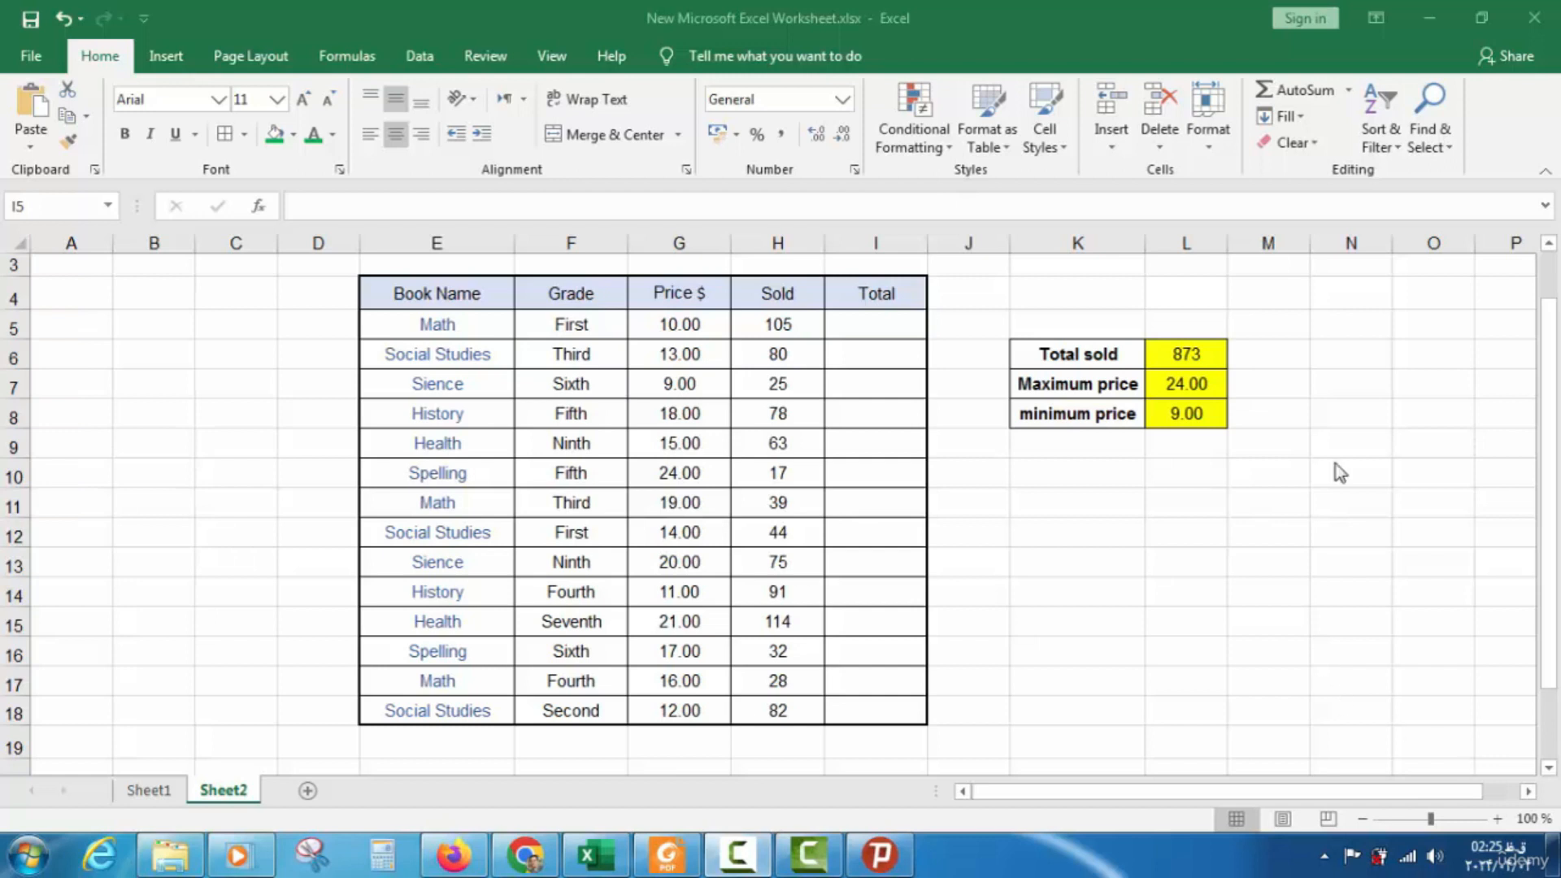
# Review the Sheet2 price and sold values, then select the first Total cell, I5
pyautogui.moveTo(705, 322); pyautogui.dragTo(690, 527)
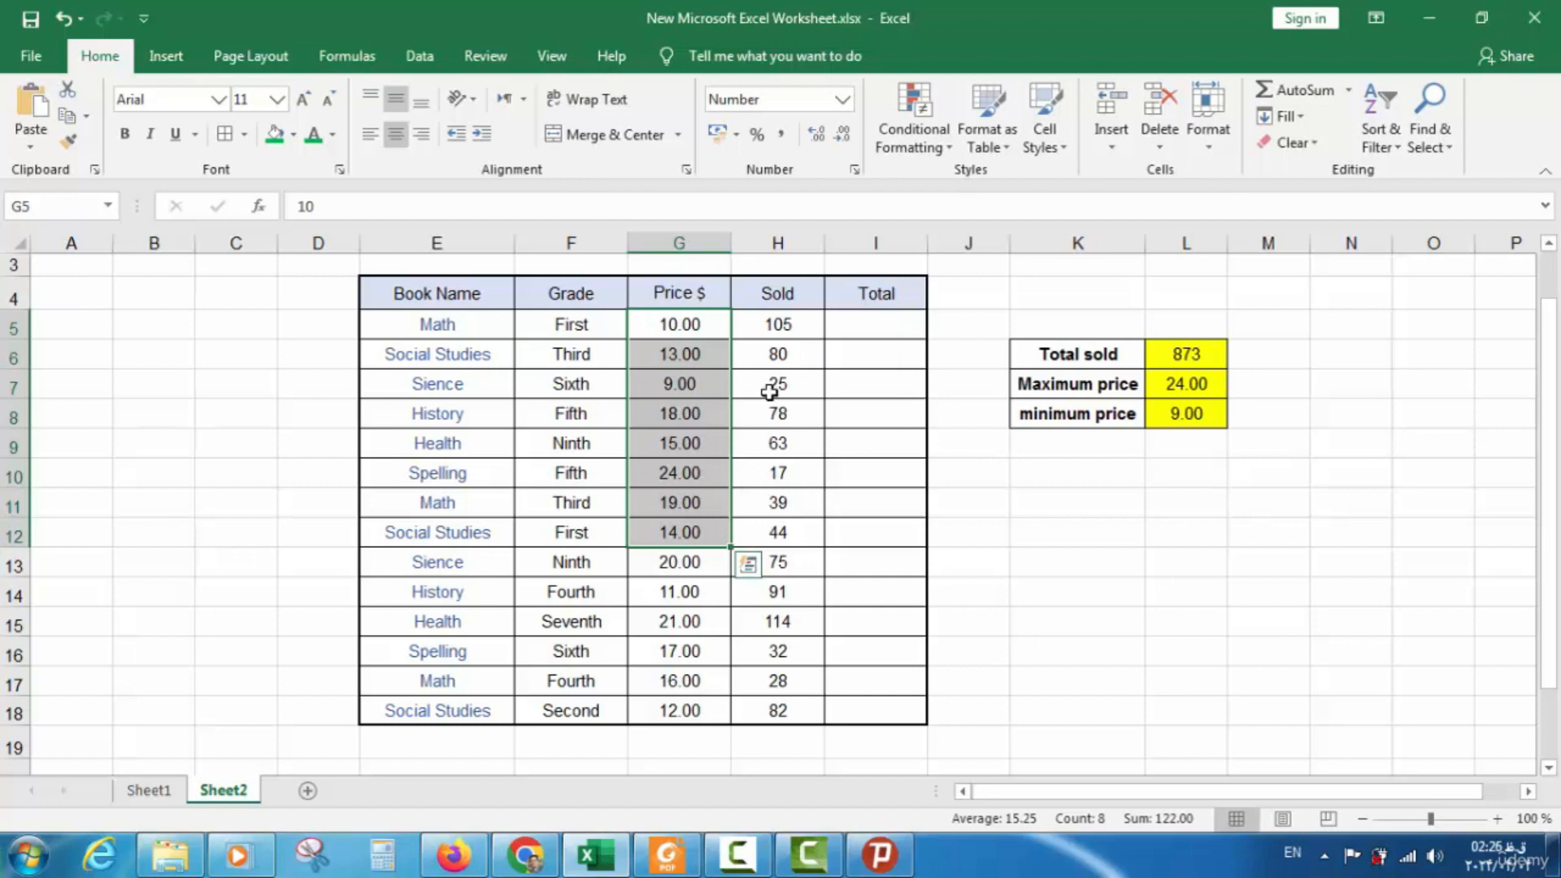
pyautogui.moveTo(781, 322); pyautogui.dragTo(774, 532)
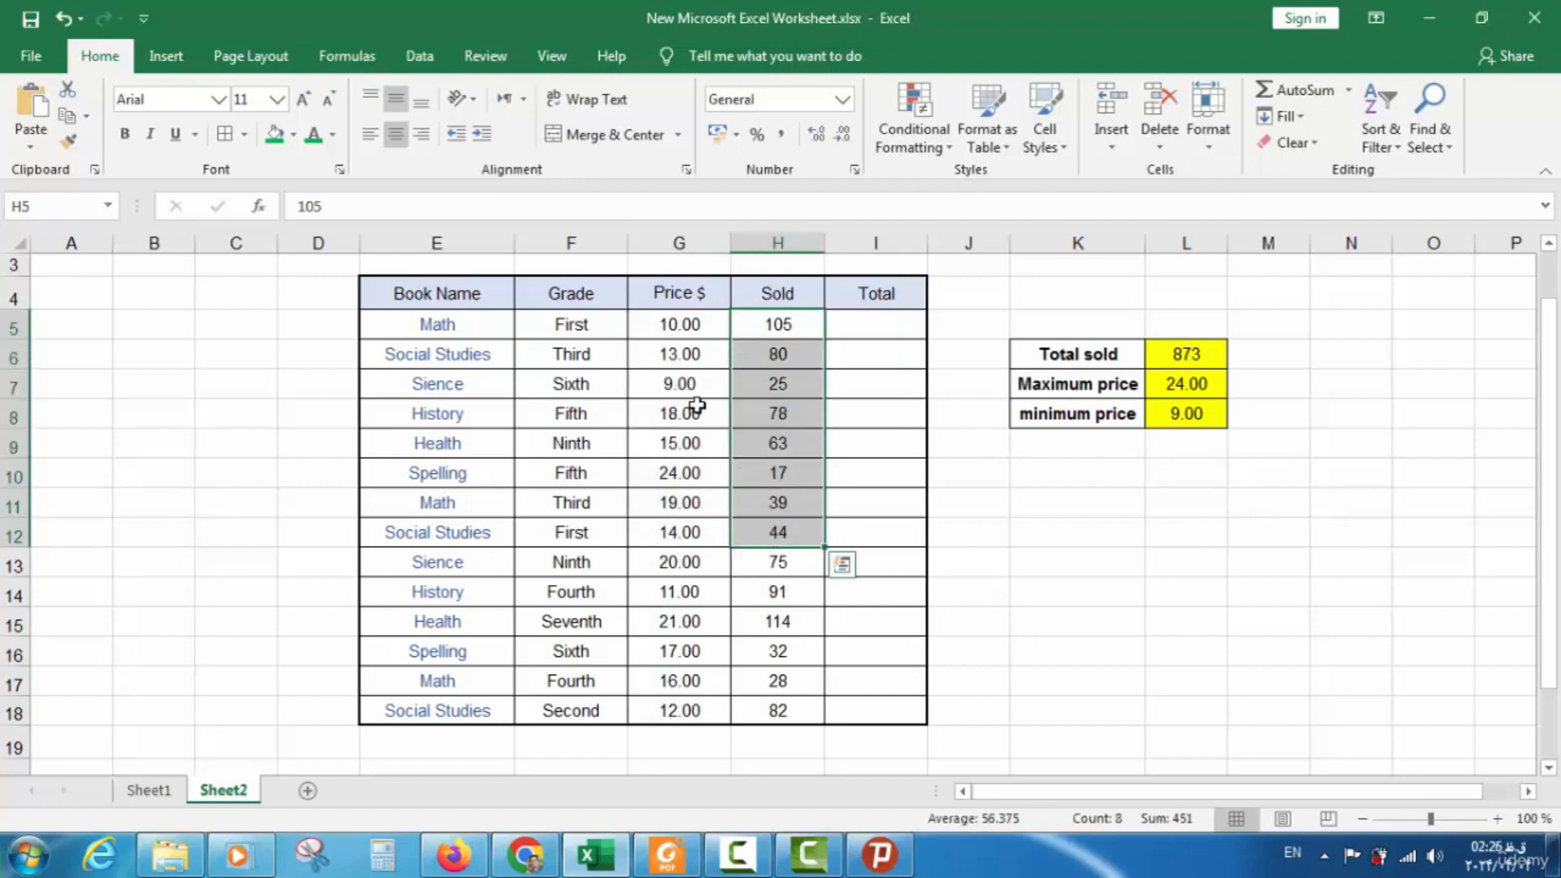
pyautogui.moveTo(679, 351); pyautogui.dragTo(681, 478)
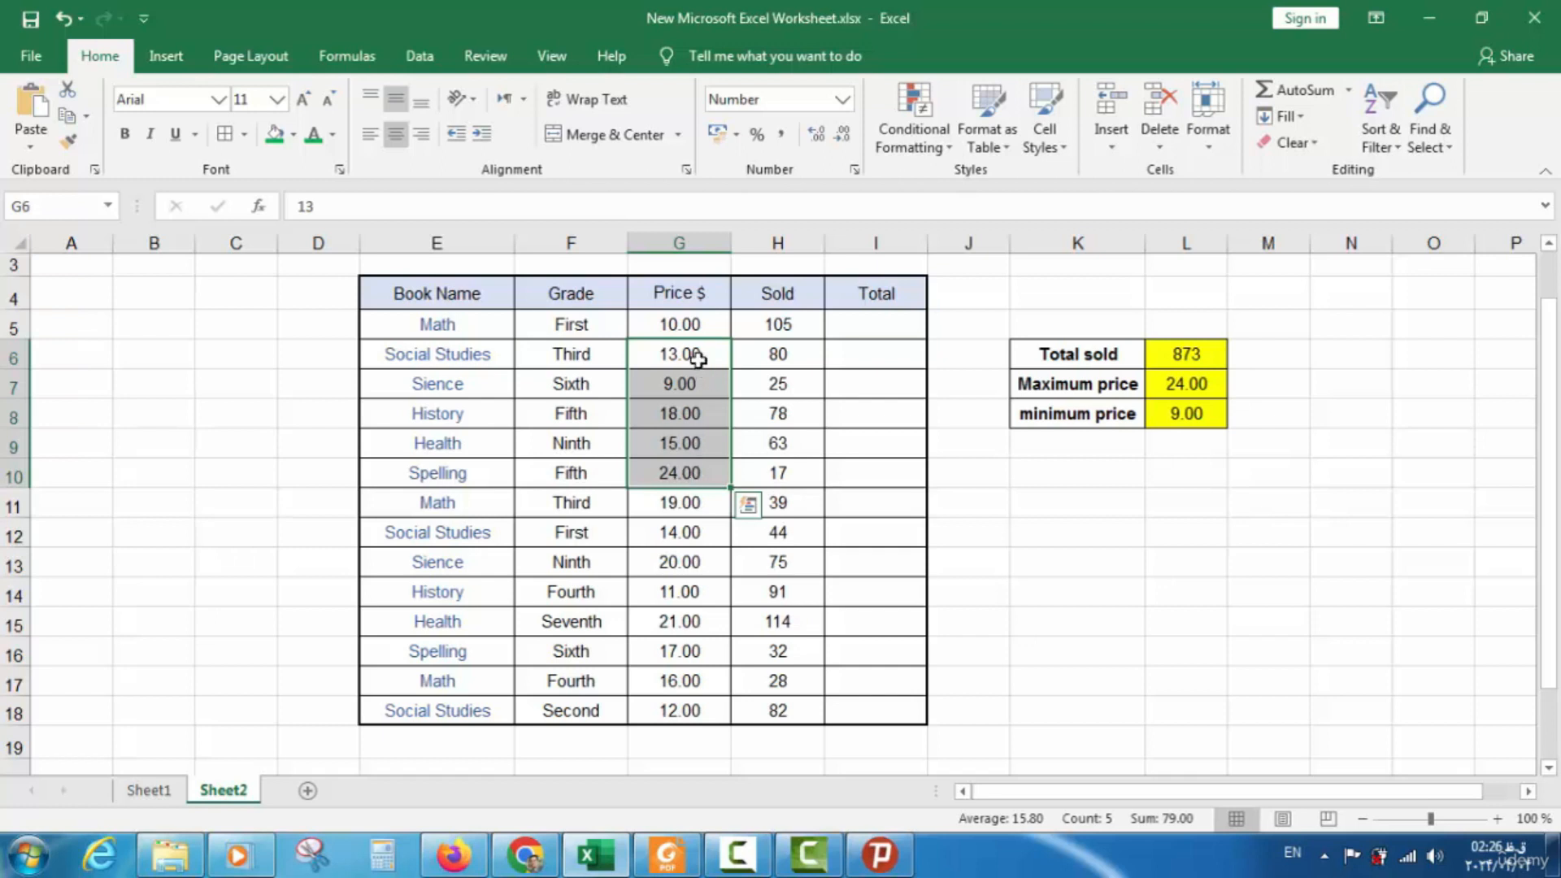
pyautogui.doubleClick(693, 321)
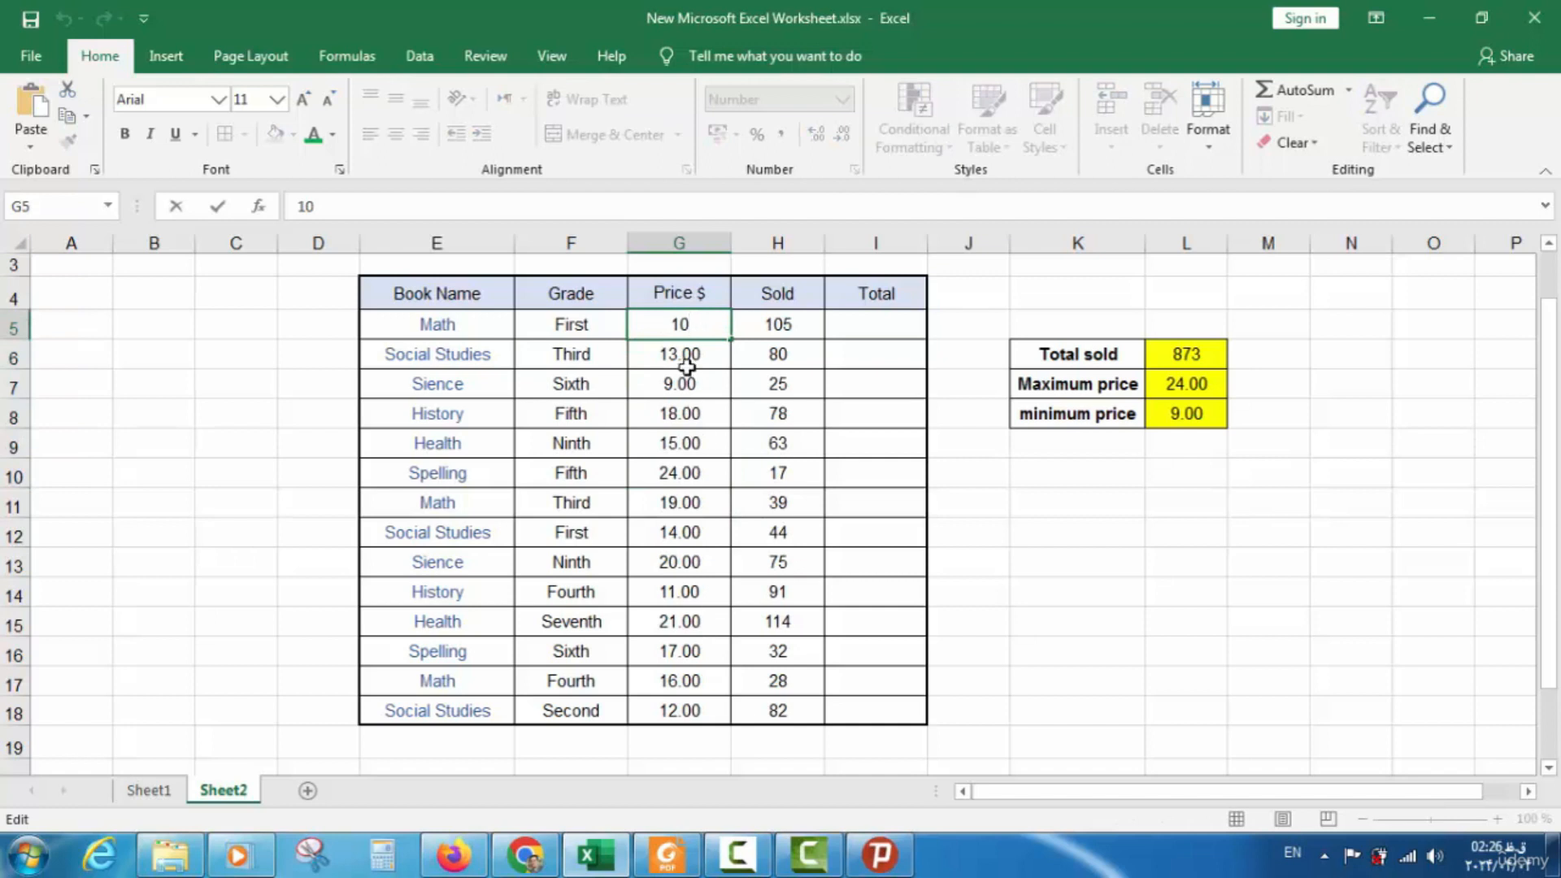
pyautogui.press('Escape')
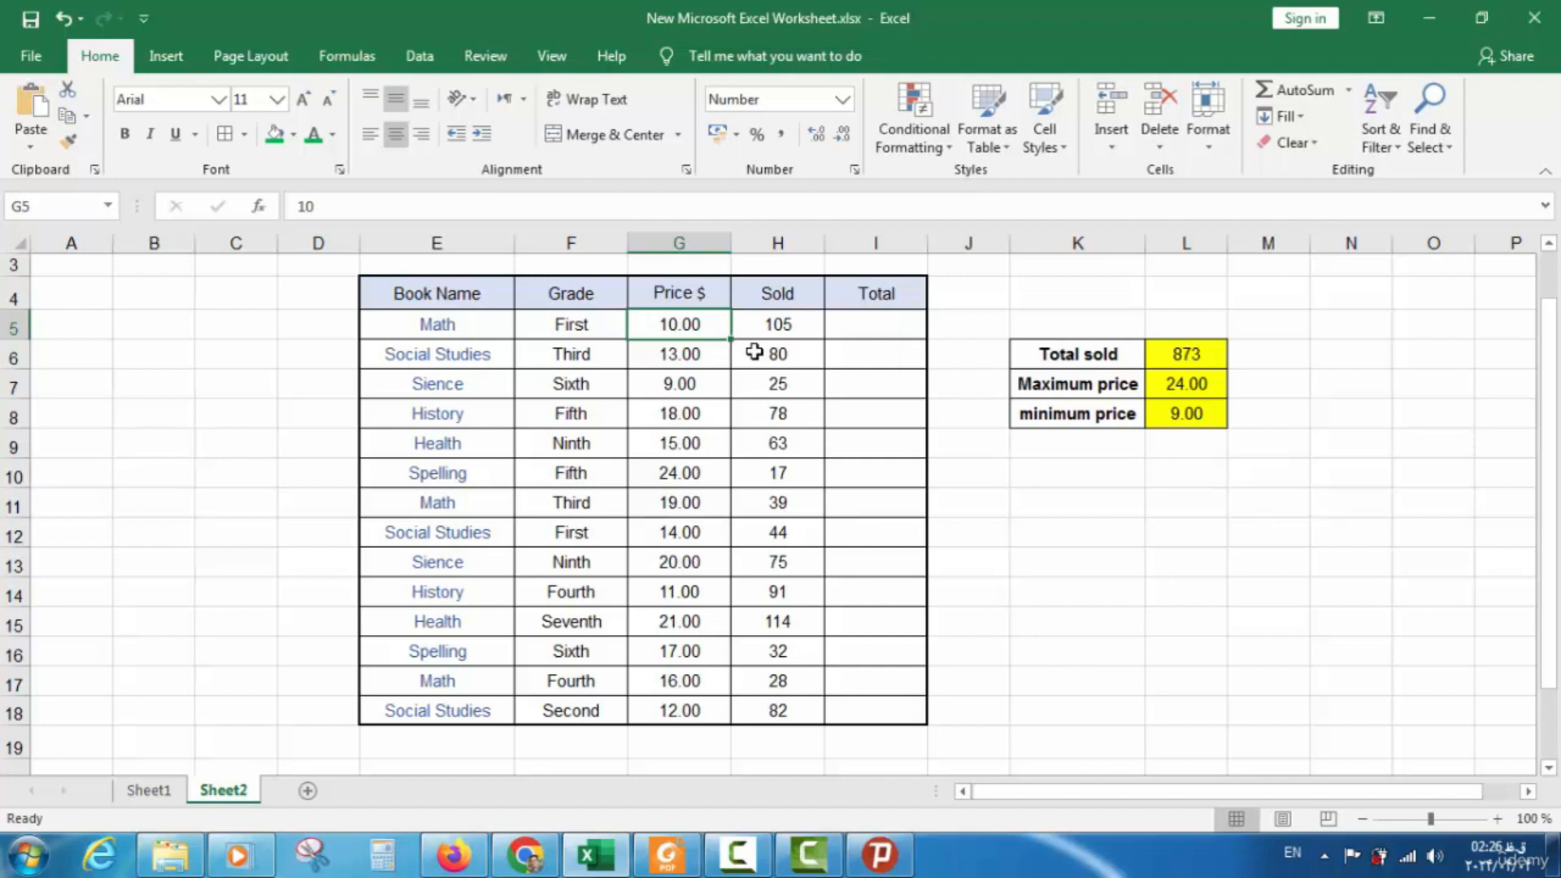
pyautogui.click(841, 327)
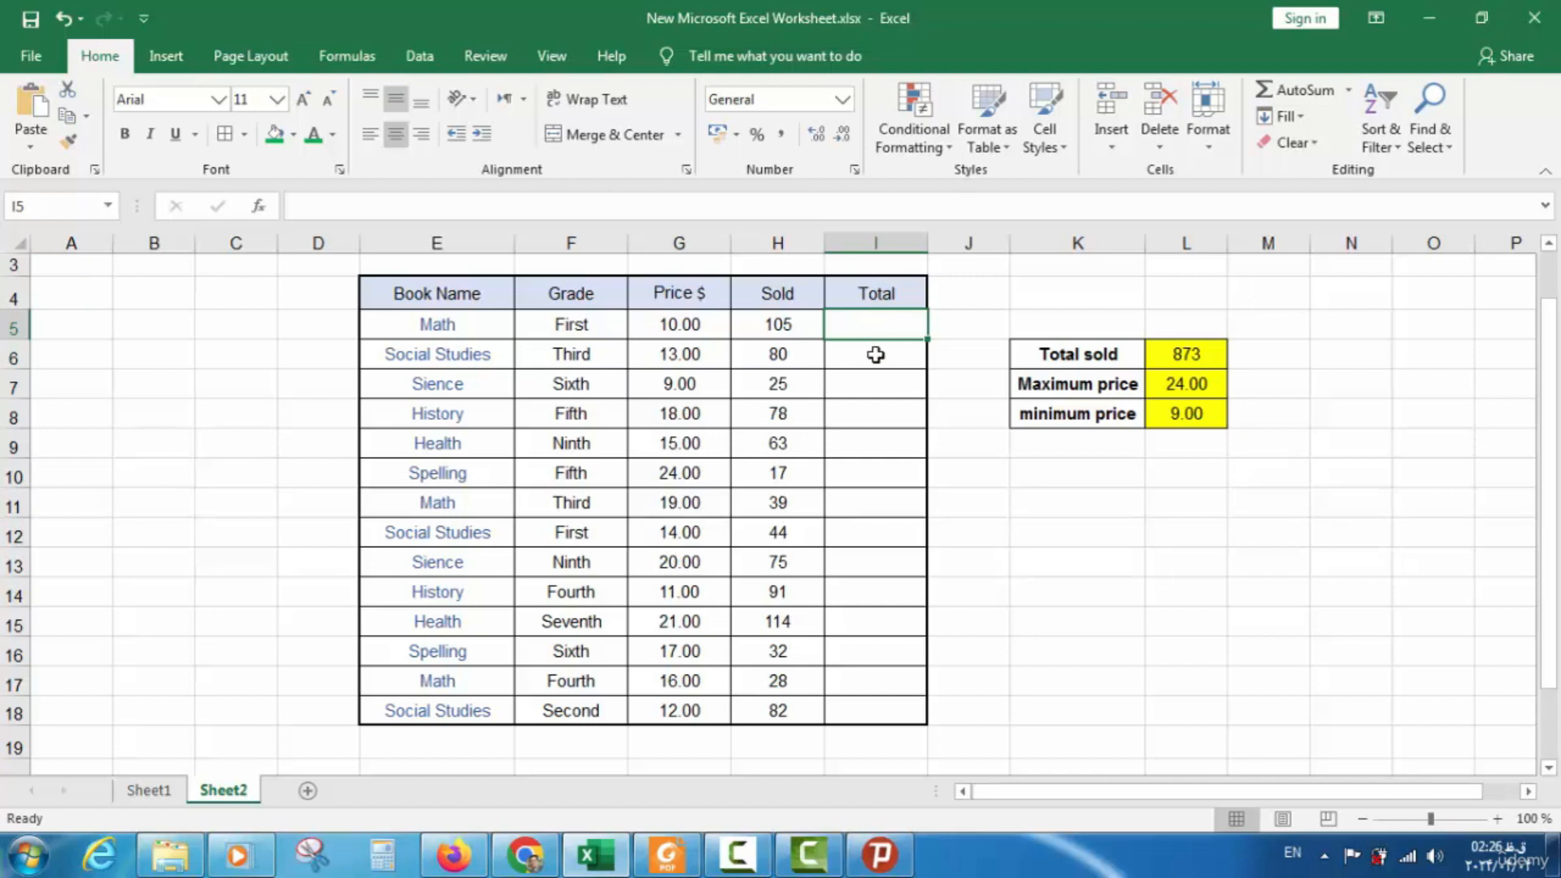
pyautogui.click(876, 355)
pyautogui.click(872, 330)
pyautogui.click(293, 334)
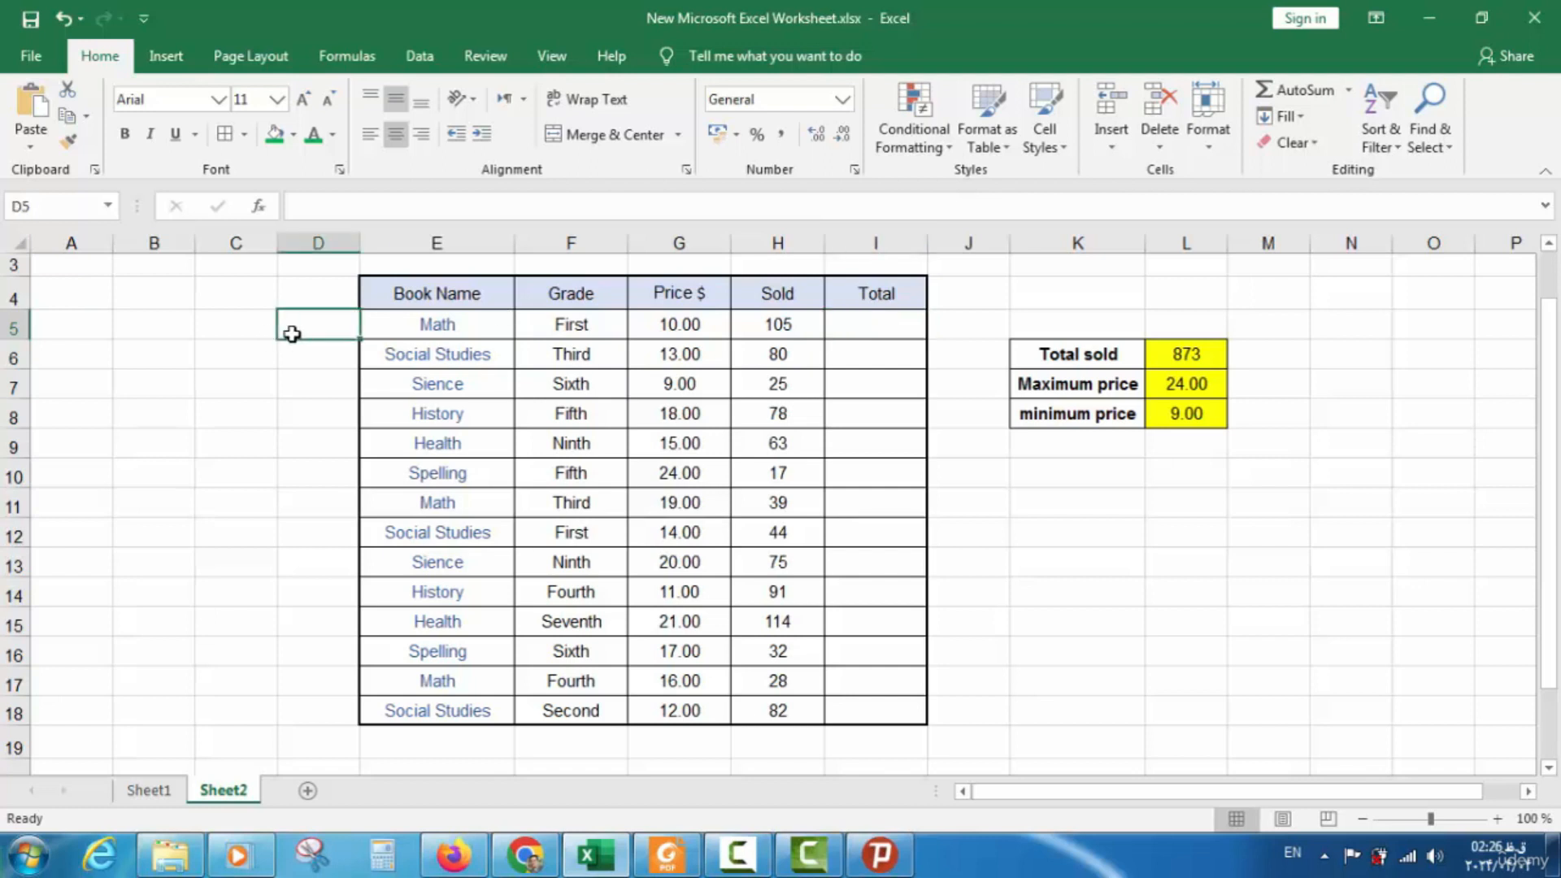
pyautogui.click(239, 325)
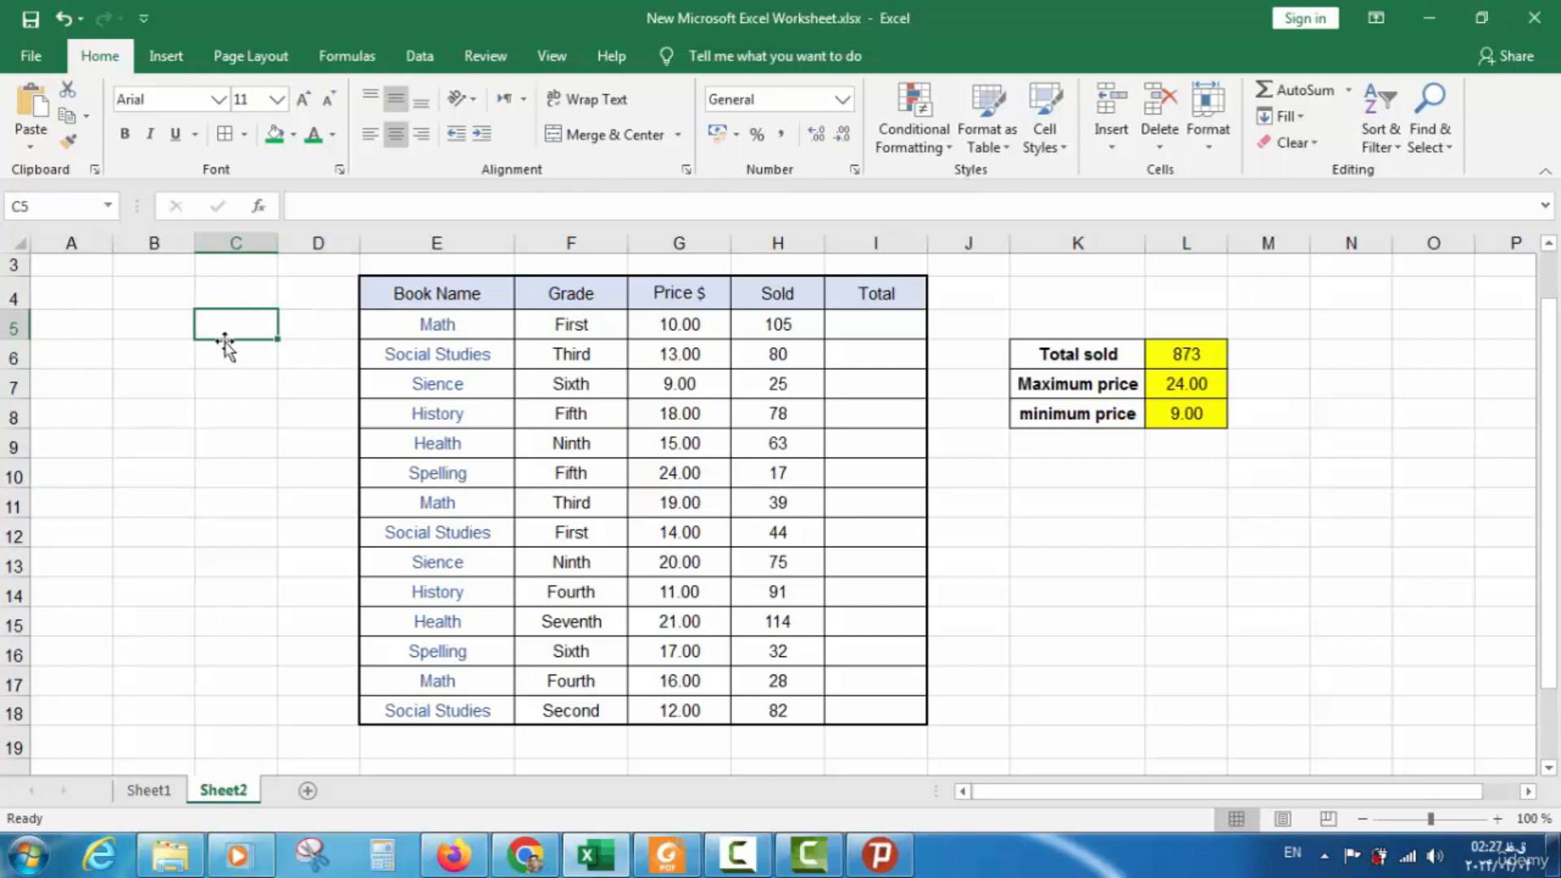
pyautogui.click(234, 362)
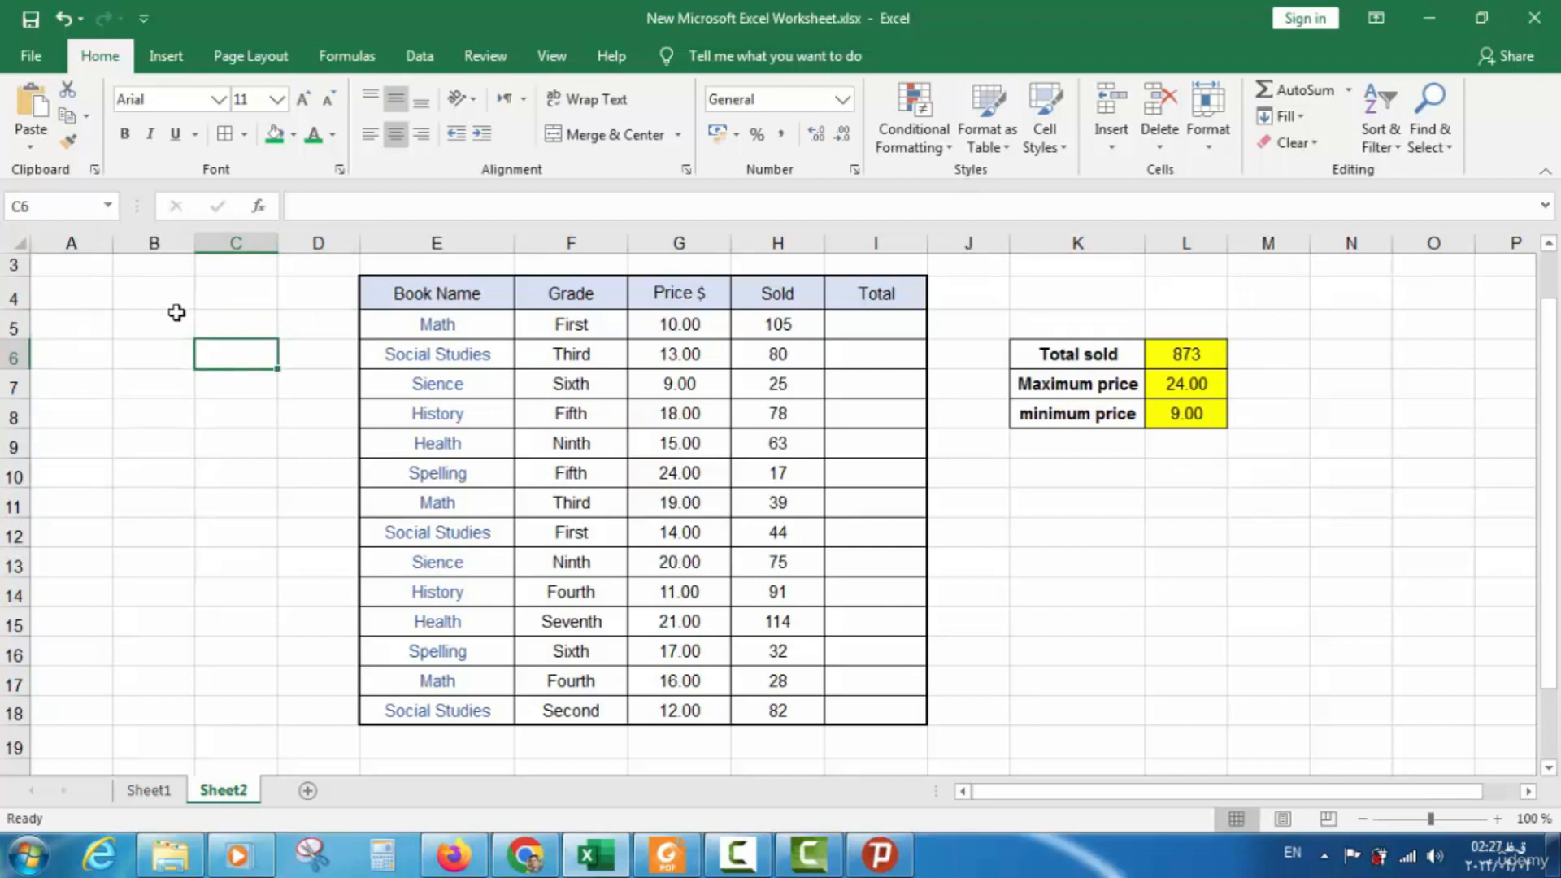
pyautogui.click(167, 350)
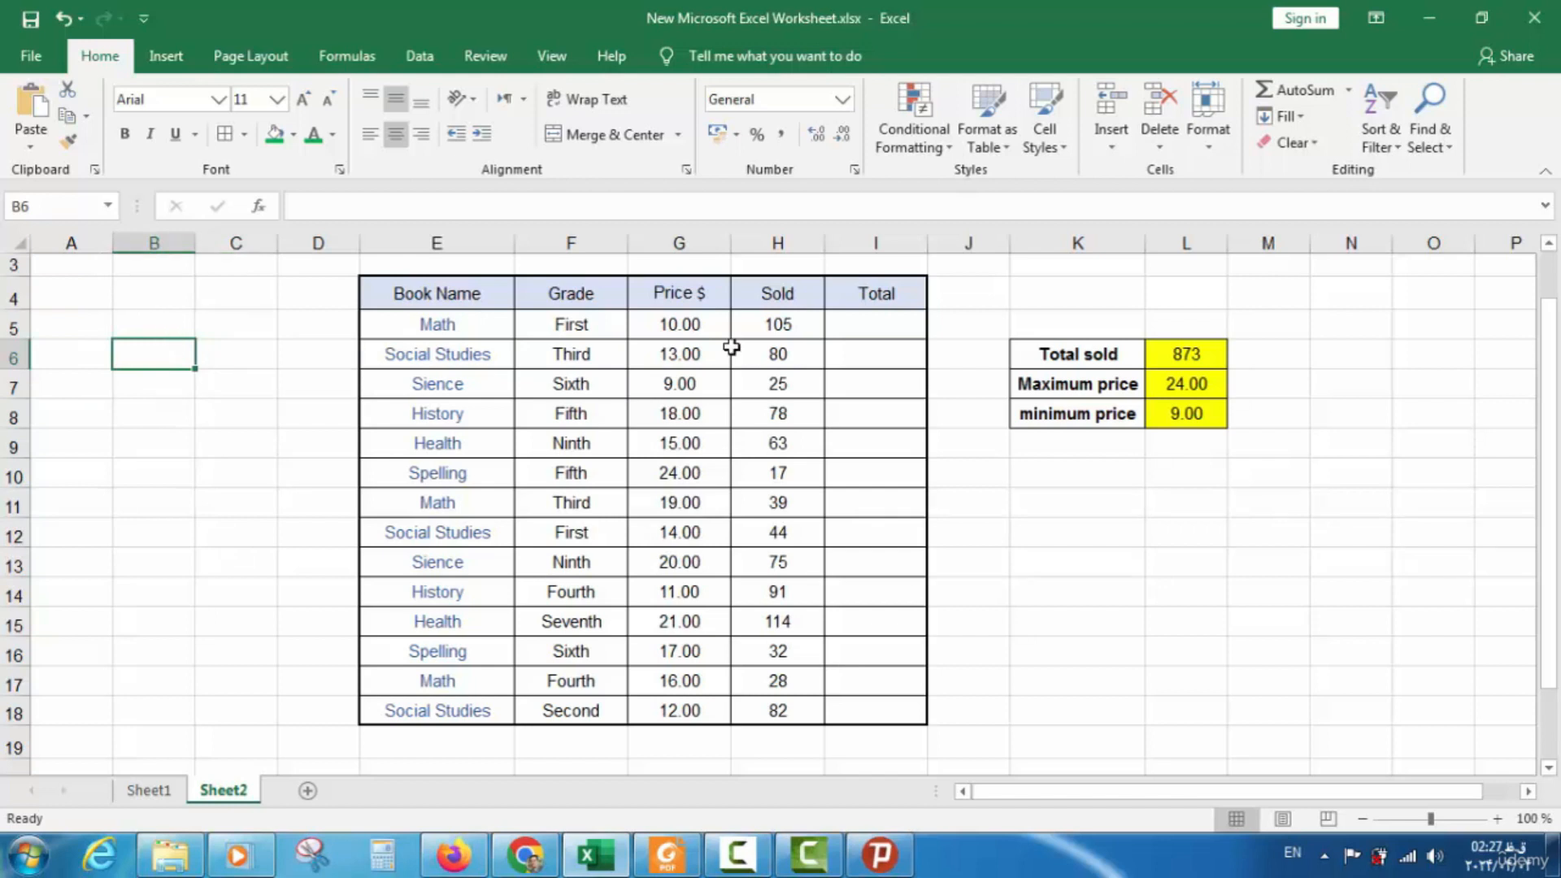
pyautogui.click(869, 335)
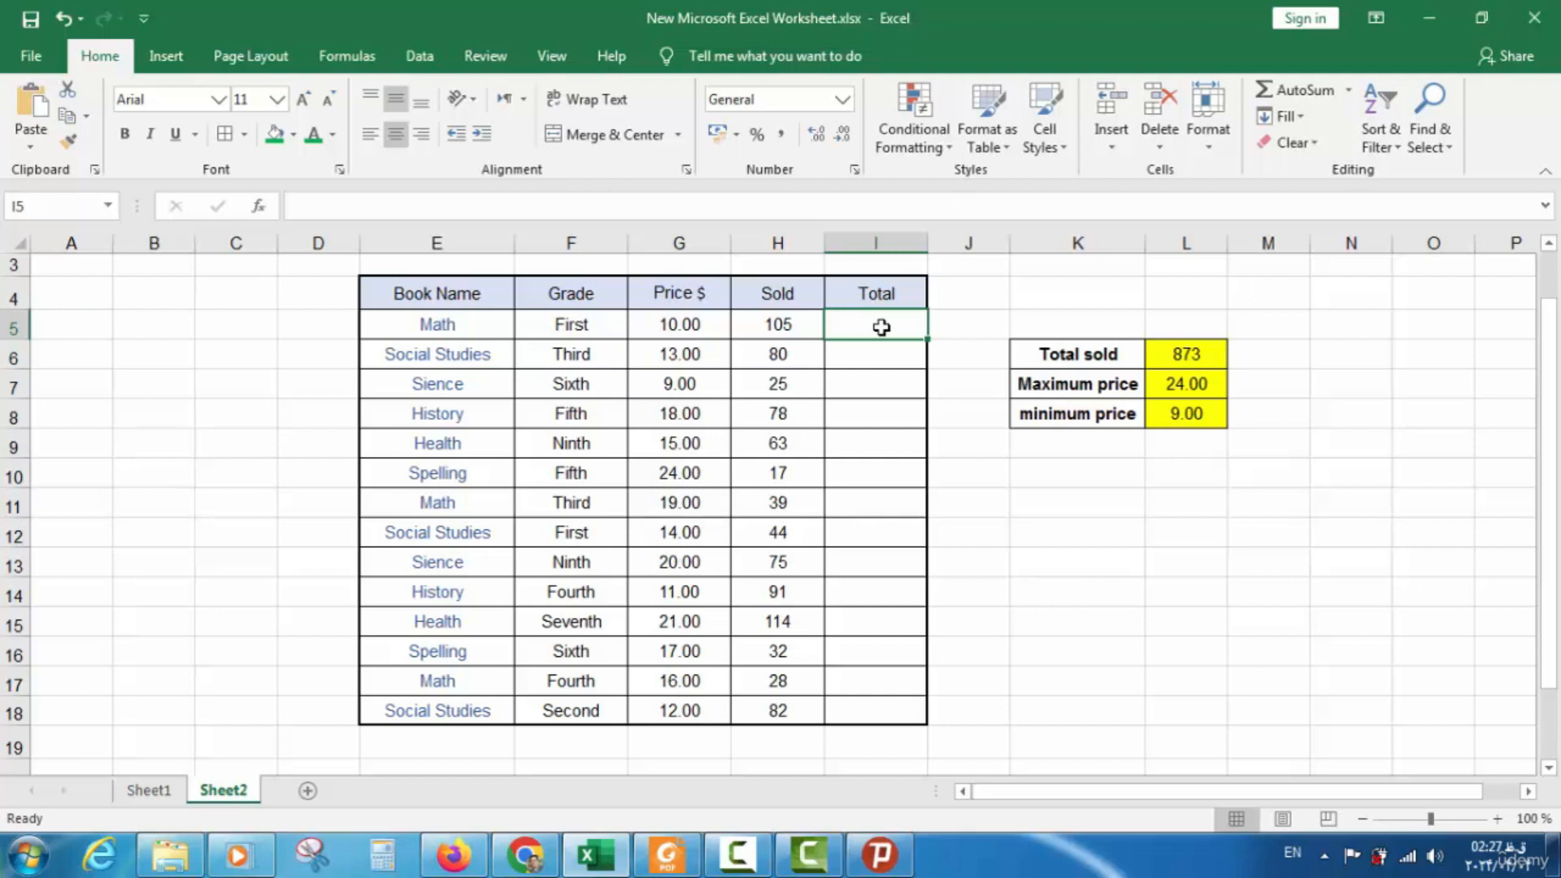
pyautogui.click(695, 323)
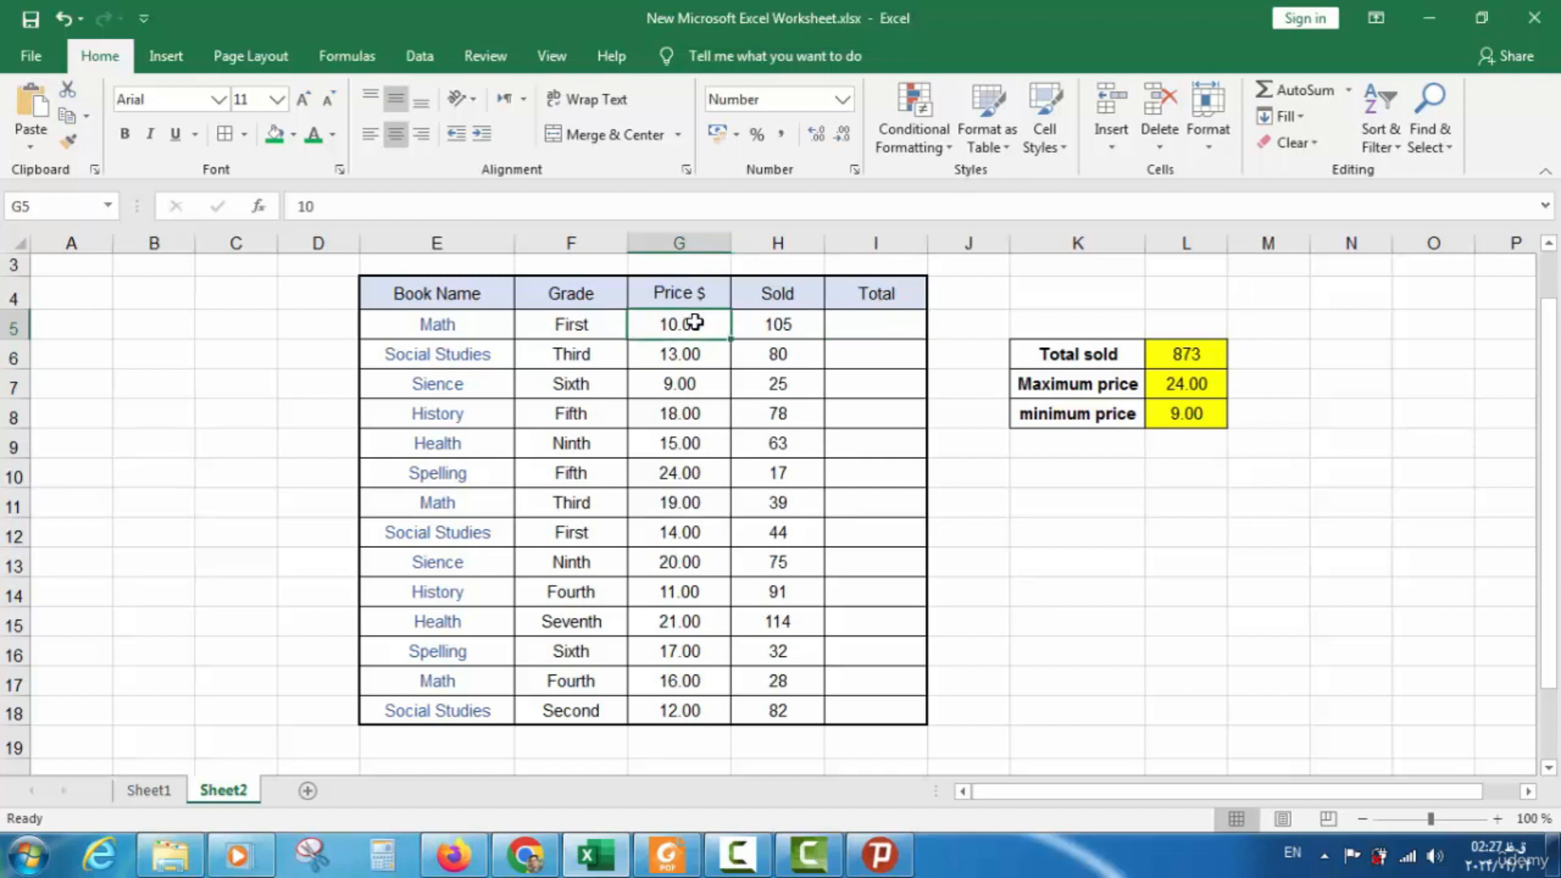
pyautogui.click(772, 323)
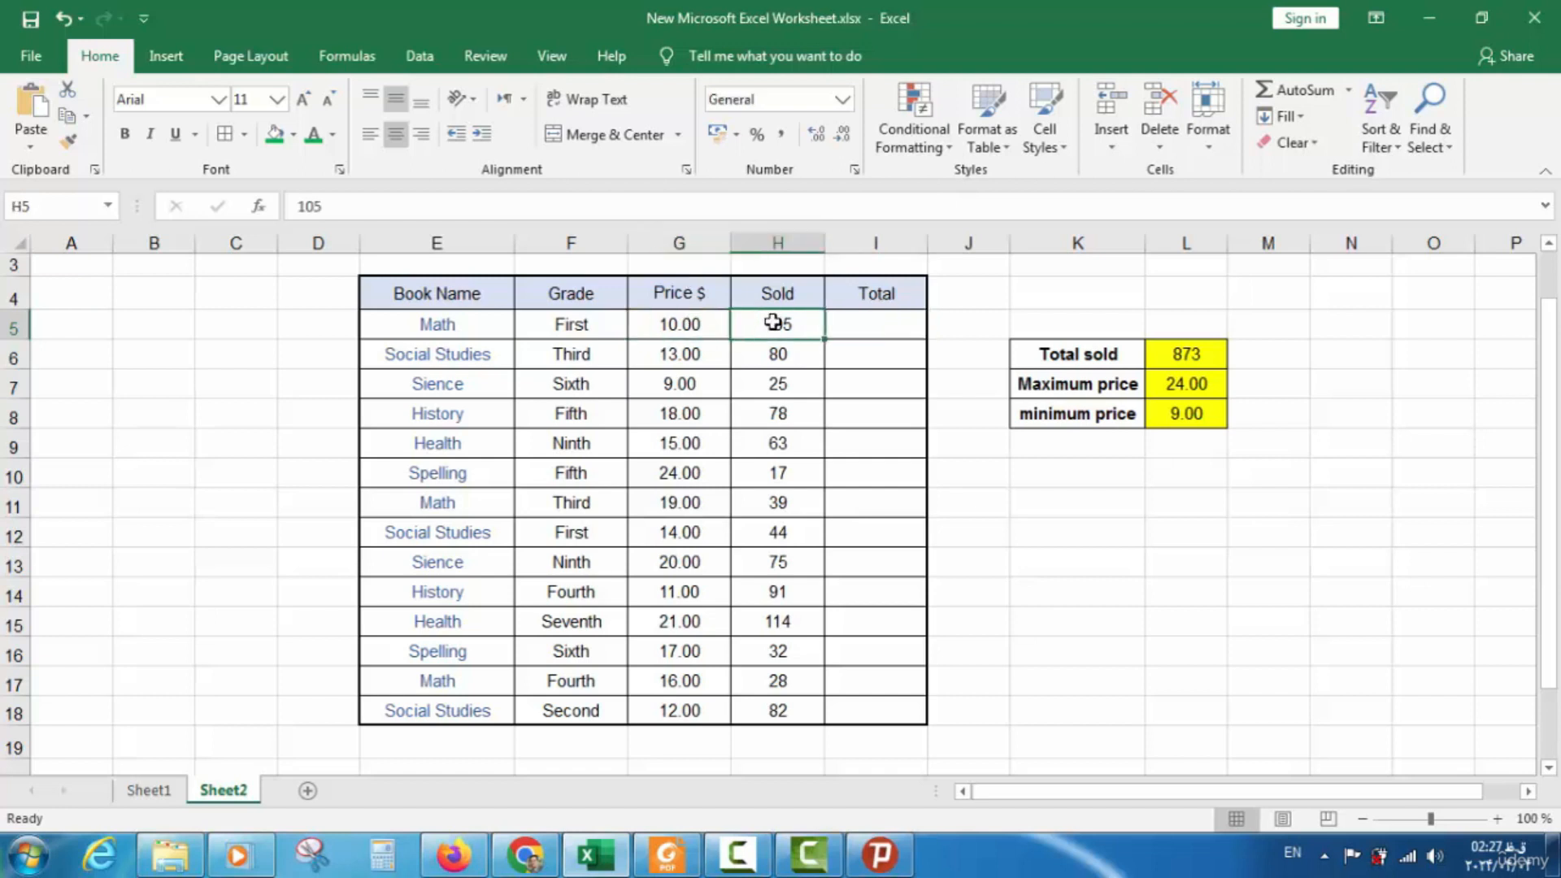
pyautogui.click(856, 323)
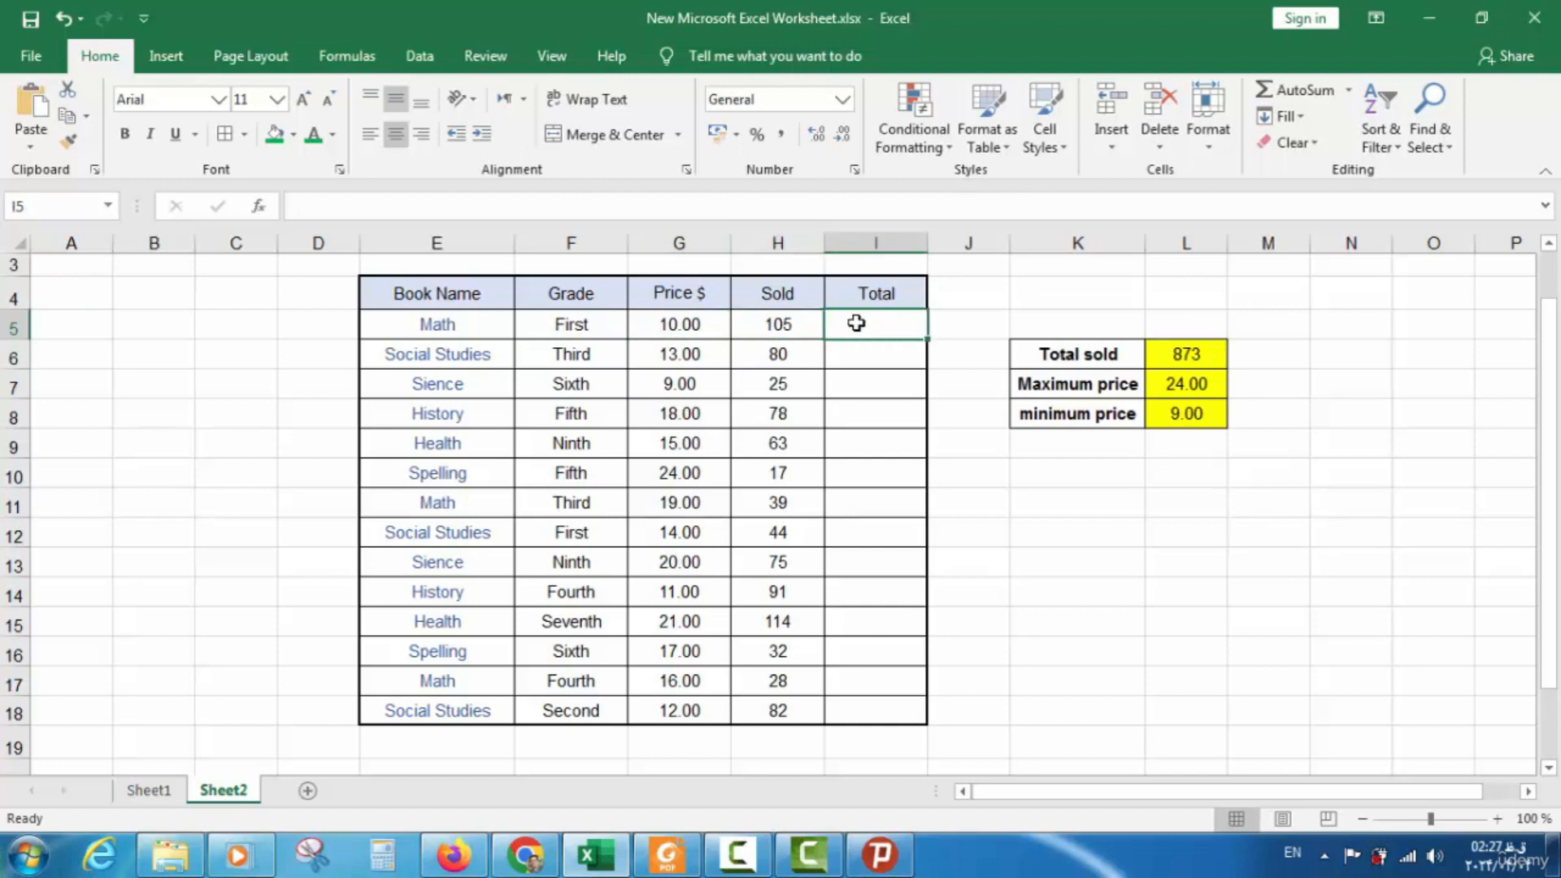
# Enter =G5*H5 in I5 for the Math book, then clear the cell again
pyautogui.write('=')
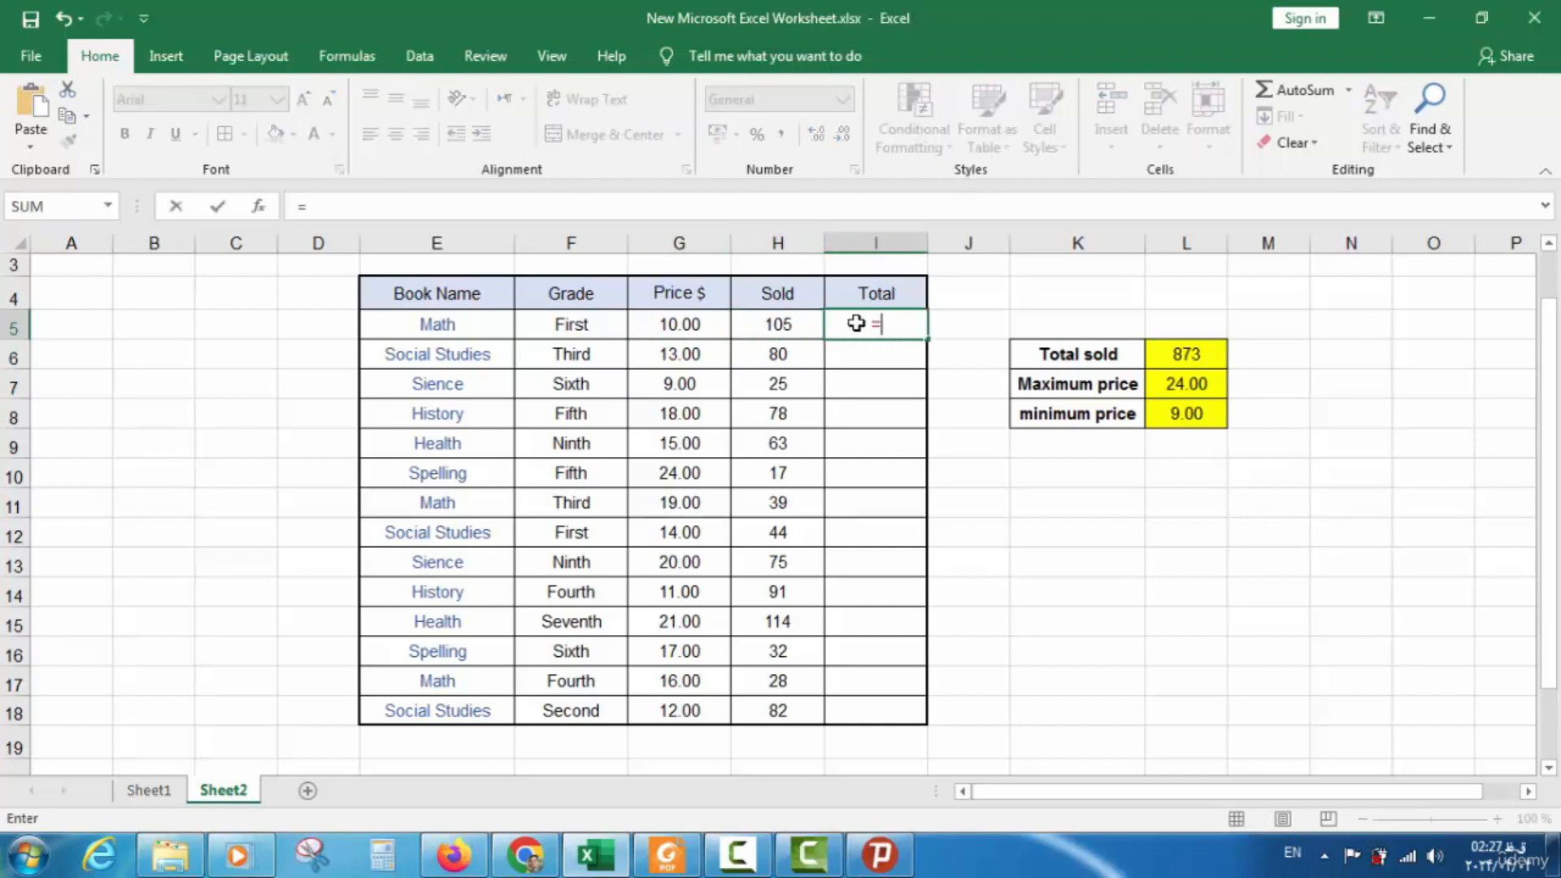
pyautogui.click(678, 325)
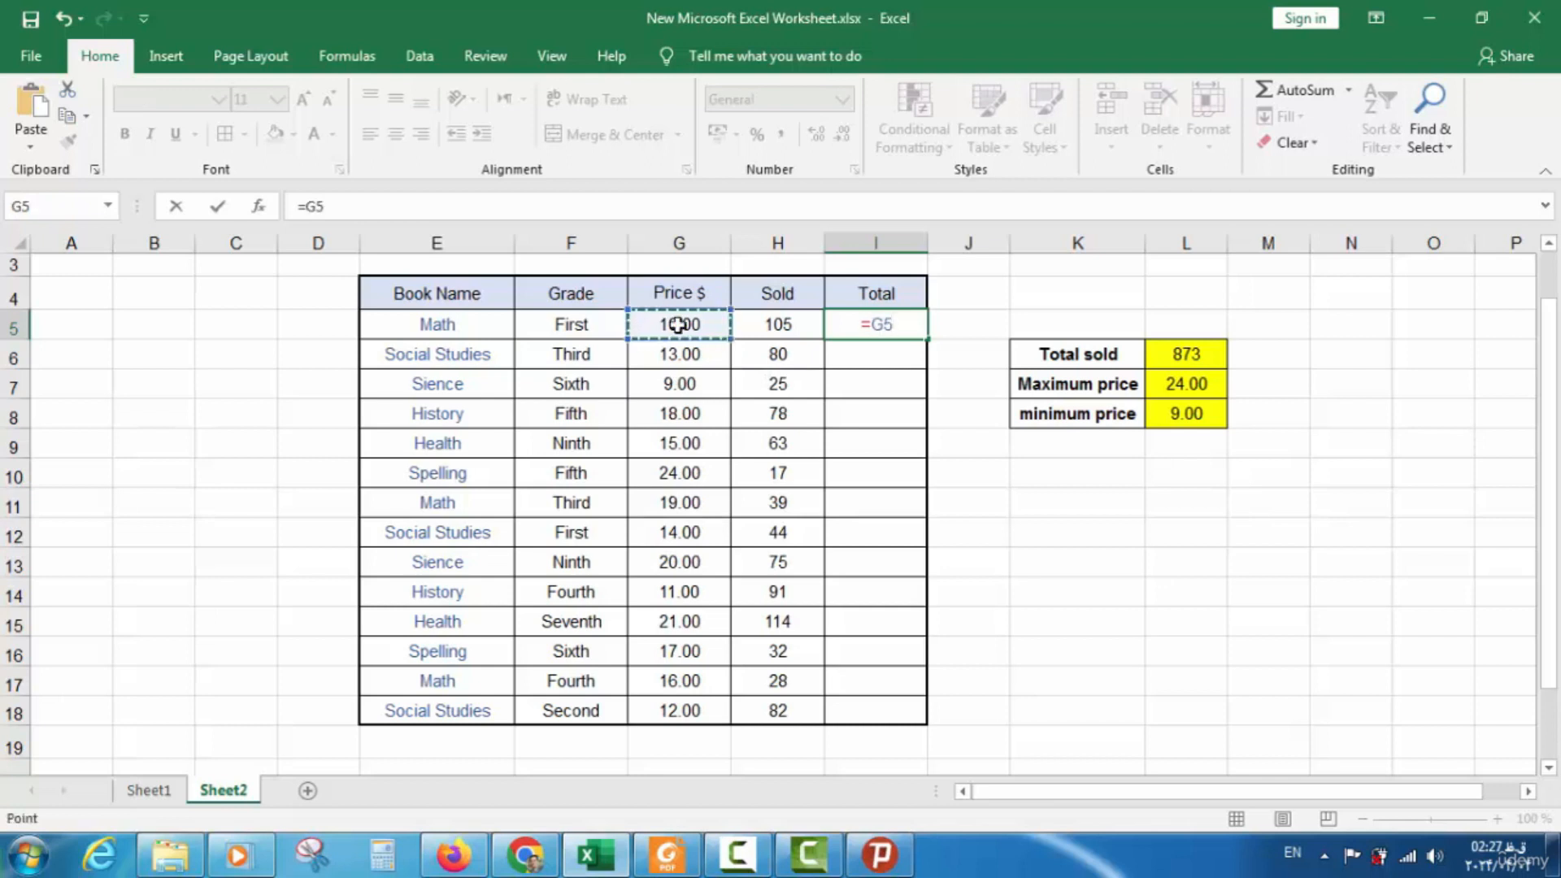
pyautogui.write('*')
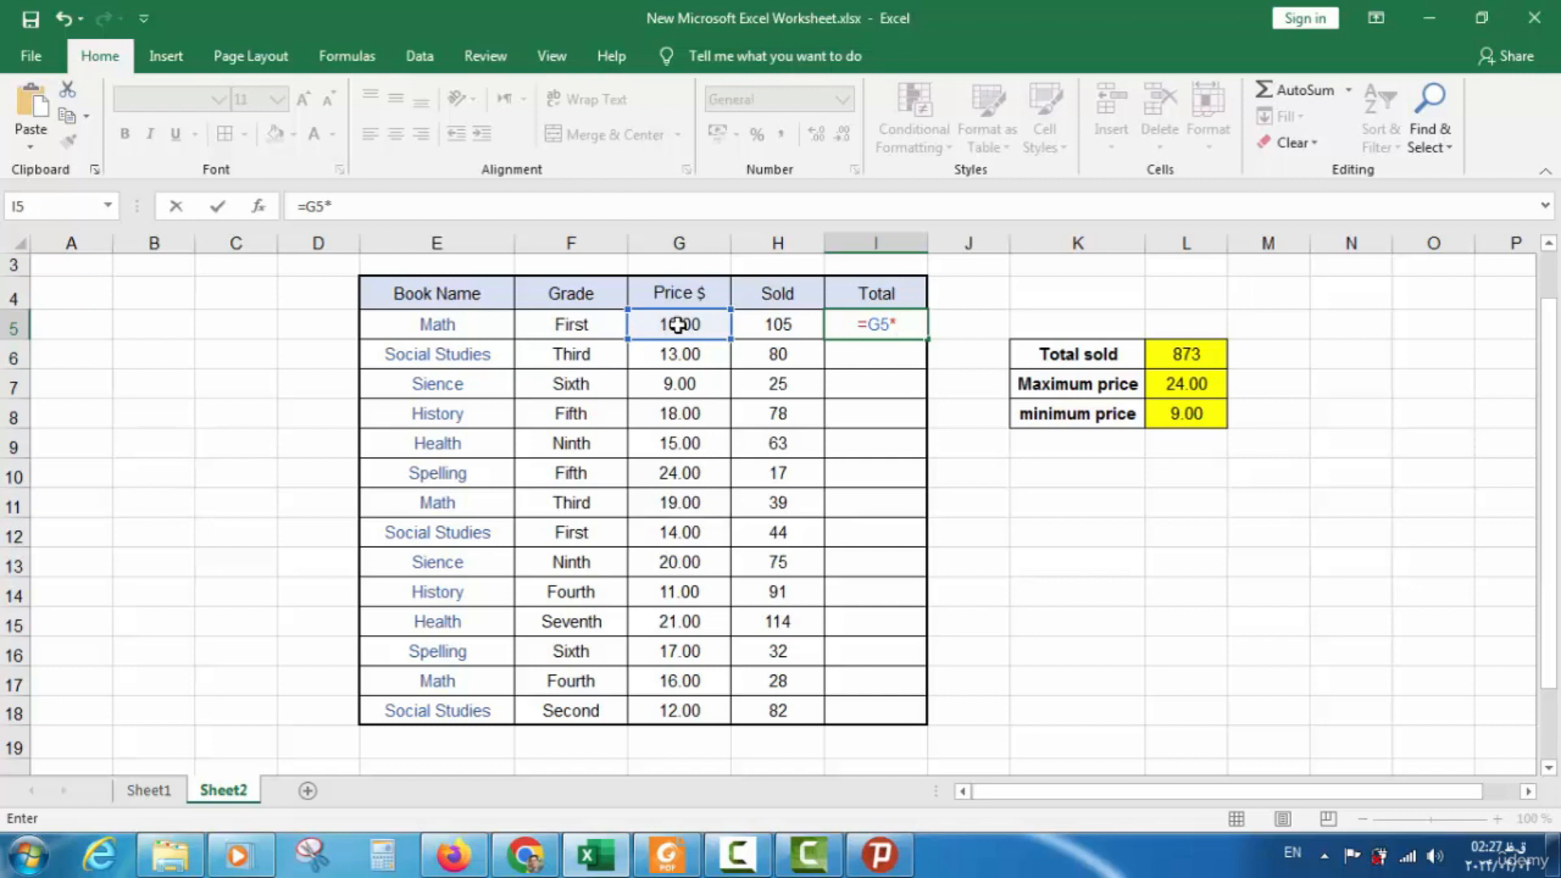
pyautogui.click(786, 334)
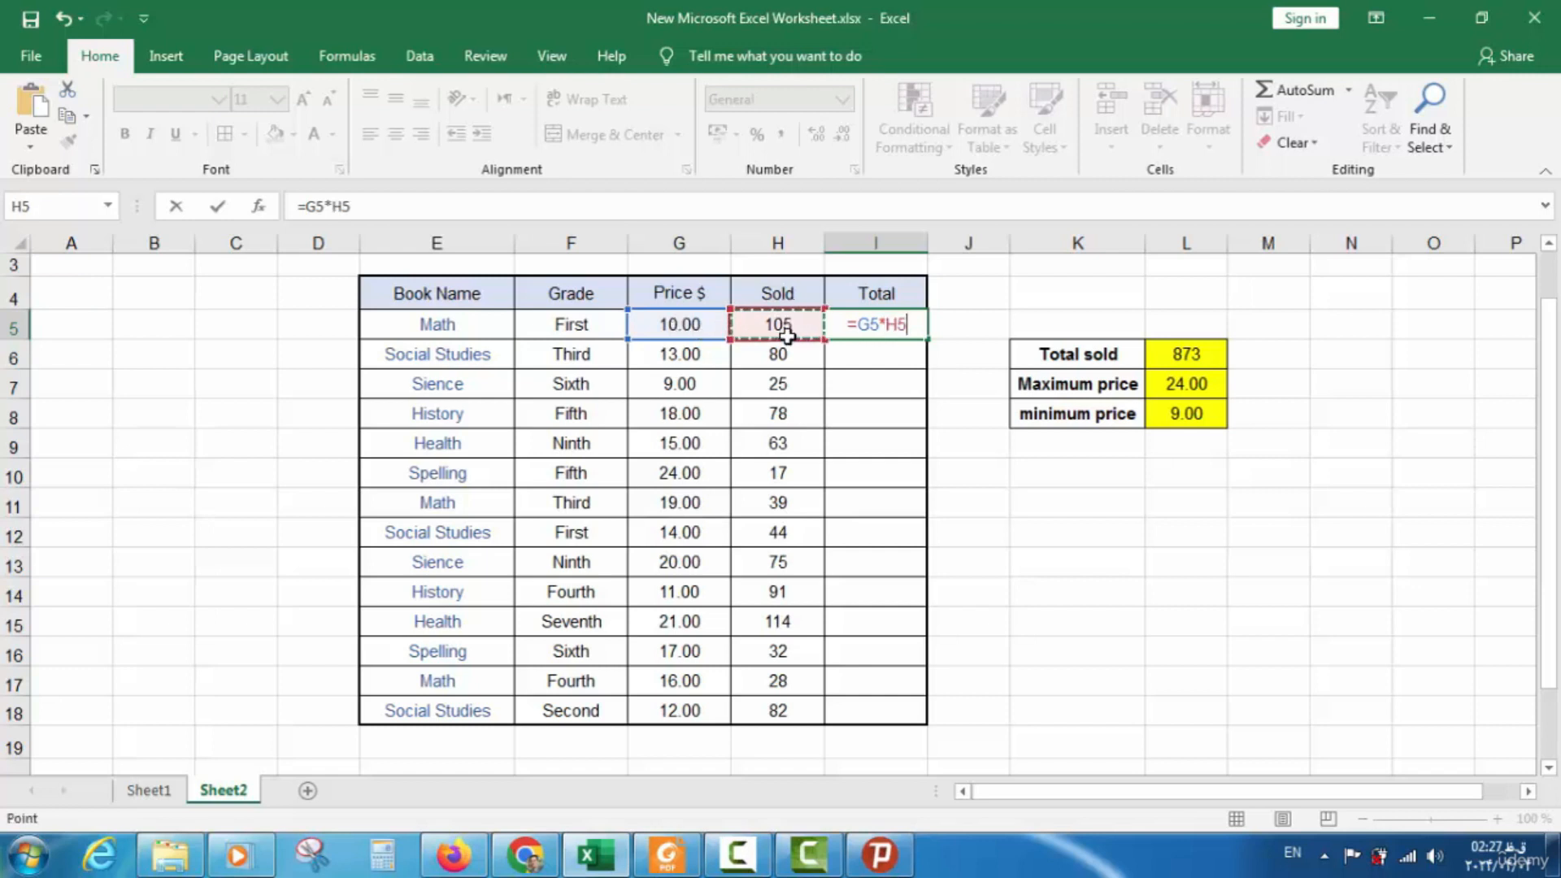
pyautogui.press('Return')
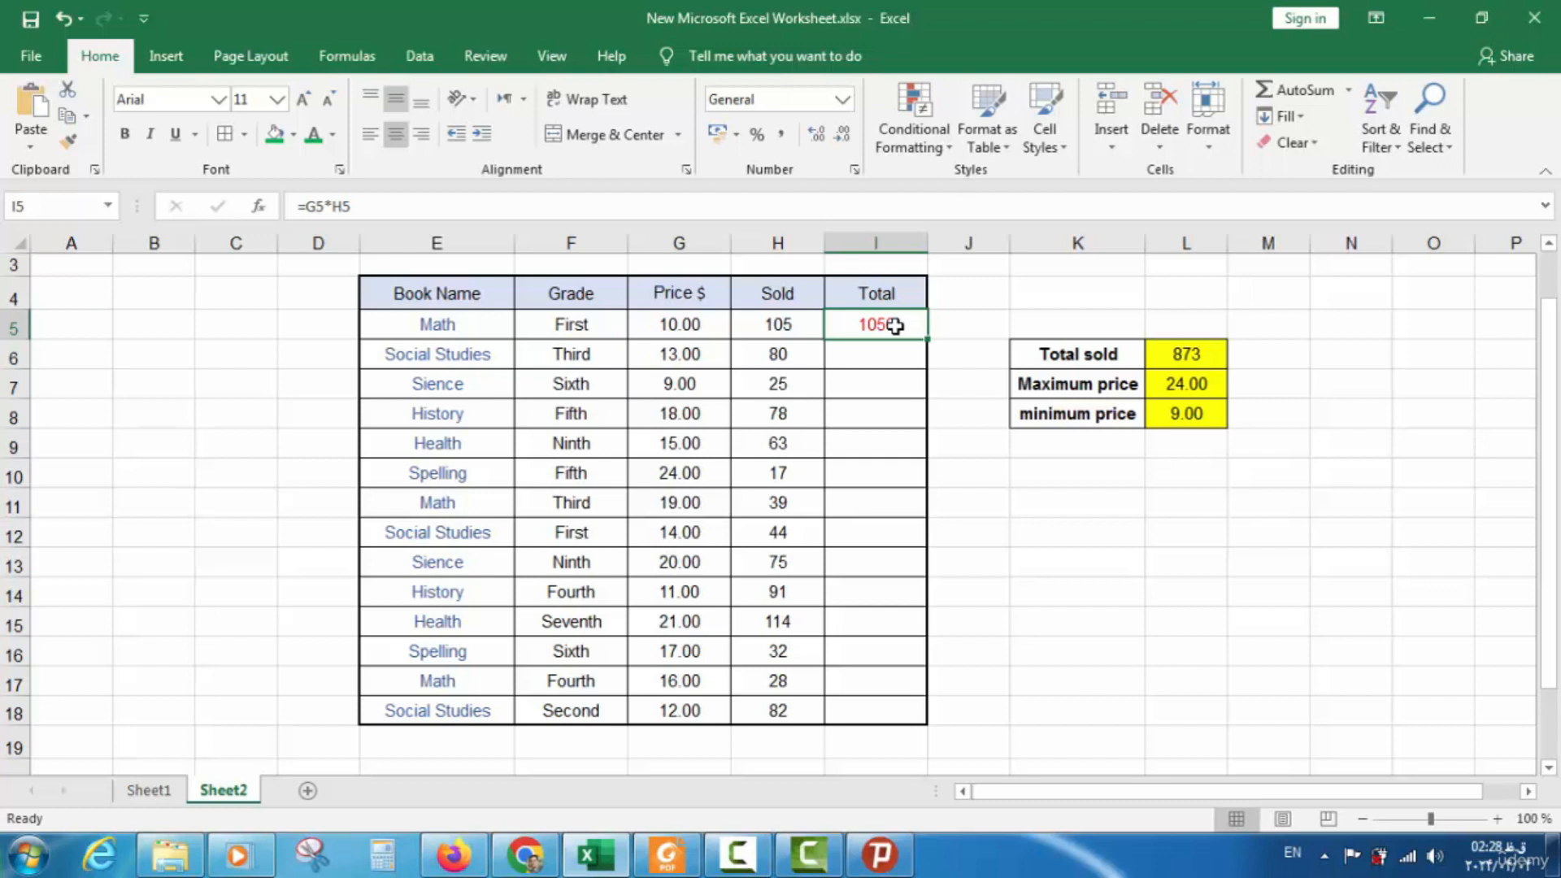
pyautogui.press('Delete')
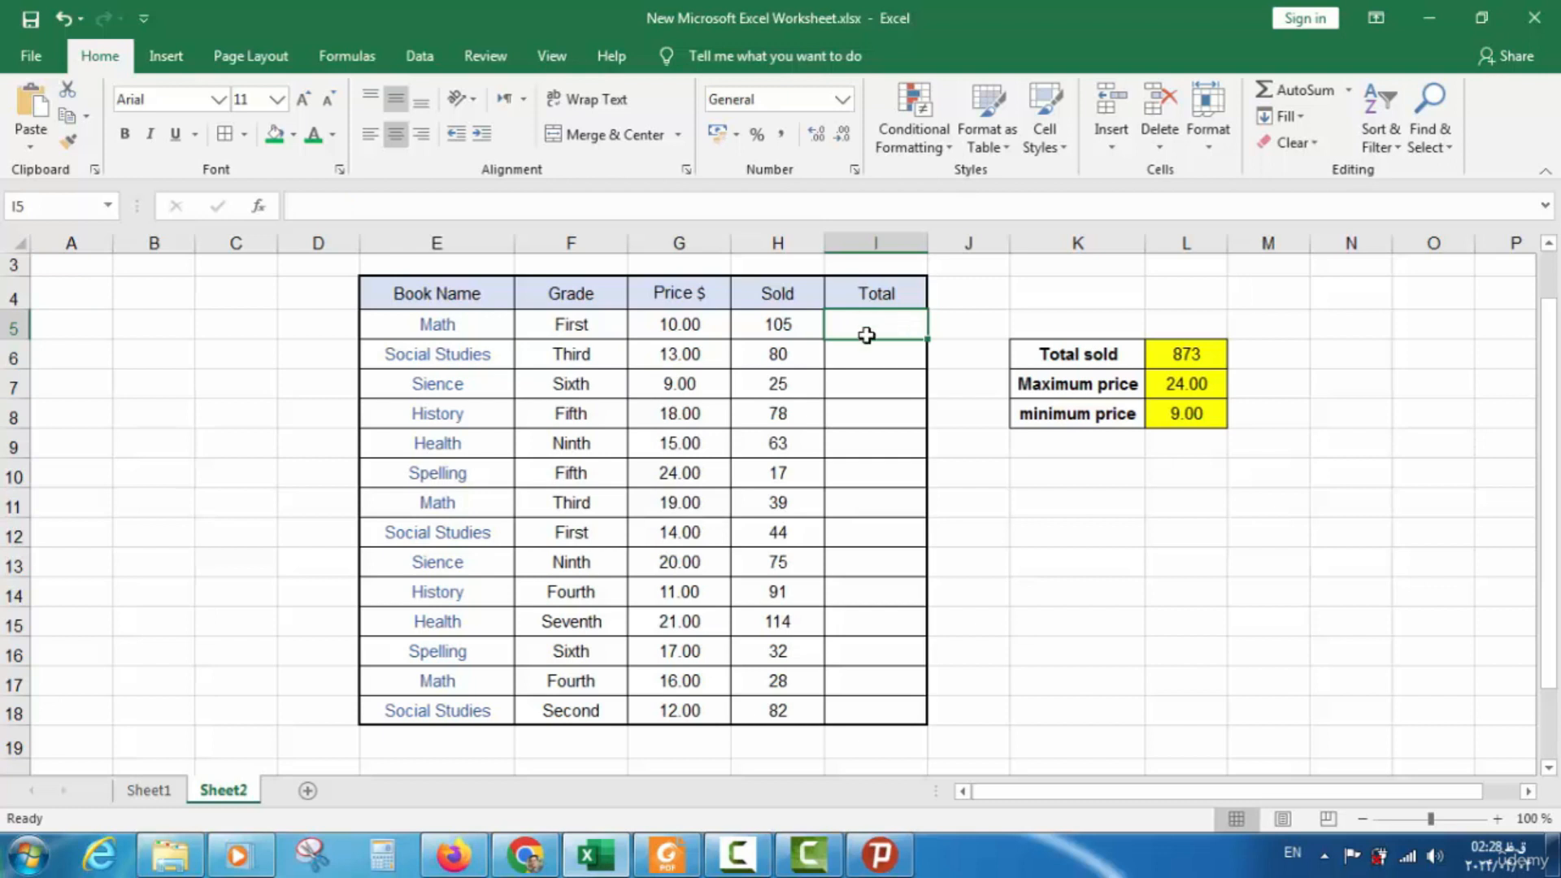
# Enter =G5*H5 in I5 so the Math book's Total reads 1050
pyautogui.write('=')
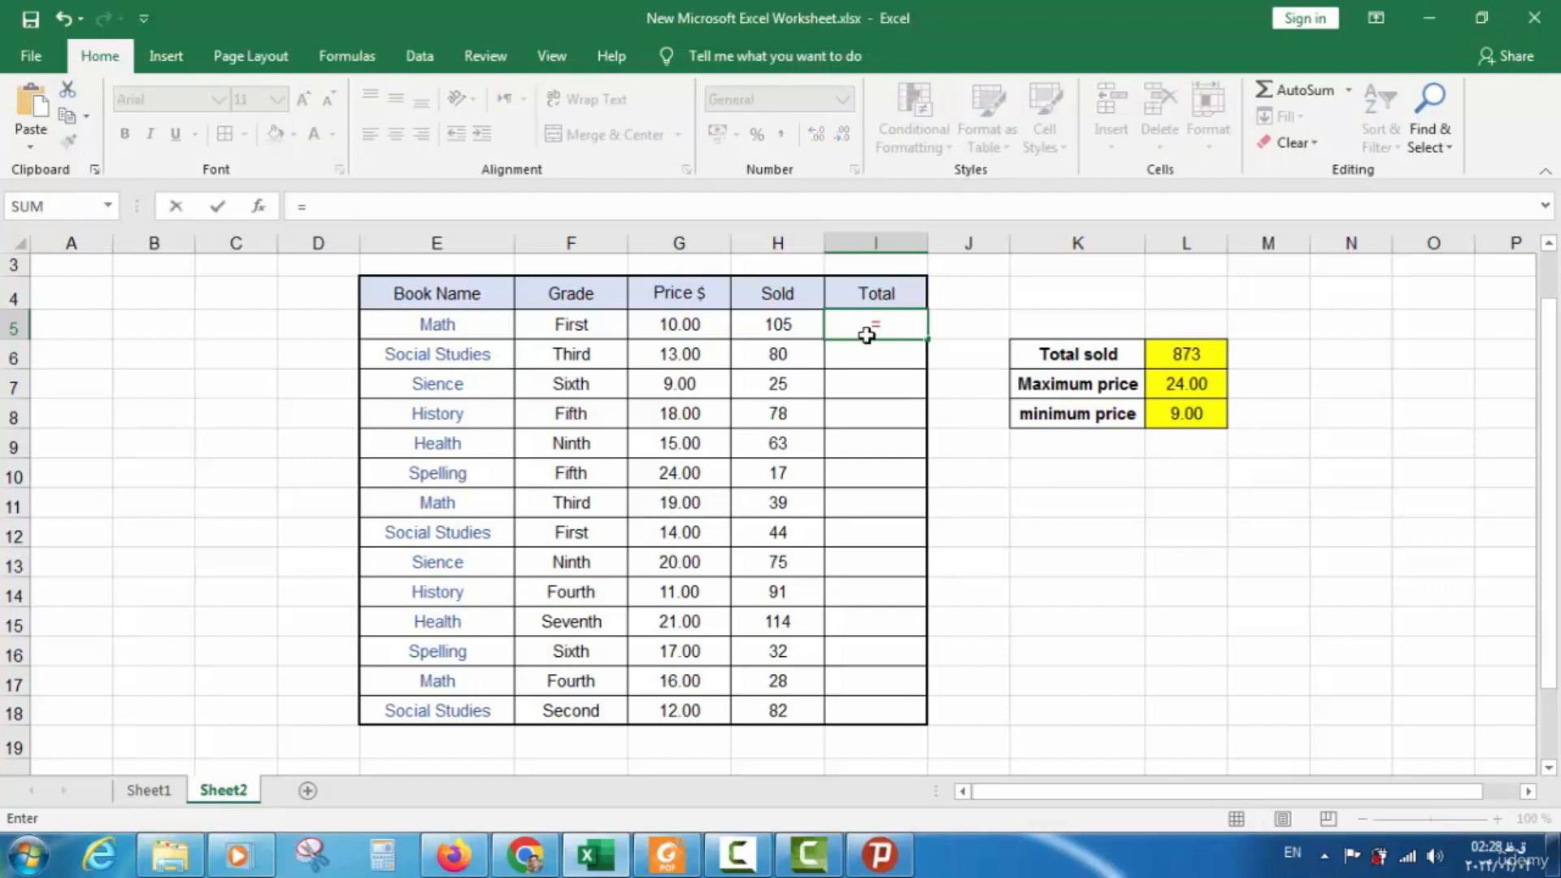
pyautogui.click(699, 327)
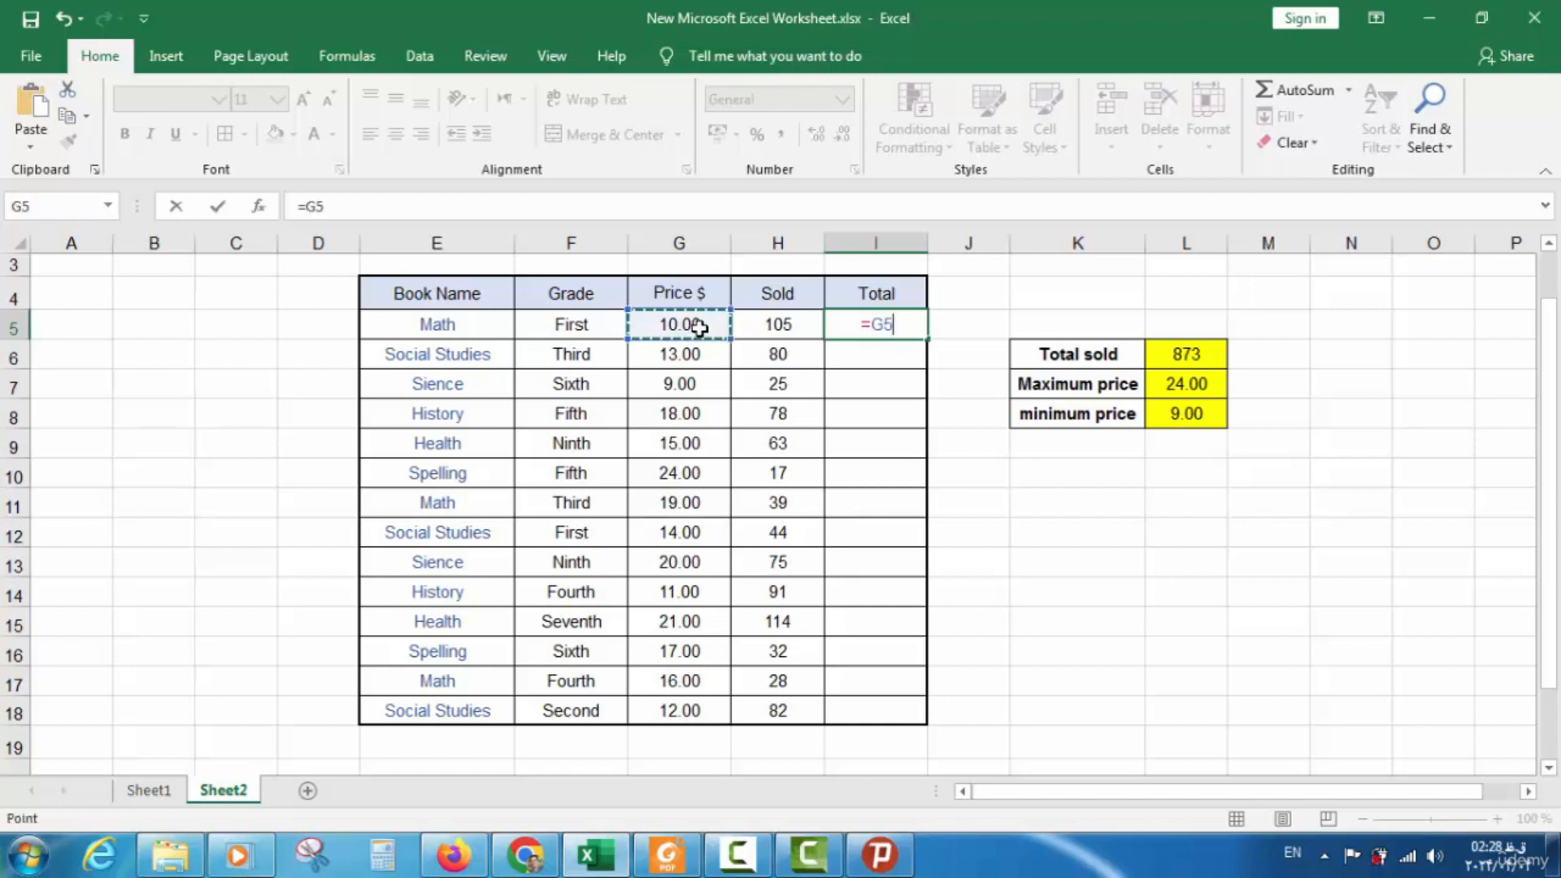
pyautogui.write('*')
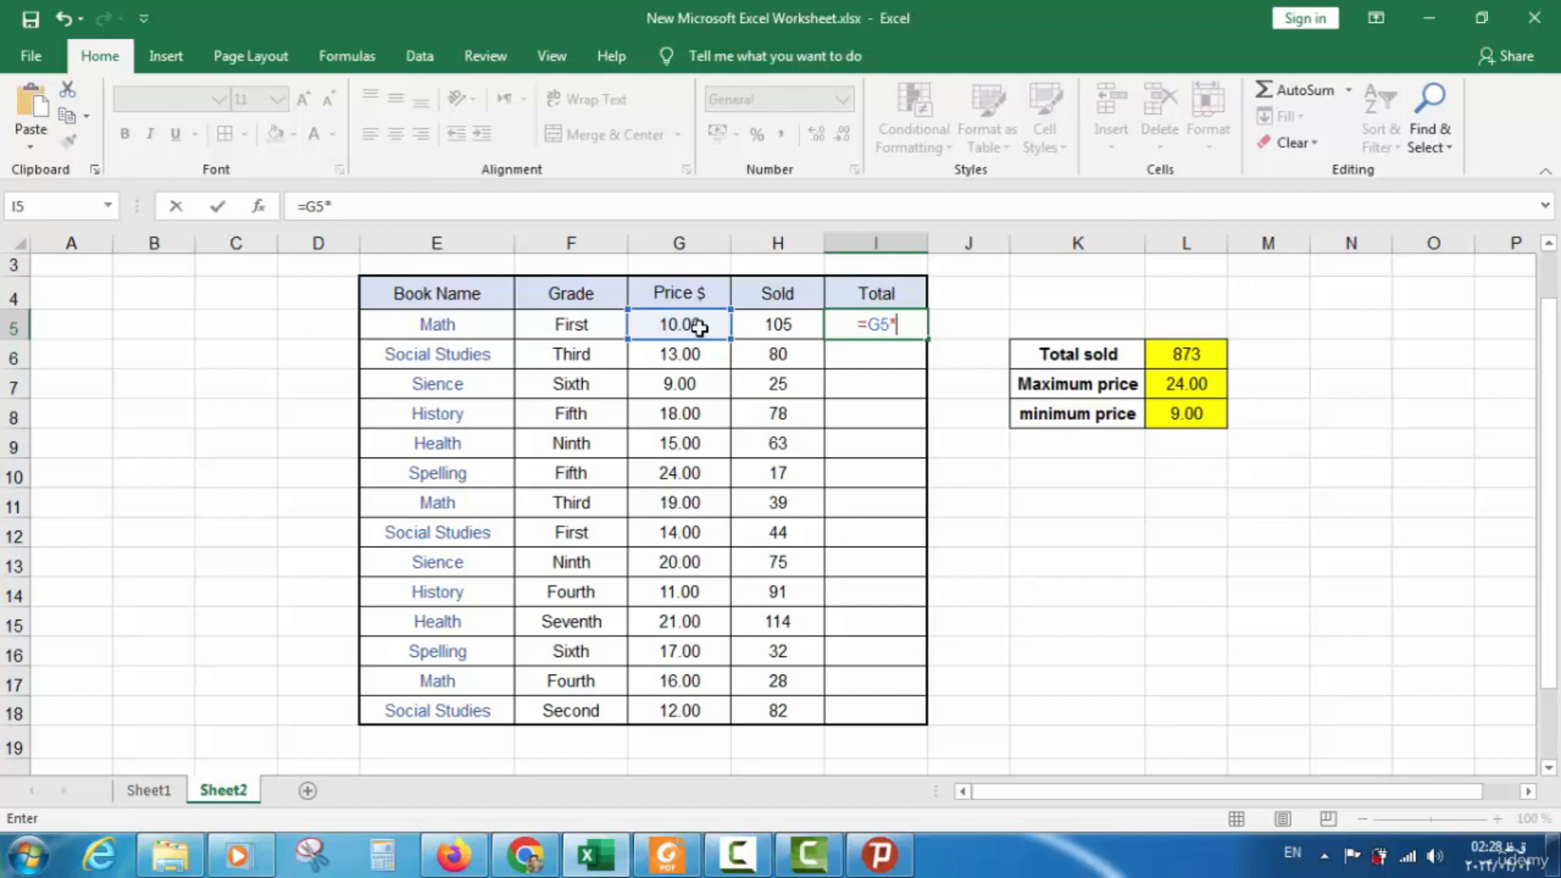
pyautogui.click(767, 327)
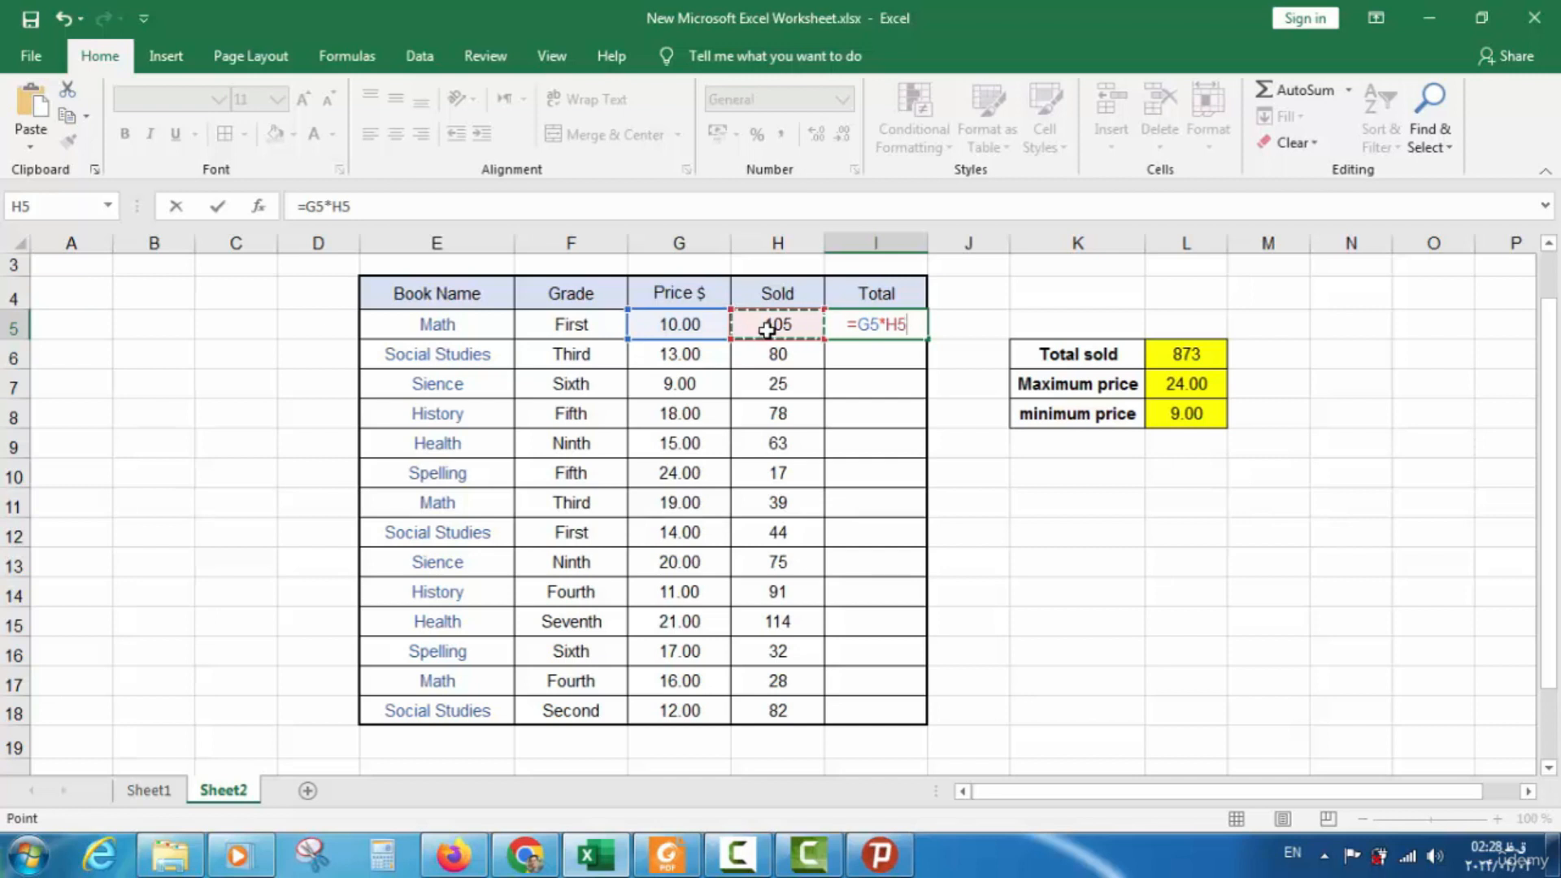
pyautogui.press('Return')
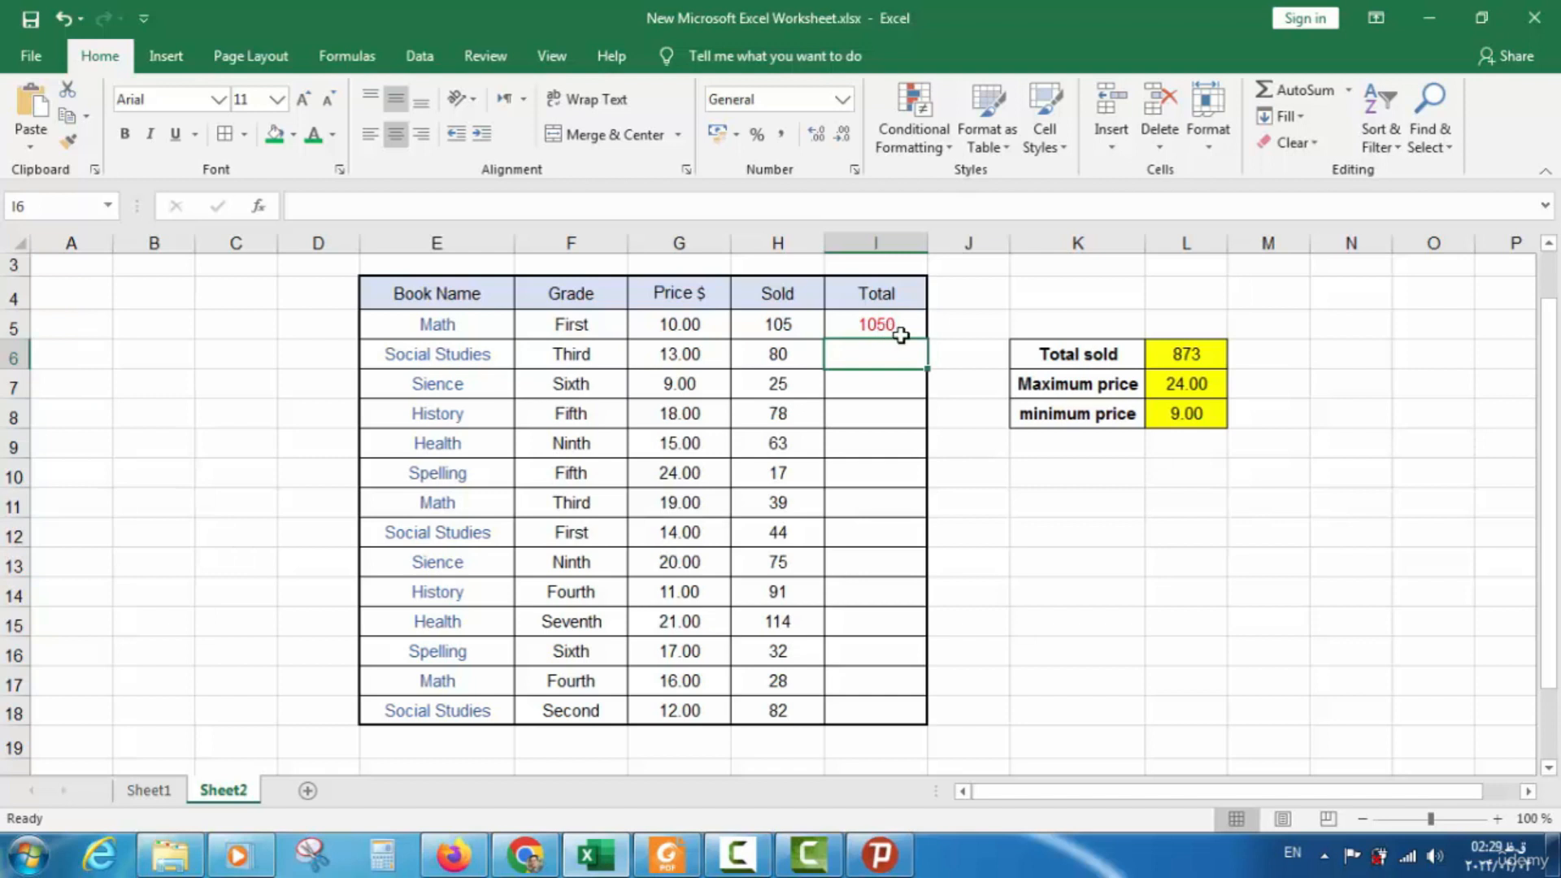
pyautogui.click(890, 326)
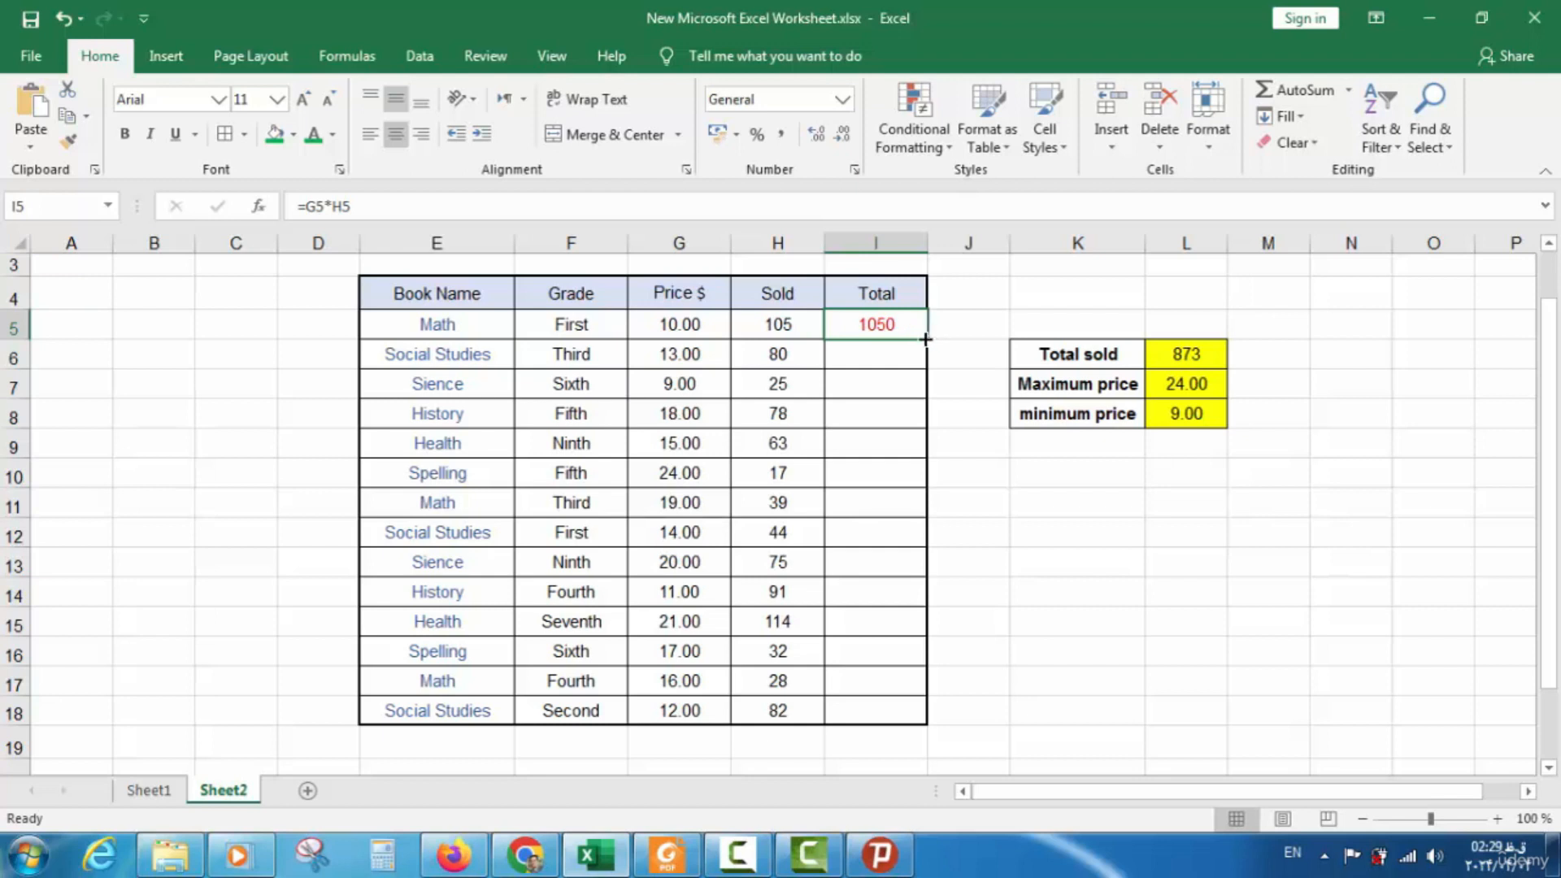
# Fill I5's =G5*H5 down to I18 and spot-check the Science and Health totals
pyautogui.moveTo(927, 338); pyautogui.dragTo(917, 715)
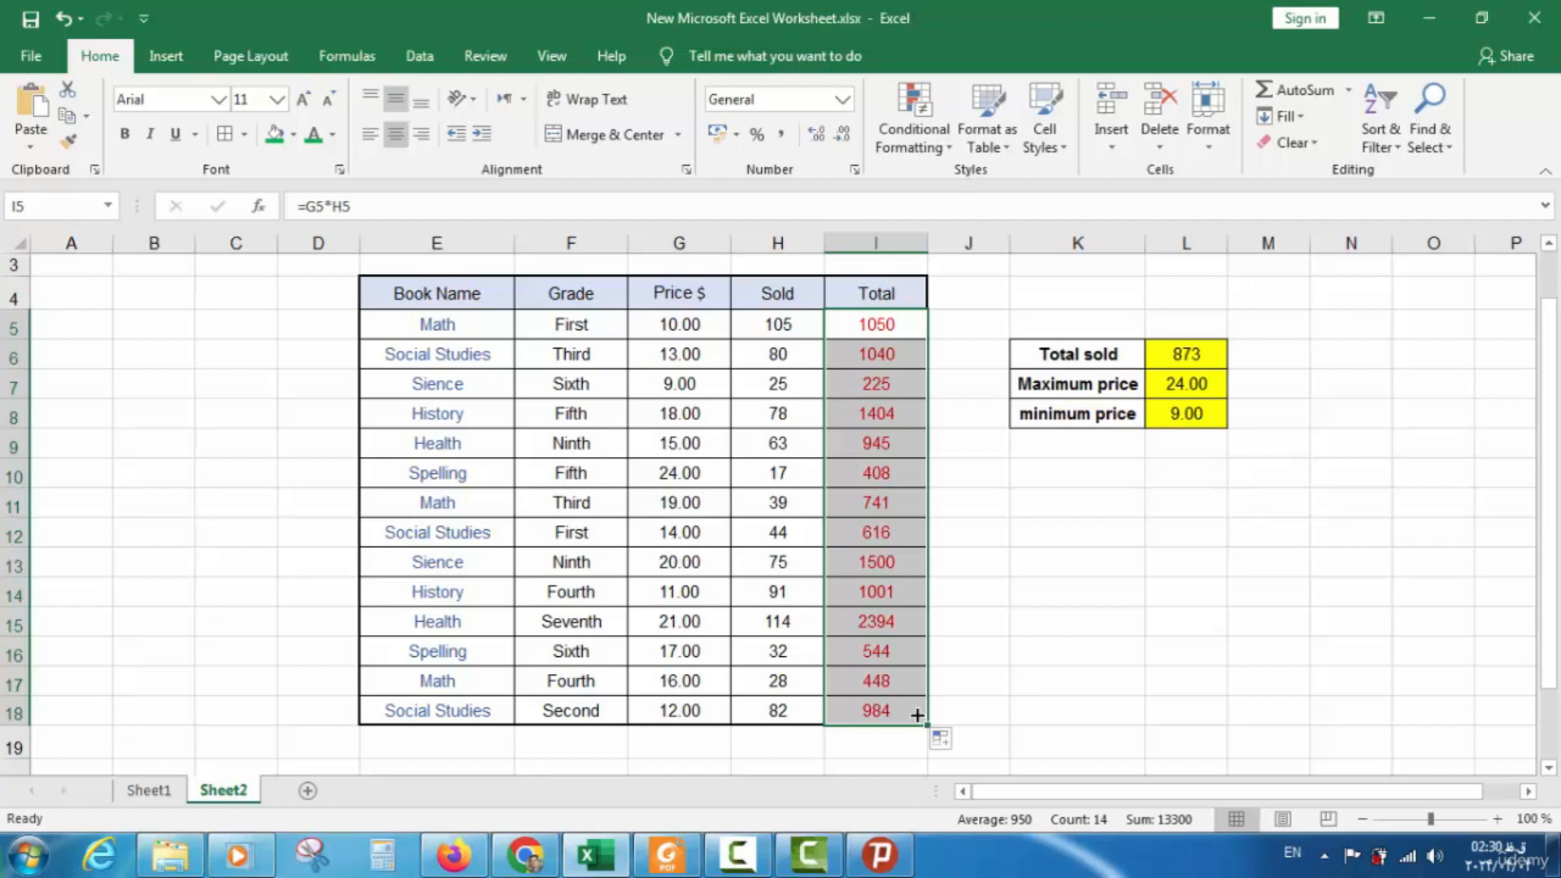
pyautogui.click(984, 612)
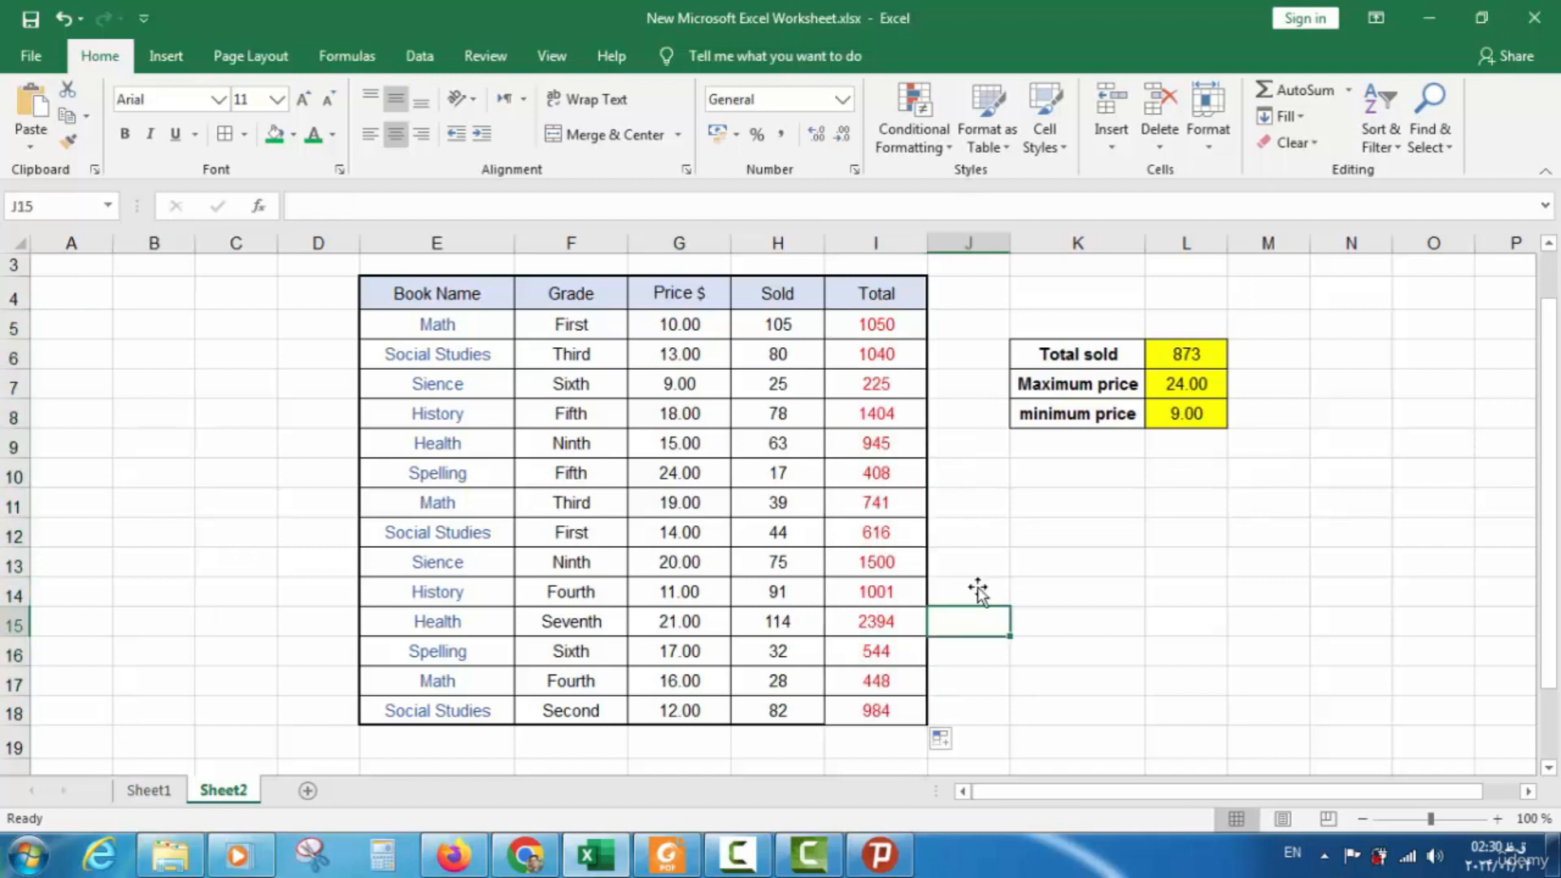
pyautogui.doubleClick(878, 382)
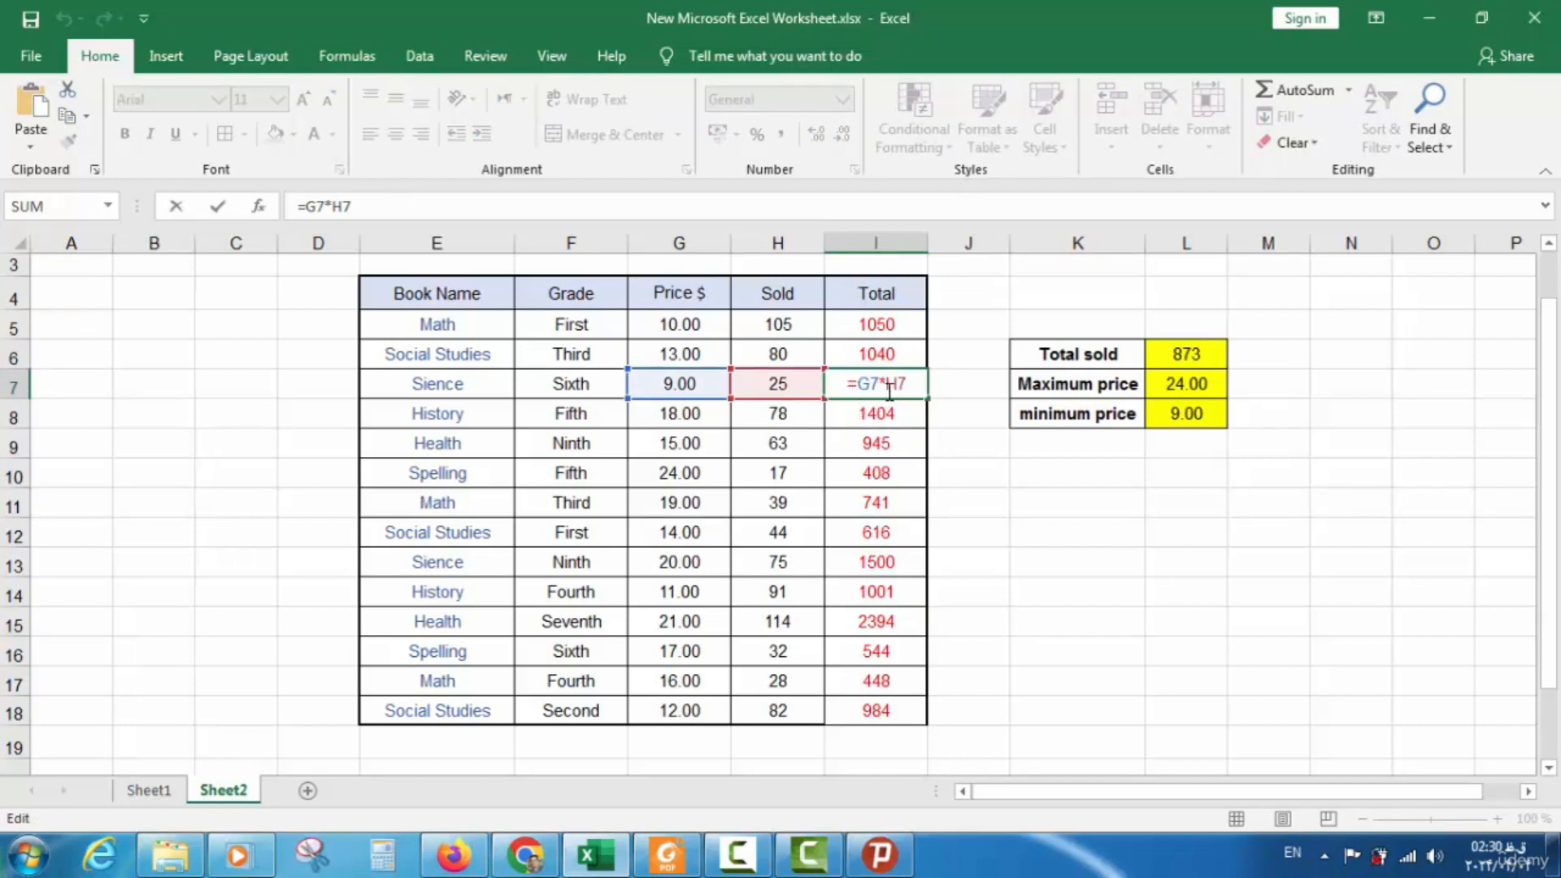
pyautogui.press('Return')
pyautogui.click(892, 443)
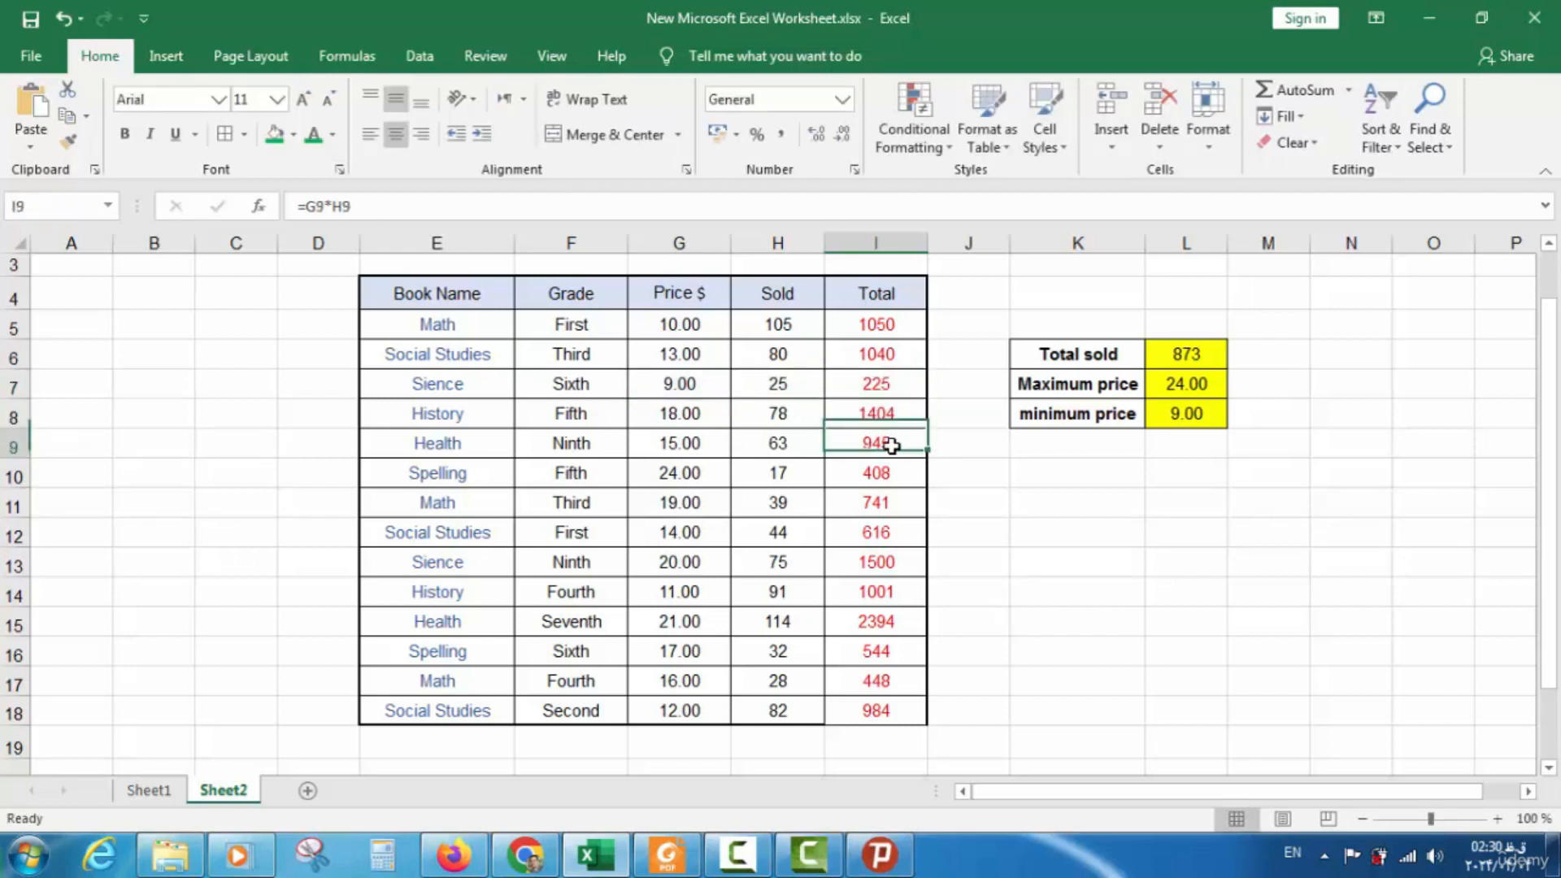
pyautogui.doubleClick(891, 444)
pyautogui.click(900, 477)
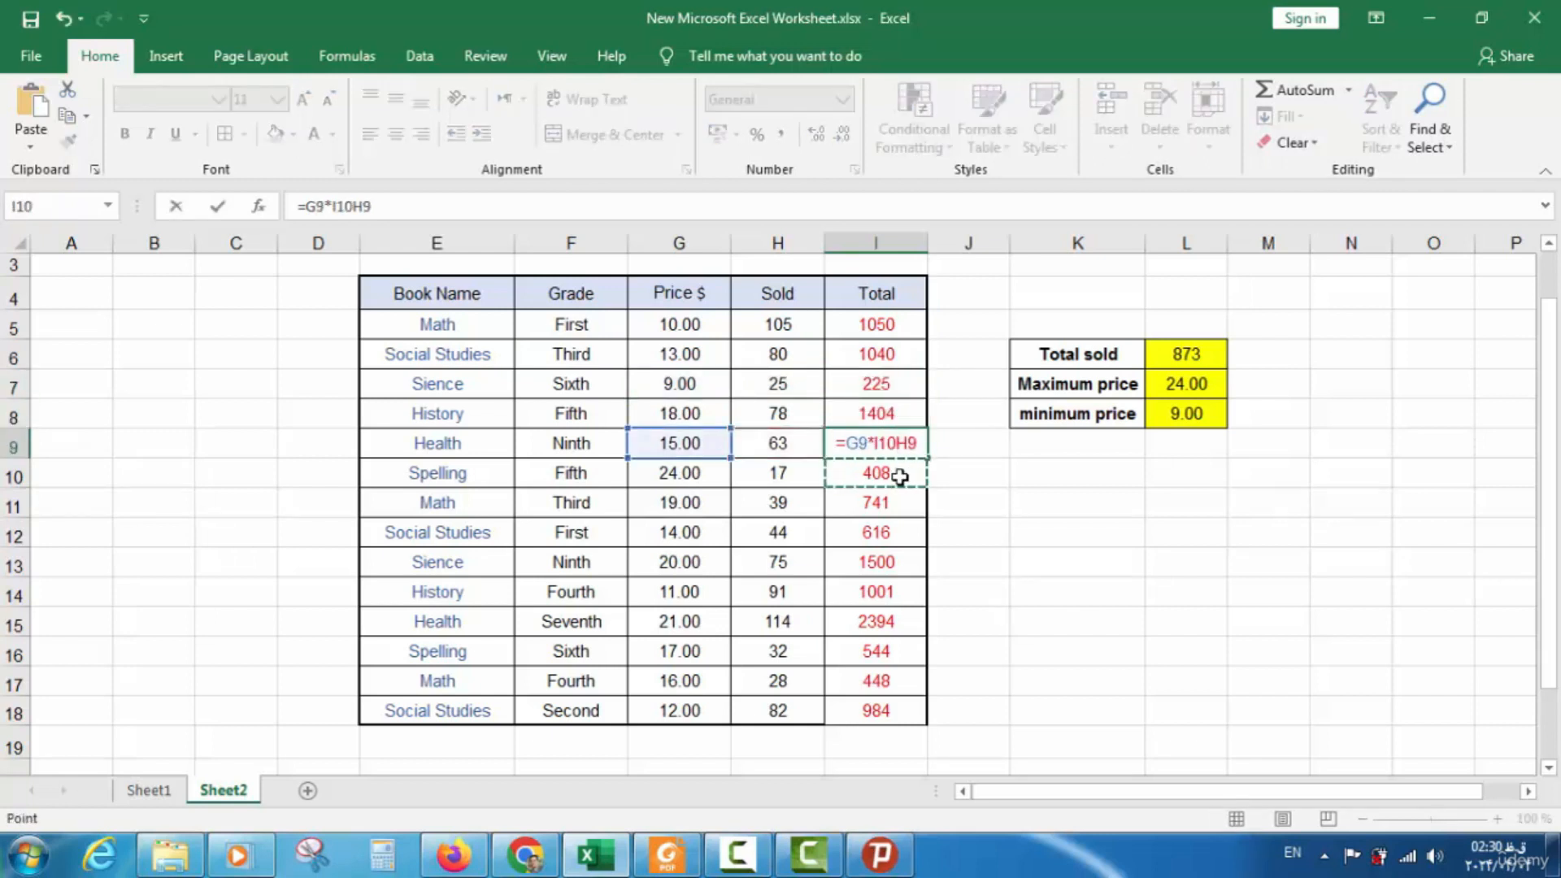
pyautogui.press('Escape')
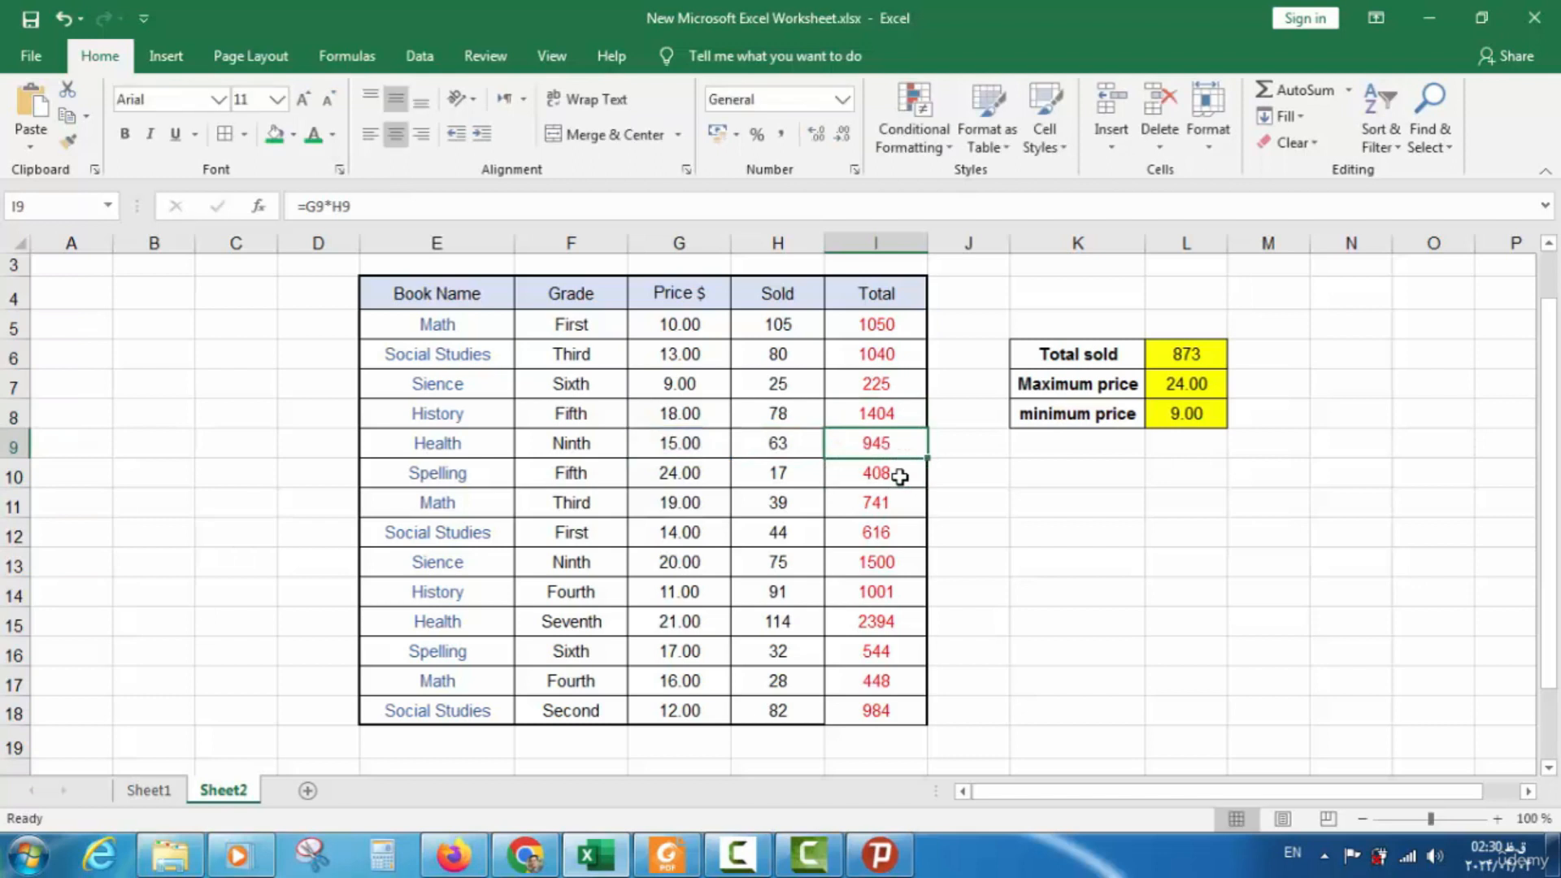
pyautogui.click(963, 505)
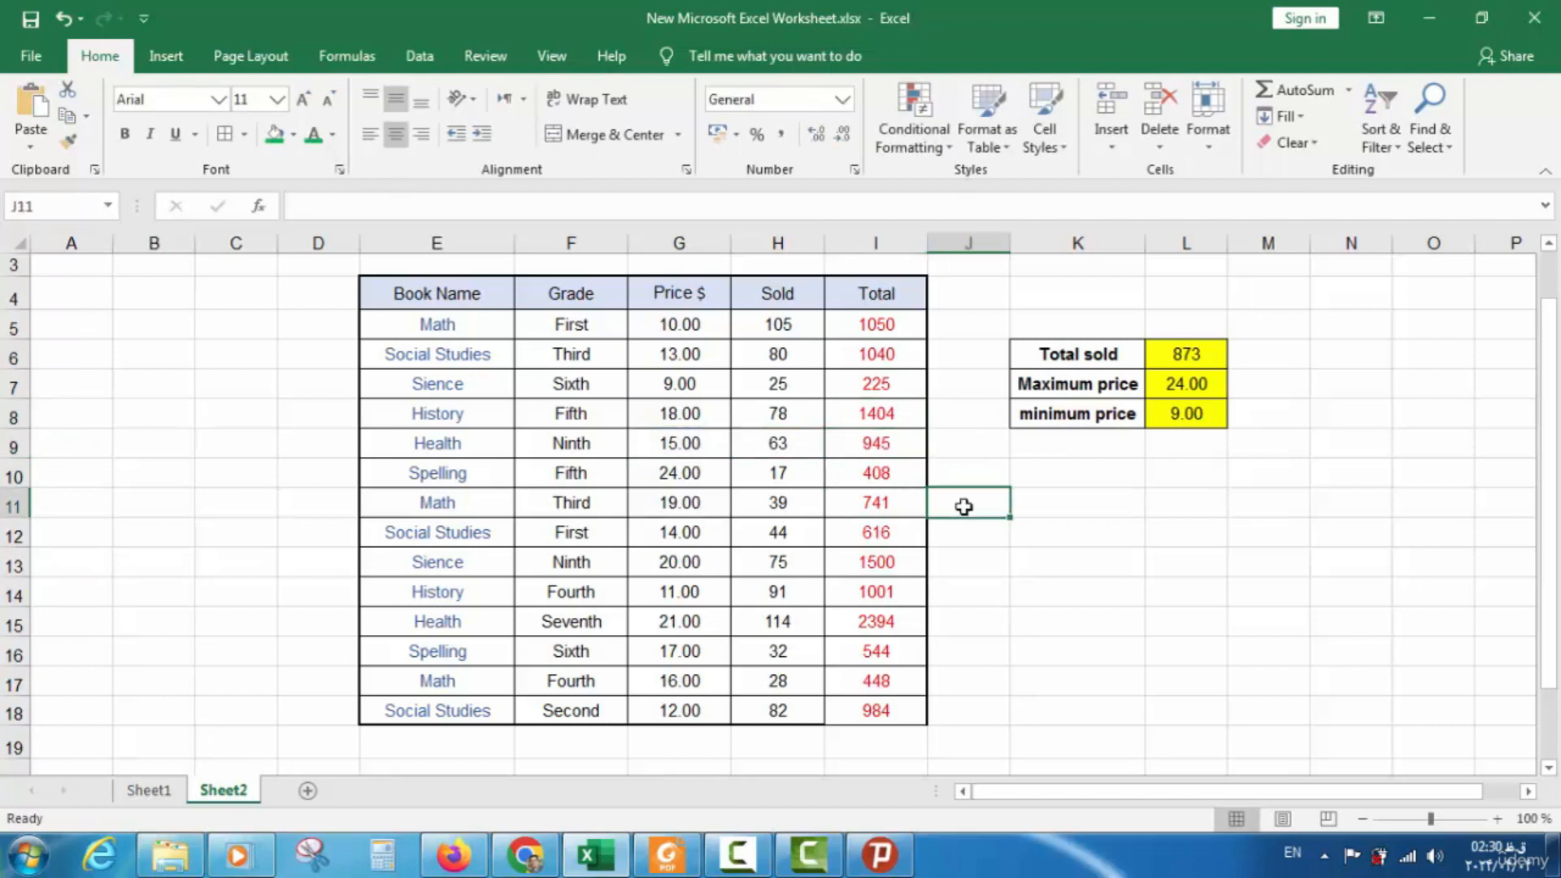
pyautogui.click(63, 19)
pyautogui.click(64, 19)
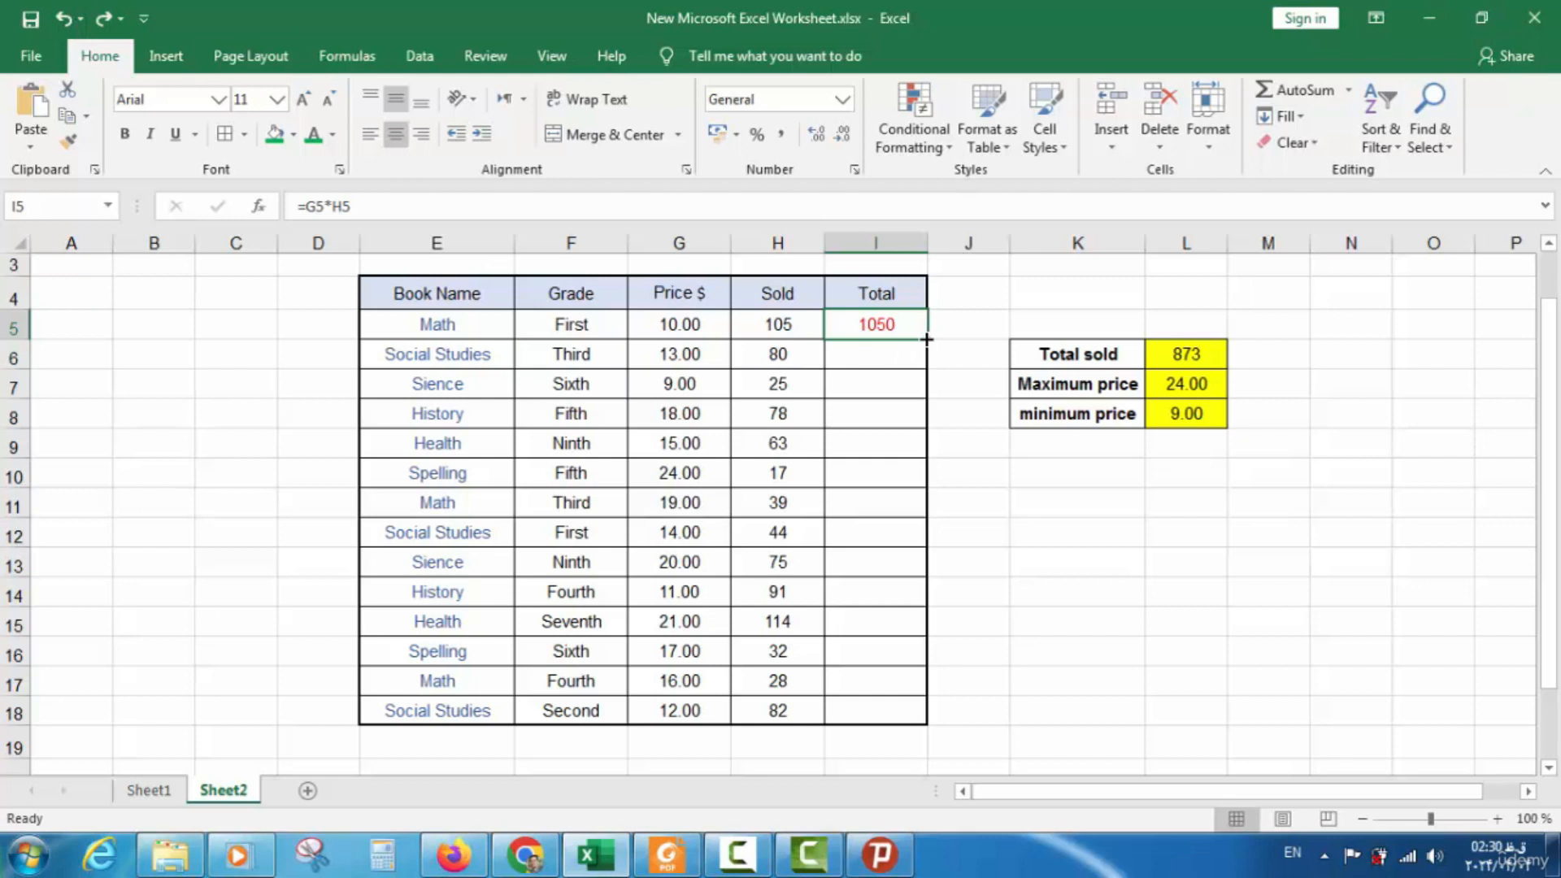
pyautogui.moveTo(926, 338); pyautogui.dragTo(920, 713)
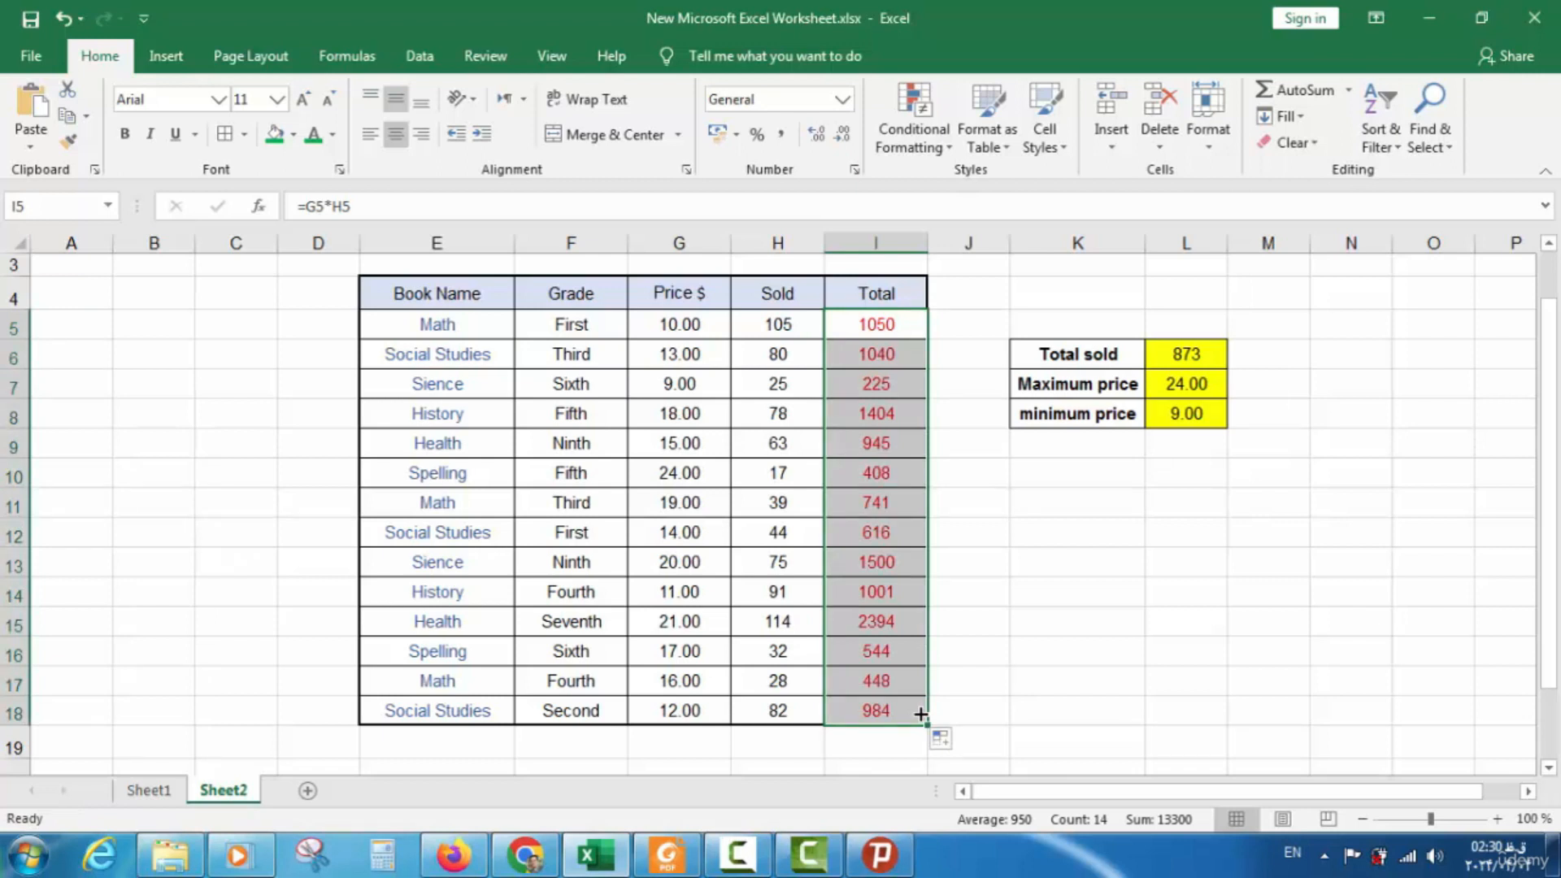
pyautogui.click(902, 510)
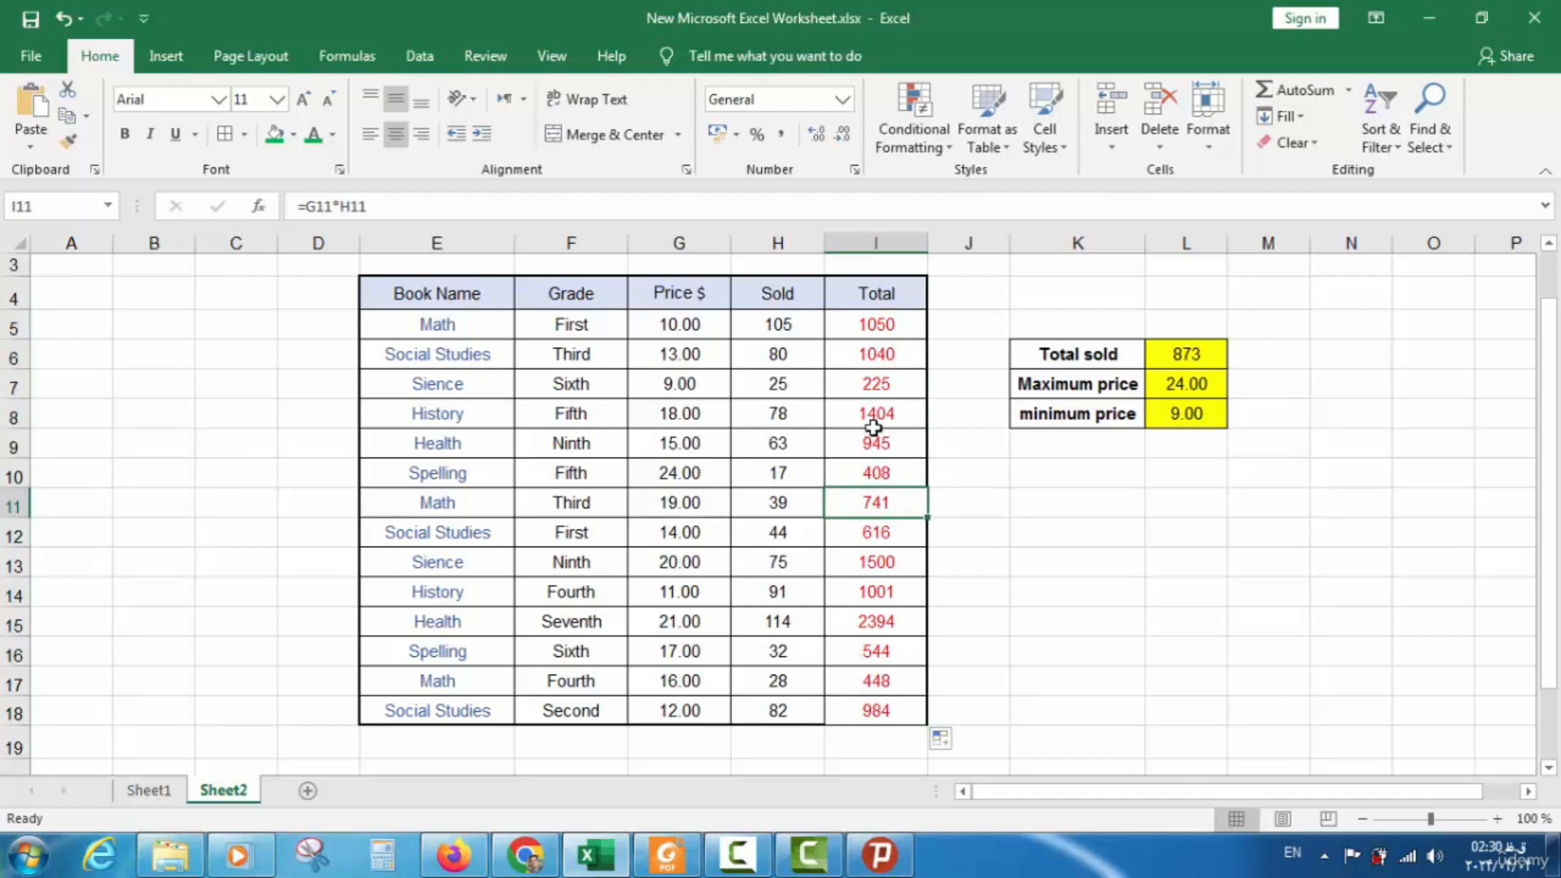
pyautogui.doubleClick(890, 514)
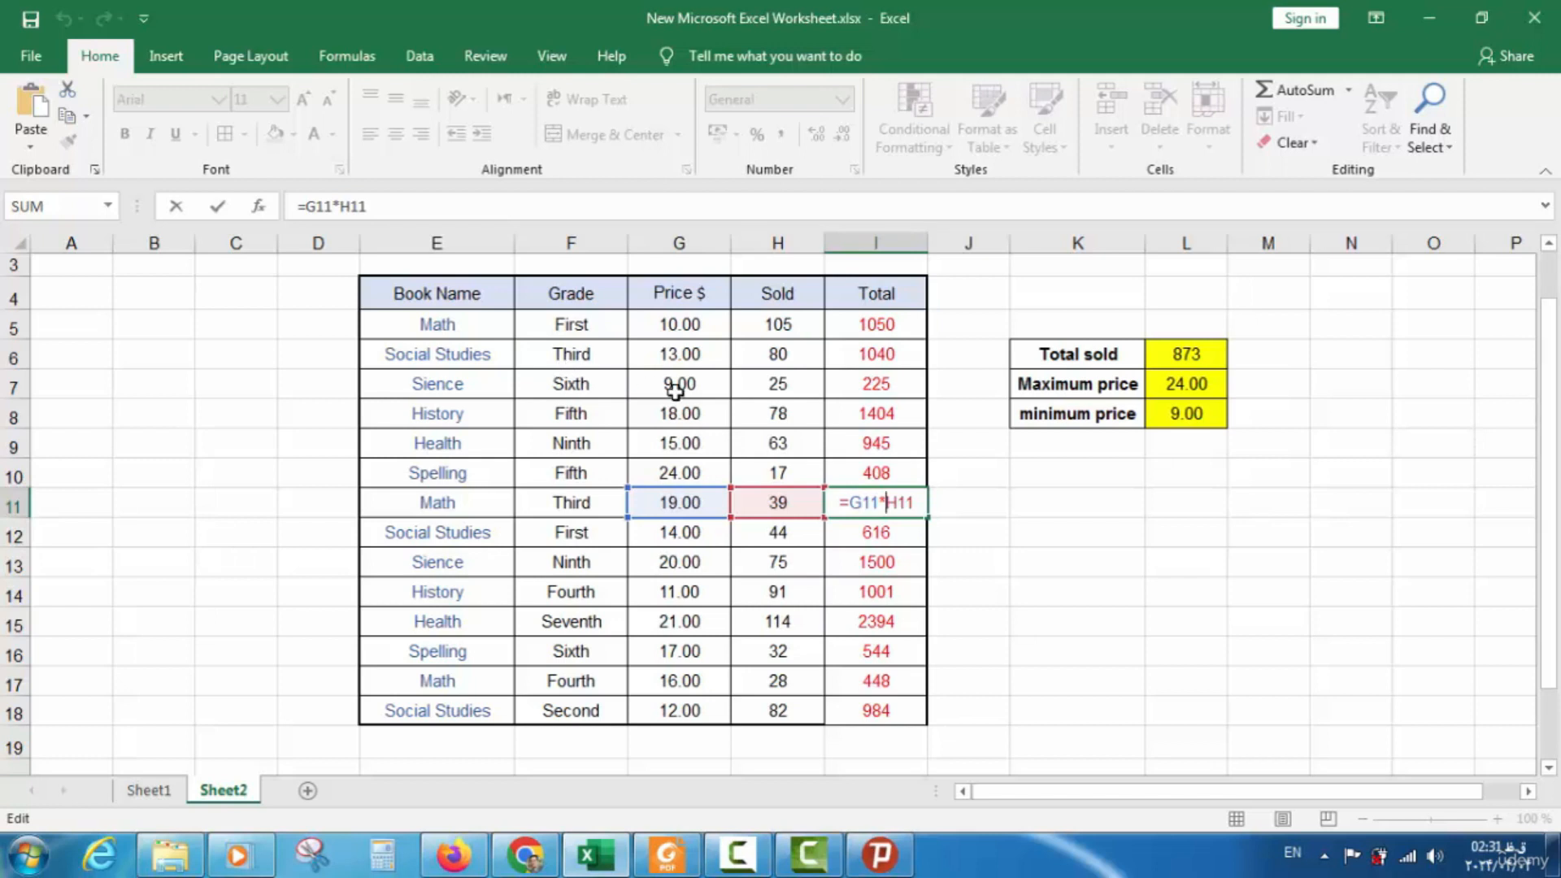
pyautogui.hotkey('ctrl', 'Return')
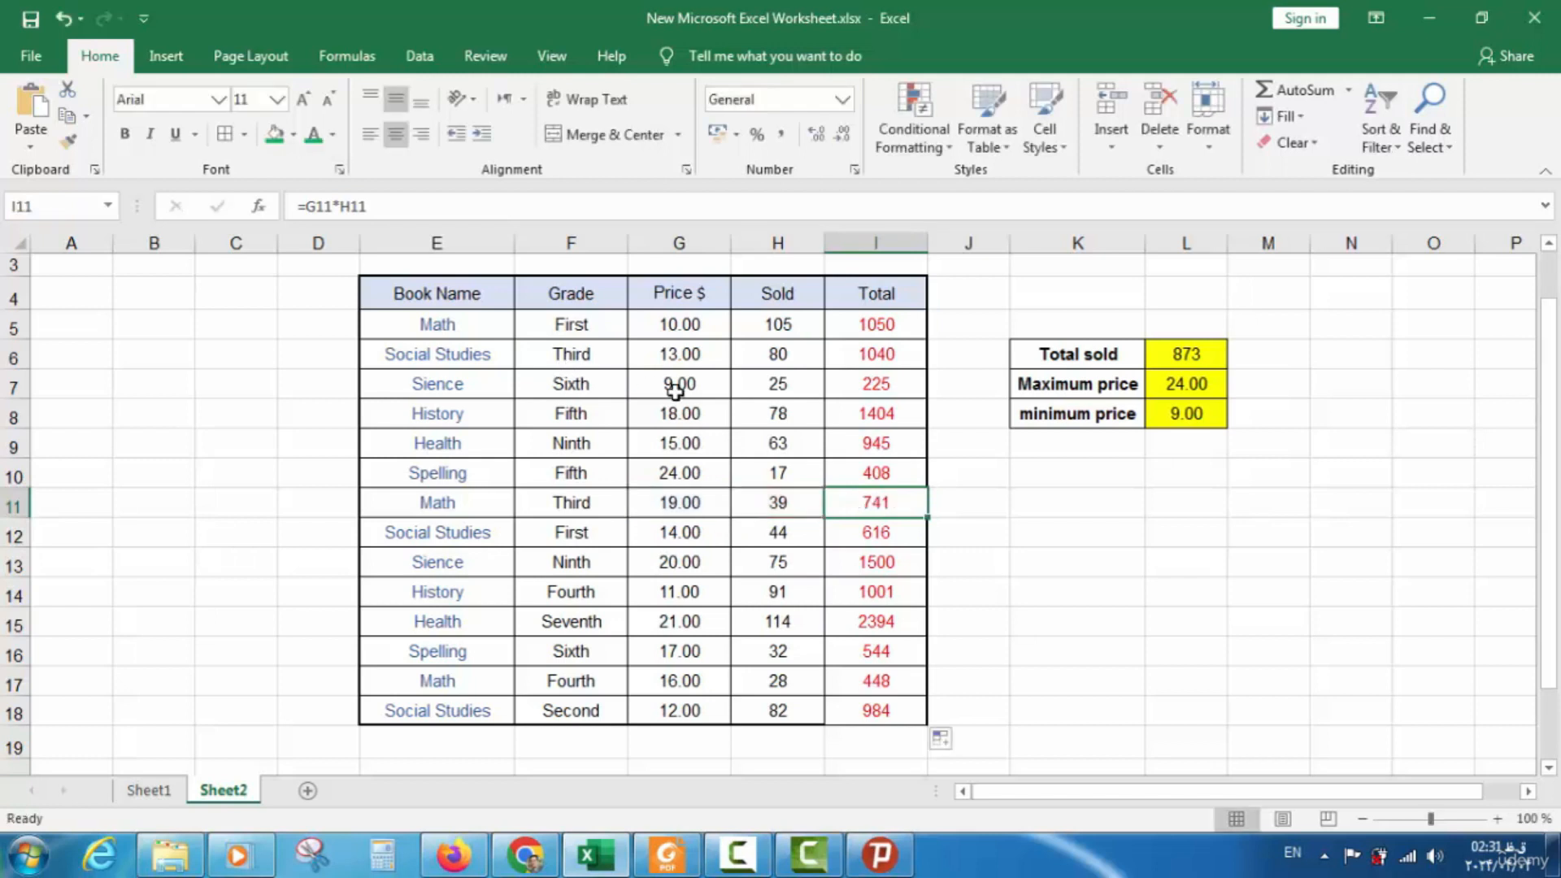
pyautogui.click(974, 510)
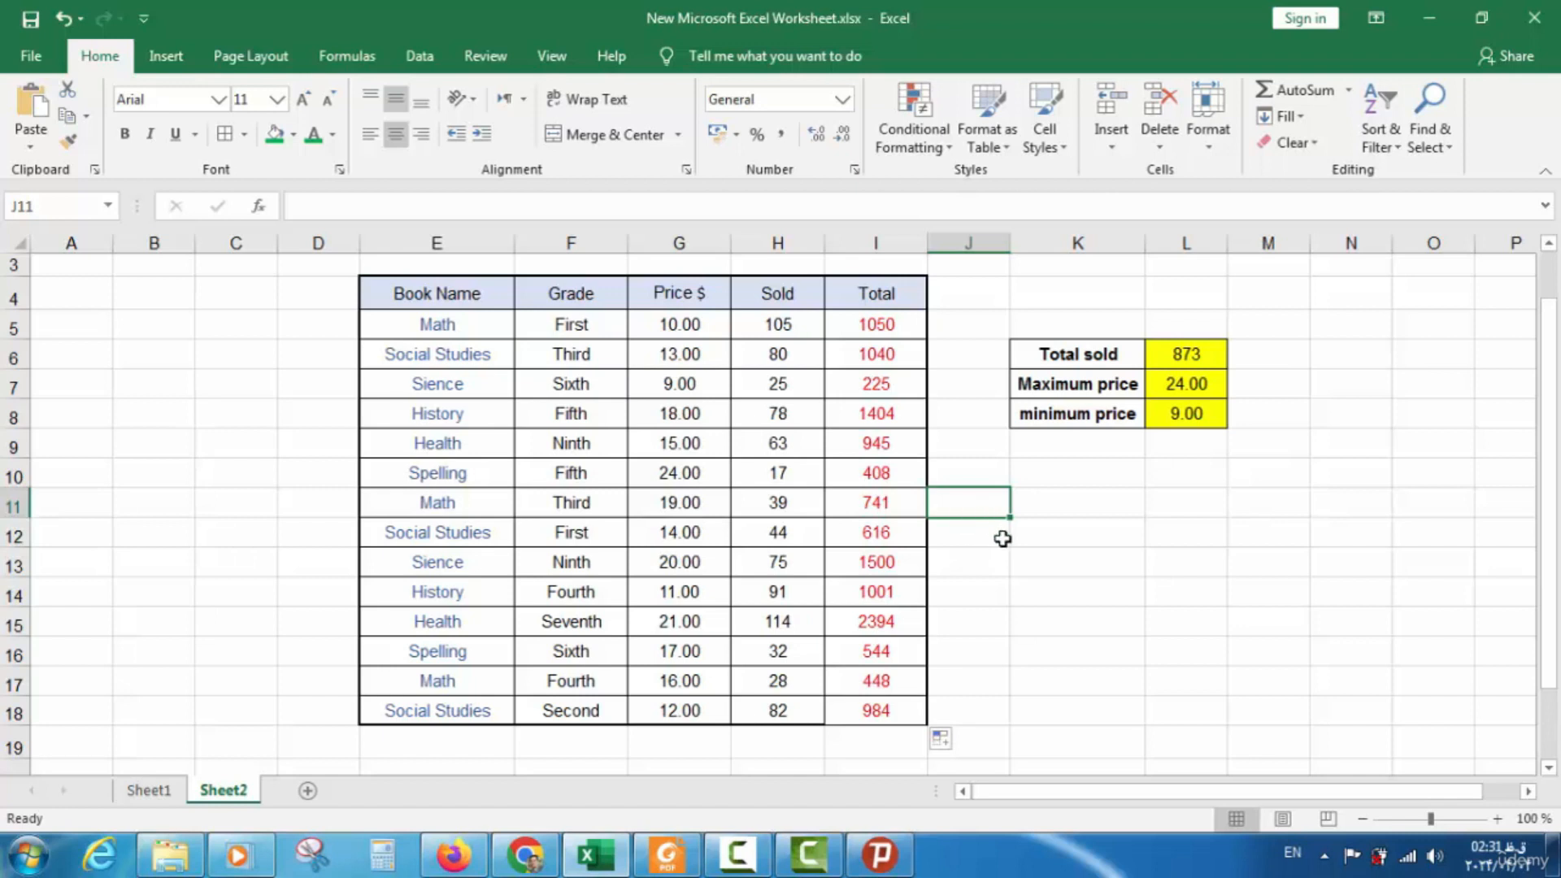
# Clear all the Total values in I5:I18
pyautogui.click(896, 330)
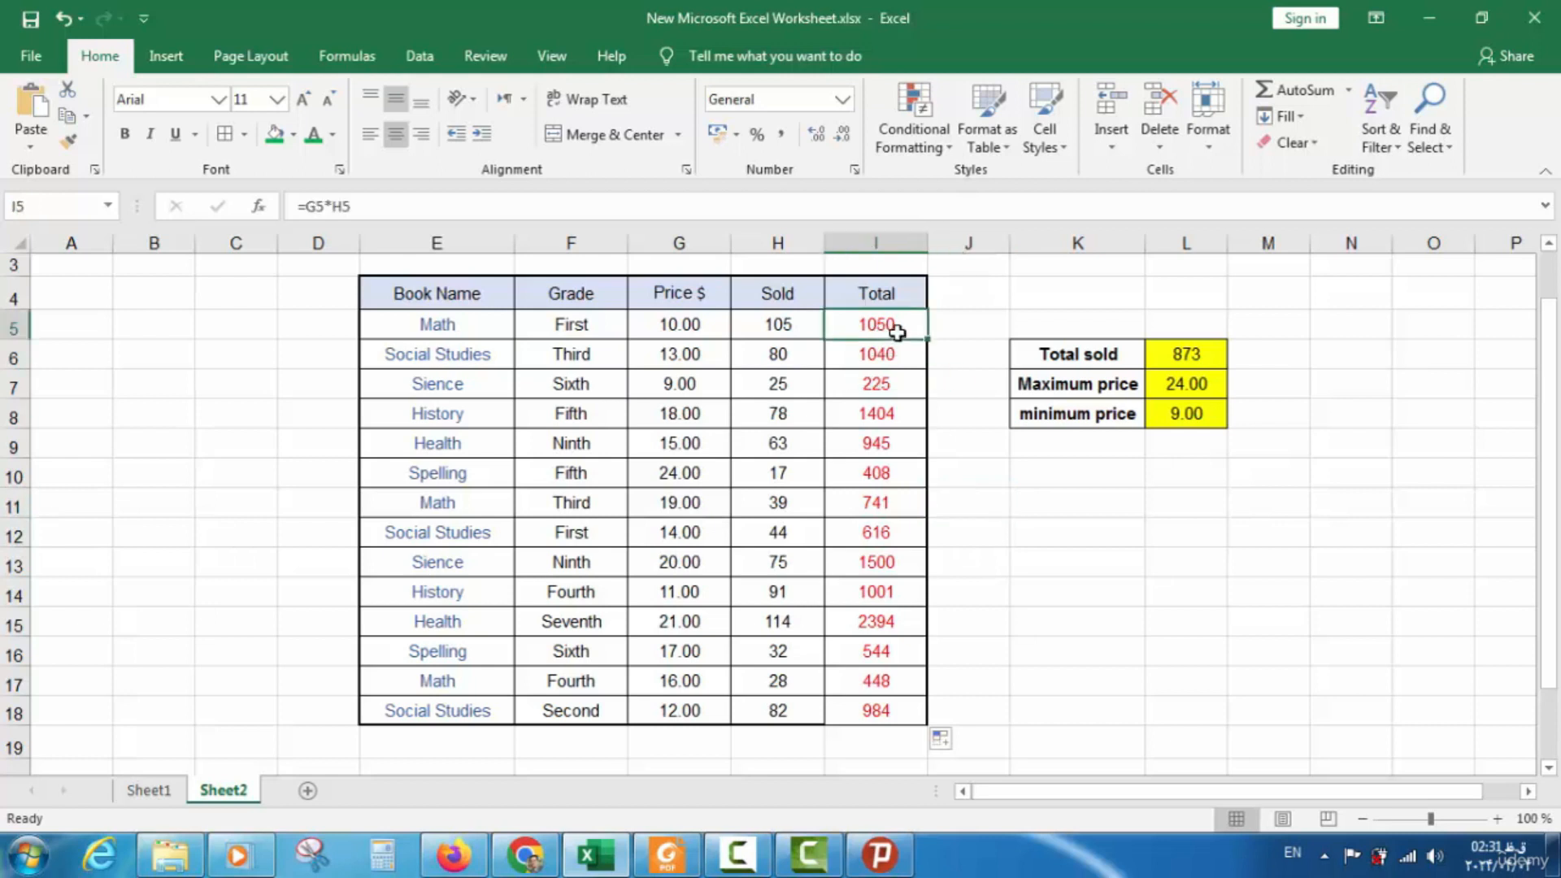
pyautogui.moveTo(897, 331); pyautogui.dragTo(874, 711)
pyautogui.press('Delete')
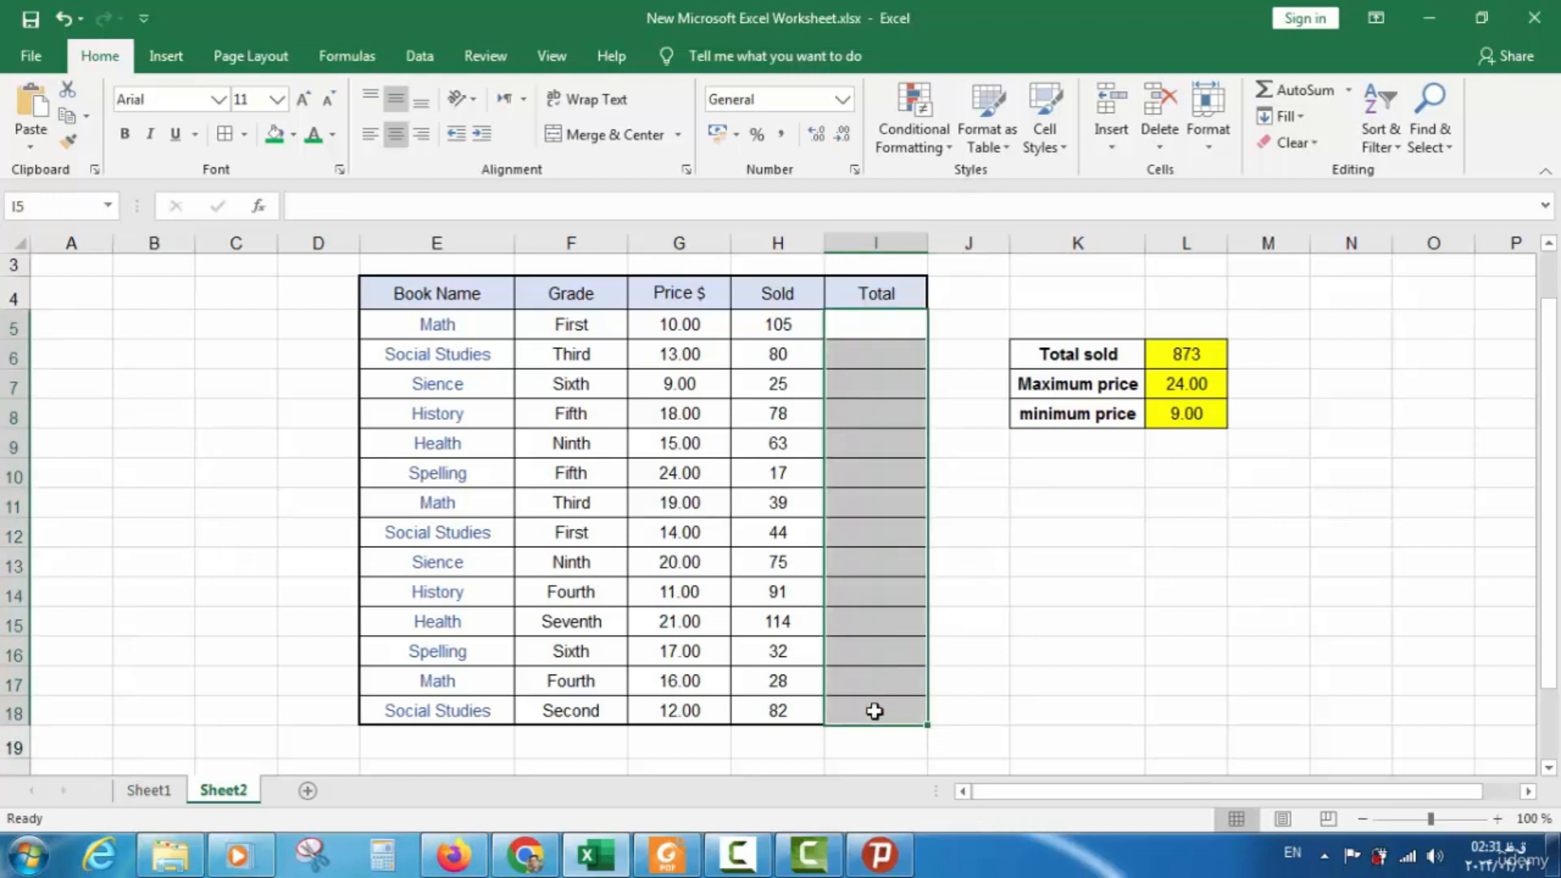
# Re-enter =G5*H5 in I5 and fill it down to I18
pyautogui.click(851, 327)
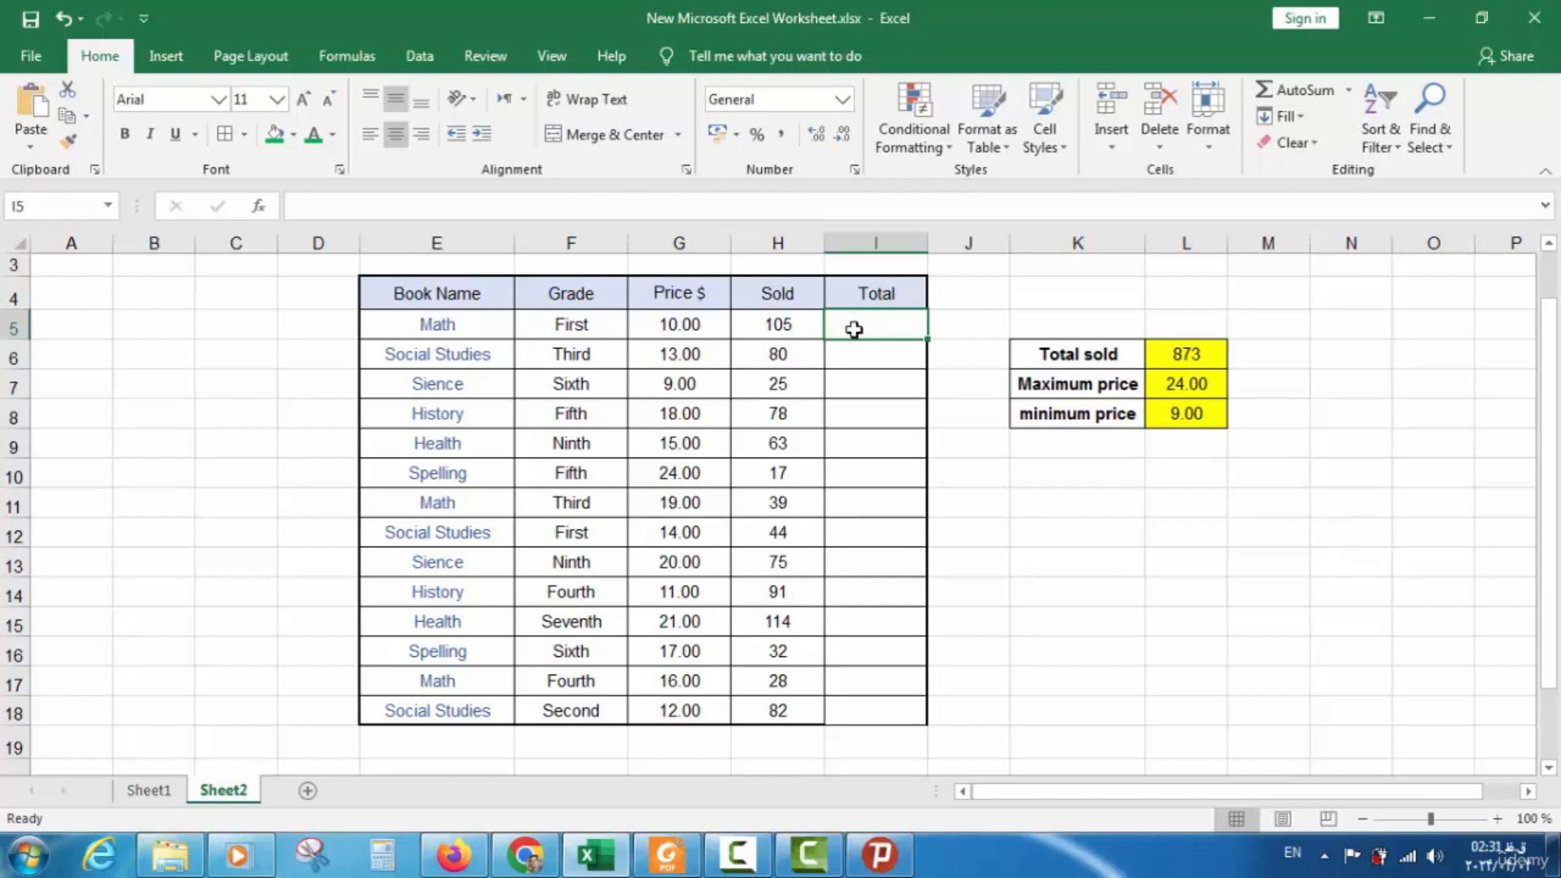
pyautogui.write('=')
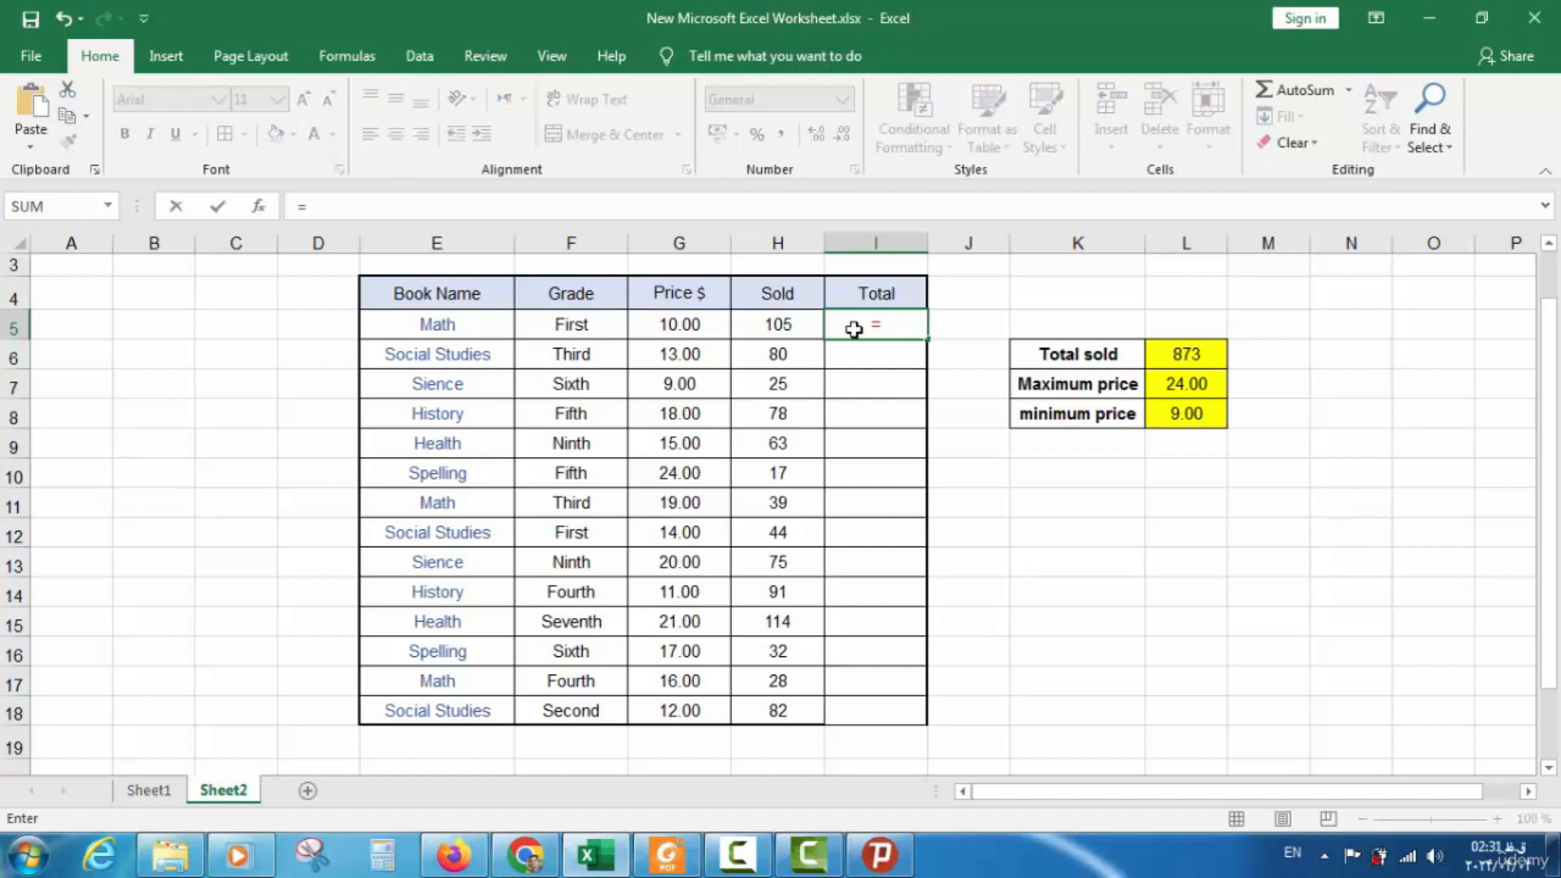
pyautogui.click(702, 323)
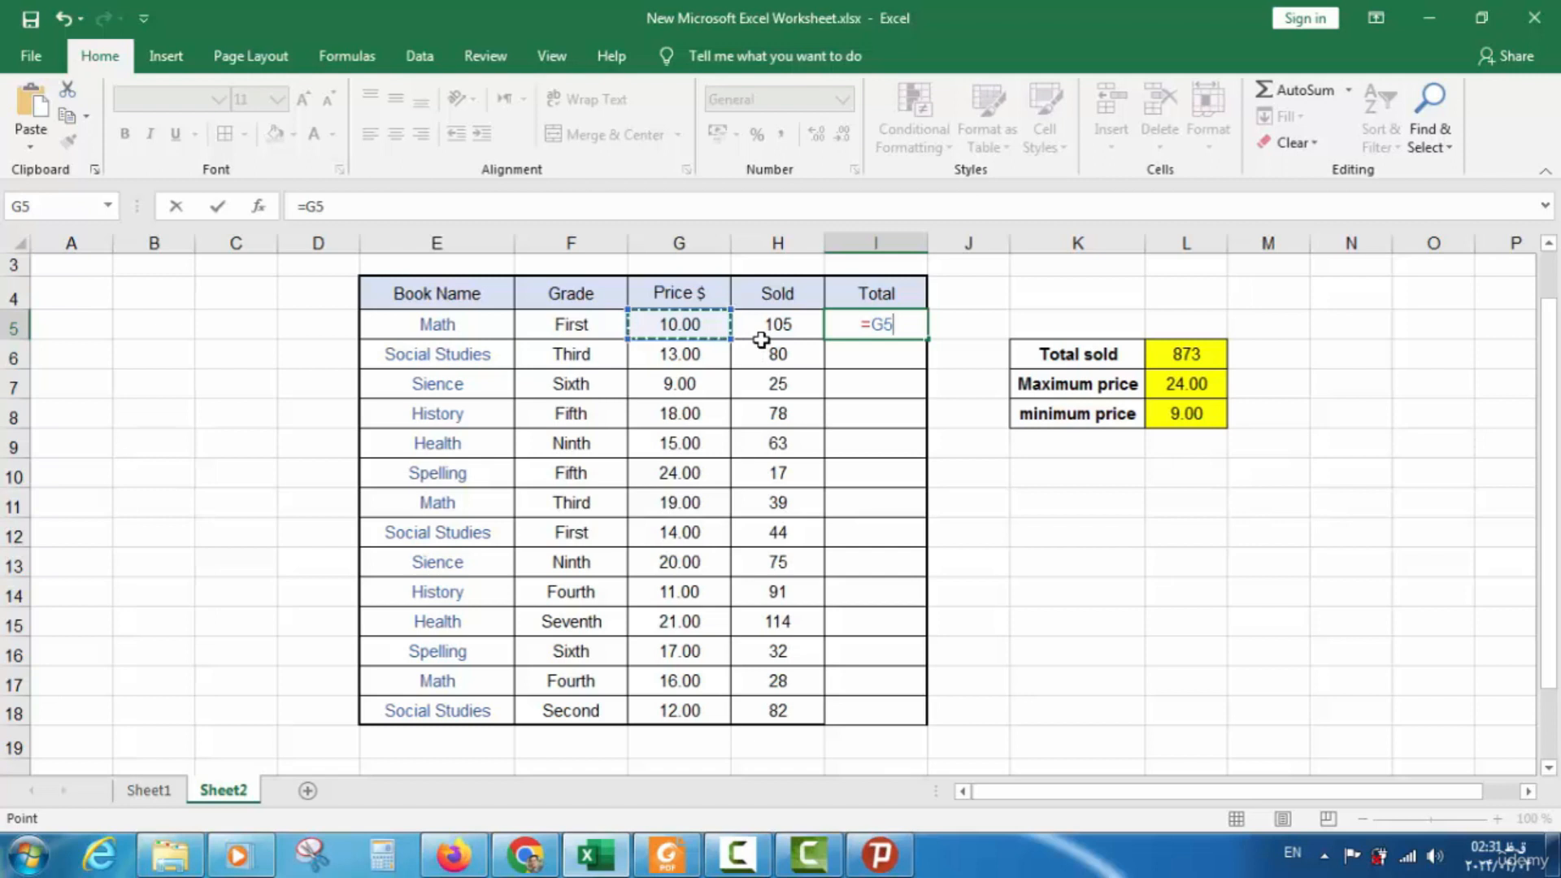
pyautogui.write('*')
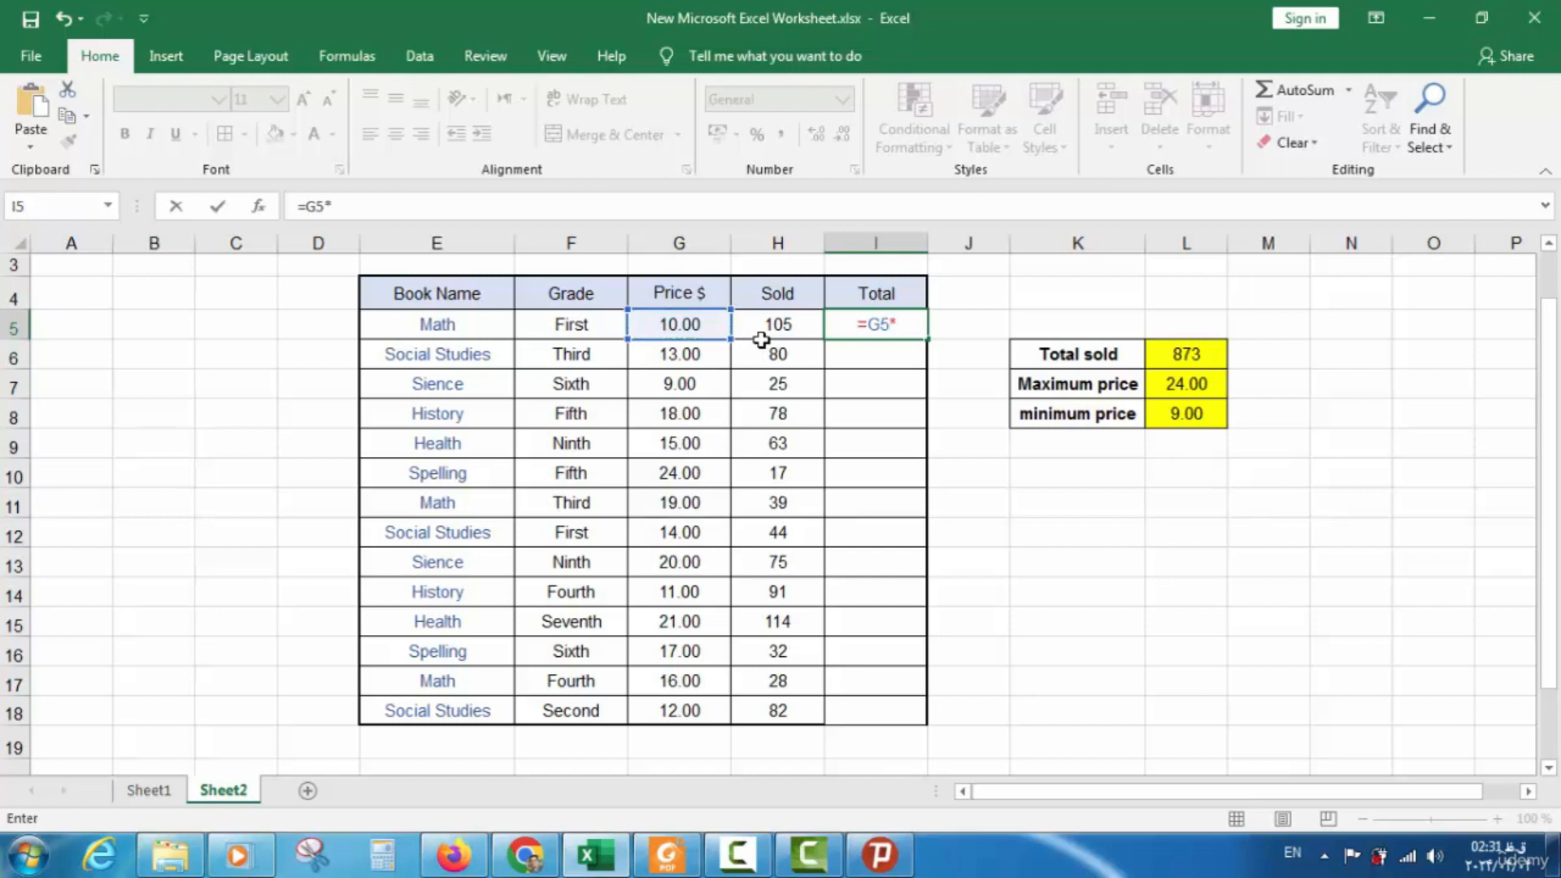
pyautogui.click(782, 328)
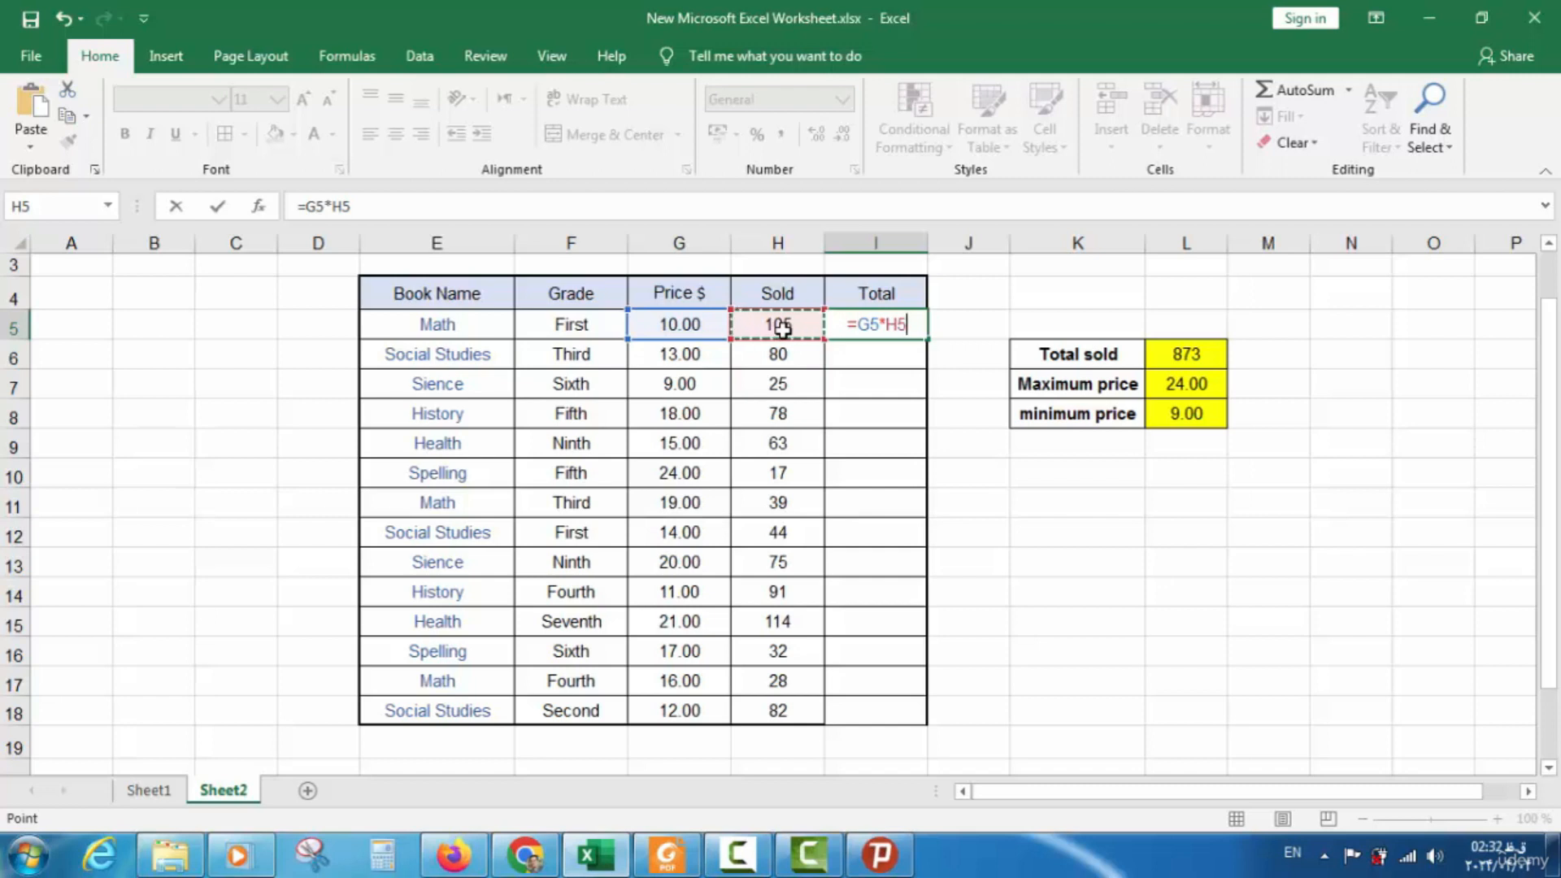
pyautogui.press('Return')
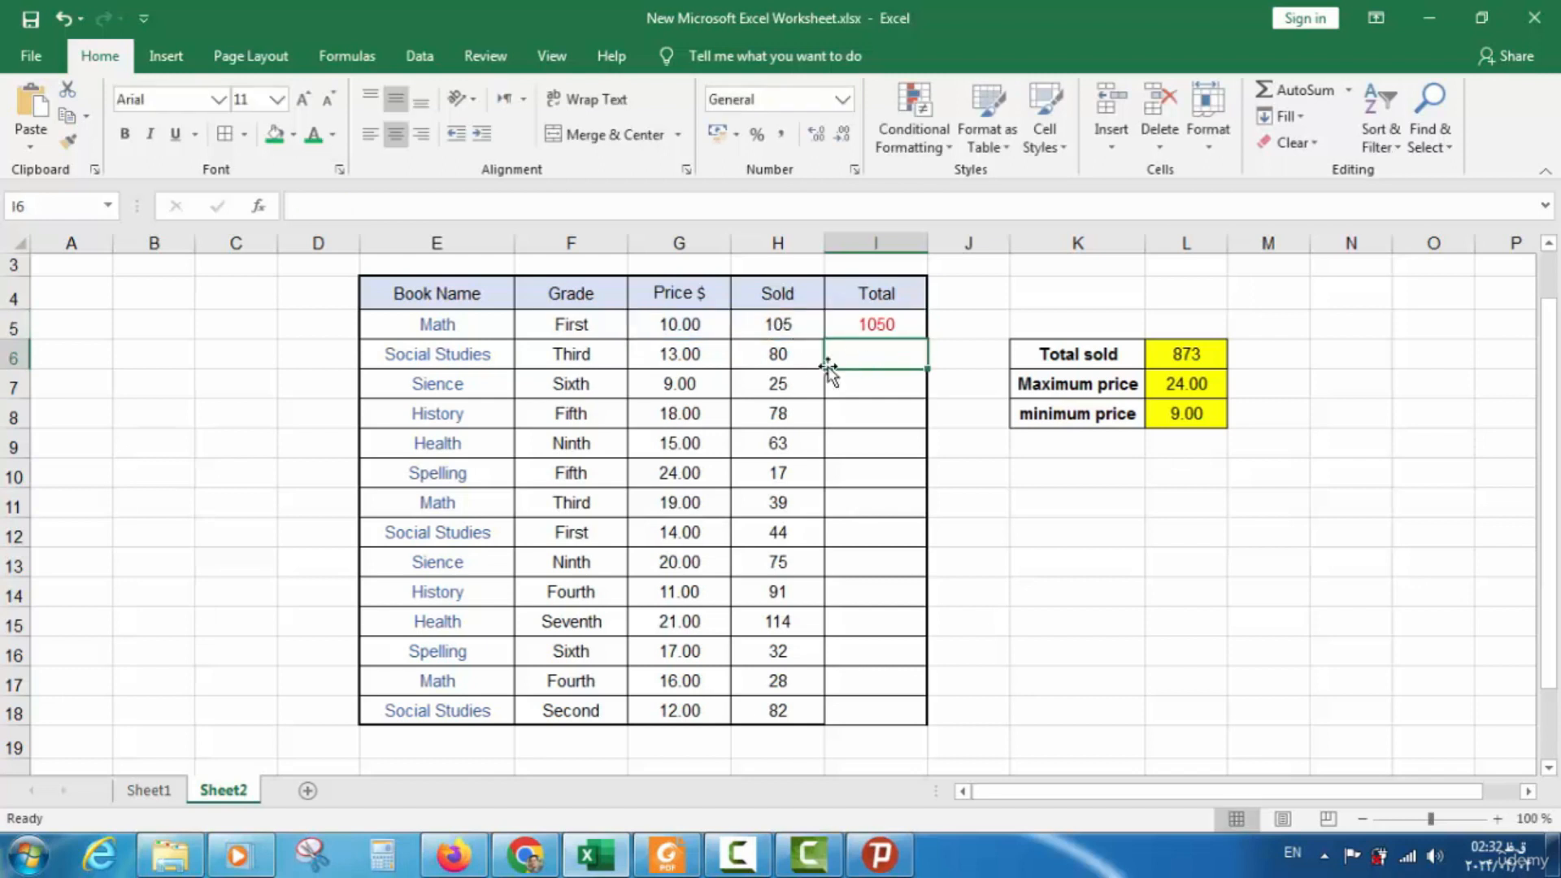
pyautogui.click(905, 329)
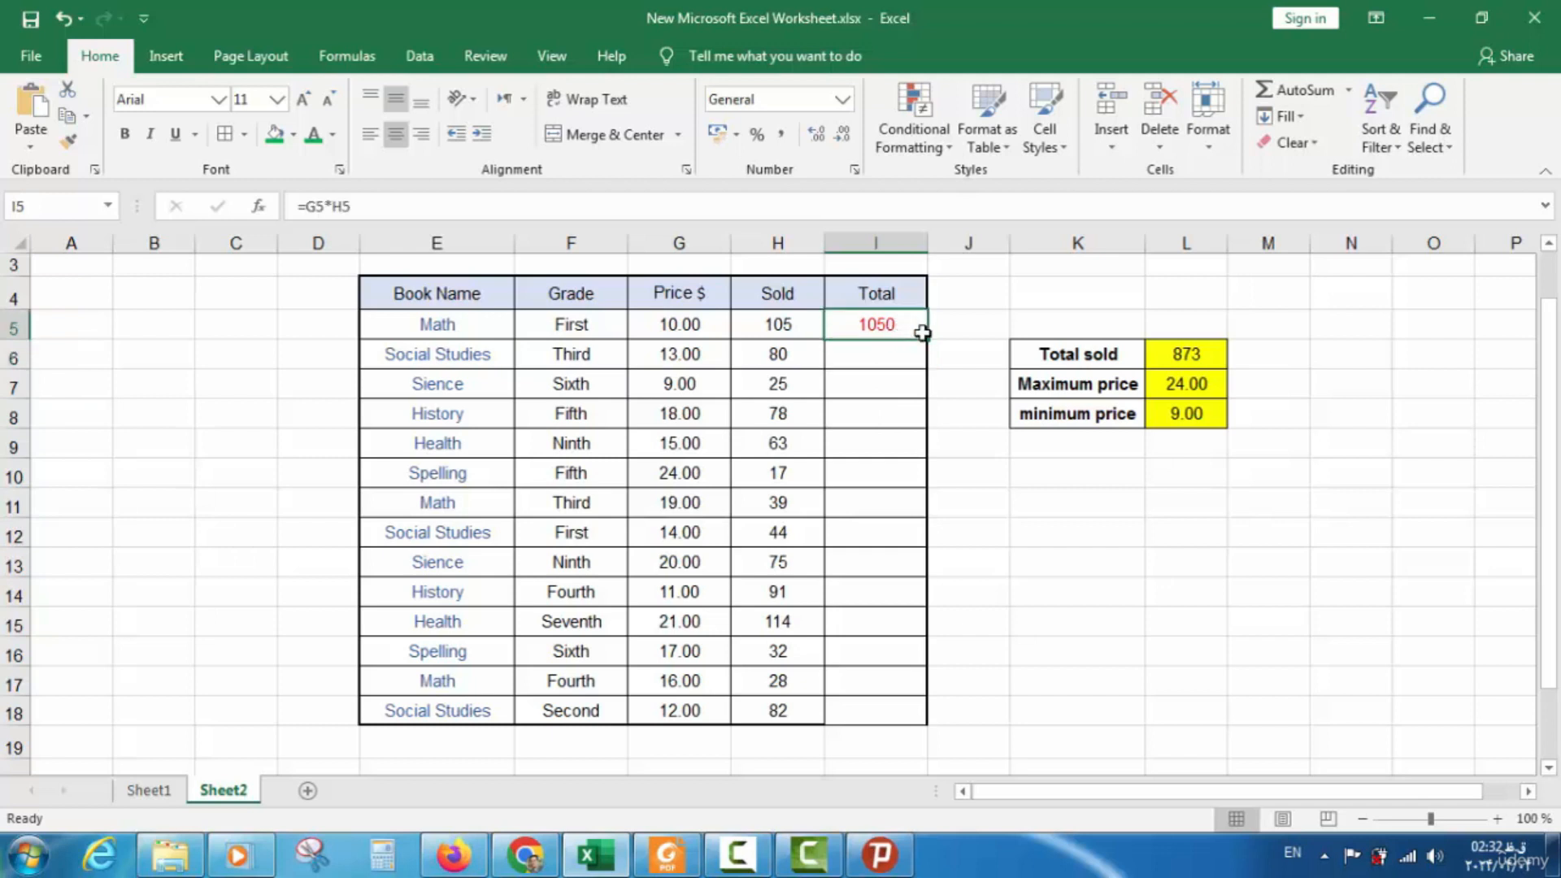
pyautogui.moveTo(927, 342); pyautogui.dragTo(914, 717)
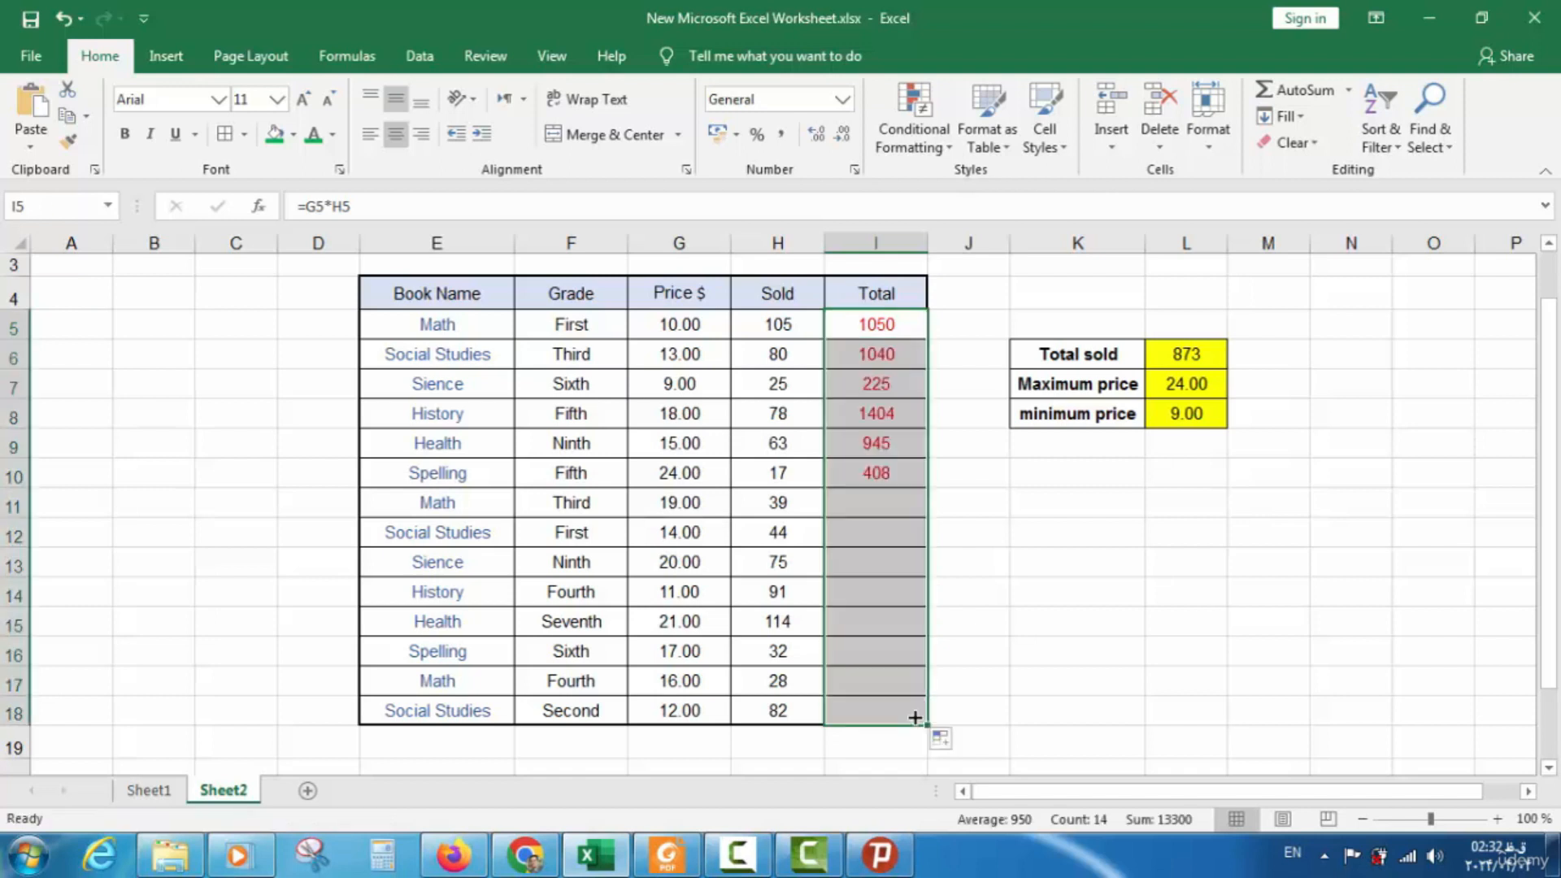
pyautogui.click(982, 579)
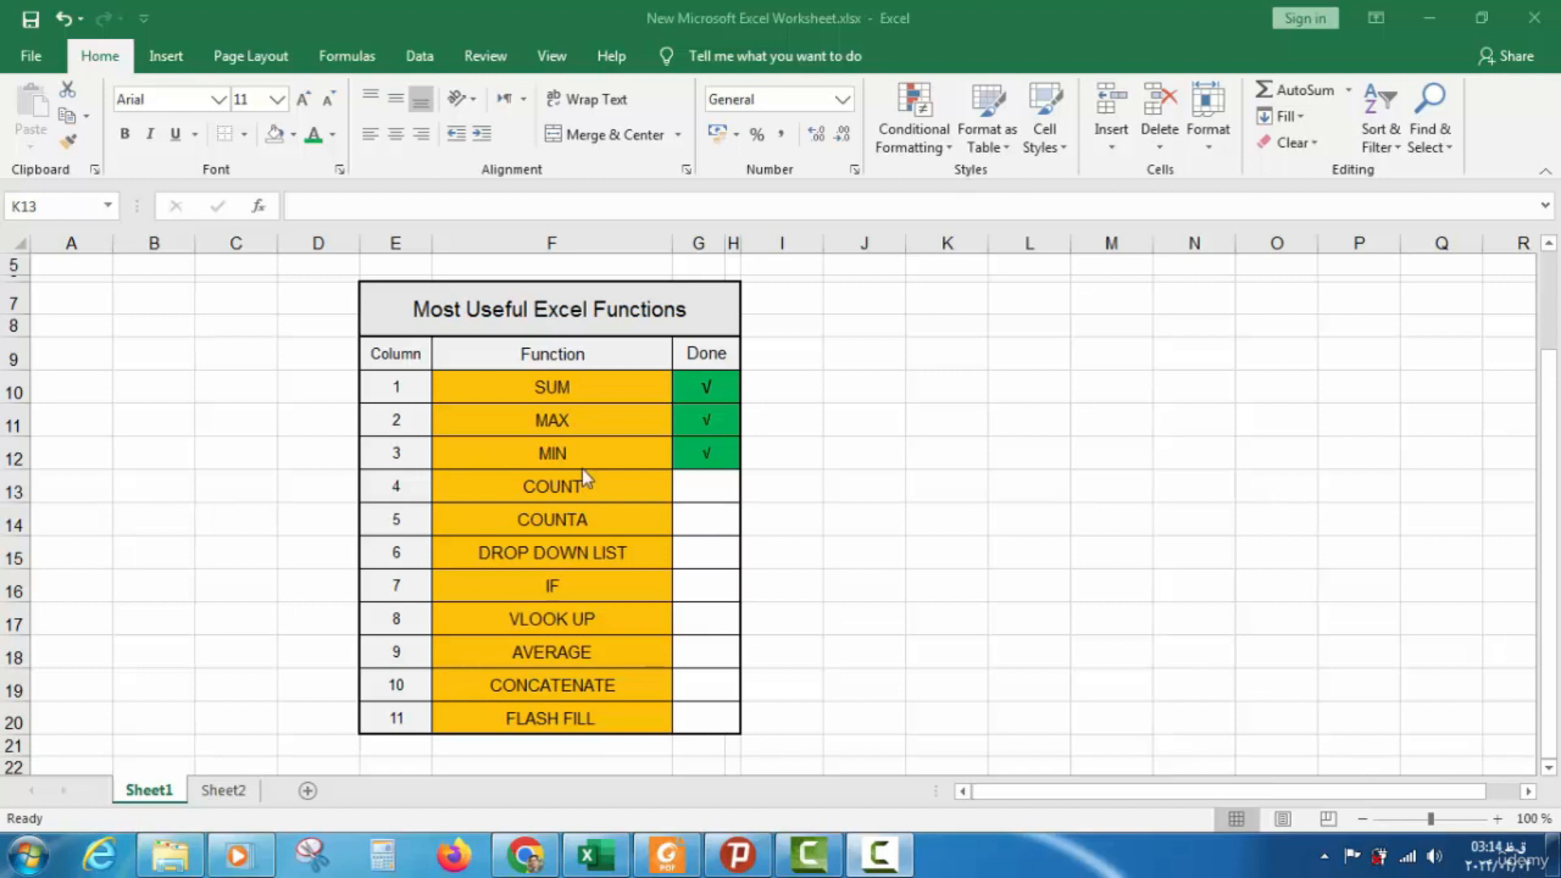
# On Sheet2, type 'COUNT' in K9 and enter =COUNT(F4:F18) in L9, returning 0.00
pyautogui.click(573, 487)
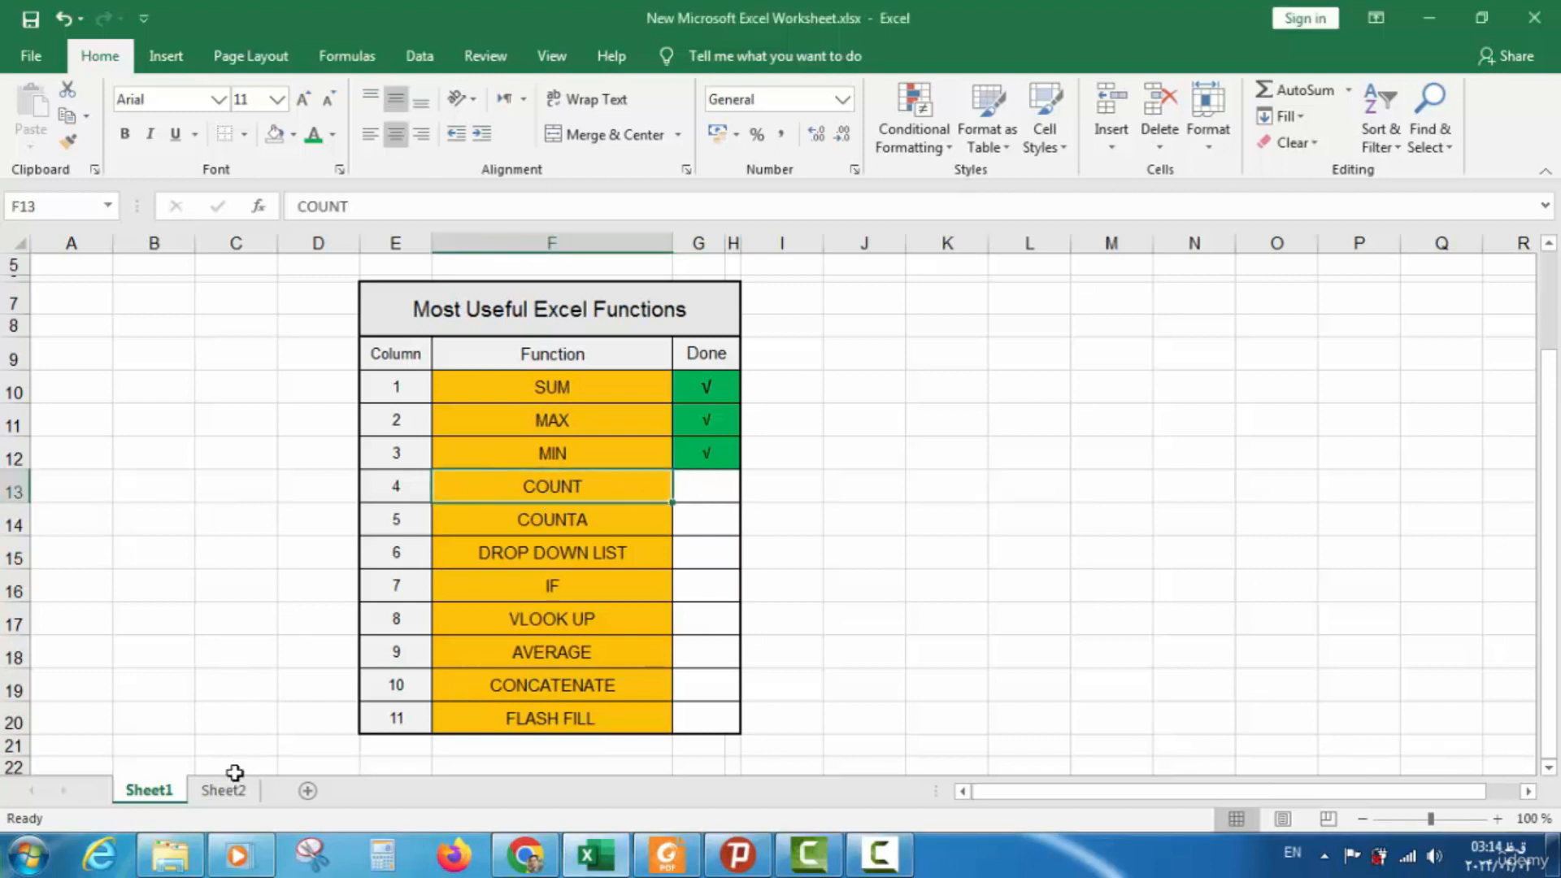
pyautogui.click(223, 790)
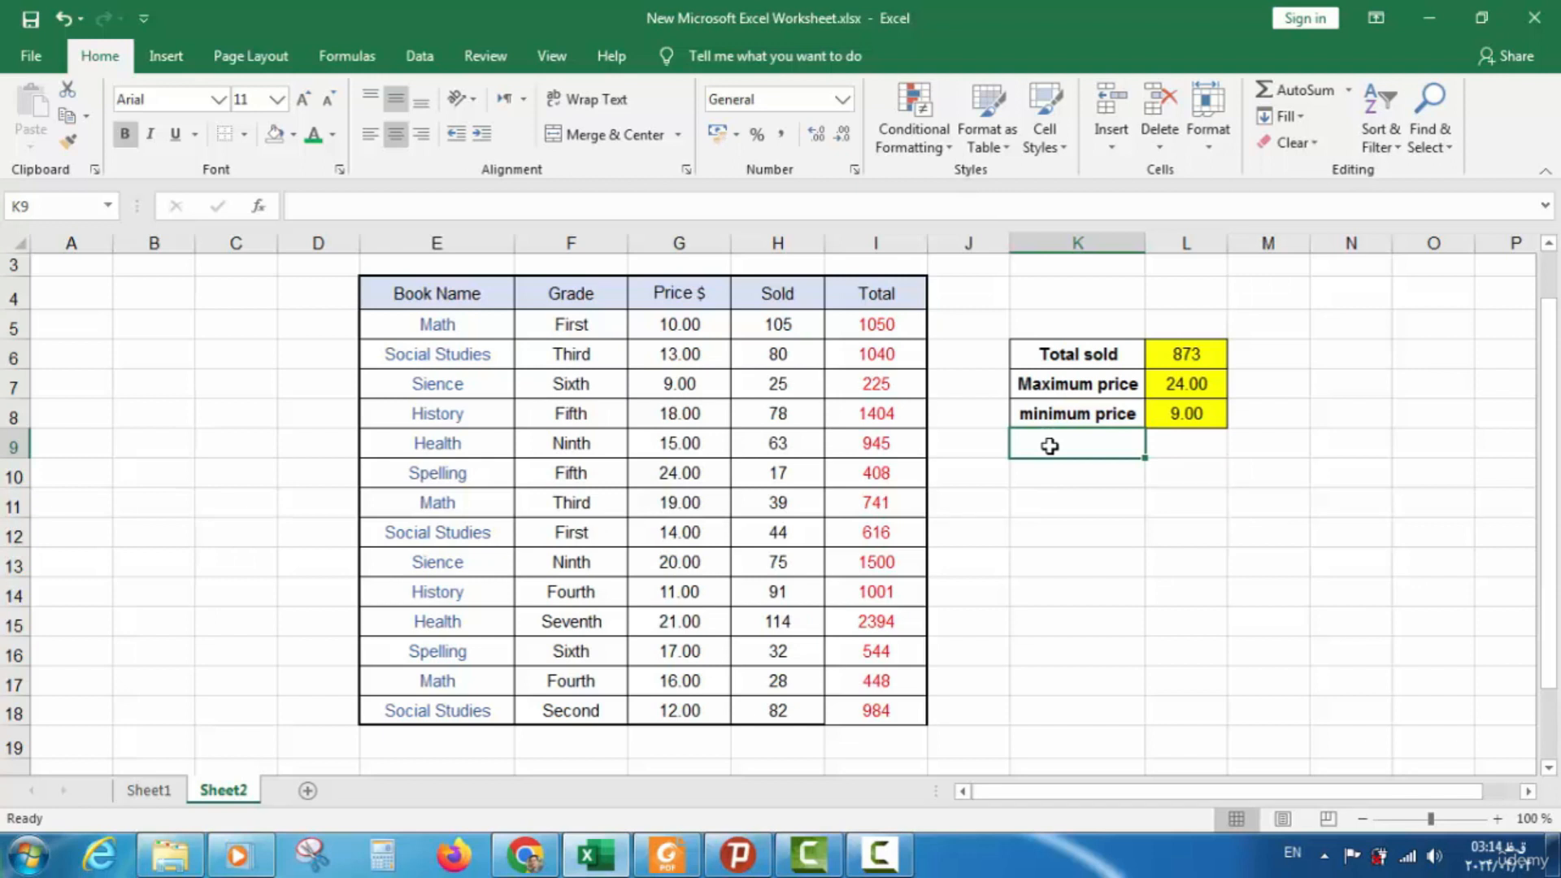
pyautogui.write('COUNT')
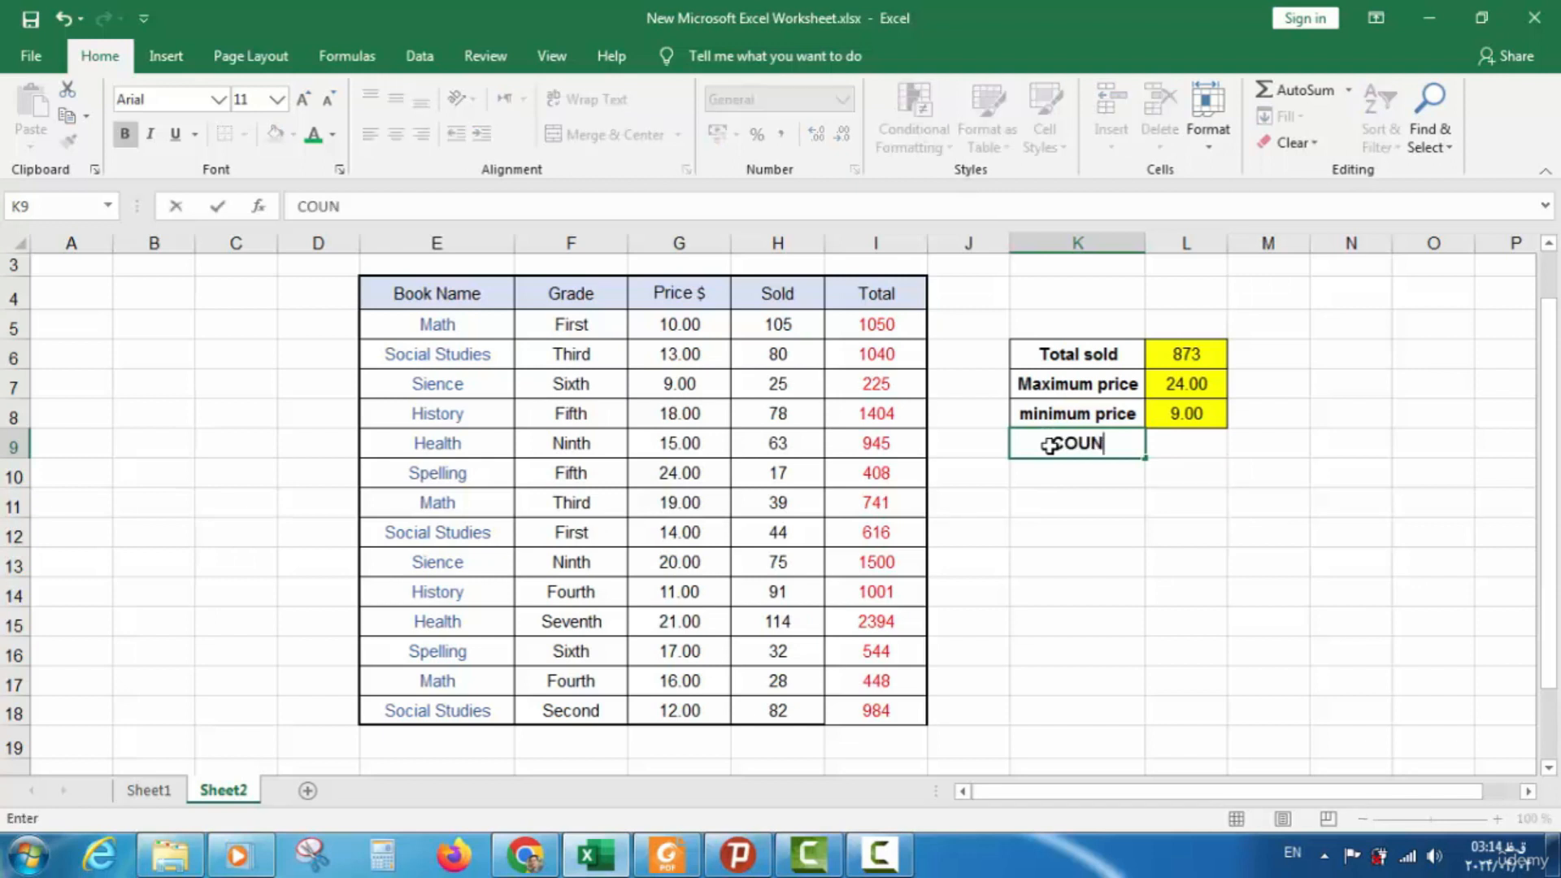
pyautogui.click(1178, 441)
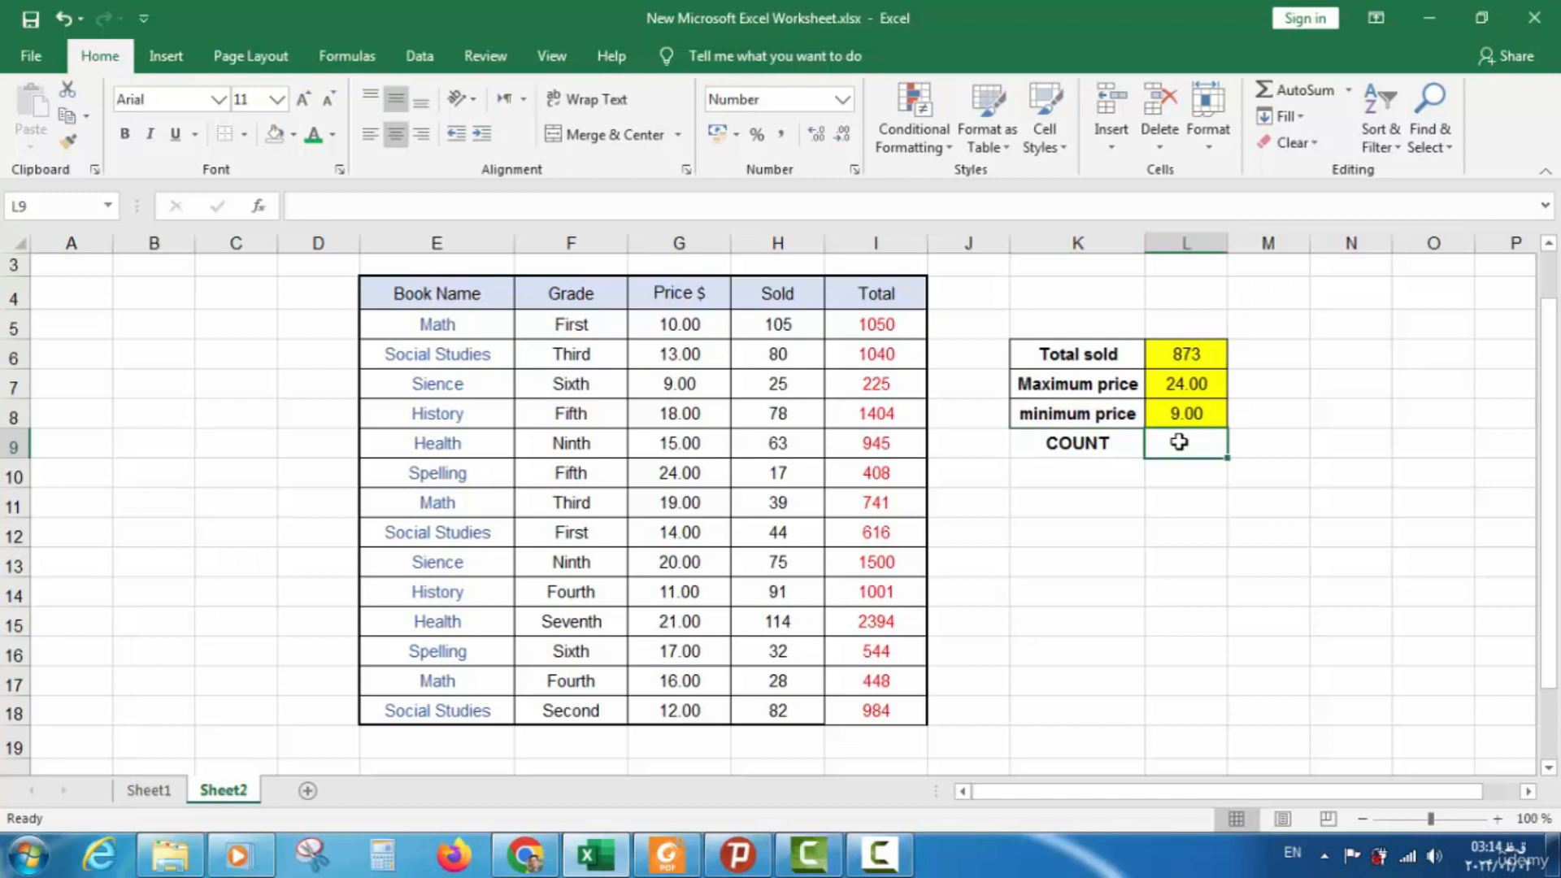
pyautogui.write('=')
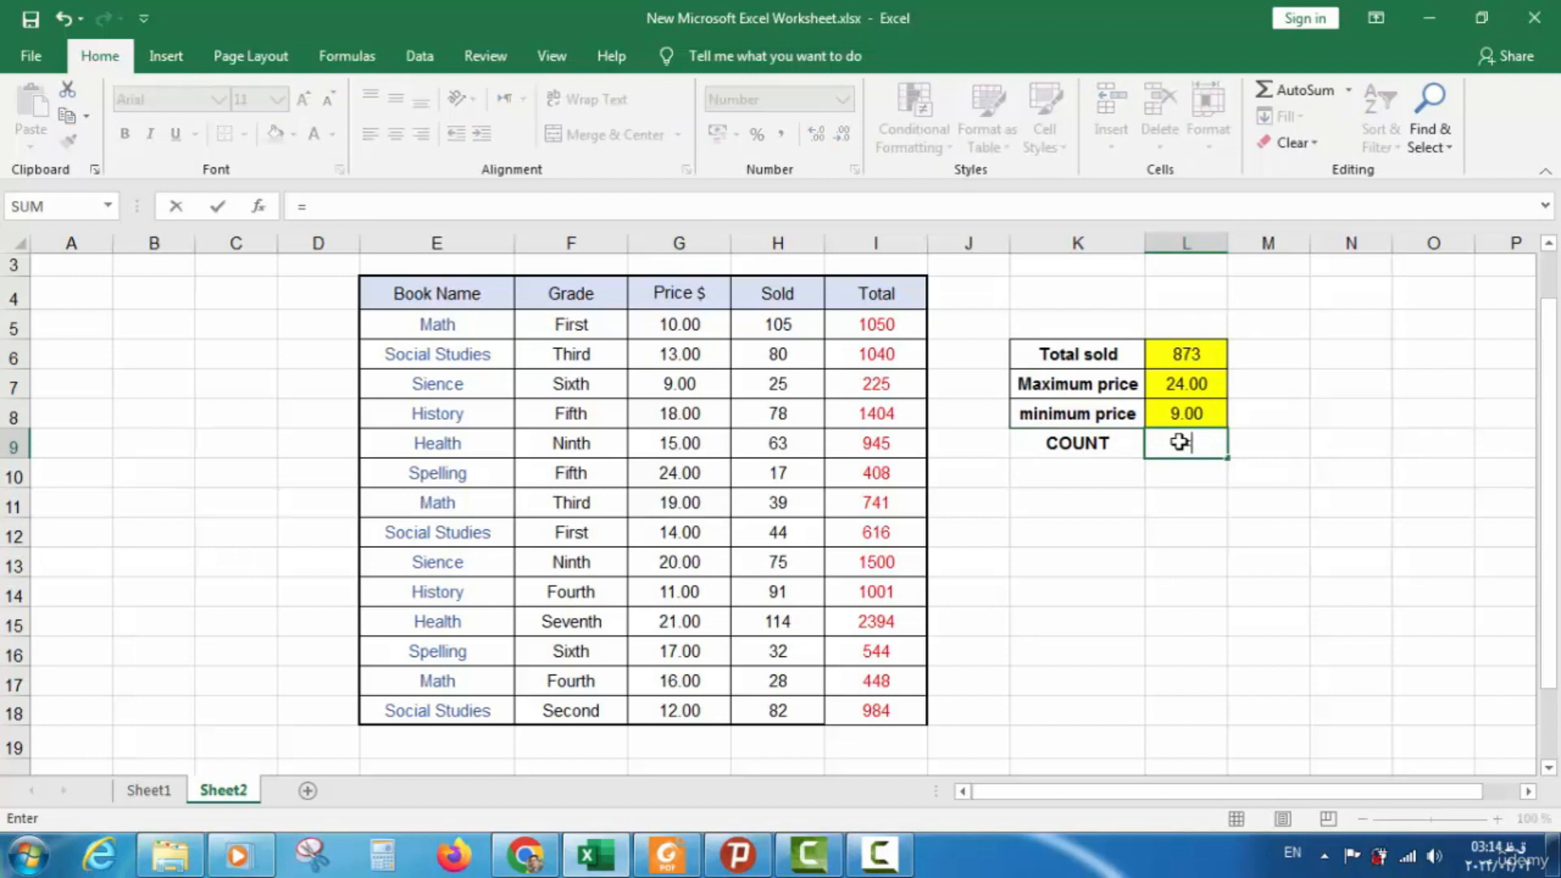
pyautogui.write('COUNT')
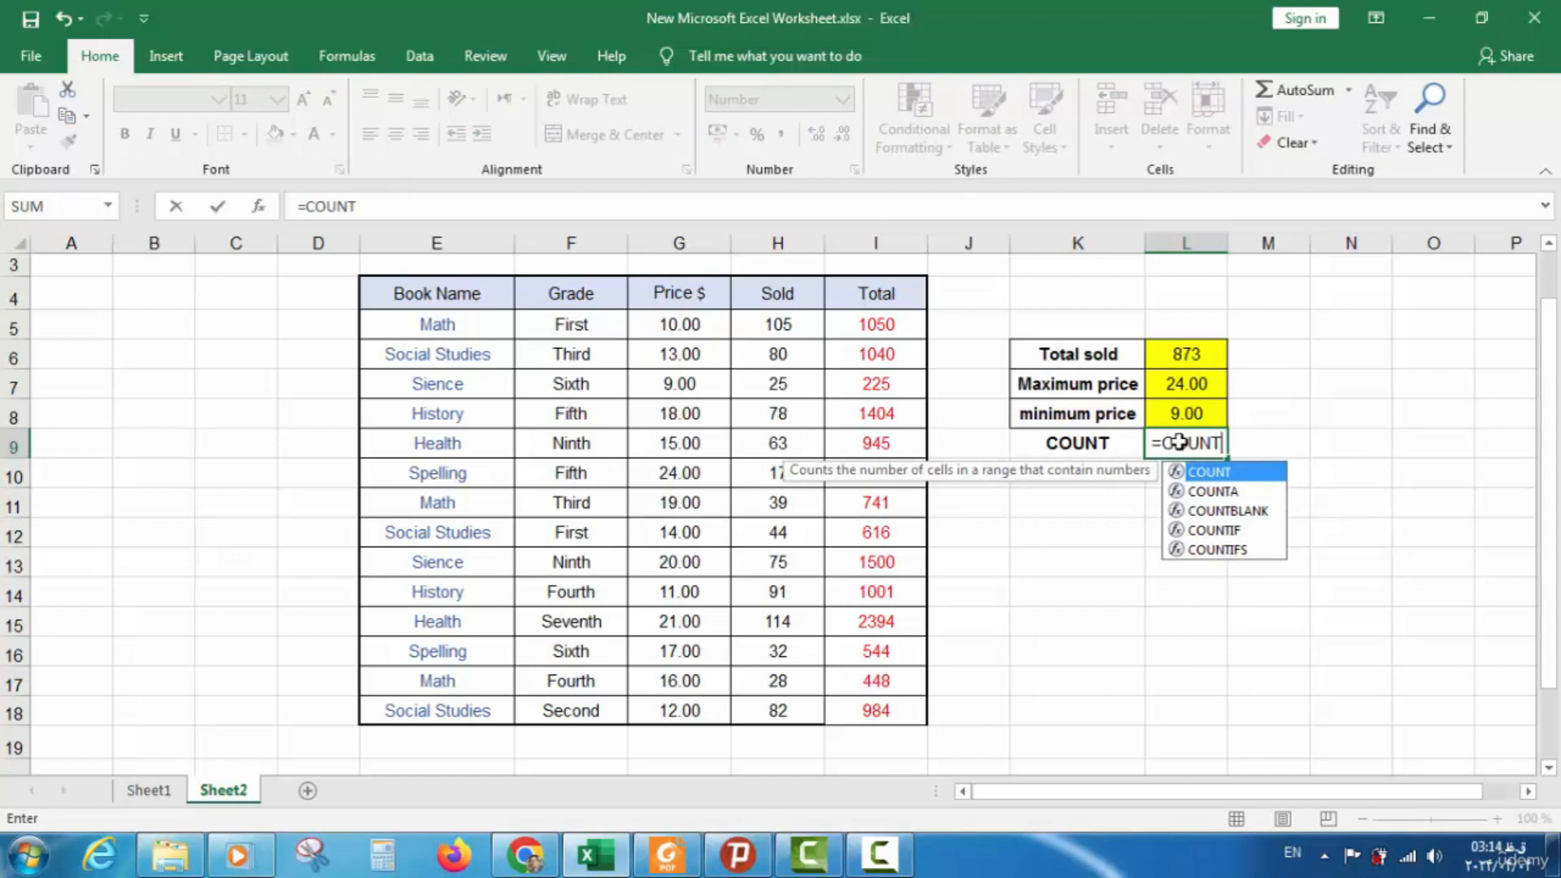
pyautogui.write('(')
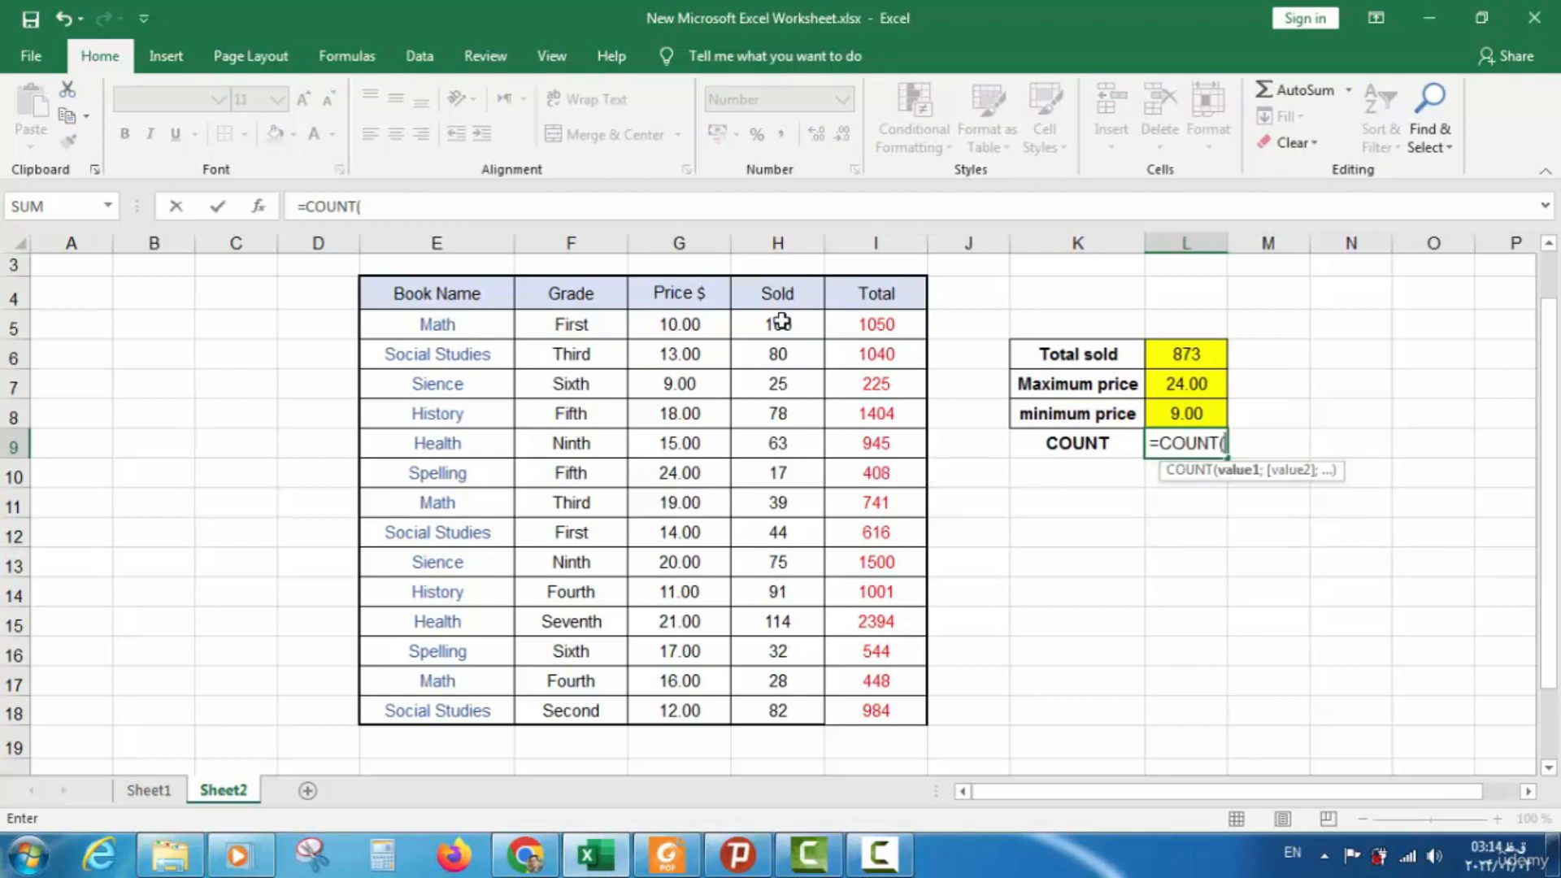
pyautogui.moveTo(587, 299); pyautogui.dragTo(574, 704)
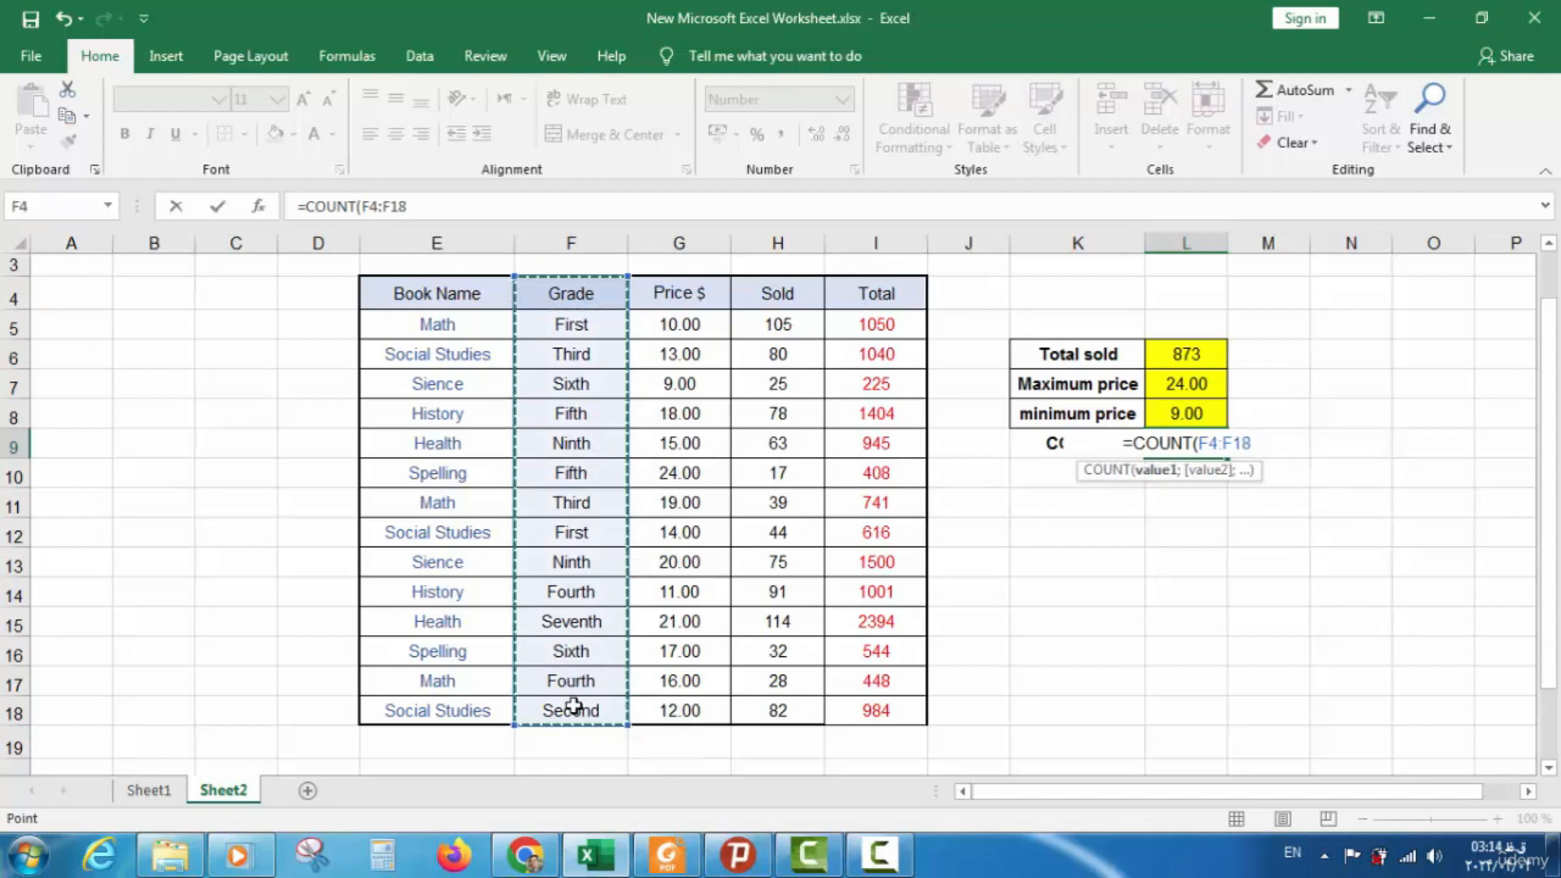
pyautogui.write(')')
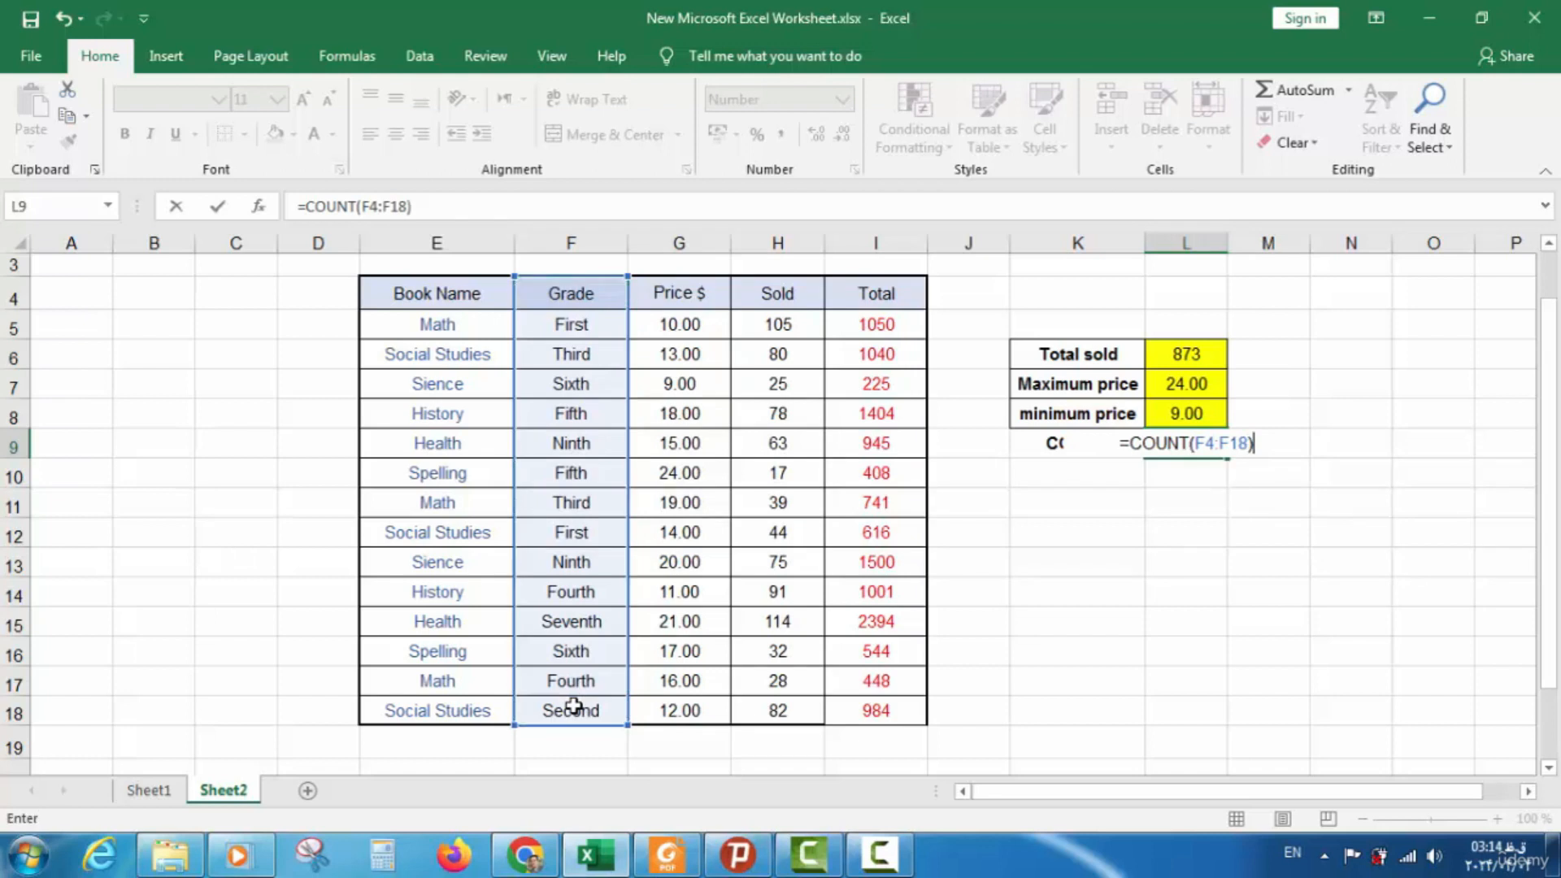
pyautogui.press('Return')
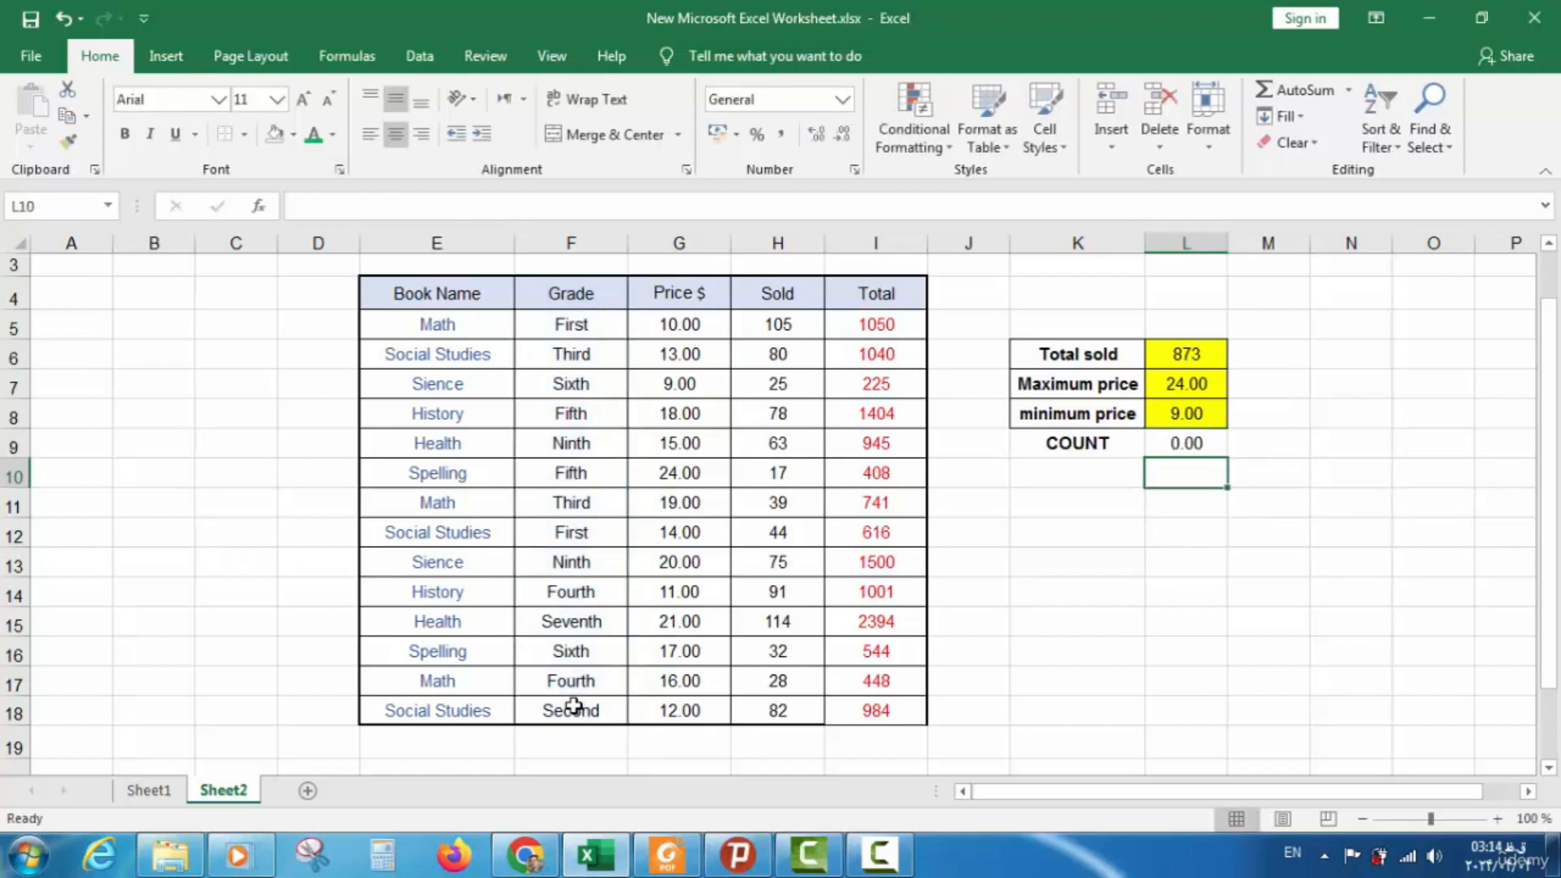
# Change the L9 COUNT range from F4:F18 to Price $ cells G4:G18, giving 14.00
pyautogui.click(1195, 444)
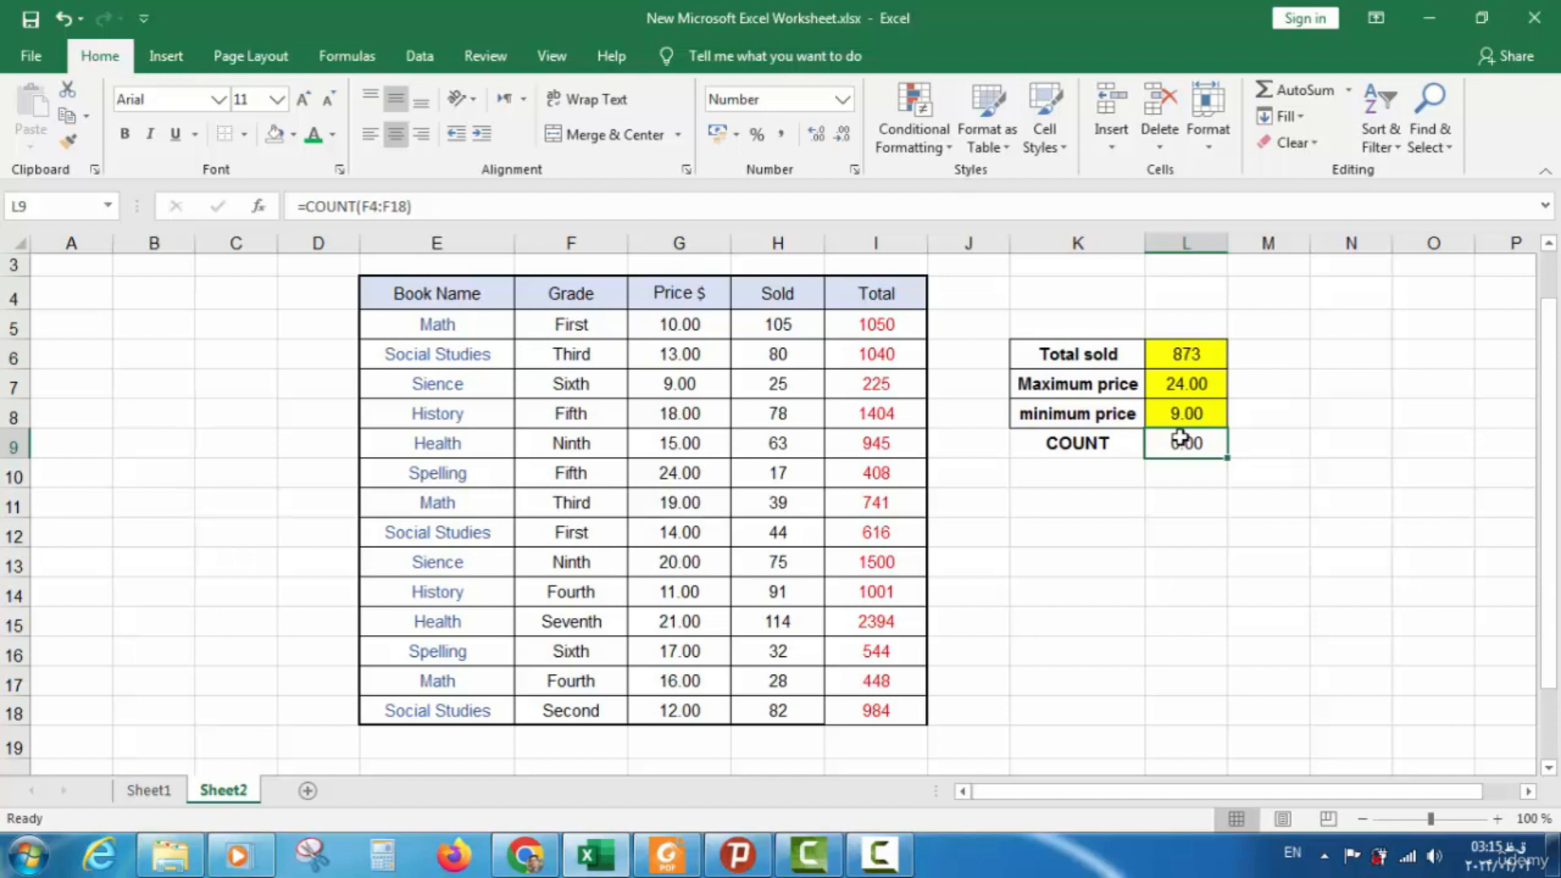
pyautogui.doubleClick(1183, 447)
pyautogui.moveTo(1194, 448); pyautogui.dragTo(1269, 448)
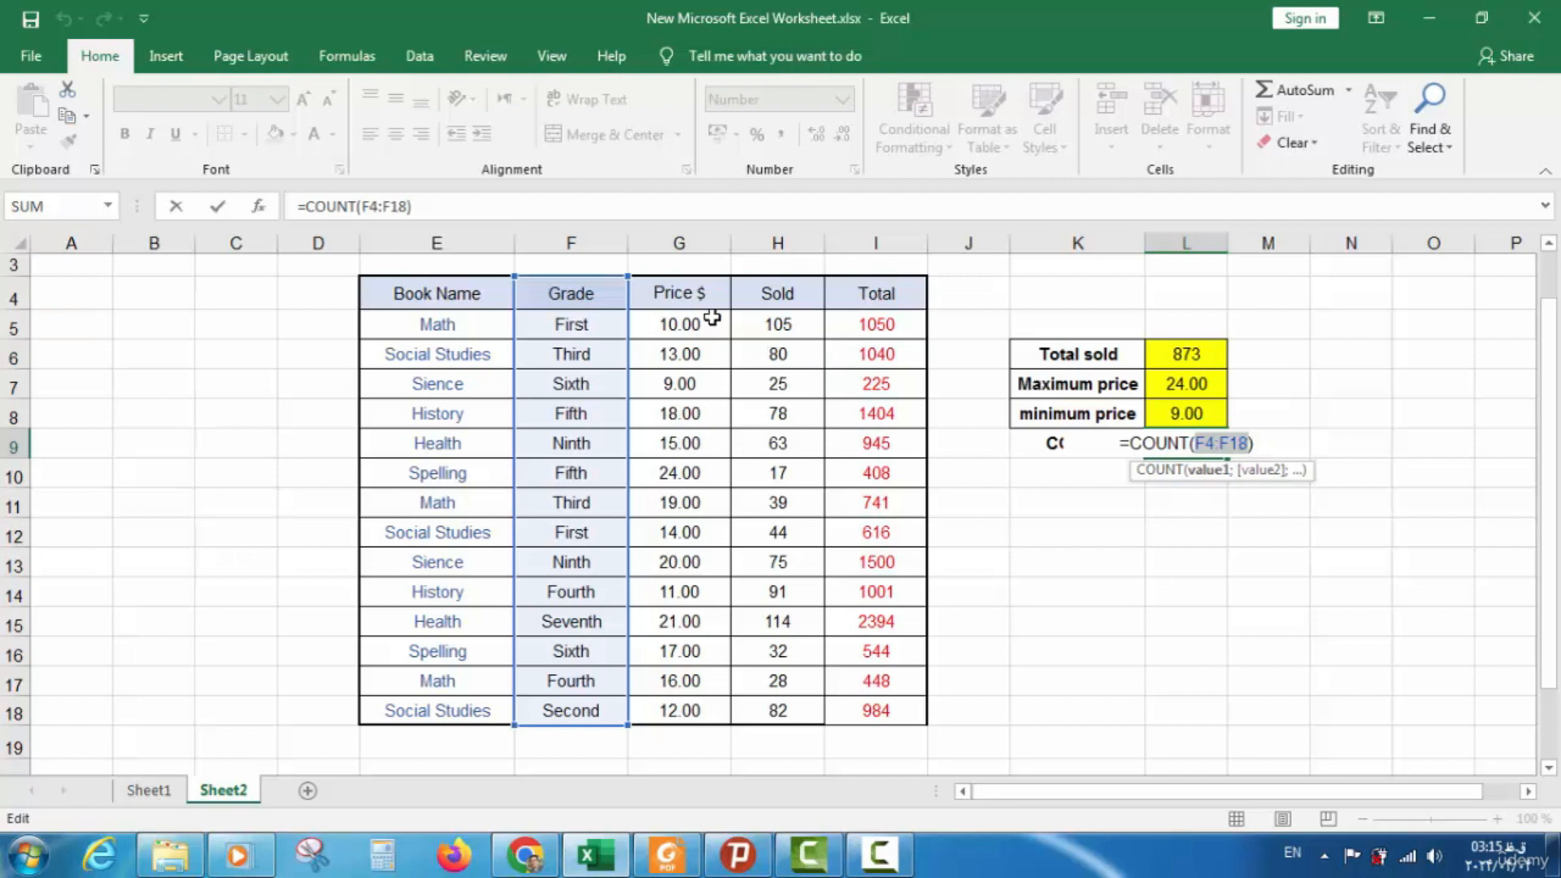
pyautogui.moveTo(700, 294); pyautogui.dragTo(685, 707)
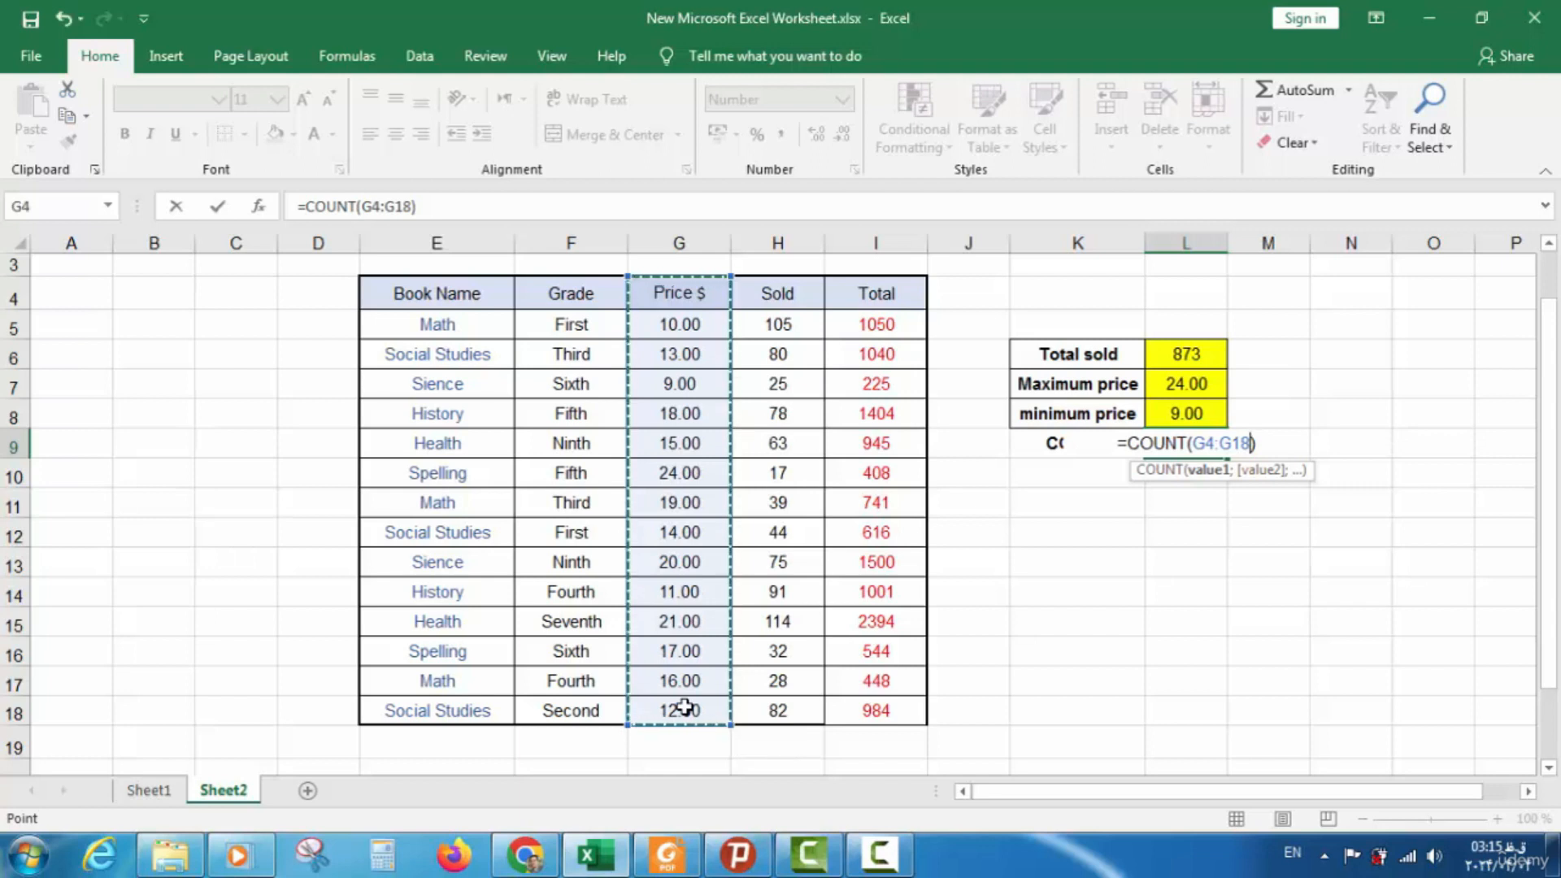
pyautogui.press('Return')
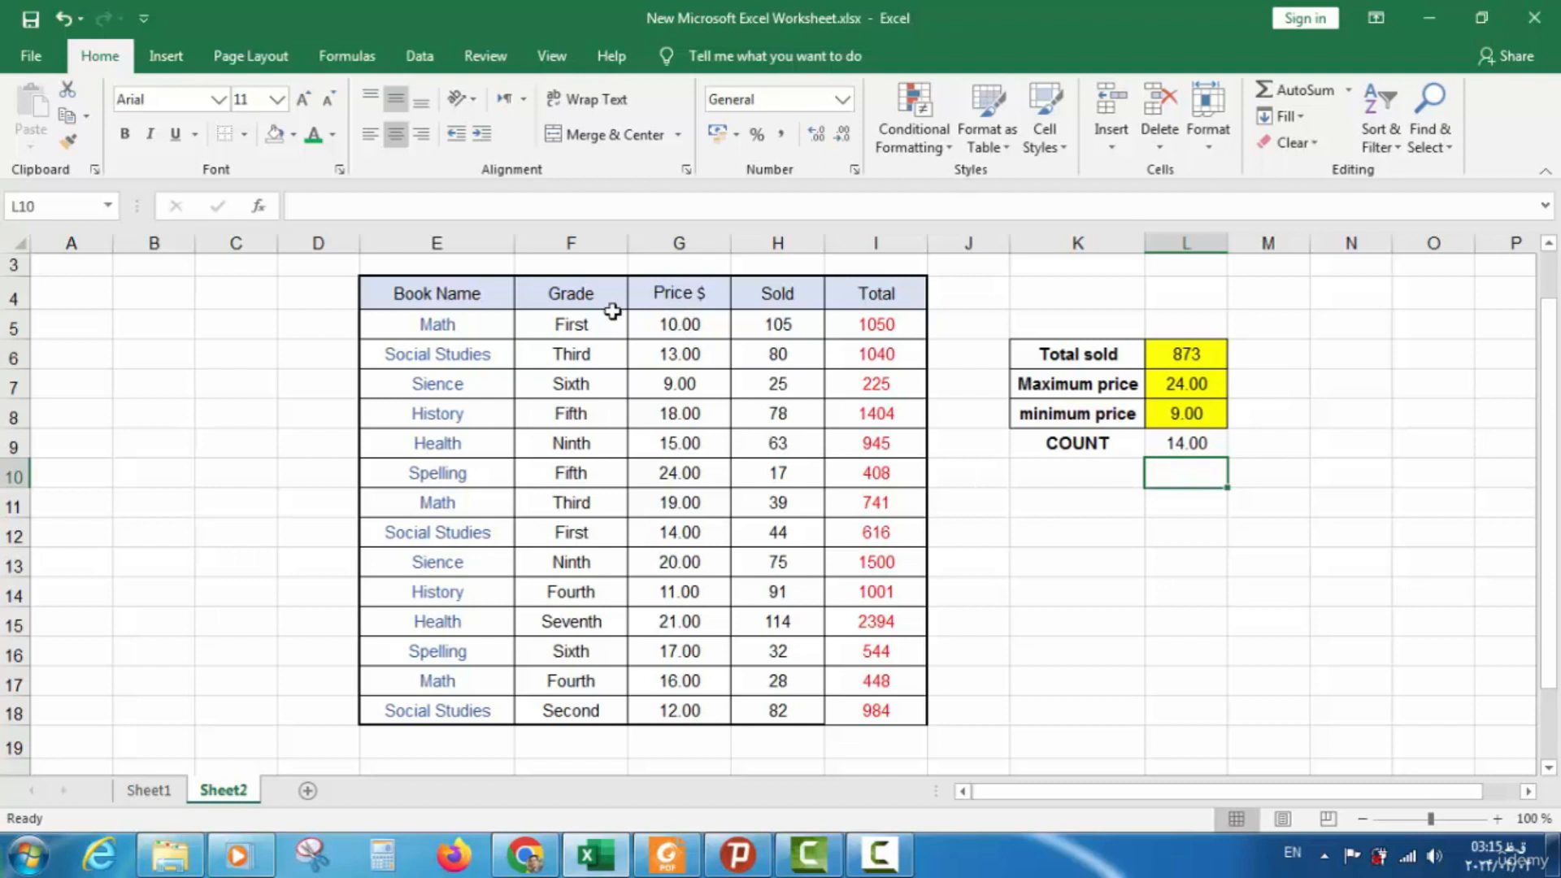
pyautogui.moveTo(590, 306); pyautogui.dragTo(579, 562)
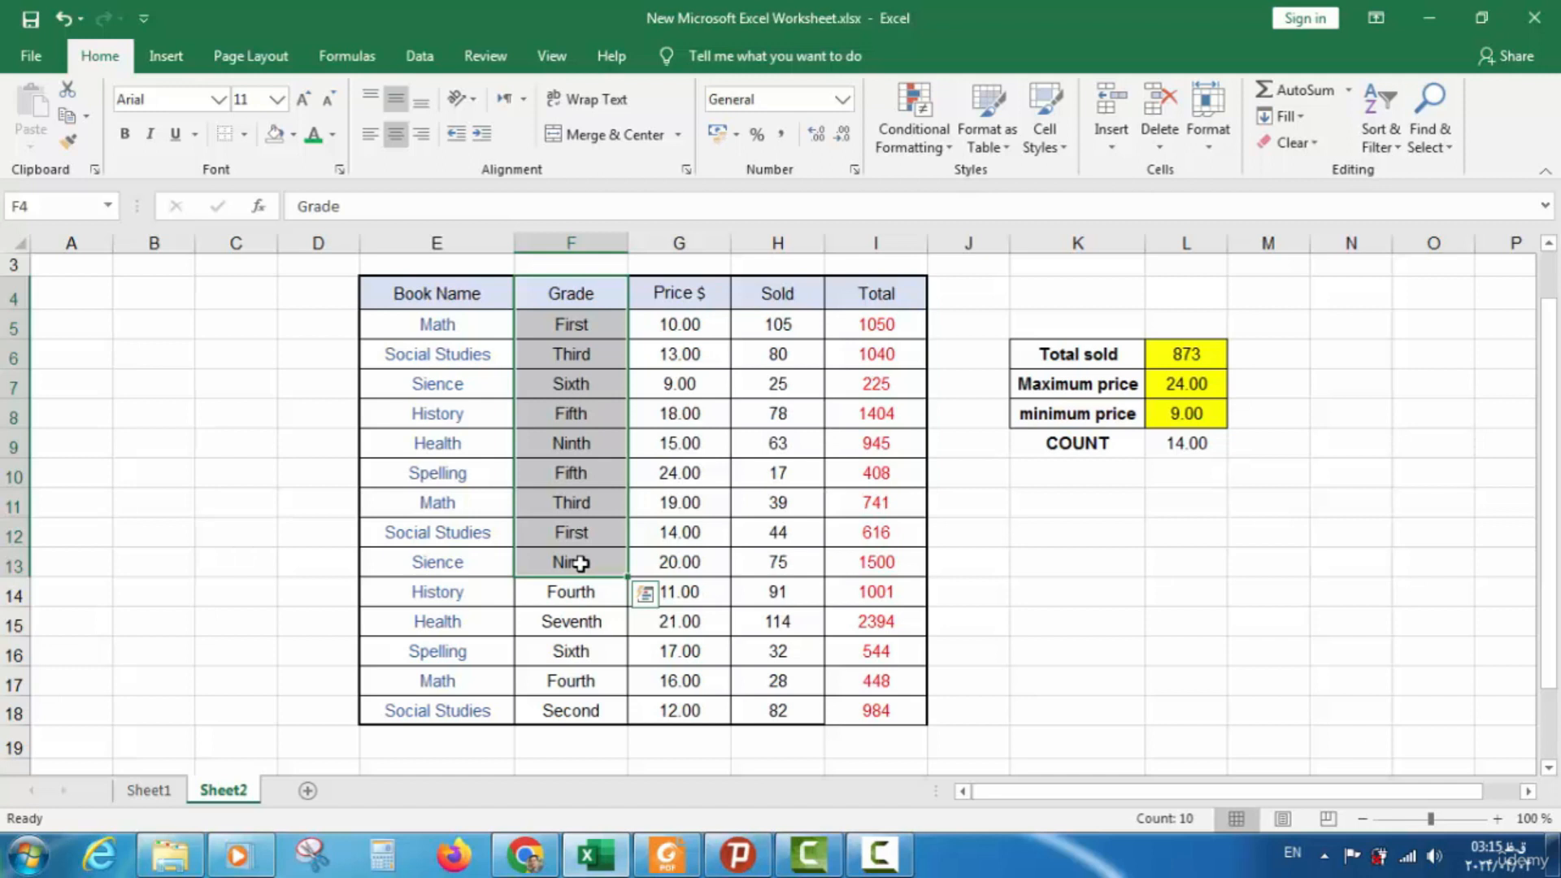
pyautogui.click(691, 287)
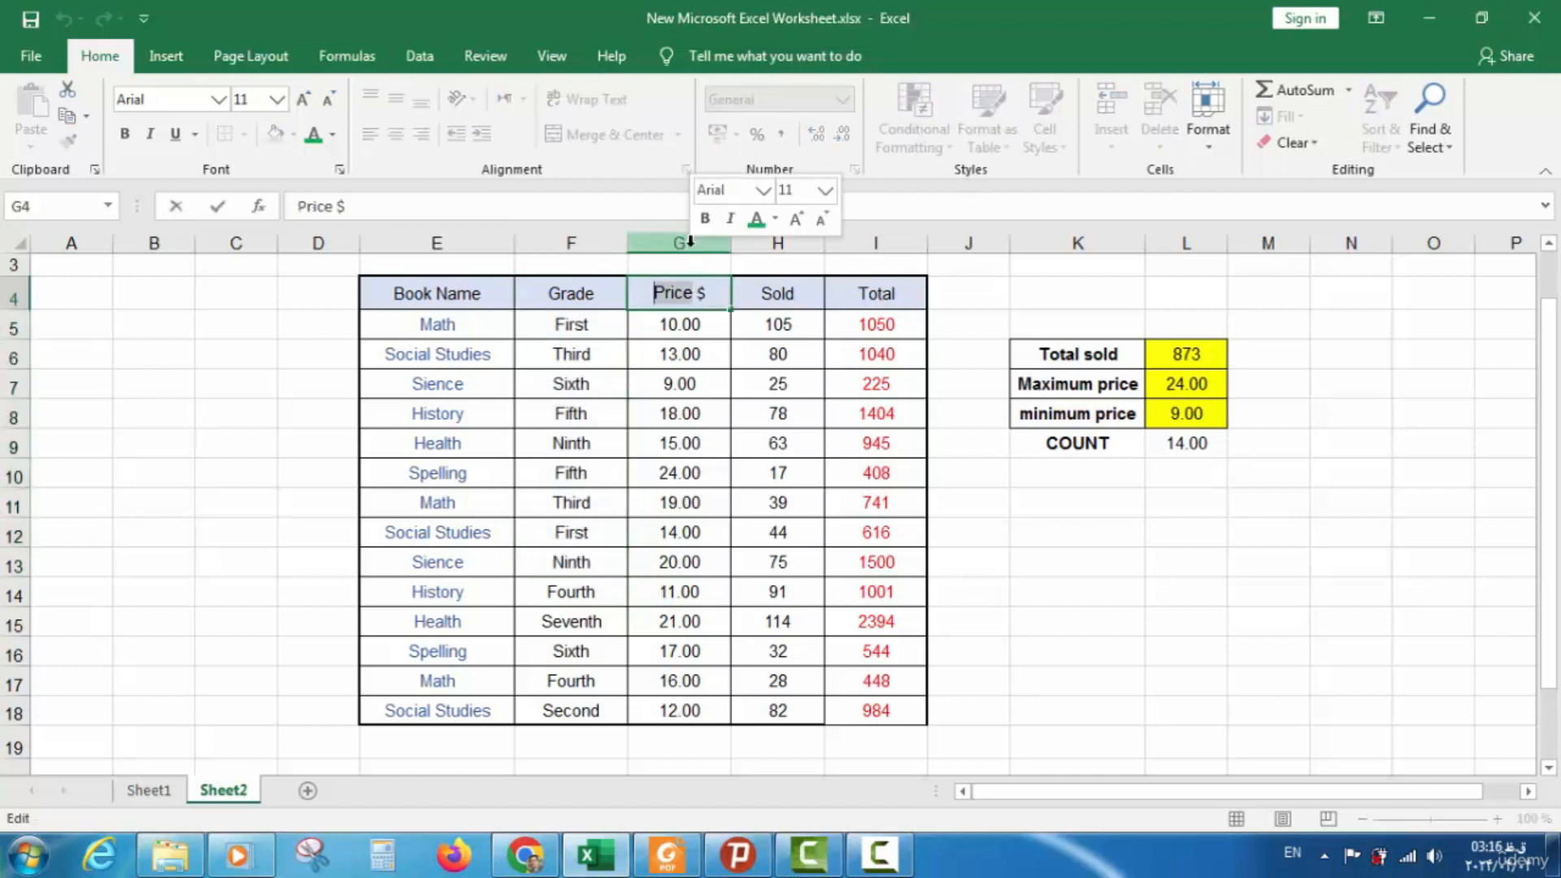
pyautogui.click(689, 246)
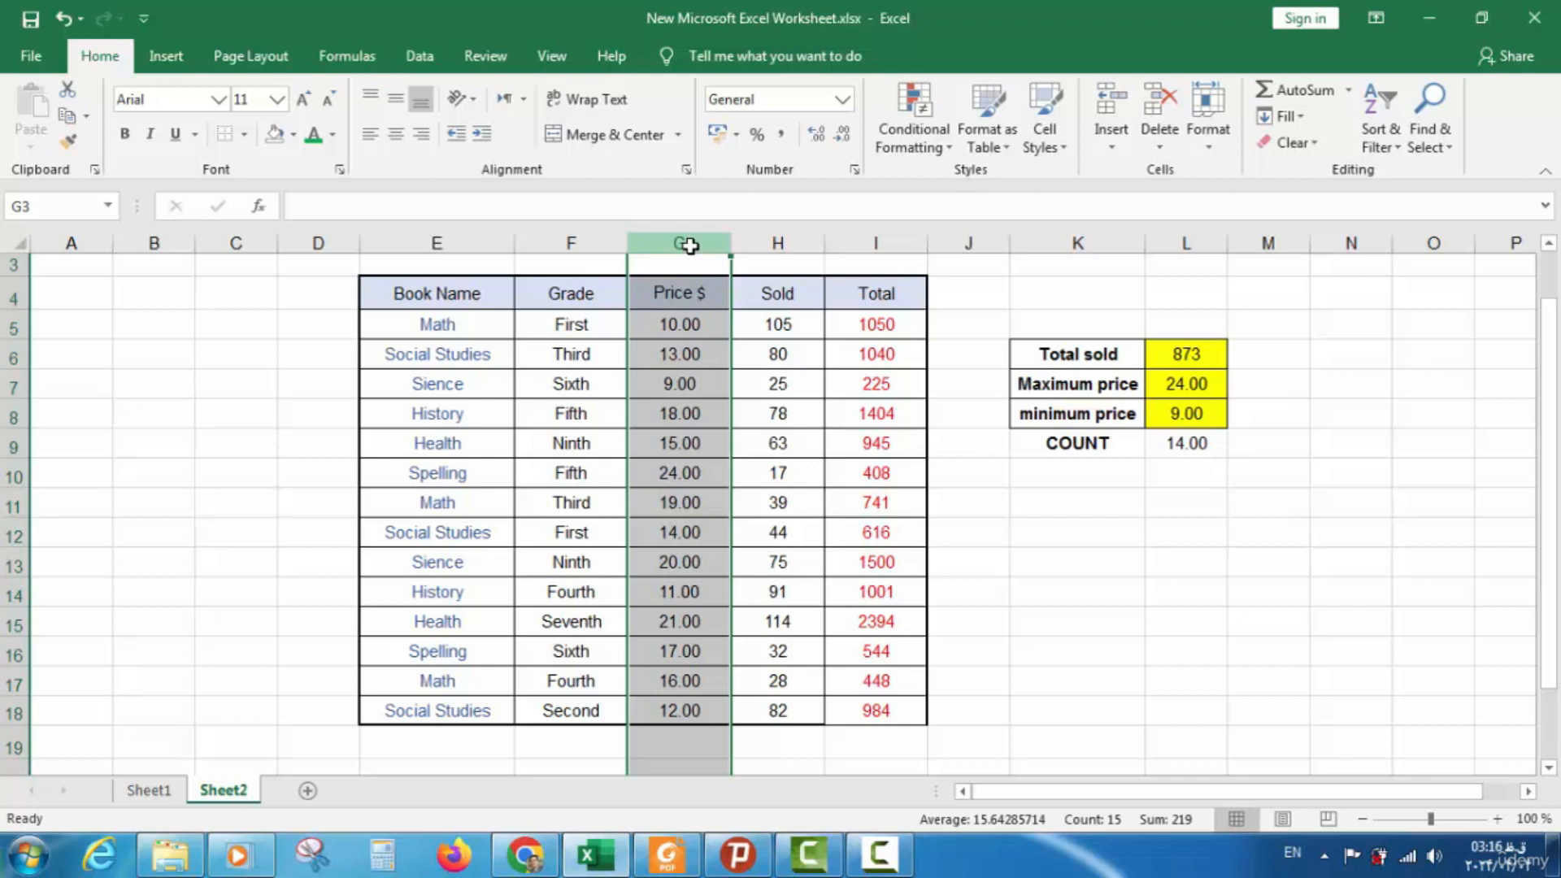
pyautogui.click(661, 295)
pyautogui.moveTo(678, 638); pyautogui.dragTo(665, 706)
pyautogui.click(663, 294)
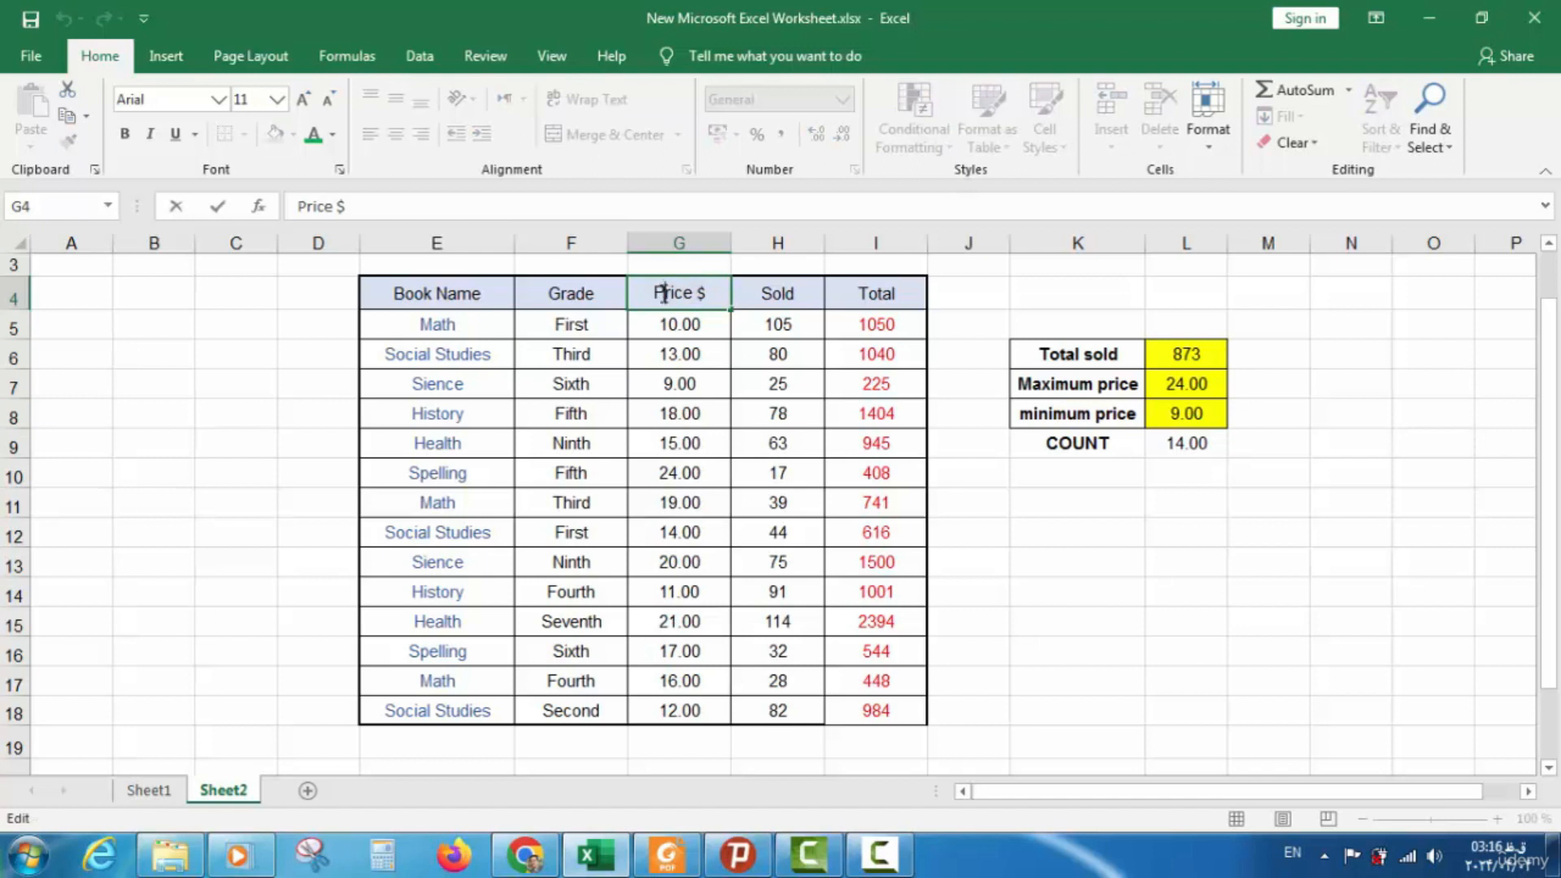
pyautogui.click(713, 344)
pyautogui.moveTo(708, 304); pyautogui.dragTo(665, 713)
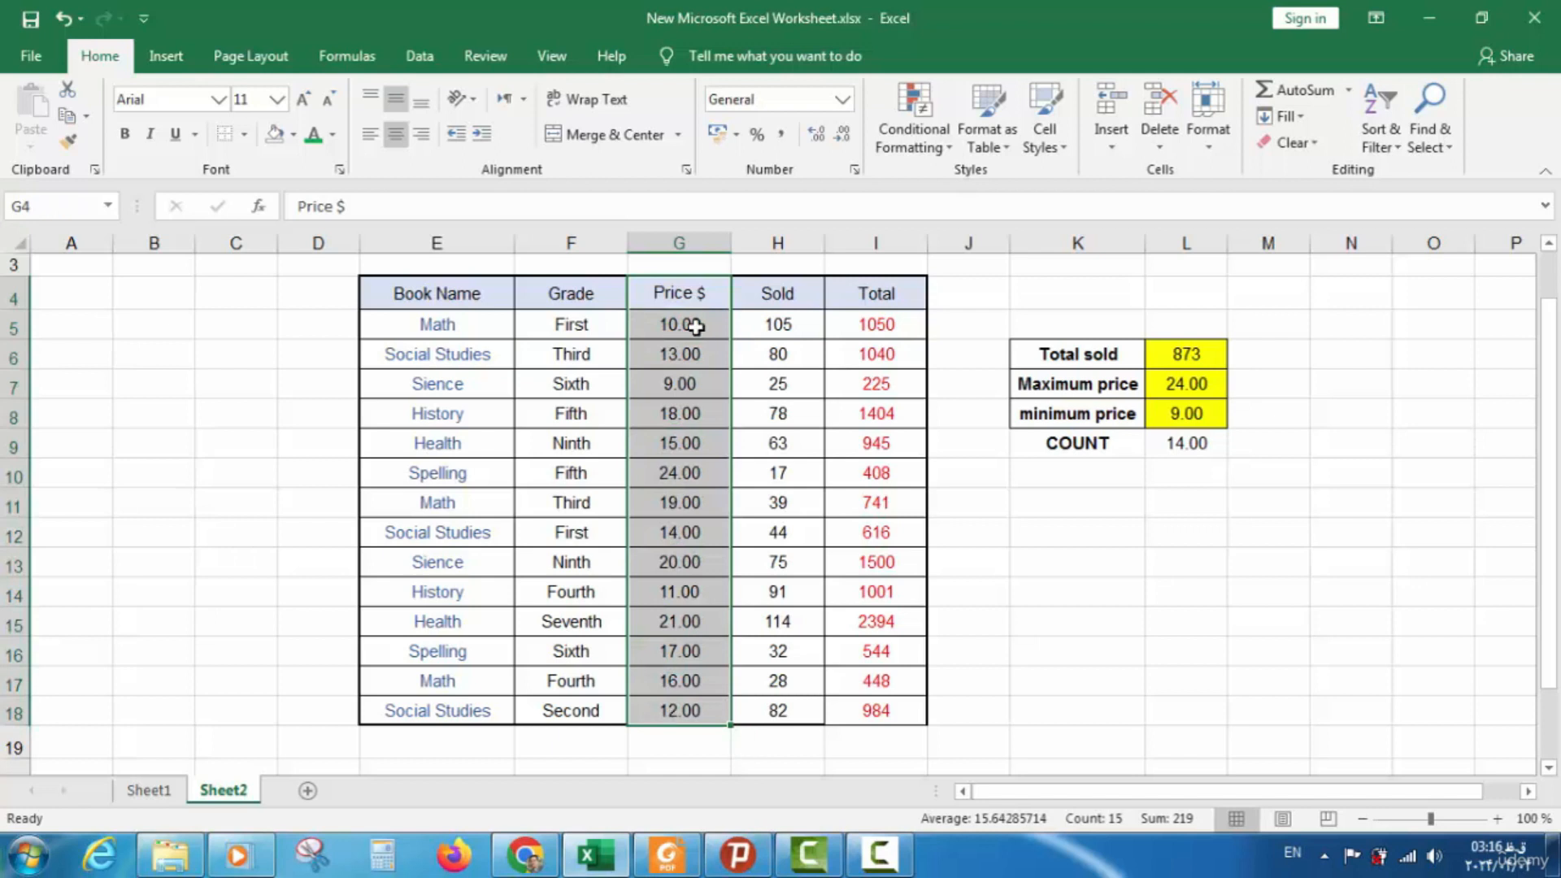
pyautogui.click(699, 295)
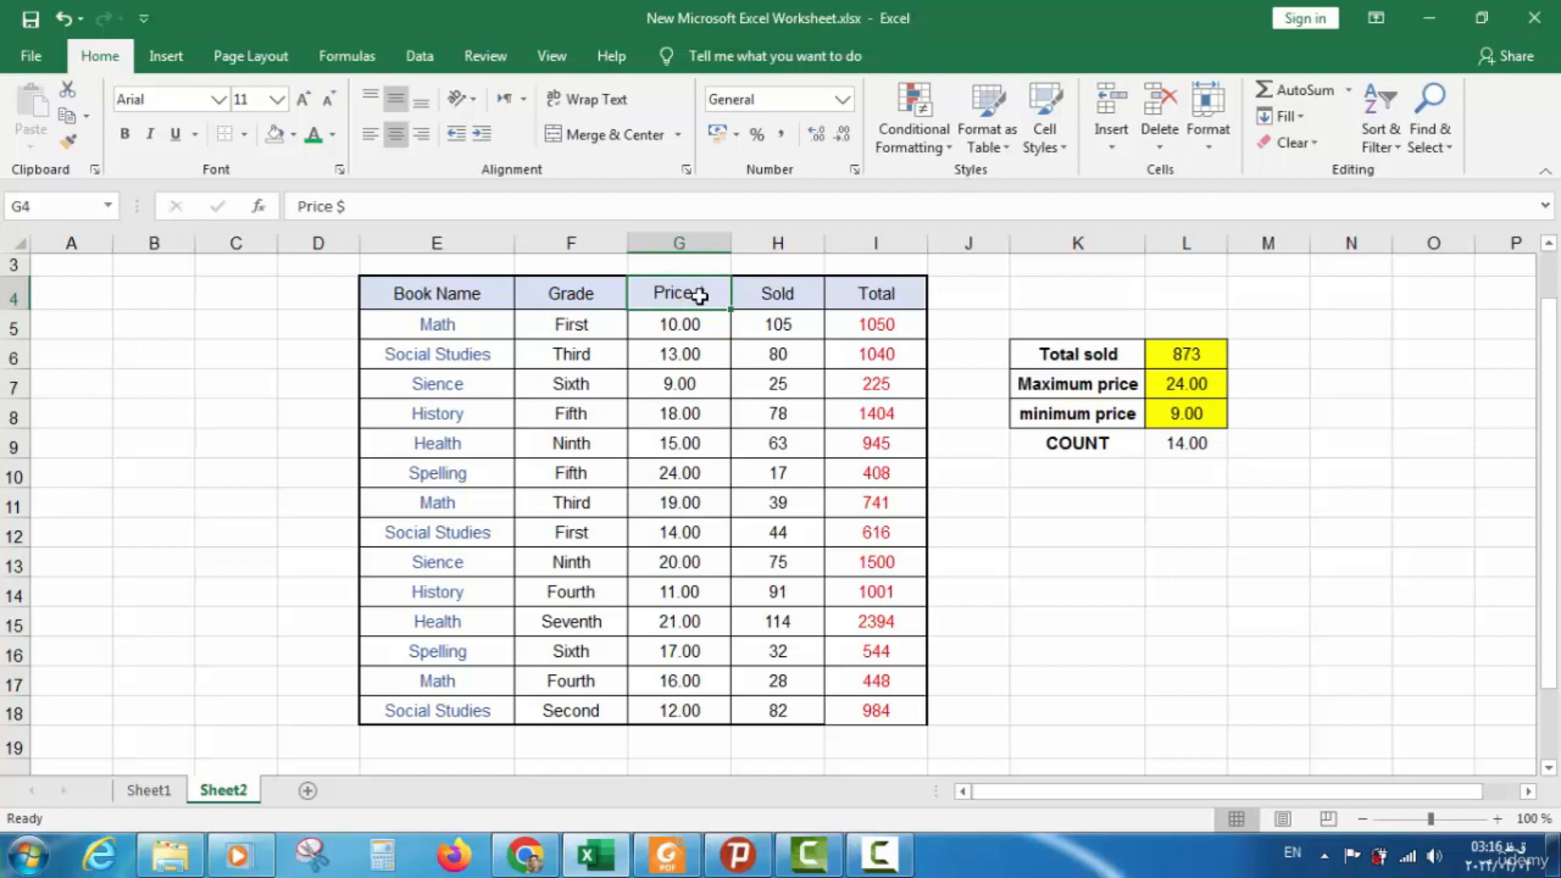
pyautogui.click(1185, 441)
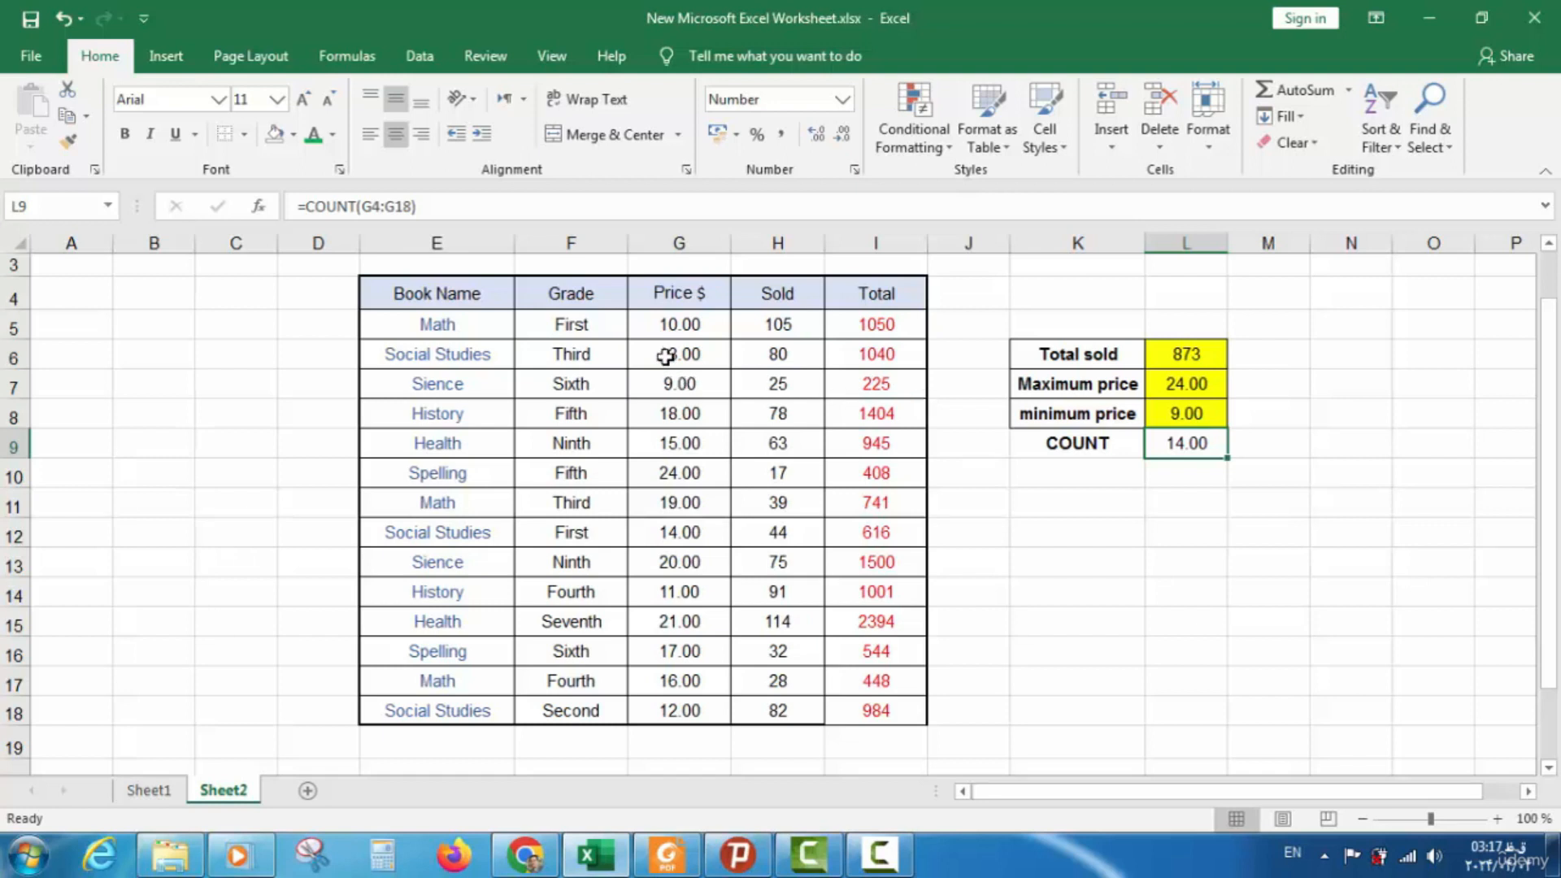
# Replace G4:G18 with G4:G6 in the L9 COUNT formula so it returns 2.00
pyautogui.click(658, 299)
pyautogui.moveTo(658, 300); pyautogui.dragTo(666, 362)
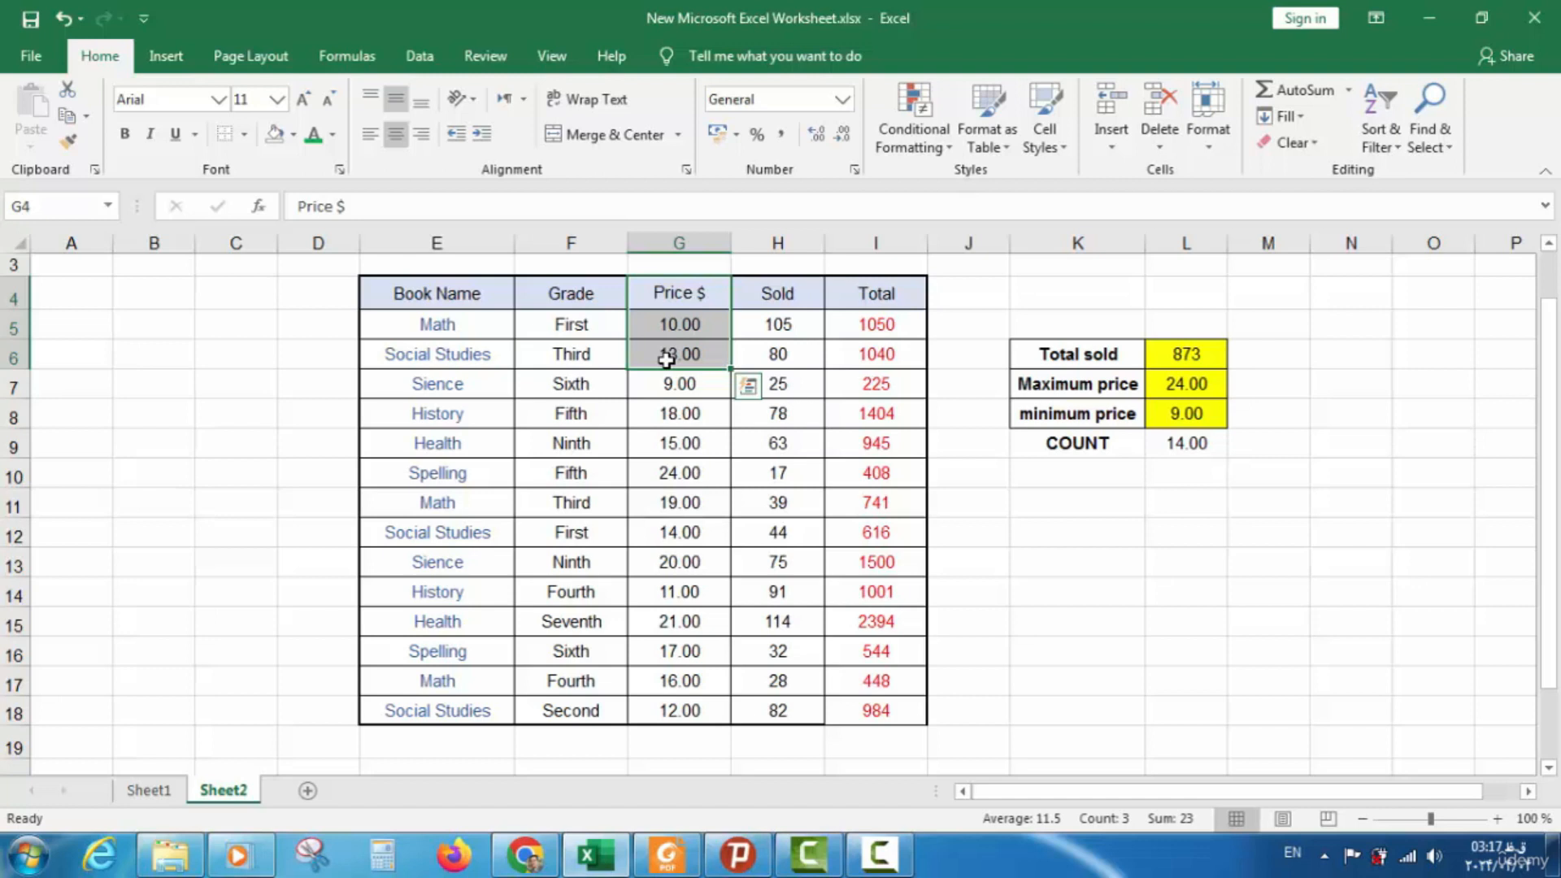
pyautogui.doubleClick(1191, 444)
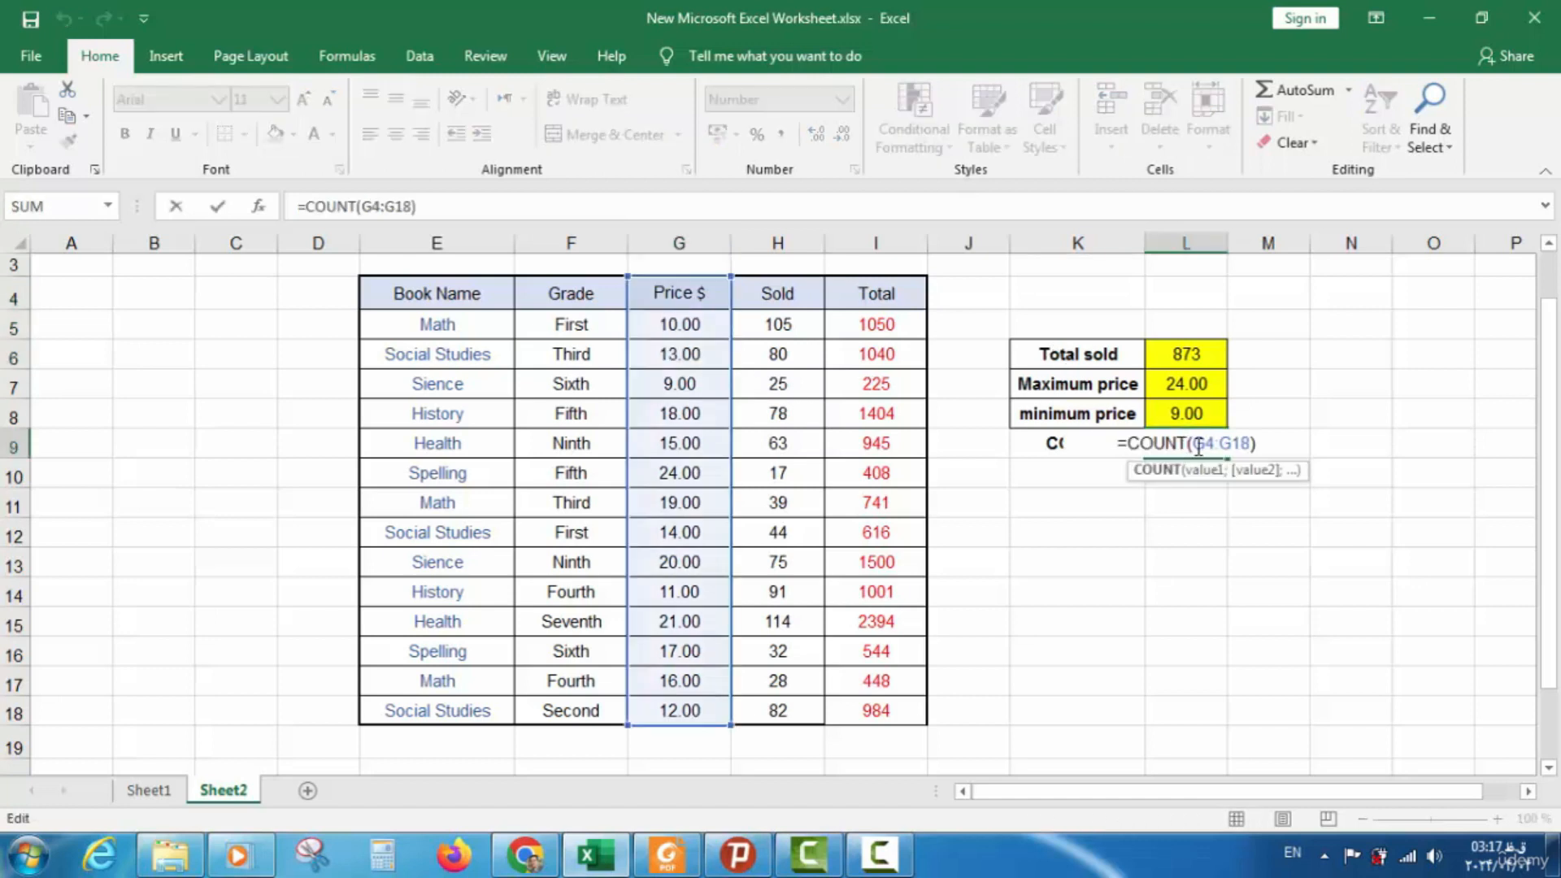
pyautogui.moveTo(1191, 443); pyautogui.dragTo(1249, 452)
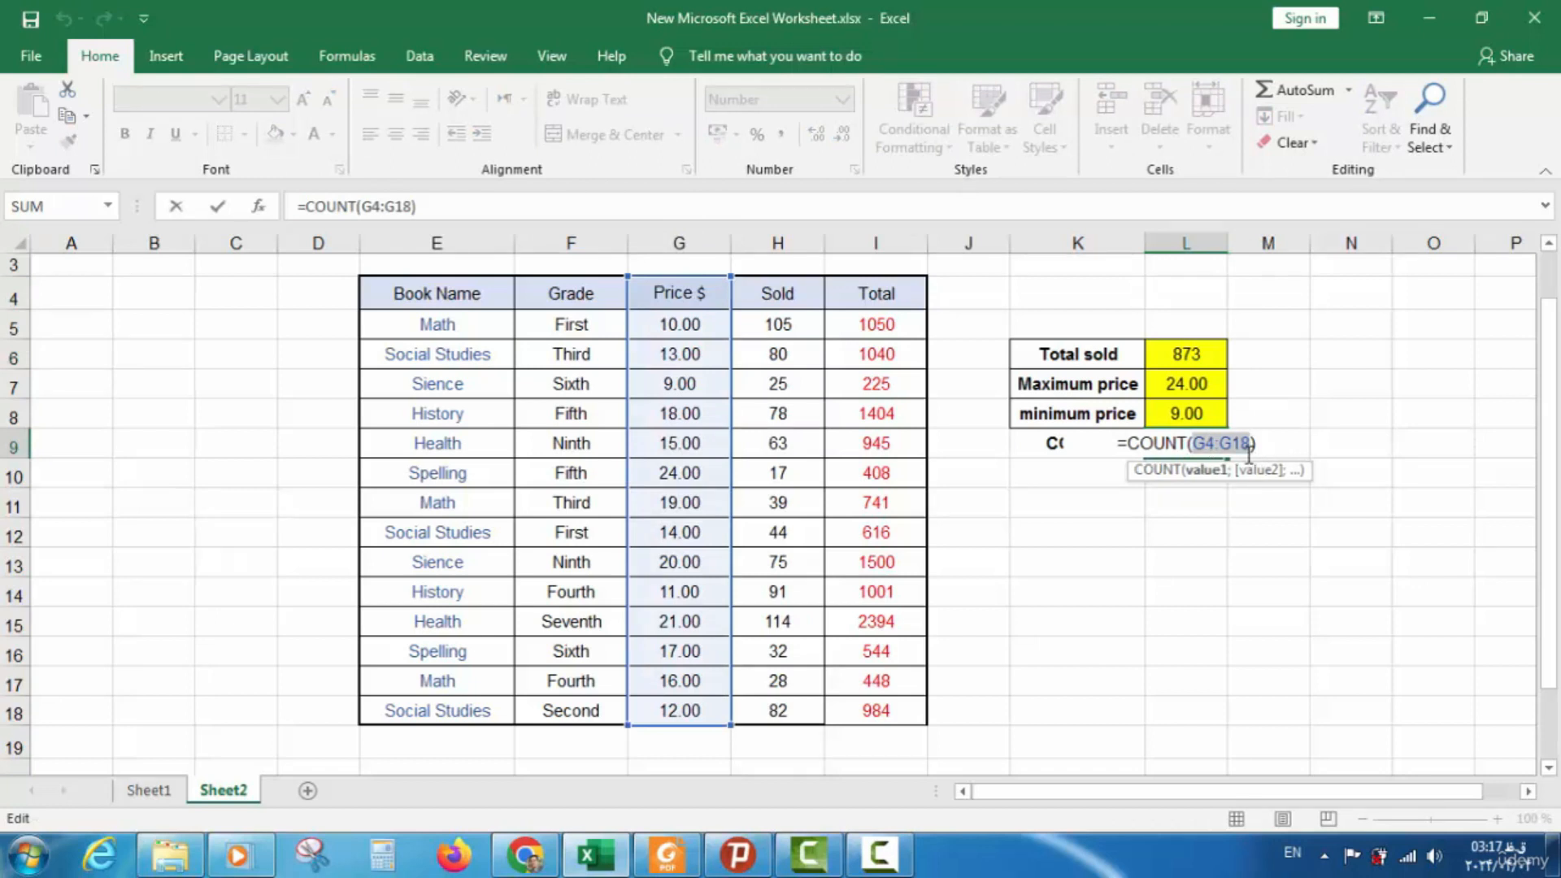
pyautogui.press('BackSpace')
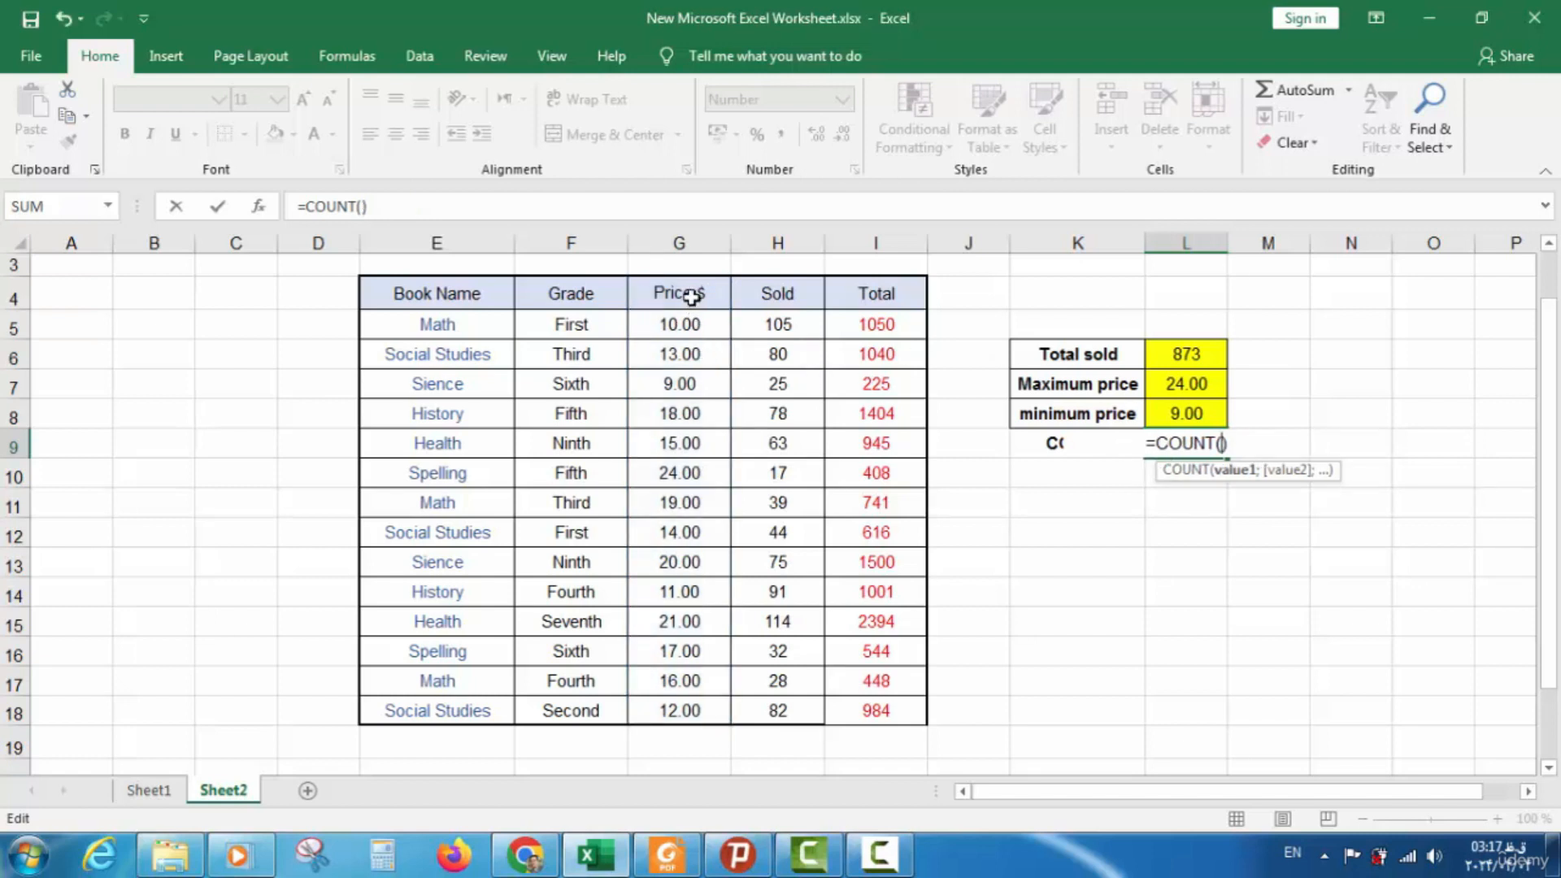
pyautogui.moveTo(690, 298); pyautogui.dragTo(687, 347)
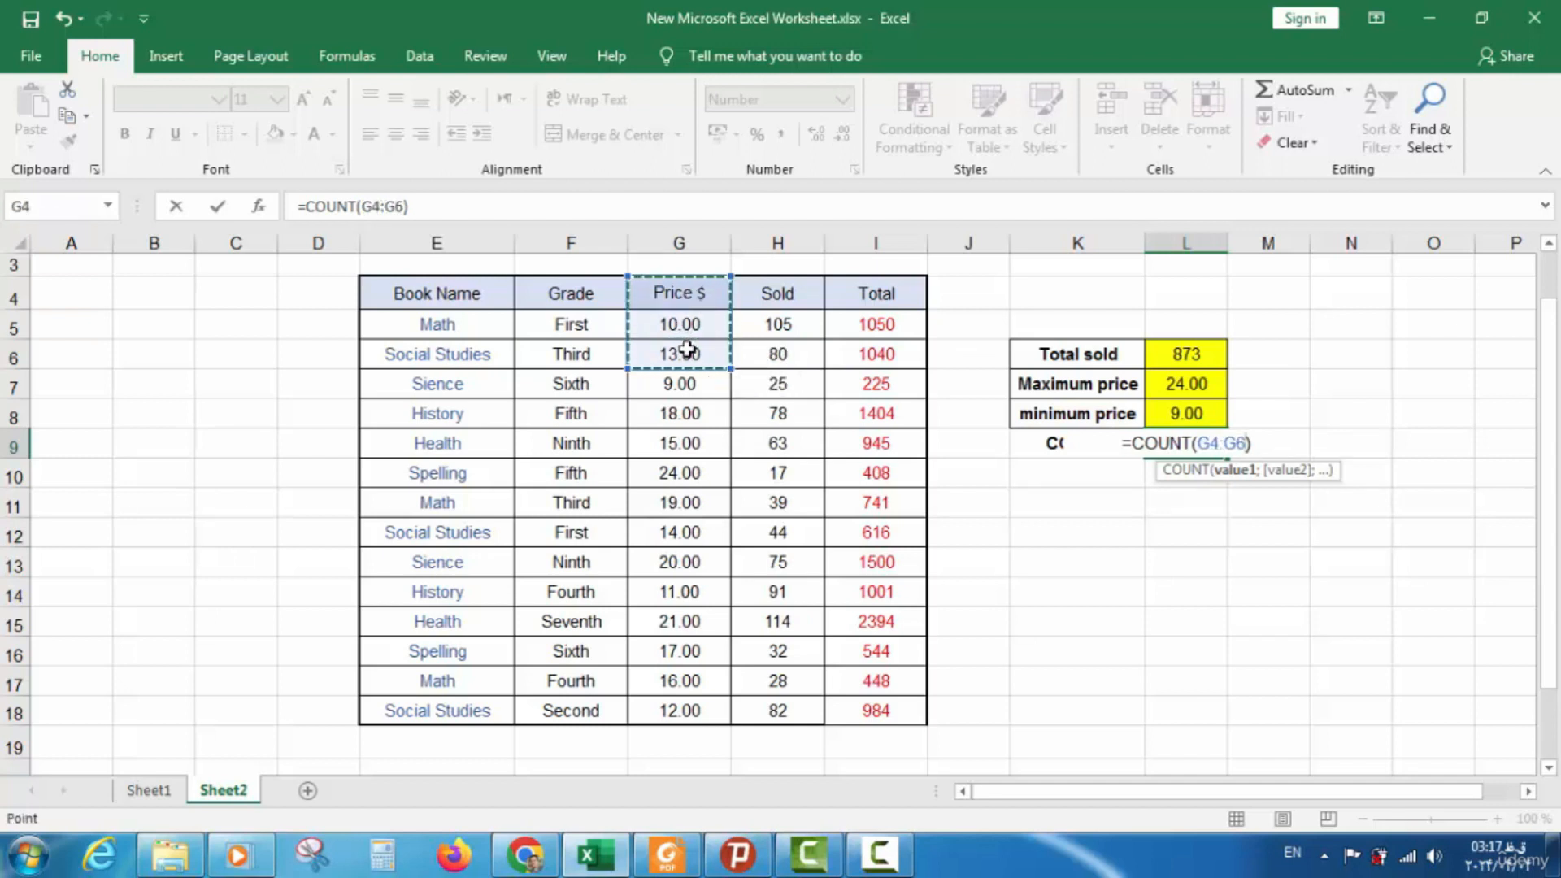
pyautogui.press('Return')
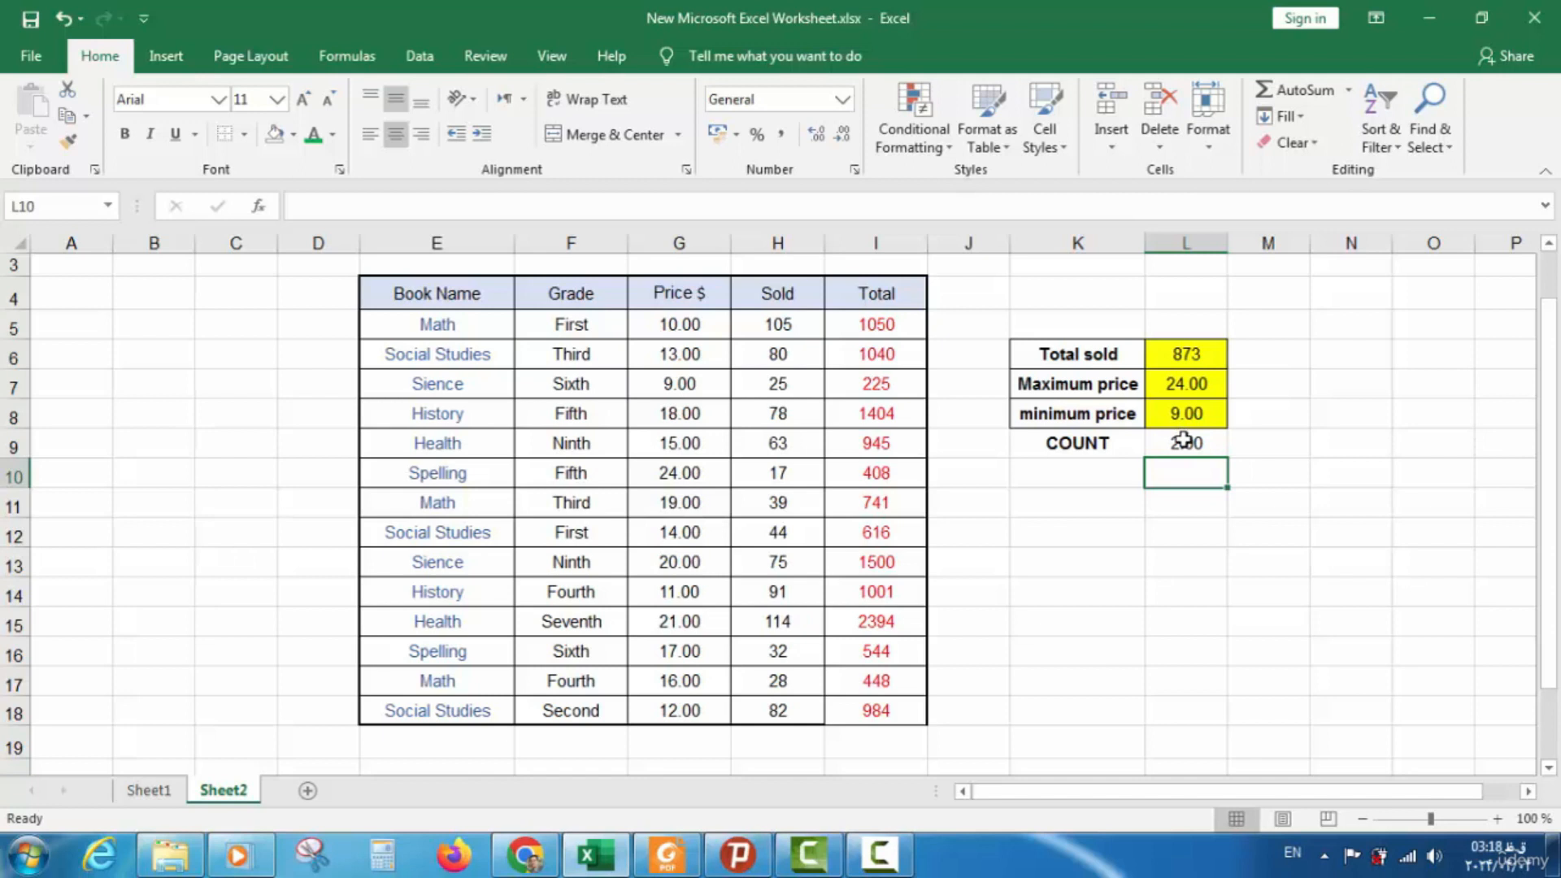
pyautogui.click(1179, 439)
pyautogui.doubleClick(1184, 441)
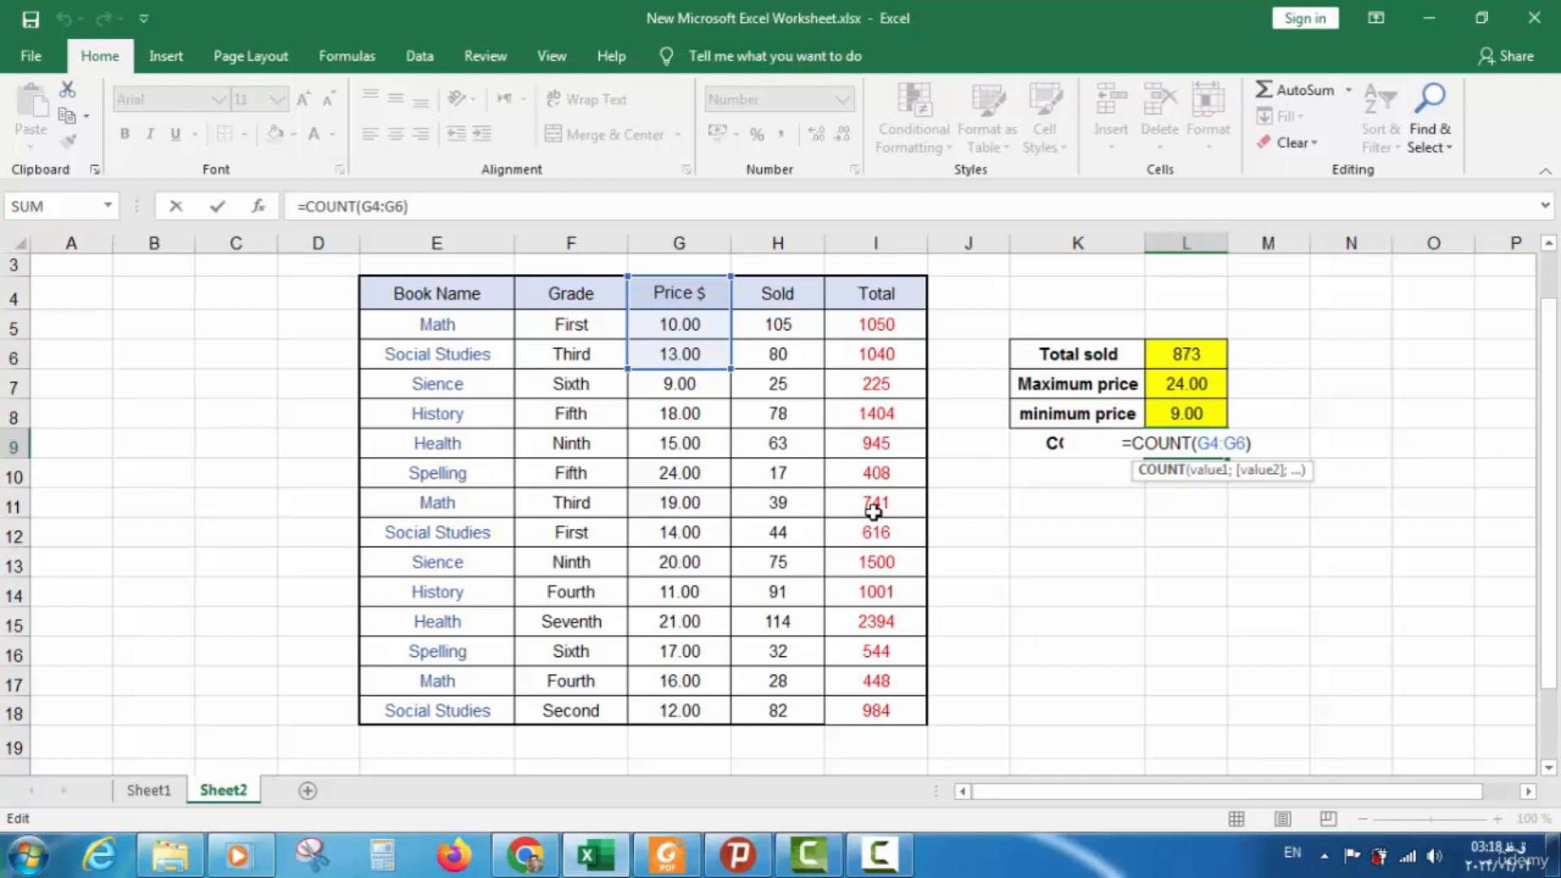
# Apply All Borders to the COUNT label cell K9
pyautogui.click(1094, 531)
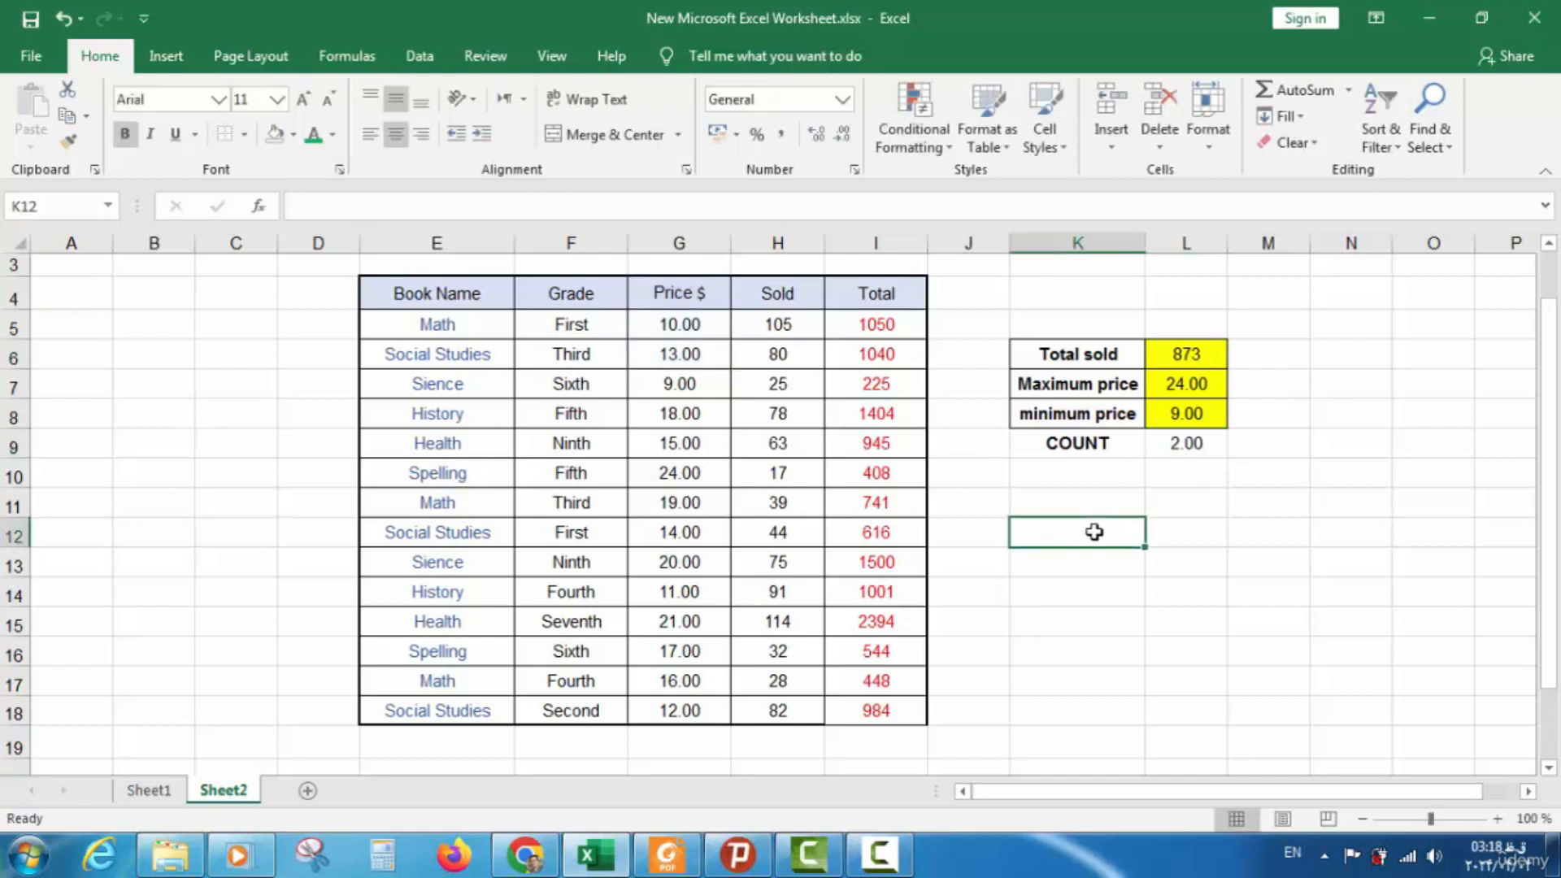
pyautogui.click(1191, 453)
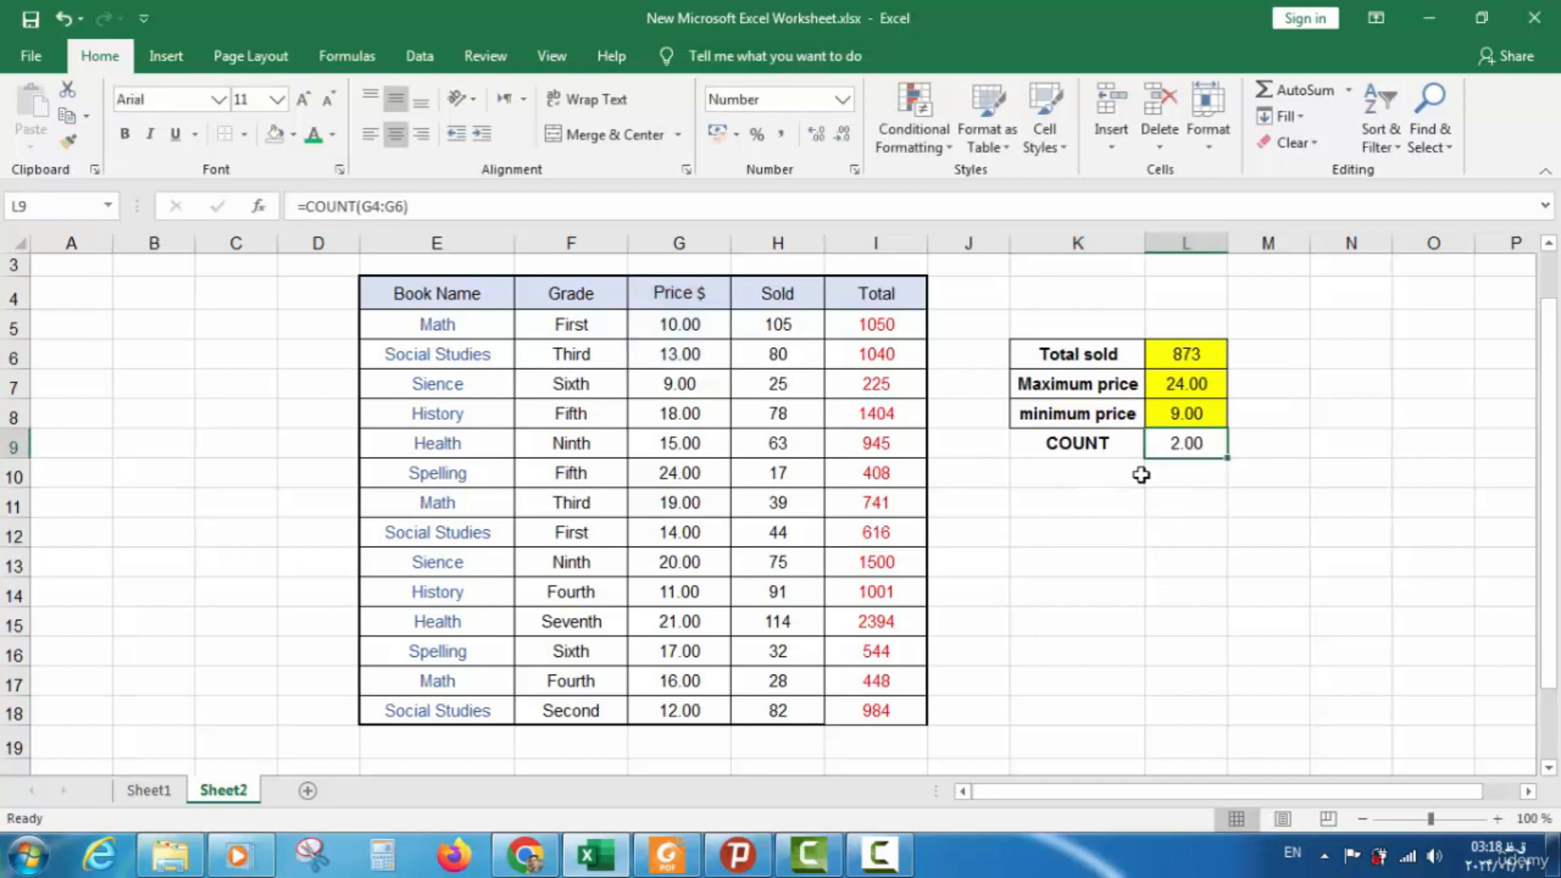
pyautogui.click(1107, 445)
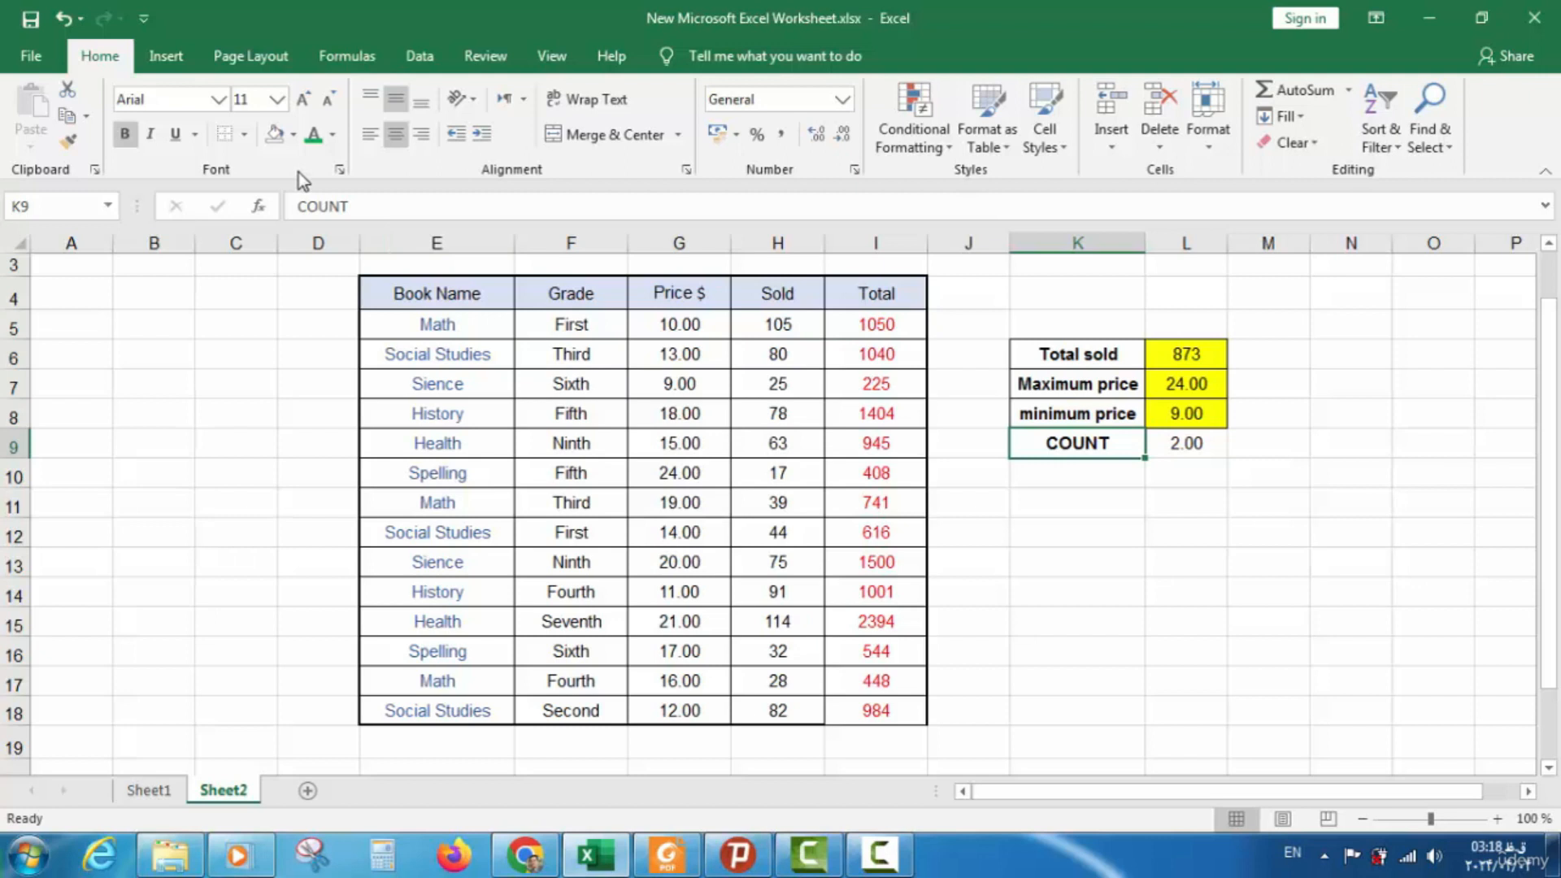
pyautogui.click(244, 135)
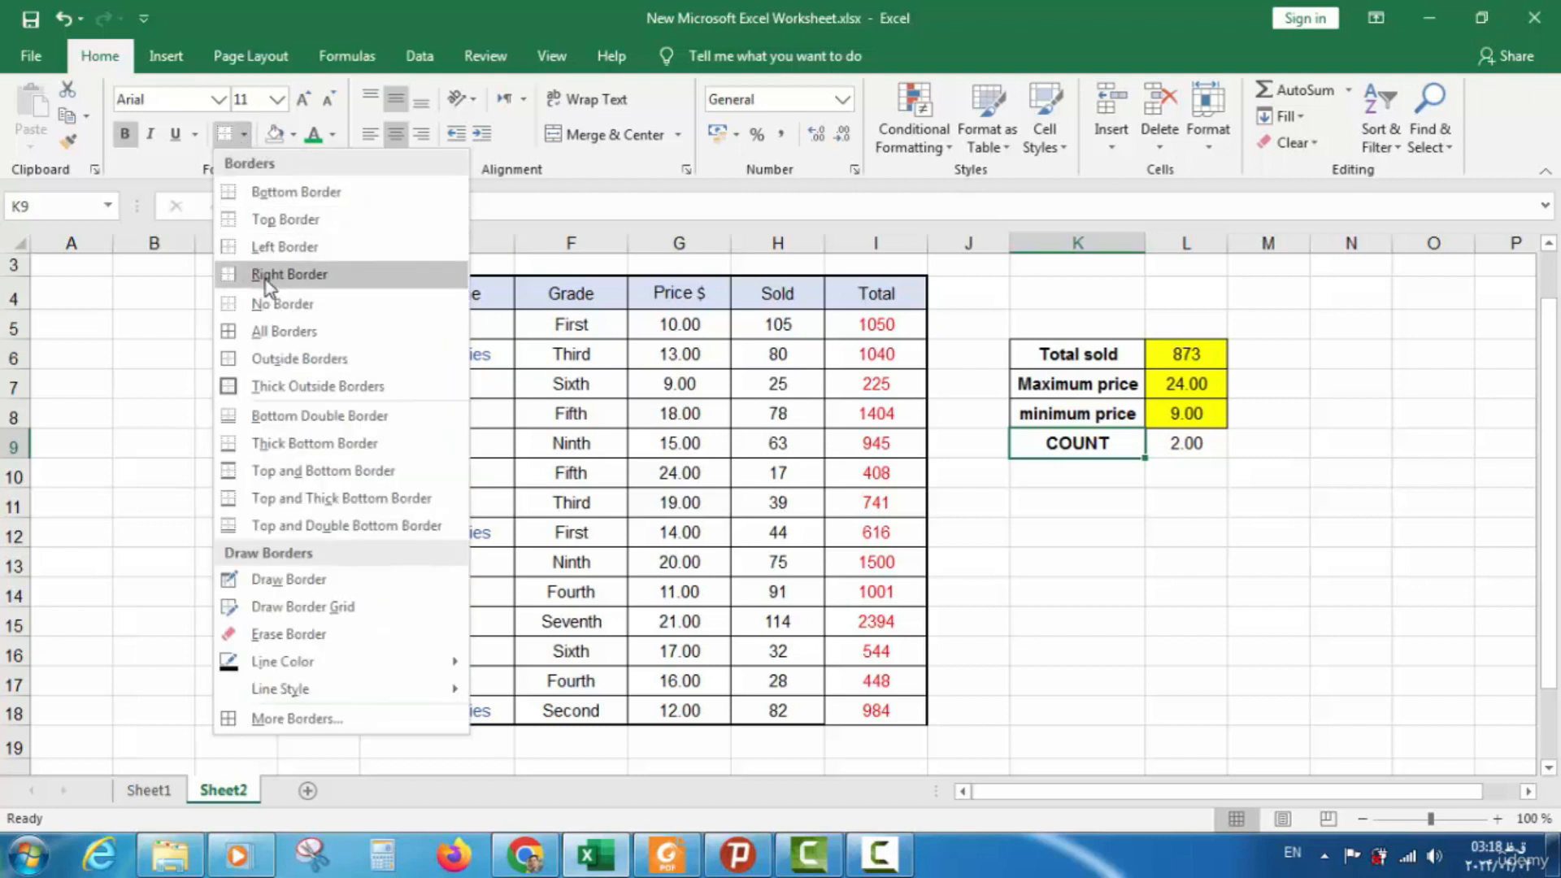
pyautogui.click(265, 332)
# Clear the trial =COUNT(G4:G6) formula from L9
pyautogui.click(1058, 498)
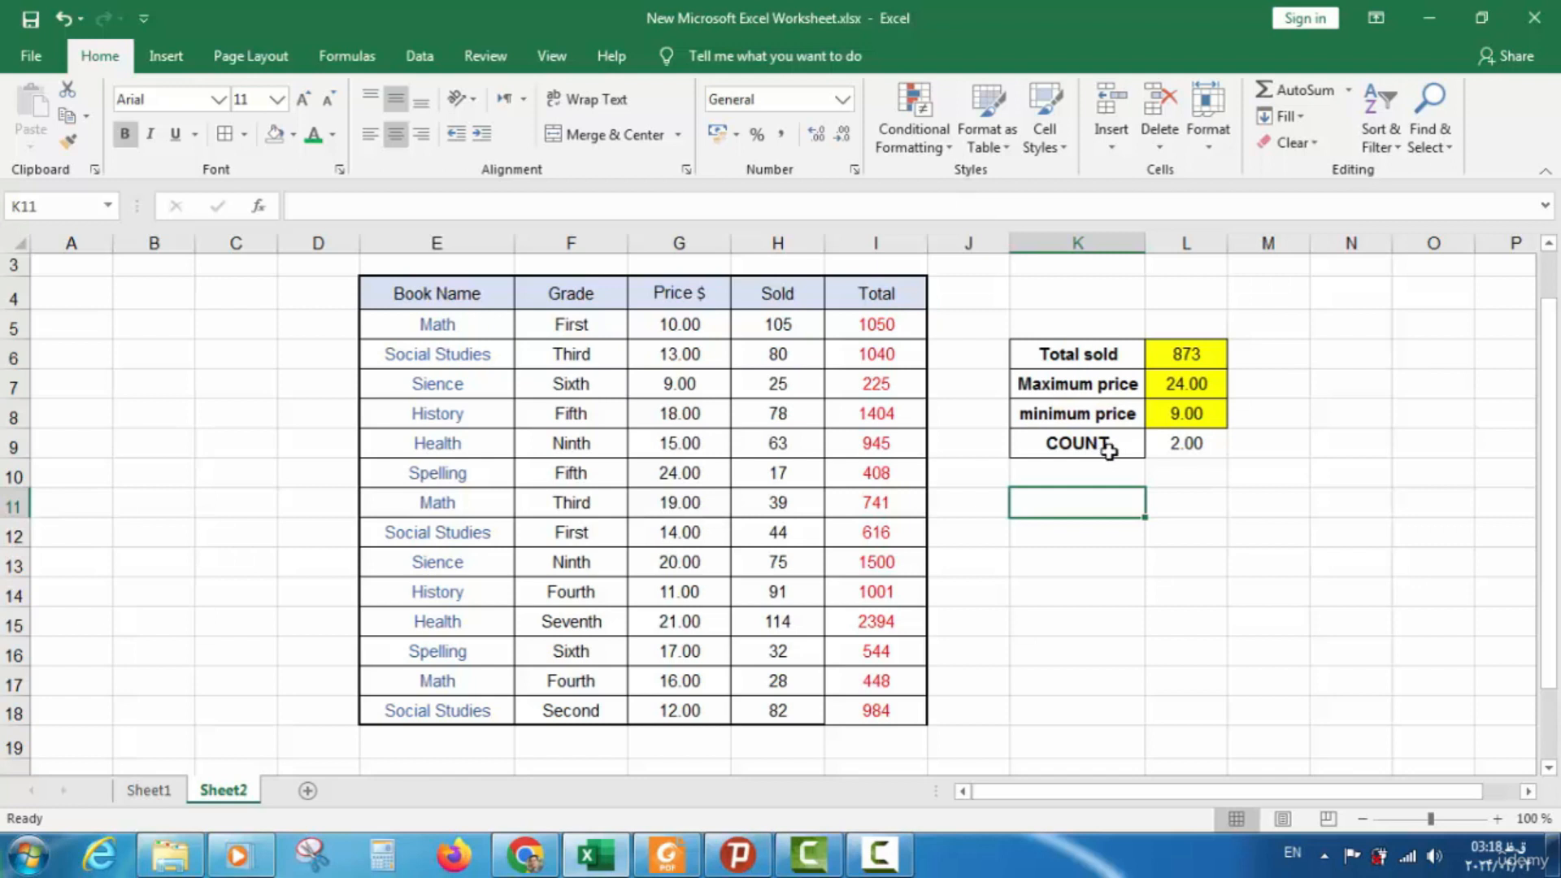
pyautogui.click(1177, 453)
pyautogui.press('Delete')
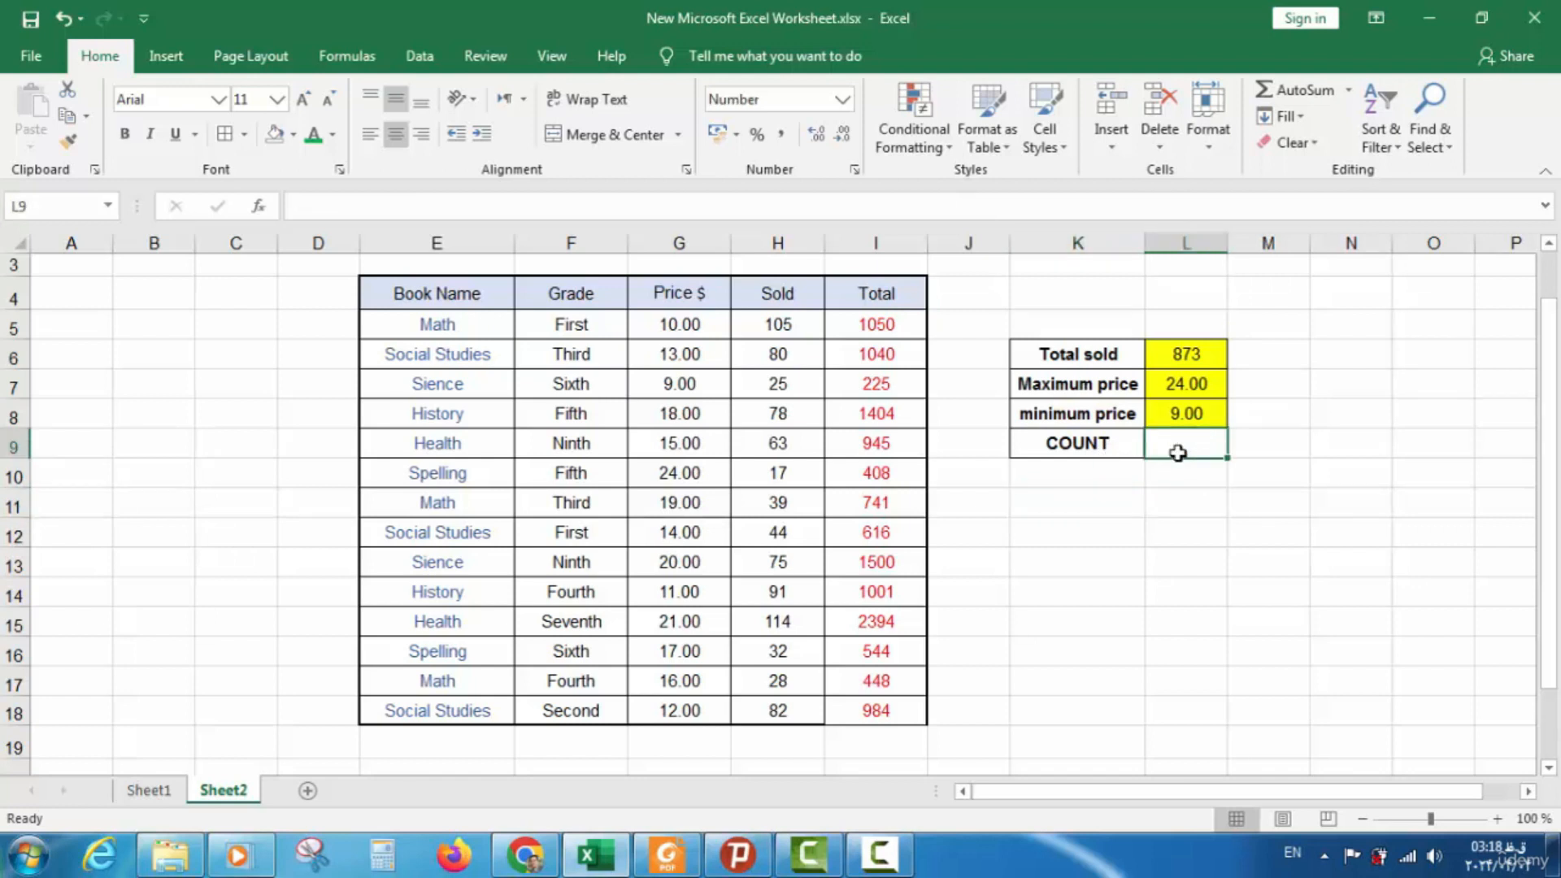
# Enter =COUNT(G4:G18) in L9 to count the Price $ values, returning 14.00
pyautogui.write('=')
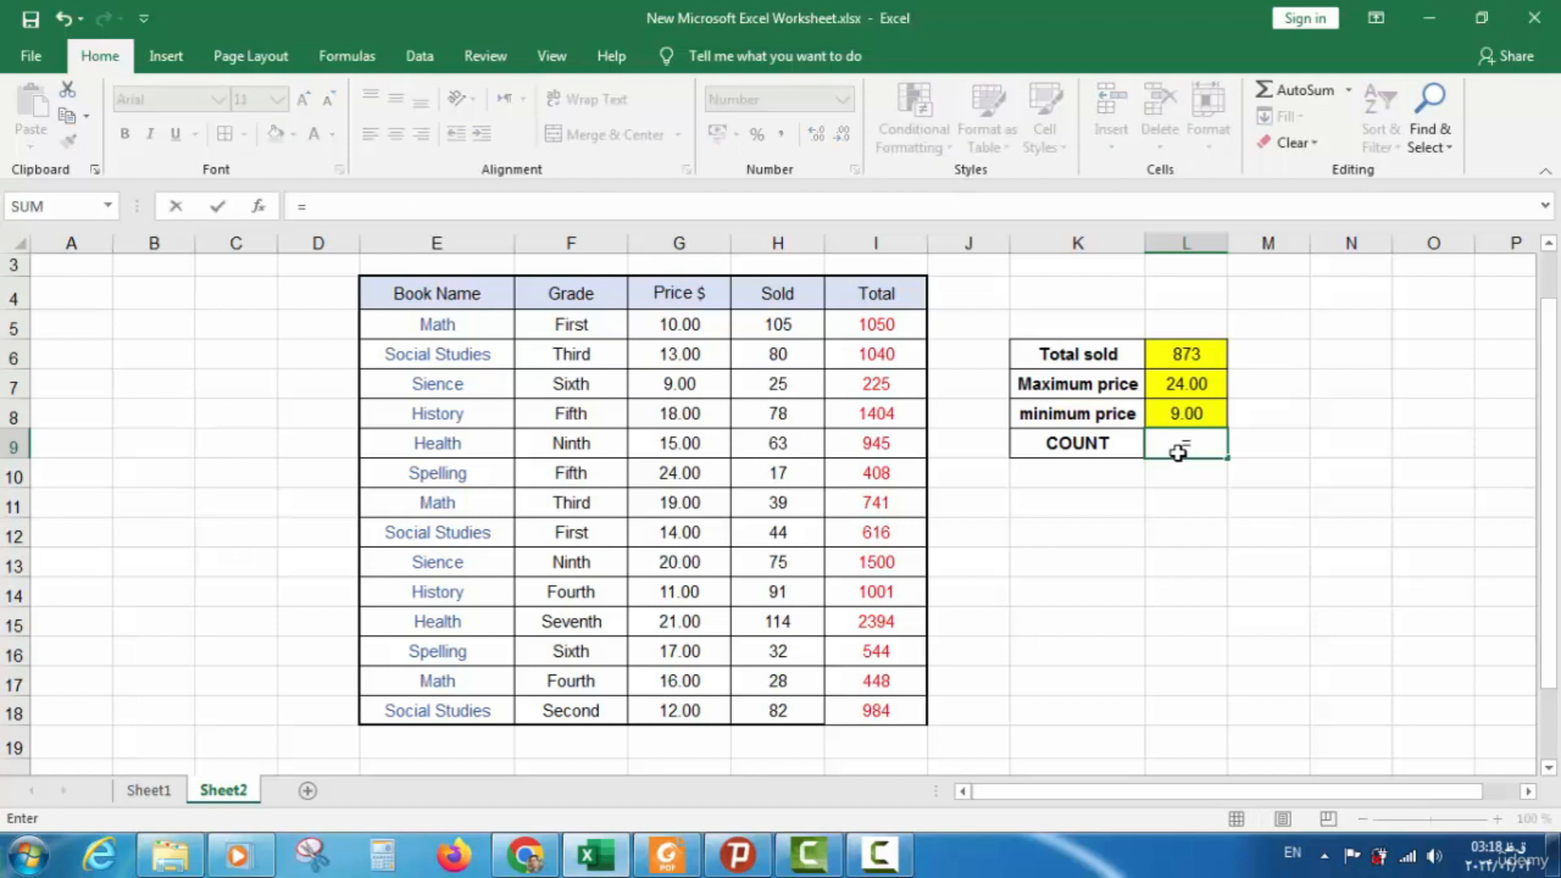
pyautogui.write('C')
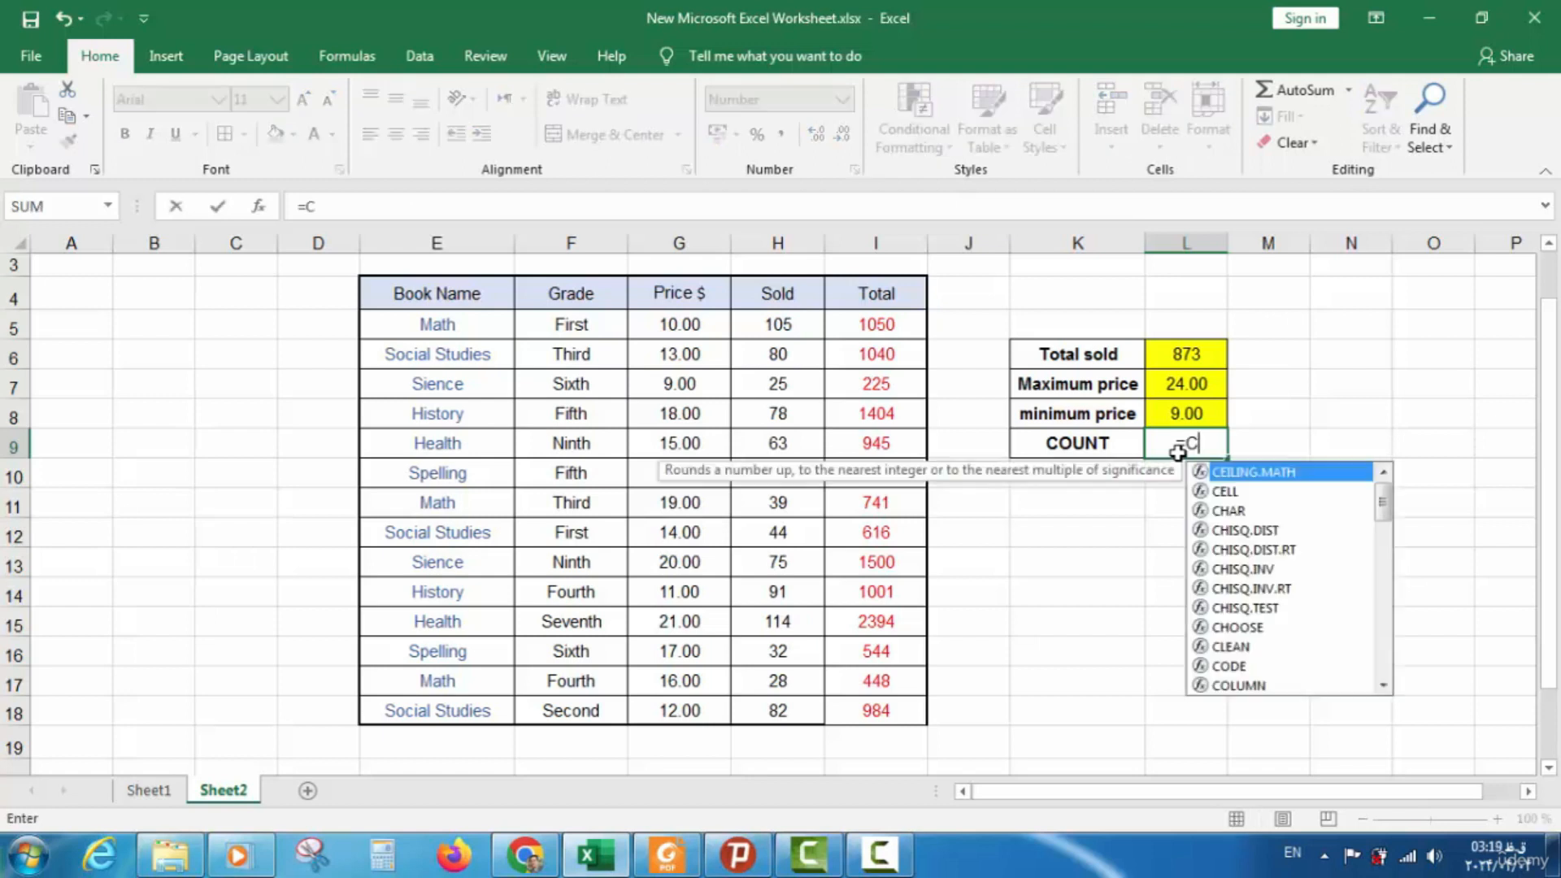
pyautogui.write('OUN')
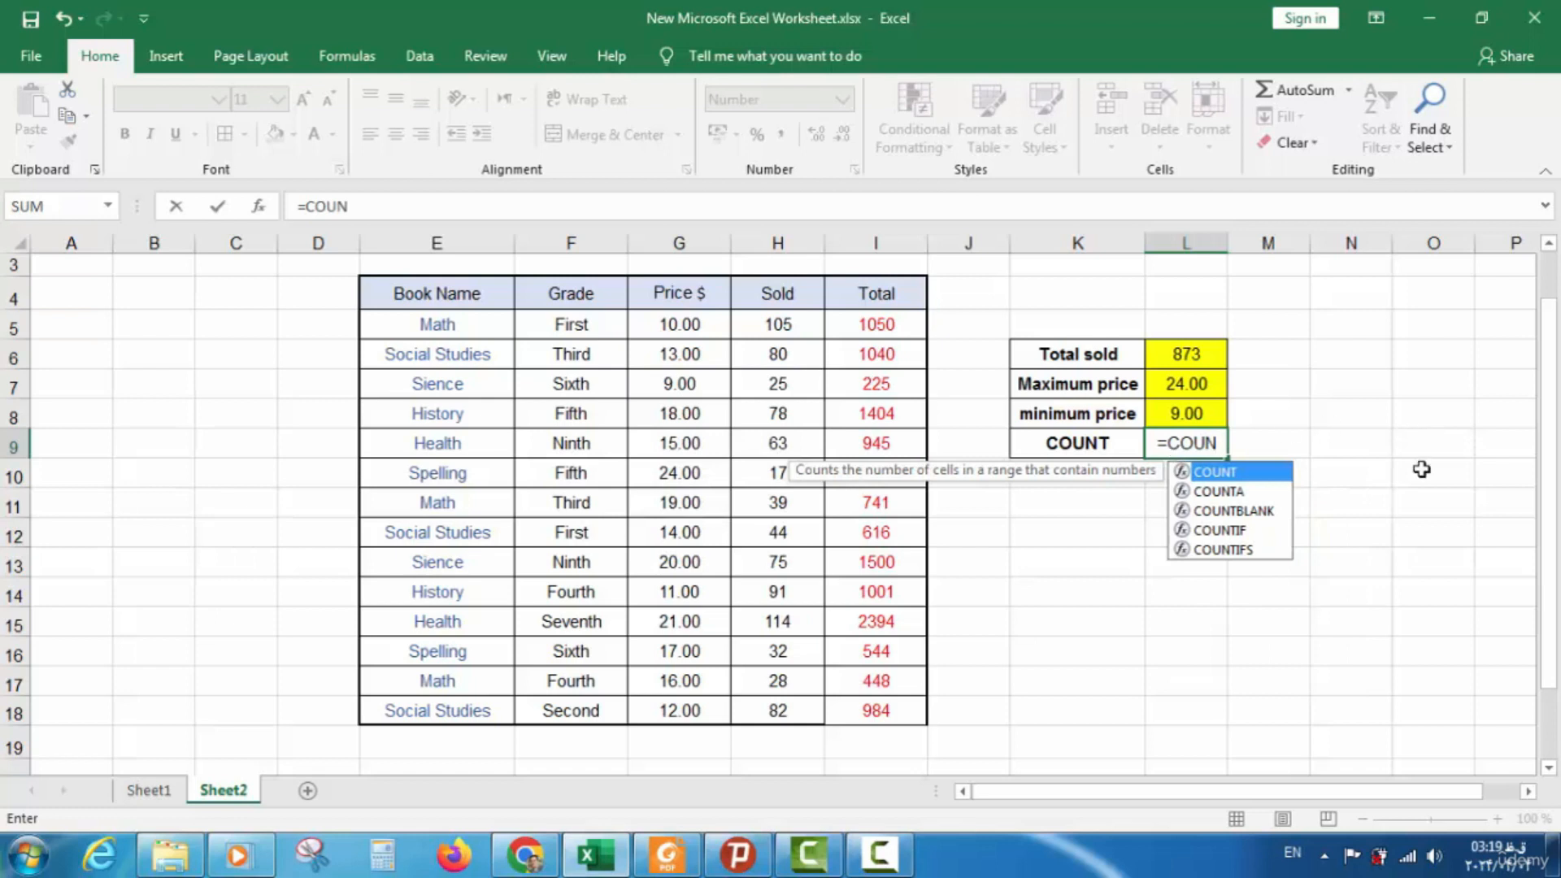
pyautogui.doubleClick(1232, 474)
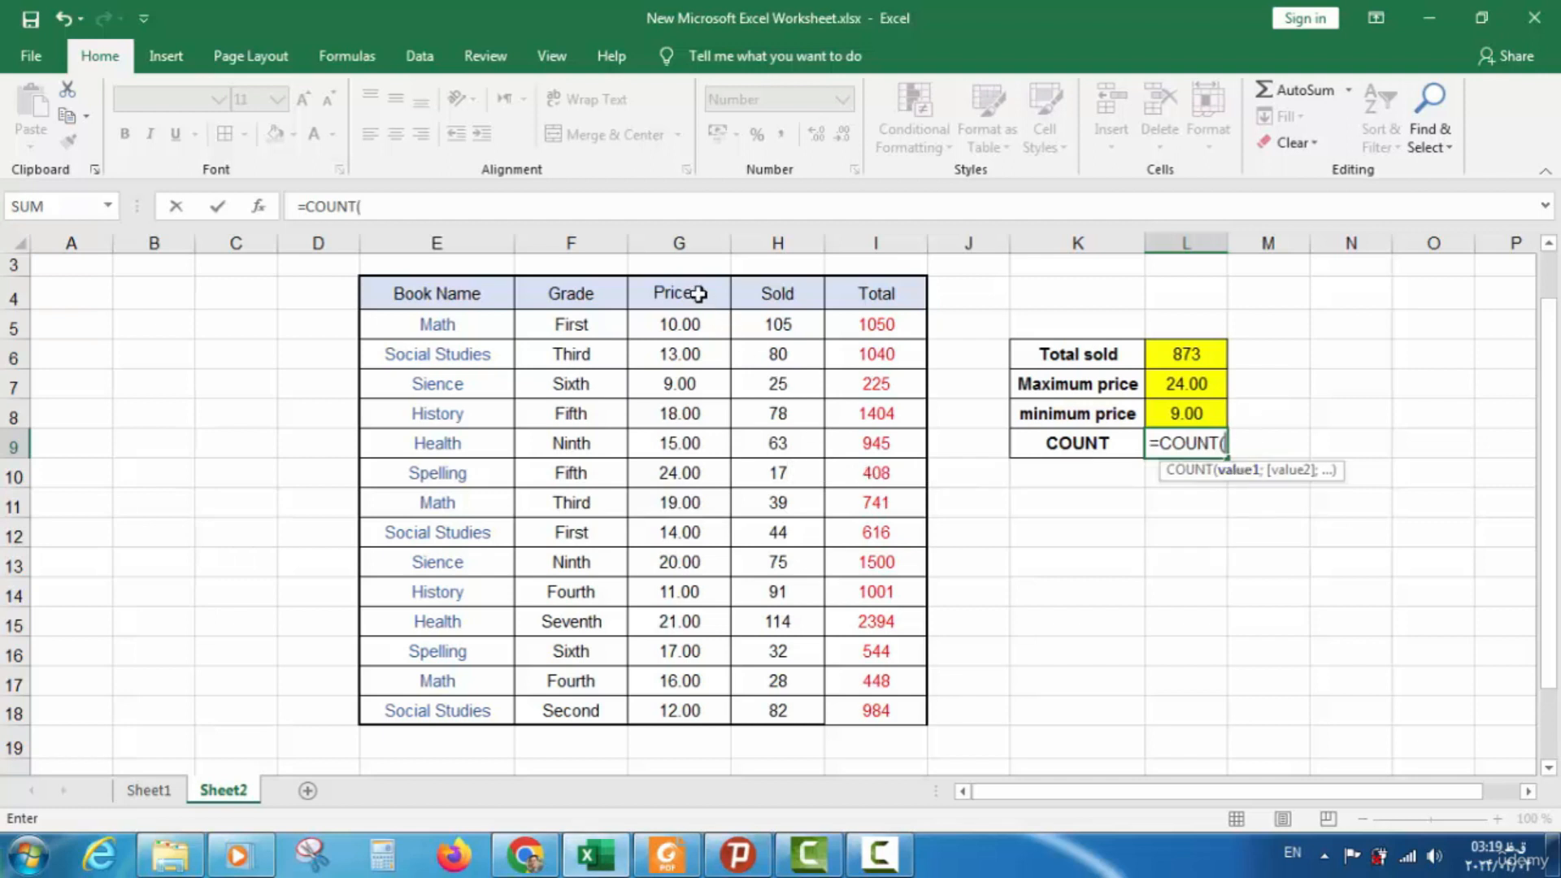
pyautogui.moveTo(697, 294); pyautogui.dragTo(672, 699)
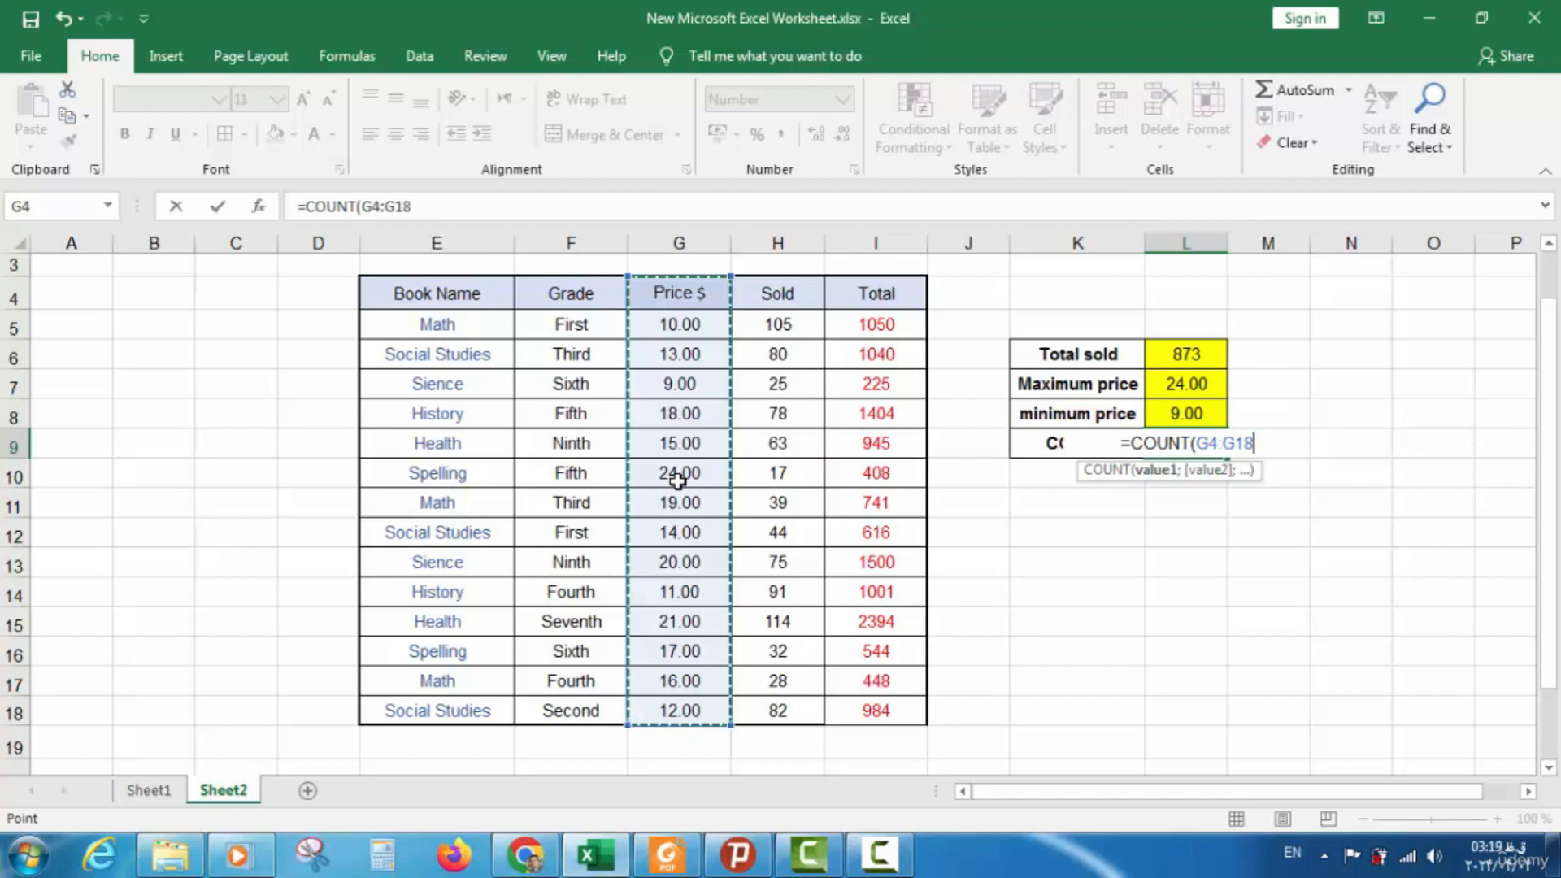
pyautogui.write(')')
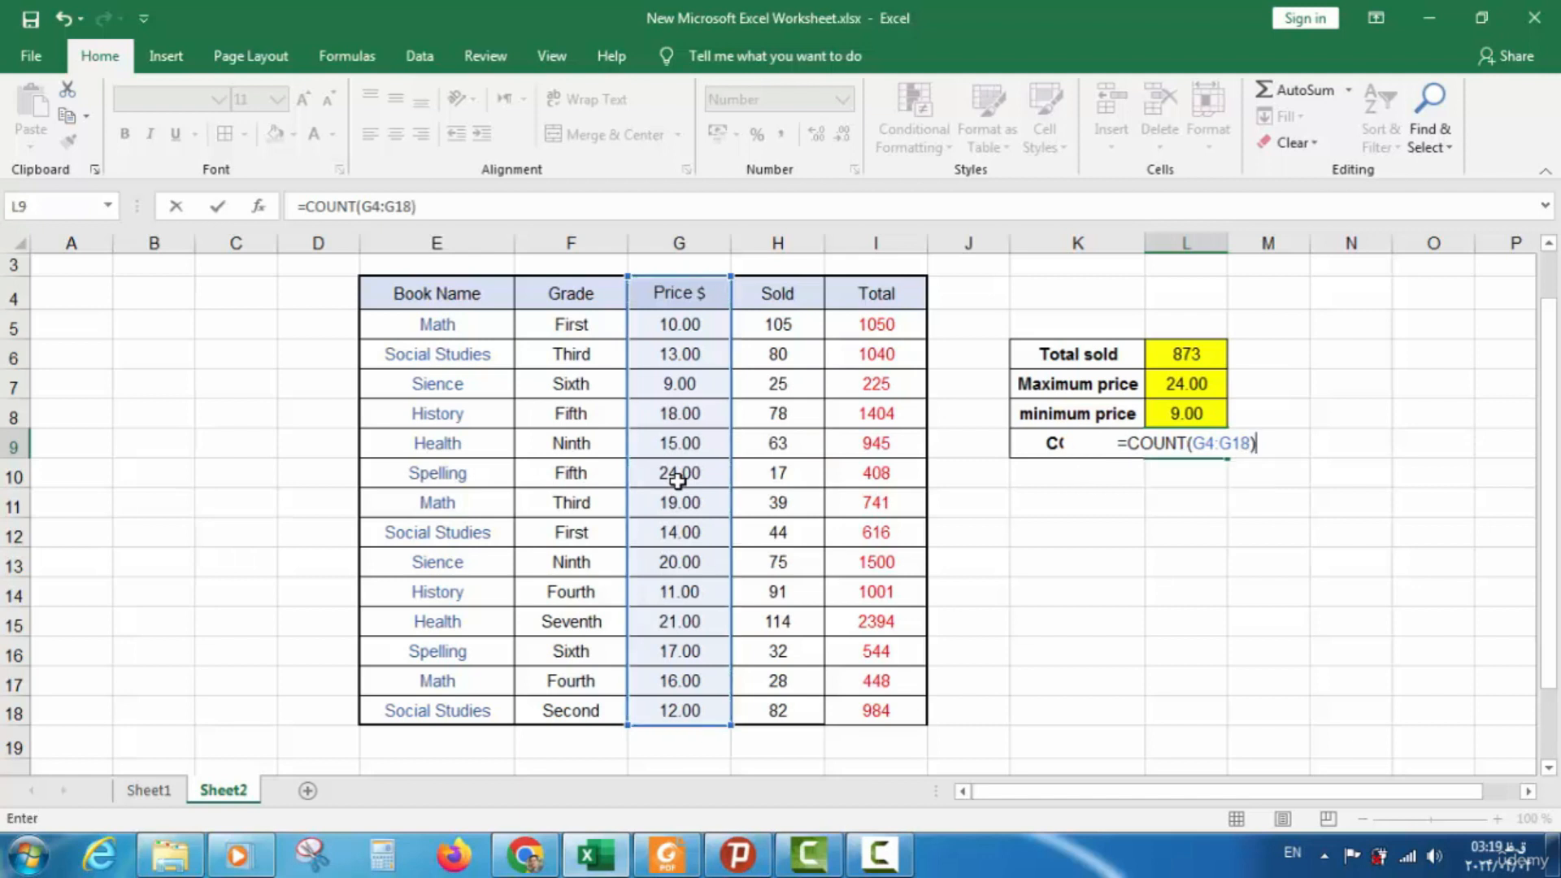
pyautogui.press('Return')
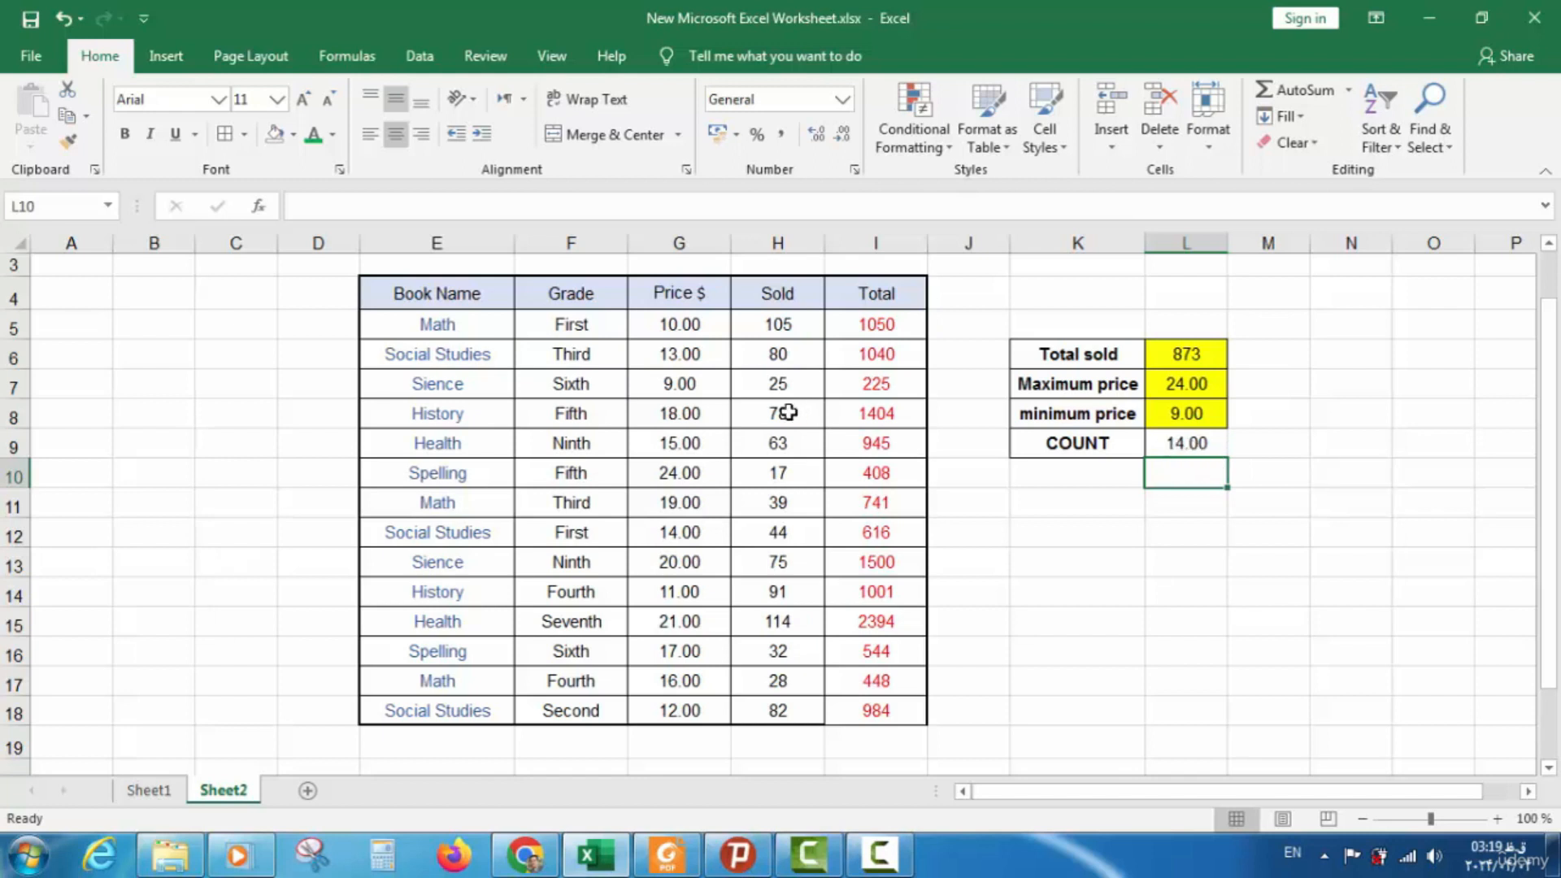
# Fill the COUNT result cell L9 yellow
pyautogui.click(1112, 499)
pyautogui.click(1188, 445)
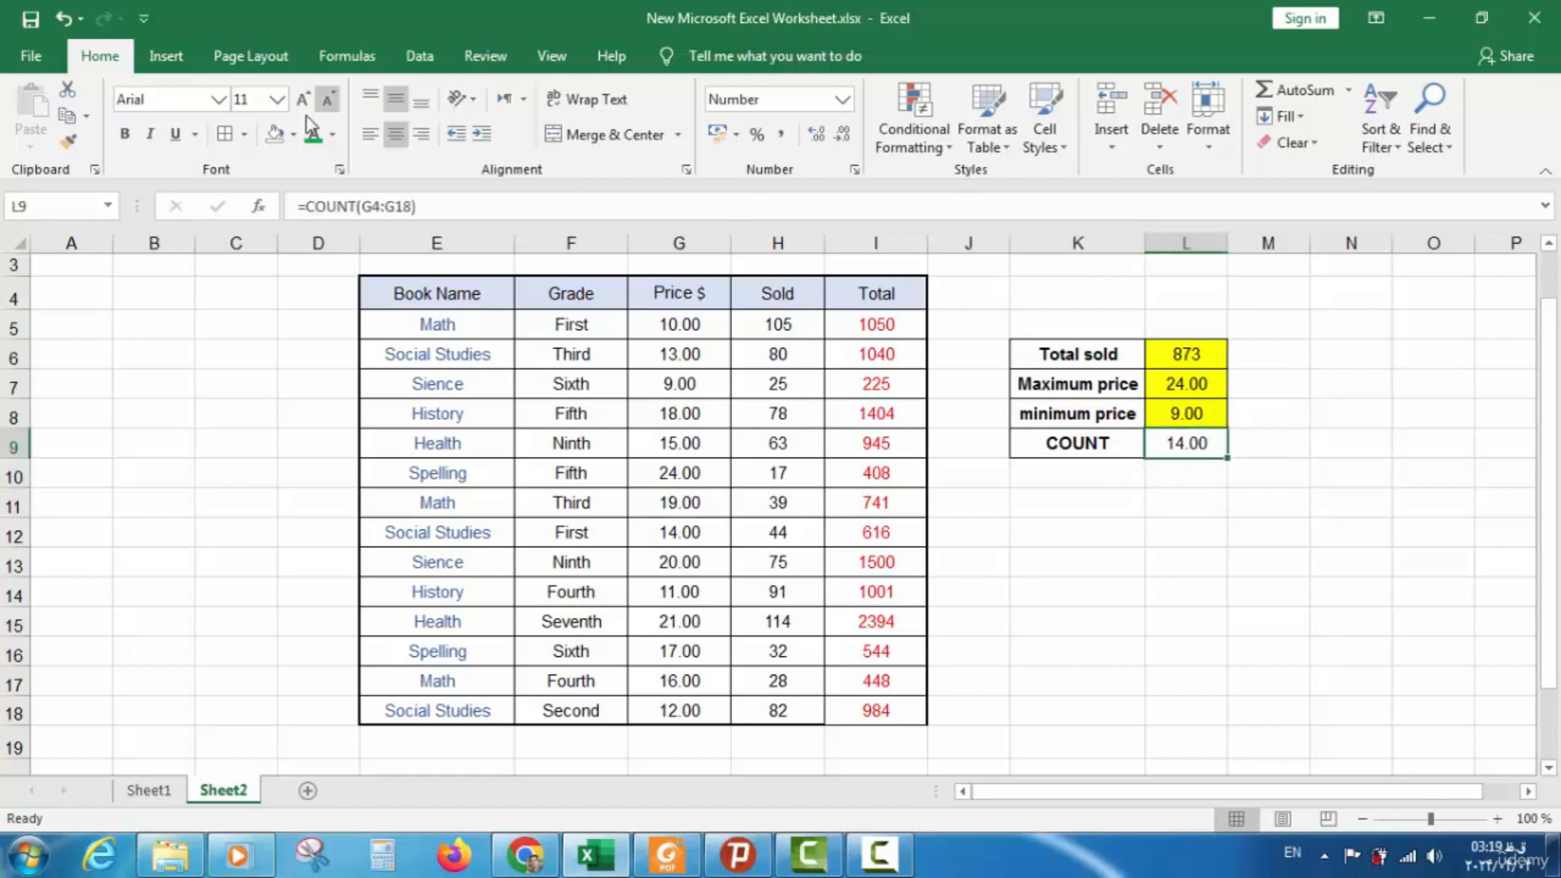
pyautogui.click(1036, 467)
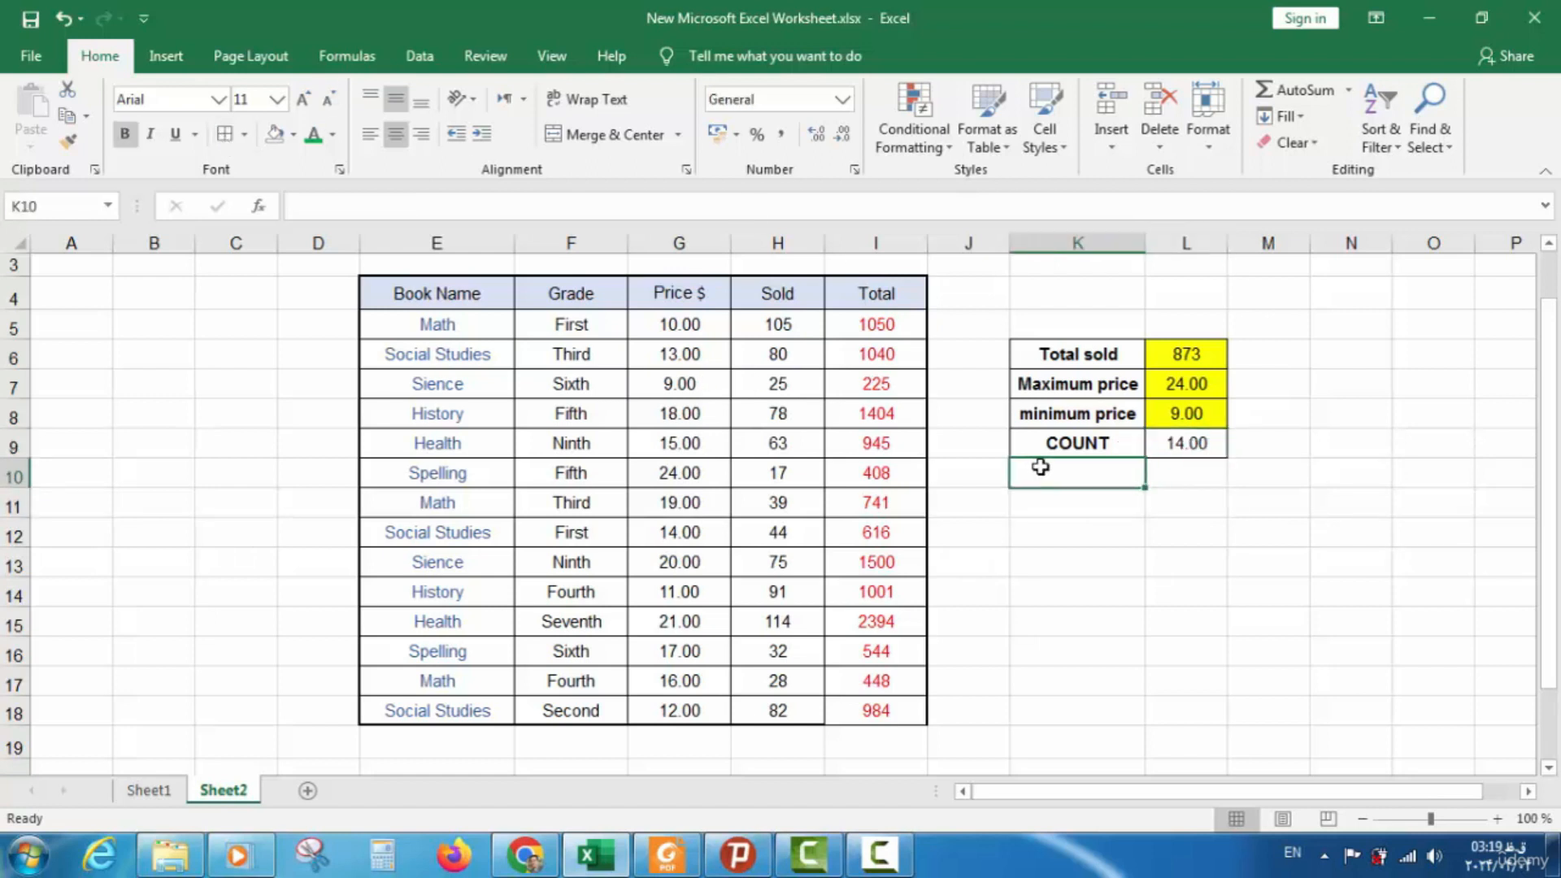
pyautogui.click(1171, 443)
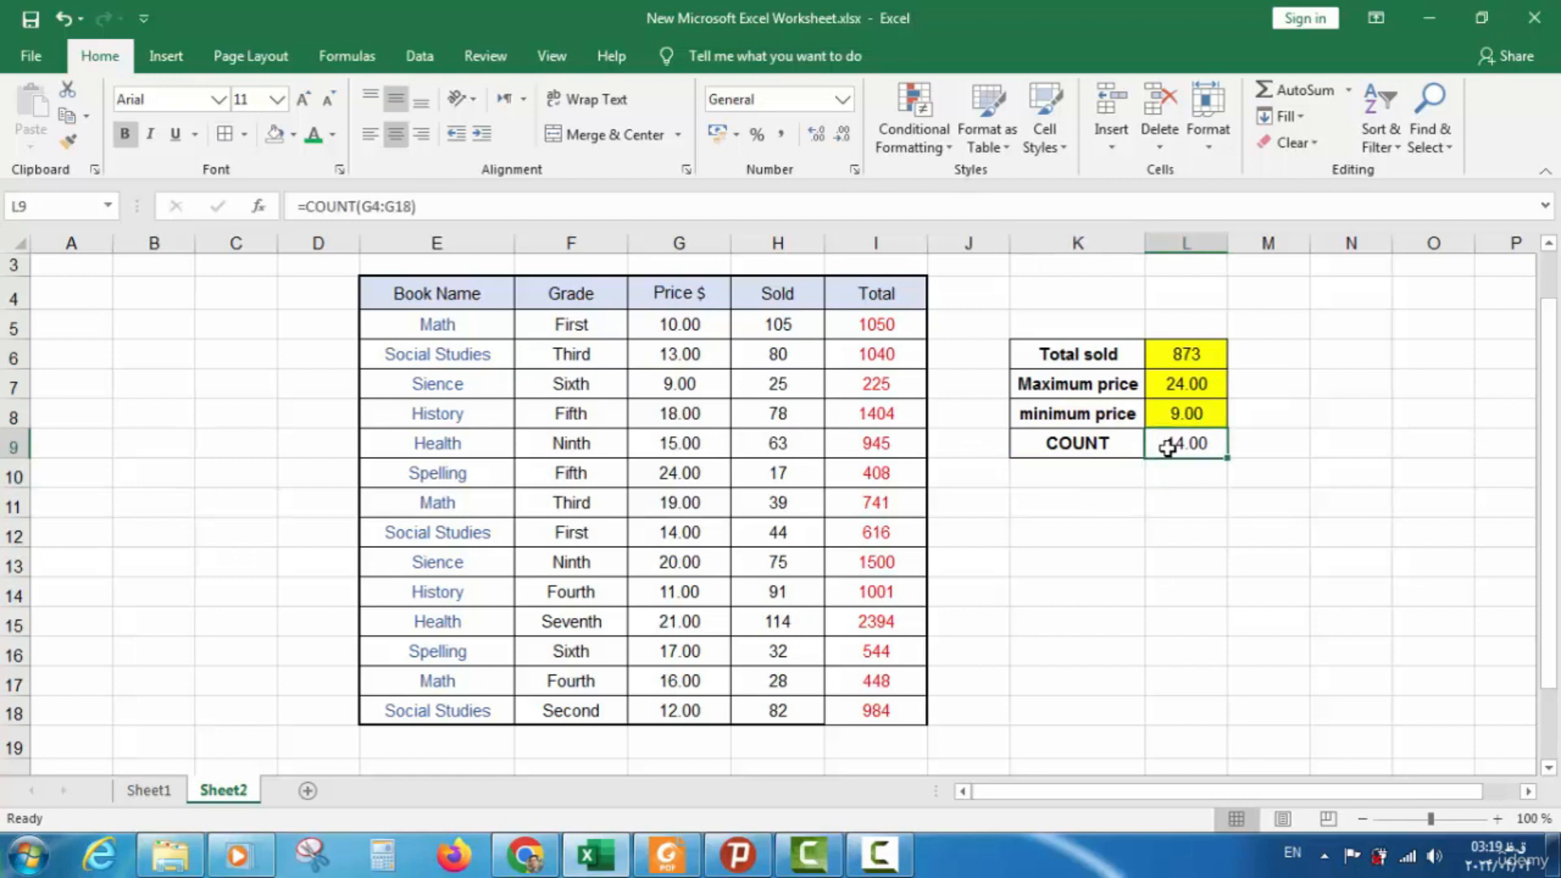
pyautogui.click(293, 135)
pyautogui.click(331, 315)
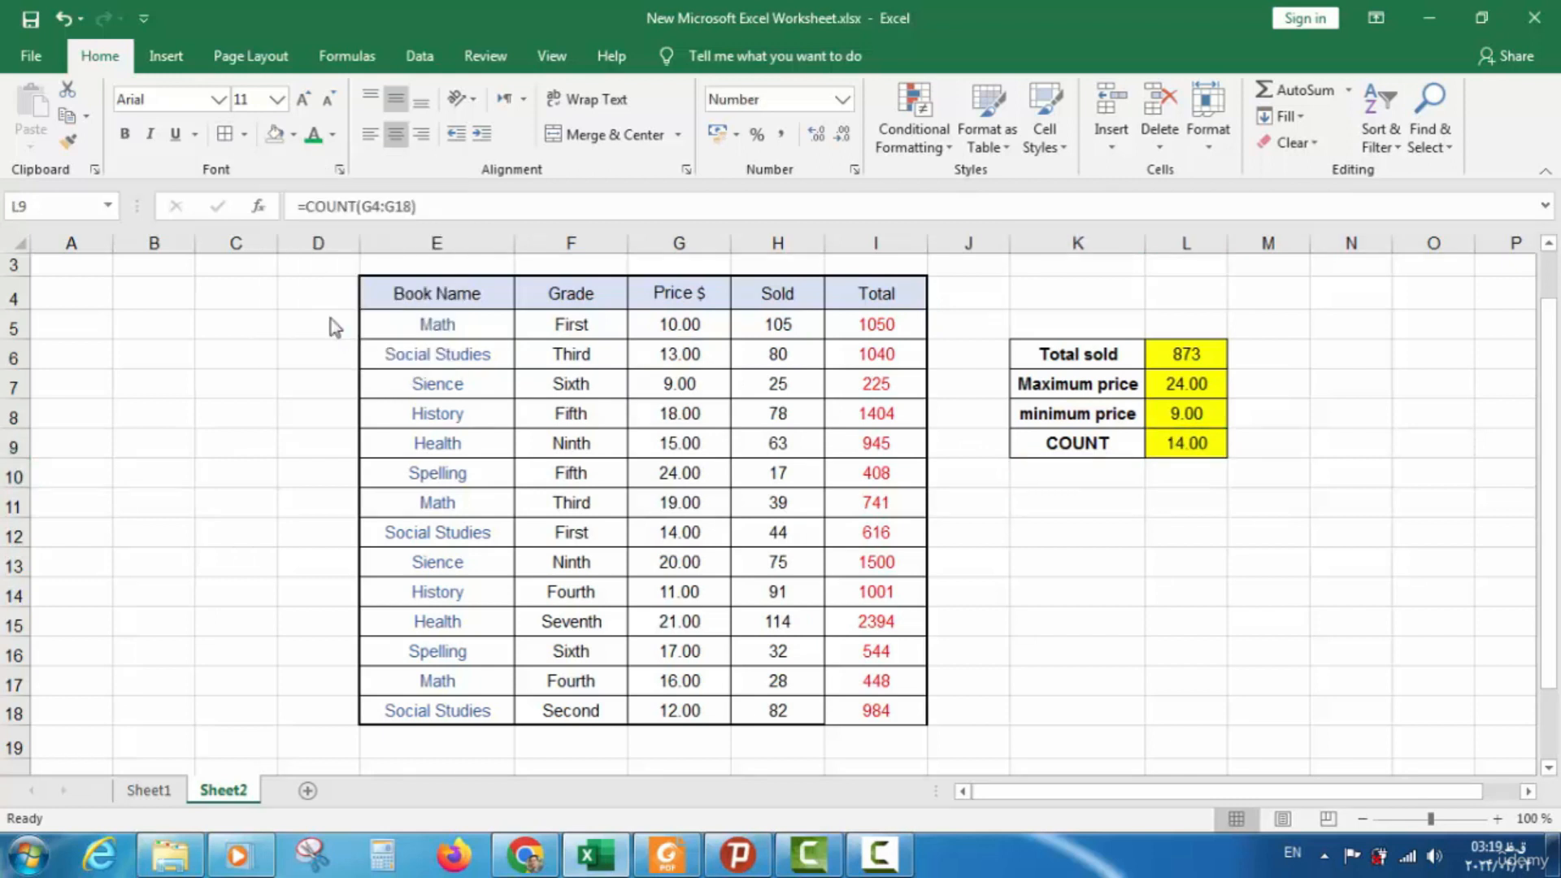
# On Sheet1, insert a √ check mark into COUNT's Done cell G13
pyautogui.click(149, 801)
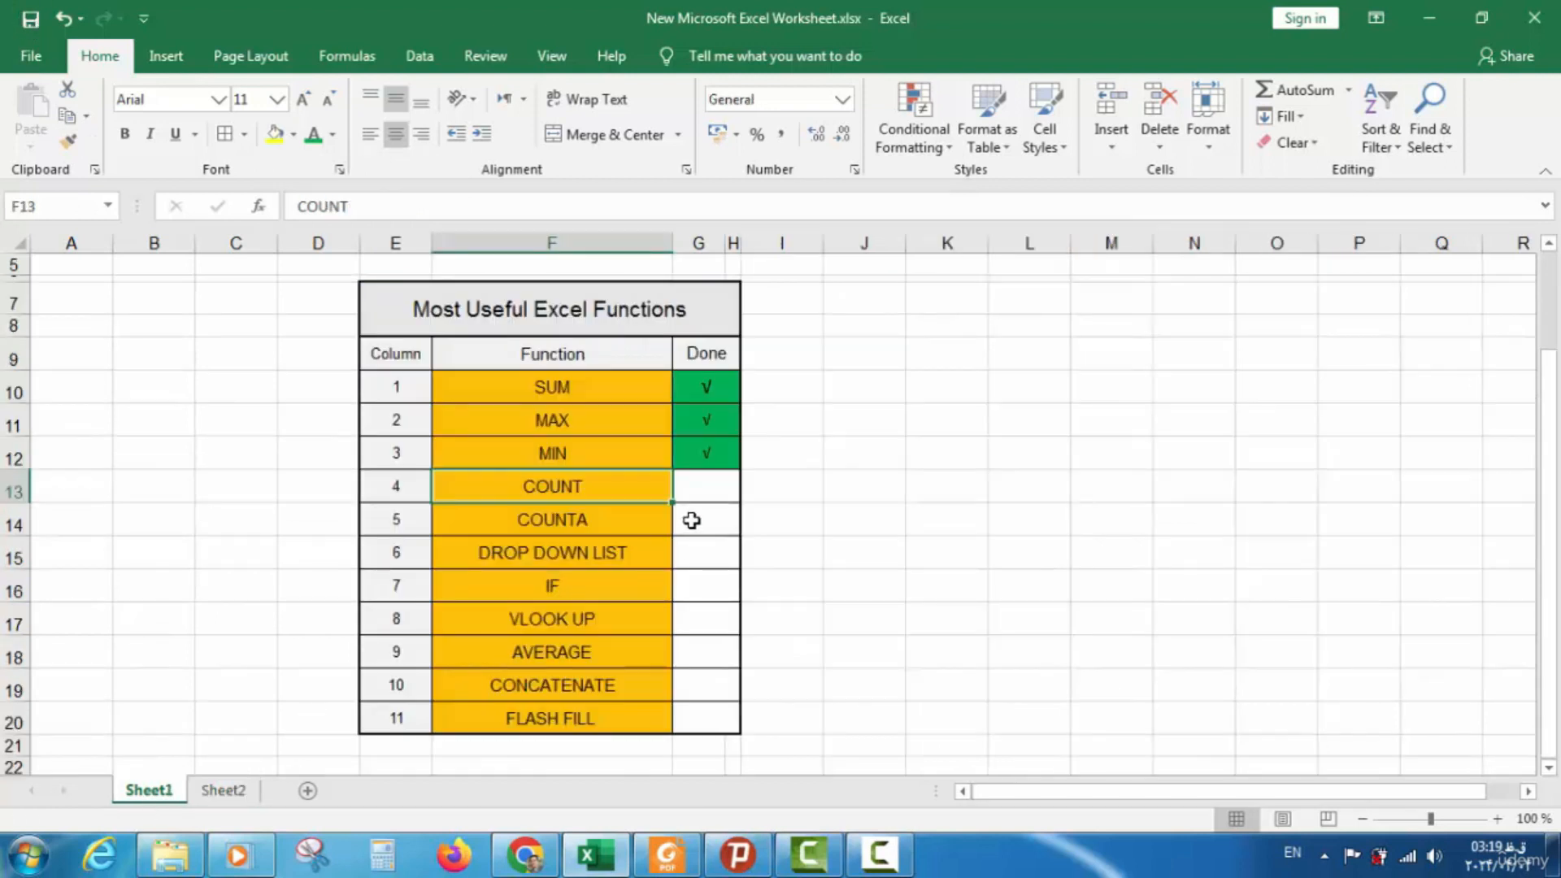
pyautogui.click(706, 487)
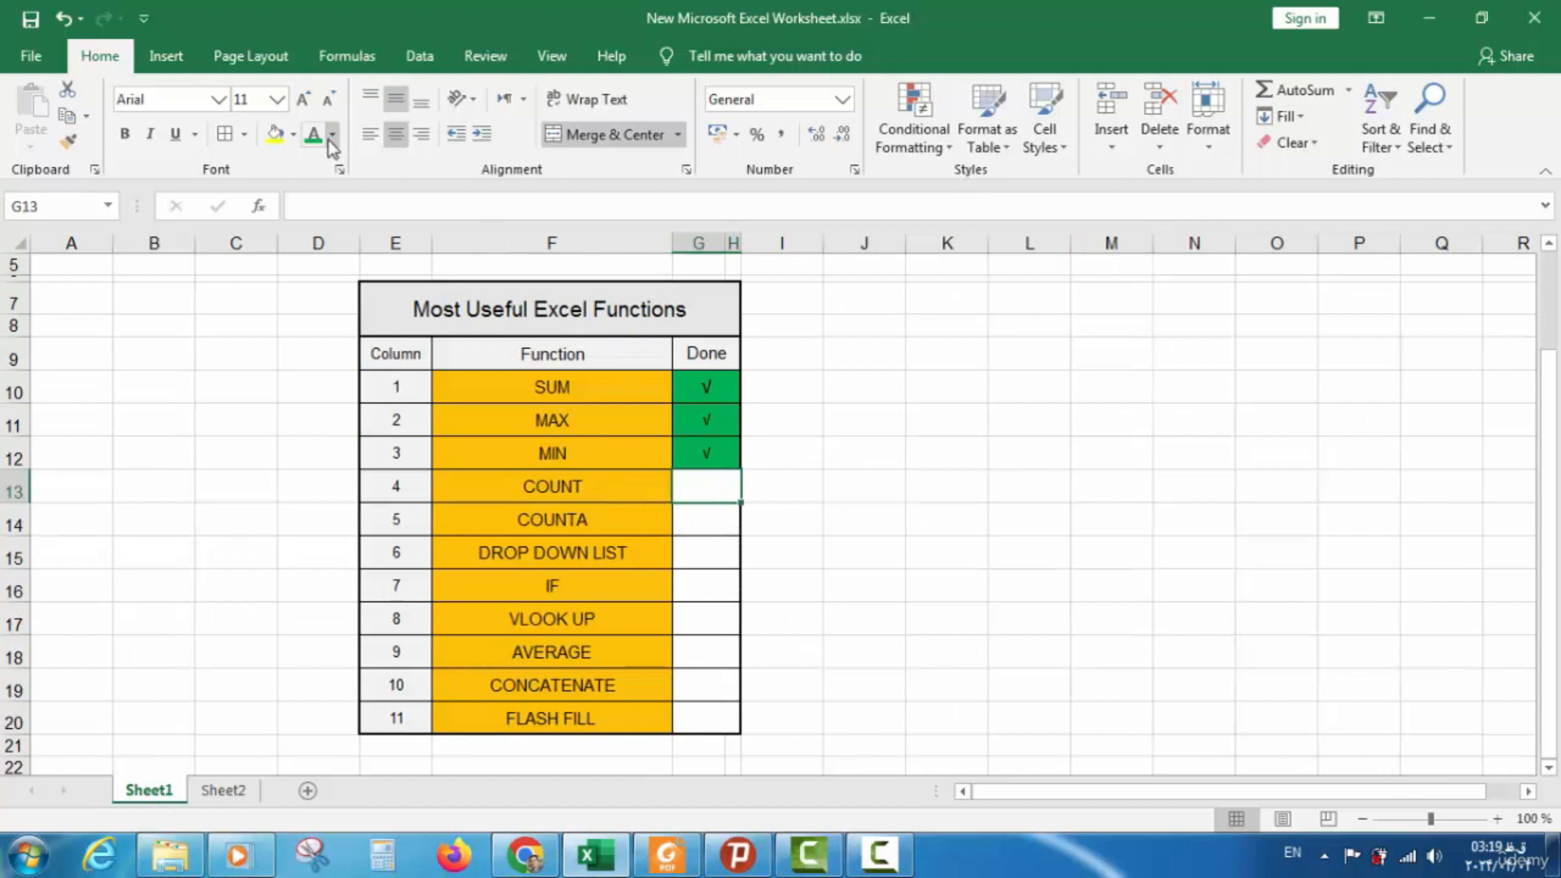
pyautogui.click(319, 141)
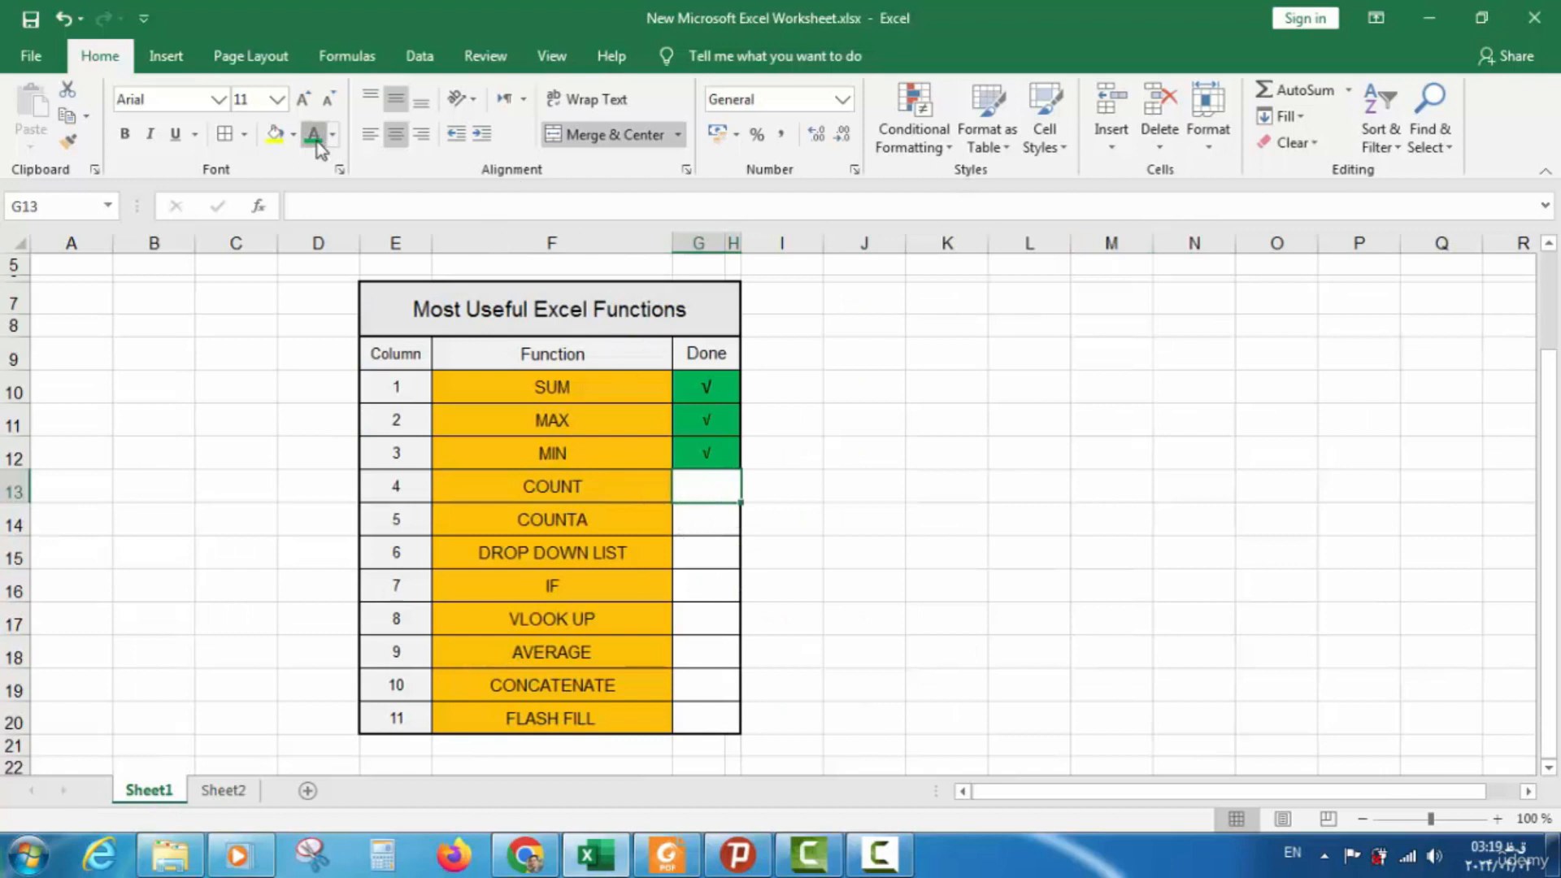
pyautogui.click(170, 59)
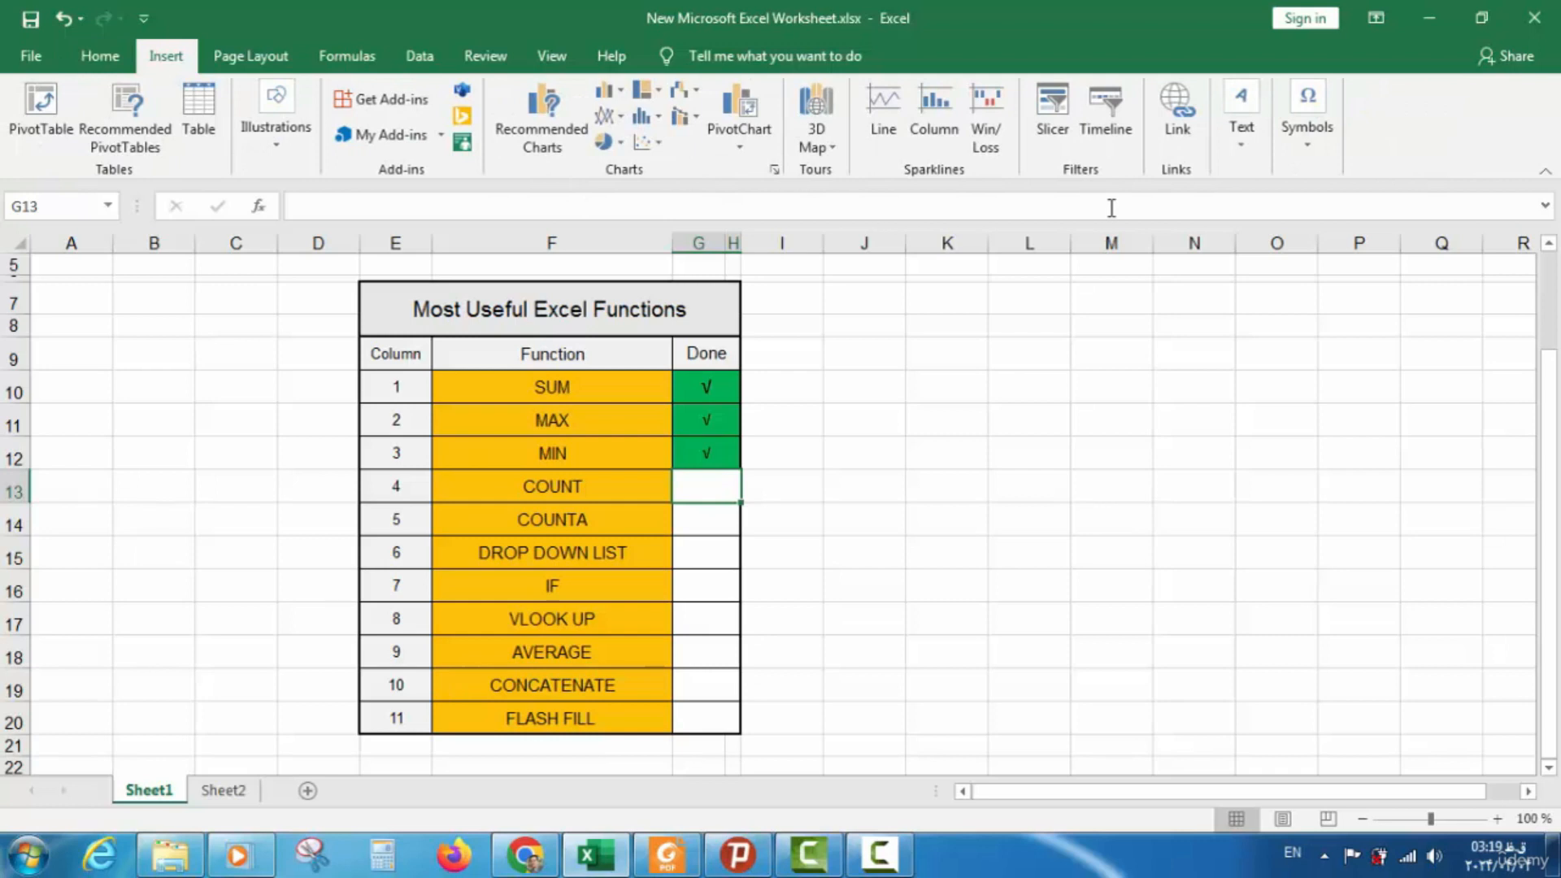
pyautogui.click(1319, 144)
pyautogui.click(1362, 207)
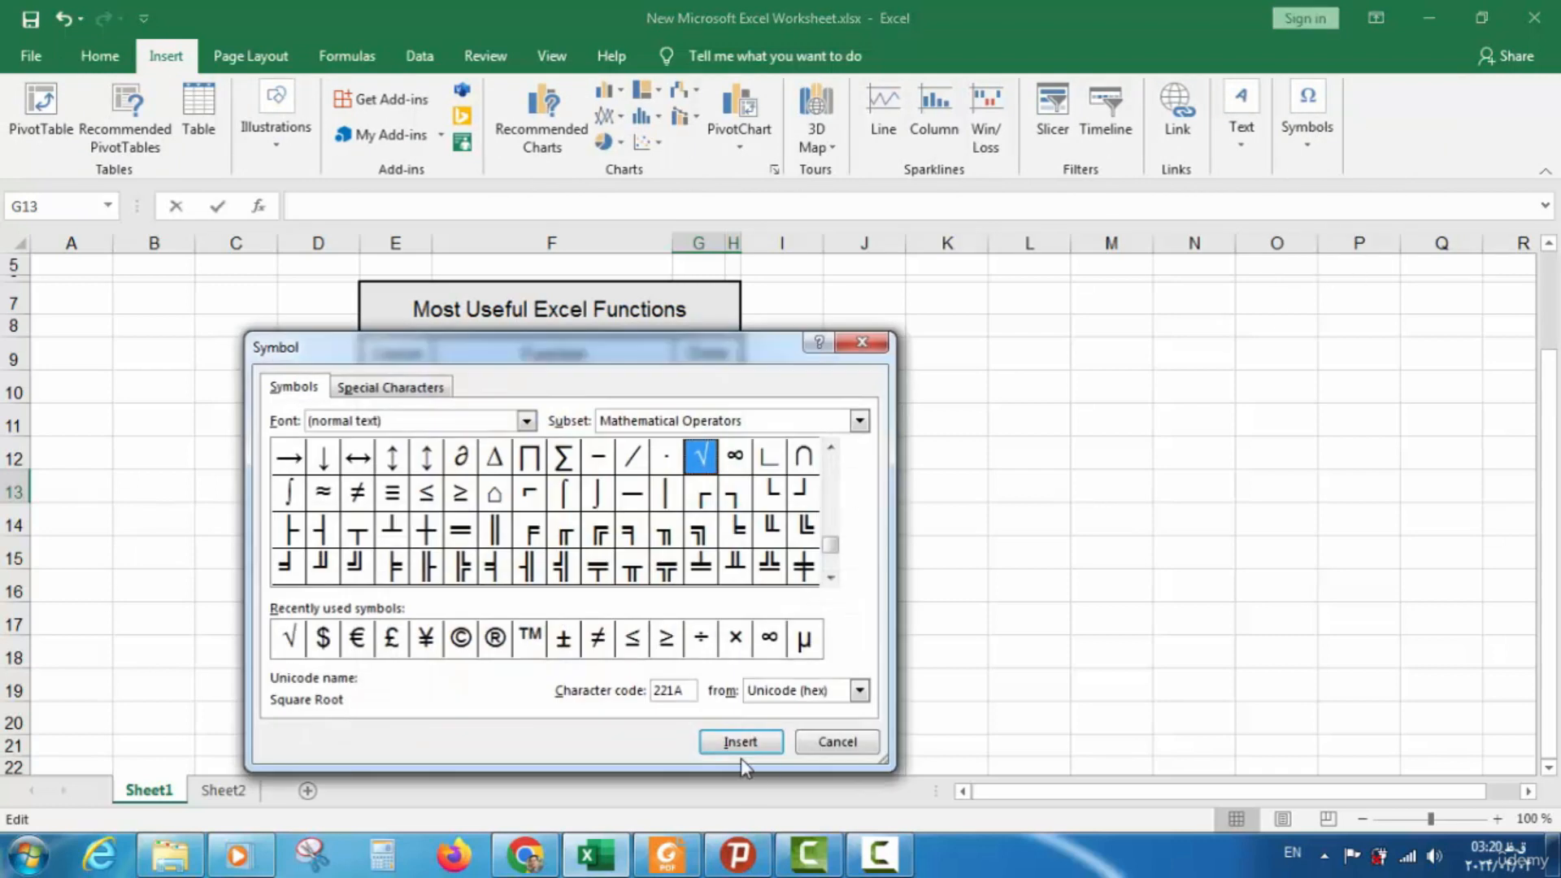
pyautogui.click(742, 742)
pyautogui.click(837, 741)
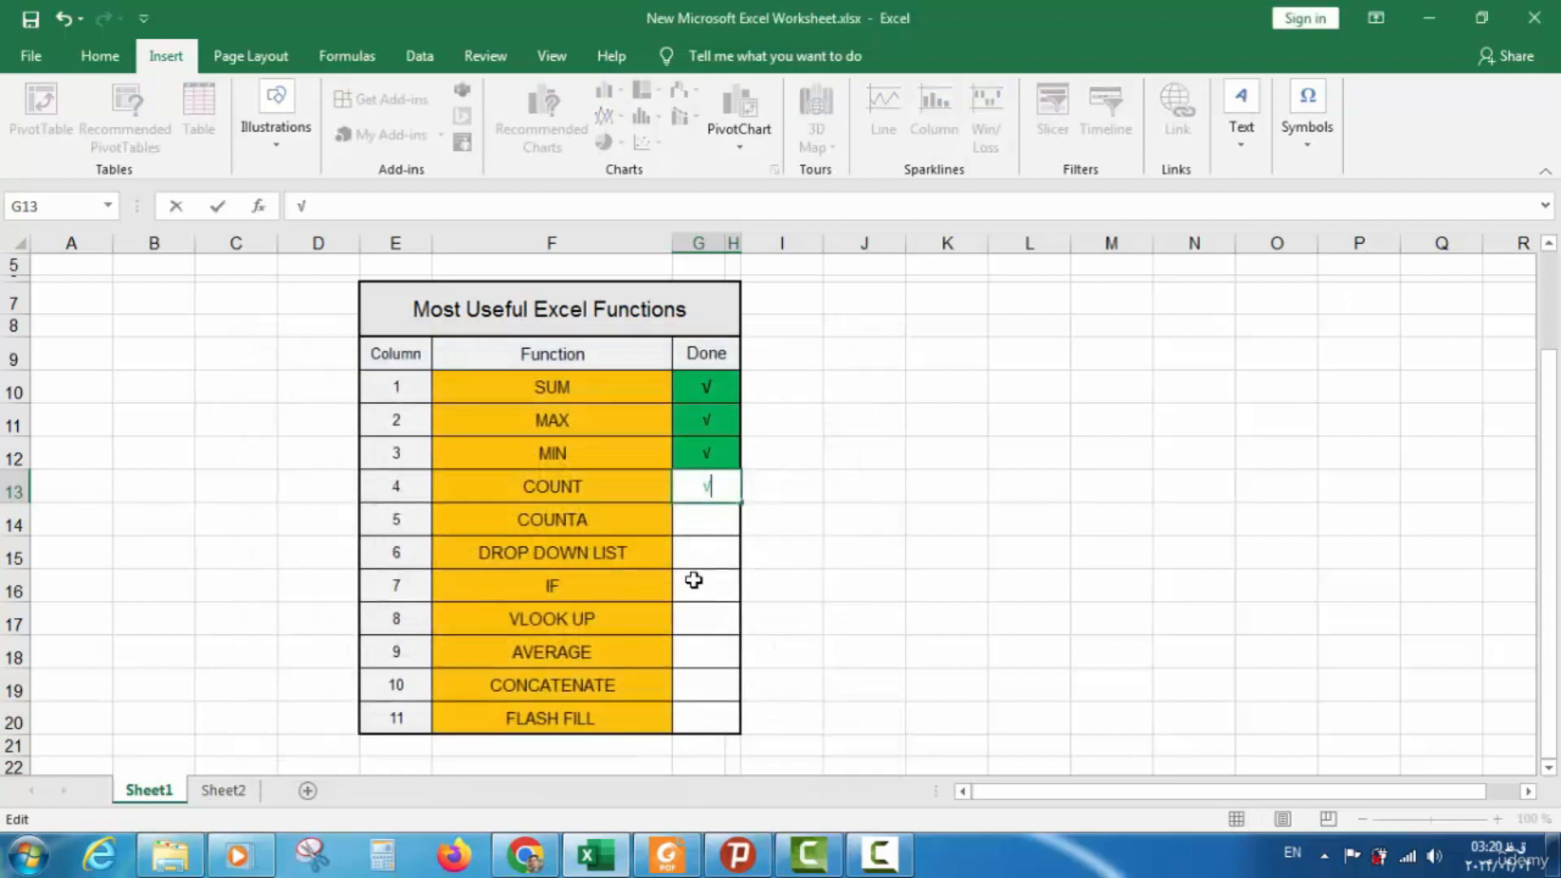
pyautogui.click(712, 538)
# Give G13 a green fill and a black font colour
pyautogui.click(704, 485)
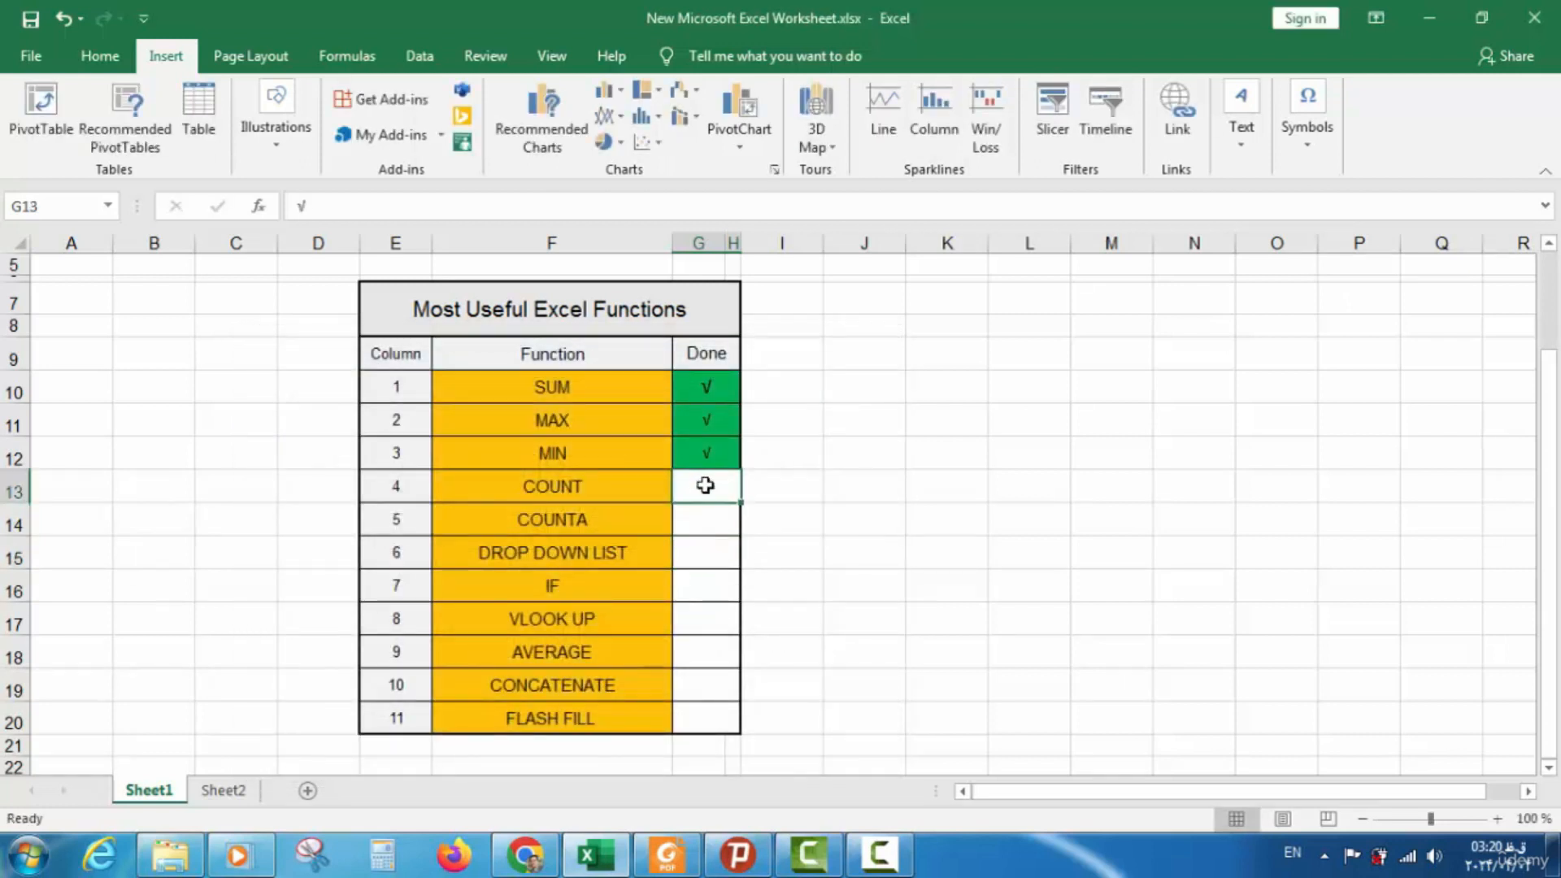
pyautogui.click(101, 56)
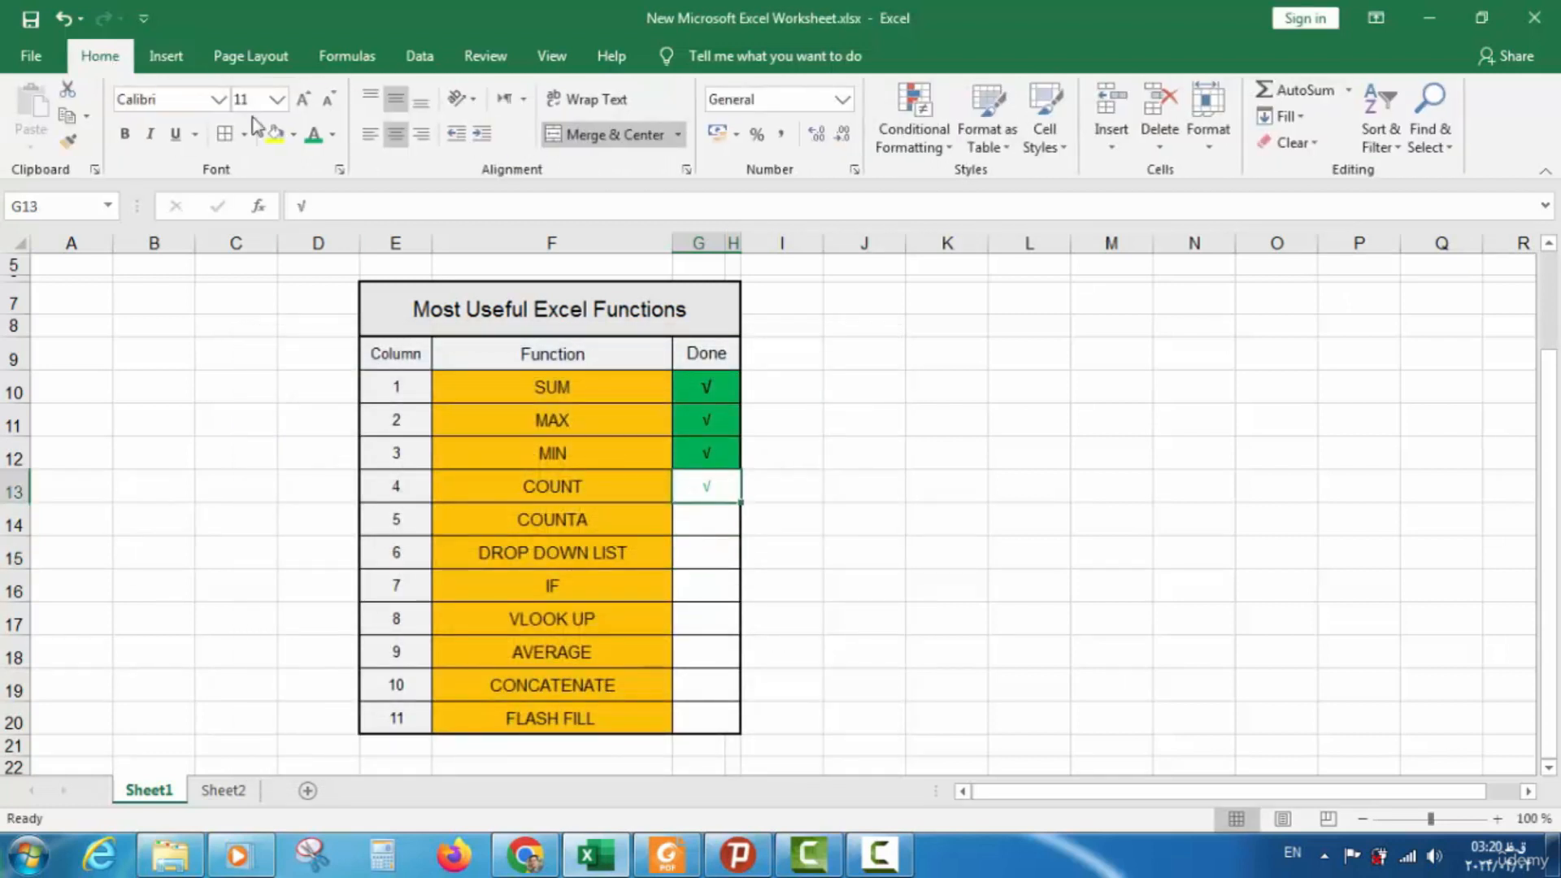
pyautogui.click(294, 135)
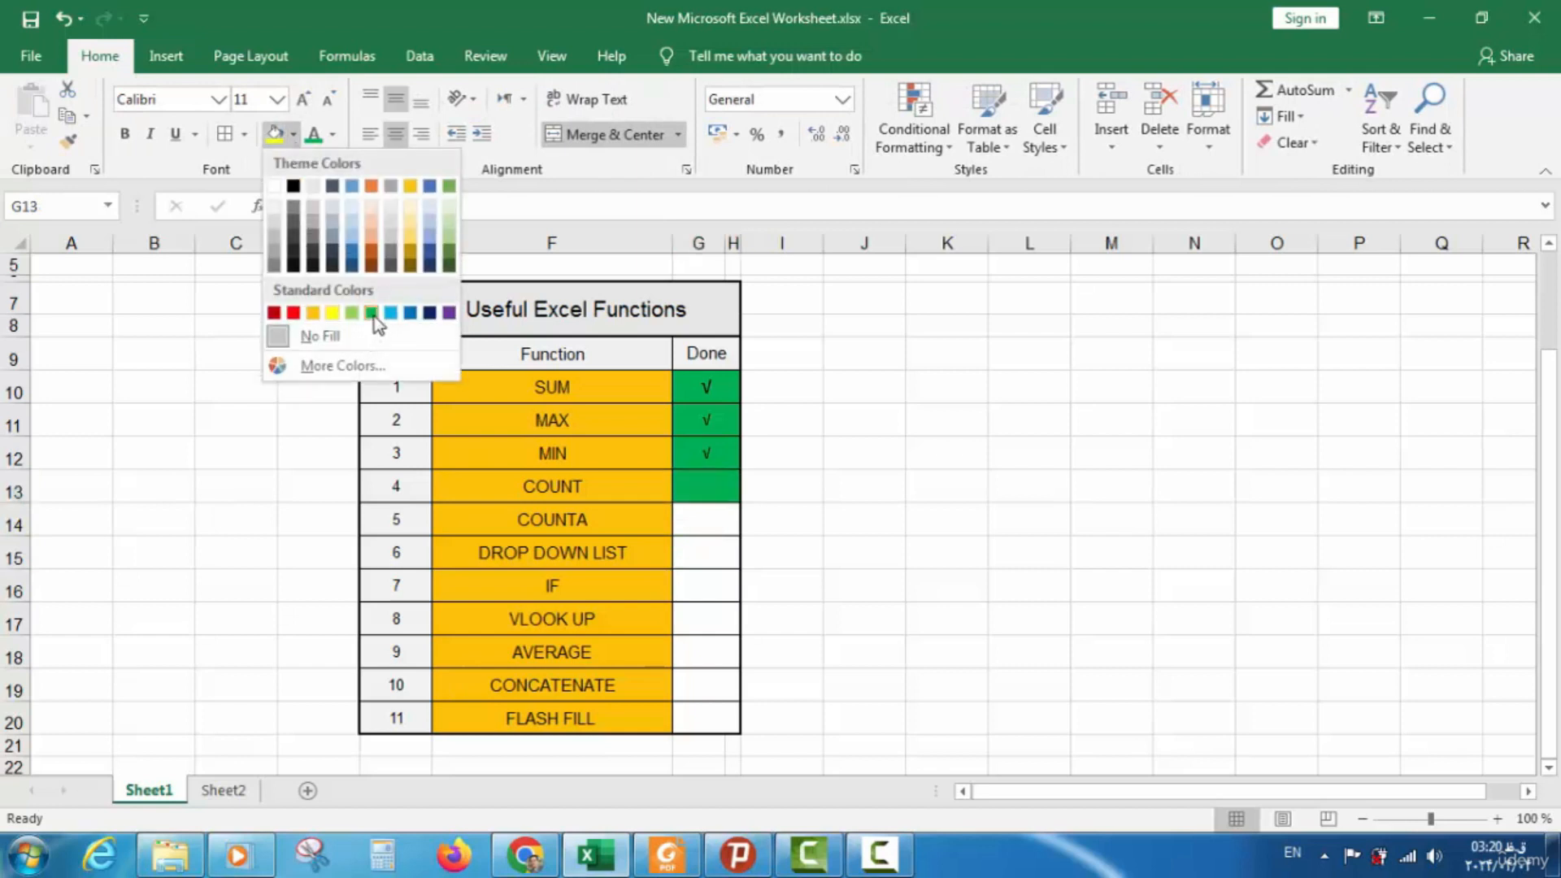
pyautogui.click(372, 304)
pyautogui.click(332, 135)
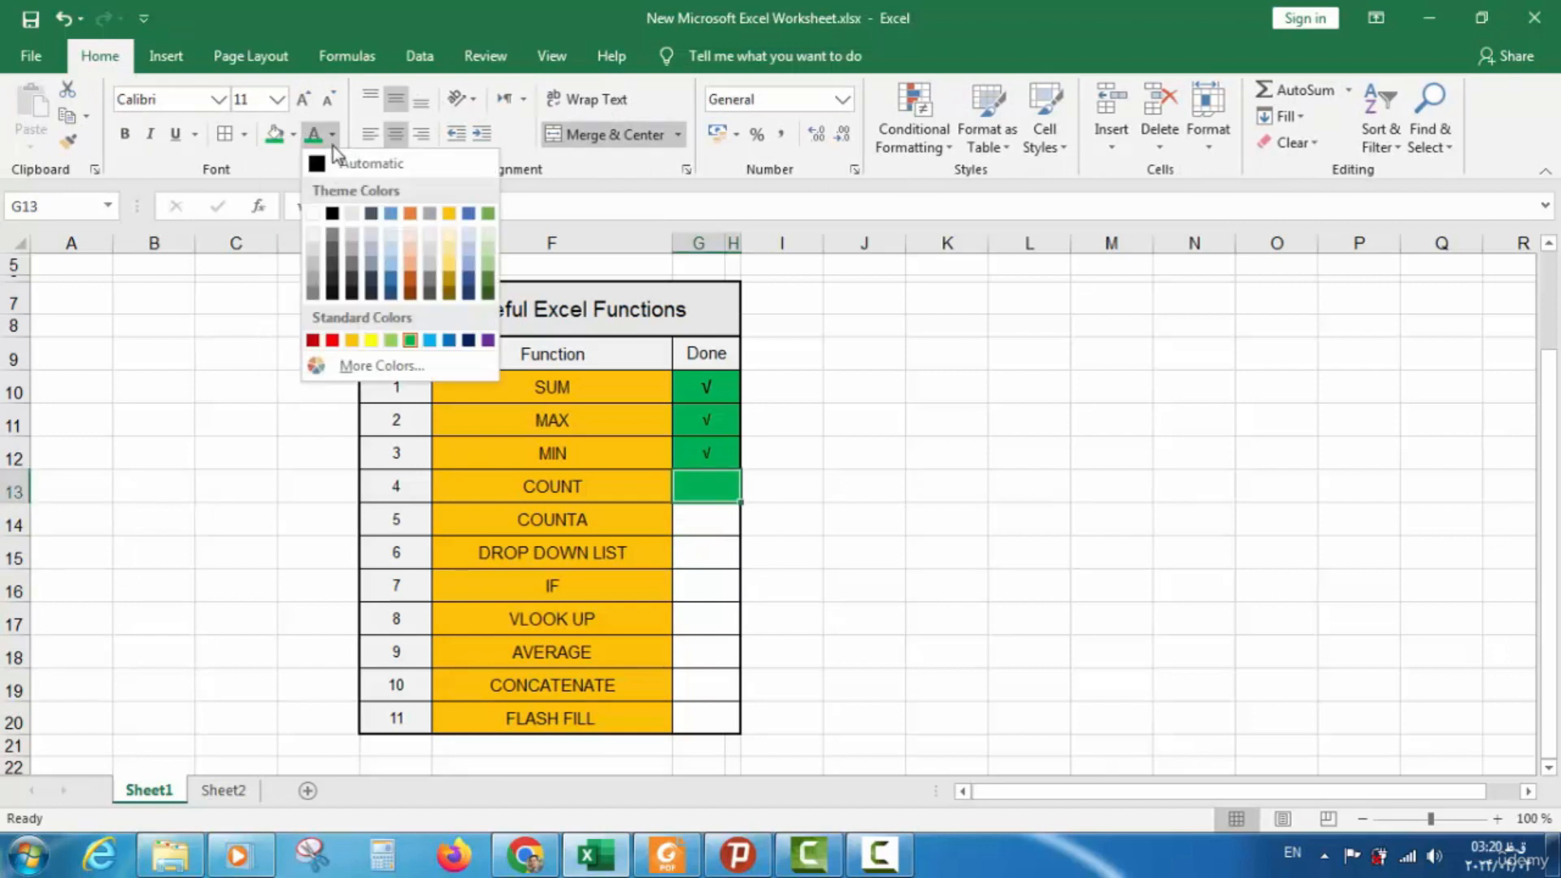
pyautogui.click(332, 213)
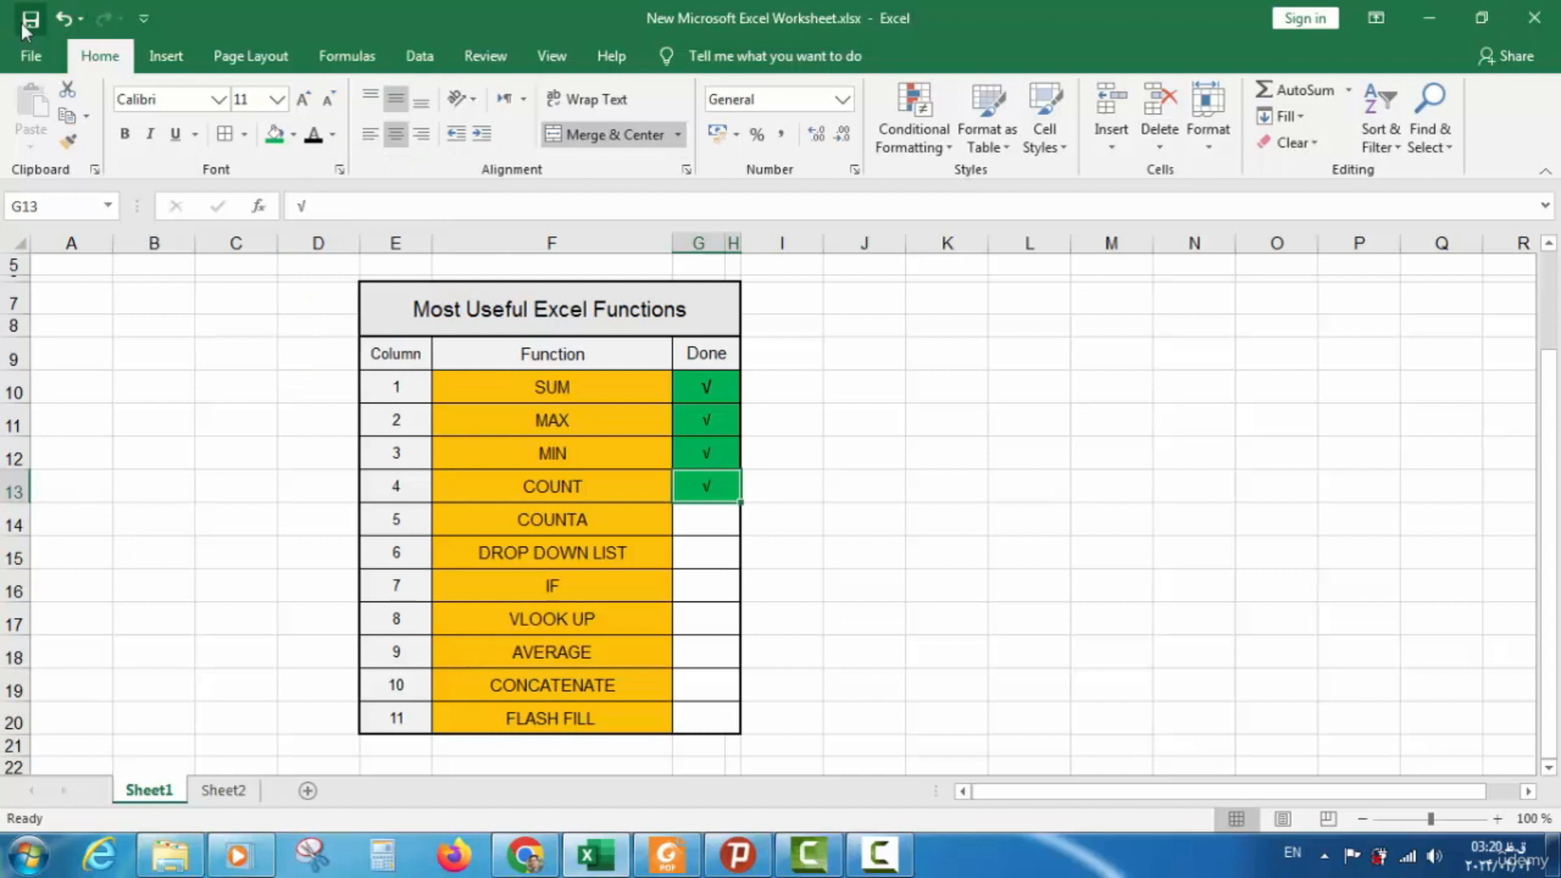
pyautogui.click(224, 790)
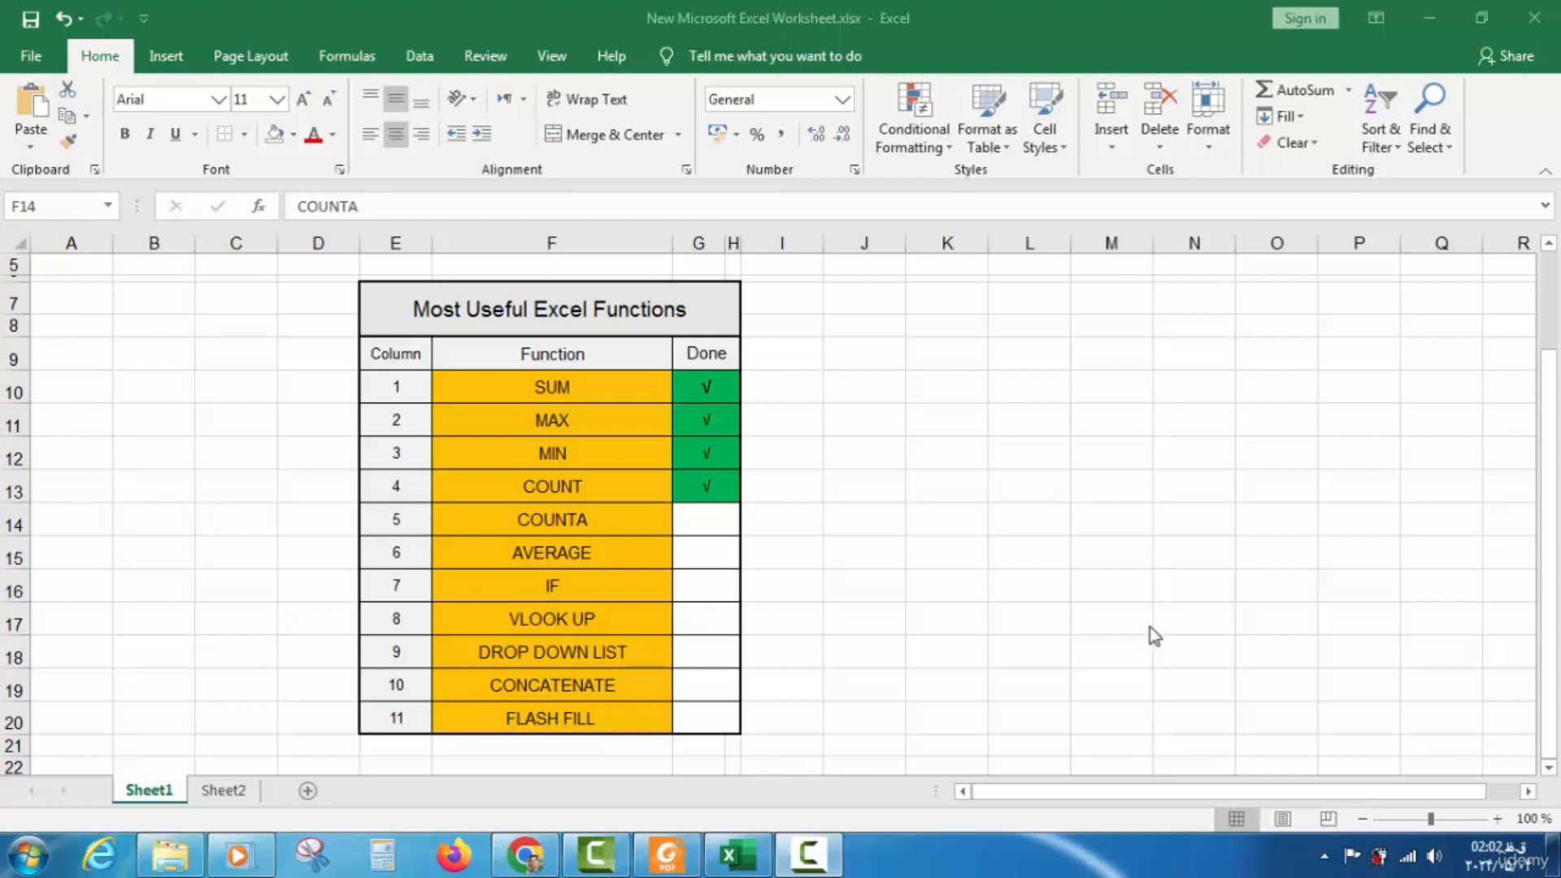
# Leave the Sheet1 checklist and show Sheet2's book sales table with its summary block
pyautogui.click(577, 534)
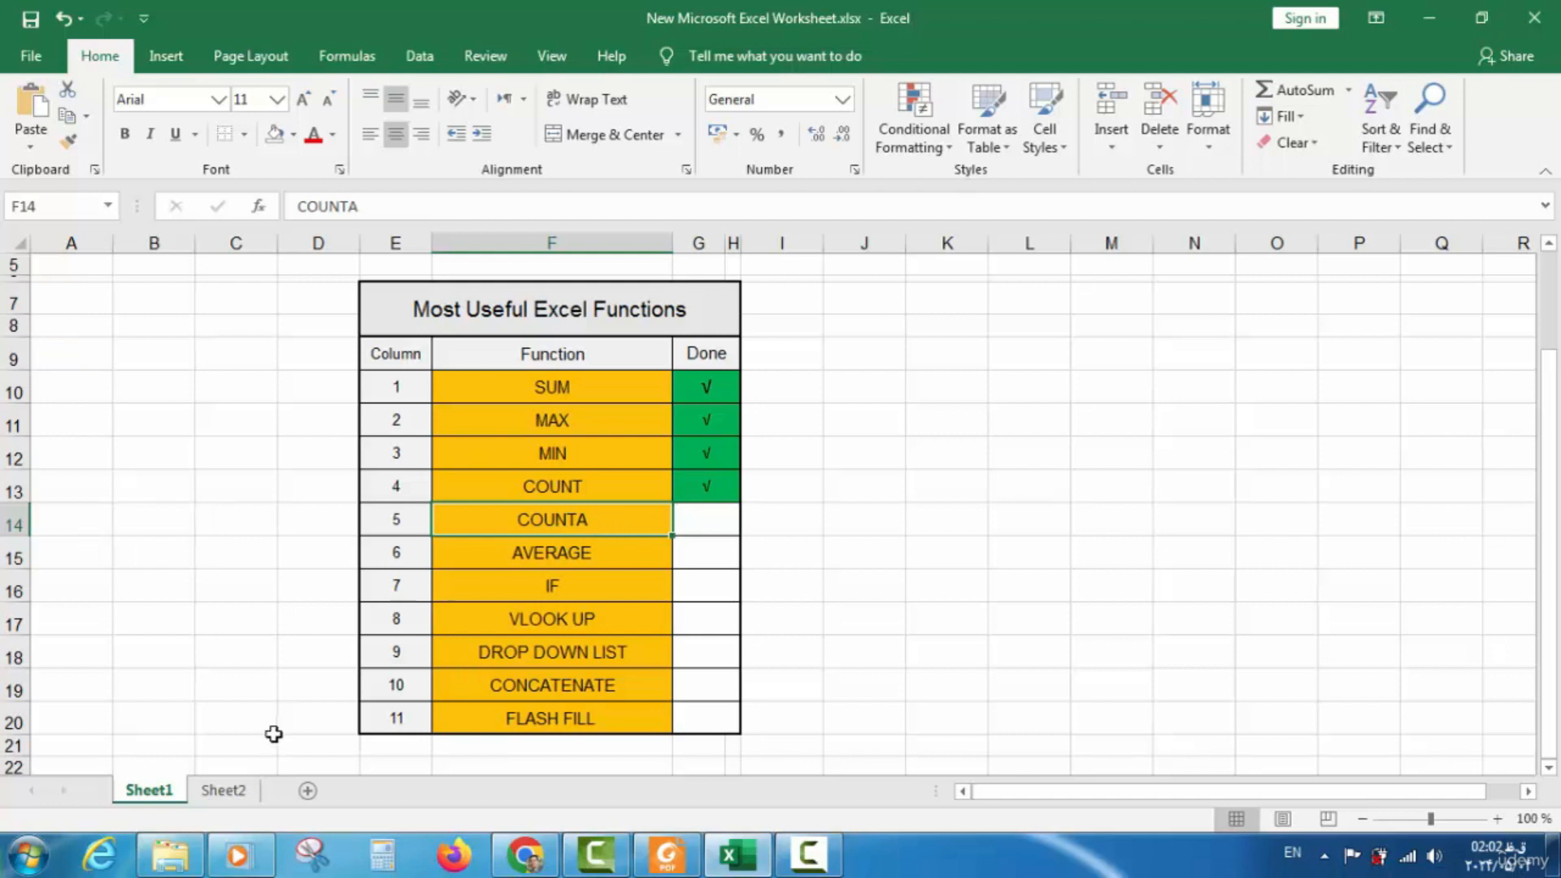
pyautogui.click(223, 790)
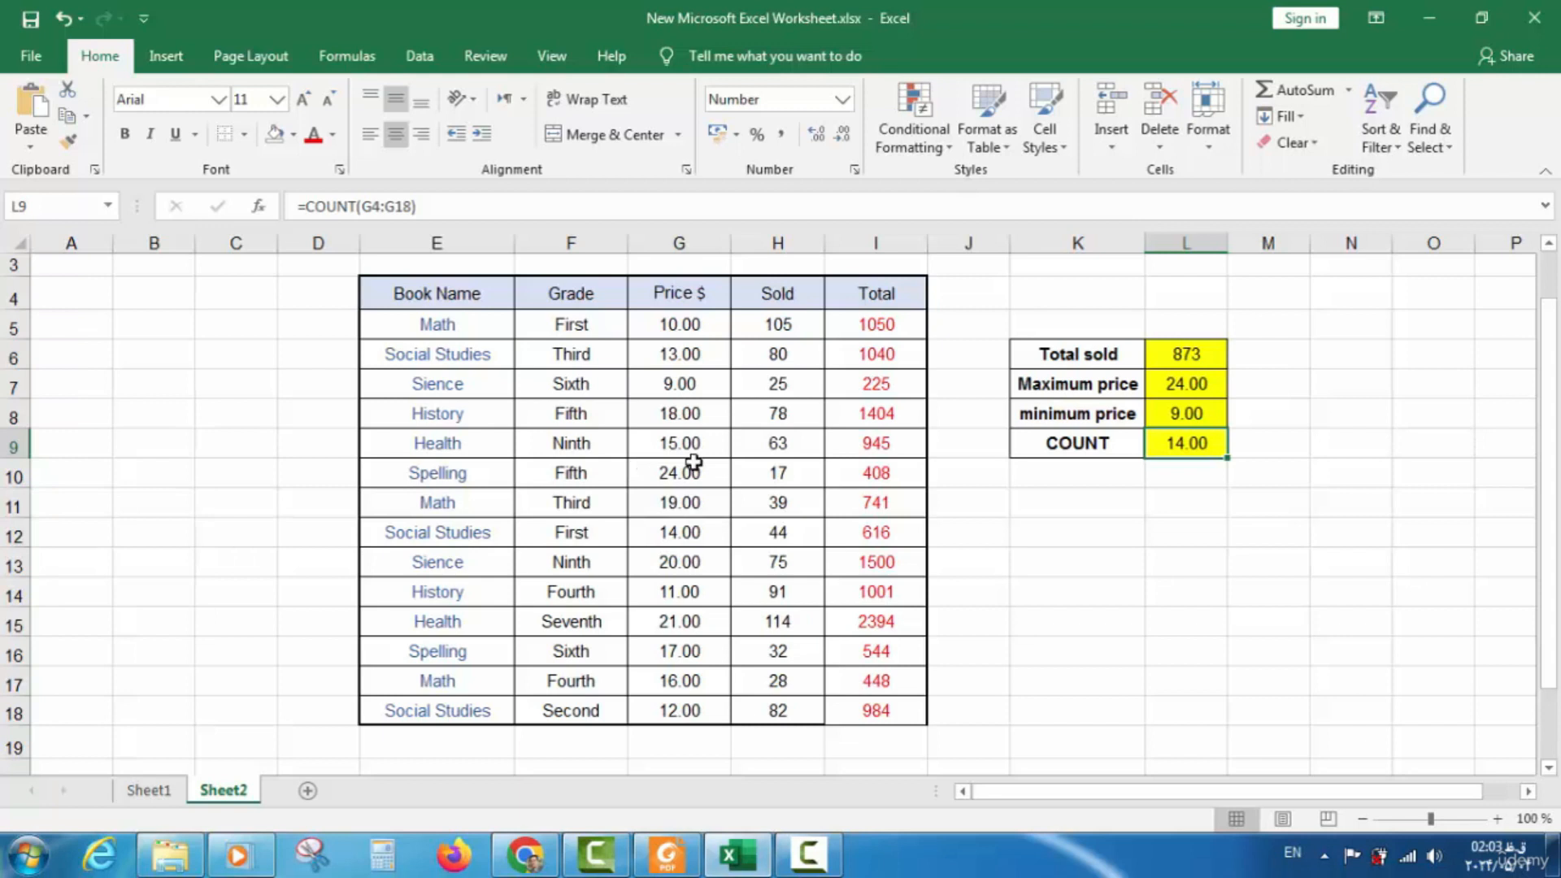
# Type the label 'counta' in K10 and begin =counta( in L10
pyautogui.click(1046, 473)
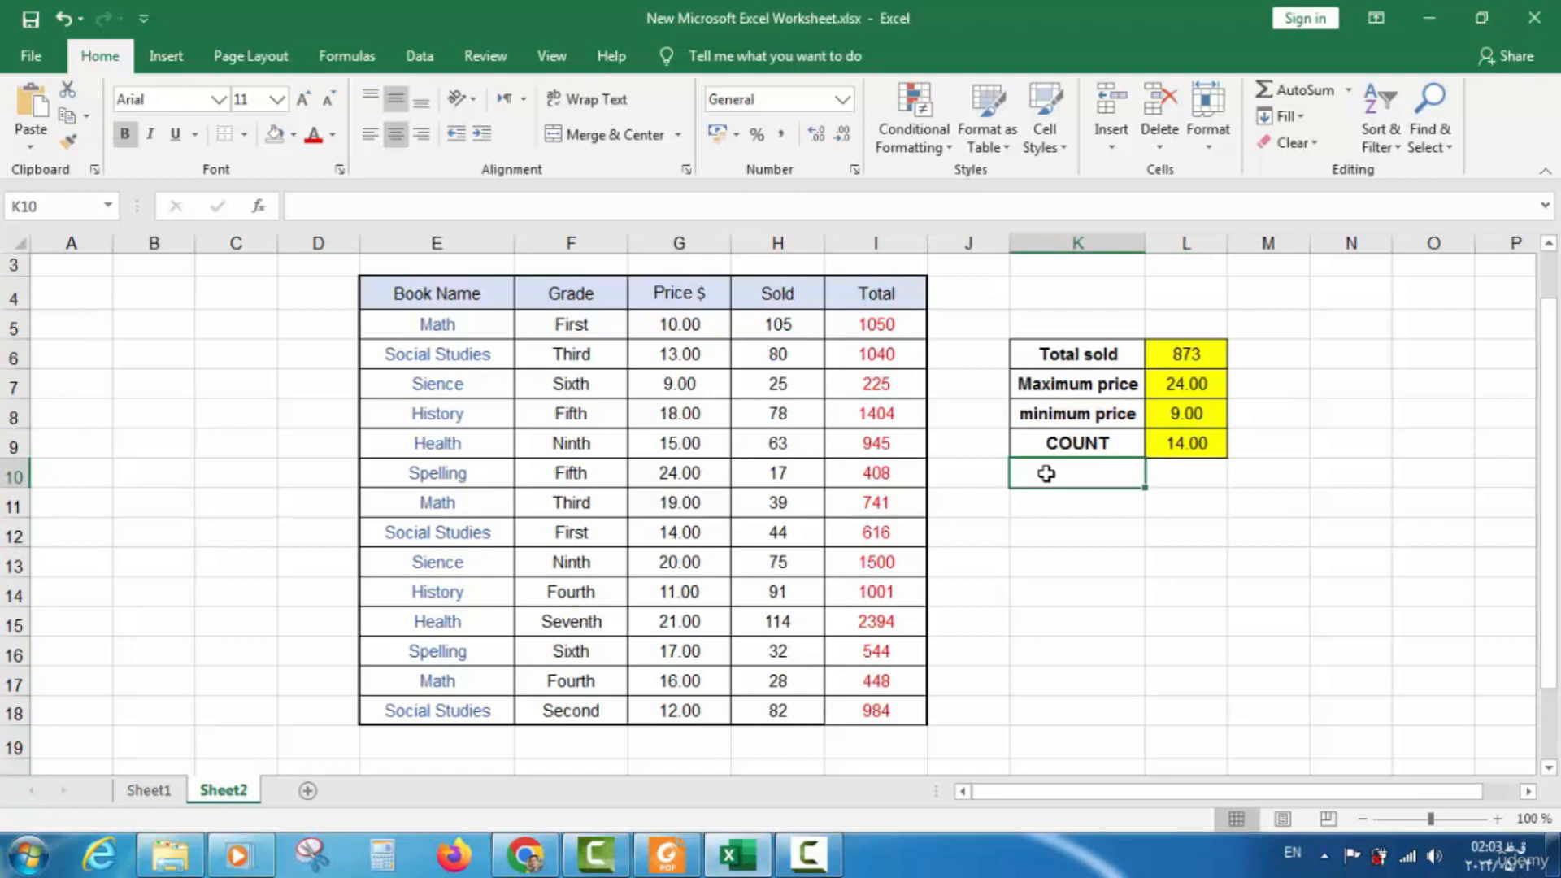
pyautogui.write('counta')
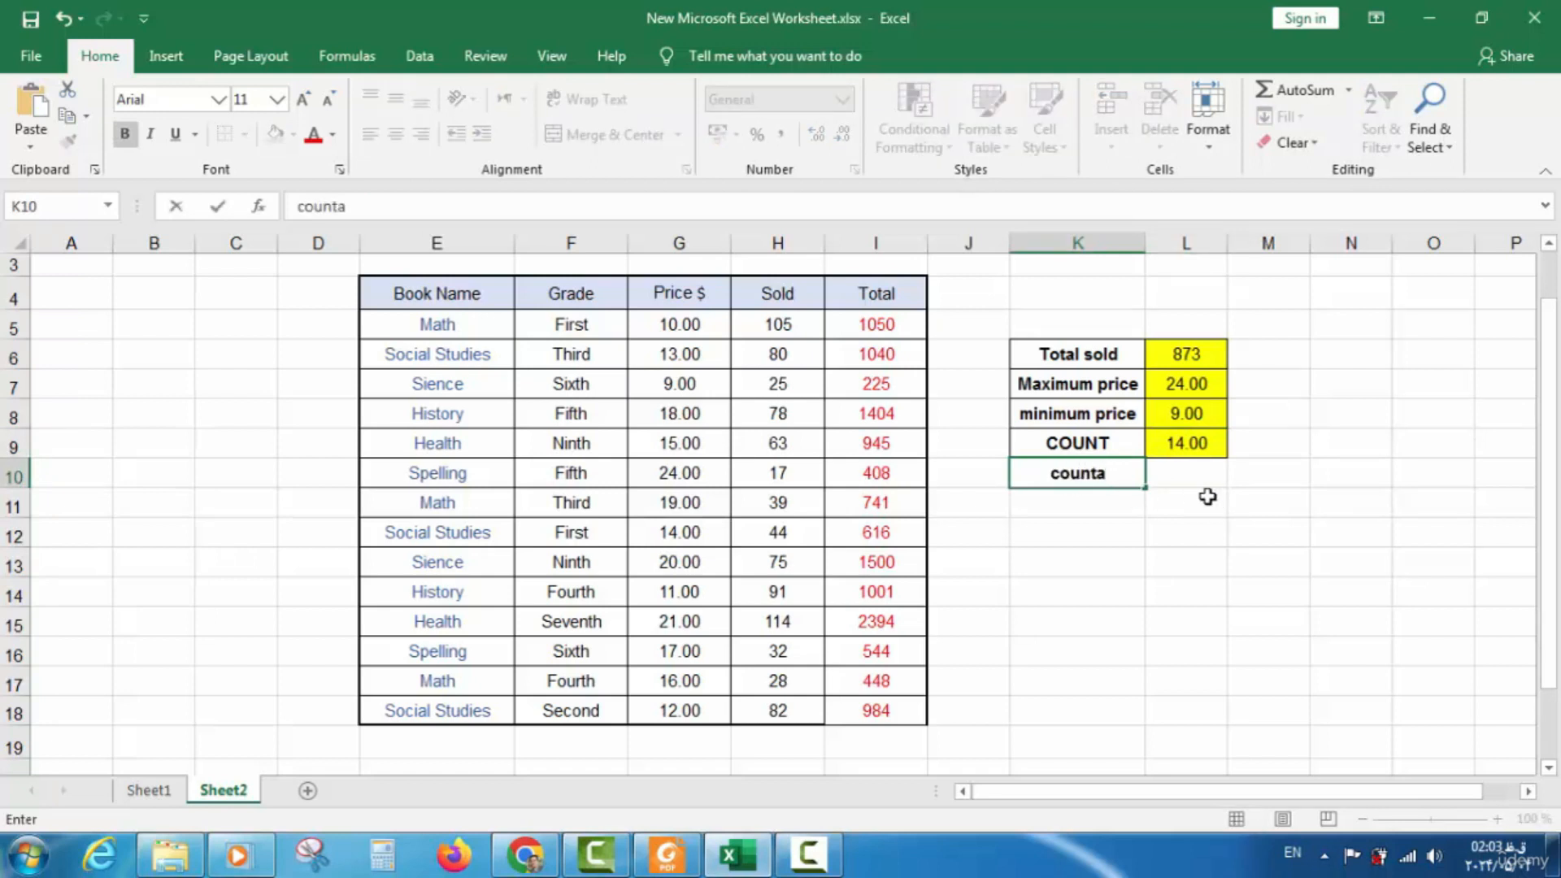
pyautogui.click(1182, 473)
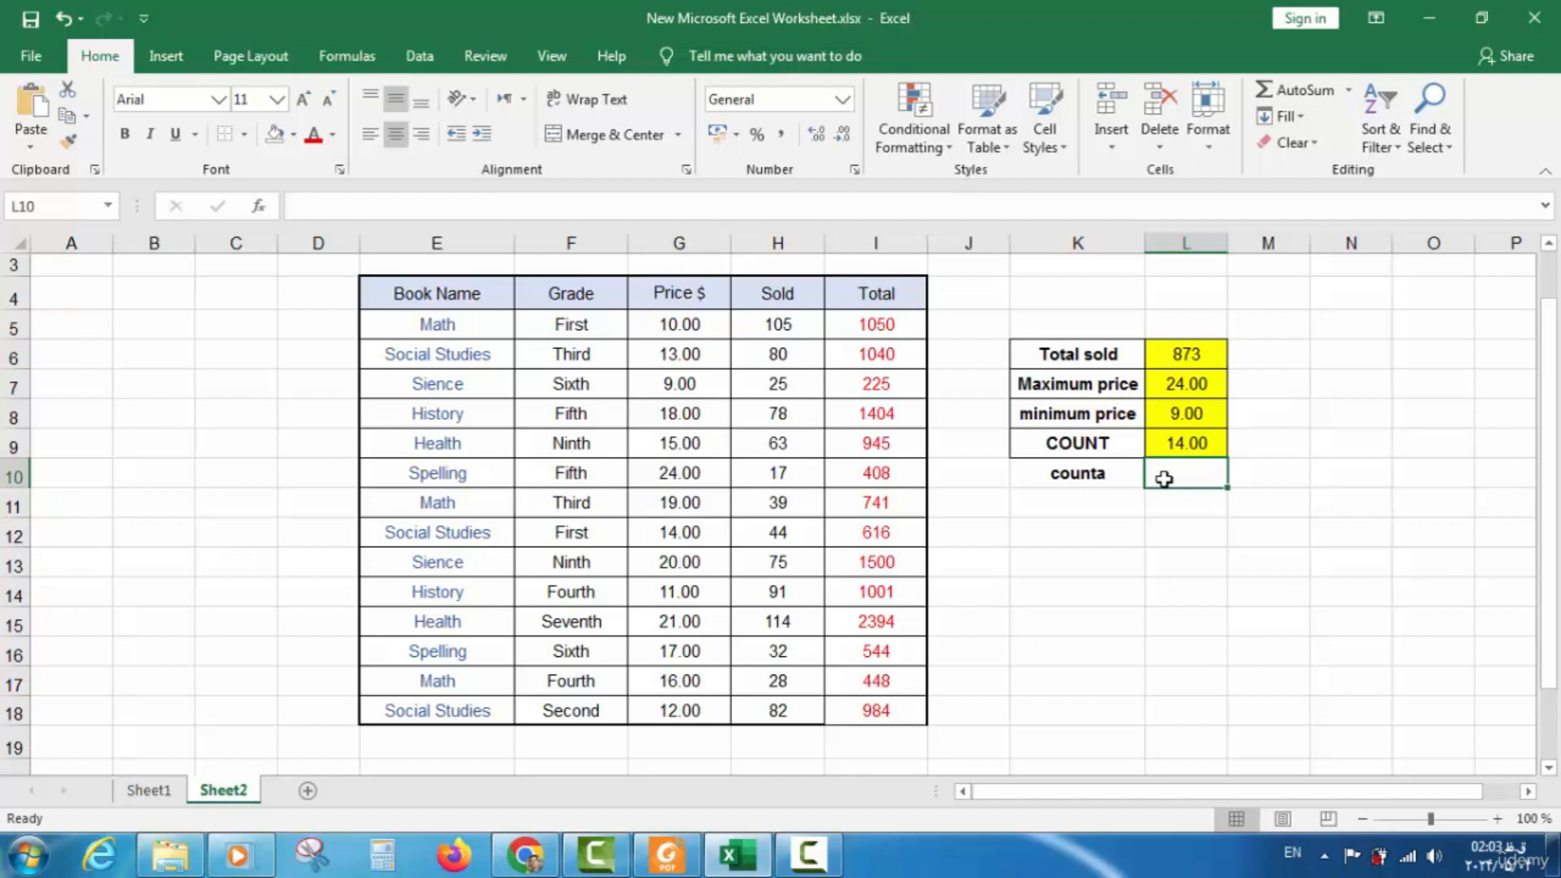
pyautogui.write('=counta')
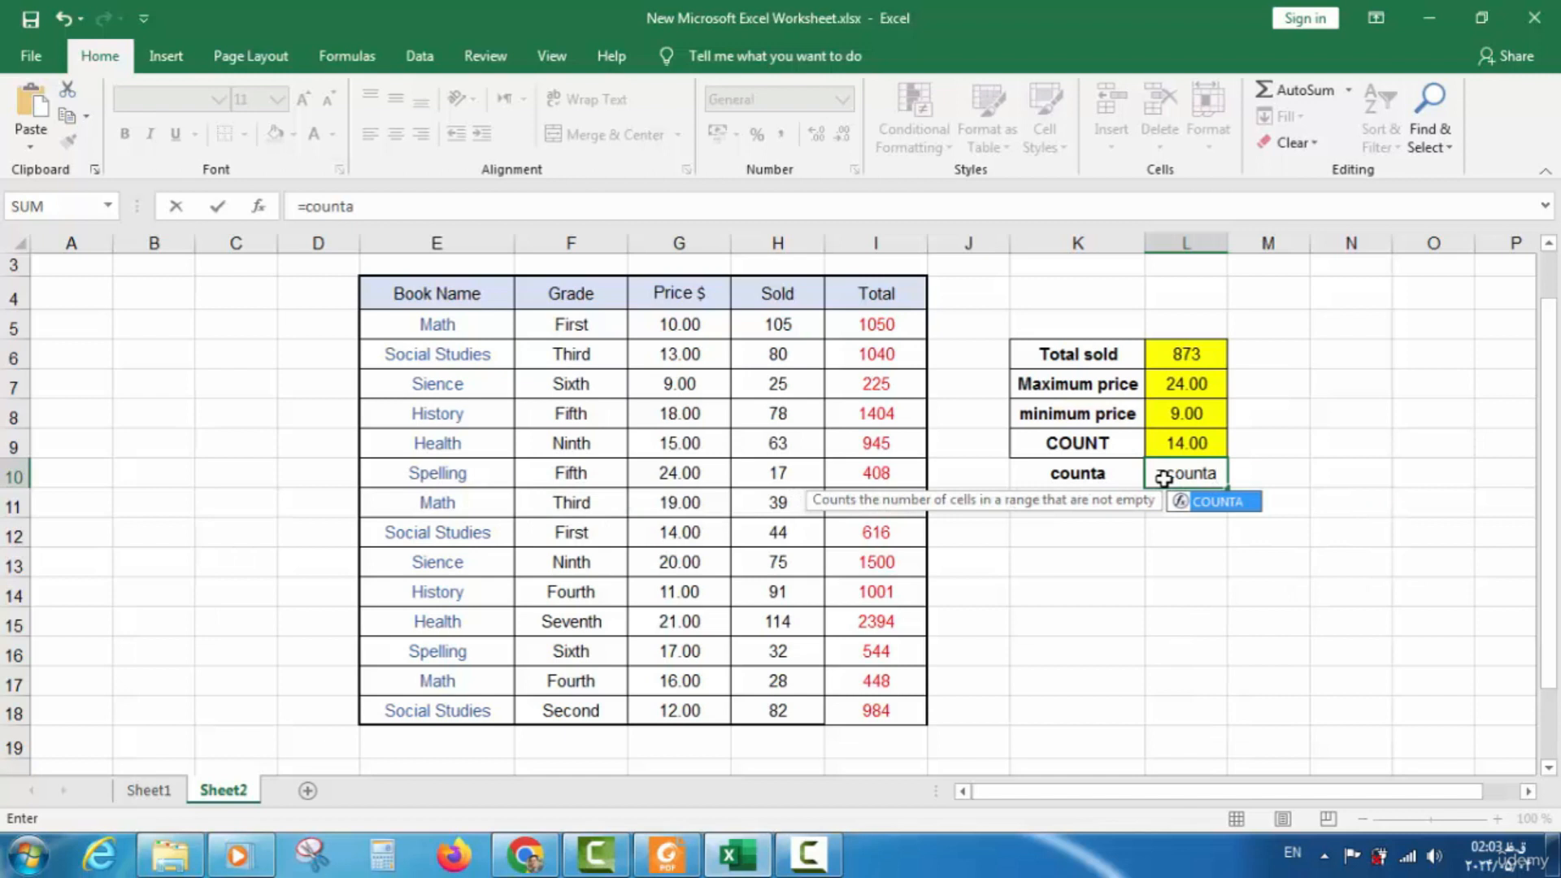
pyautogui.write('(')
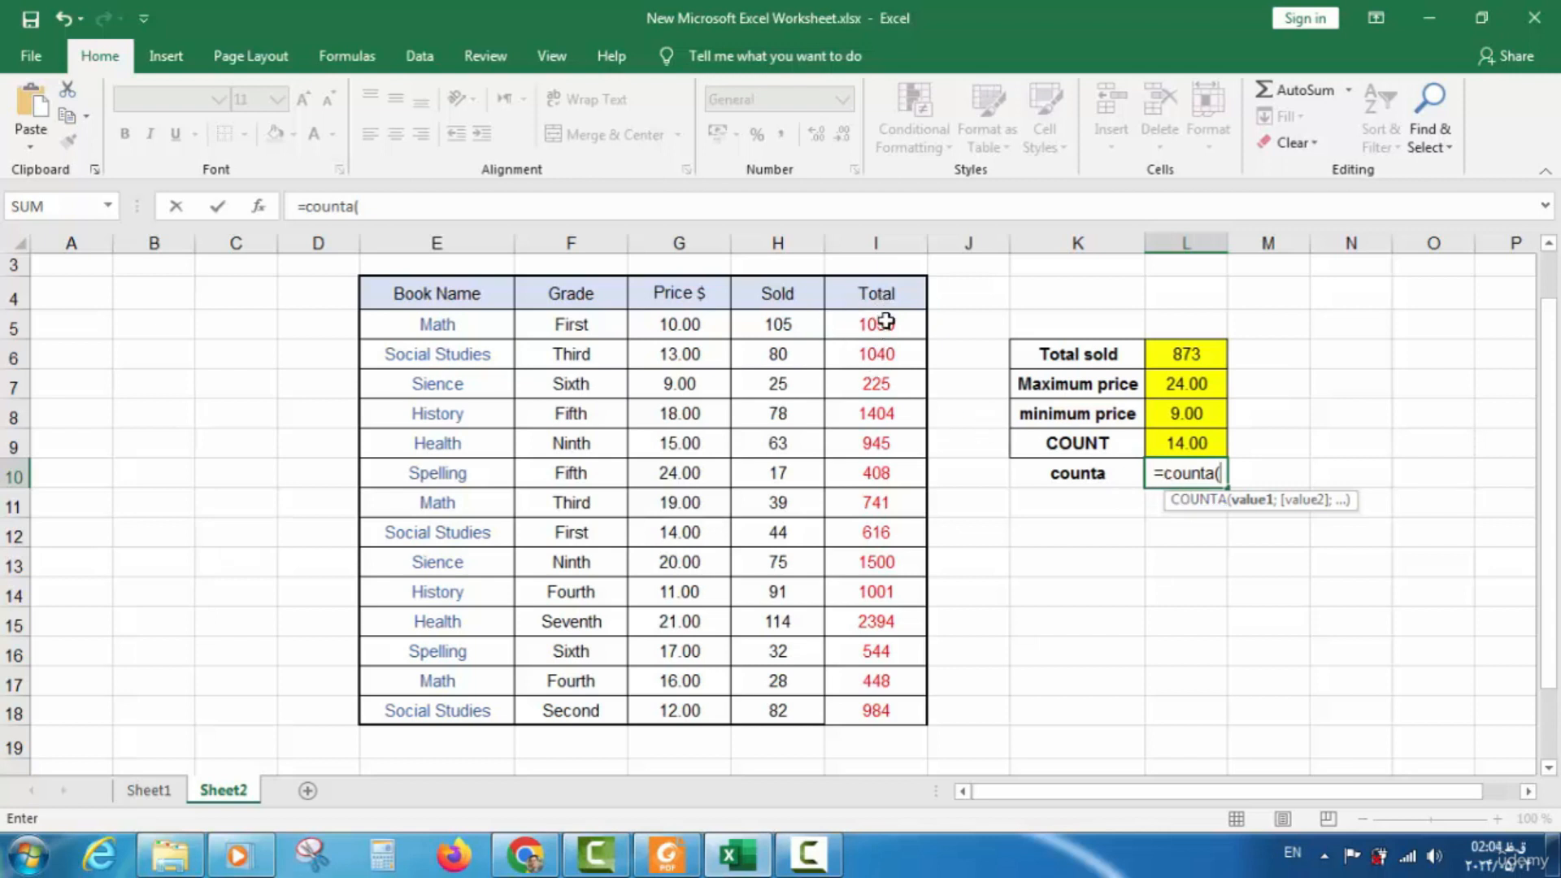
# Make L10 count I7 with COUNTA, then delete the Total formula from I7
pyautogui.click(891, 383)
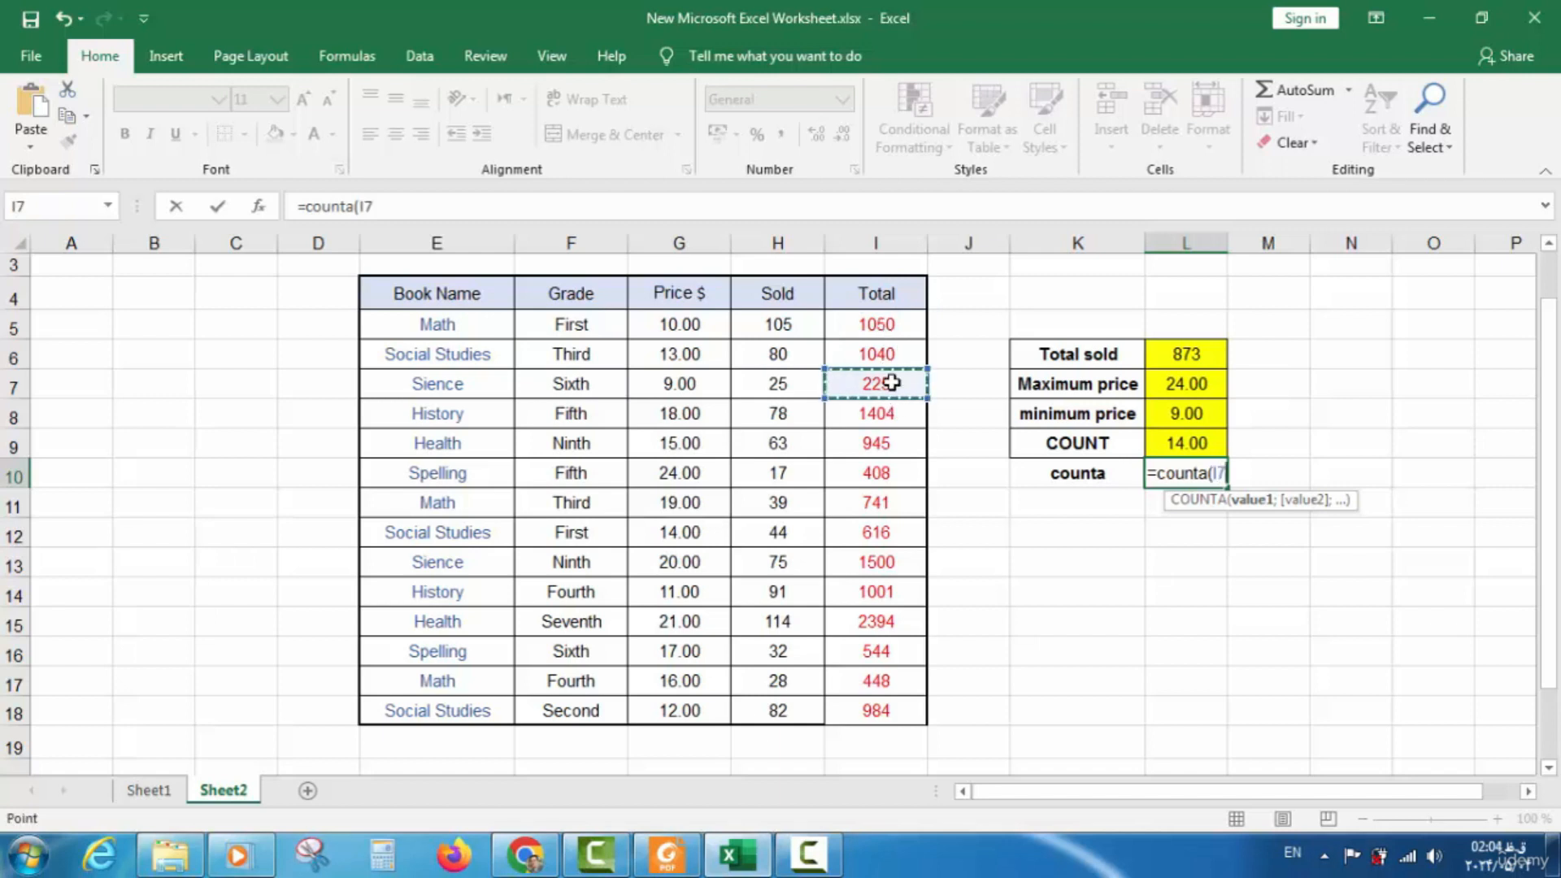
pyautogui.press('Return')
pyautogui.doubleClick(876, 386)
pyautogui.moveTo(848, 384); pyautogui.dragTo(911, 391)
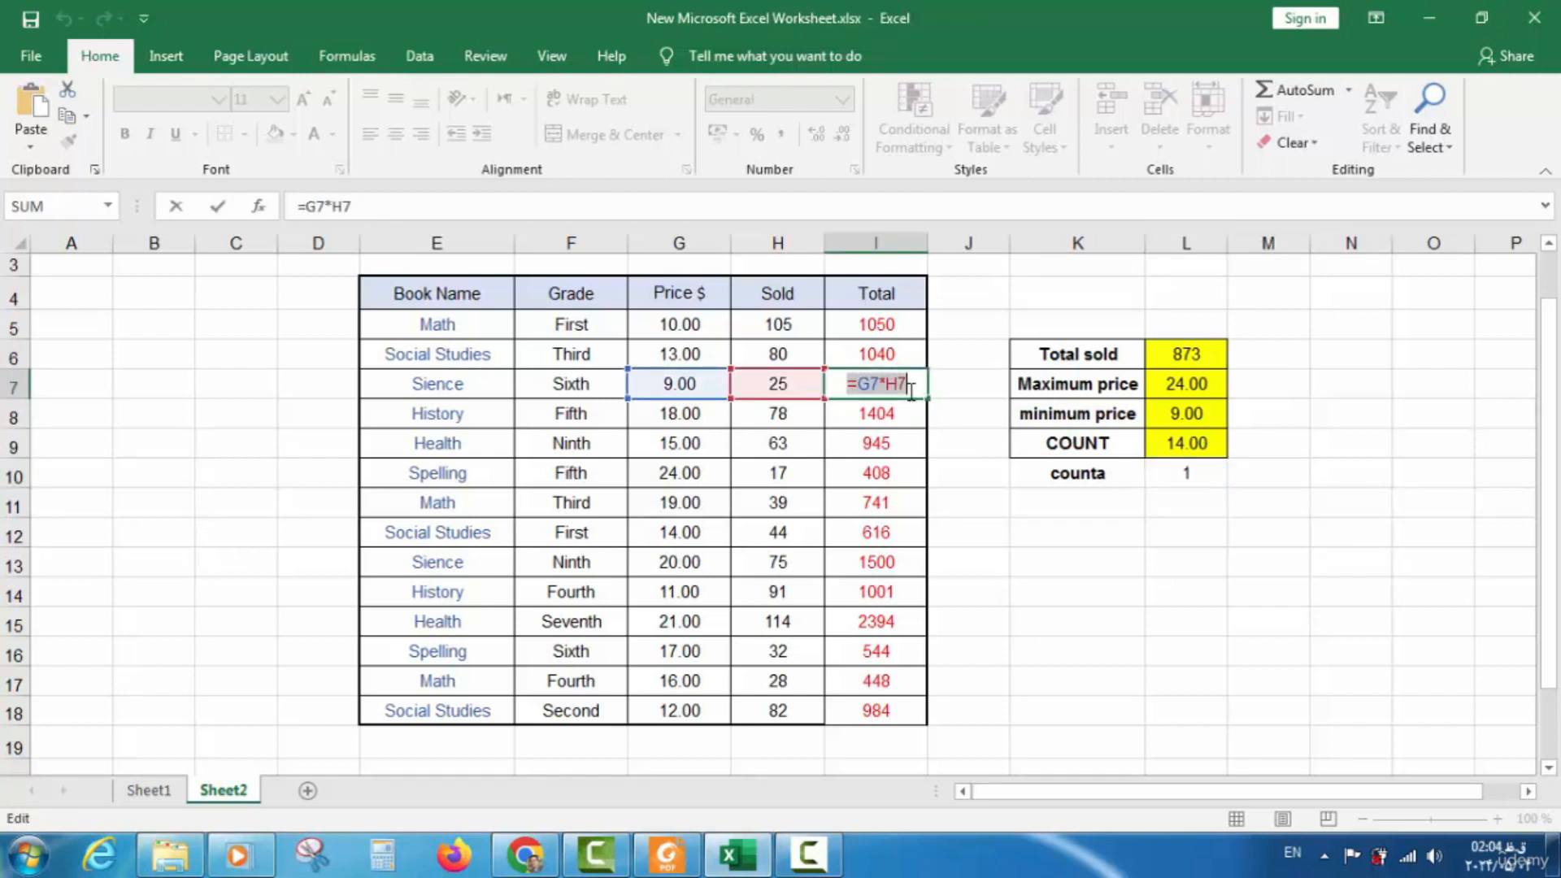
pyautogui.press('Delete')
pyautogui.moveTo(889, 294); pyautogui.dragTo(886, 406)
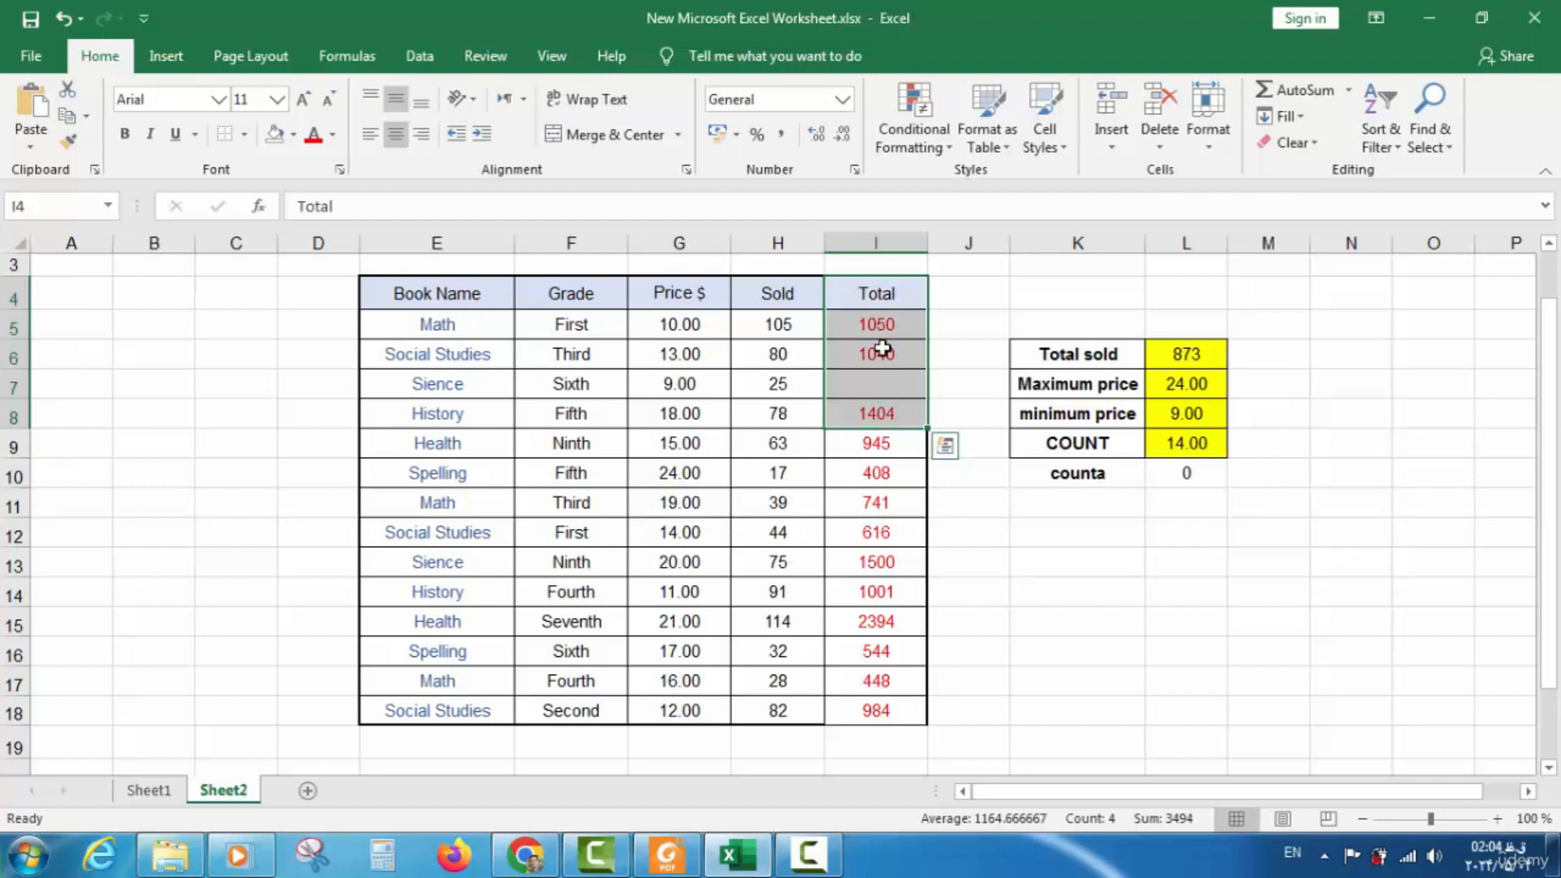
pyautogui.click(881, 383)
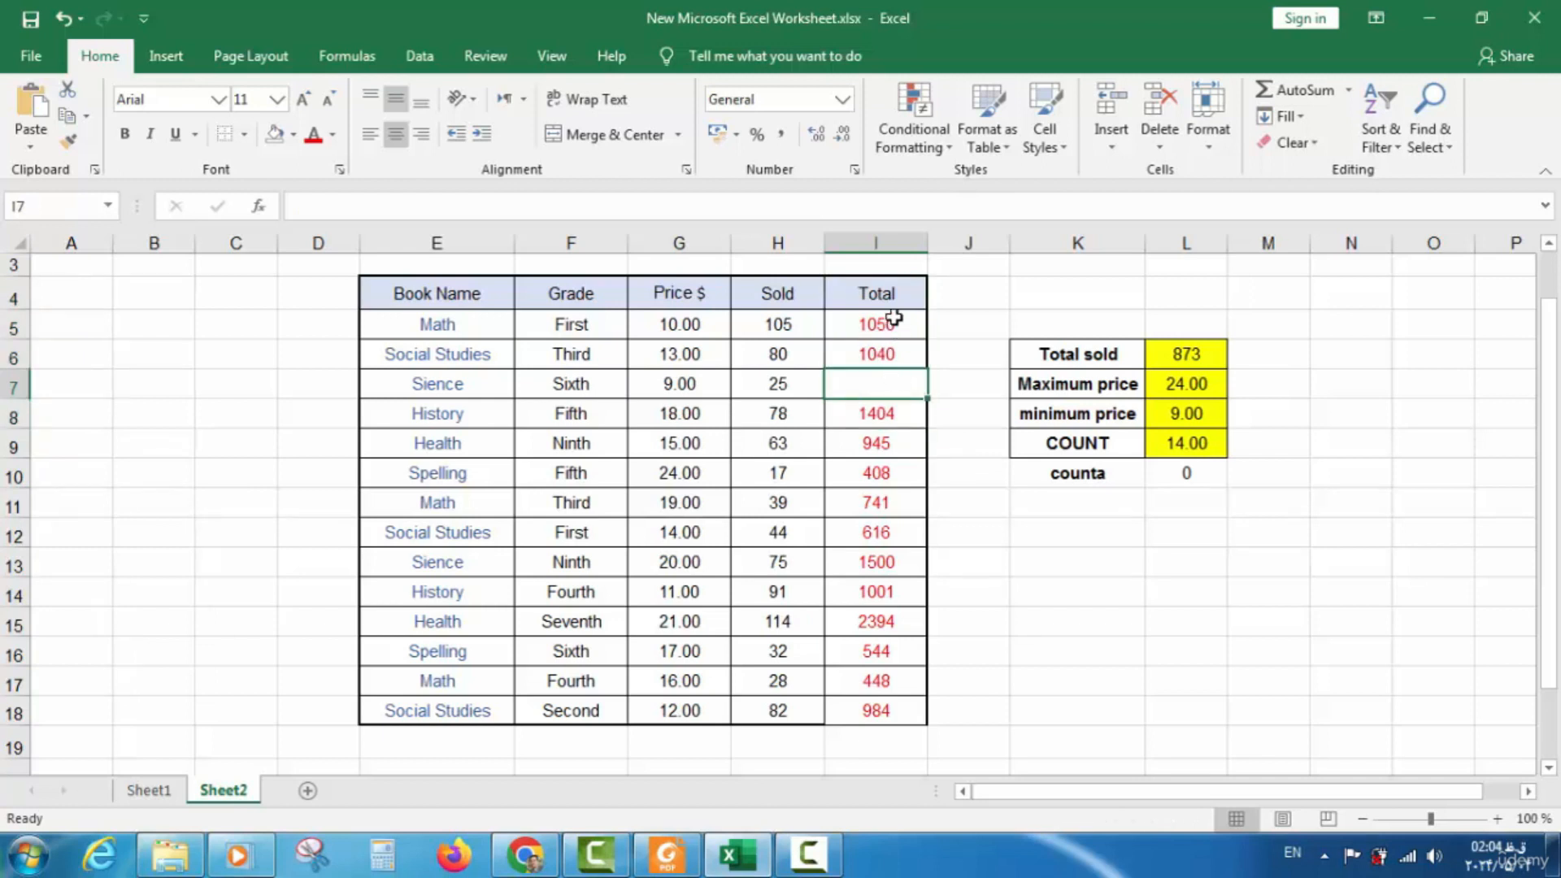
pyautogui.moveTo(891, 293); pyautogui.dragTo(888, 406)
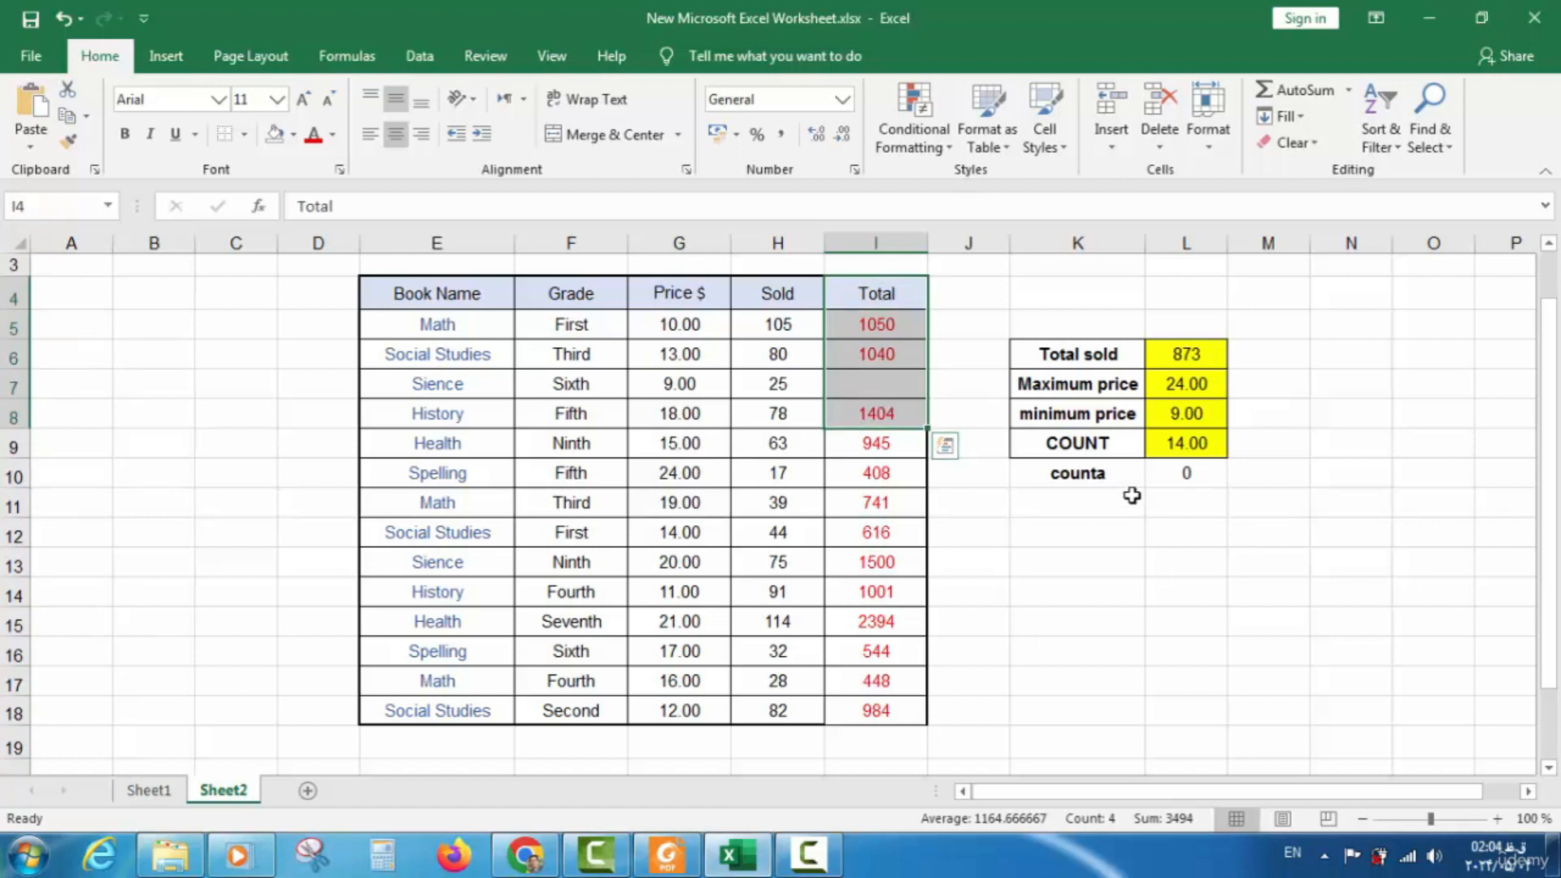
# Change the L10 formula to =COUNTA(I4:I8), now returning 4
pyautogui.click(1178, 486)
pyautogui.doubleClick(1179, 481)
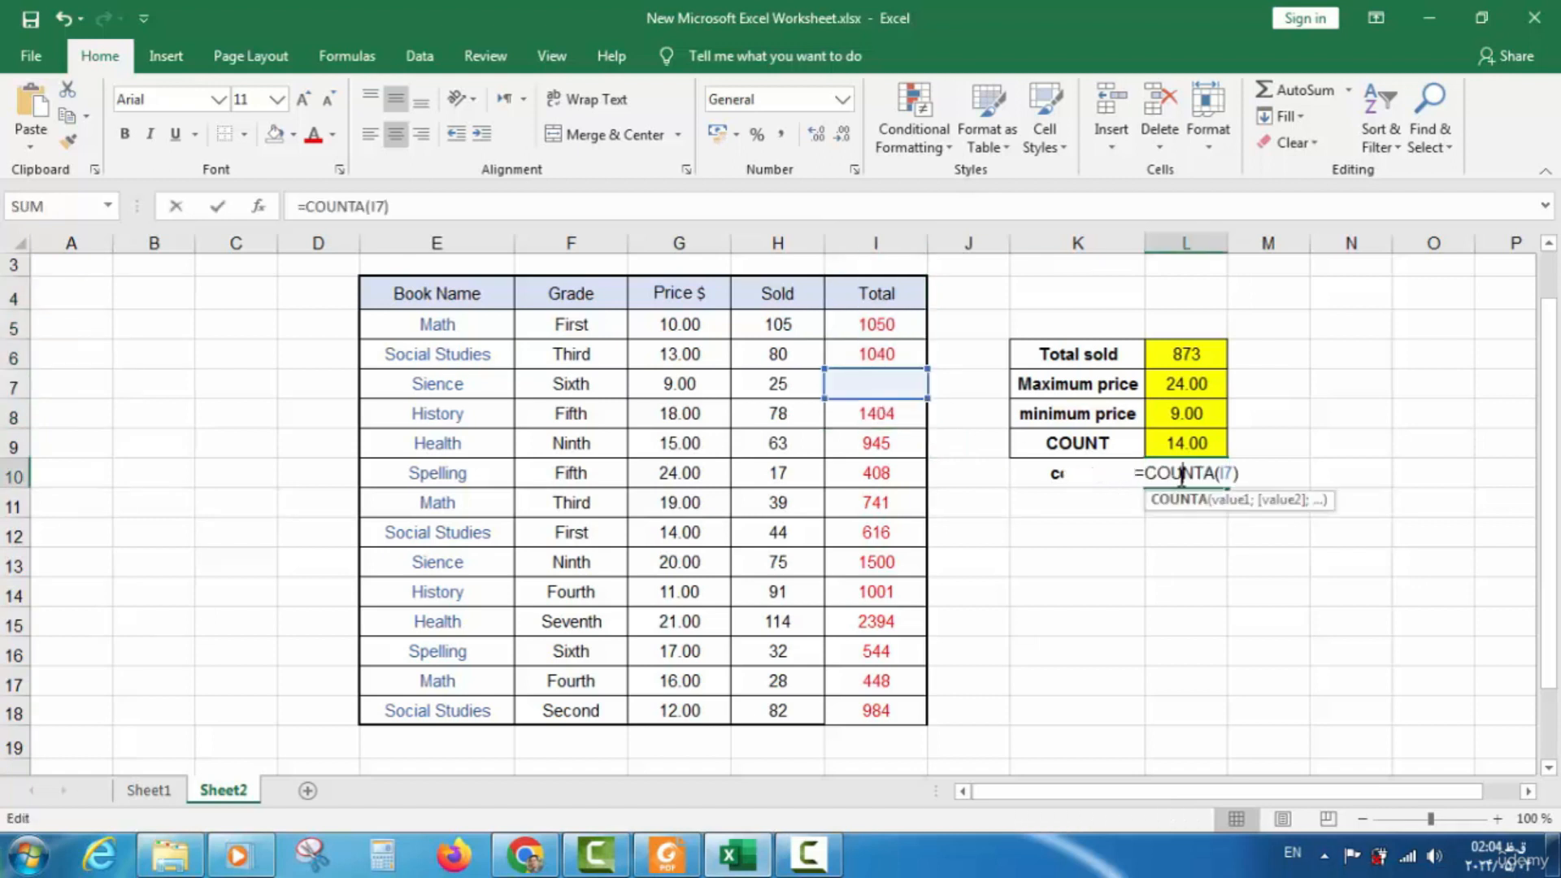
pyautogui.doubleClick(1221, 473)
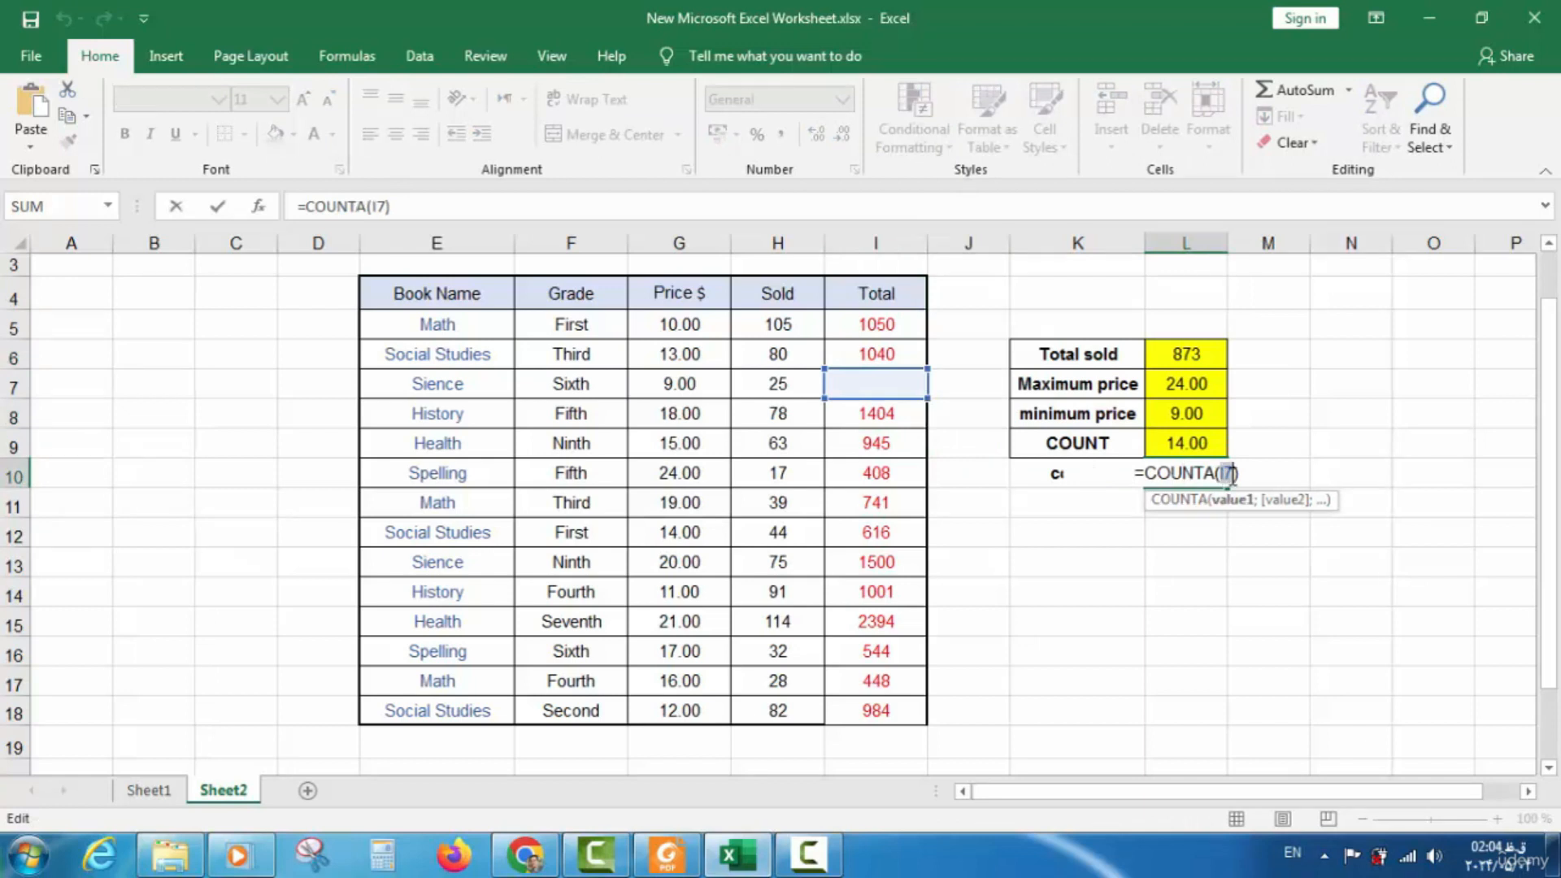
pyautogui.moveTo(897, 295); pyautogui.dragTo(898, 419)
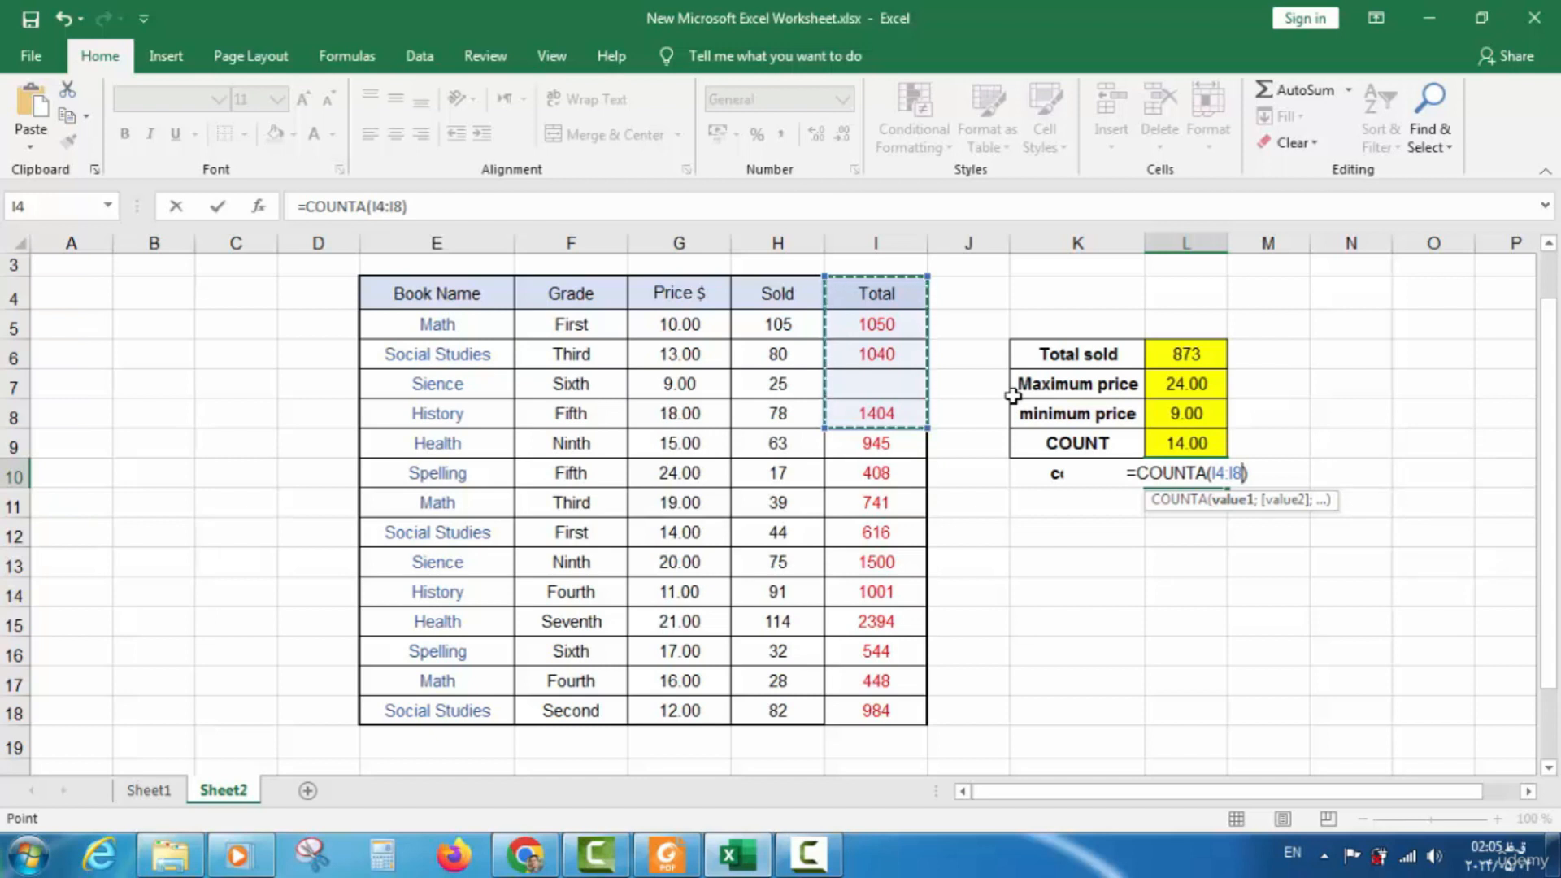
pyautogui.press('Return')
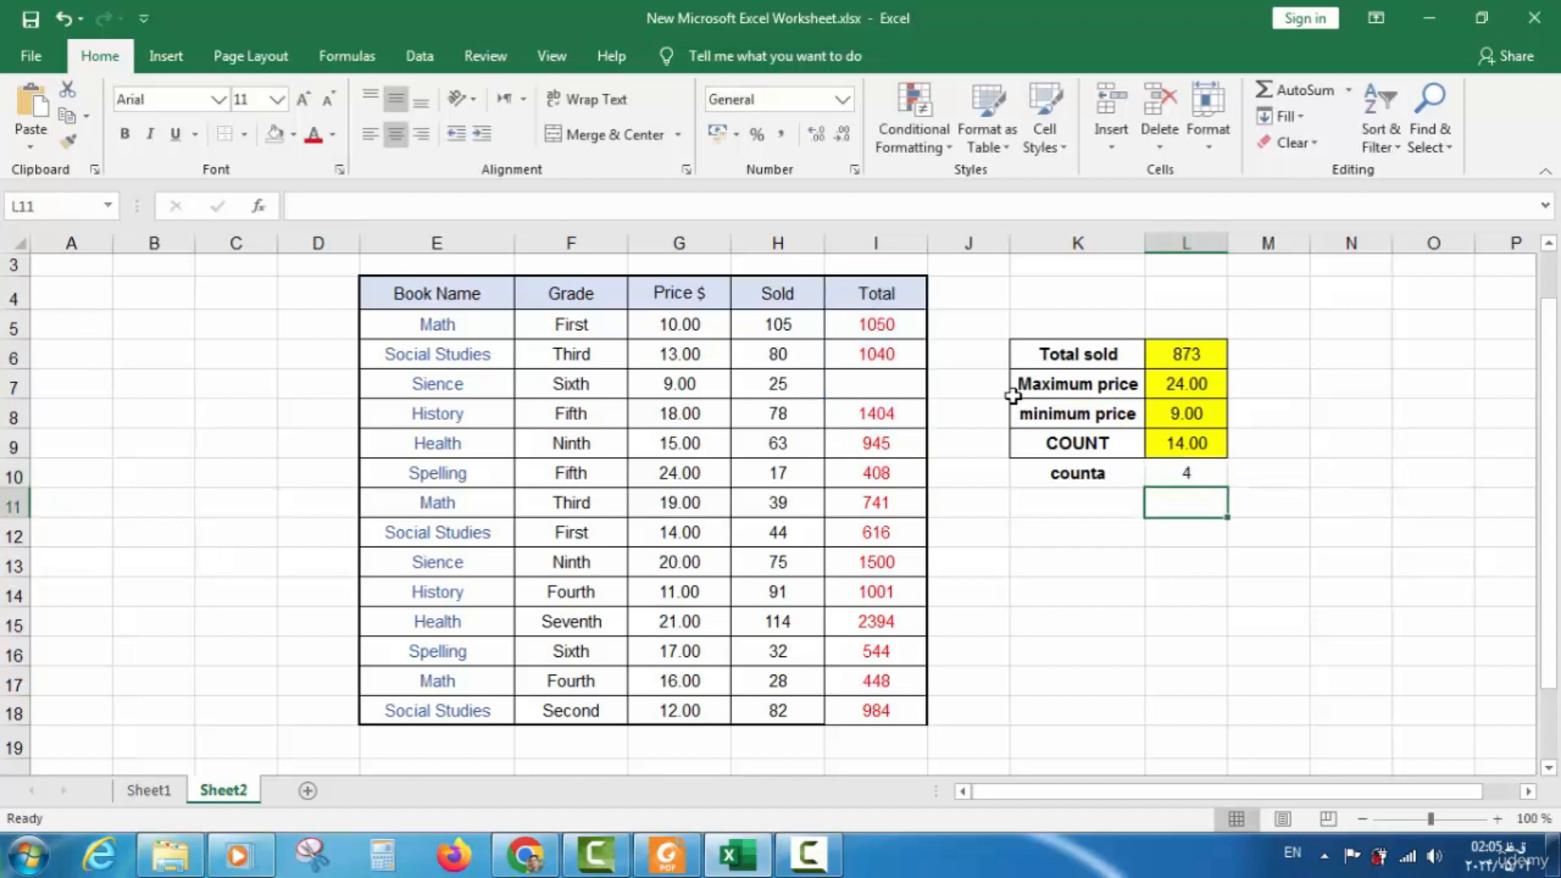
pyautogui.click(1183, 478)
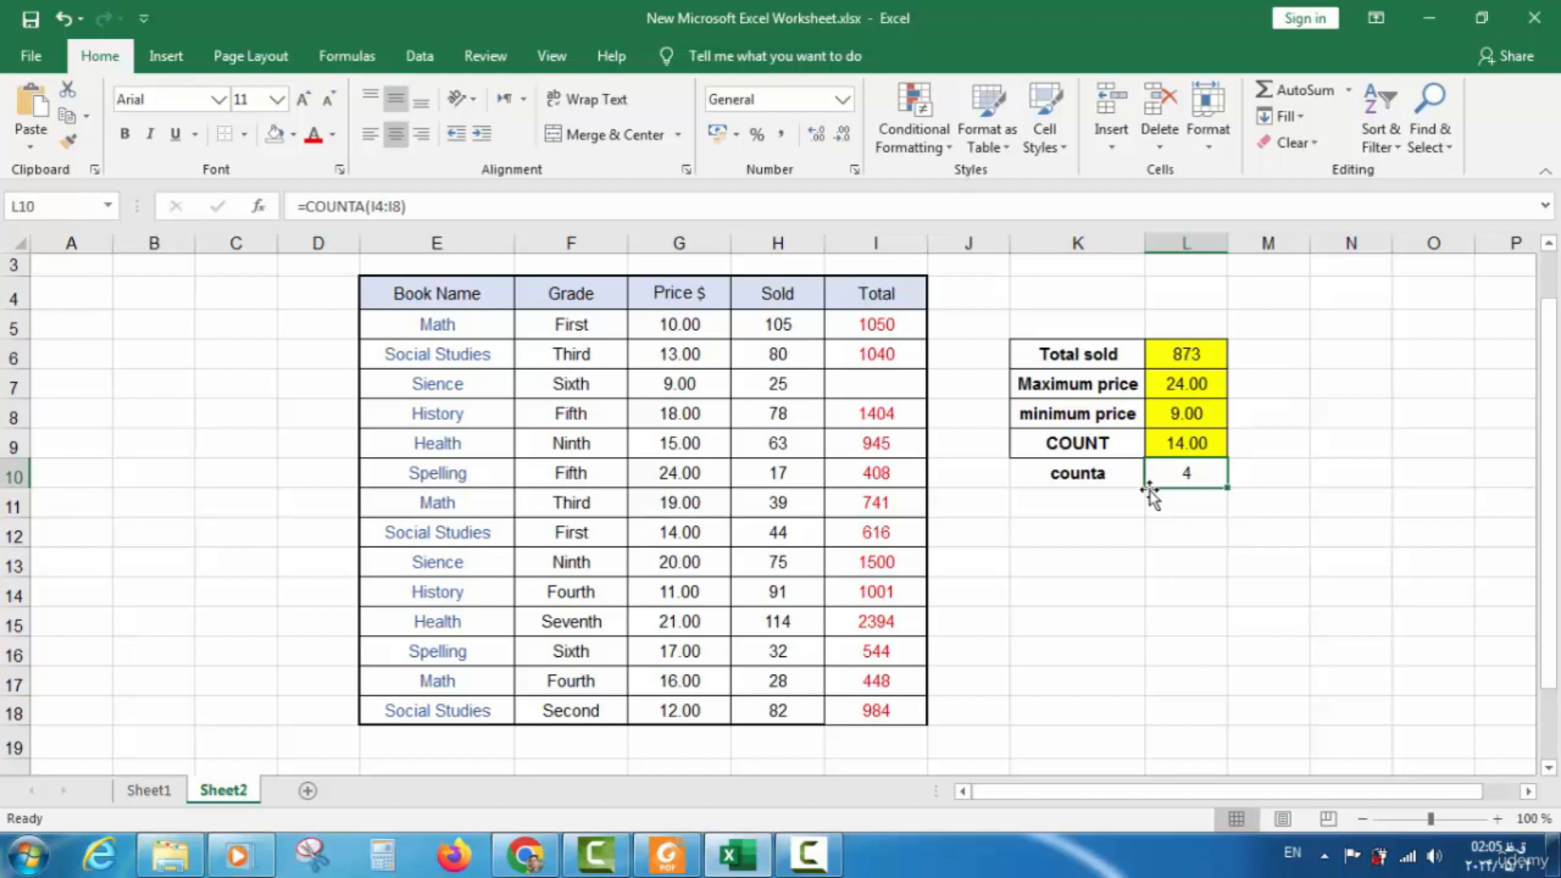
pyautogui.click(1192, 508)
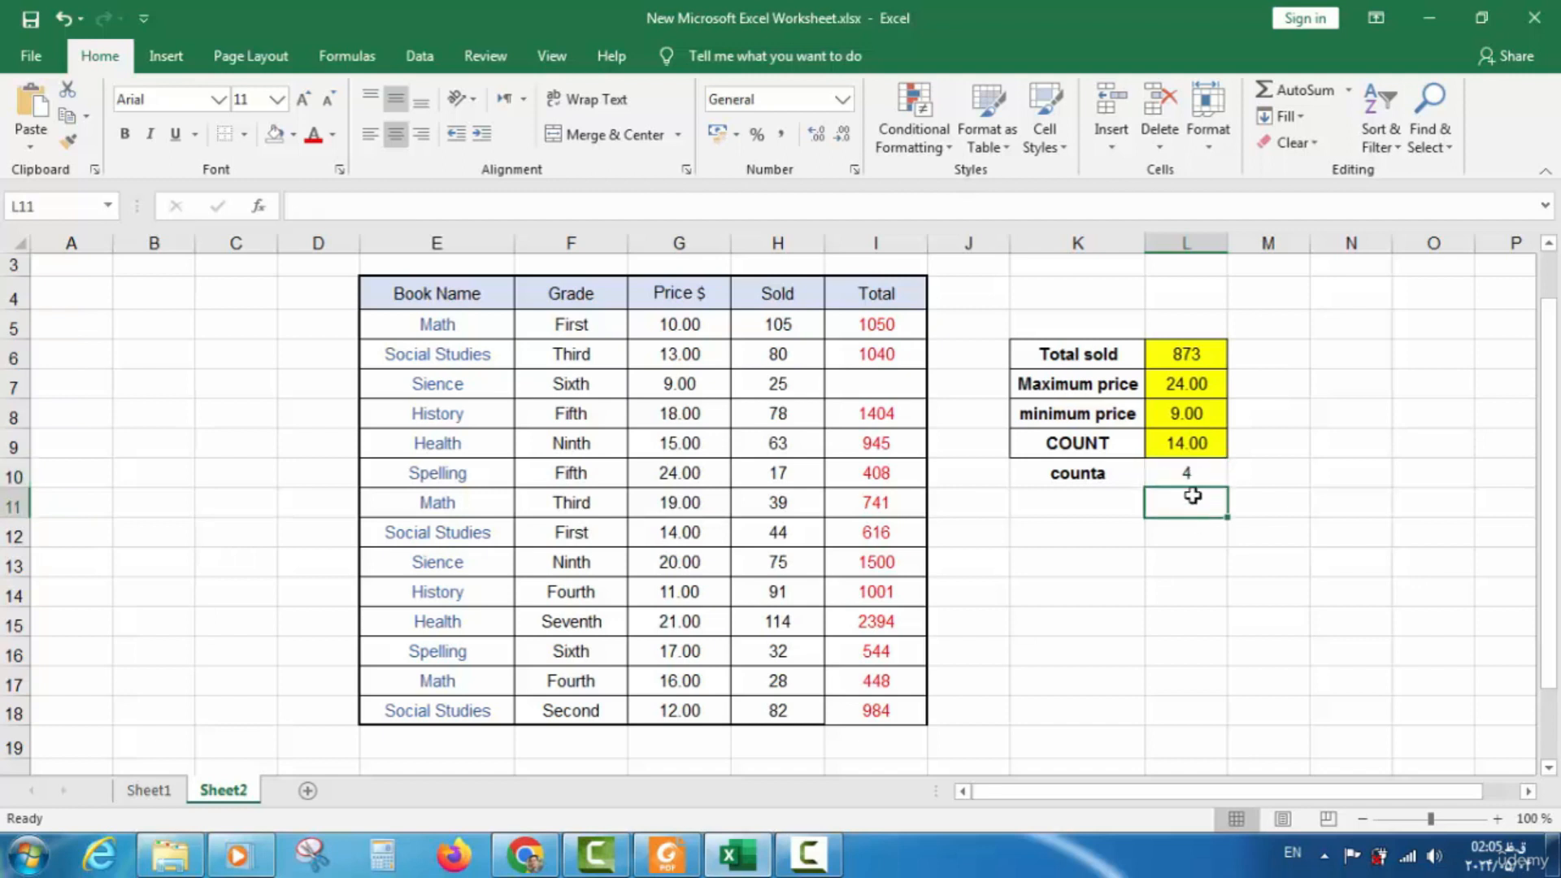
pyautogui.click(1190, 479)
pyautogui.press('Delete')
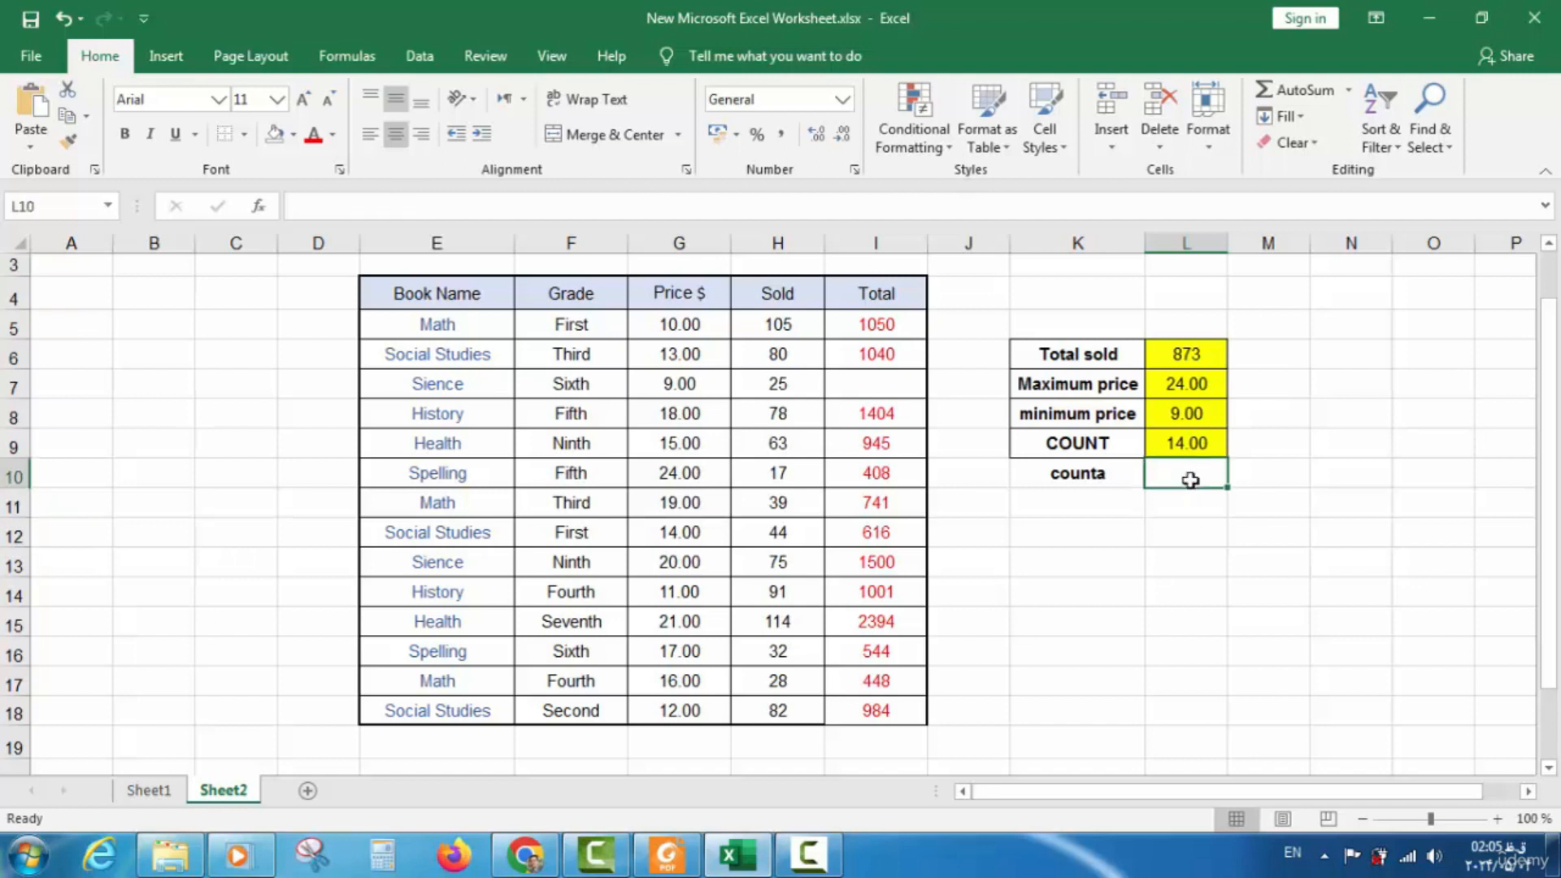
pyautogui.write('=')
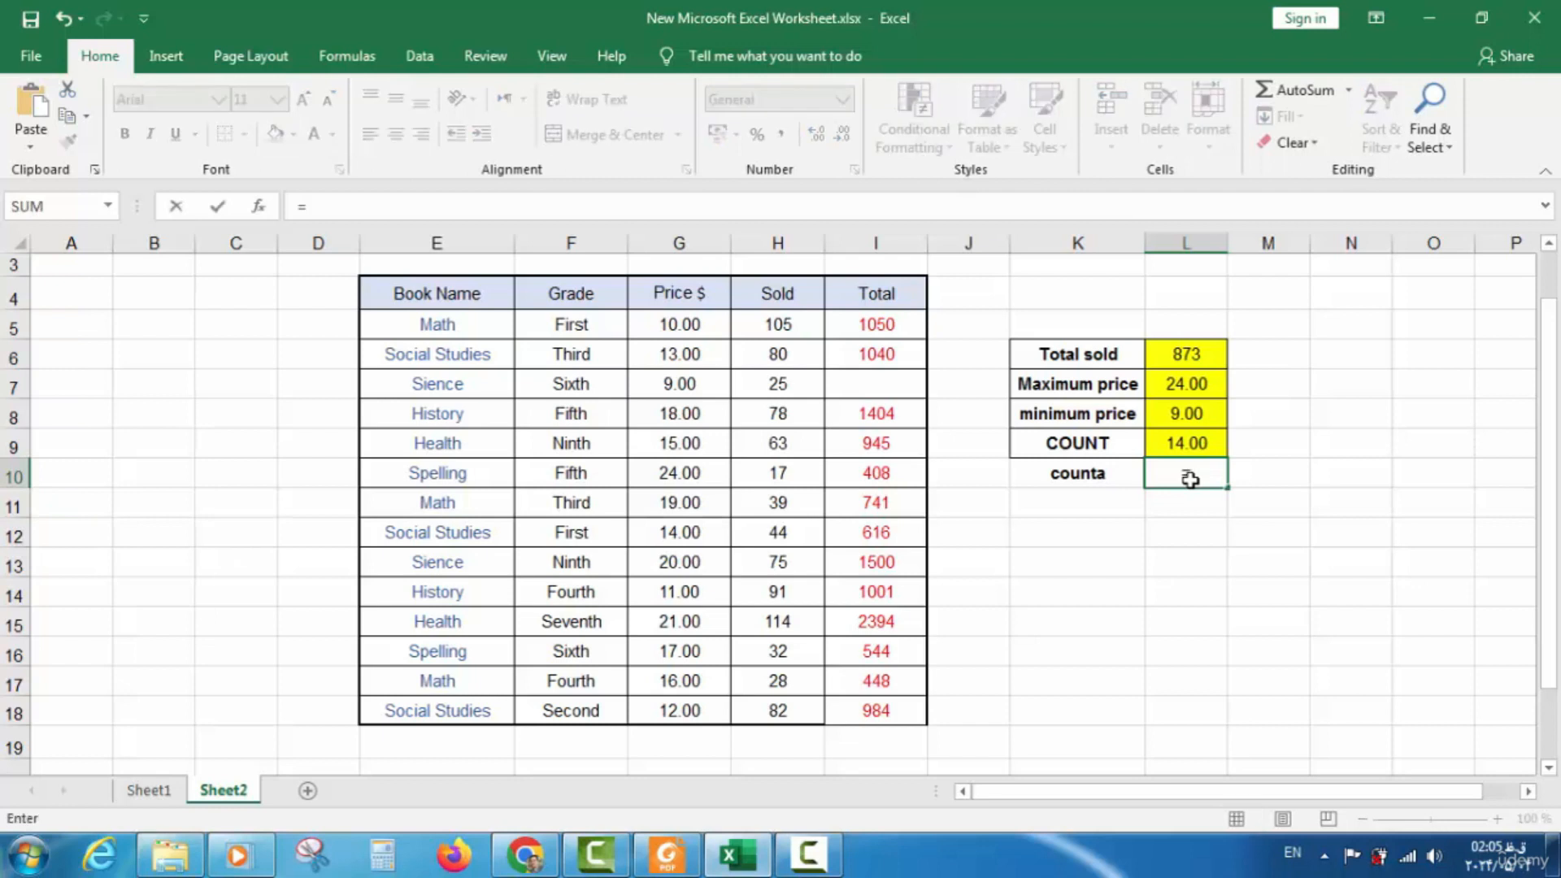
pyautogui.write('qua')
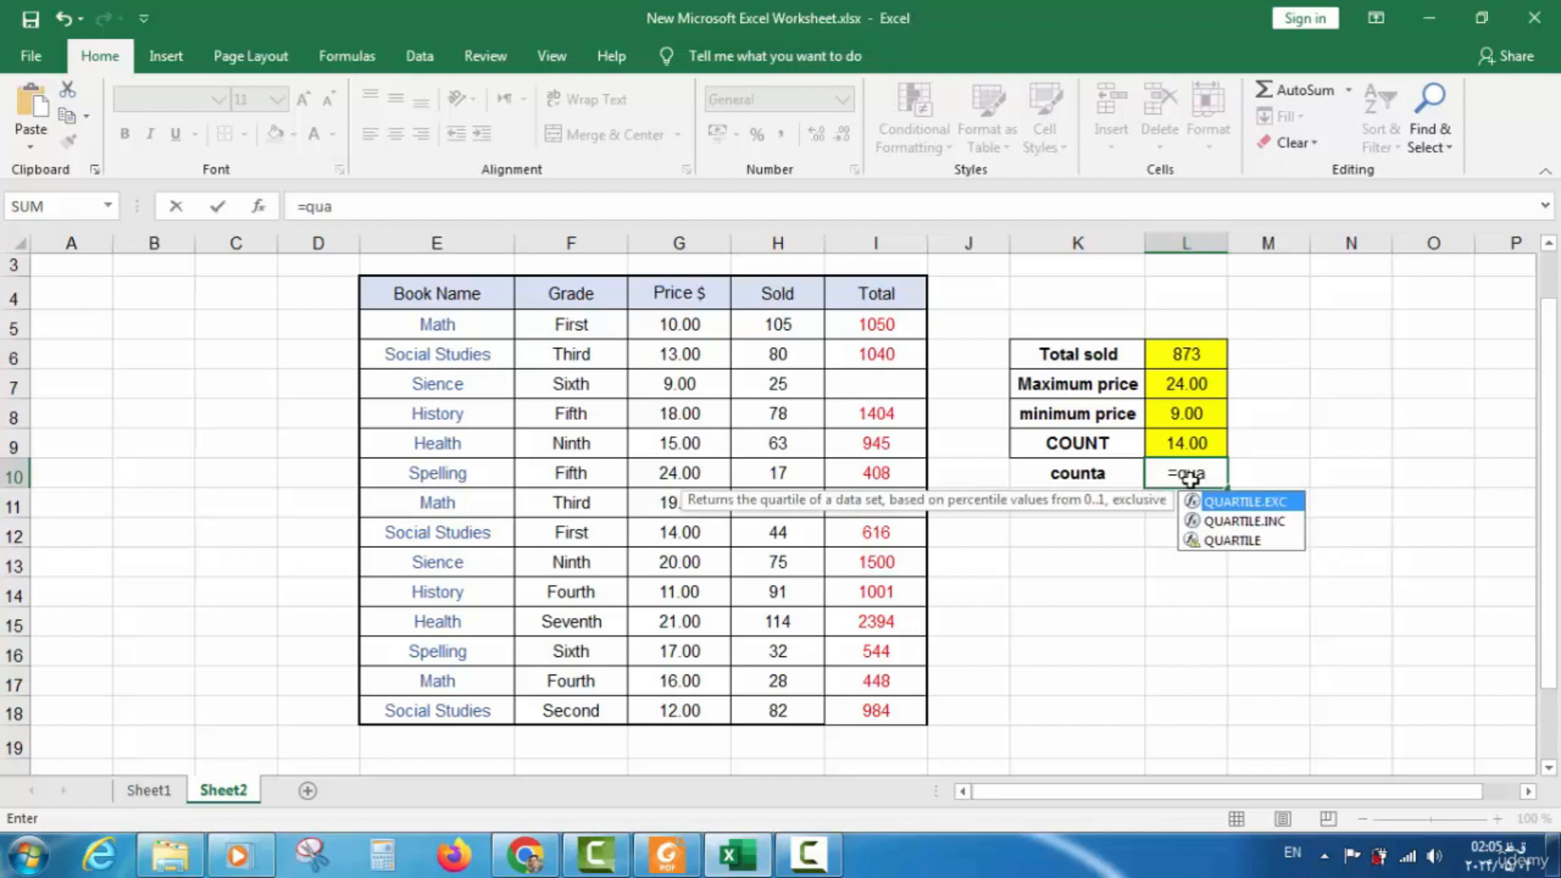
pyautogui.press('BackSpace')
pyautogui.press('BackSpace')
pyautogui.press('BackSpace')
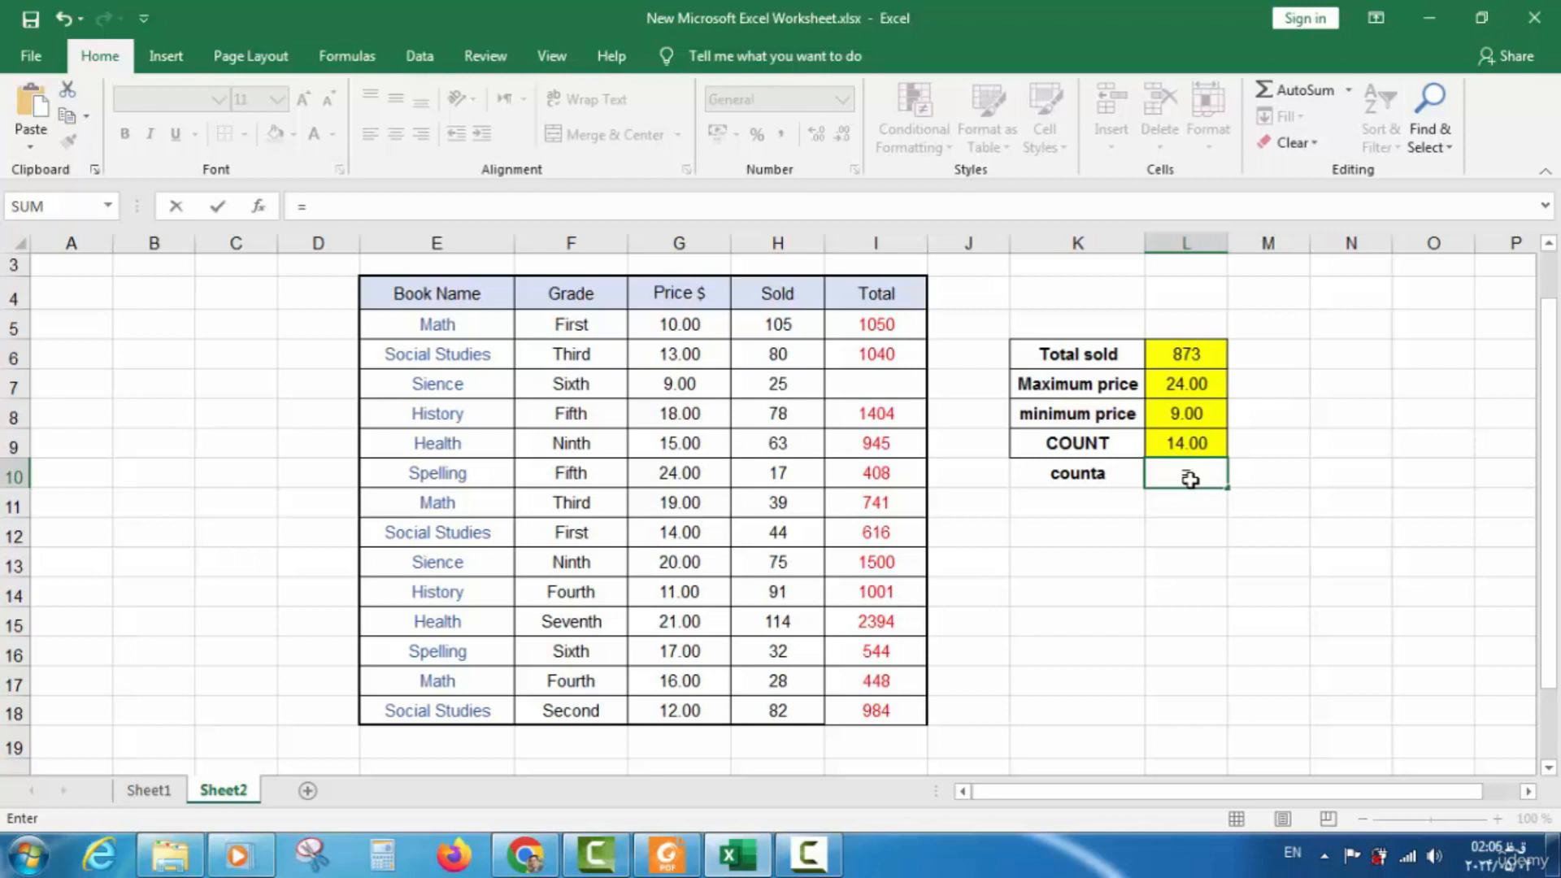
pyautogui.write('counta')
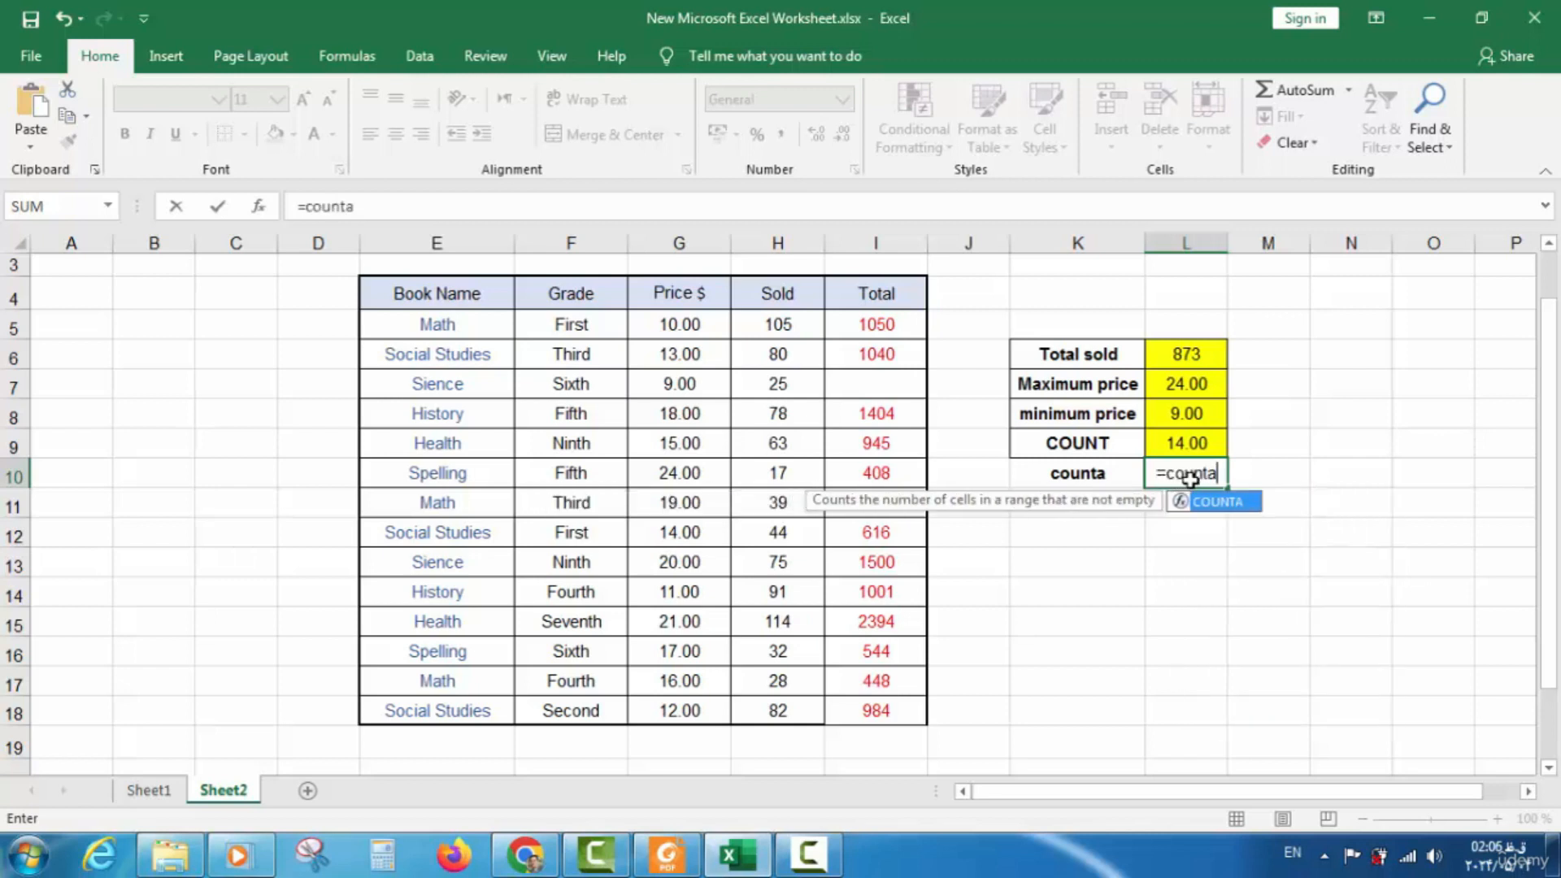
pyautogui.write('(')
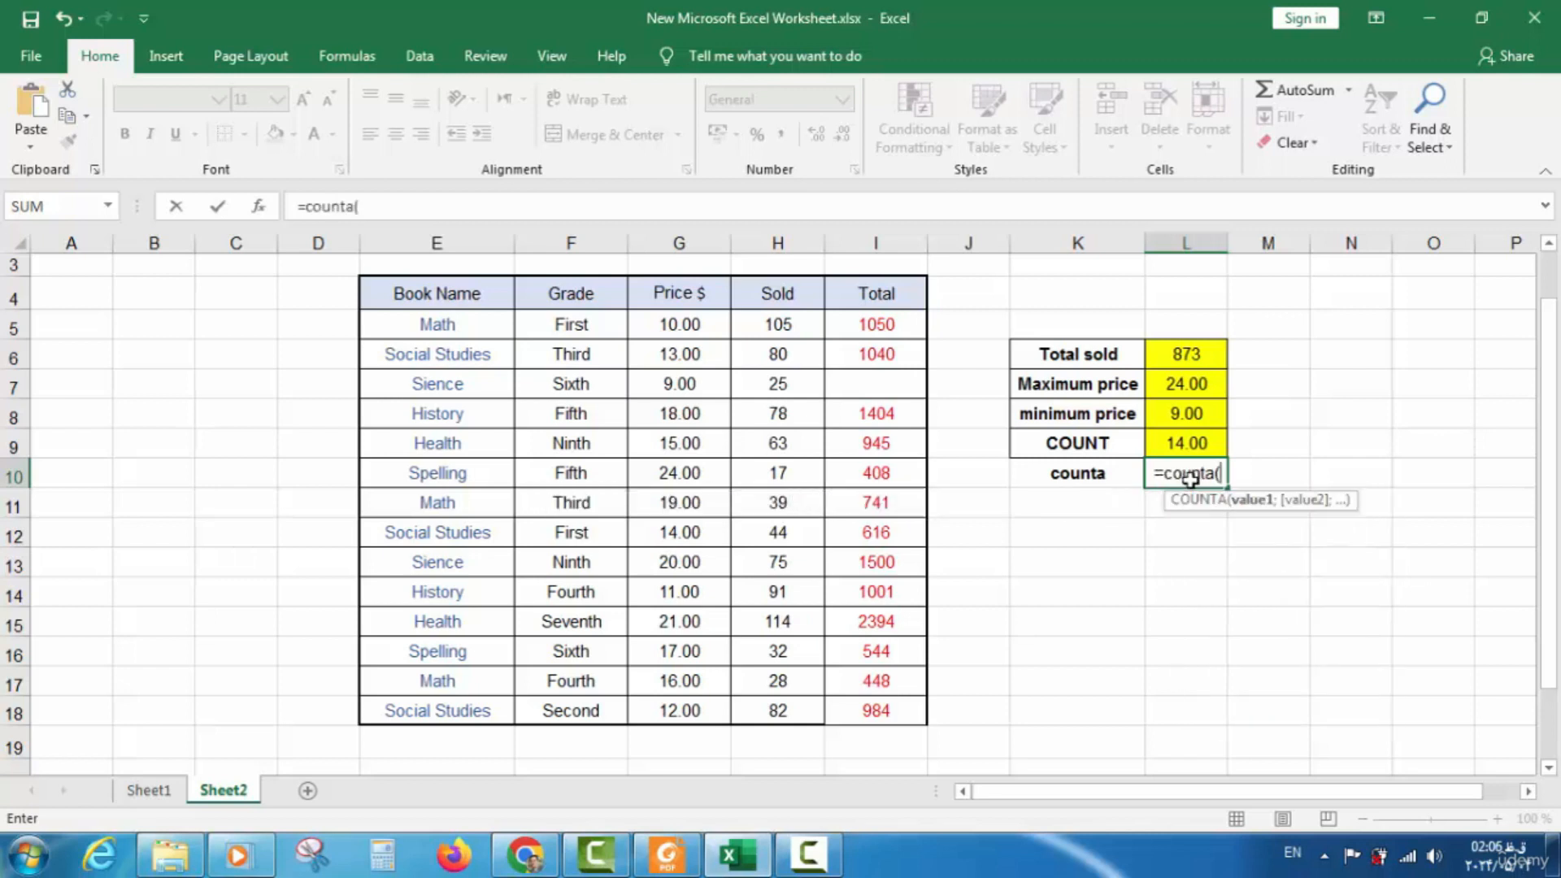
pyautogui.moveTo(892, 294); pyautogui.dragTo(893, 409)
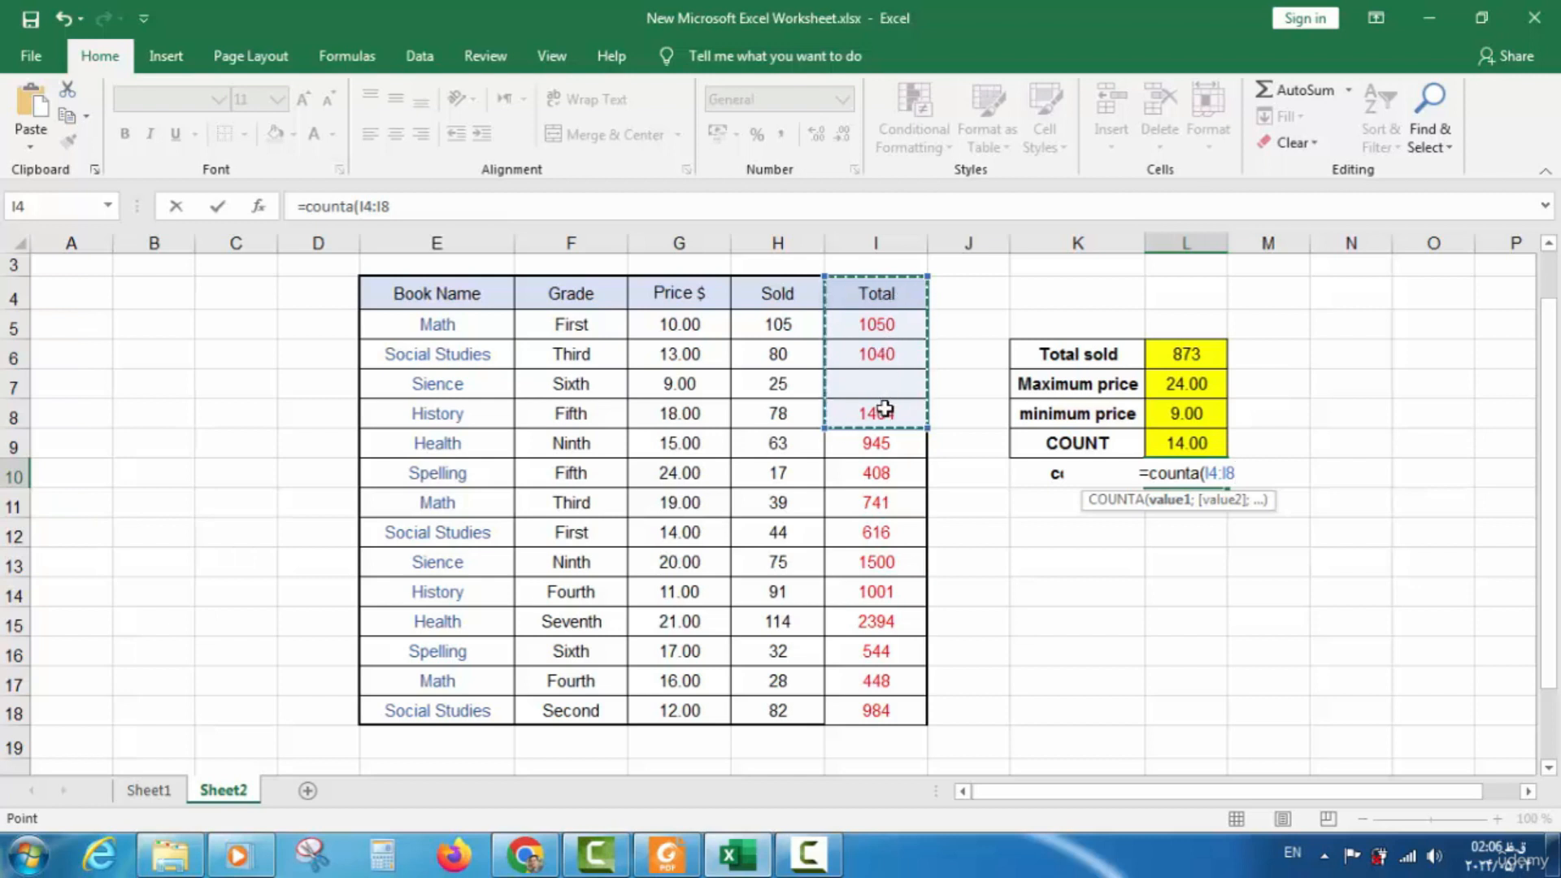
pyautogui.write(')')
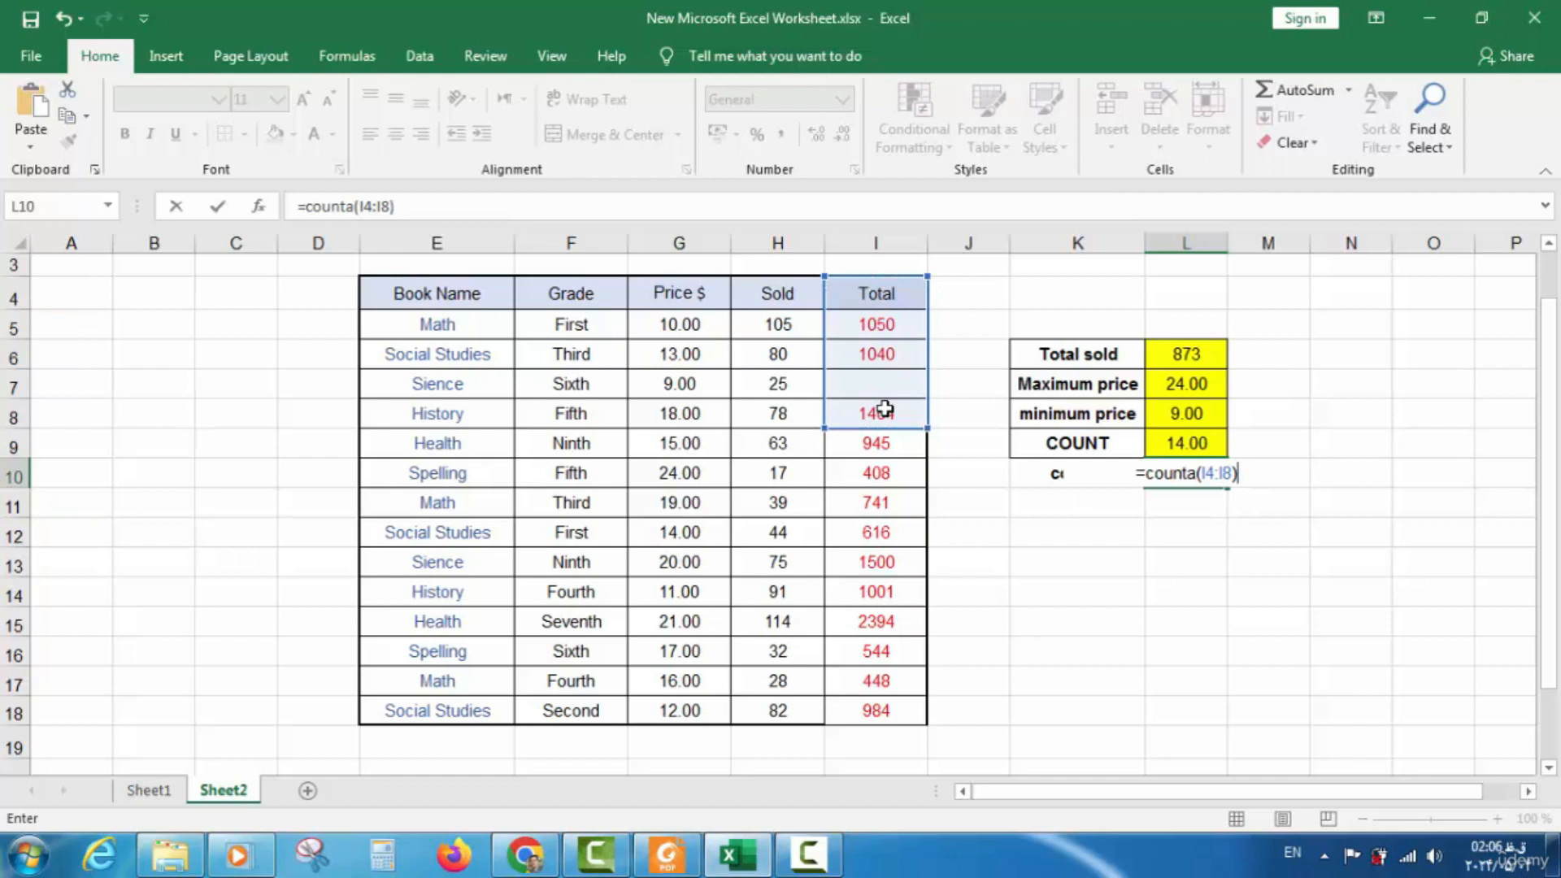
pyautogui.press('Return')
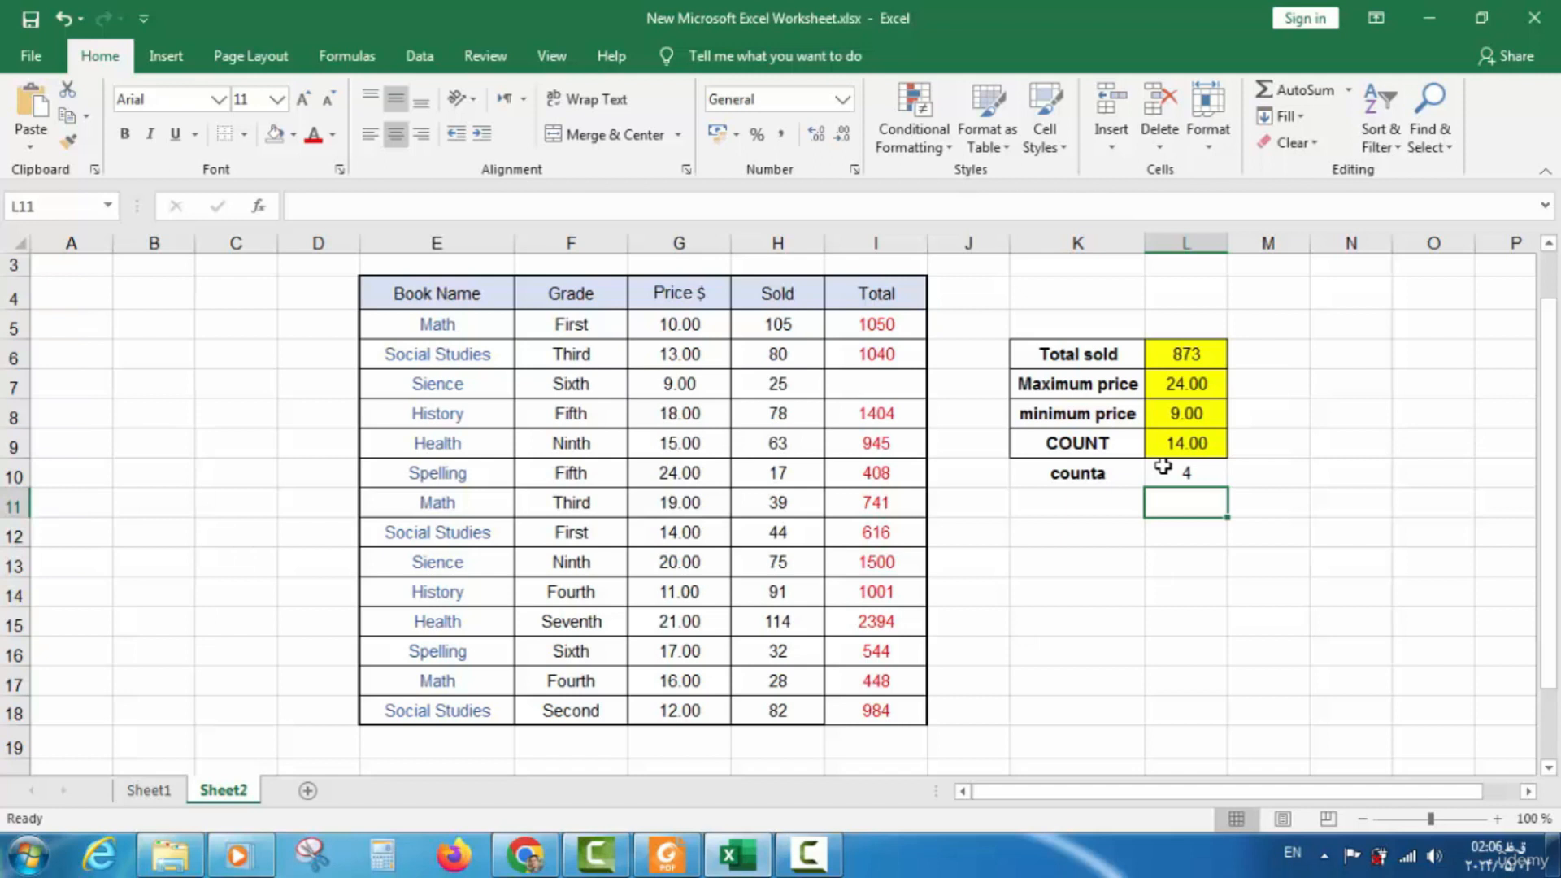
# Fill I6's Total formula down into I7, raising the COUNTA result in L10 to 5
pyautogui.click(907, 389)
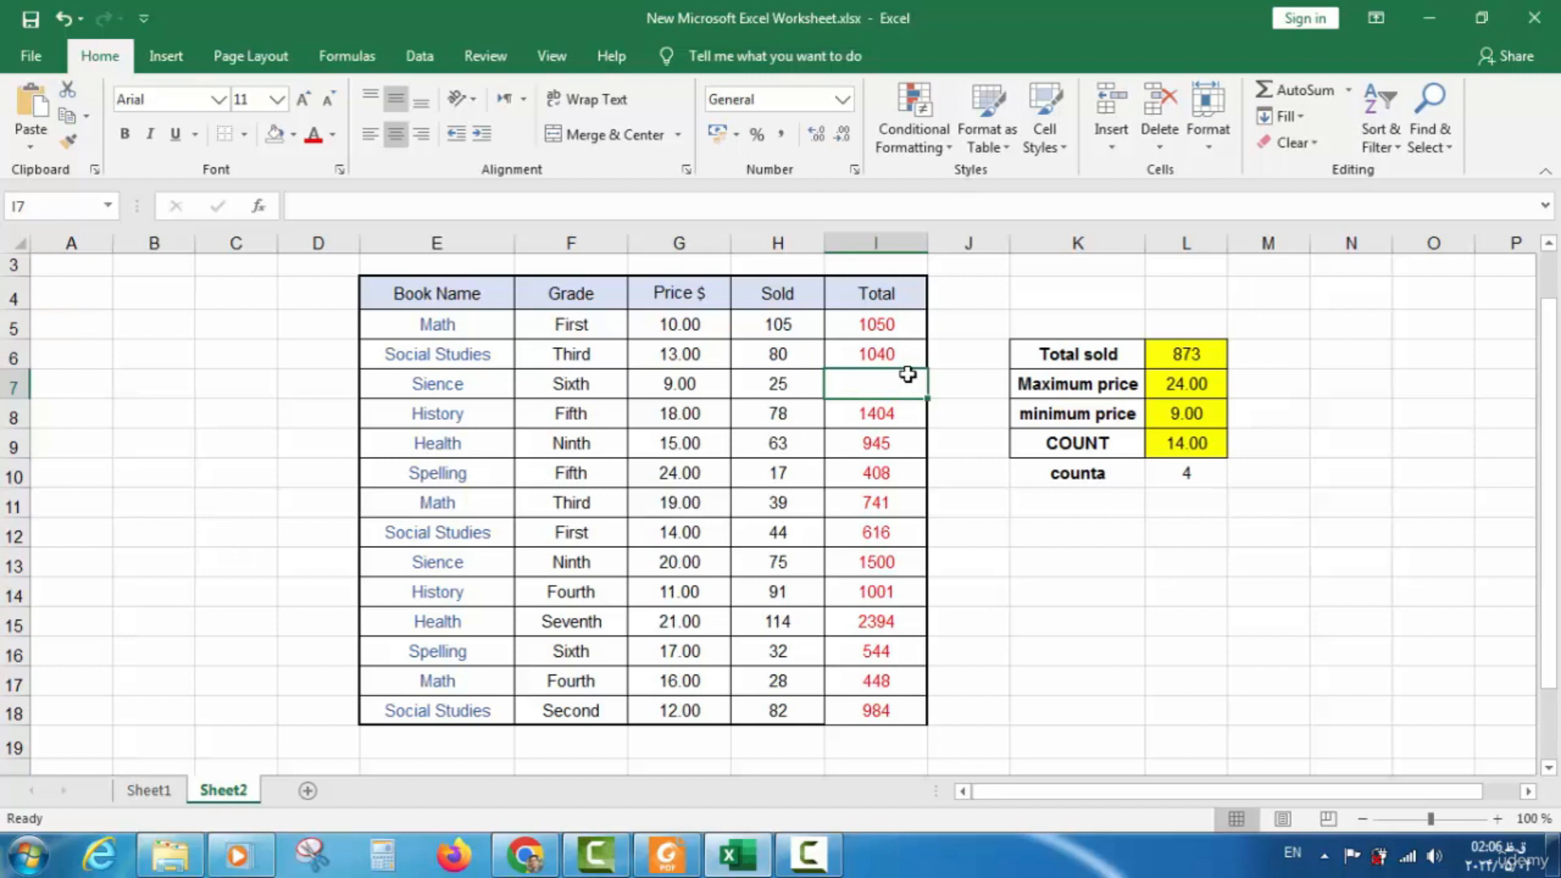
pyautogui.click(903, 354)
pyautogui.moveTo(928, 369); pyautogui.dragTo(929, 399)
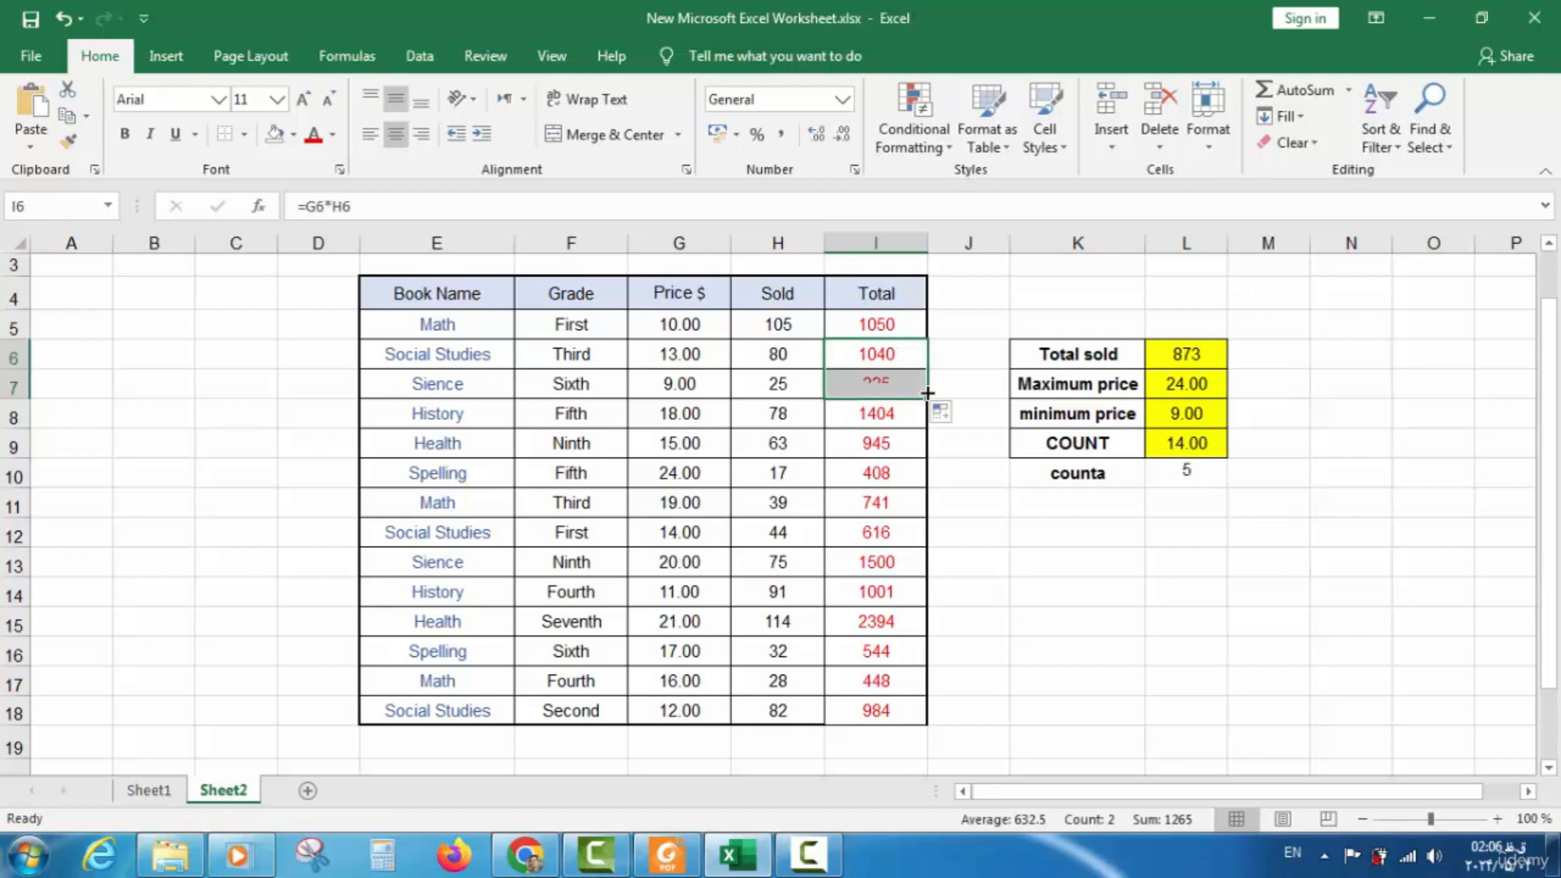
pyautogui.click(1184, 476)
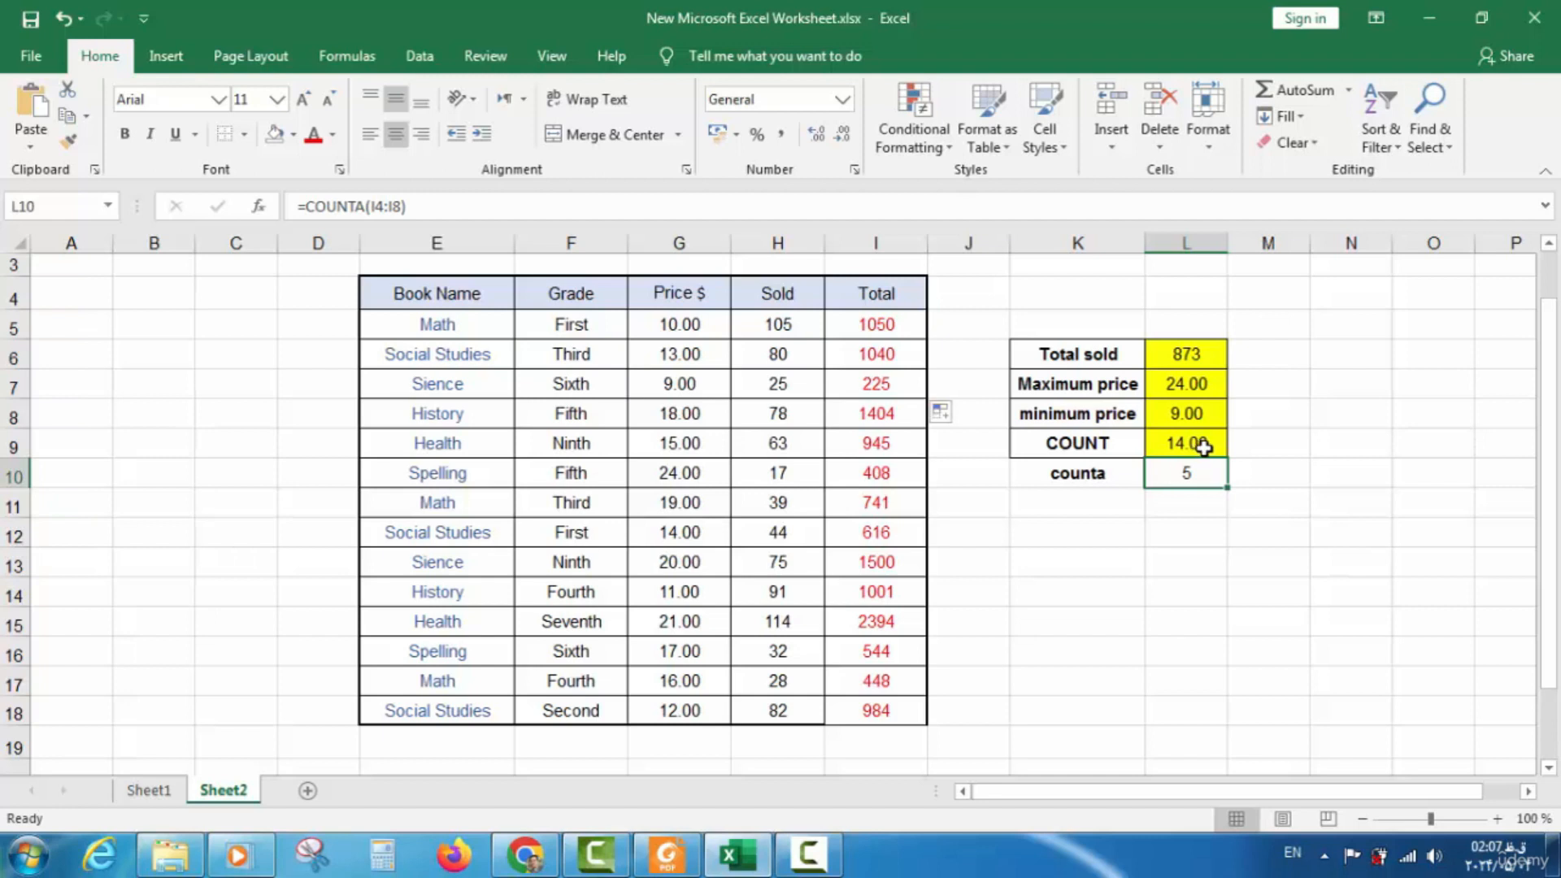
# Fill the counta result cell L10 yellow and save the workbook
pyautogui.moveTo(1198, 444); pyautogui.dragTo(1094, 473)
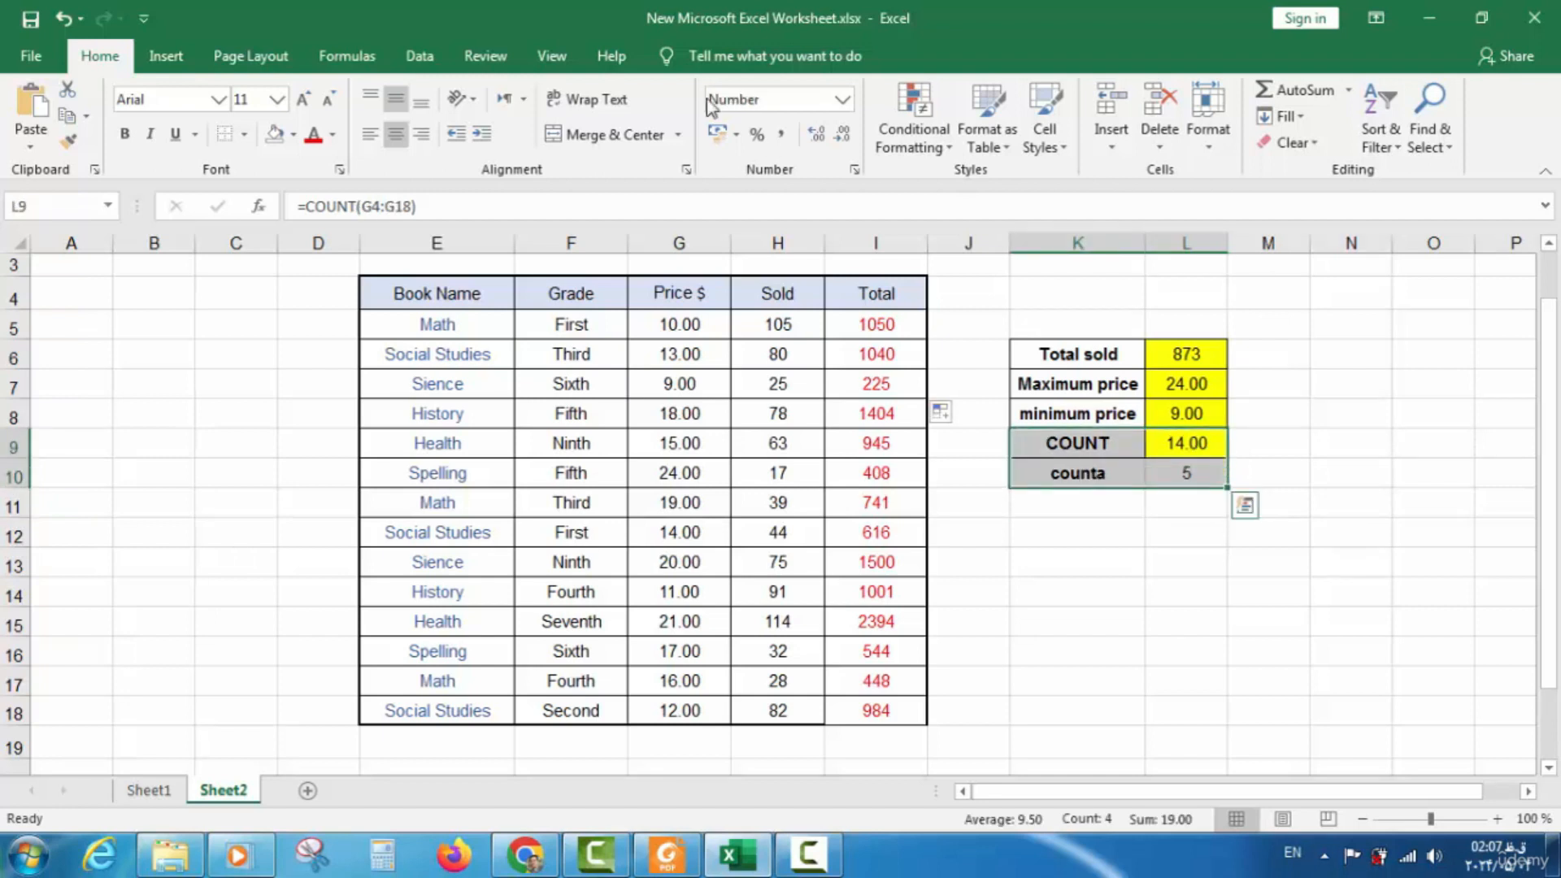
pyautogui.click(293, 135)
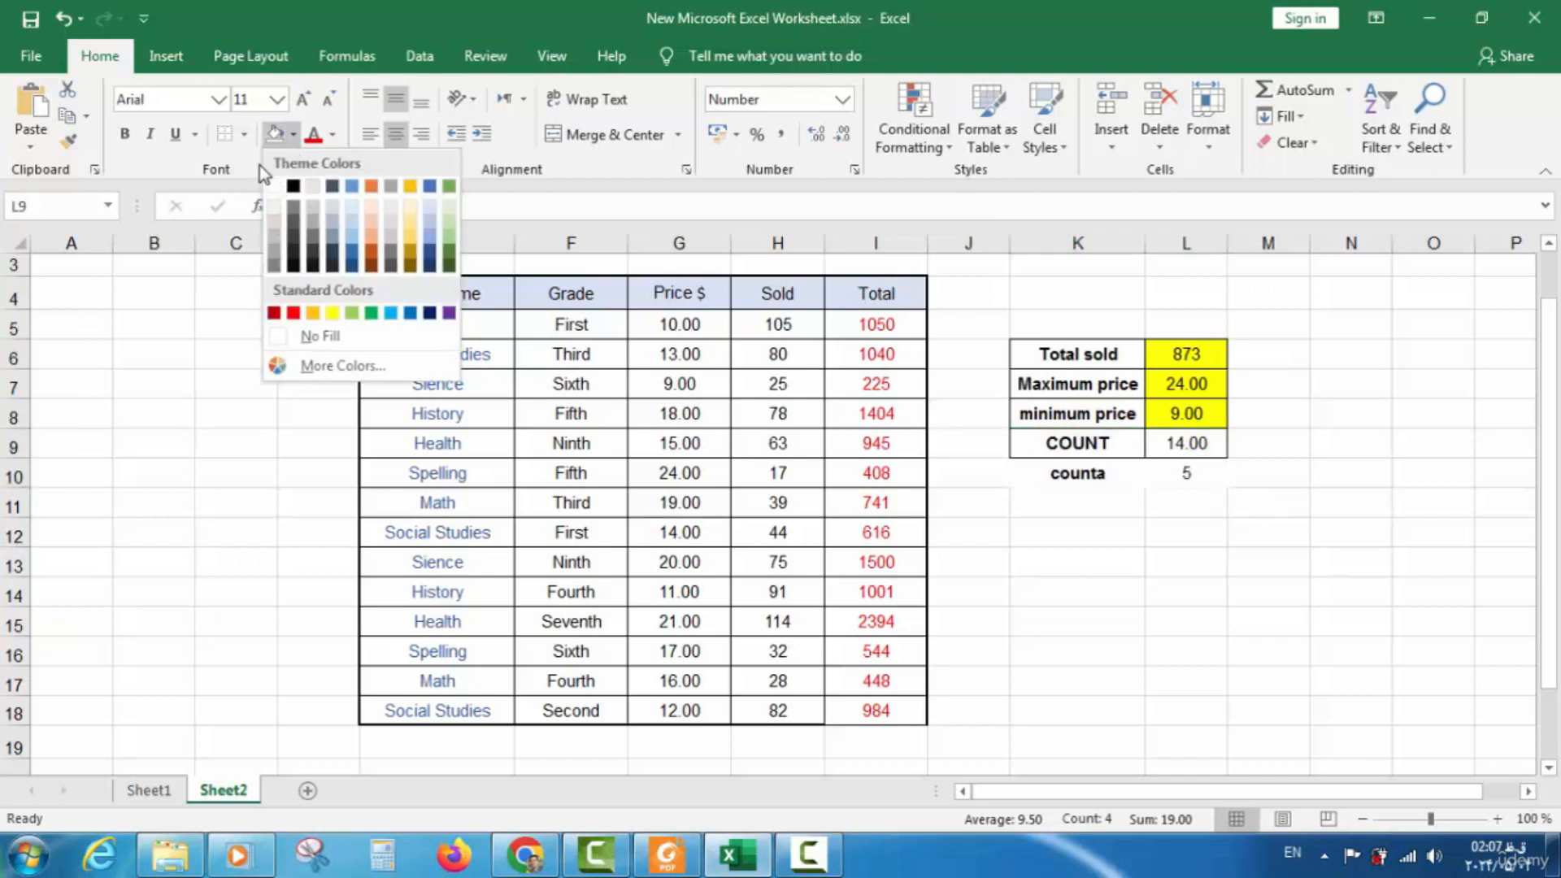
pyautogui.click(245, 135)
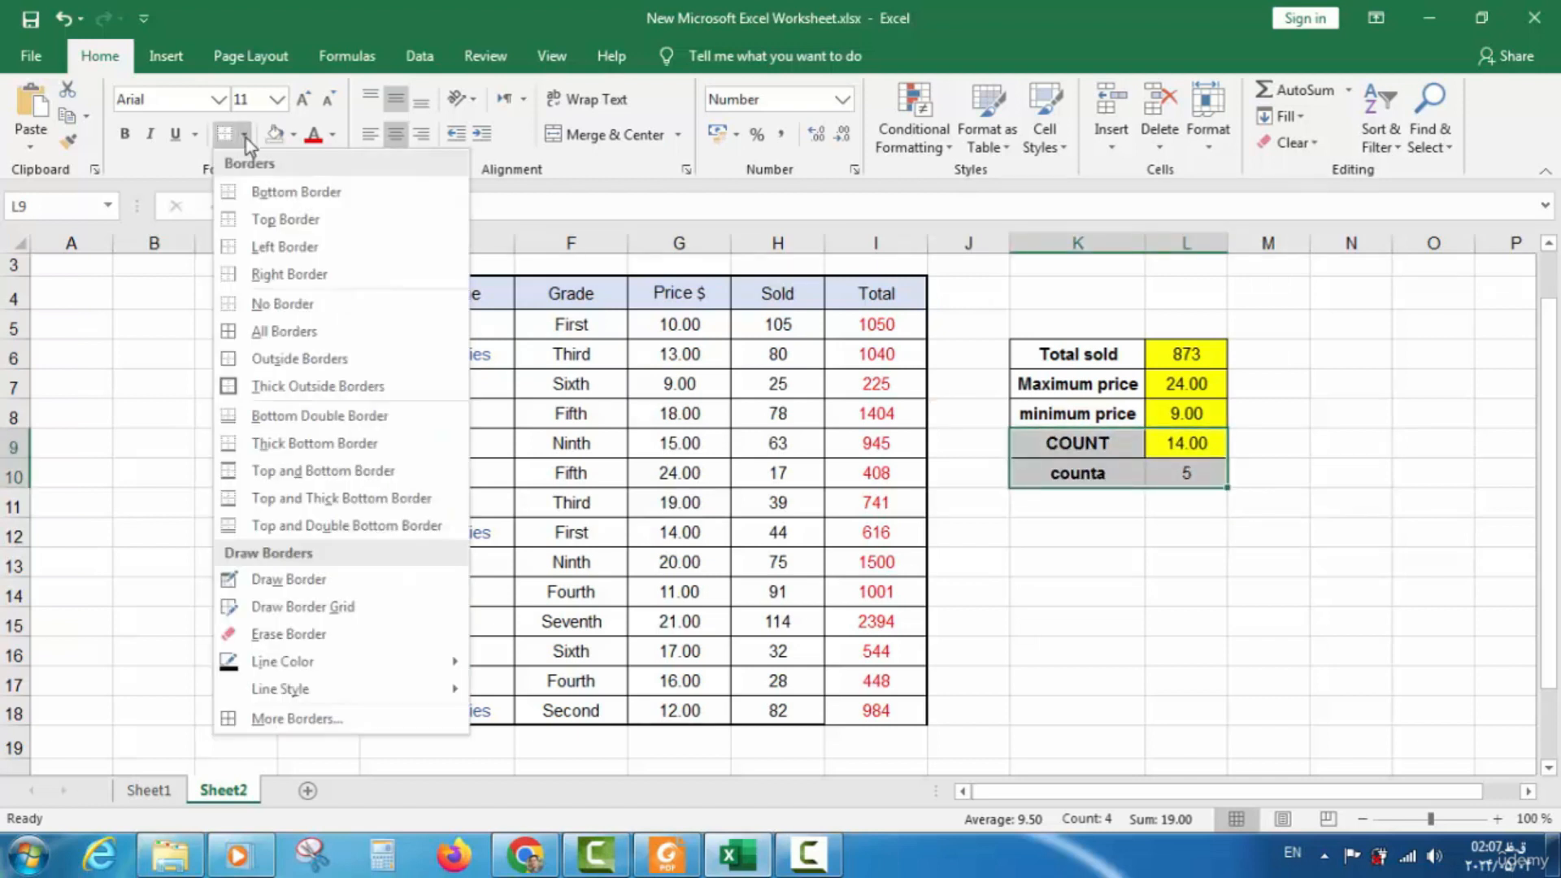
pyautogui.click(280, 331)
pyautogui.click(1086, 589)
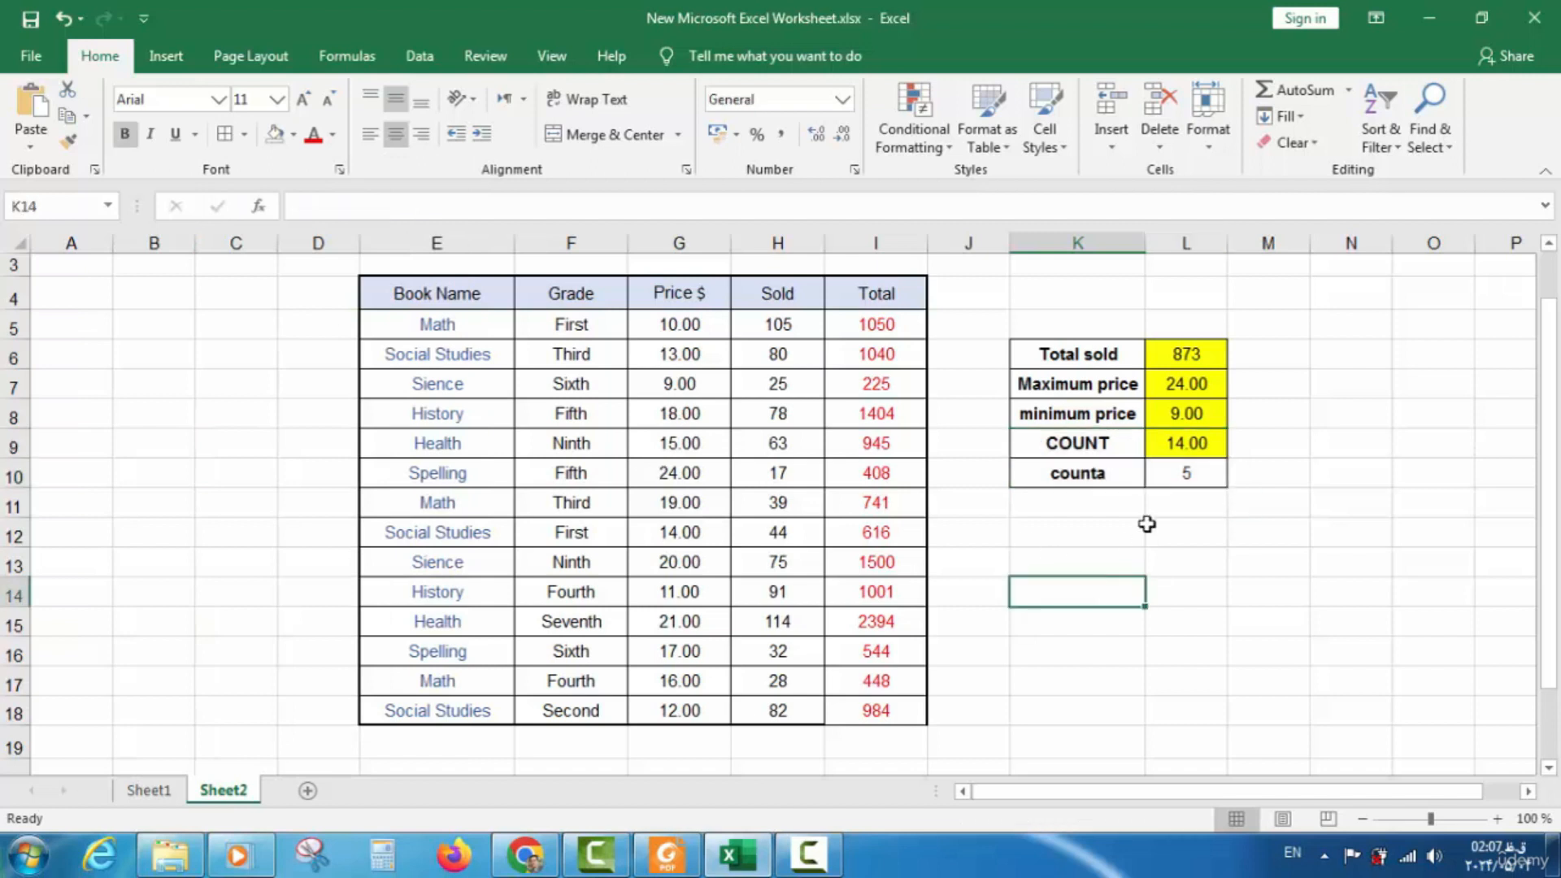
pyautogui.click(1178, 479)
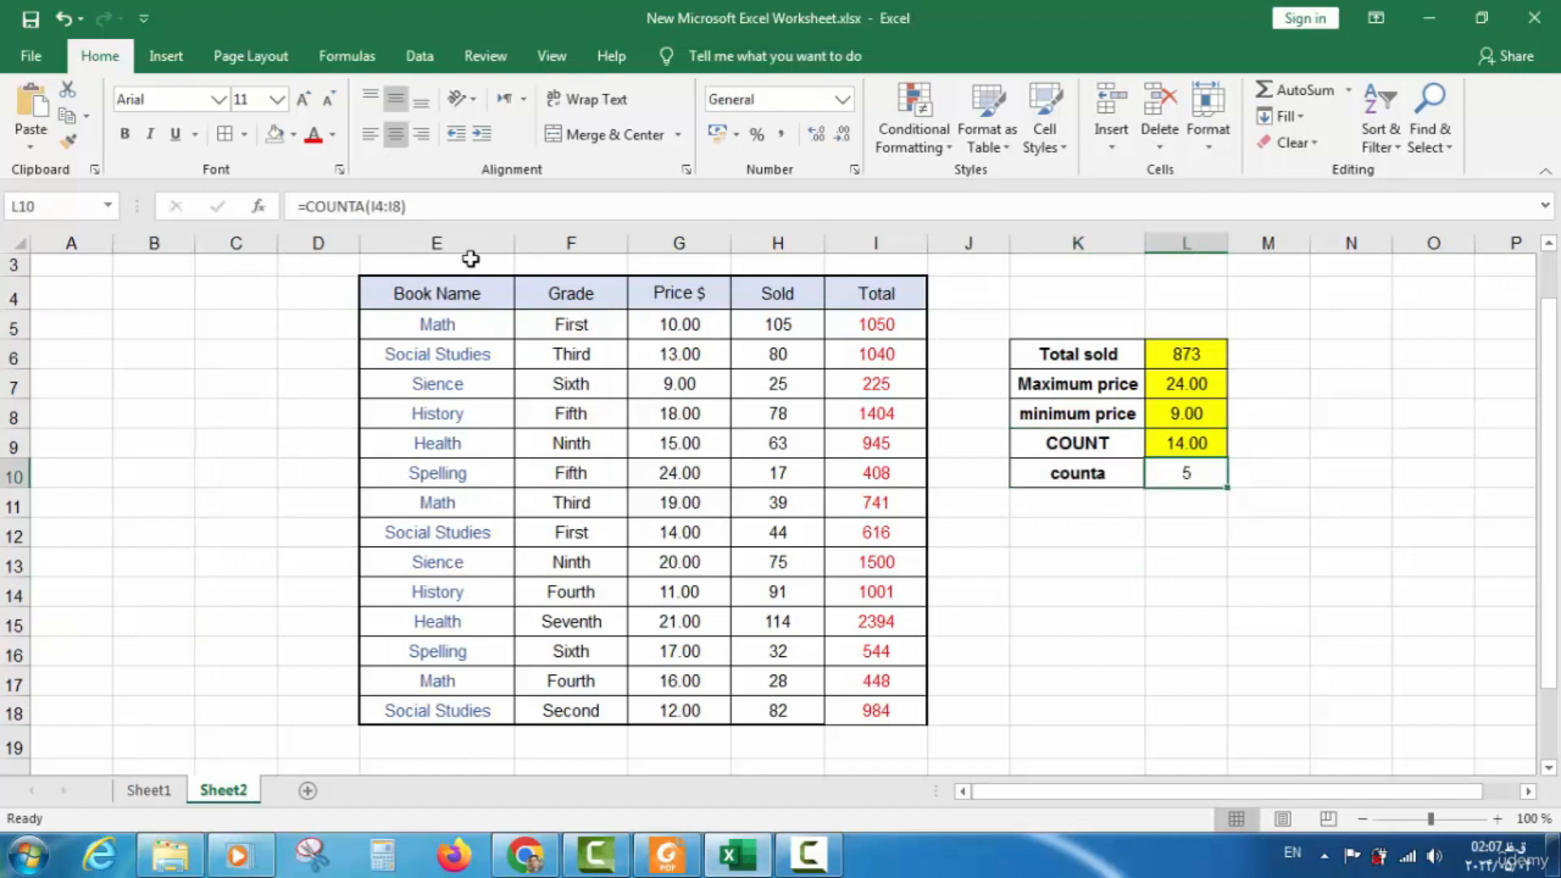
pyautogui.click(299, 141)
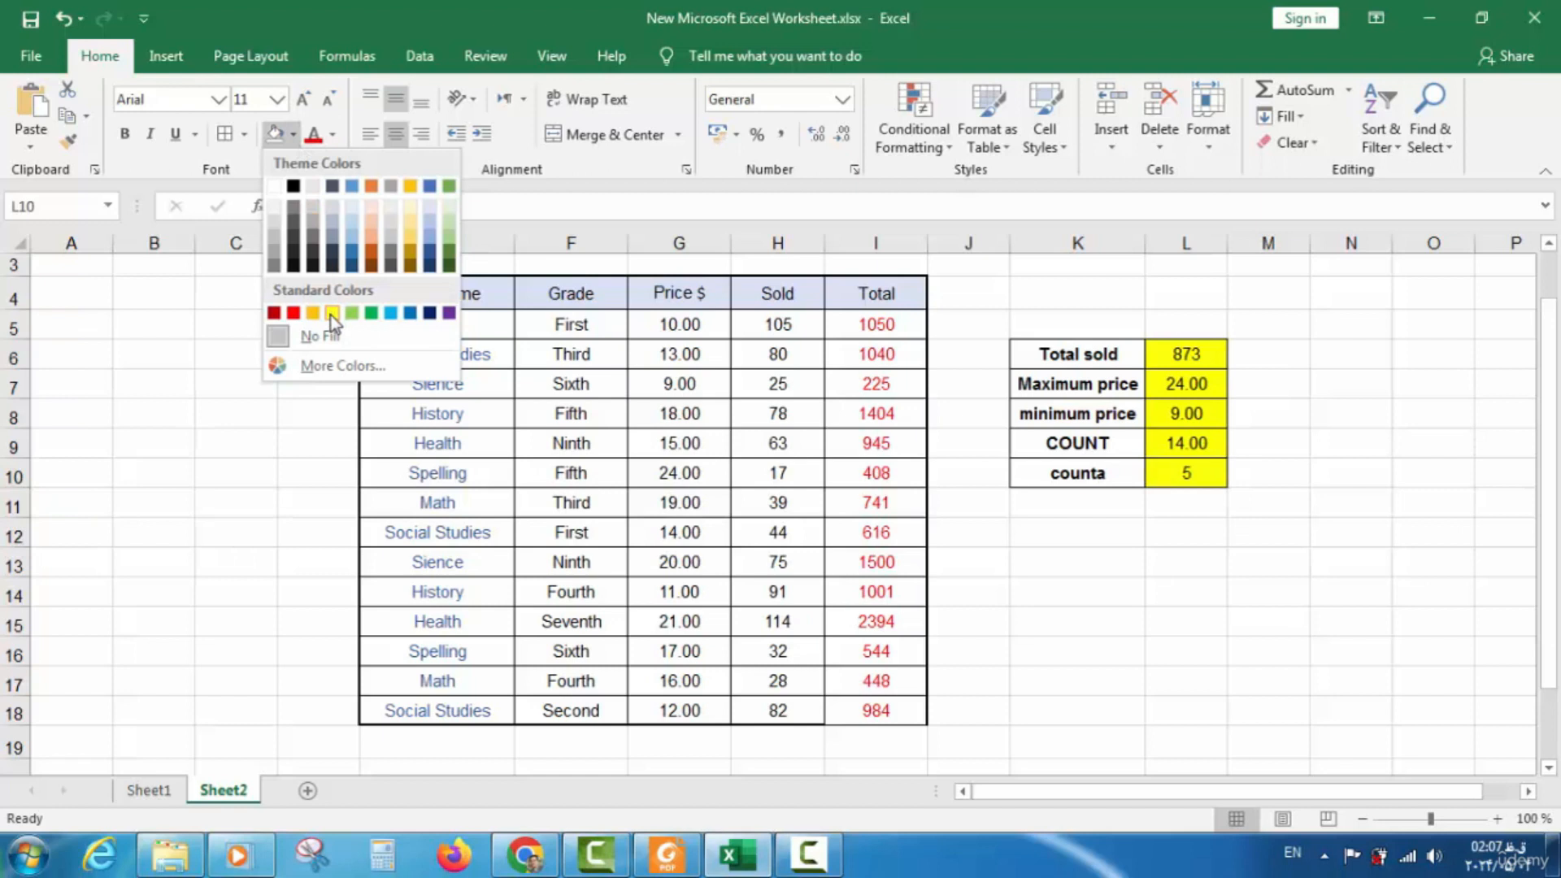
pyautogui.click(330, 315)
pyautogui.click(1087, 537)
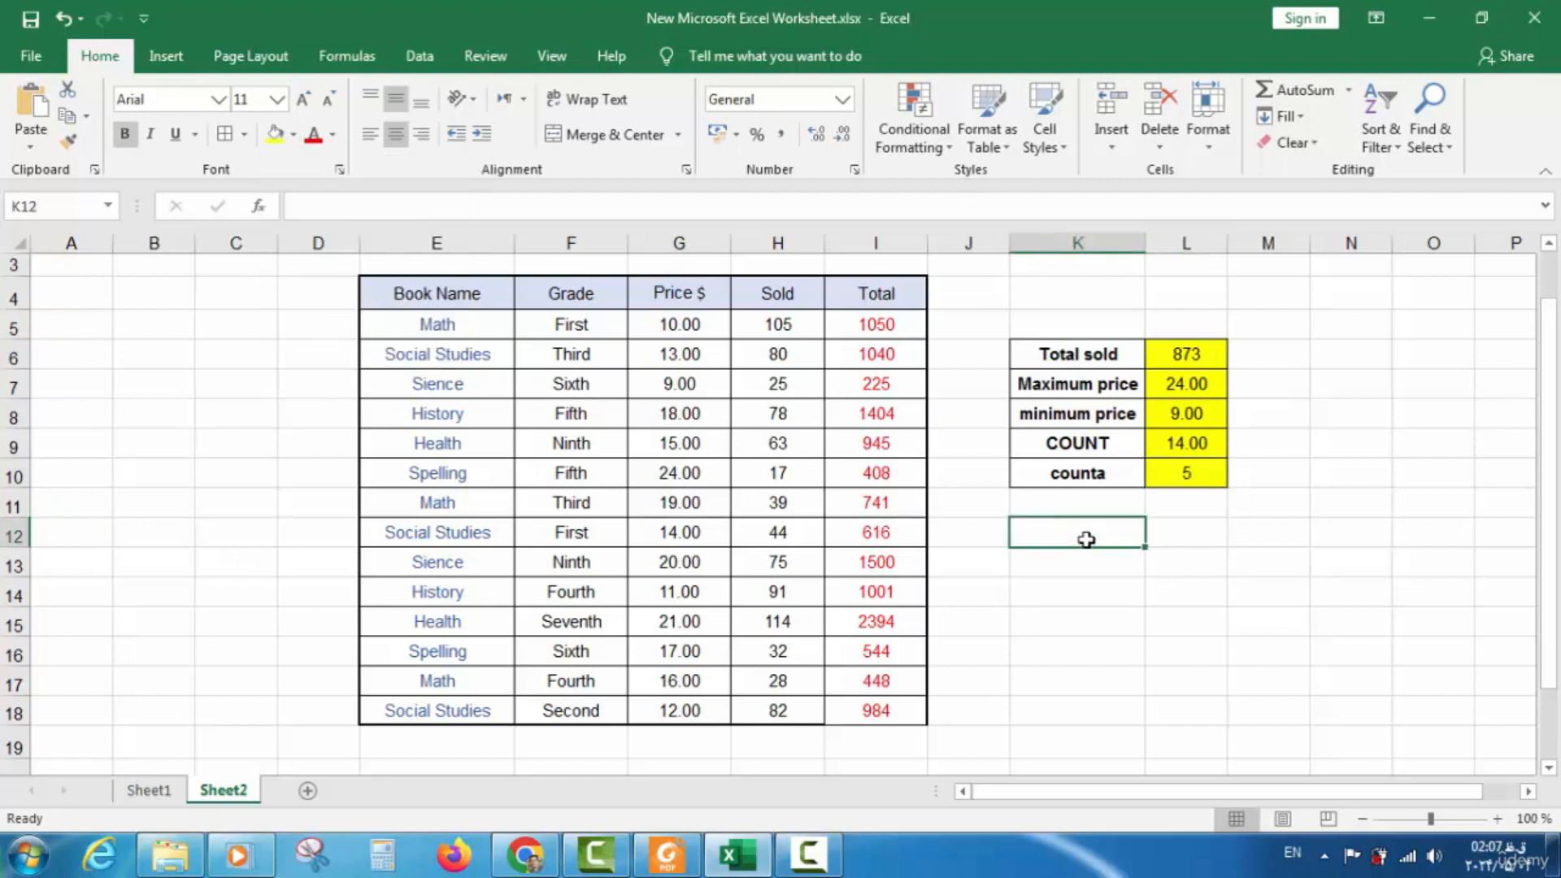
pyautogui.click(37, 22)
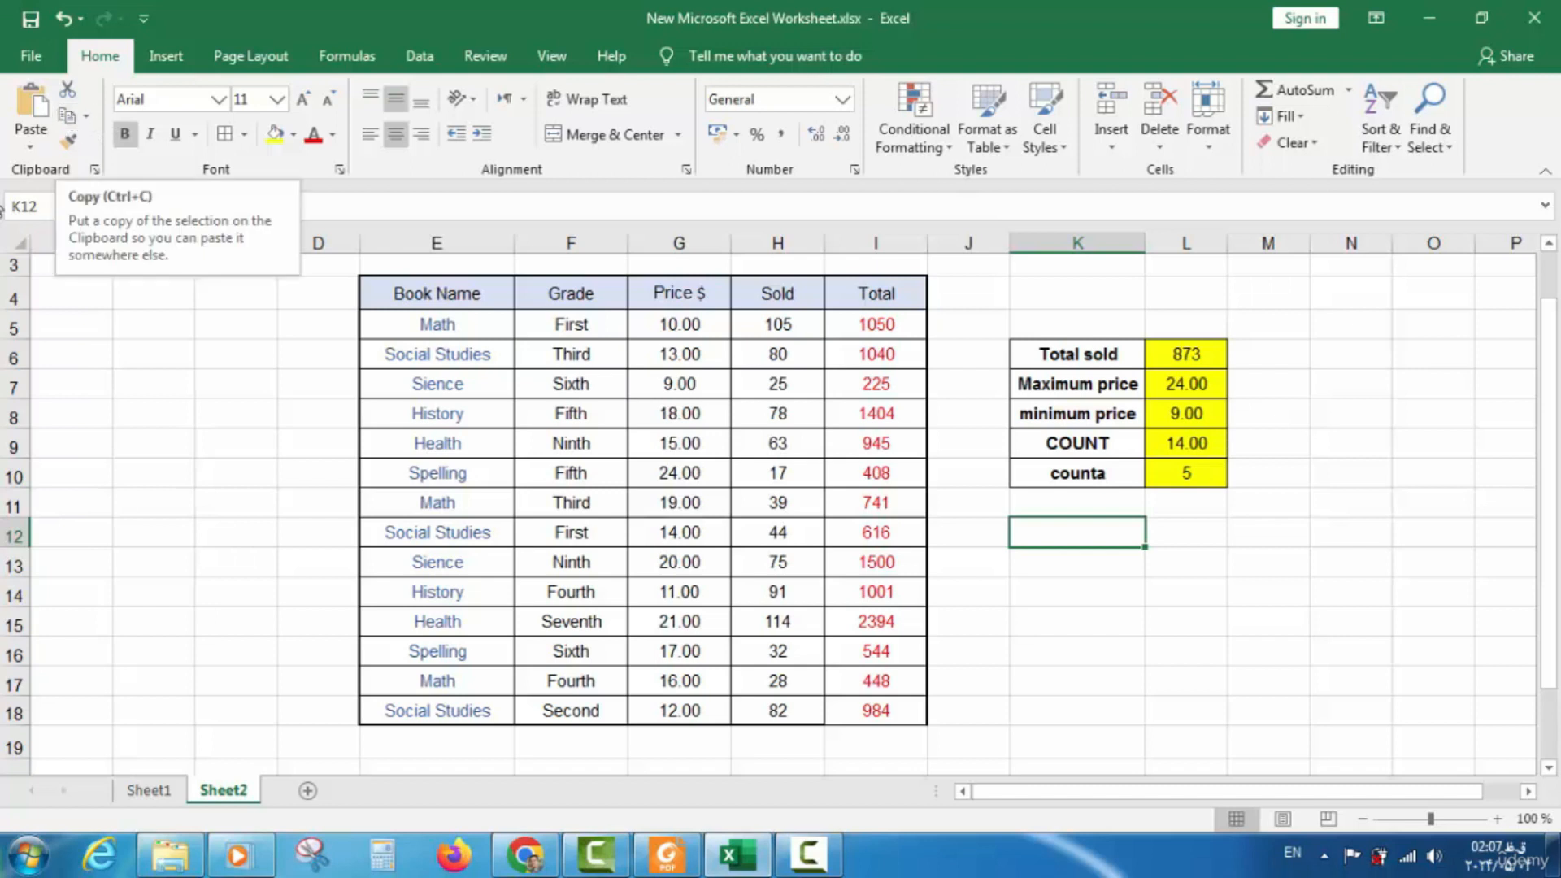
# On Sheet1, fill COUNTA's Done cell G14 green
pyautogui.click(154, 797)
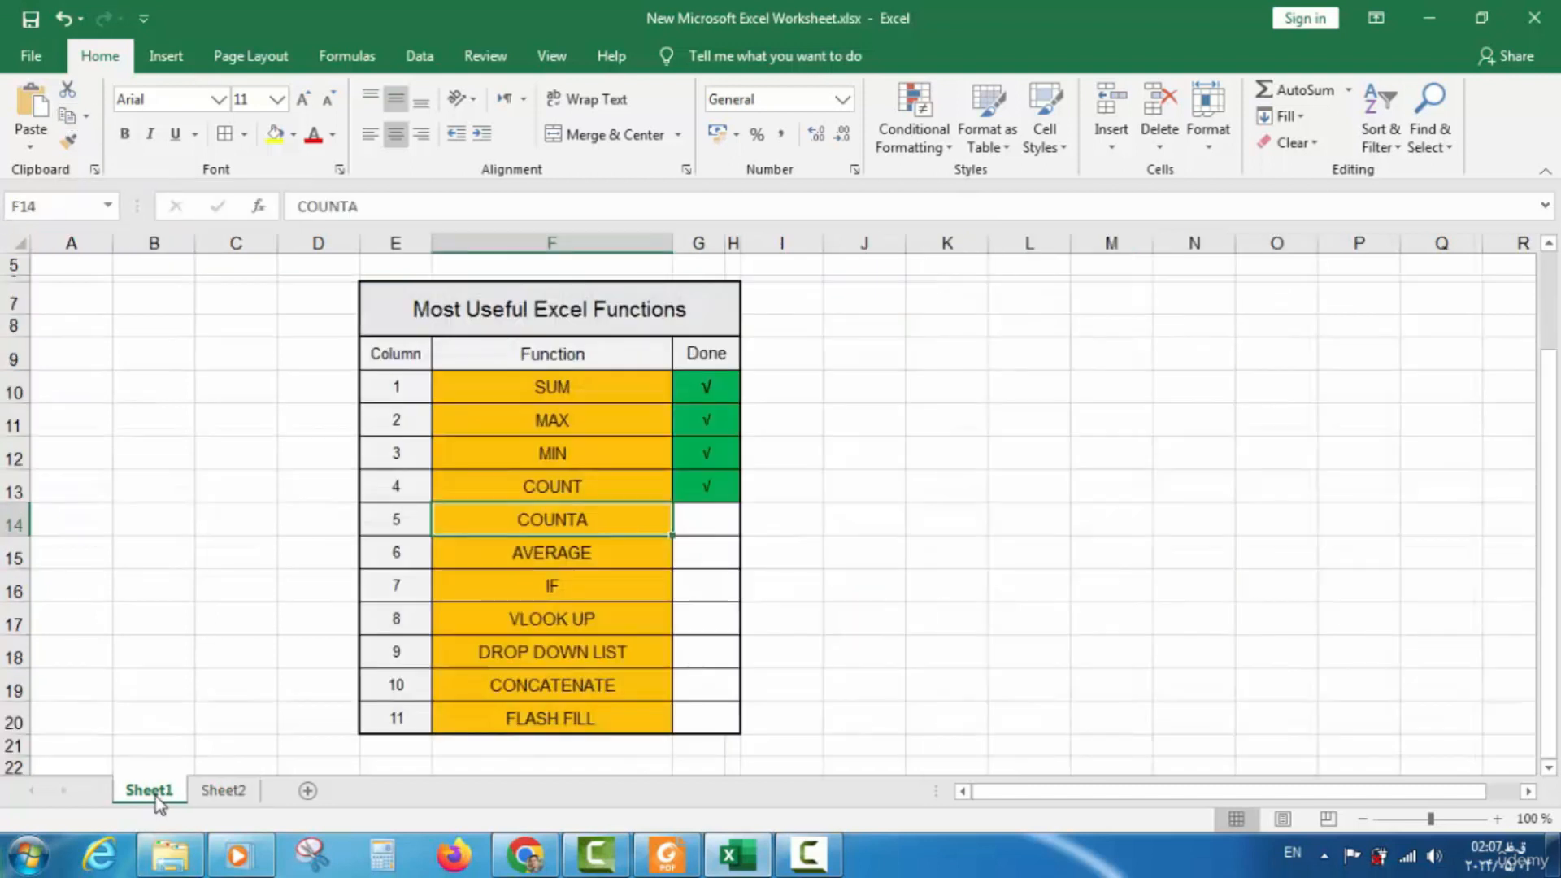
pyautogui.click(718, 531)
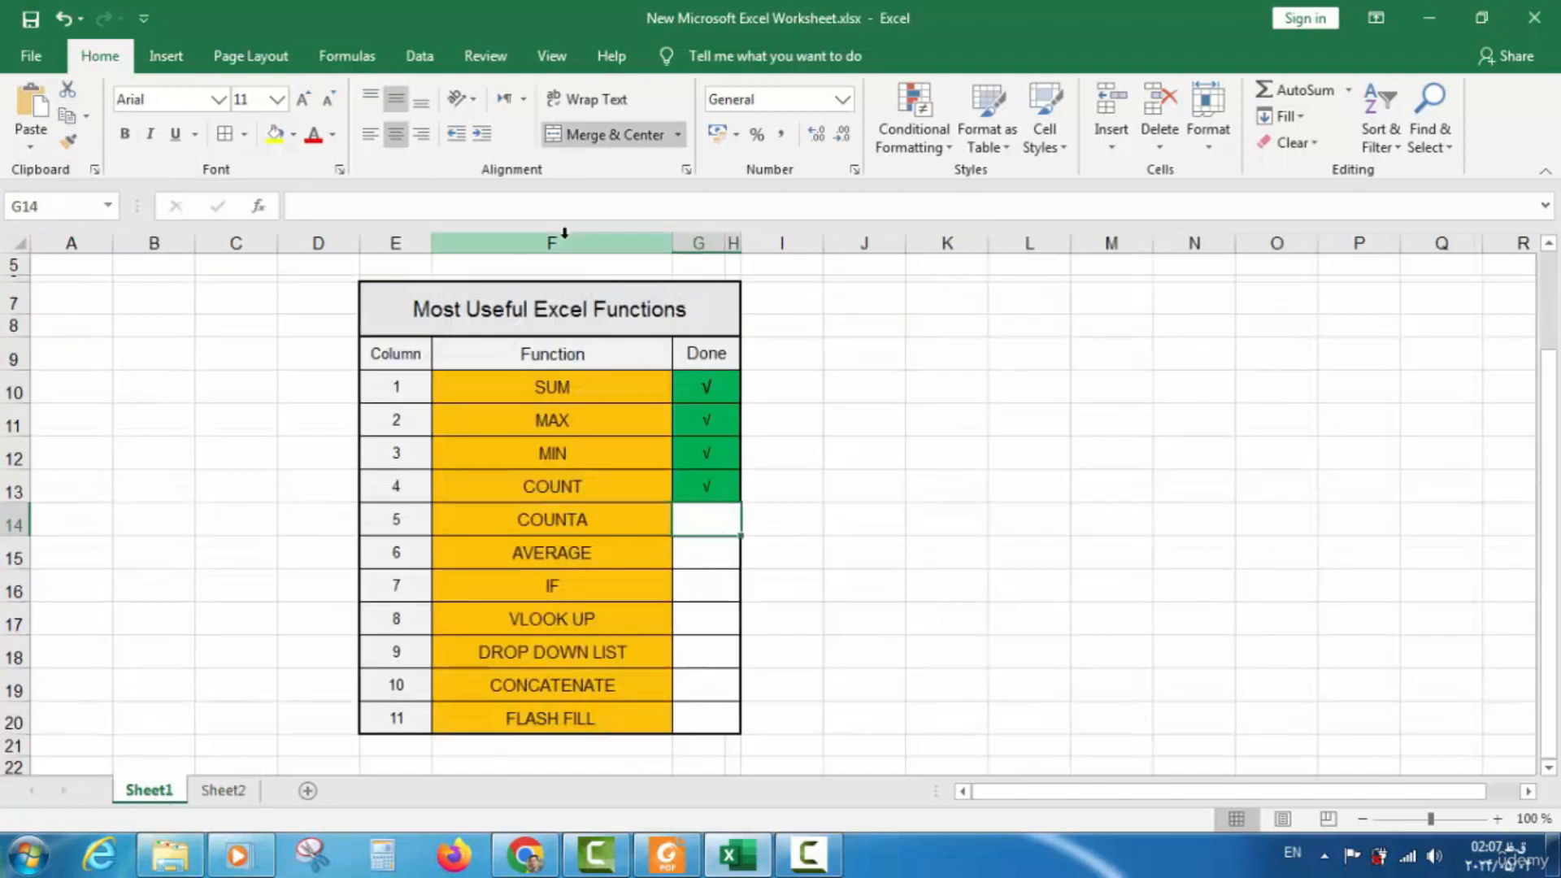
pyautogui.click(296, 138)
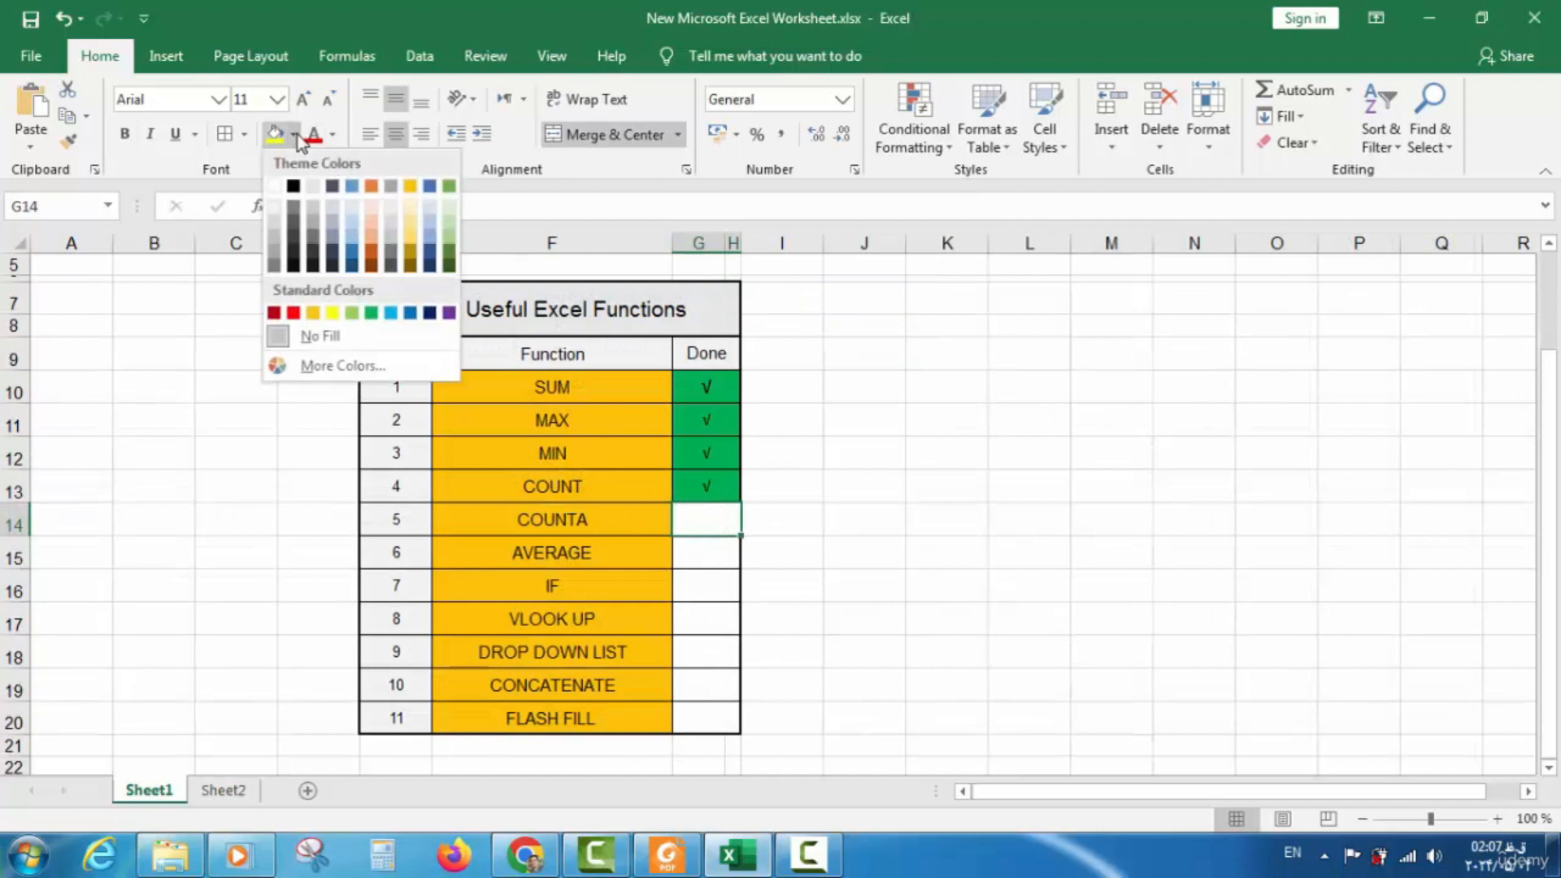
pyautogui.click(375, 317)
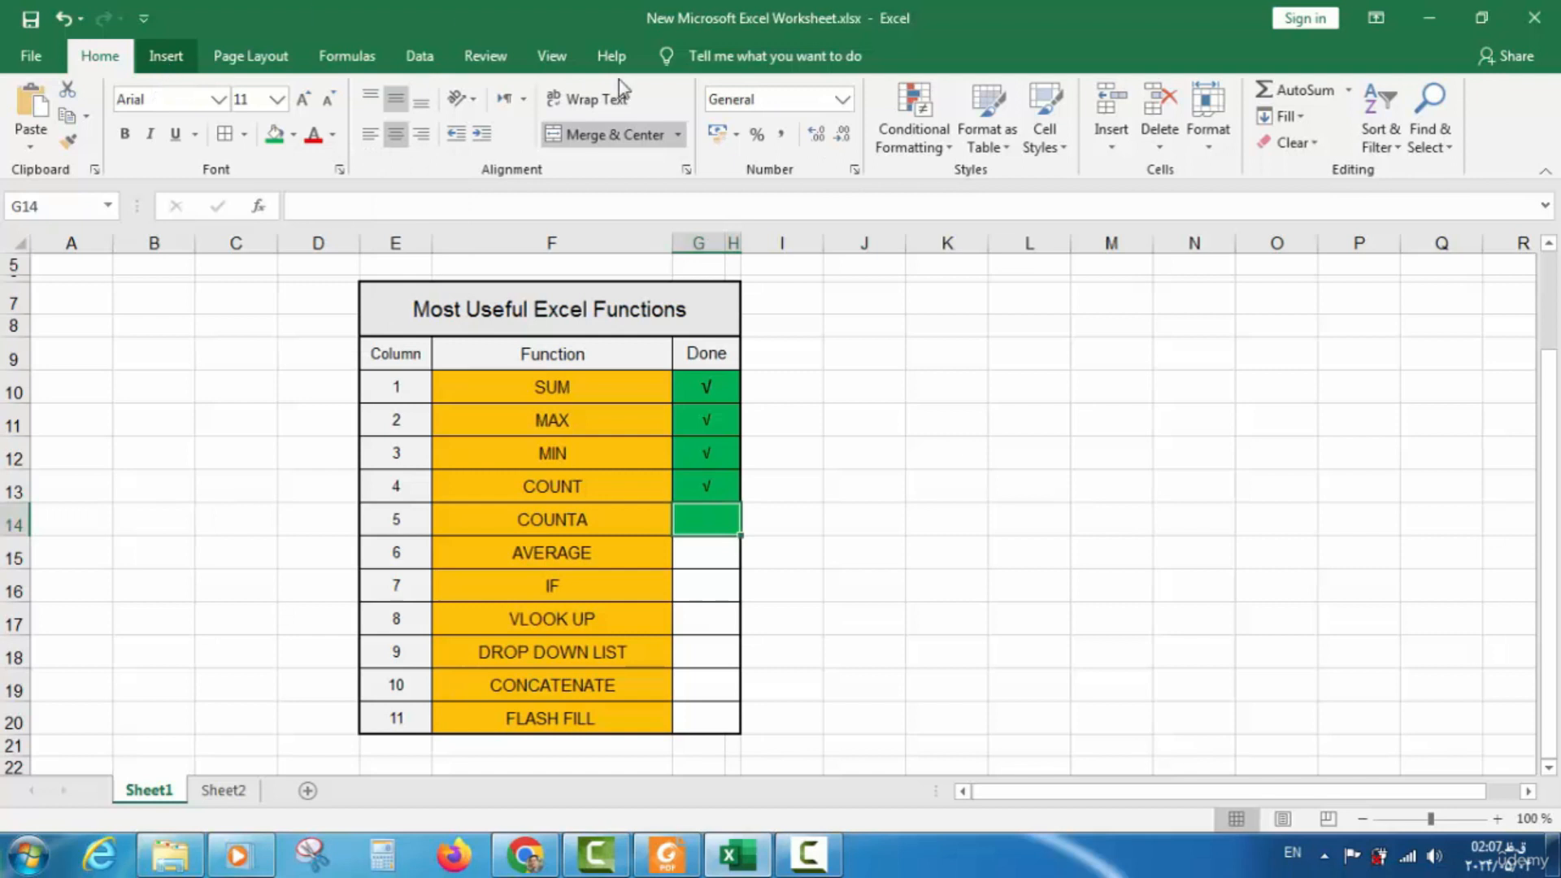
# Insert a √ tick into G14 from the Symbol picker
pyautogui.click(167, 57)
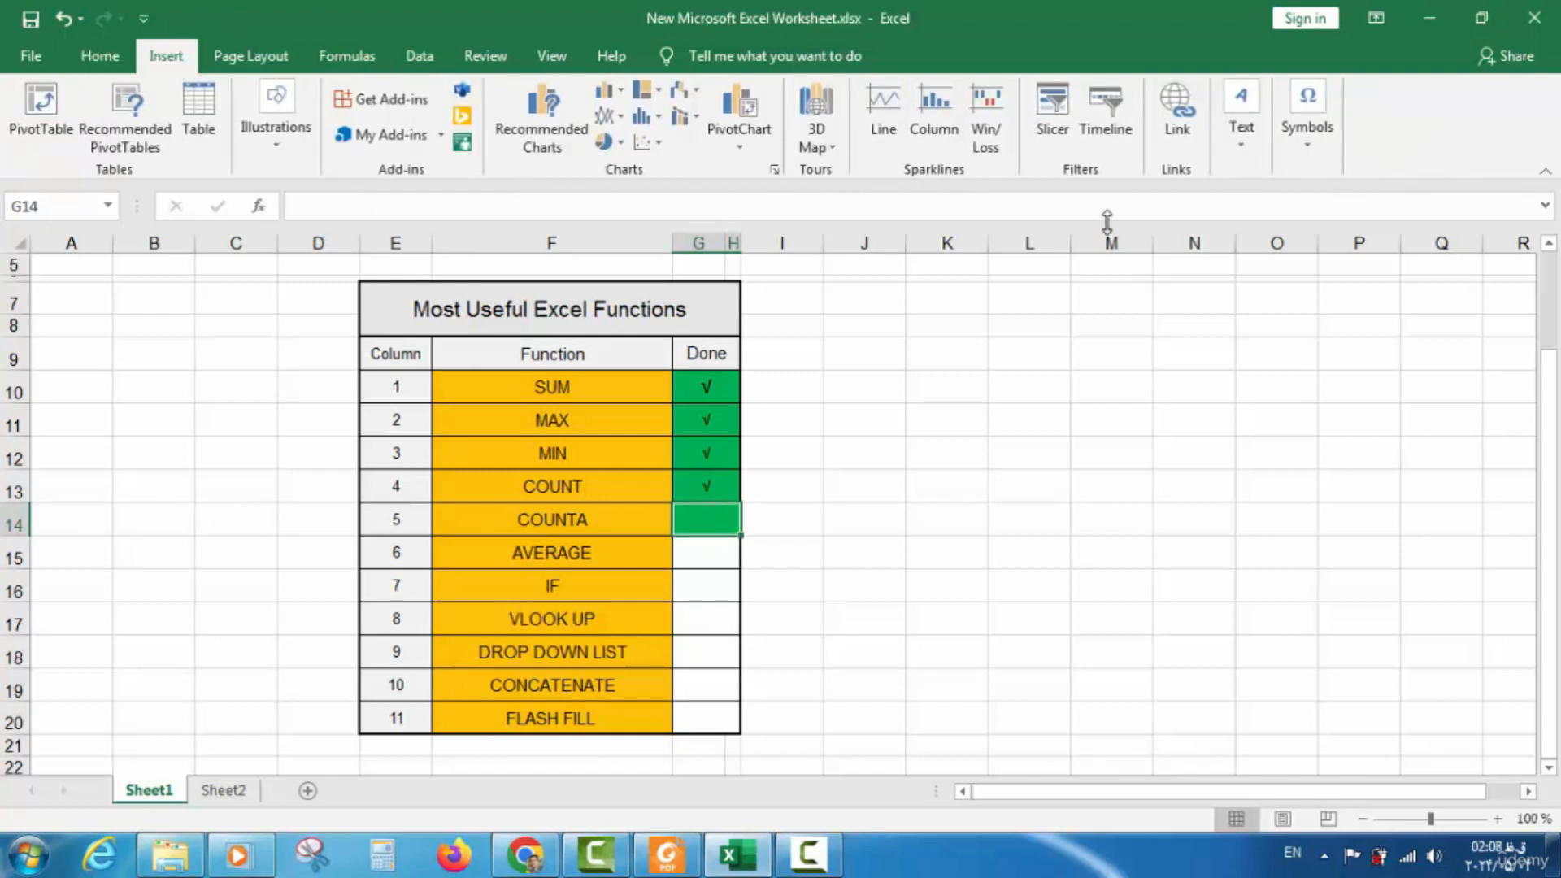
pyautogui.click(1320, 149)
pyautogui.click(1363, 209)
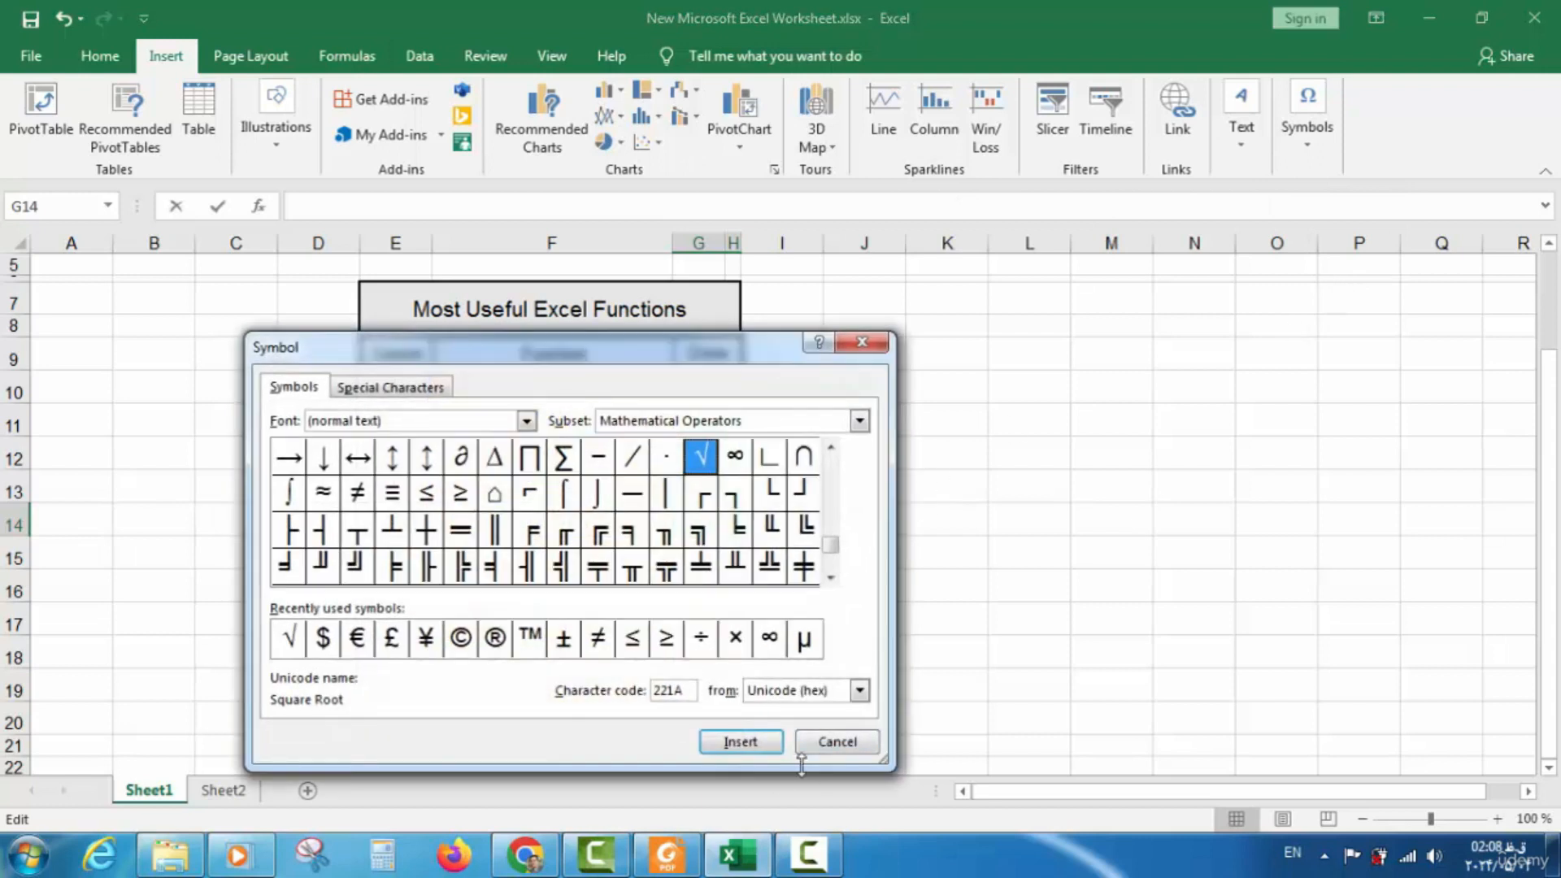
pyautogui.click(740, 742)
pyautogui.click(836, 742)
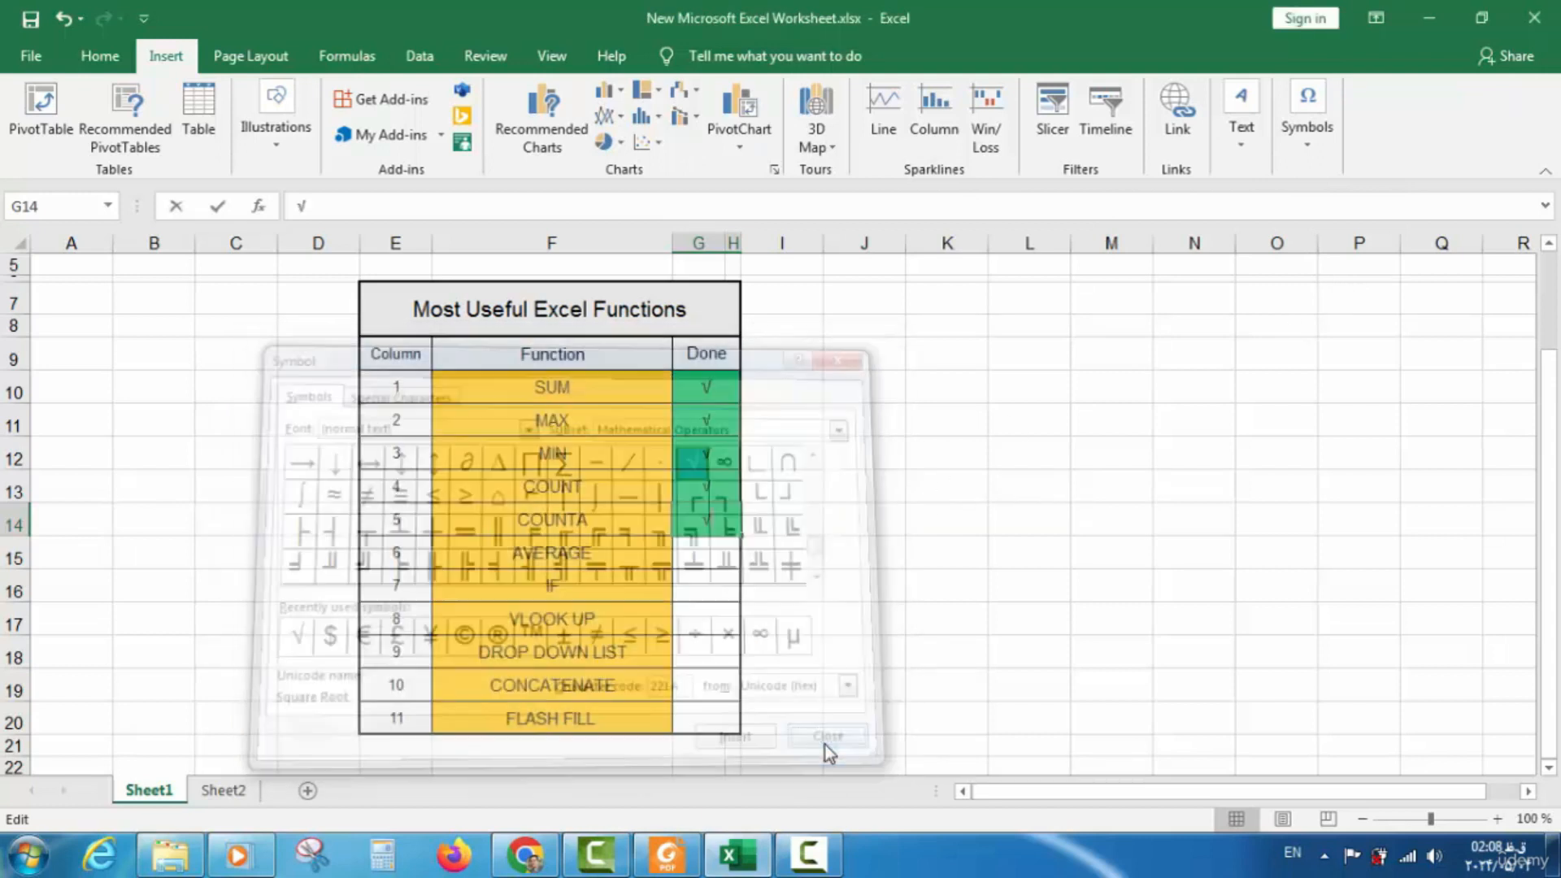
pyautogui.click(34, 17)
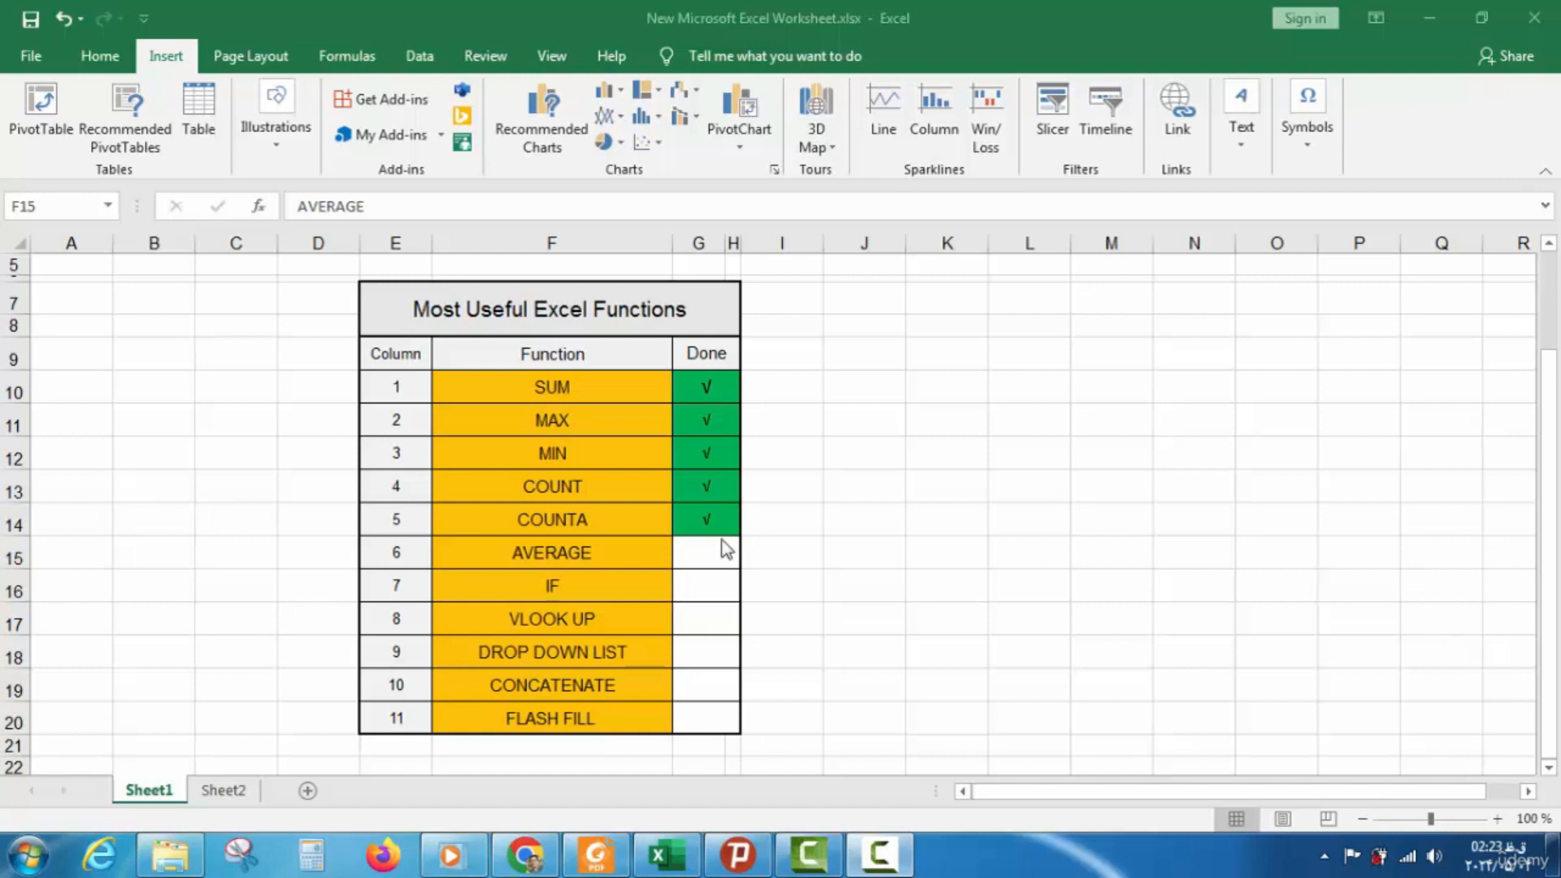
# On Sheet2, type the label AVERAGE in K11 below counta
pyautogui.click(602, 544)
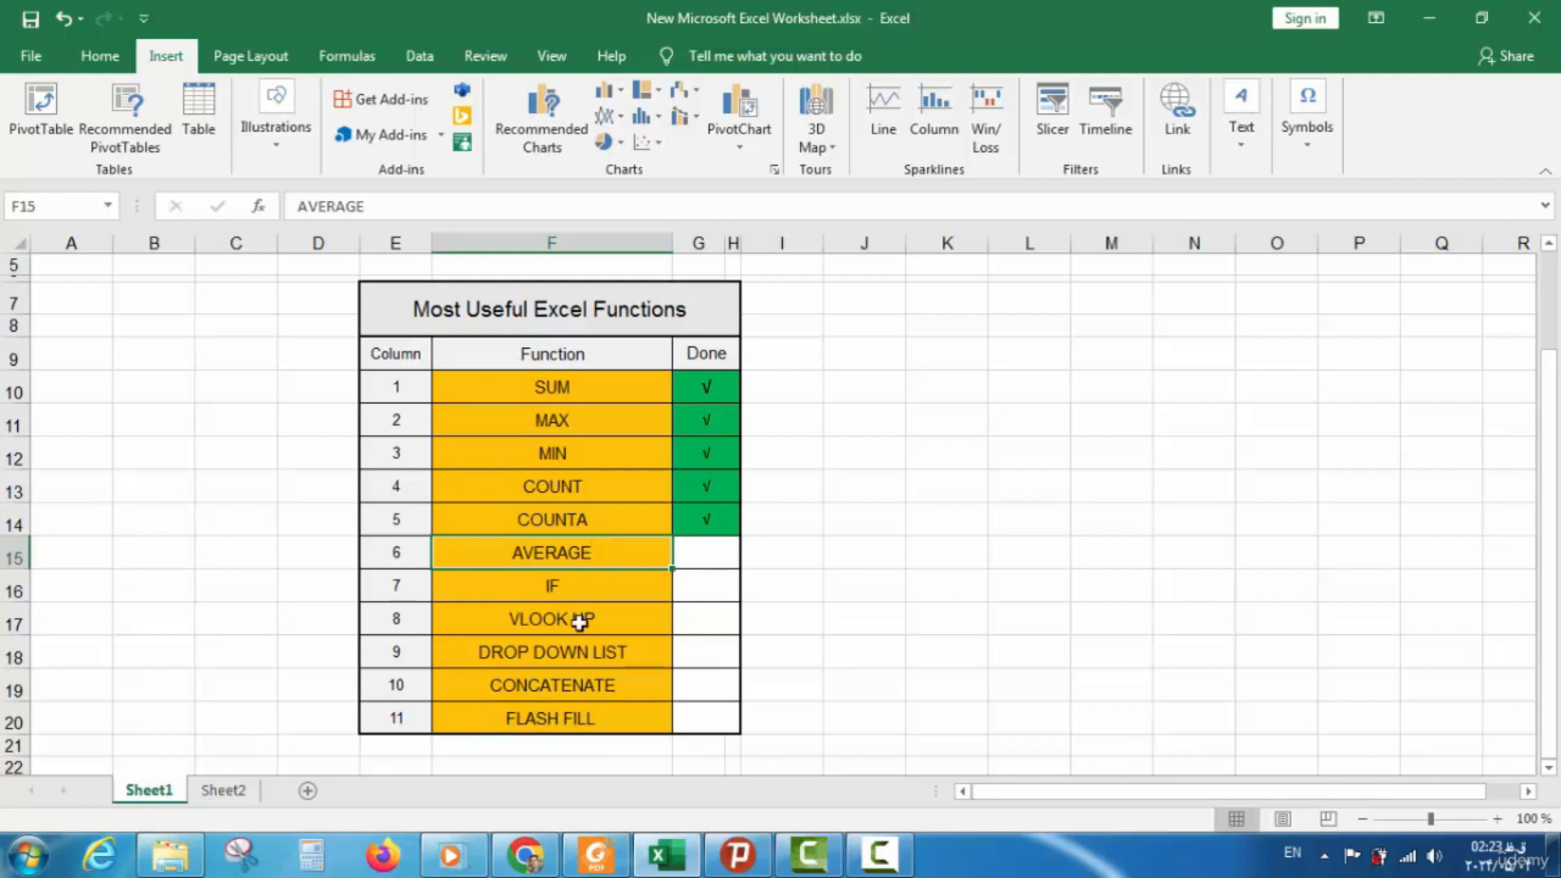
pyautogui.click(211, 794)
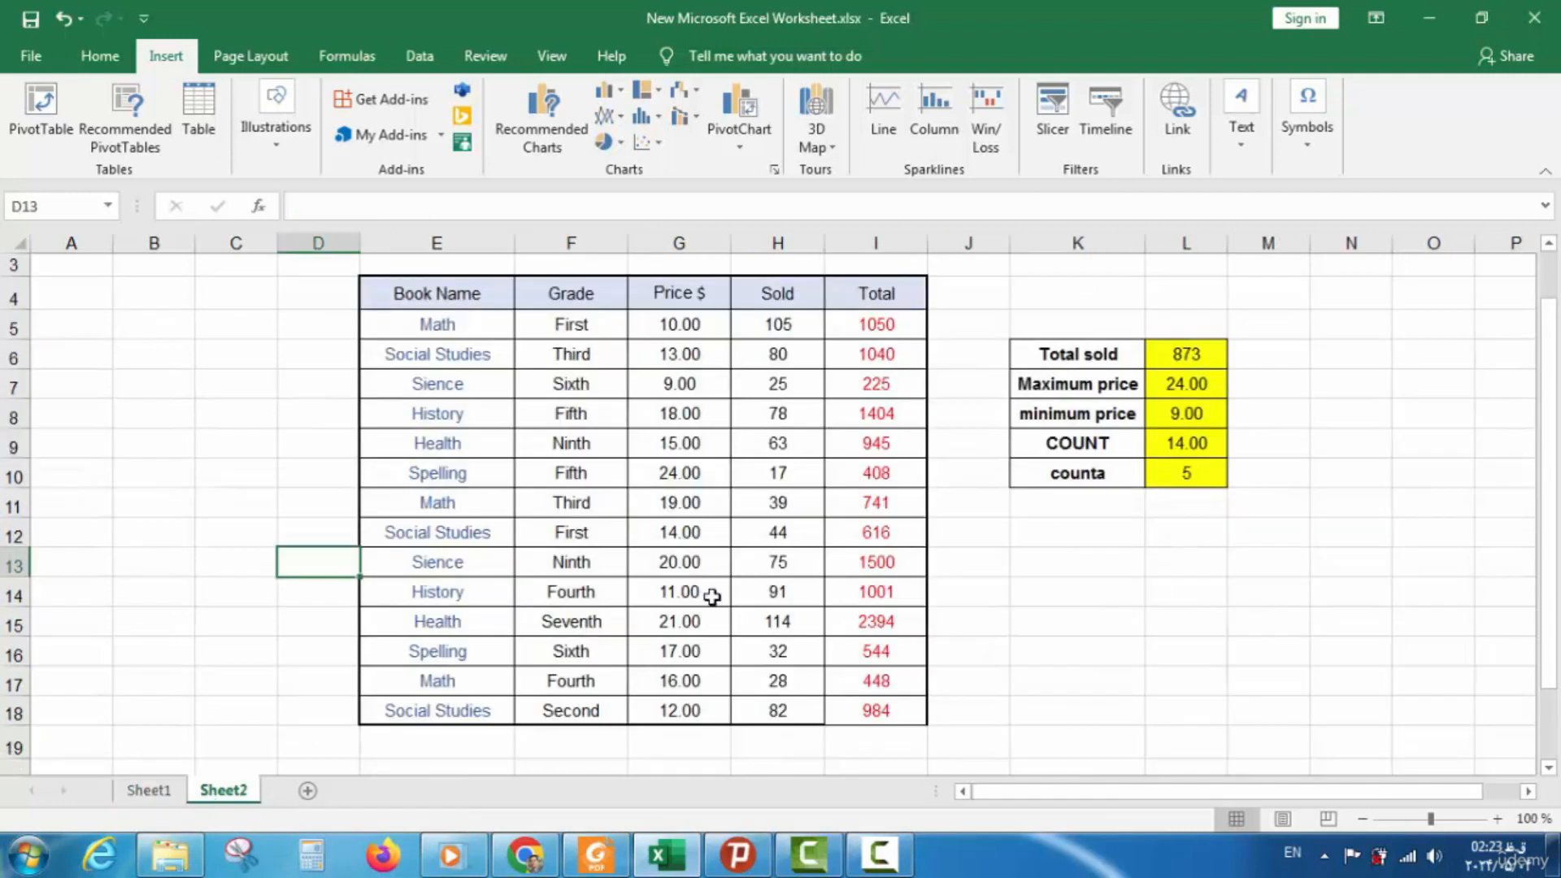
pyautogui.click(1081, 498)
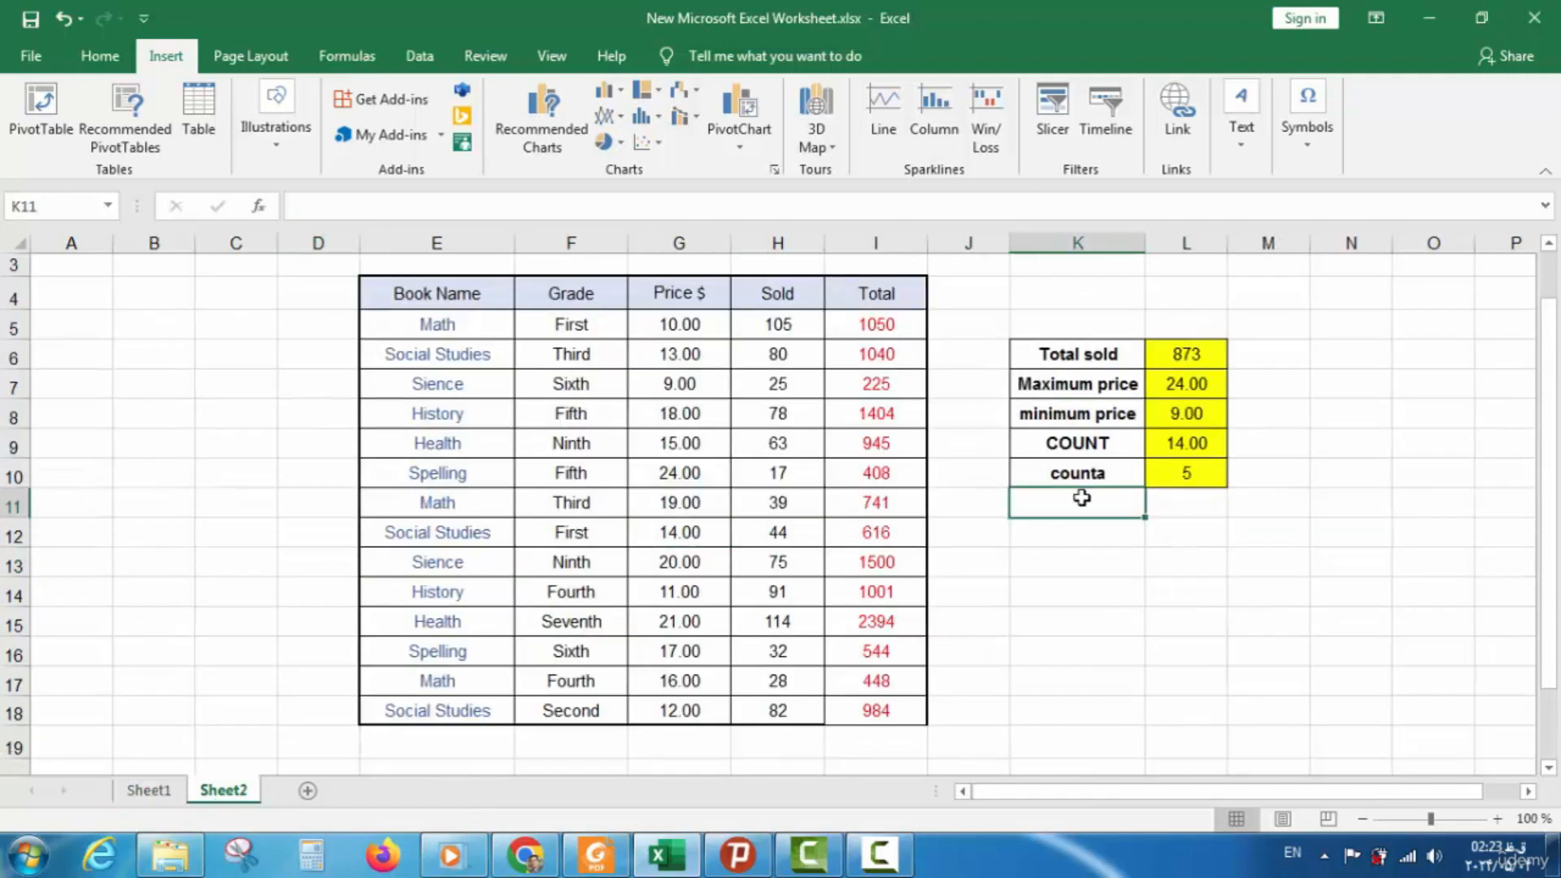
pyautogui.write('AVERAGE')
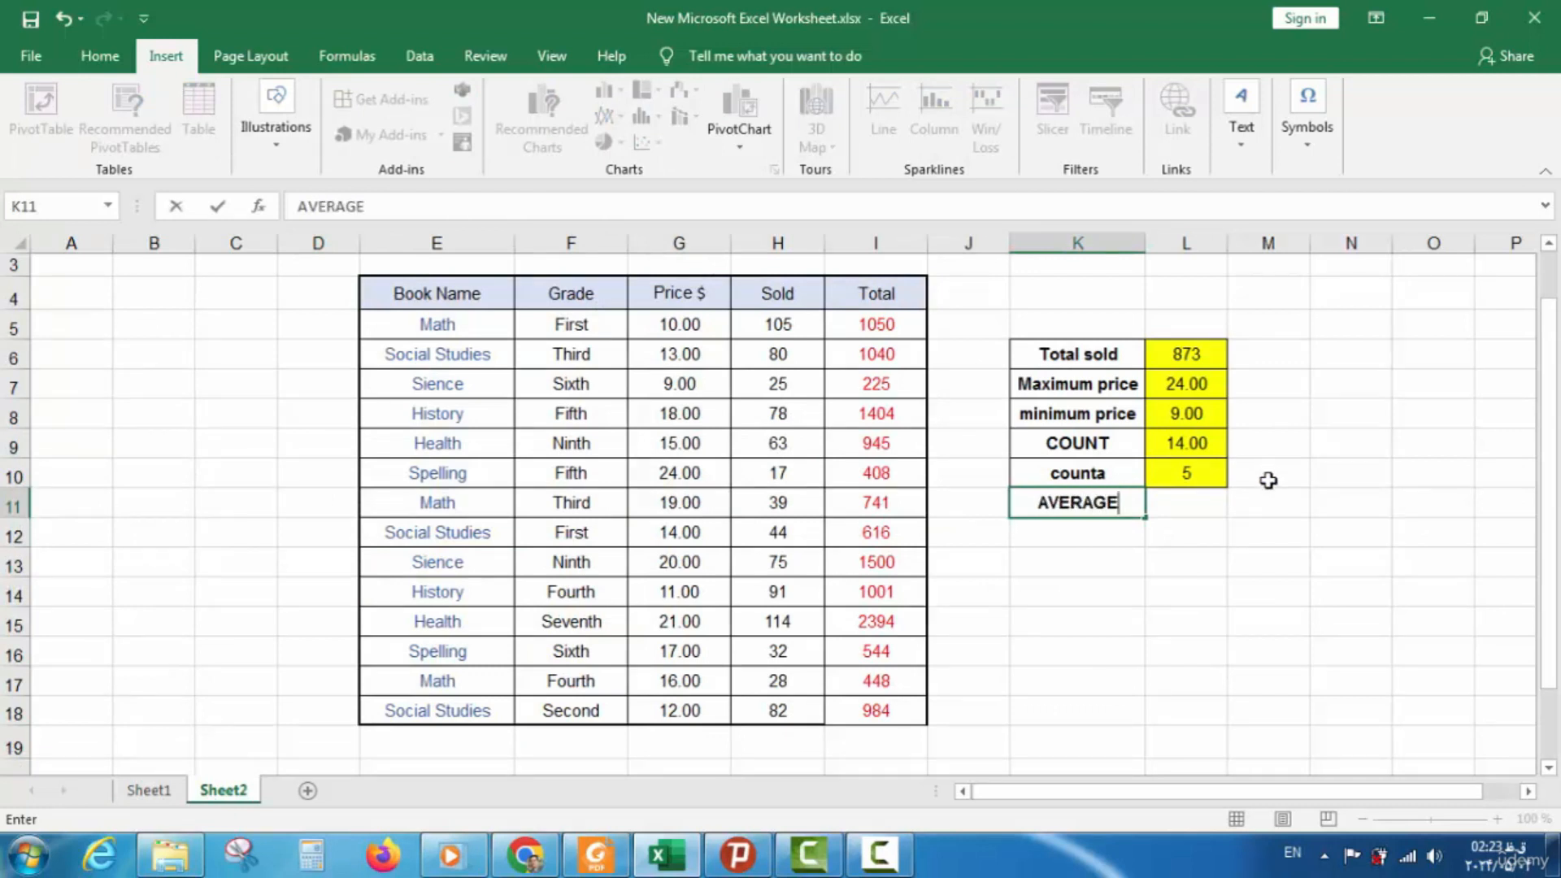
pyautogui.click(1200, 494)
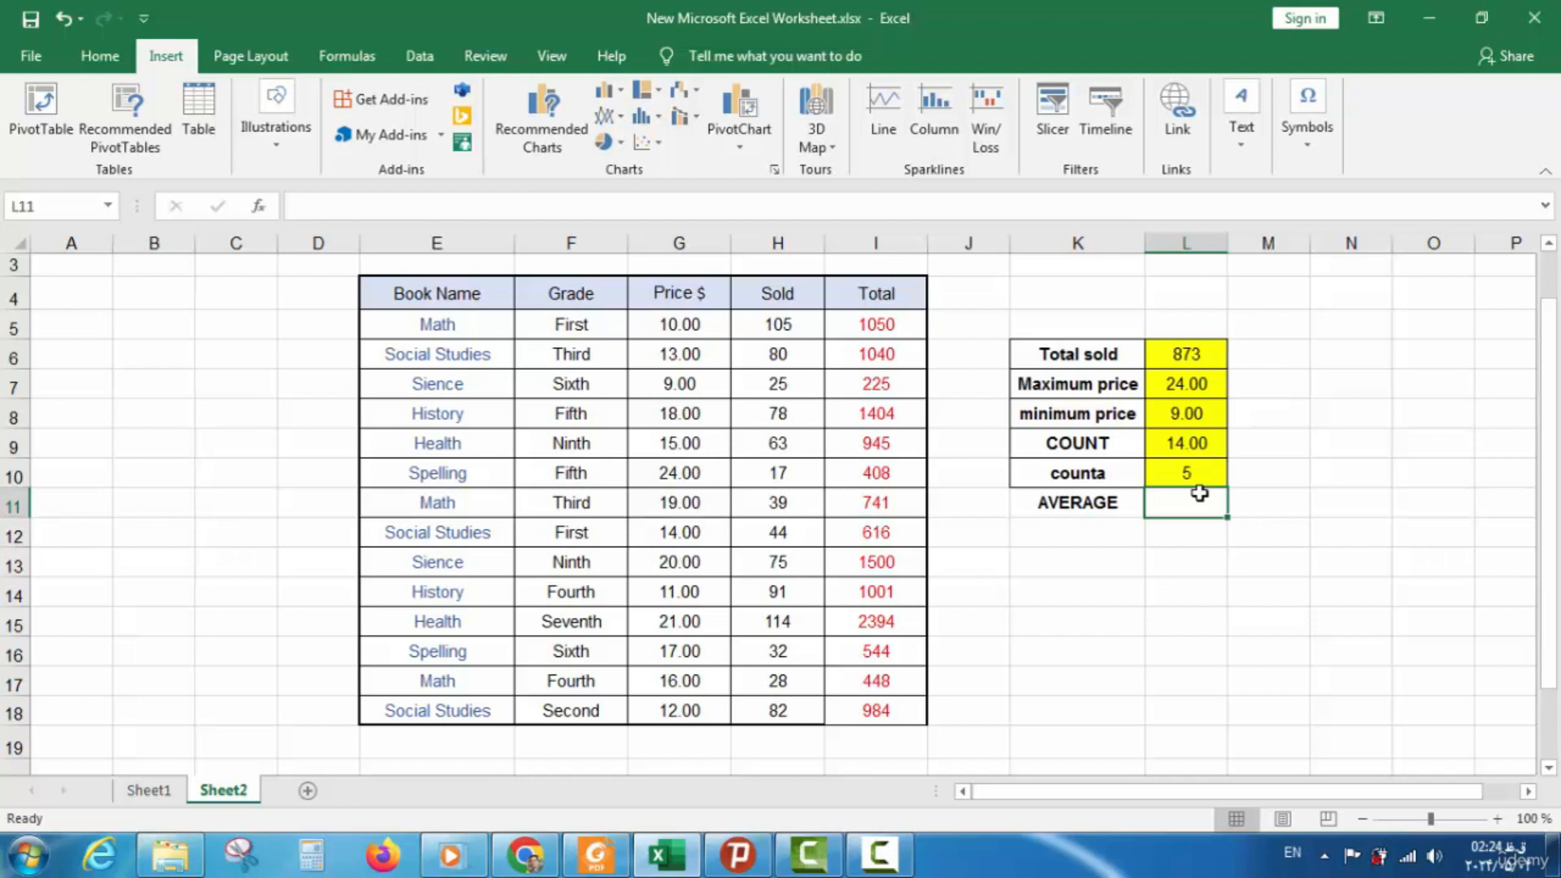
# Enter =AVERAGE(H5:H18) in L11 to average the Sold column, giving 62.35714
pyautogui.write('=')
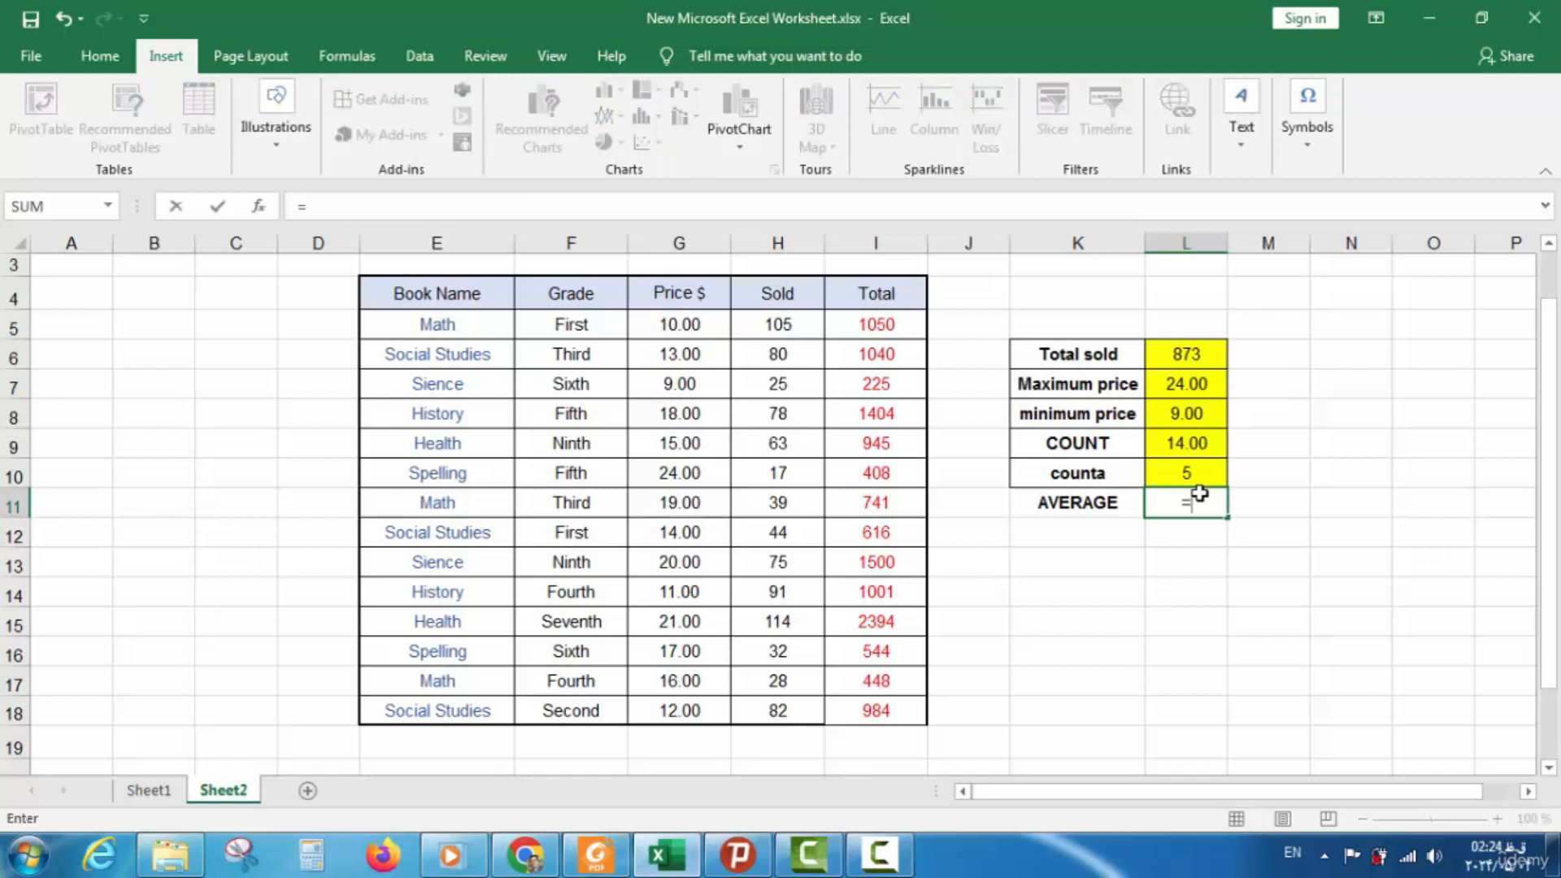
pyautogui.write('AVERA')
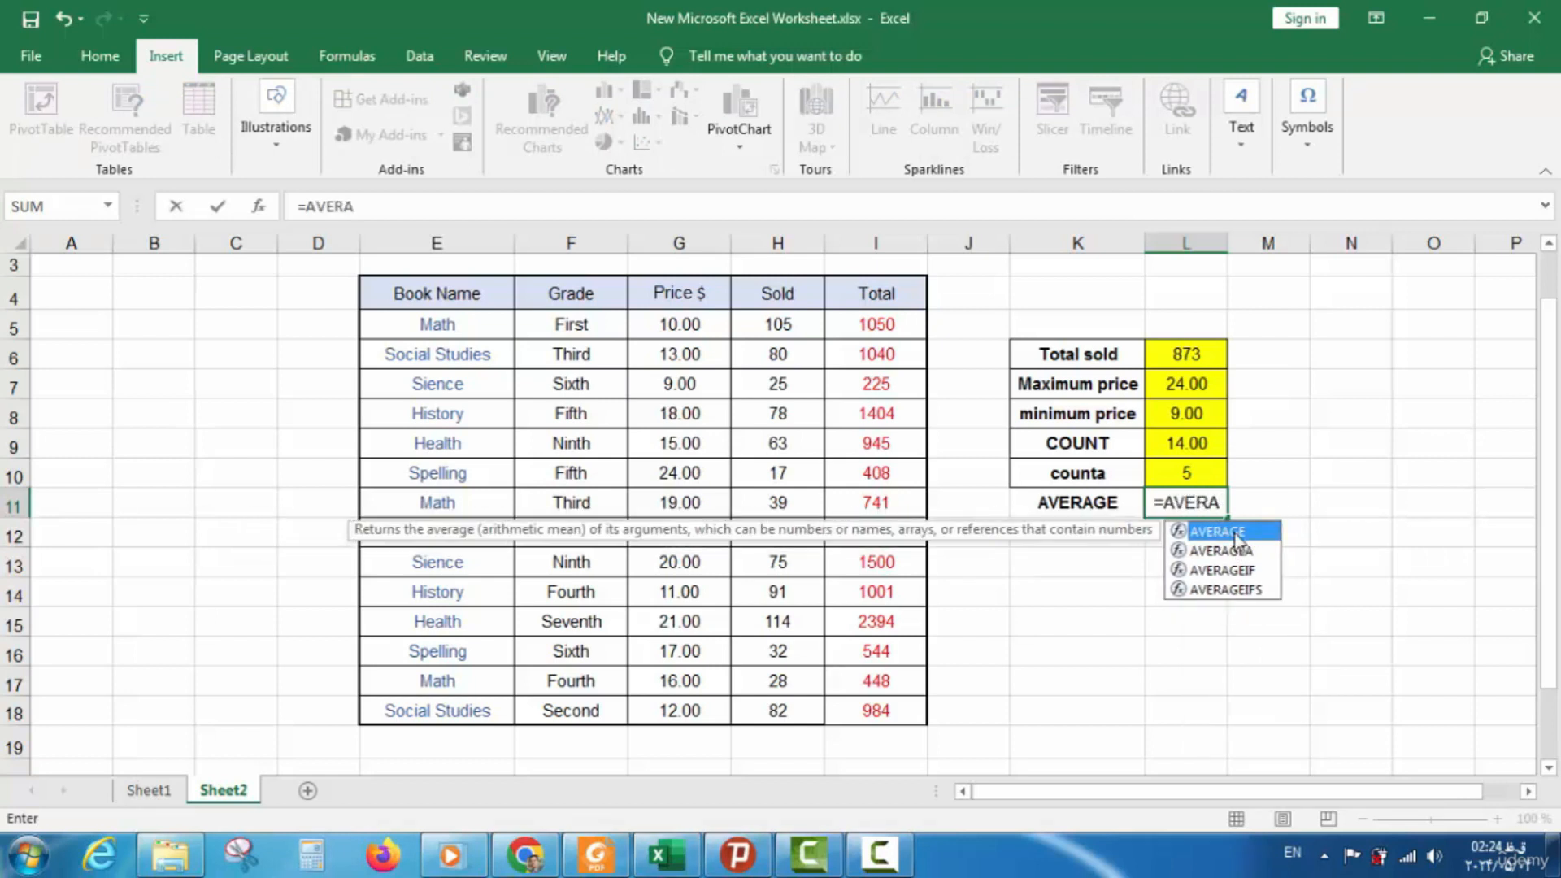
pyautogui.doubleClick(1236, 531)
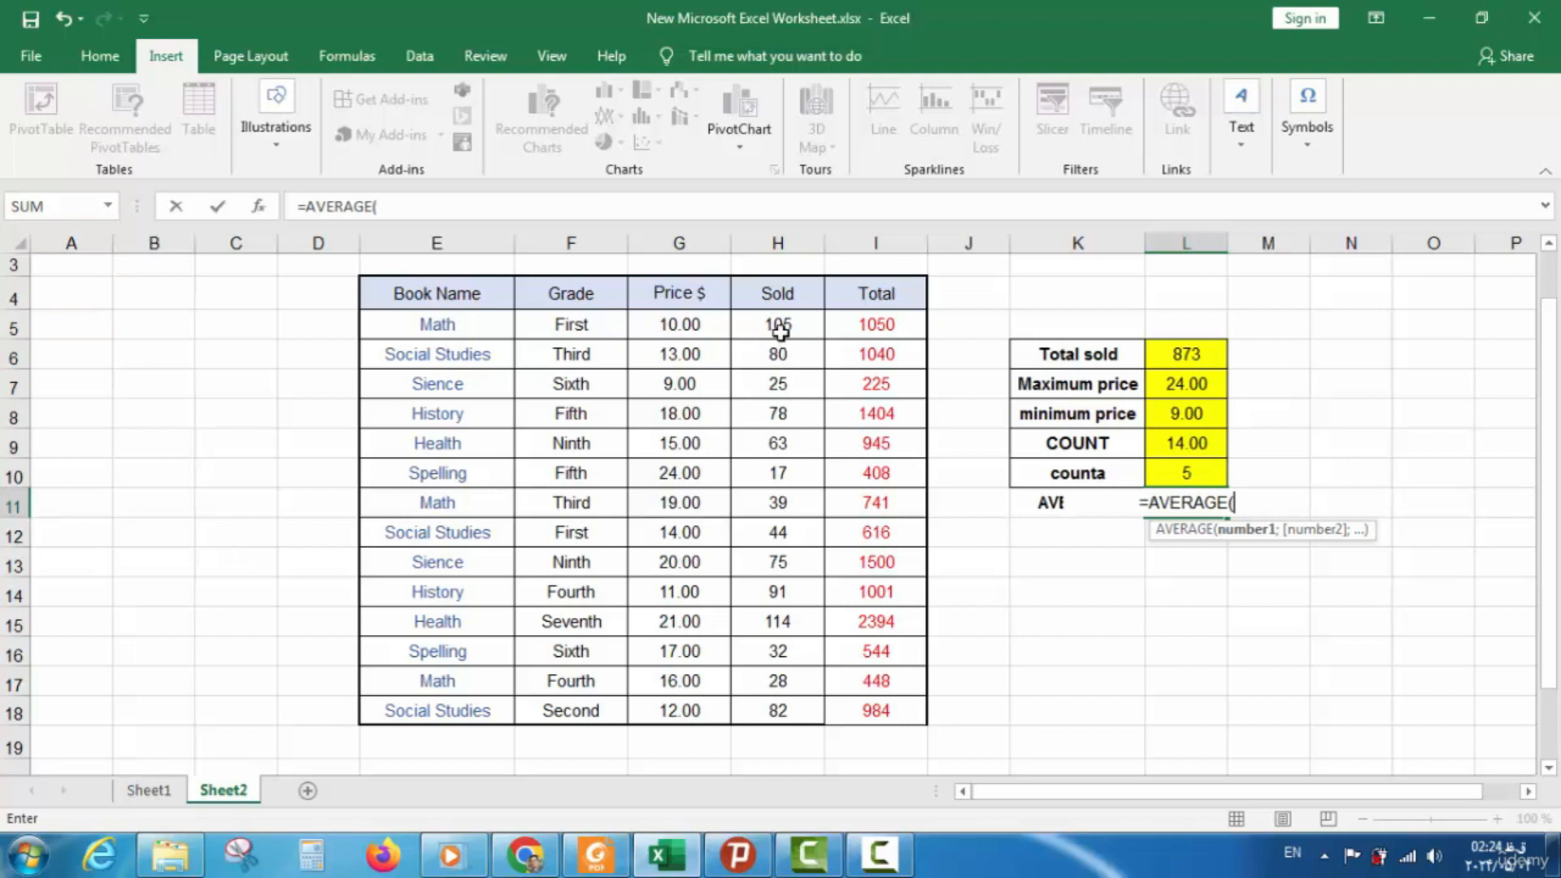
pyautogui.moveTo(778, 328); pyautogui.dragTo(763, 707)
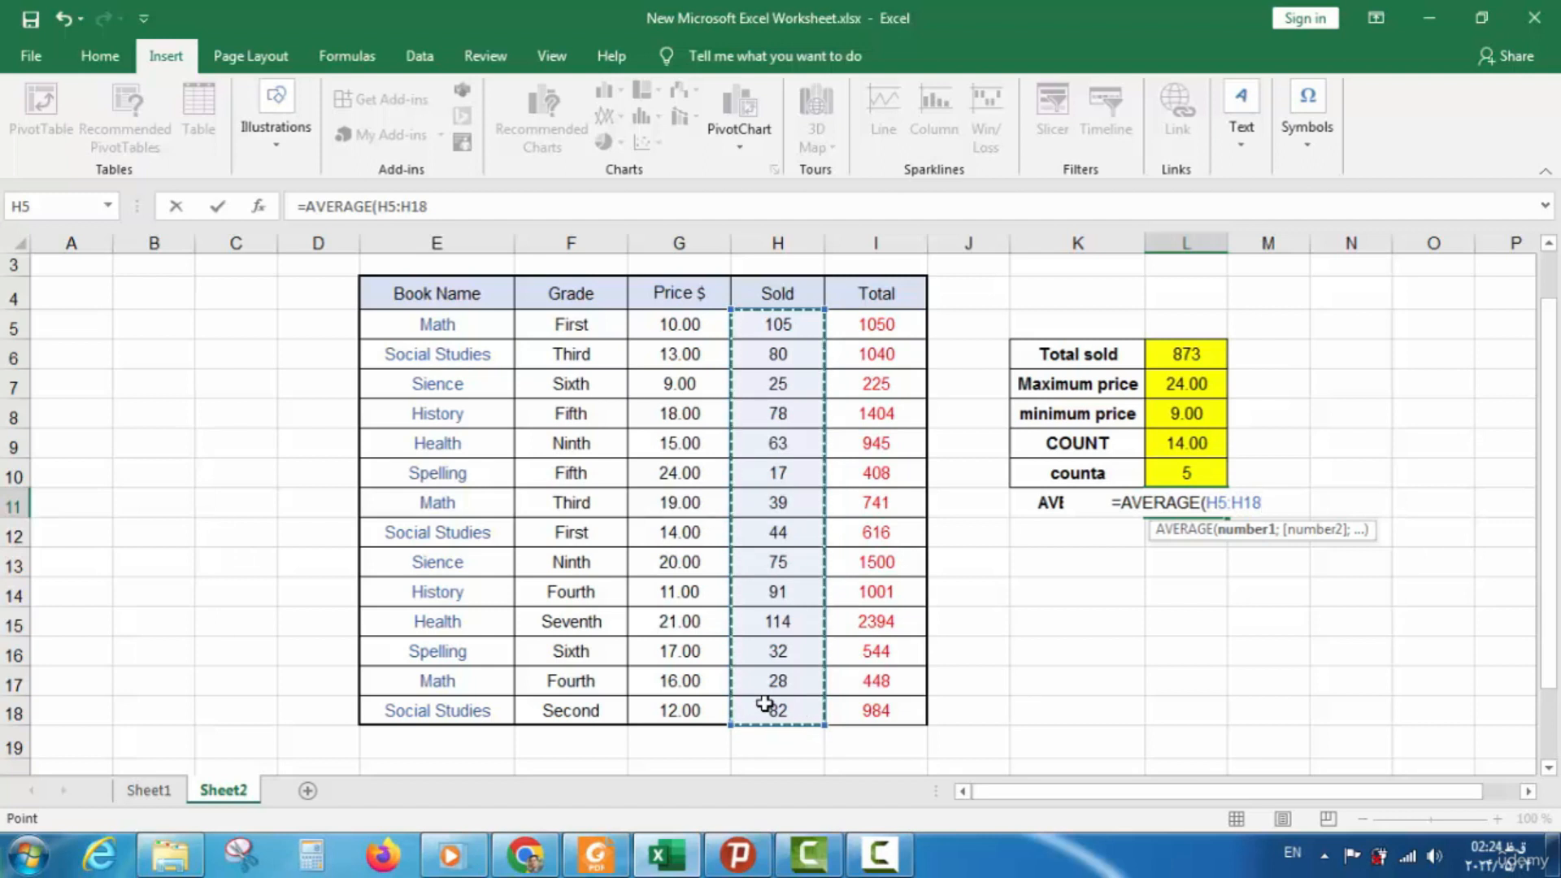
pyautogui.write(')')
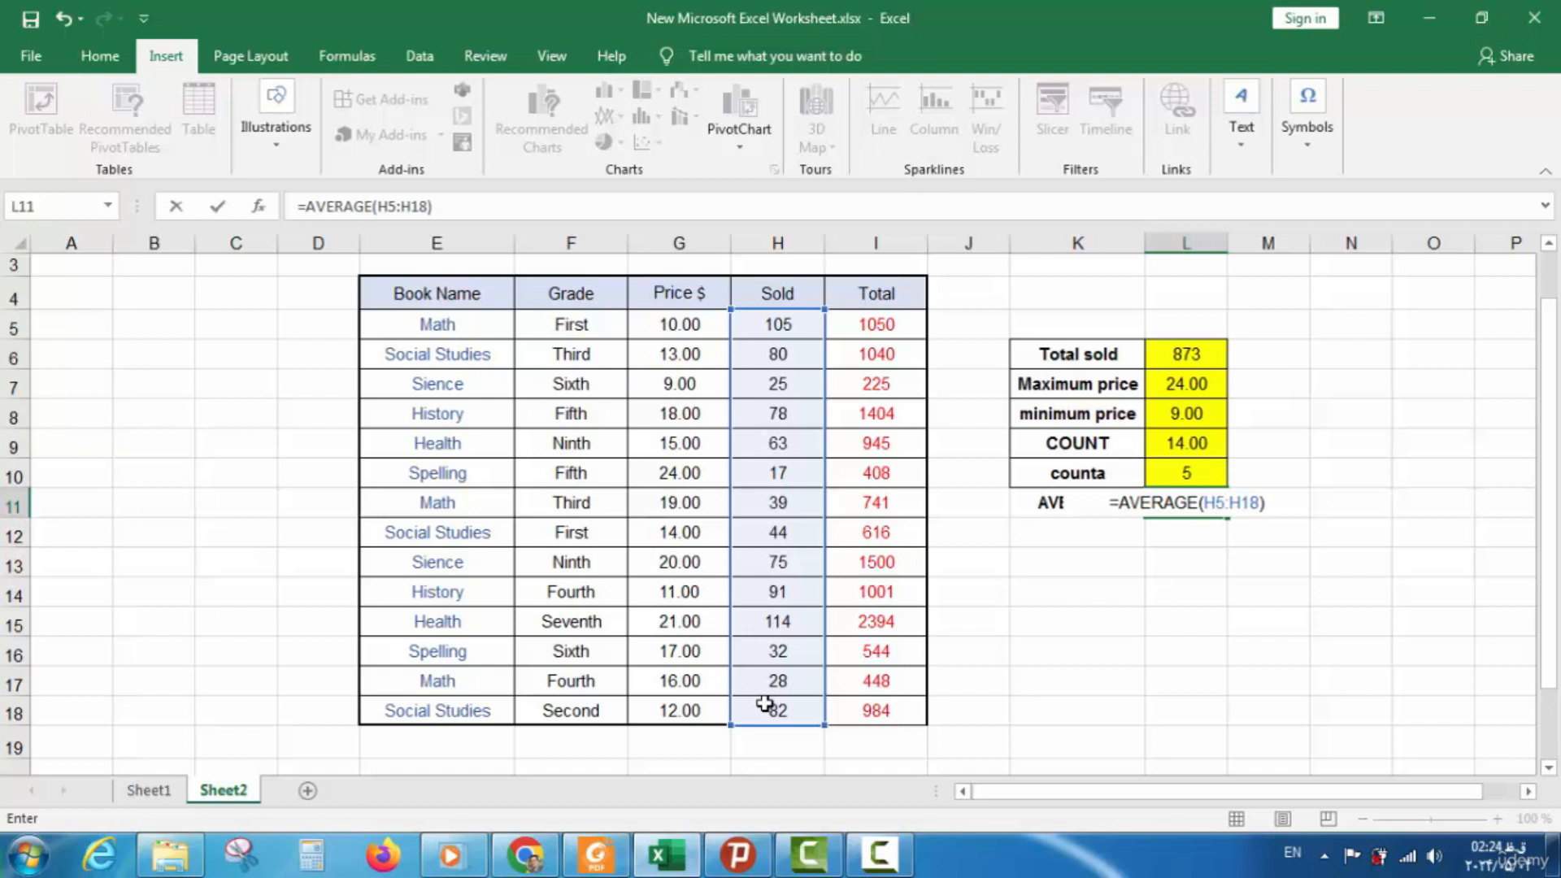
pyautogui.press('Return')
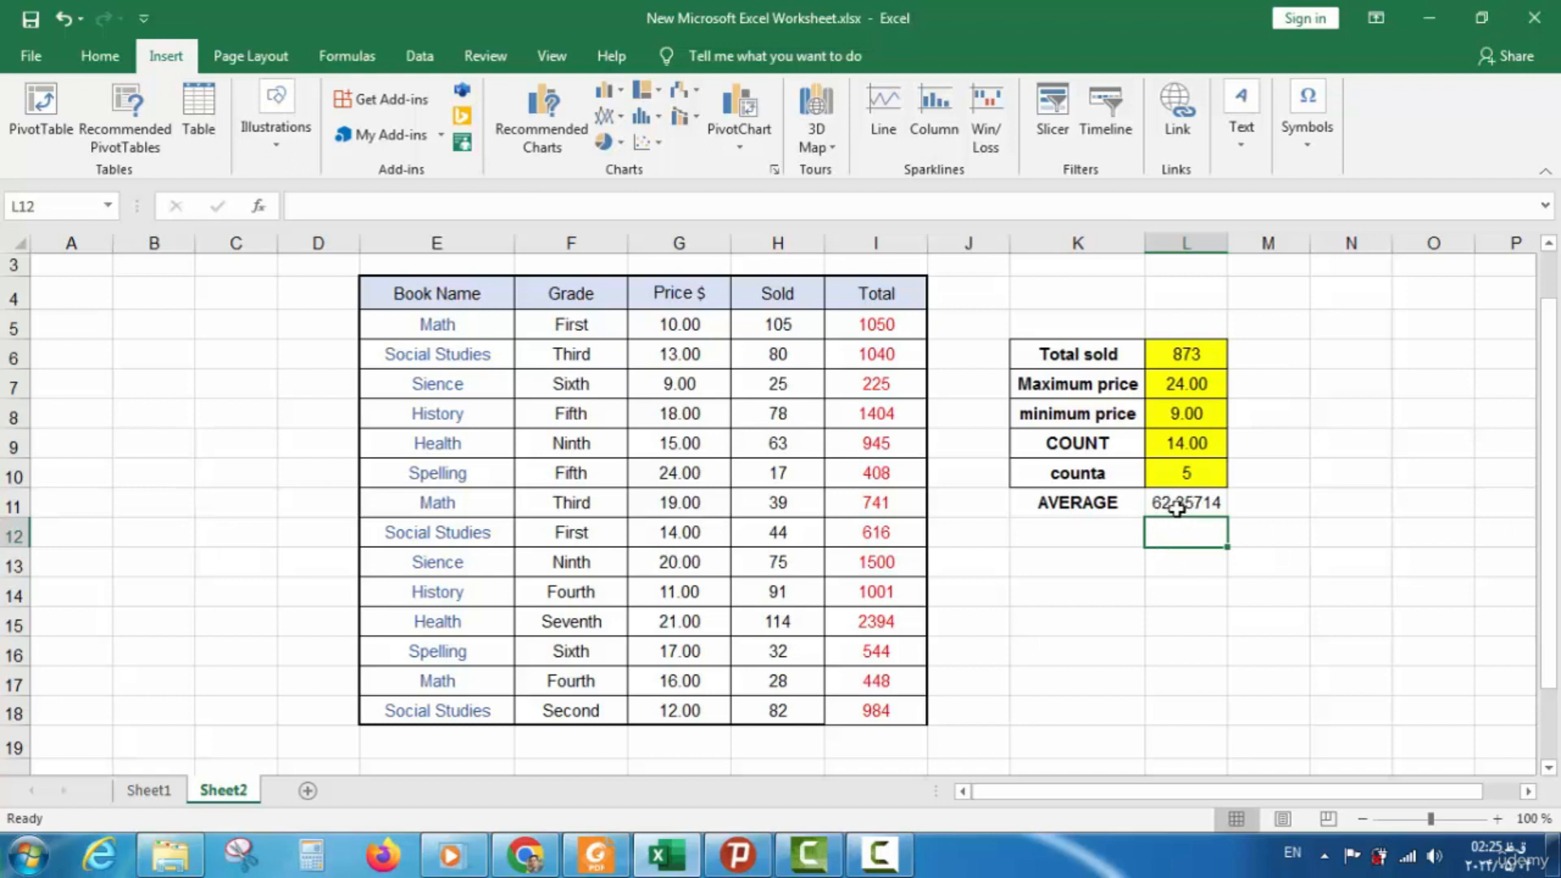
pyautogui.click(1175, 507)
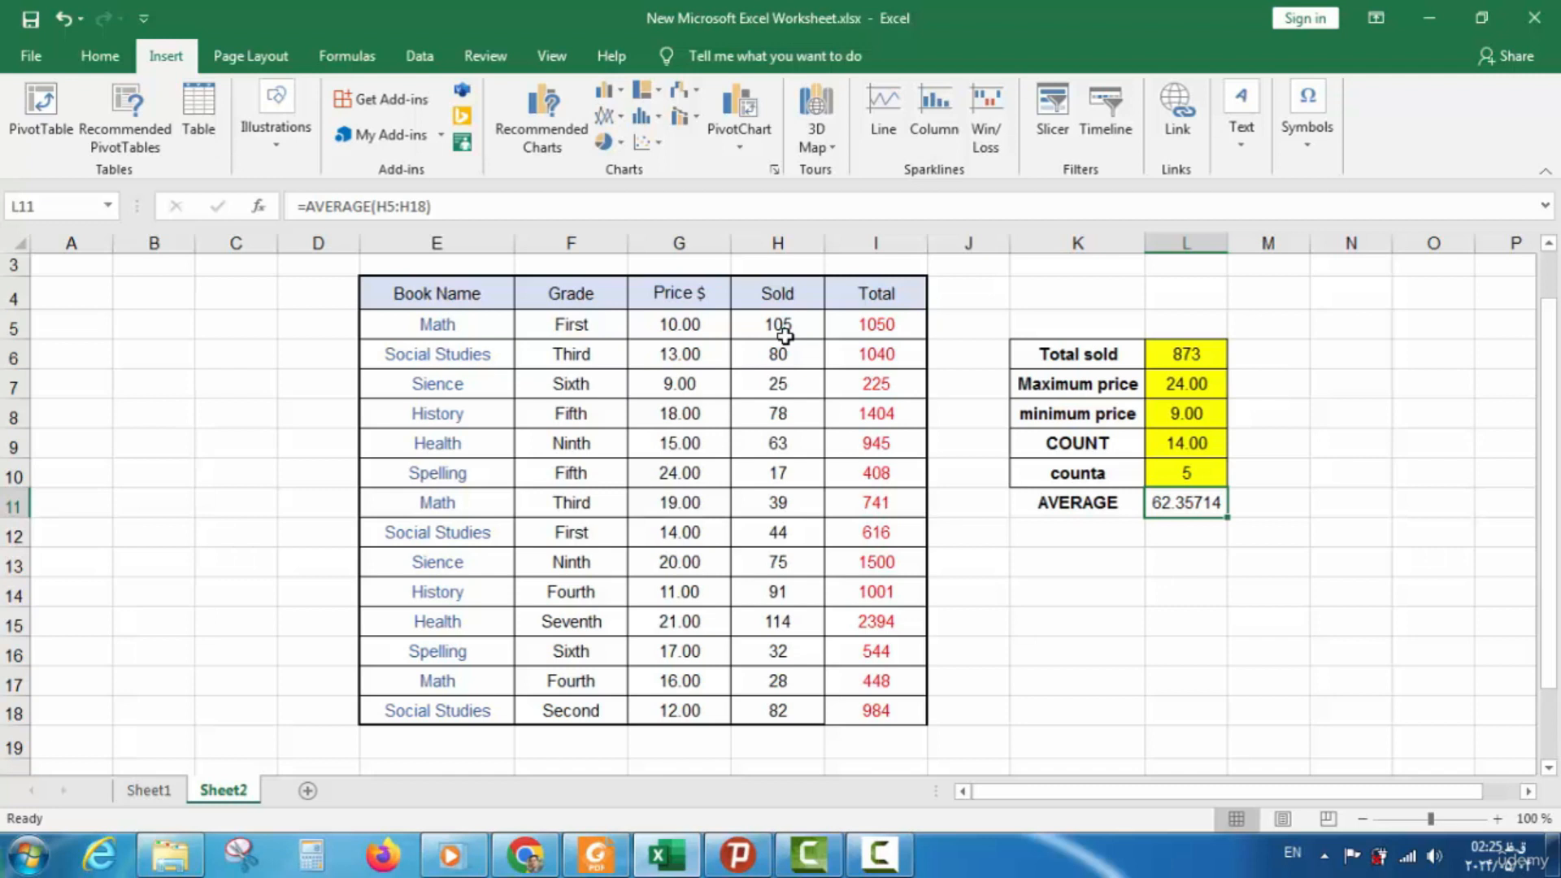
# Check the Sold range H5:H18, then inspect L11's formula =AVERAGE(H5:H18)
pyautogui.moveTo(782, 324); pyautogui.dragTo(765, 708)
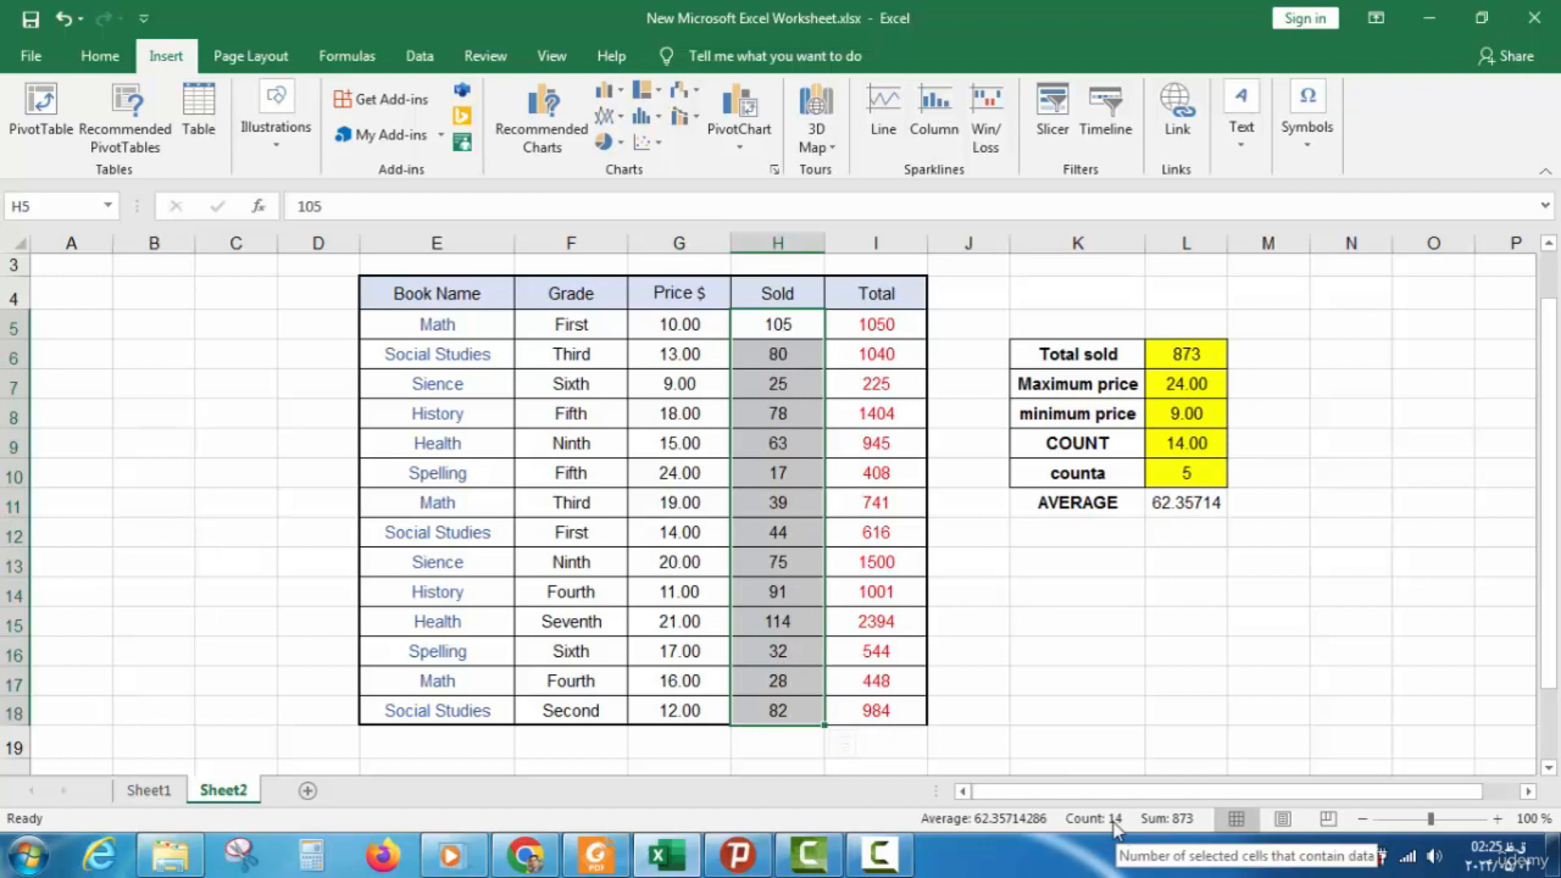
pyautogui.click(1022, 554)
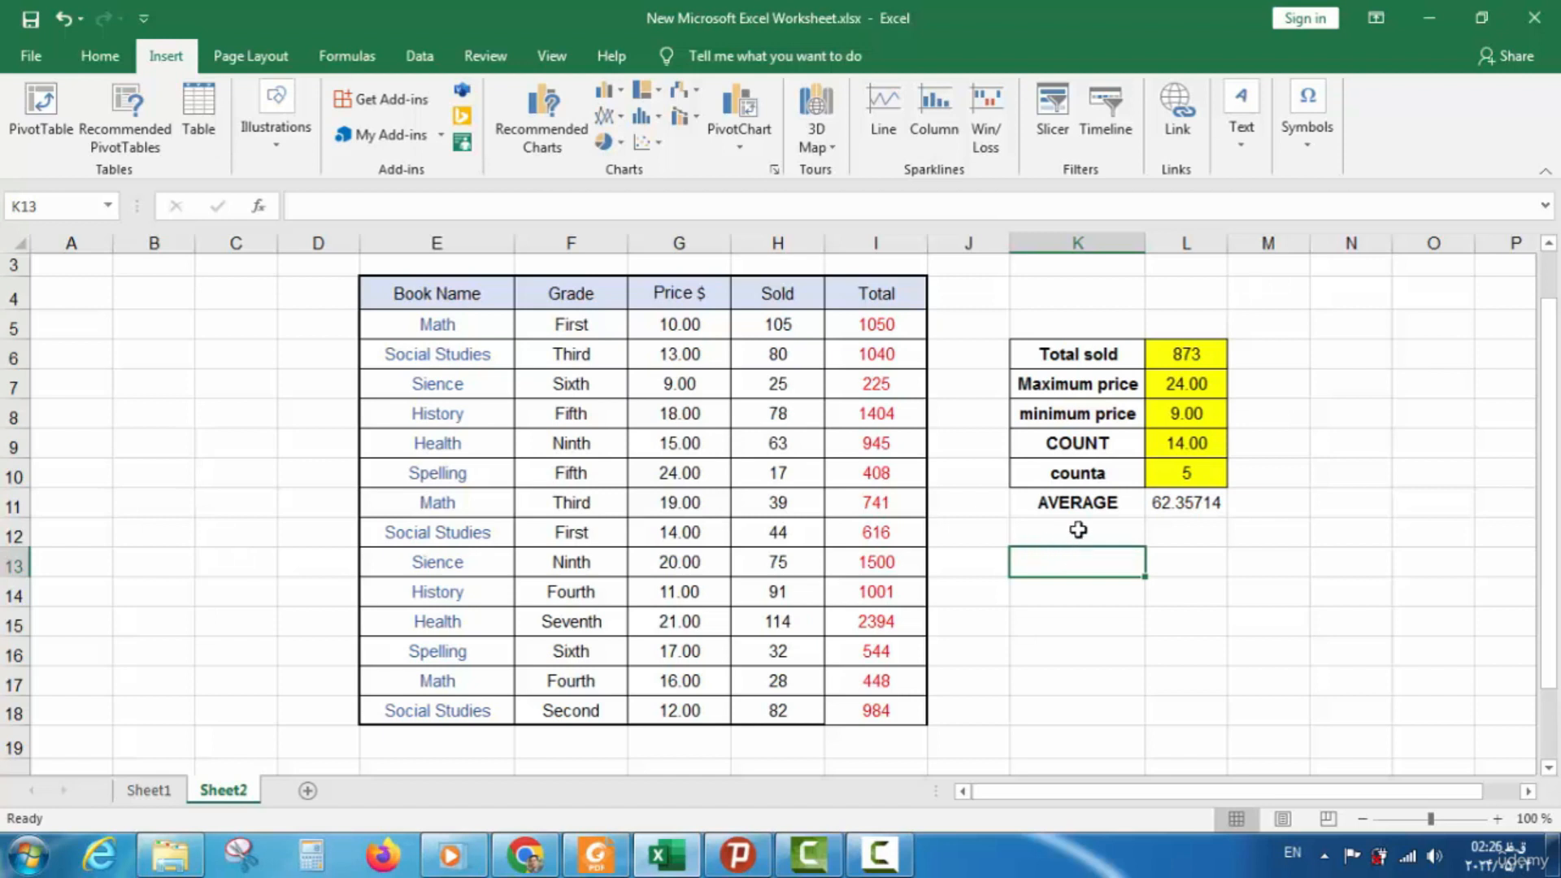
pyautogui.click(1171, 513)
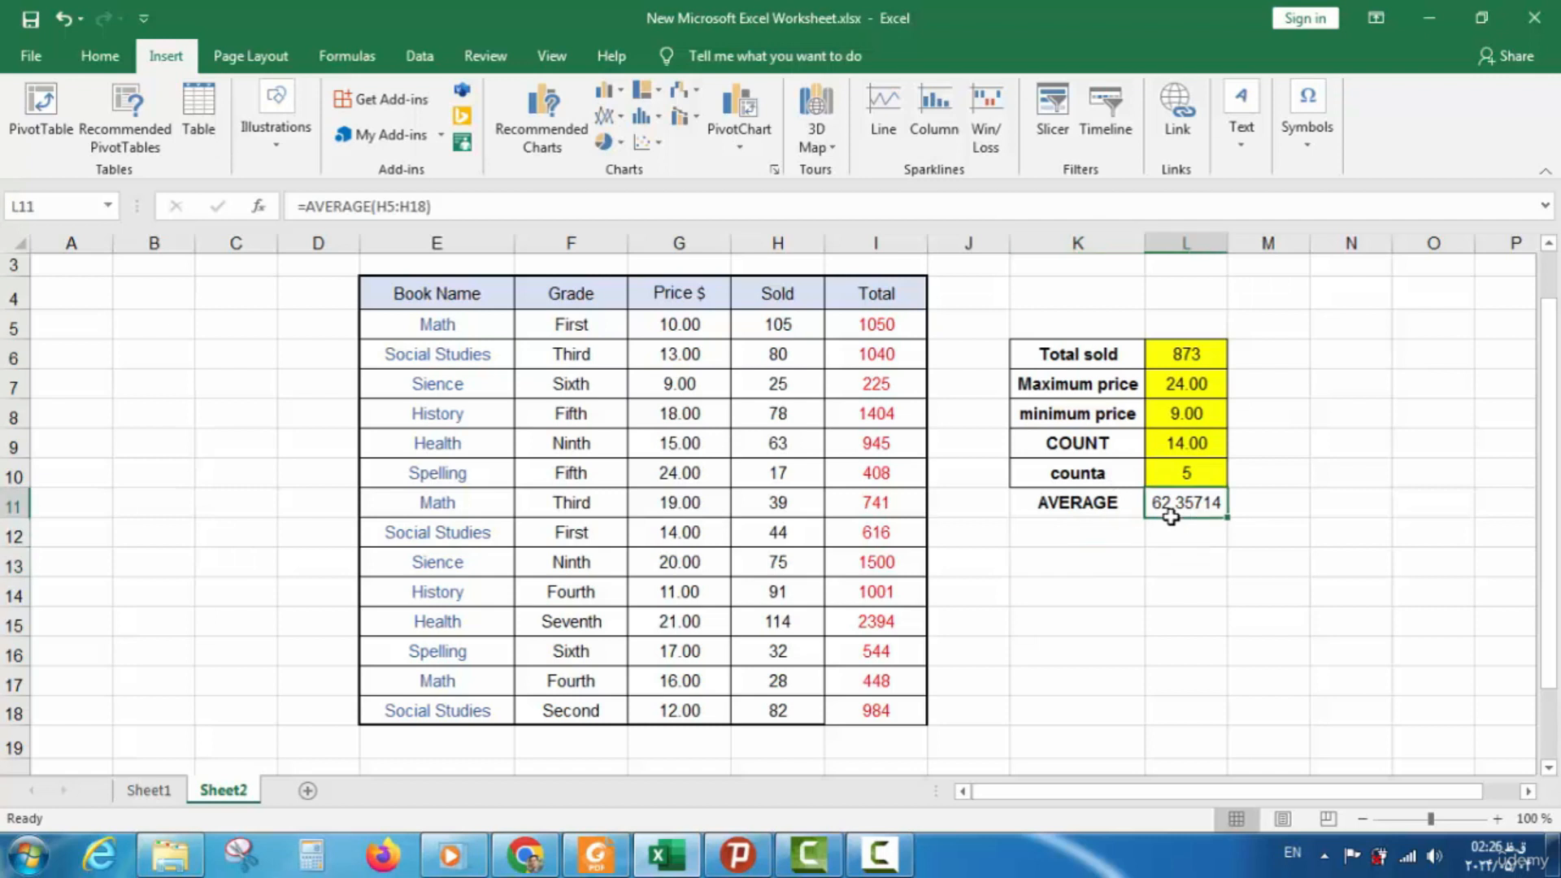
pyautogui.doubleClick(1173, 504)
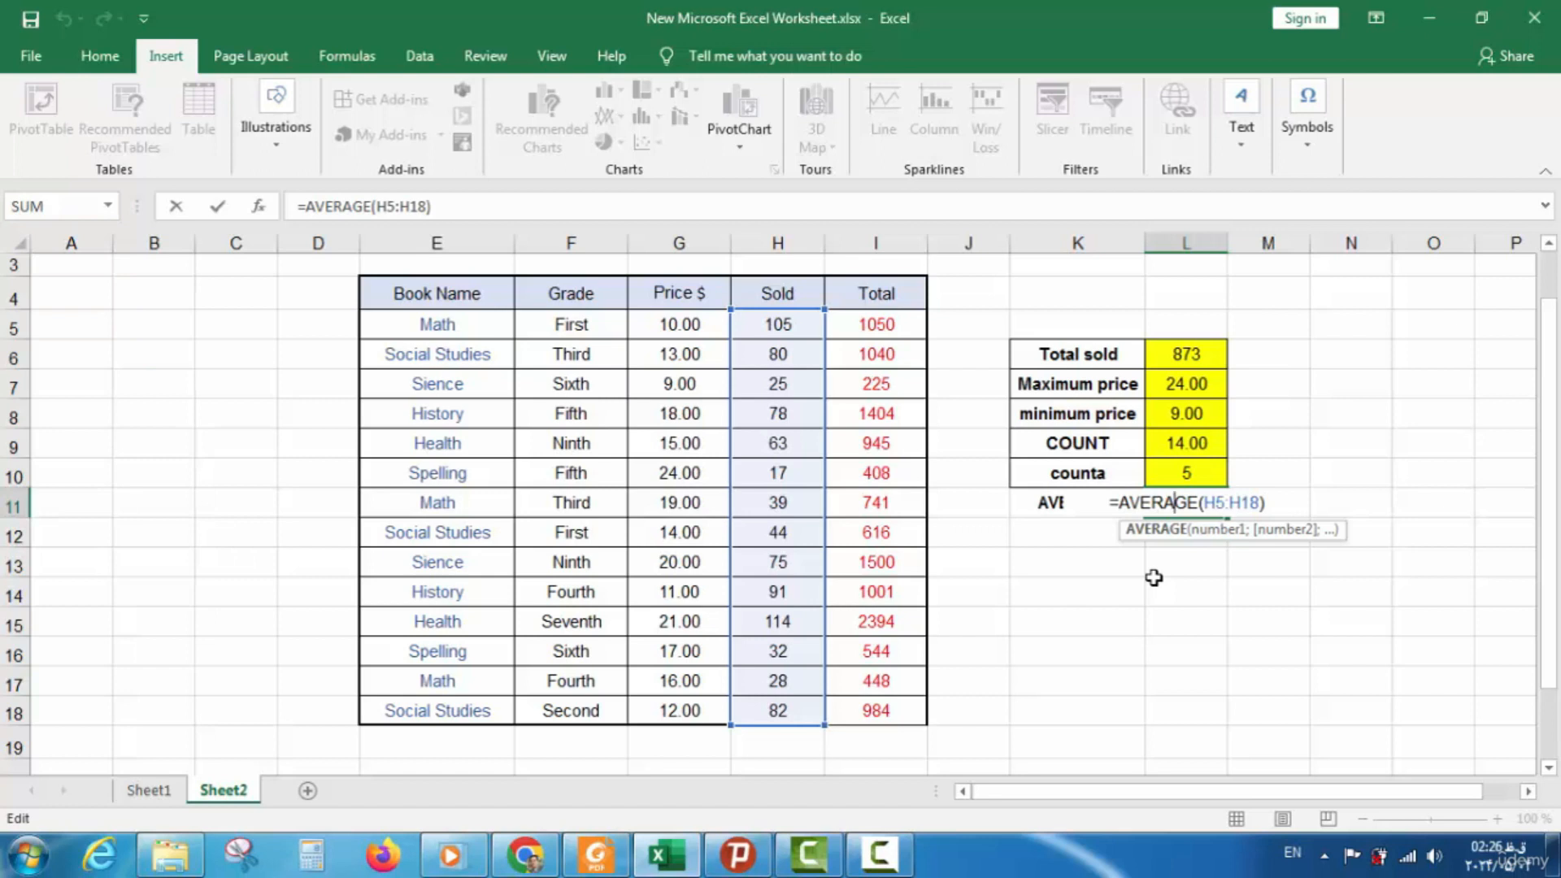
pyautogui.click(1078, 560)
# Label K13 AVERAGE and enter =SUM(H5:H18) in L13, returning 873
pyautogui.write('AVERAGE')
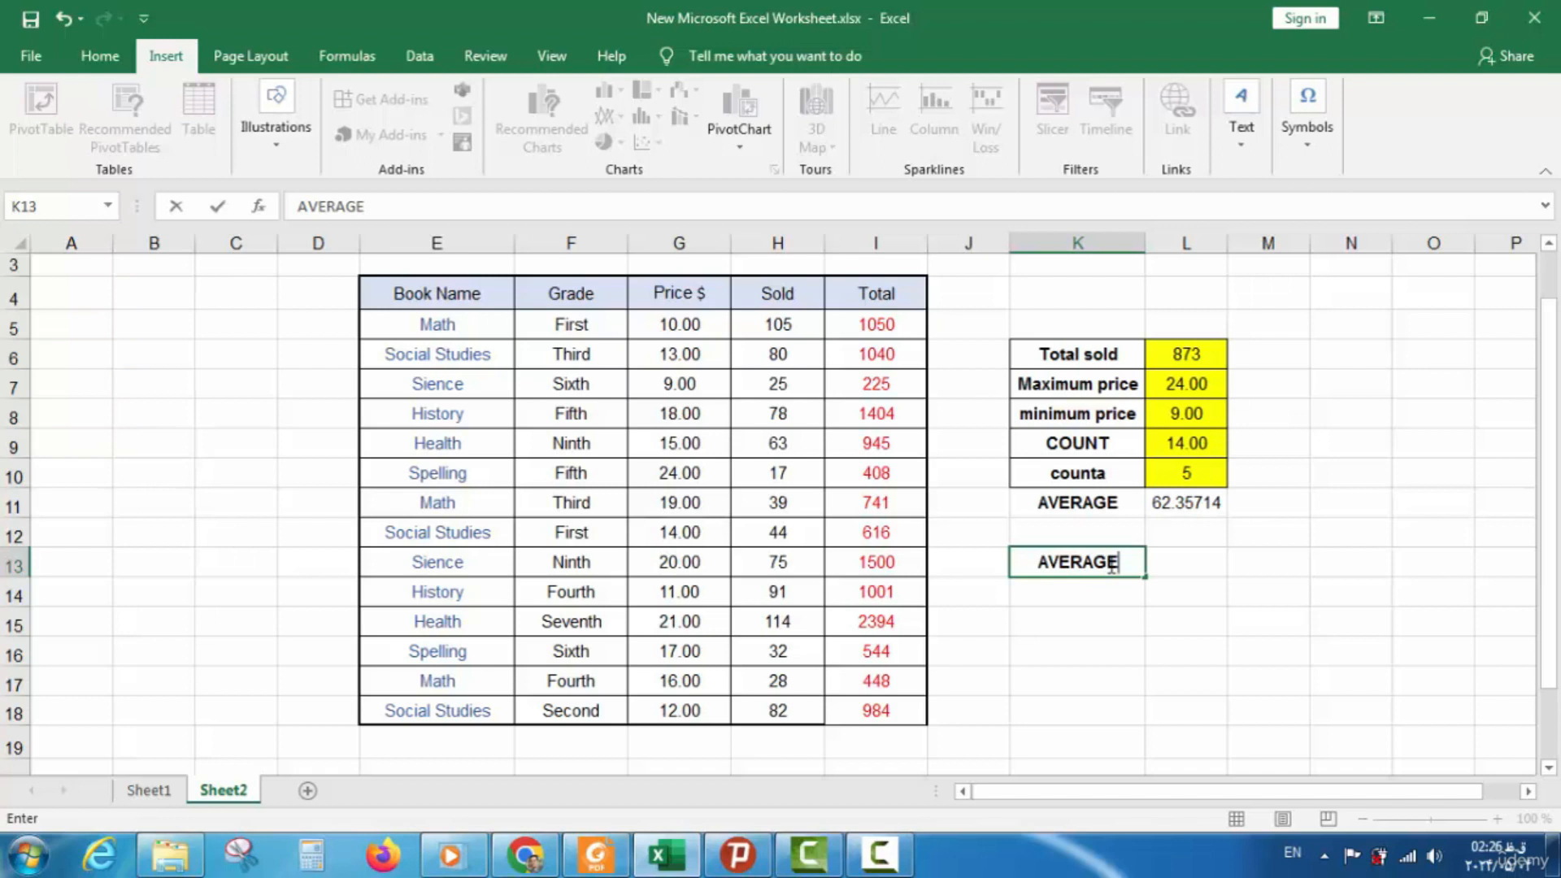
pyautogui.click(1198, 561)
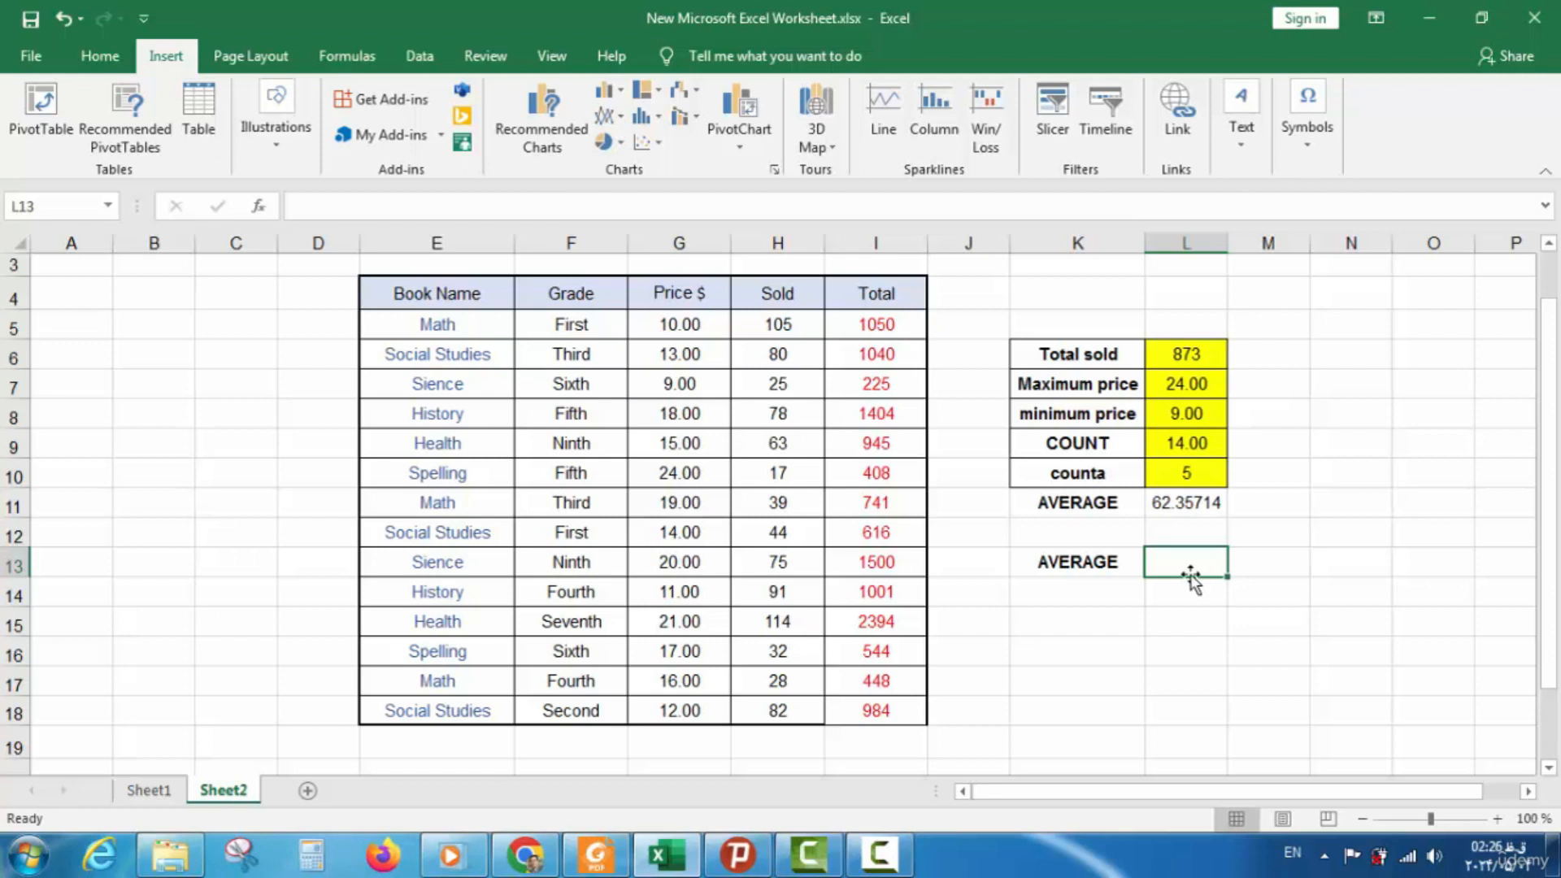
pyautogui.write('=')
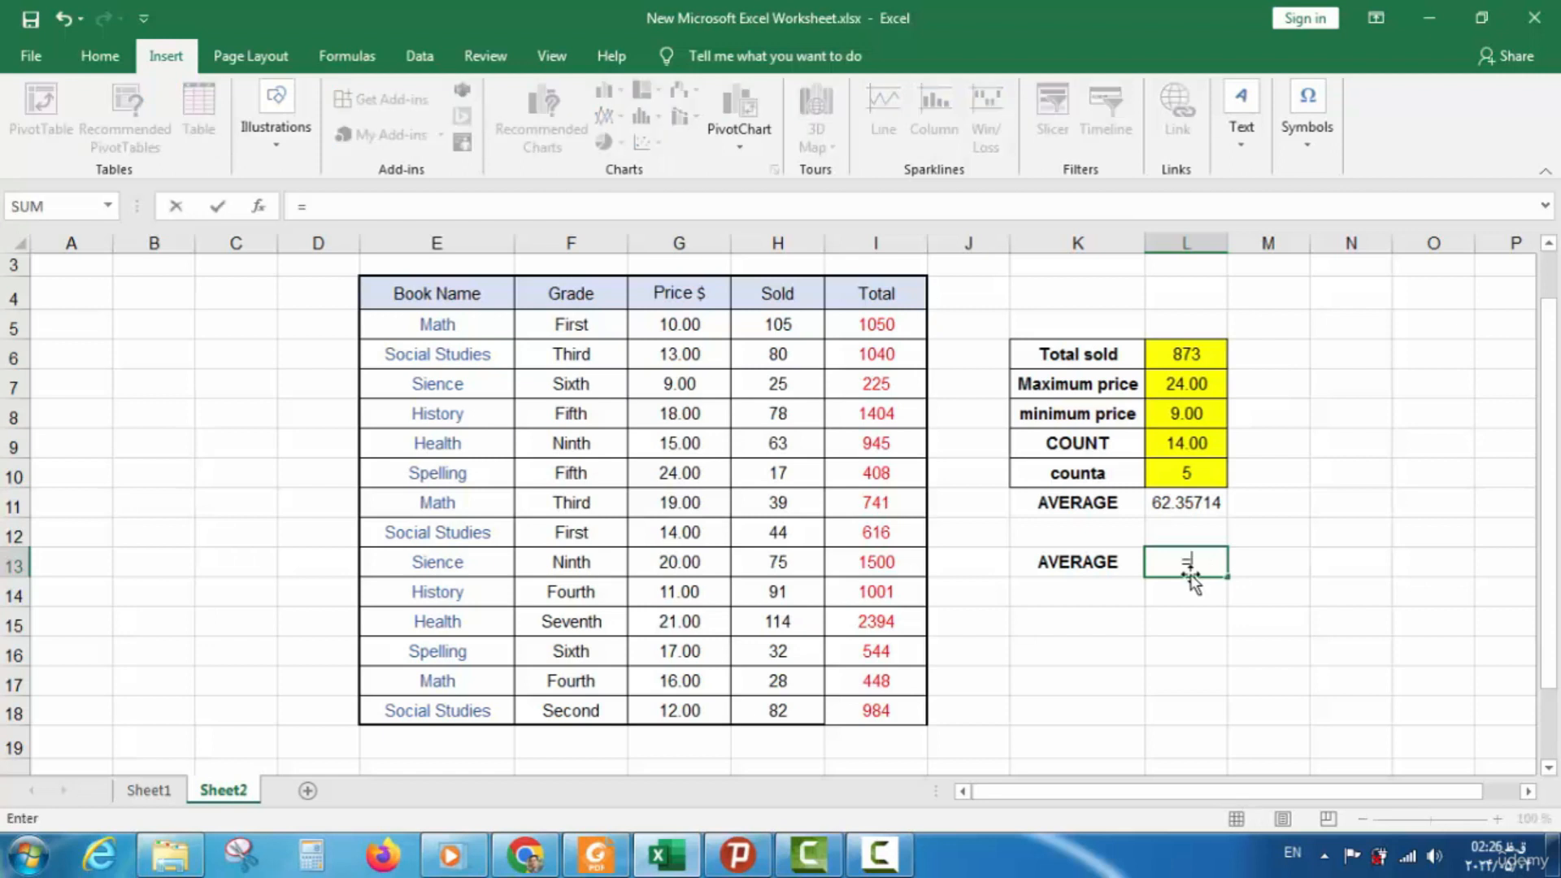
pyautogui.write('S')
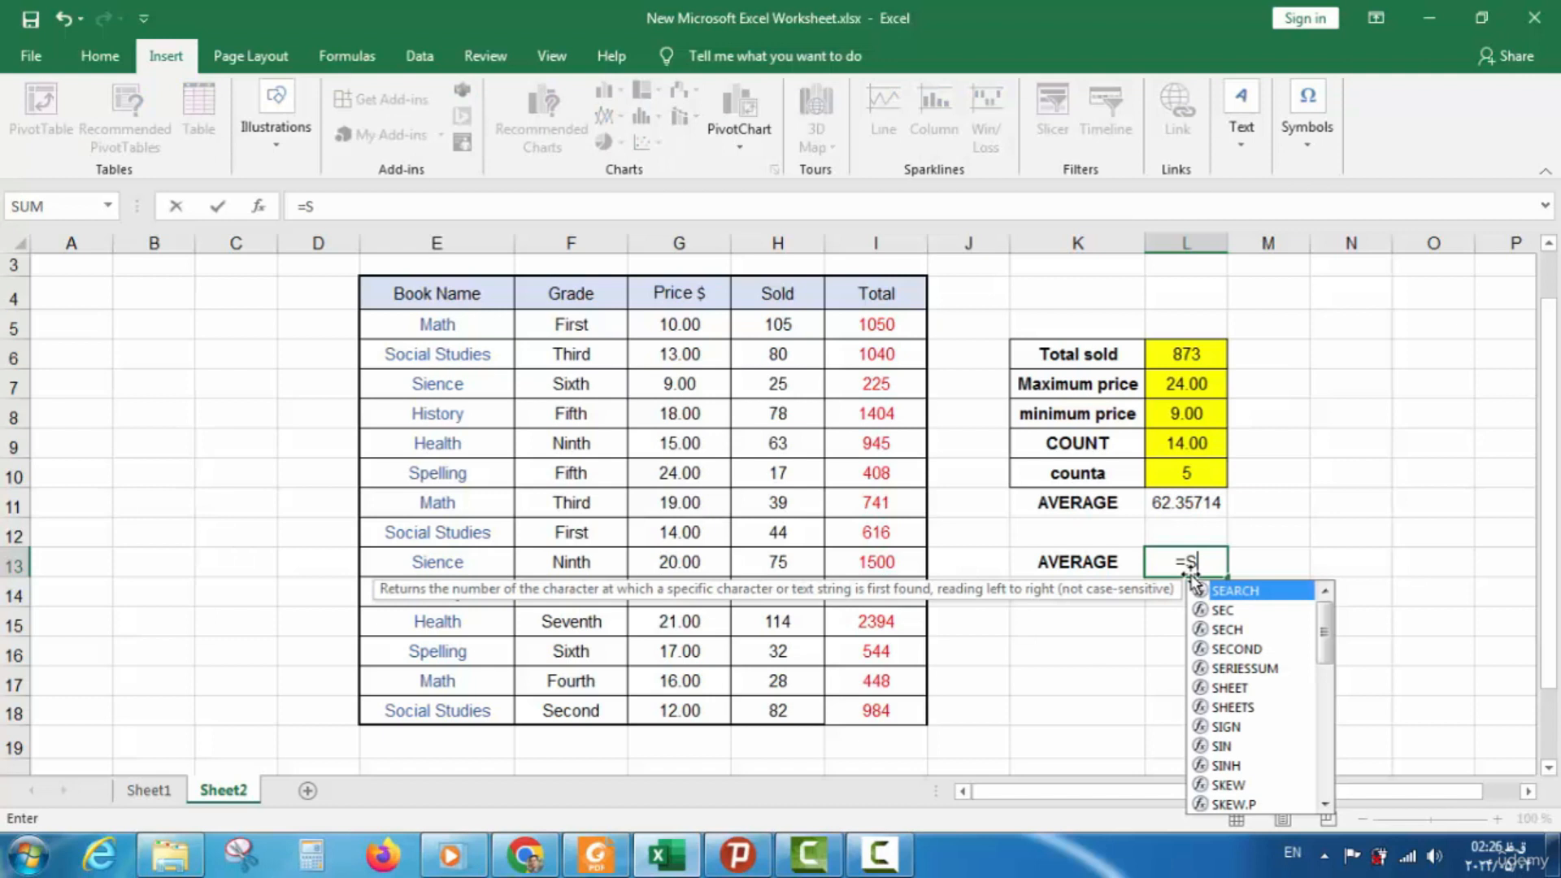
pyautogui.write('UM')
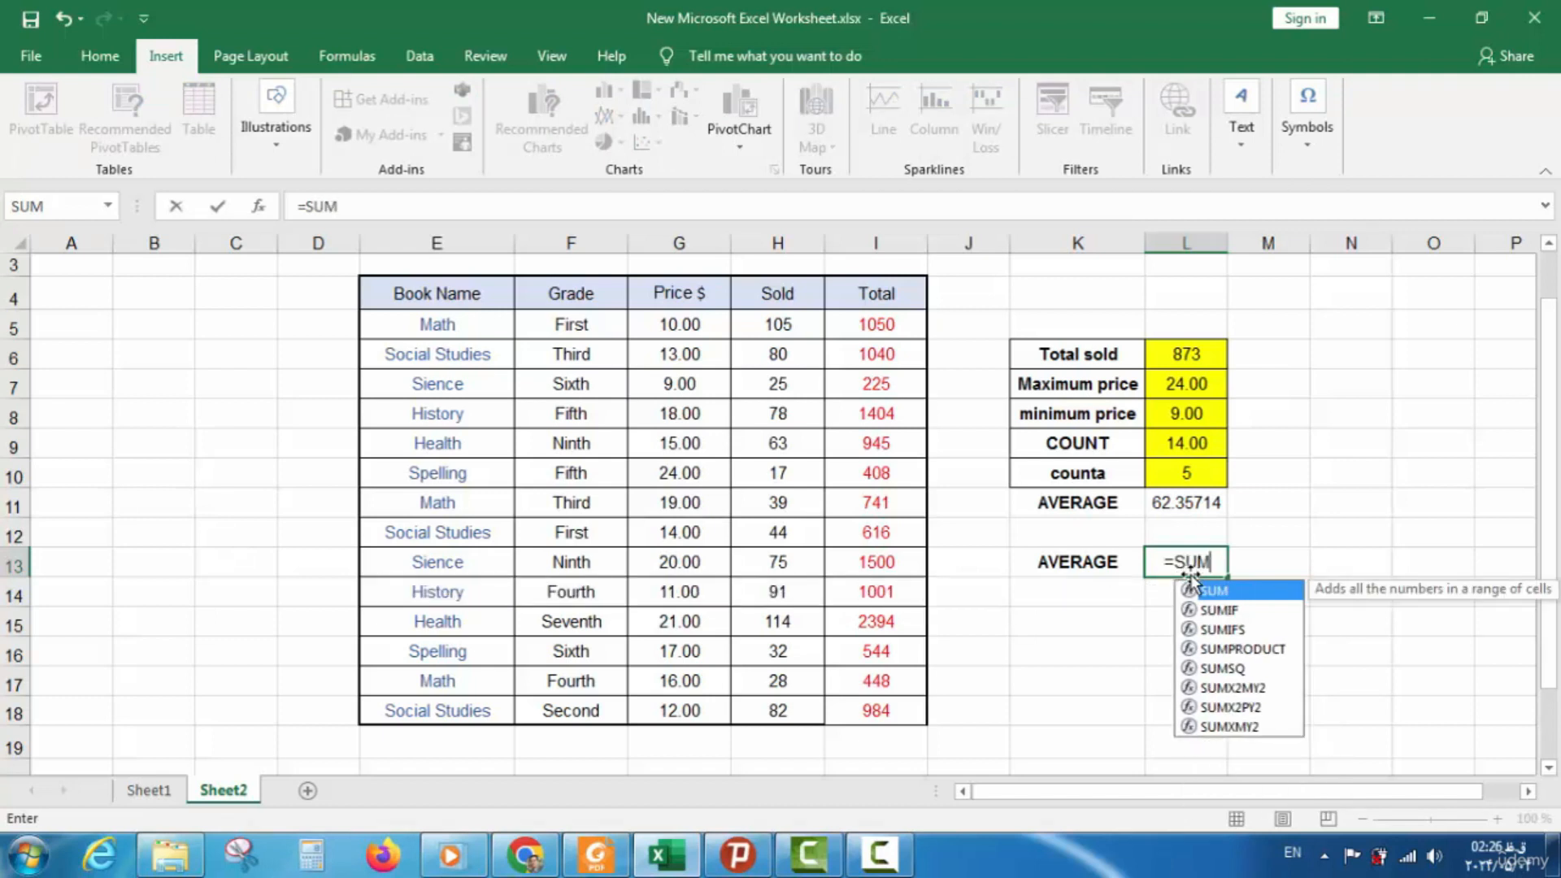
pyautogui.write('(')
pyautogui.moveTo(787, 322); pyautogui.dragTo(779, 683)
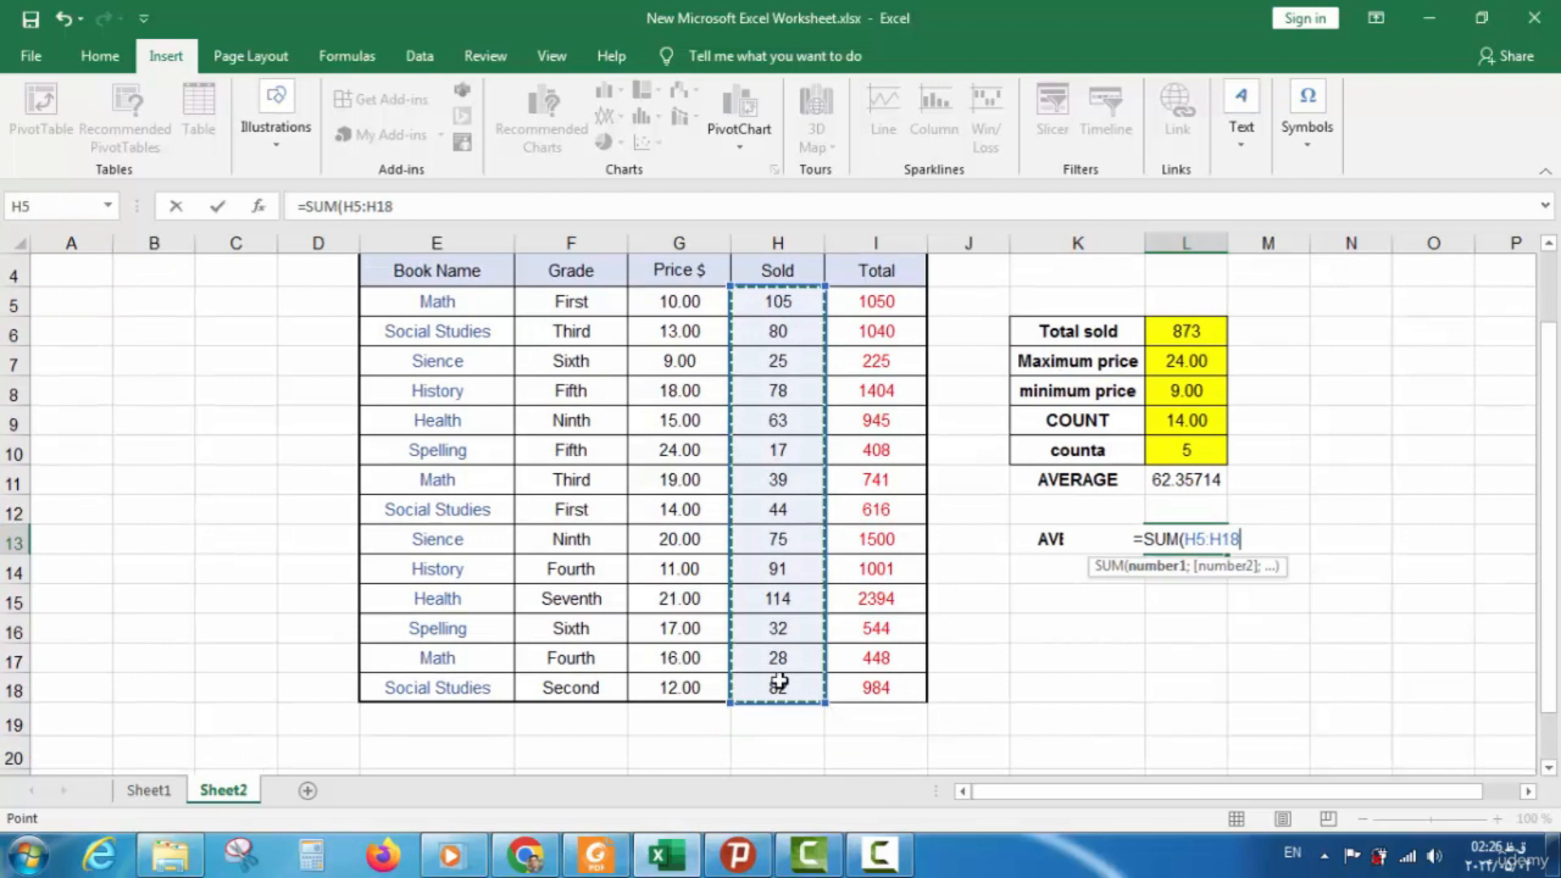
pyautogui.write(')')
pyautogui.press('Return')
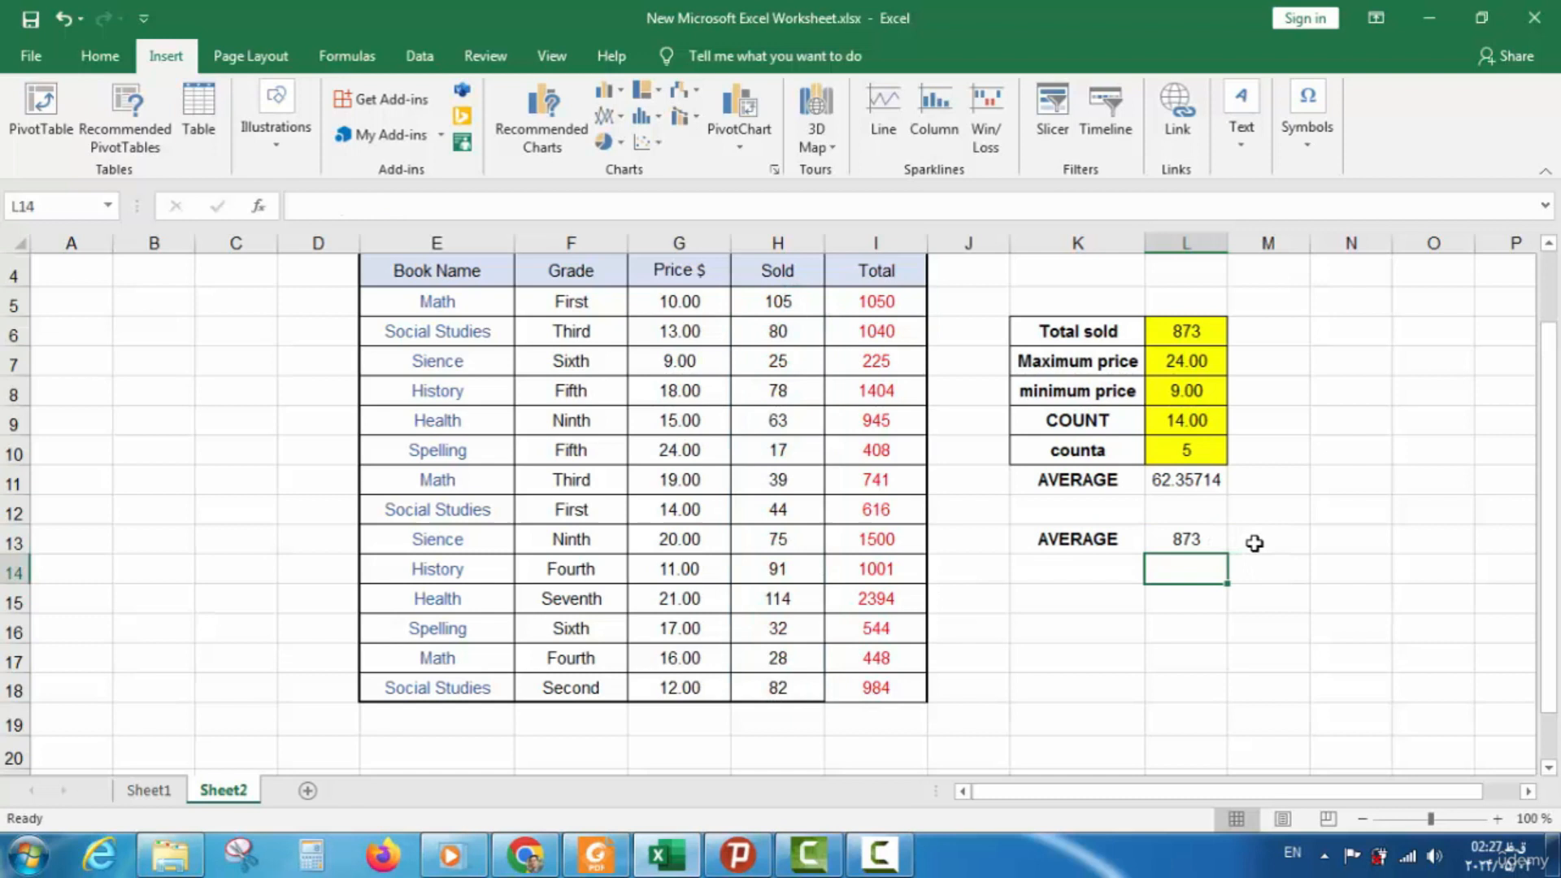
pyautogui.click(1087, 567)
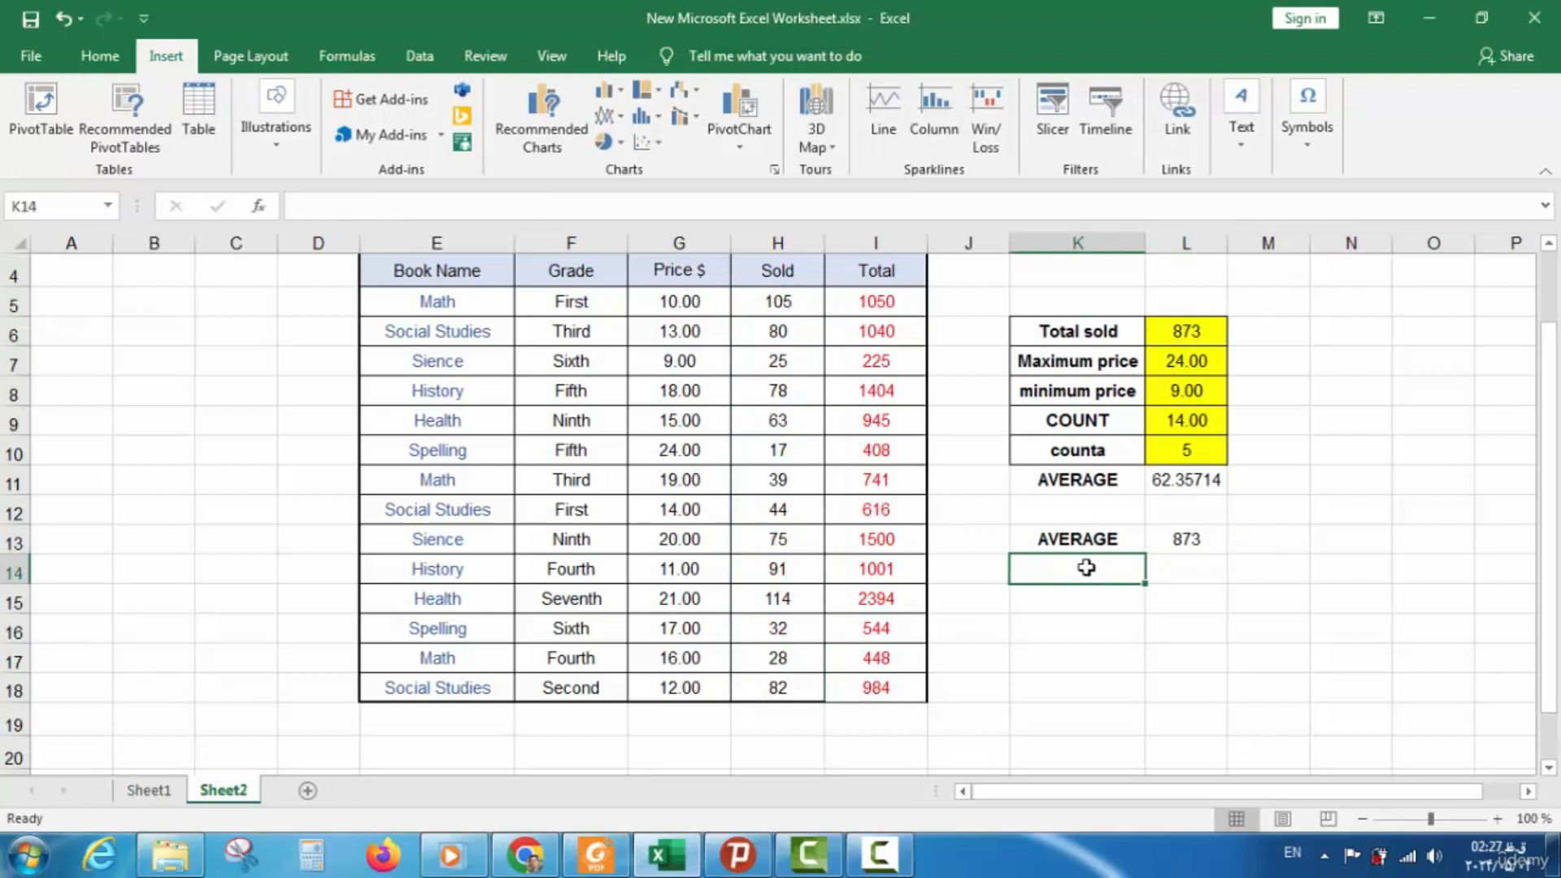
# Enter =L13/14 in K14, giving 62.35714286, and review the K14 and L13 formulas
pyautogui.click(1201, 539)
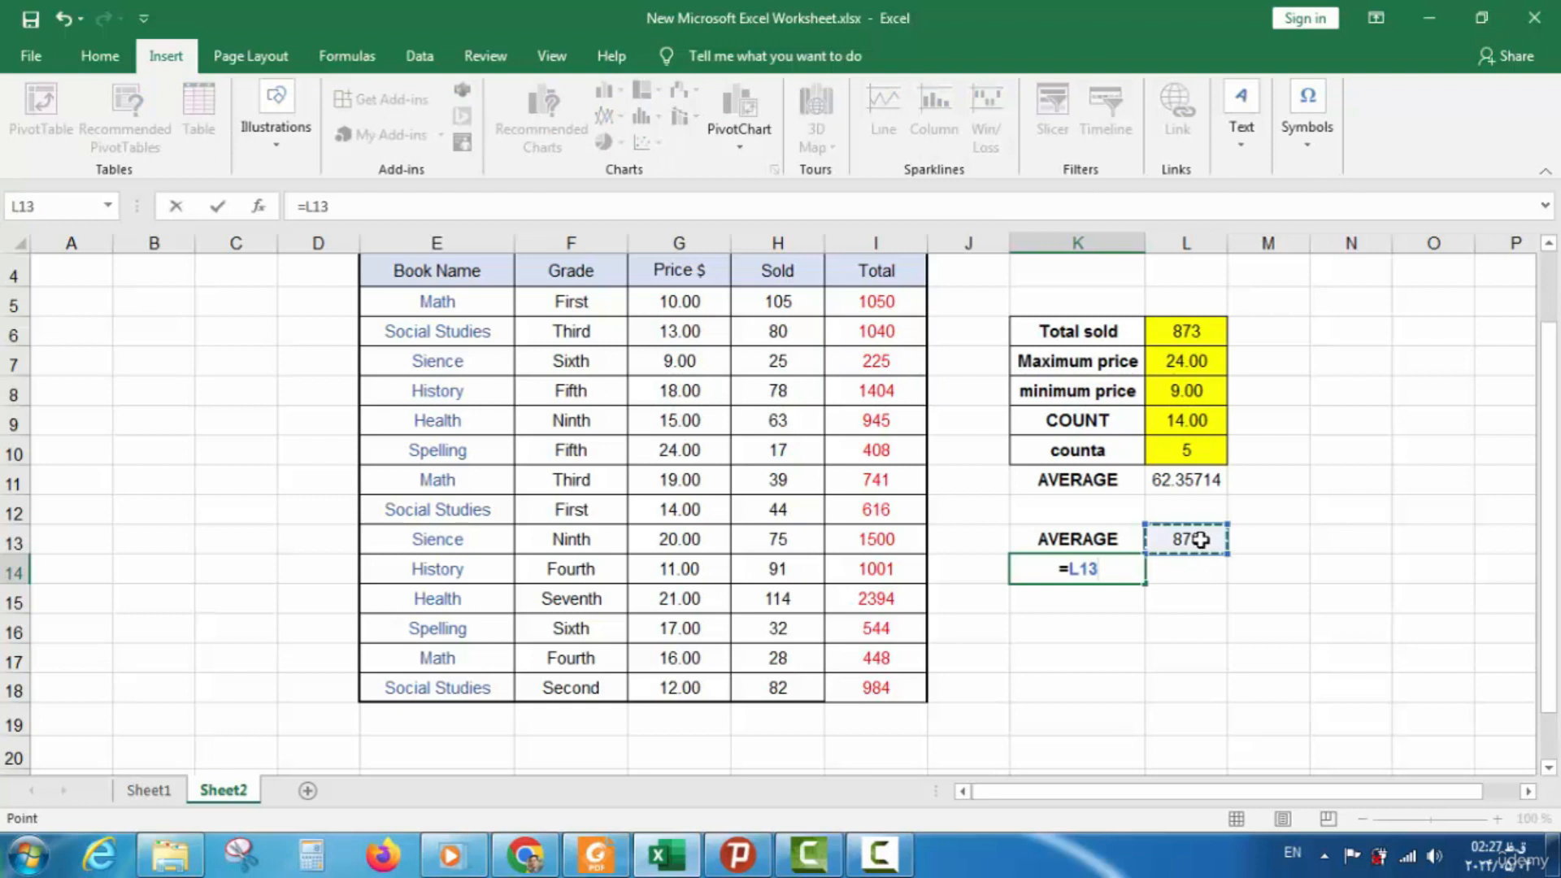
pyautogui.write('/14')
pyautogui.press('Return')
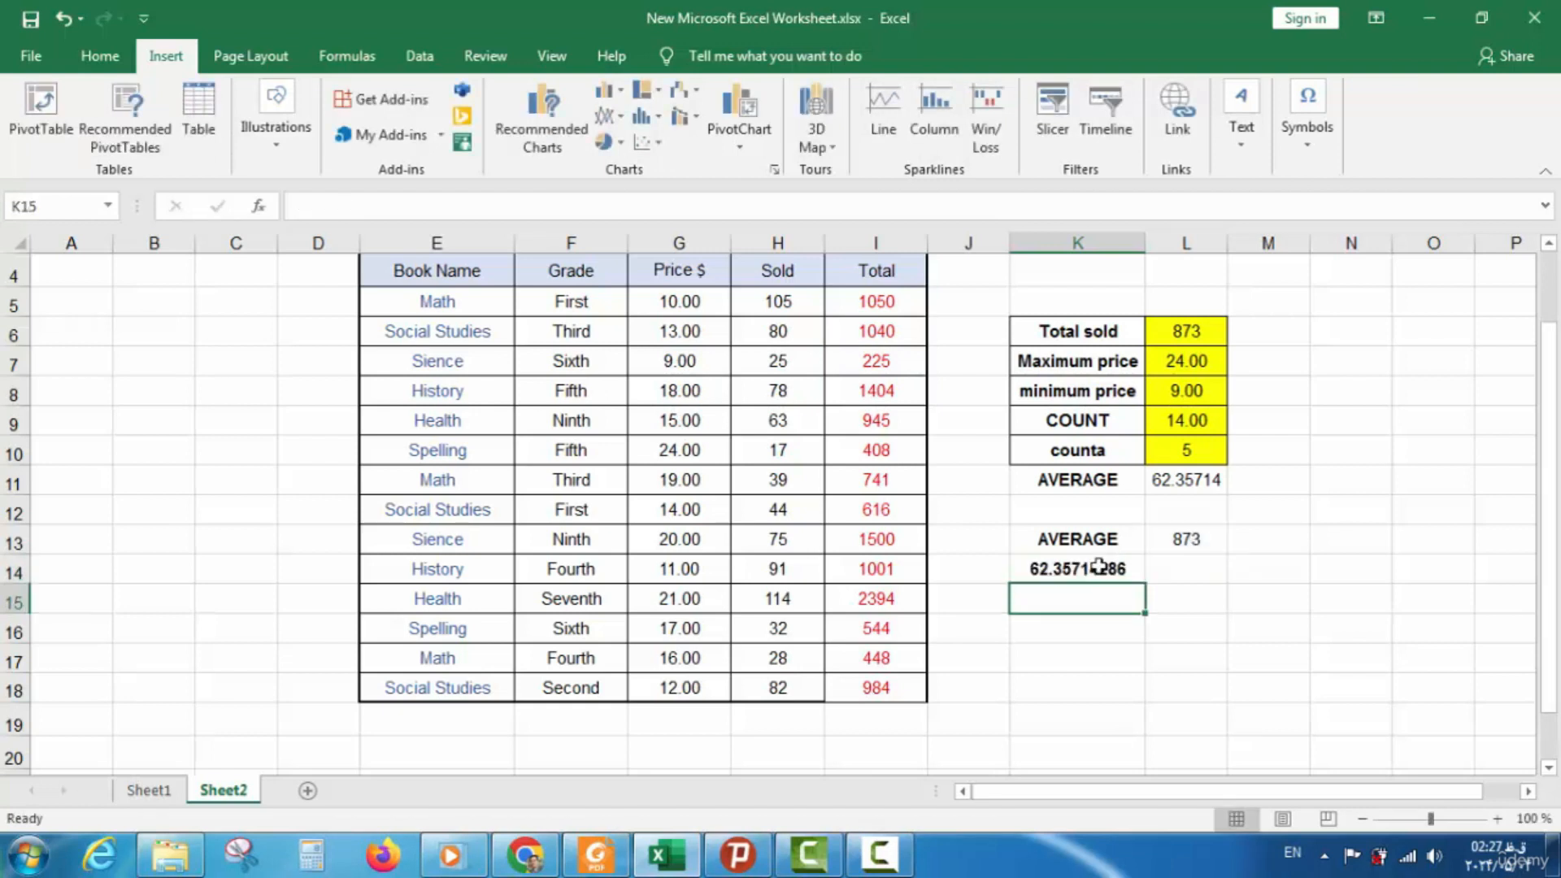
pyautogui.click(1112, 561)
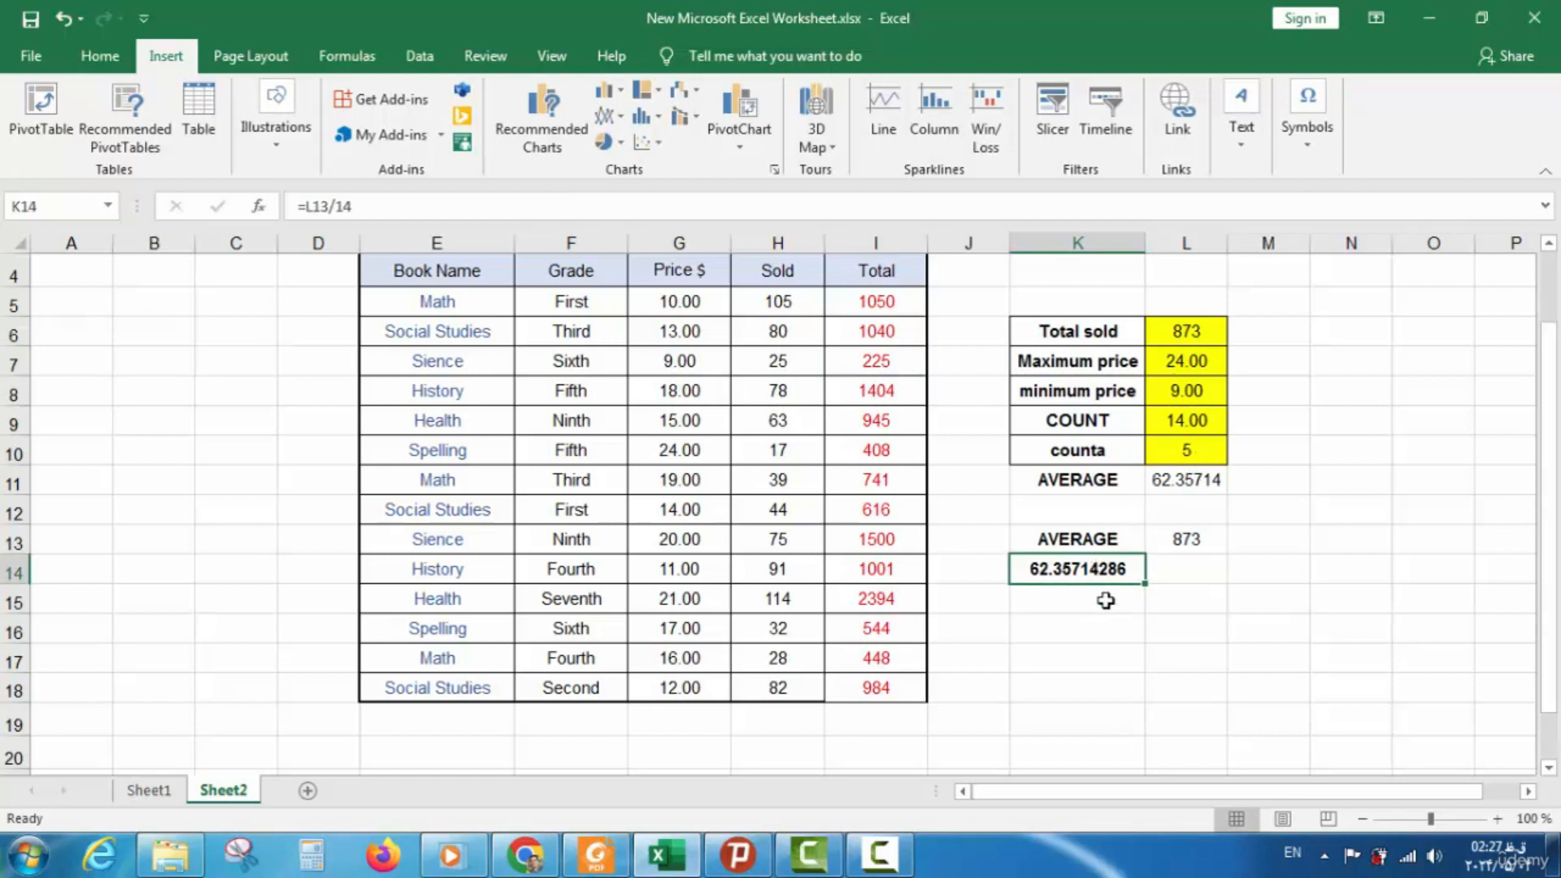
pyautogui.moveTo(1097, 542); pyautogui.dragTo(1083, 591)
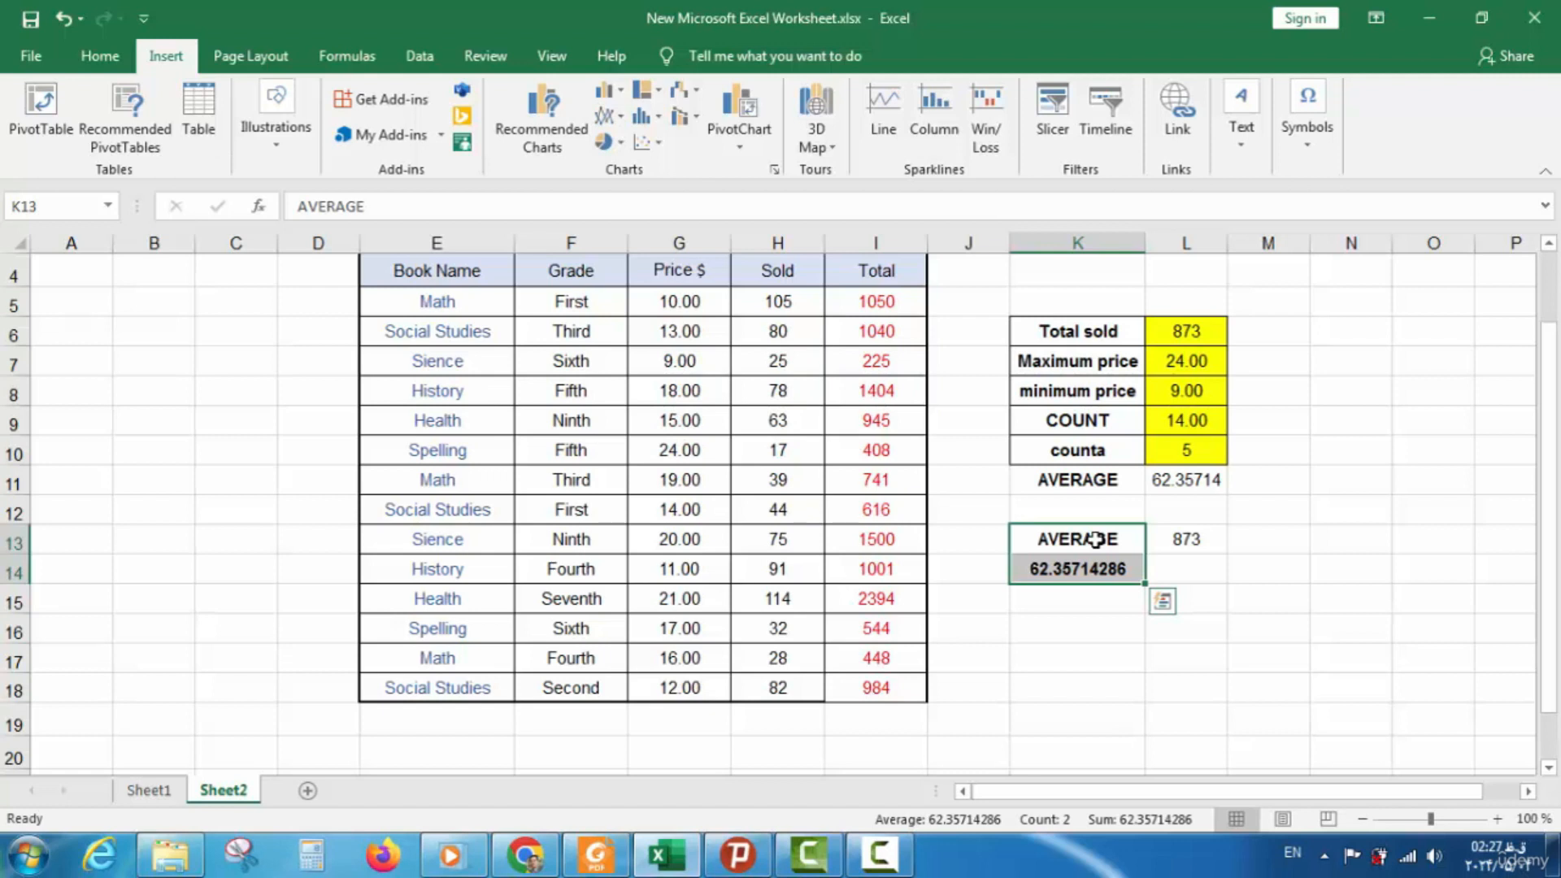
pyautogui.doubleClick(1204, 540)
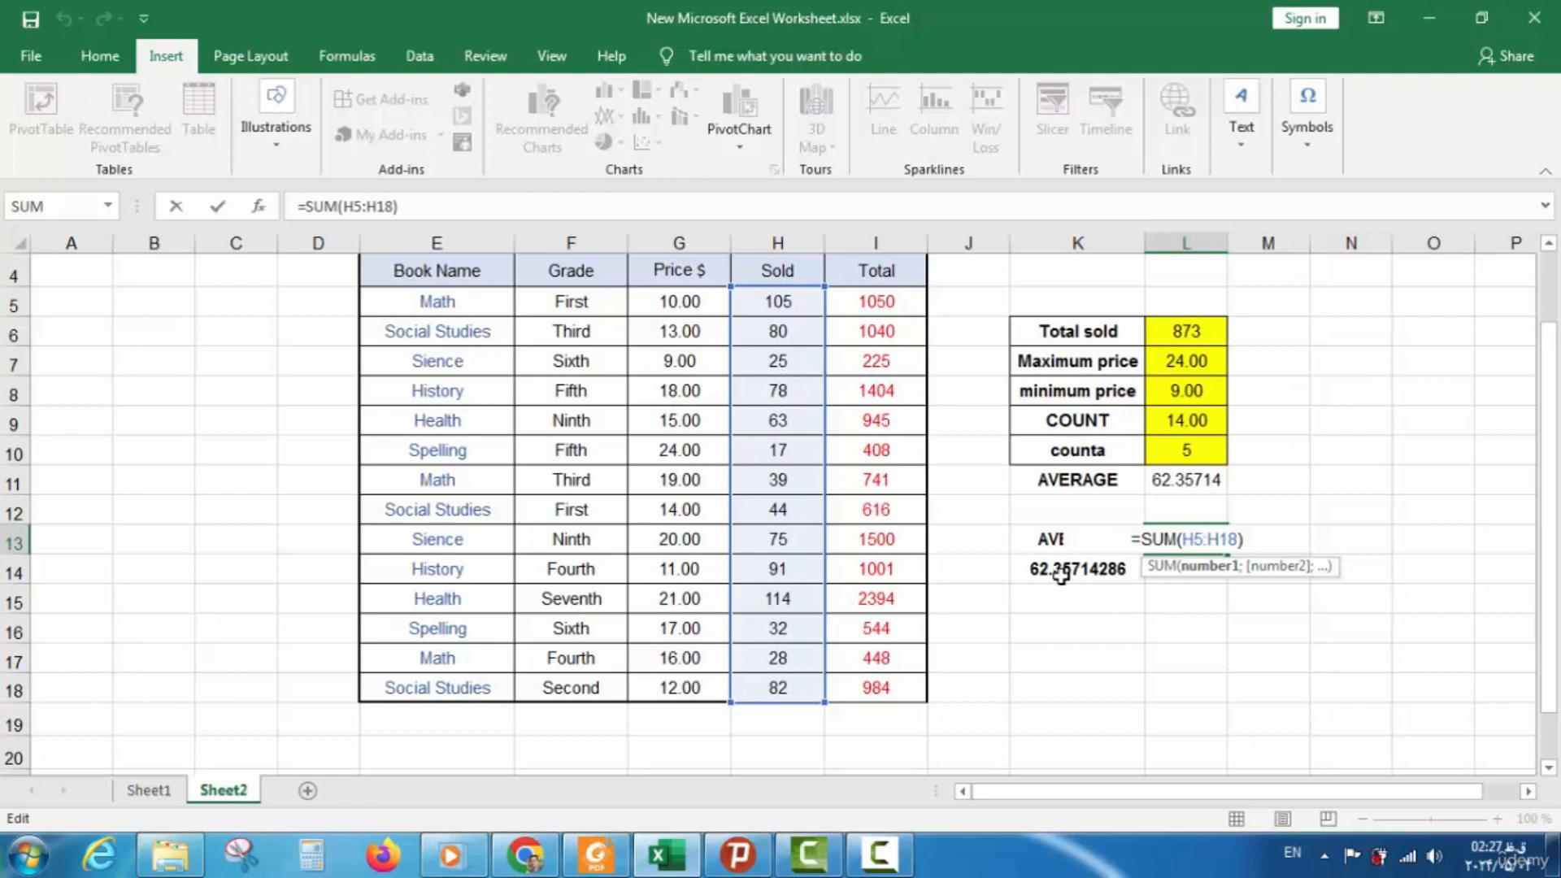
pyautogui.click(1065, 600)
# Compare against the Sold column's status-bar average, then clear the trial cells K13:L14
pyautogui.moveTo(776, 302); pyautogui.dragTo(765, 681)
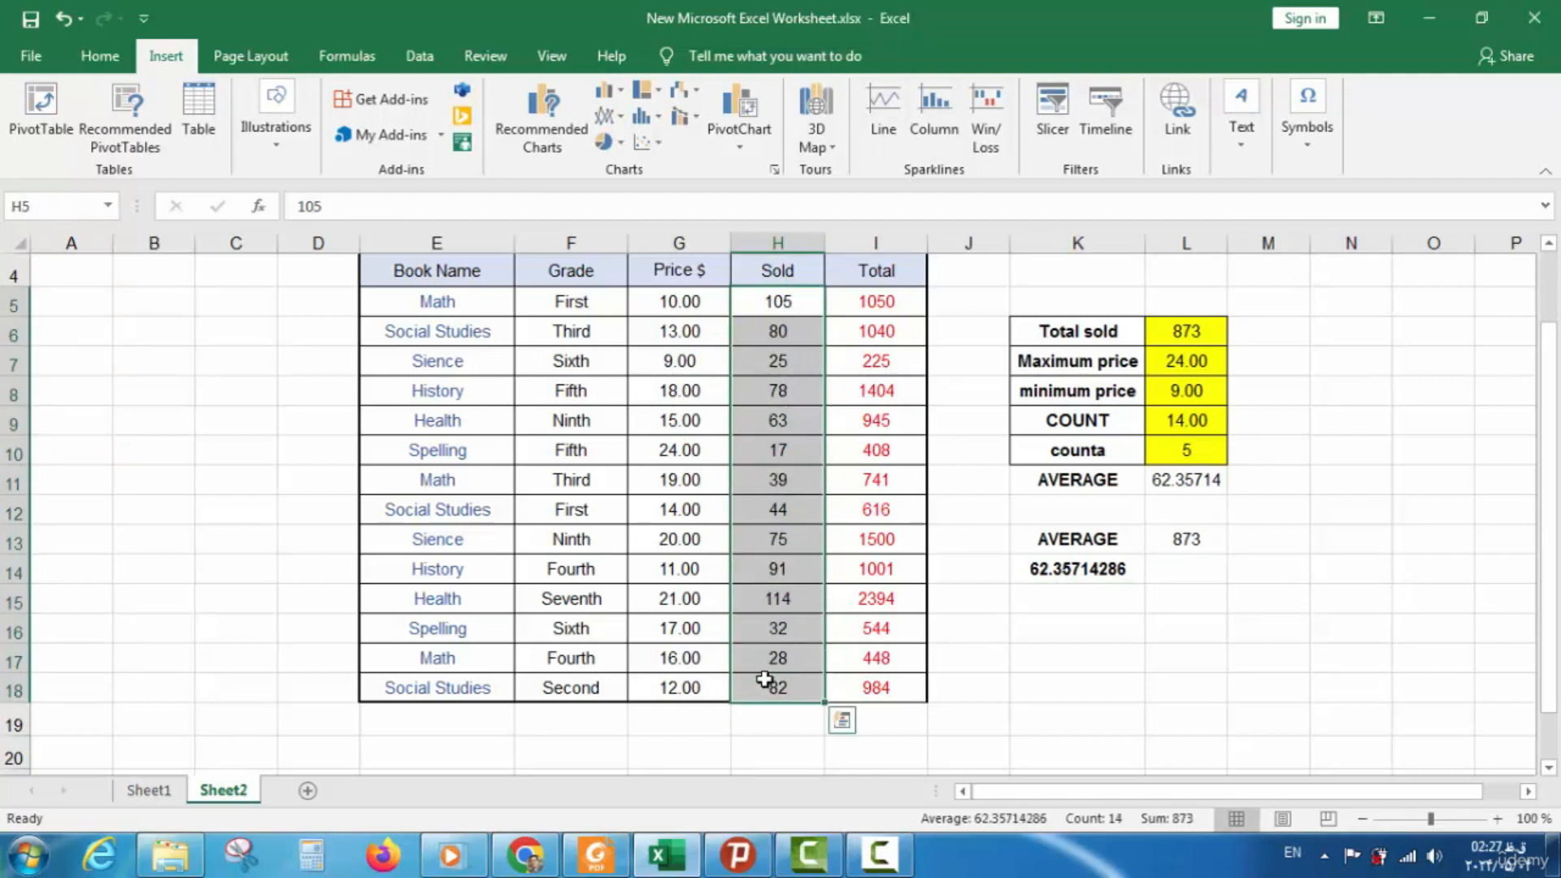
pyautogui.click(765, 681)
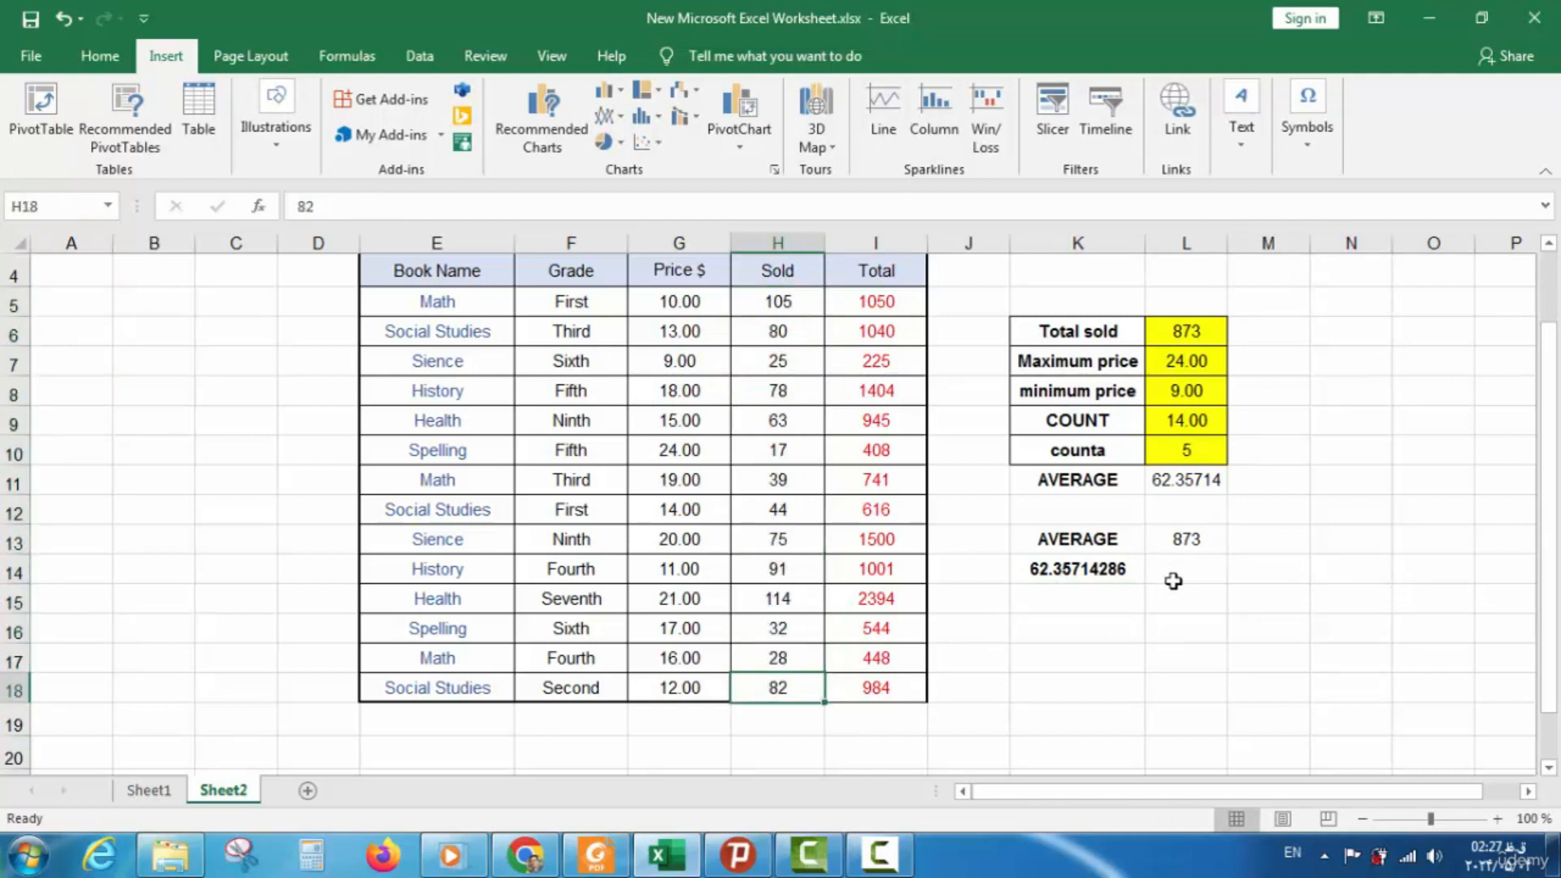
pyautogui.click(1191, 539)
pyautogui.moveTo(1132, 543); pyautogui.dragTo(1097, 571)
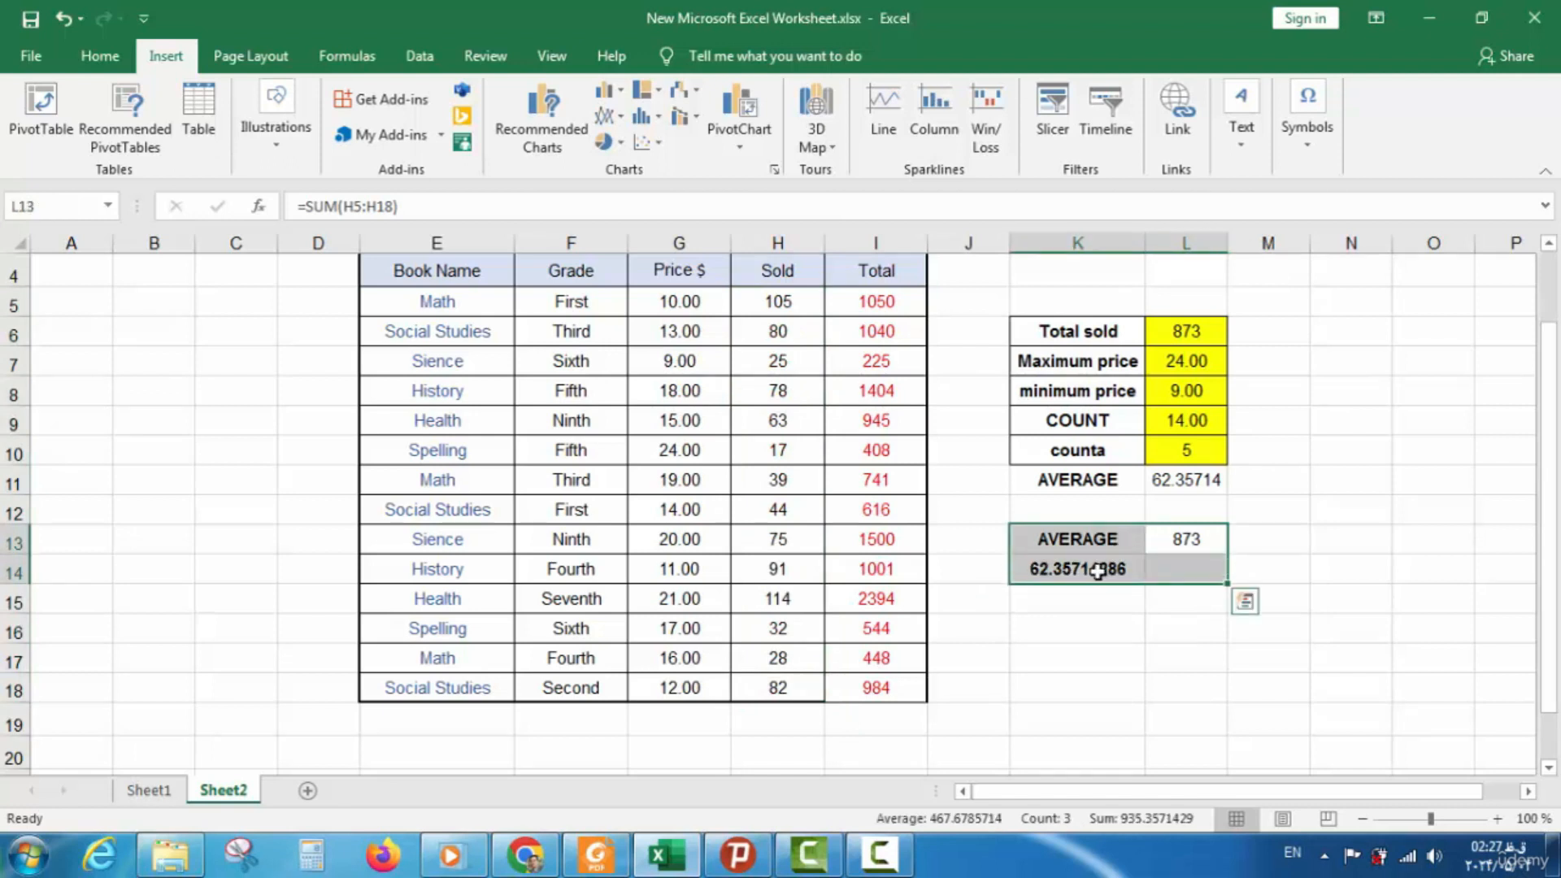
pyautogui.press('Delete')
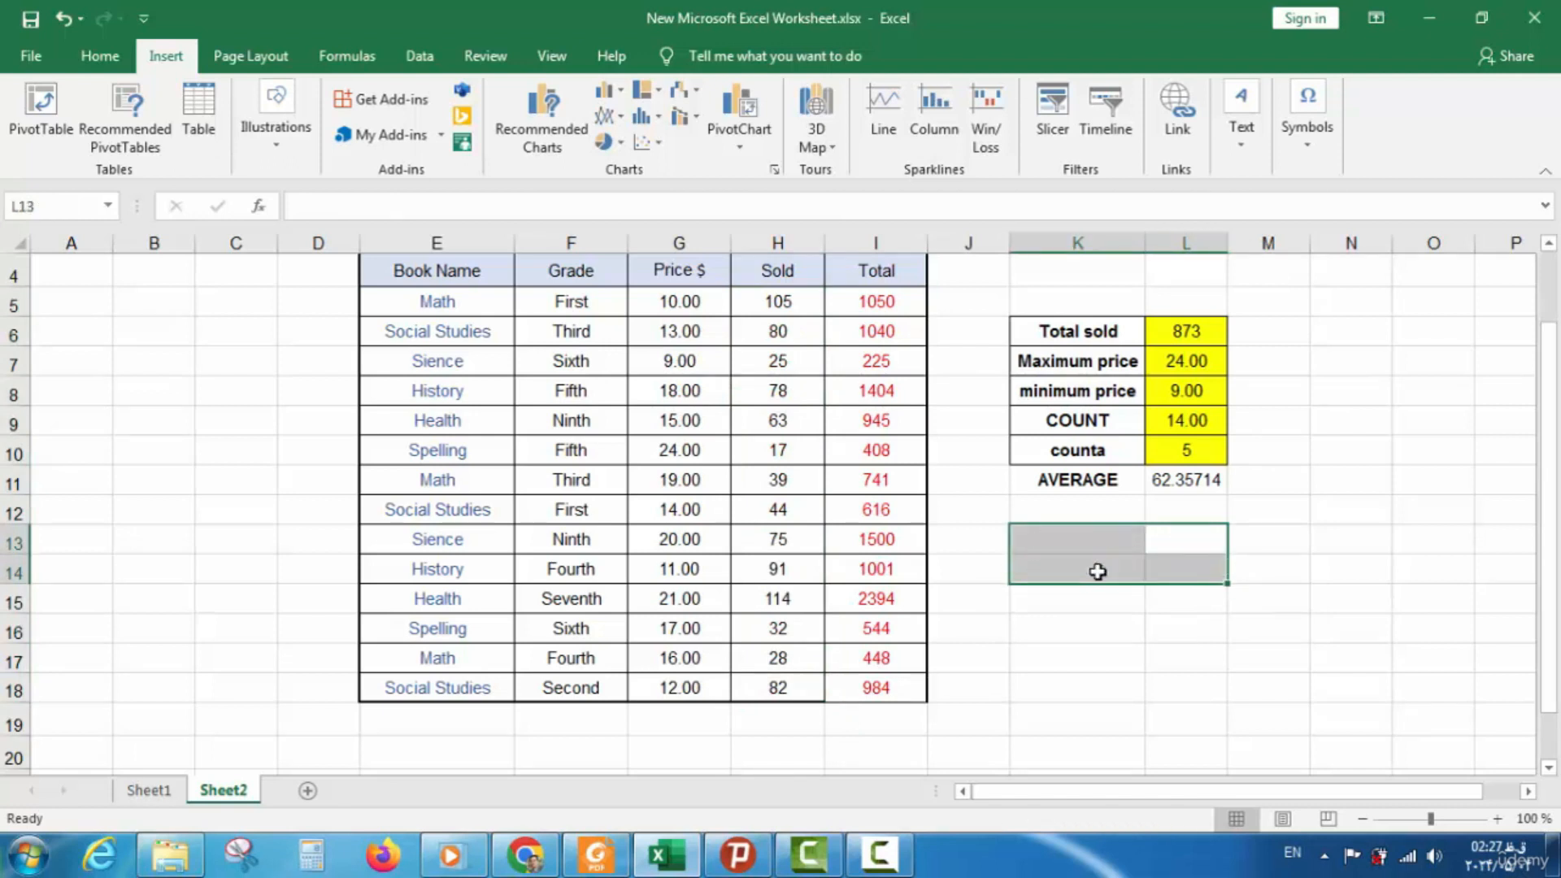
pyautogui.click(1170, 509)
pyautogui.click(1178, 486)
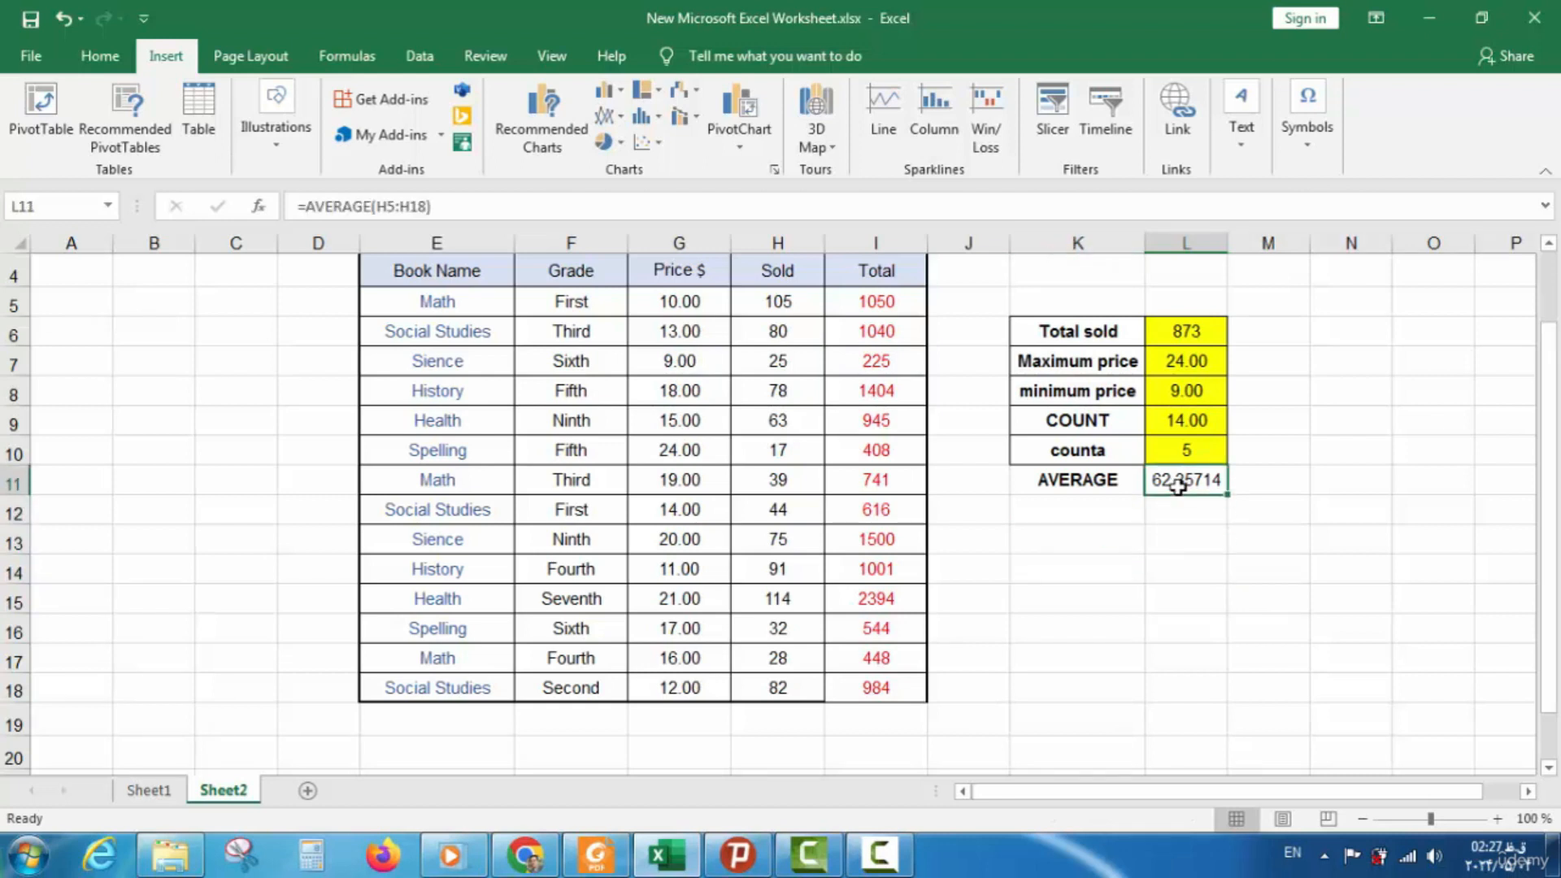
pyautogui.press('Delete')
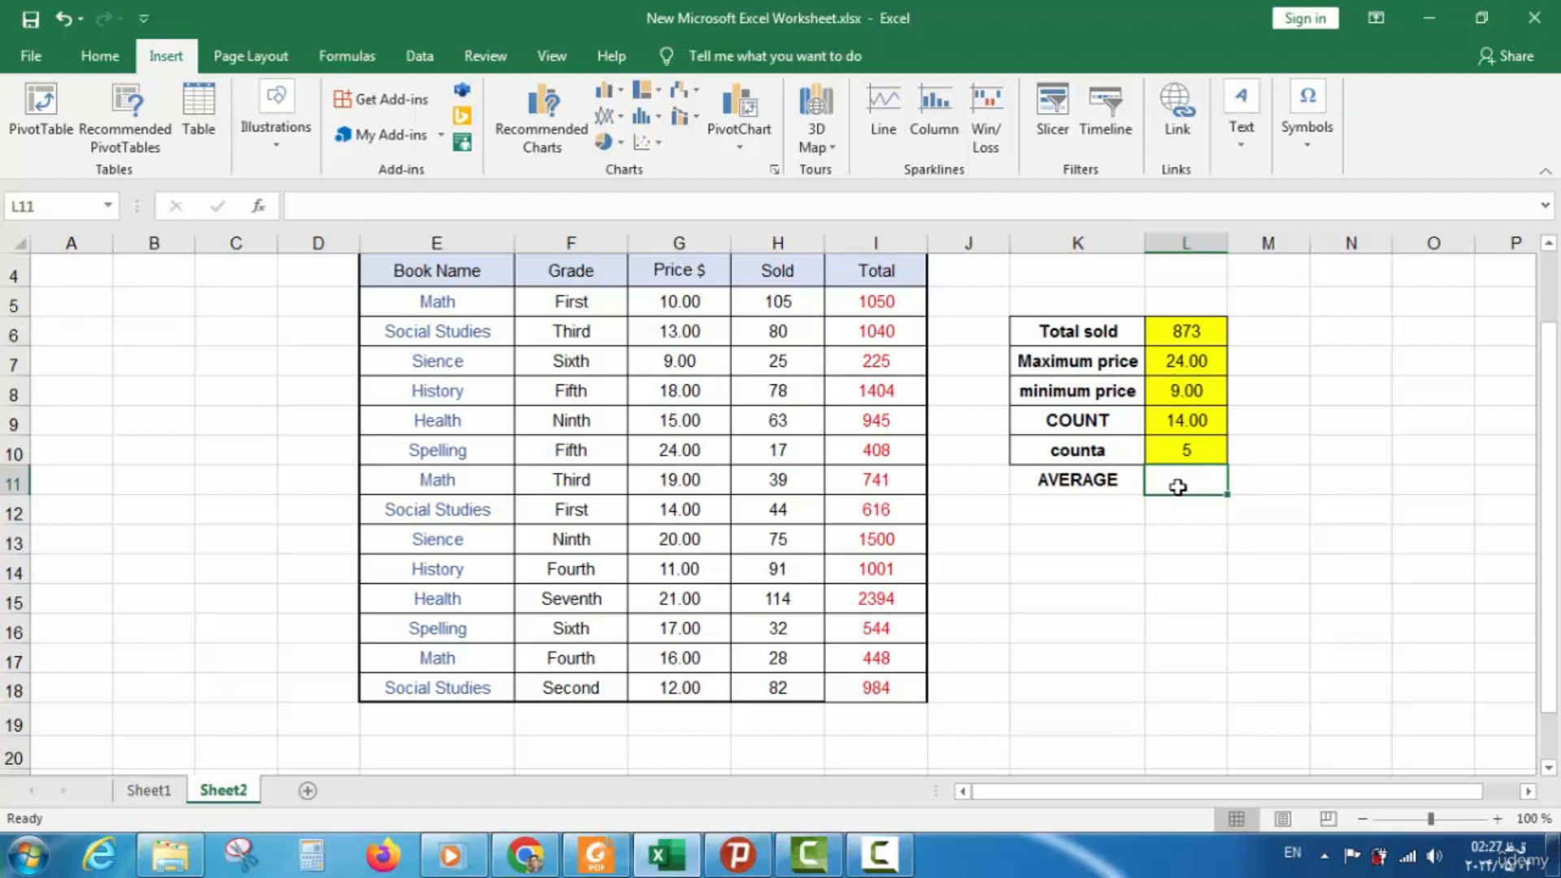
pyautogui.write('=')
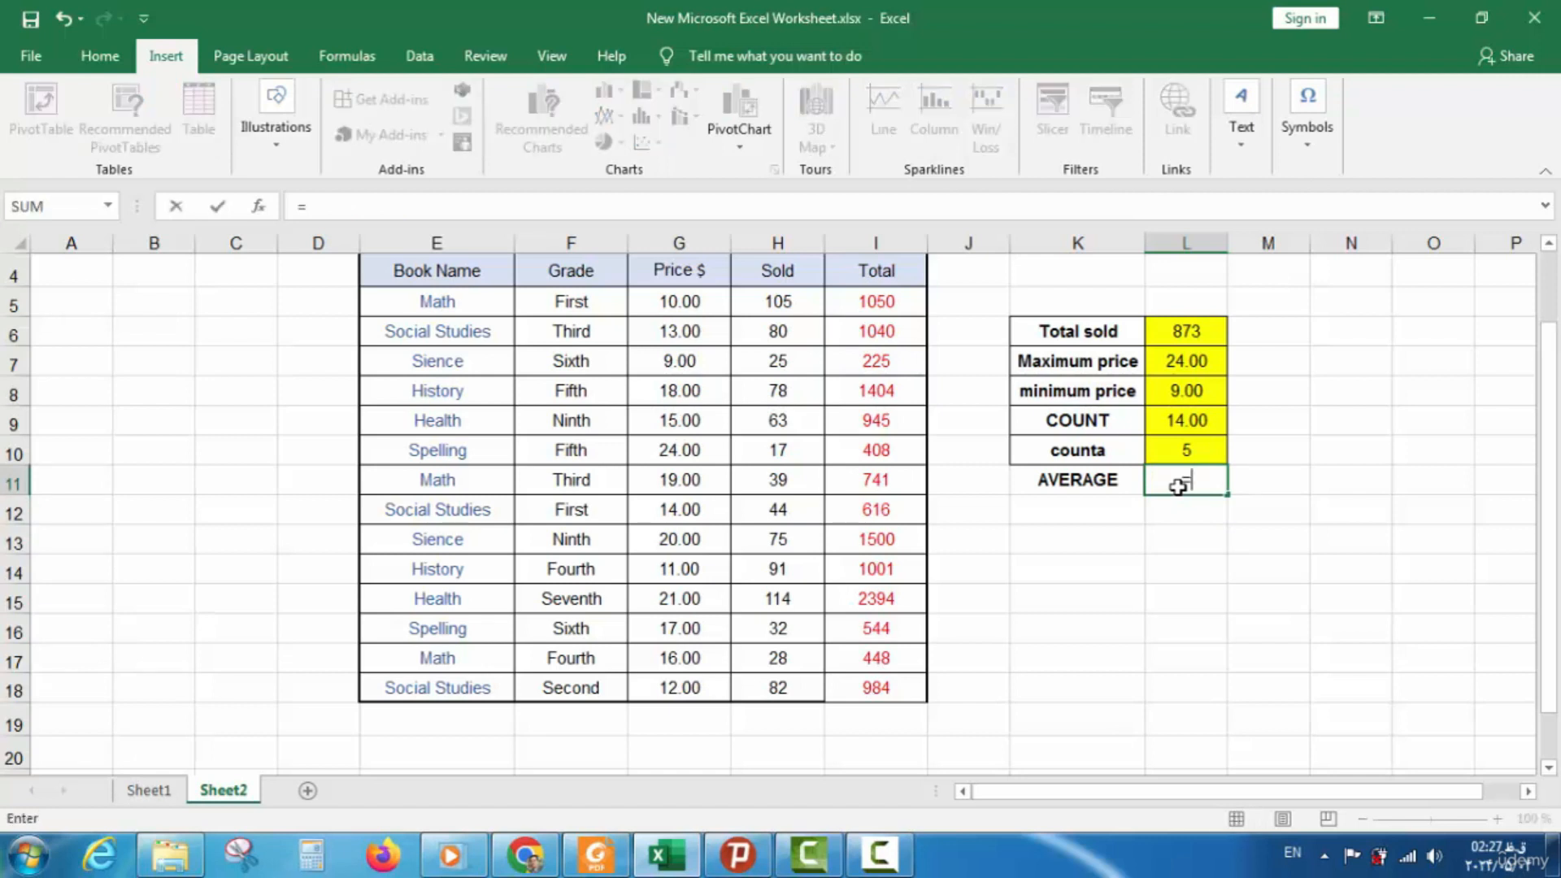
pyautogui.write('AVE')
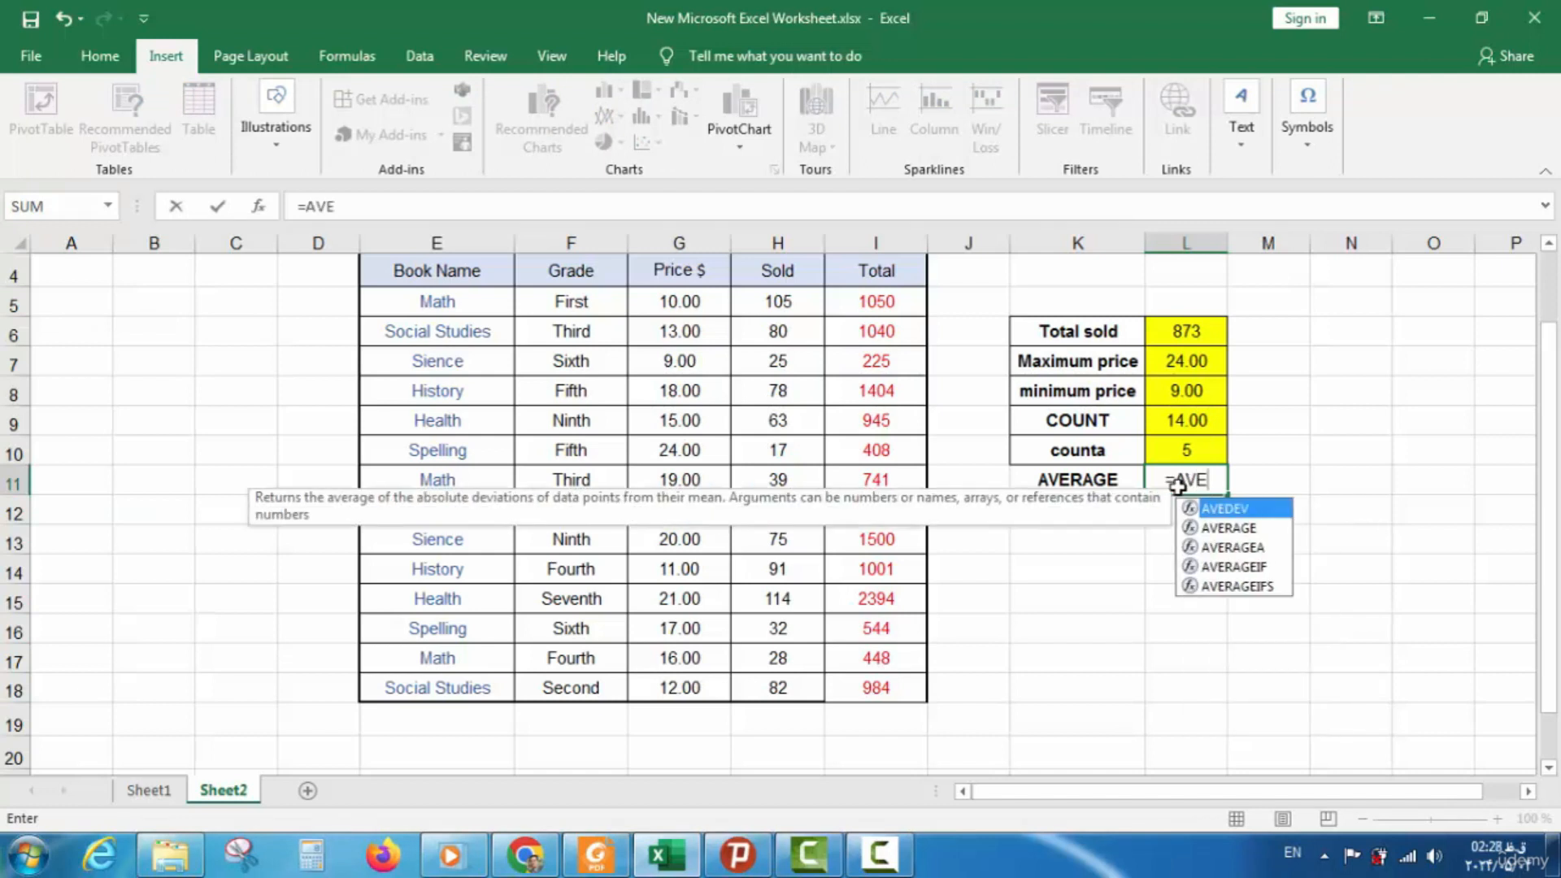
pyautogui.write('RAGE')
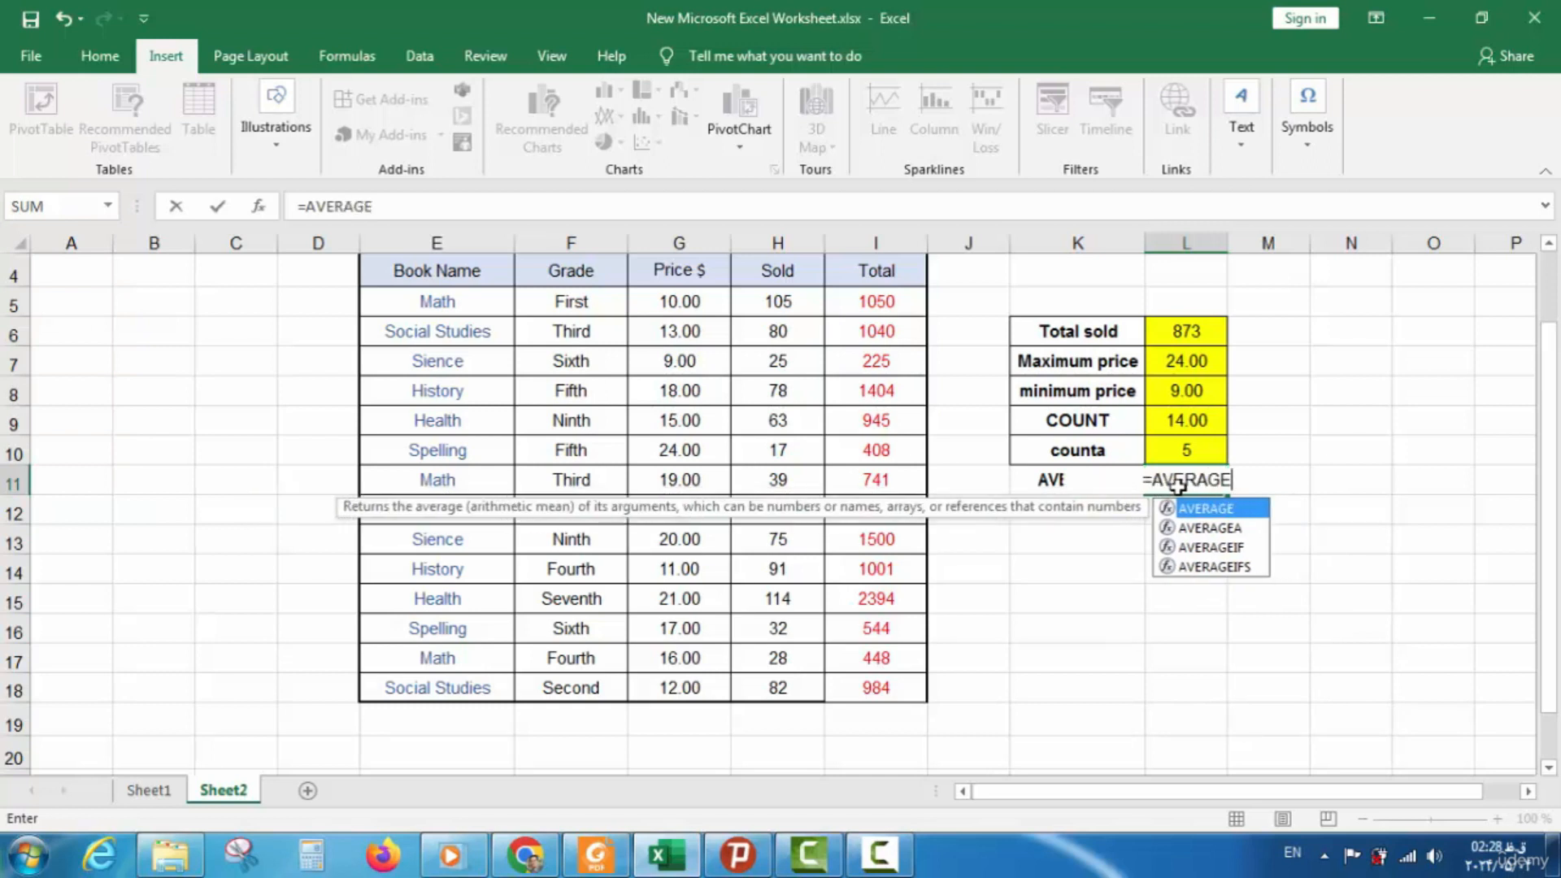
pyautogui.write('(')
pyautogui.moveTo(782, 304); pyautogui.dragTo(774, 680)
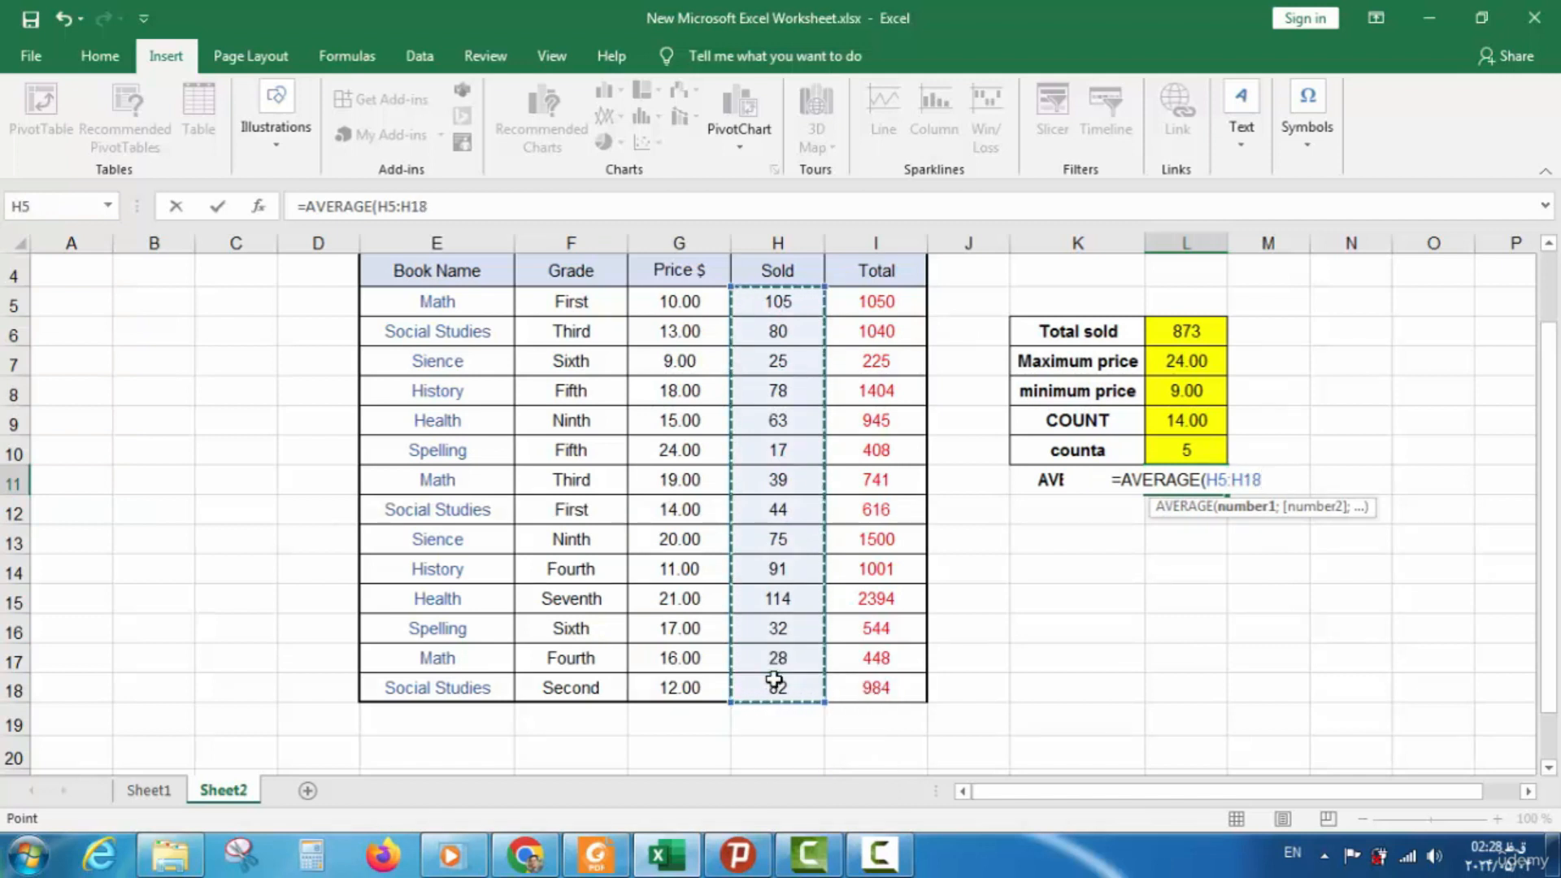
pyautogui.write(')')
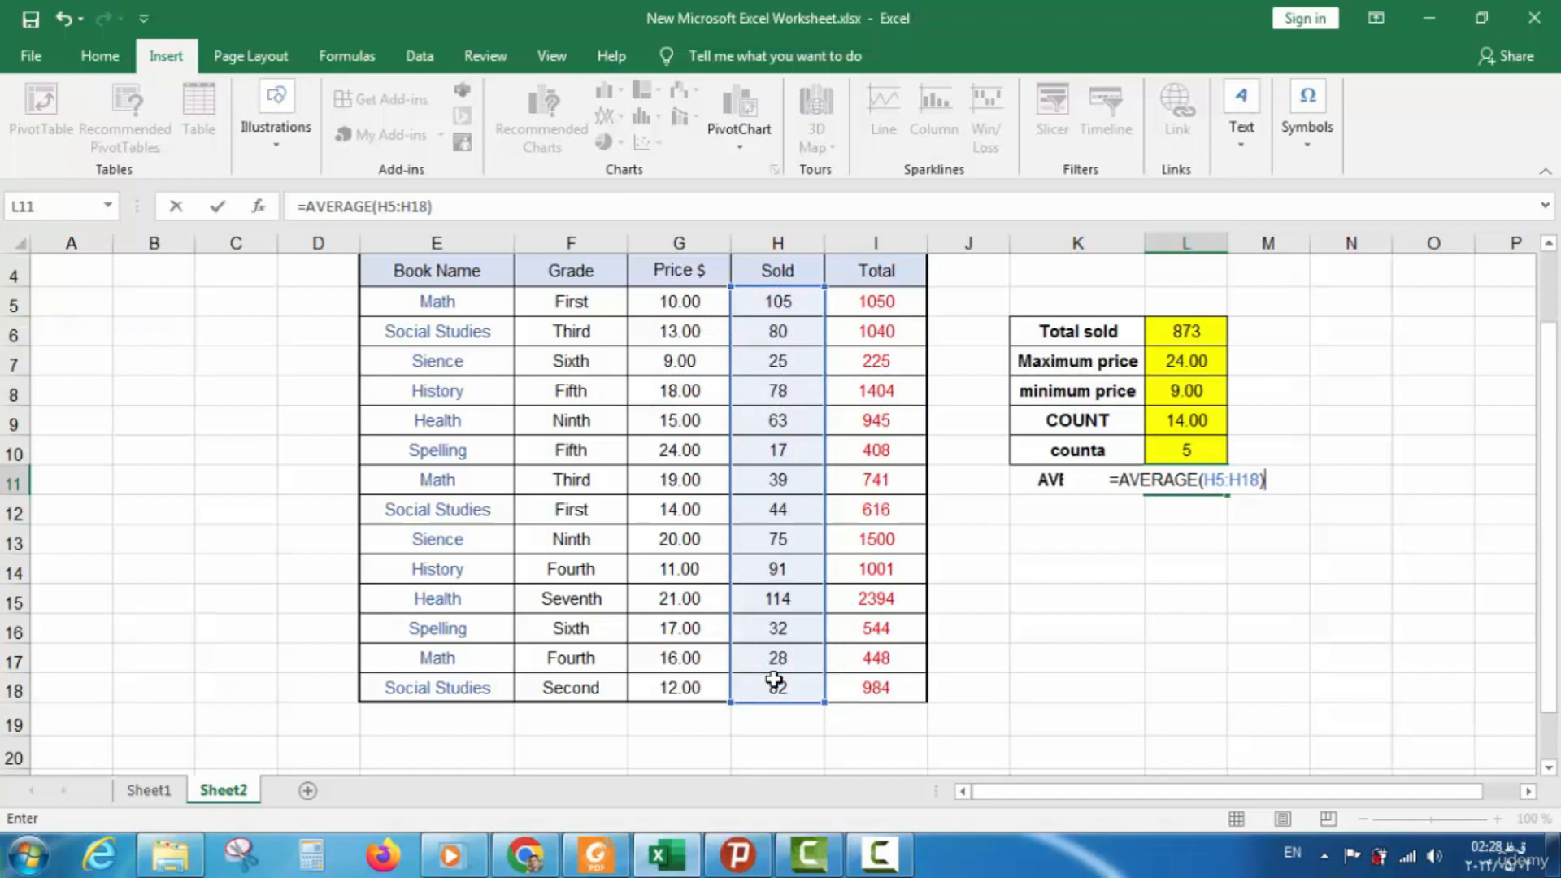
pyautogui.press('Return')
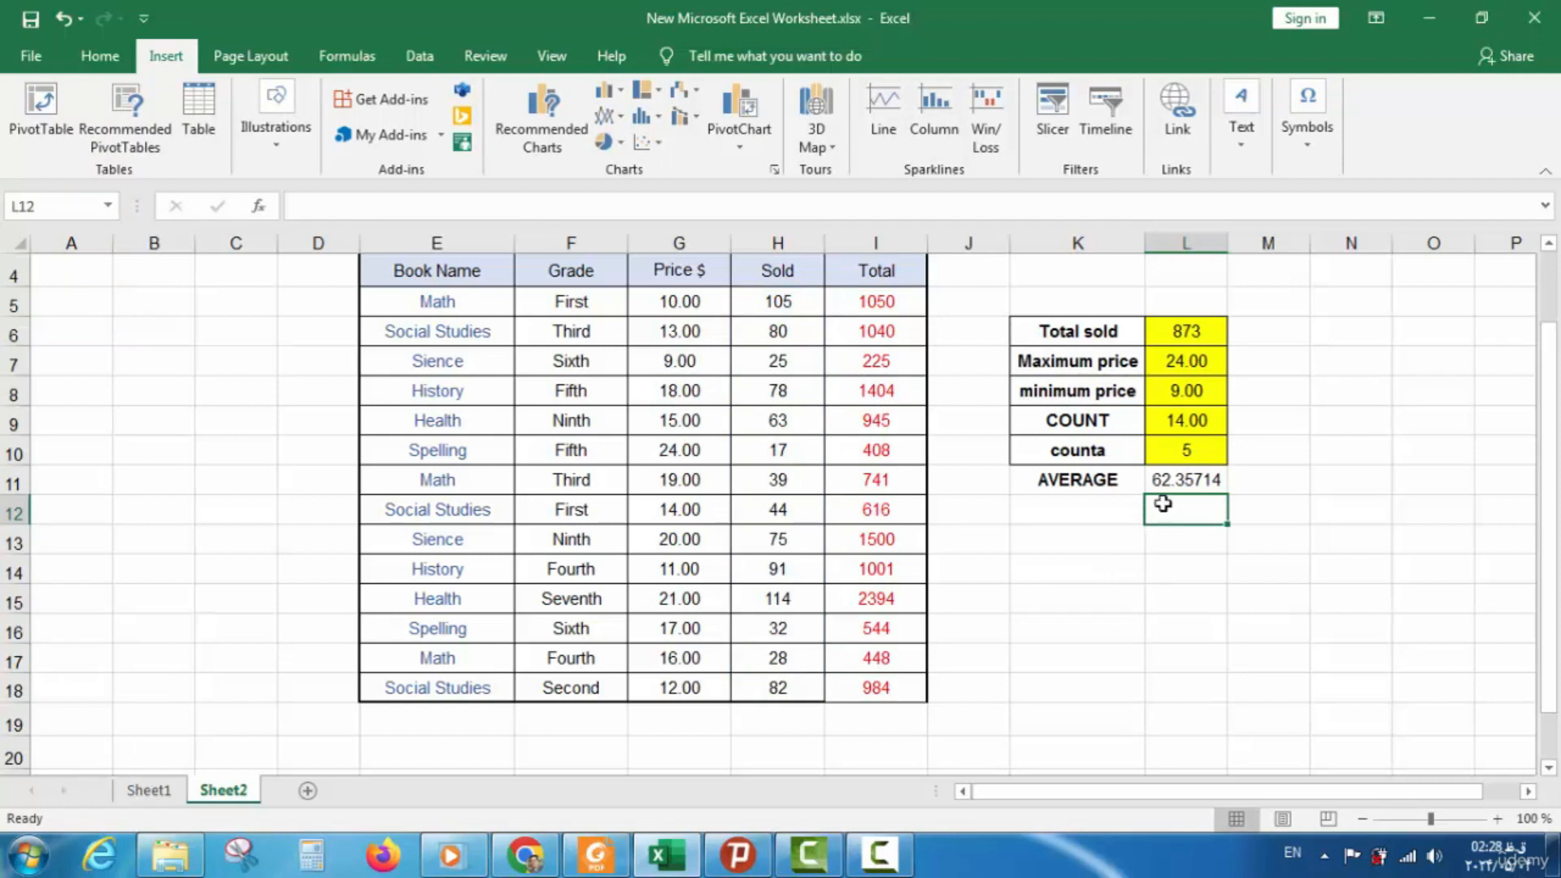
pyautogui.click(1197, 454)
pyautogui.moveTo(1197, 454); pyautogui.dragTo(1084, 481)
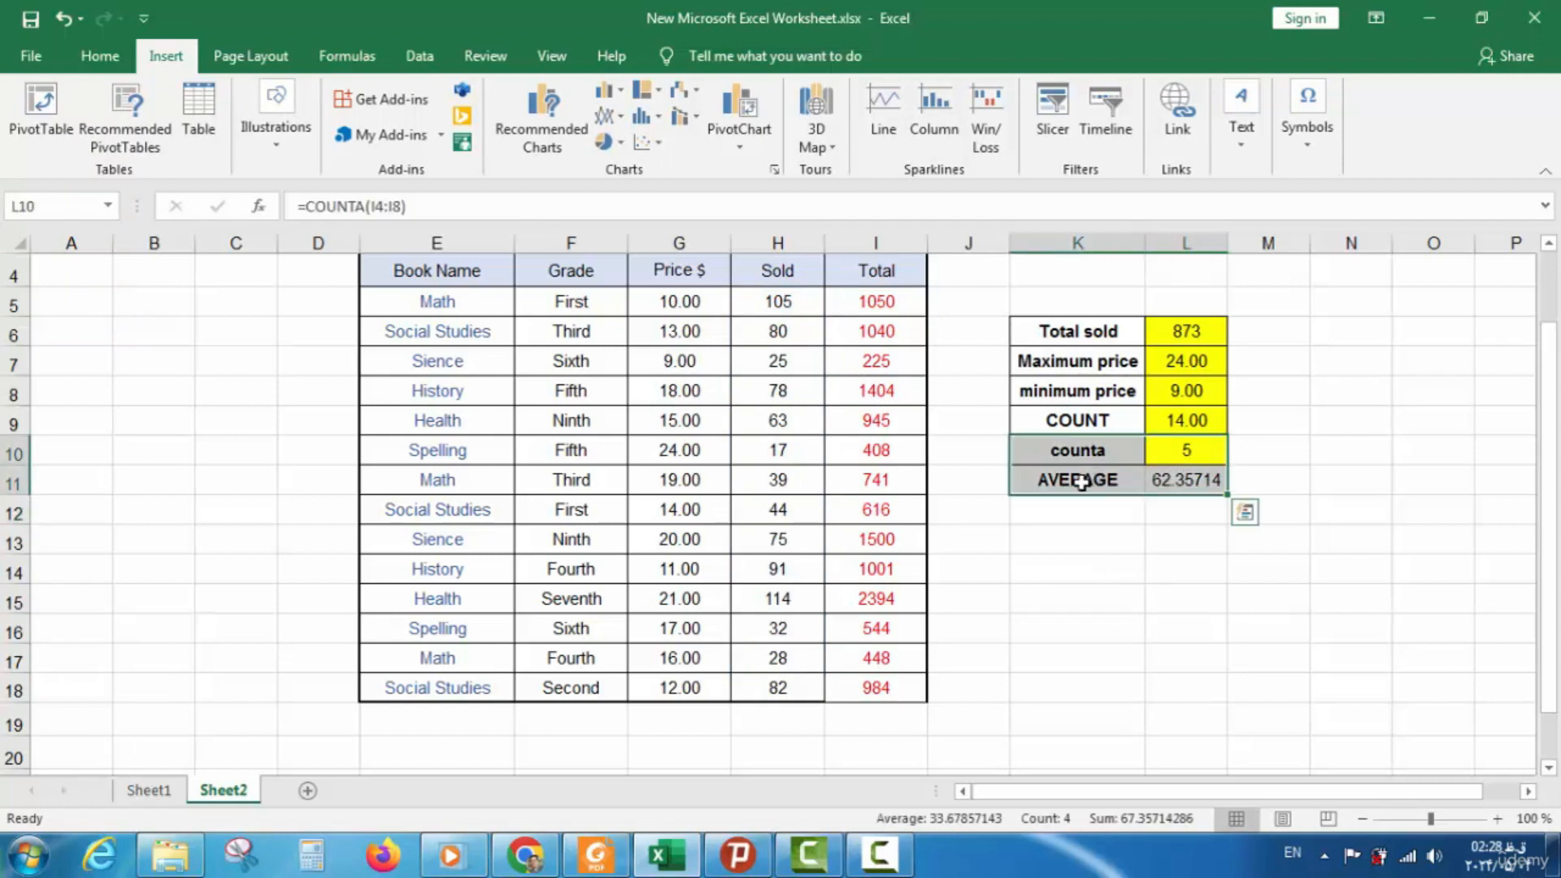
# Fill the AVERAGE result cell L11 (62.35714) with yellow
pyautogui.click(99, 57)
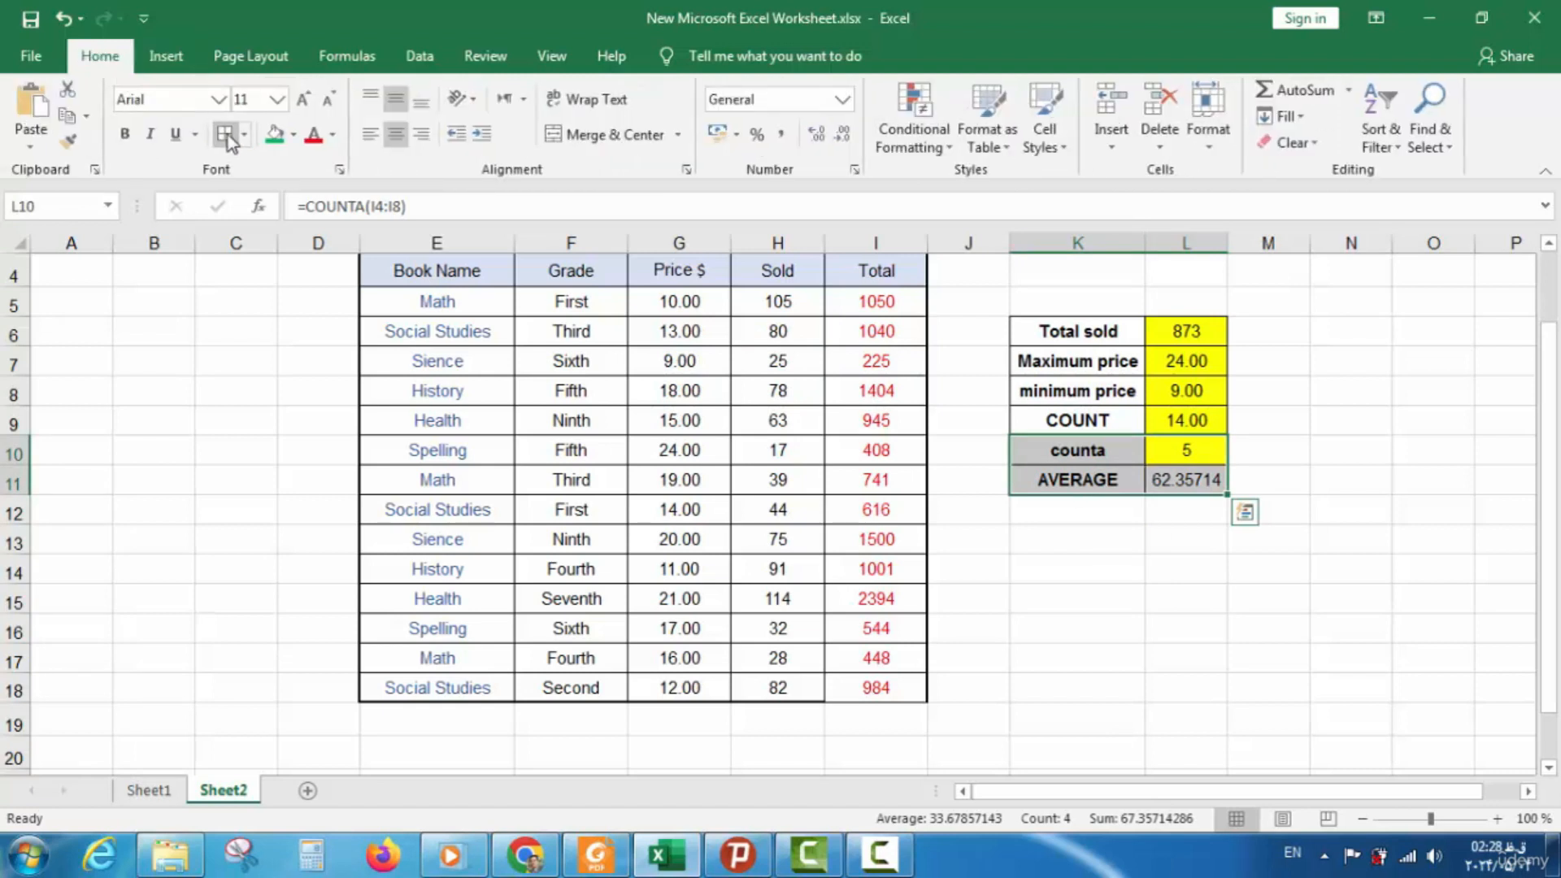
pyautogui.click(1168, 480)
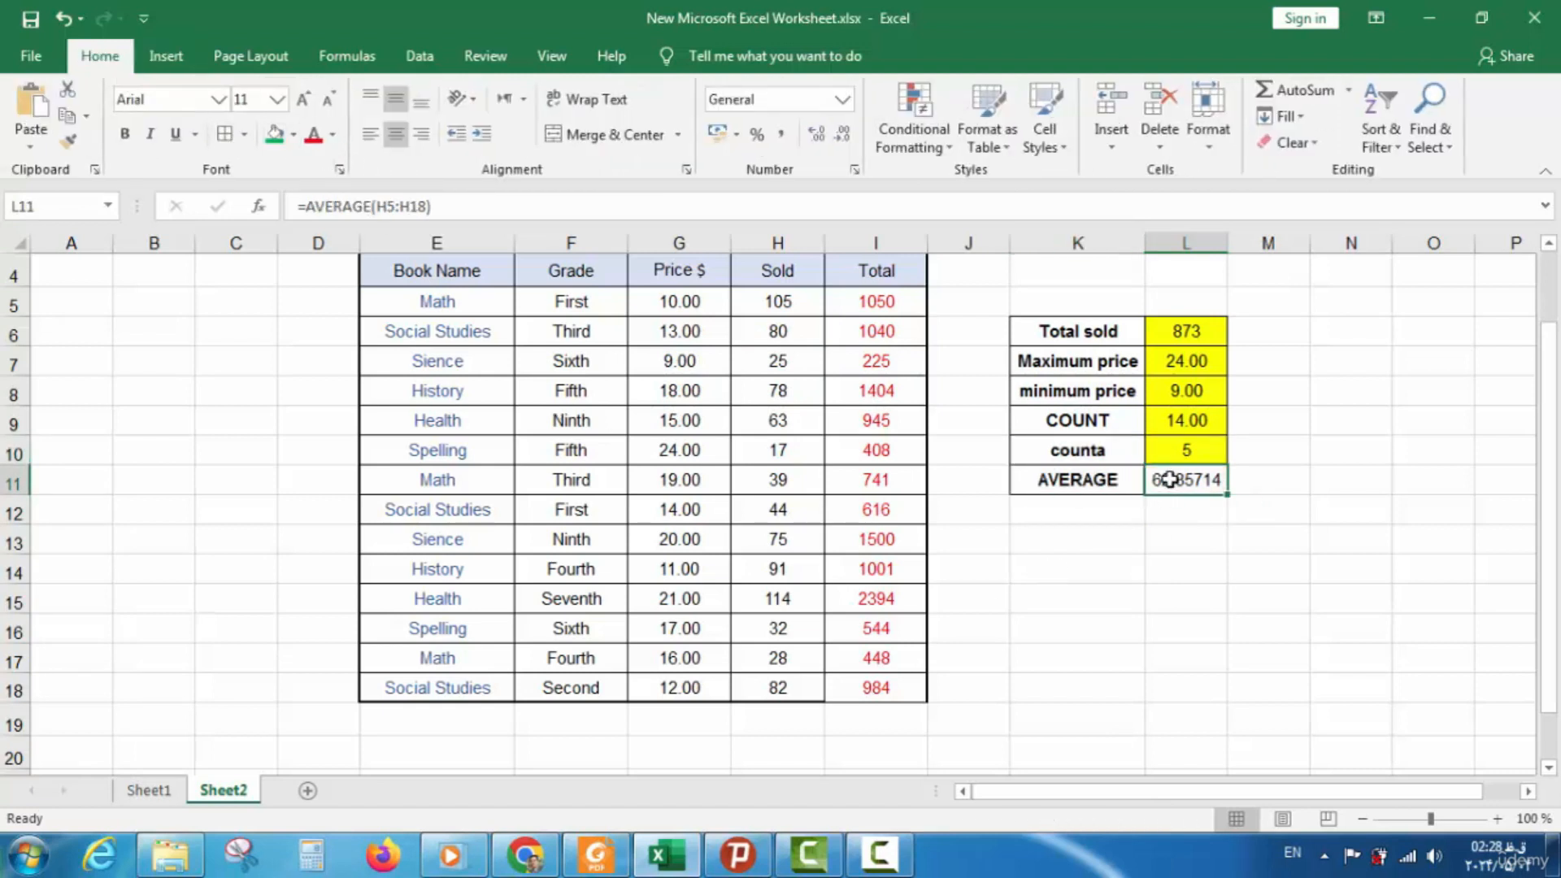
pyautogui.click(295, 142)
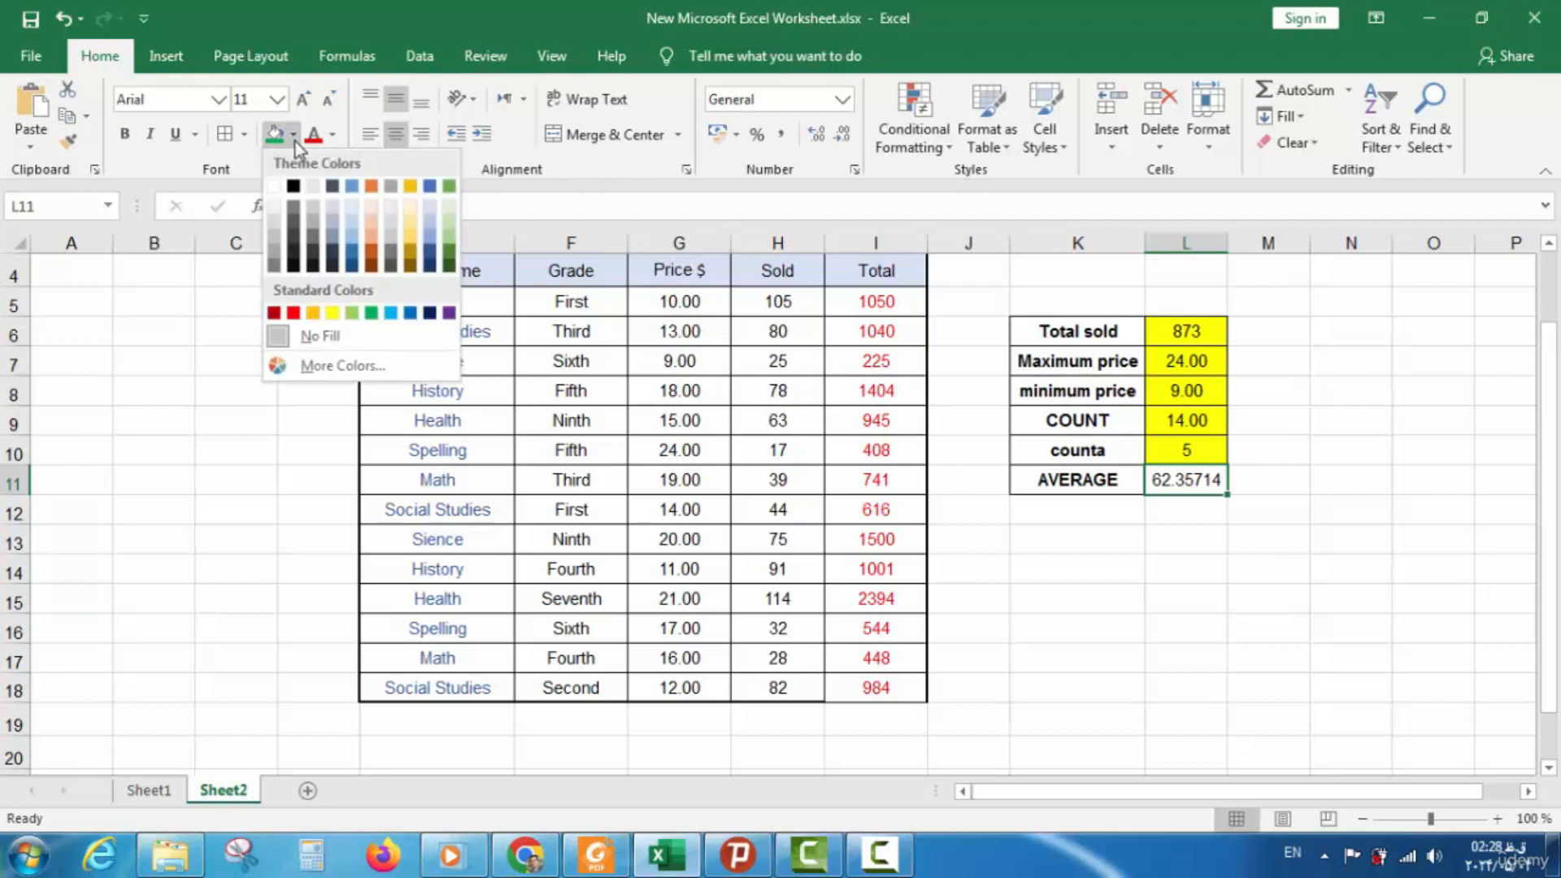
pyautogui.click(331, 313)
pyautogui.click(1170, 589)
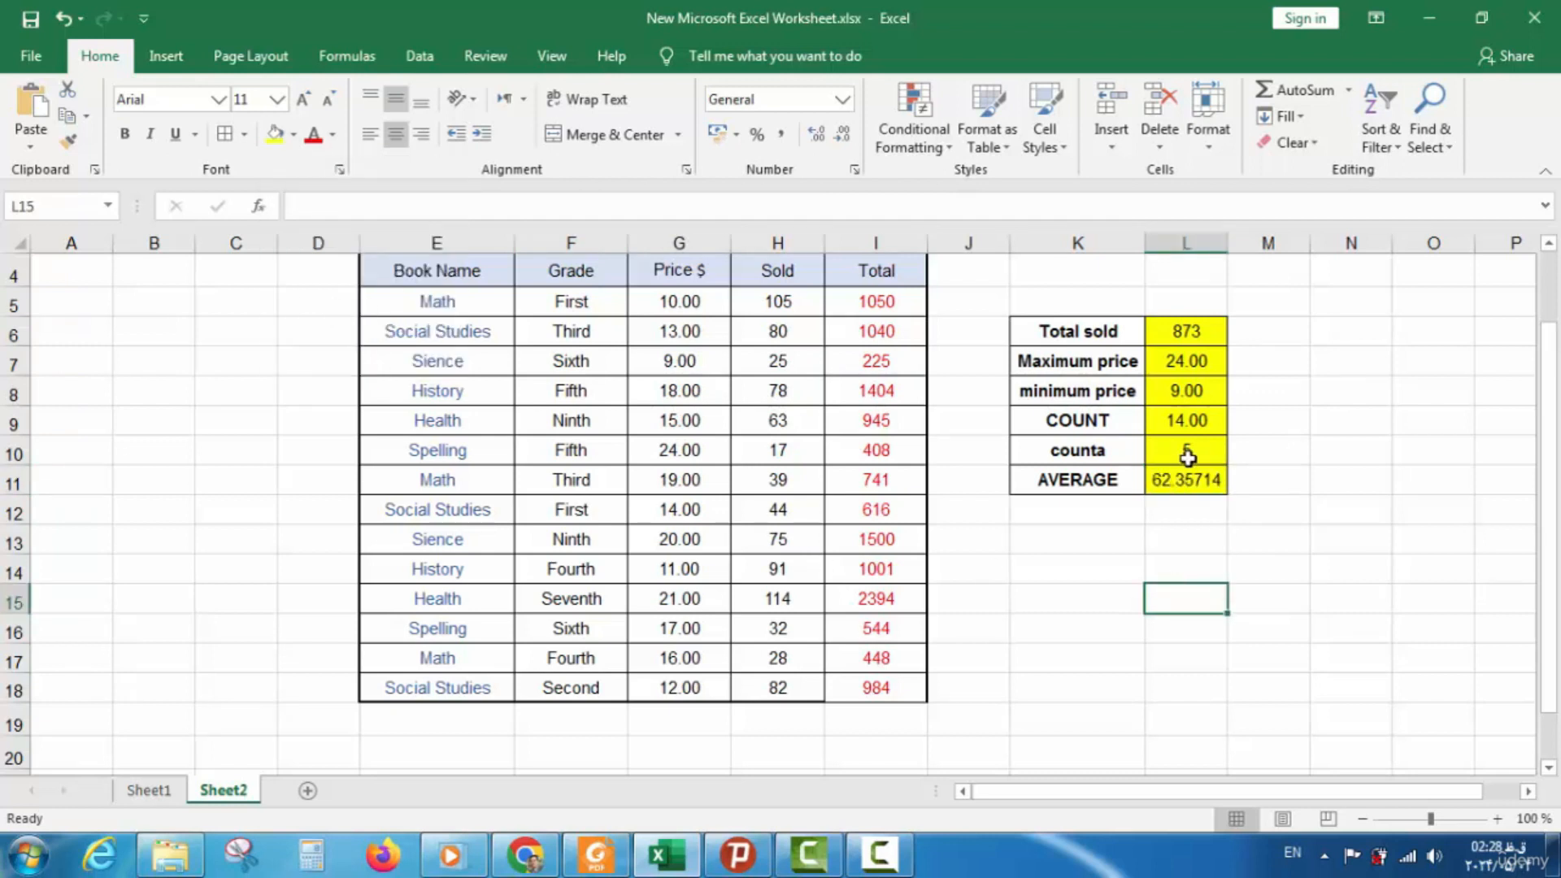
# Change L10's formula to =COUNTA(I4:I18) so it counts the whole Total column
pyautogui.doubleClick(1187, 456)
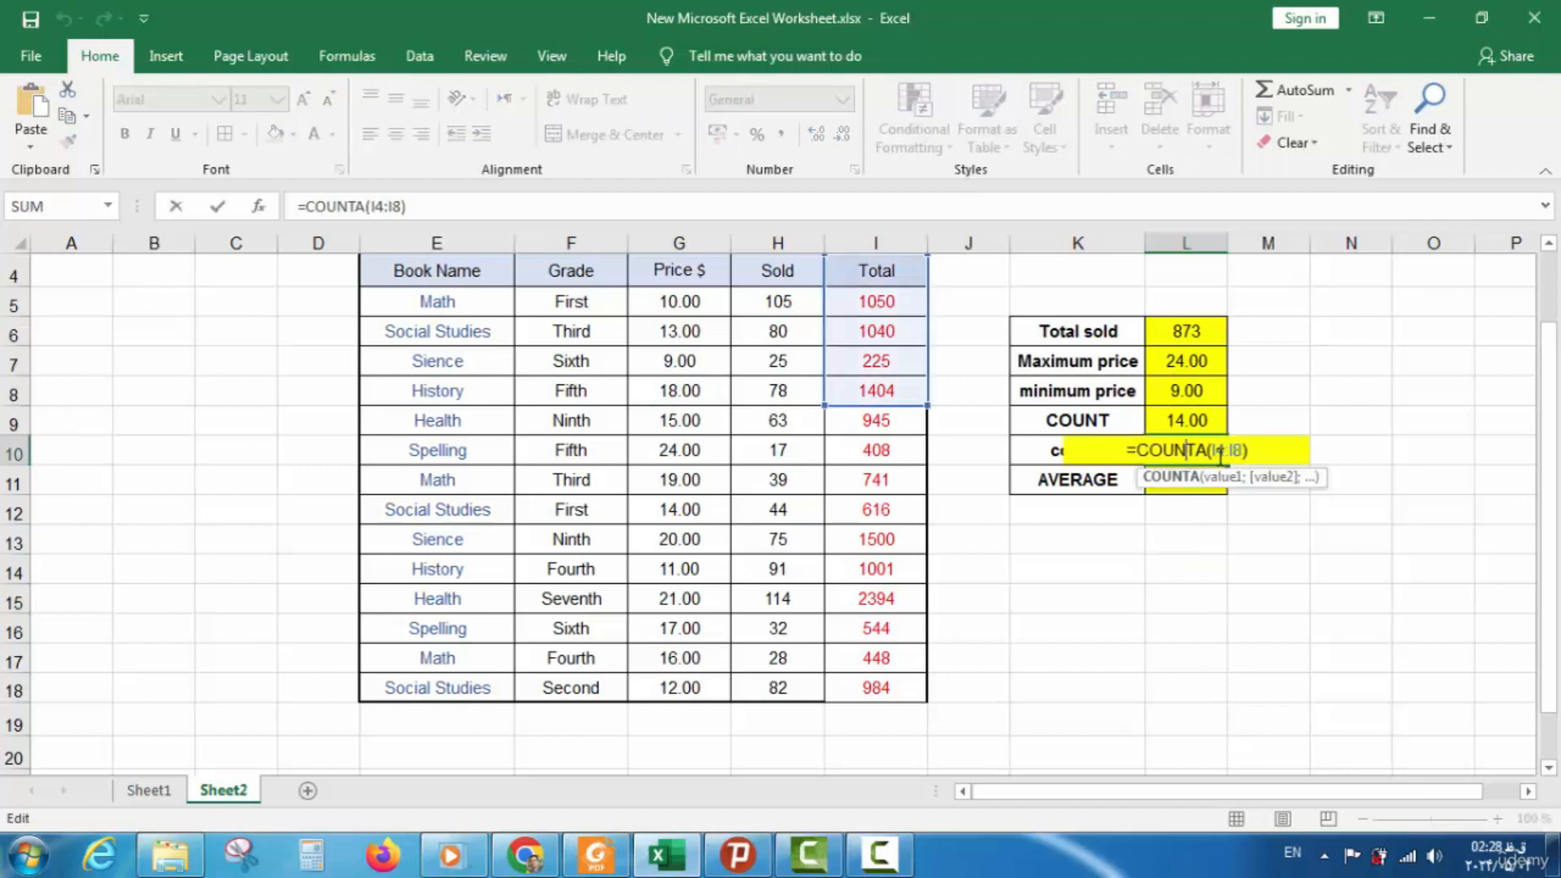
pyautogui.moveTo(1207, 451)
pyautogui.mouseDown()
pyautogui.moveTo(1243, 451)
pyautogui.moveTo(1199, 448)
pyautogui.mouseUp()
pyautogui.click(1242, 451)
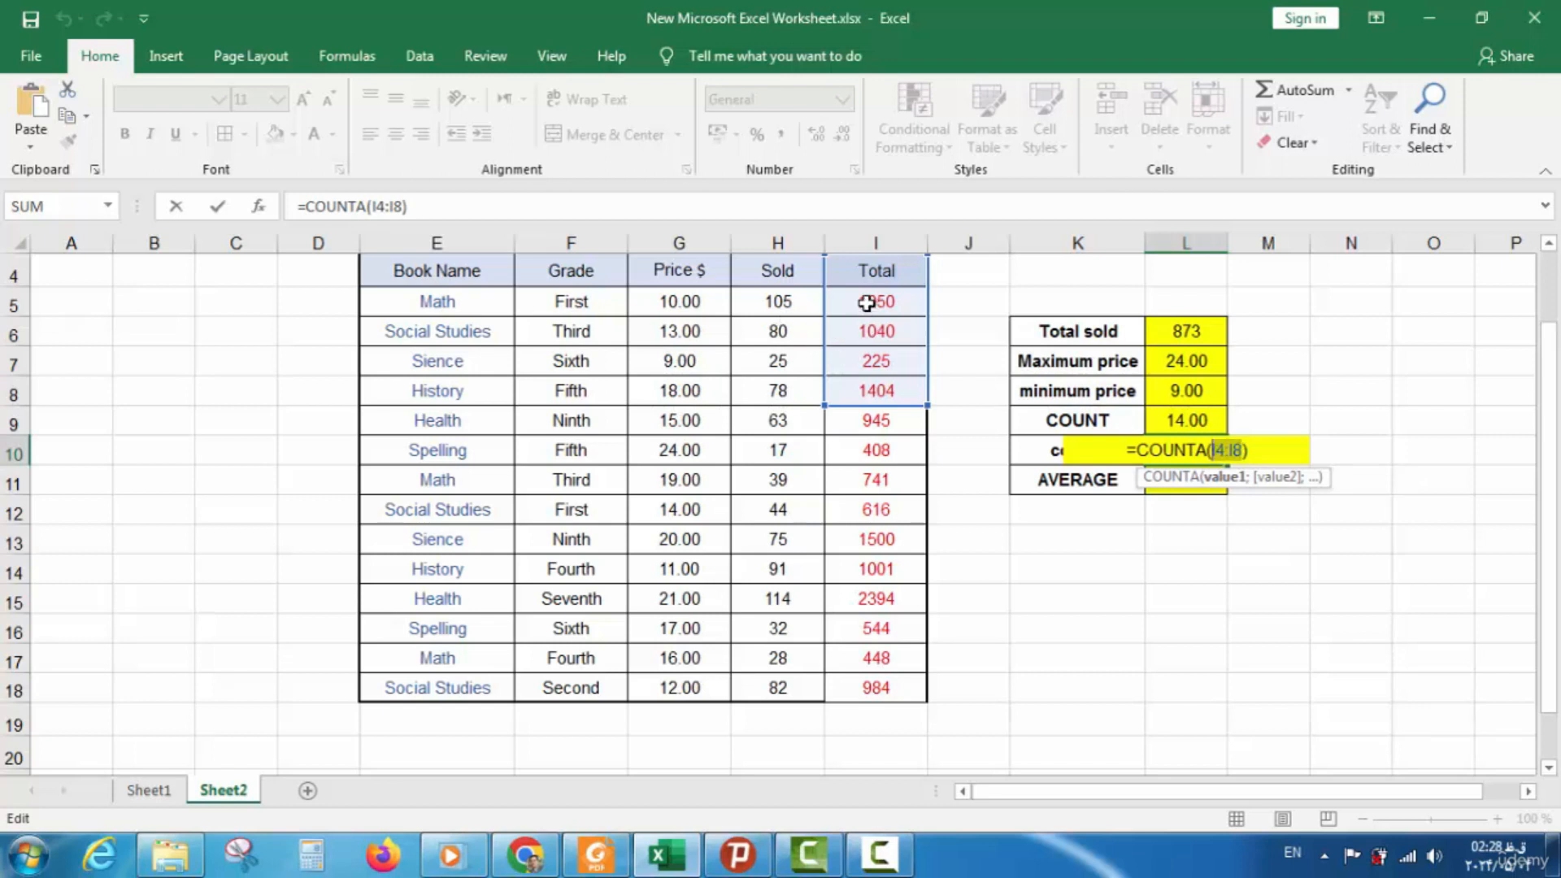
pyautogui.moveTo(872, 268); pyautogui.dragTo(849, 690)
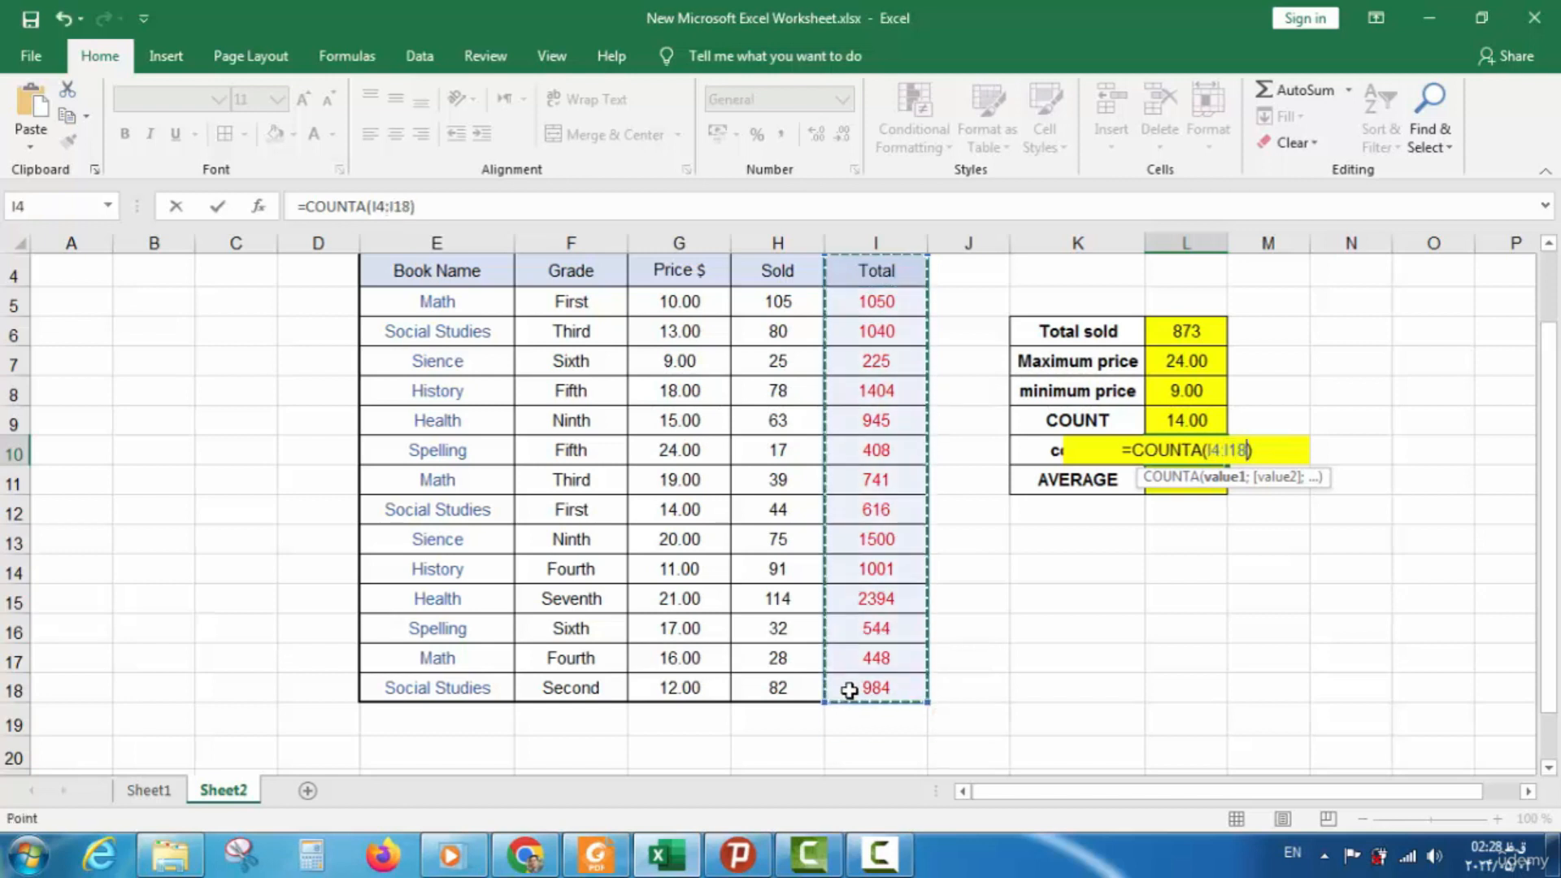
pyautogui.write(')')
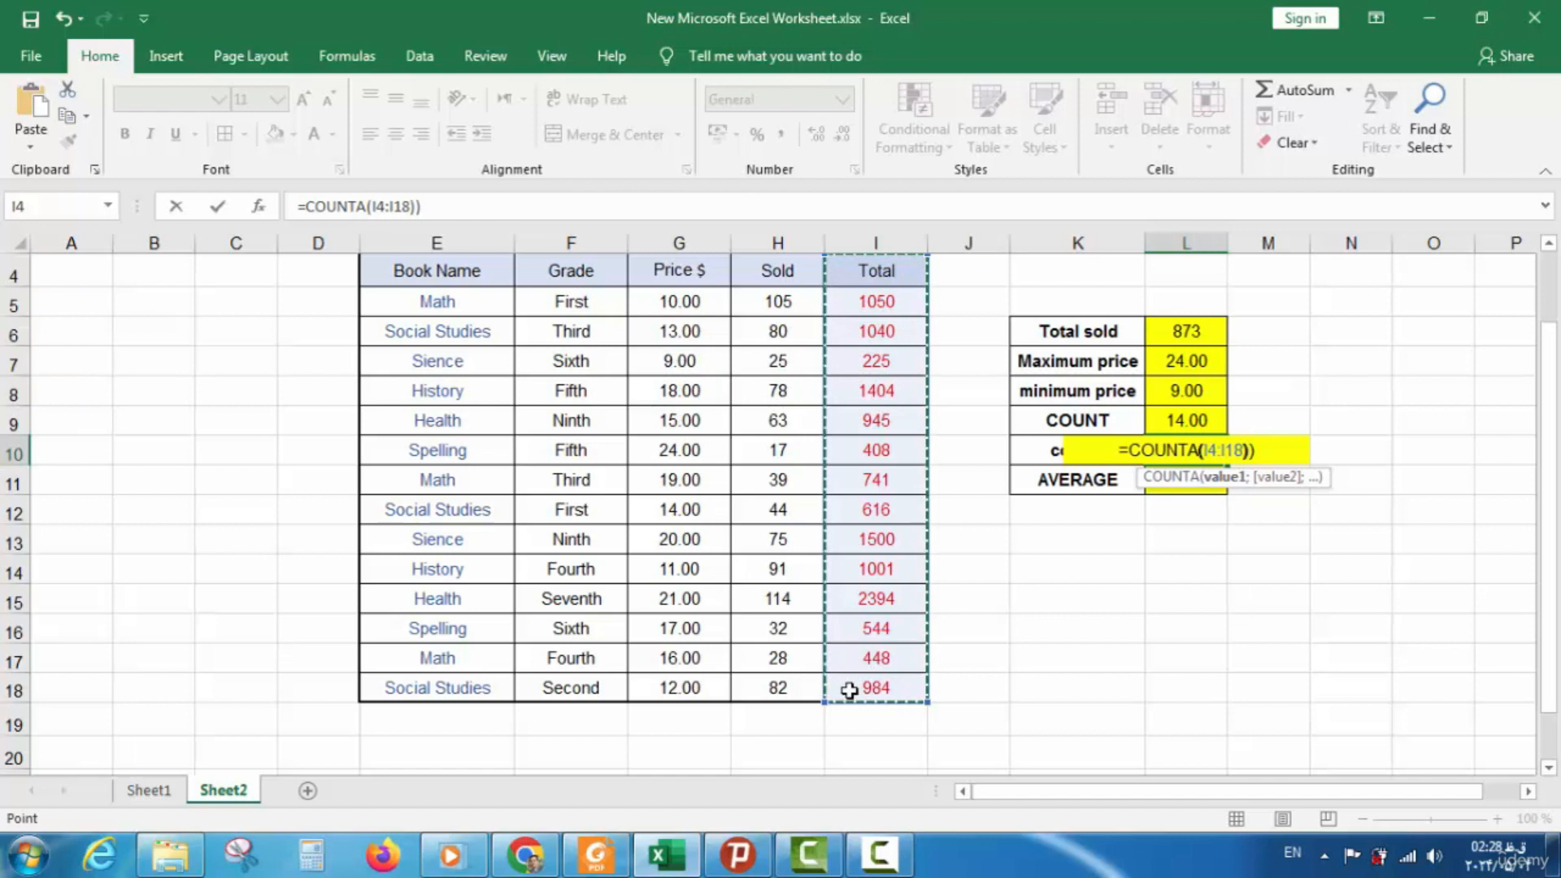
pyautogui.press('BackSpace')
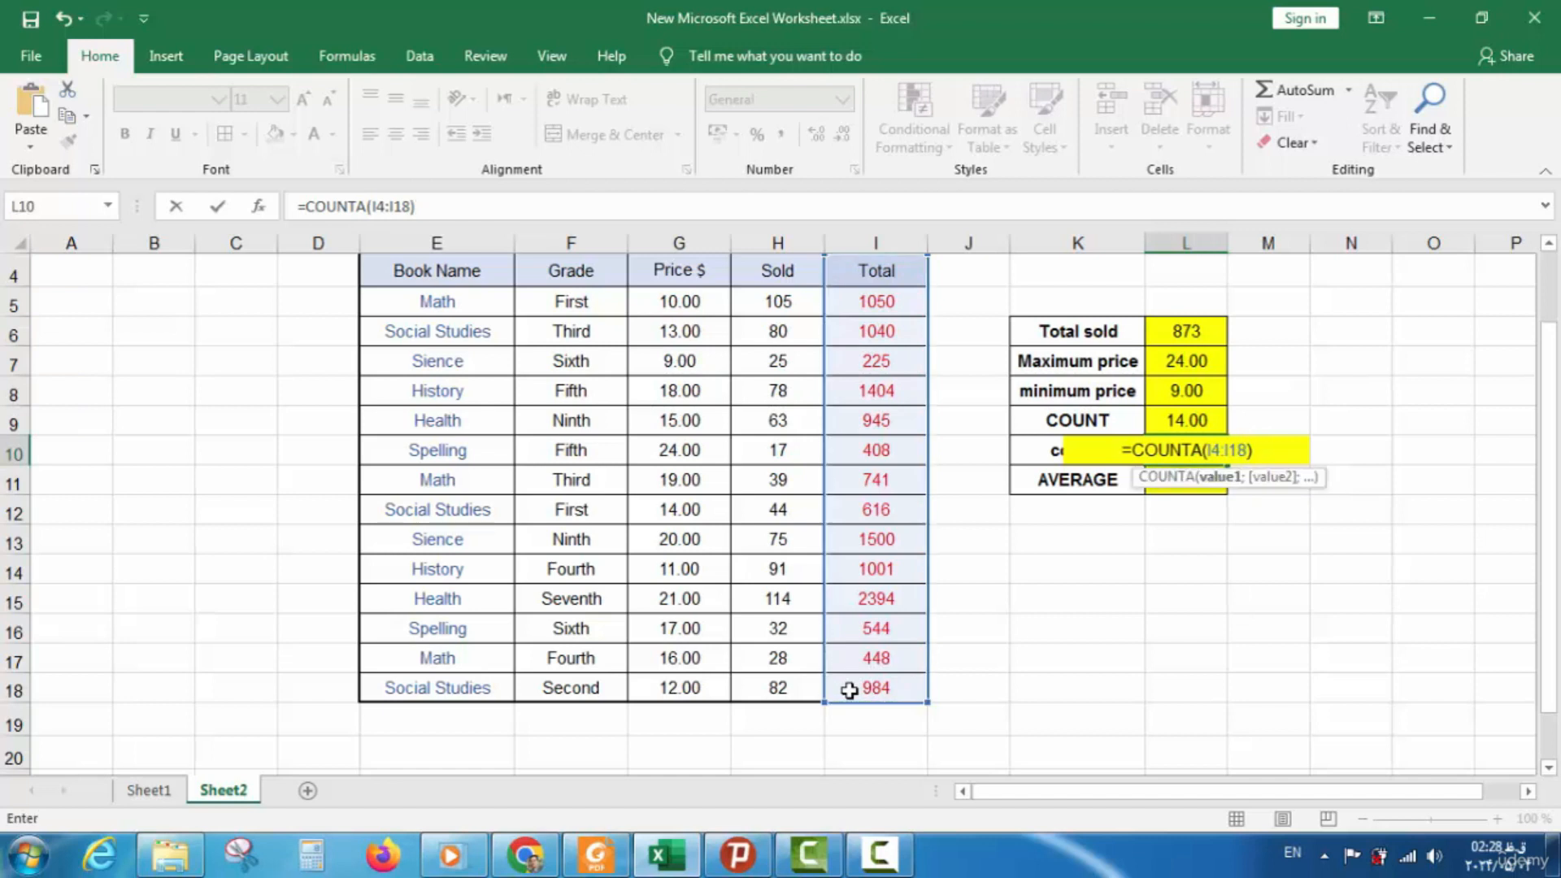
pyautogui.press('Return')
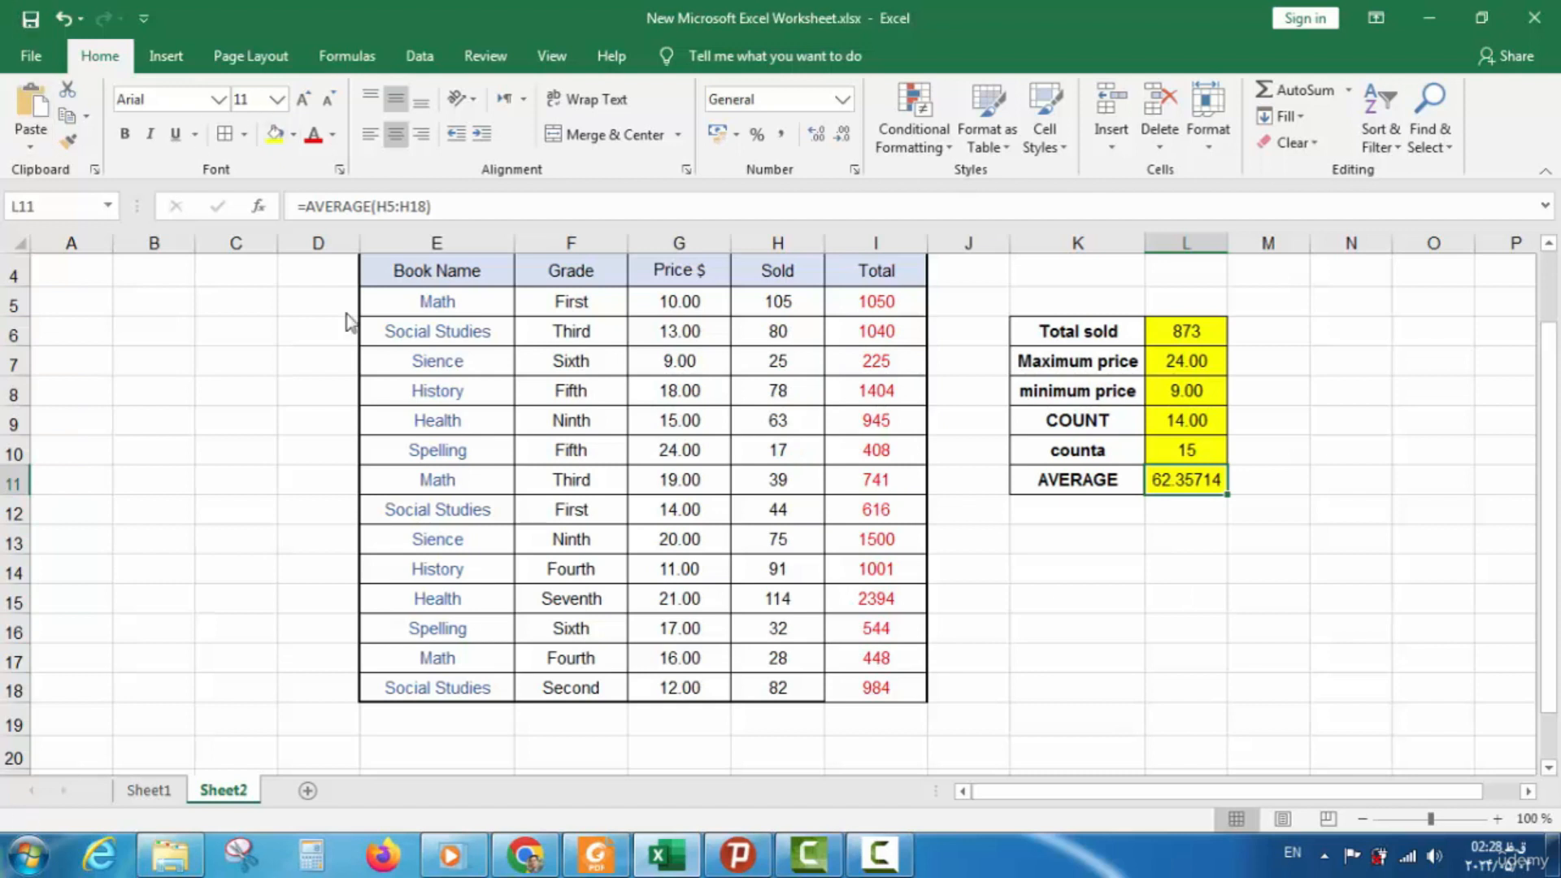
# On Sheet1, fill the AVERAGE Done cell G15 green
pyautogui.click(148, 793)
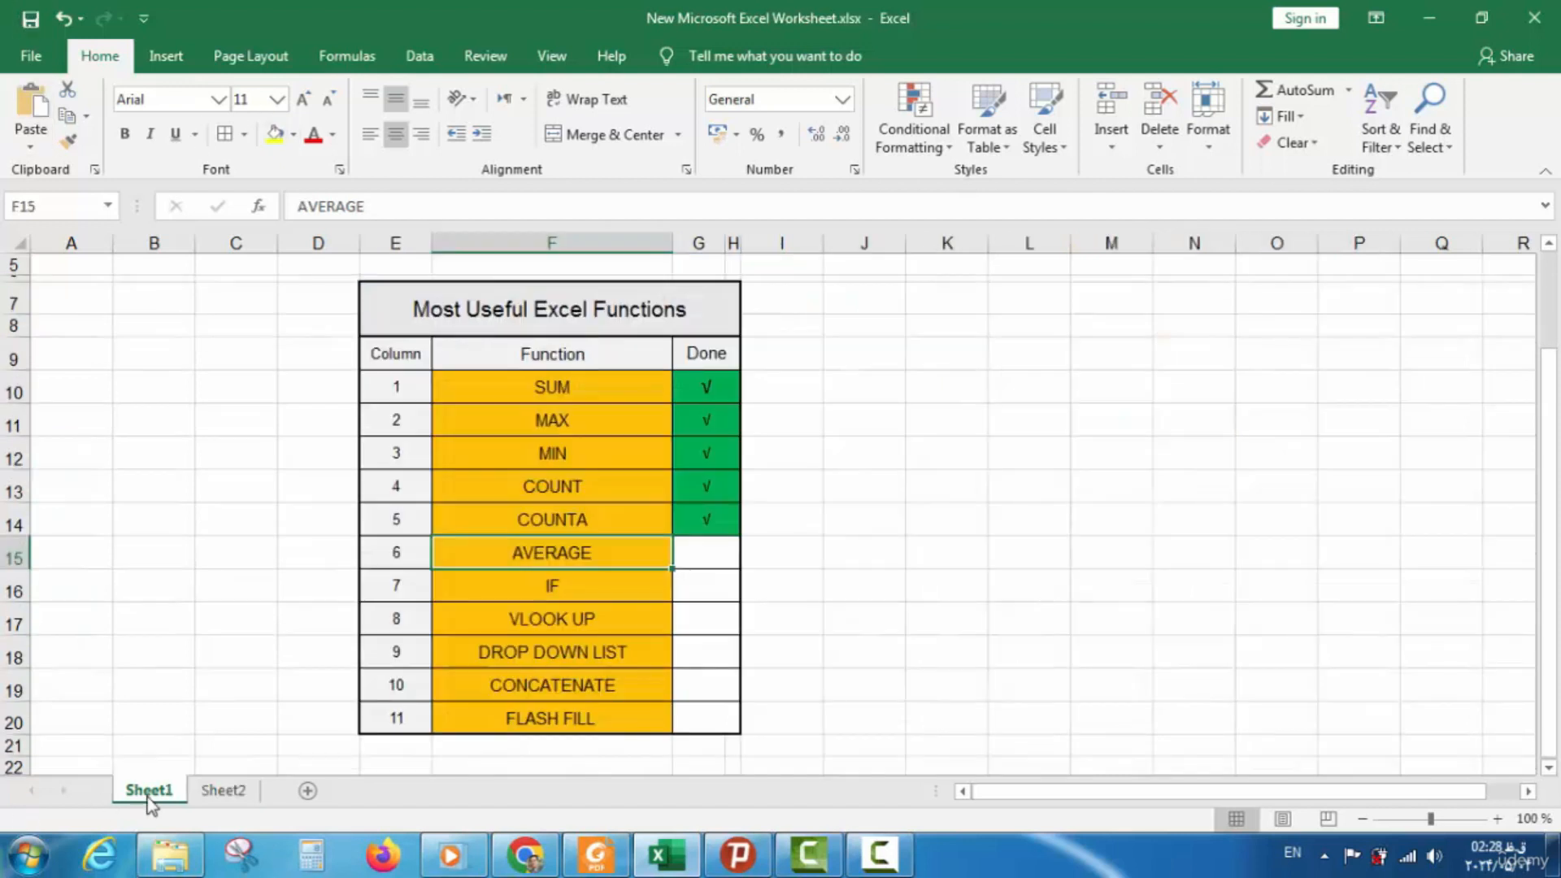
pyautogui.click(705, 556)
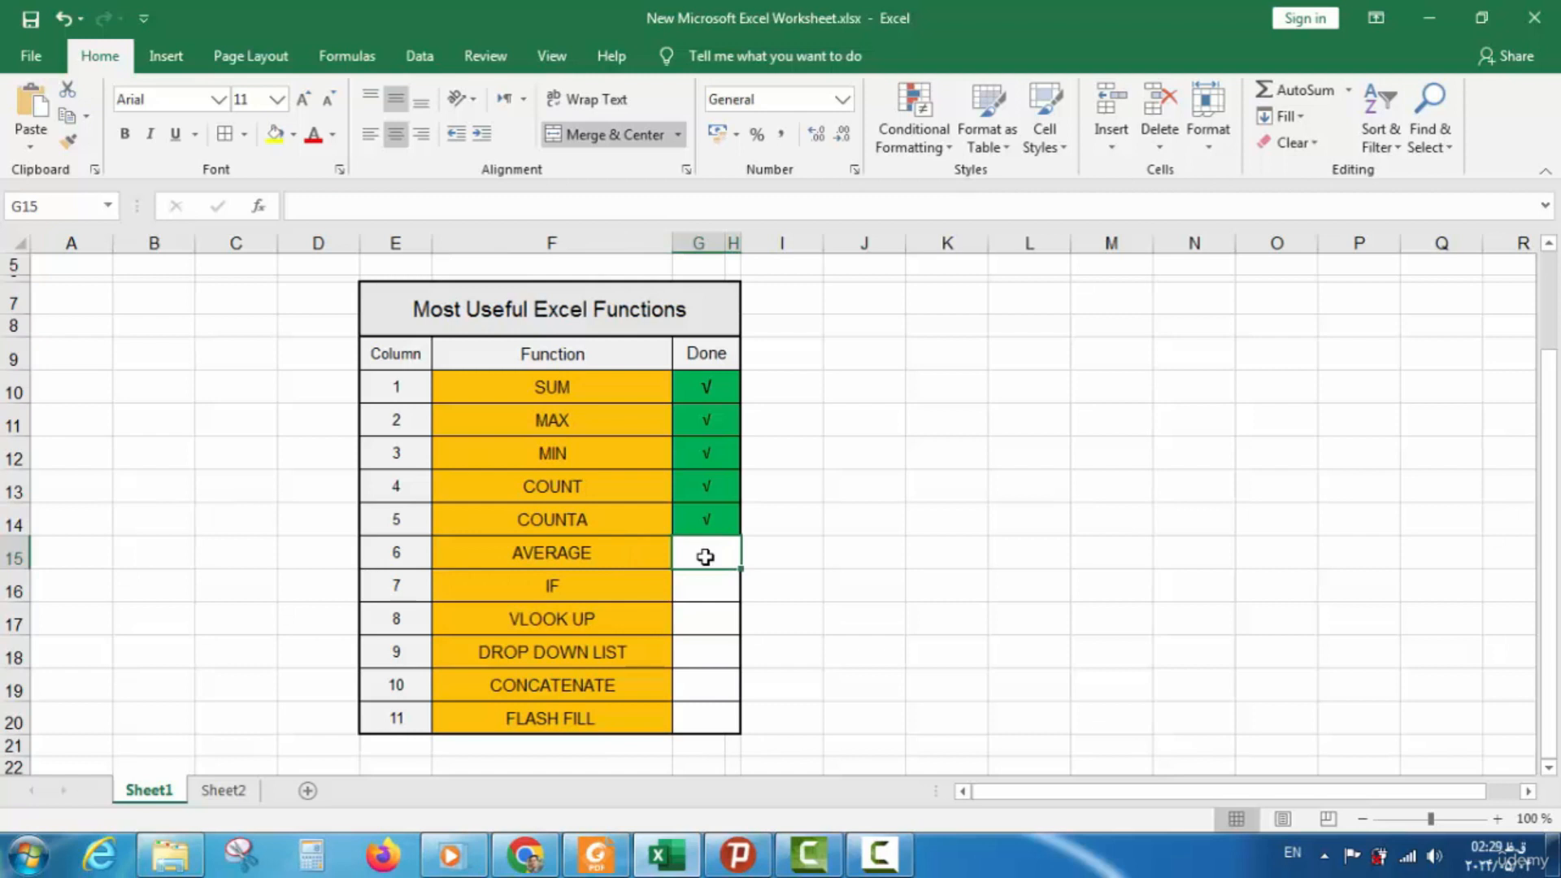
pyautogui.click(298, 139)
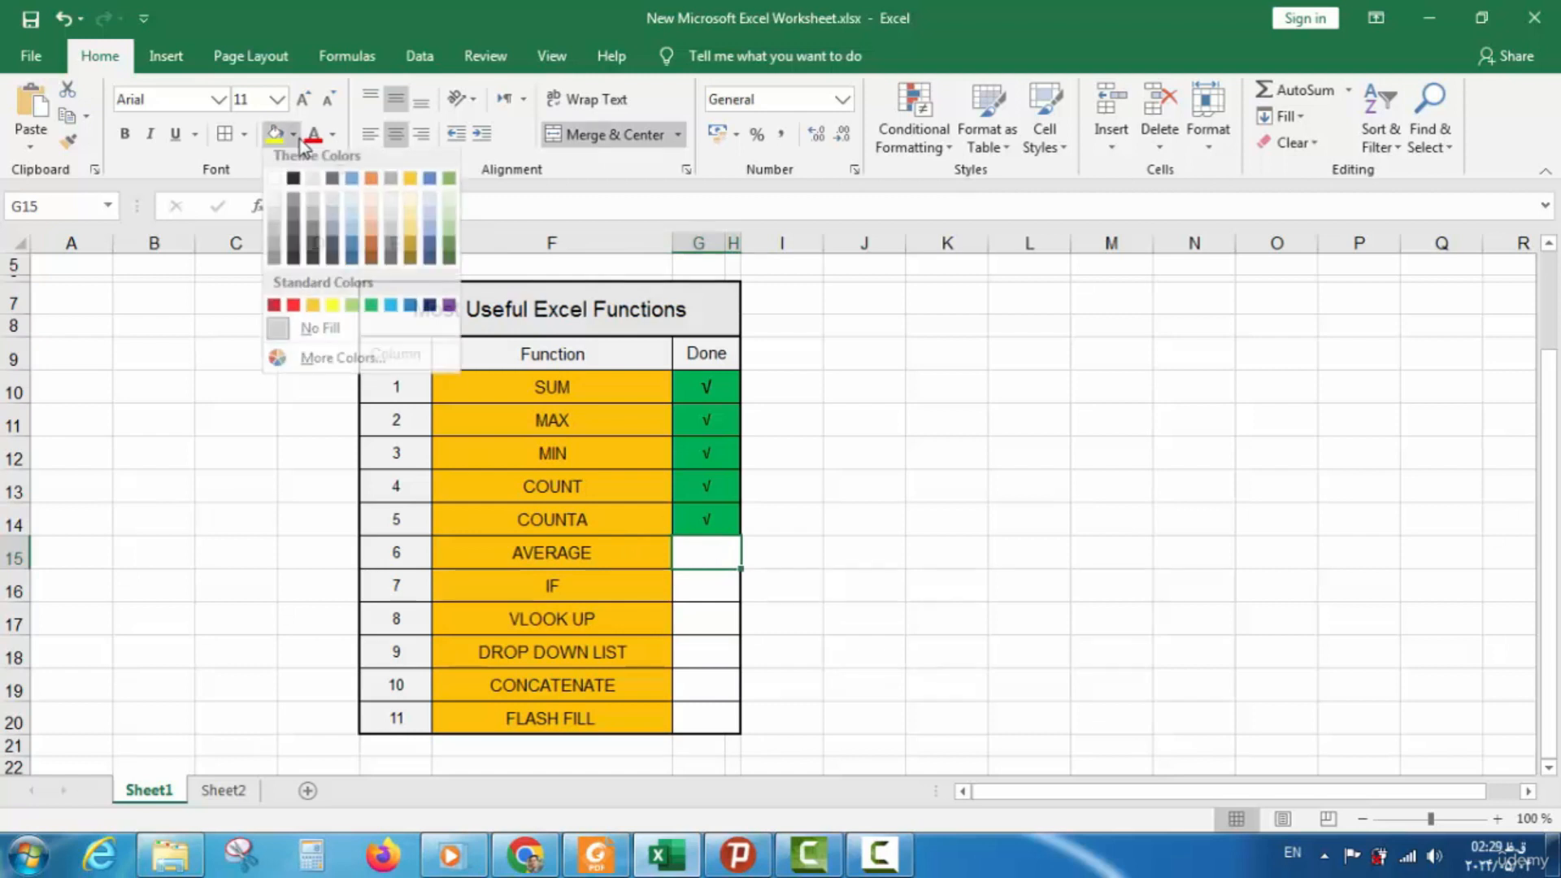
pyautogui.click(370, 306)
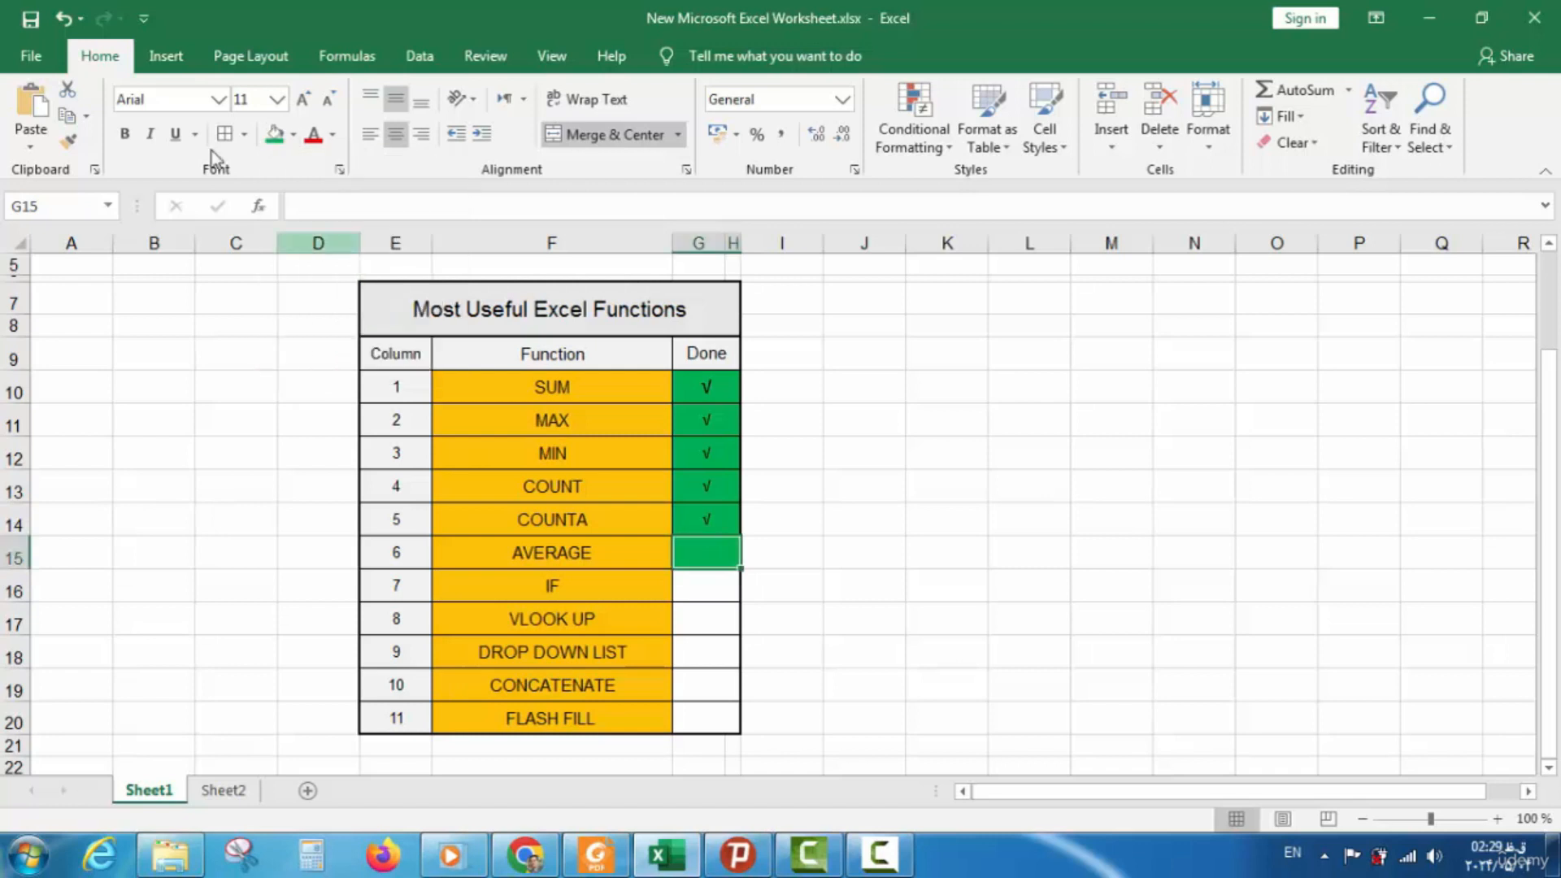
# Insert a √ check mark into G15 from the Symbol dialog
pyautogui.click(180, 59)
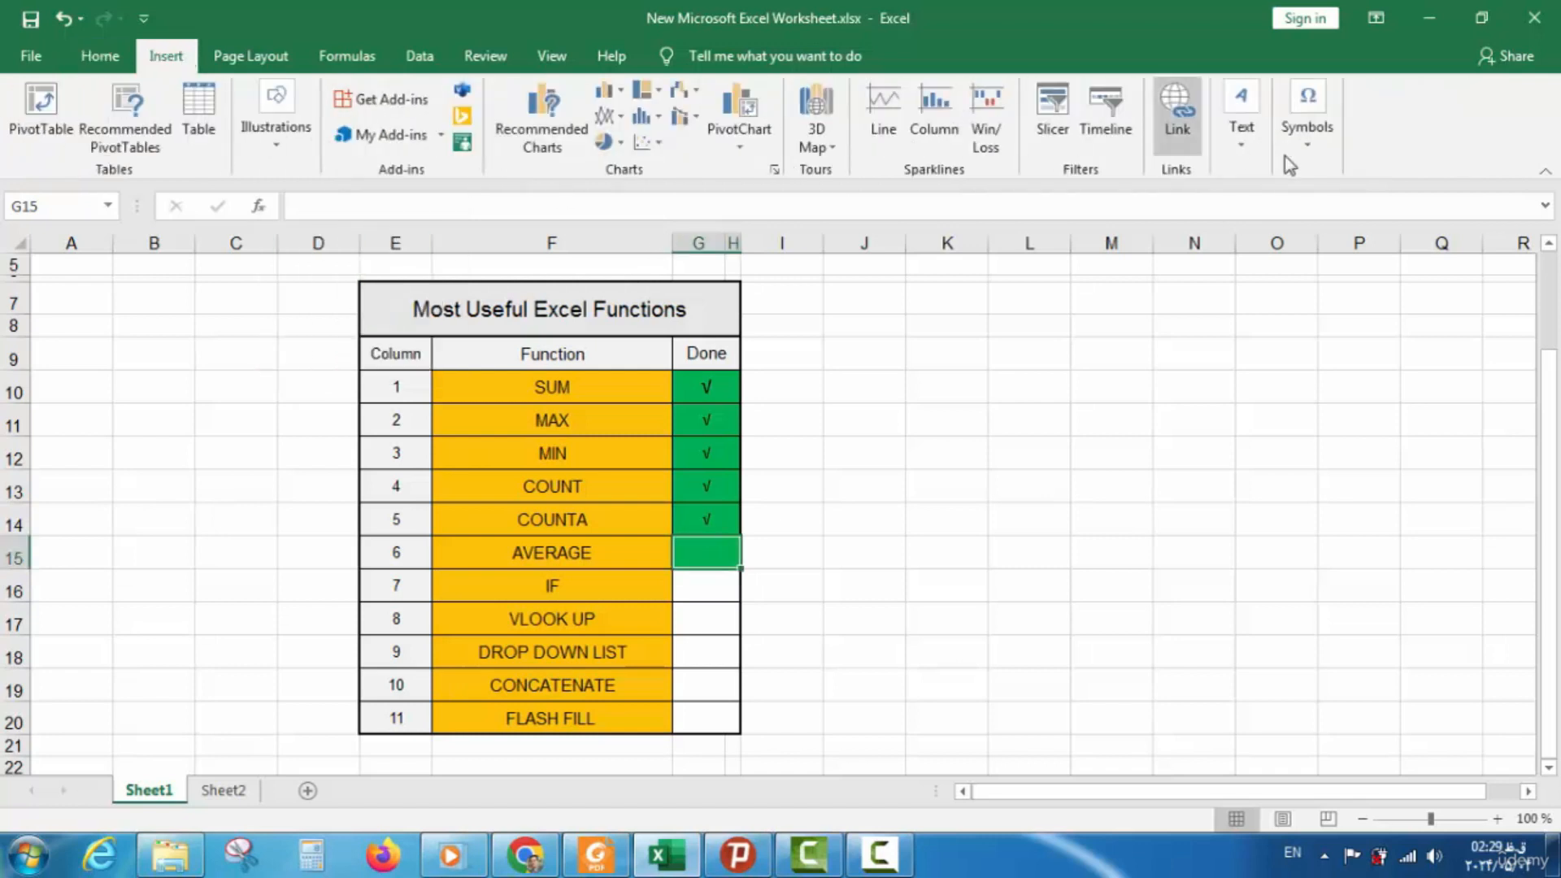
pyautogui.click(1318, 151)
pyautogui.click(1363, 213)
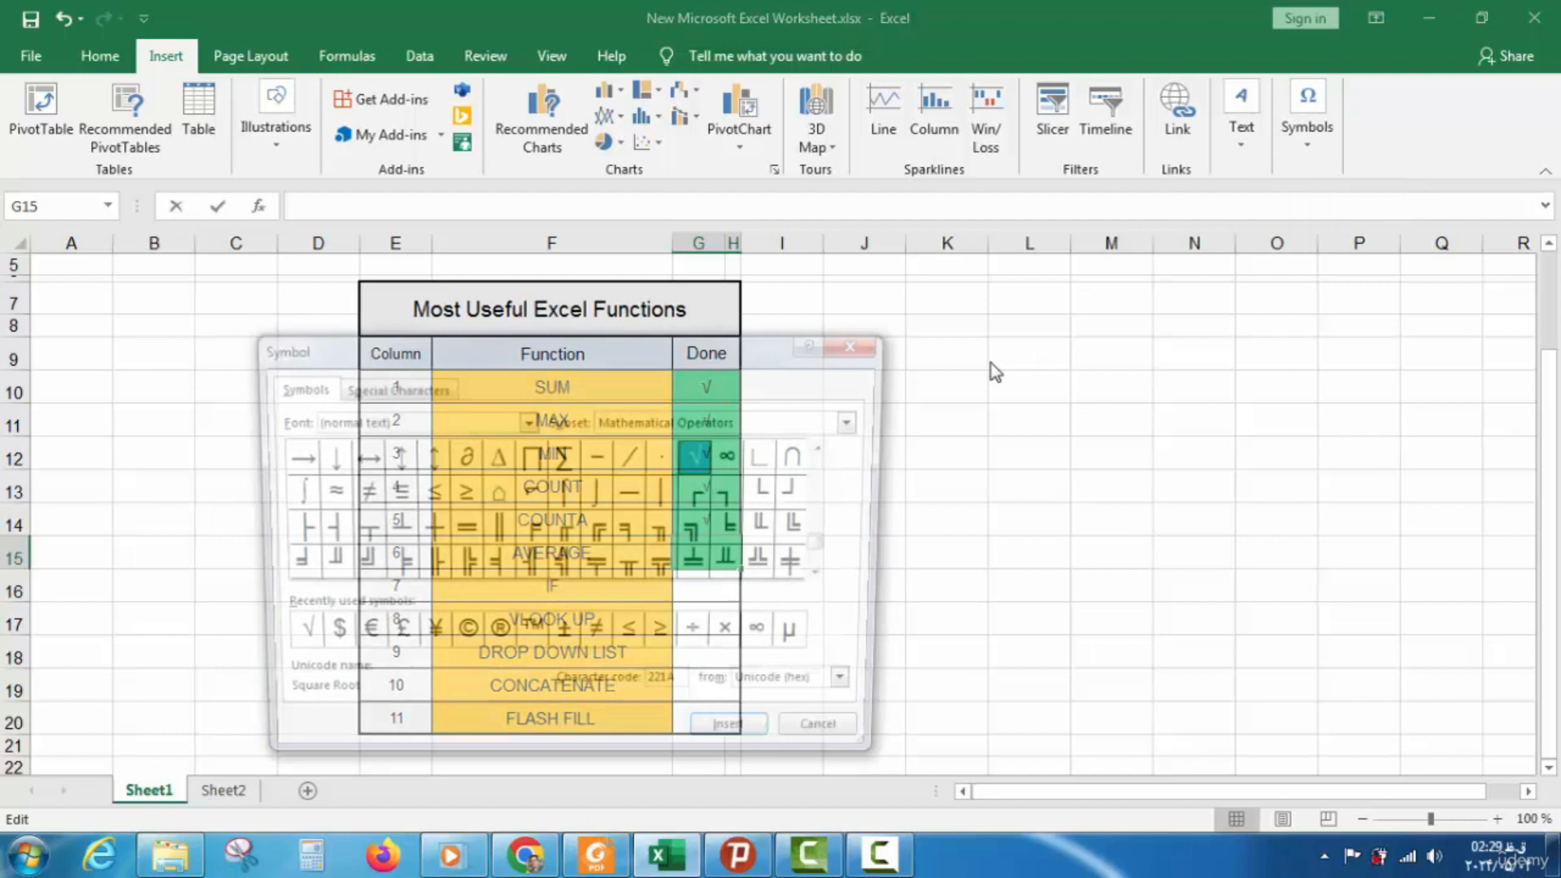
pyautogui.click(742, 741)
pyautogui.click(865, 736)
pyautogui.click(708, 598)
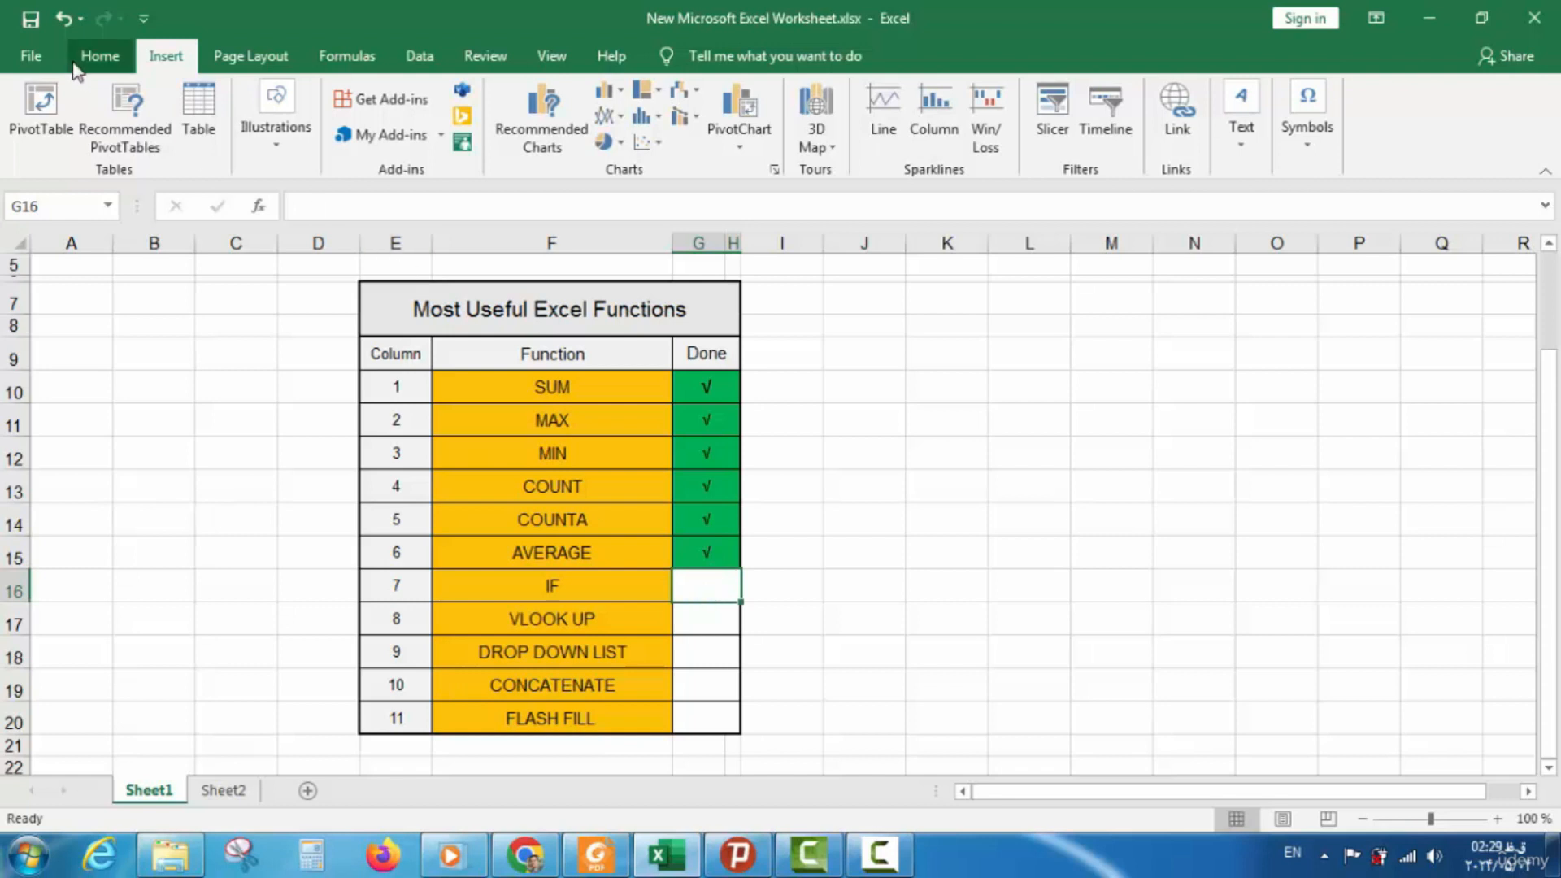
# Save the workbook and return to the Sheet2 book-sales table
pyautogui.click(32, 20)
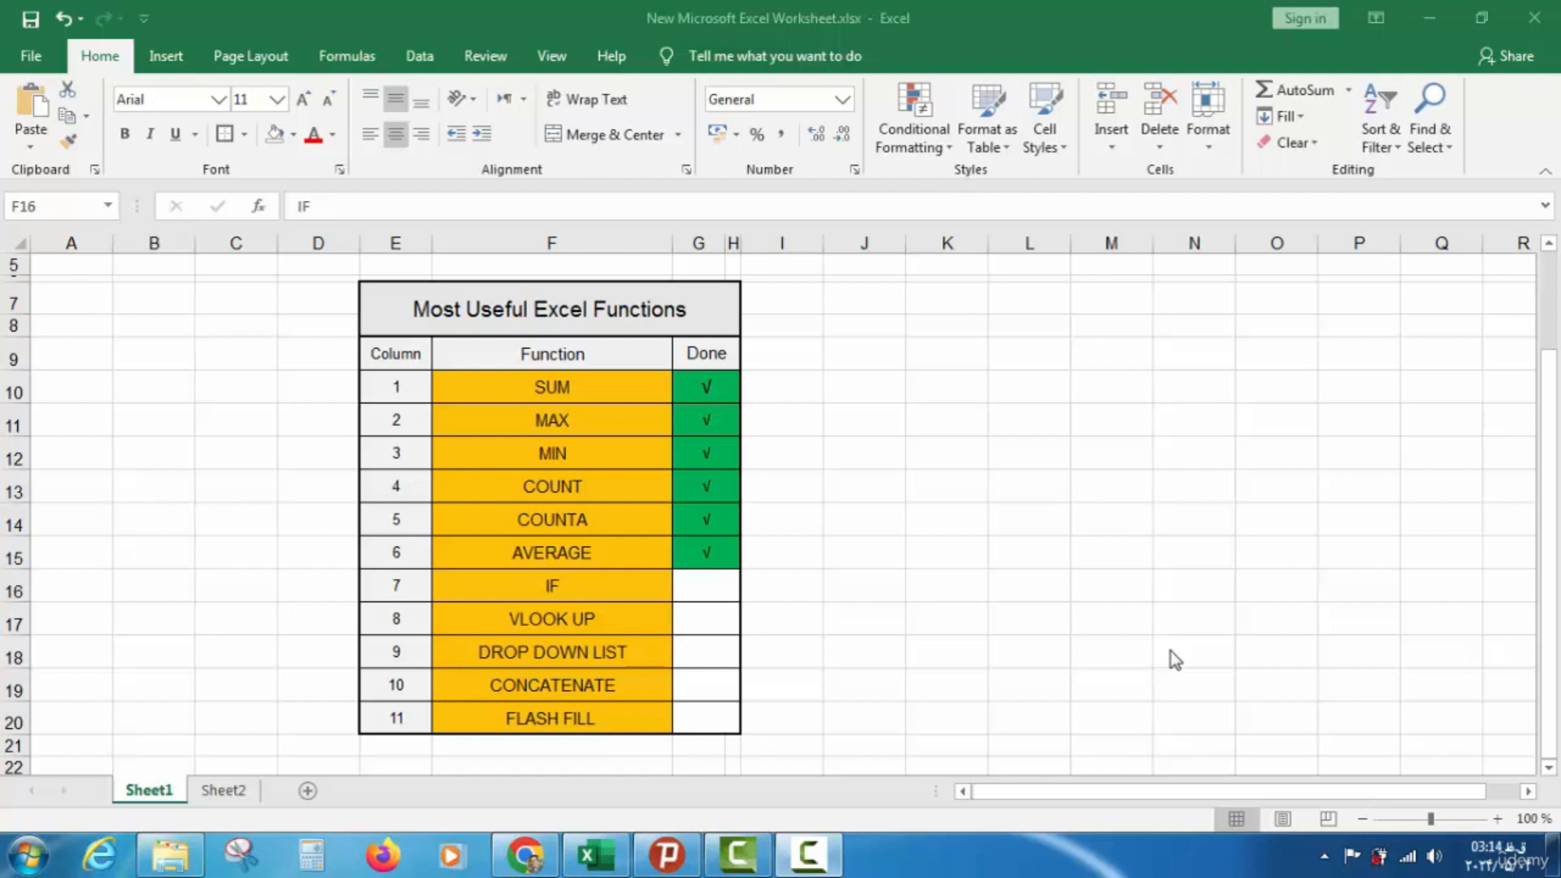
pyautogui.click(612, 578)
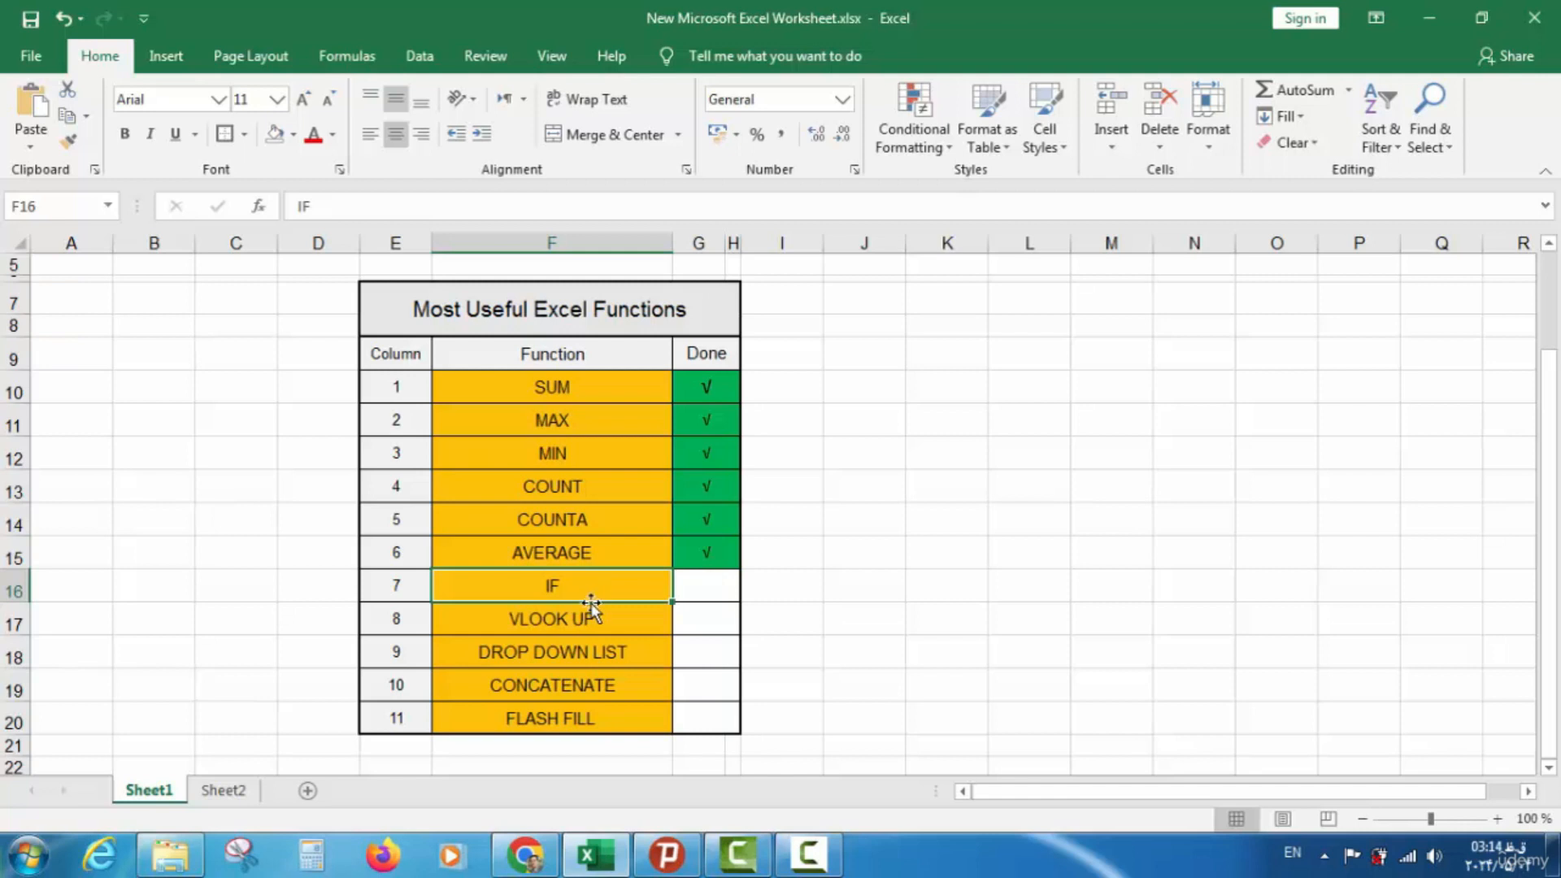
pyautogui.click(241, 790)
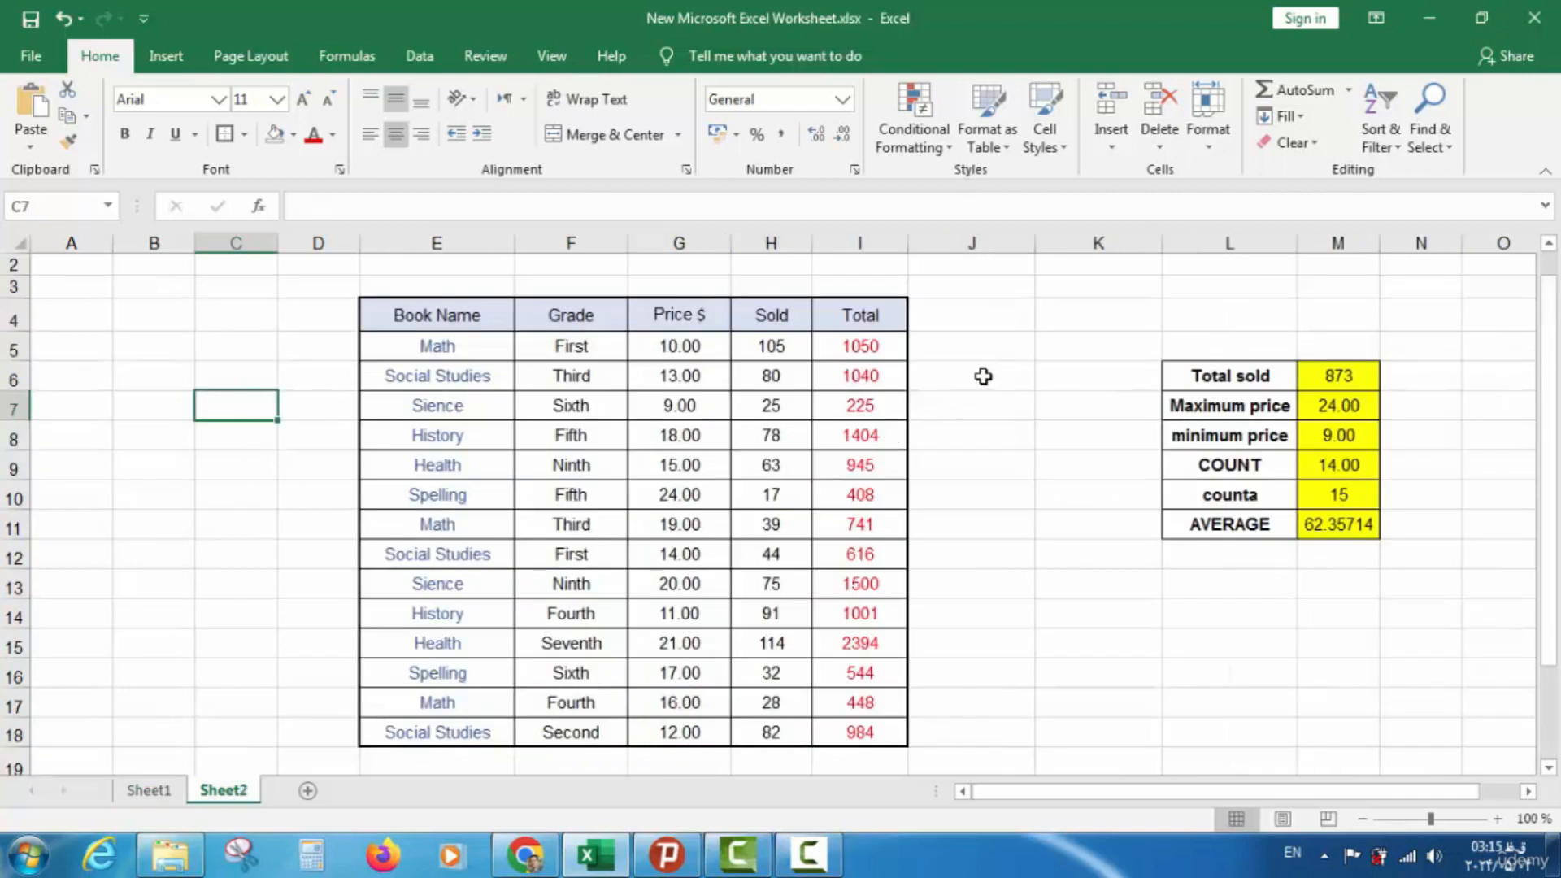
pyautogui.click(985, 337)
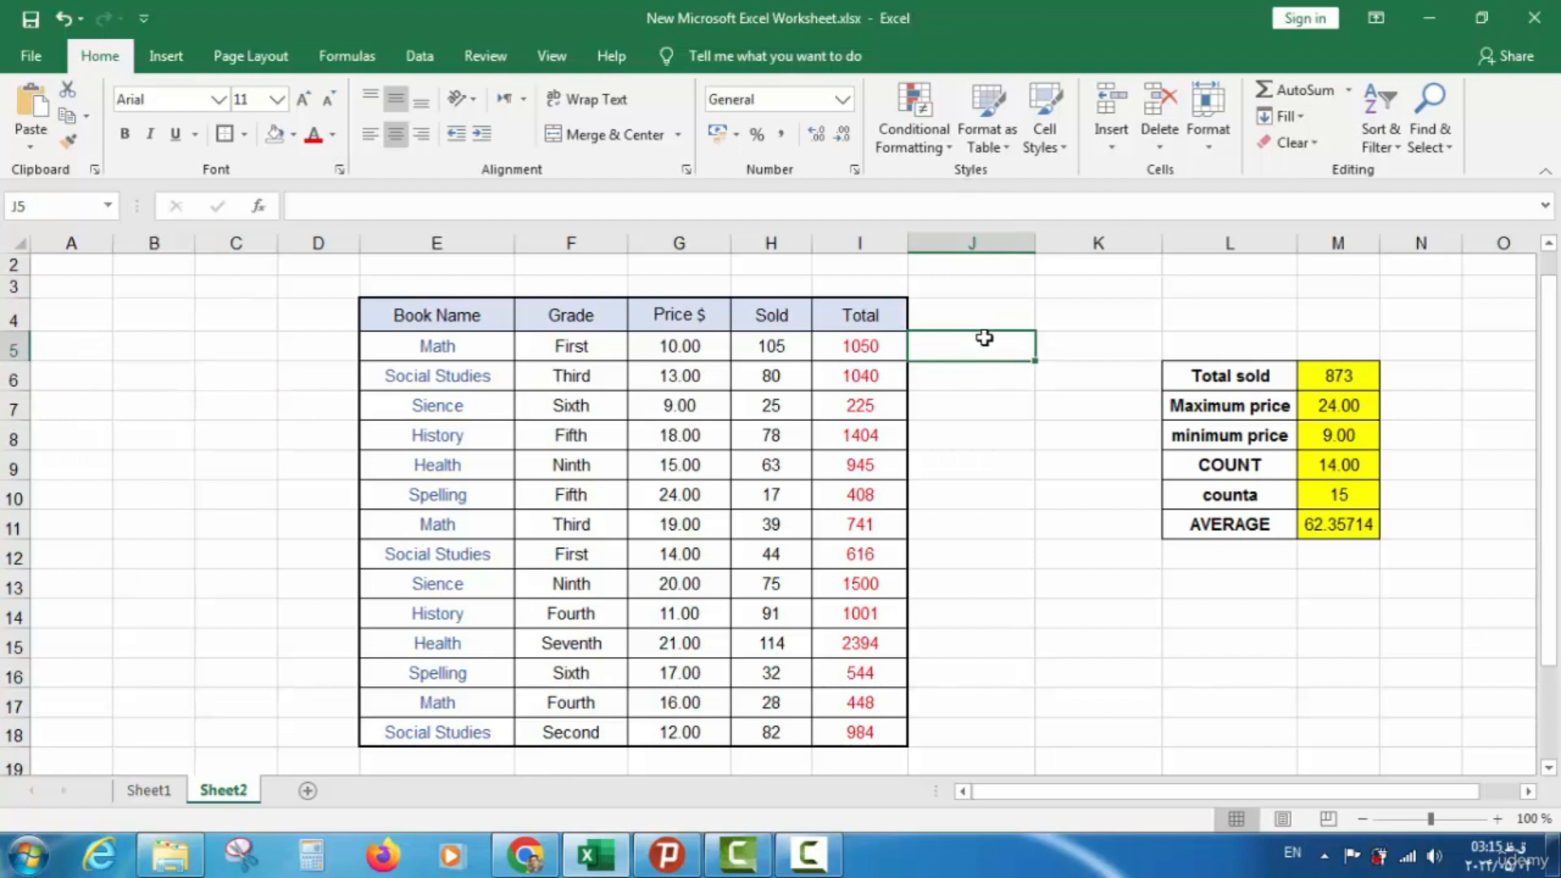
pyautogui.write('=if')
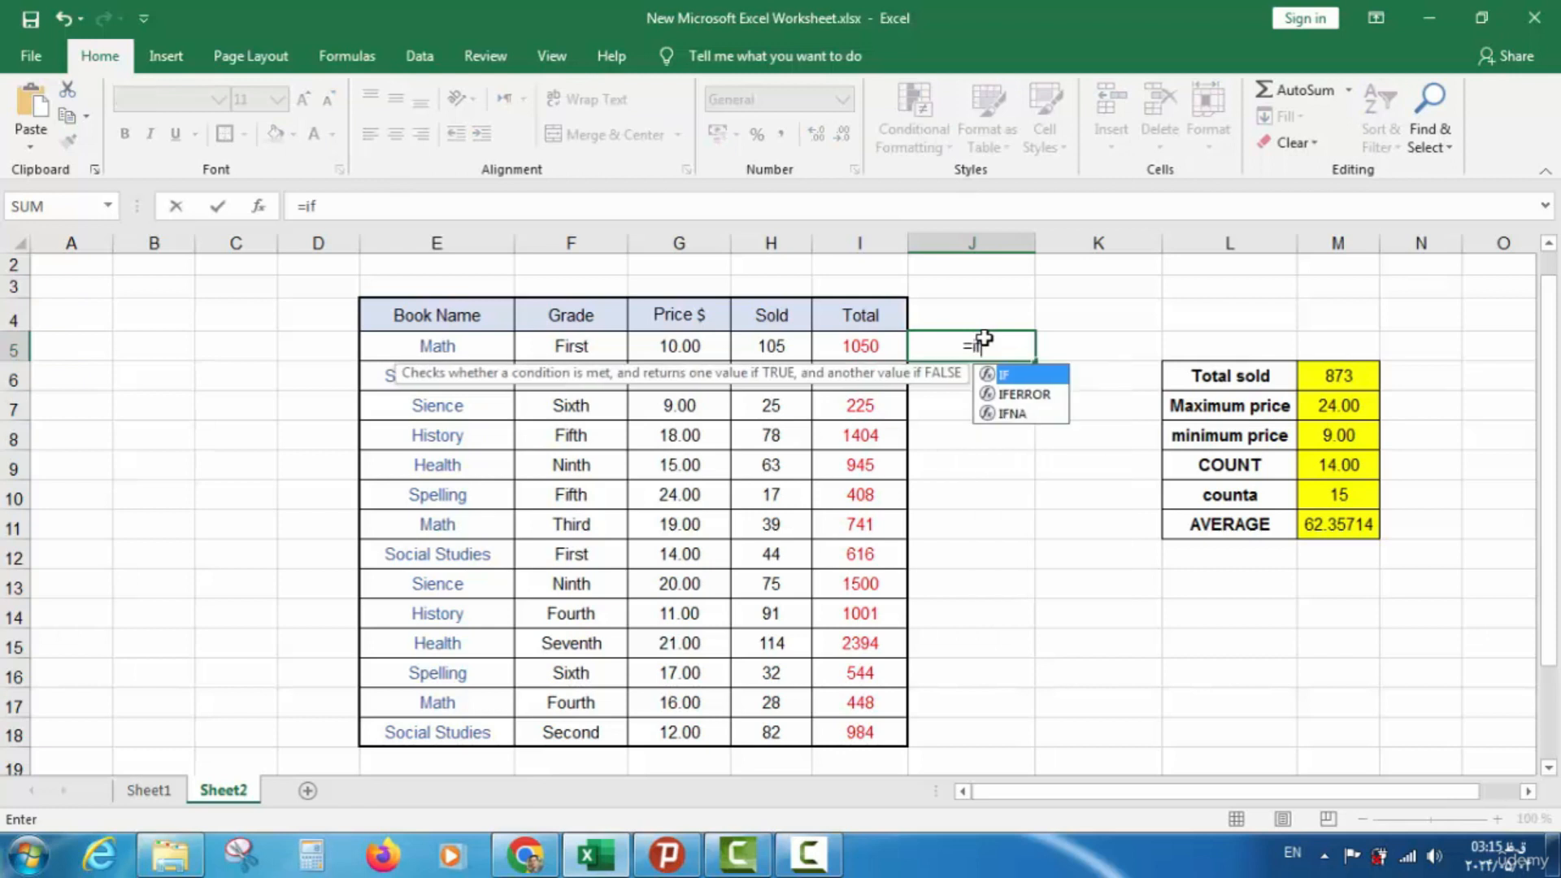
pyautogui.write('(')
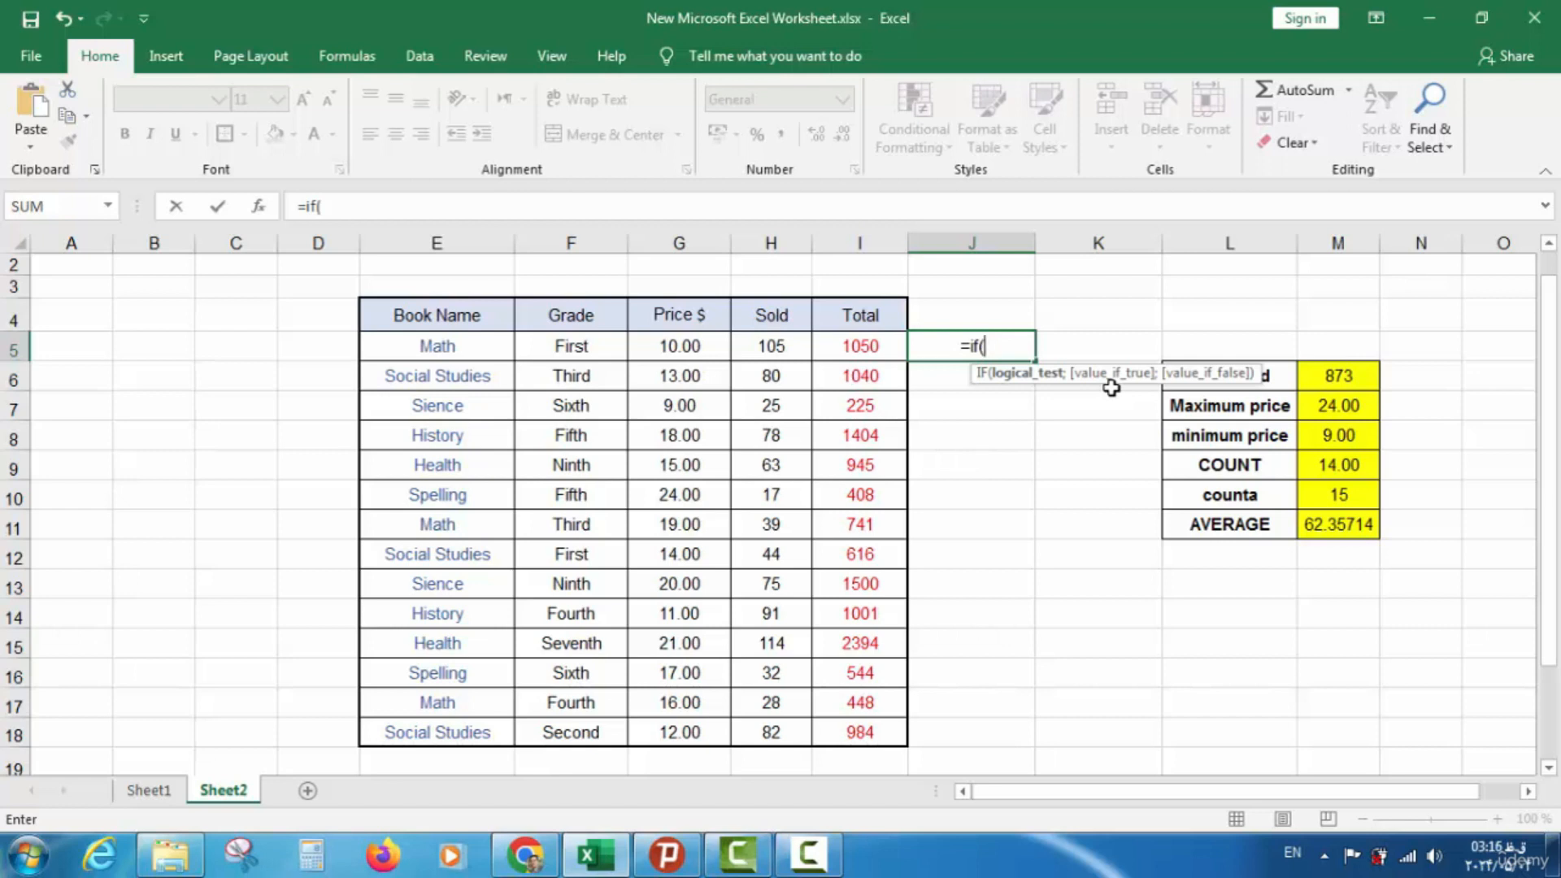
pyautogui.press('BackSpace')
pyautogui.press('BackSpace')
pyautogui.press('BackSpace')
pyautogui.press('BackSpace')
pyautogui.click(972, 358)
pyautogui.click(975, 369)
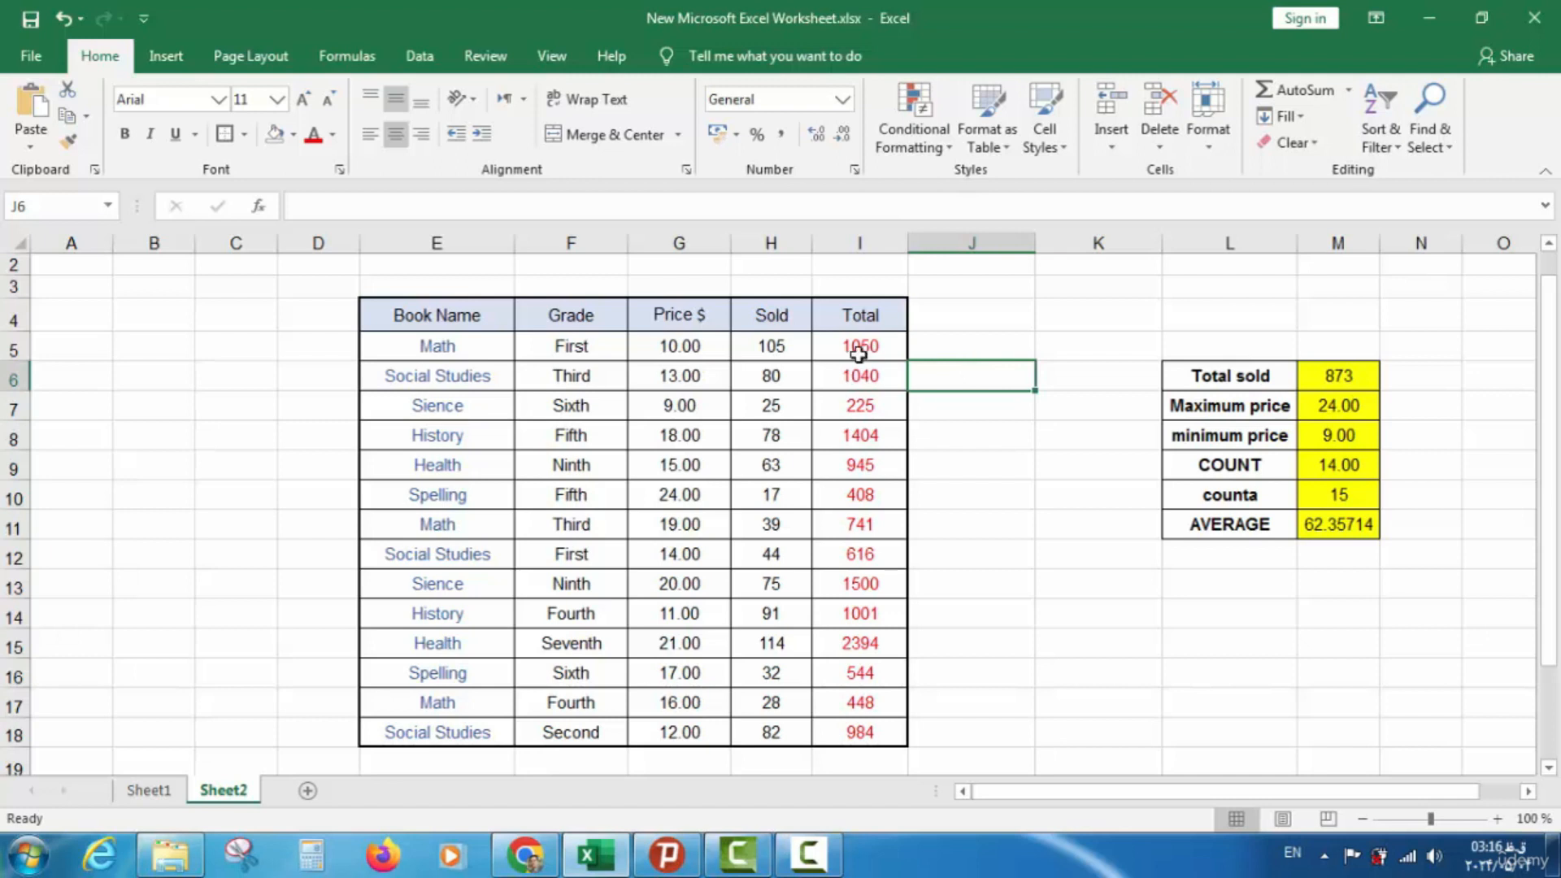
pyautogui.click(786, 347)
pyautogui.moveTo(840, 345); pyautogui.dragTo(851, 729)
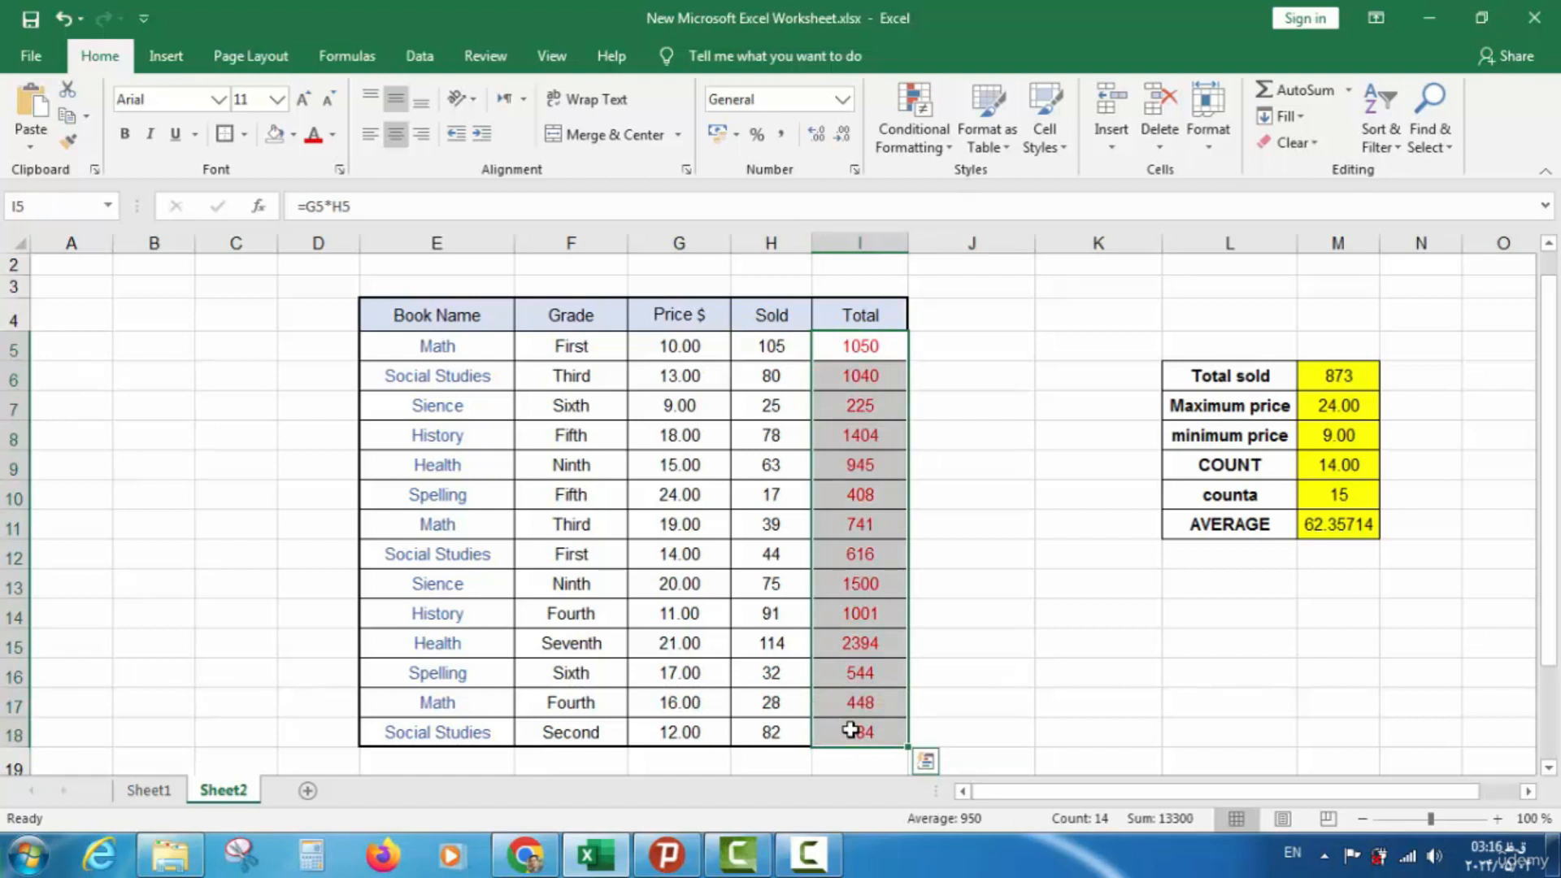
pyautogui.click(863, 325)
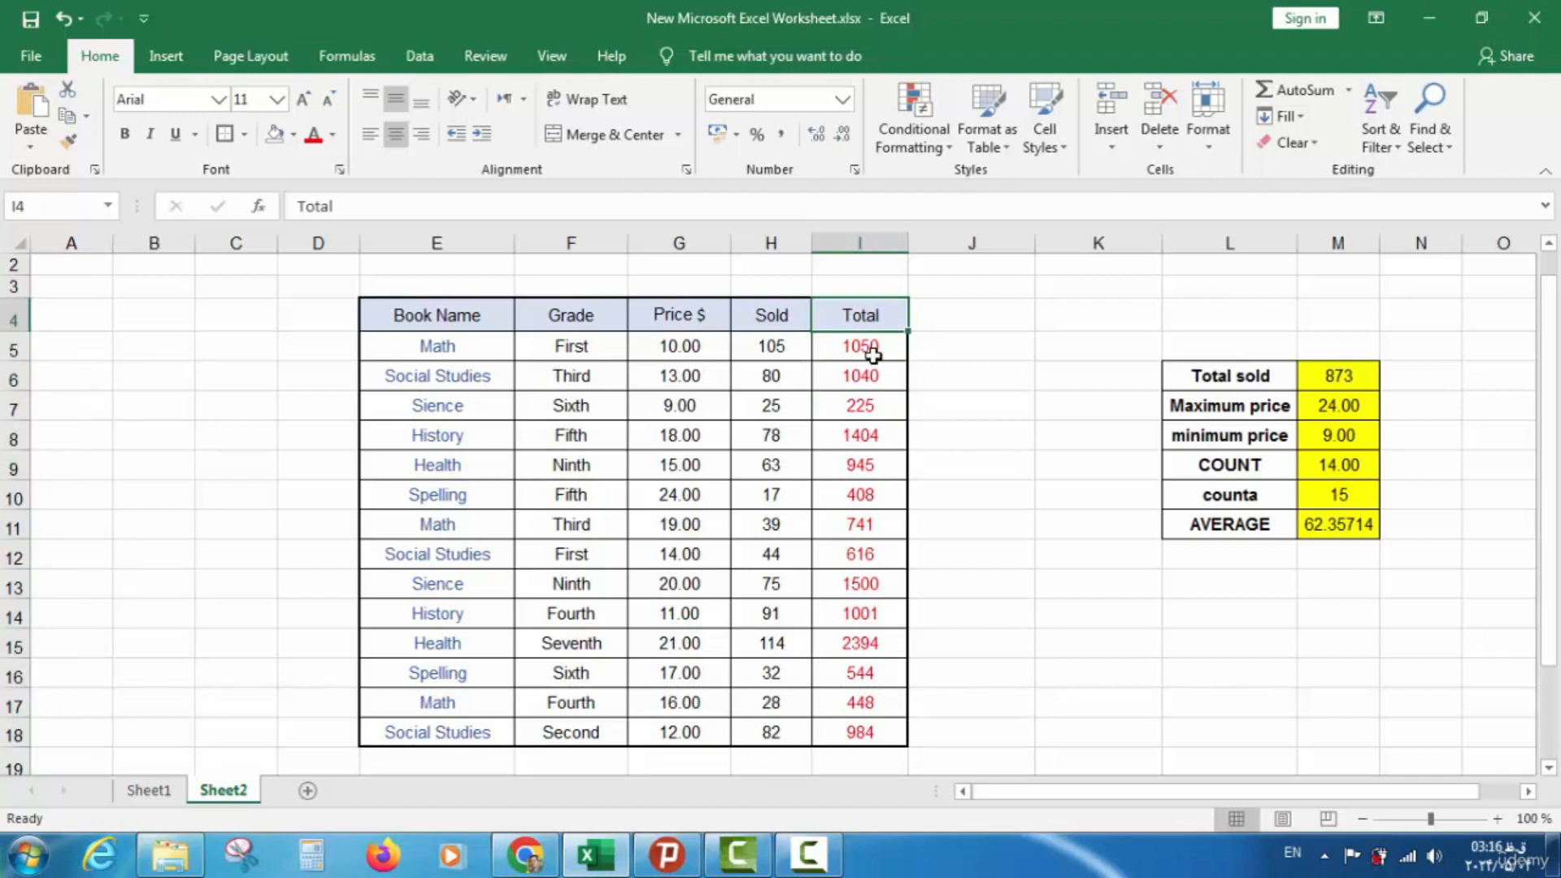
pyautogui.click(872, 355)
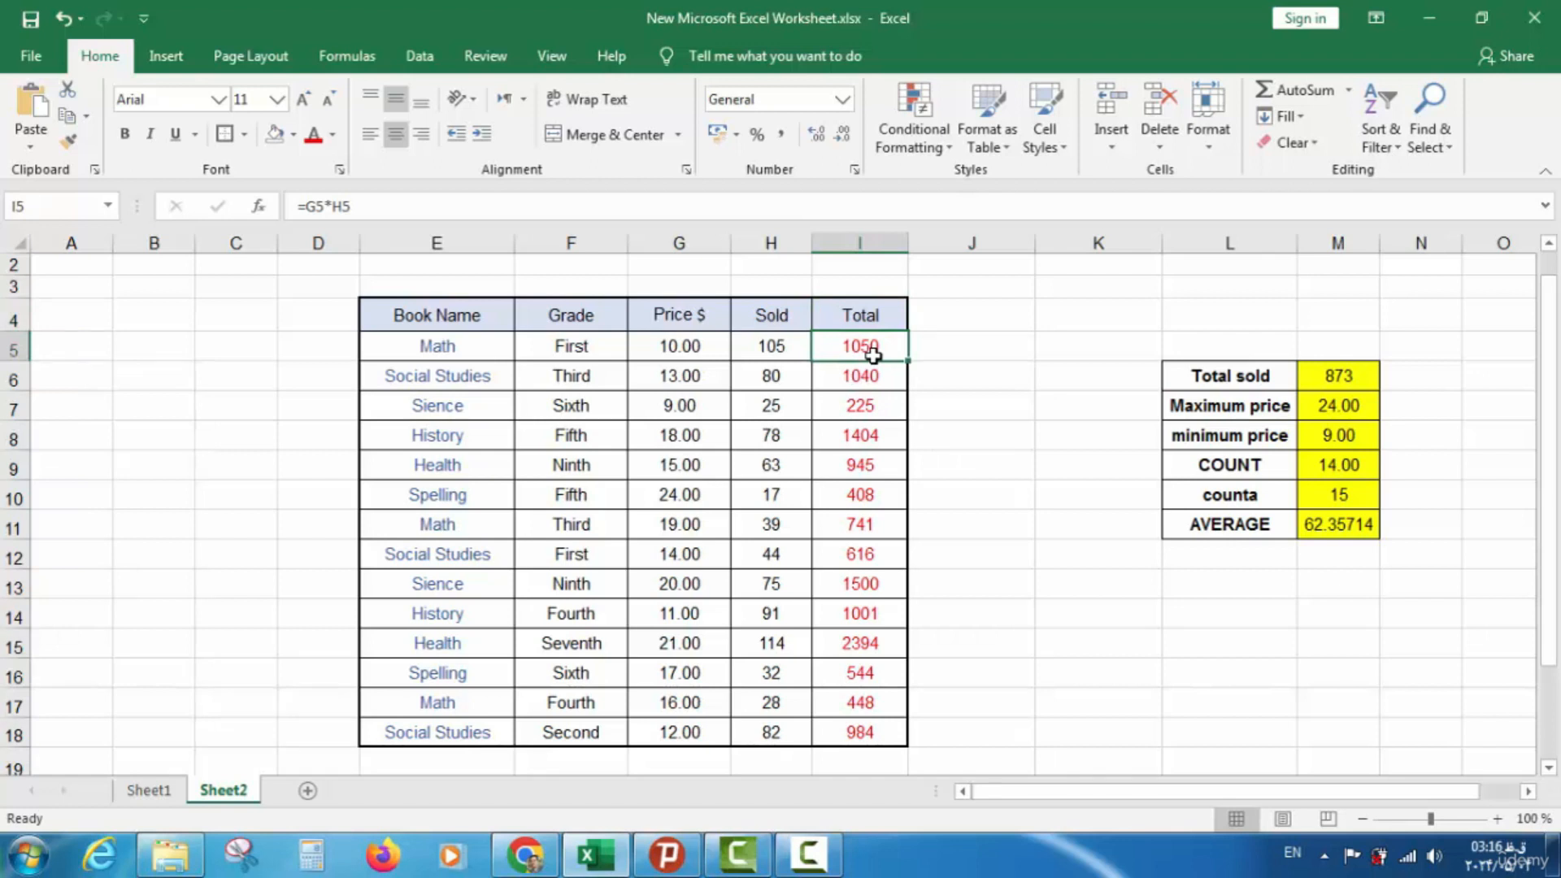
pyautogui.click(939, 353)
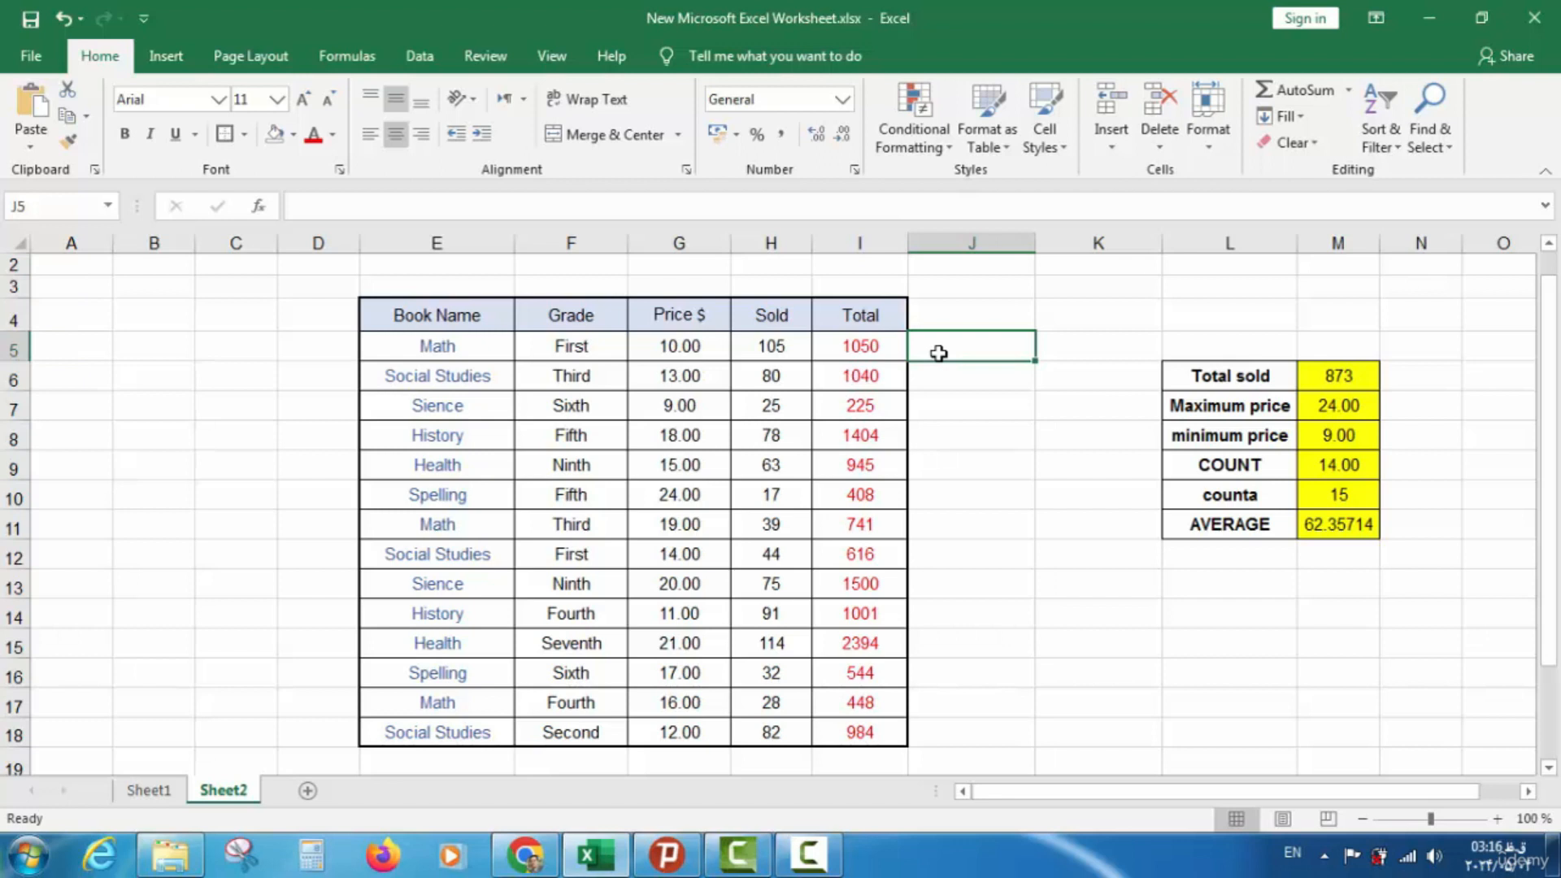
pyautogui.click(947, 326)
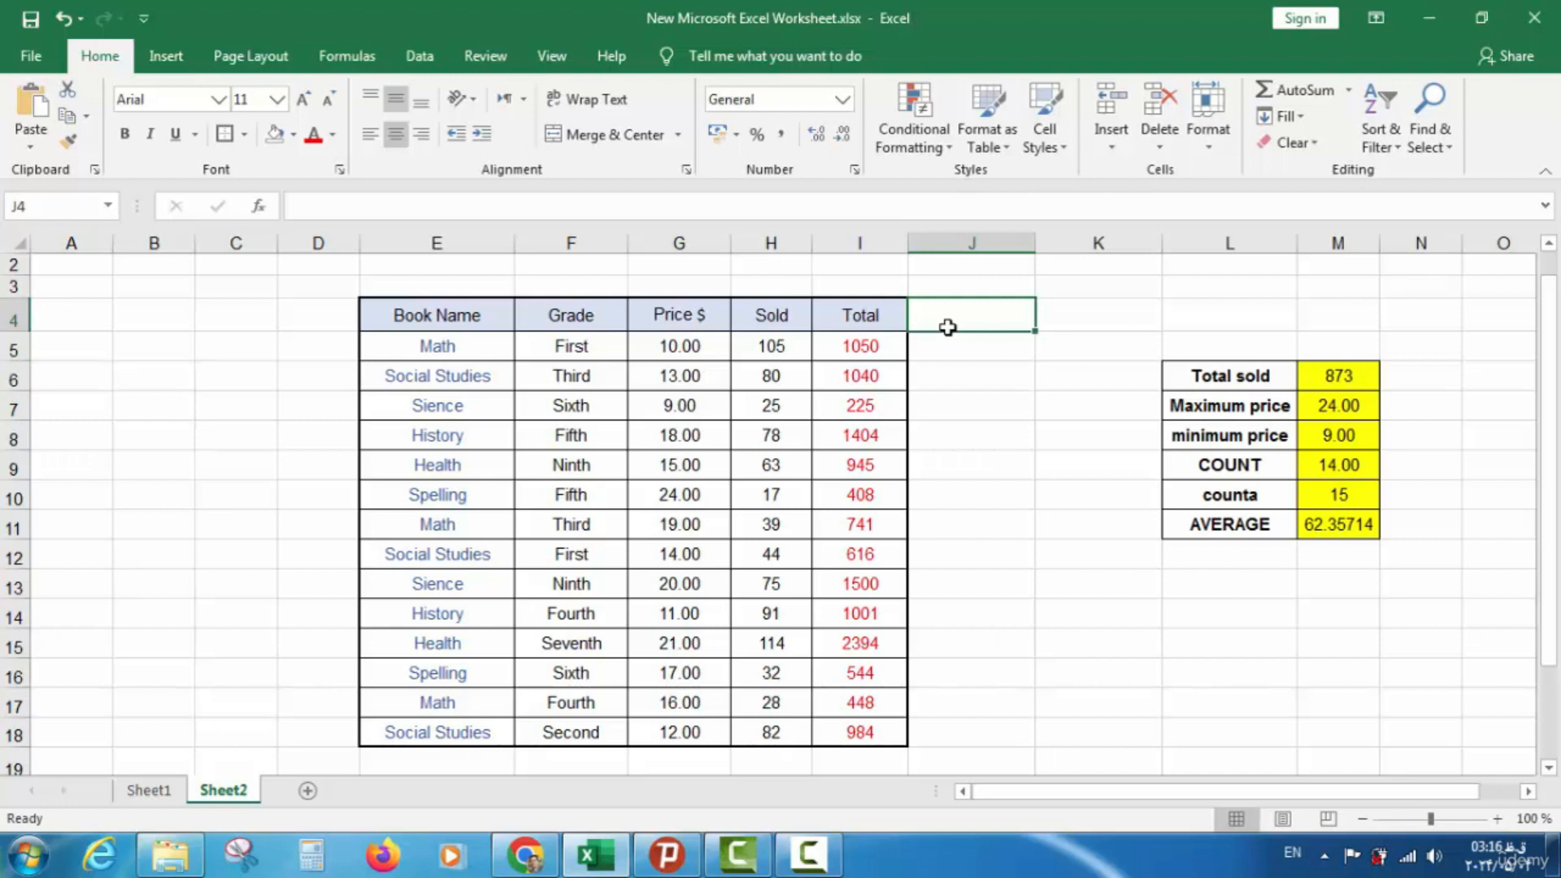
pyautogui.press('Down')
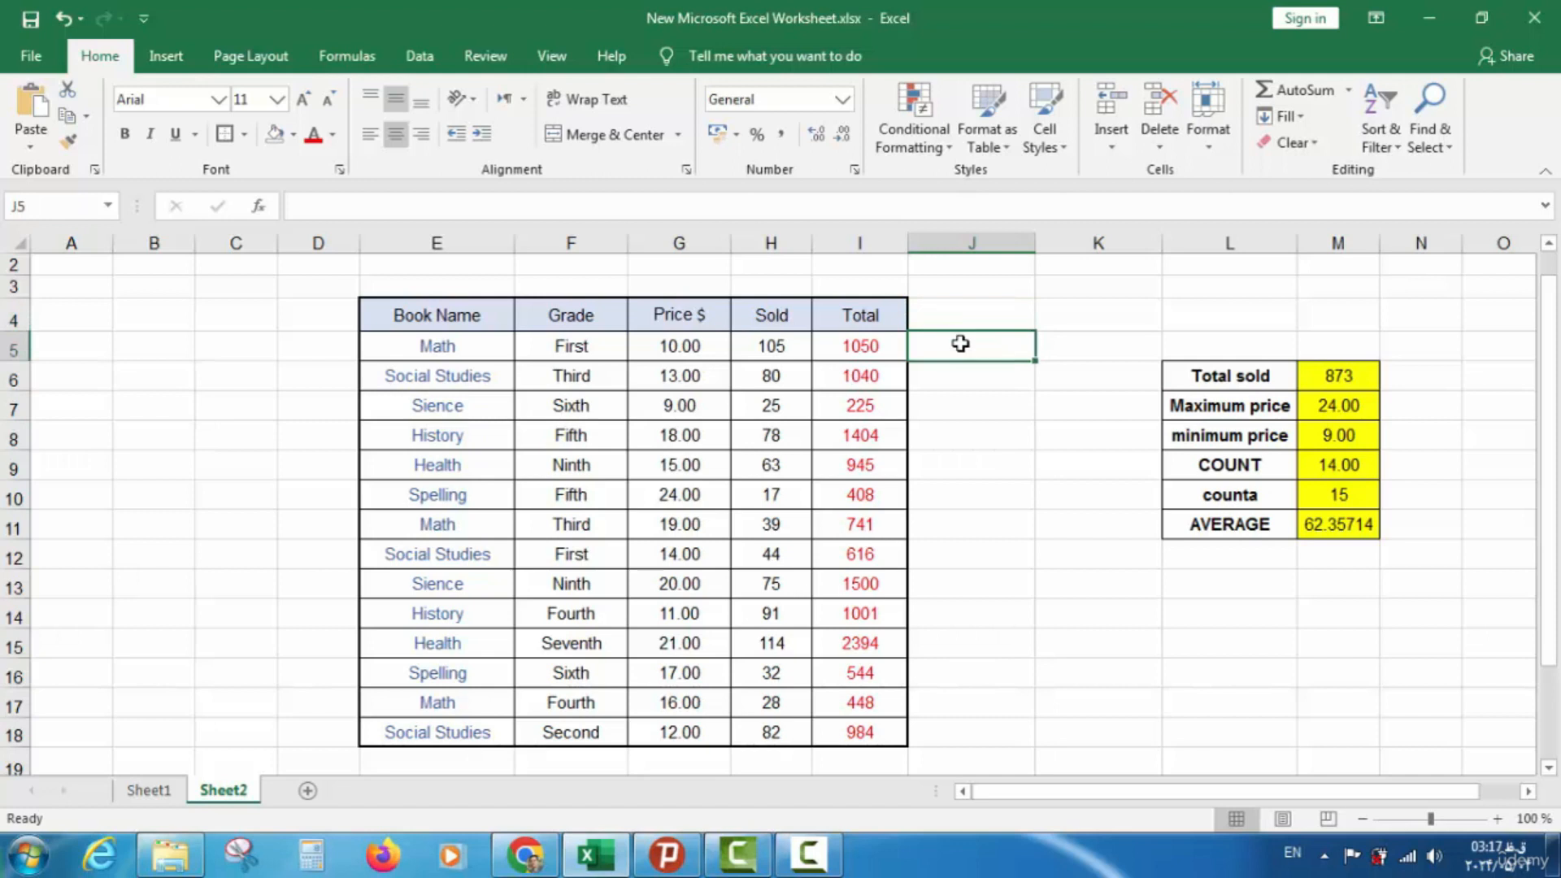
# Type the Discount header in J4 and give it the Total header's formatting with Format Painter
pyautogui.click(960, 327)
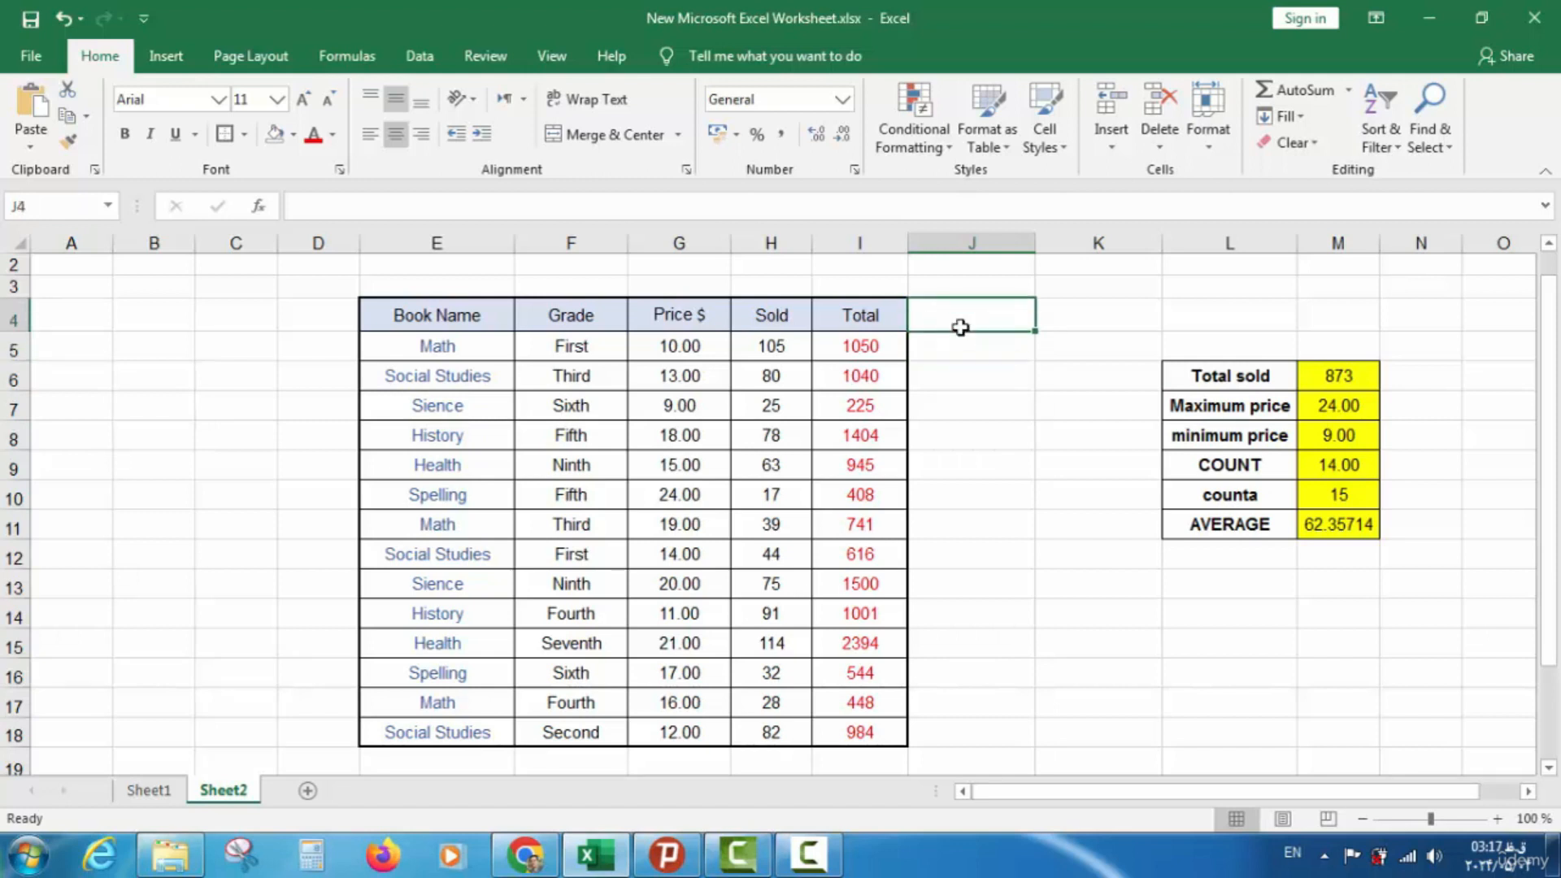
pyautogui.write('d')
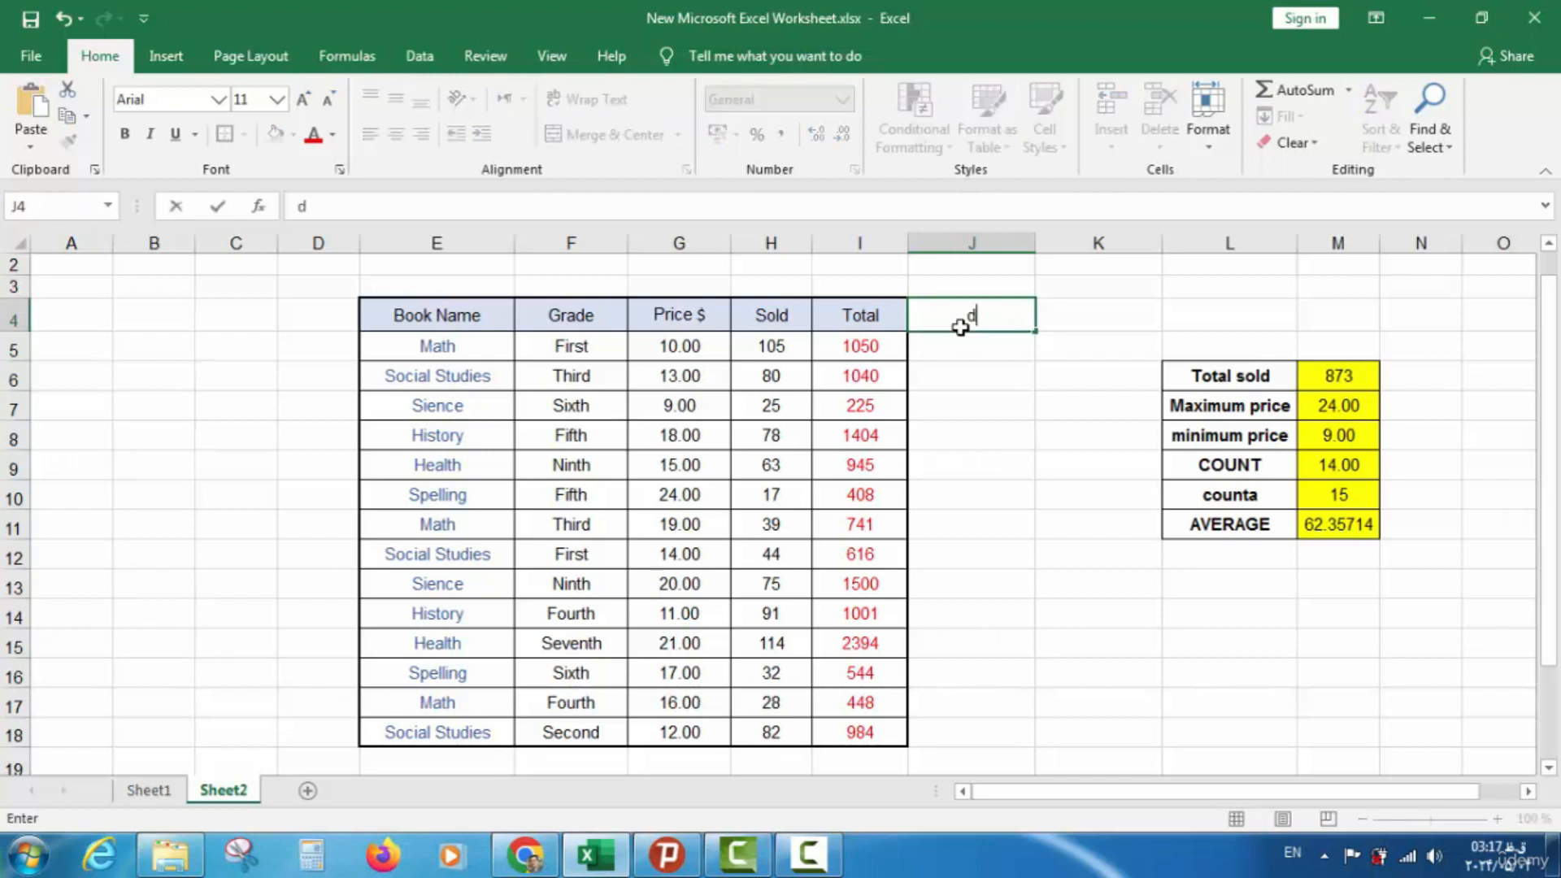
pyautogui.press('BackSpace')
pyautogui.write('Discount')
pyautogui.click(966, 364)
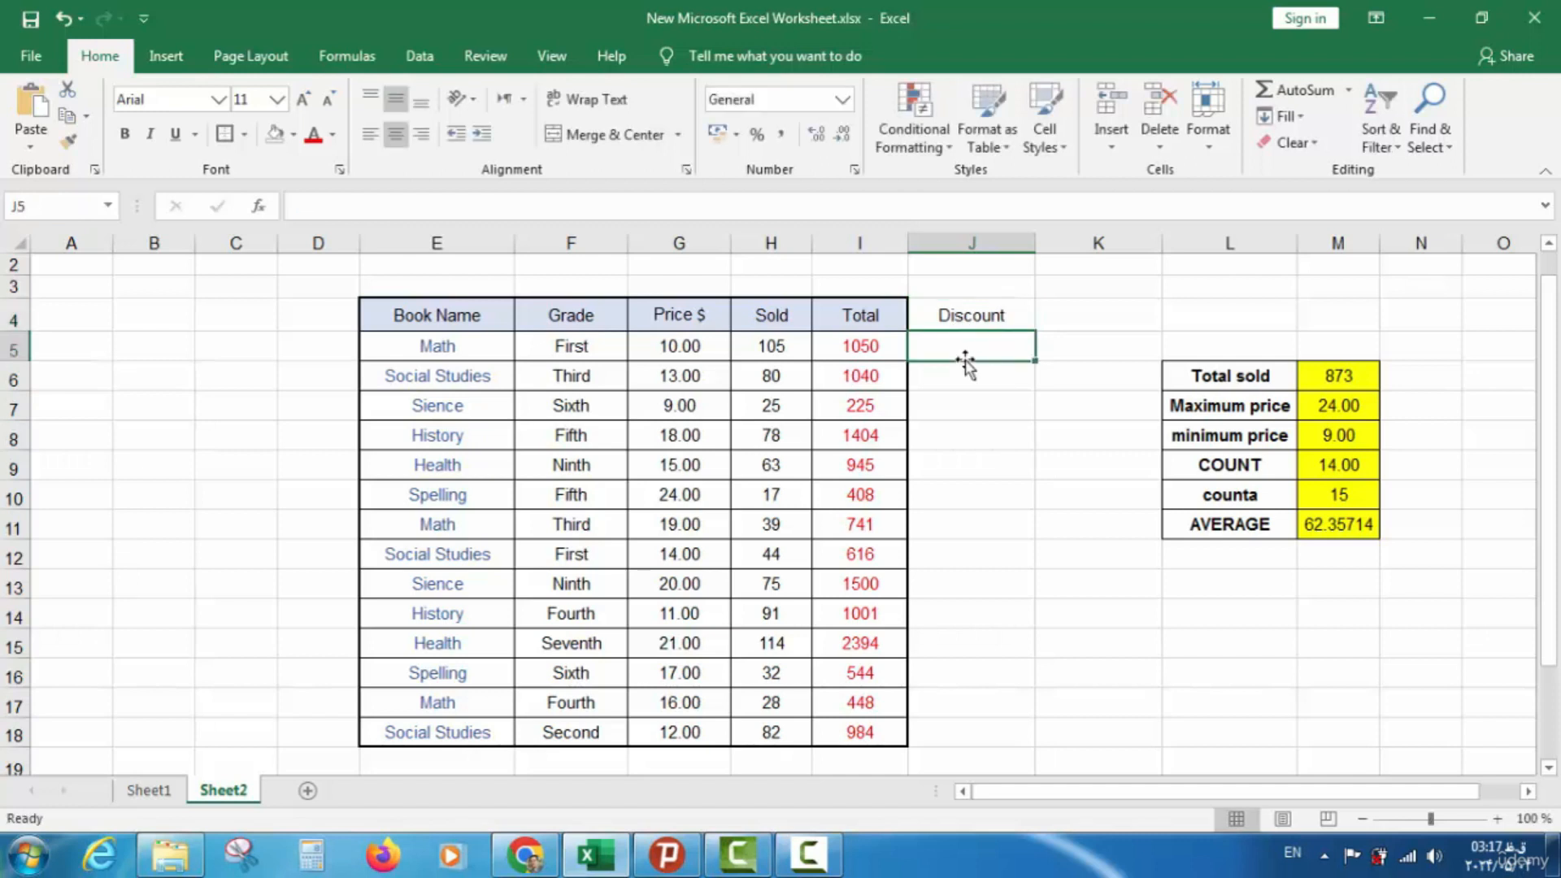
pyautogui.click(866, 316)
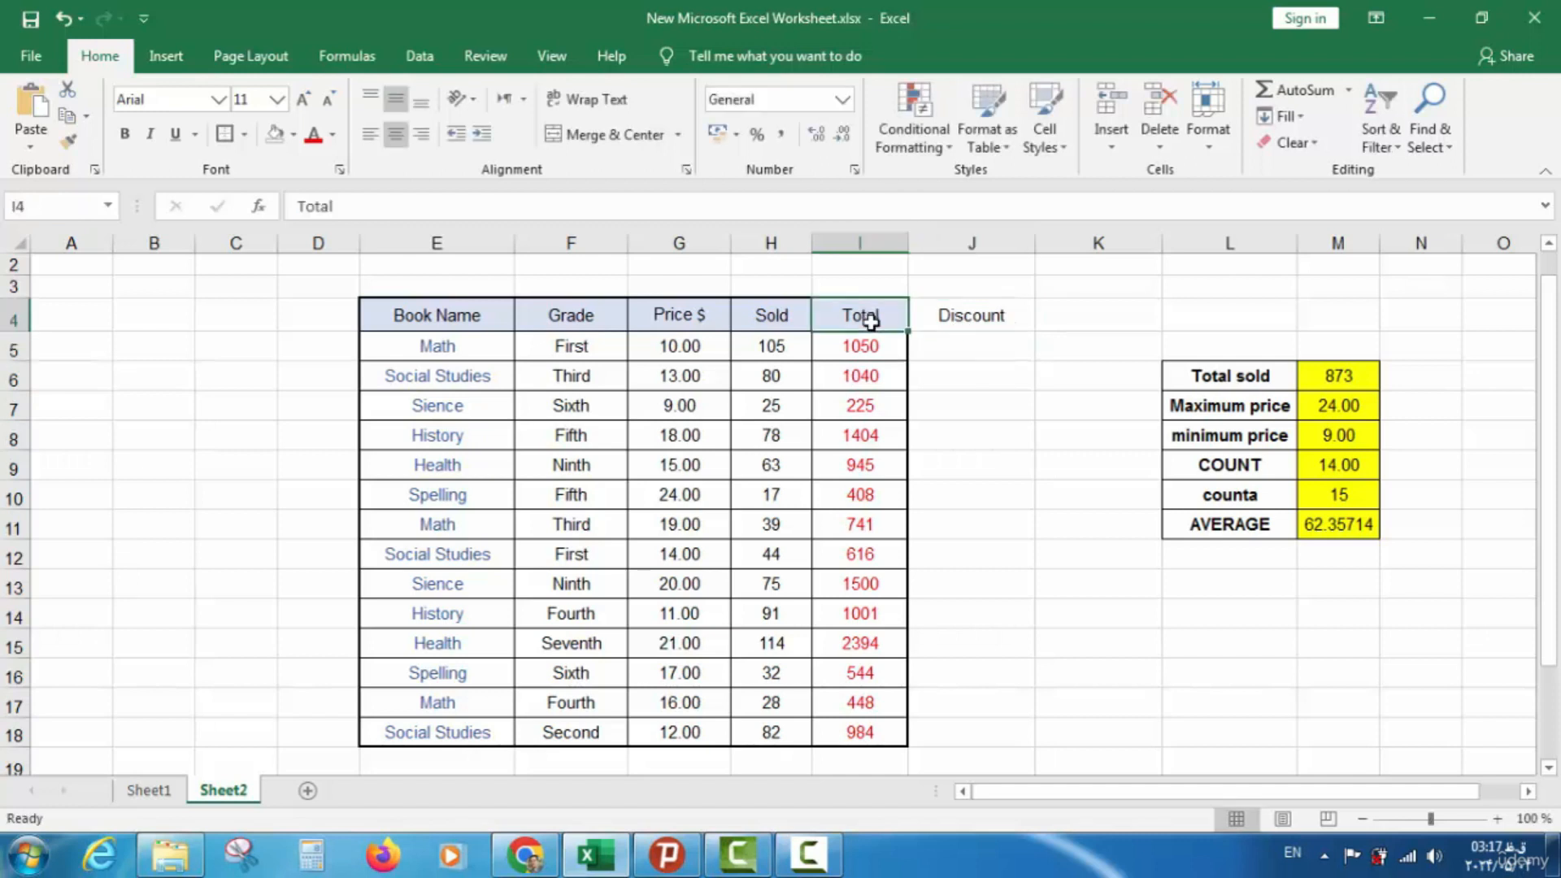
pyautogui.click(68, 144)
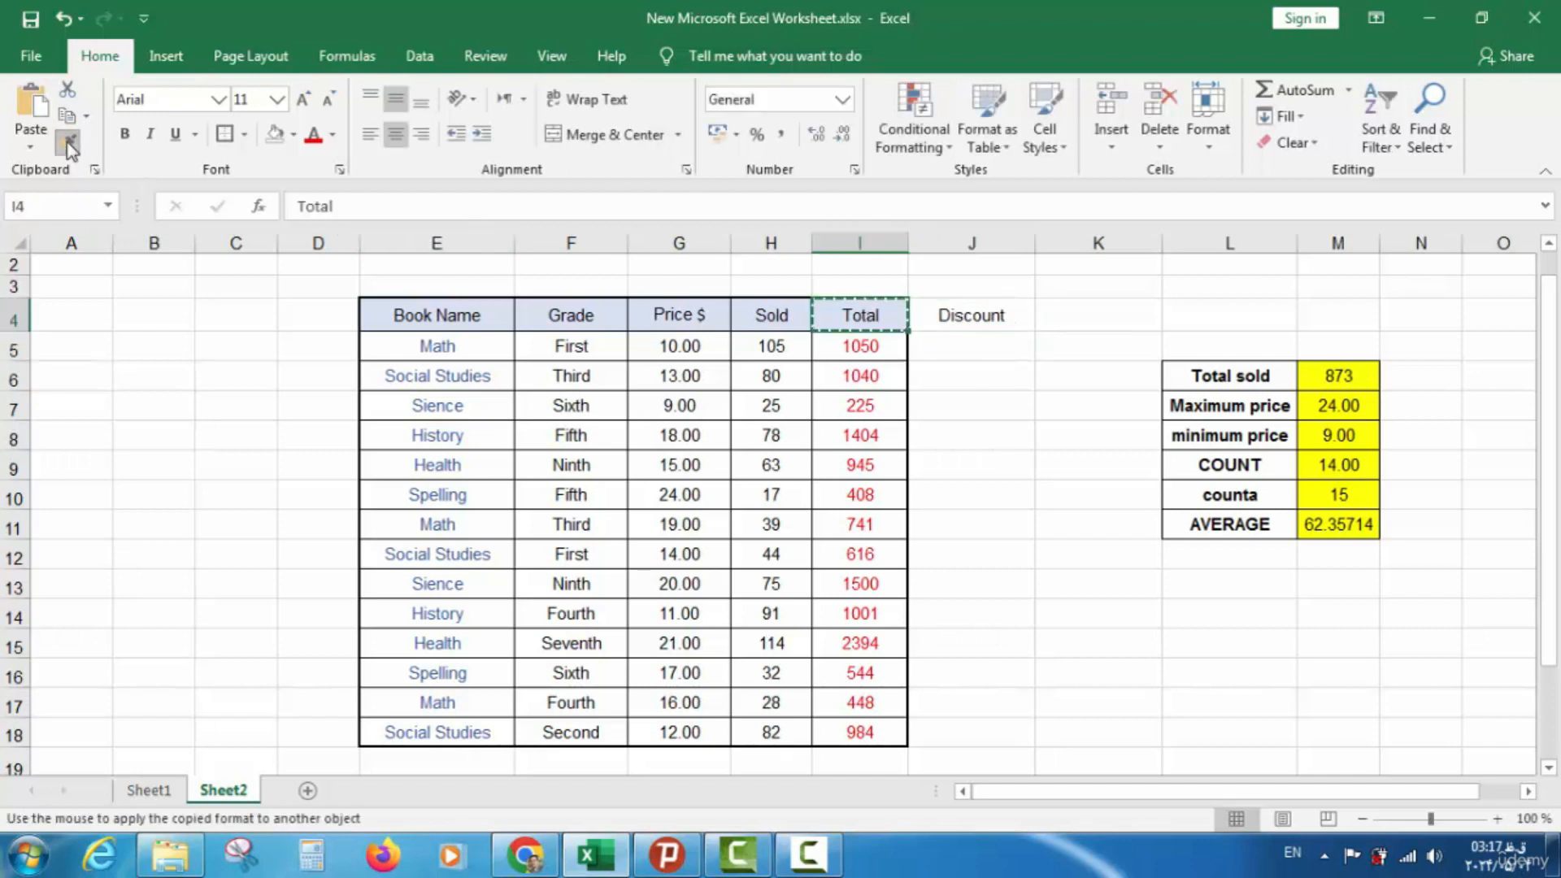
pyautogui.click(970, 317)
# Apply All Borders to the Discount cells J5:J18
pyautogui.click(986, 352)
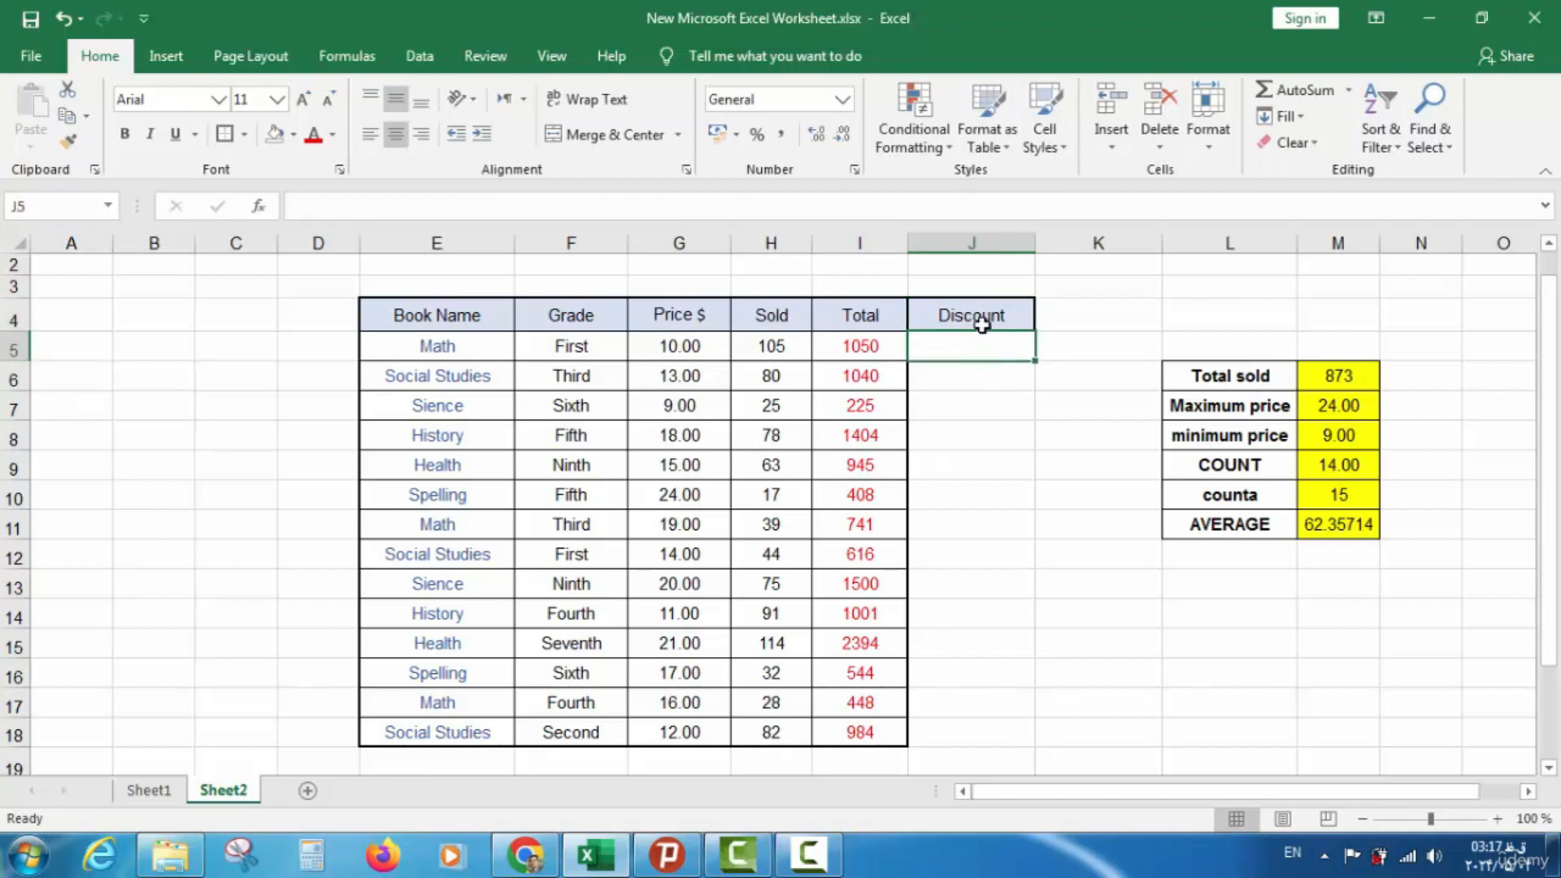
pyautogui.keyDown('shift'); pyautogui.click(977, 733); pyautogui.keyUp('shift')
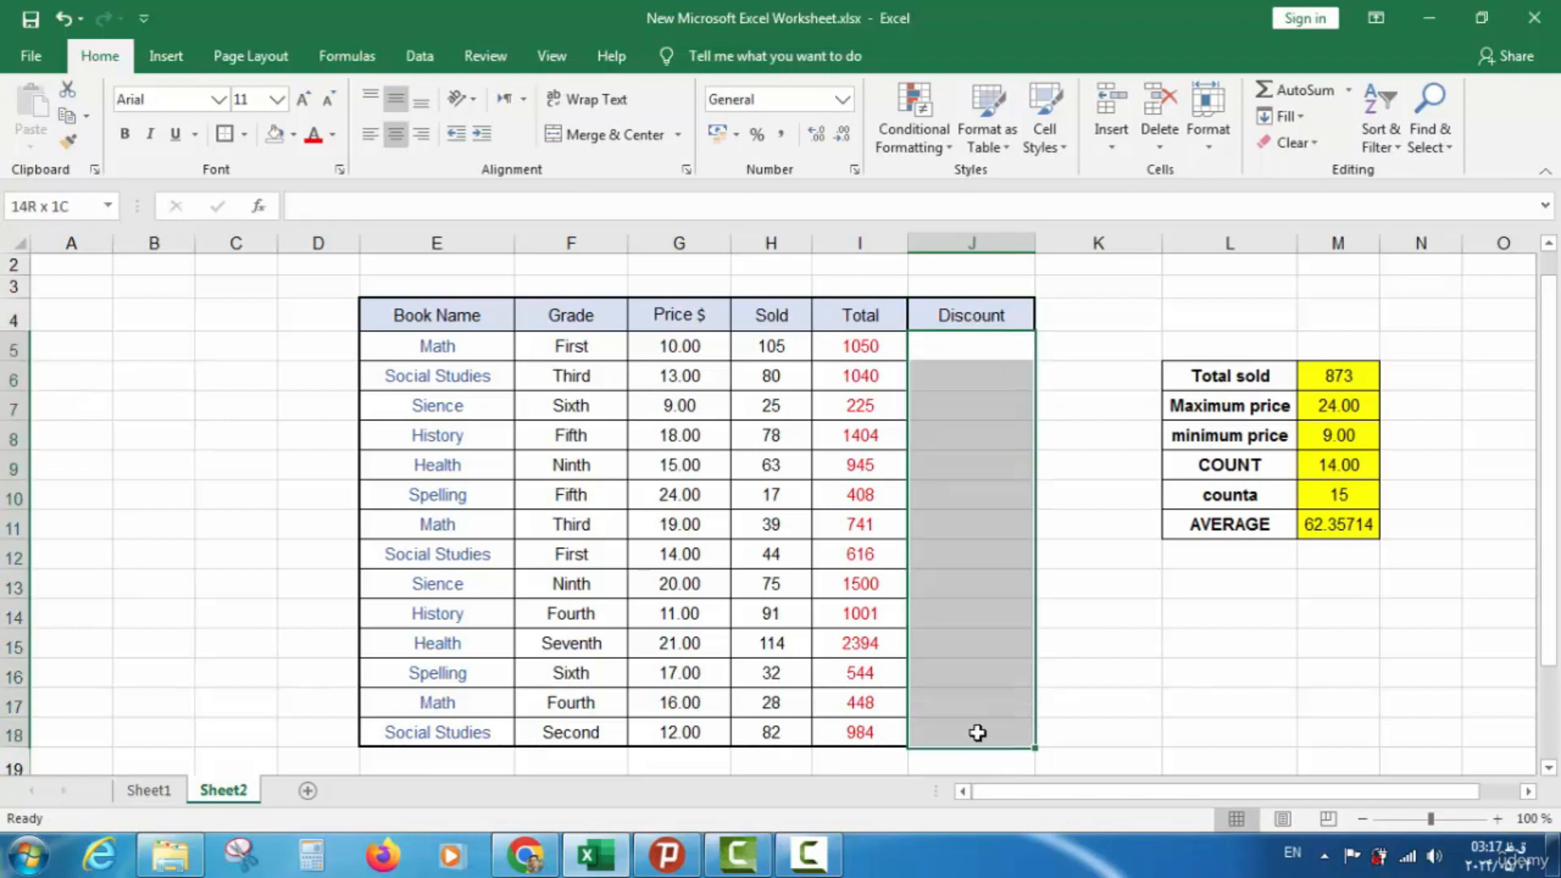
pyautogui.click(246, 135)
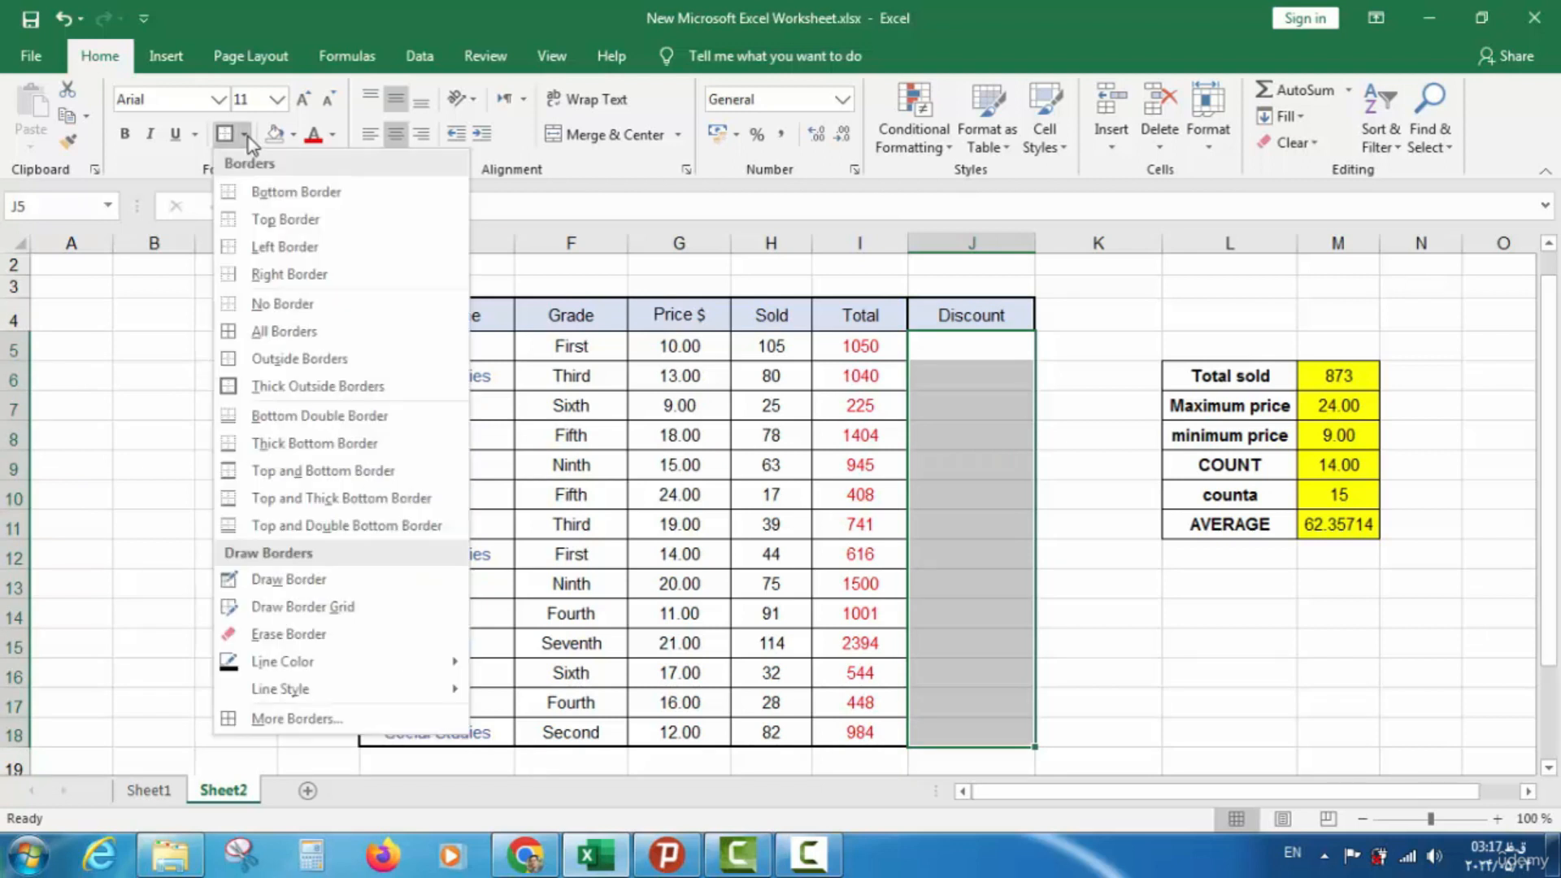
pyautogui.click(273, 331)
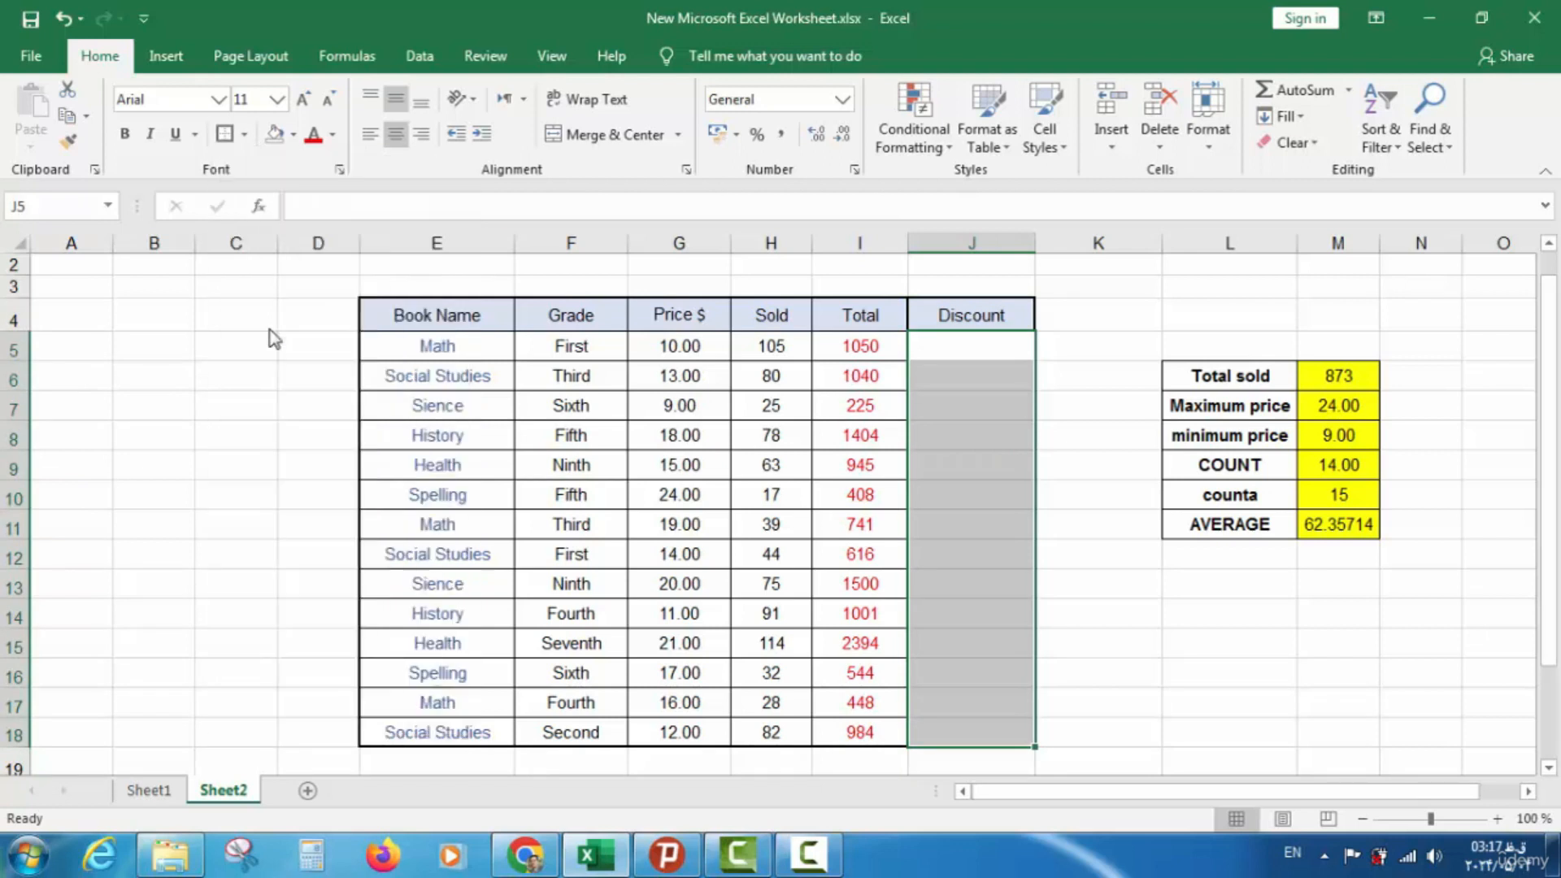
pyautogui.click(921, 554)
pyautogui.click(950, 357)
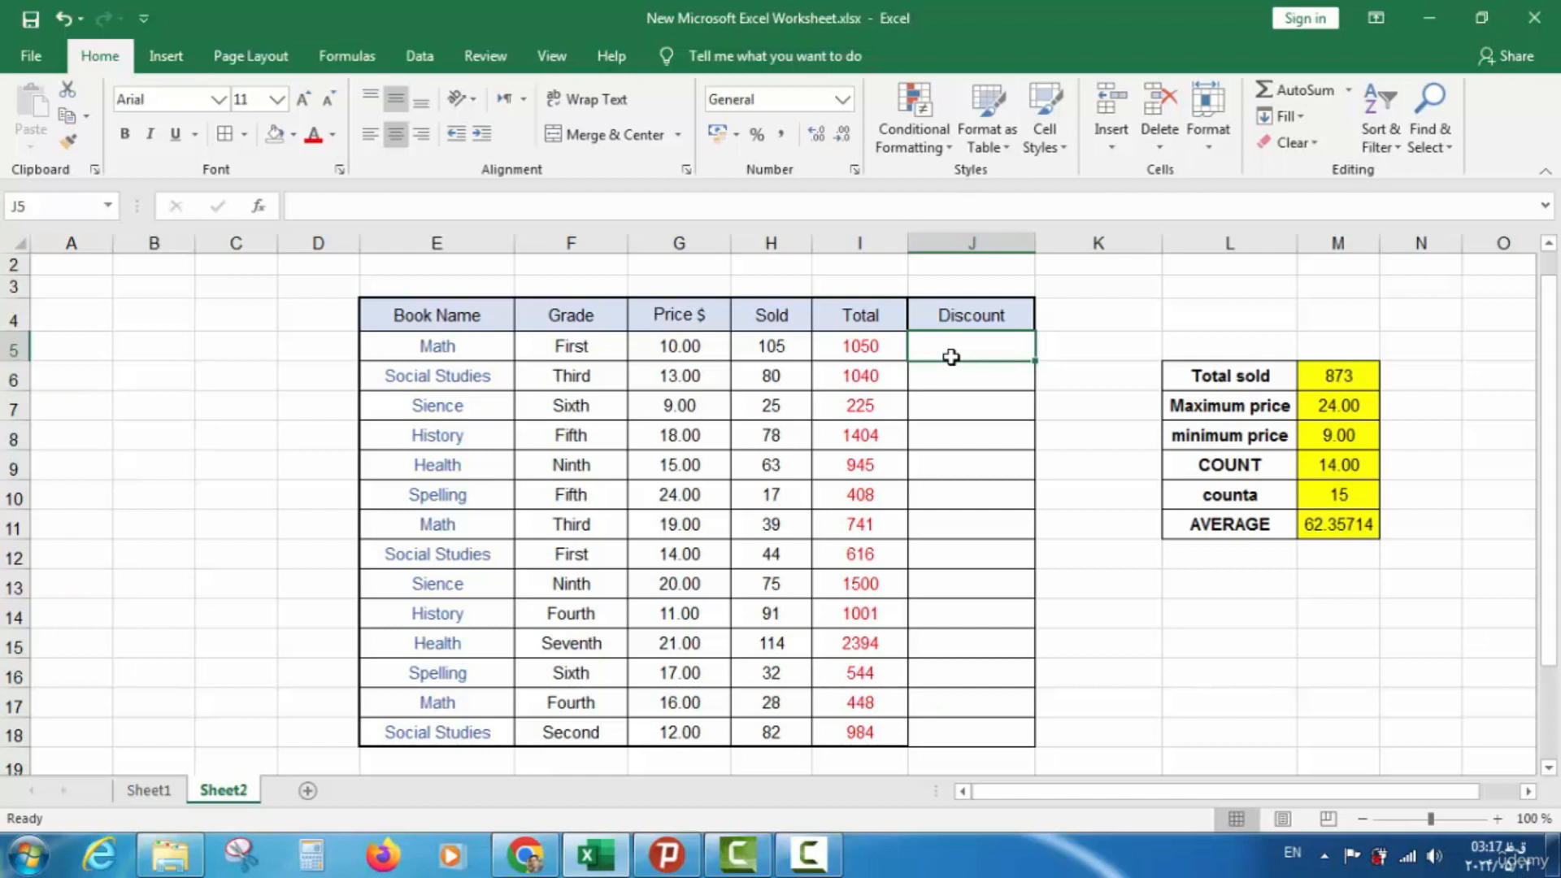
# Enter =IF(I5>=1000;"yes";"not") in J5, which shows yes for the 1050 total
pyautogui.write('=if')
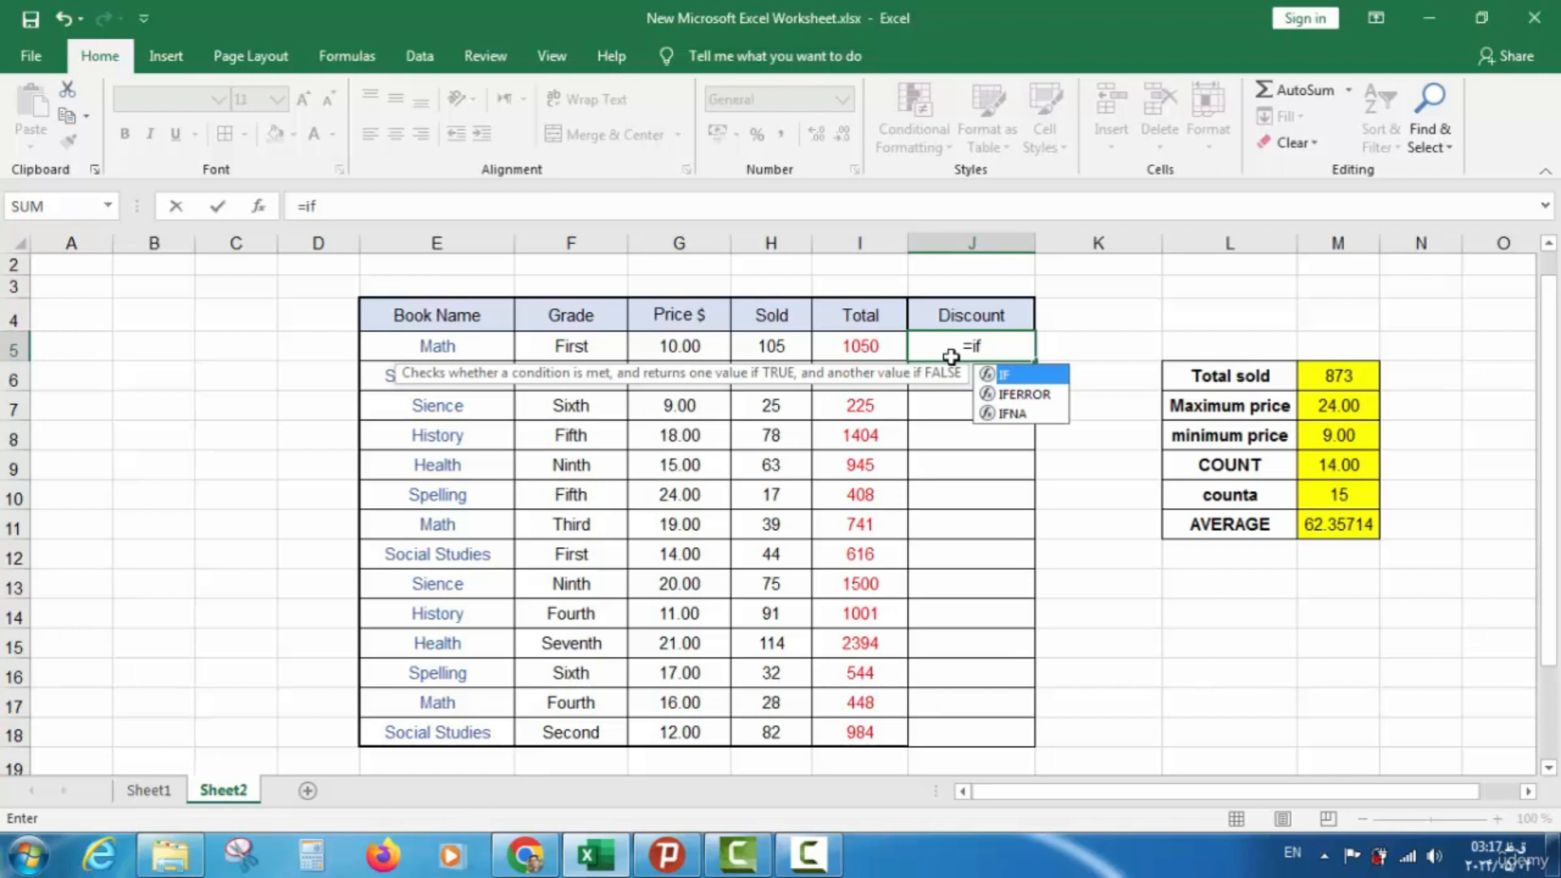
pyautogui.write('(')
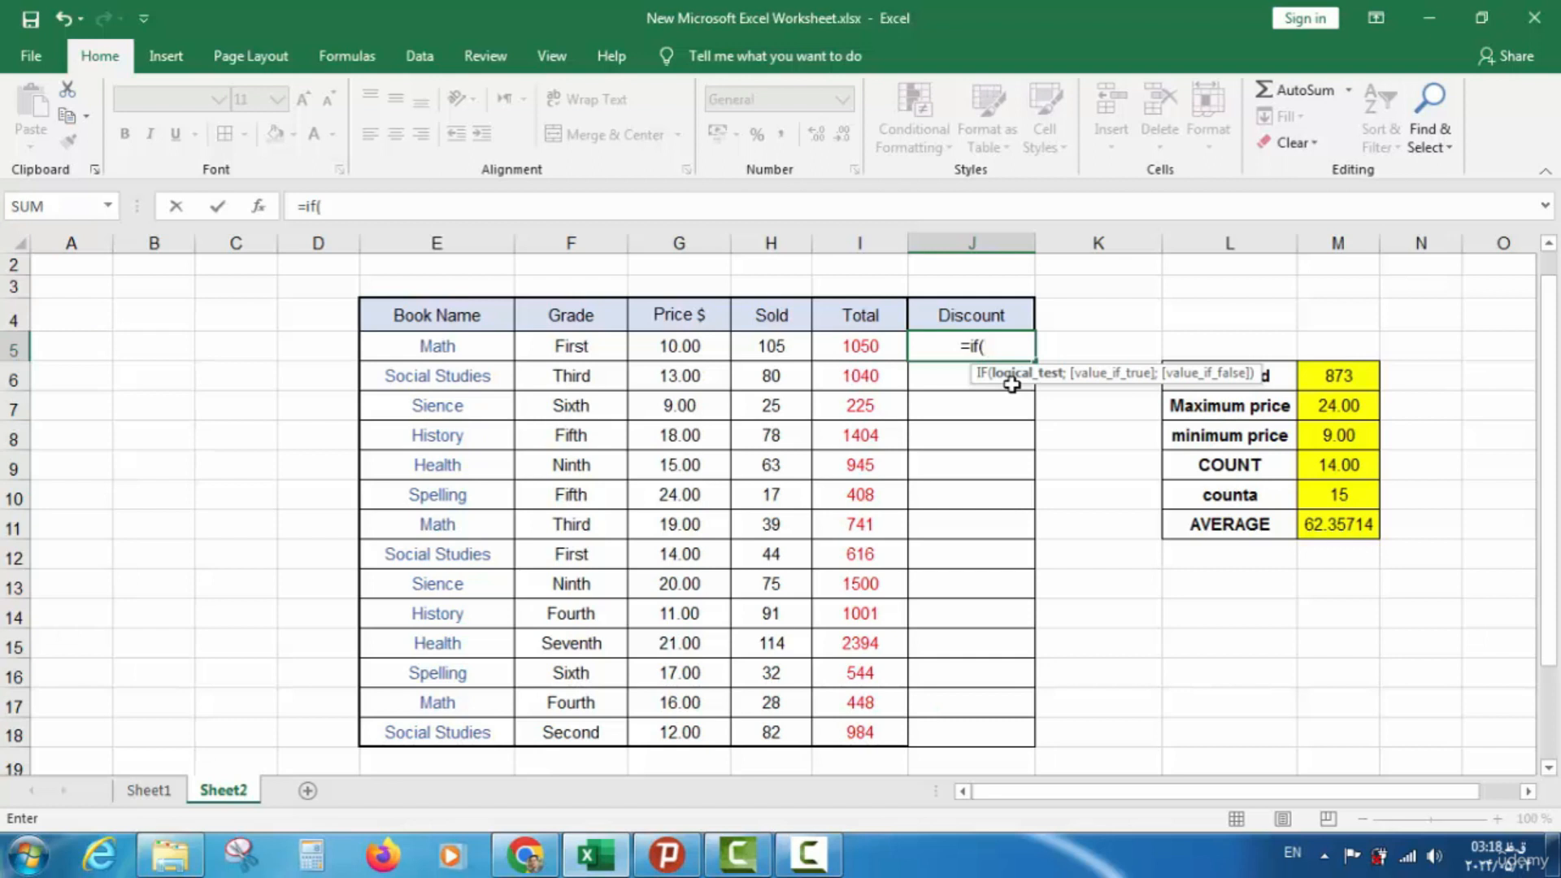
pyautogui.click(855, 352)
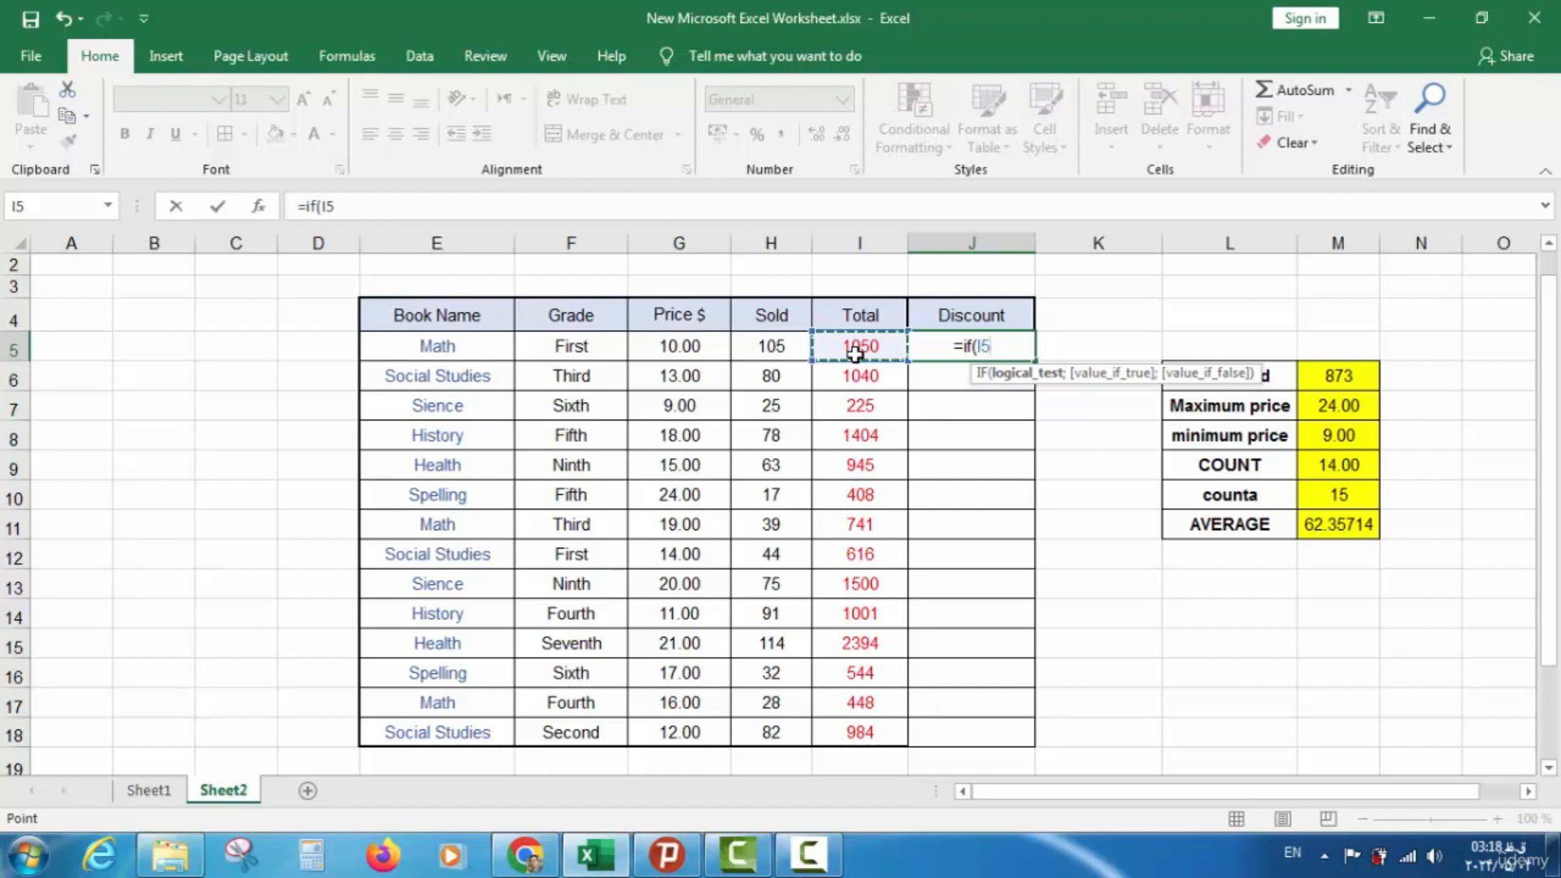
pyautogui.write('>=')
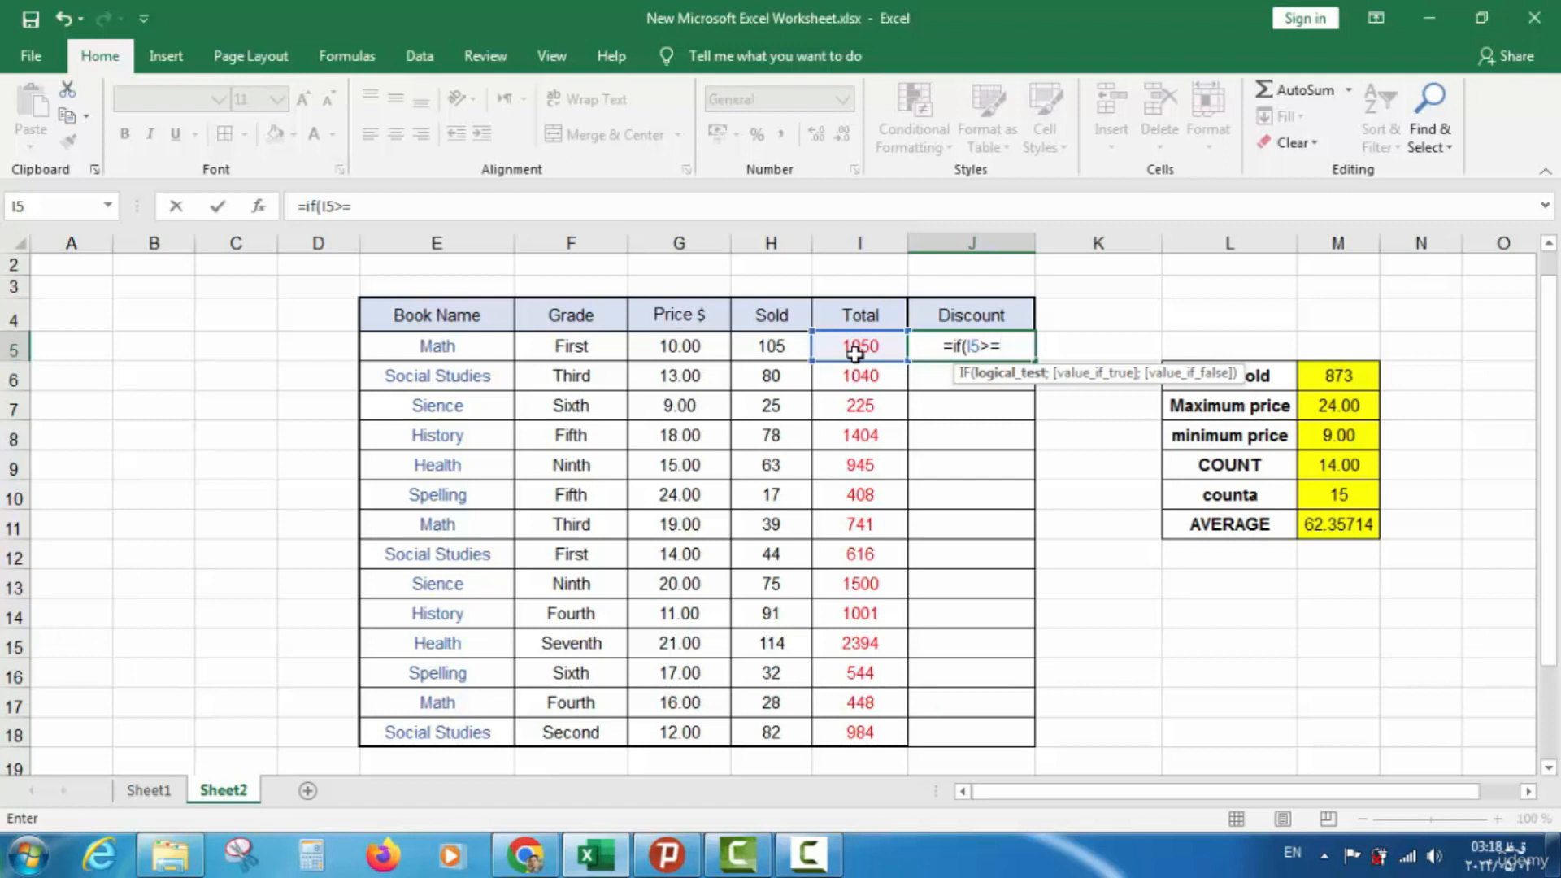
pyautogui.write(';"')
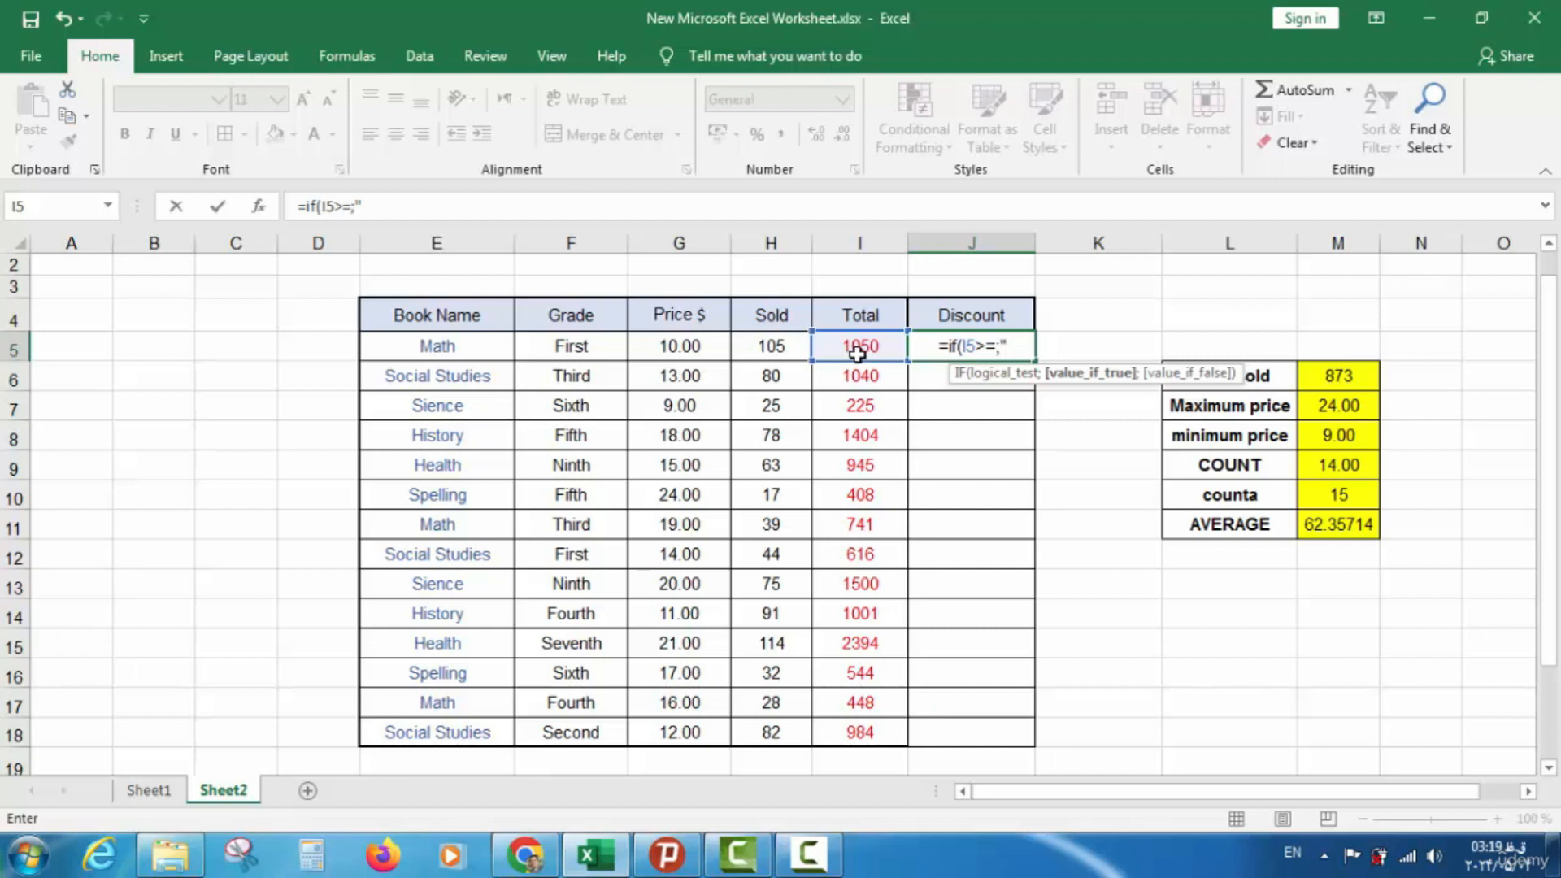
pyautogui.click(996, 347)
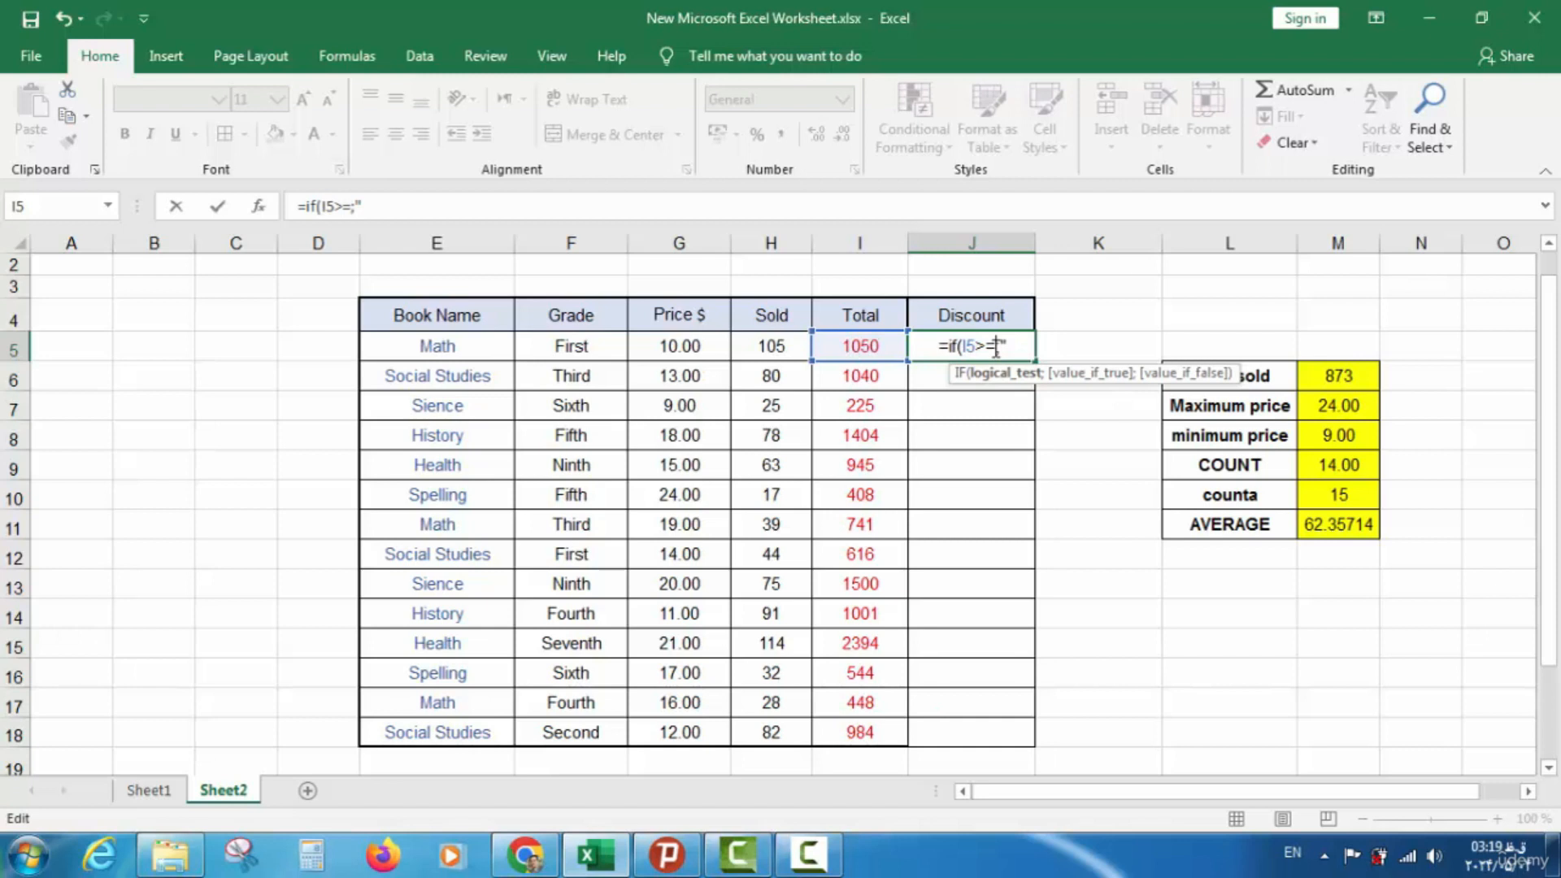
pyautogui.write('1000')
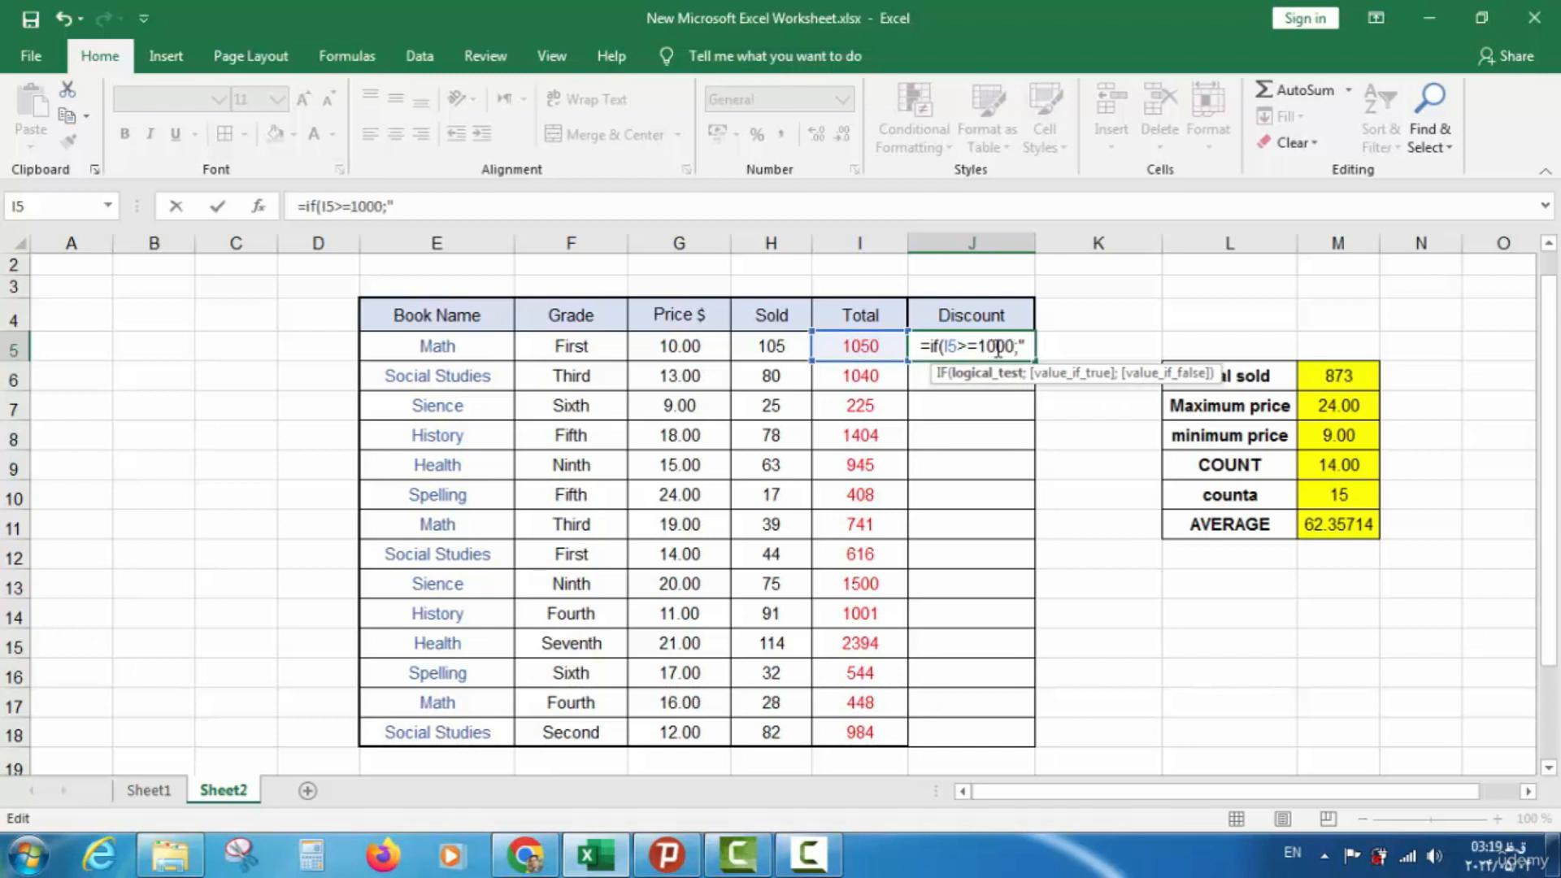
pyautogui.click(1028, 347)
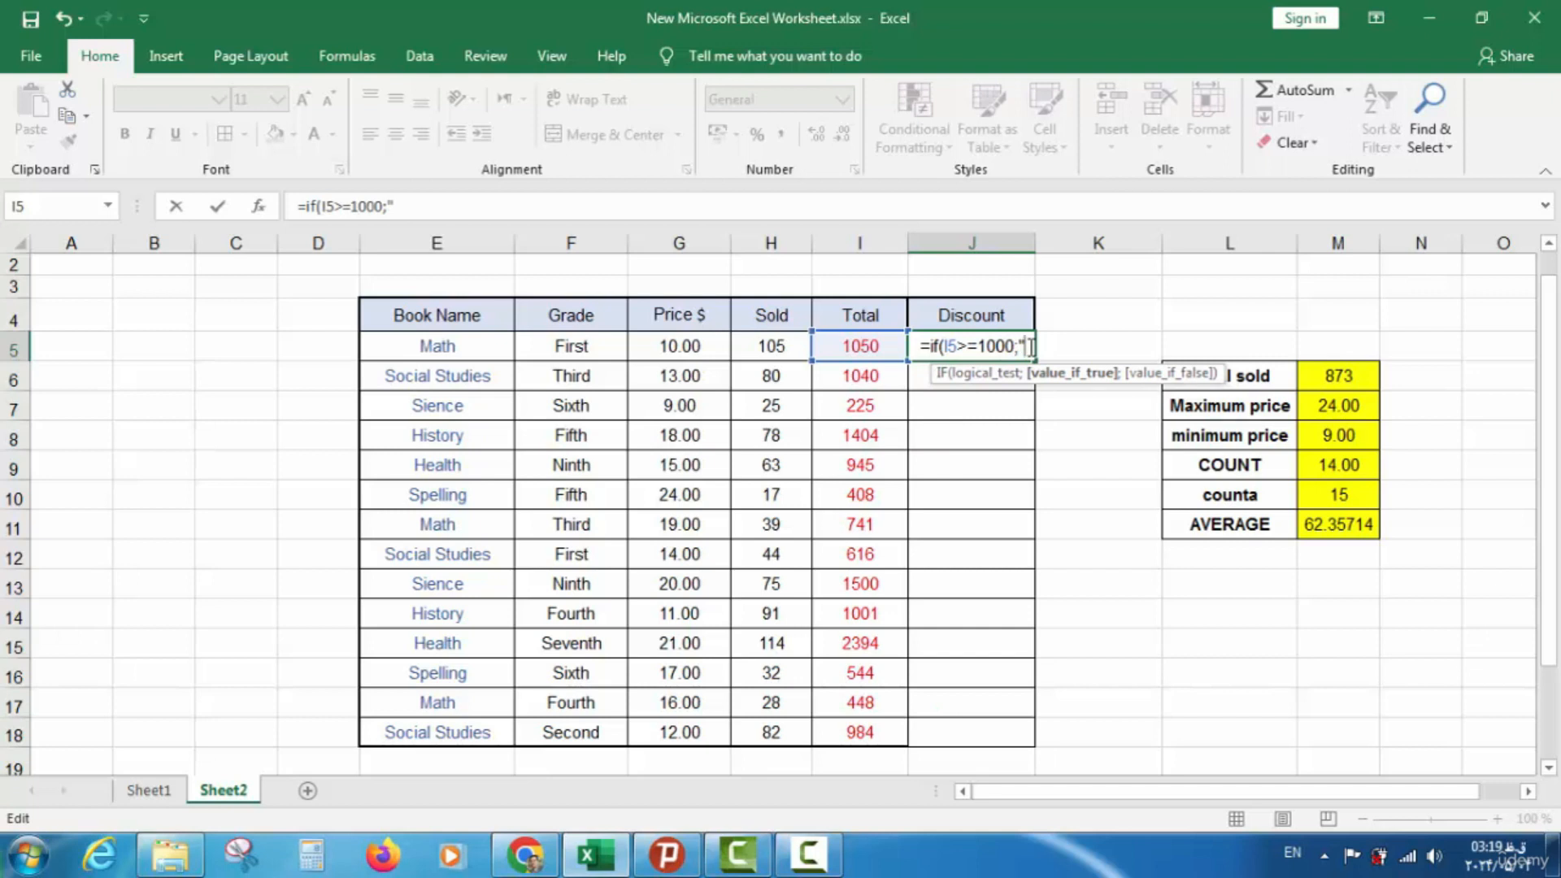
pyautogui.write('ye')
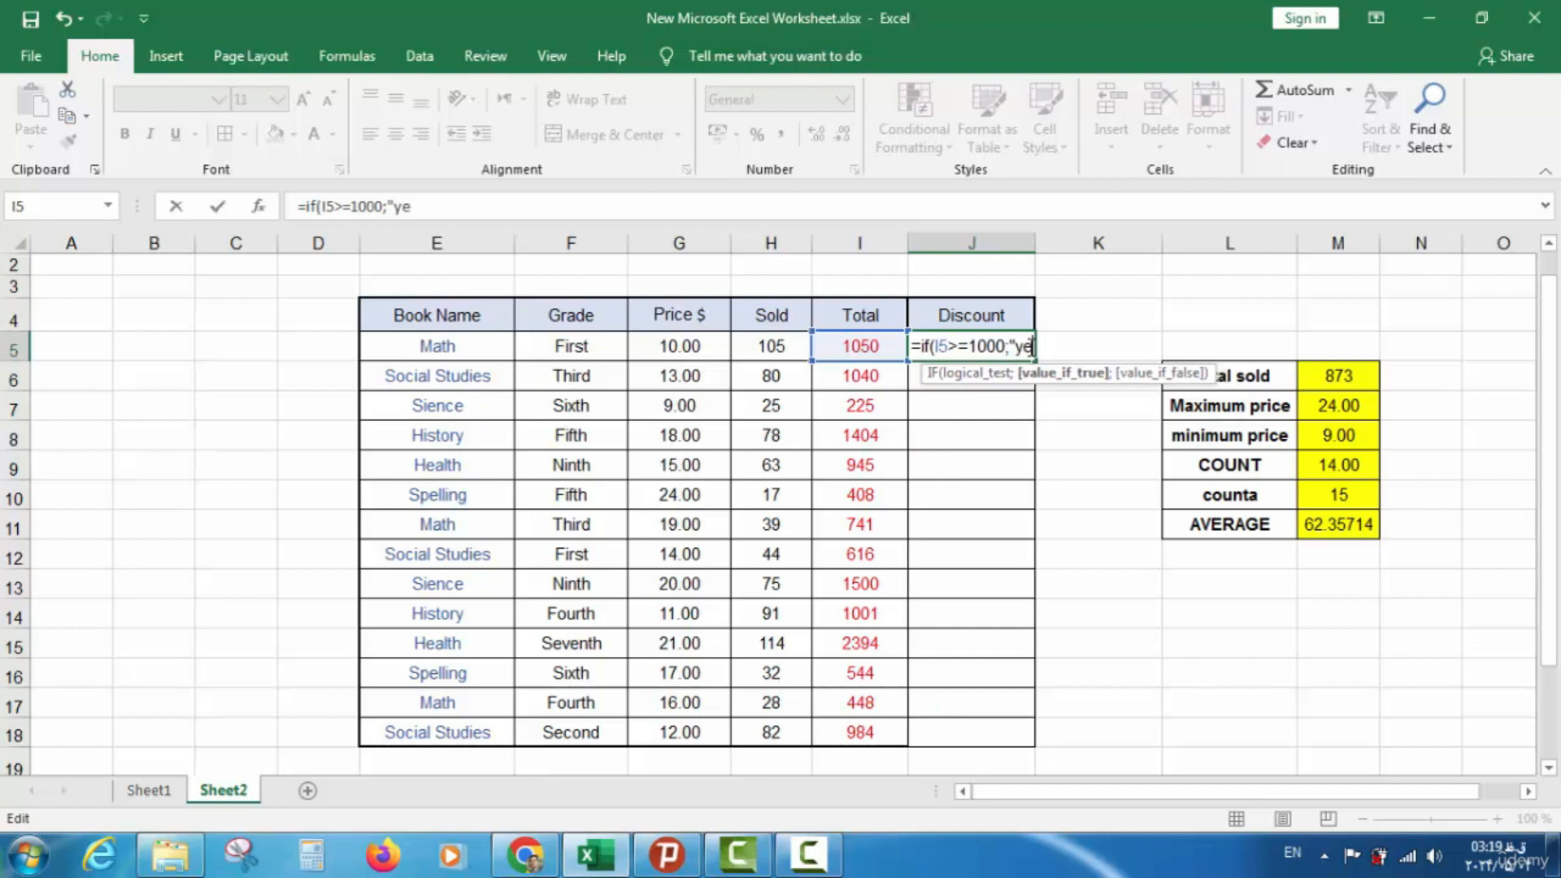
pyautogui.write('s"')
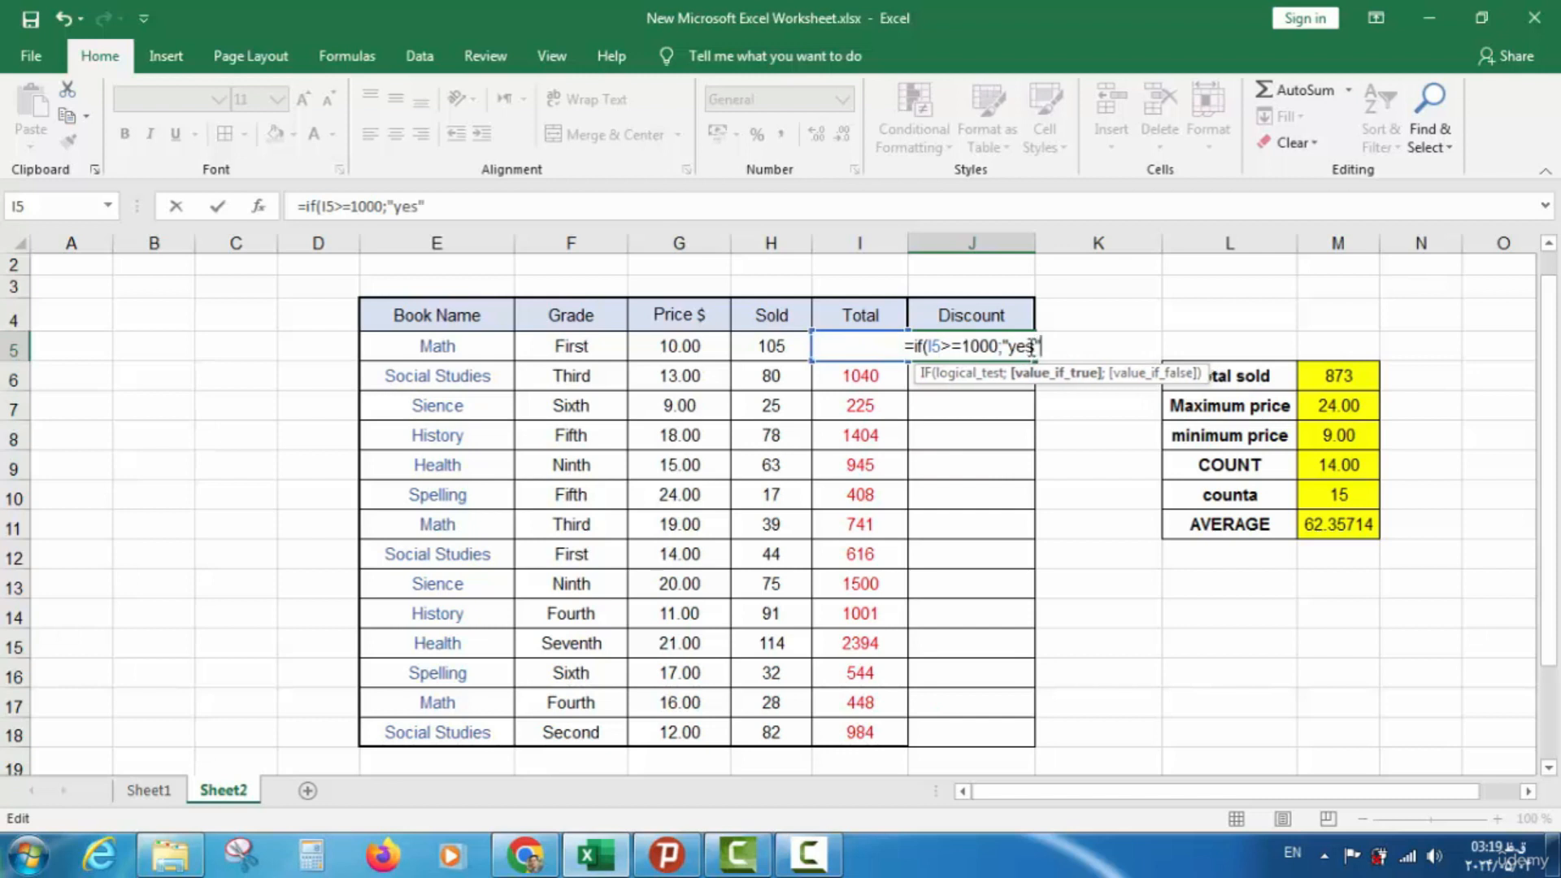
pyautogui.write(';')
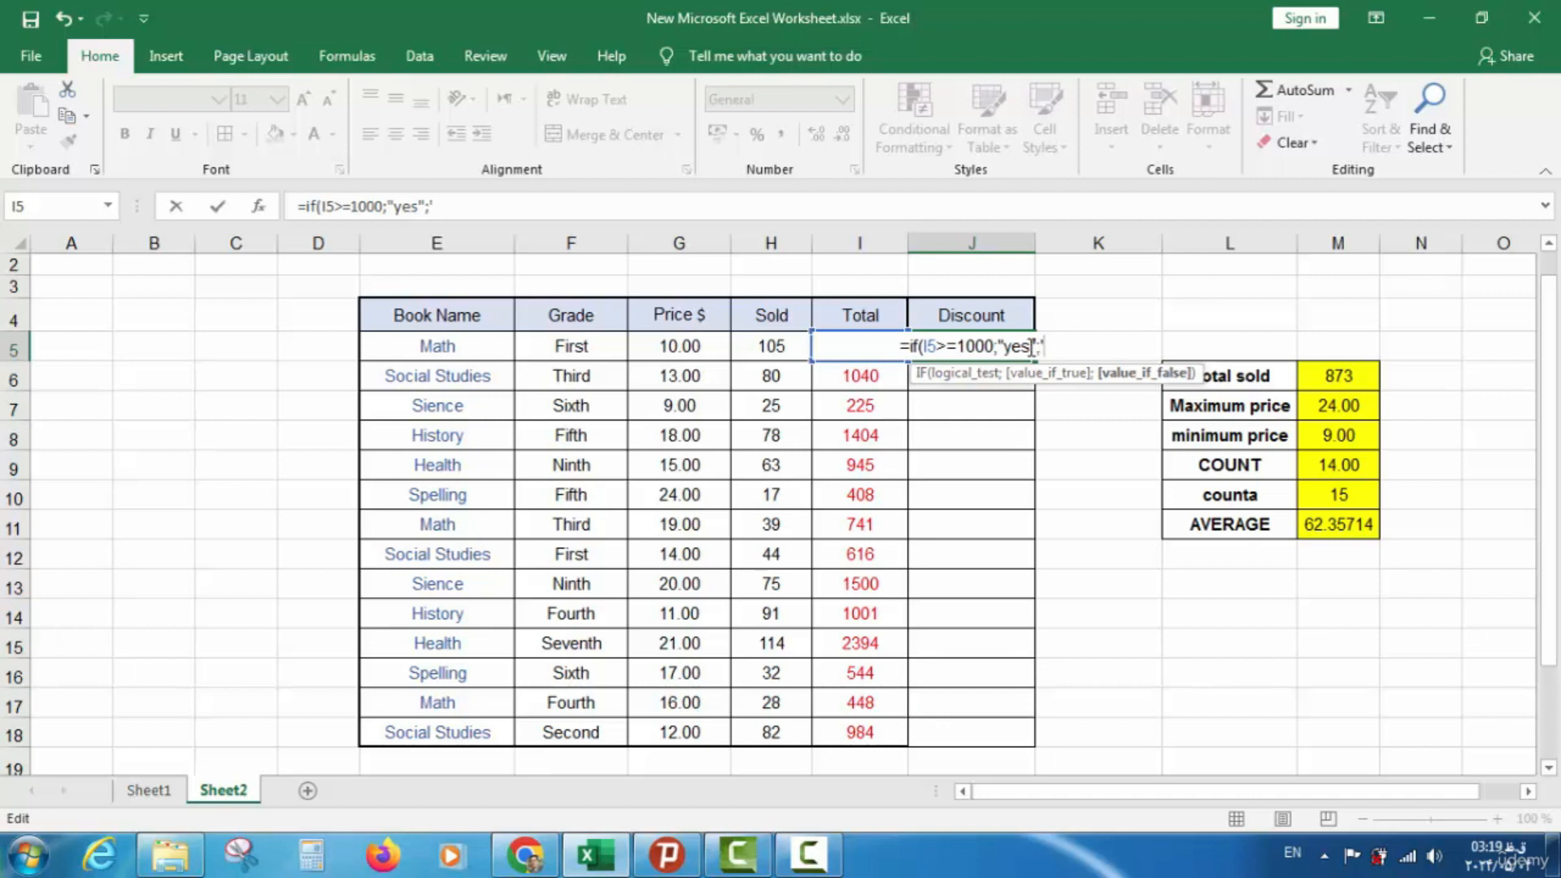
pyautogui.write('"')
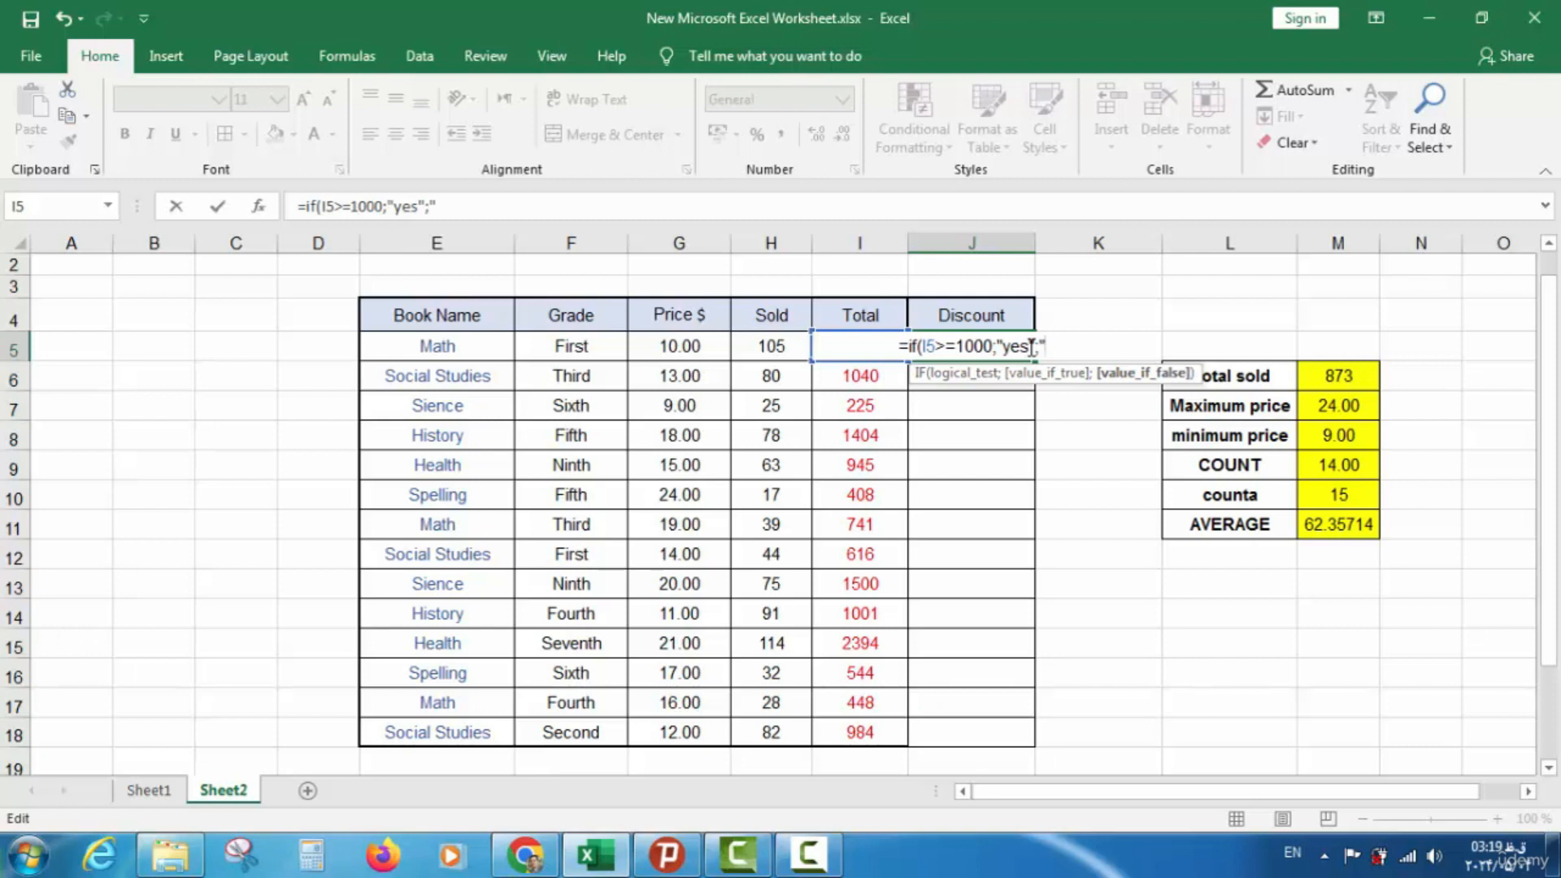
pyautogui.write('not')
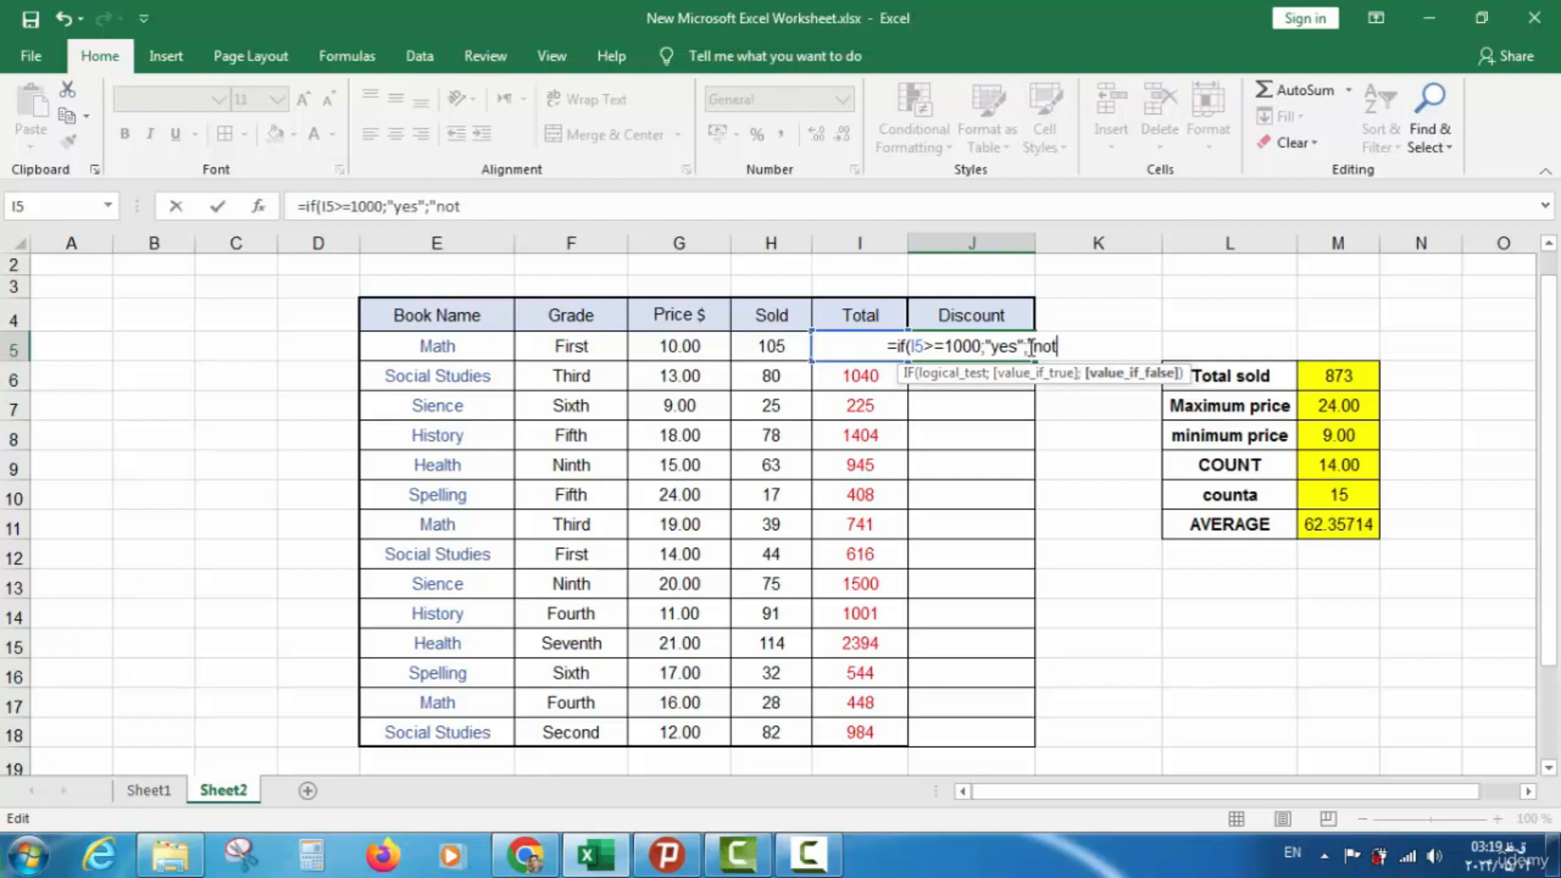
pyautogui.write('"')
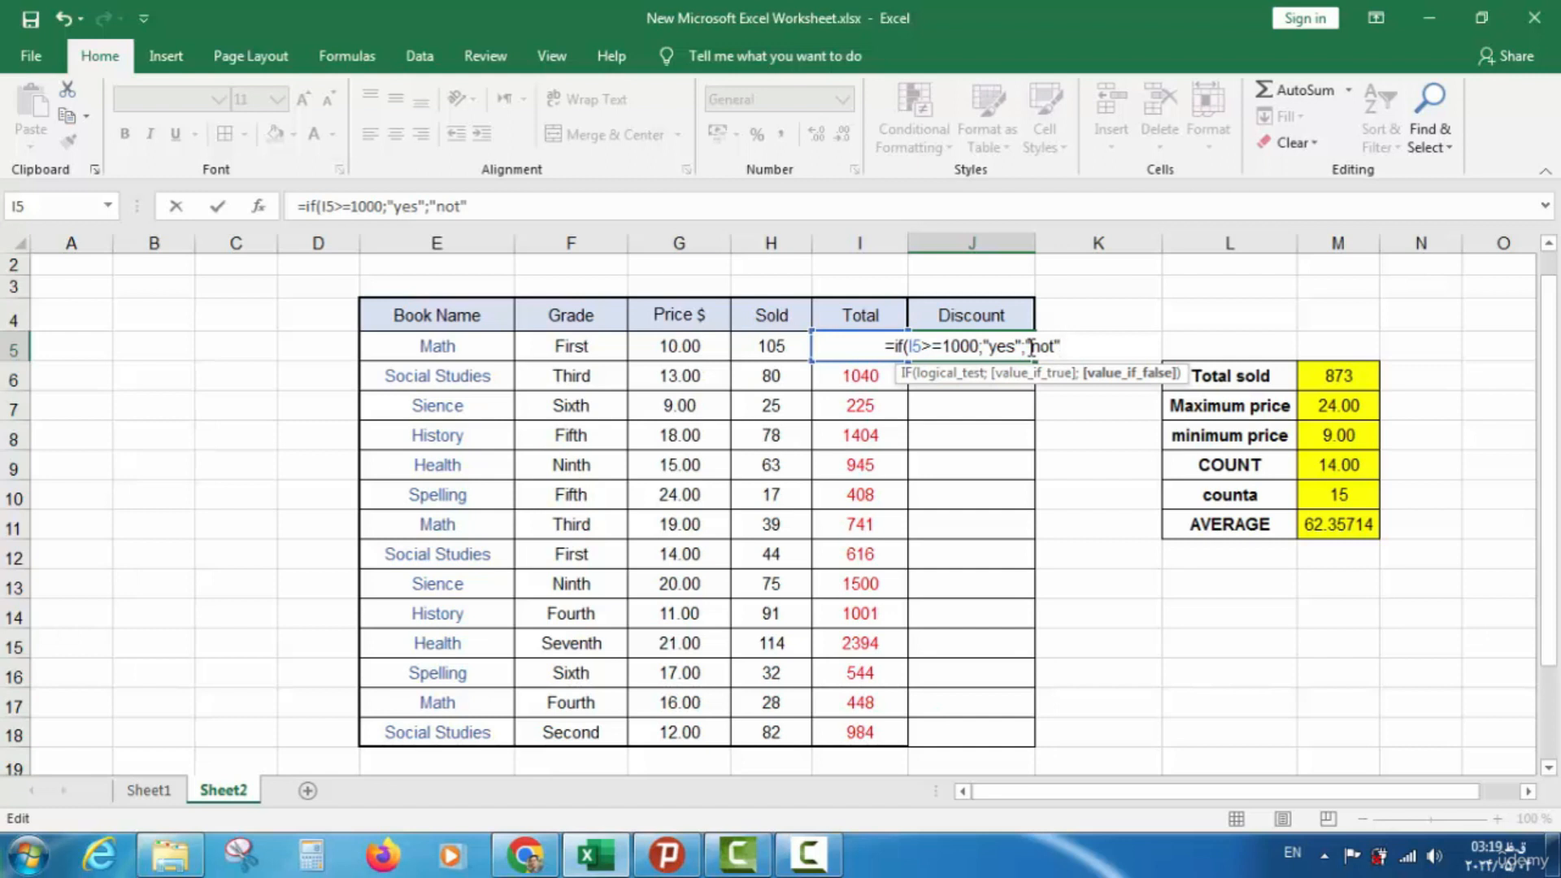
pyautogui.write(')')
pyautogui.press('Return')
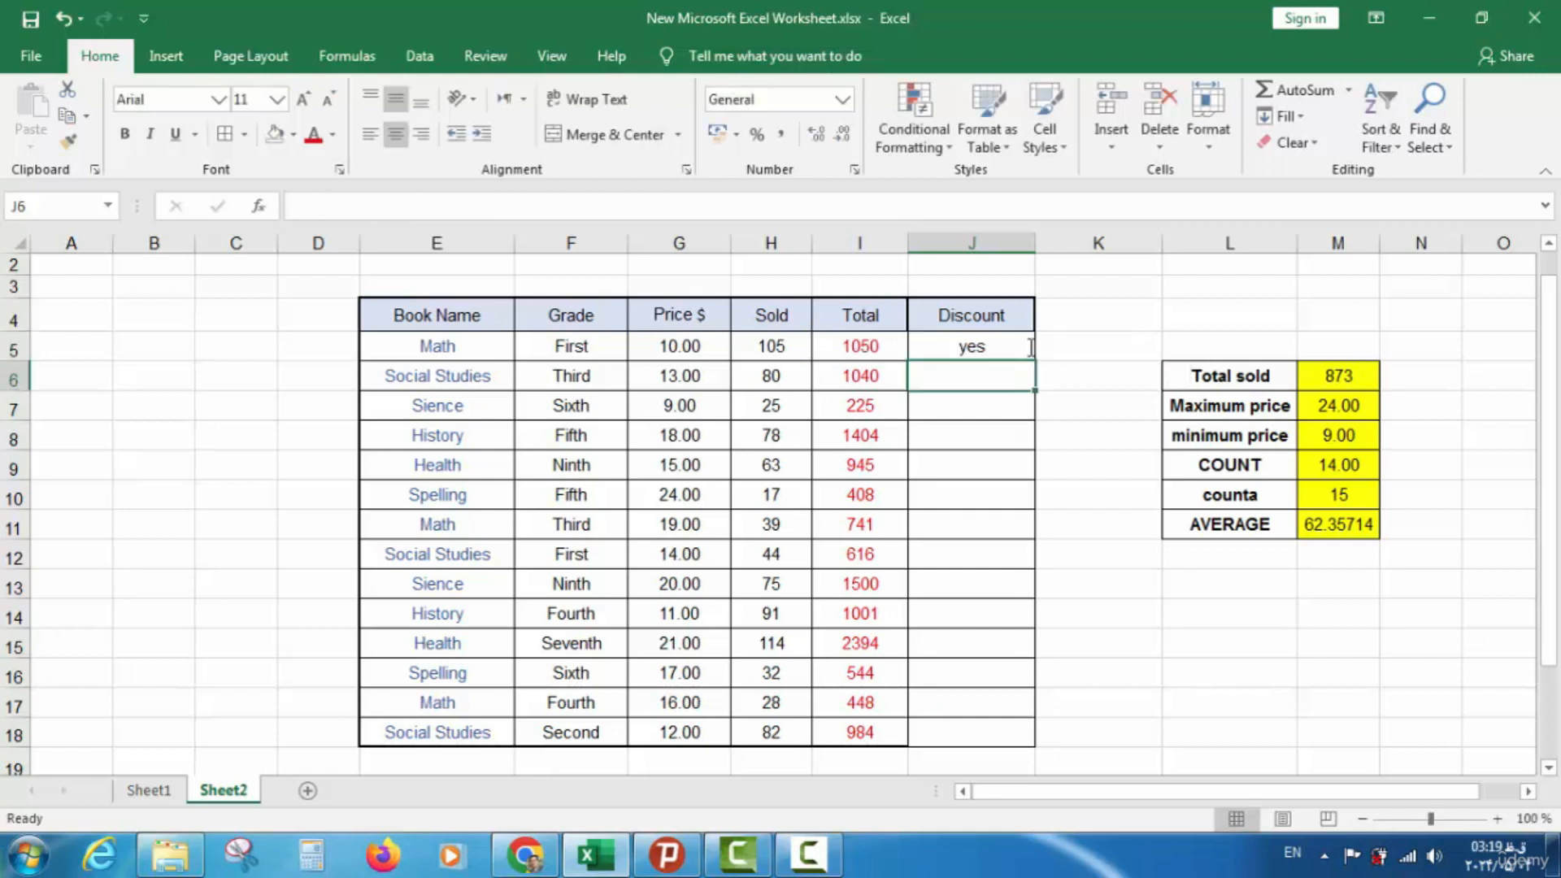
# Copy J5's IF formula down to J18 so every book gets a Discount value
pyautogui.click(1010, 354)
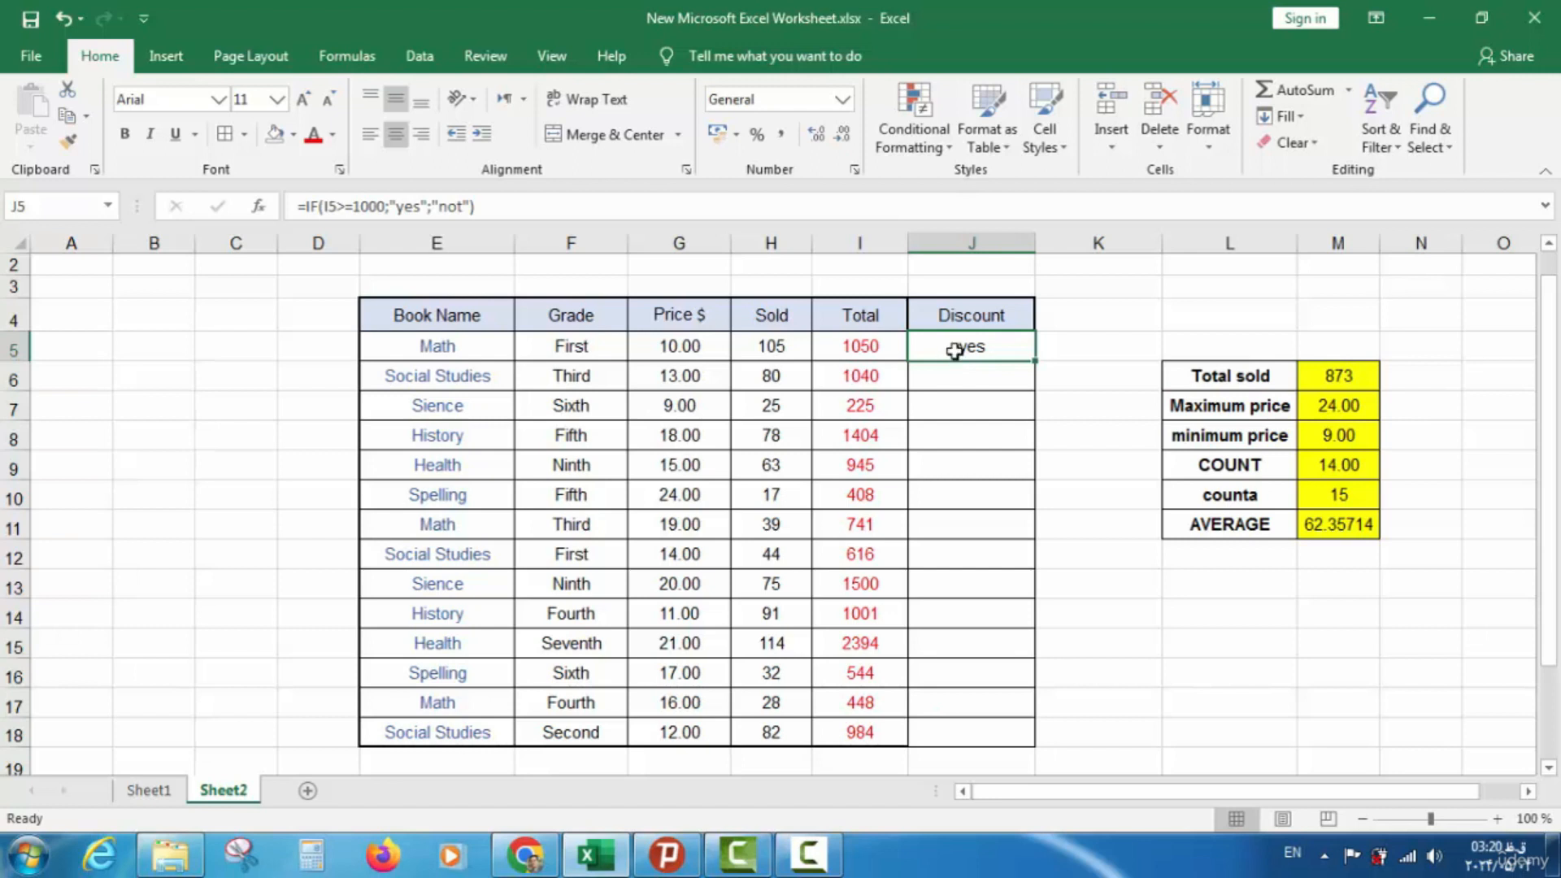
pyautogui.moveTo(1035, 364); pyautogui.dragTo(1027, 753)
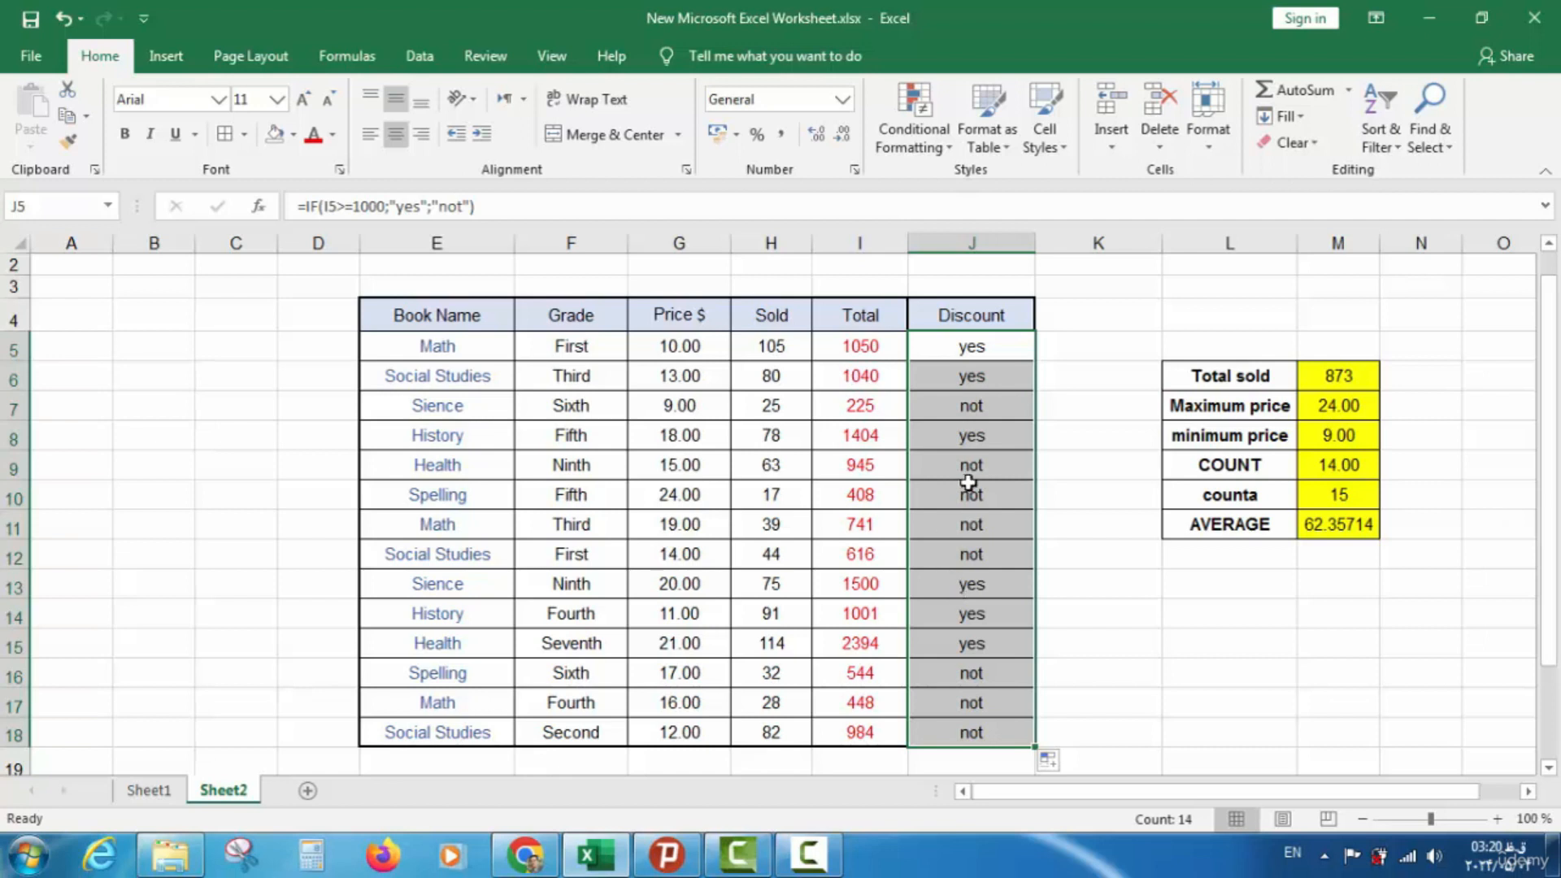
pyautogui.click(973, 351)
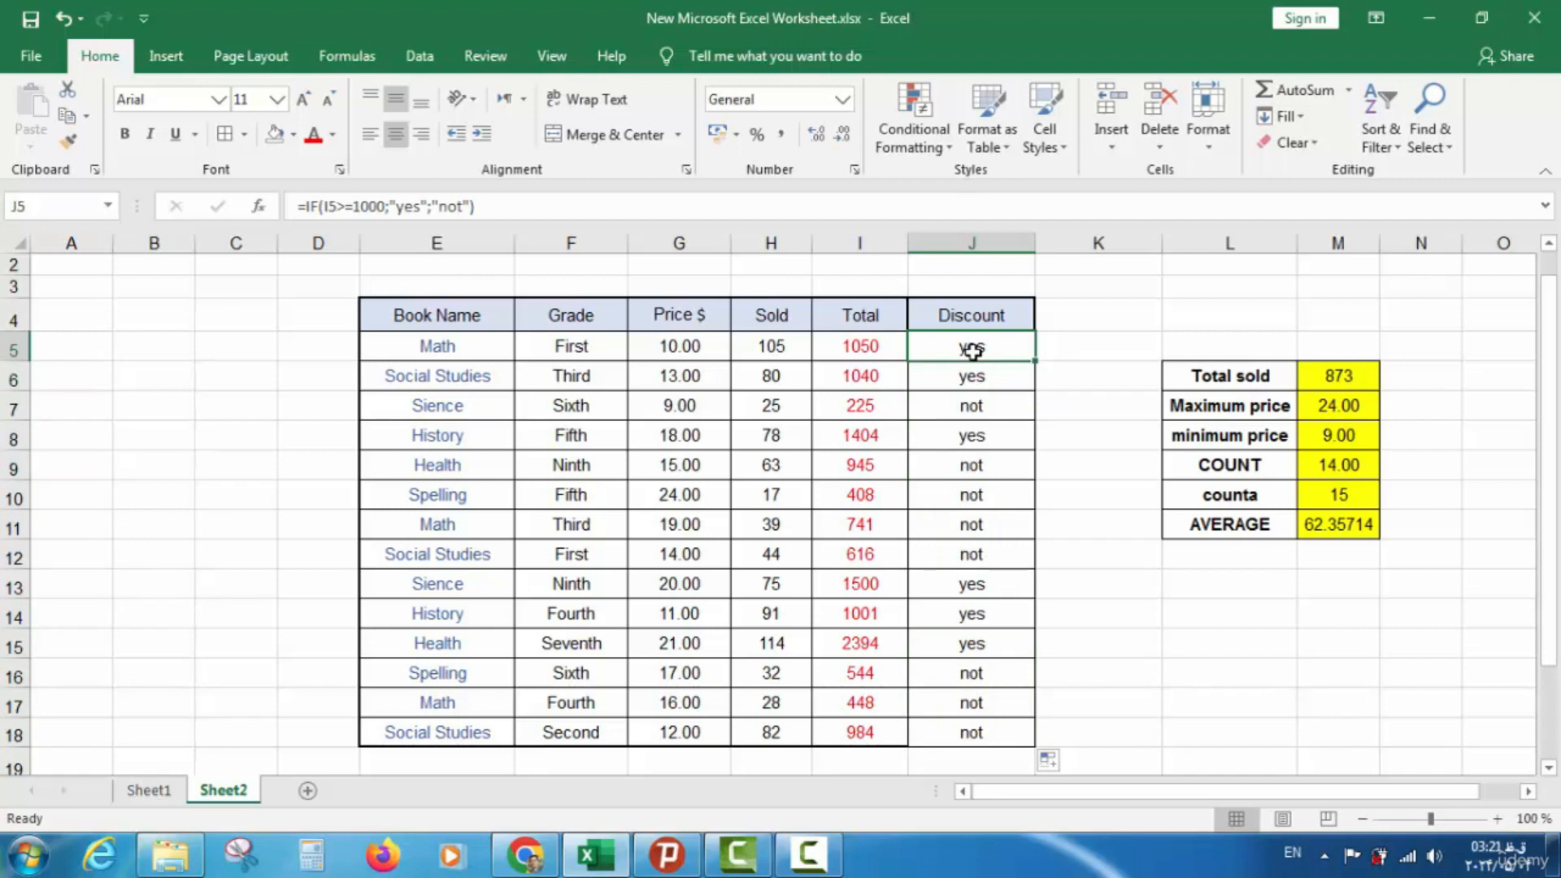
pyautogui.click(978, 406)
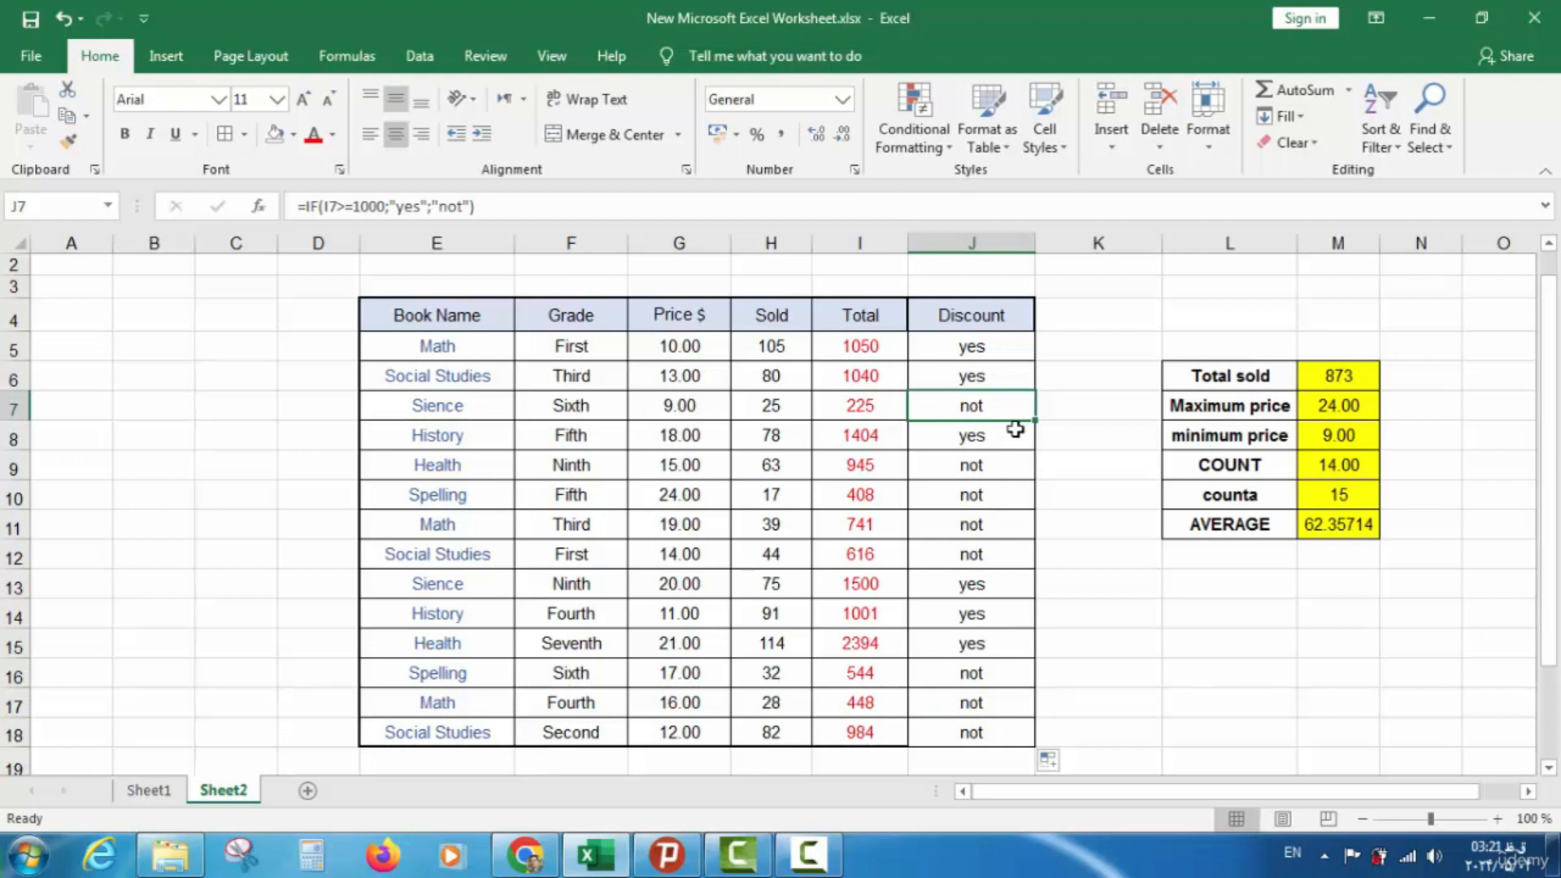
pyautogui.doubleClick(1006, 347)
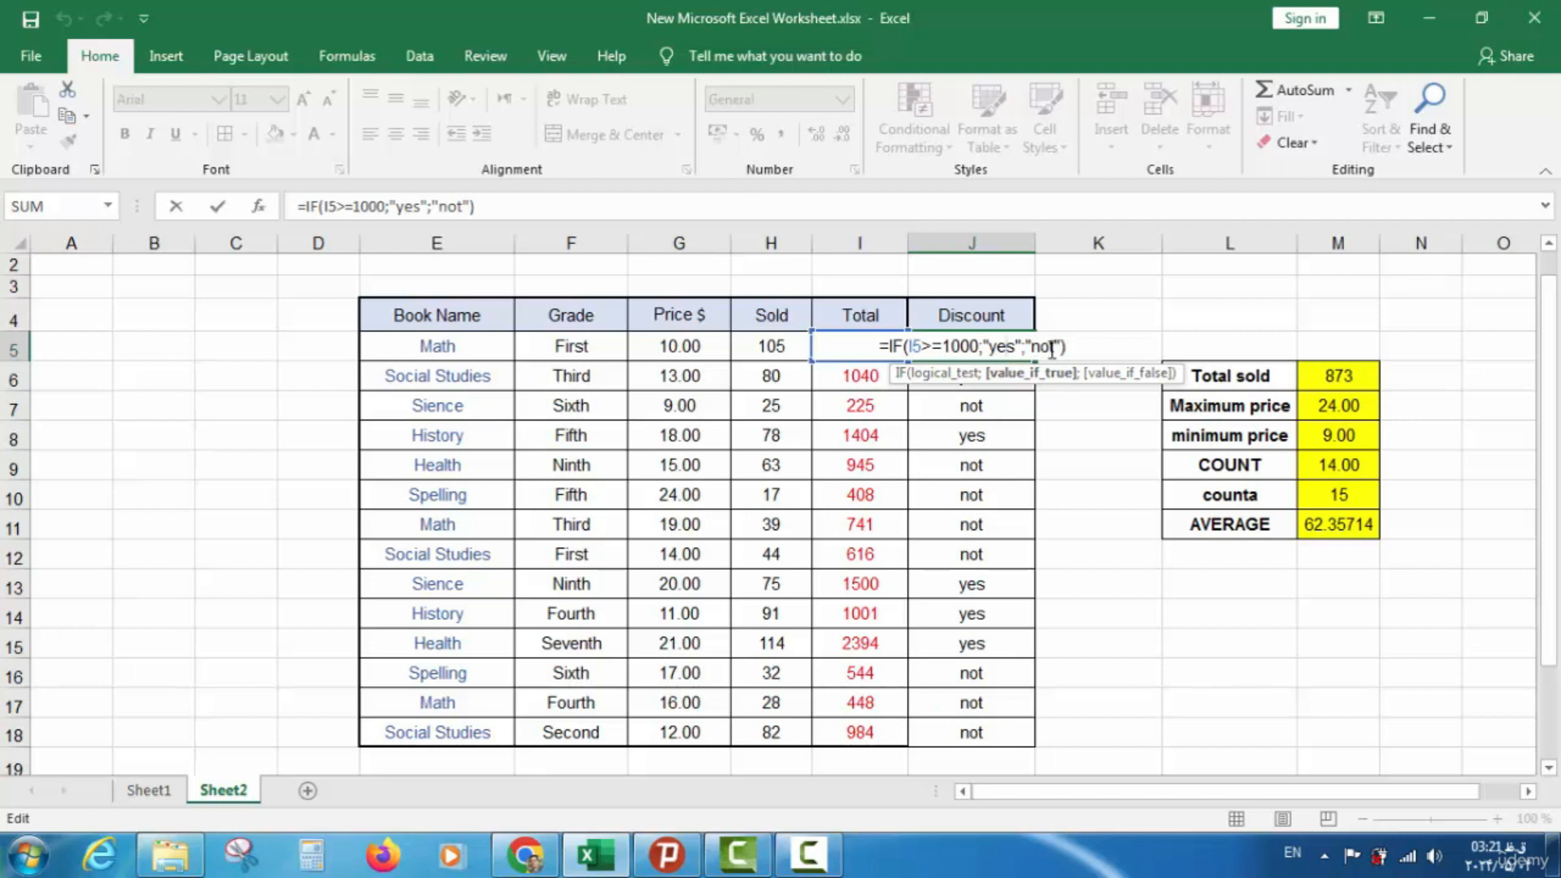
# Clear the existing Discount results in J5:J18
pyautogui.click(1072, 400)
pyautogui.moveTo(1002, 355); pyautogui.dragTo(987, 722)
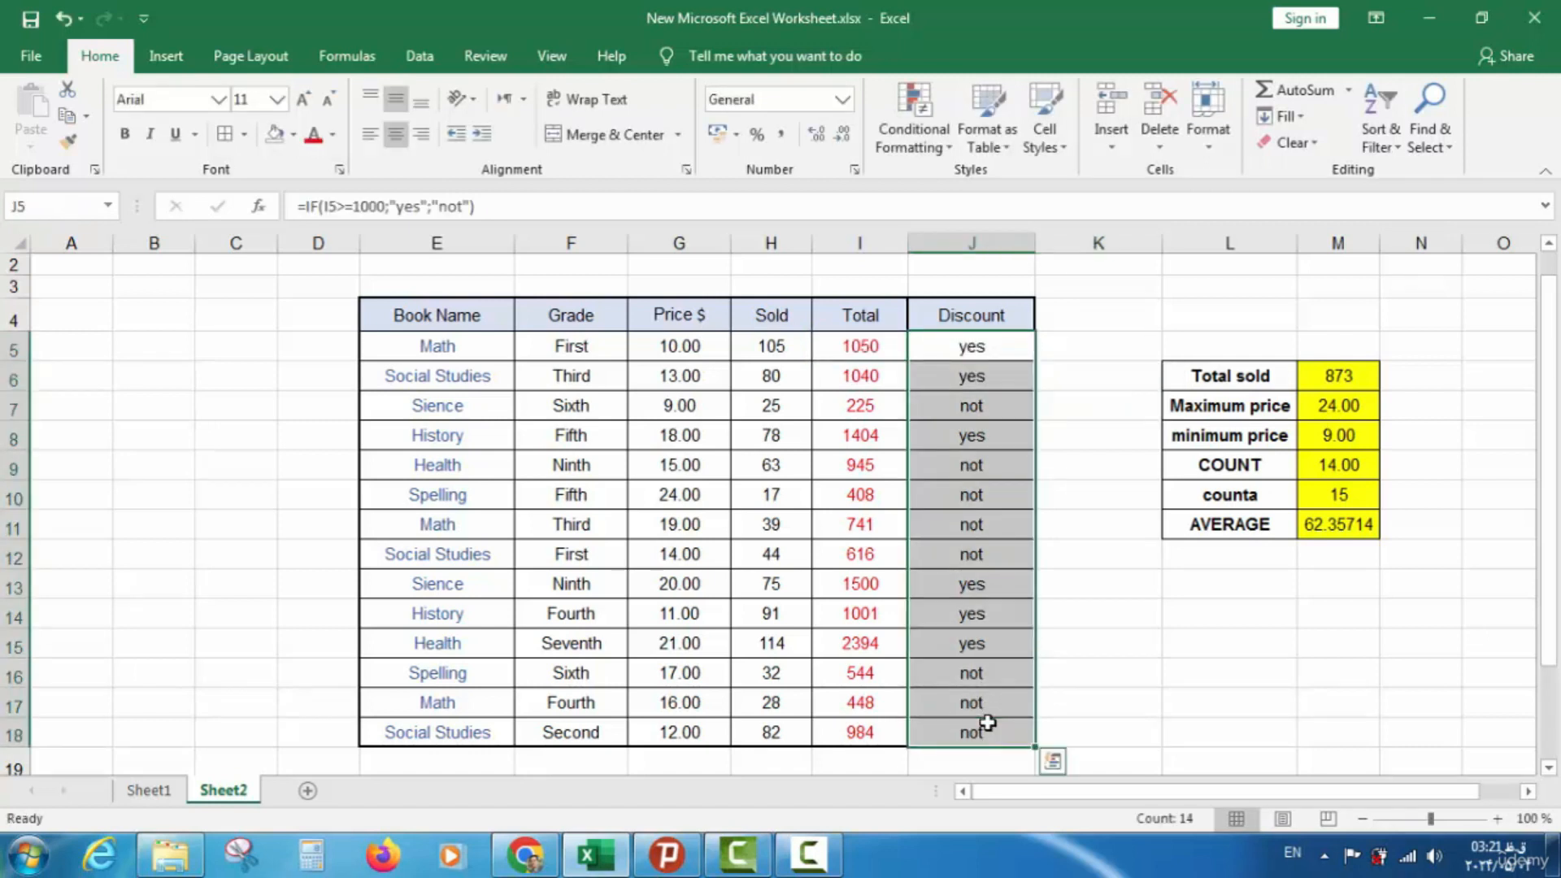
pyautogui.press('Delete')
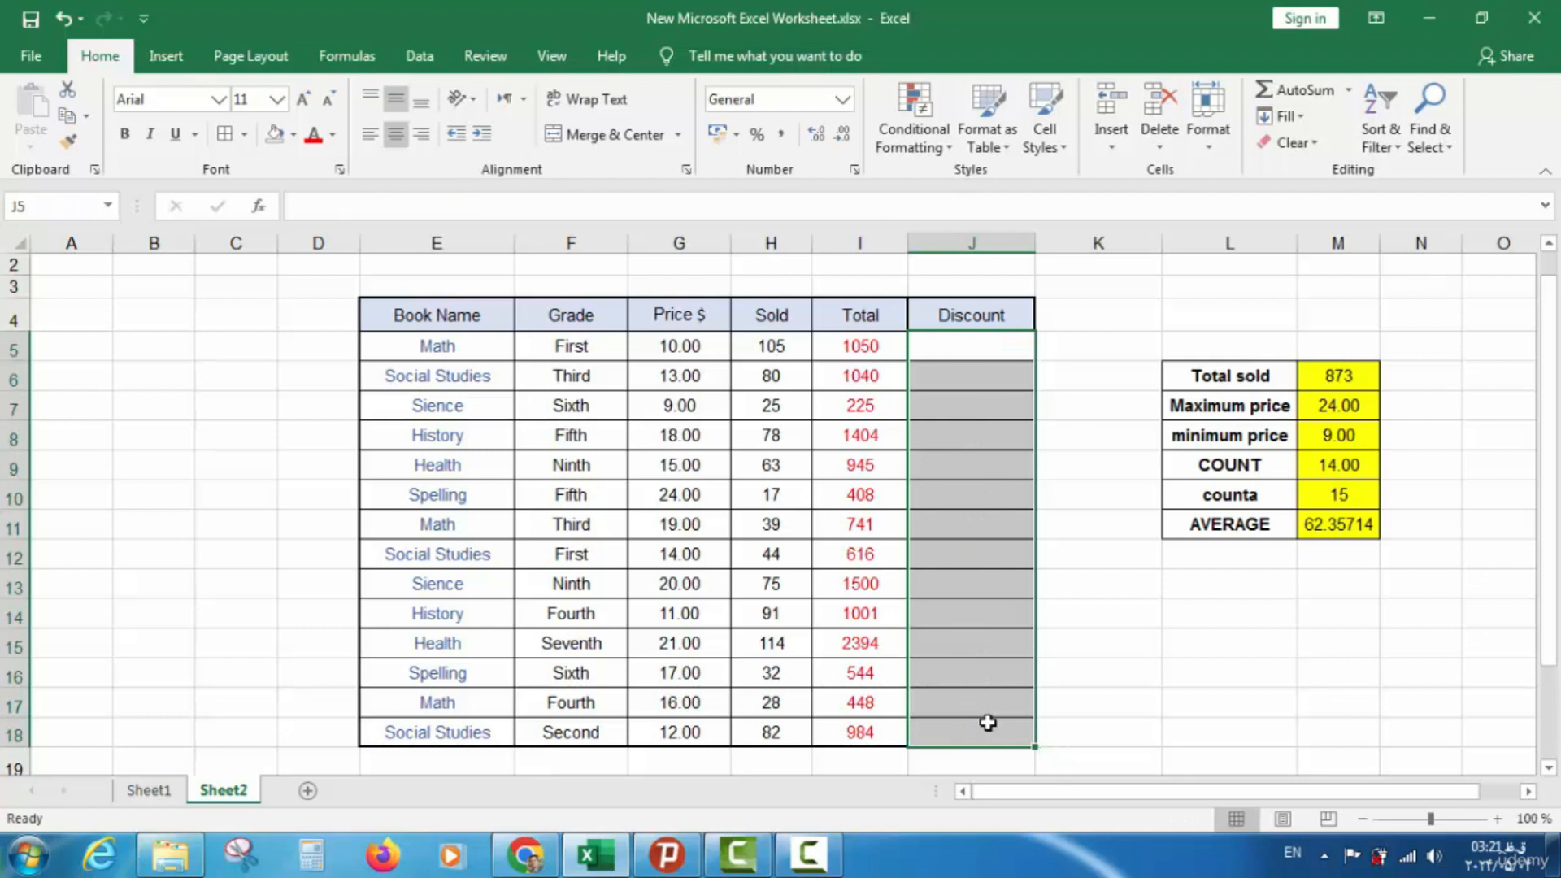
# Enter =IF(I5>1000;"ok";"not") in J5
pyautogui.click(946, 355)
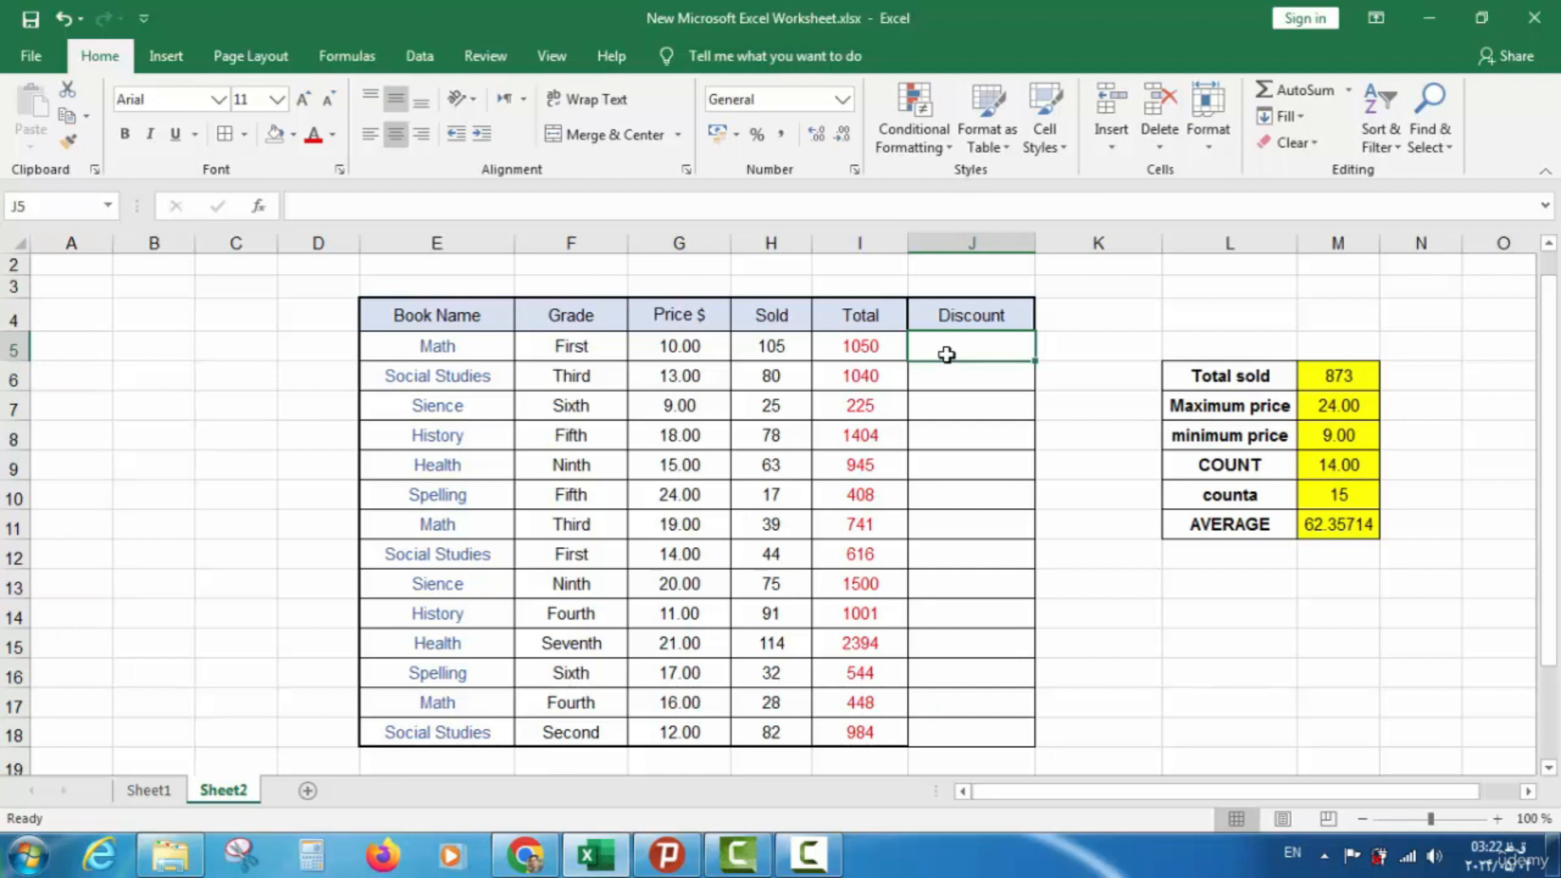
pyautogui.write('=')
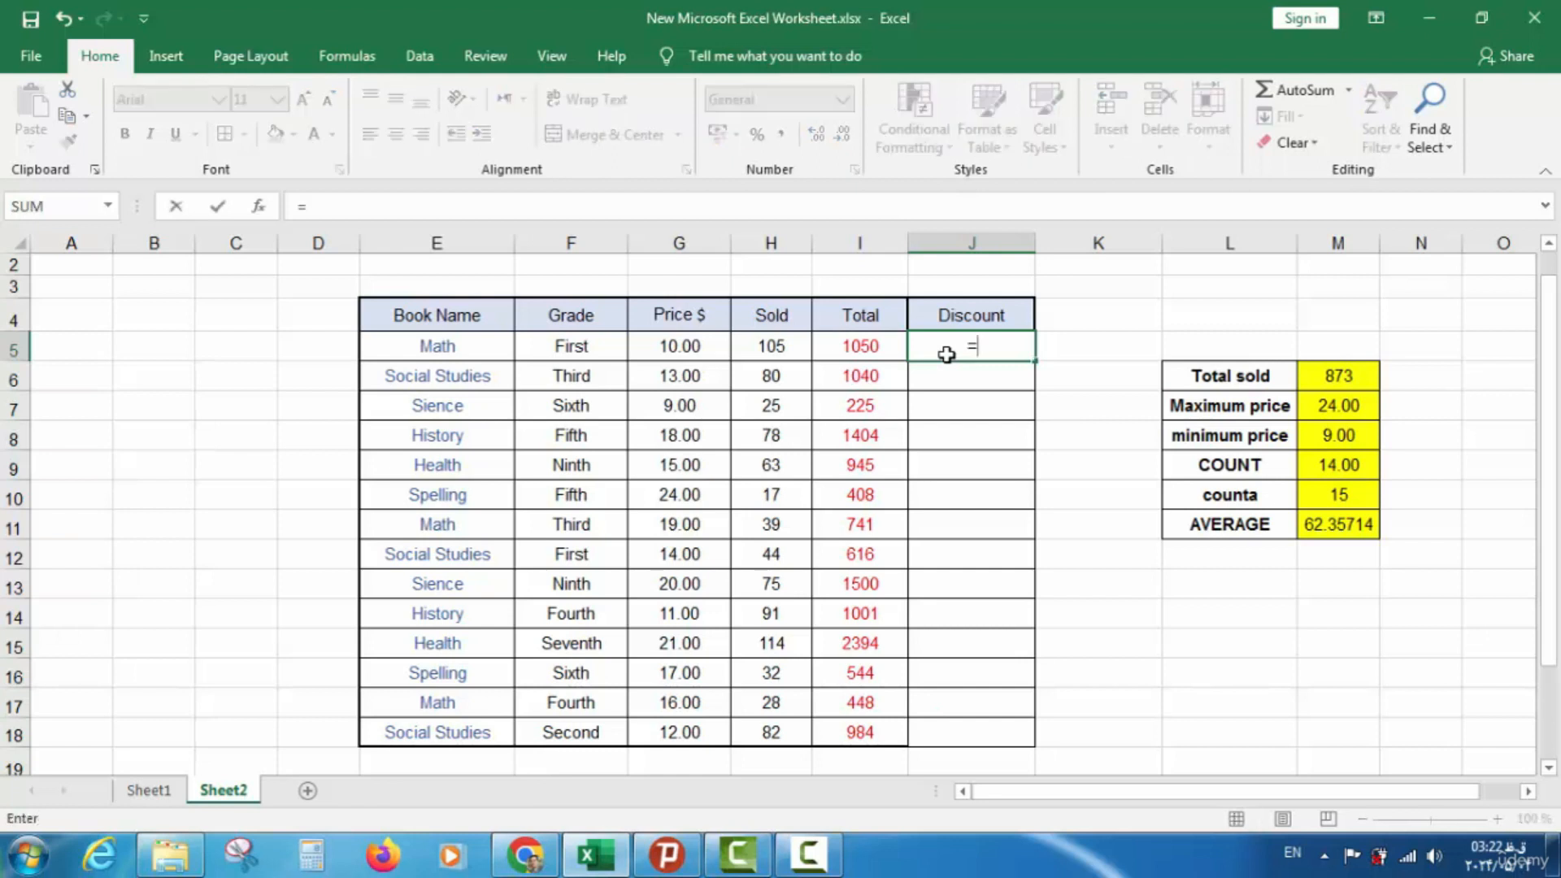
pyautogui.write('if')
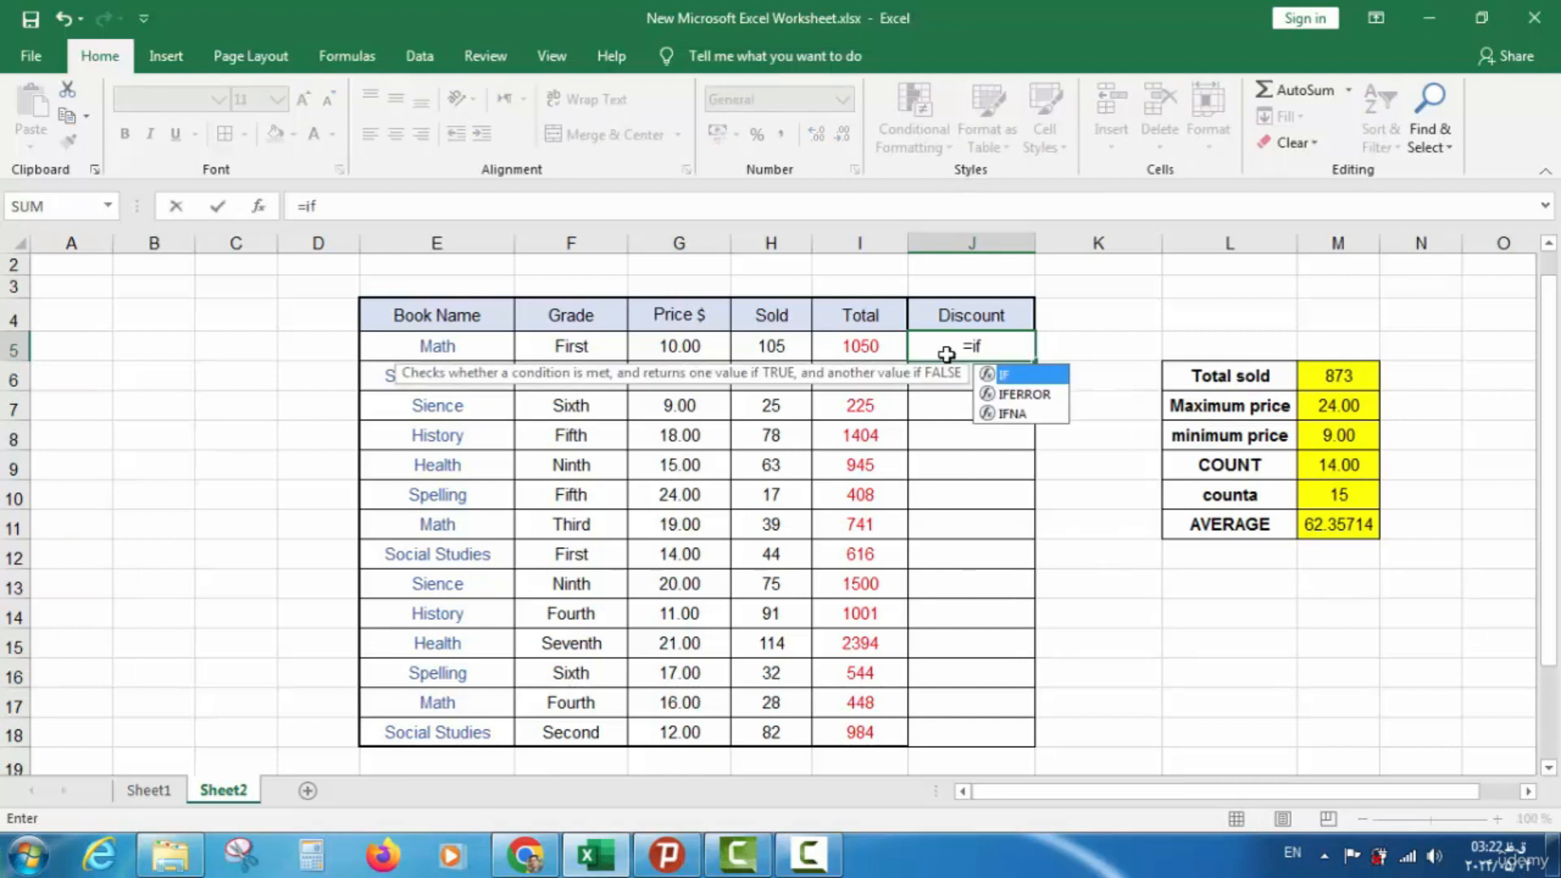
pyautogui.write('(')
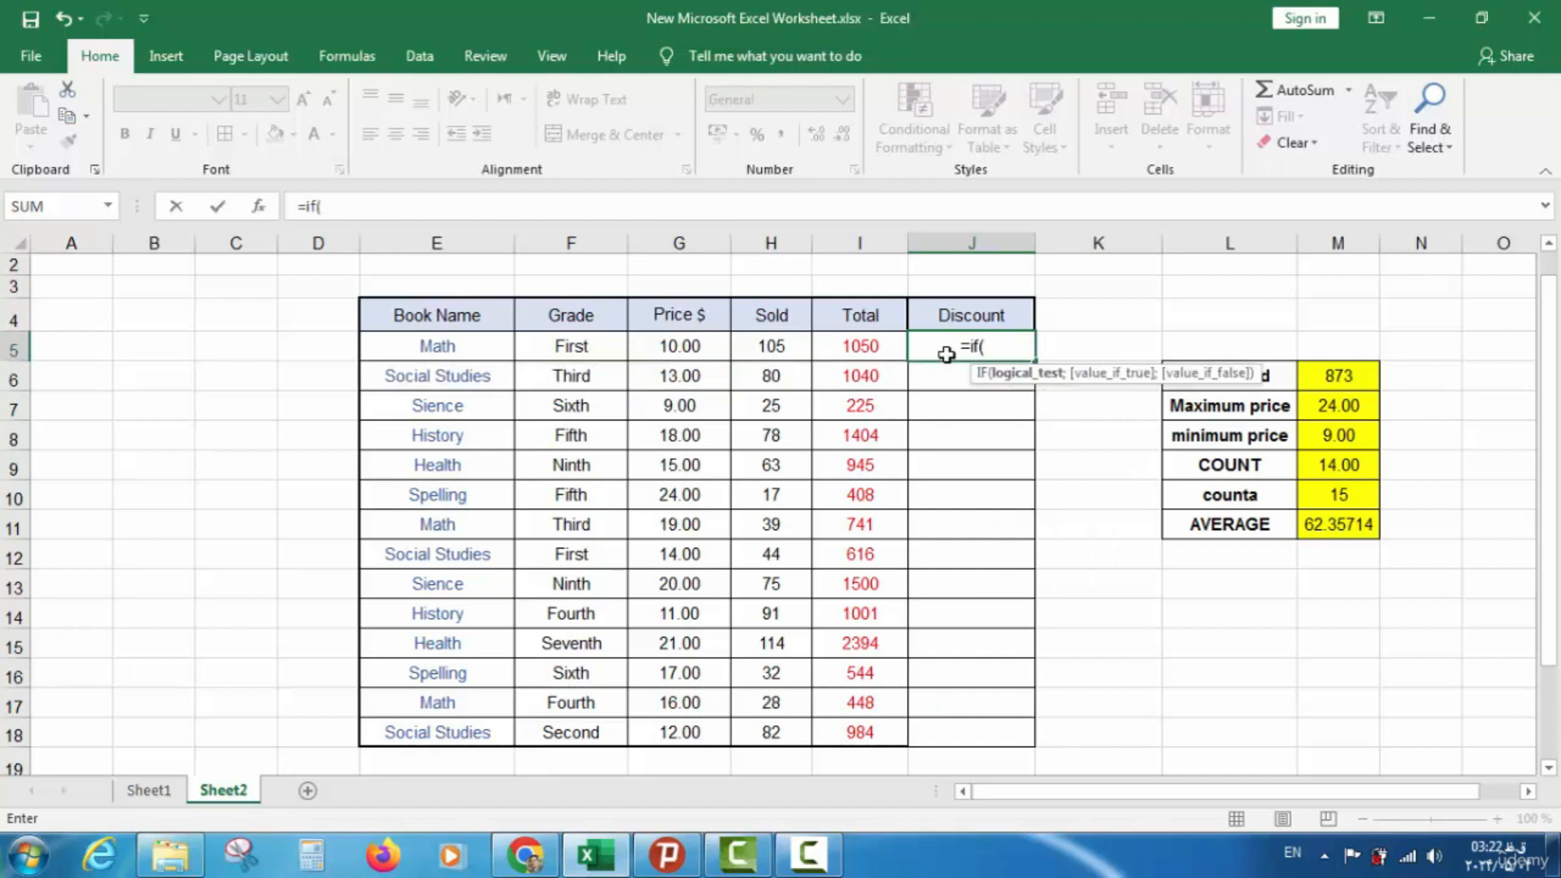
pyautogui.click(872, 348)
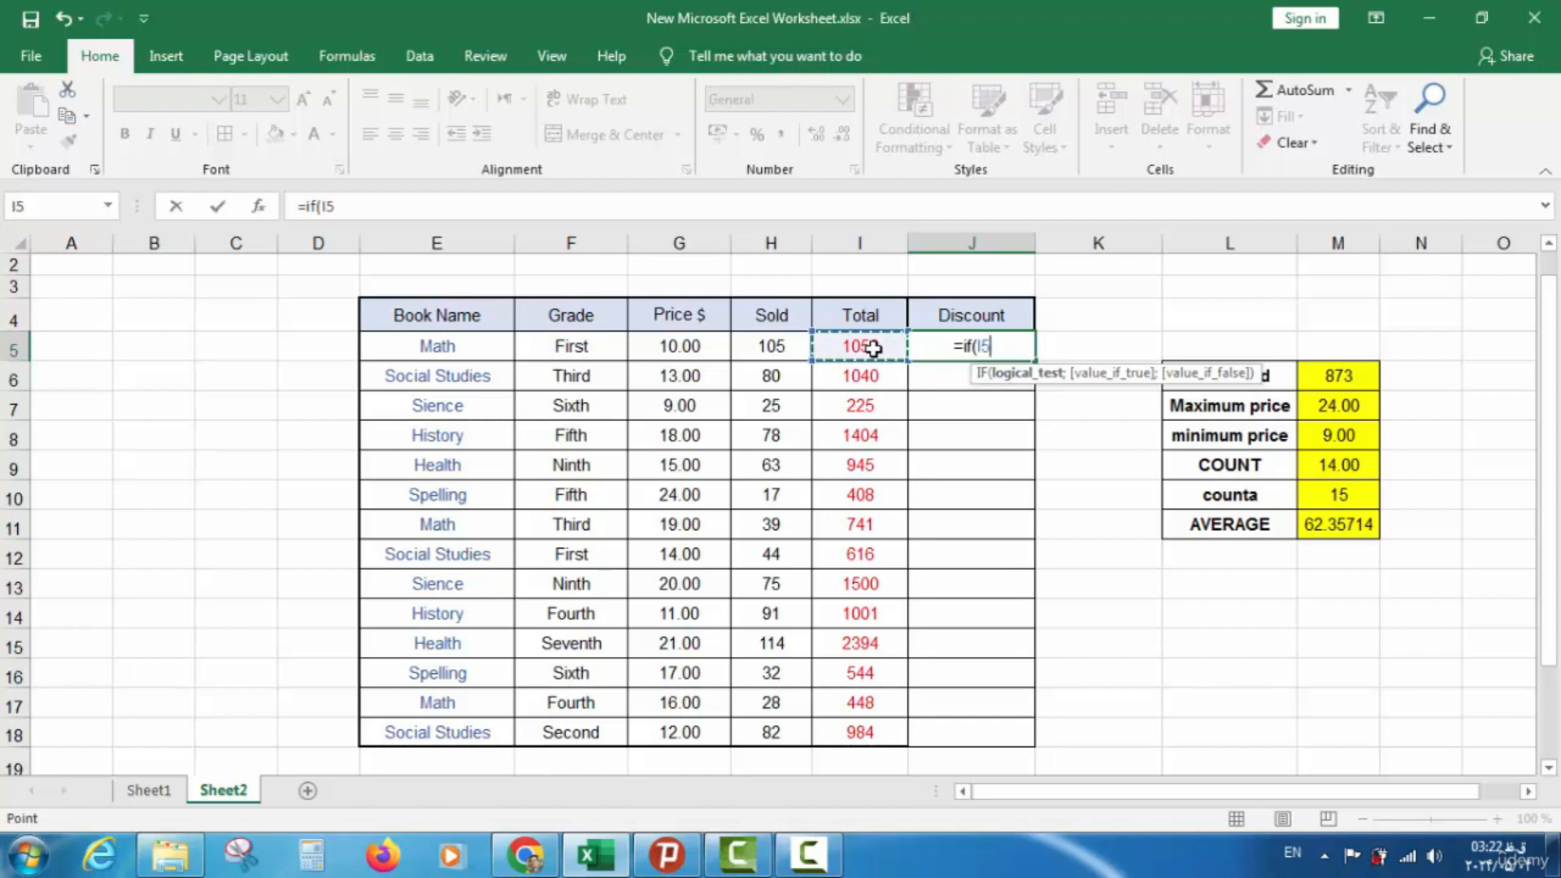
pyautogui.write('>')
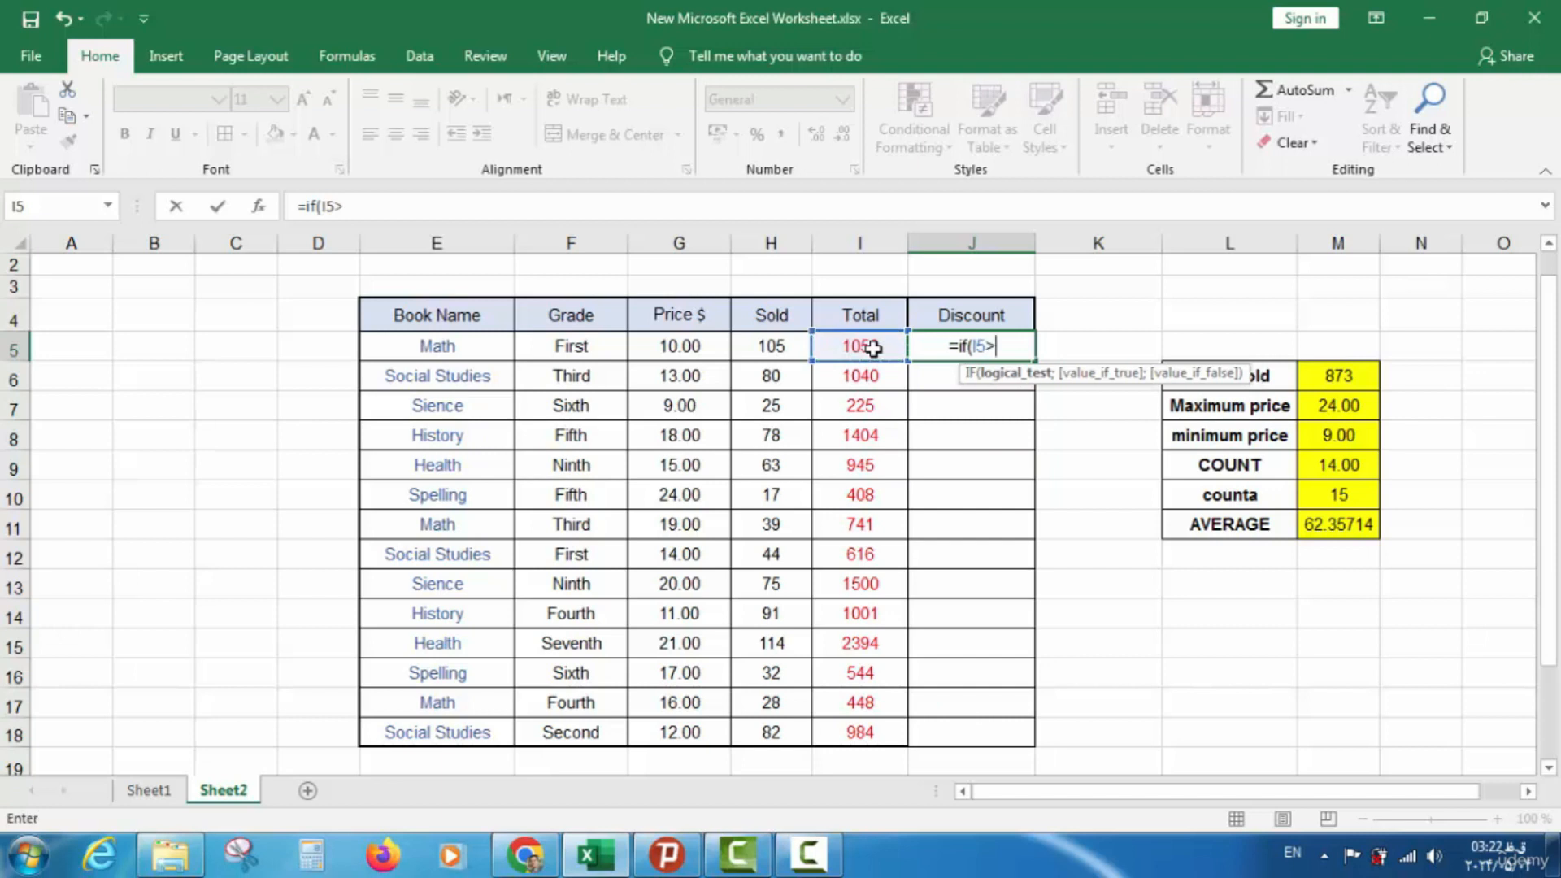
pyautogui.write('1000')
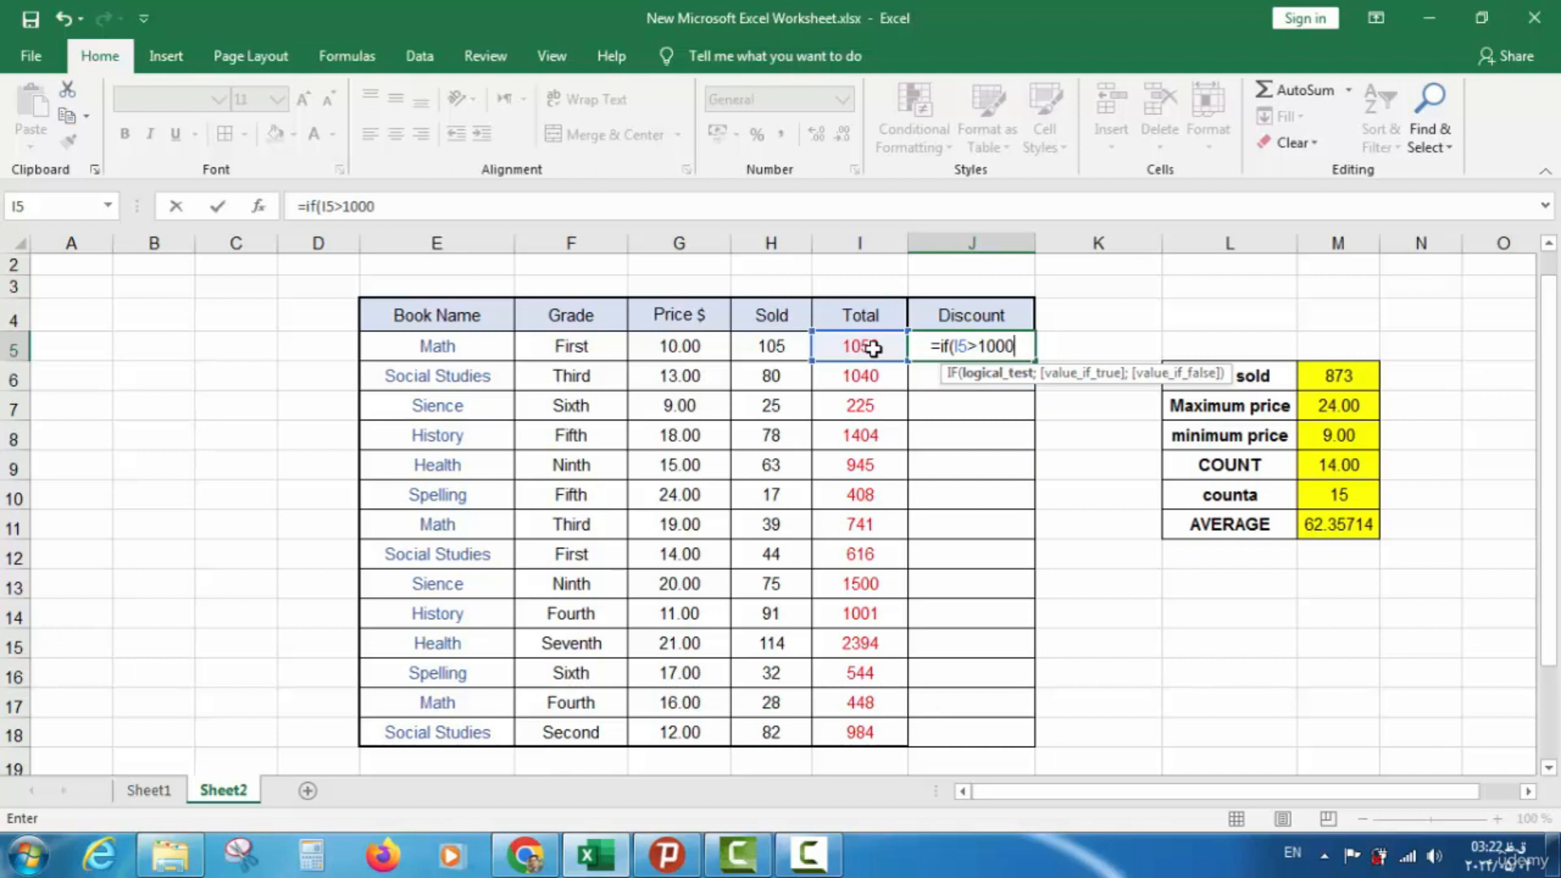
pyautogui.write(';')
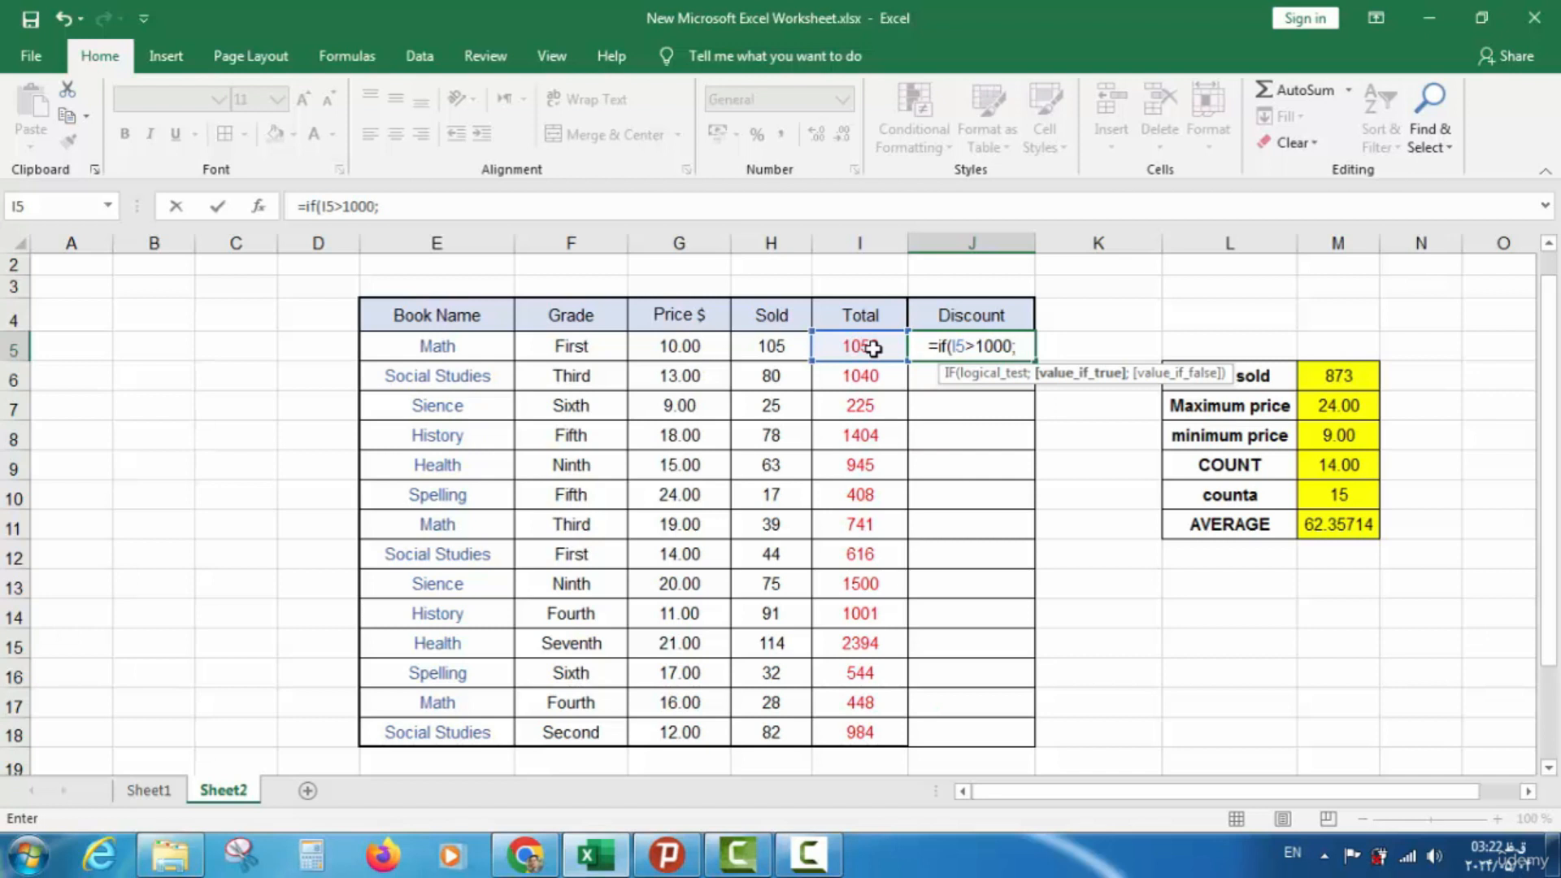
pyautogui.write('ok')
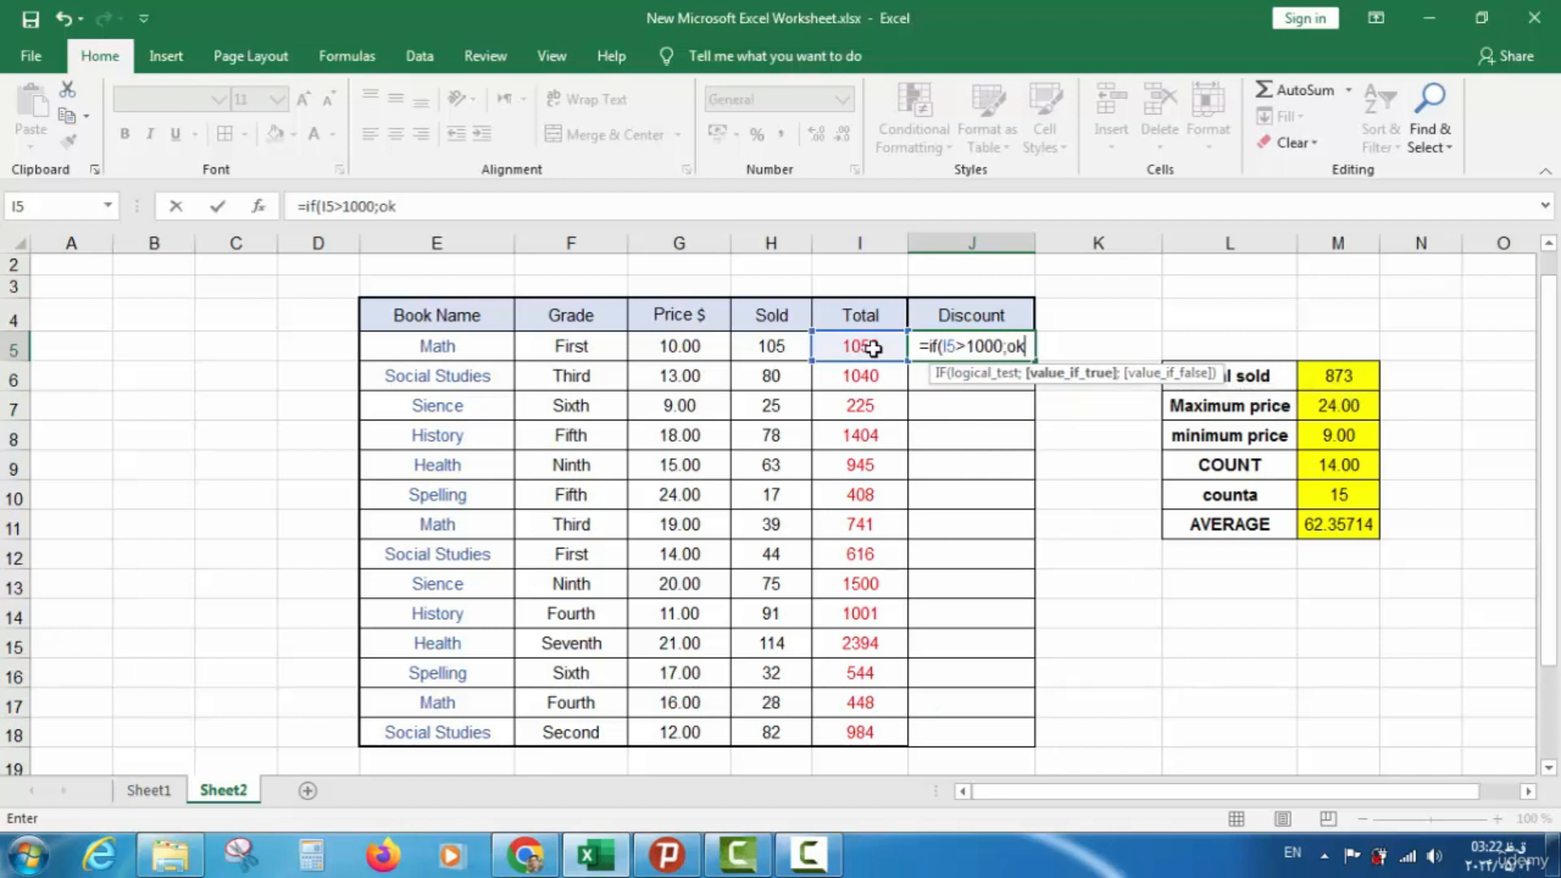
pyautogui.press('BackSpace')
pyautogui.press('BackSpace')
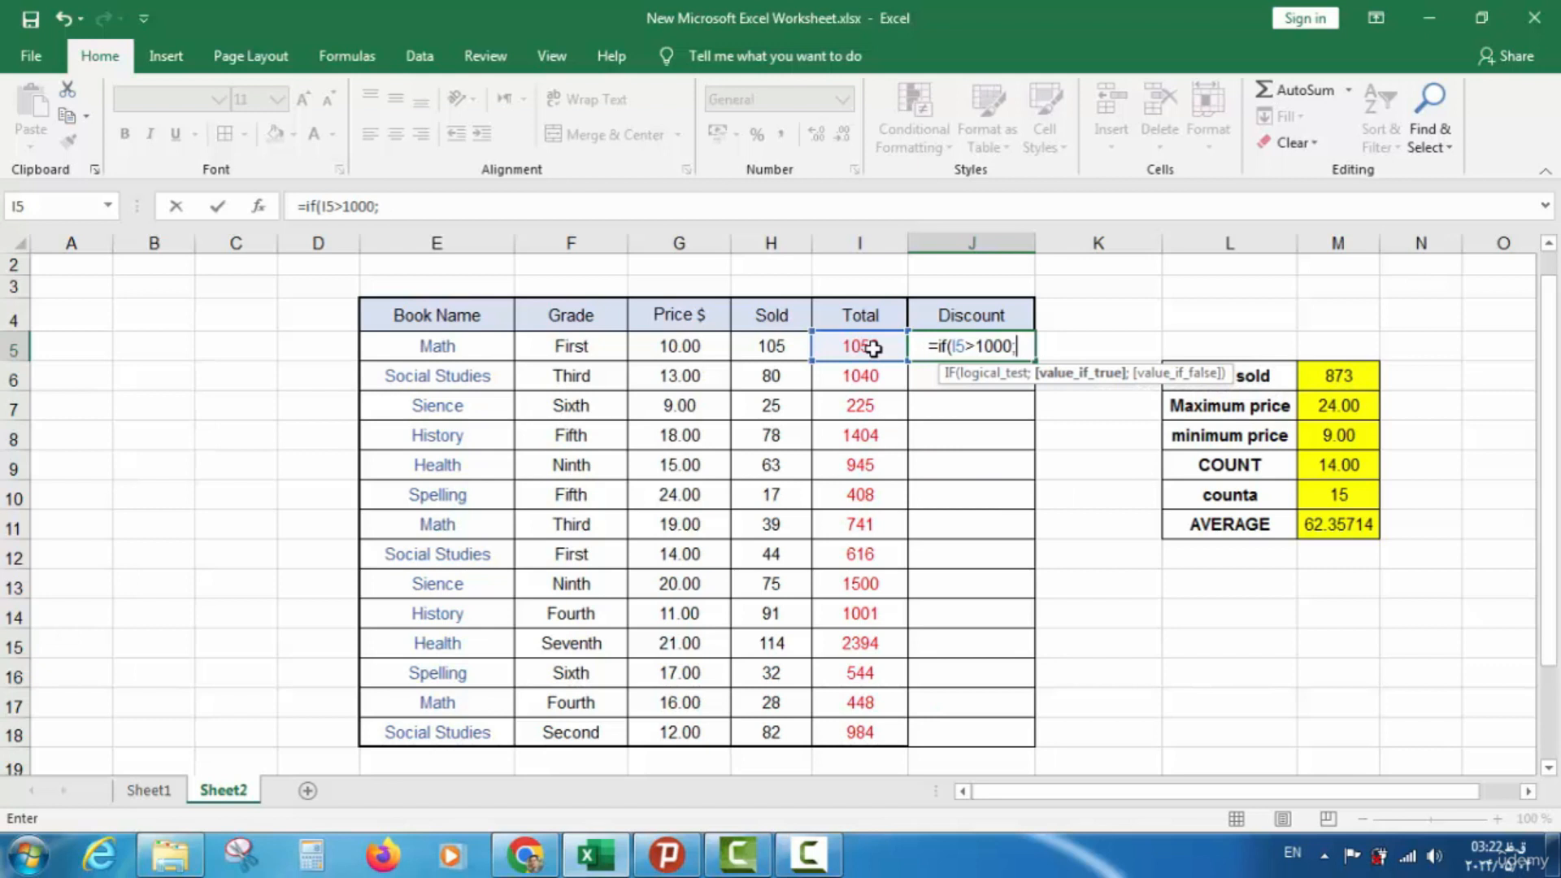
pyautogui.write('"')
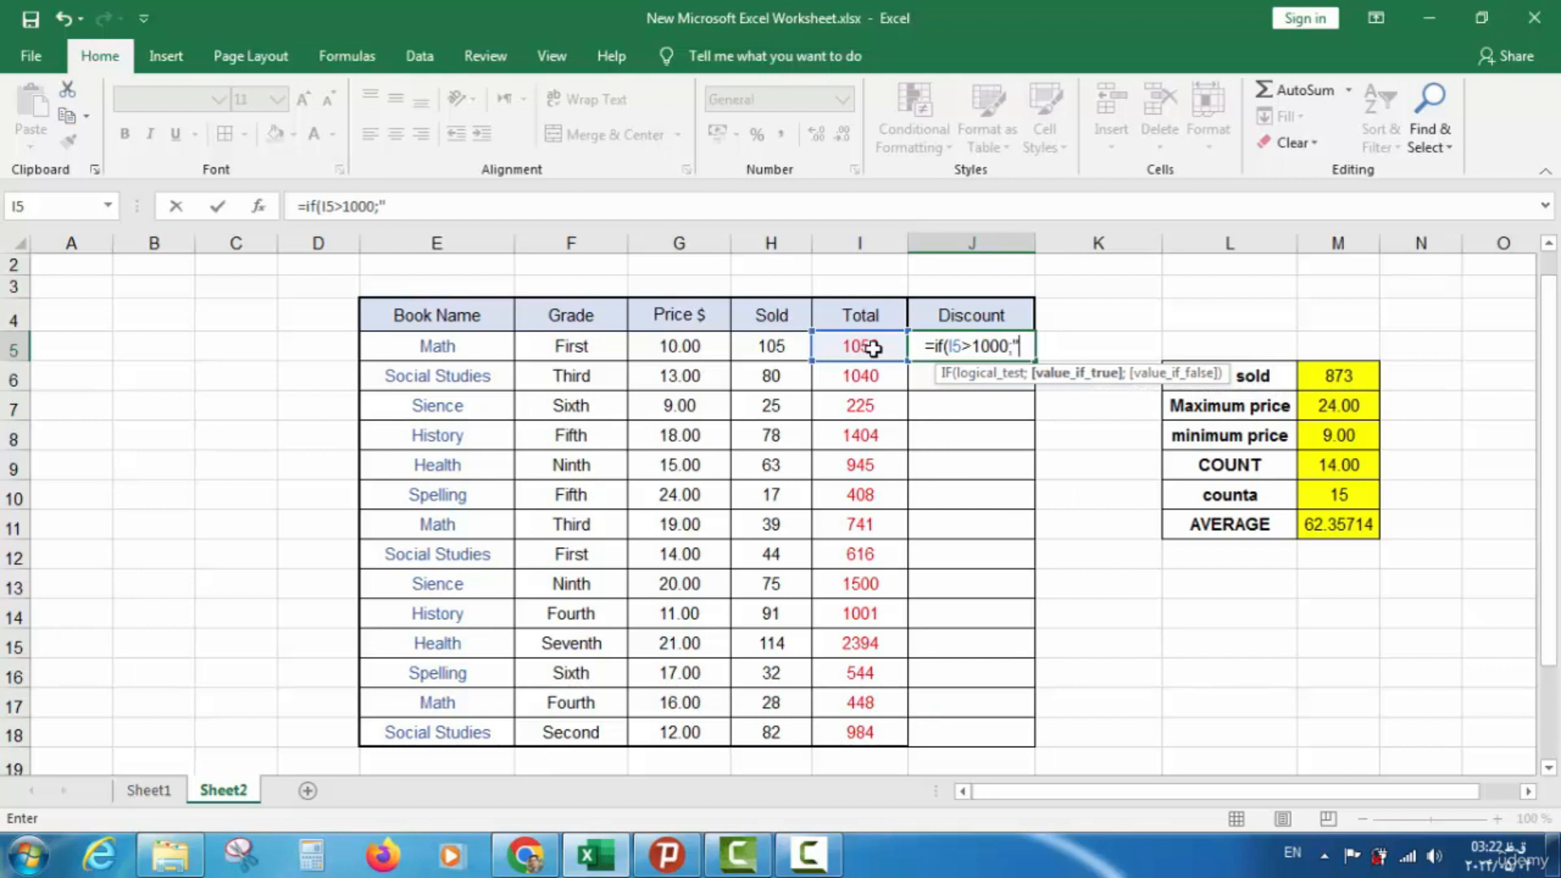
pyautogui.write('ok"')
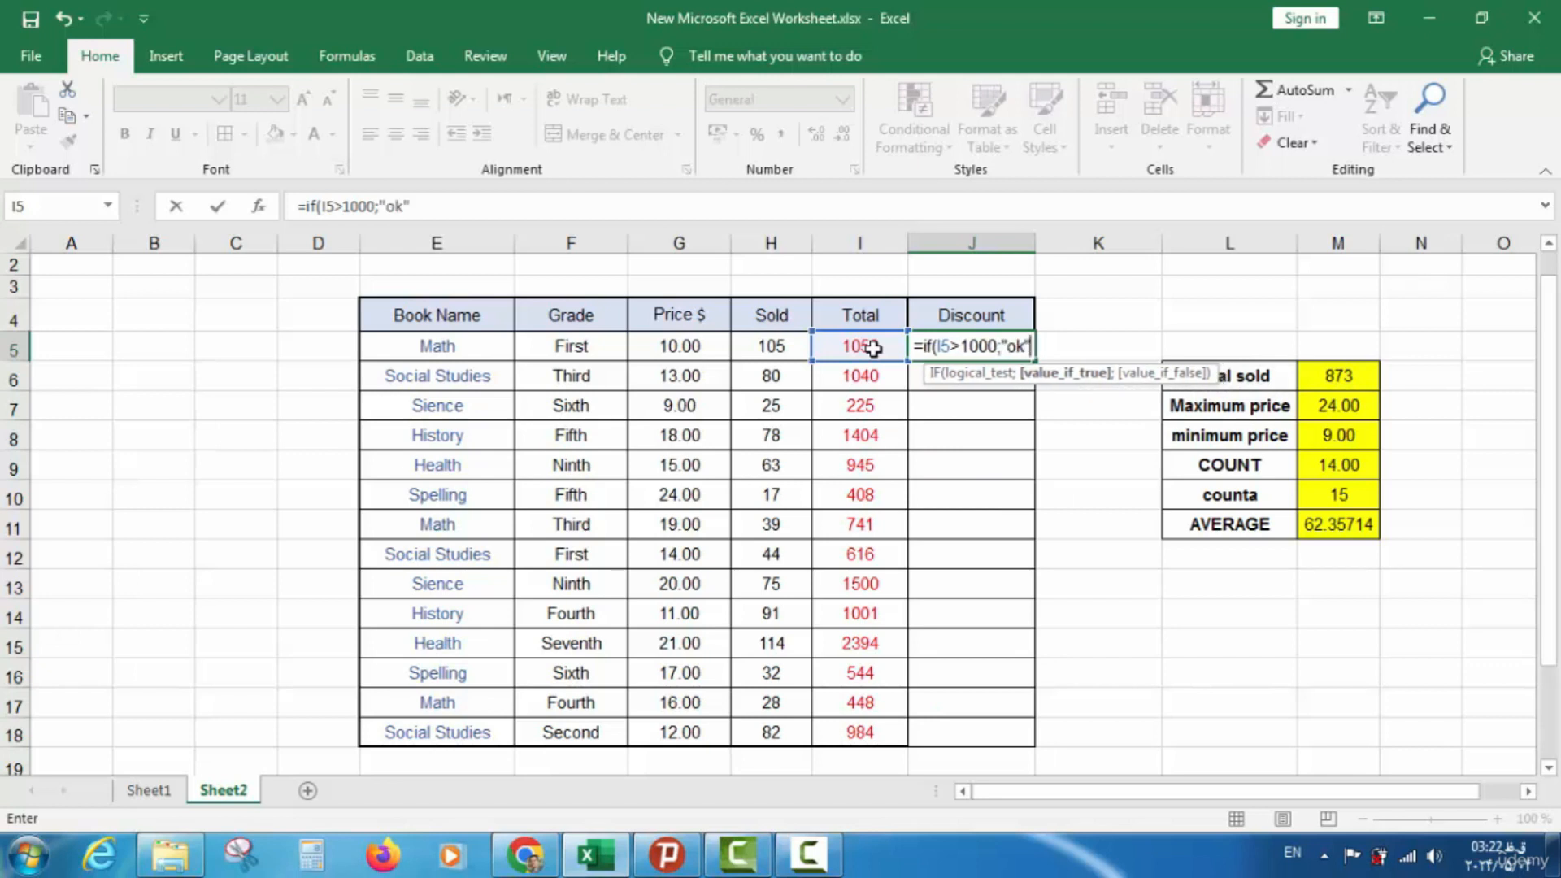
pyautogui.write(';')
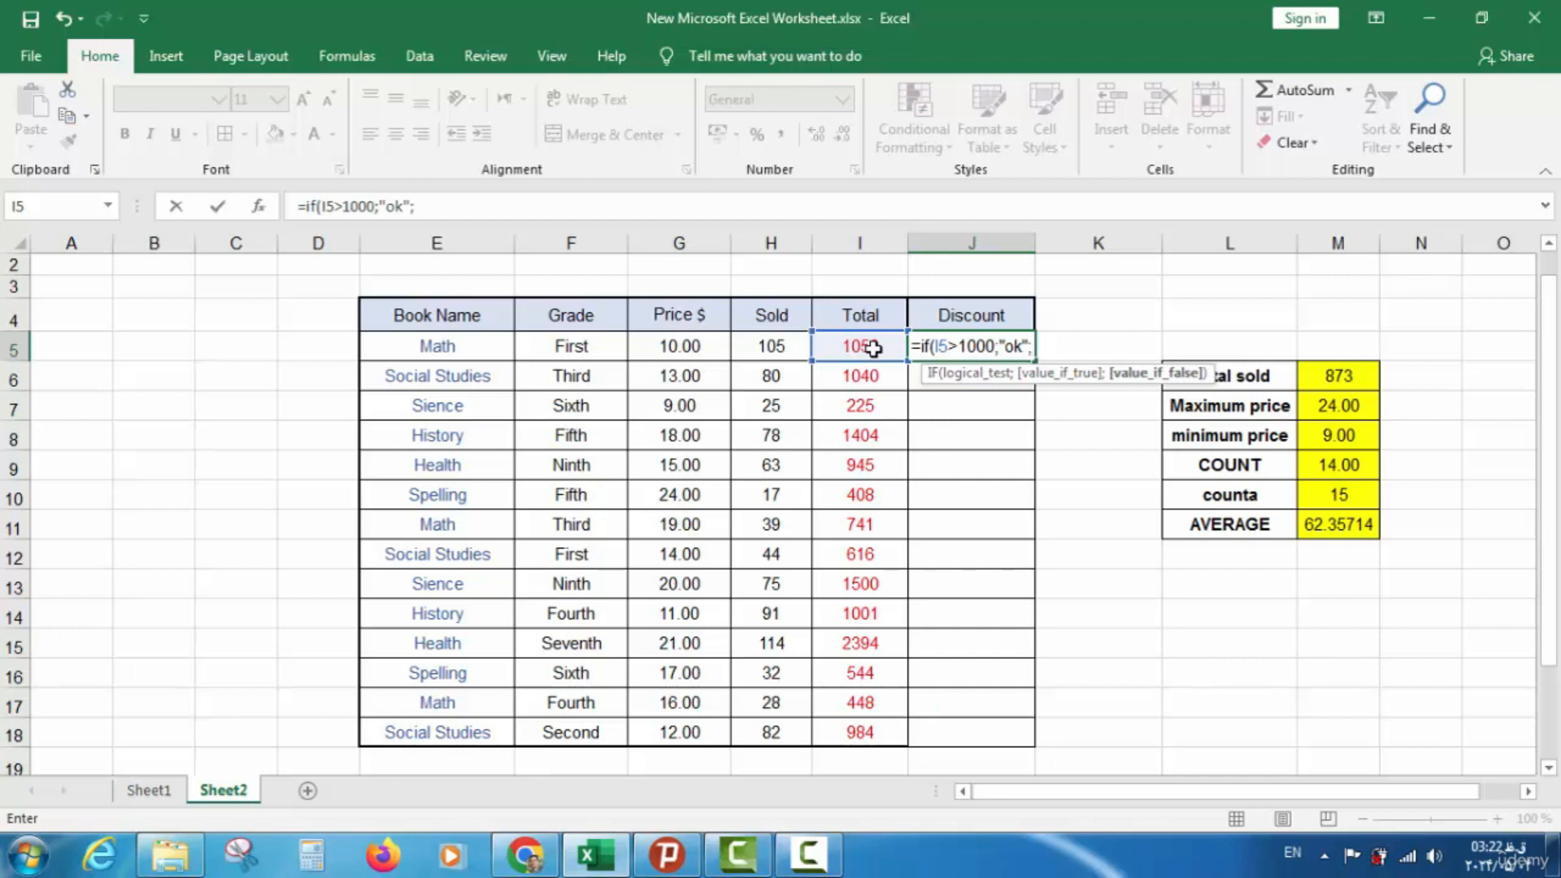
pyautogui.write('no')
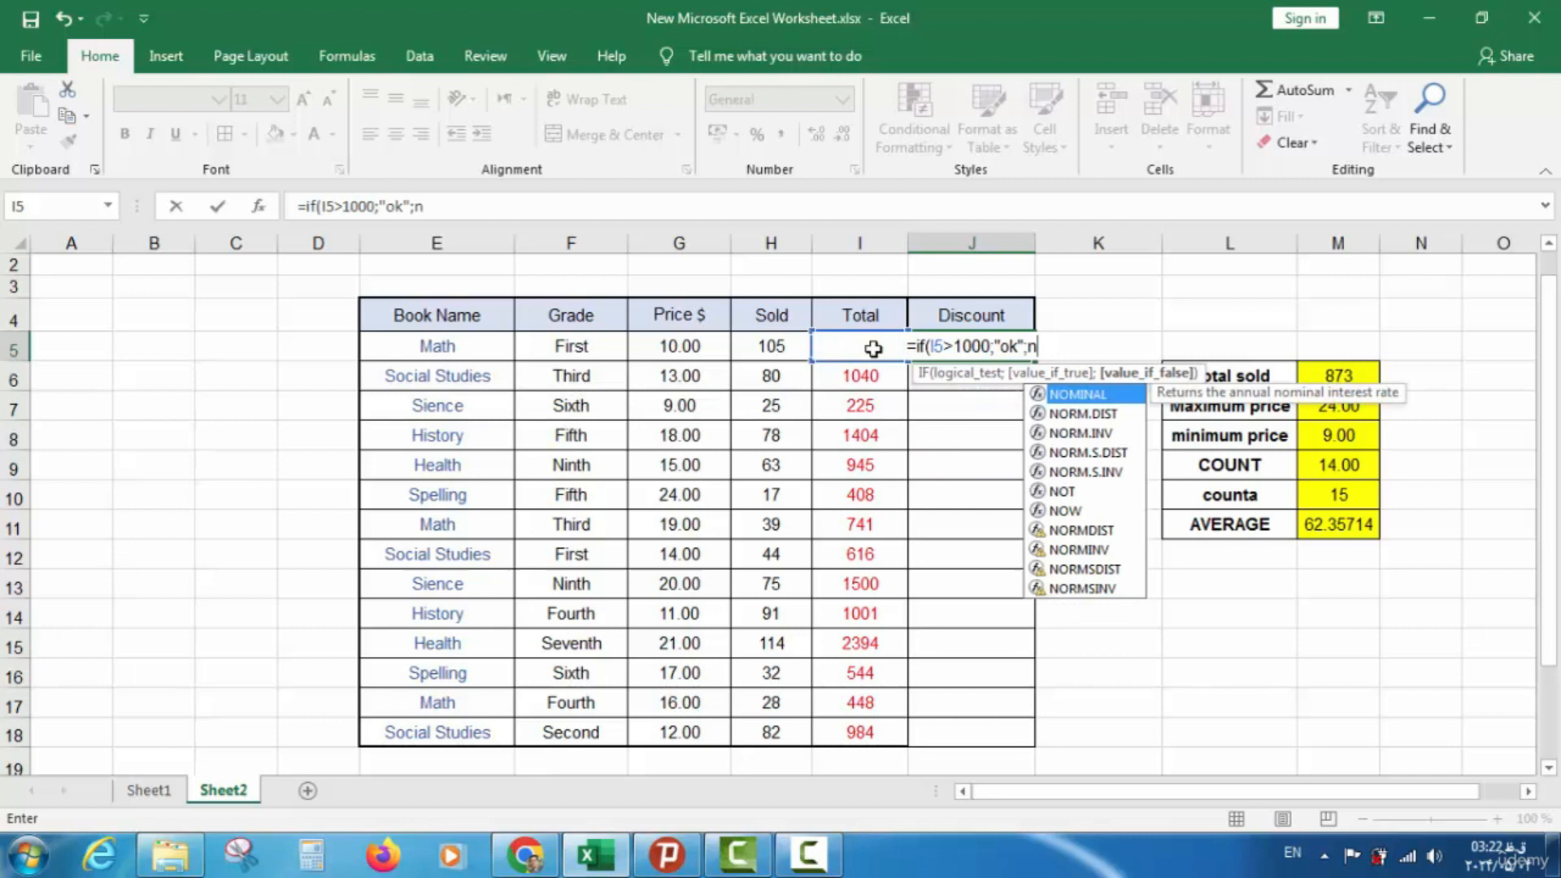
pyautogui.press('BackSpace')
pyautogui.press('BackSpace')
pyautogui.write('"')
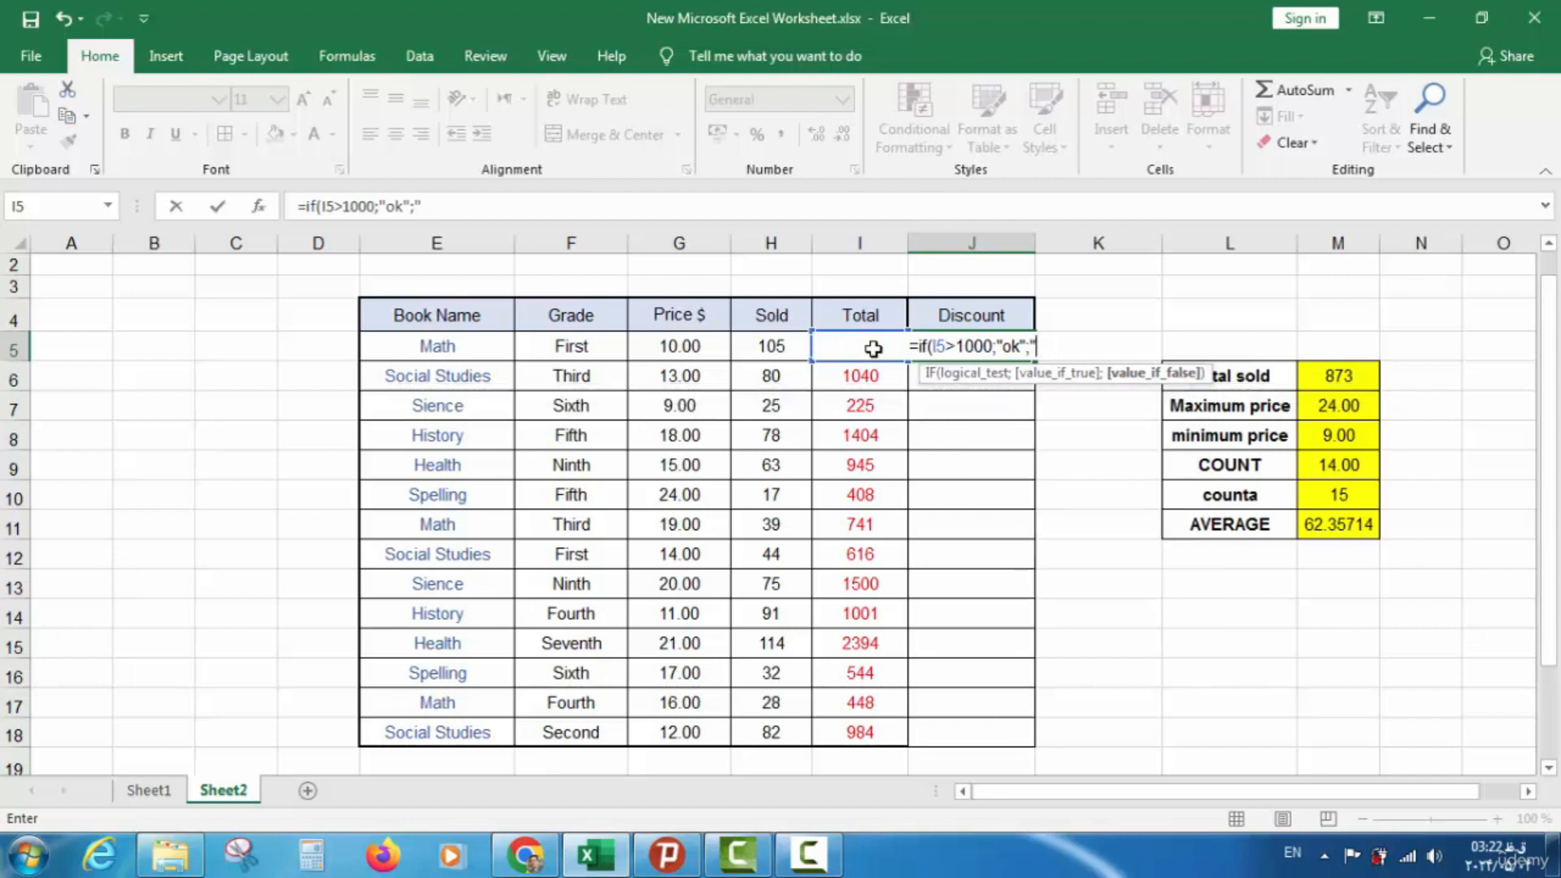
pyautogui.write('no')
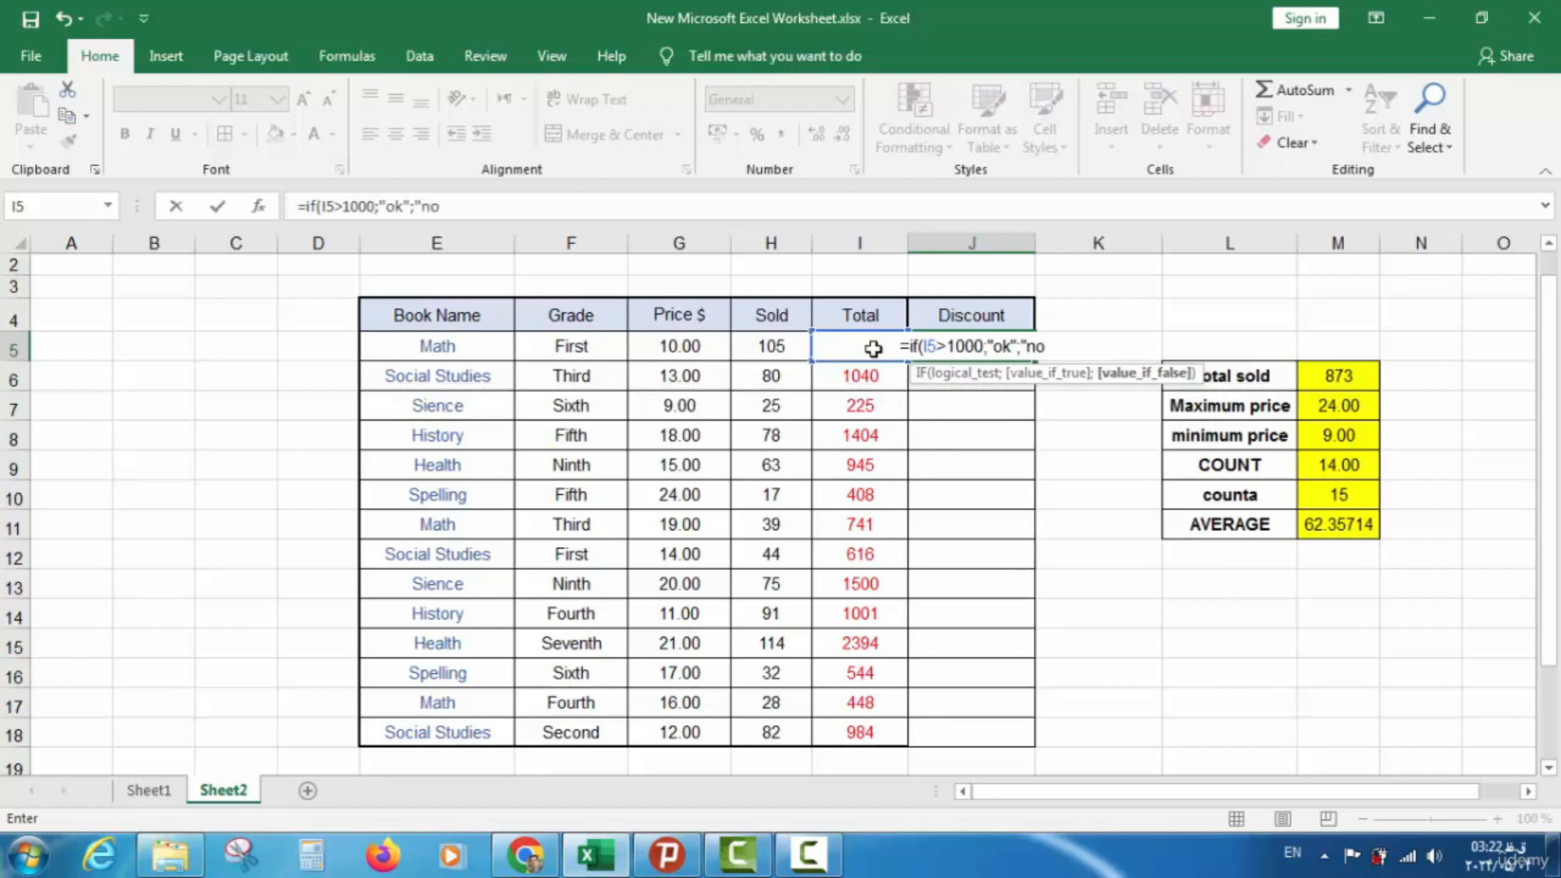
pyautogui.write('t')
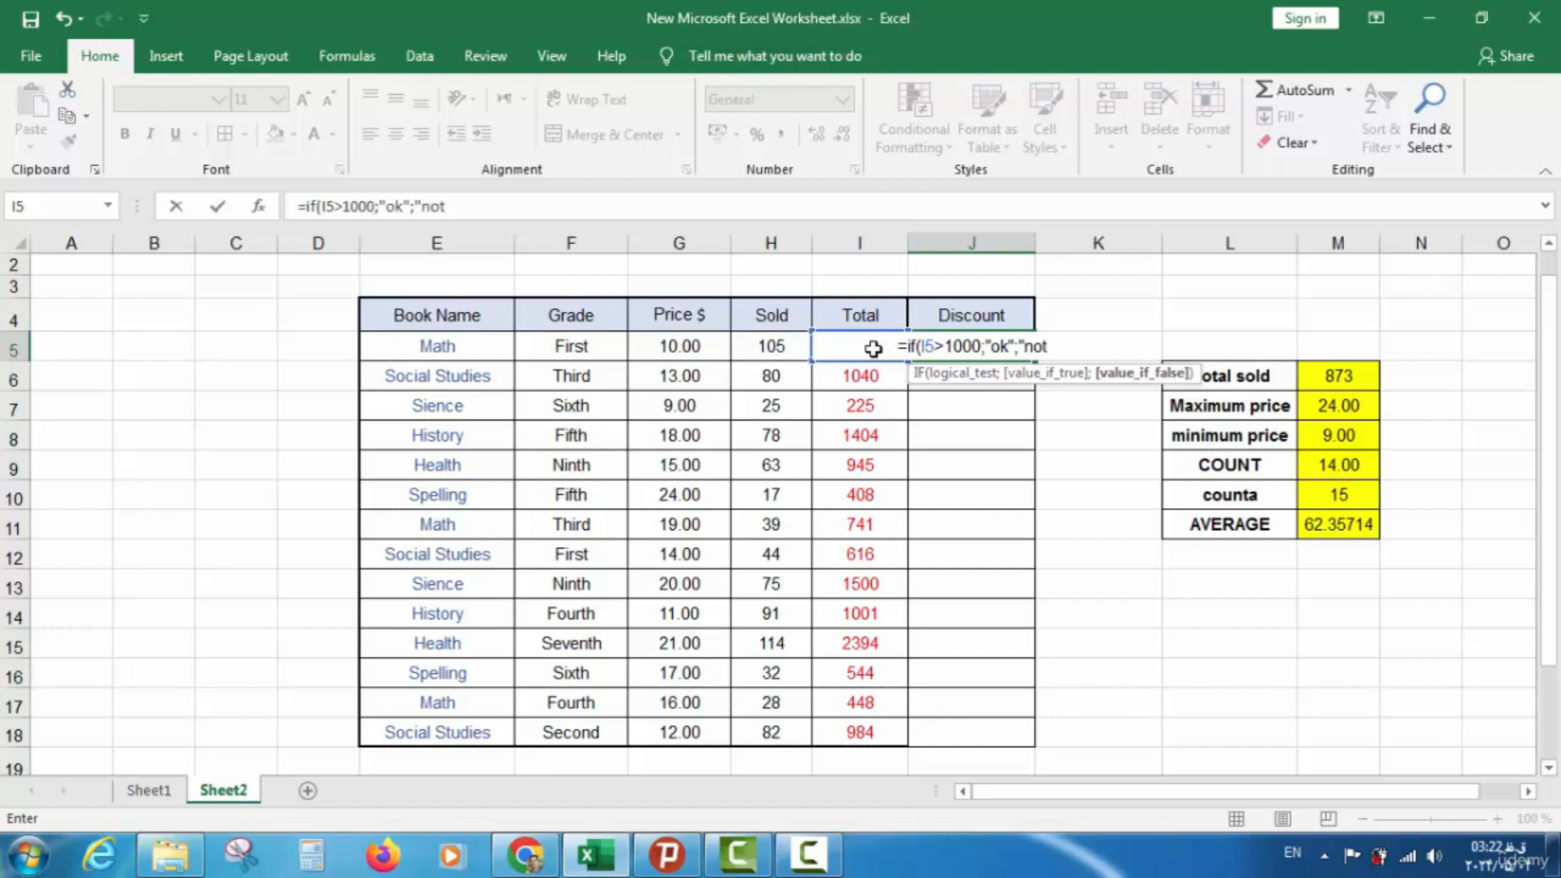
pyautogui.write('"')
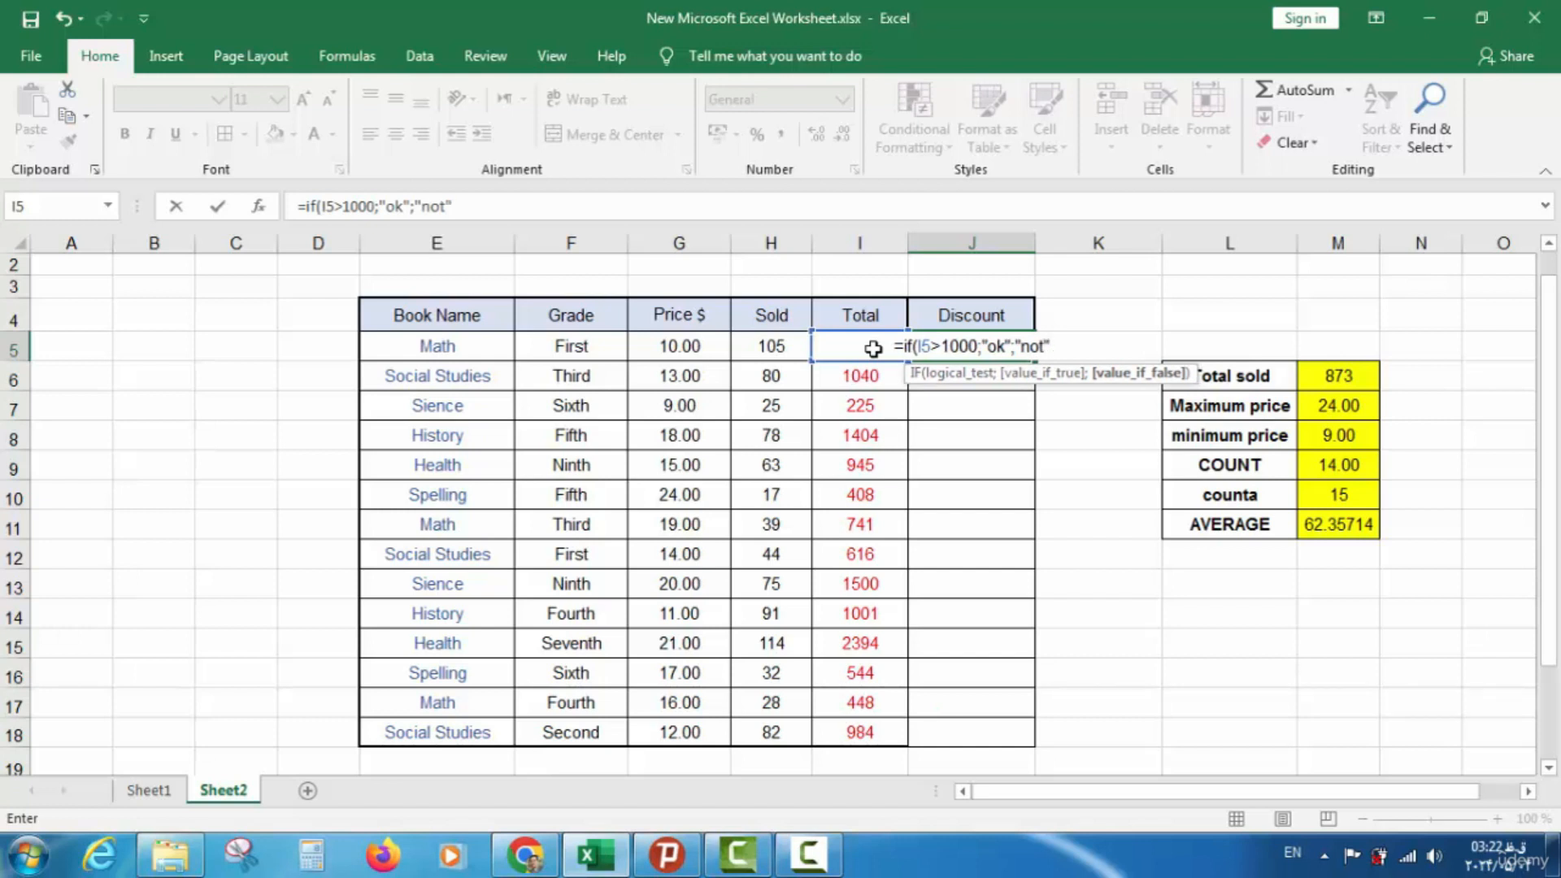
pyautogui.write(')')
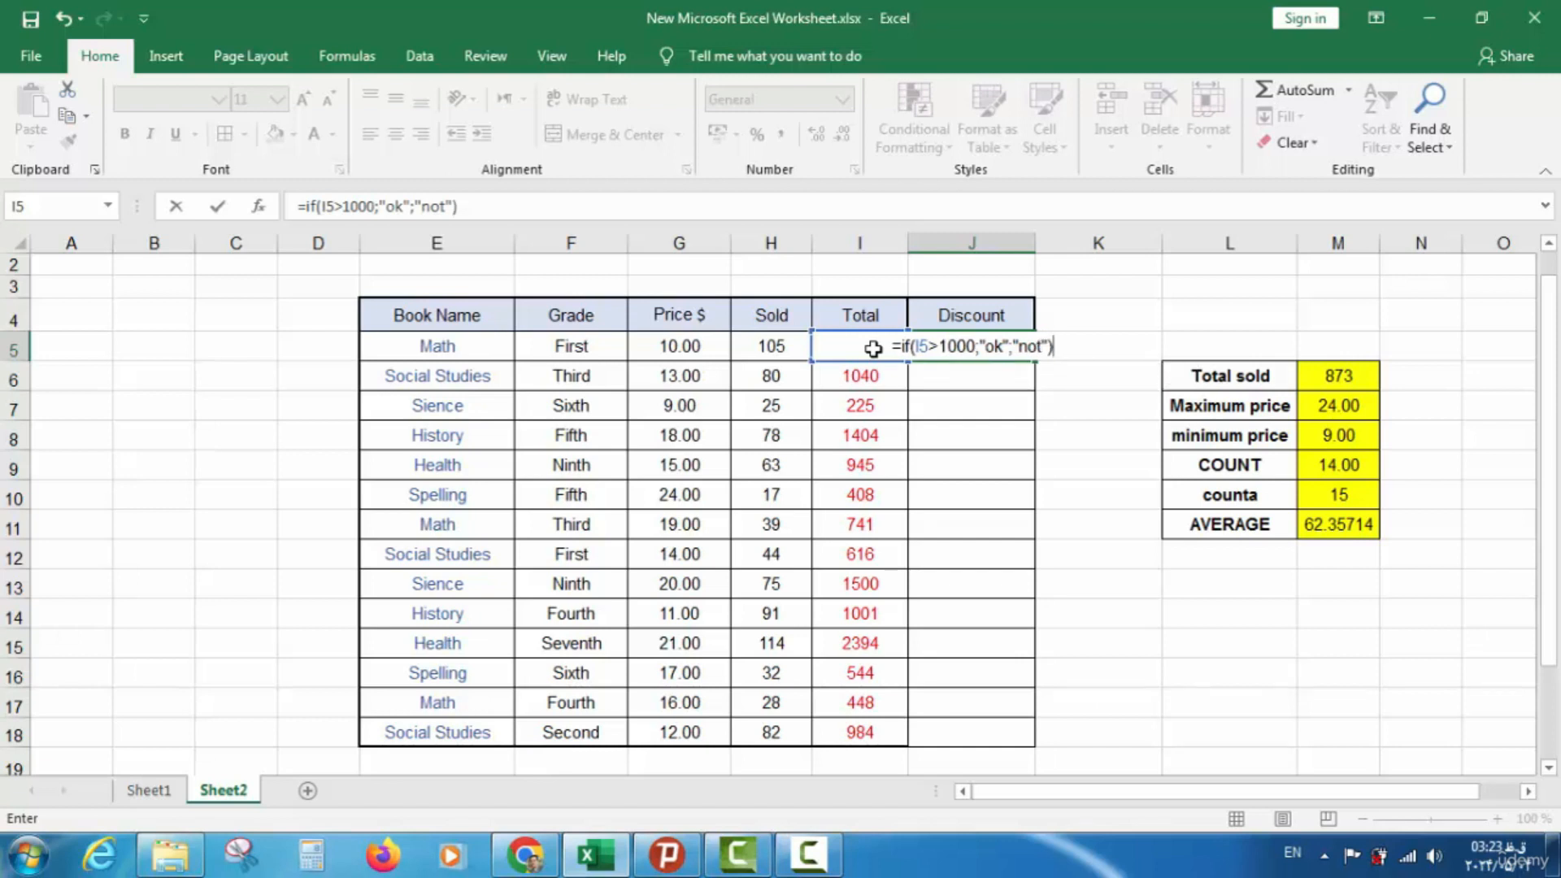
pyautogui.press('Return')
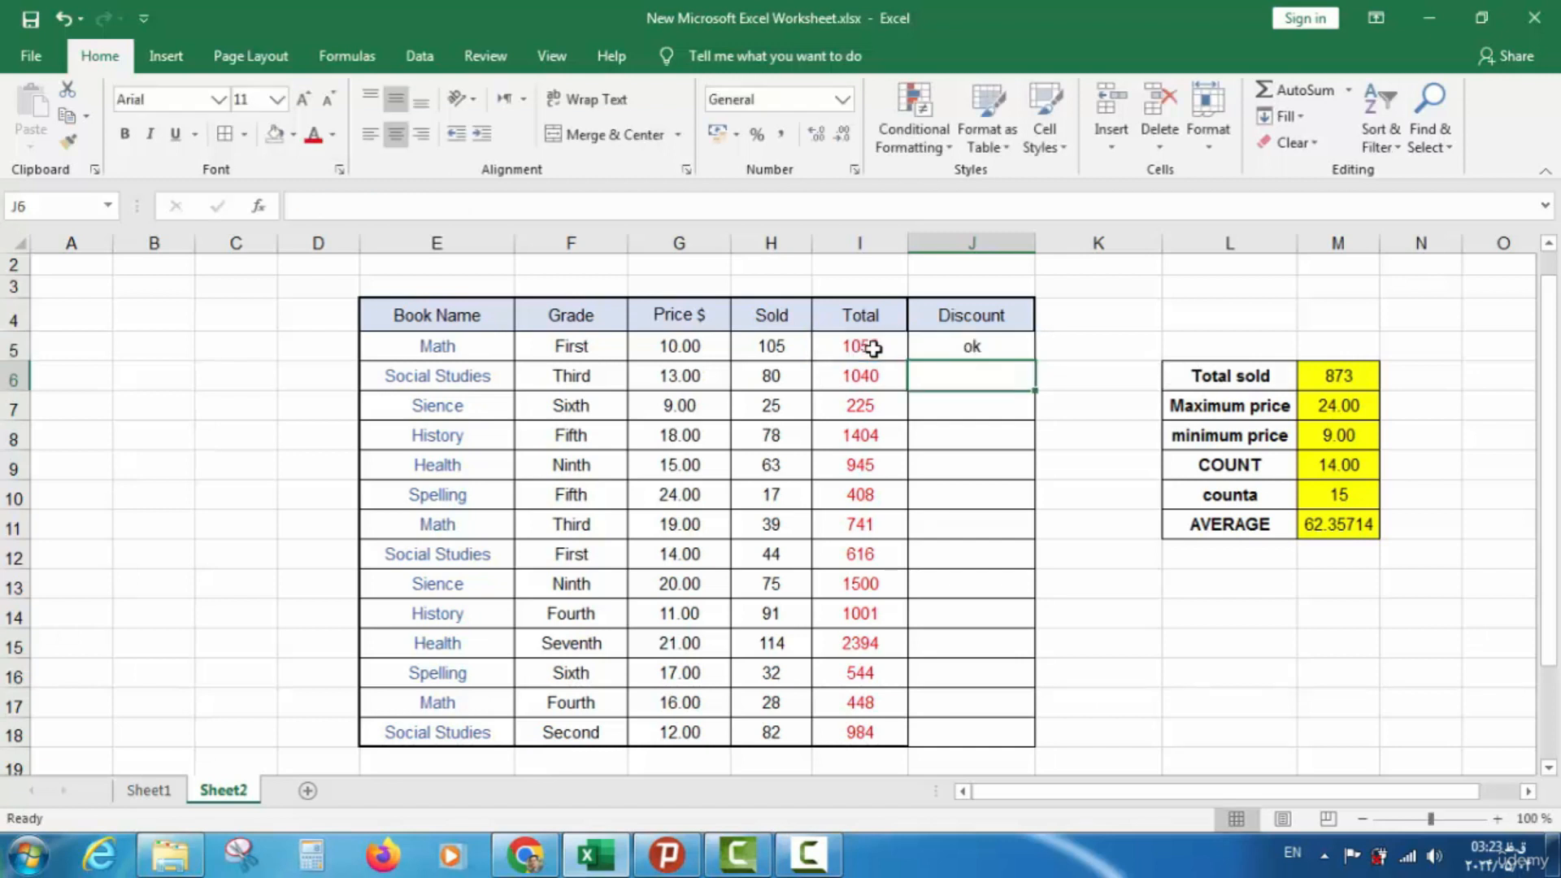
# Fill the new IF formula down to J18 and check the copied formulas
pyautogui.click(980, 347)
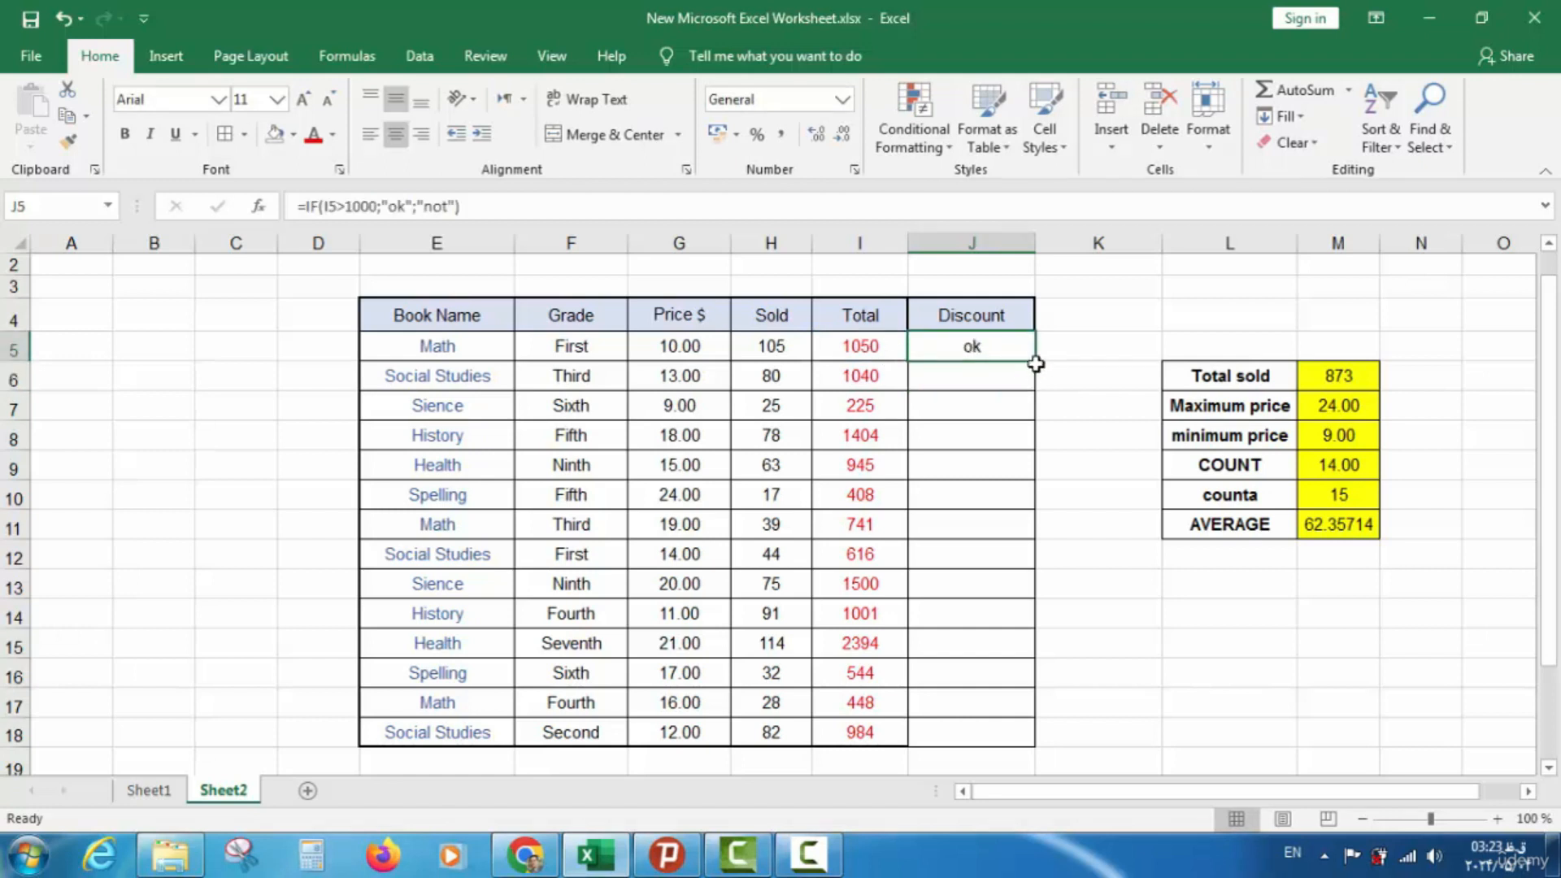
pyautogui.moveTo(1035, 360); pyautogui.dragTo(1013, 738)
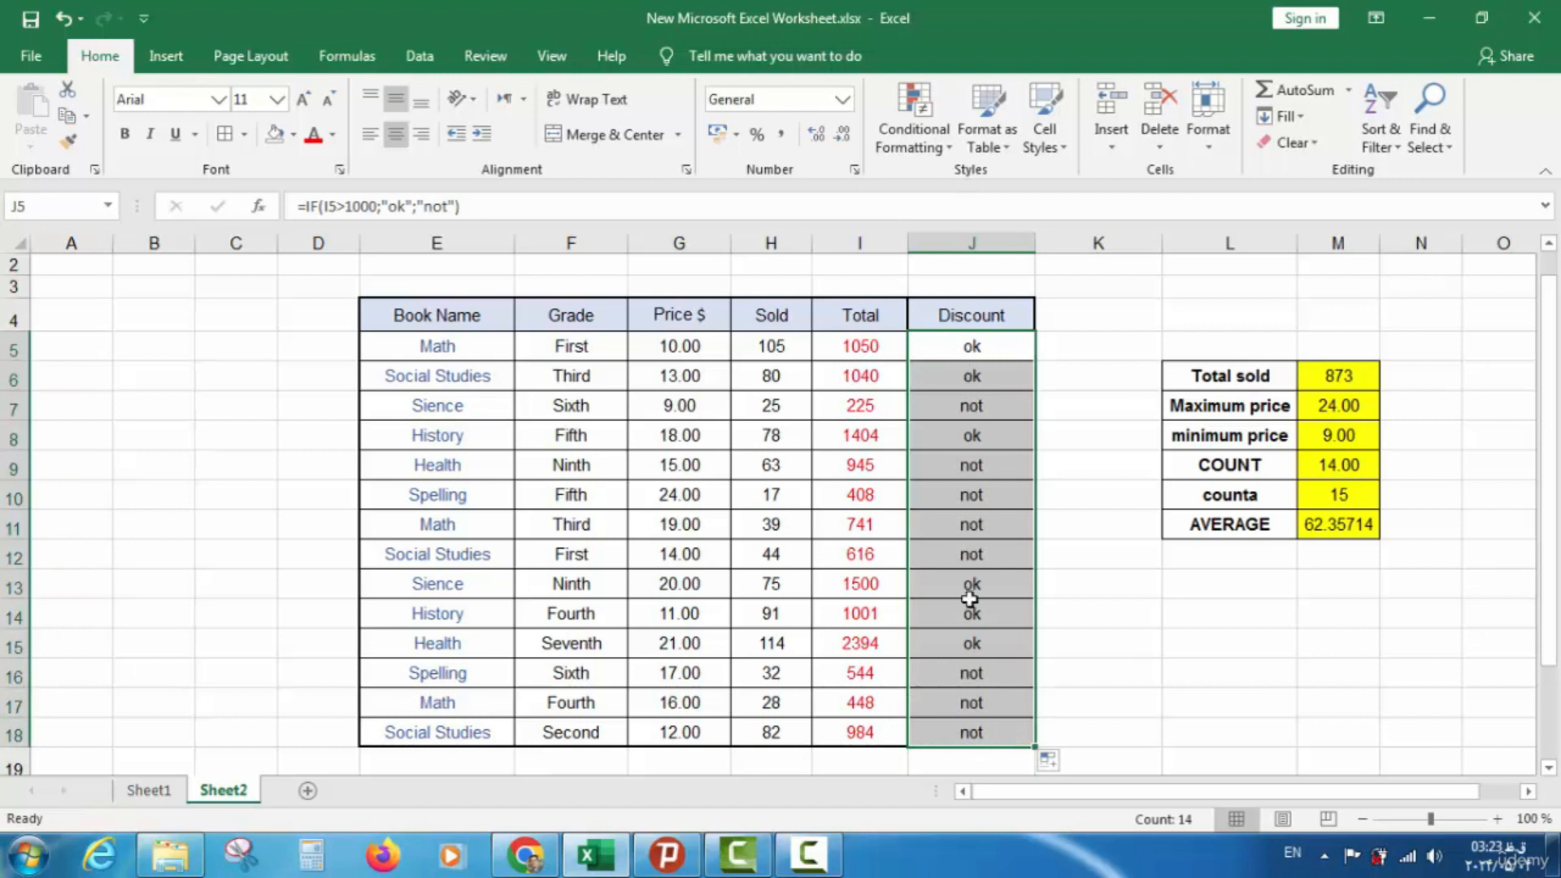
pyautogui.click(955, 380)
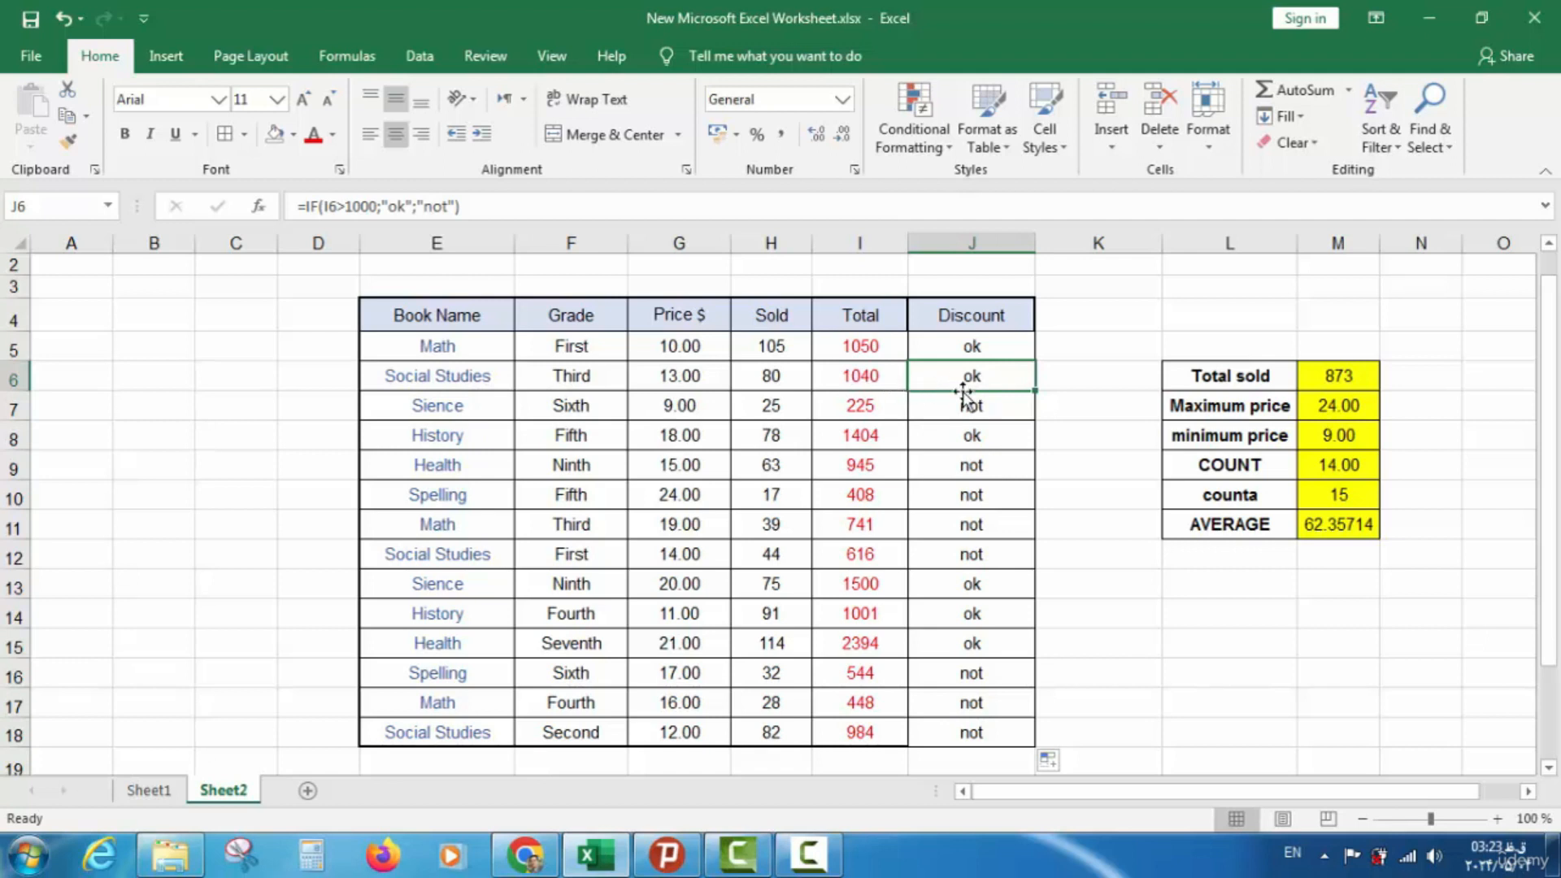
pyautogui.press('Down')
pyautogui.press('Down')
pyautogui.press('Down')
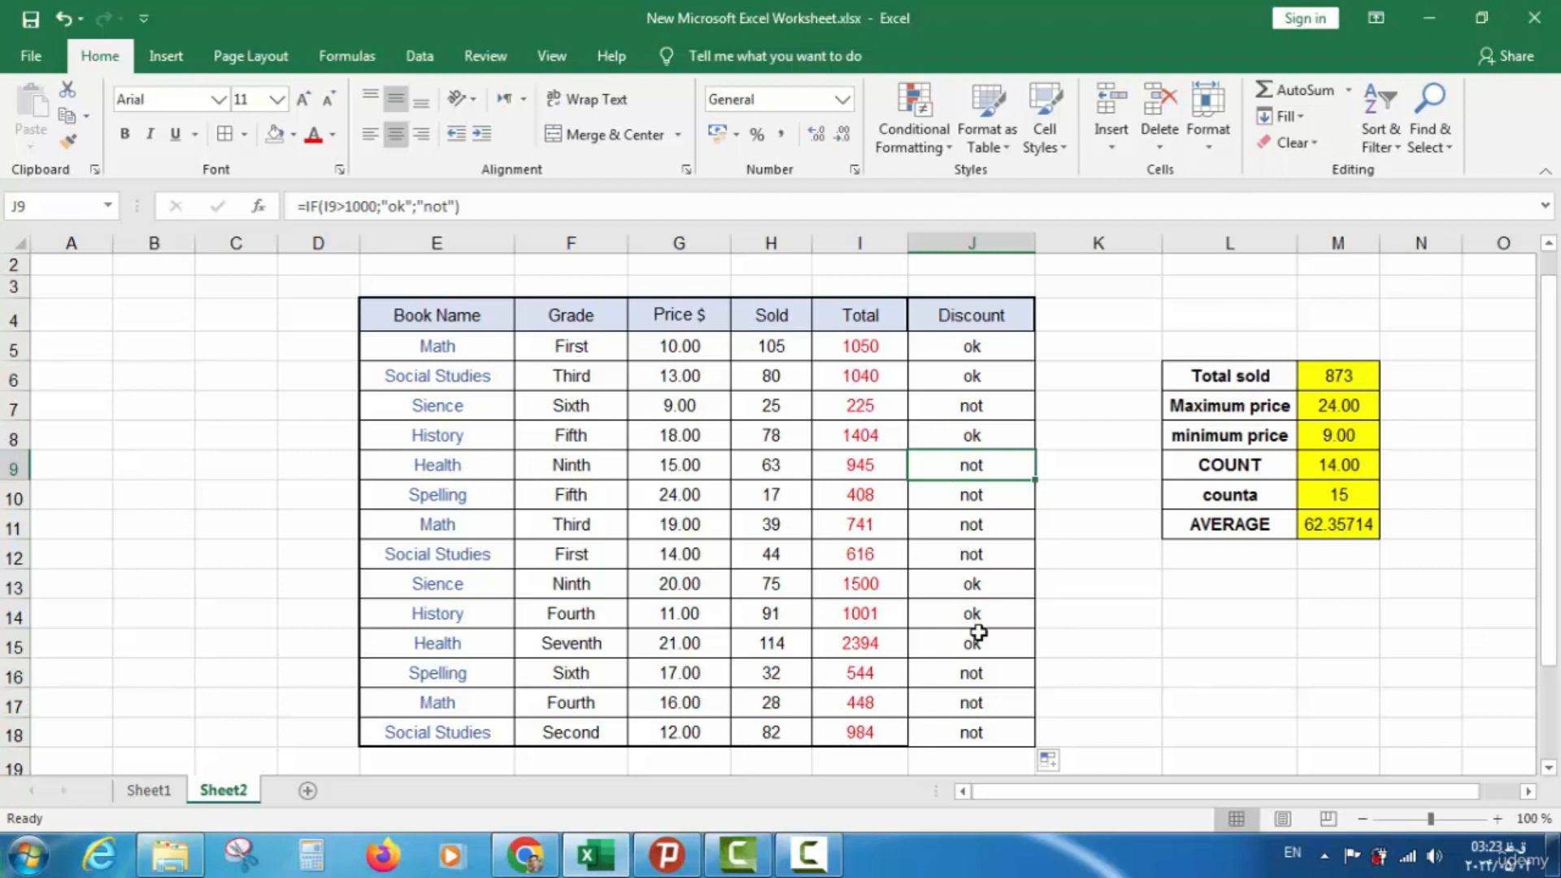
# On Sheet1, mark the IF row's Done cell with a green fill and a √ tick
pyautogui.click(151, 792)
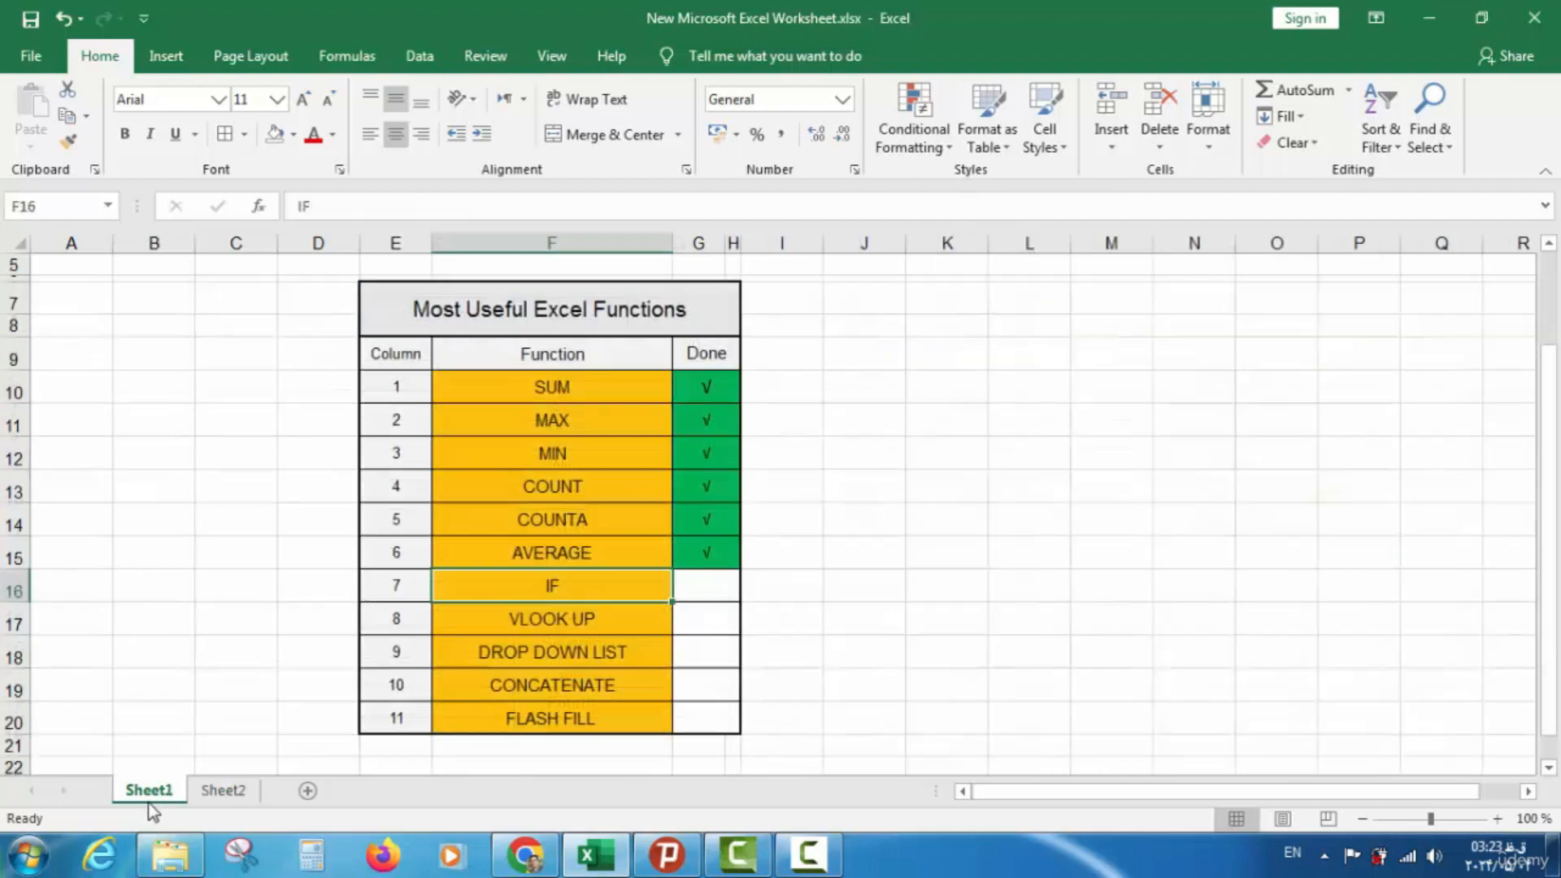
pyautogui.click(695, 589)
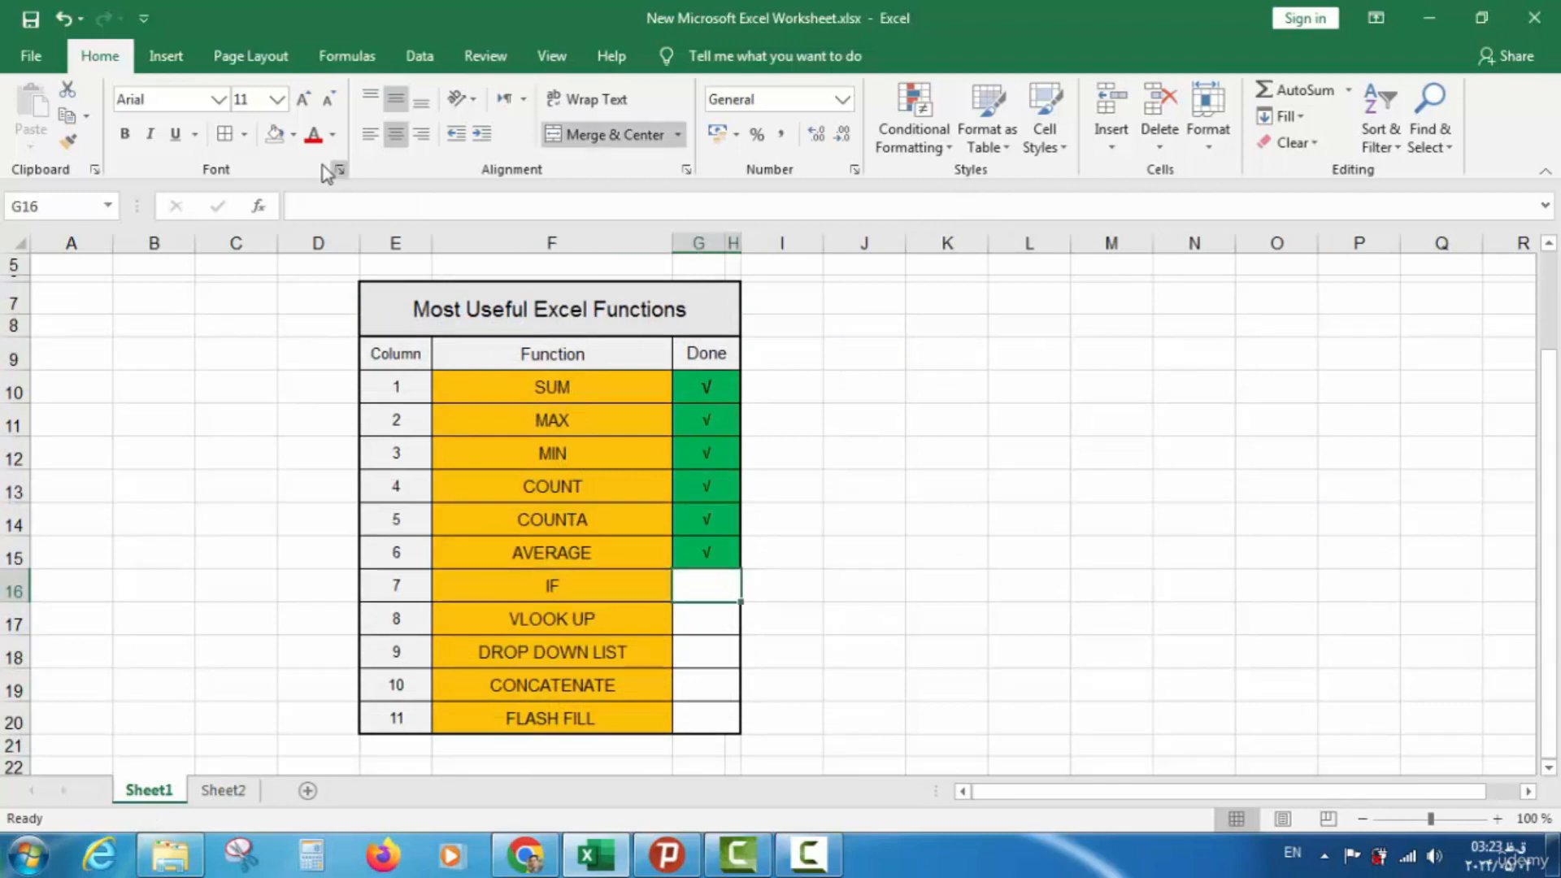
pyautogui.click(295, 134)
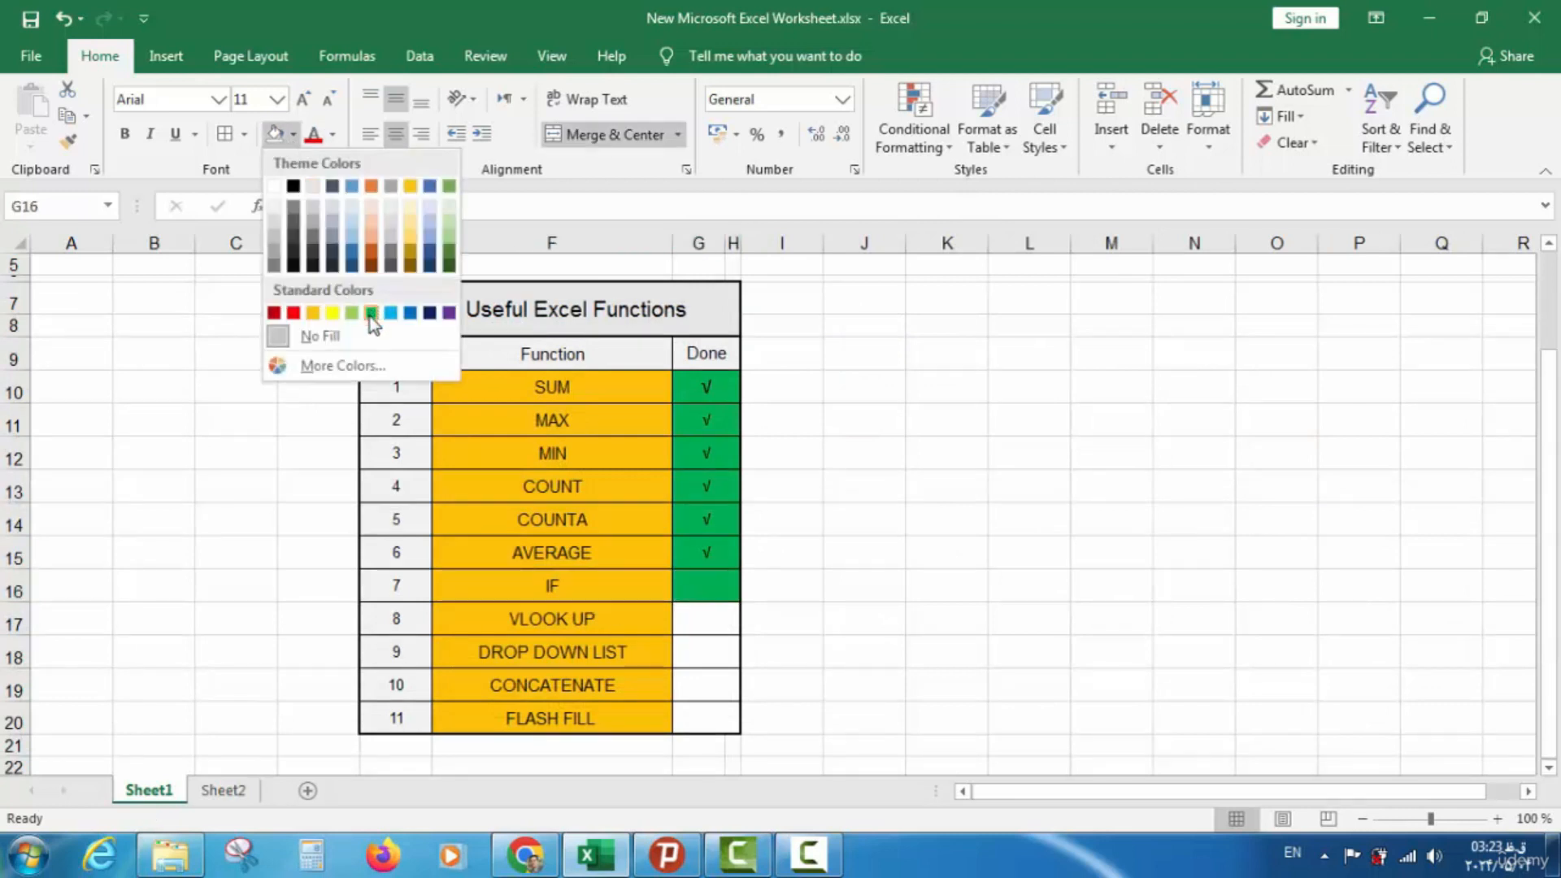
pyautogui.click(372, 318)
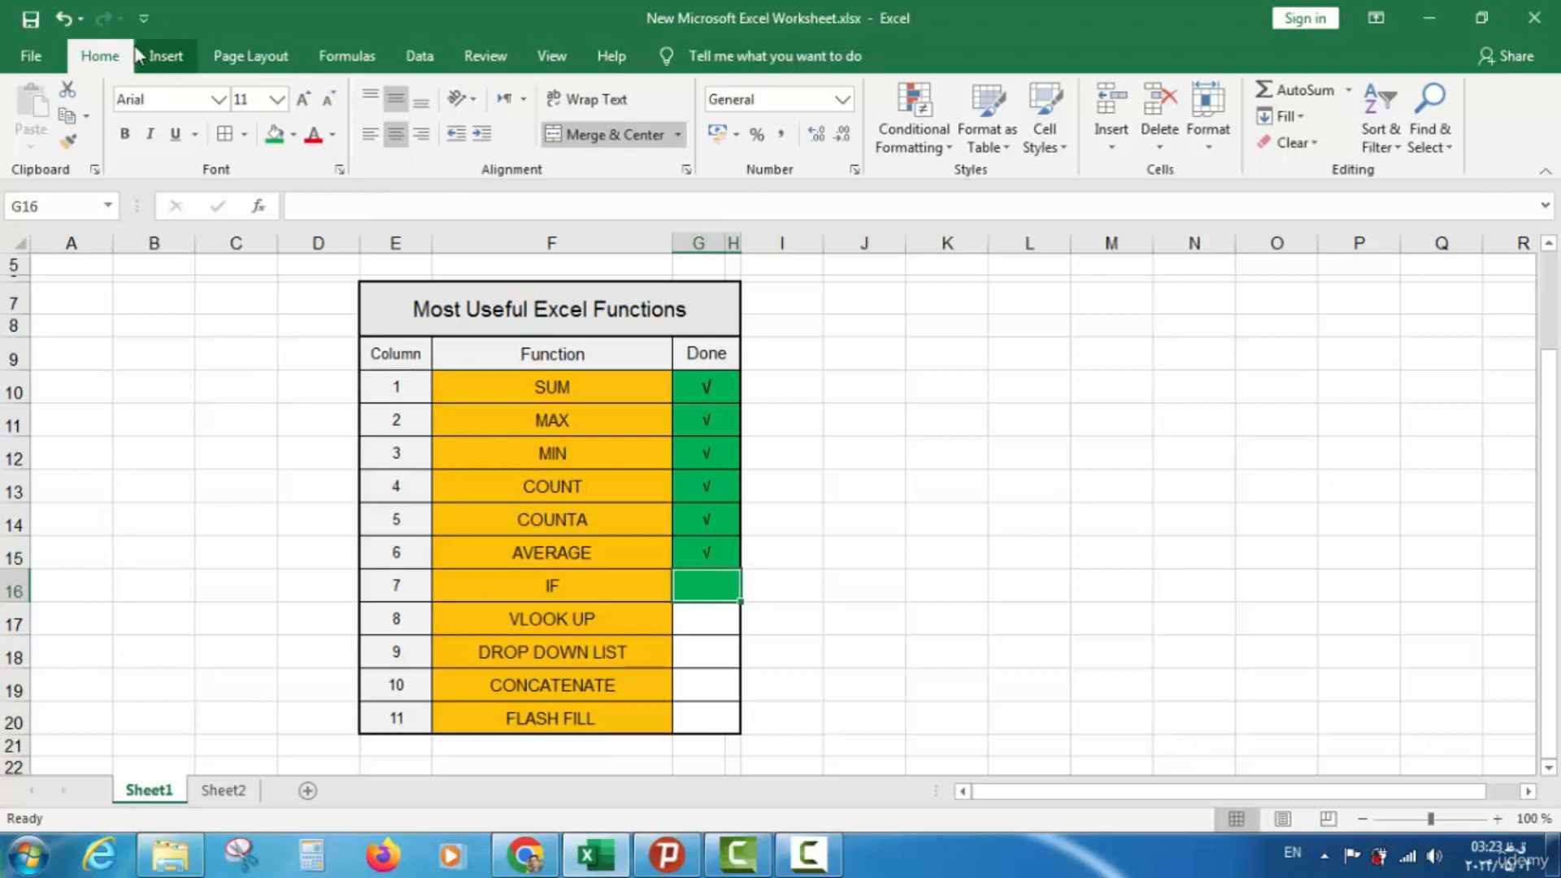
pyautogui.click(161, 51)
pyautogui.click(1306, 134)
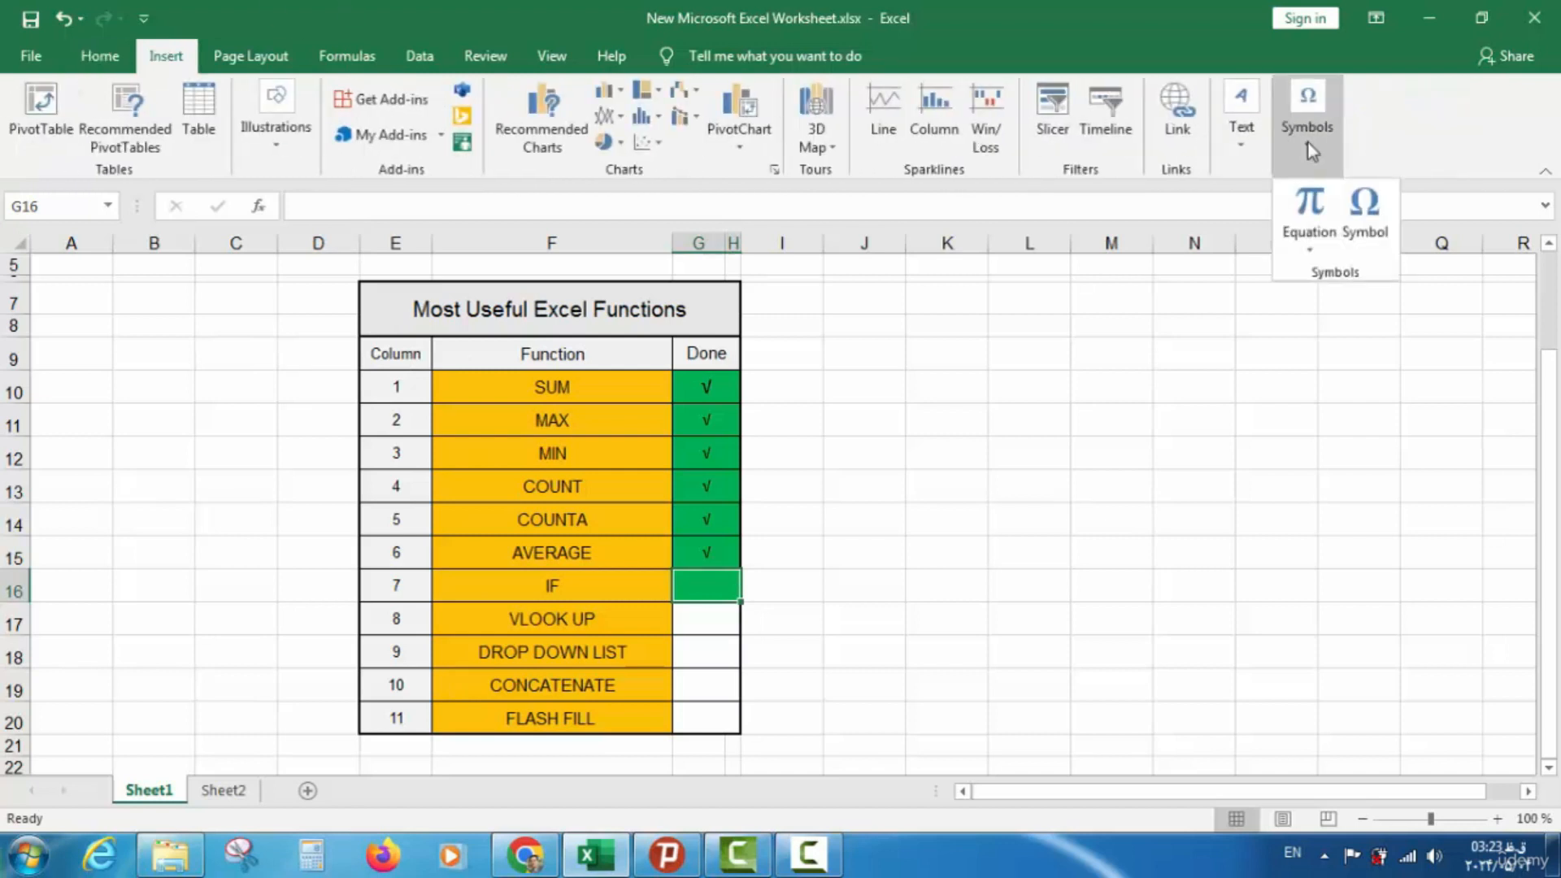
pyautogui.click(1361, 227)
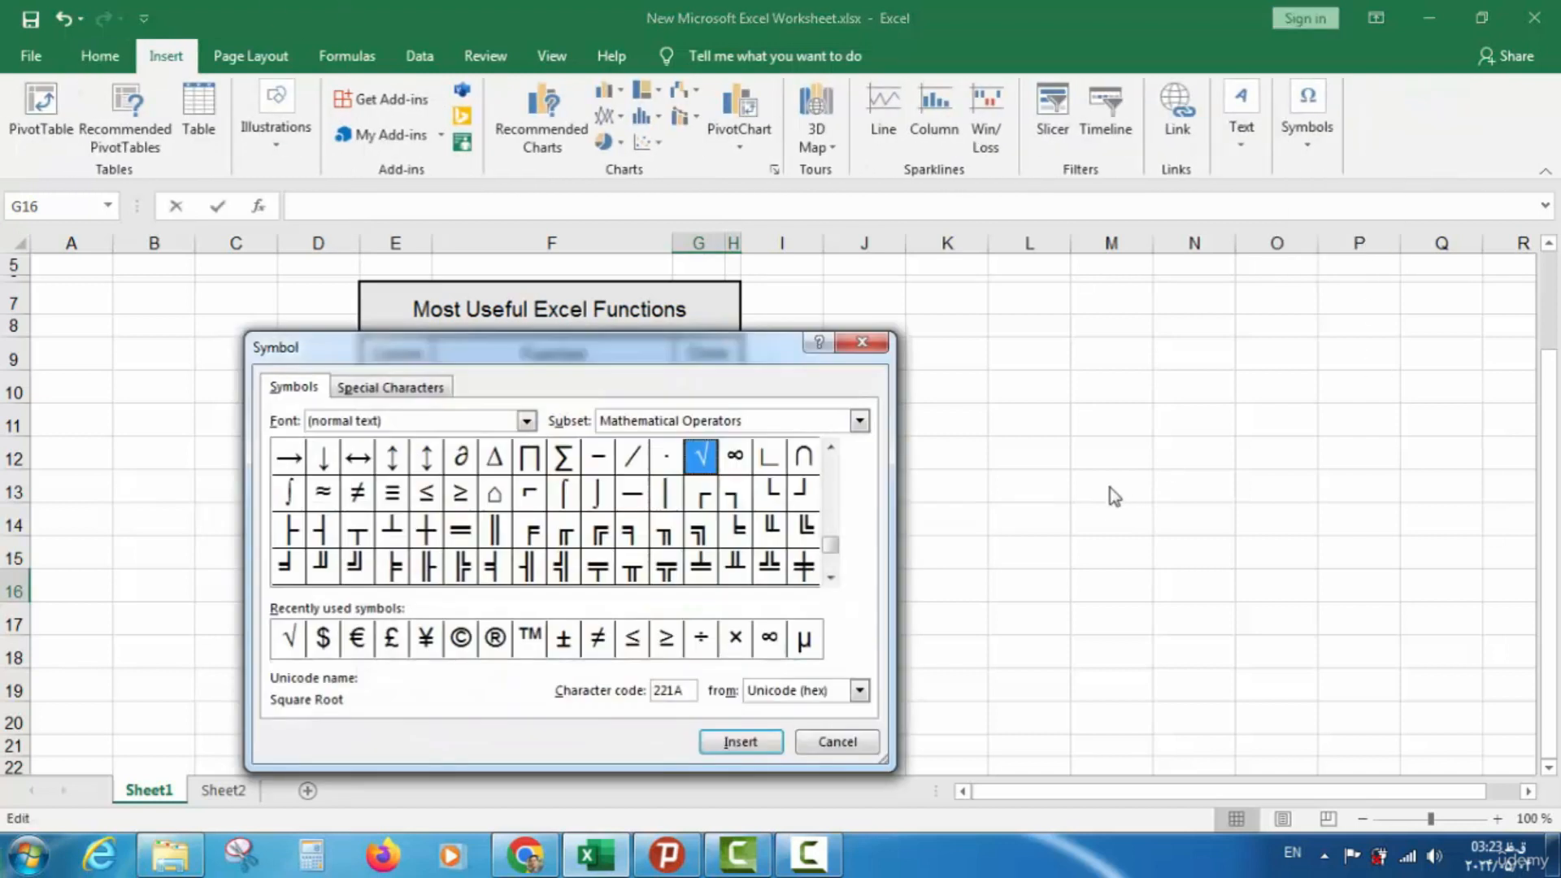
pyautogui.click(740, 742)
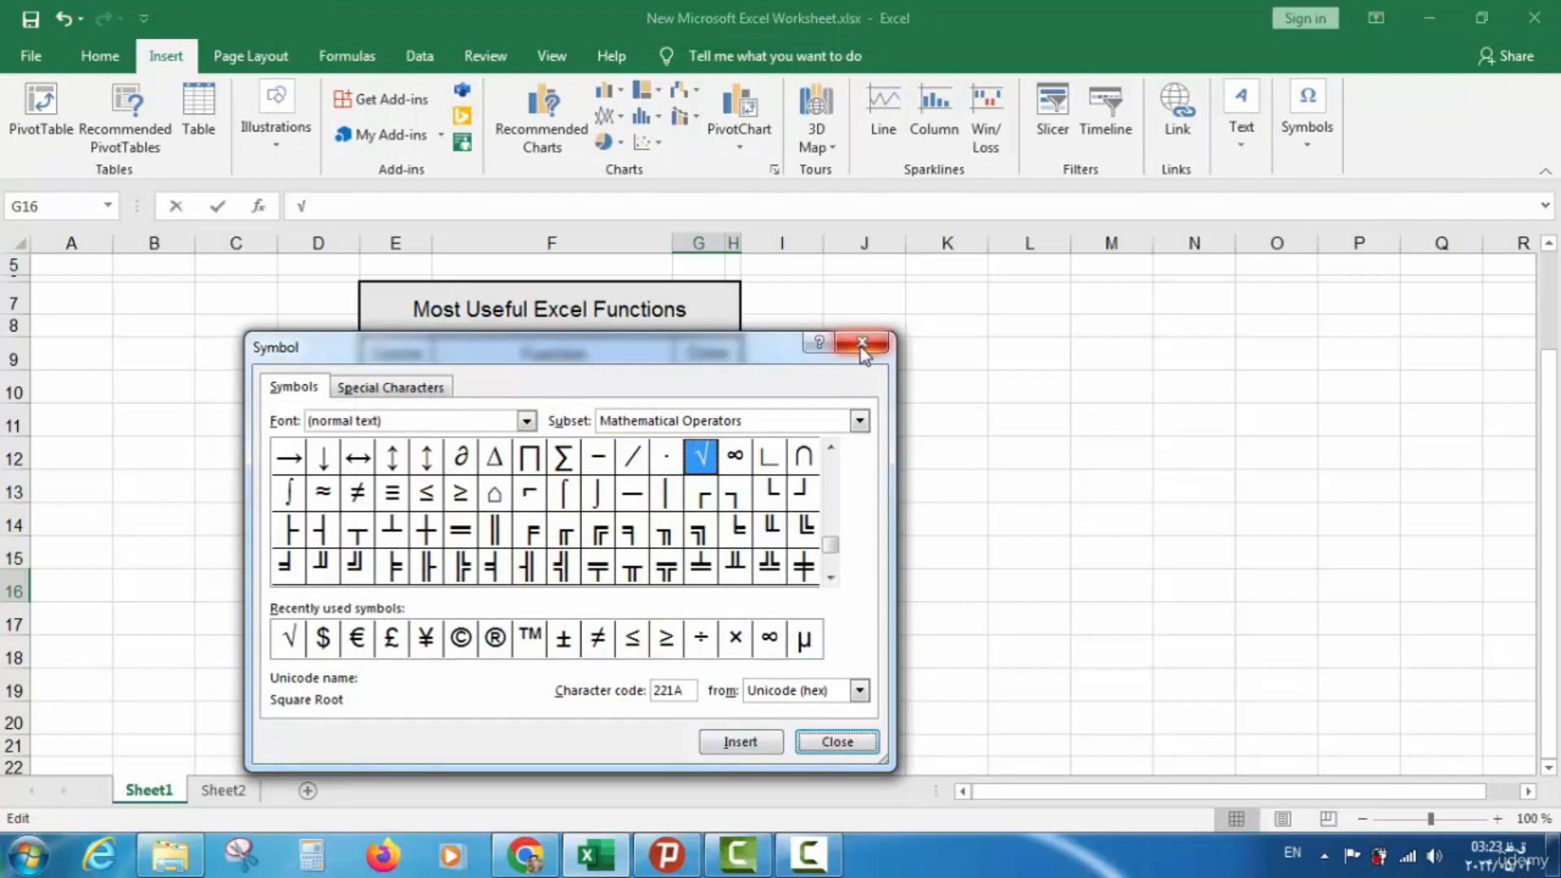
pyautogui.click(862, 345)
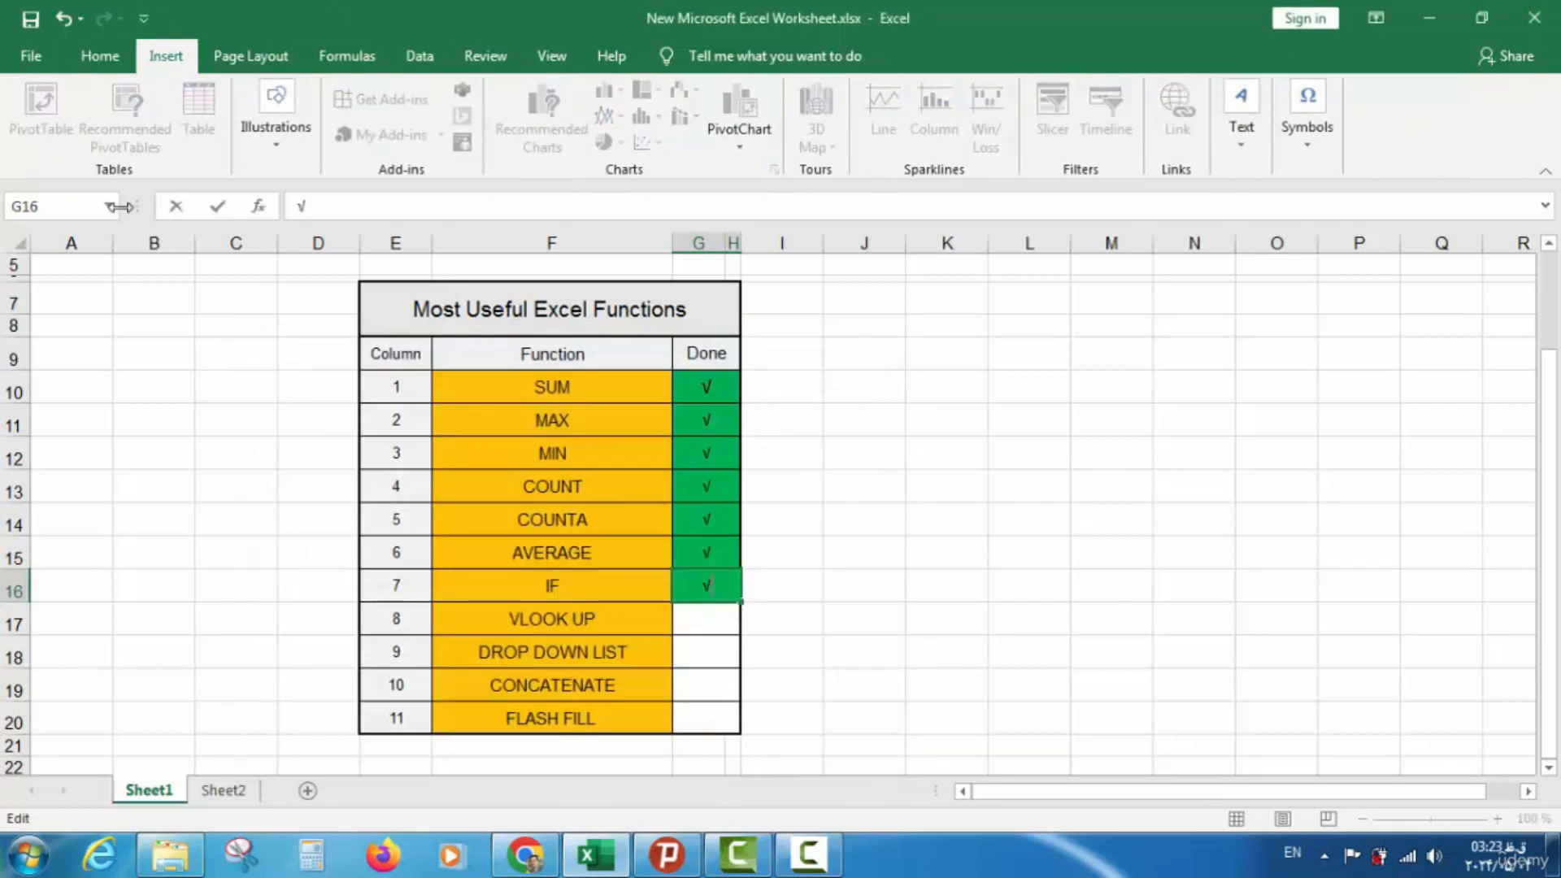
pyautogui.press('Return')
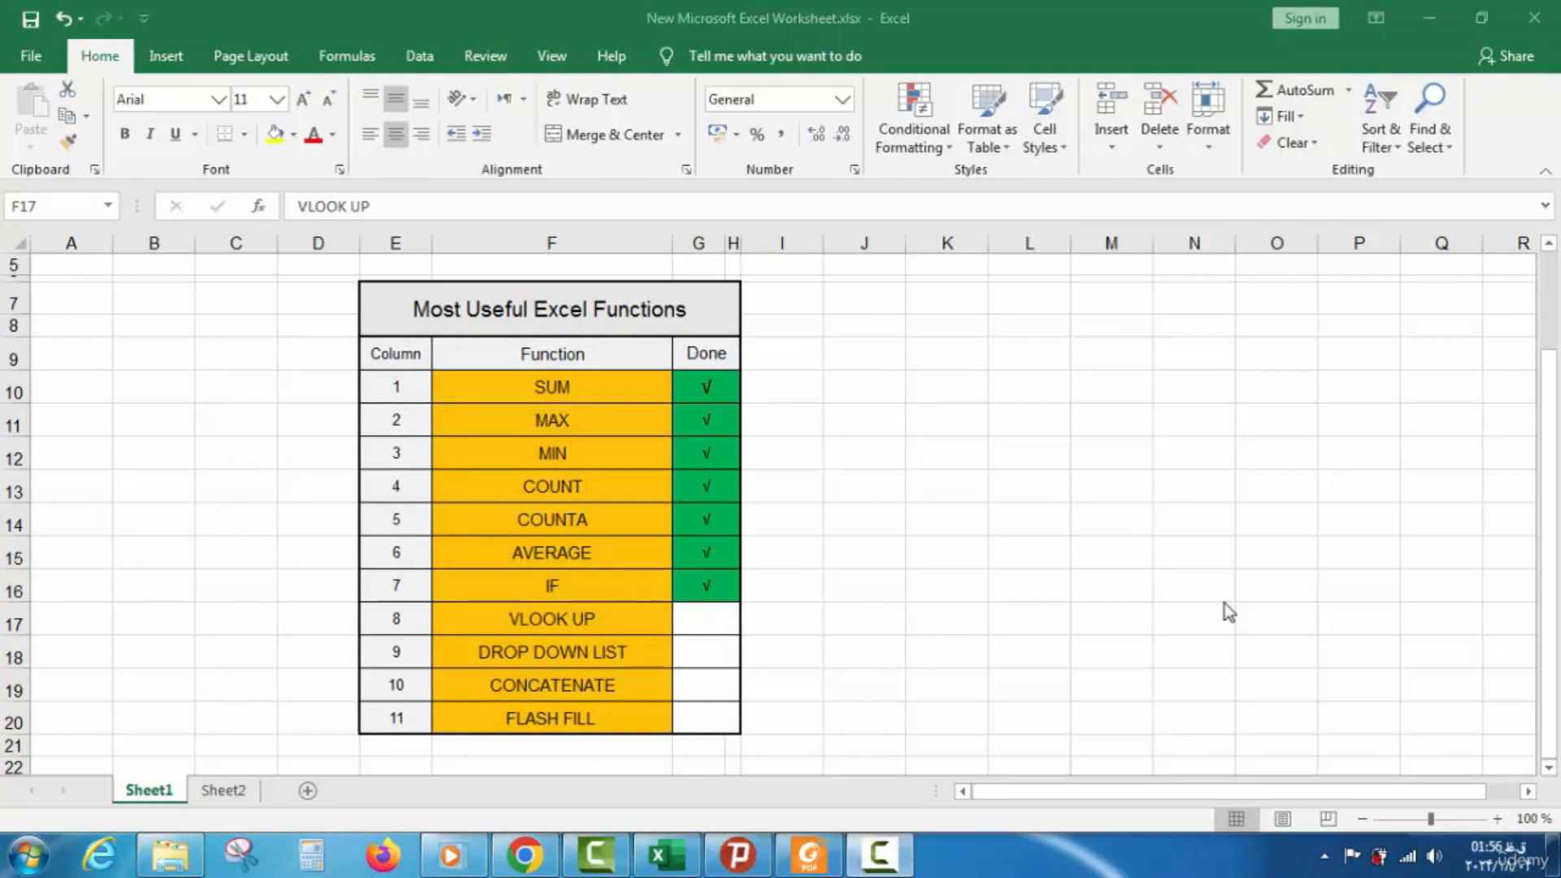
# Point out VLOOK UP as the next checklist function, then return to Sheet2
pyautogui.click(608, 617)
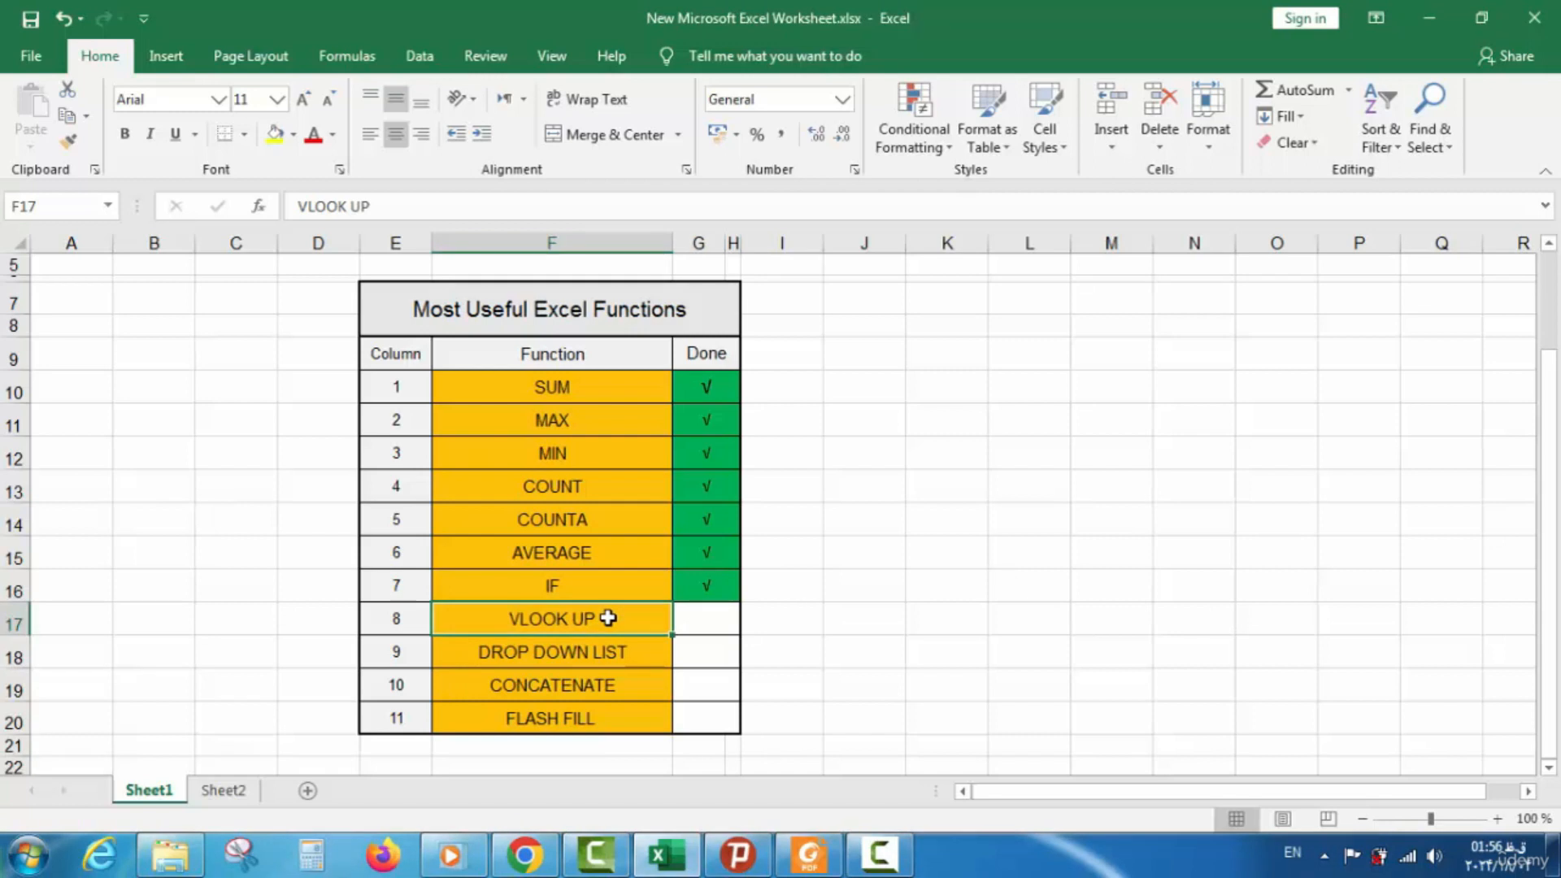
pyautogui.click(550, 593)
pyautogui.click(557, 618)
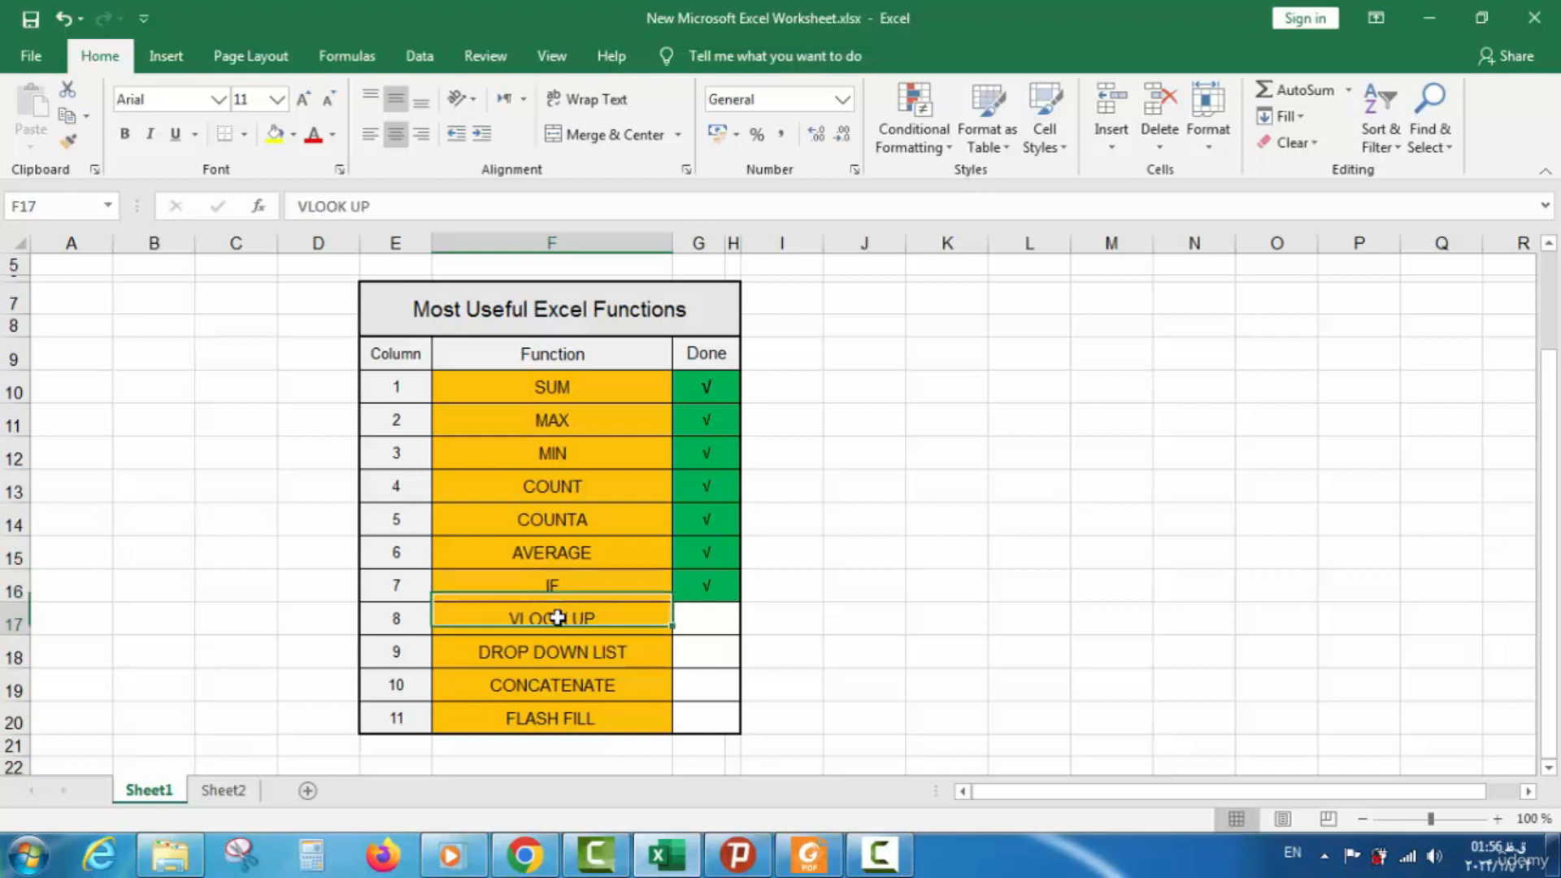
pyautogui.click(236, 794)
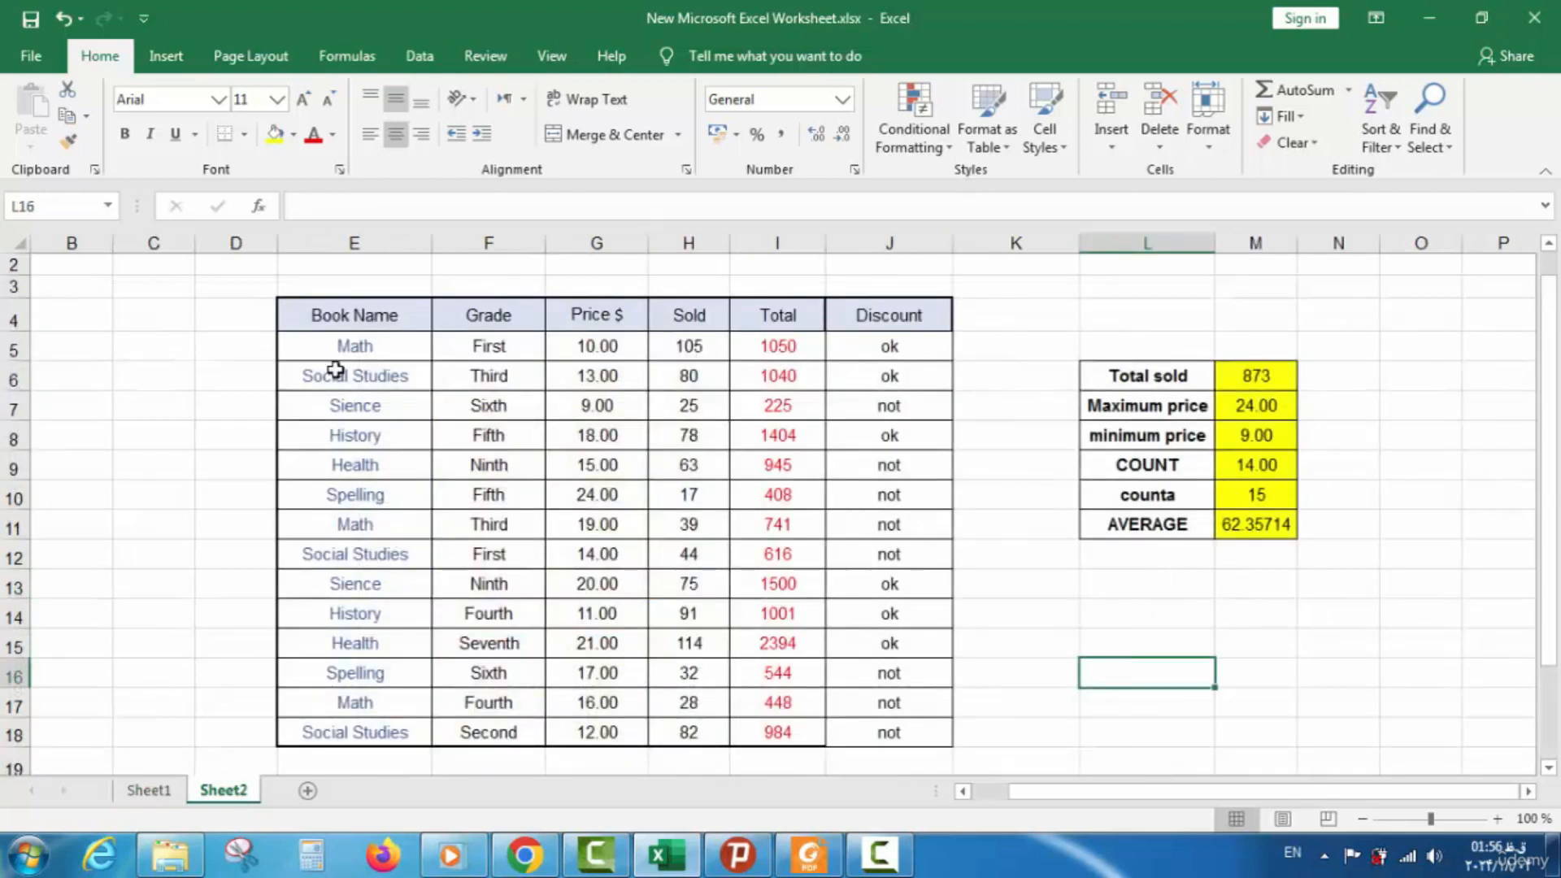
# Type the labels VLOOKUP in L12, BOOK NAME in L13 and PRICE in L14
pyautogui.click(1124, 557)
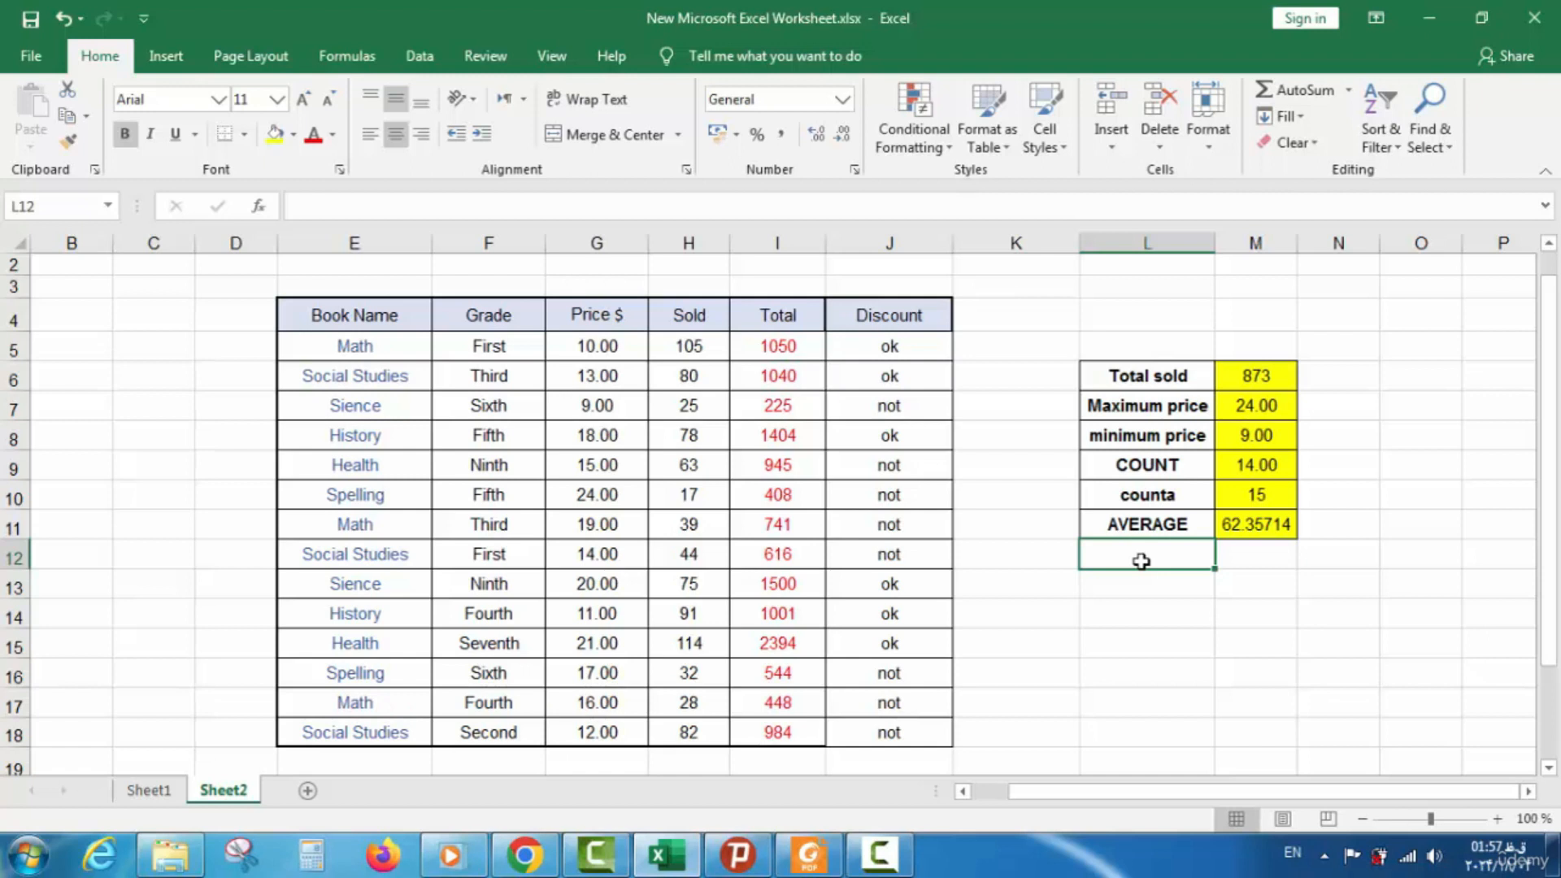
pyautogui.click(397, 338)
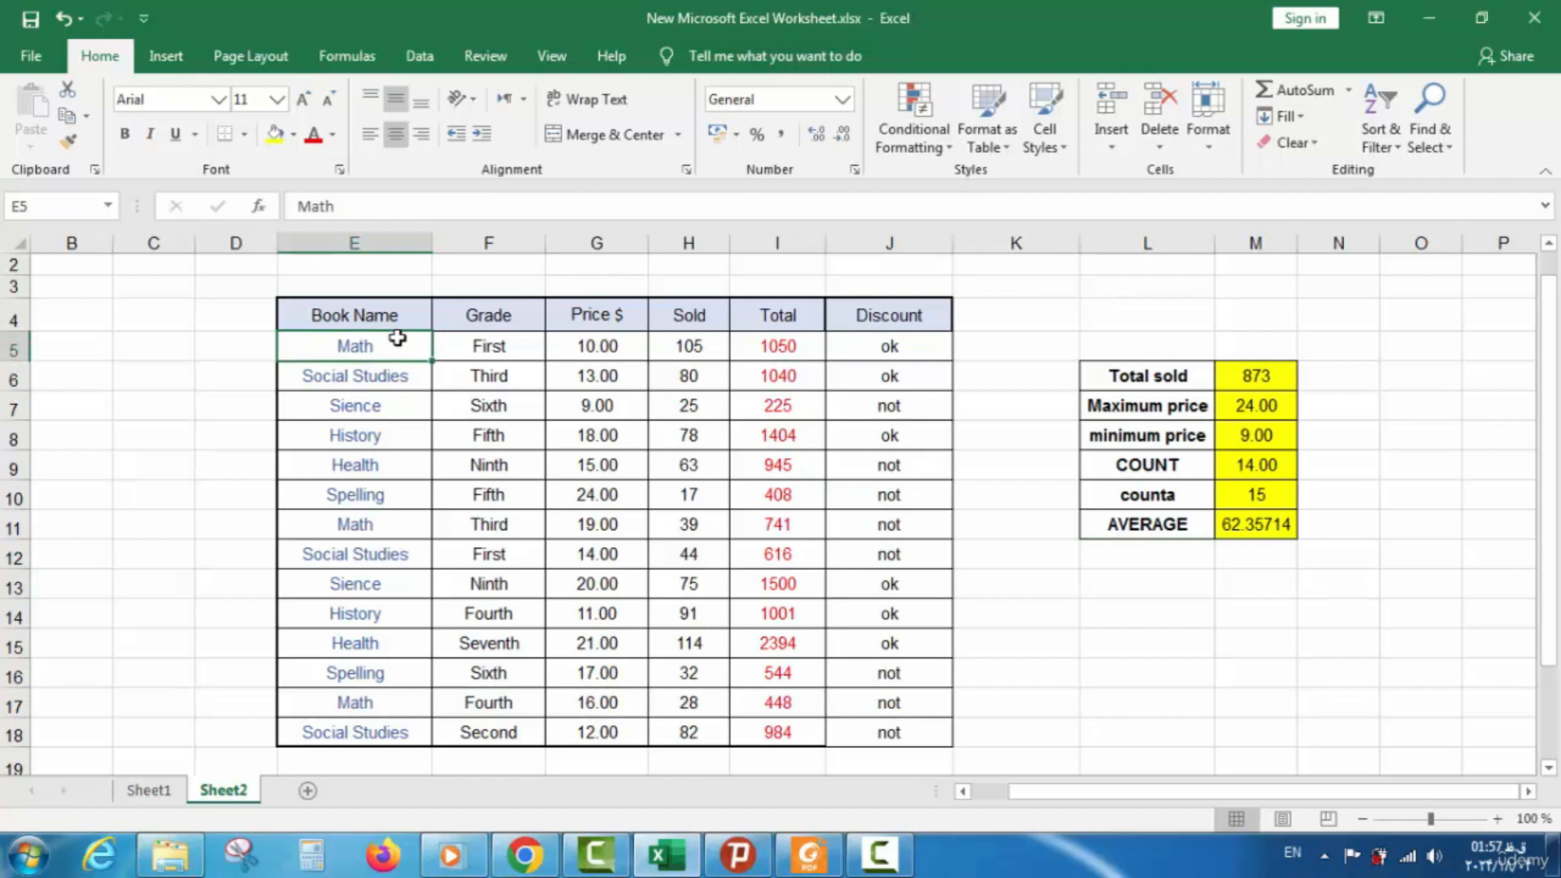
pyautogui.click(1095, 568)
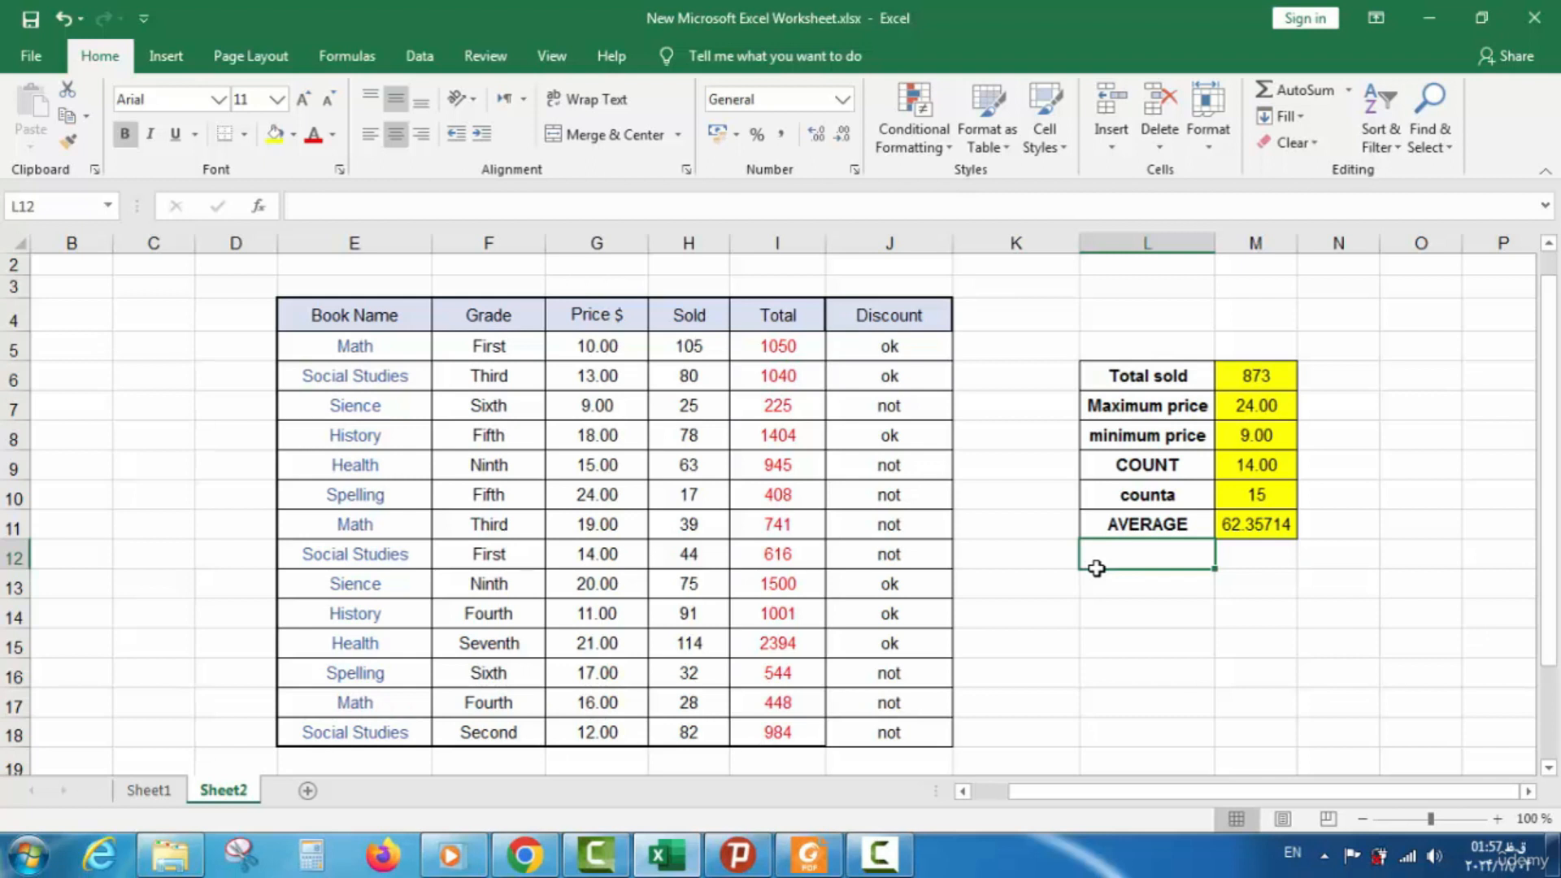
pyautogui.write('v')
pyautogui.press('BackSpace')
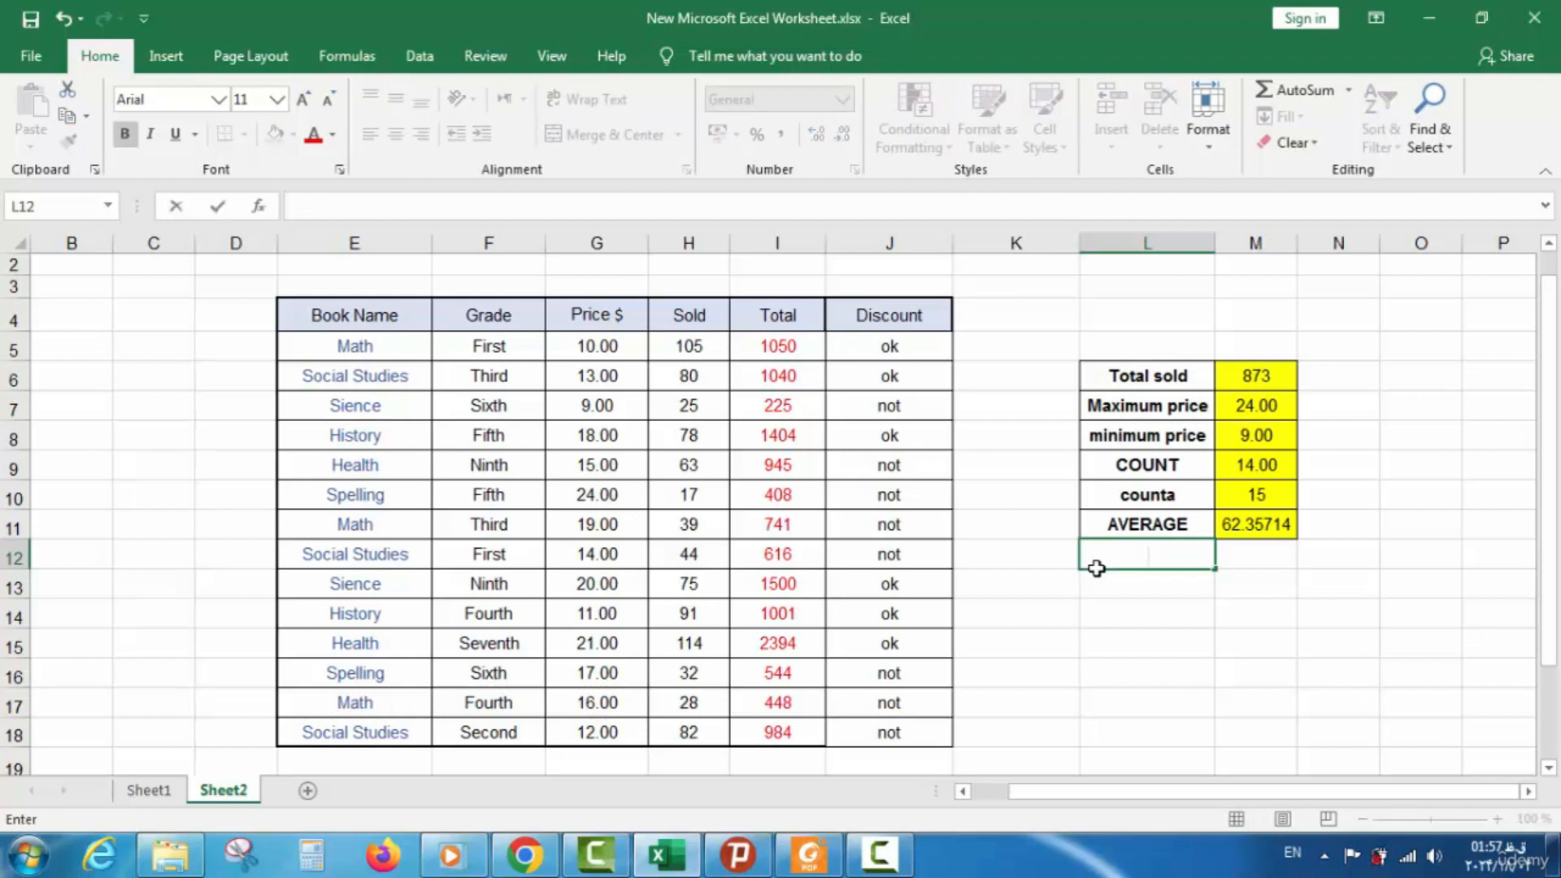
pyautogui.write('VLOOKUP')
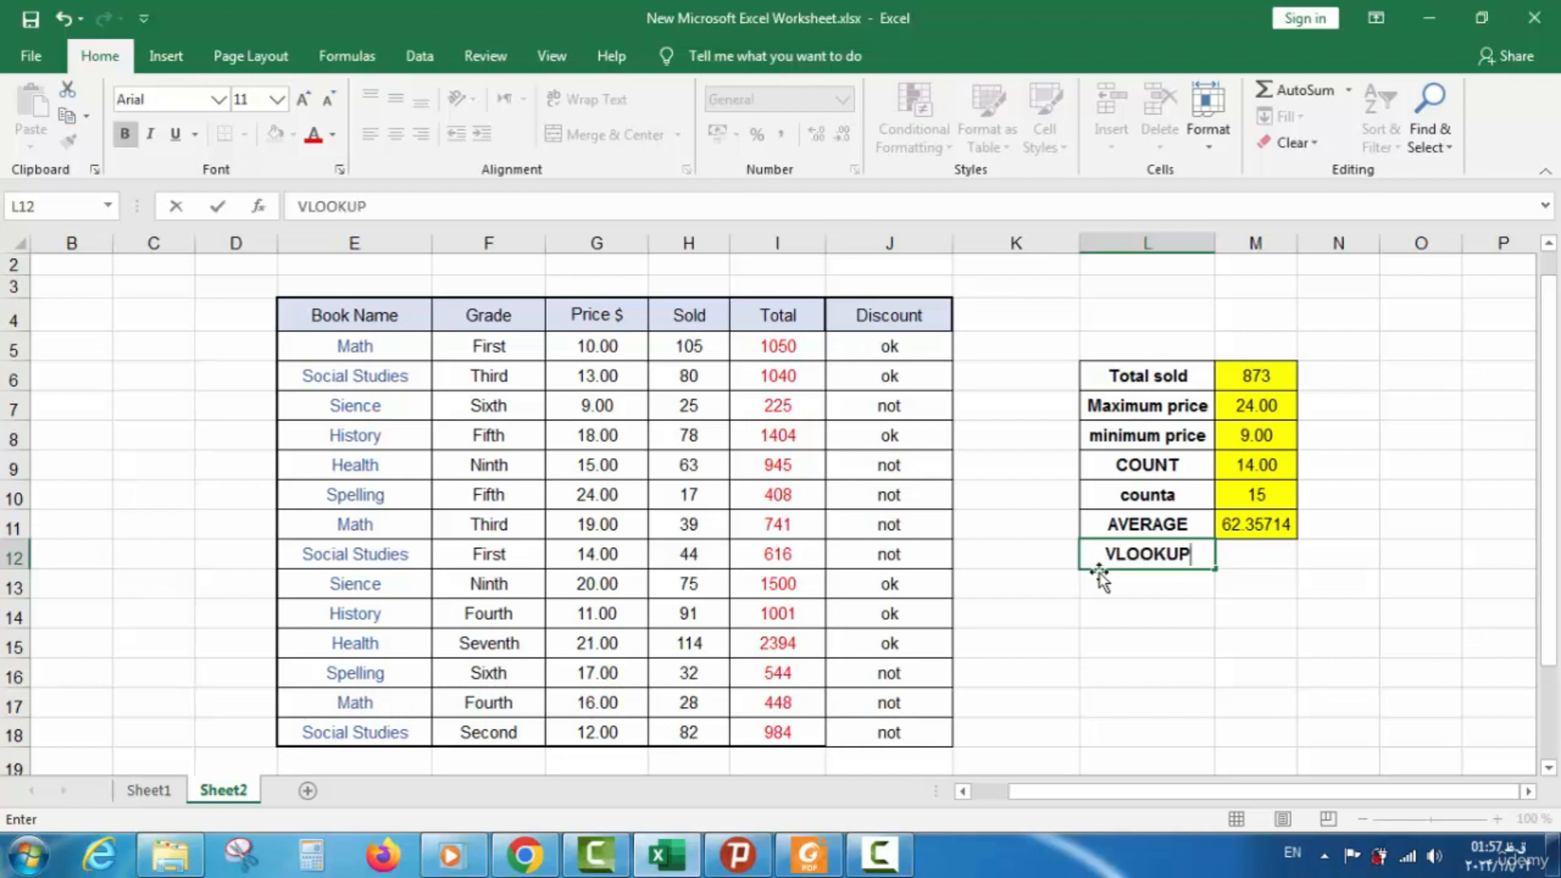
pyautogui.click(1226, 586)
pyautogui.click(1194, 584)
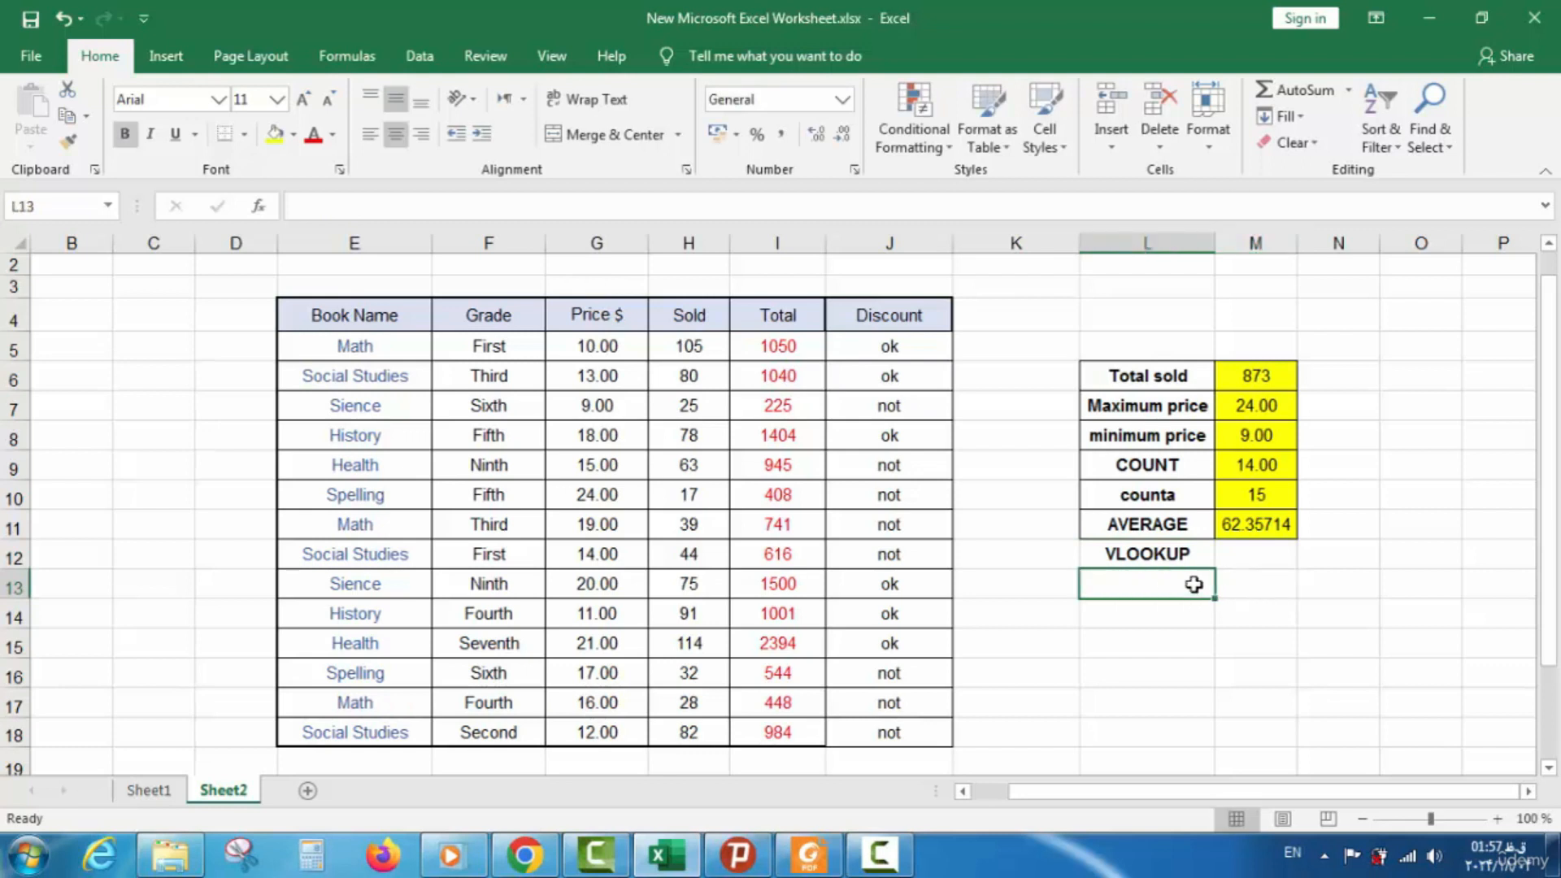
pyautogui.write('BOOK NAME')
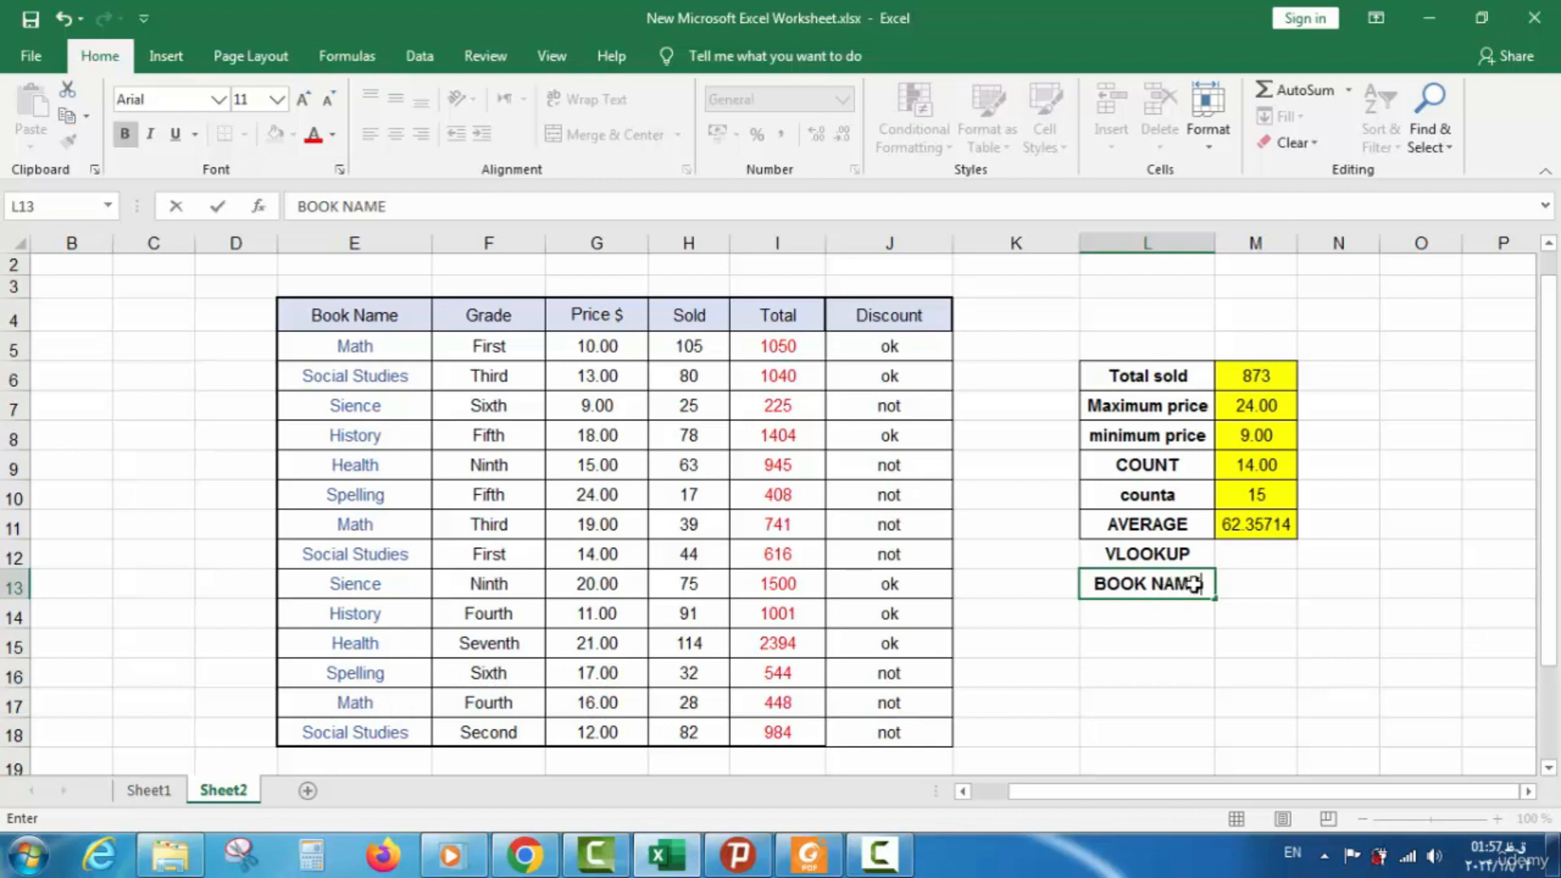
pyautogui.click(1169, 631)
pyautogui.click(1160, 611)
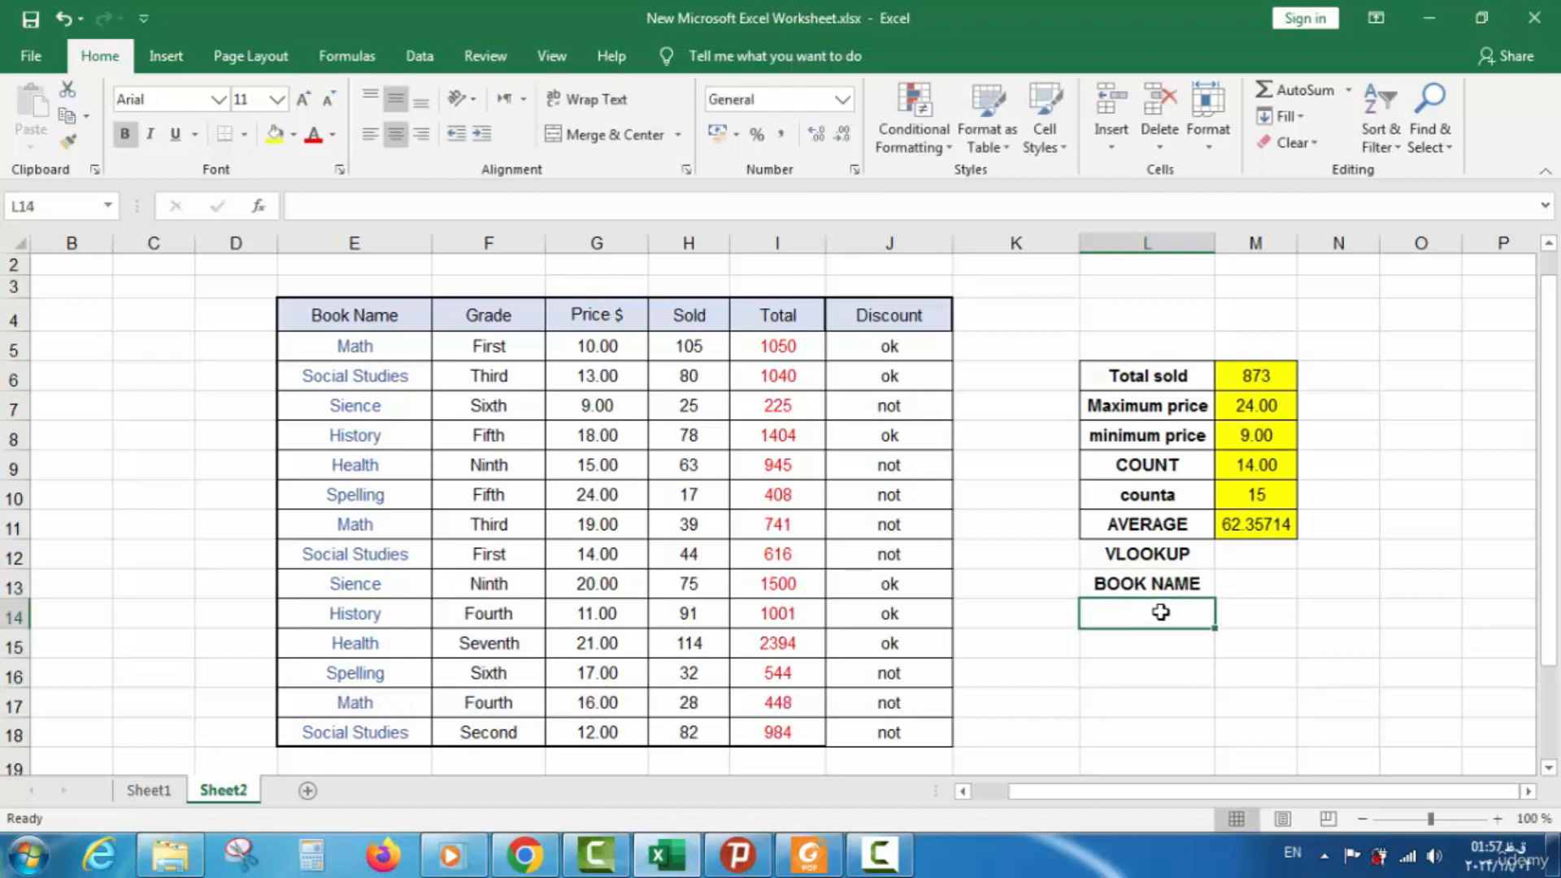
pyautogui.write('PRICE')
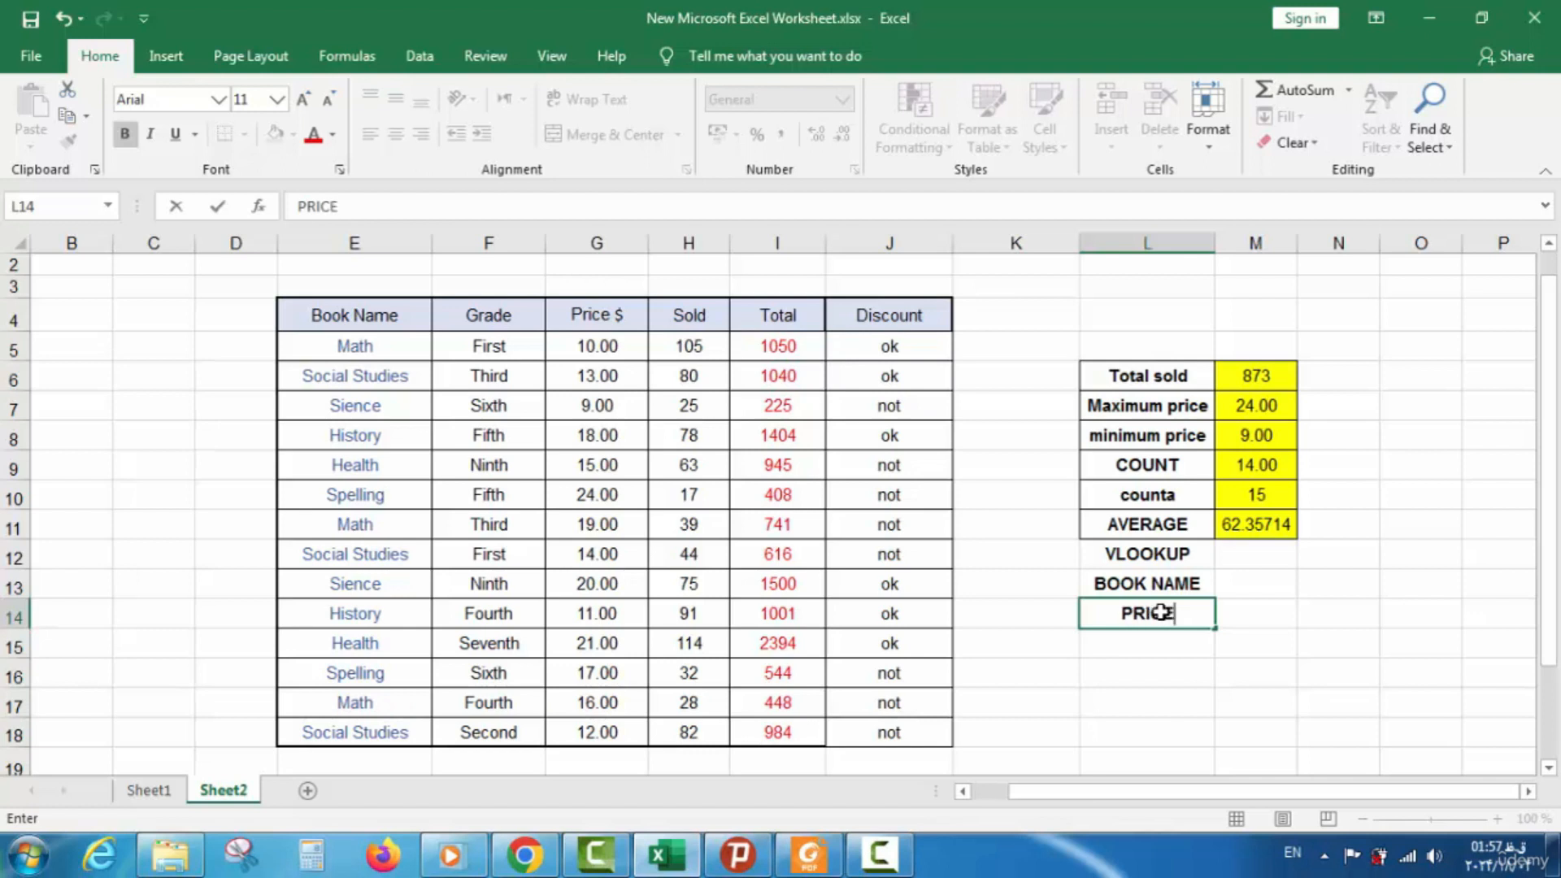
pyautogui.click(1248, 594)
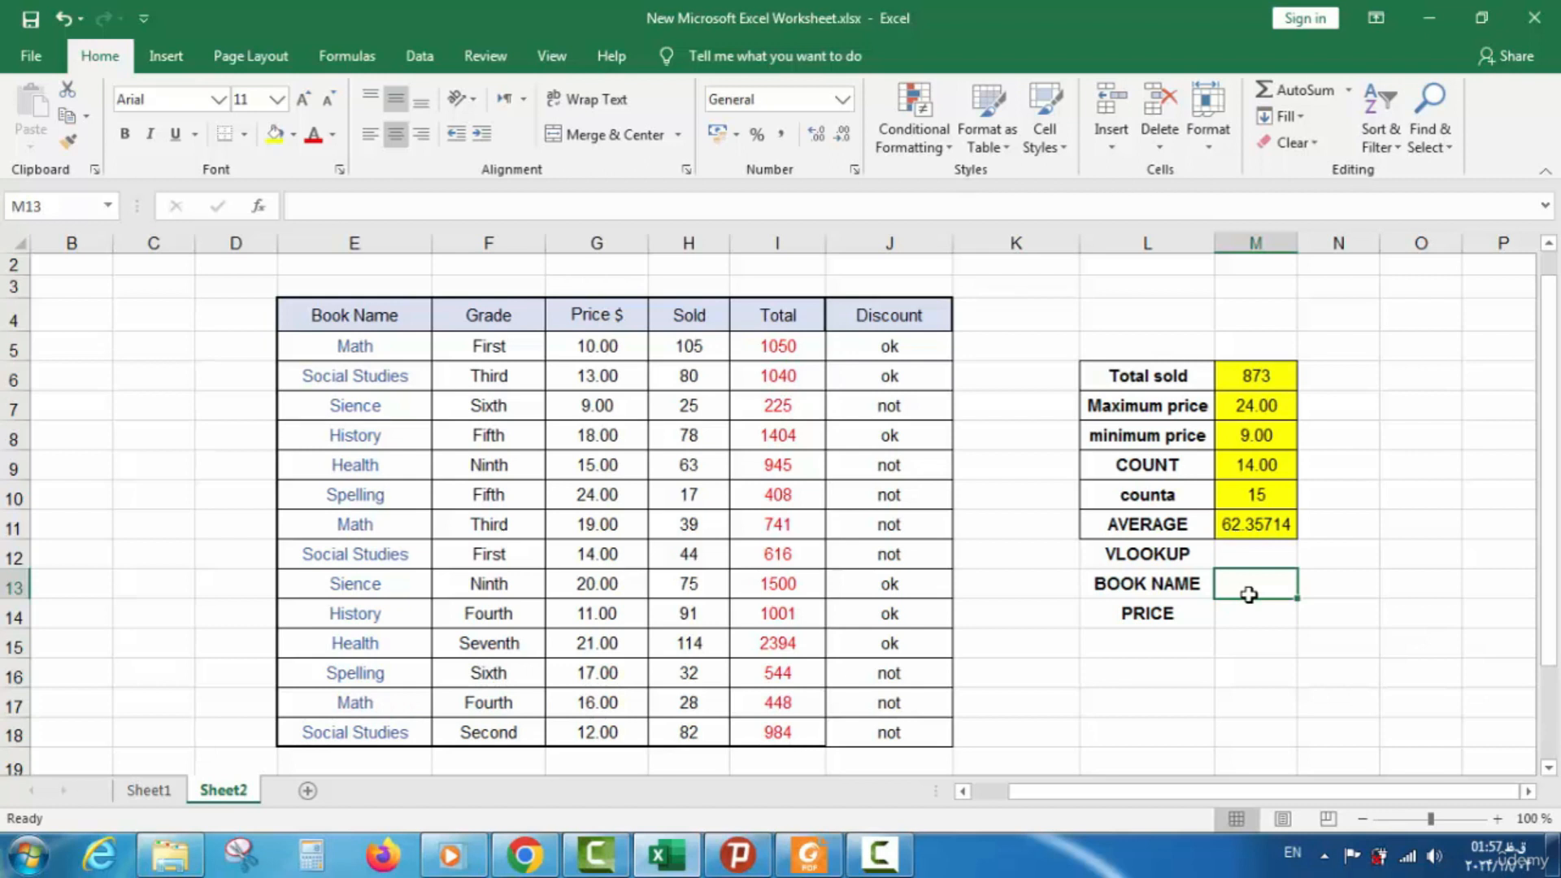
# Enter MATH in M13 and begin a =VLO formula in M14
pyautogui.write('MA')
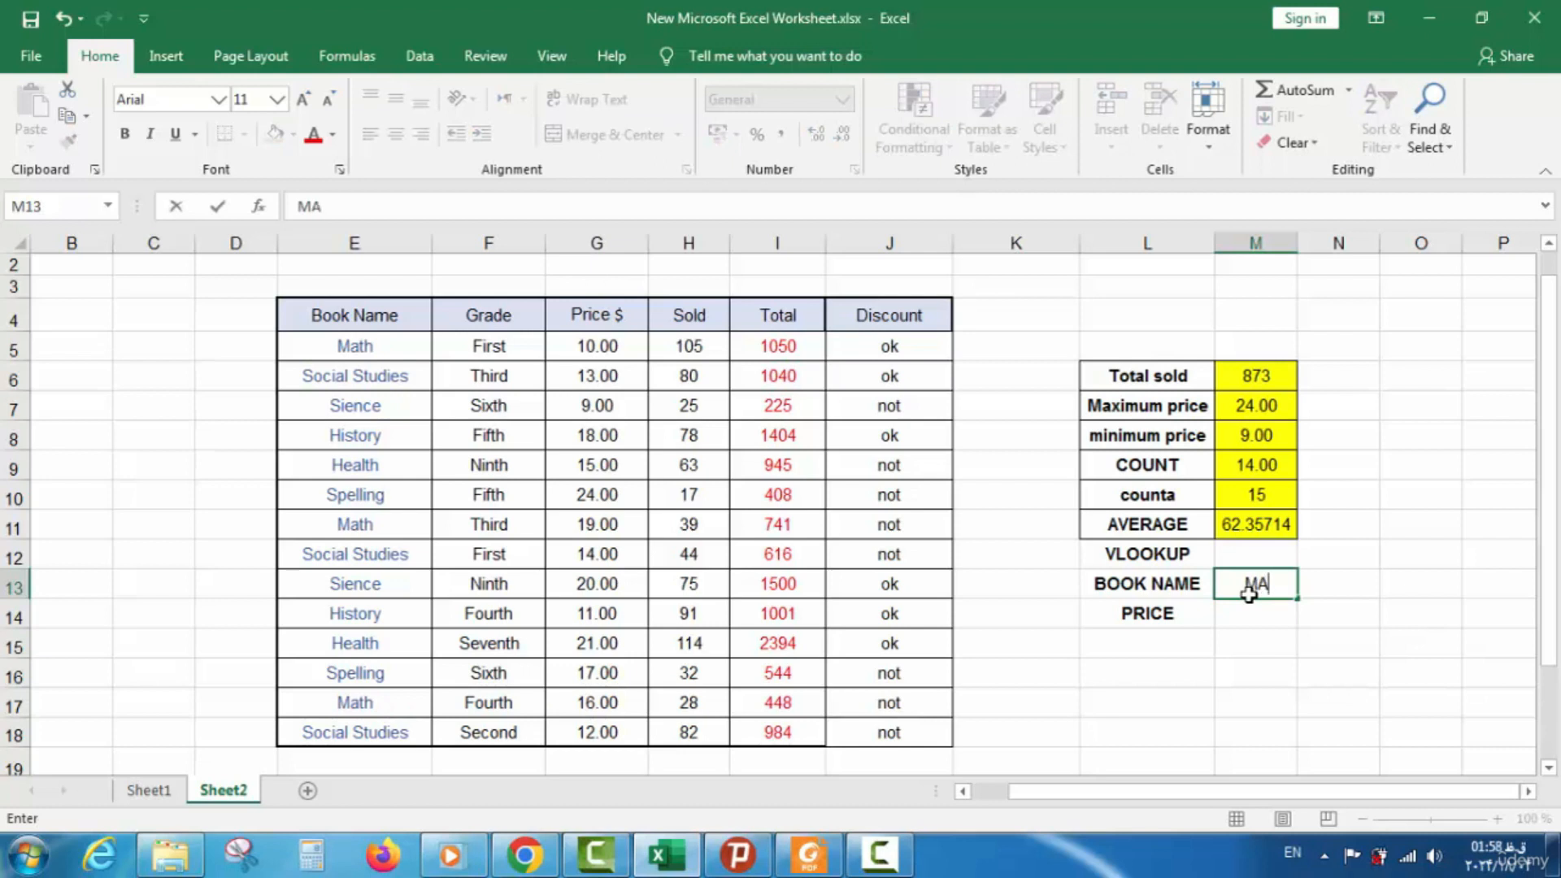
pyautogui.write('TH')
pyautogui.click(1252, 616)
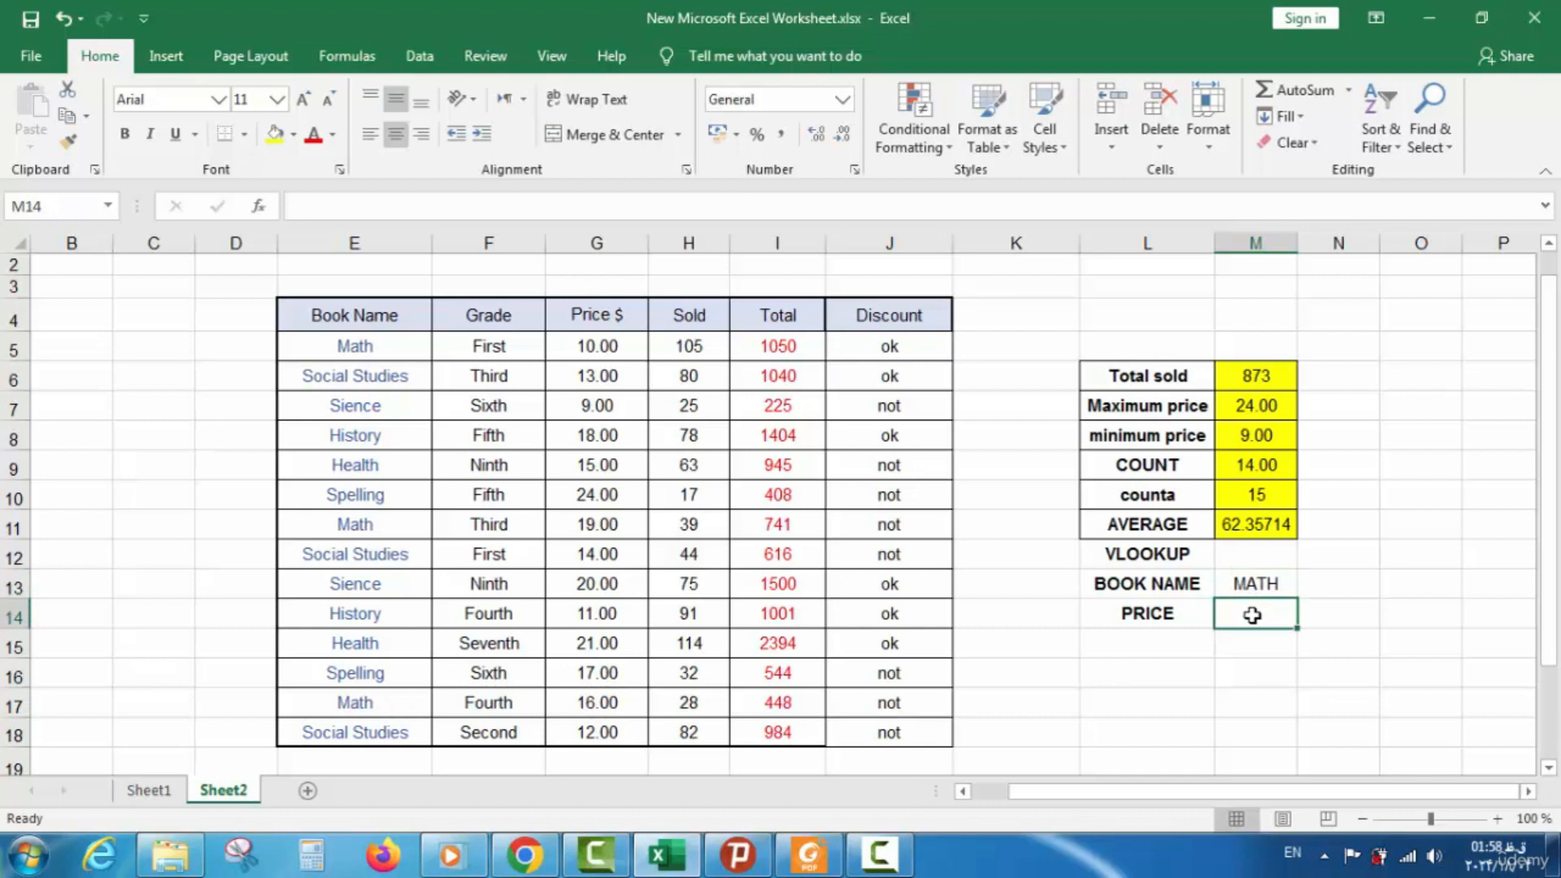
pyautogui.write('=')
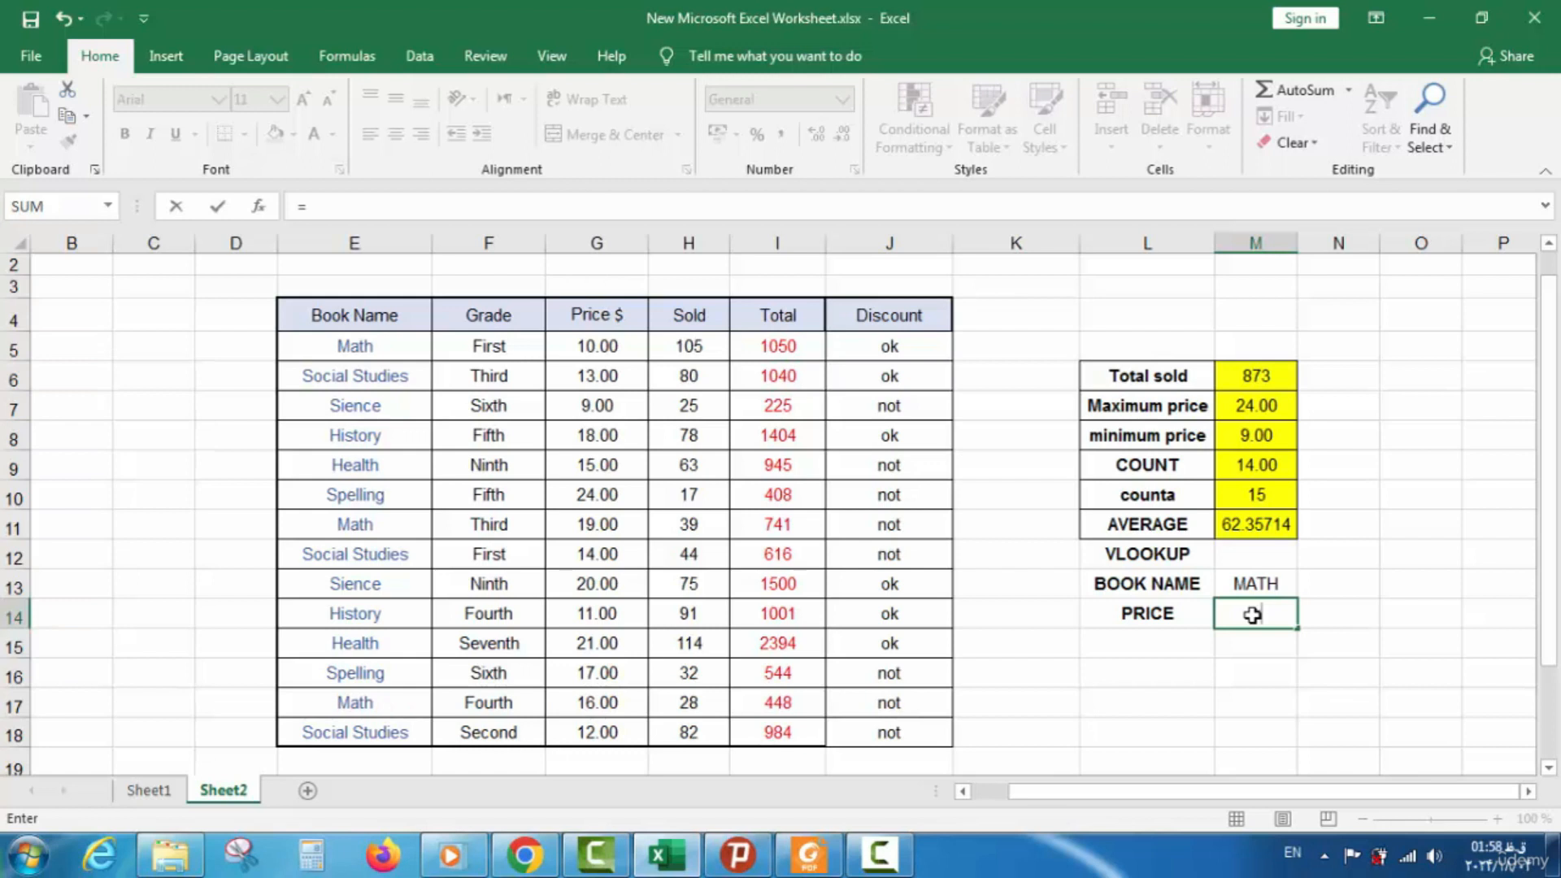
pyautogui.write('VLO')
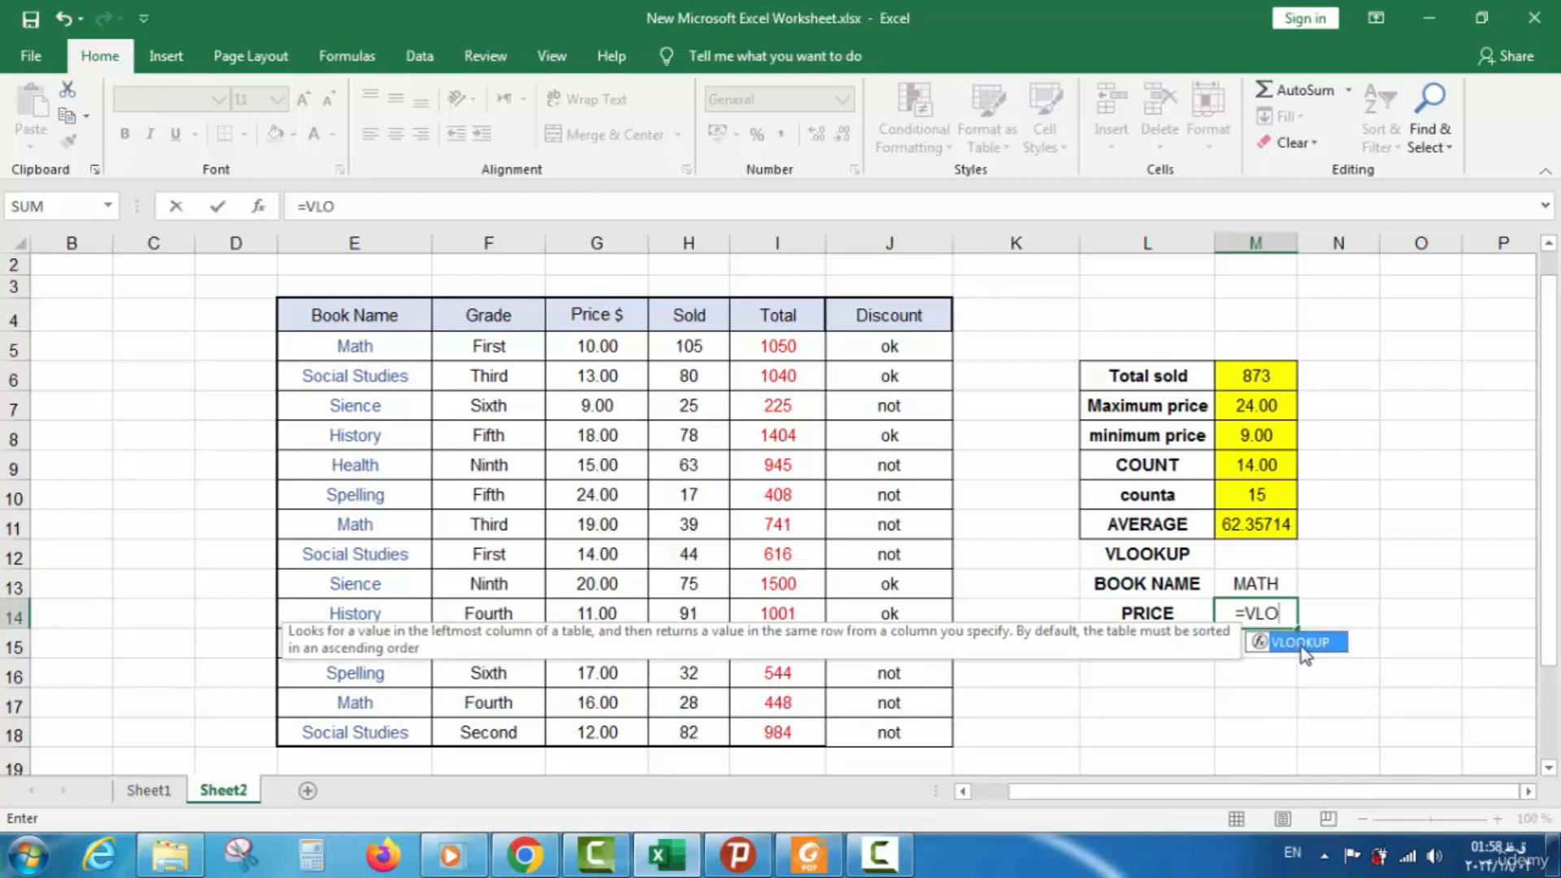
# Complete =VLOOKUP(M13;E5:I10;3;0) in M14 to return price 10, then select M13's text
pyautogui.doubleClick(1301, 644)
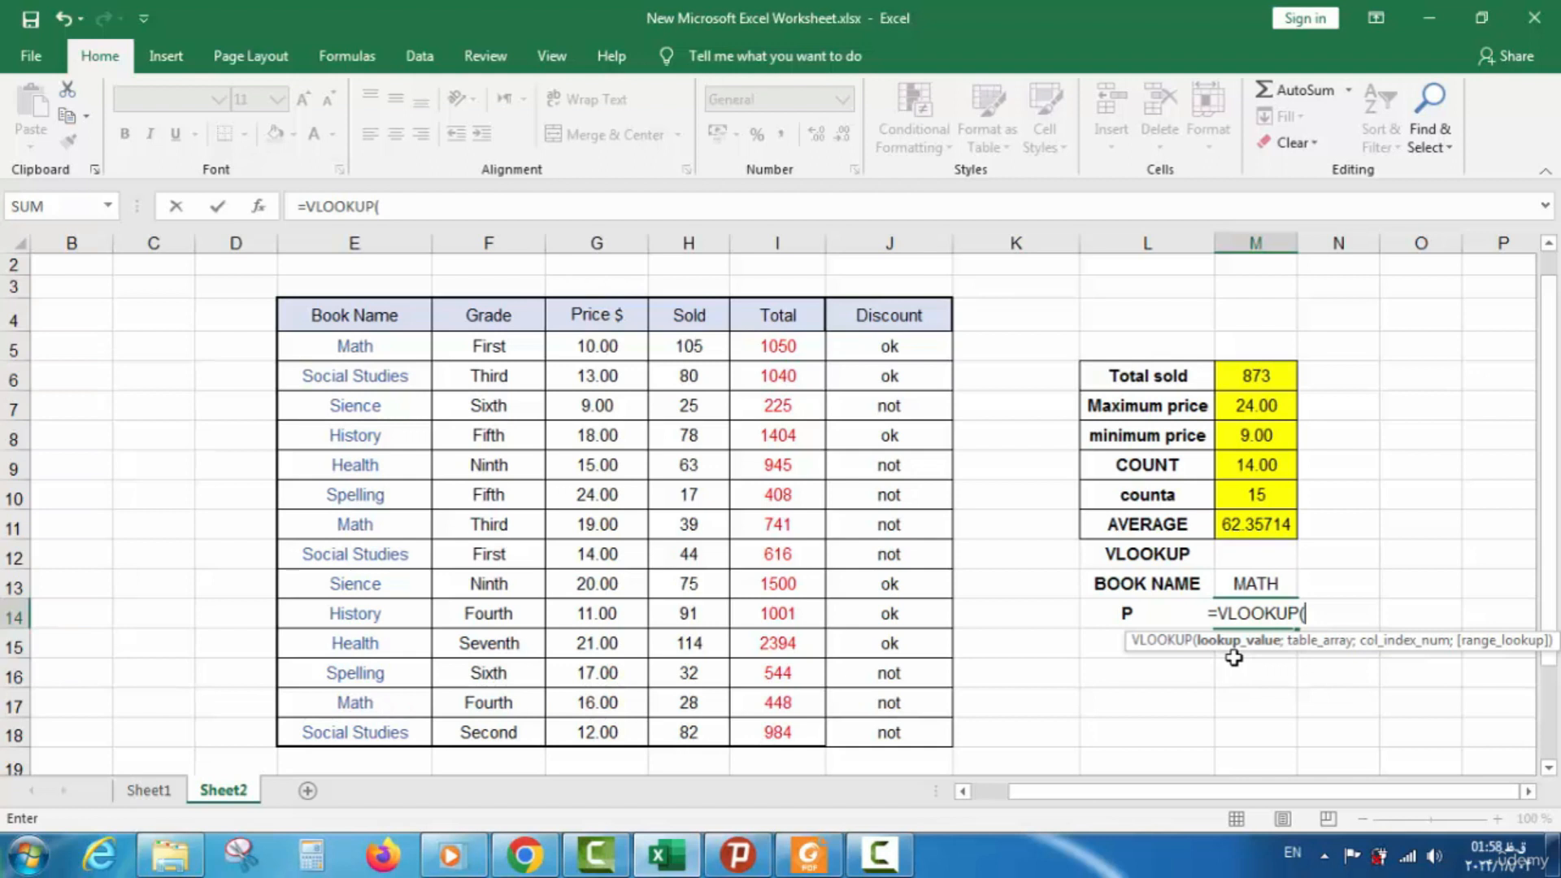
pyautogui.click(1248, 589)
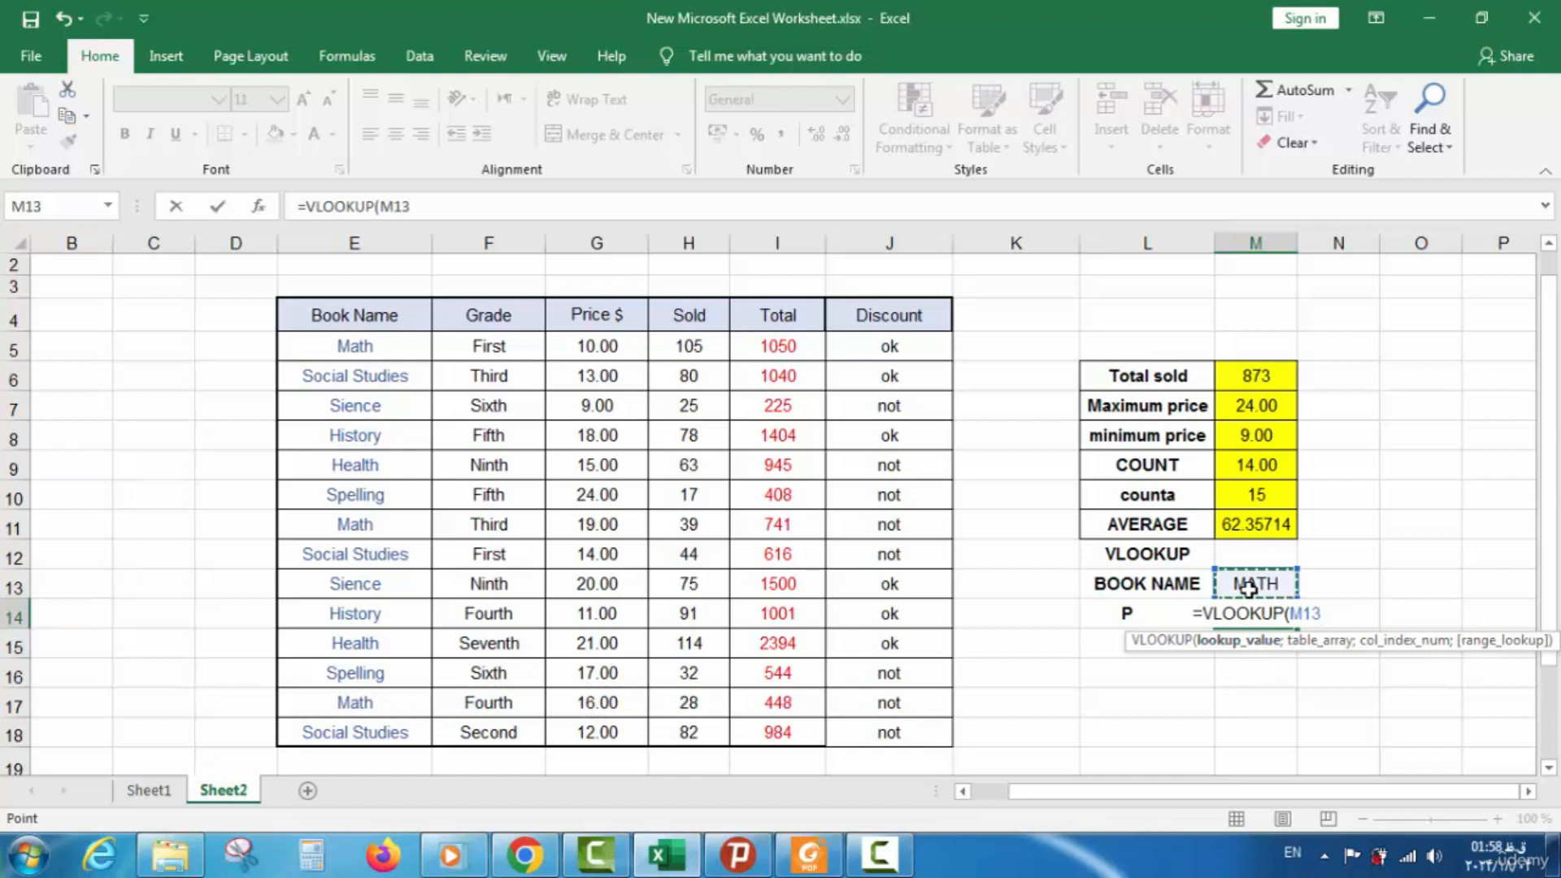
pyautogui.write(';')
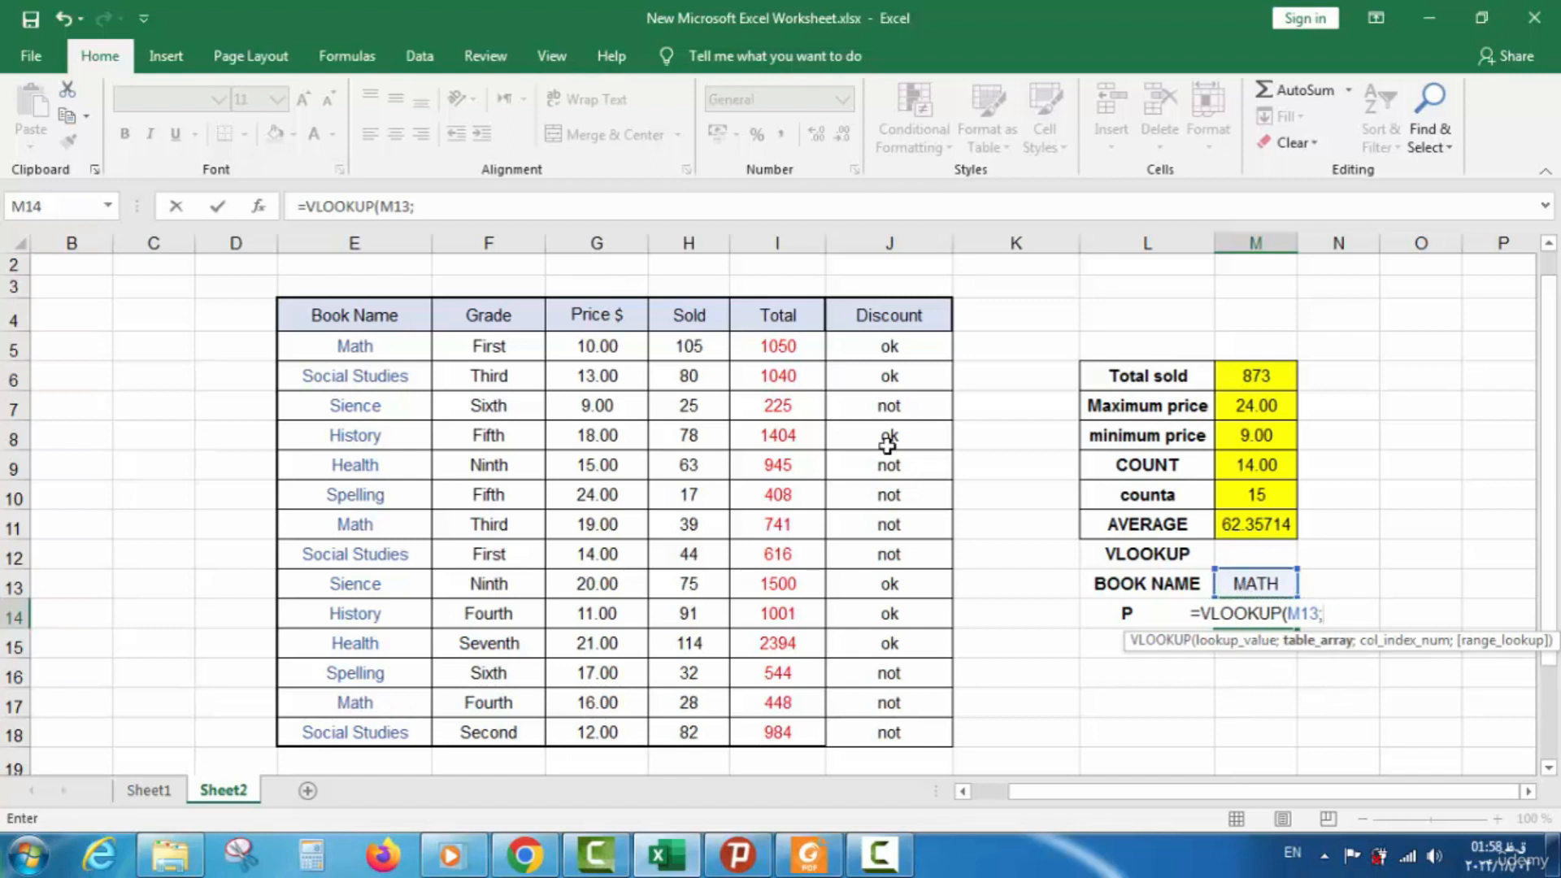
pyautogui.moveTo(358, 345); pyautogui.dragTo(792, 494)
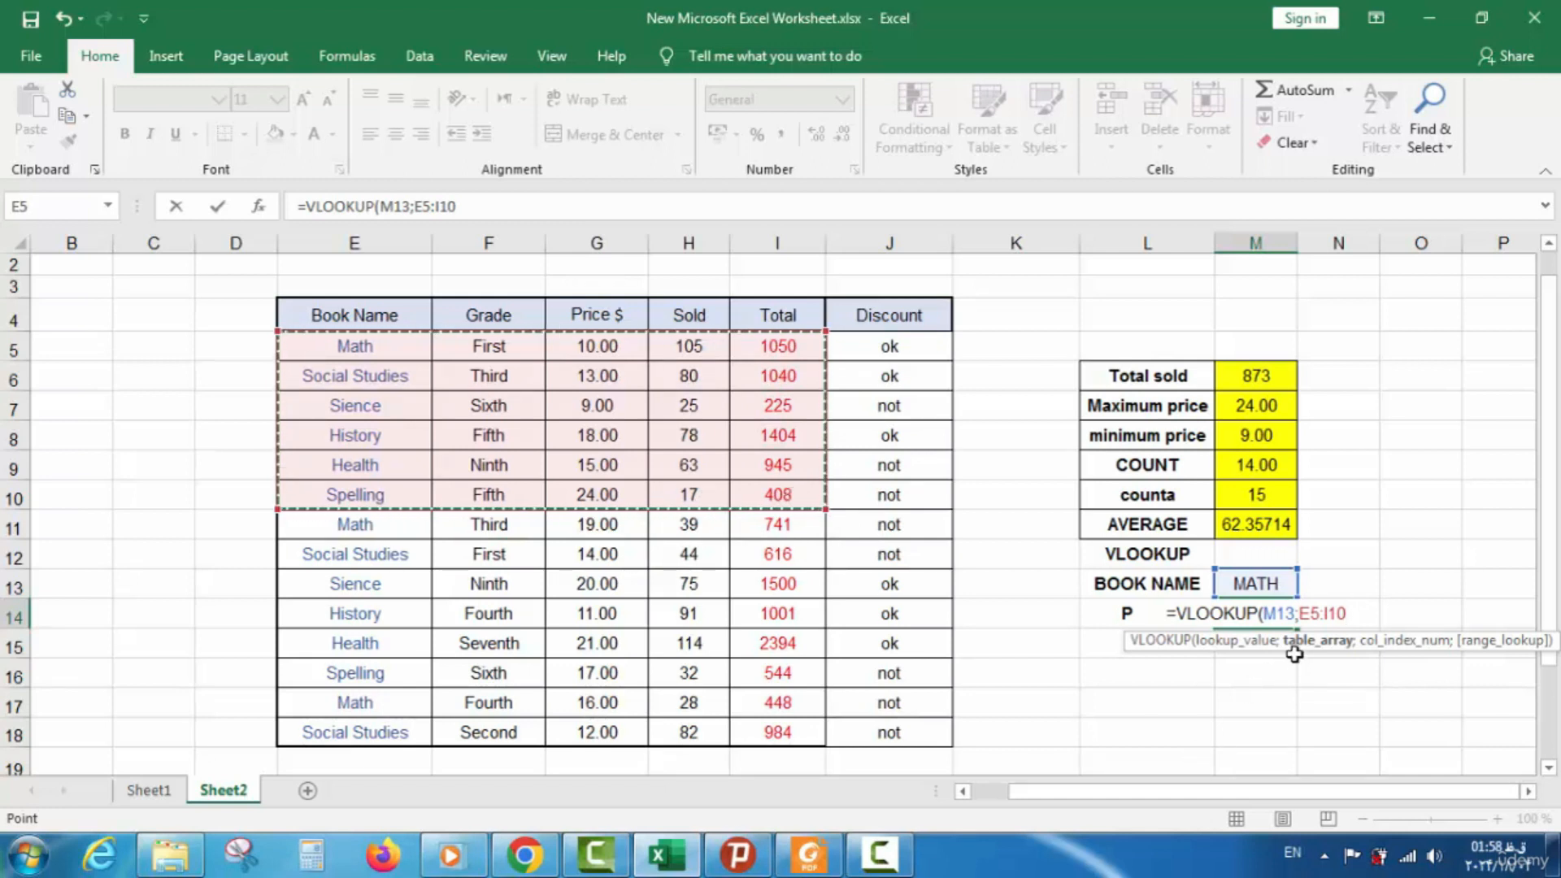
pyautogui.write(';')
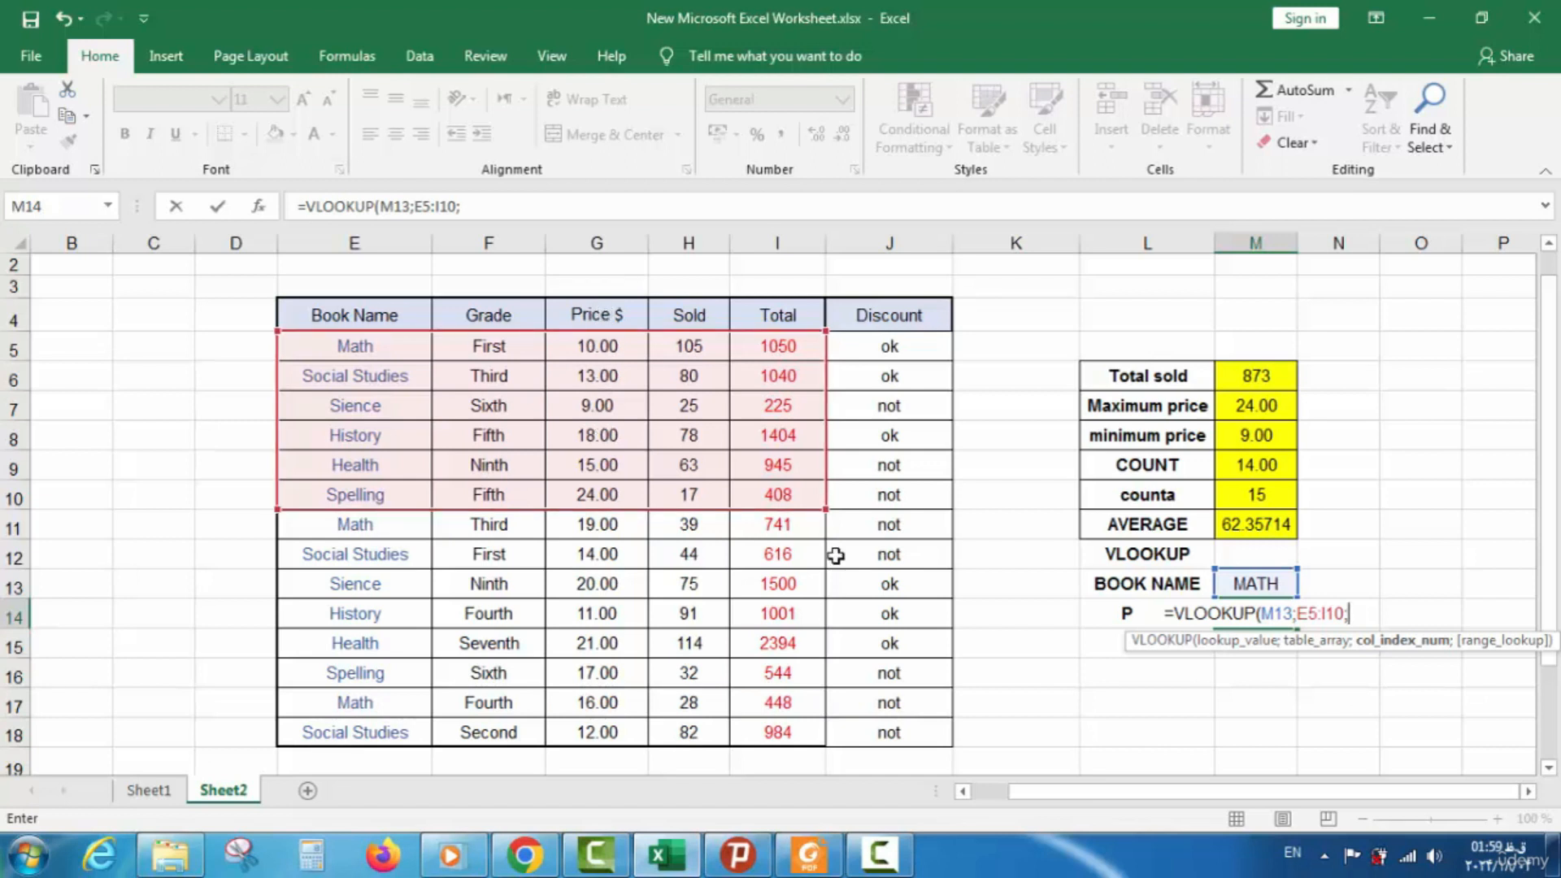
pyautogui.write('3;')
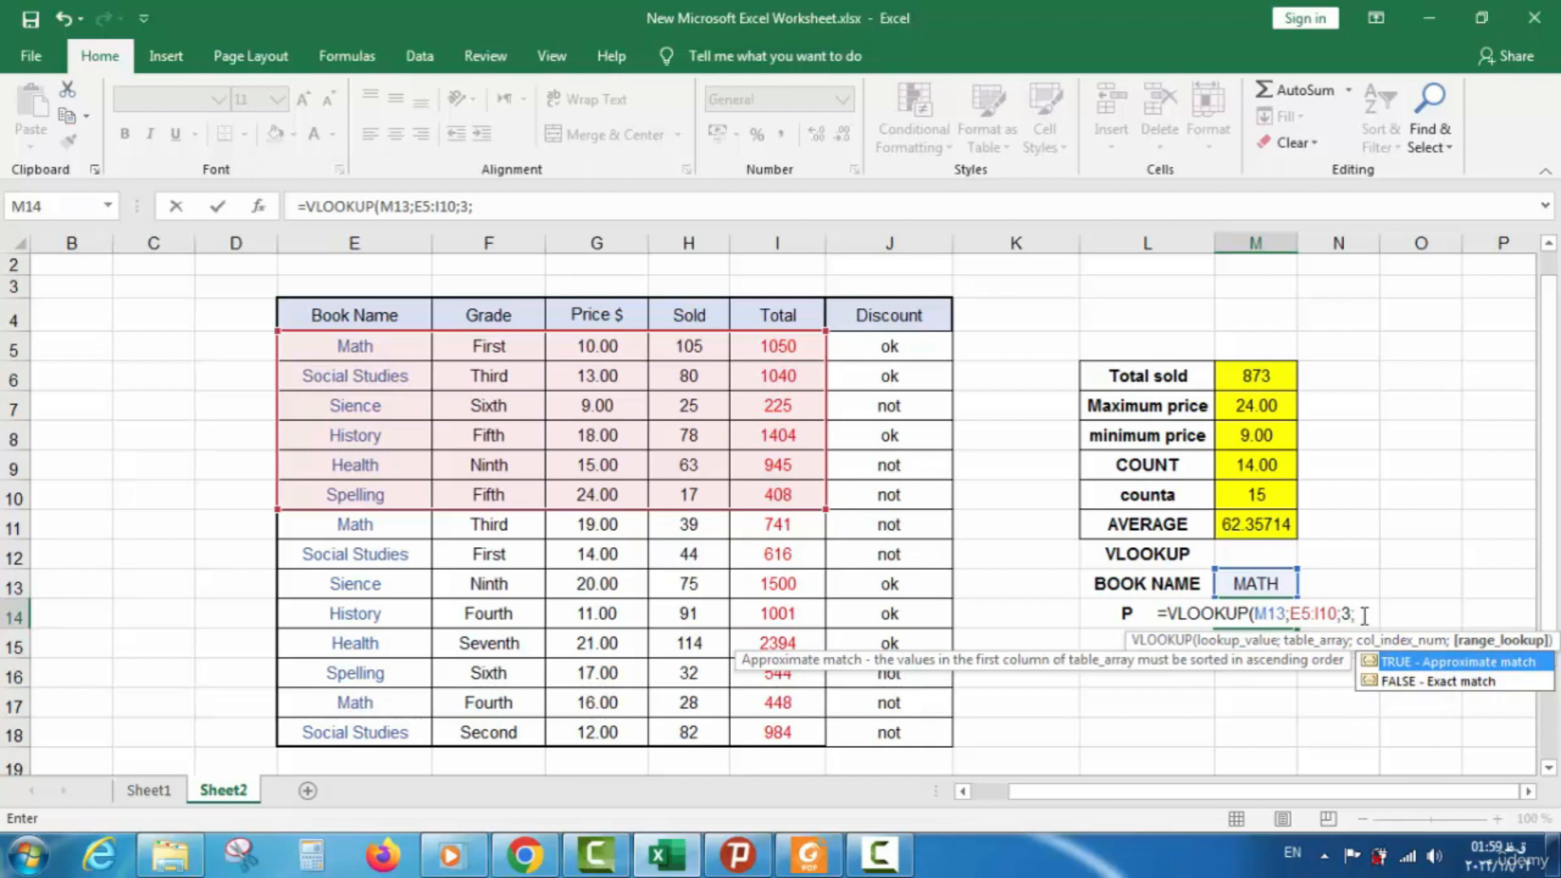
pyautogui.write('0')
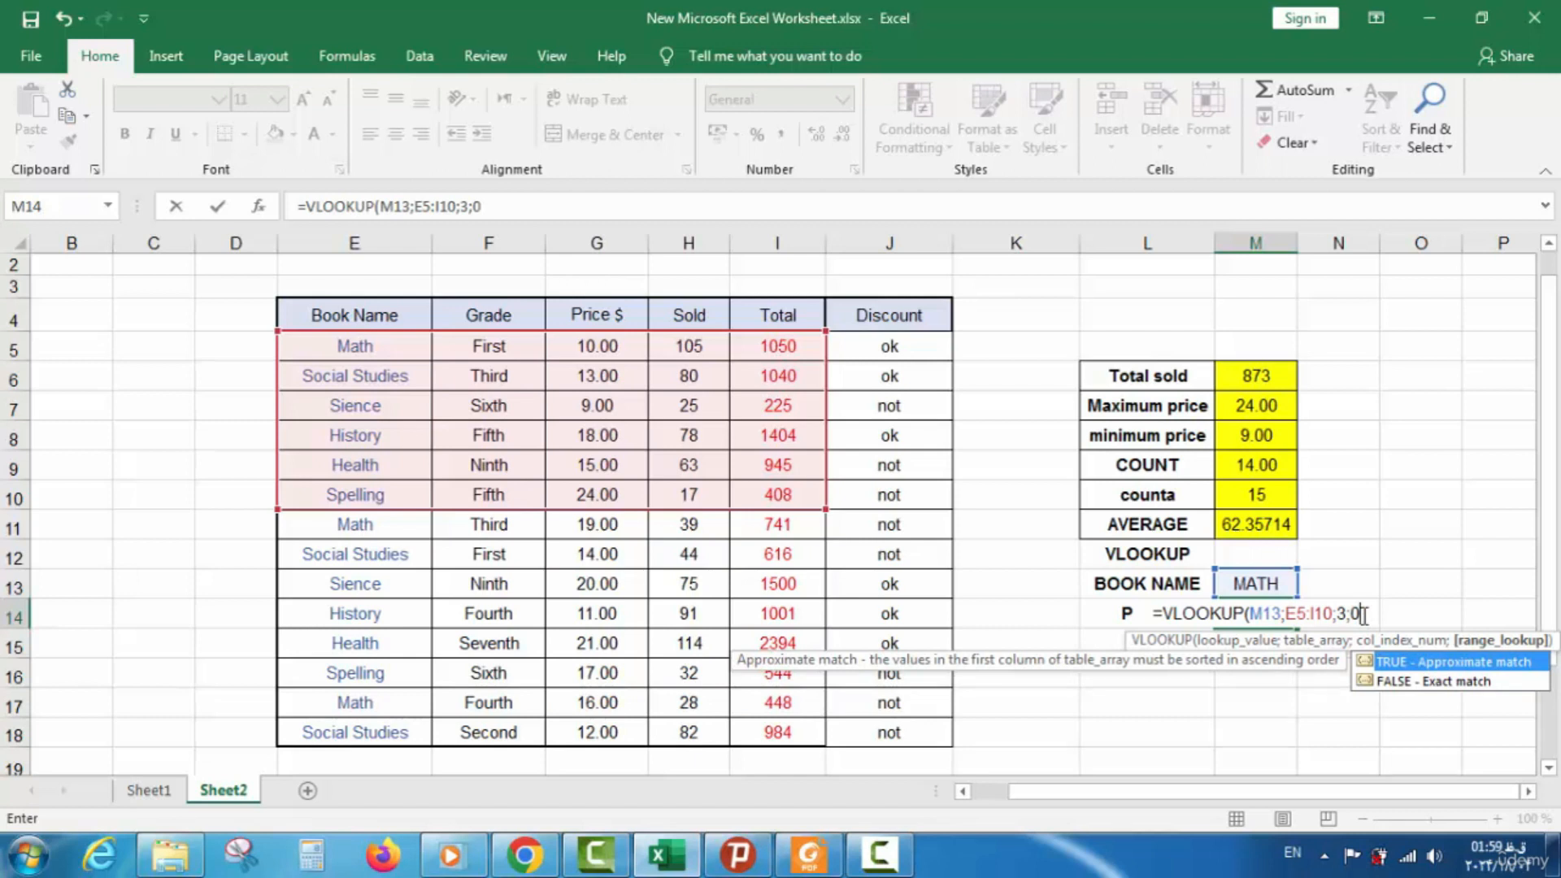
pyautogui.write(')')
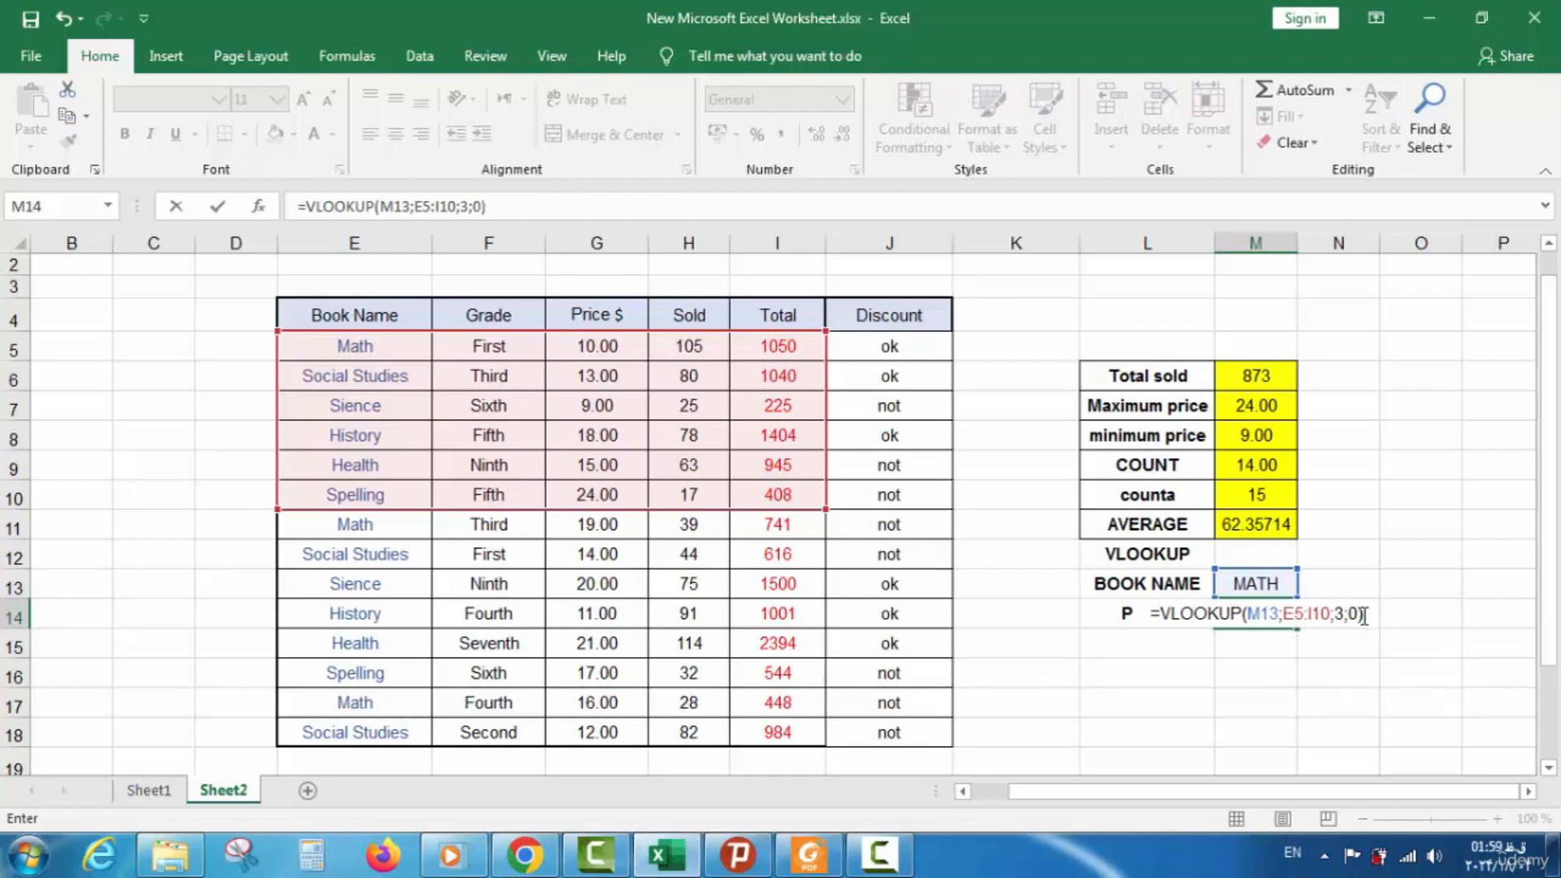
pyautogui.press('Return')
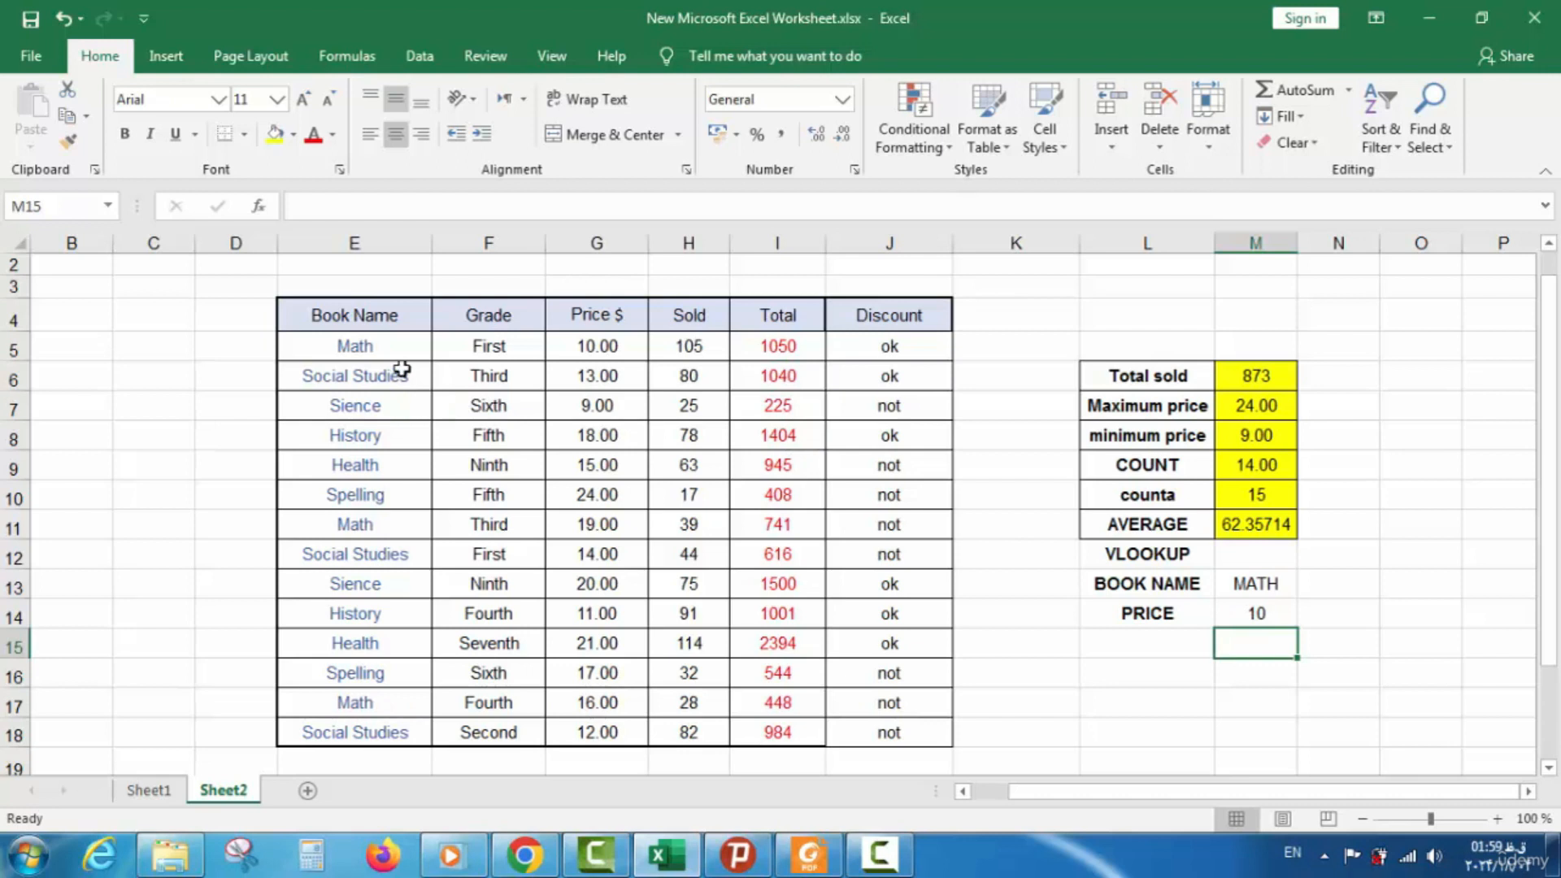
pyautogui.doubleClick(1270, 580)
pyautogui.moveTo(1278, 584); pyautogui.dragTo(1227, 585)
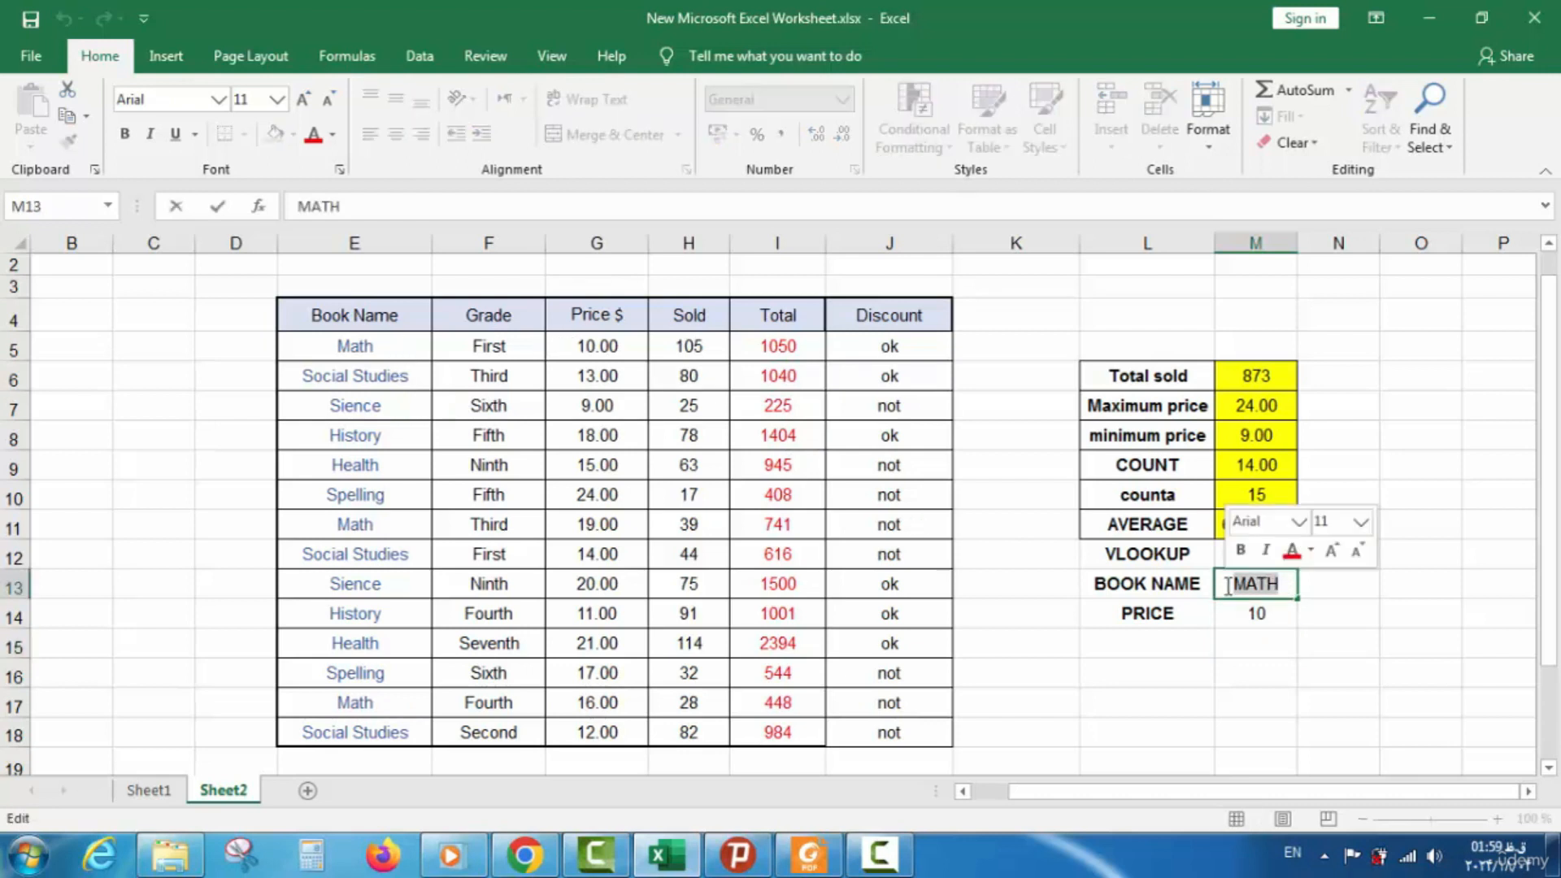
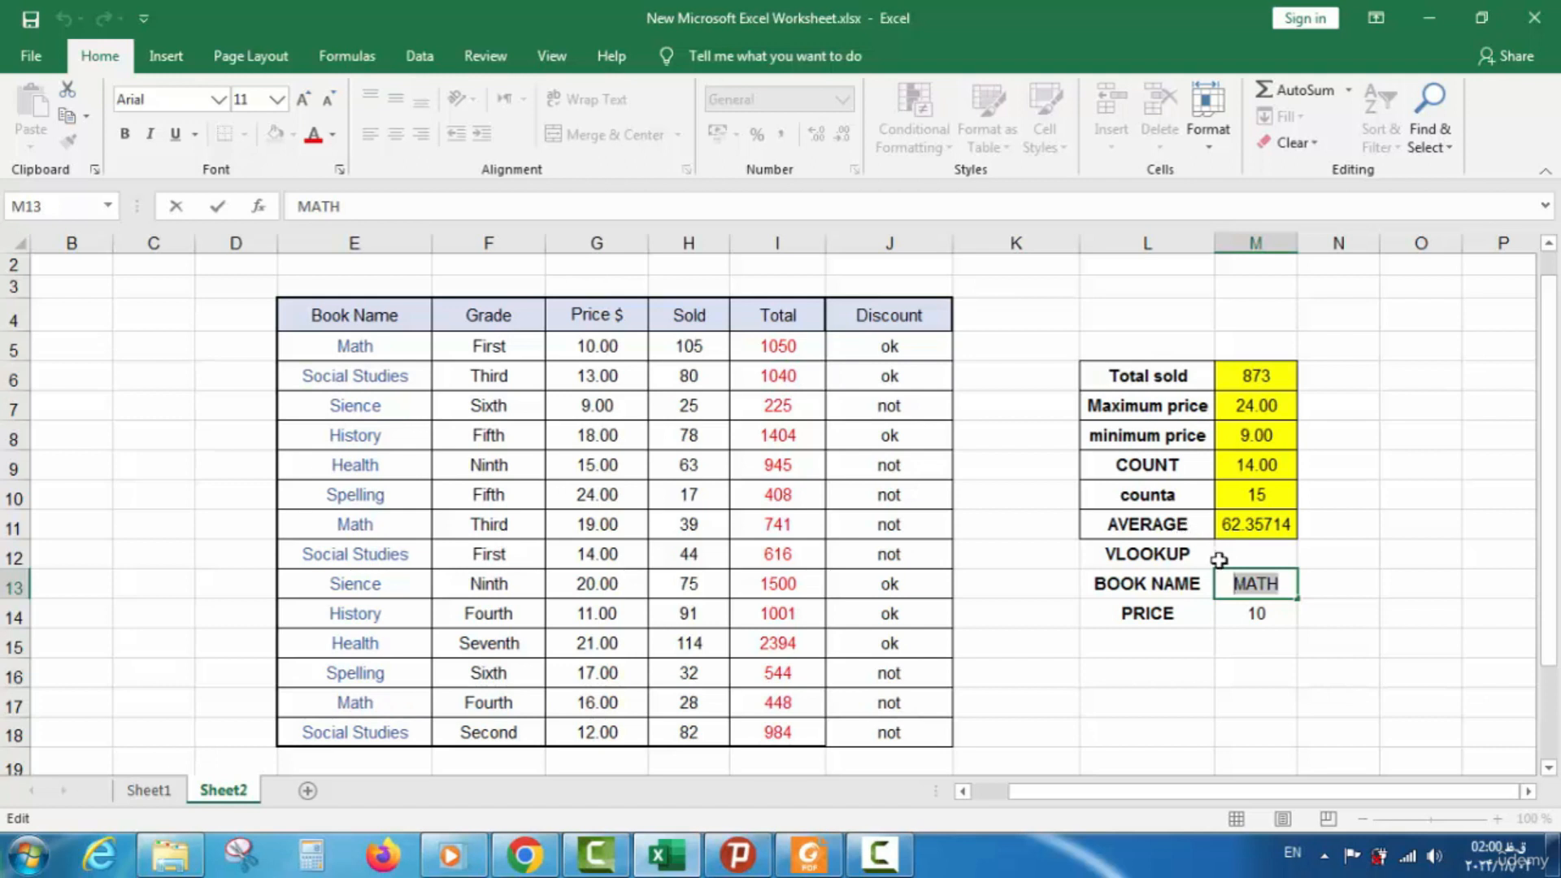
# Look up SIENCE in M13, which returns price 9, then replace it with HISTORY
pyautogui.write('SIENCE')
pyautogui.press('Return')
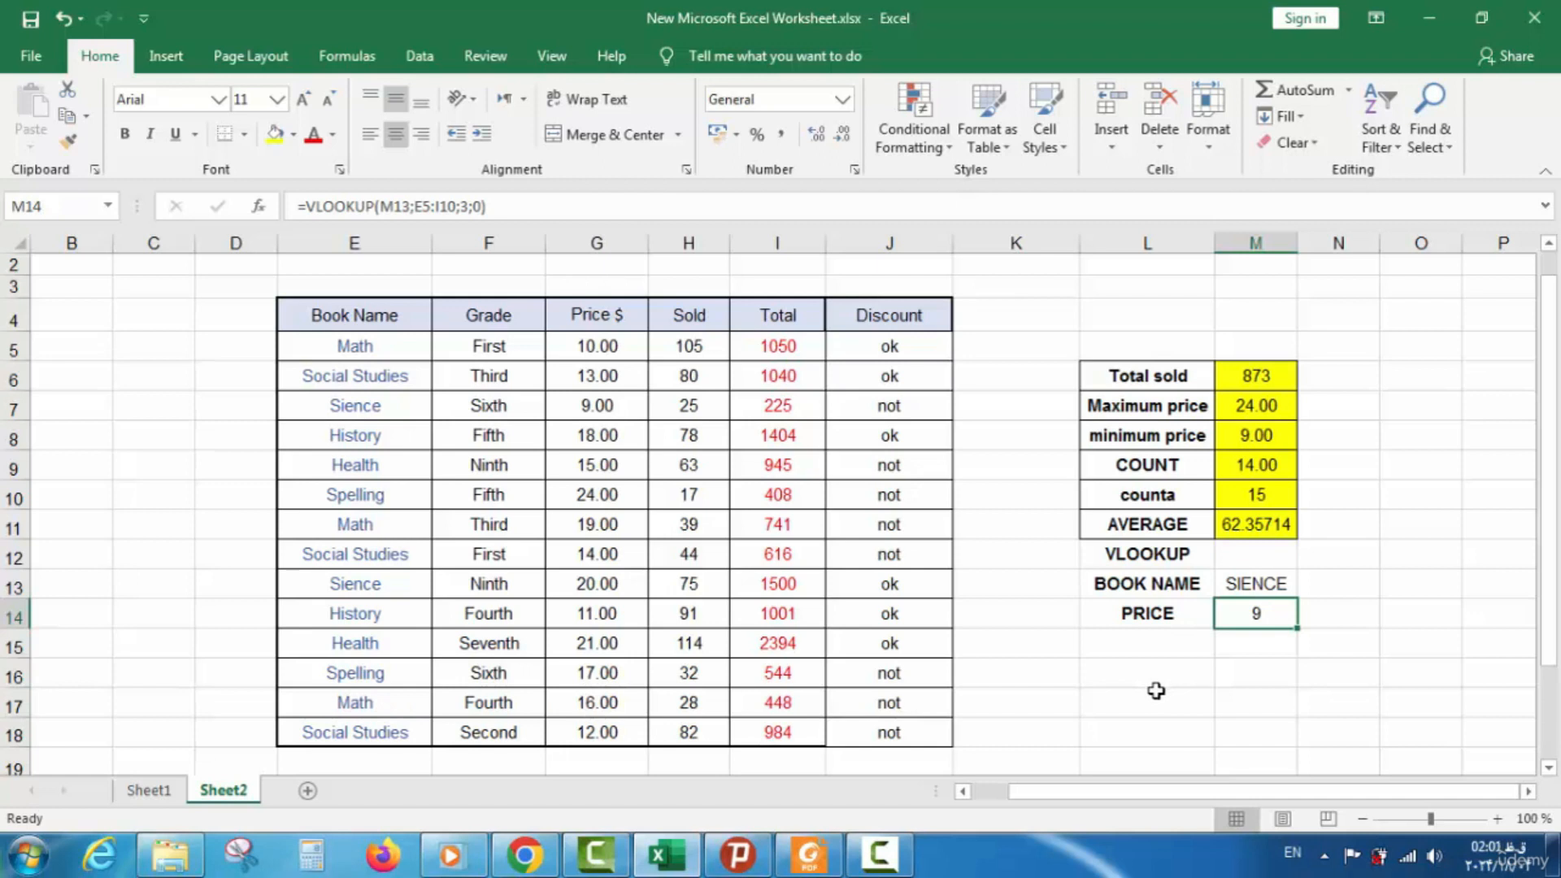
pyautogui.doubleClick(1285, 583)
pyautogui.moveTo(1285, 584); pyautogui.dragTo(1219, 585)
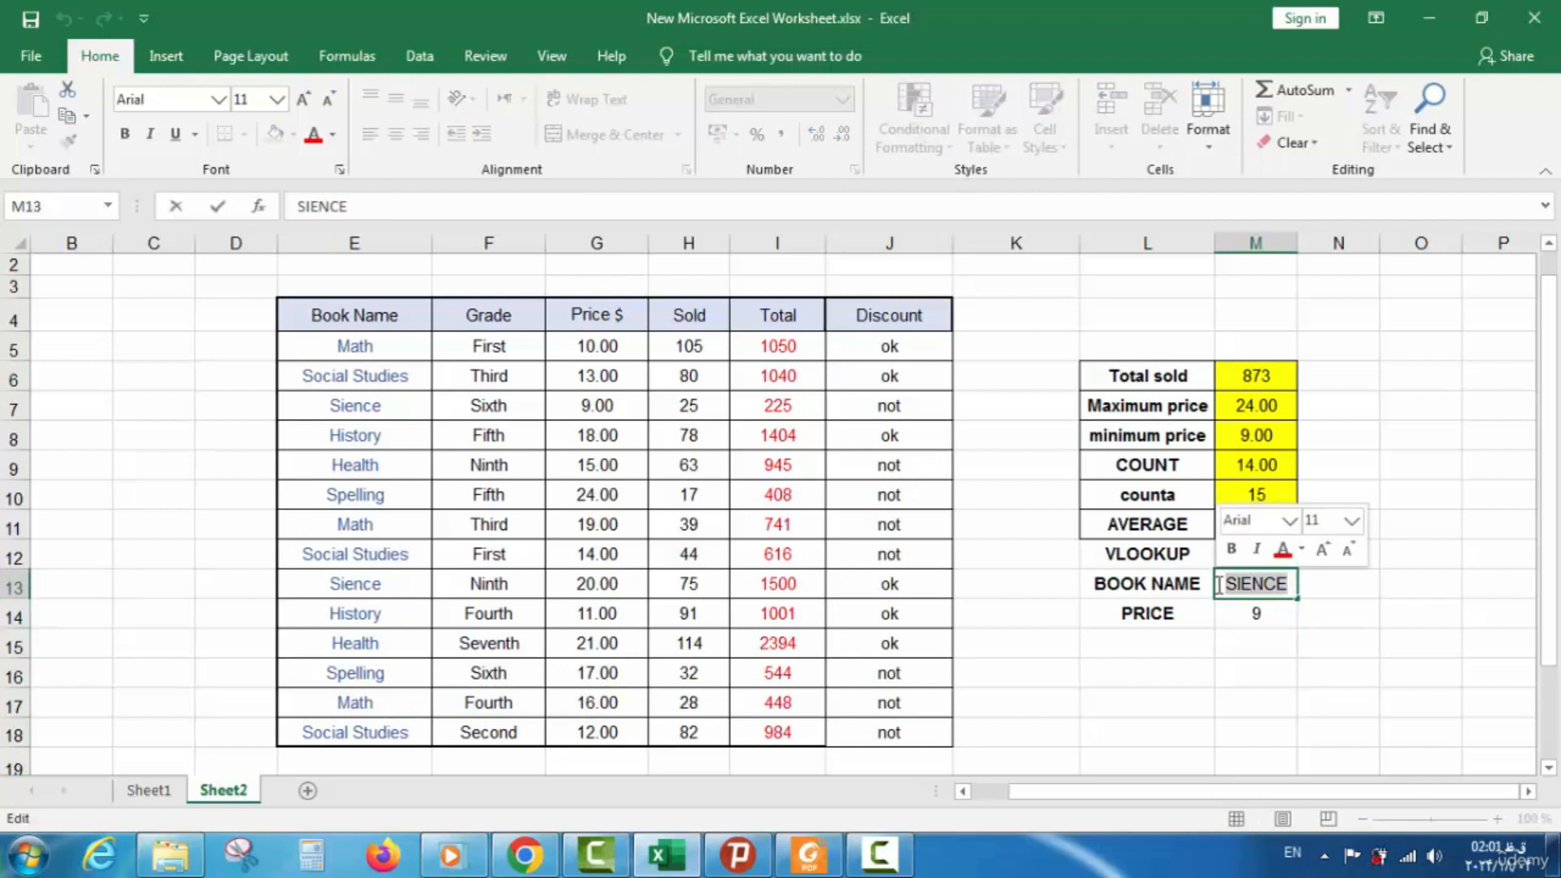
pyautogui.write('HIS')
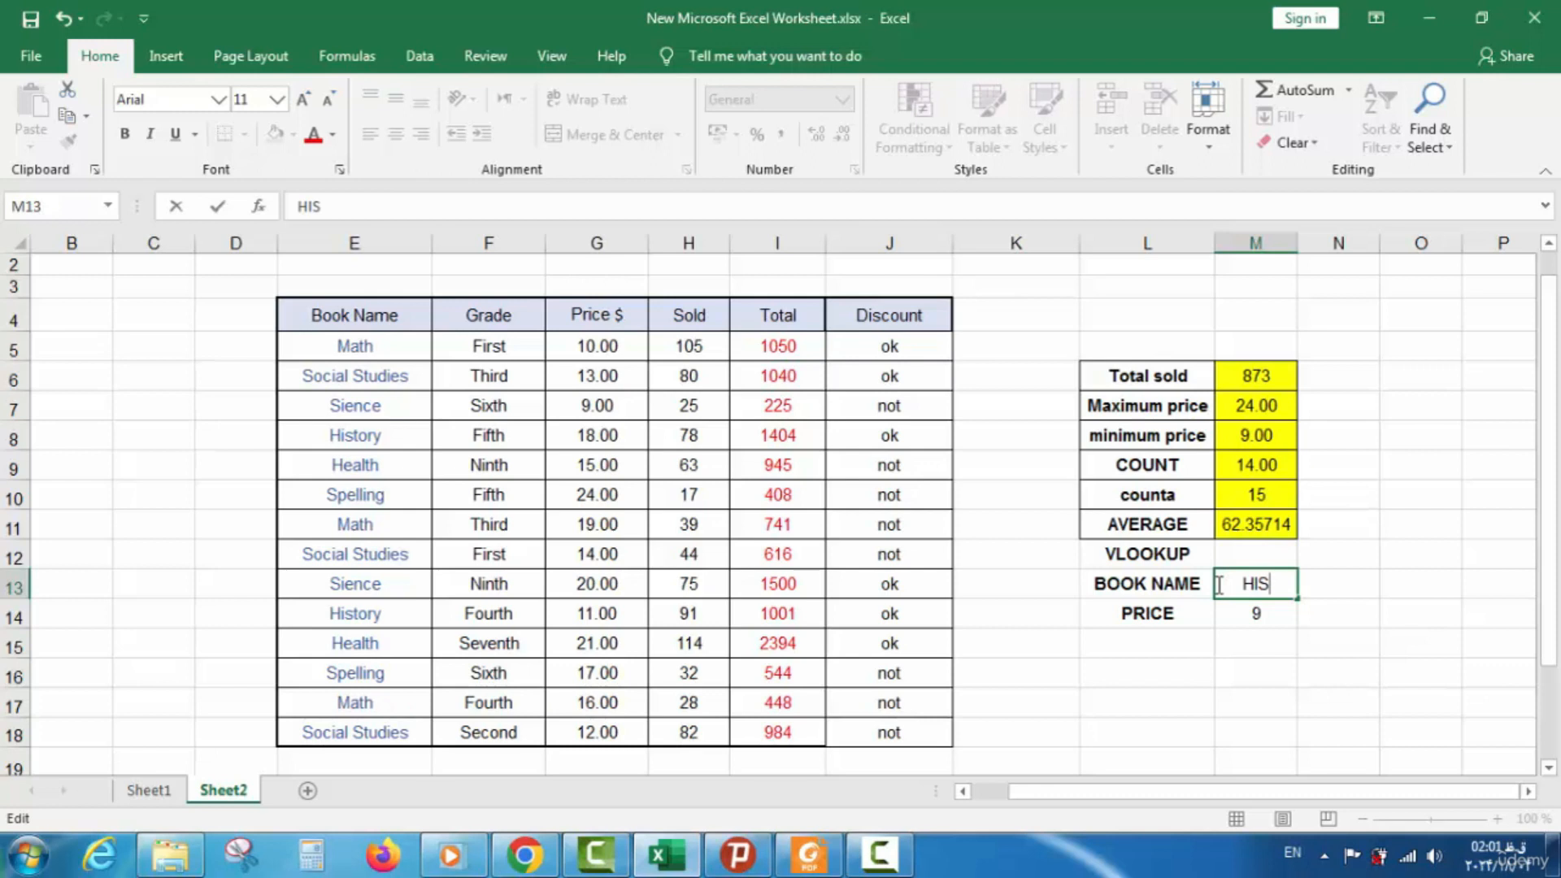
pyautogui.write('TORY')
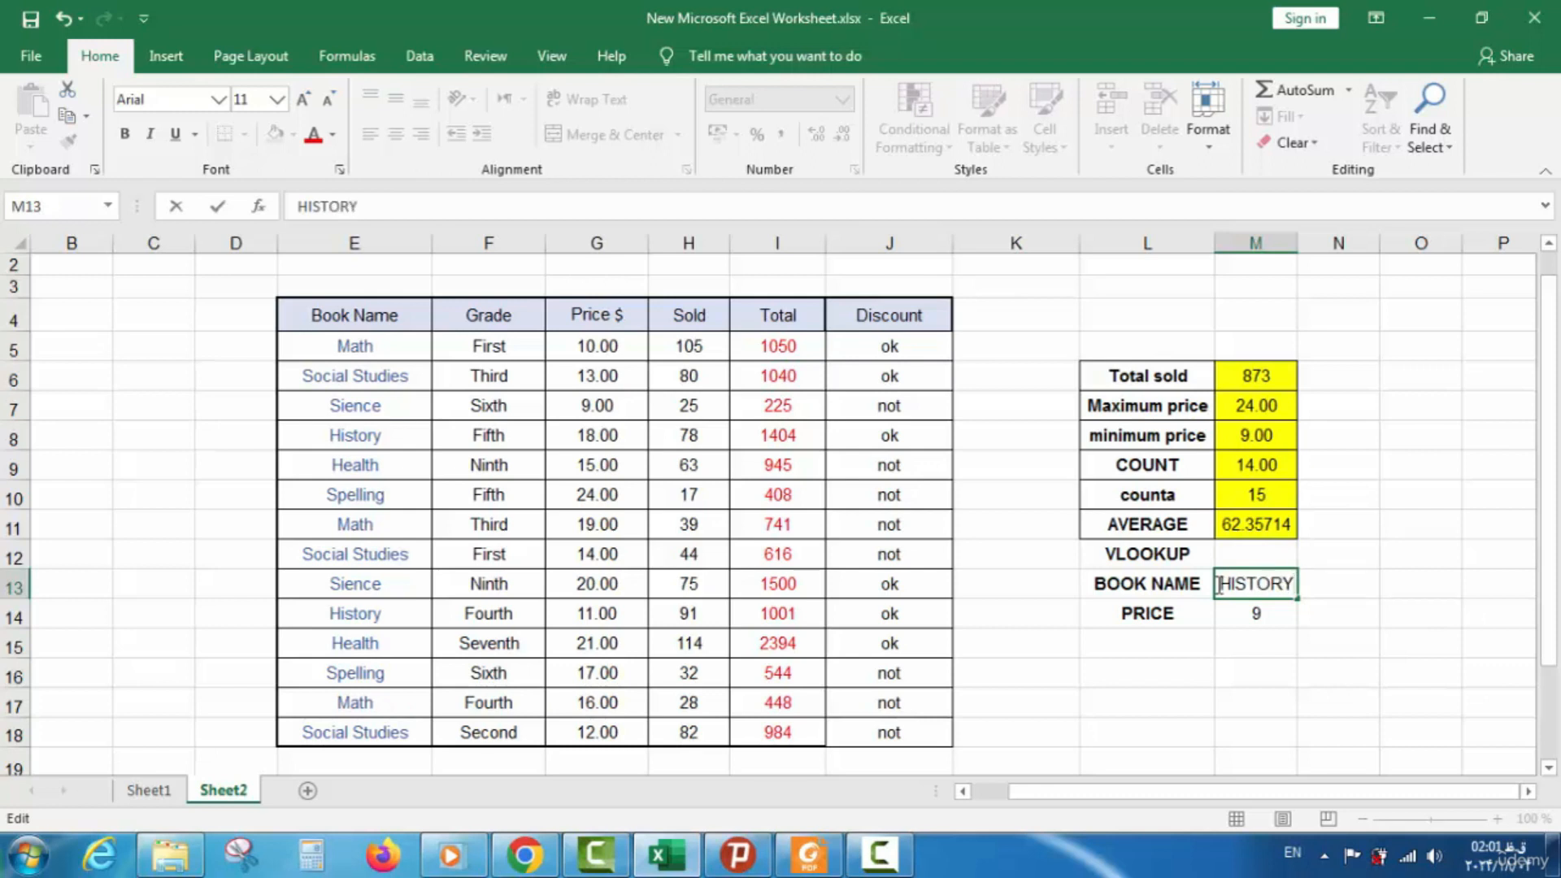
pyautogui.press('Return')
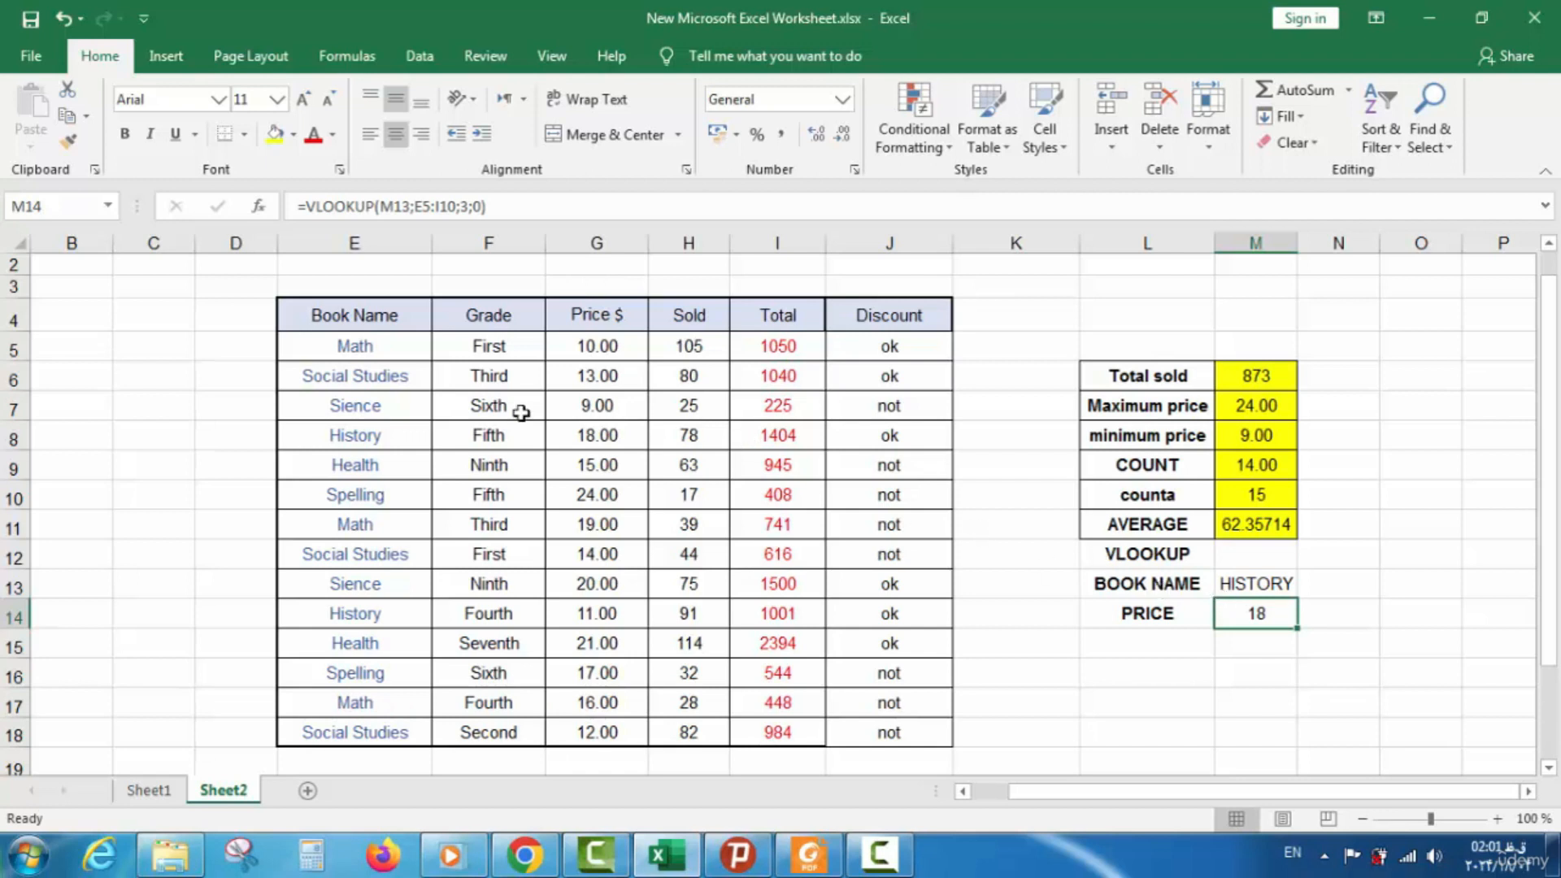
# Inspect the History row's price in G8 without changing it
pyautogui.click(409, 431)
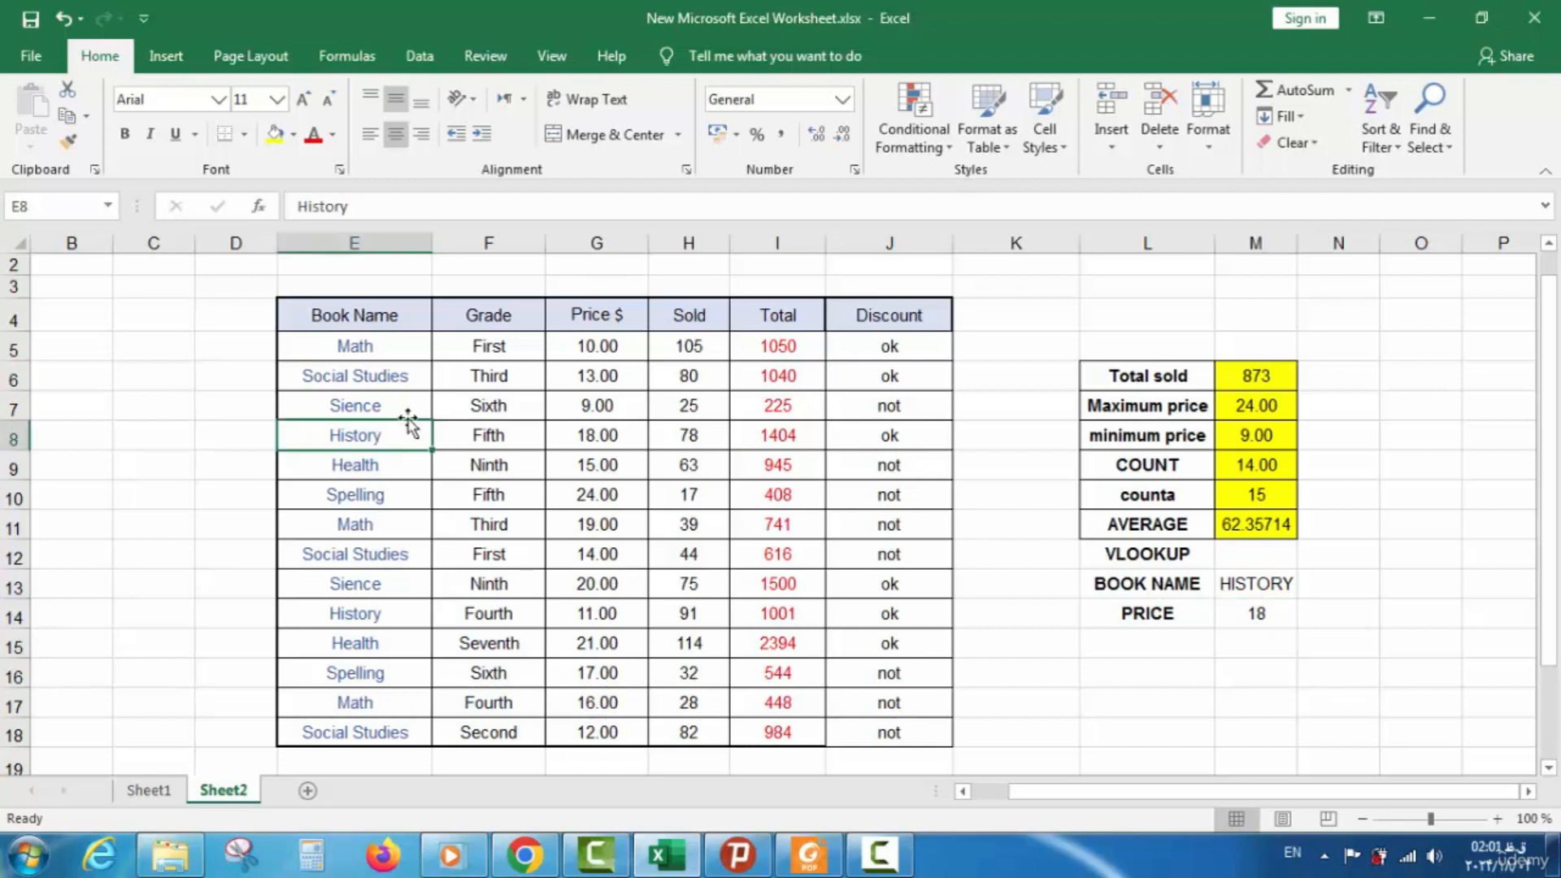
pyautogui.doubleClick(587, 444)
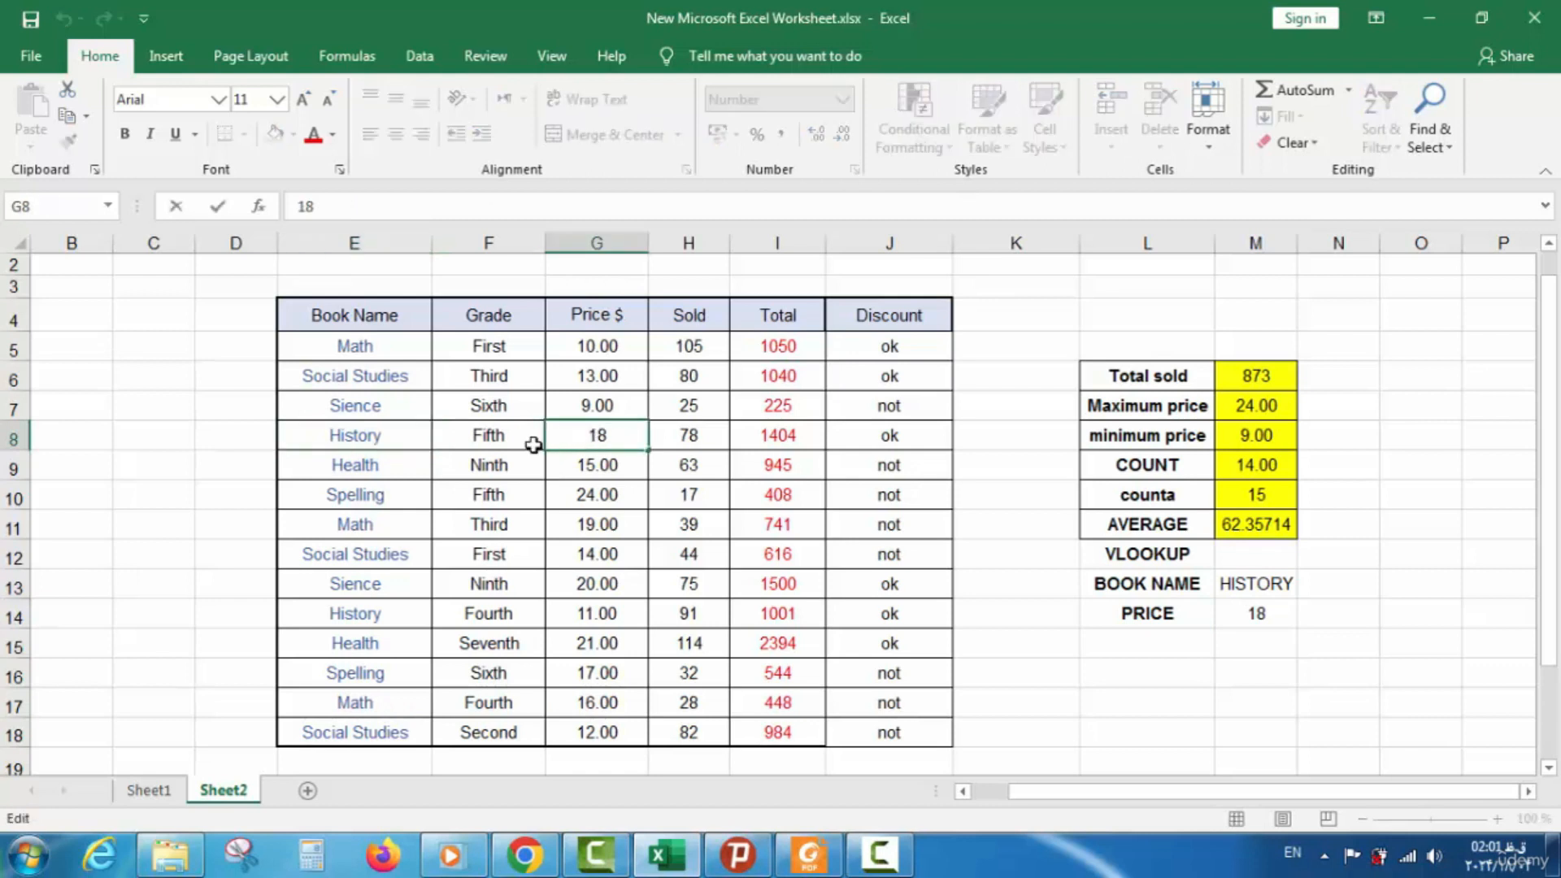
pyautogui.click(256, 431)
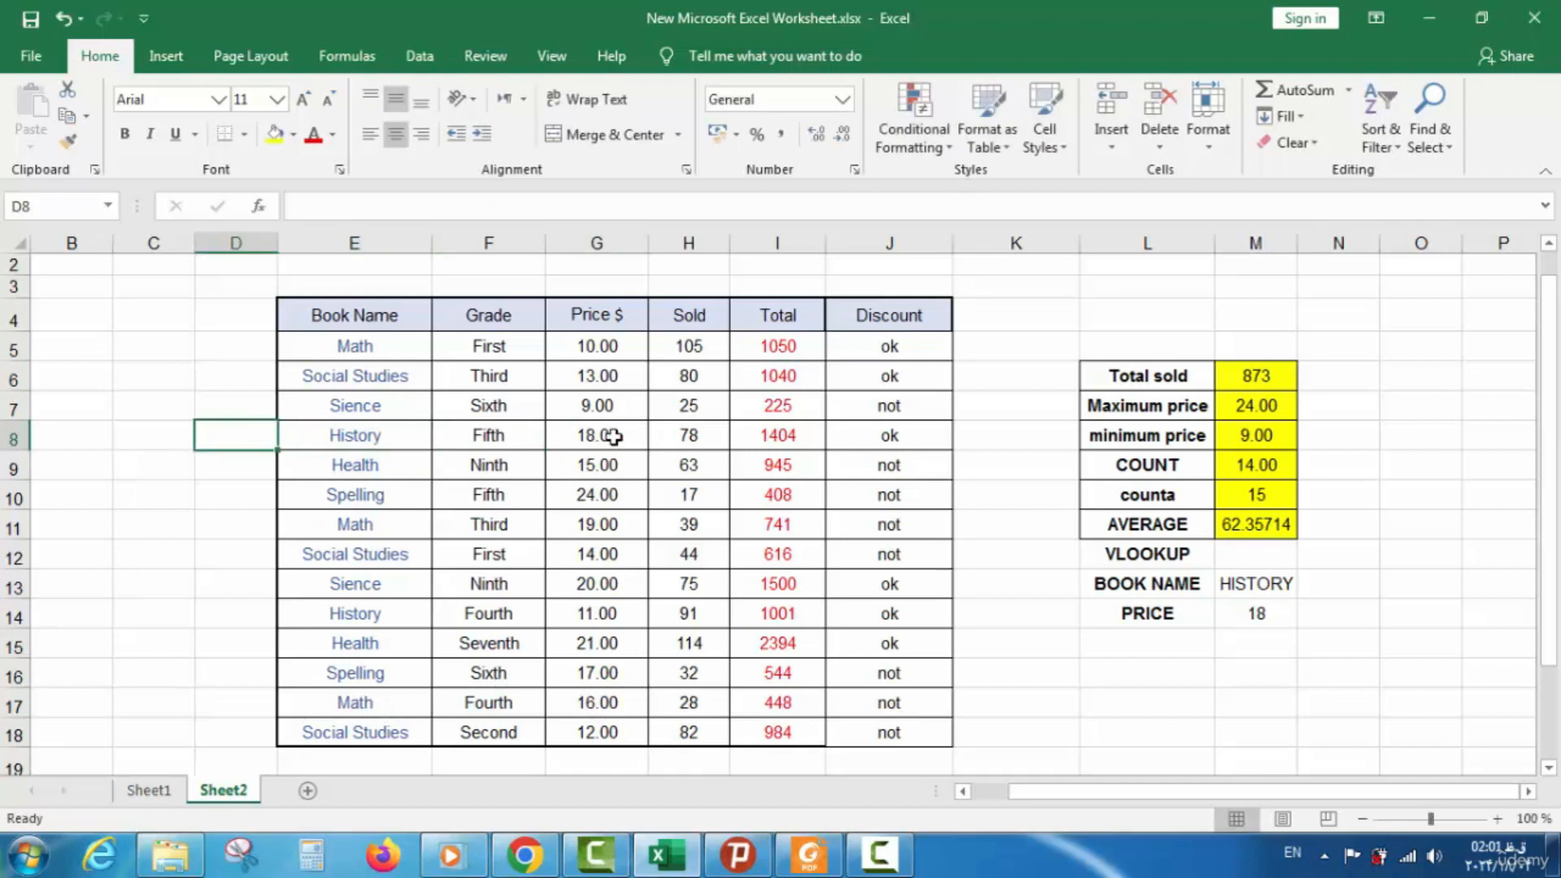
# Clear the HISTORY book name in M13 and the price formula in M14
pyautogui.moveTo(1145, 569); pyautogui.dragTo(1245, 618)
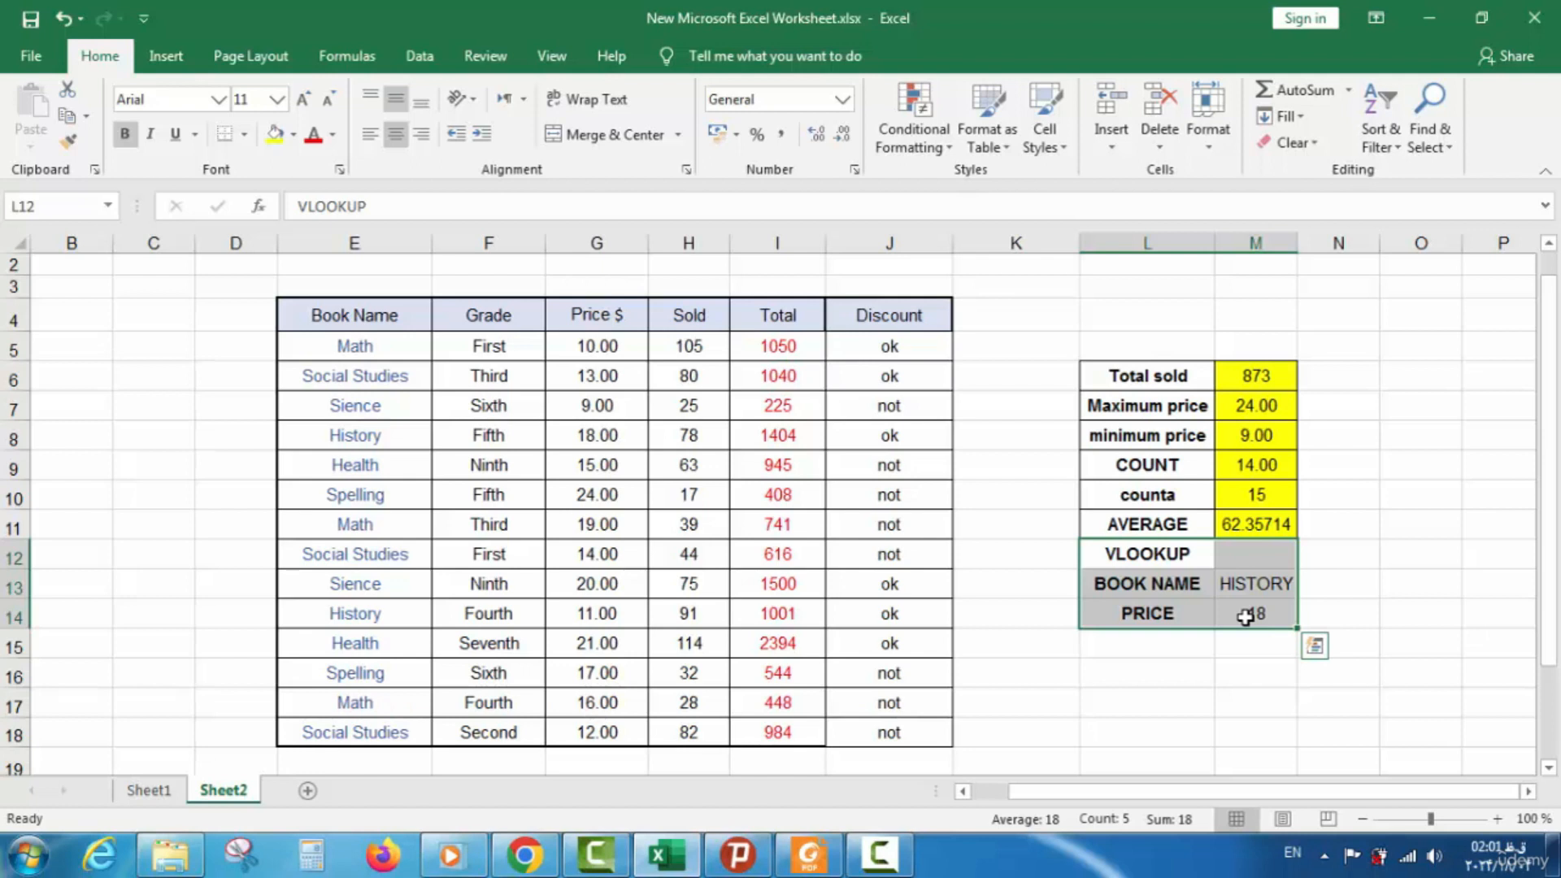
pyautogui.click(1248, 583)
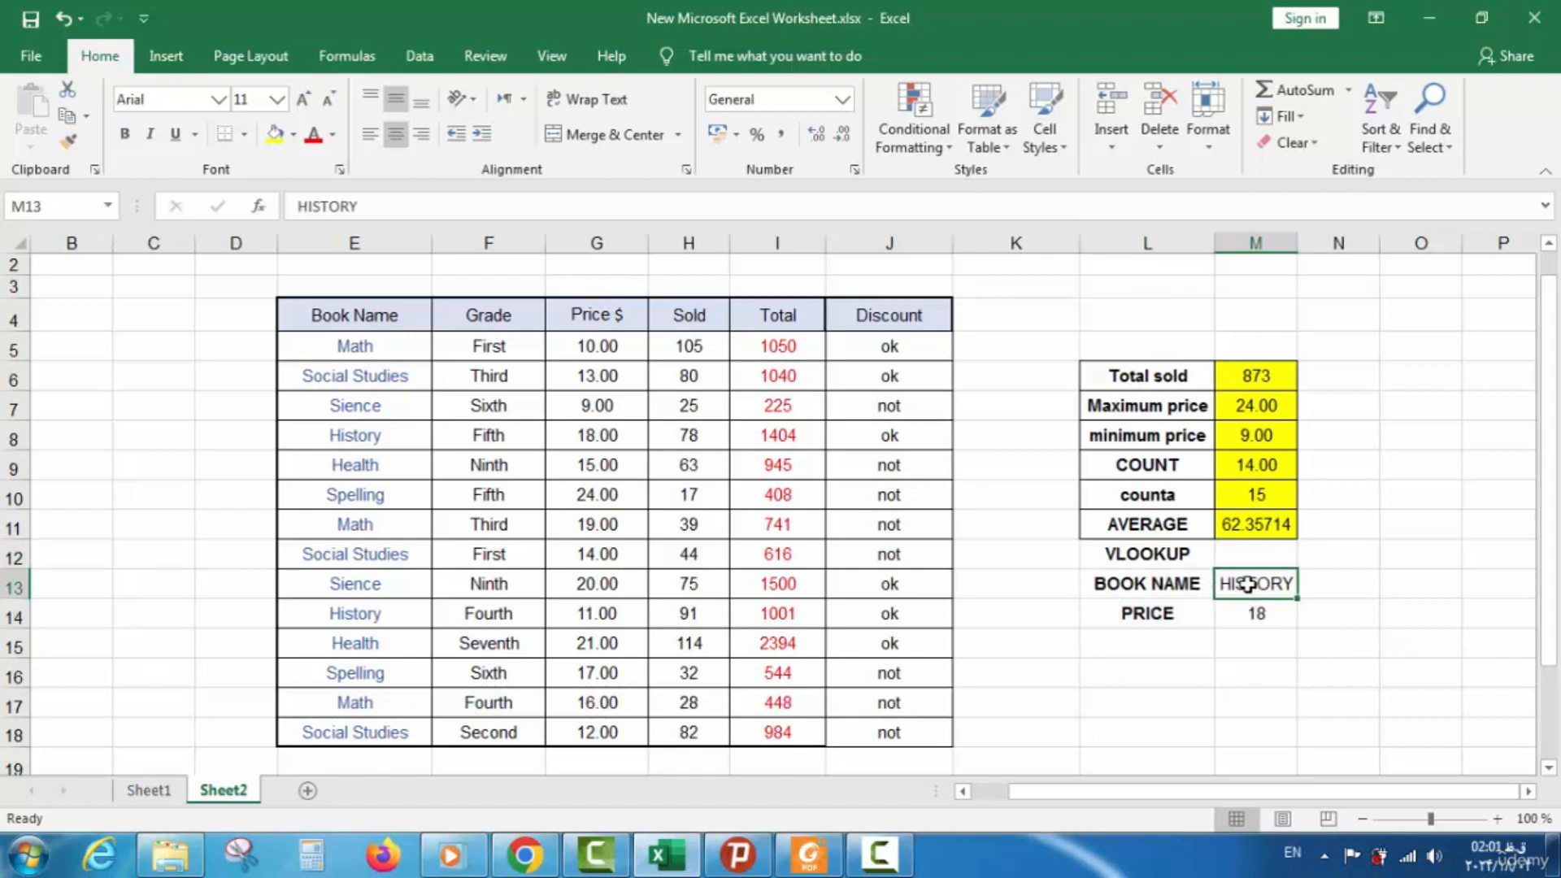
pyautogui.press('Delete')
pyautogui.click(1252, 608)
pyautogui.press('Delete')
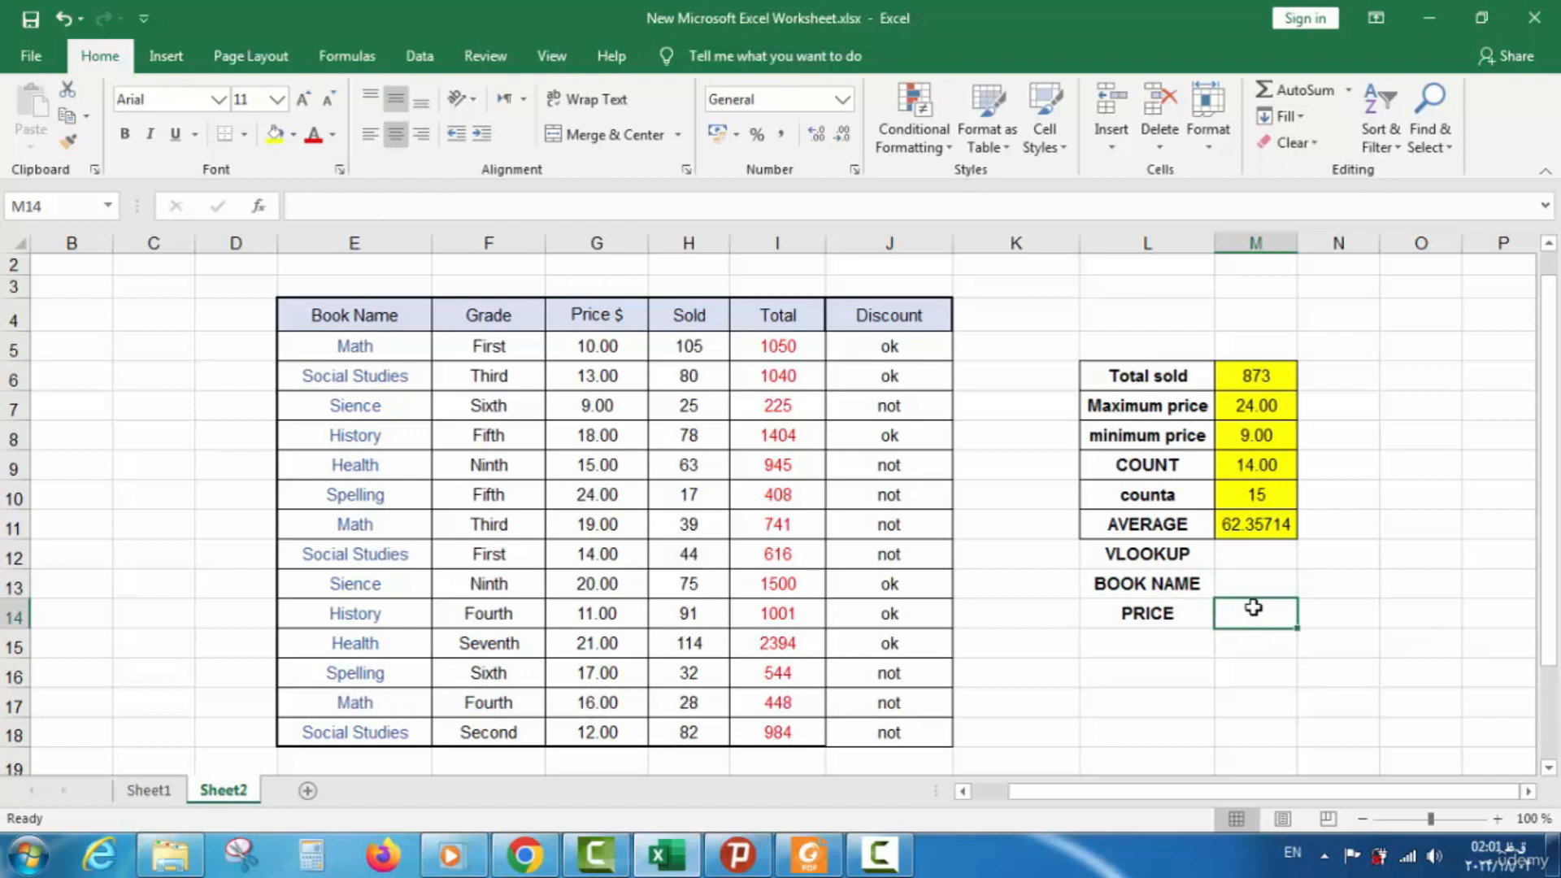
pyautogui.click(1258, 655)
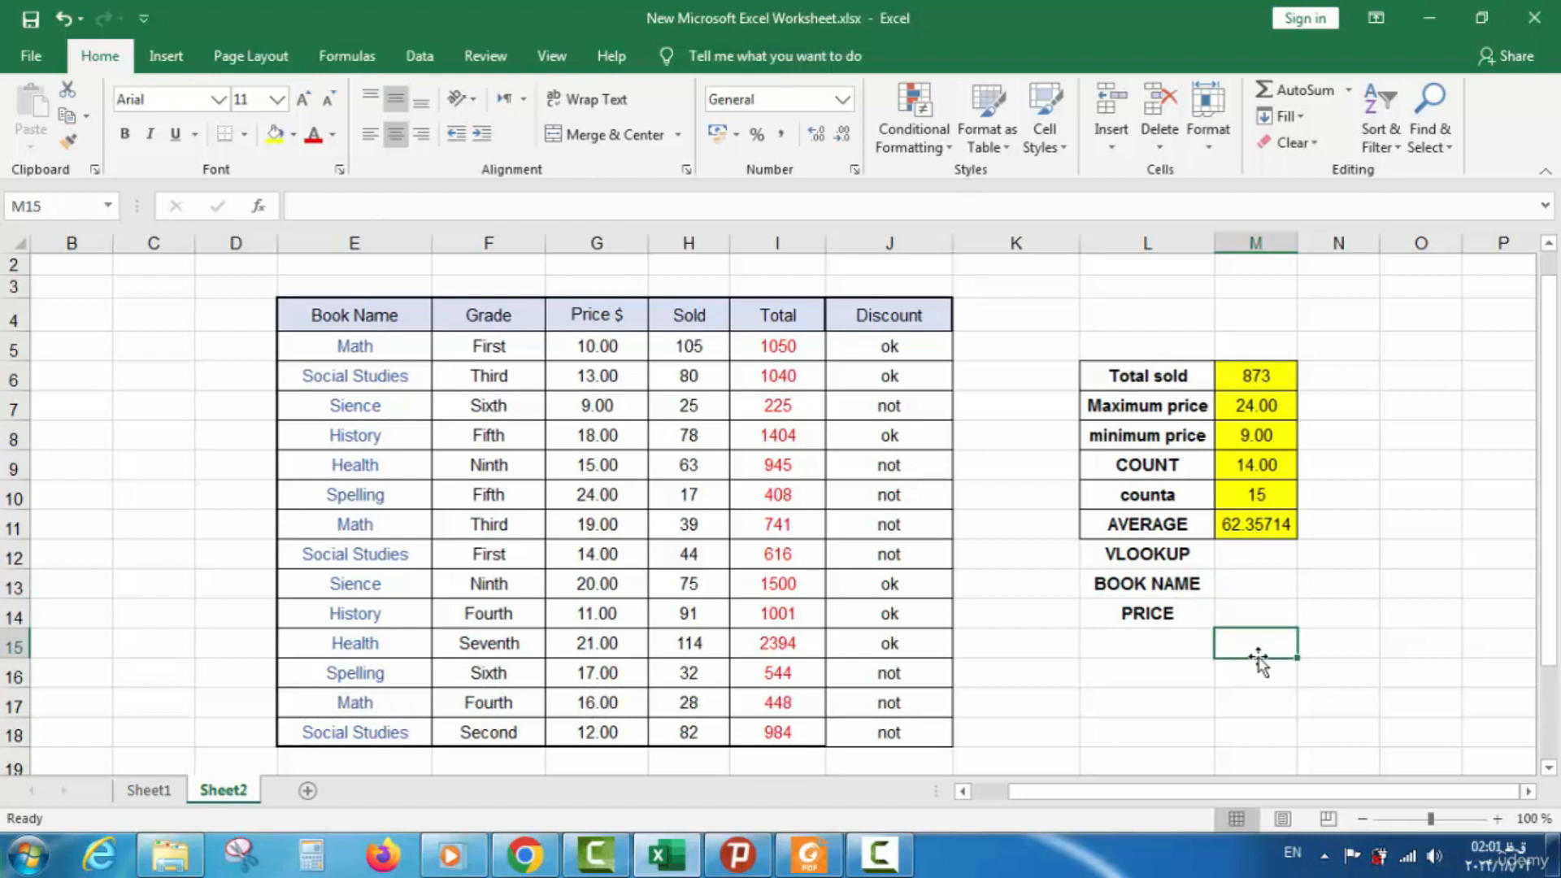
# Enter HEALTH as the book name in M13
pyautogui.doubleClick(1245, 615)
pyautogui.doubleClick(1246, 589)
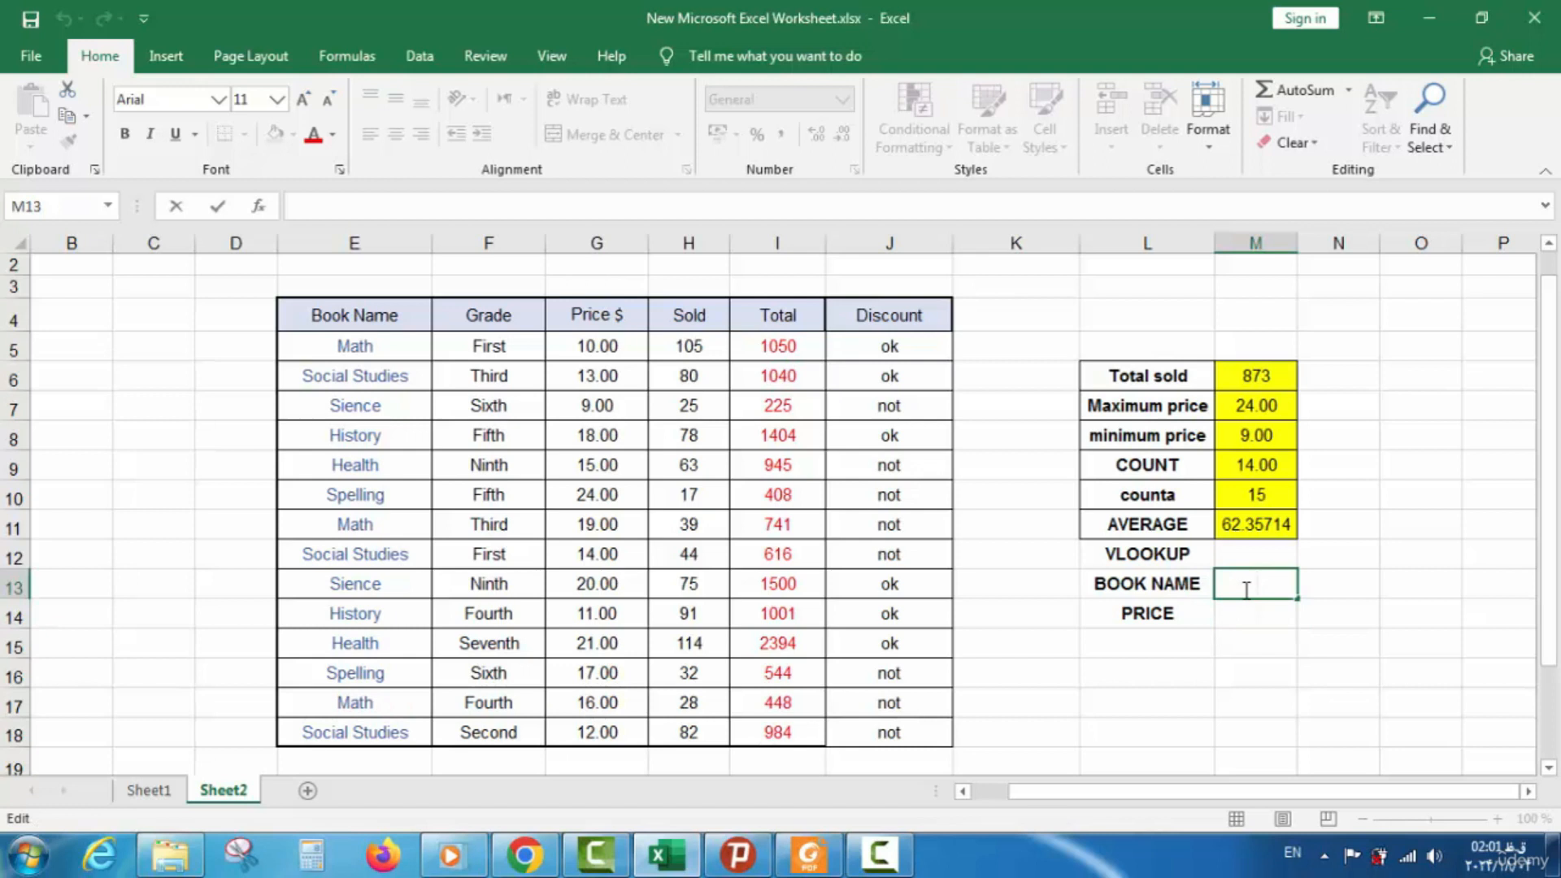
pyautogui.write('HEALTH')
pyautogui.click(1236, 620)
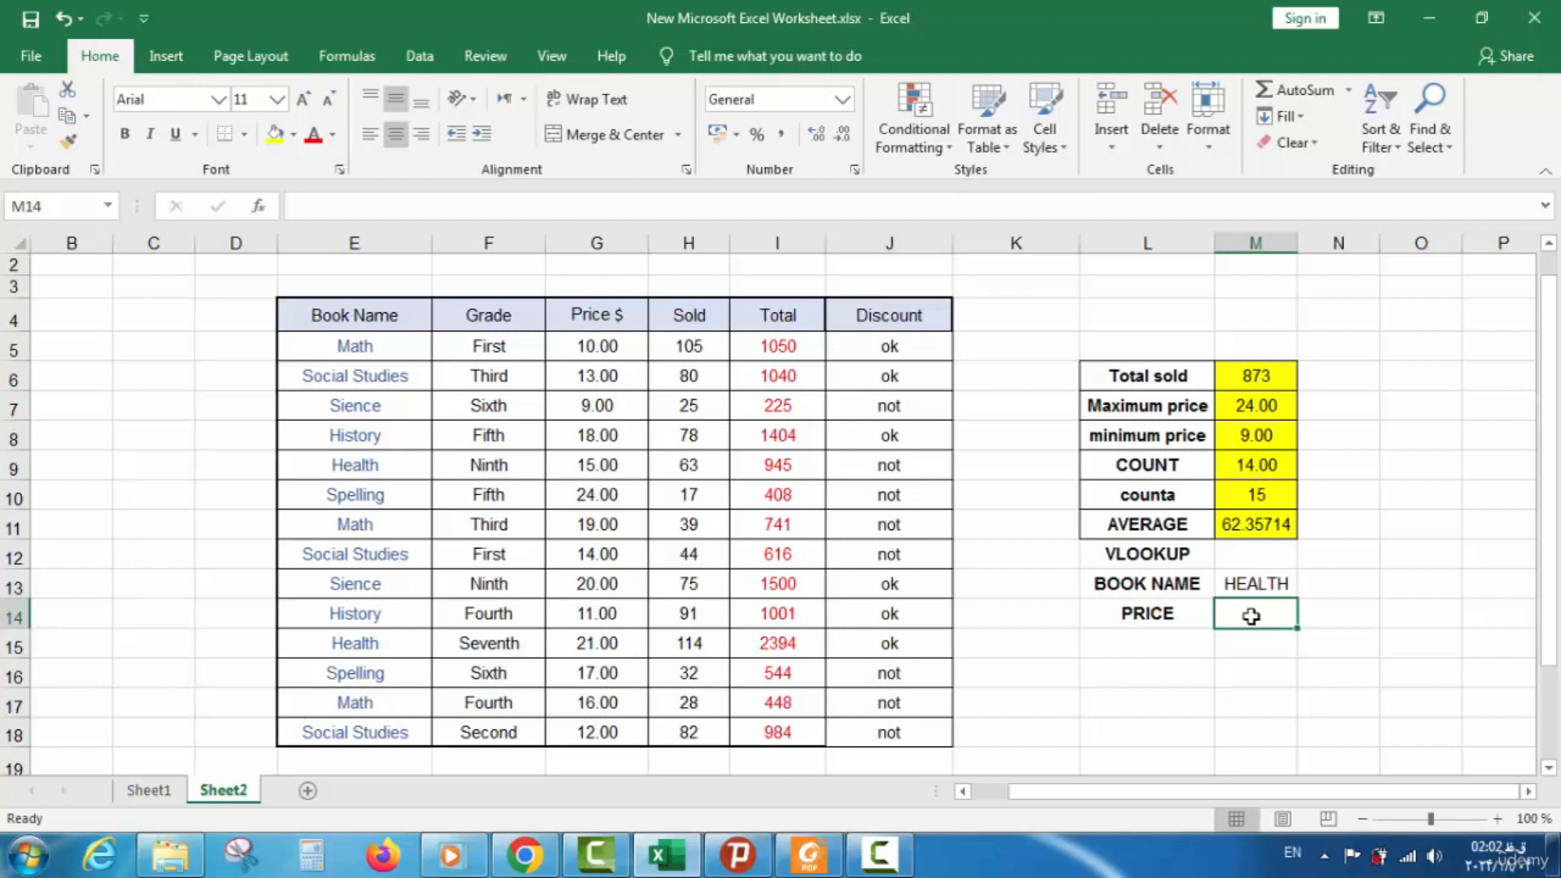
# Build =VLOOKUP(M13;E5:H10;3;TRUE) in M14 to look up HEALTH's price
pyautogui.write('=')
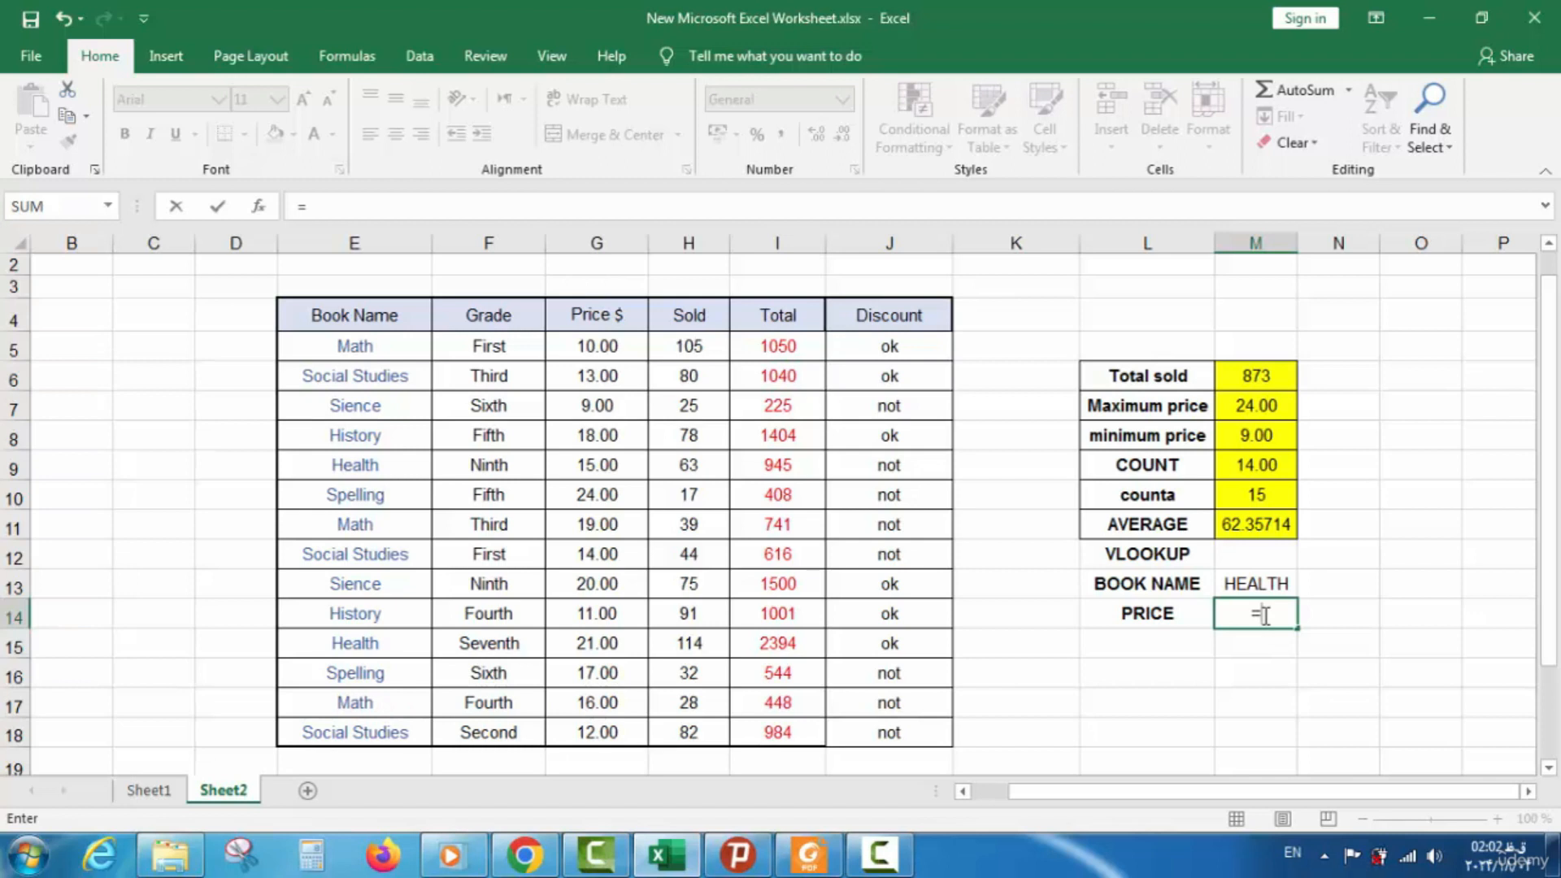
pyautogui.write('V')
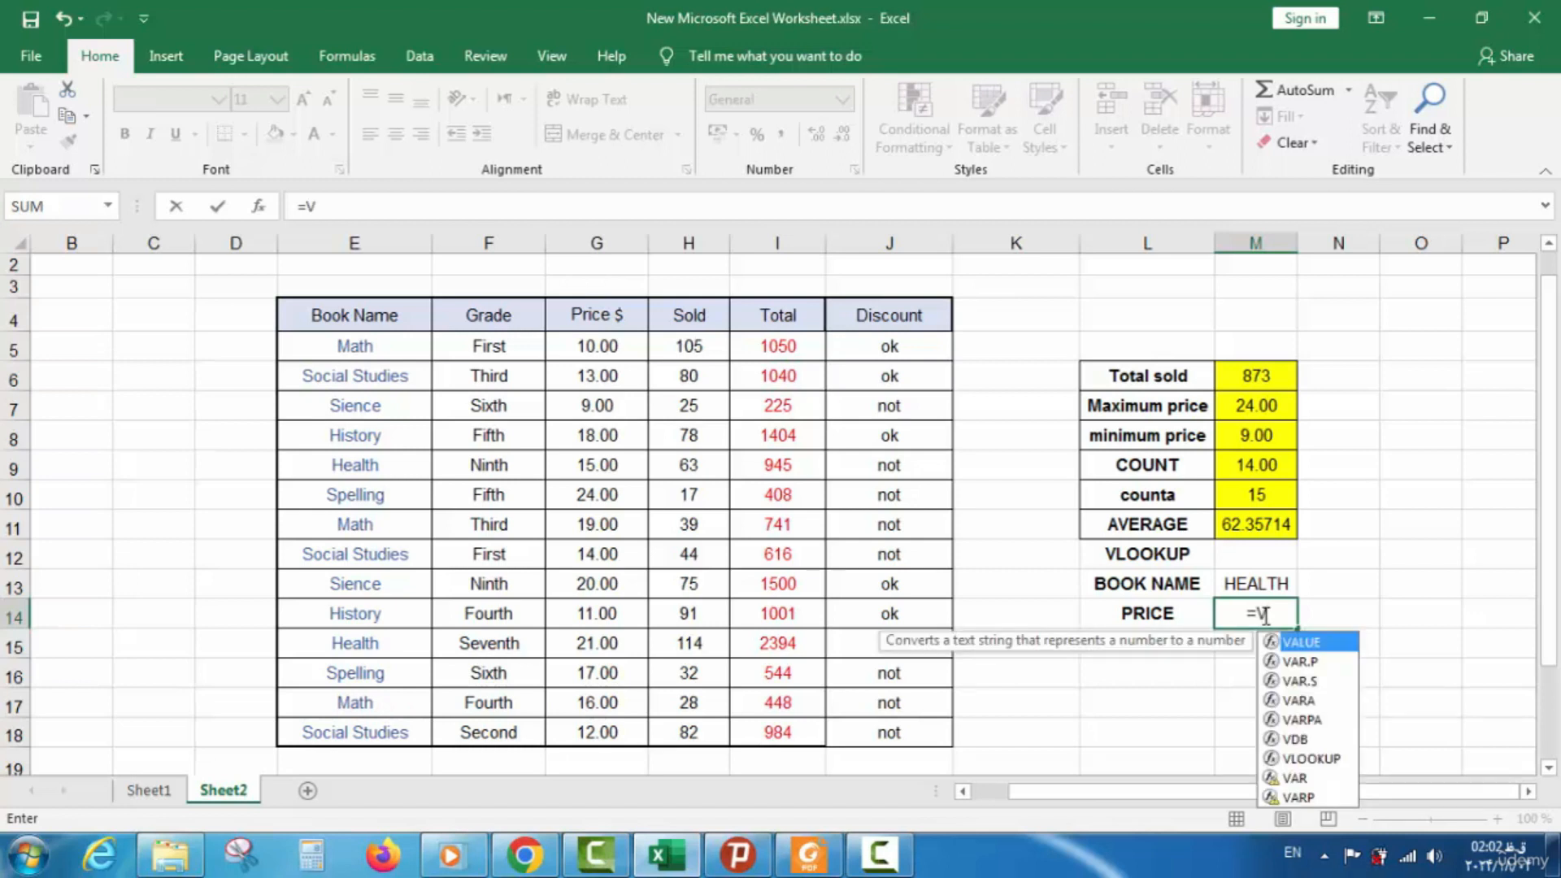
pyautogui.write('LO')
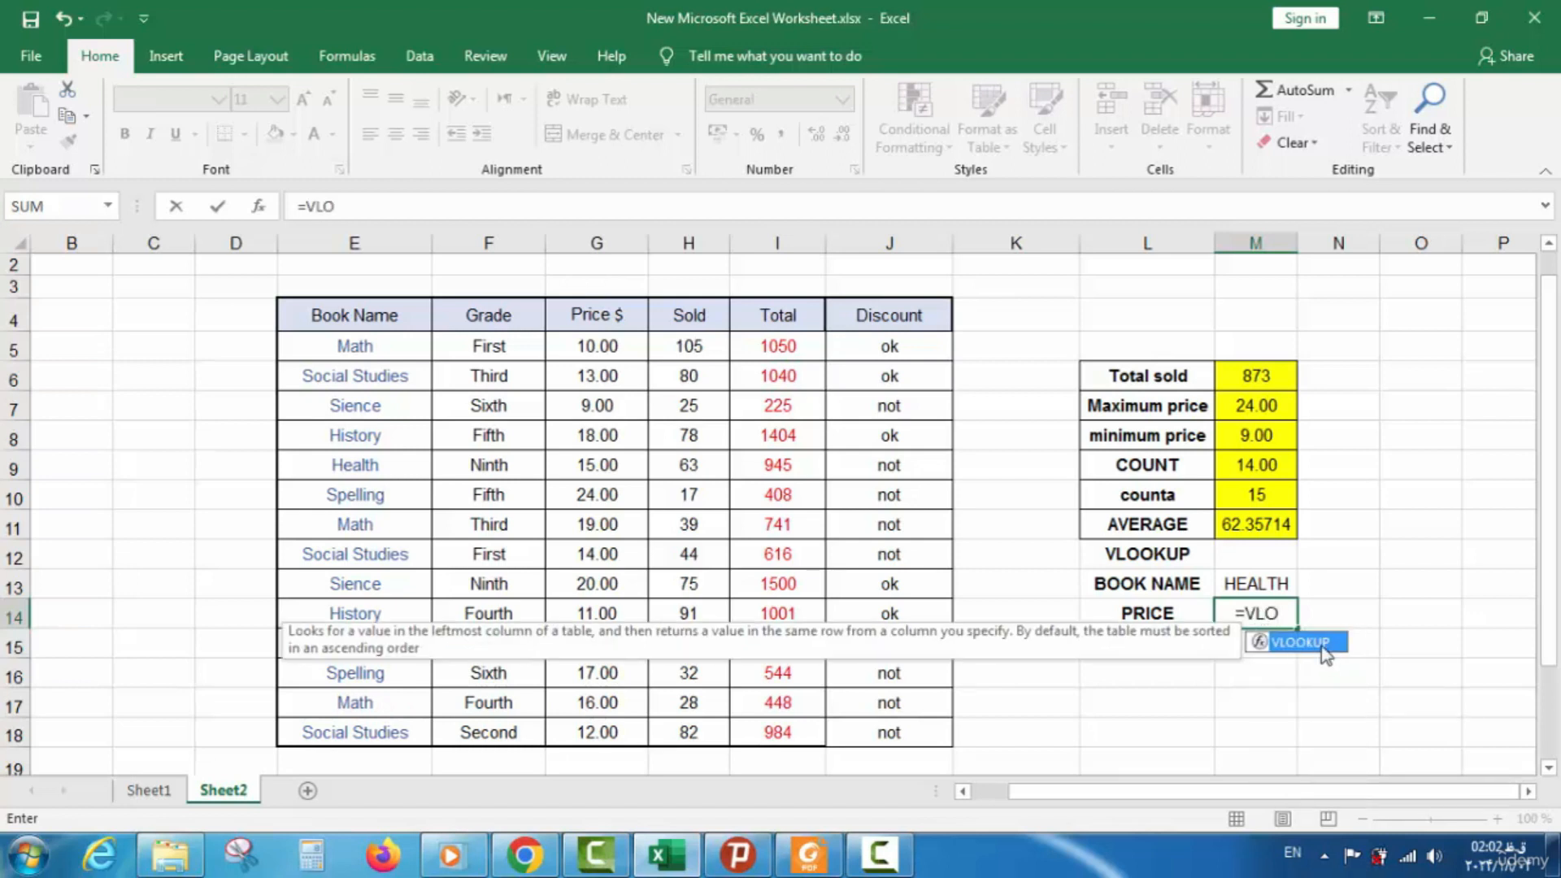
pyautogui.doubleClick(1321, 646)
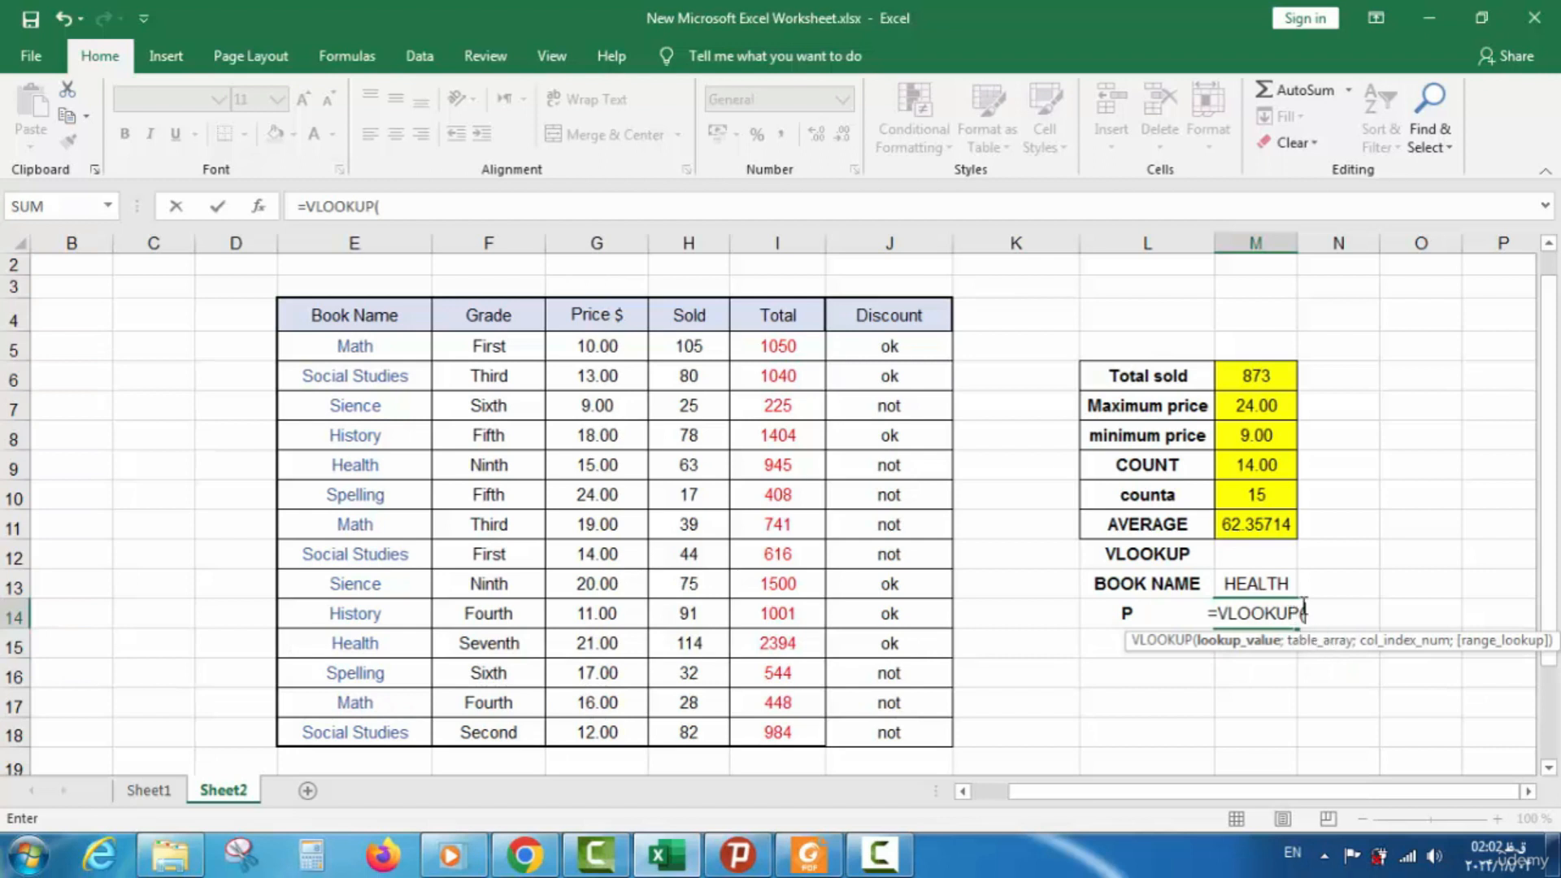
pyautogui.click(1258, 581)
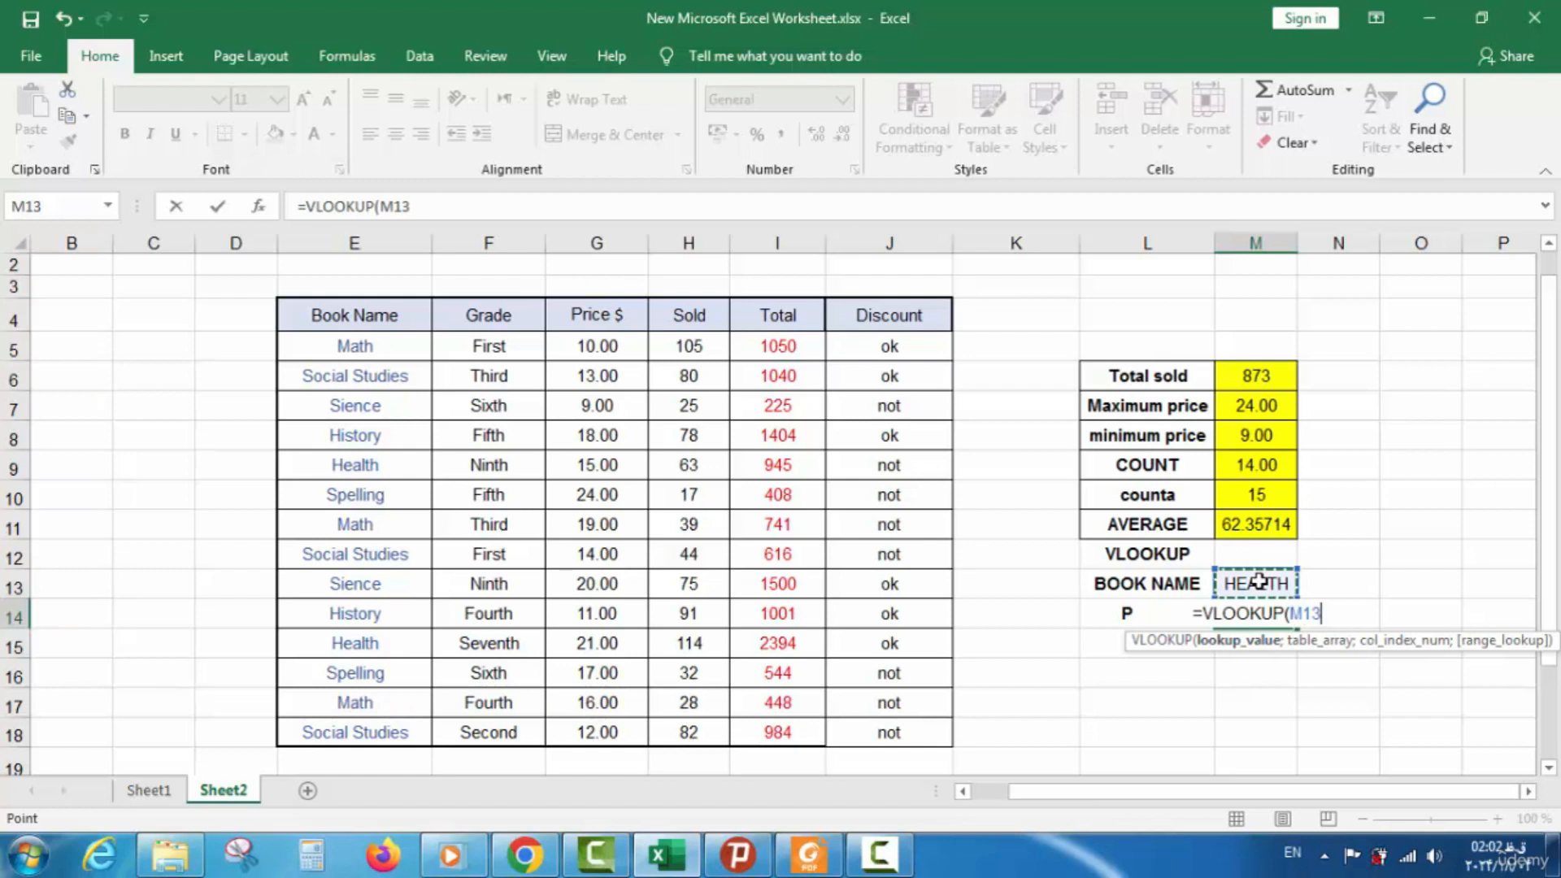
pyautogui.write(';')
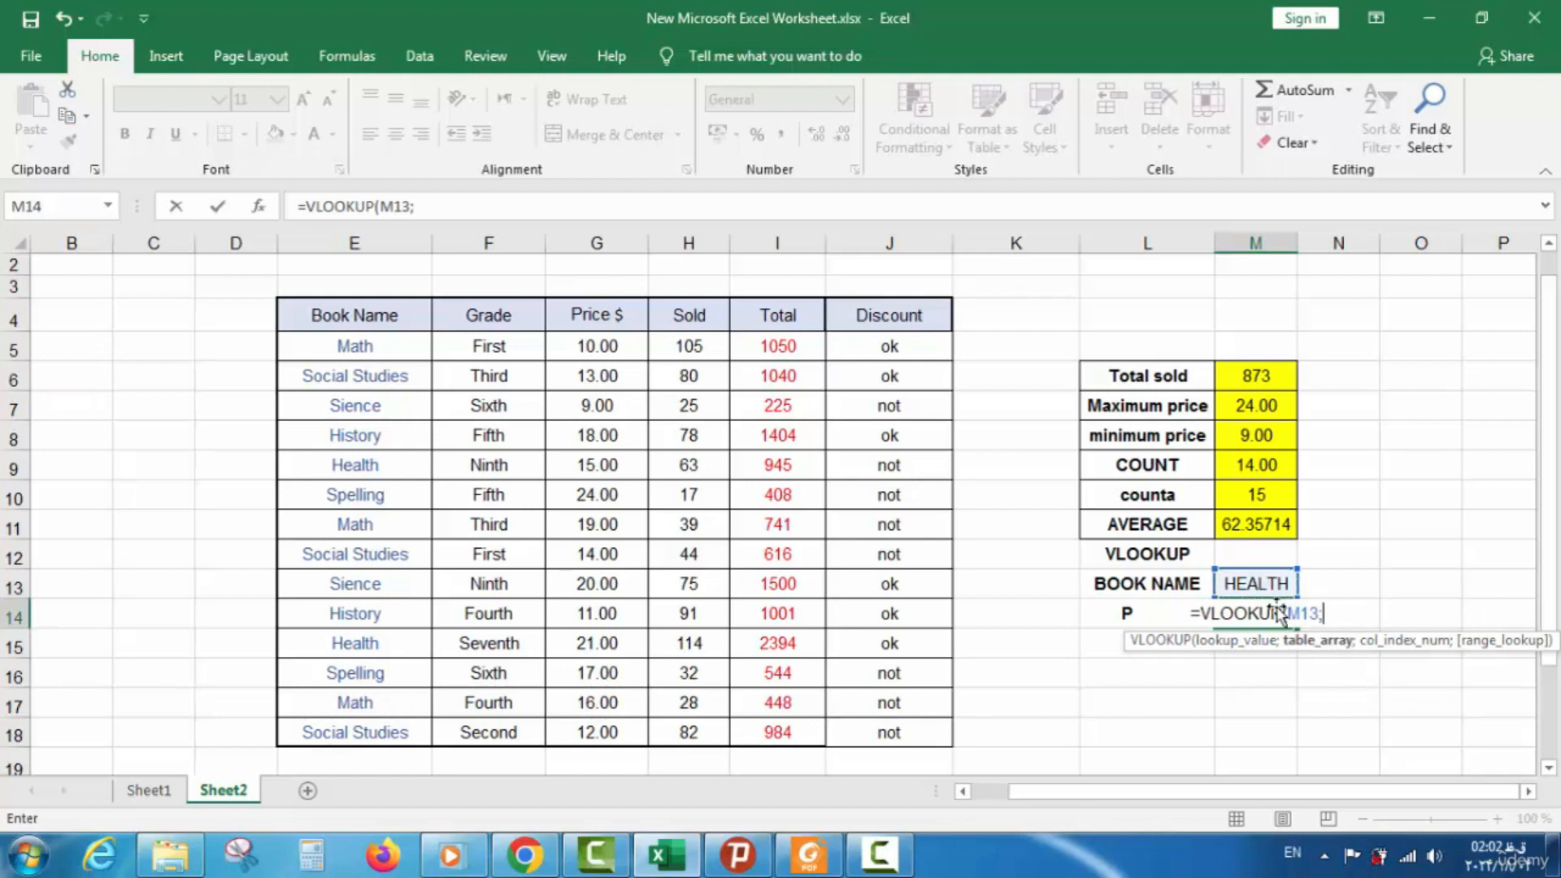
pyautogui.moveTo(371, 345); pyautogui.dragTo(699, 504)
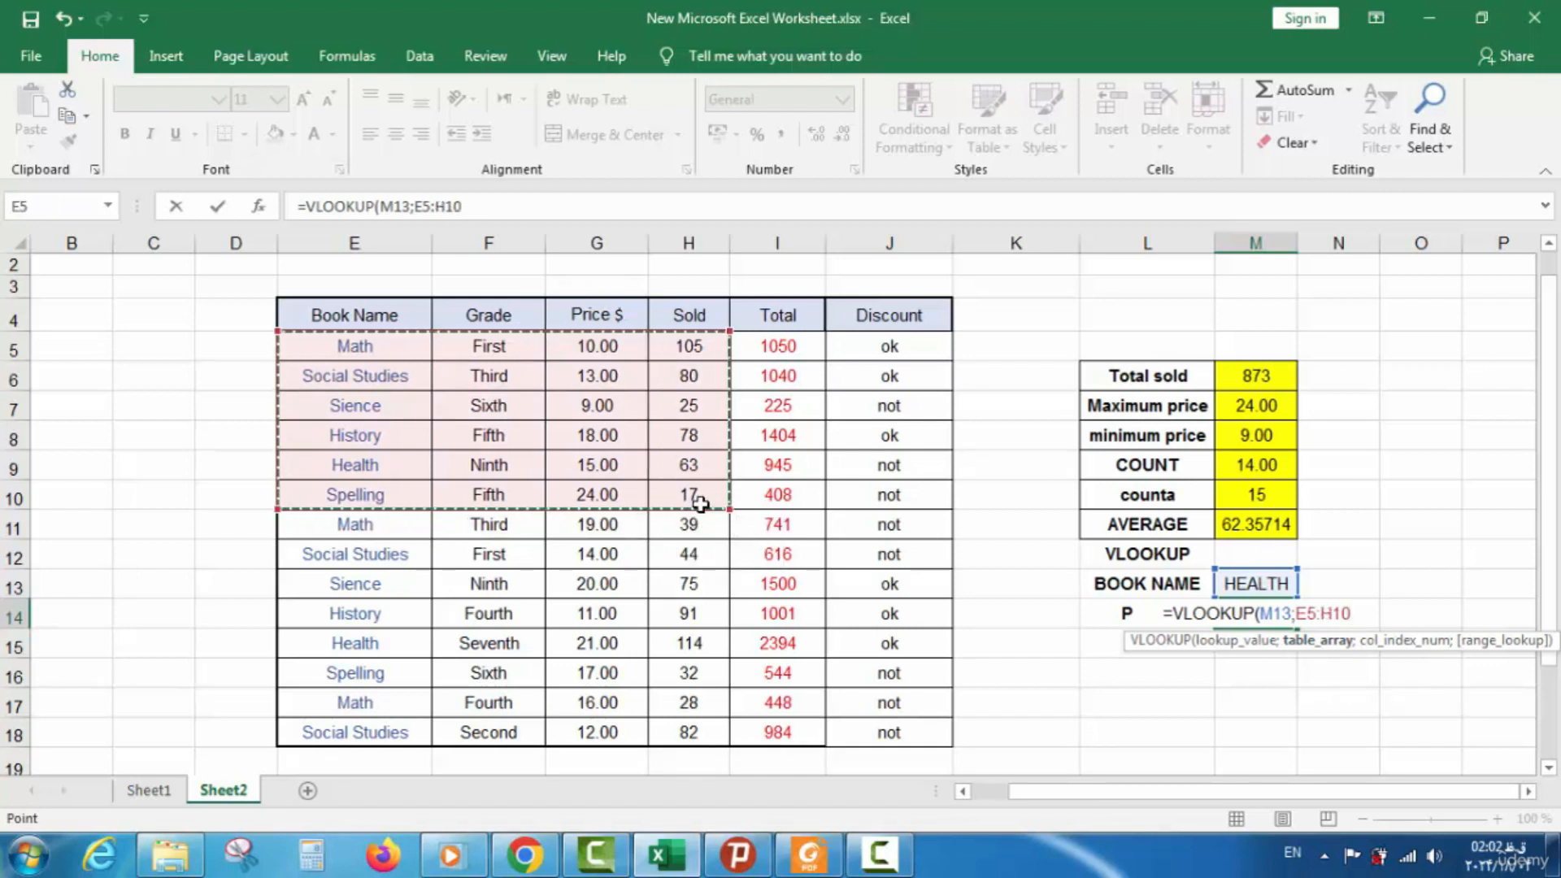
pyautogui.write(';')
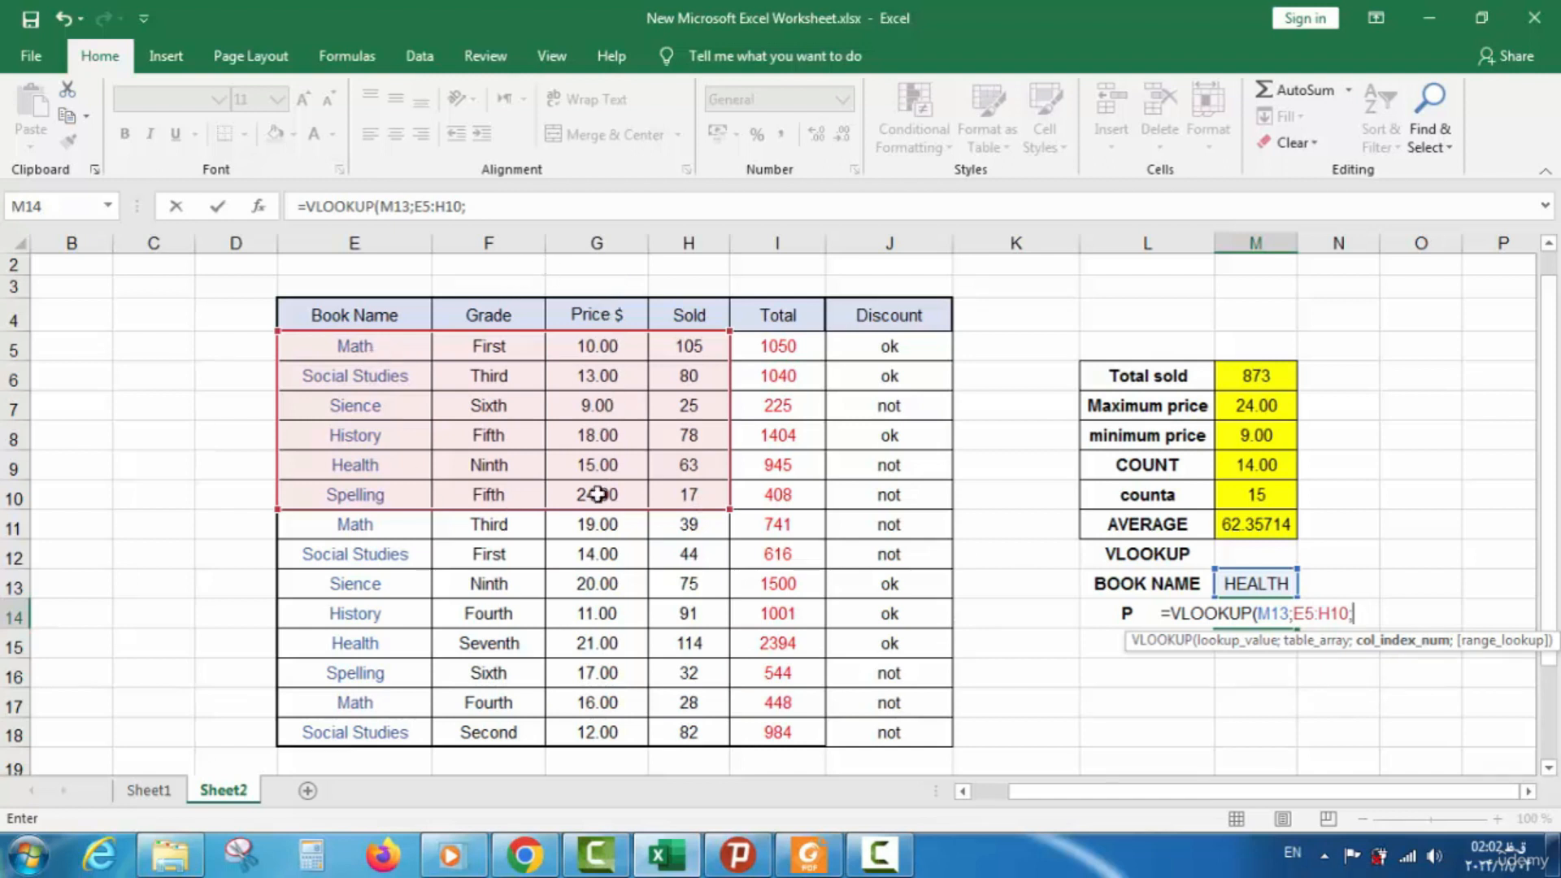
pyautogui.write('3')
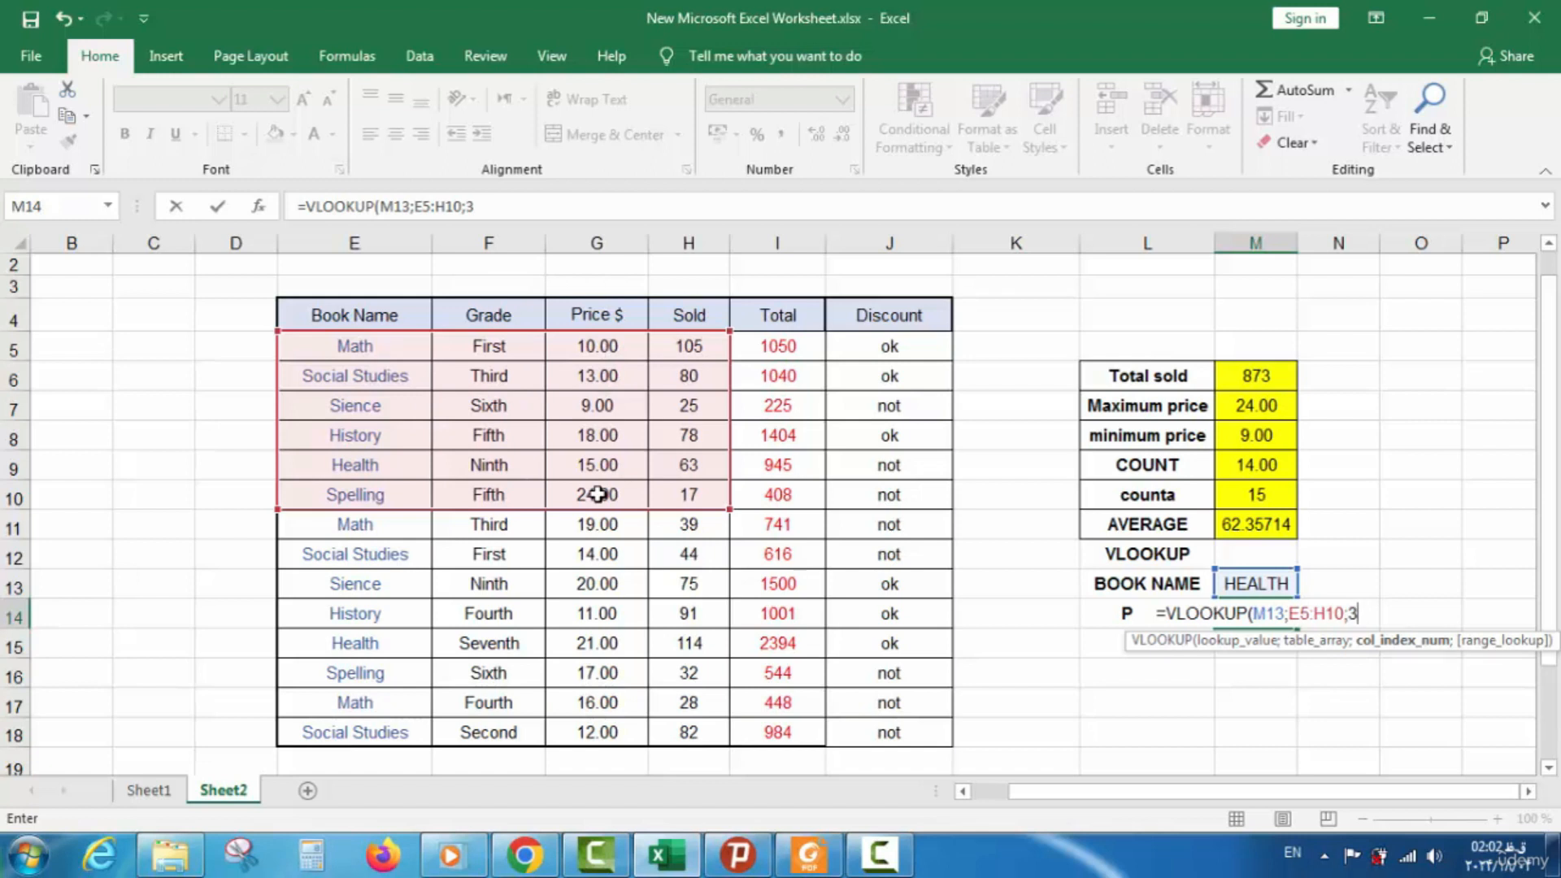
pyautogui.write(';')
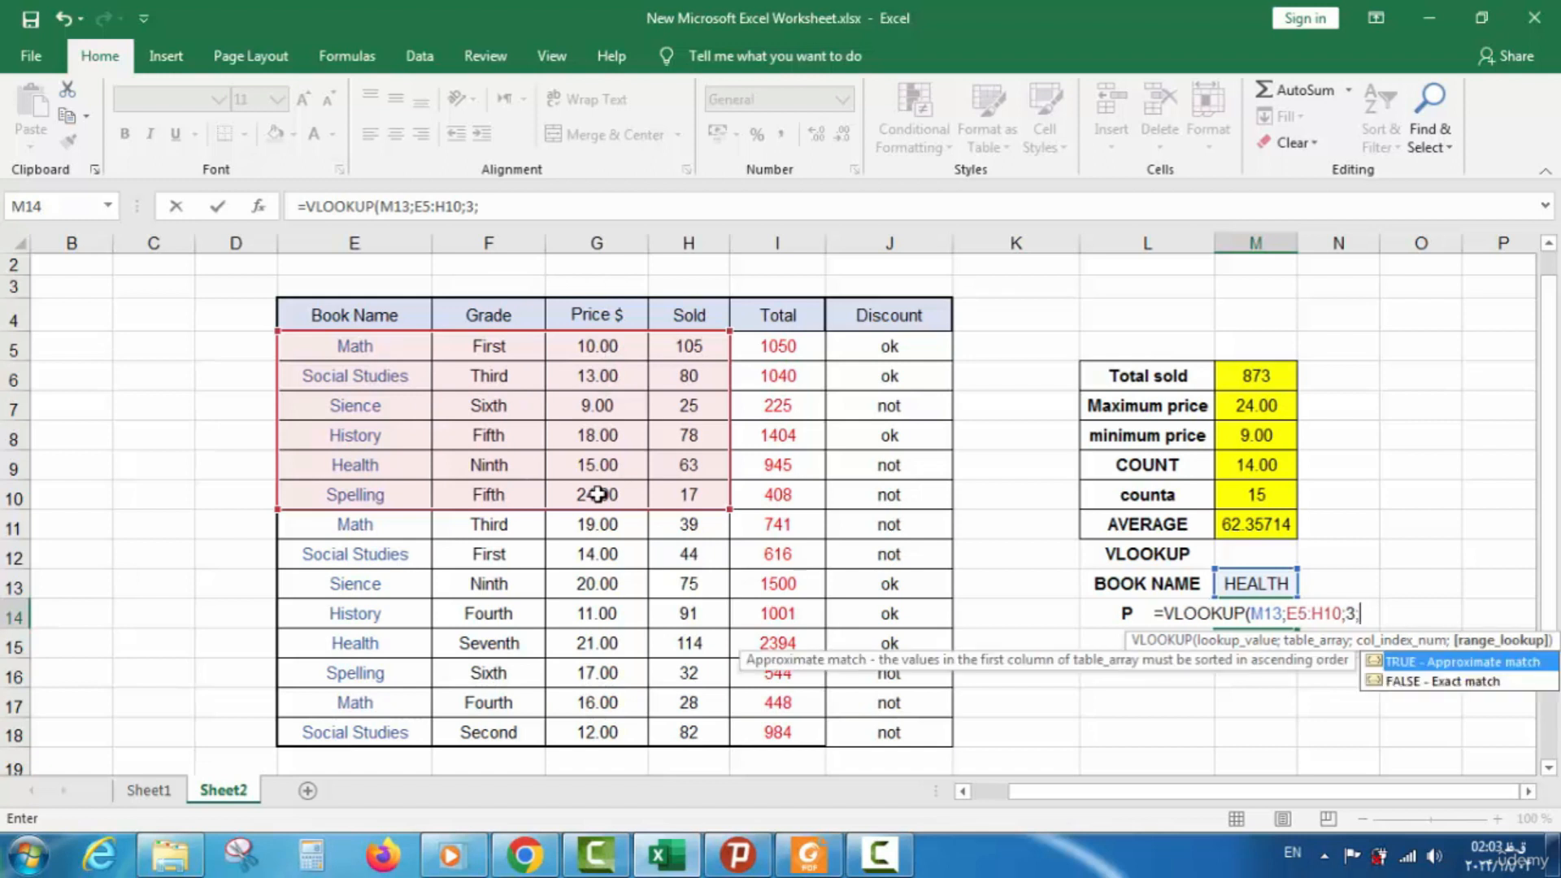
pyautogui.write('TRU')
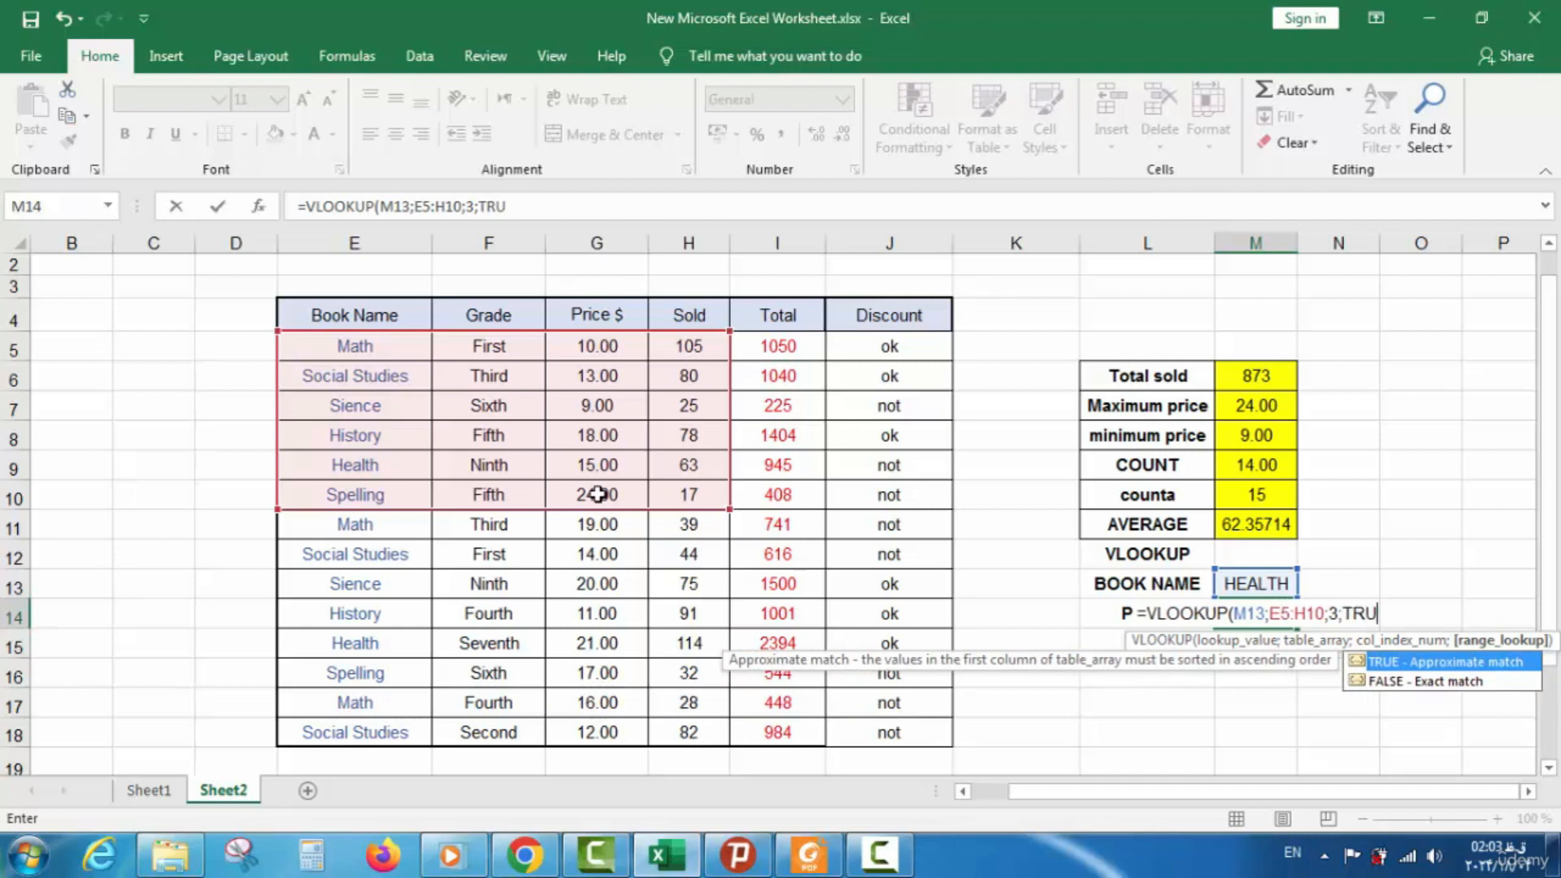
pyautogui.write('E')
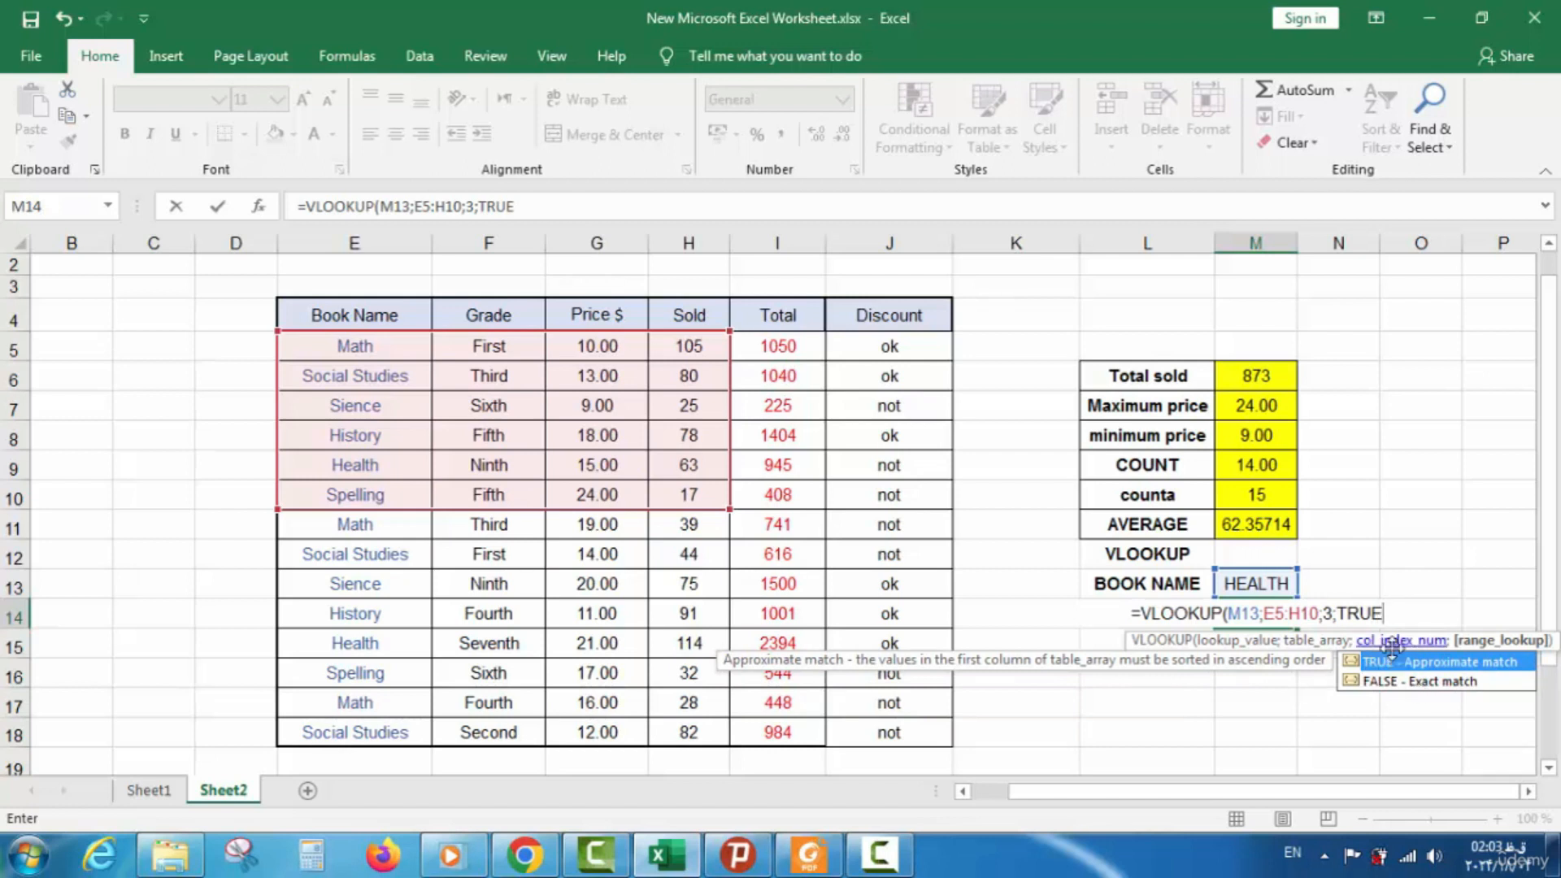
pyautogui.write(')')
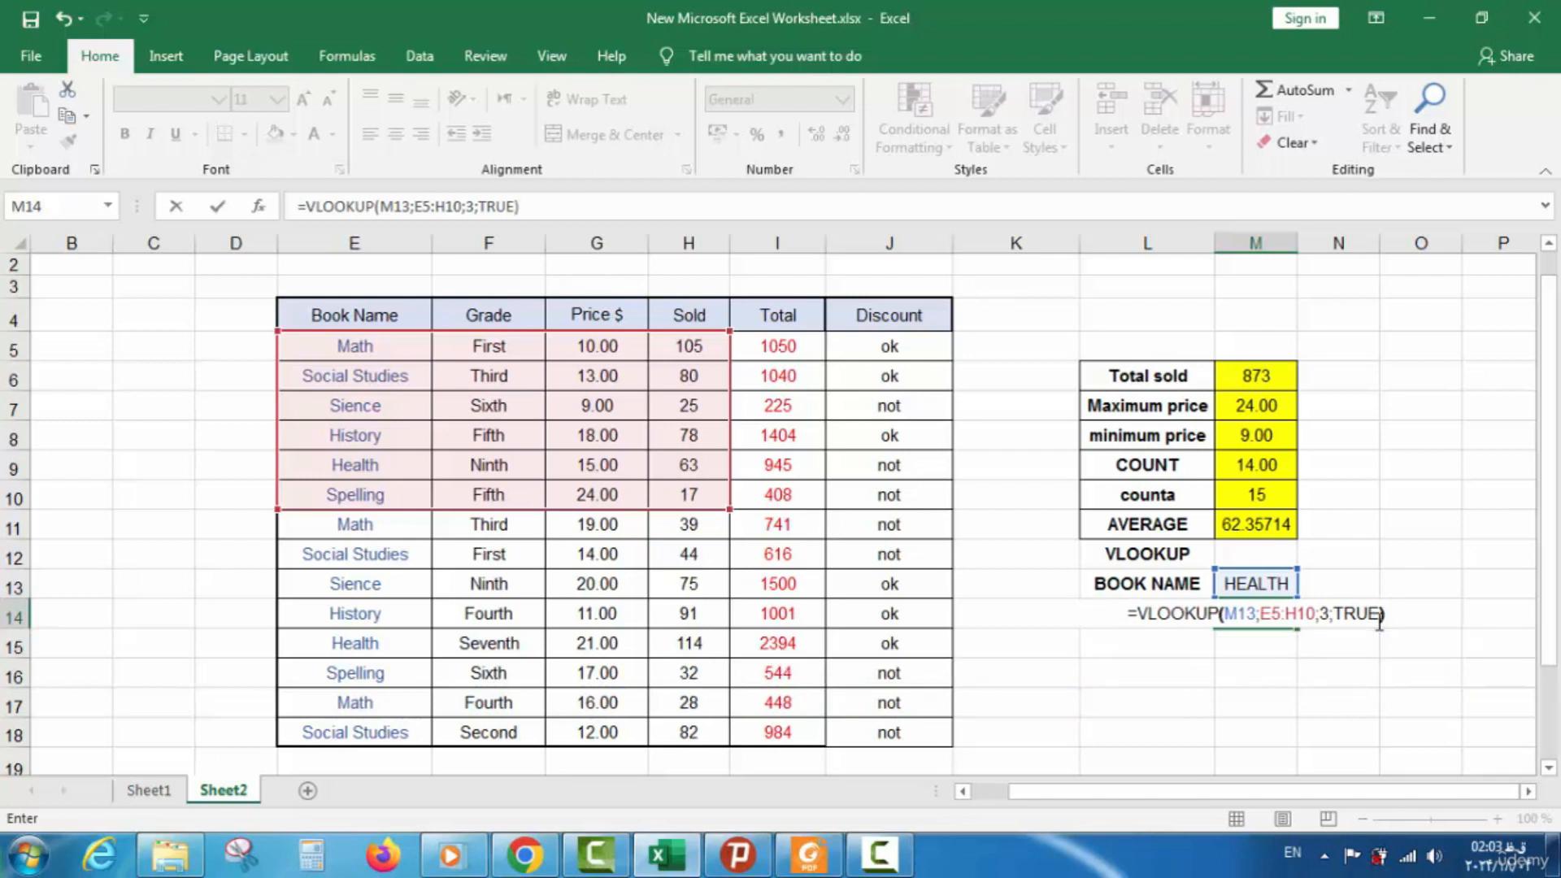
# Change M14's lookup from TRUE to 0 for exact matching: =VLOOKUP(M13;E5:H10;3;0)
pyautogui.press('Return')
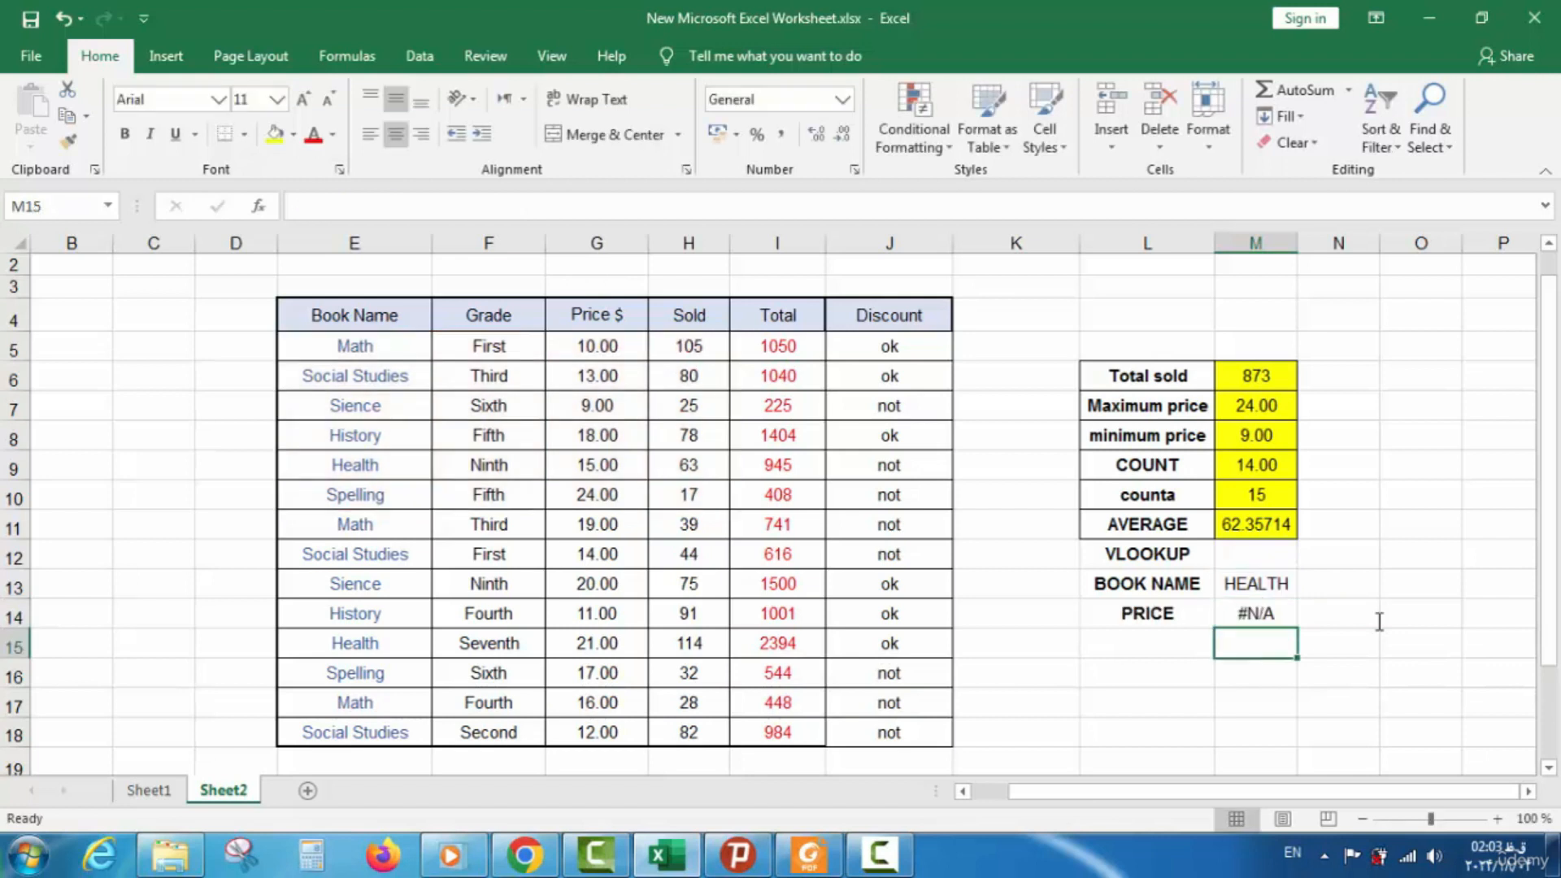
pyautogui.doubleClick(1280, 613)
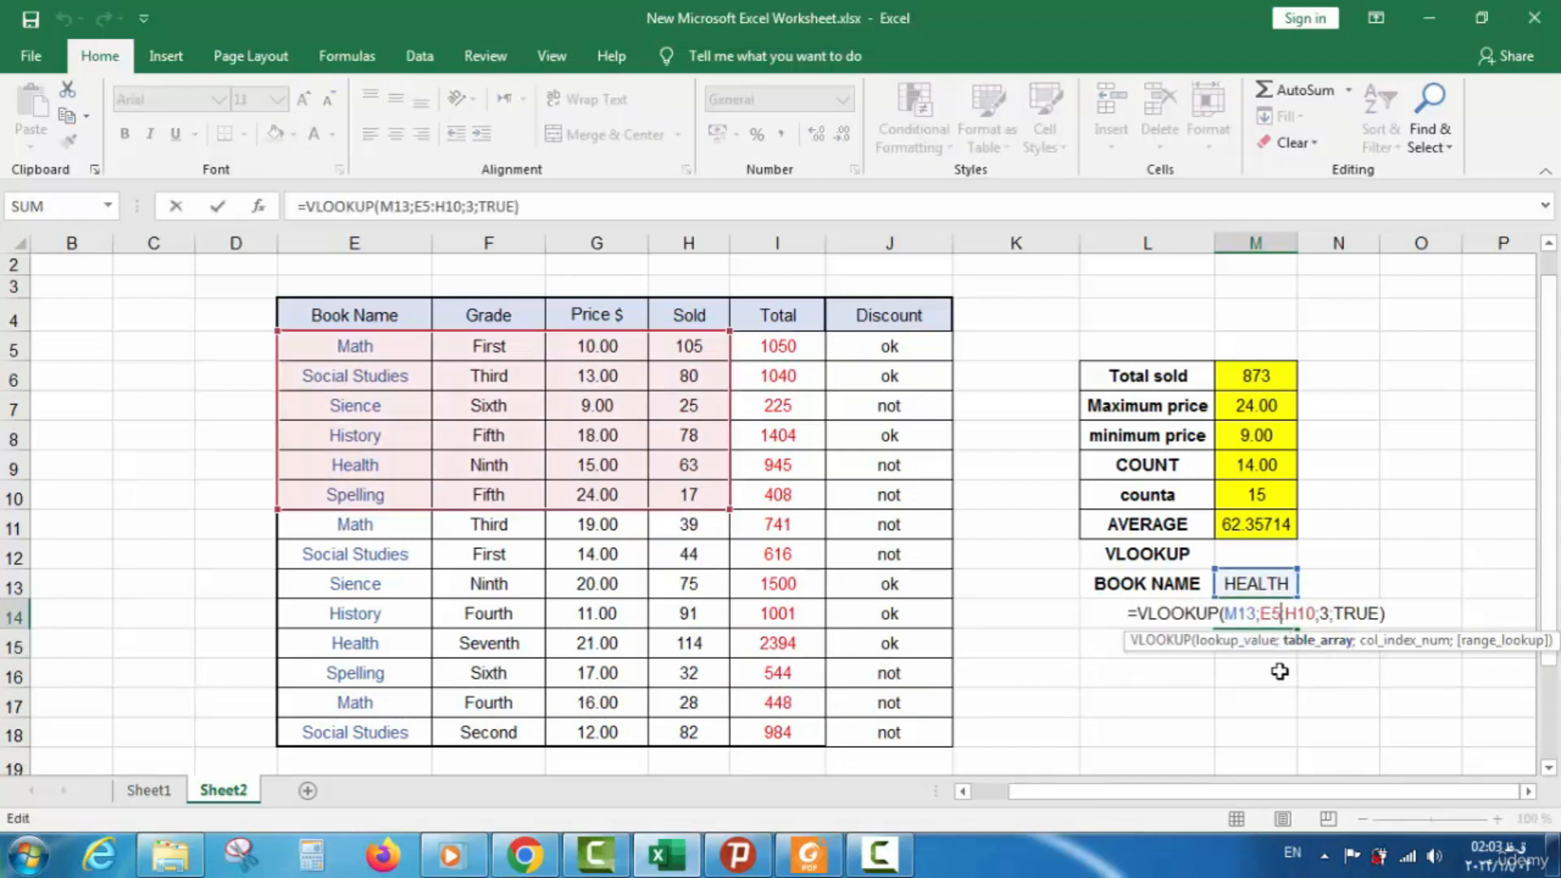
pyautogui.click(1336, 612)
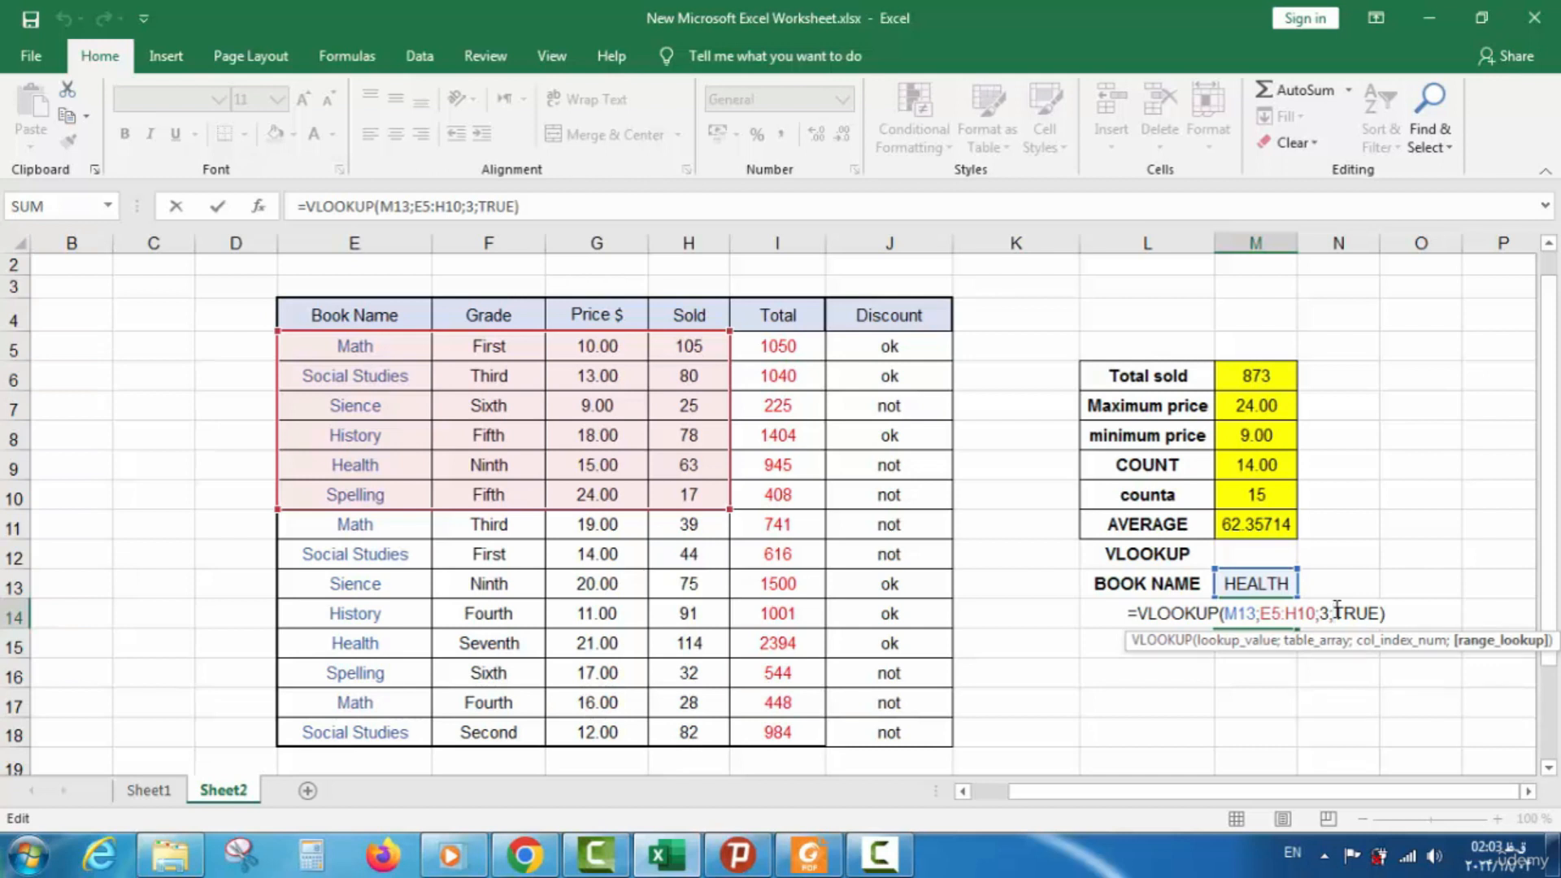
pyautogui.moveTo(1336, 613); pyautogui.dragTo(1375, 616)
pyautogui.write('0')
pyautogui.press('Return')
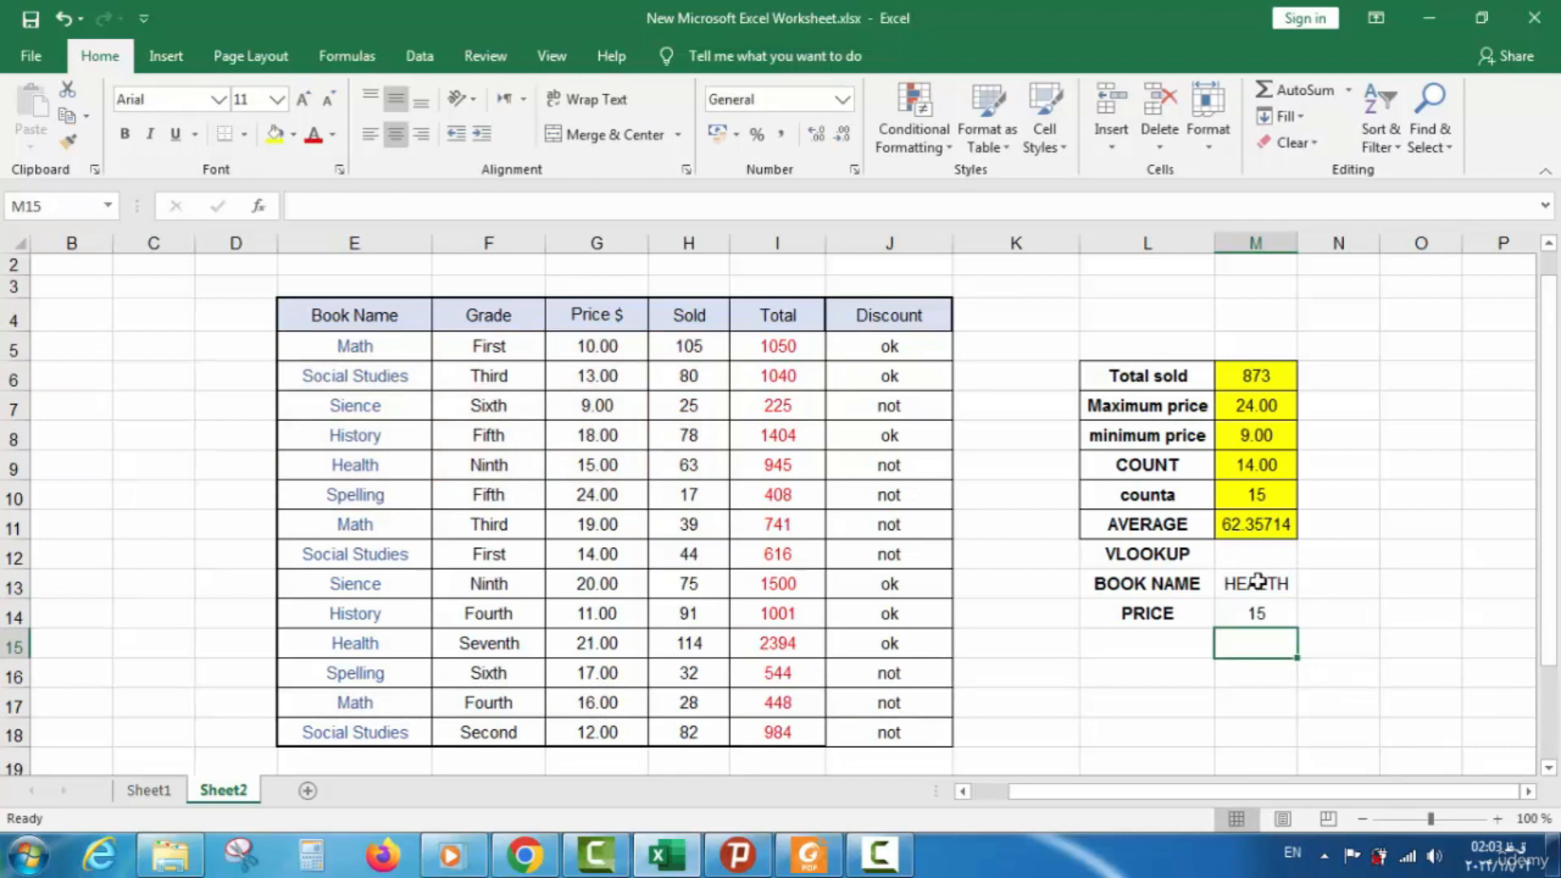
pyautogui.click(1263, 615)
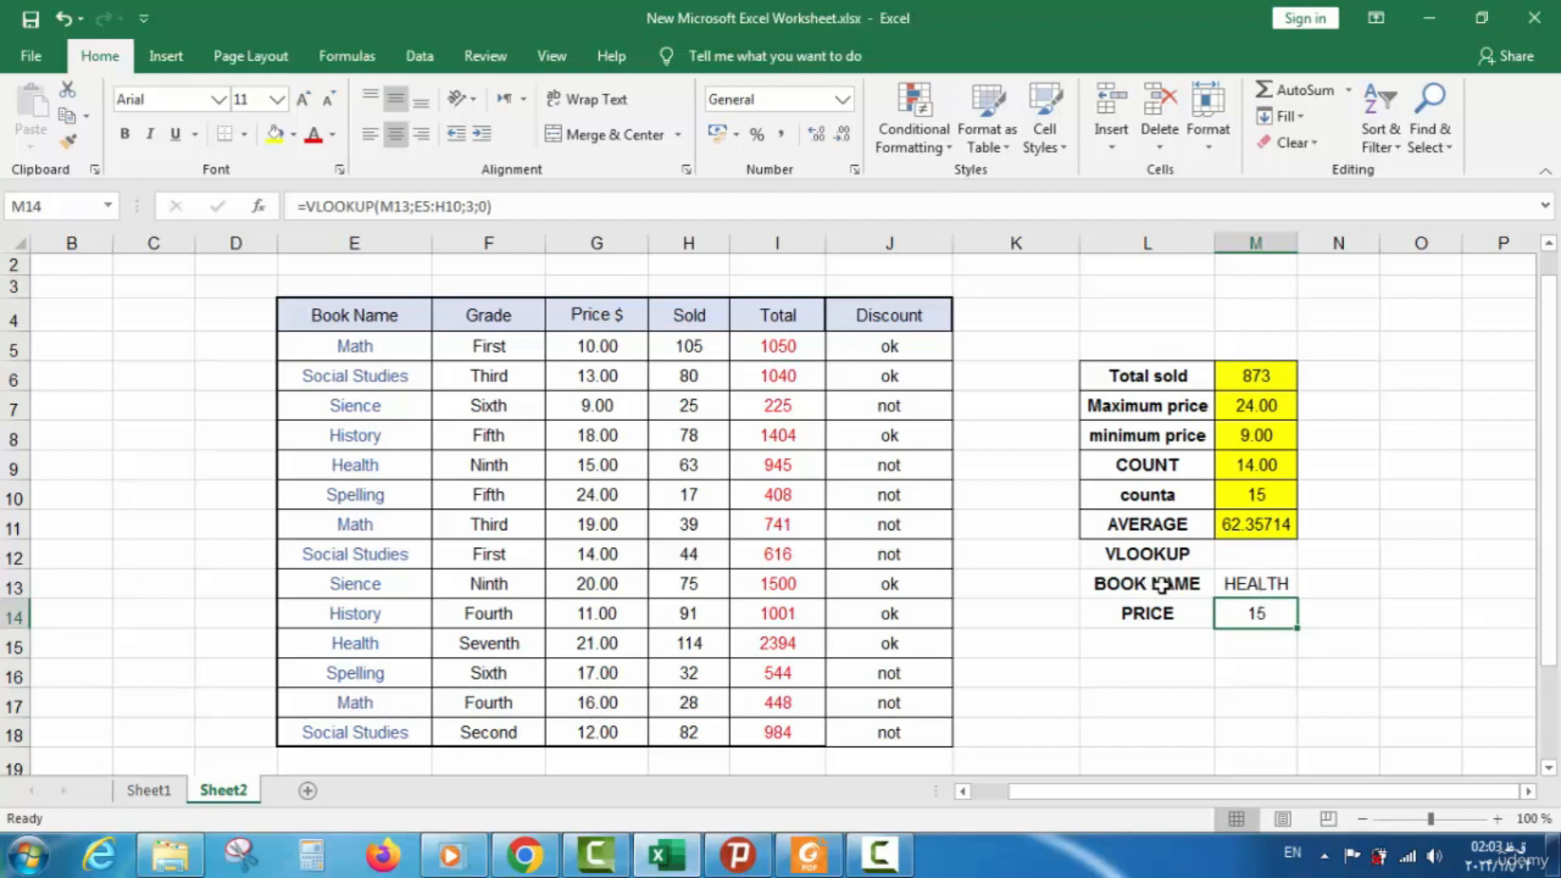
# Replace HEALTH with SIENCE in M13 so the price shows 9
pyautogui.doubleClick(1295, 582)
pyautogui.doubleClick(1295, 583)
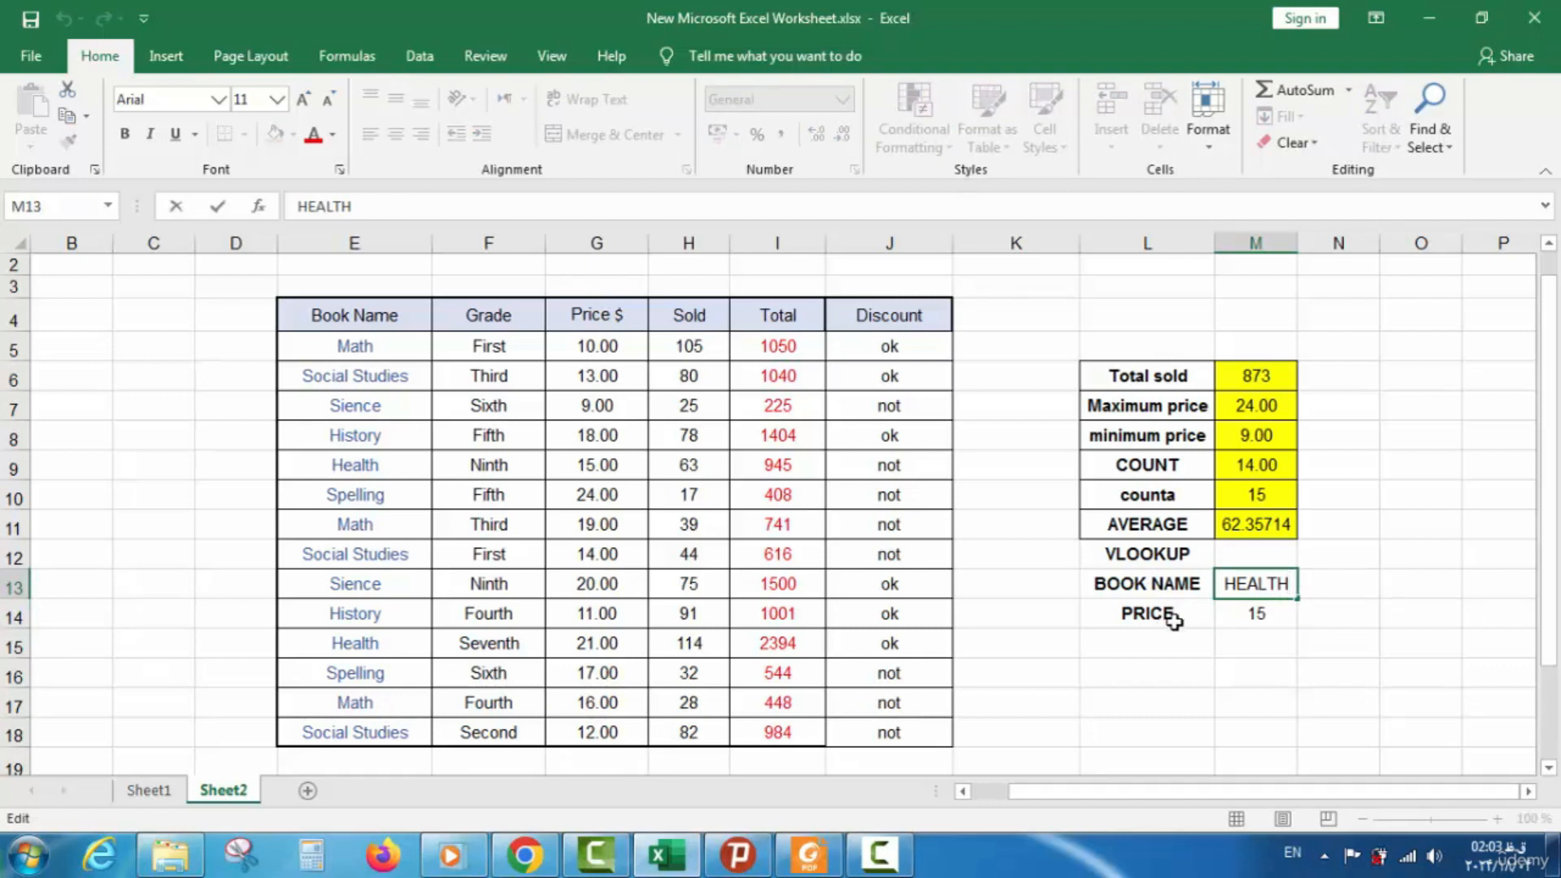
pyautogui.moveTo(1293, 583); pyautogui.dragTo(1226, 584)
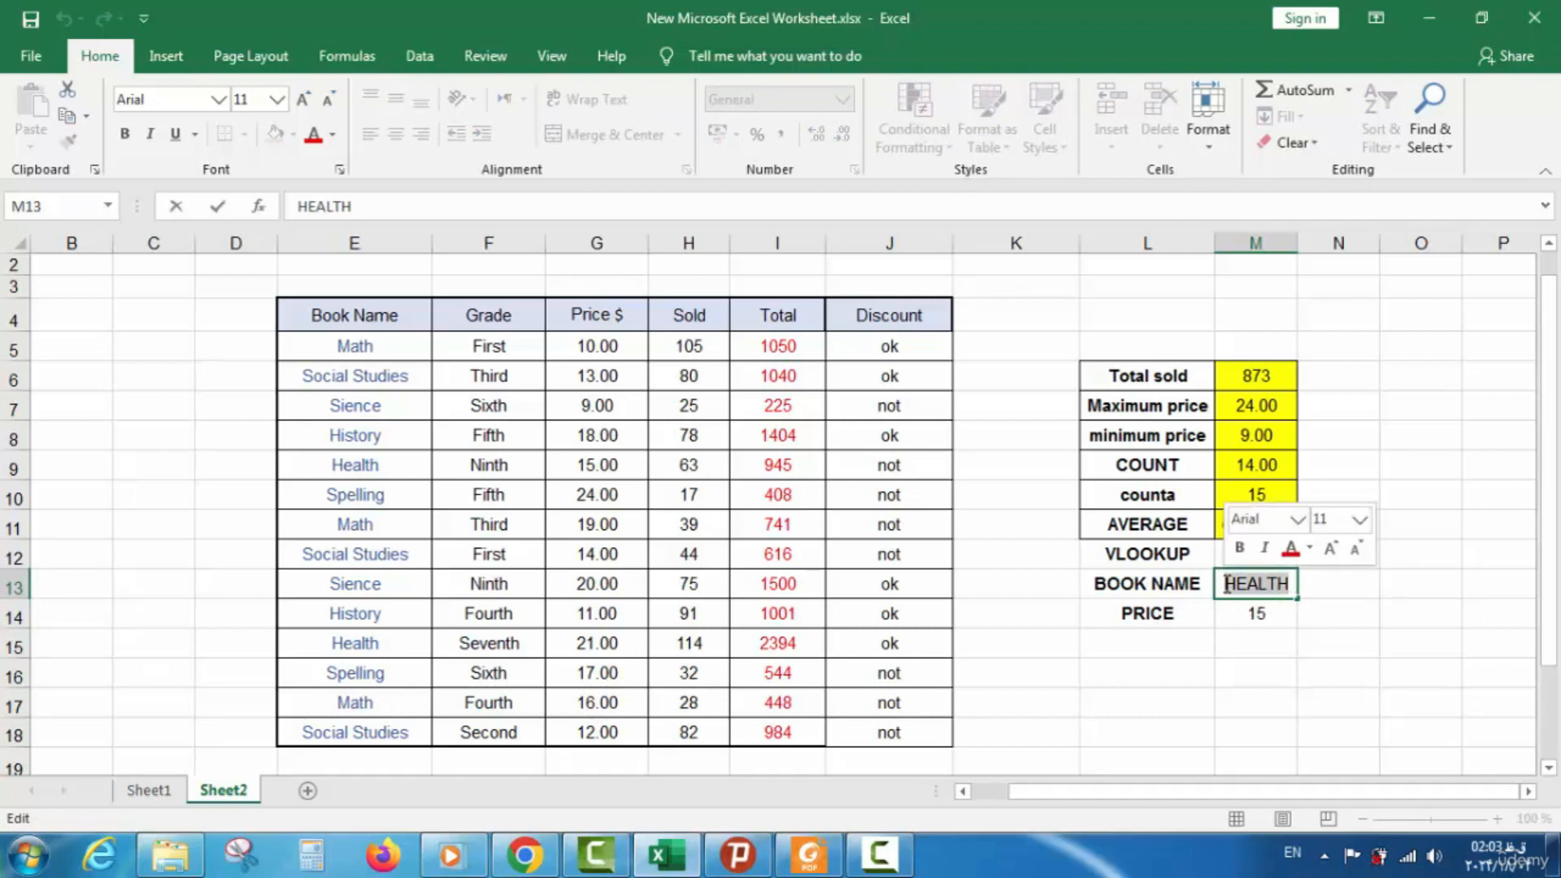
pyautogui.write('S')
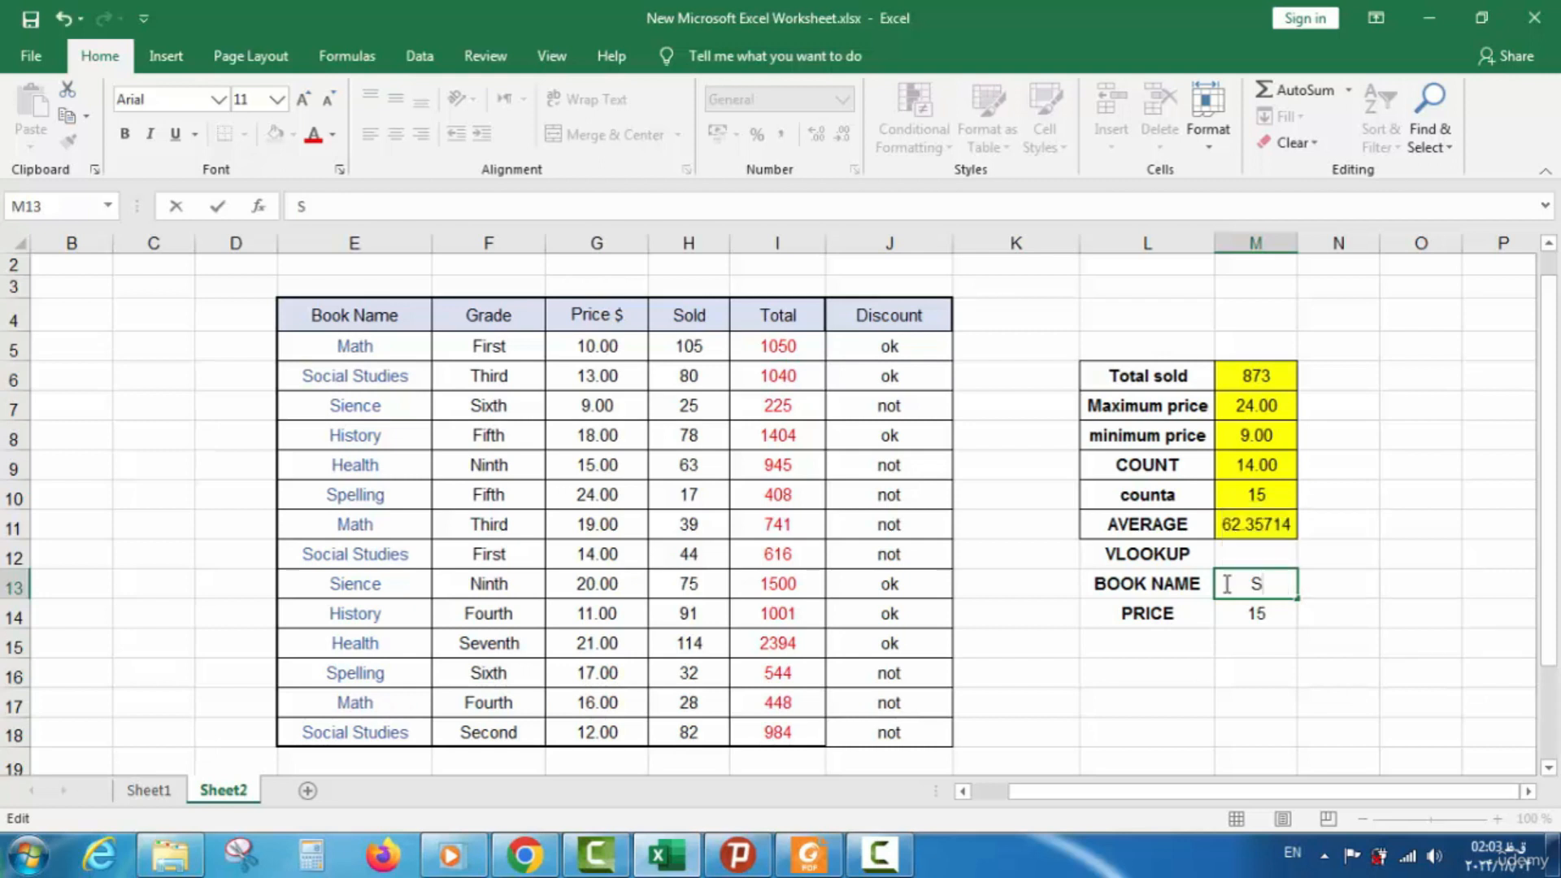
pyautogui.write('IENCE')
pyautogui.press('Return')
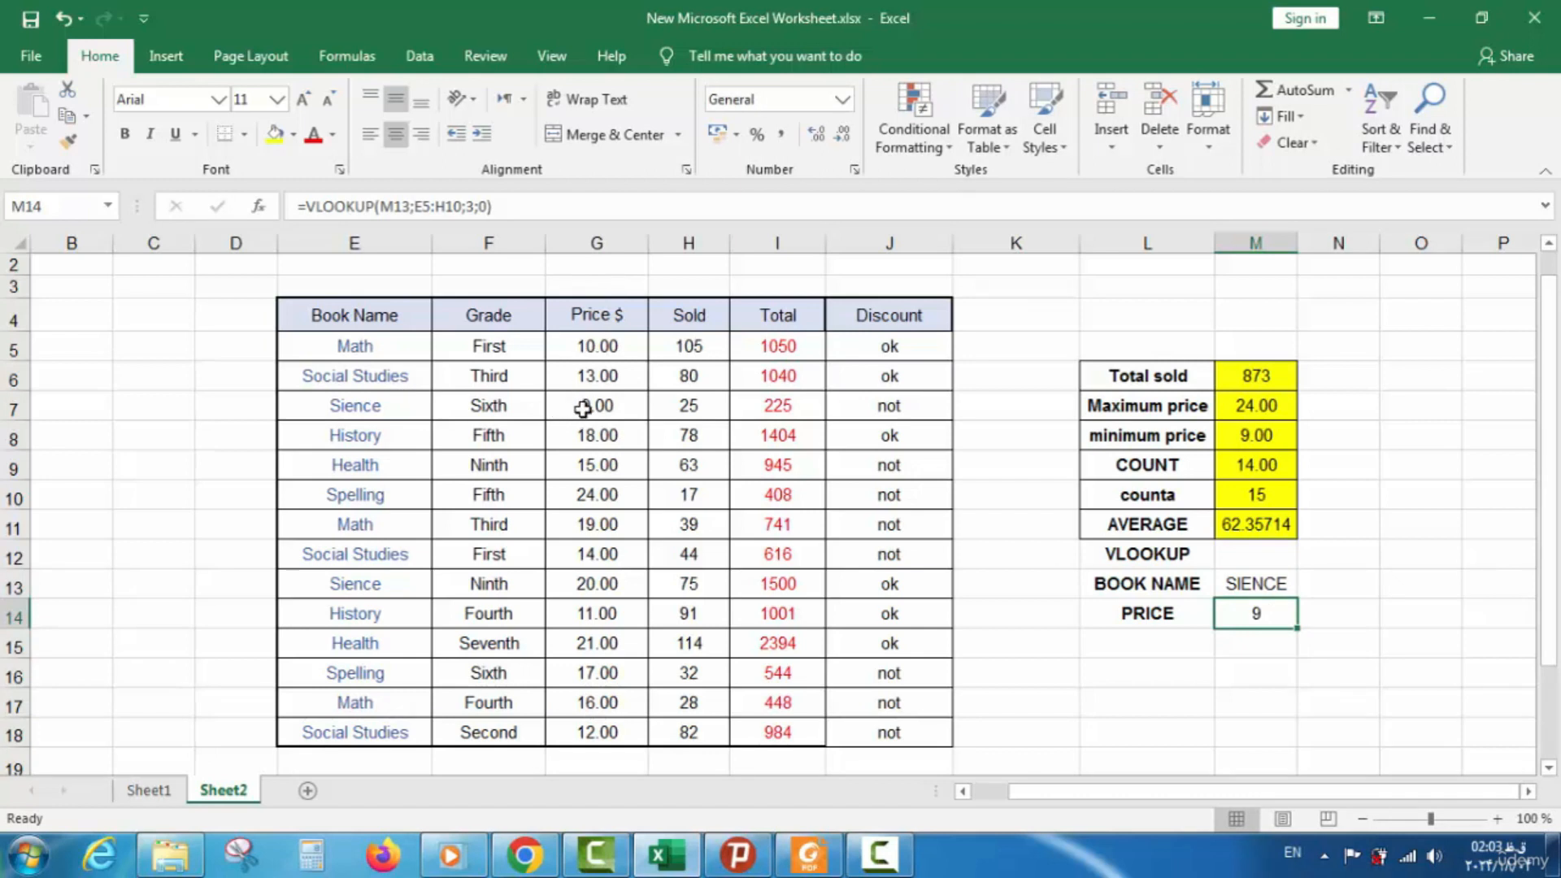
# Apply All Borders to L12:M14 and yellow fill to the value cells M12:M14
pyautogui.moveTo(1122, 555); pyautogui.dragTo(1265, 612)
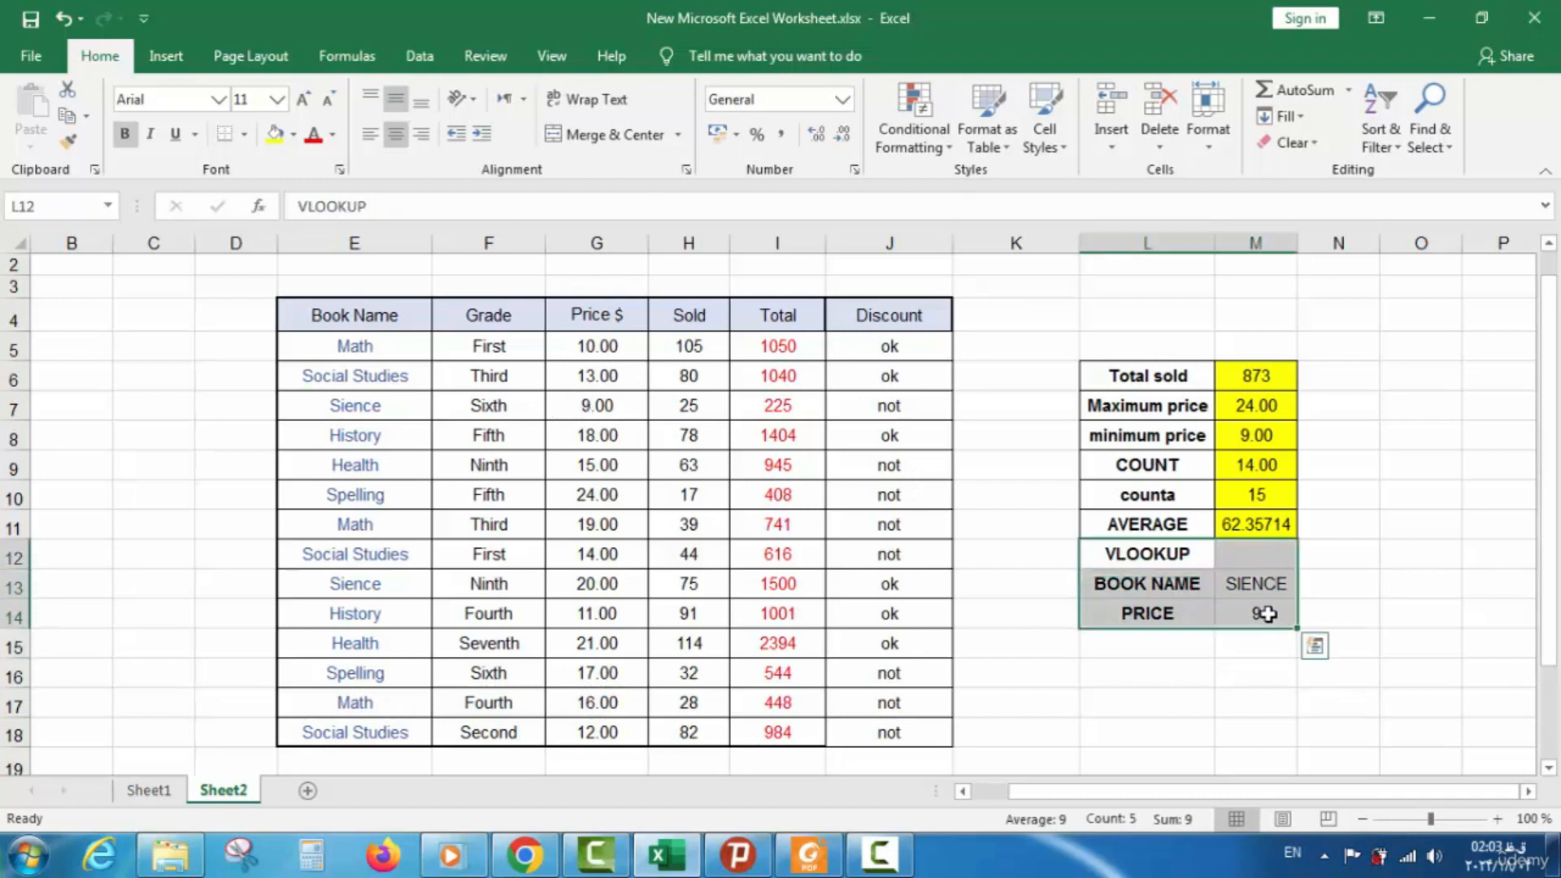
pyautogui.click(244, 135)
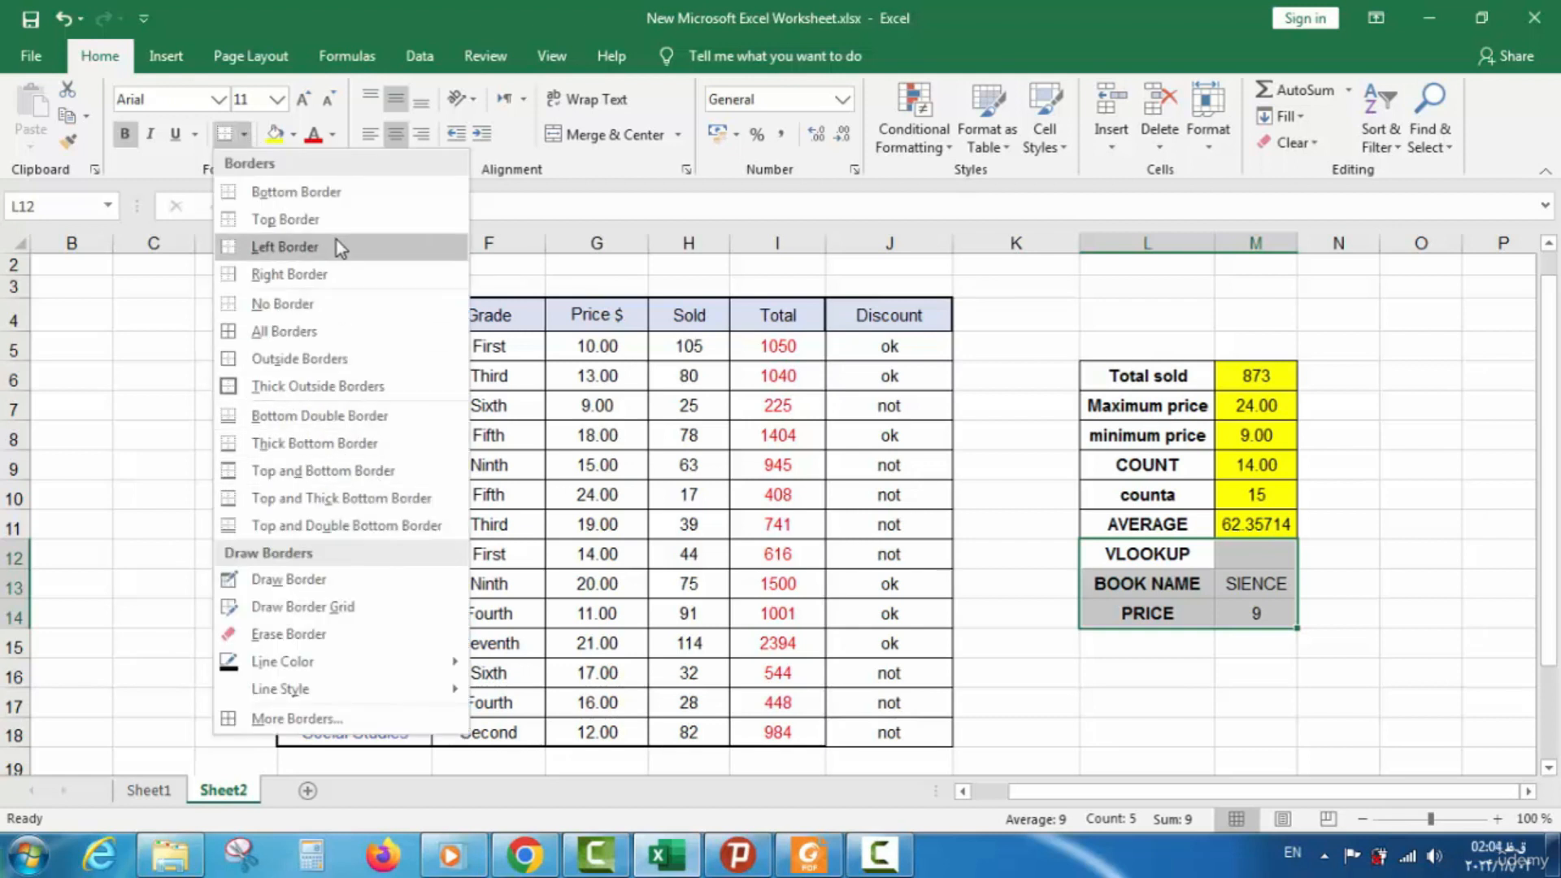
pyautogui.click(328, 339)
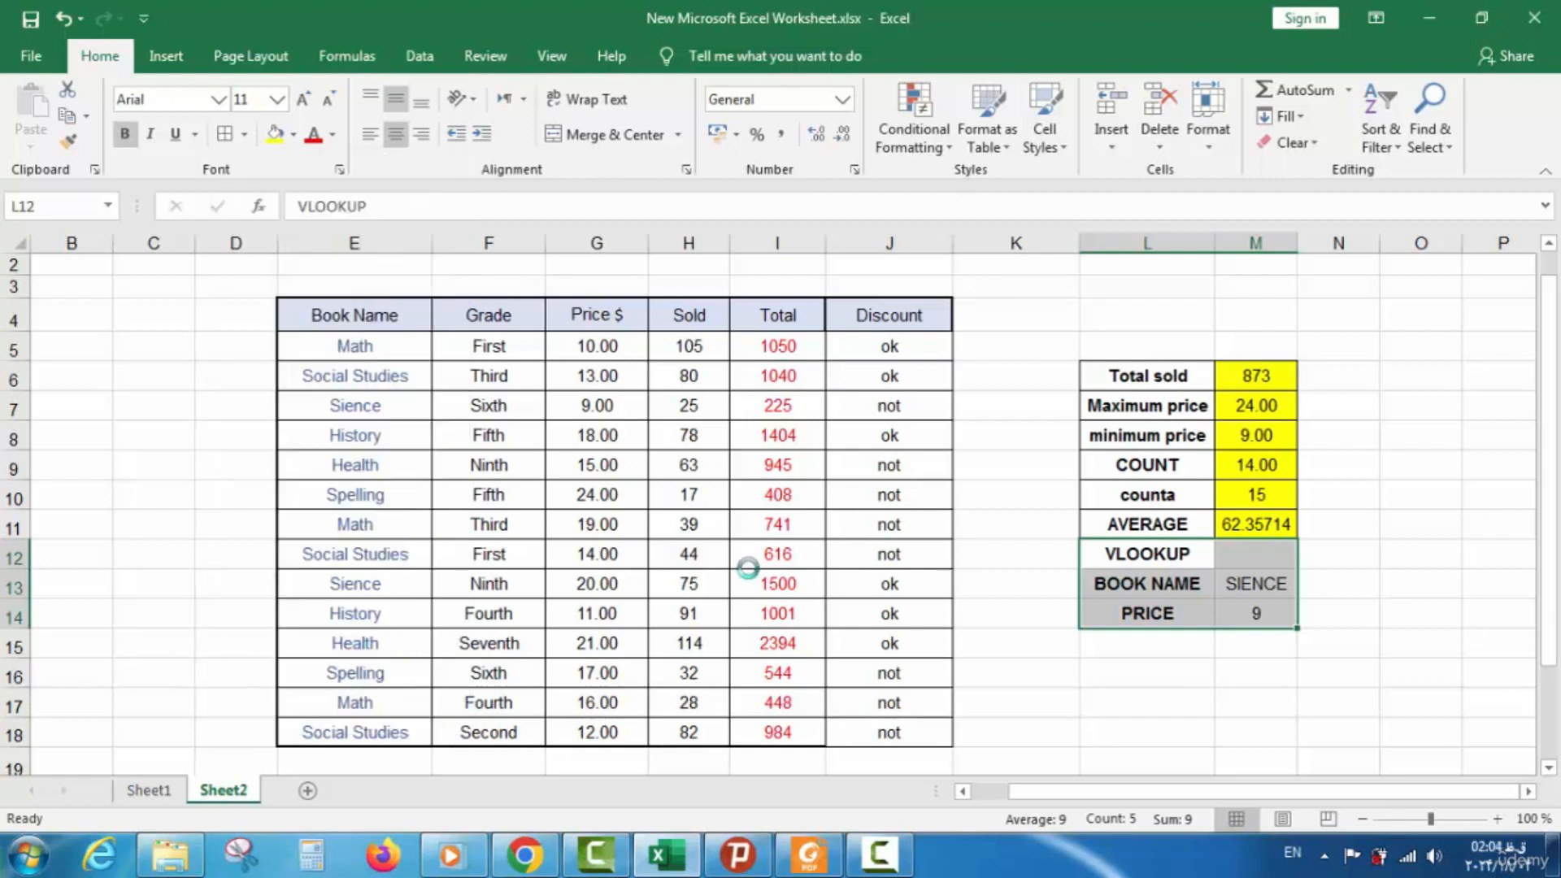
pyautogui.moveTo(1244, 554); pyautogui.dragTo(1234, 618)
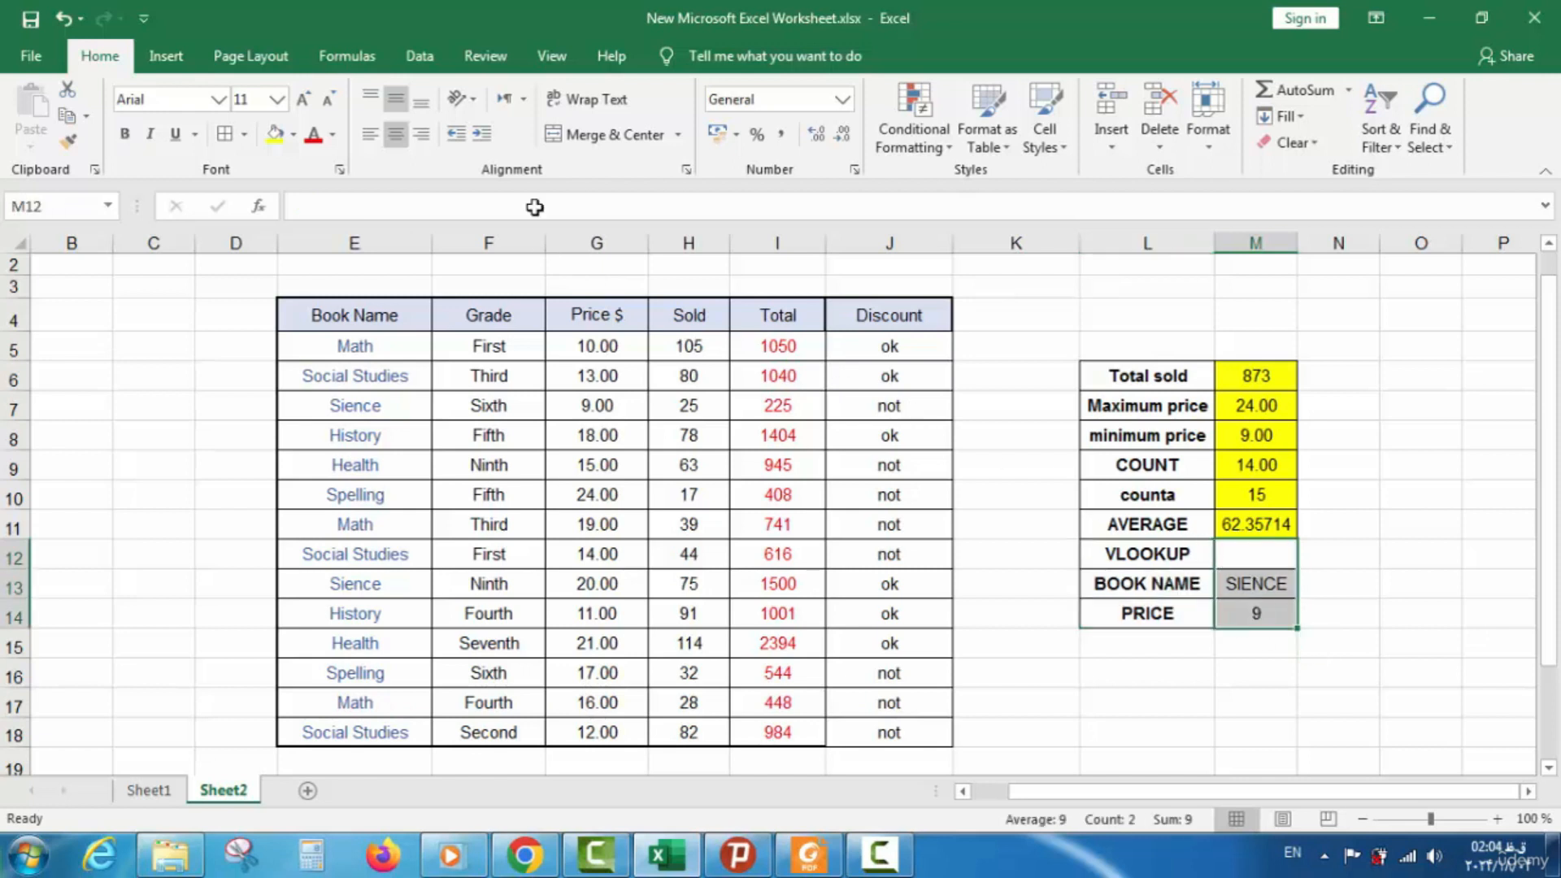
pyautogui.click(274, 135)
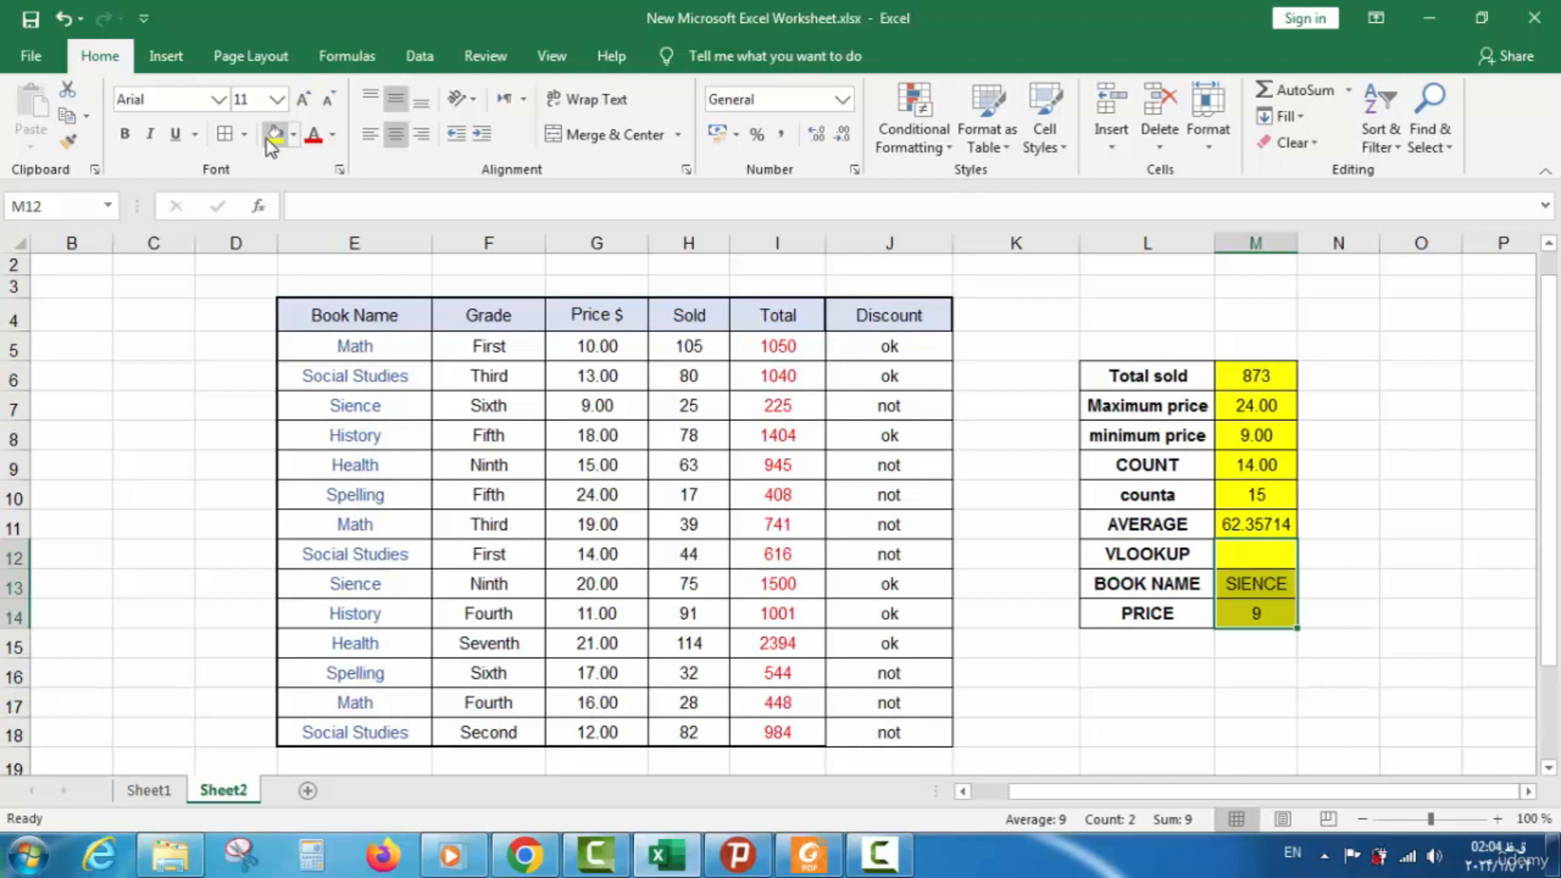
pyautogui.click(1049, 706)
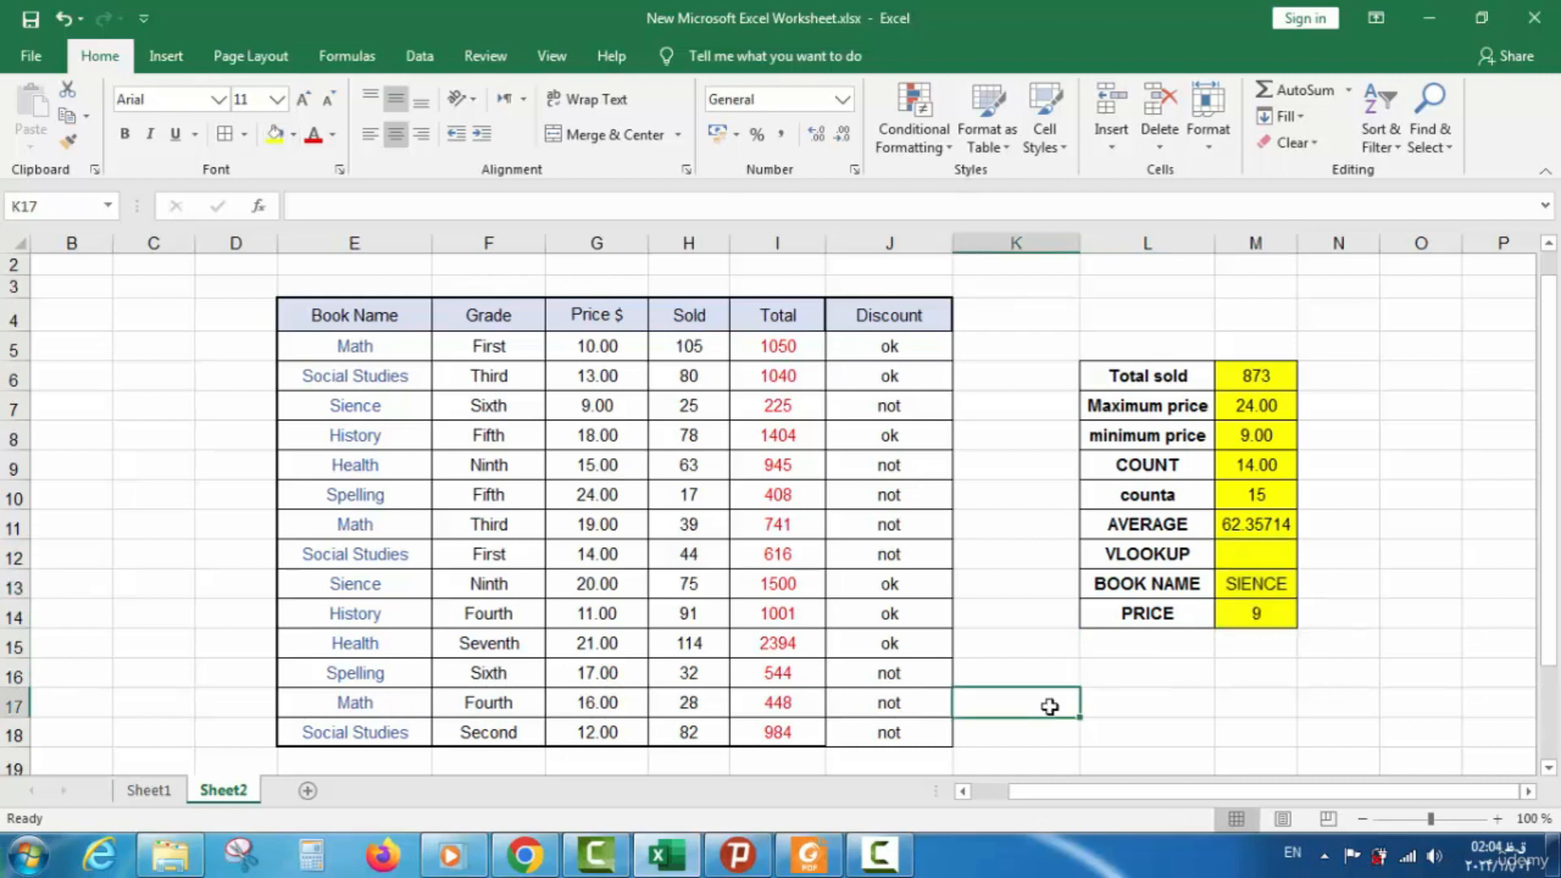
# On Sheet1, insert a √ check mark in VLOOK UP's Done cell
pyautogui.click(174, 789)
pyautogui.click(701, 632)
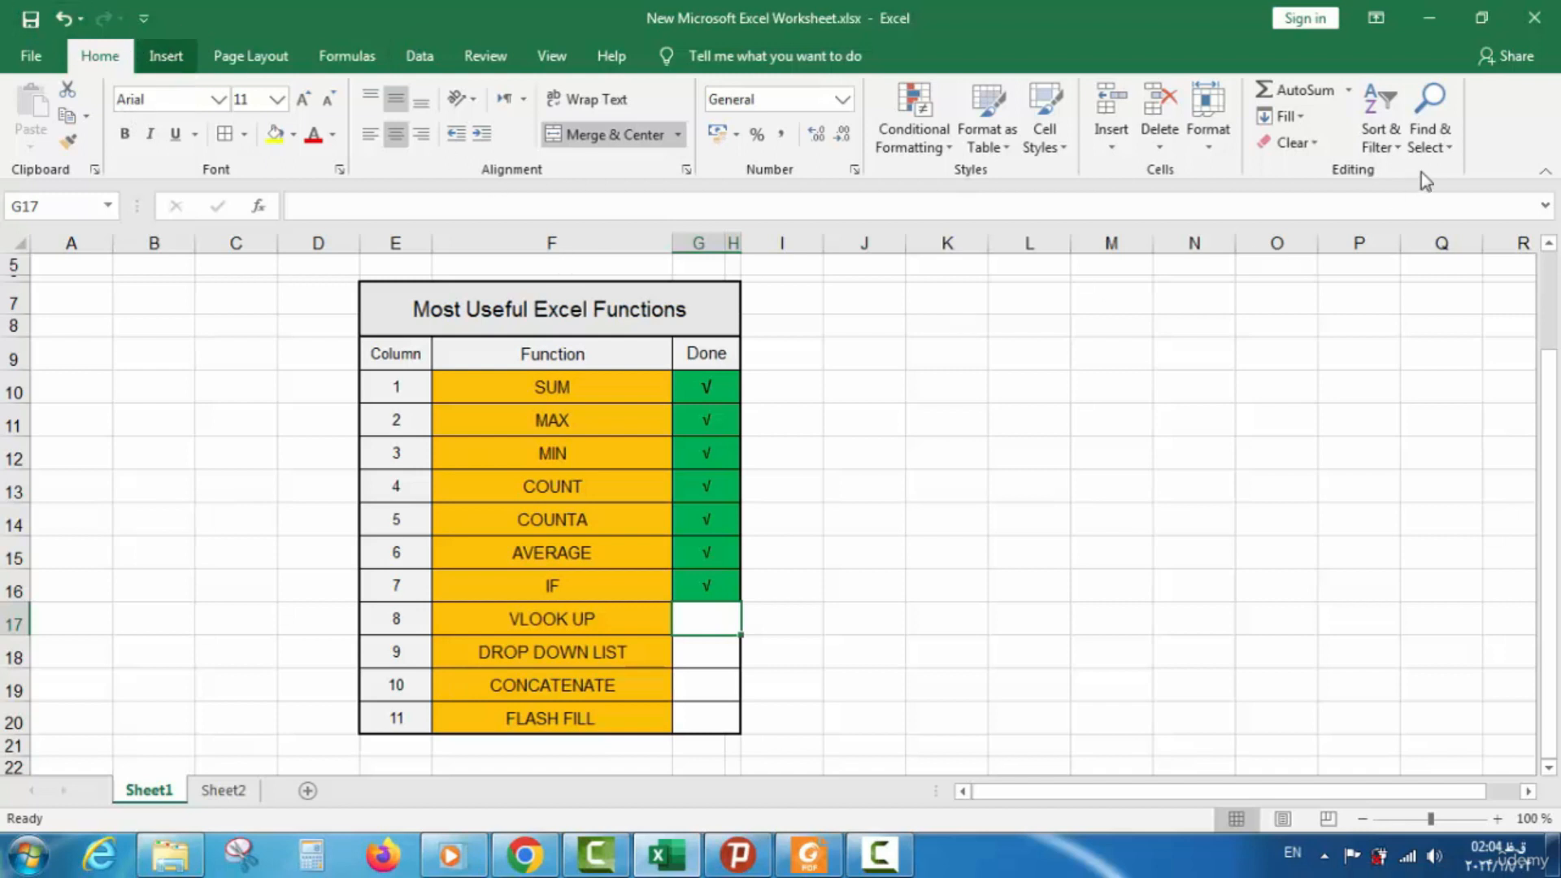
pyautogui.scroll(-1, 1296, 115)
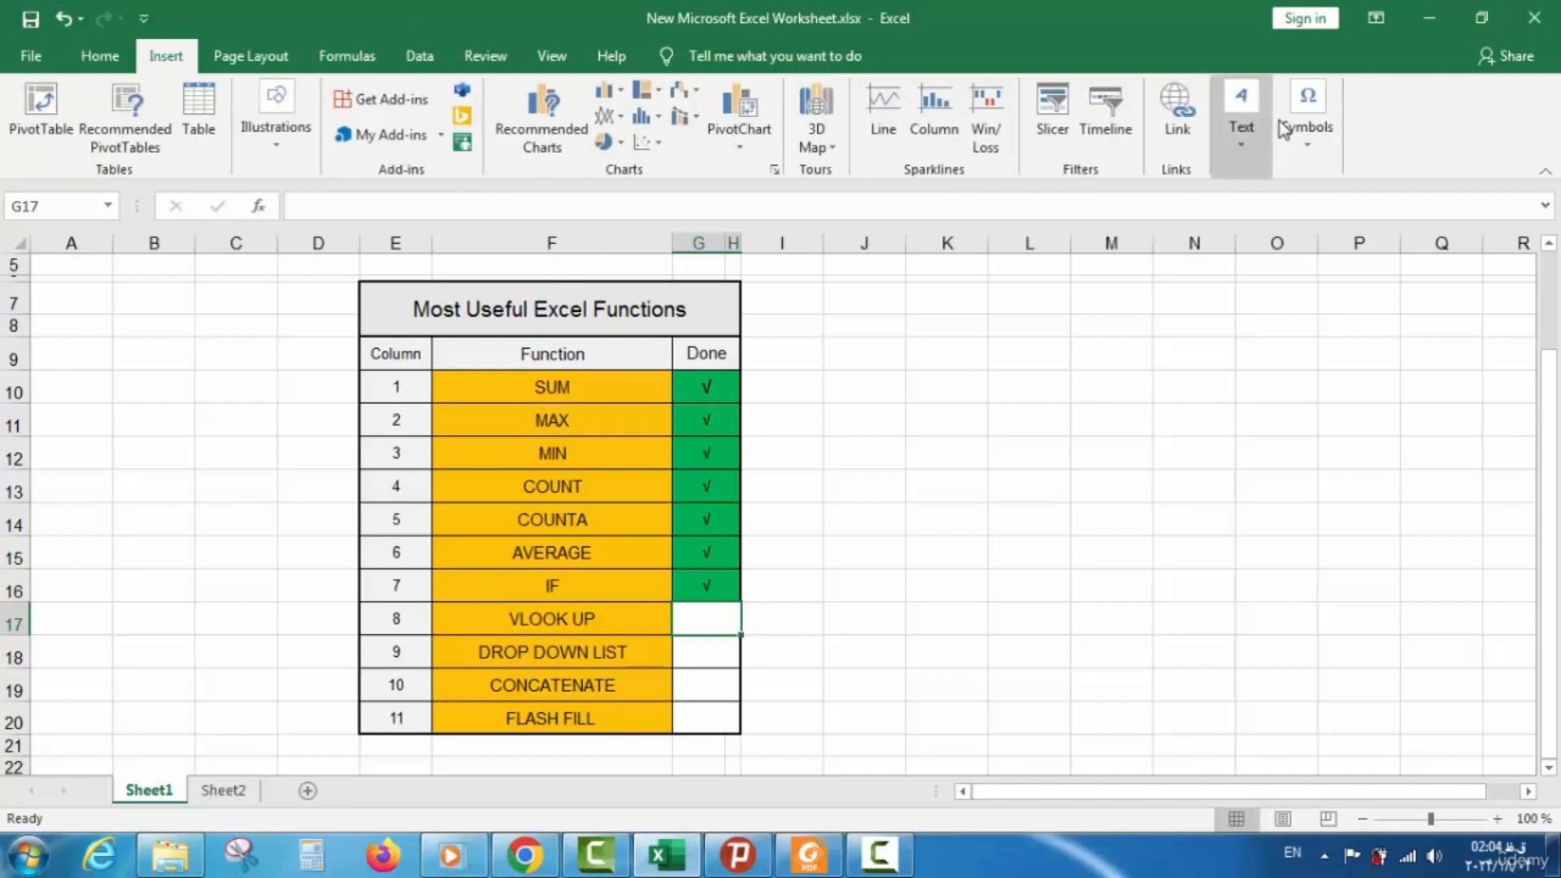
pyautogui.click(1286, 129)
pyautogui.click(1371, 242)
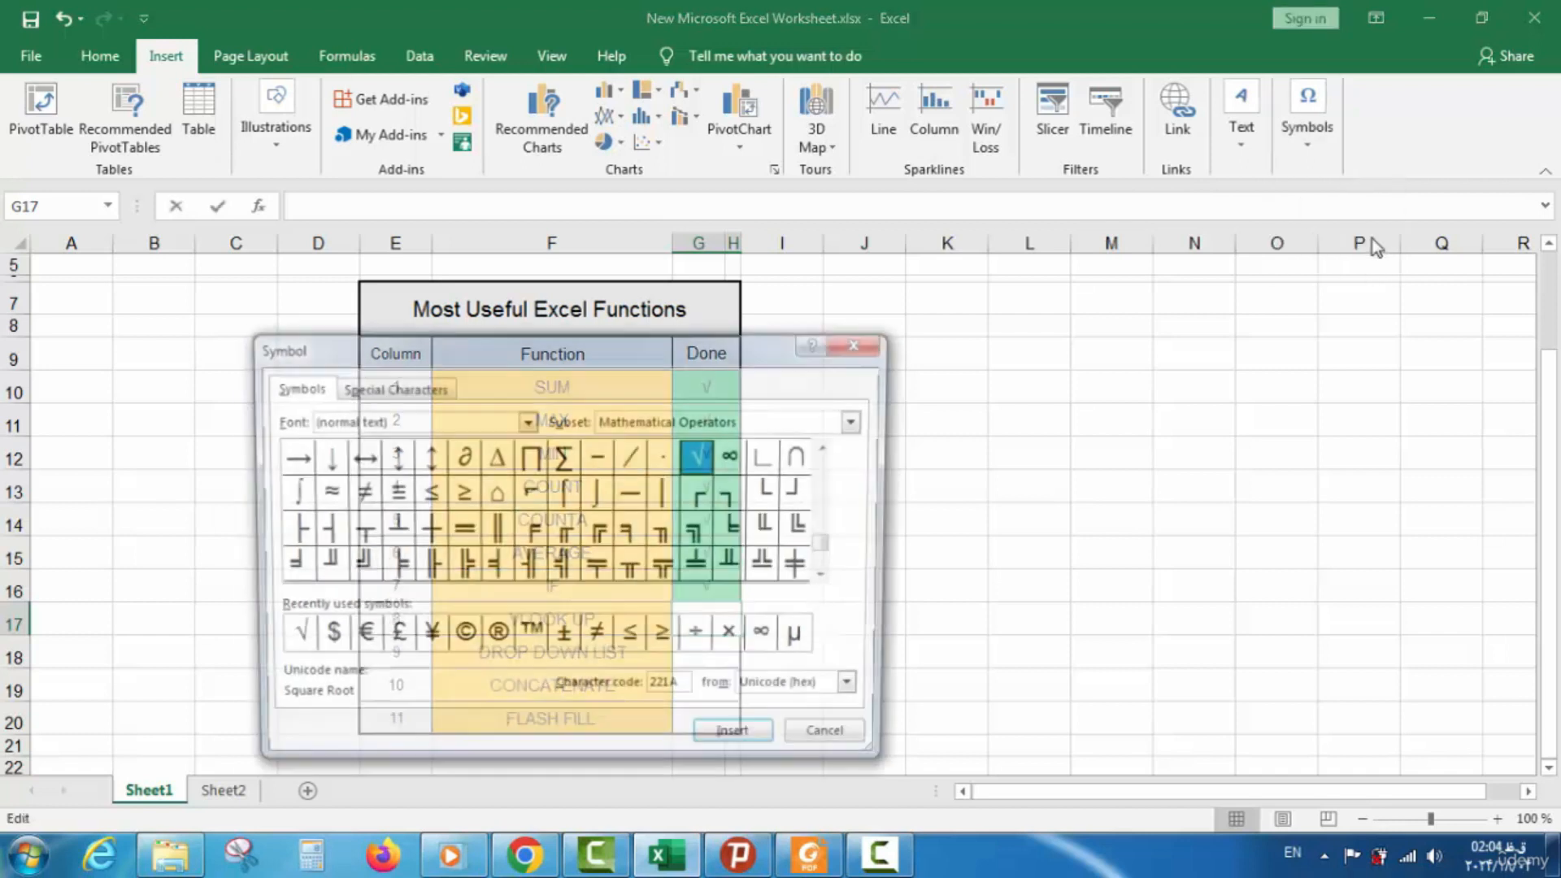
pyautogui.click(729, 743)
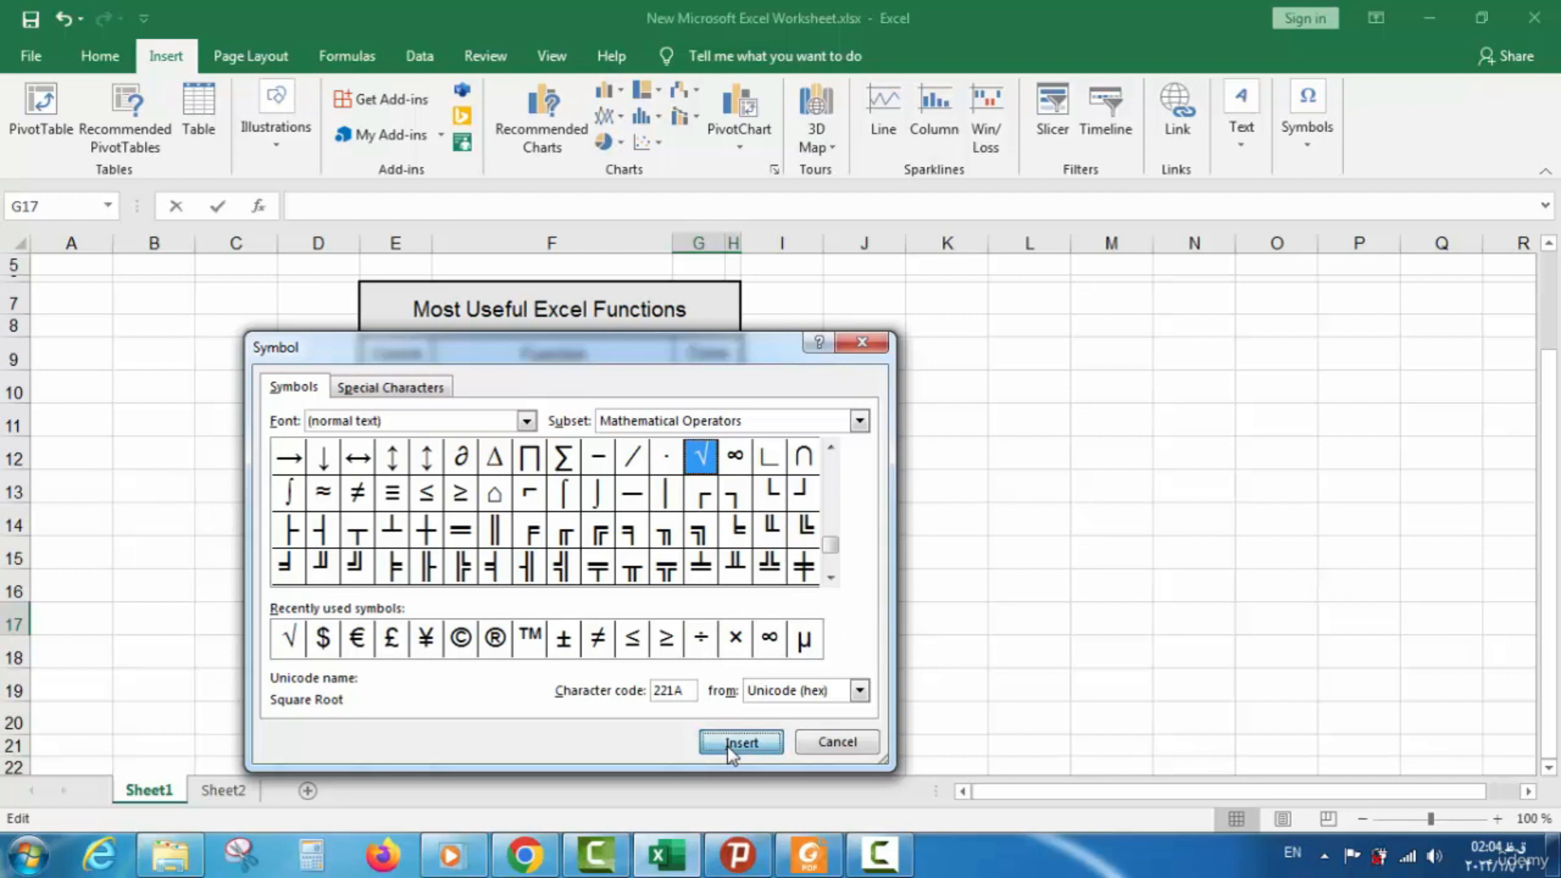
pyautogui.click(838, 742)
pyautogui.click(724, 650)
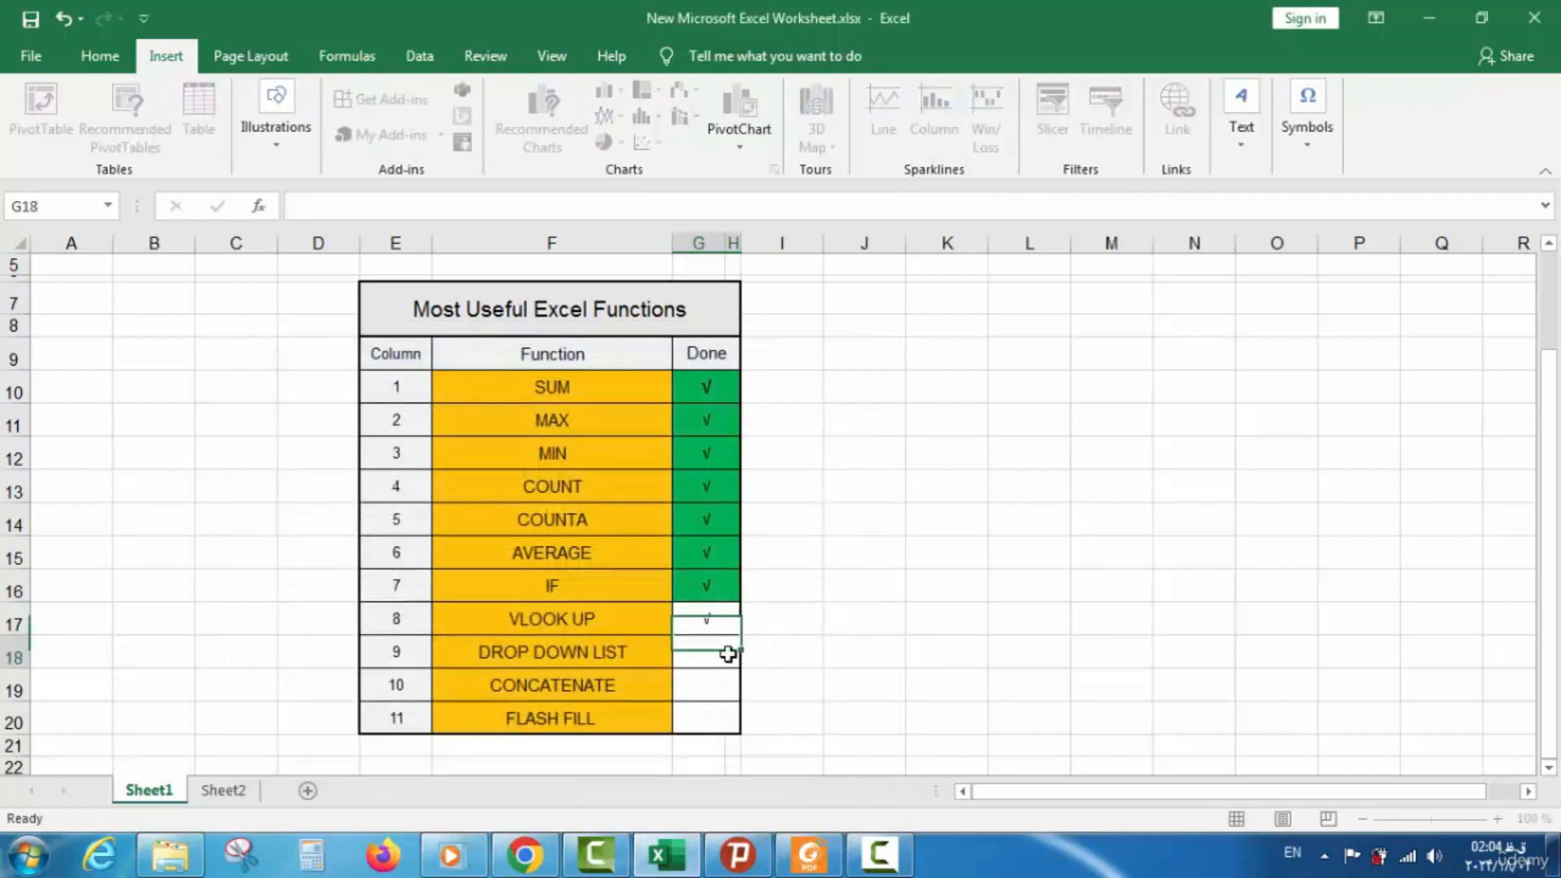
pyautogui.click(715, 624)
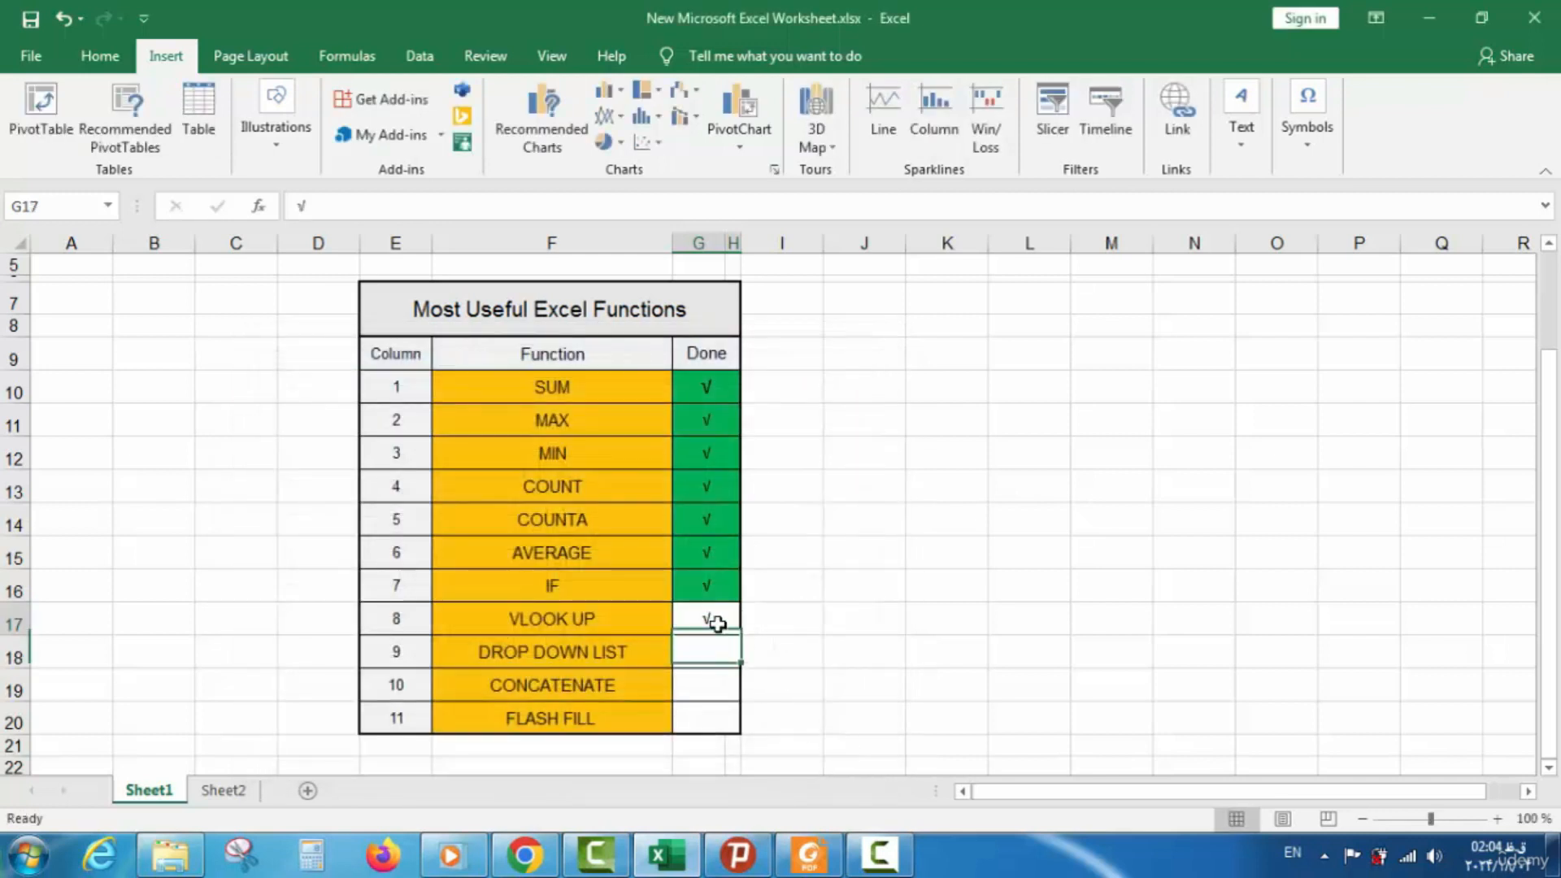
# Fill the check mark cell green, save the workbook, and return to Sheet2
pyautogui.click(106, 55)
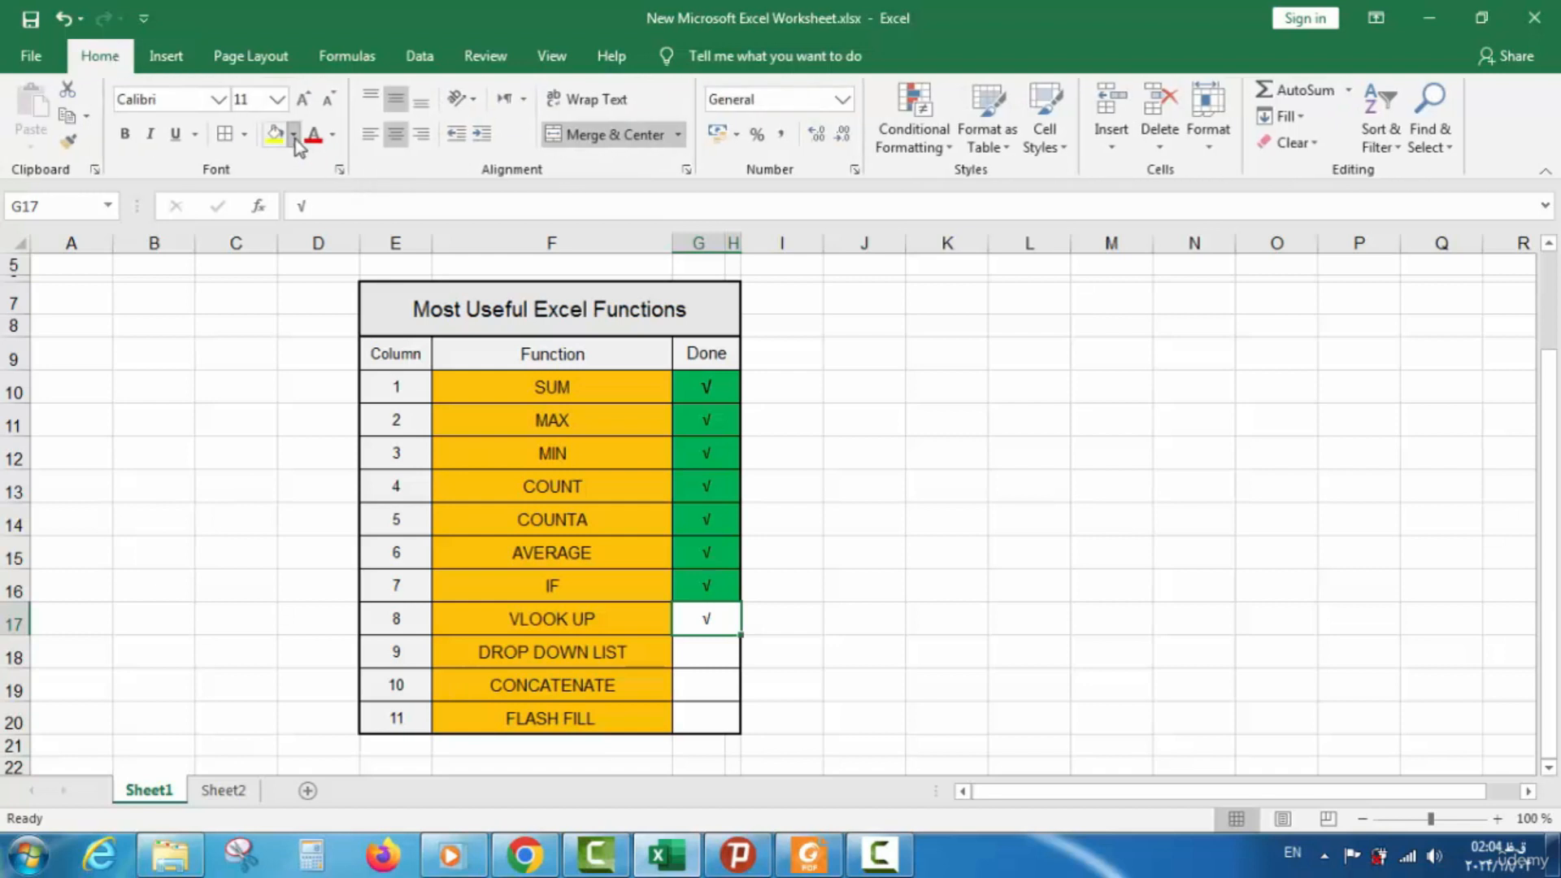
pyautogui.click(294, 135)
pyautogui.click(366, 313)
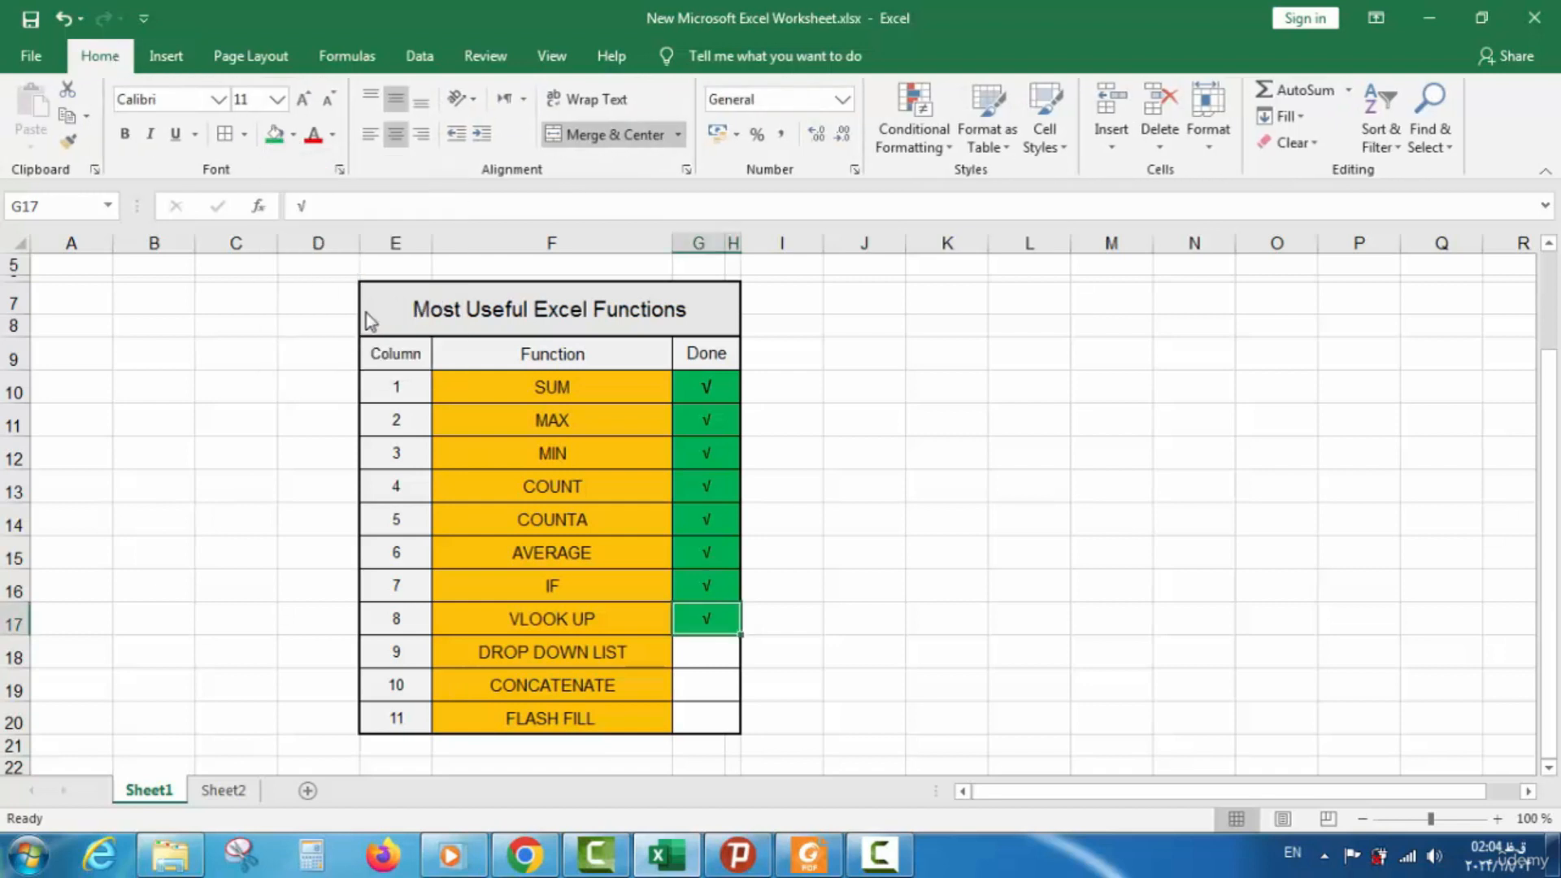
pyautogui.click(32, 24)
pyautogui.click(561, 624)
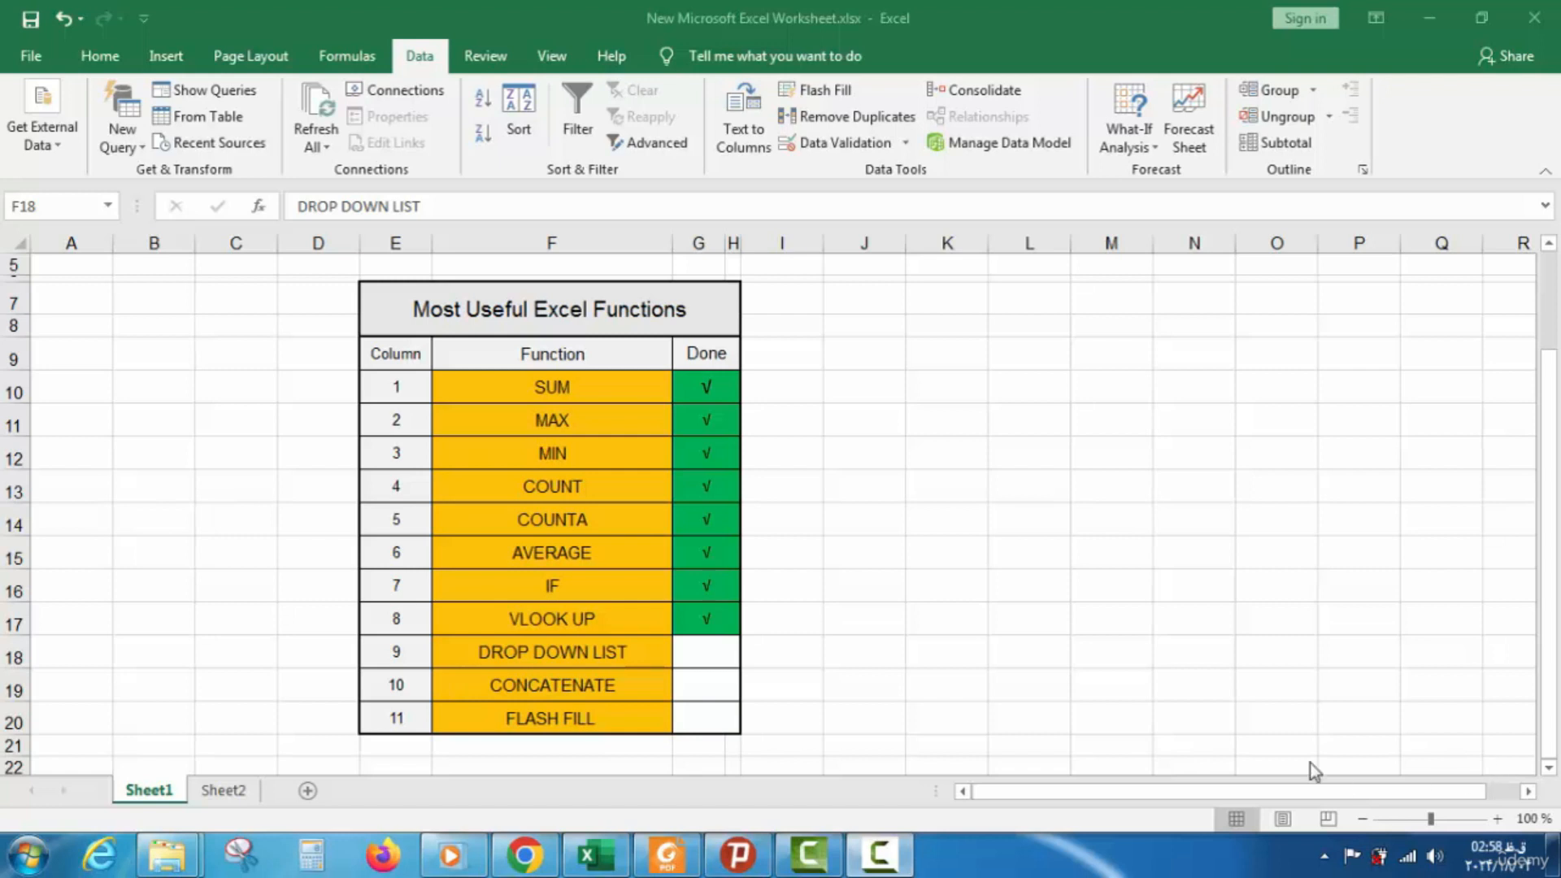
pyautogui.click(617, 648)
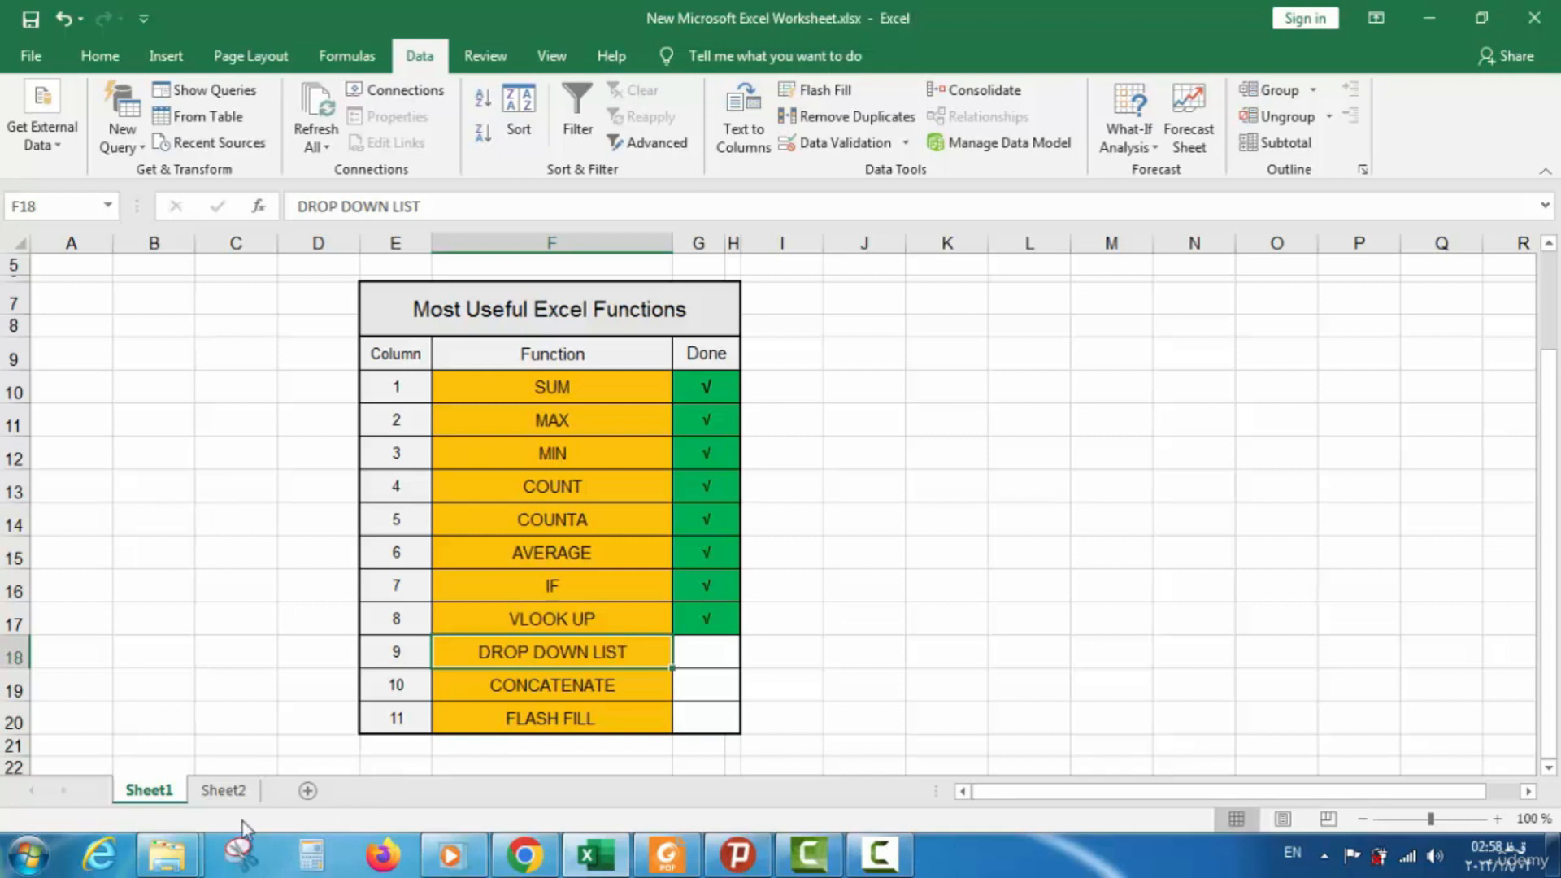
pyautogui.click(217, 790)
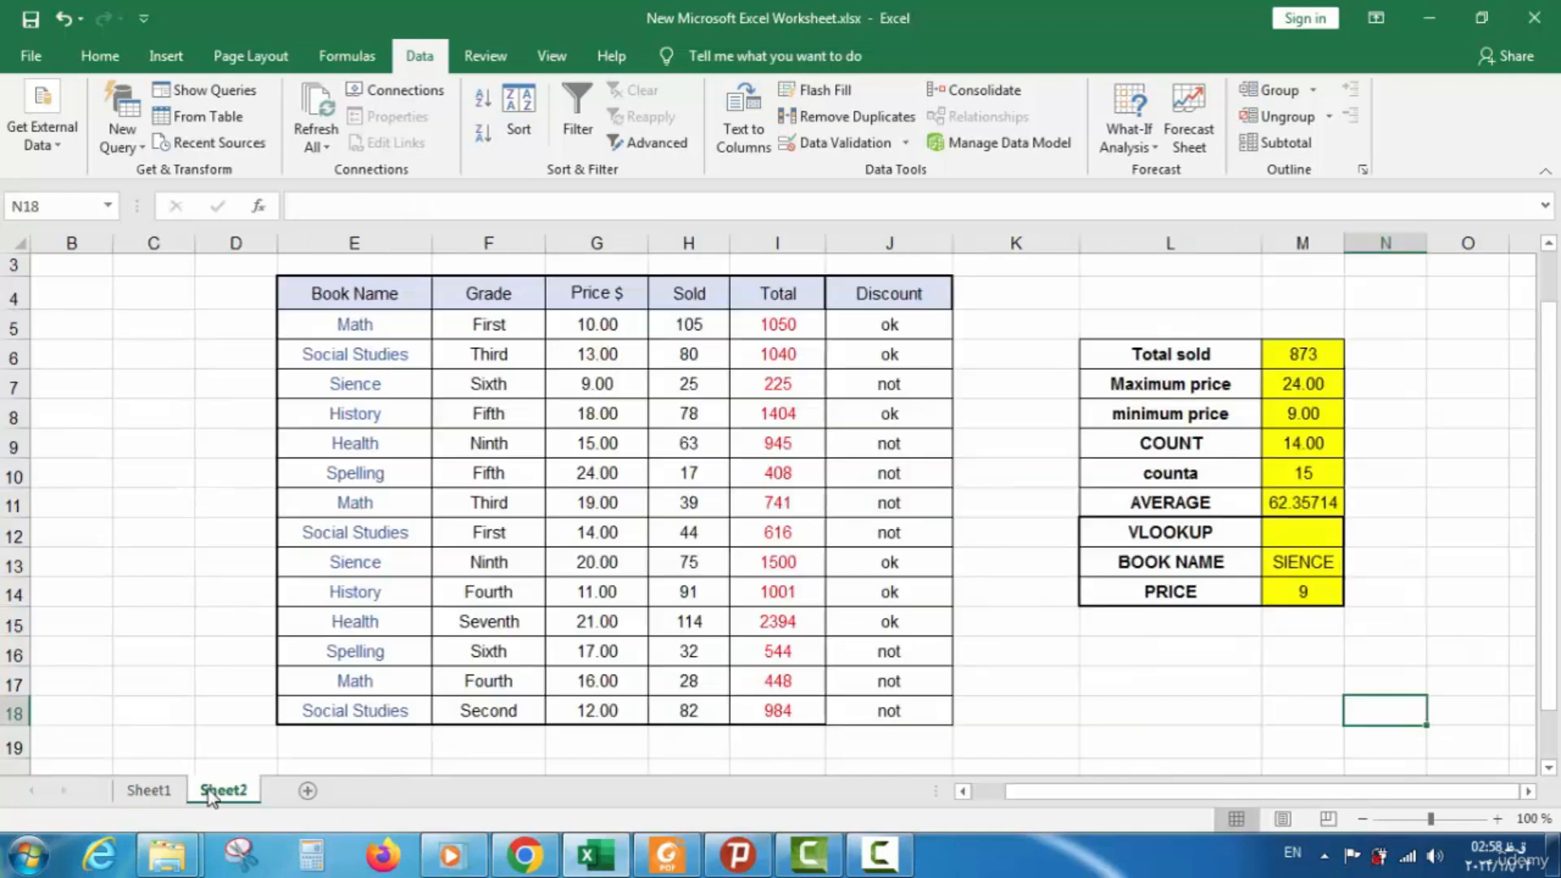
# Type the label DROP DOWN LIST in L15
pyautogui.click(1163, 628)
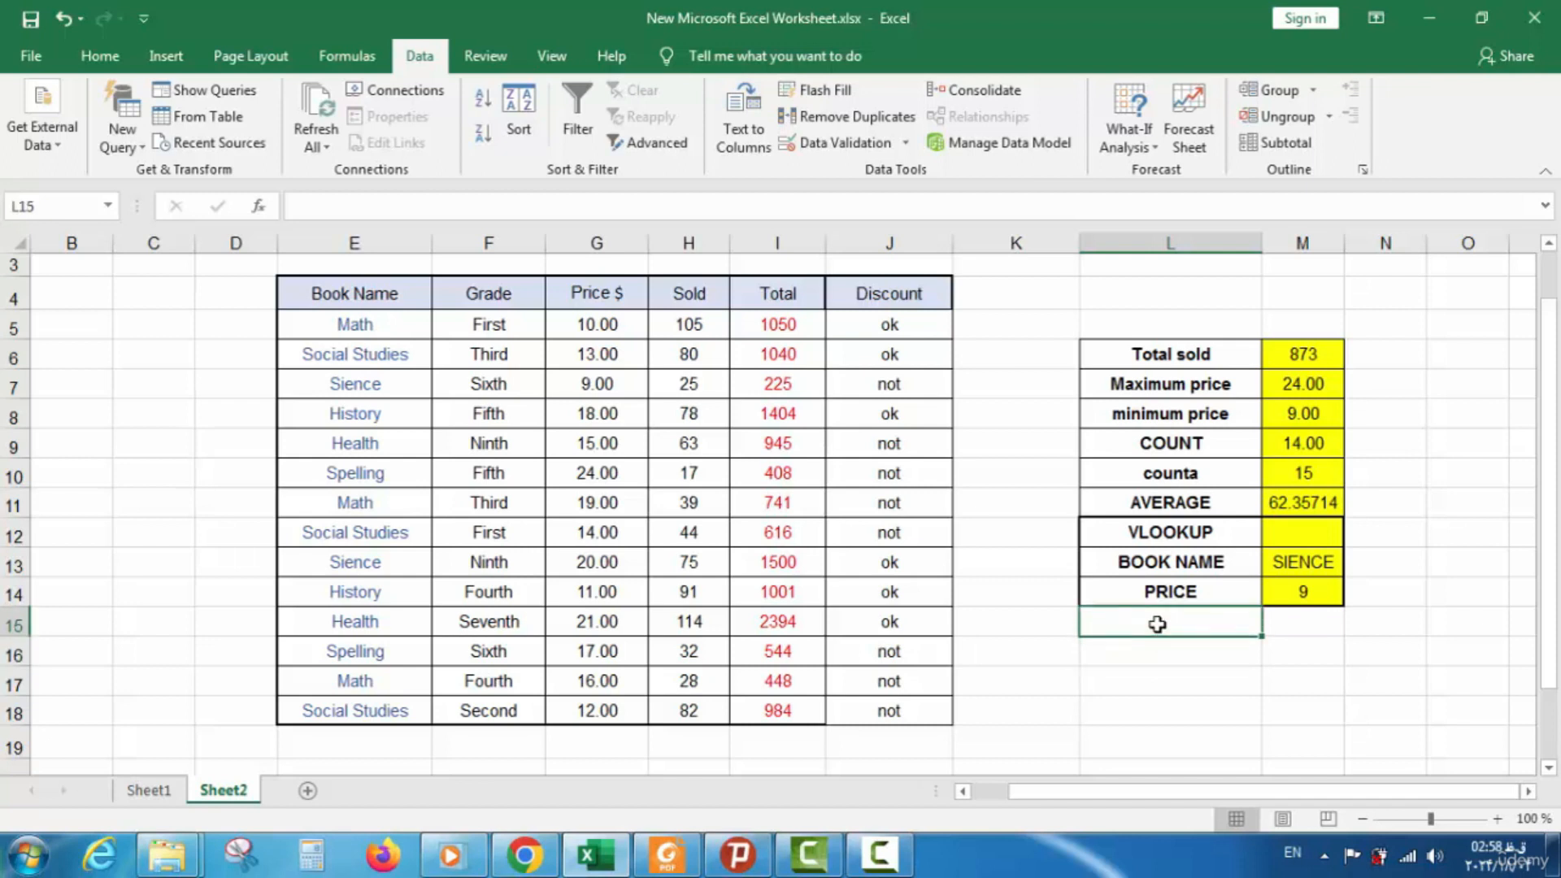
pyautogui.write('drop')
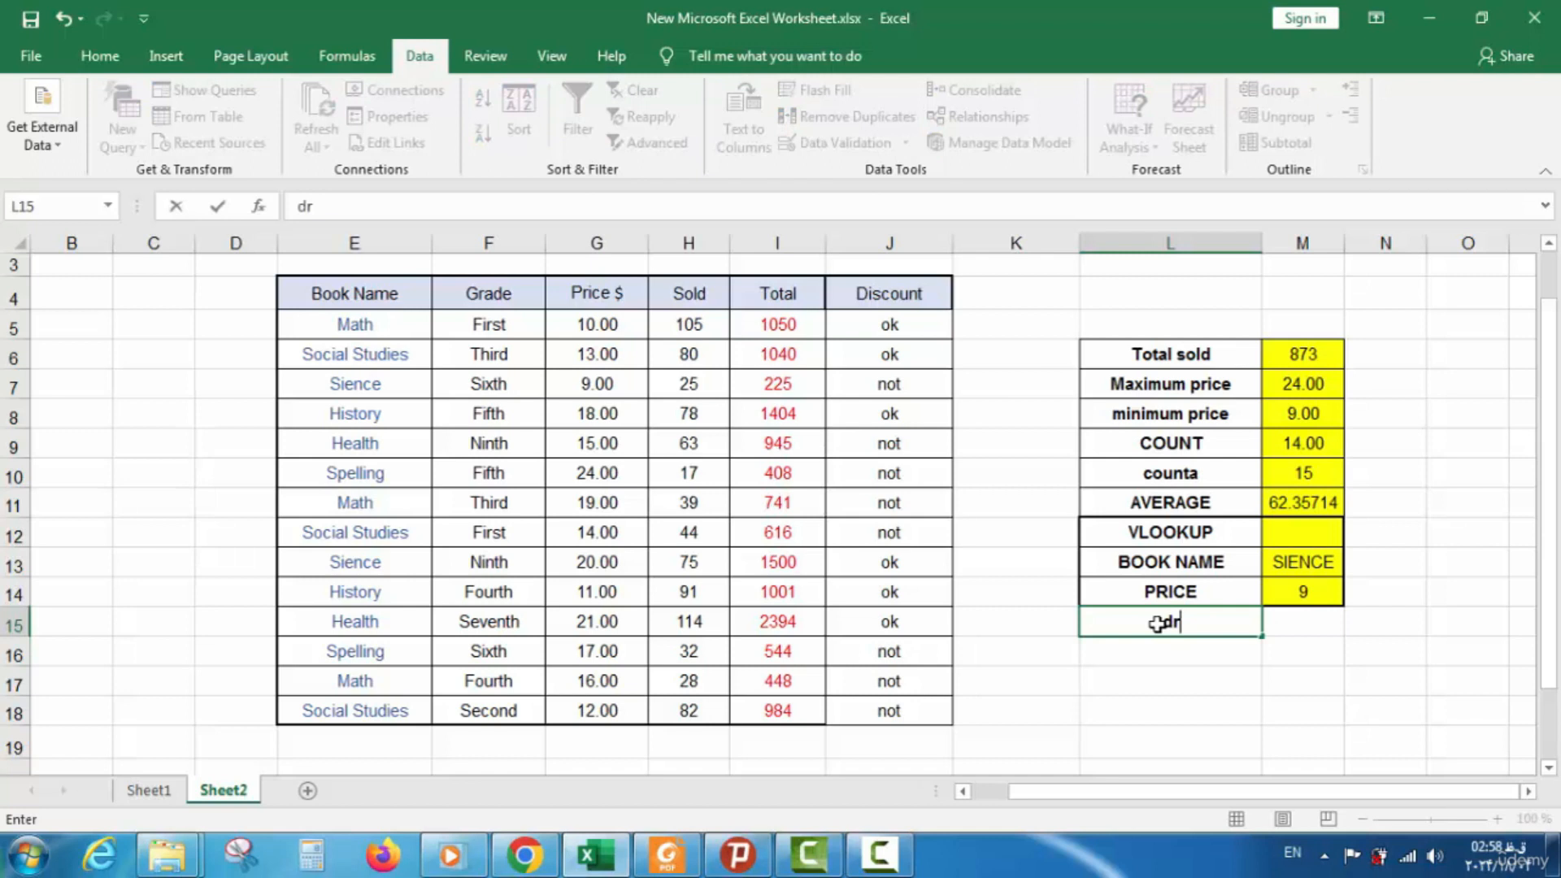
pyautogui.press('BackSpace')
pyautogui.press('BackSpace')
pyautogui.press('BackSpace')
pyautogui.press('BackSpace')
pyautogui.write('DROP D')
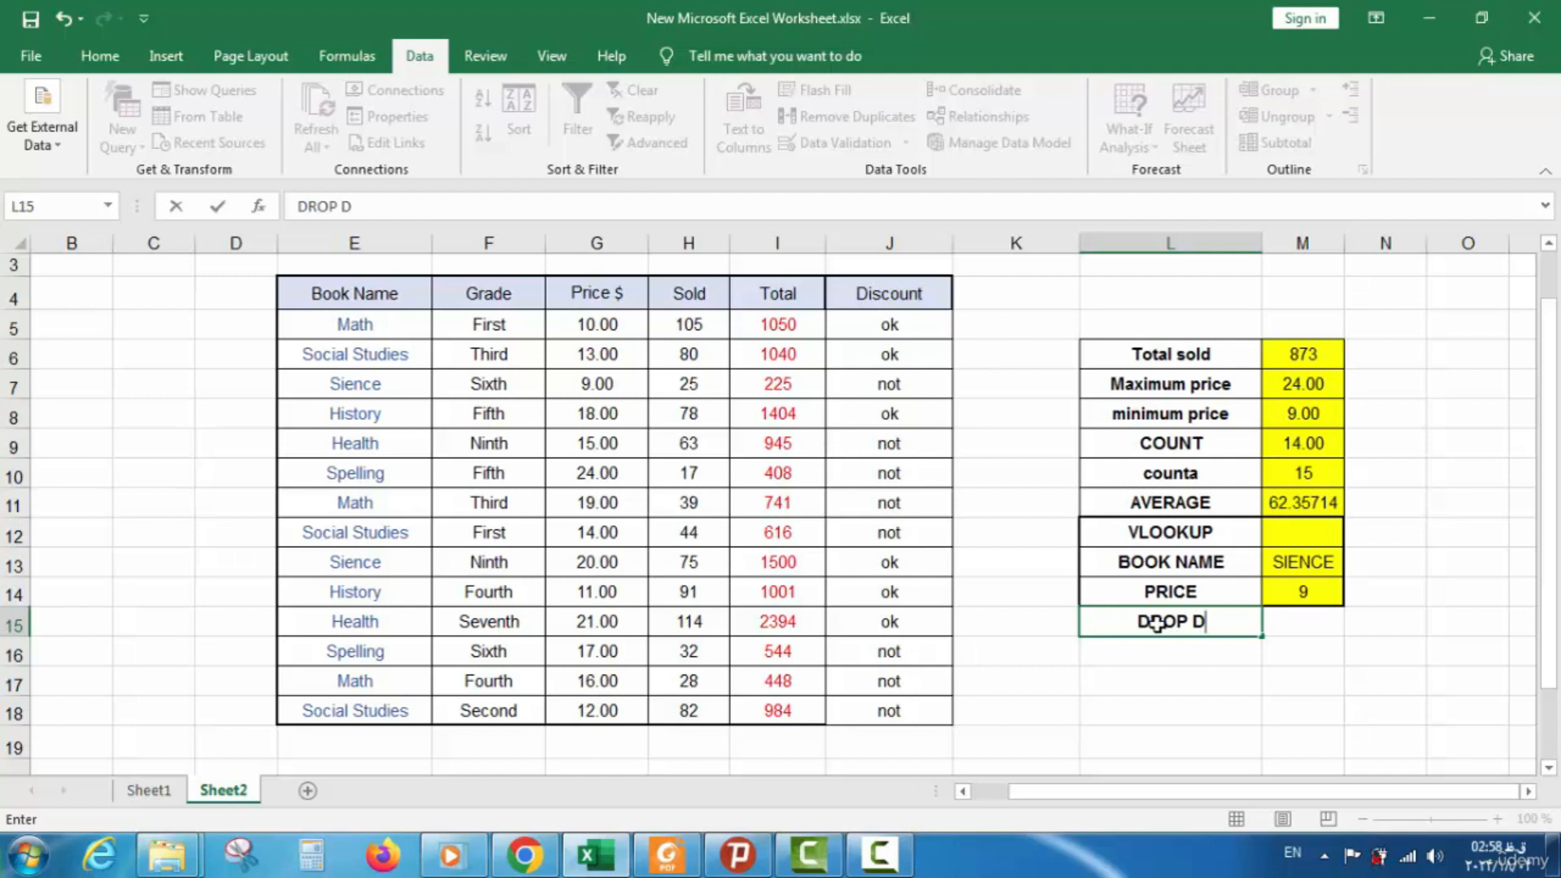
pyautogui.write('OWN')
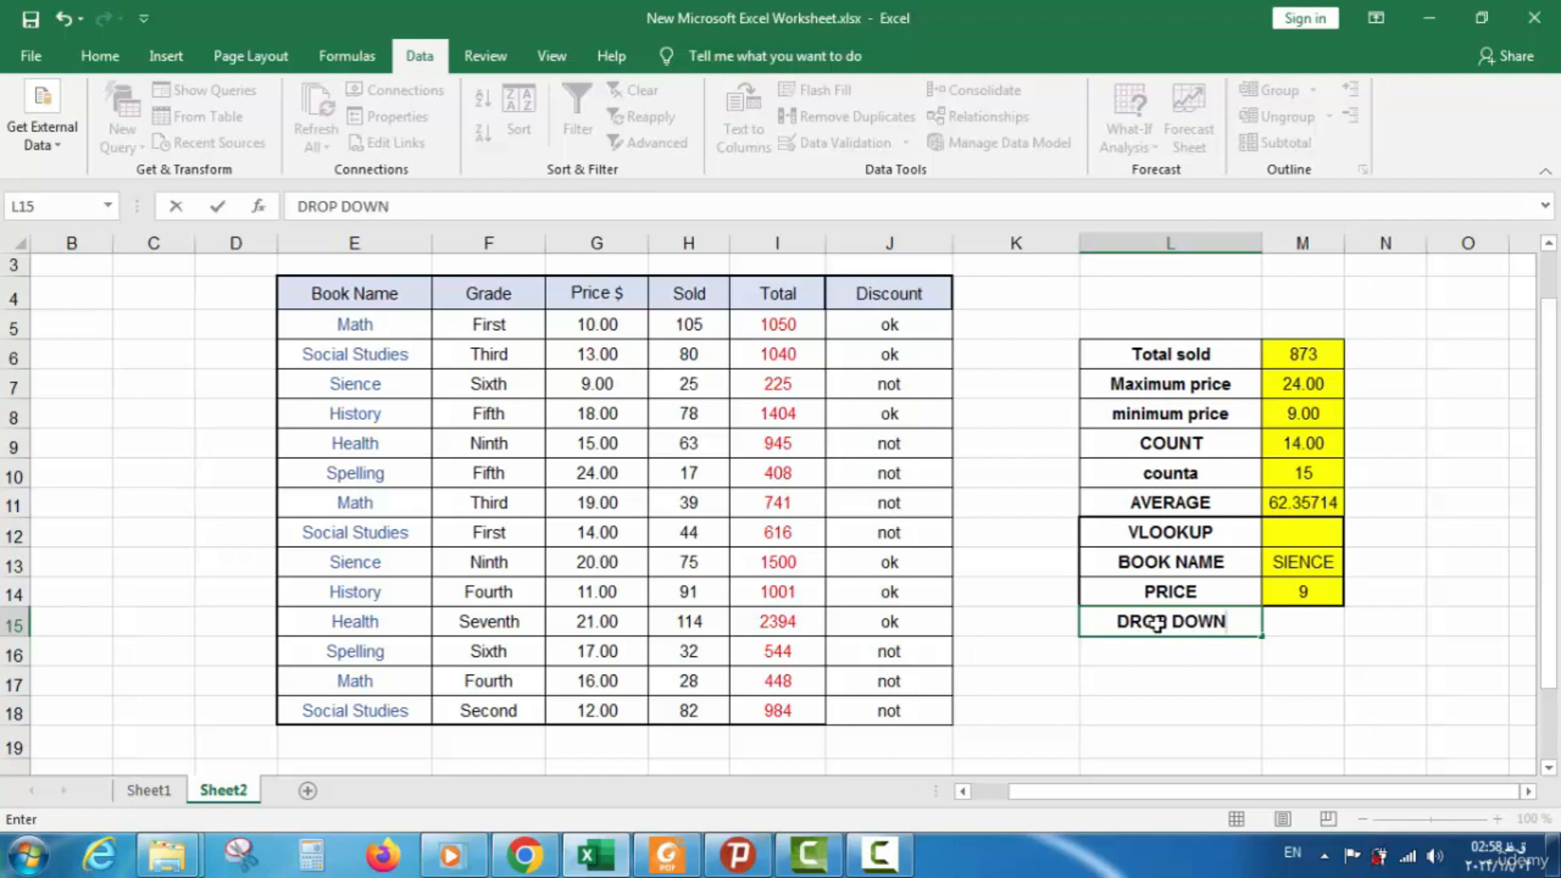
pyautogui.write(' LIST')
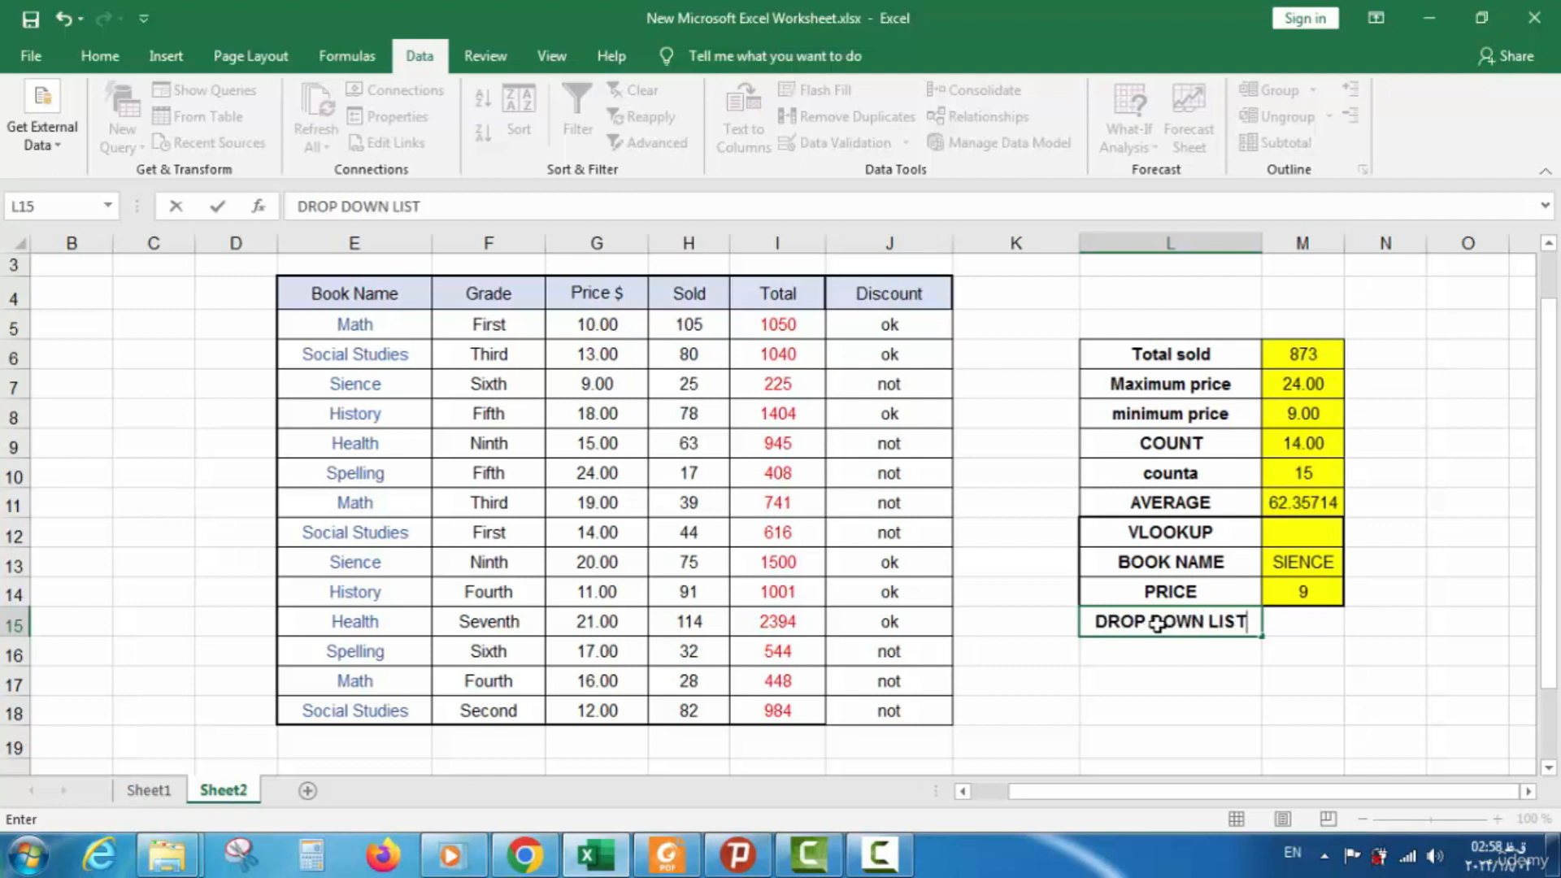
pyautogui.click(149, 789)
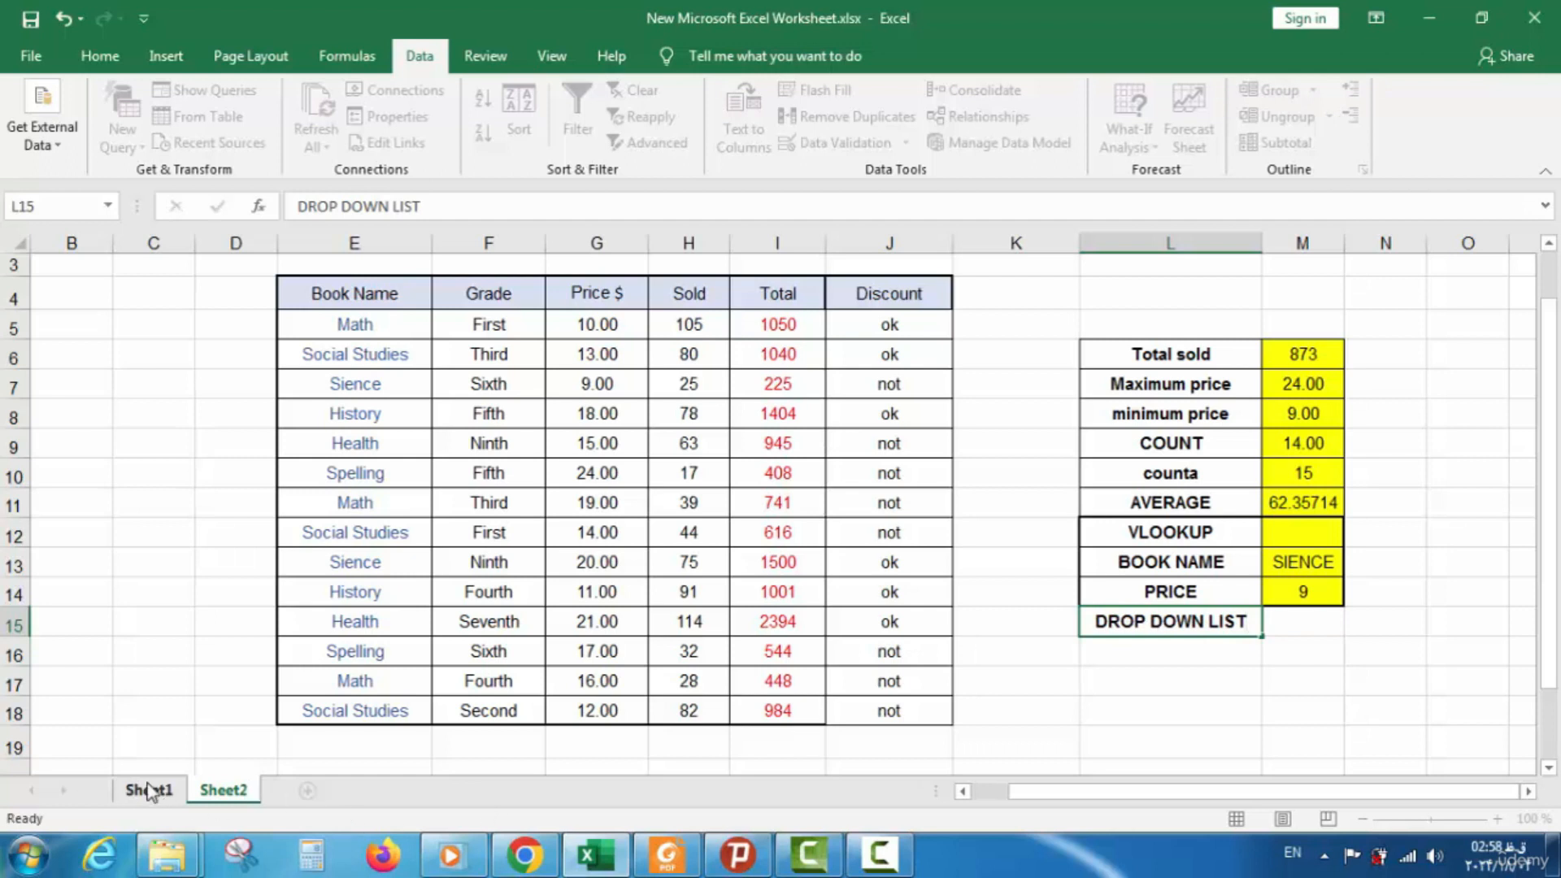
pyautogui.click(221, 789)
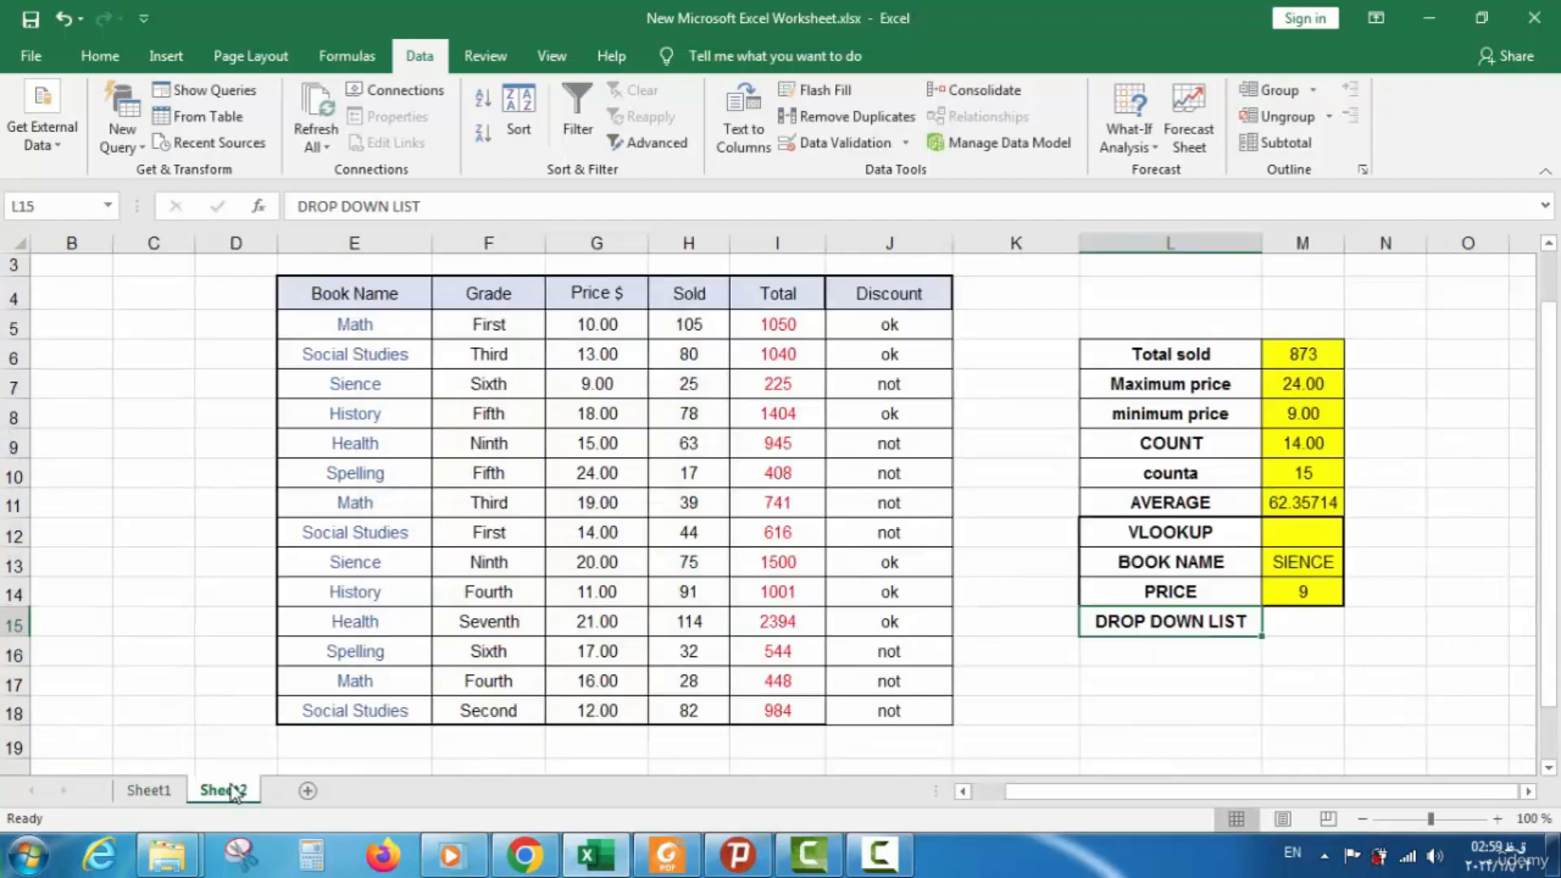
# Add the labels BOOK NAME in L16 and TOTAL SOLD in L17
pyautogui.click(1163, 658)
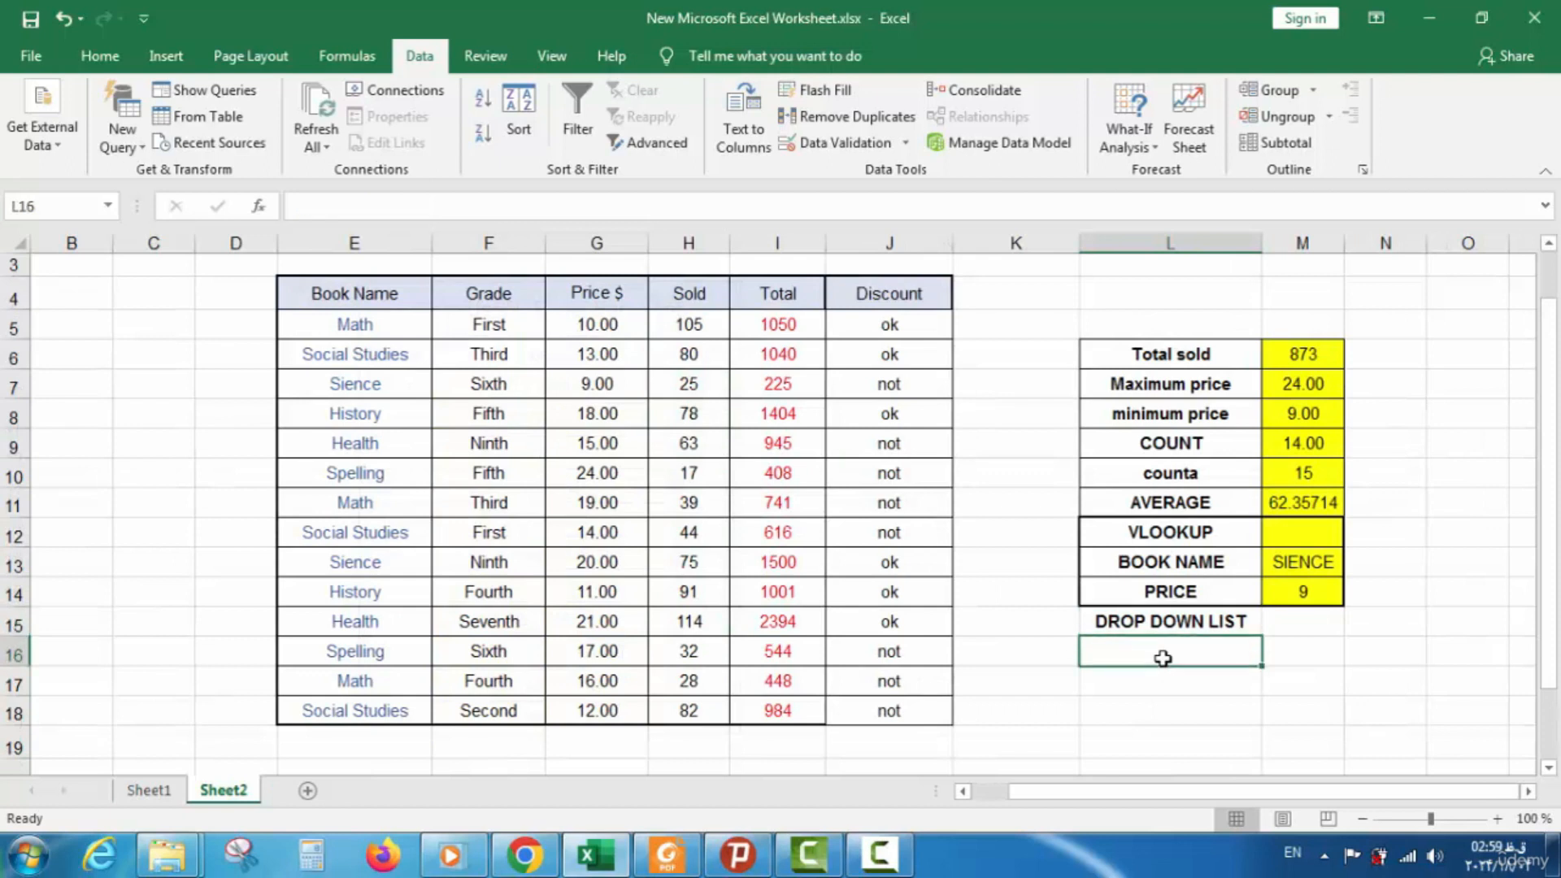
pyautogui.write('BOOK NAME')
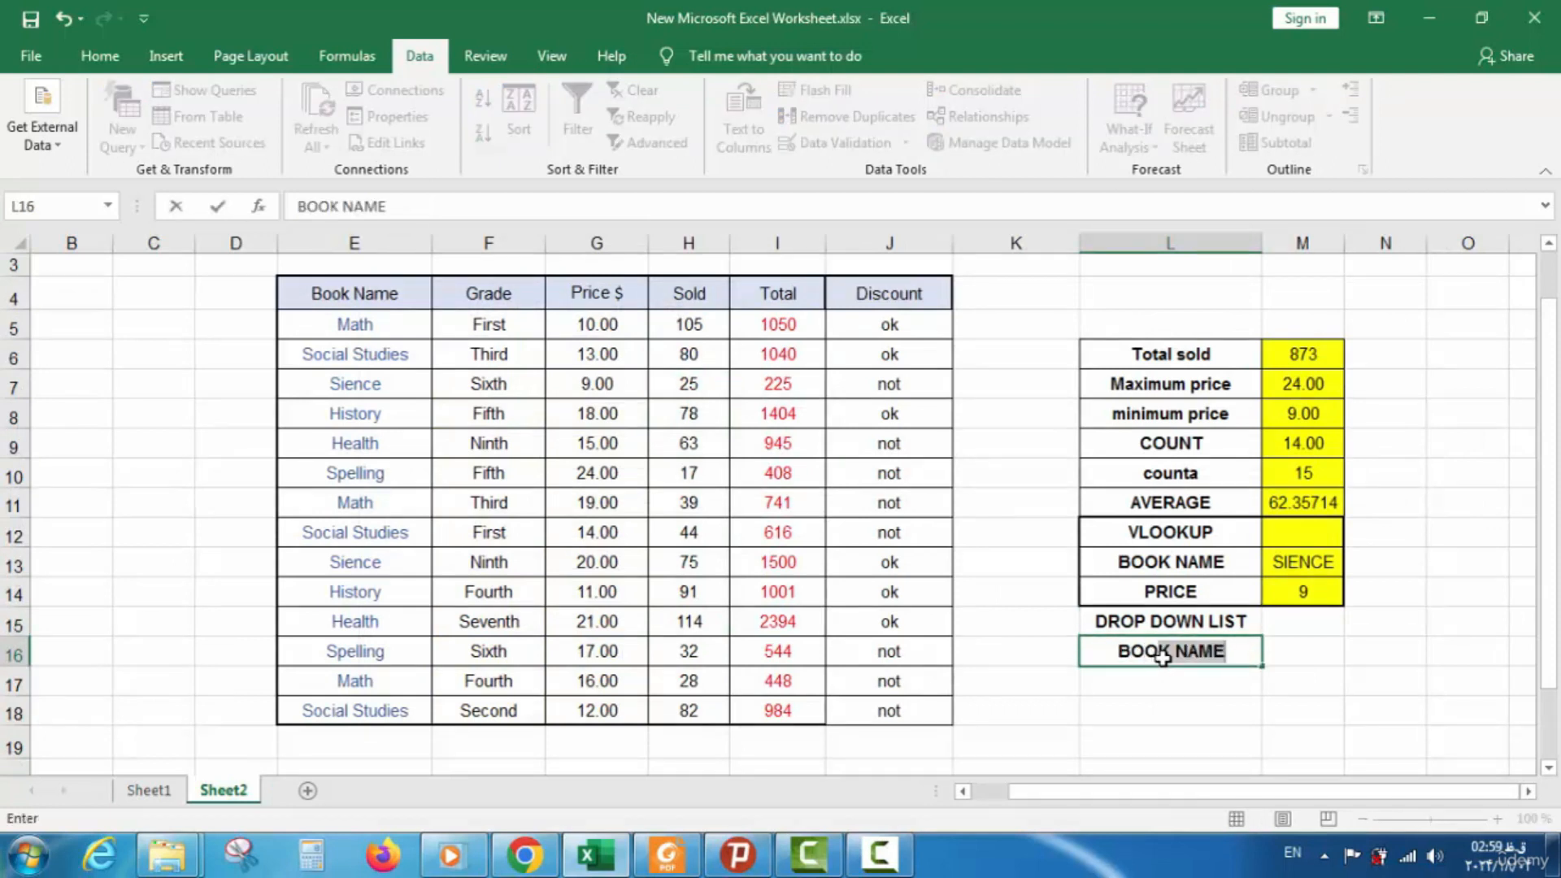
pyautogui.click(1166, 681)
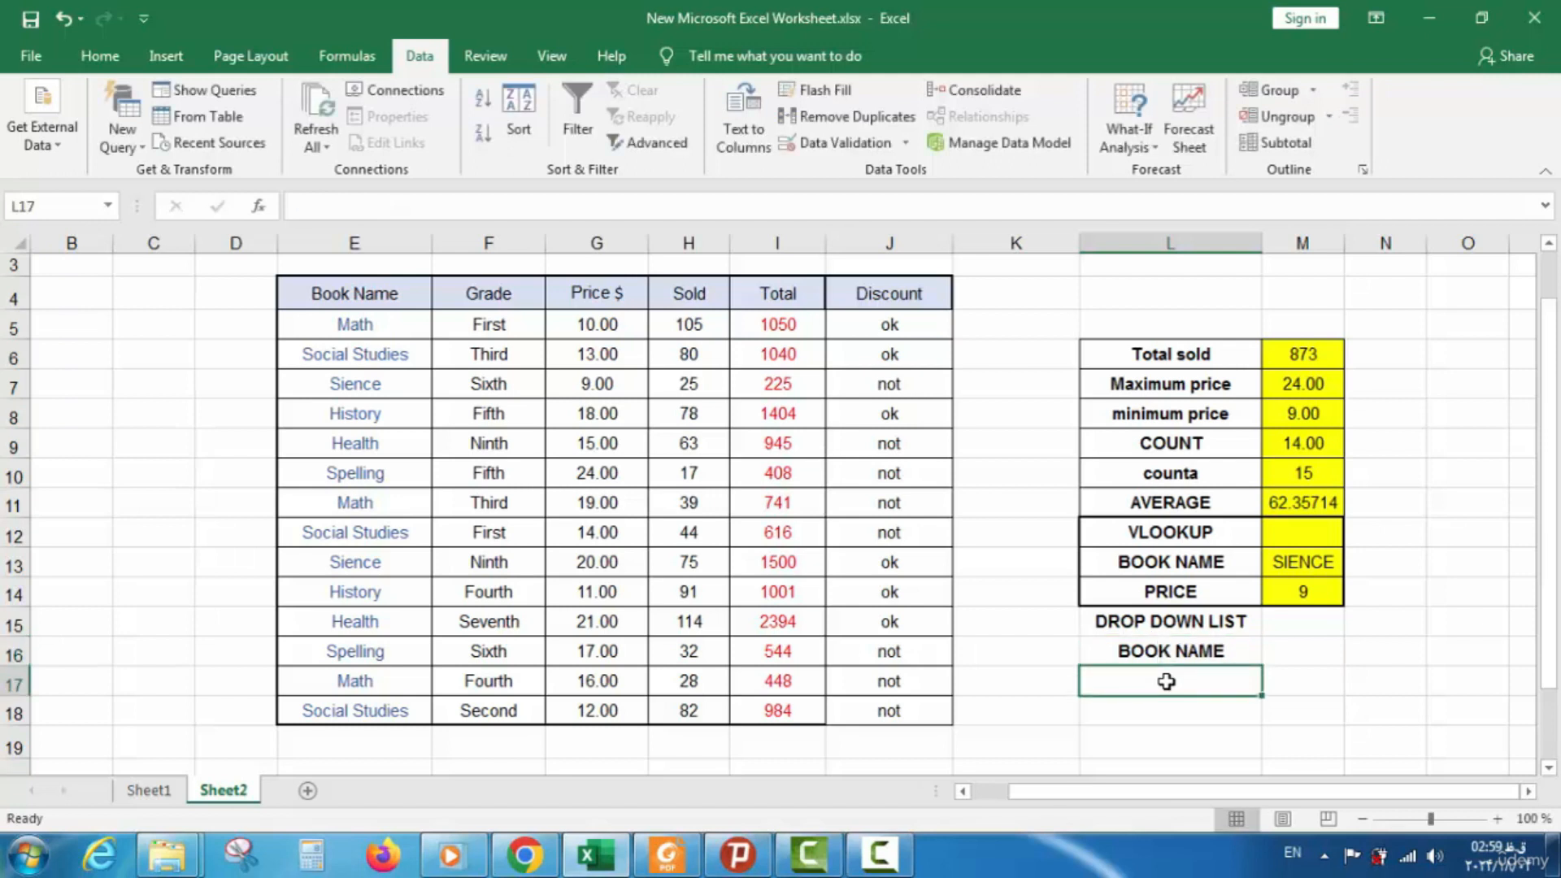
pyautogui.write('TOTAL SA')
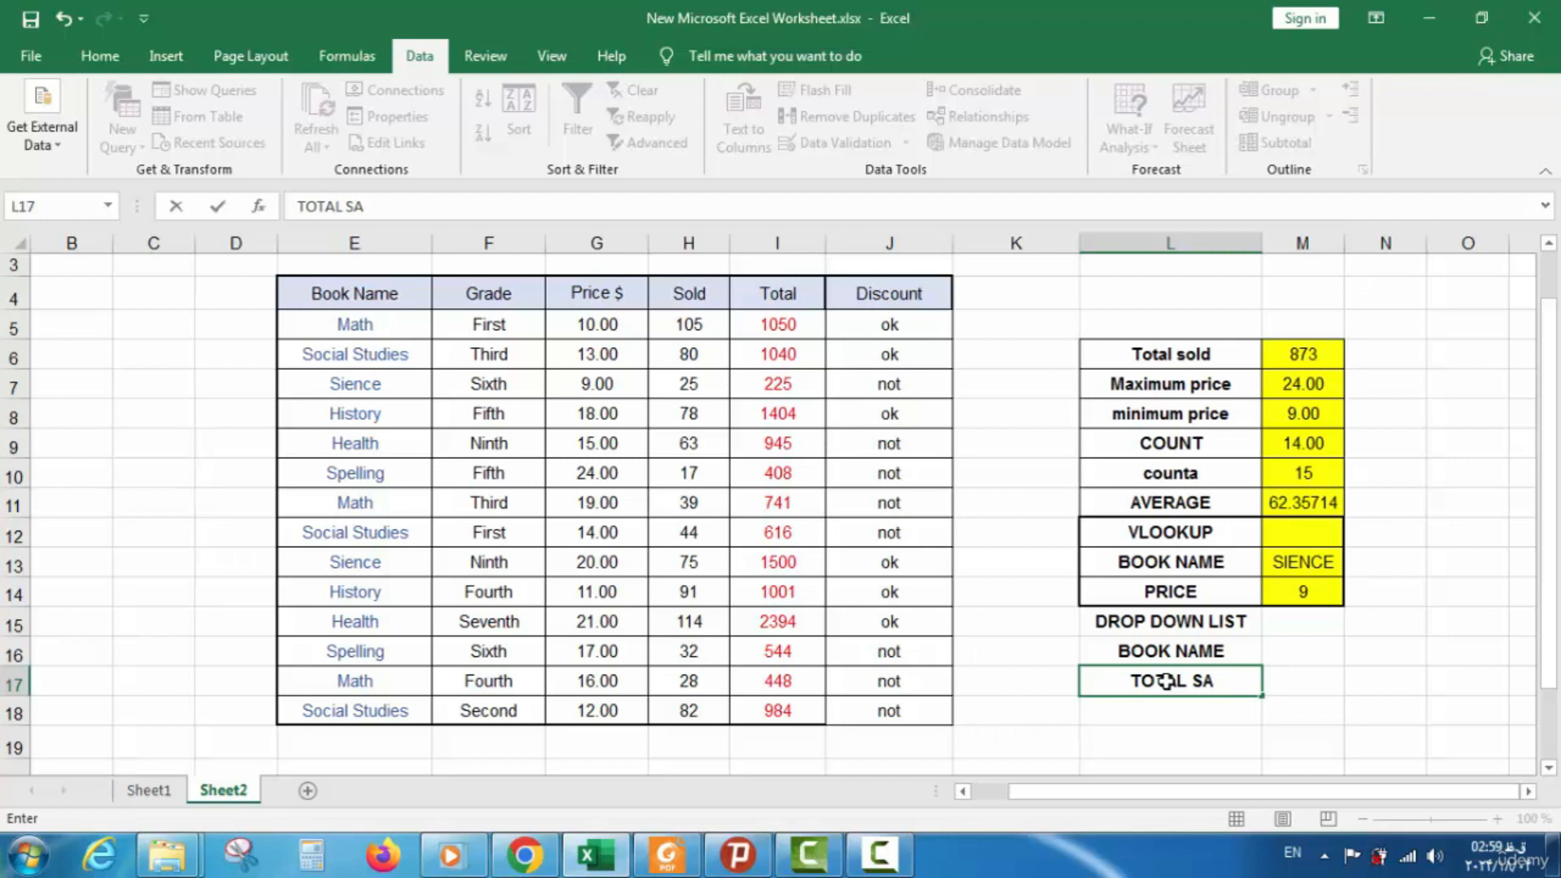
pyautogui.press('BackSpace')
pyautogui.write('OLS')
pyautogui.press('BackSpace')
pyautogui.write('D')
pyautogui.click(1287, 668)
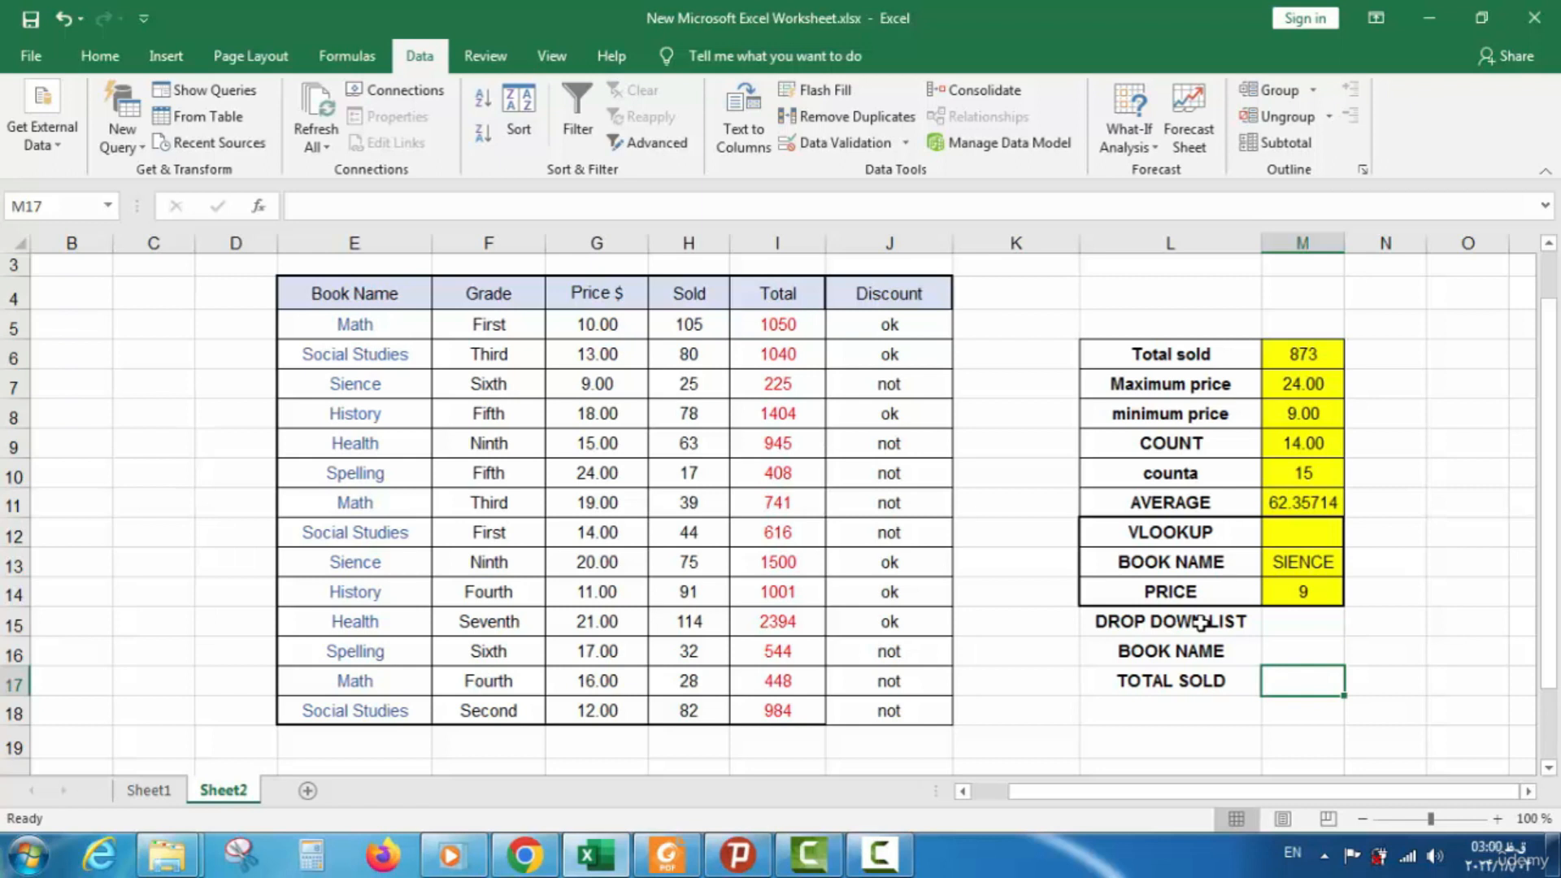
# Start a VLOOKUP formula in M17, then erase it, leaving M17 empty
pyautogui.write('=')
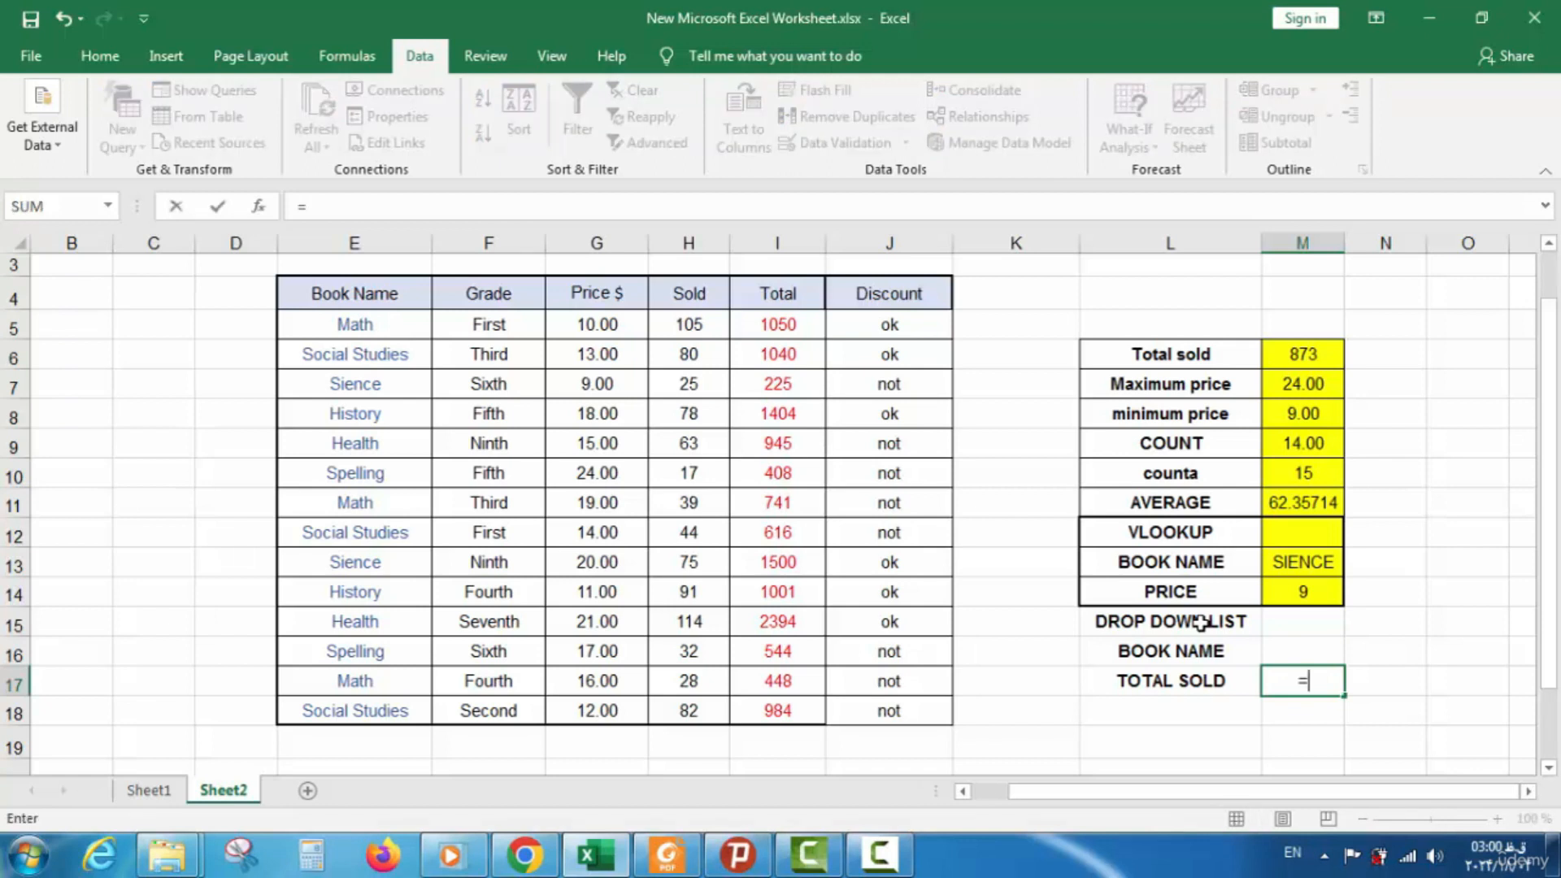
pyautogui.write('VL')
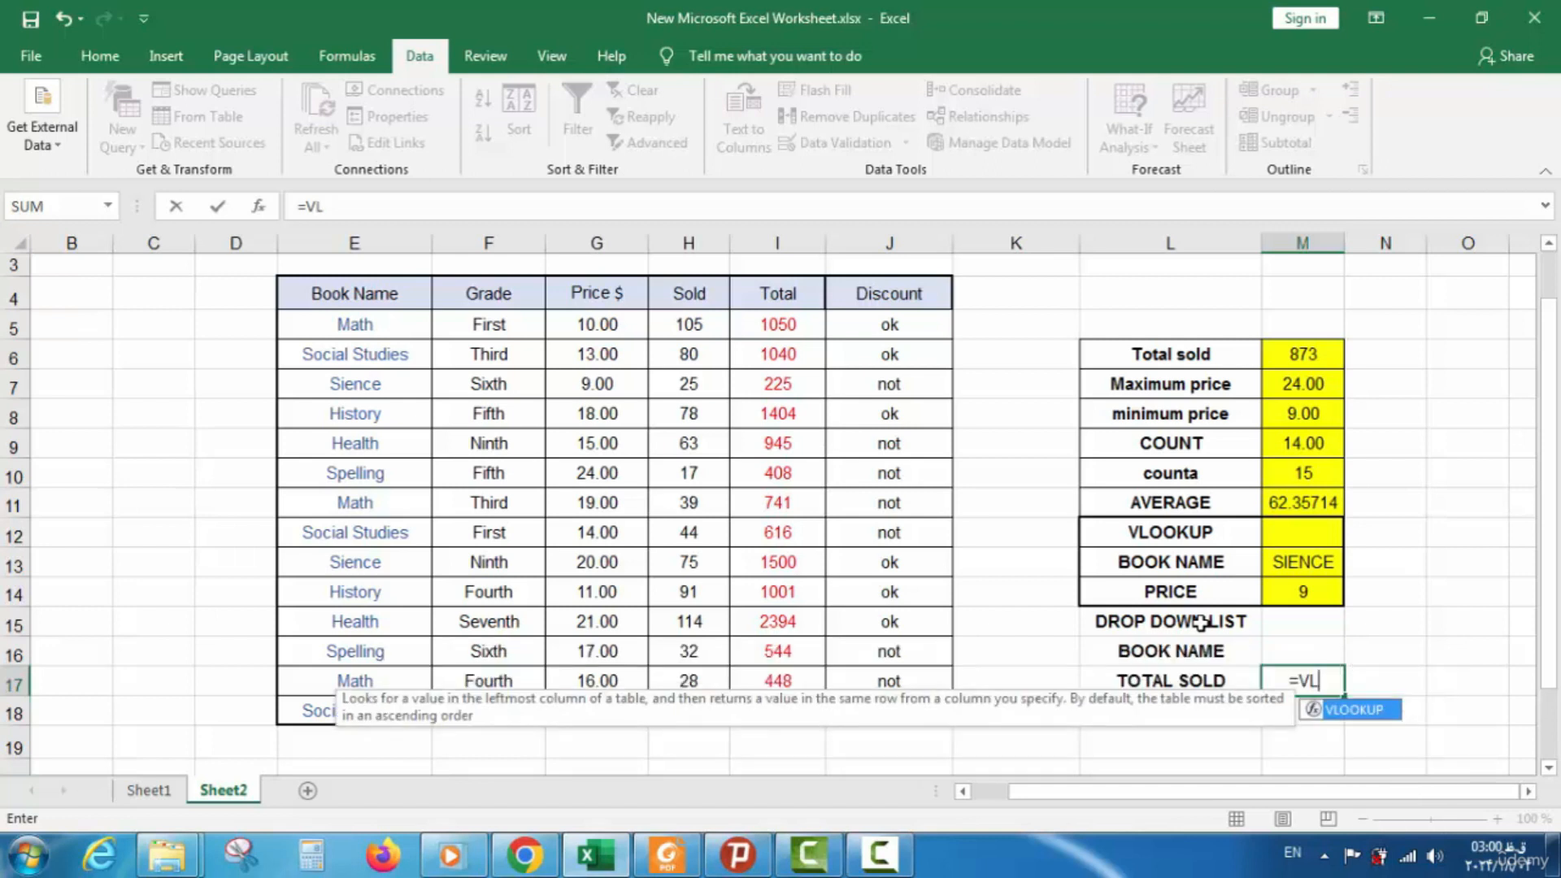
pyautogui.doubleClick(1356, 709)
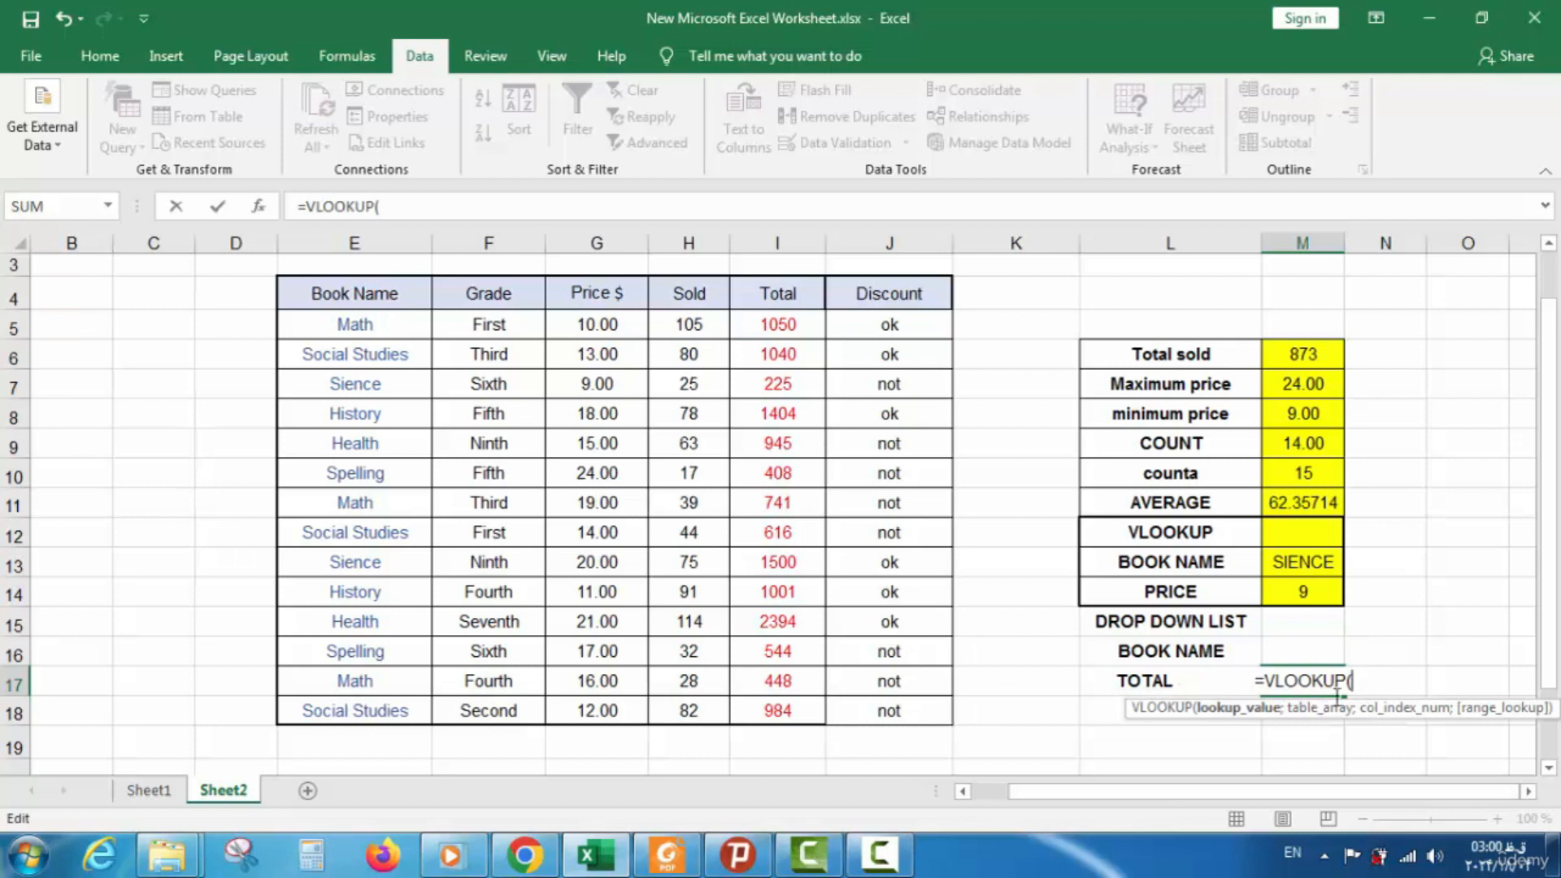
pyautogui.click(1292, 650)
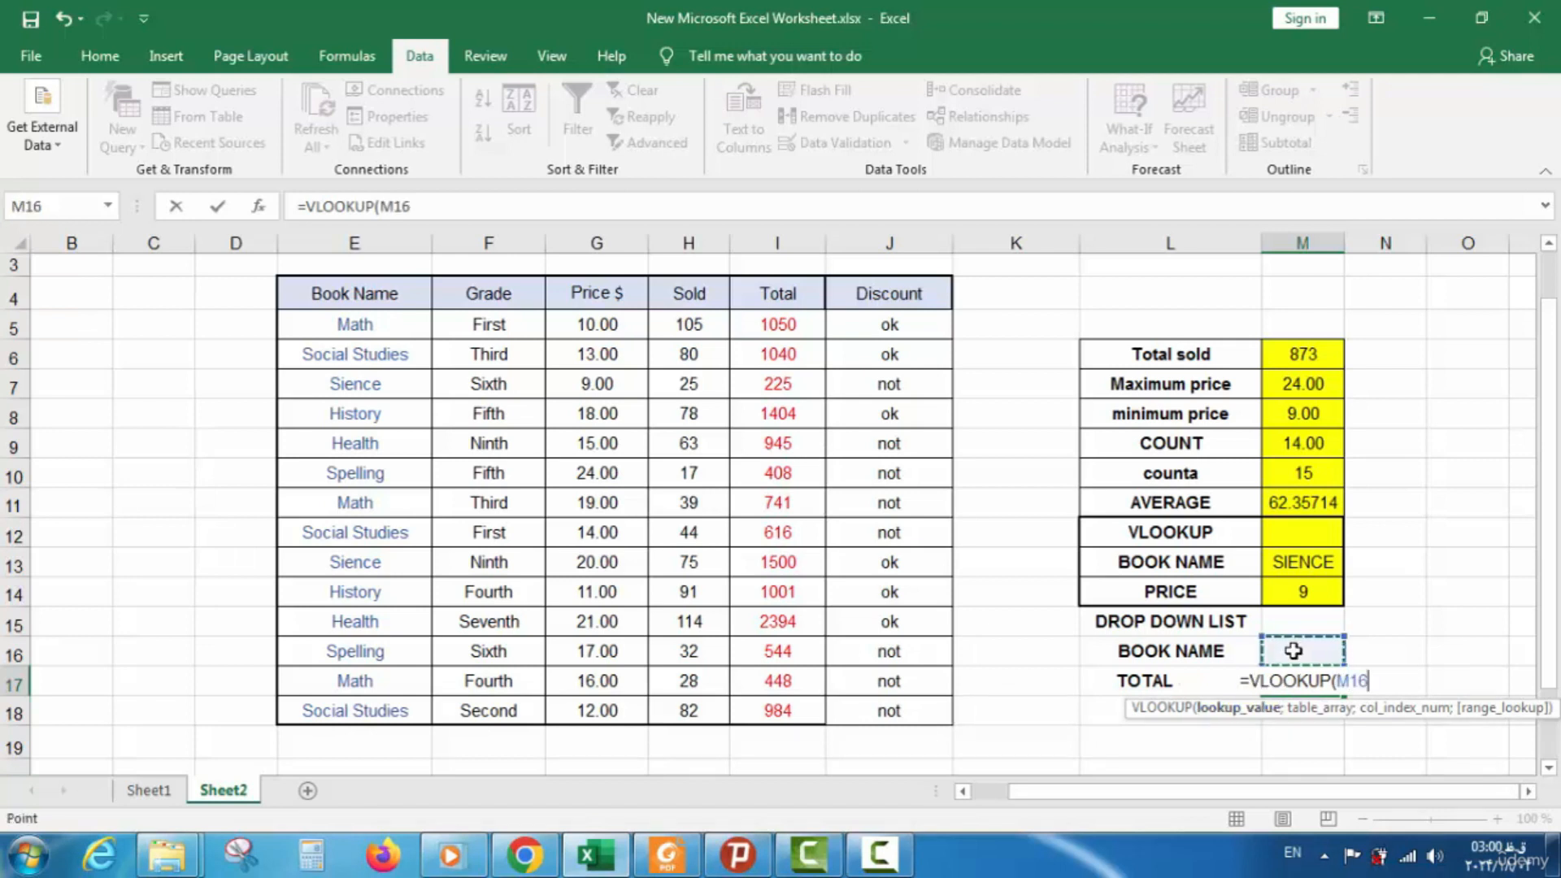
pyautogui.write('M')
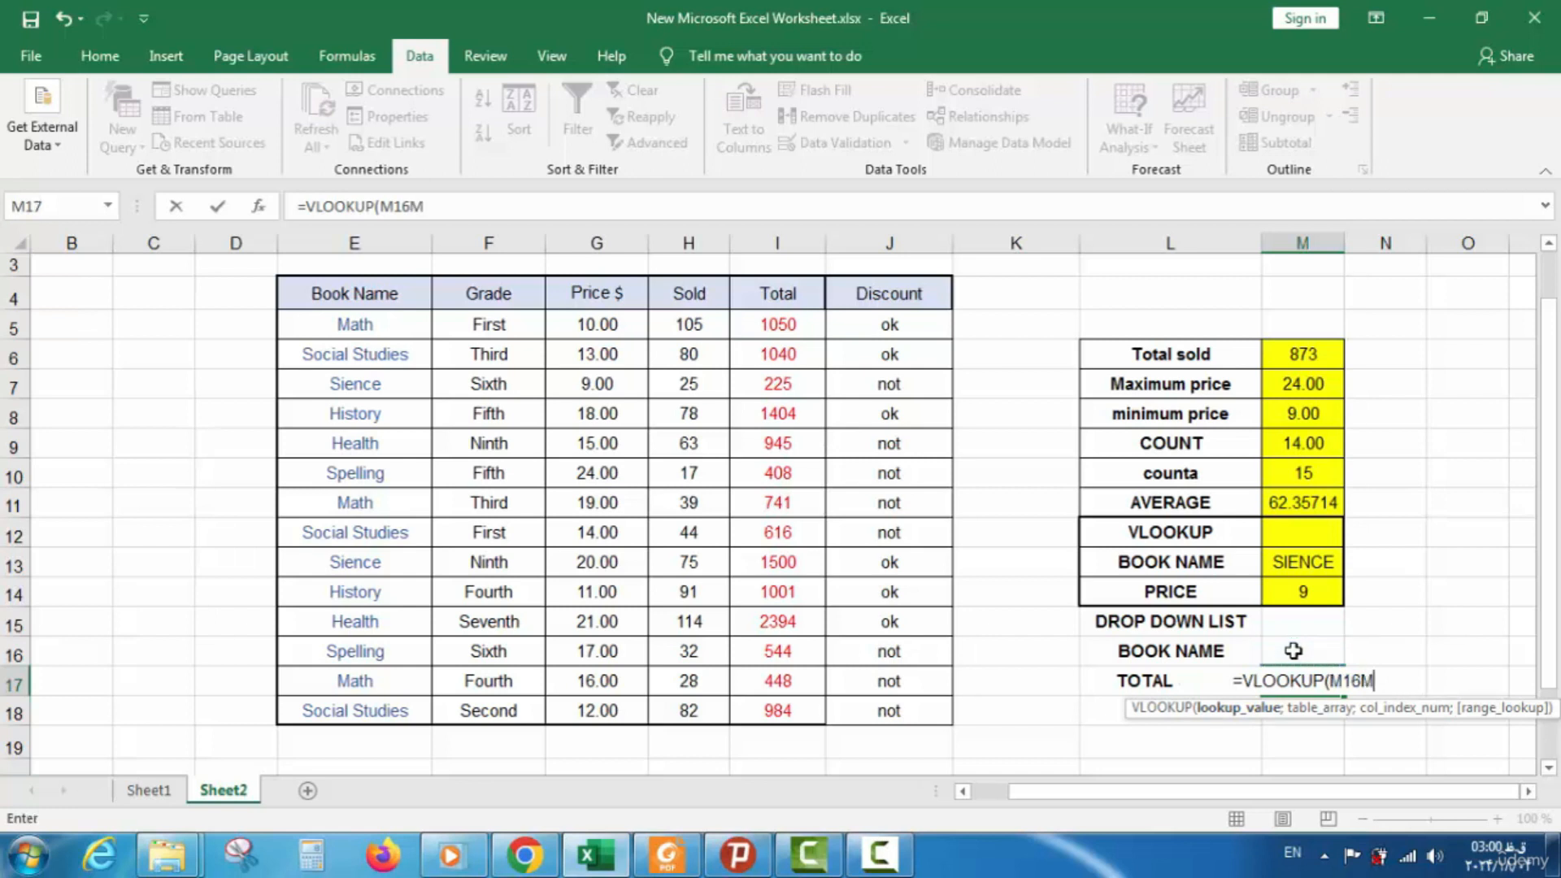
pyautogui.press('BackSpace')
pyautogui.press('BackSpace')
pyautogui.press('BackSpace')
pyautogui.press('BackSpace')
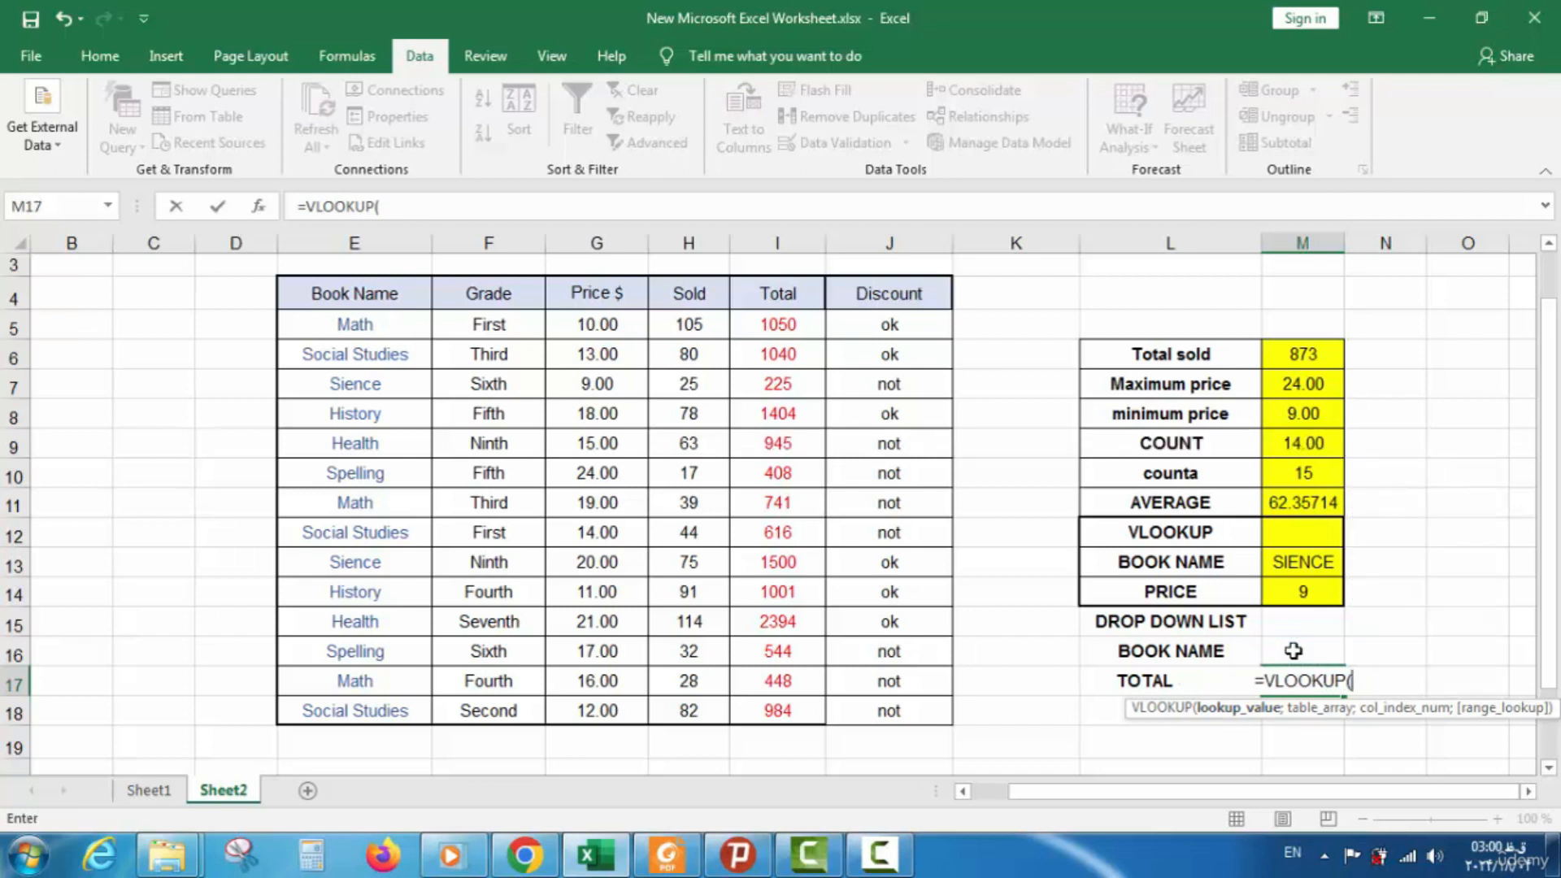
pyautogui.press('BackSpace')
pyautogui.press('BackSpace')
pyautogui.press('BackSpace')
pyautogui.press('BackSpace')
pyautogui.press('BackSpace')
pyautogui.press('BackSpace')
pyautogui.press('BackSpace')
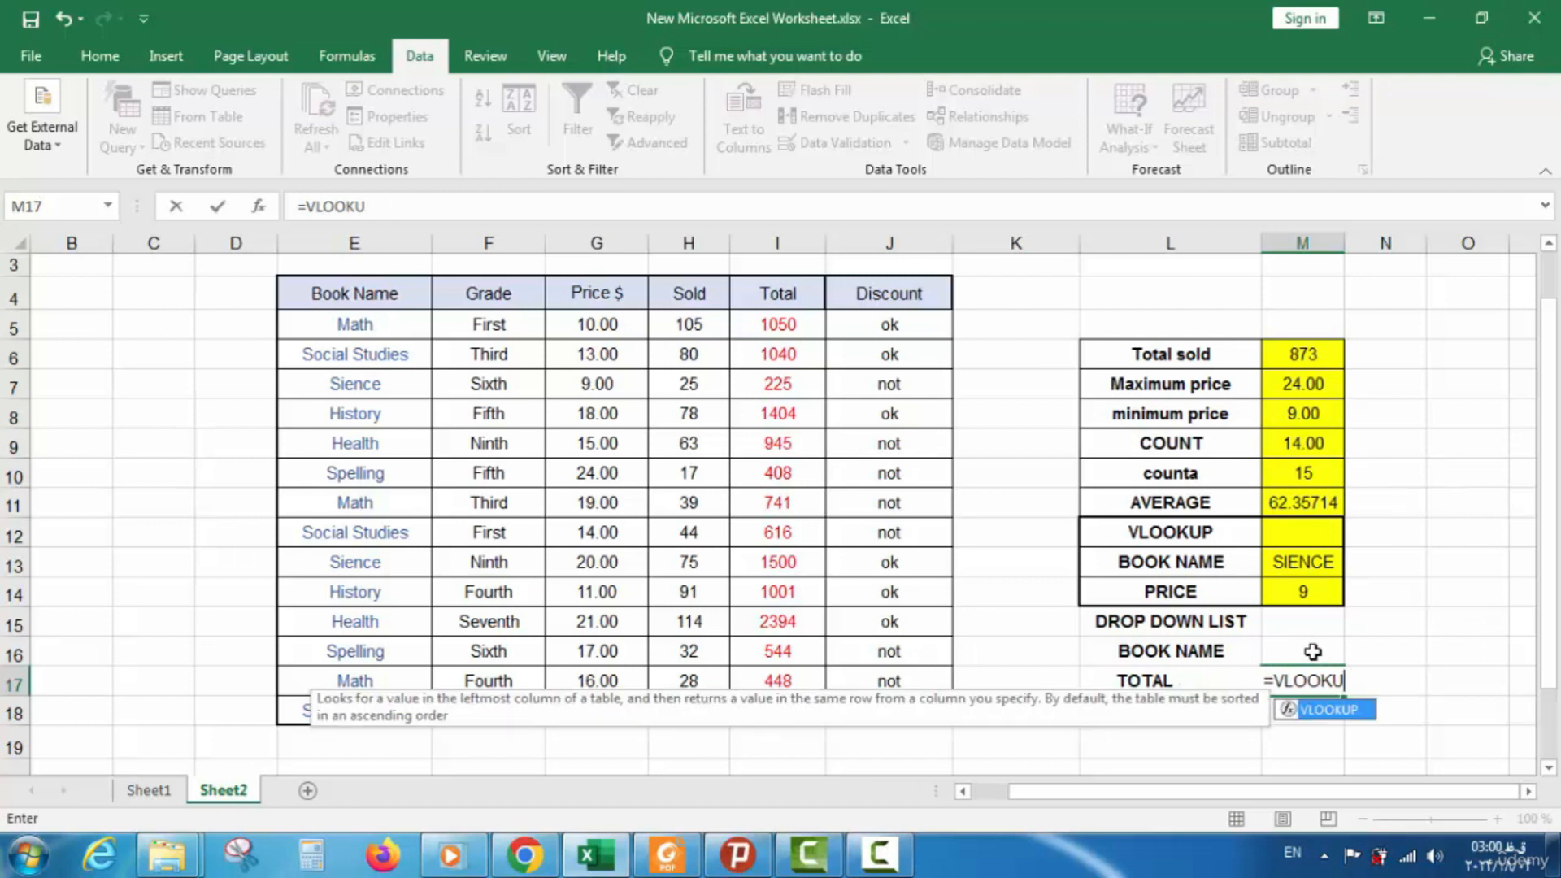
pyautogui.press('BackSpace')
pyautogui.press('BackSpace')
# Enter SIENCE in M16 and check its book-name dropdown list
pyautogui.click(1313, 651)
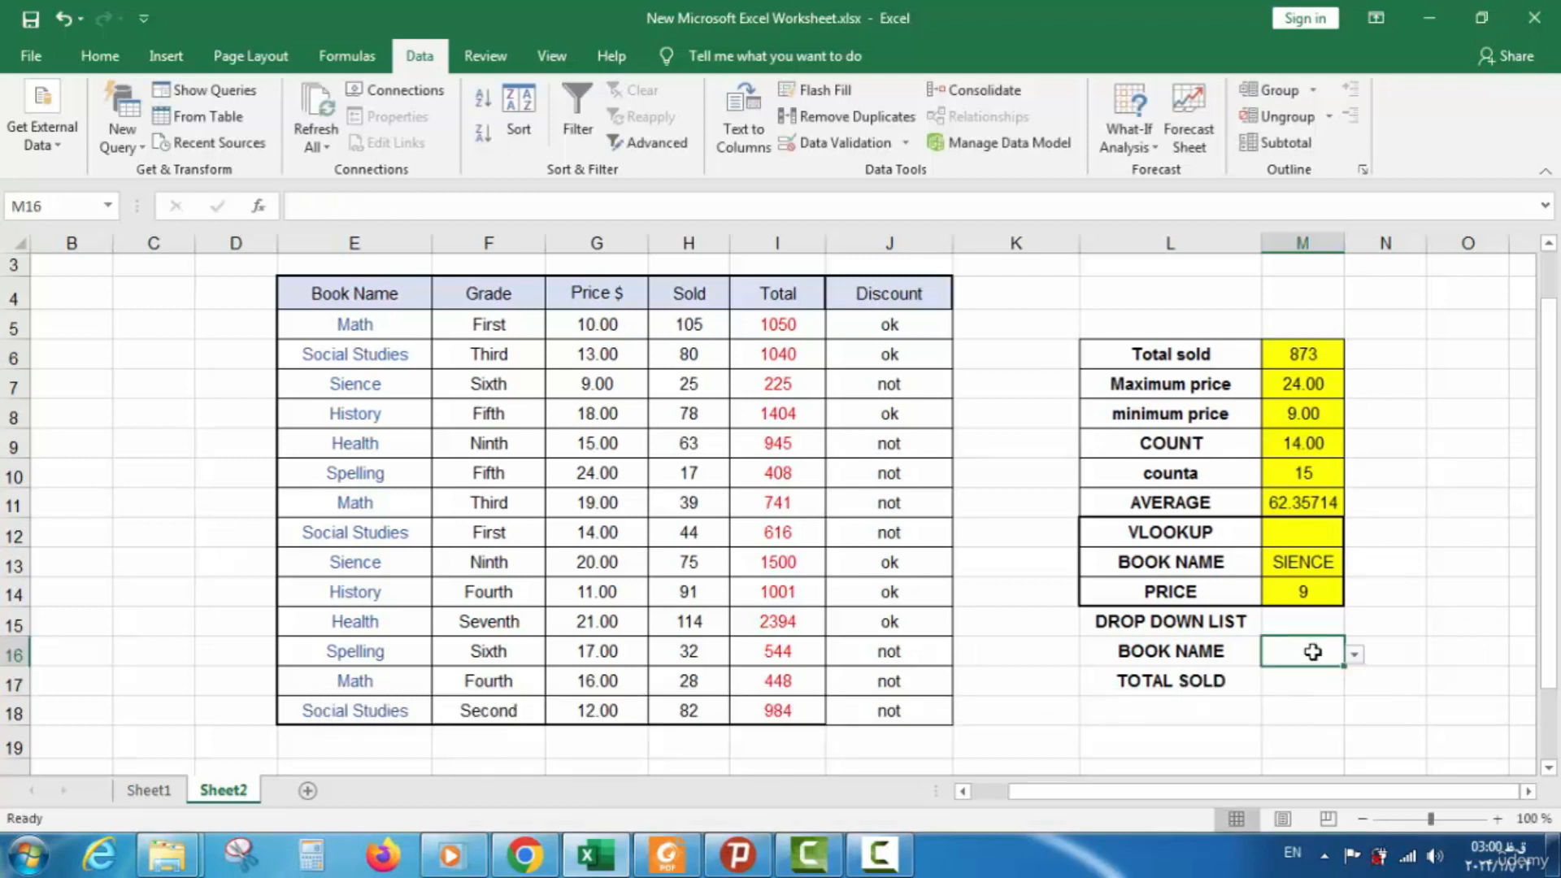
pyautogui.write('SIENCE')
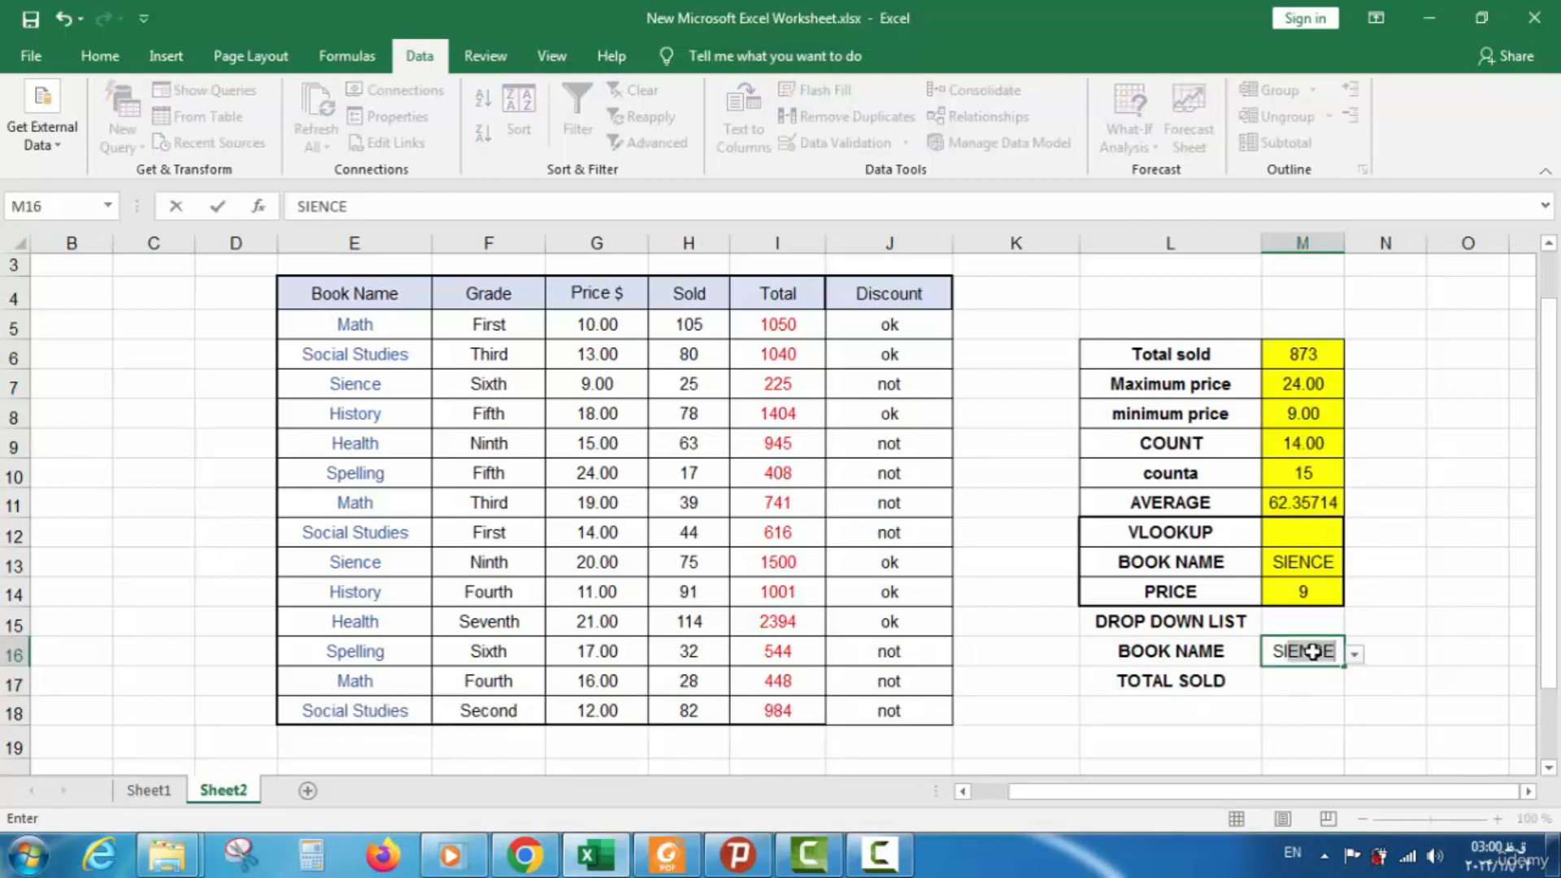
pyautogui.press('Return')
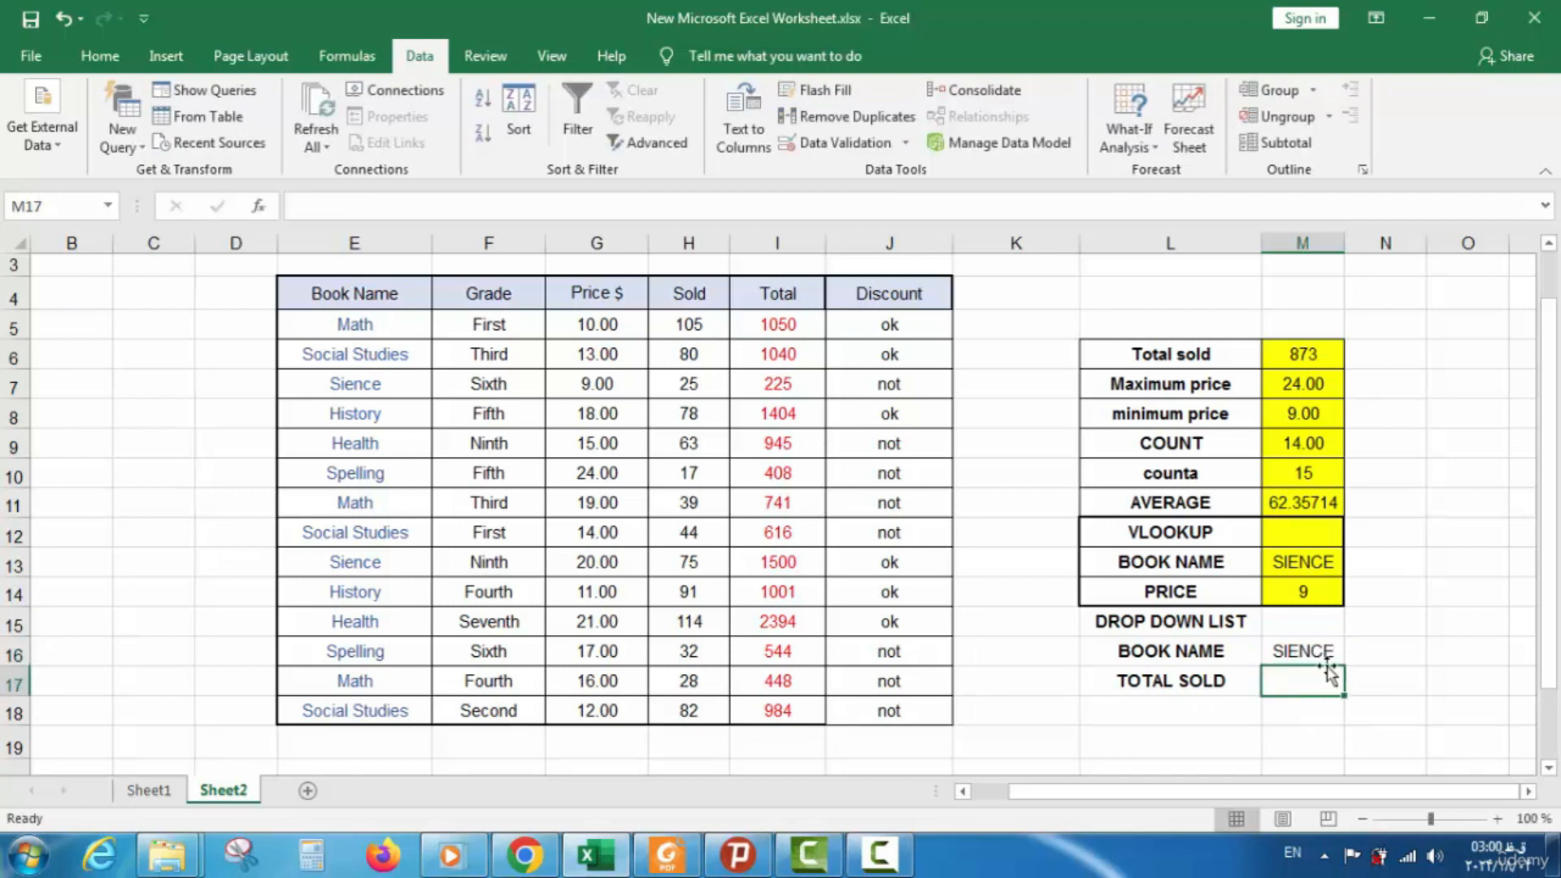
pyautogui.click(1337, 648)
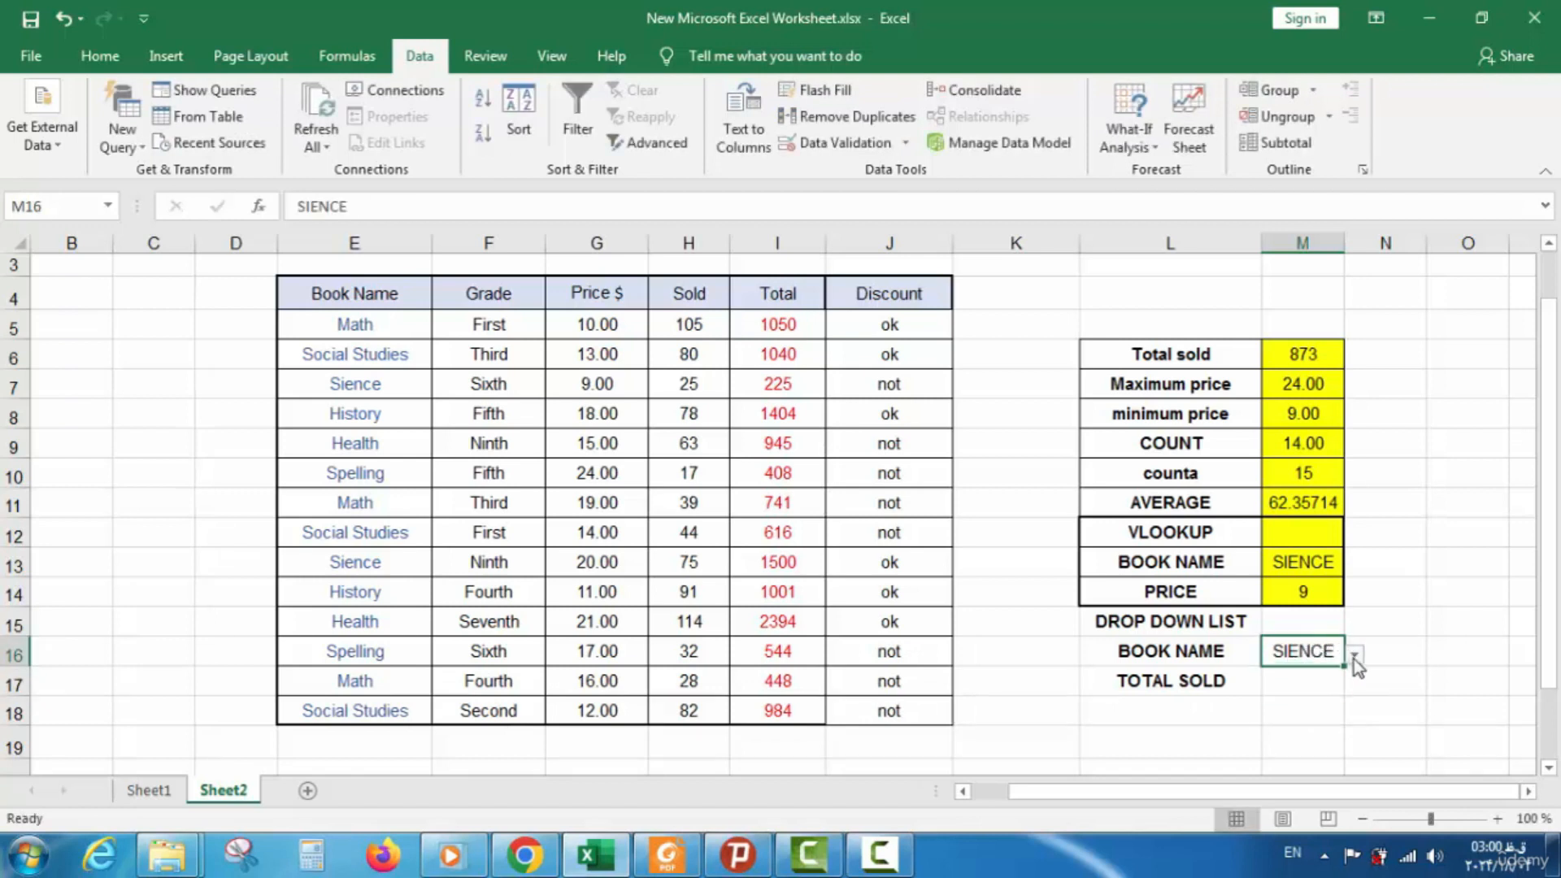
pyautogui.click(1354, 657)
pyautogui.click(1353, 659)
# Clear All data validation on M16, removing the dropdown while keeping SIENCE
pyautogui.rightClick(1312, 651)
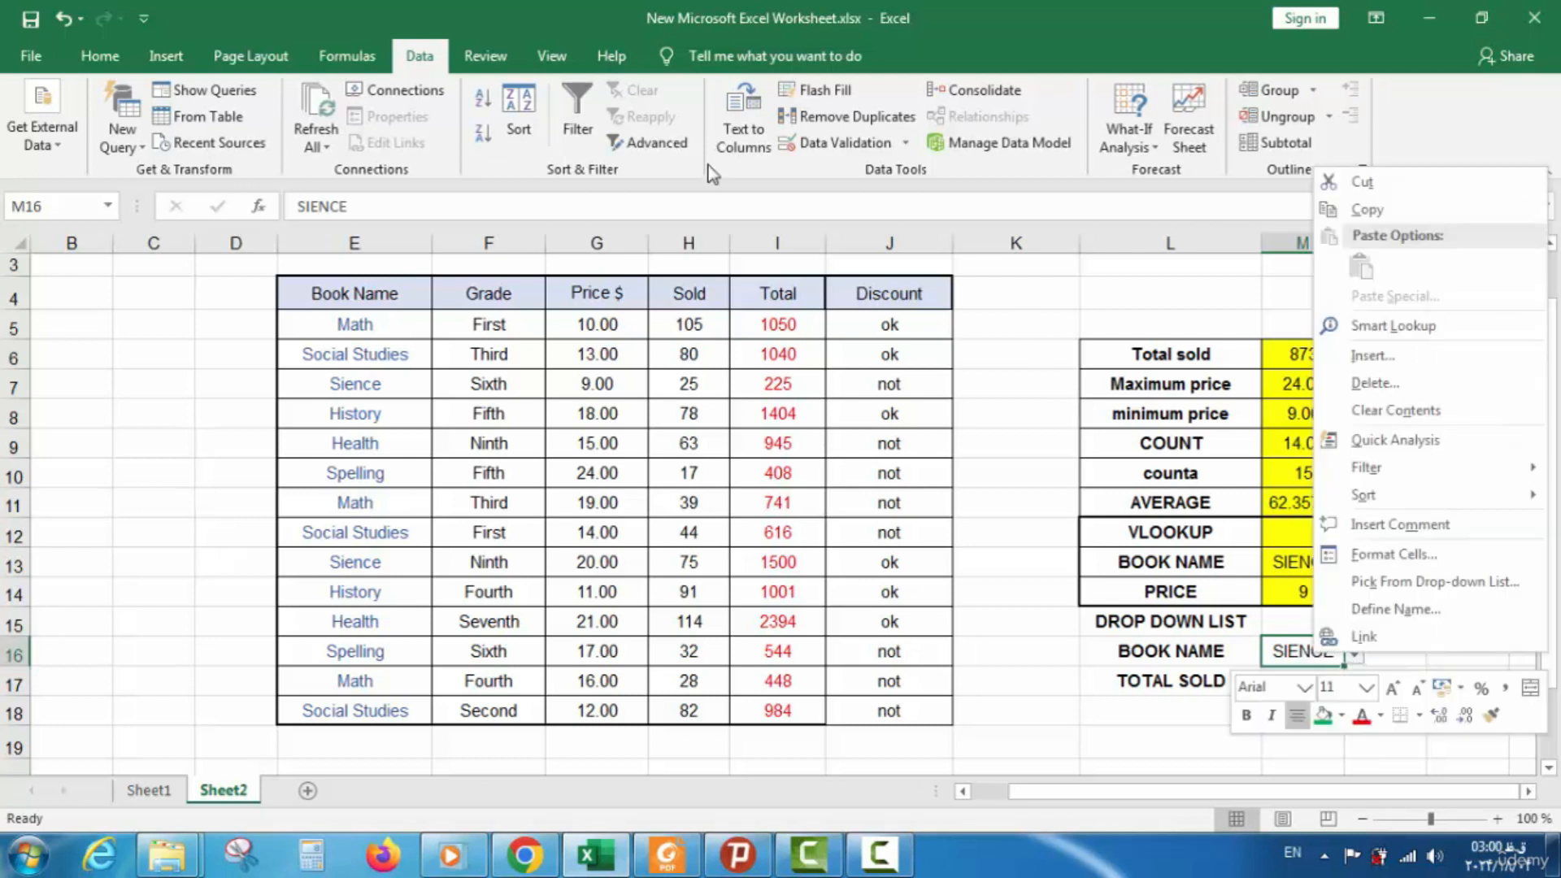
pyautogui.click(845, 144)
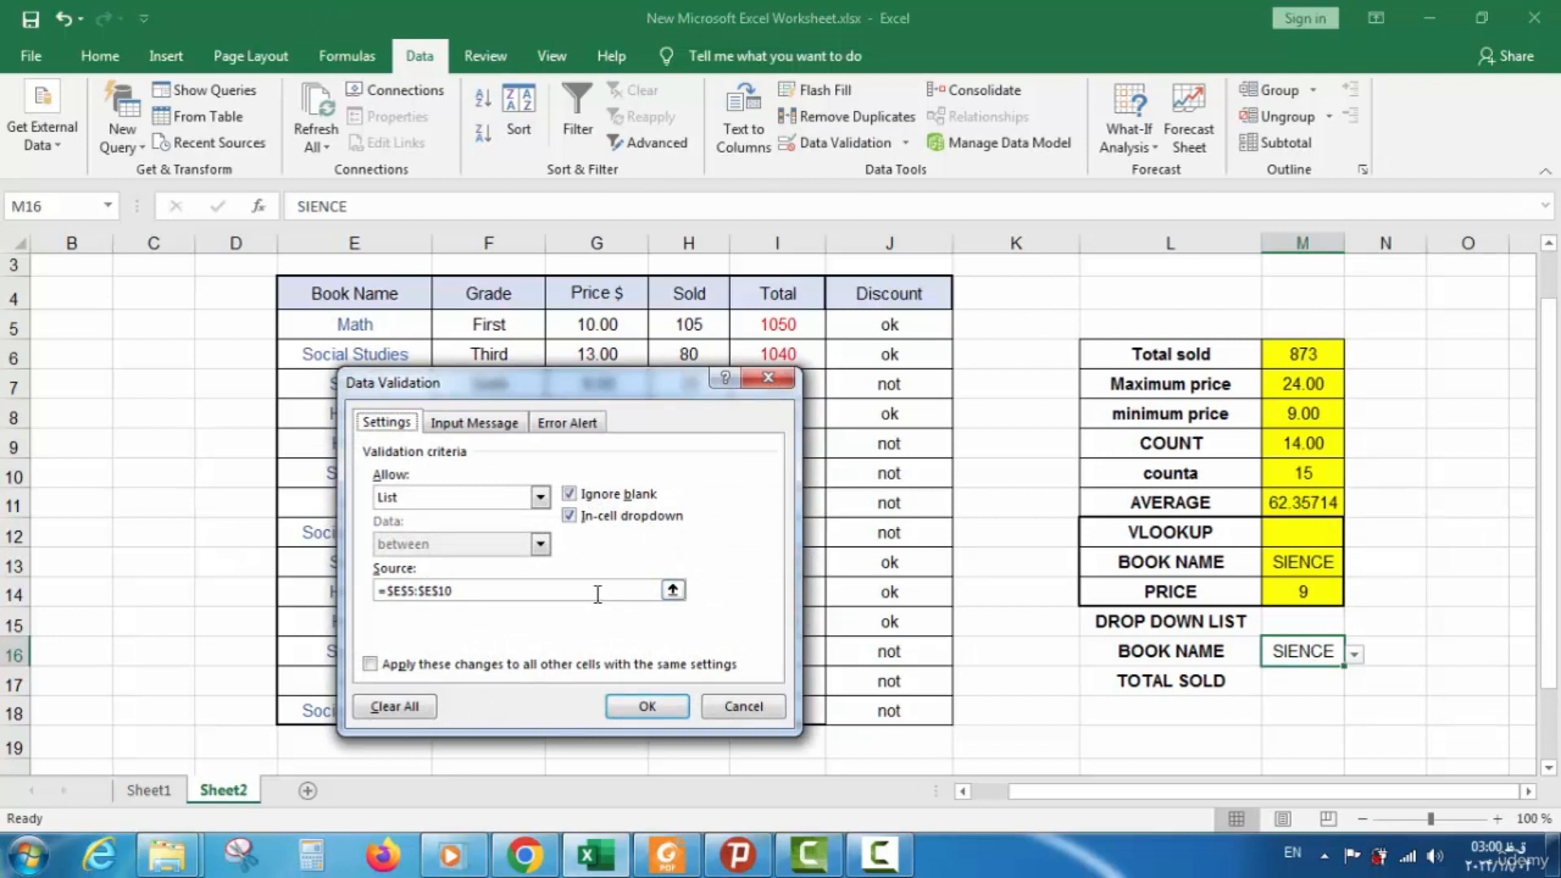
pyautogui.click(595, 593)
pyautogui.press('BackSpace')
pyautogui.press('BackSpace')
pyautogui.press('BackSpace')
pyautogui.press('BackSpace')
pyautogui.press('BackSpace')
pyautogui.press('BackSpace')
pyautogui.press('BackSpace')
pyautogui.press('BackSpace')
pyautogui.press('BackSpace')
pyautogui.press('BackSpace')
pyautogui.press('BackSpace')
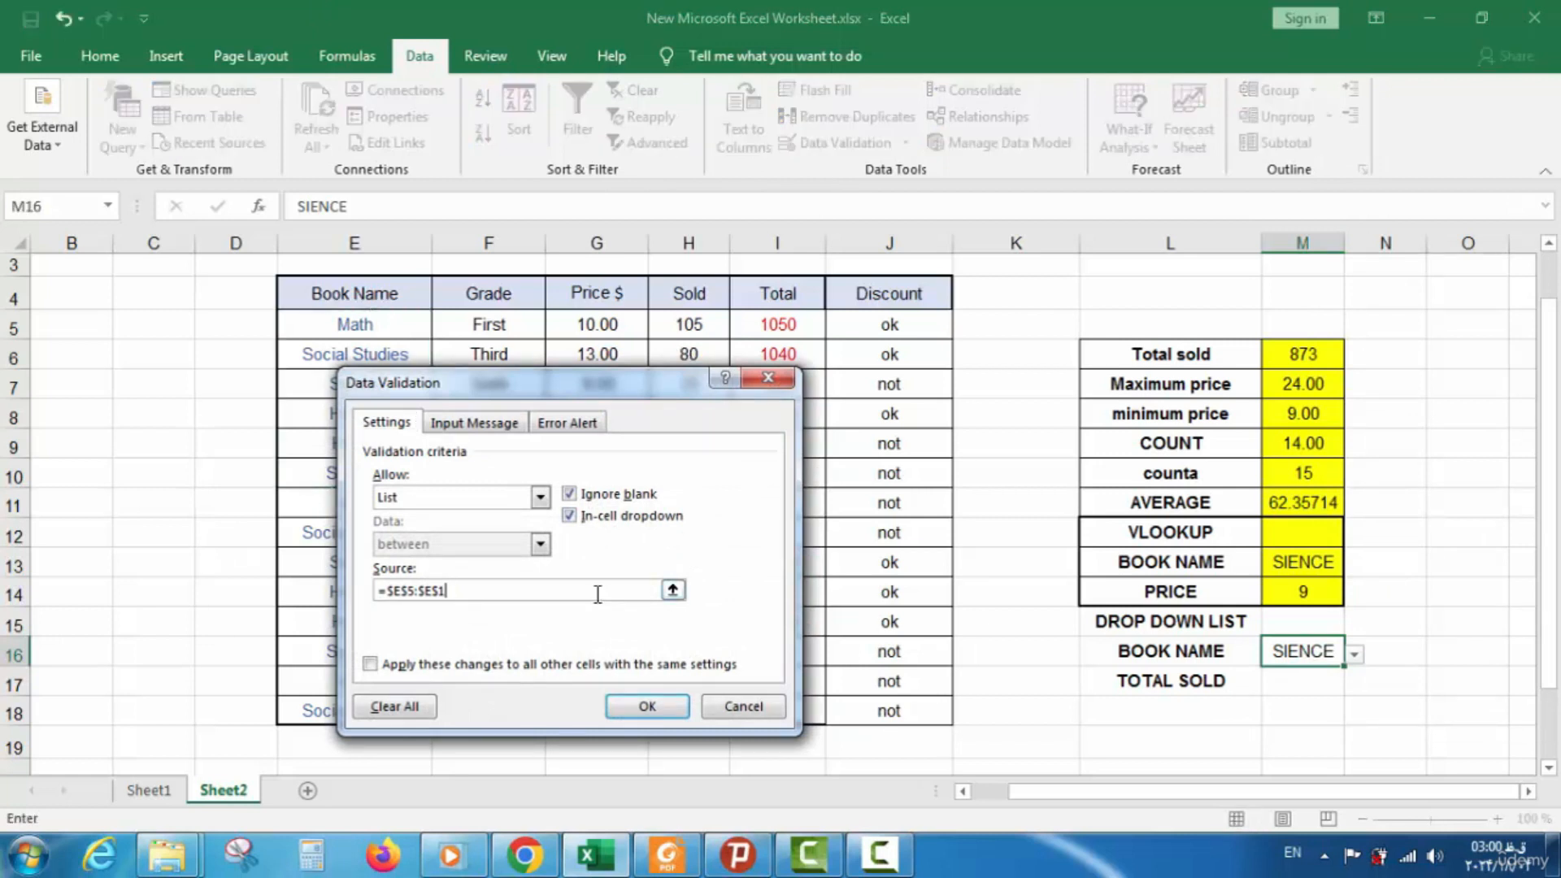
pyautogui.click(665, 707)
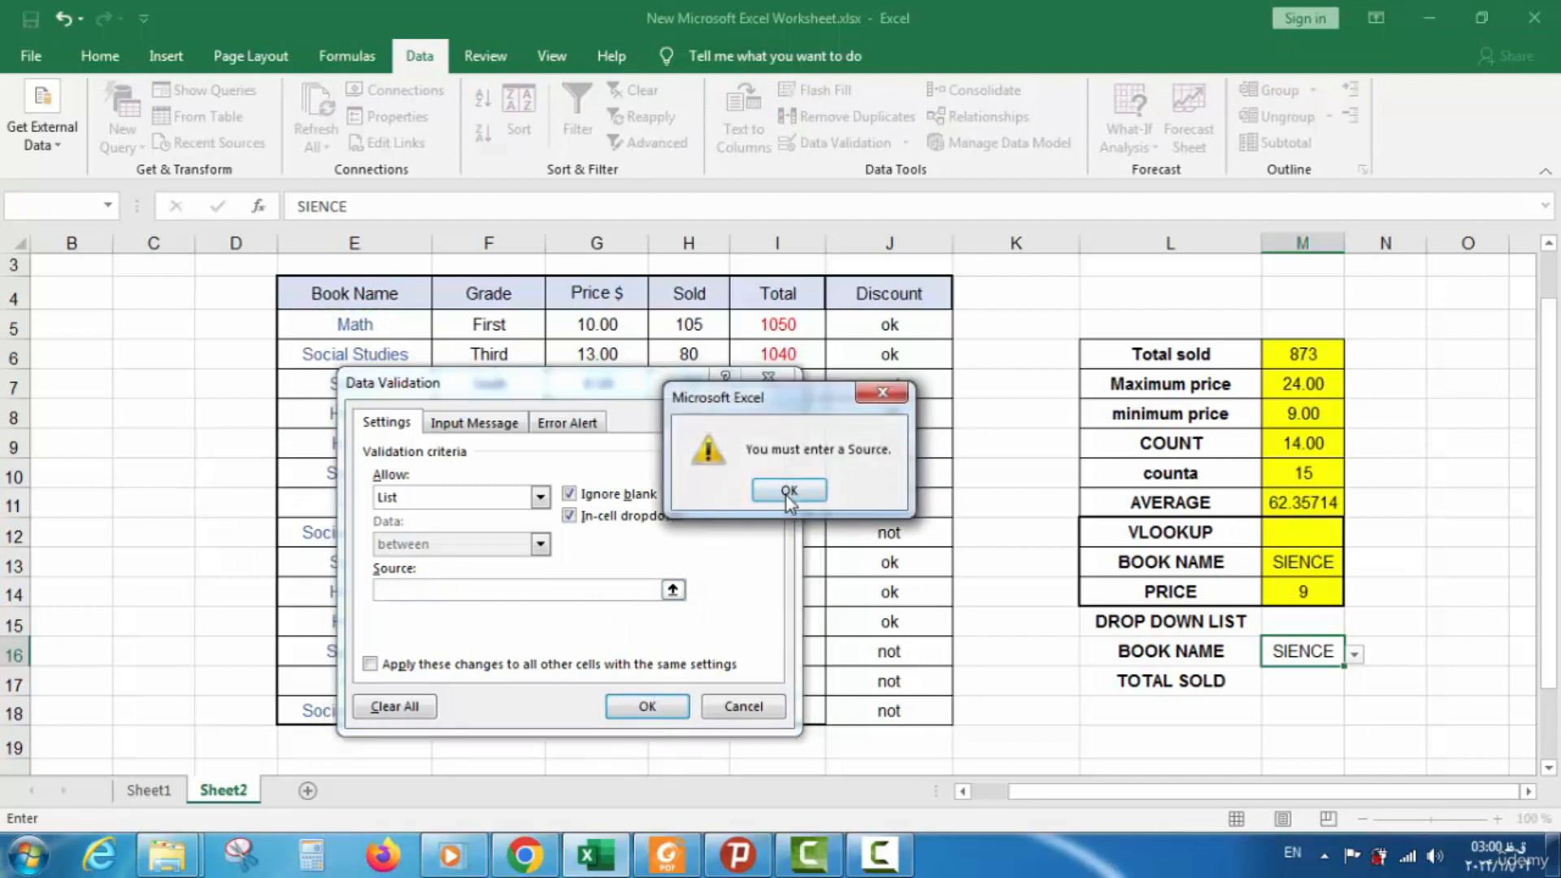
pyautogui.click(787, 492)
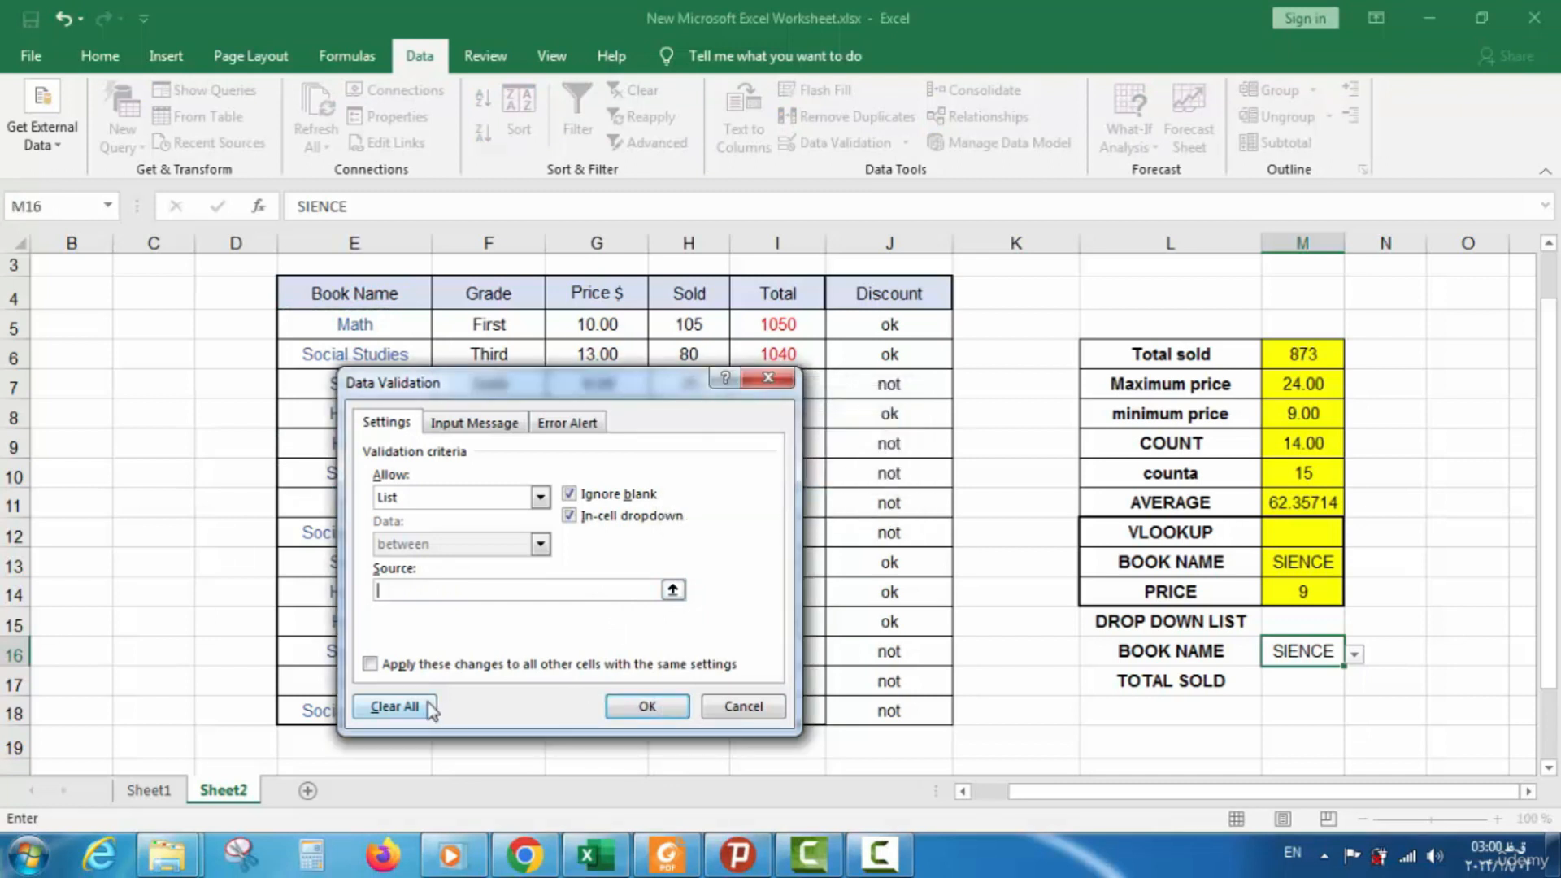
pyautogui.click(395, 705)
pyautogui.click(643, 707)
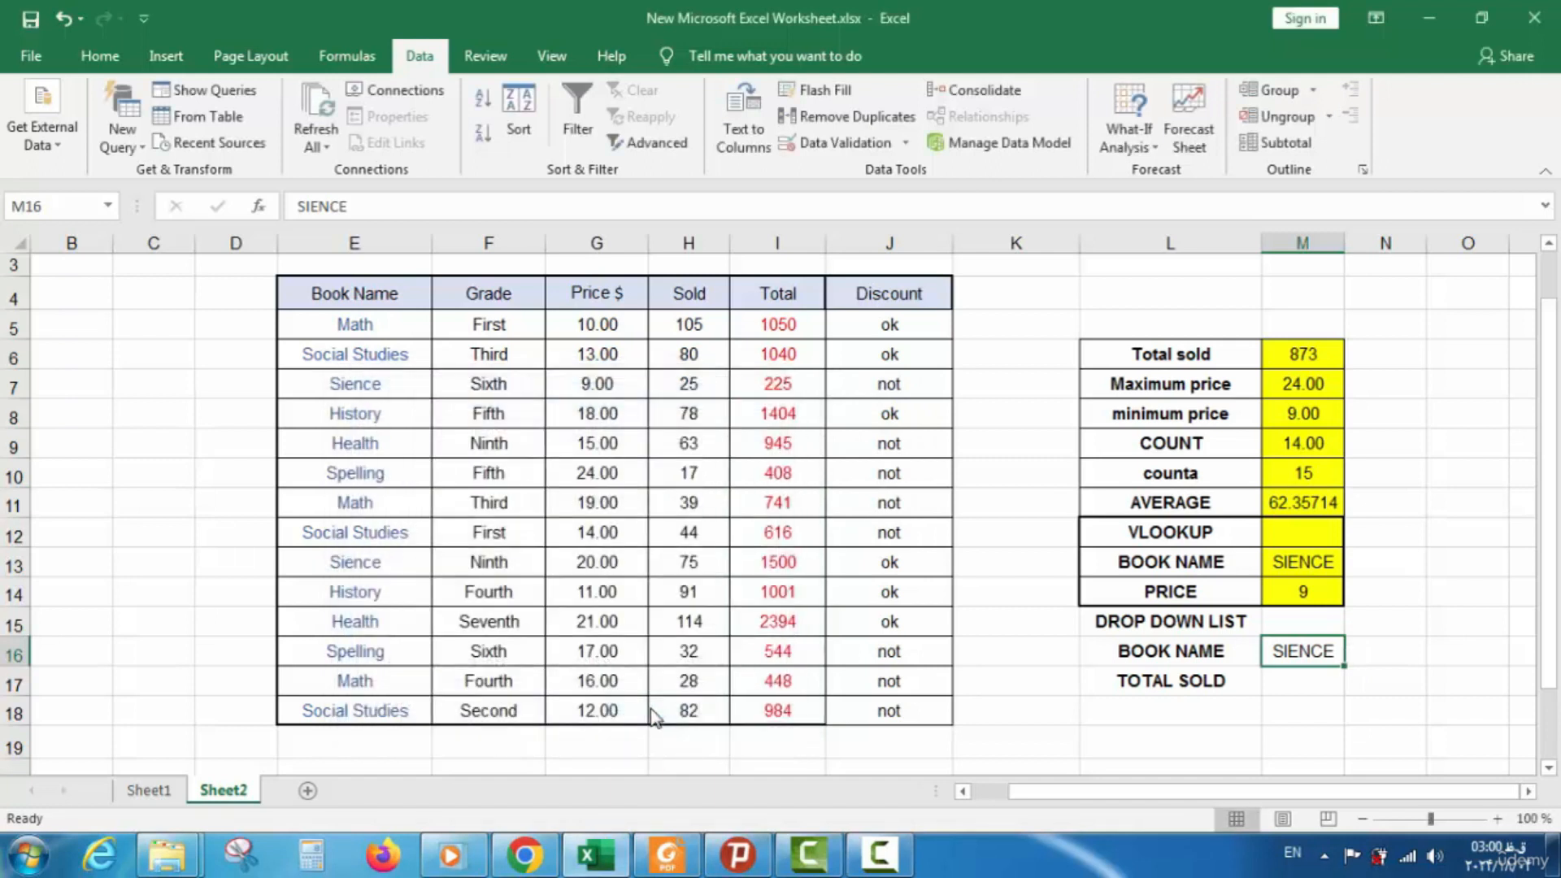
pyautogui.click(1290, 676)
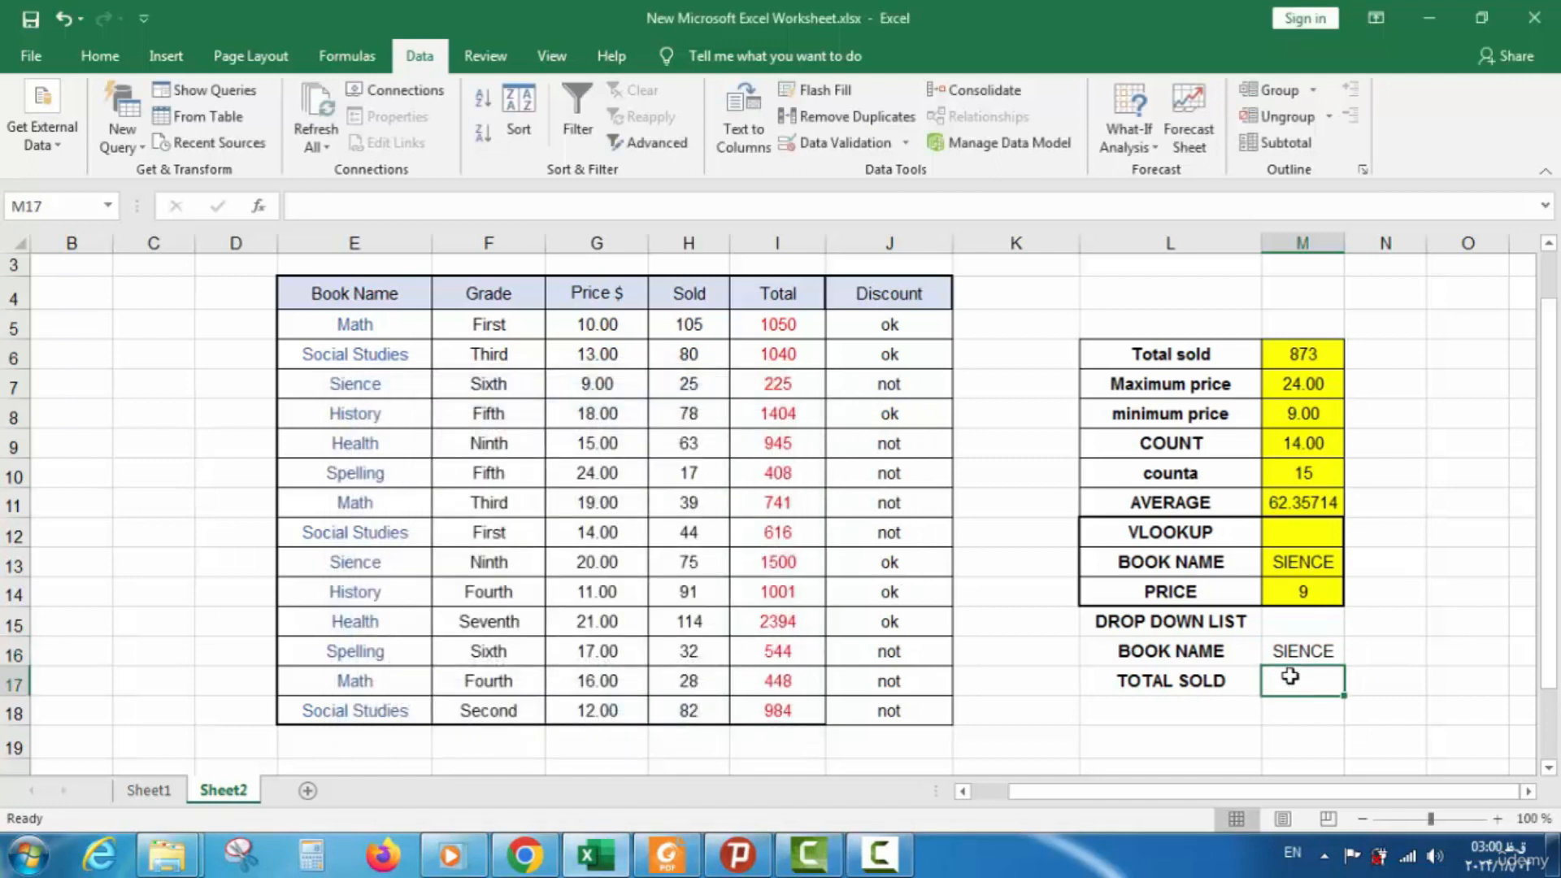
# Enter =VLOOKUP(M16;E4:I10;5;0) in M17 to return the book's total sold
pyautogui.write('=')
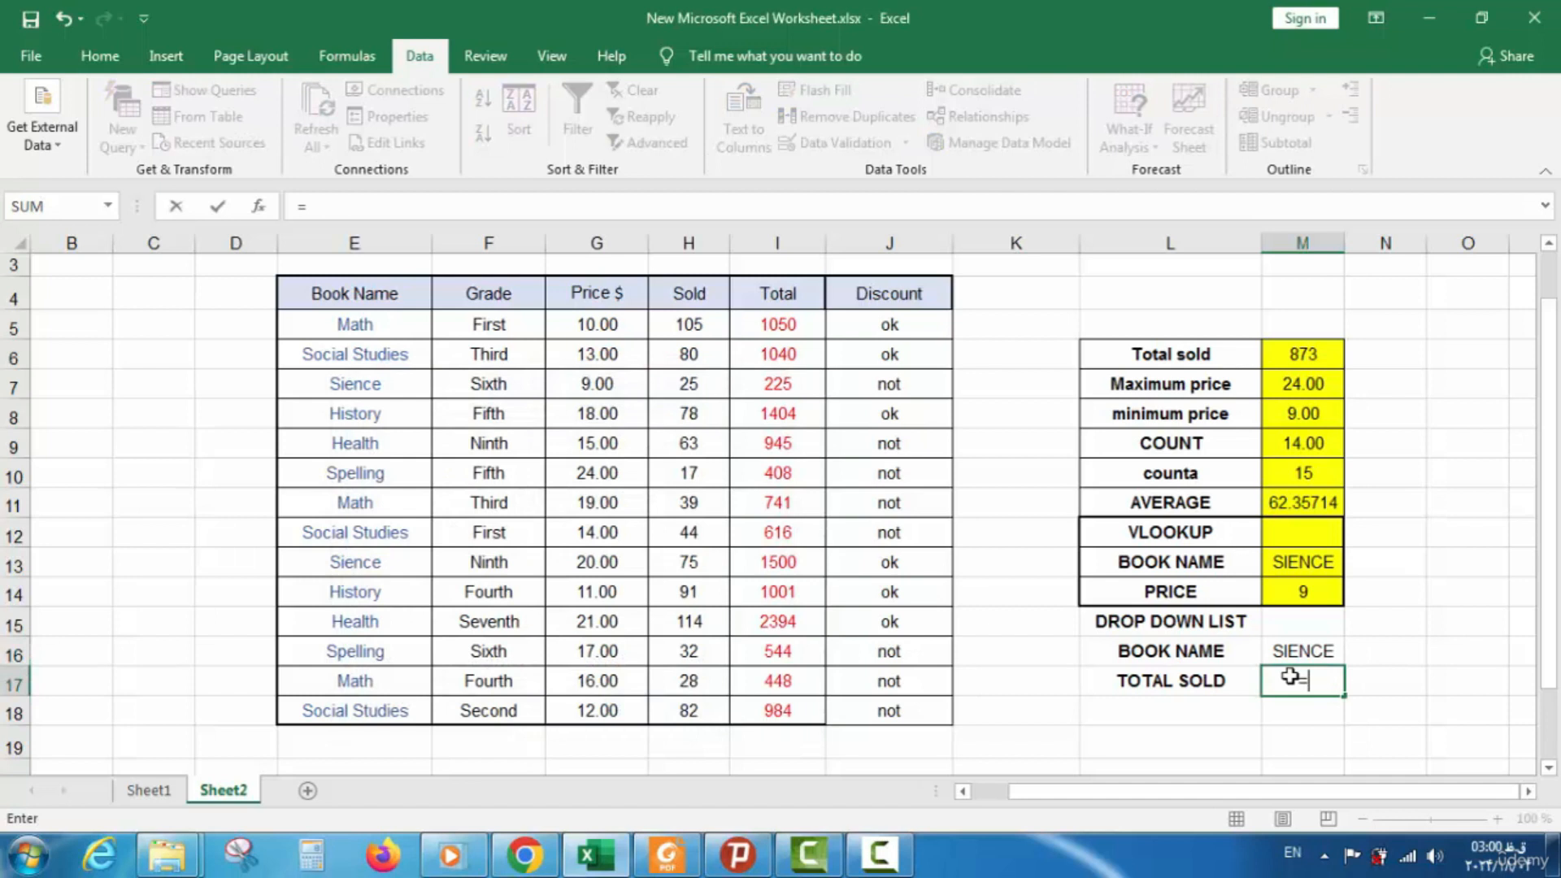
pyautogui.write('VLO')
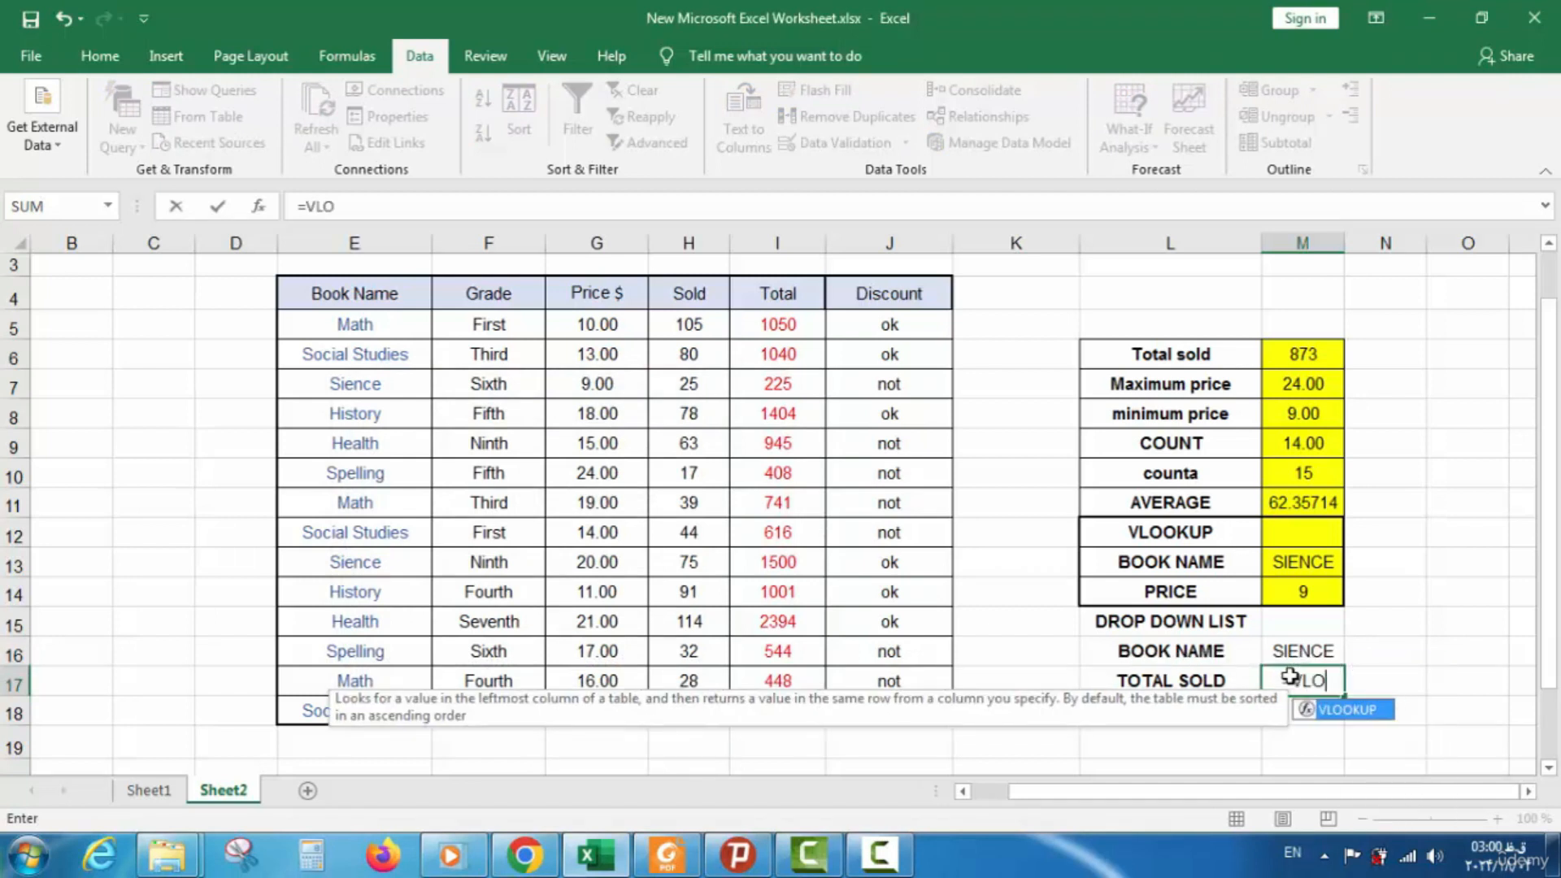
pyautogui.doubleClick(1352, 712)
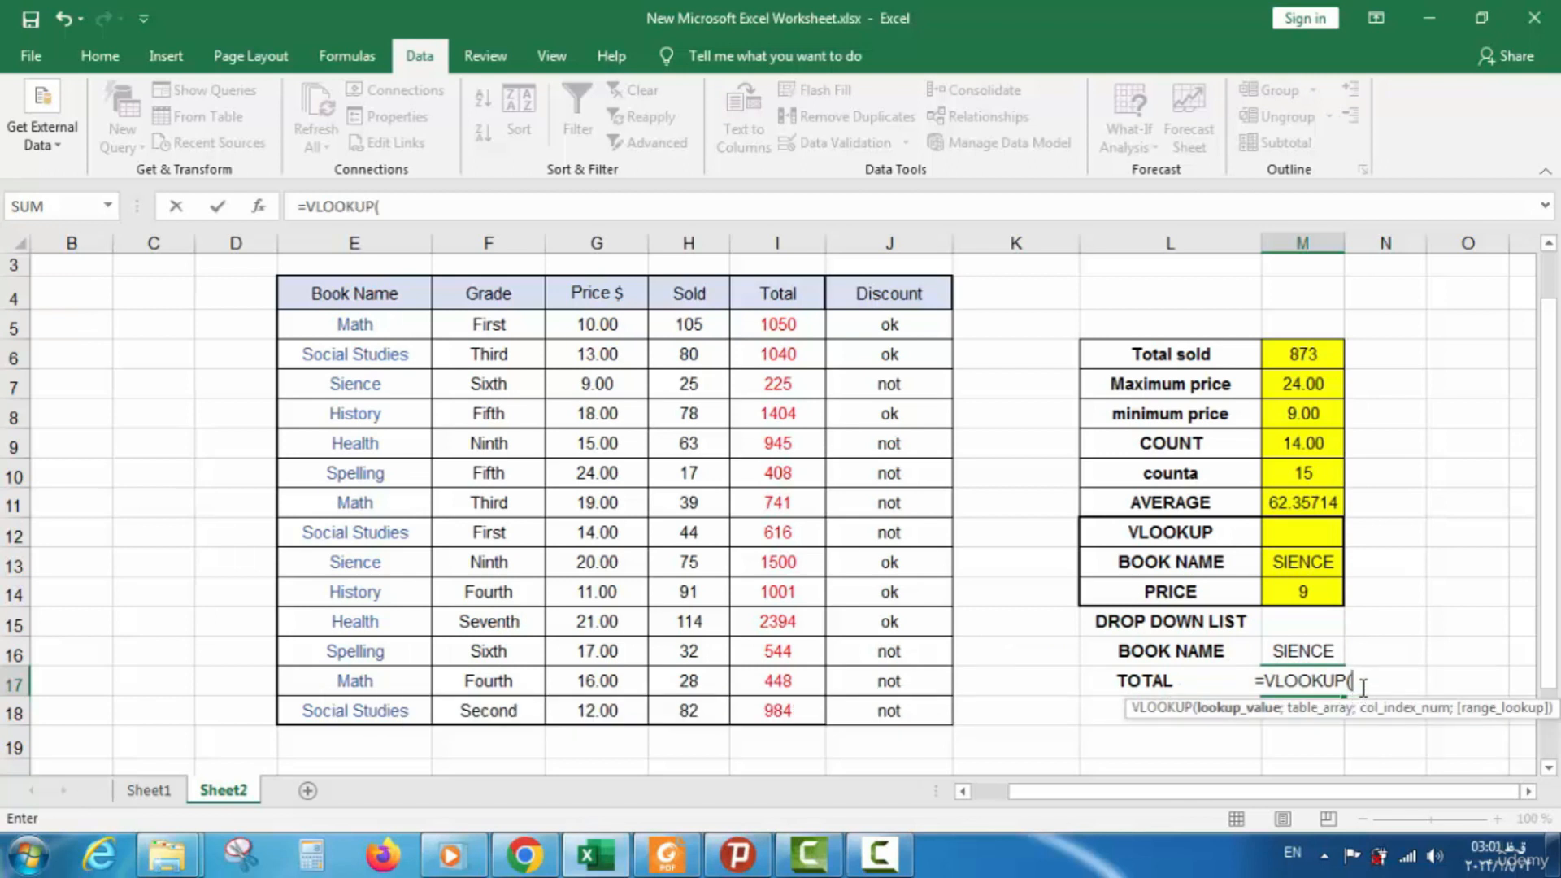
pyautogui.press('F2')
pyautogui.click(1307, 653)
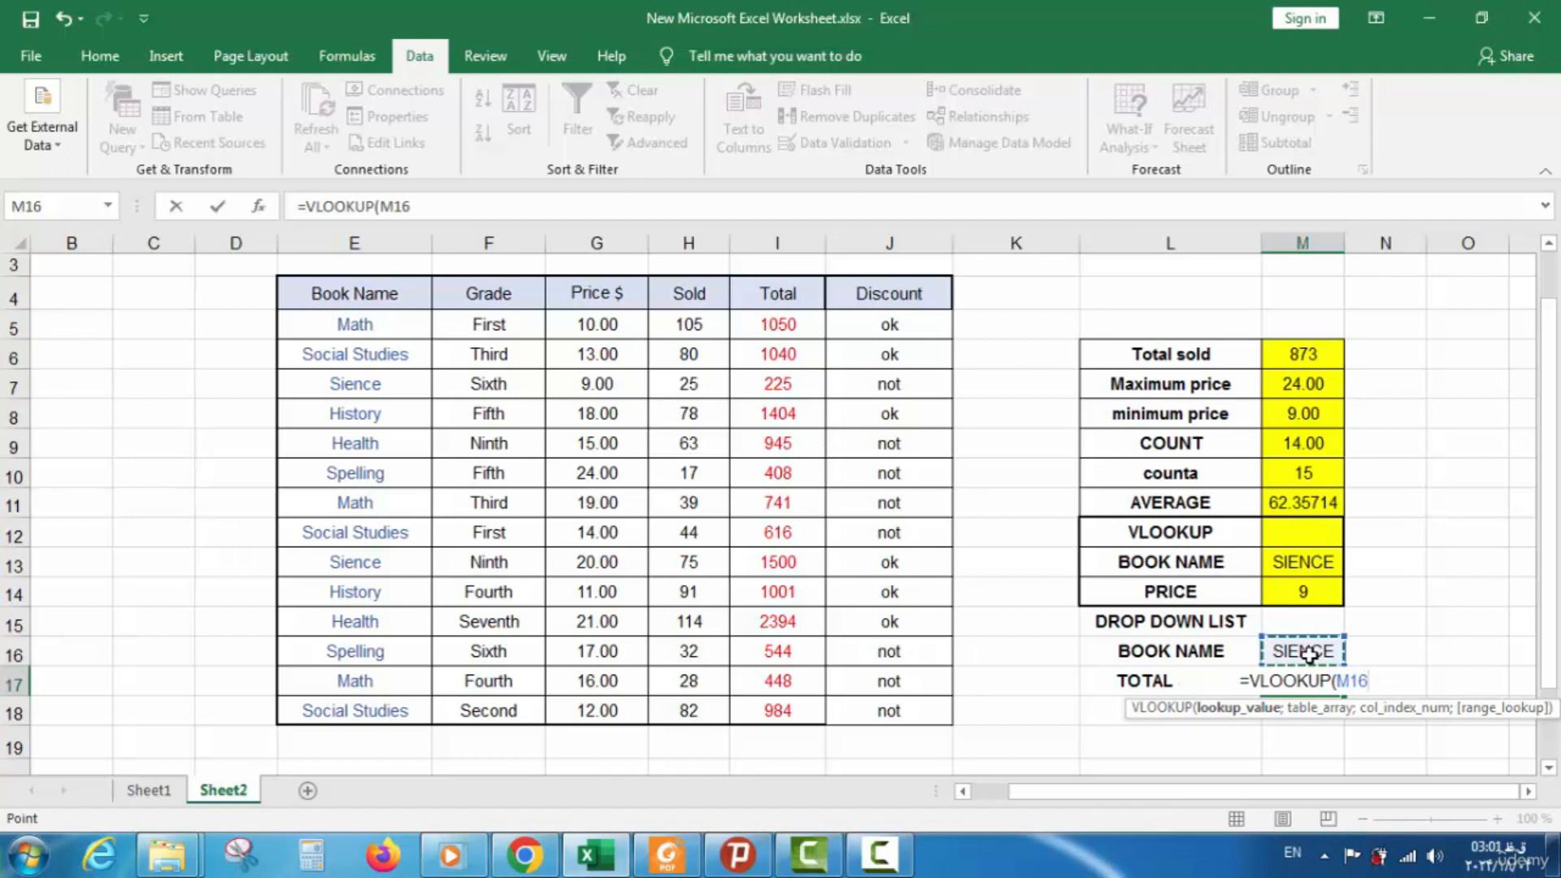
pyautogui.write(';')
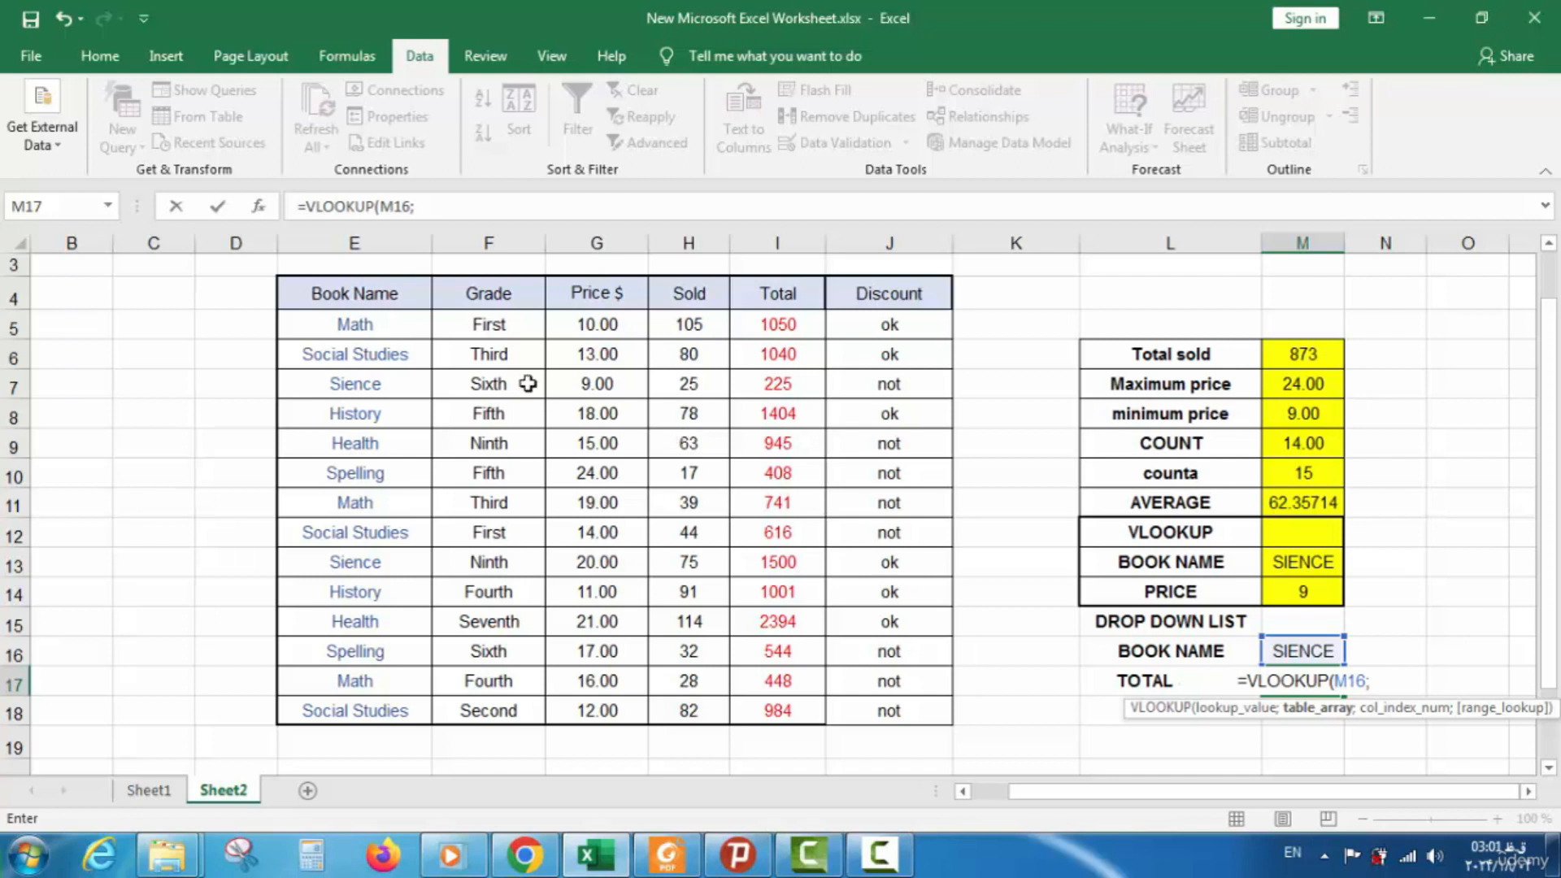
pyautogui.moveTo(355, 303); pyautogui.dragTo(749, 472)
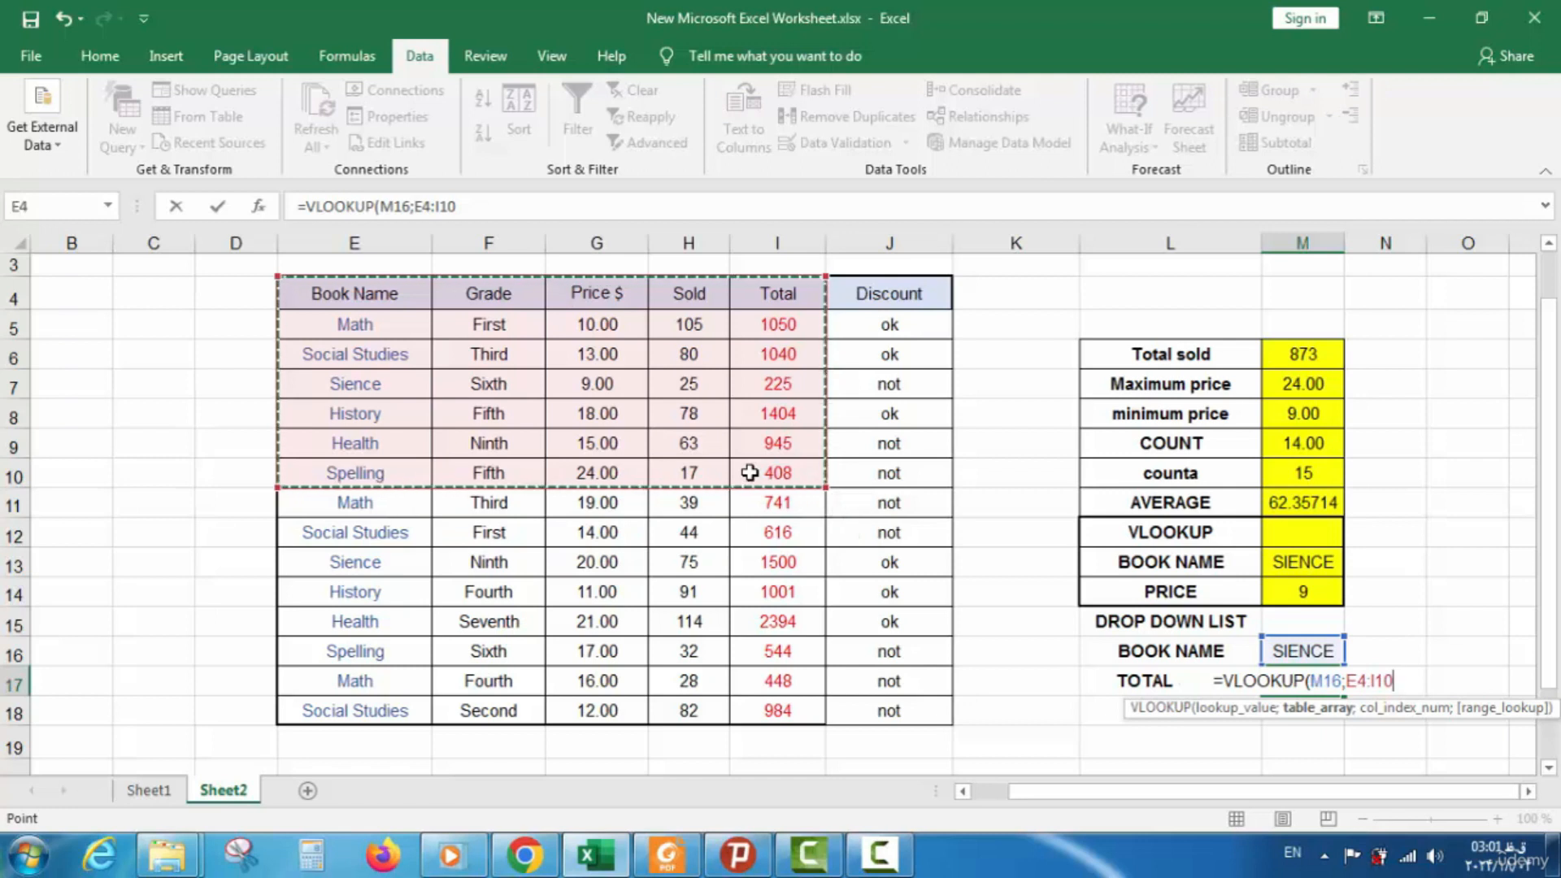
pyautogui.write(';')
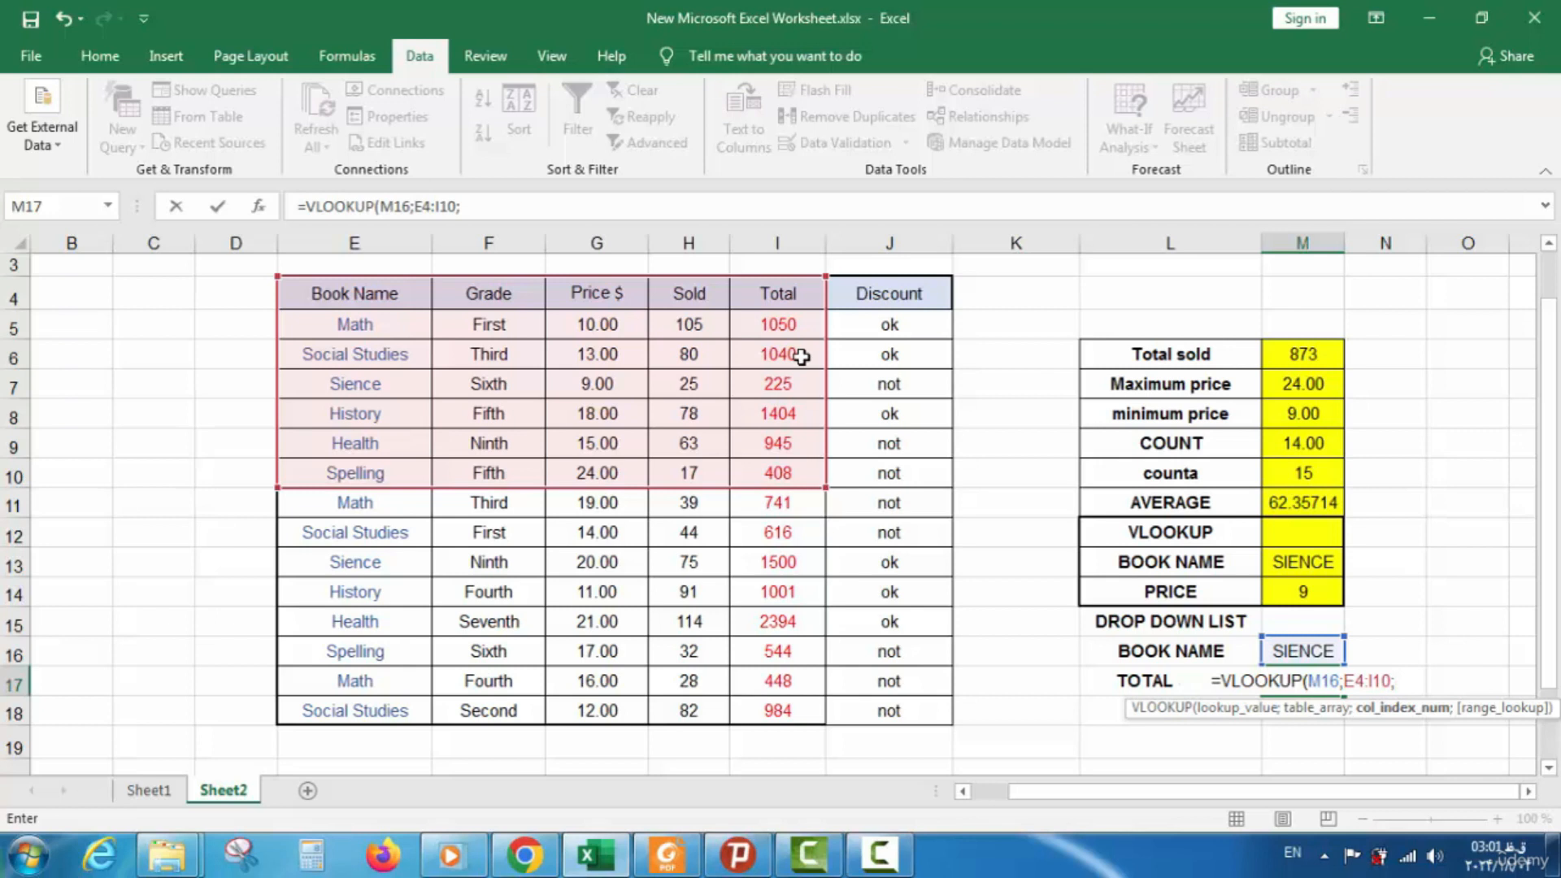
pyautogui.write('5;')
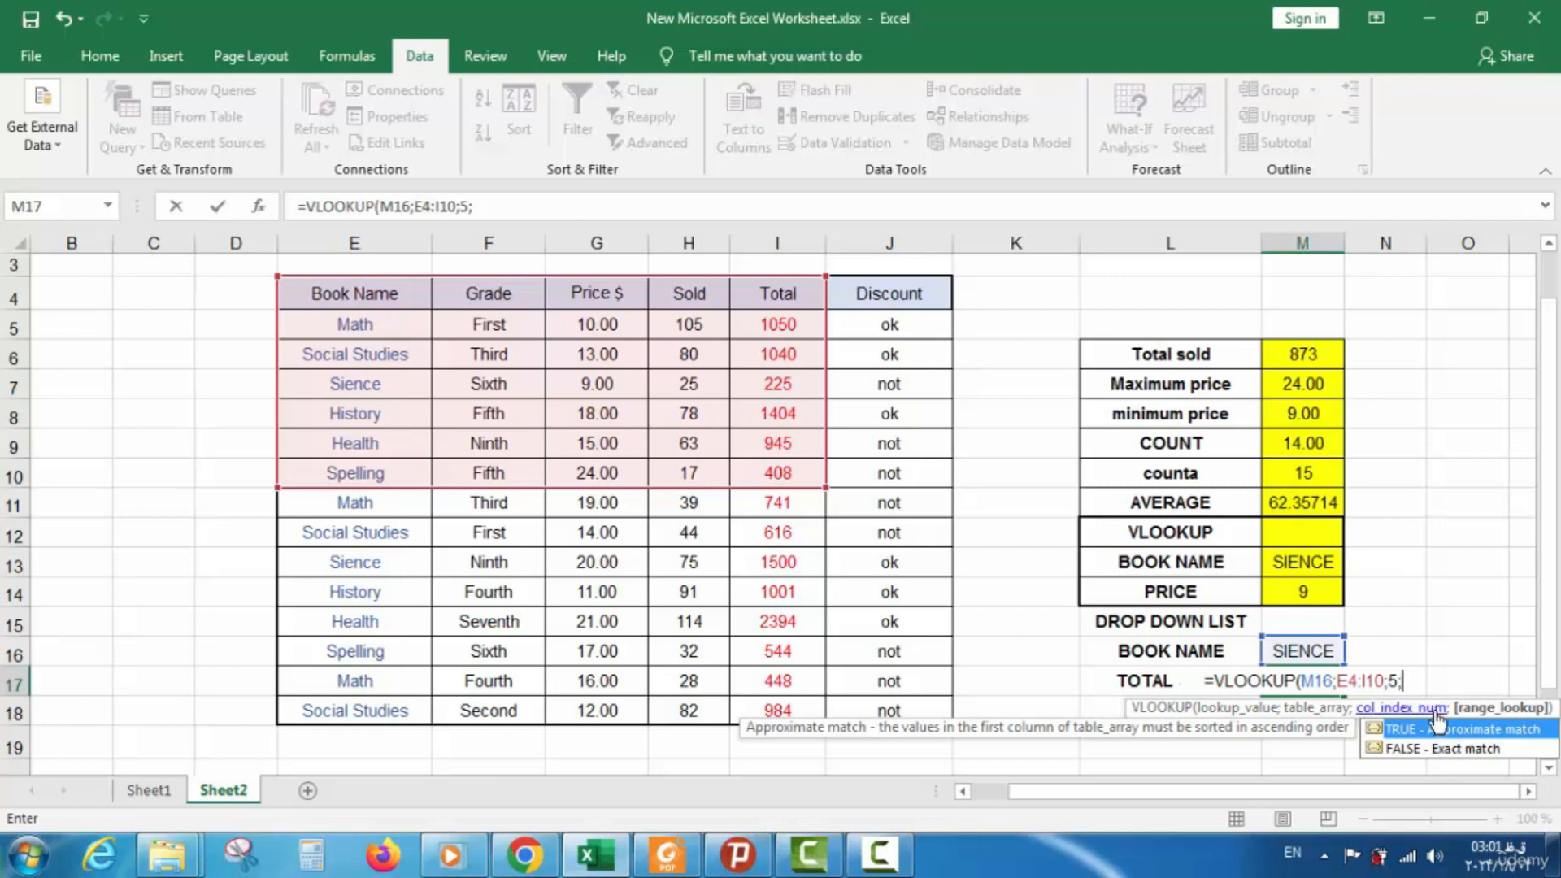
pyautogui.write('0')
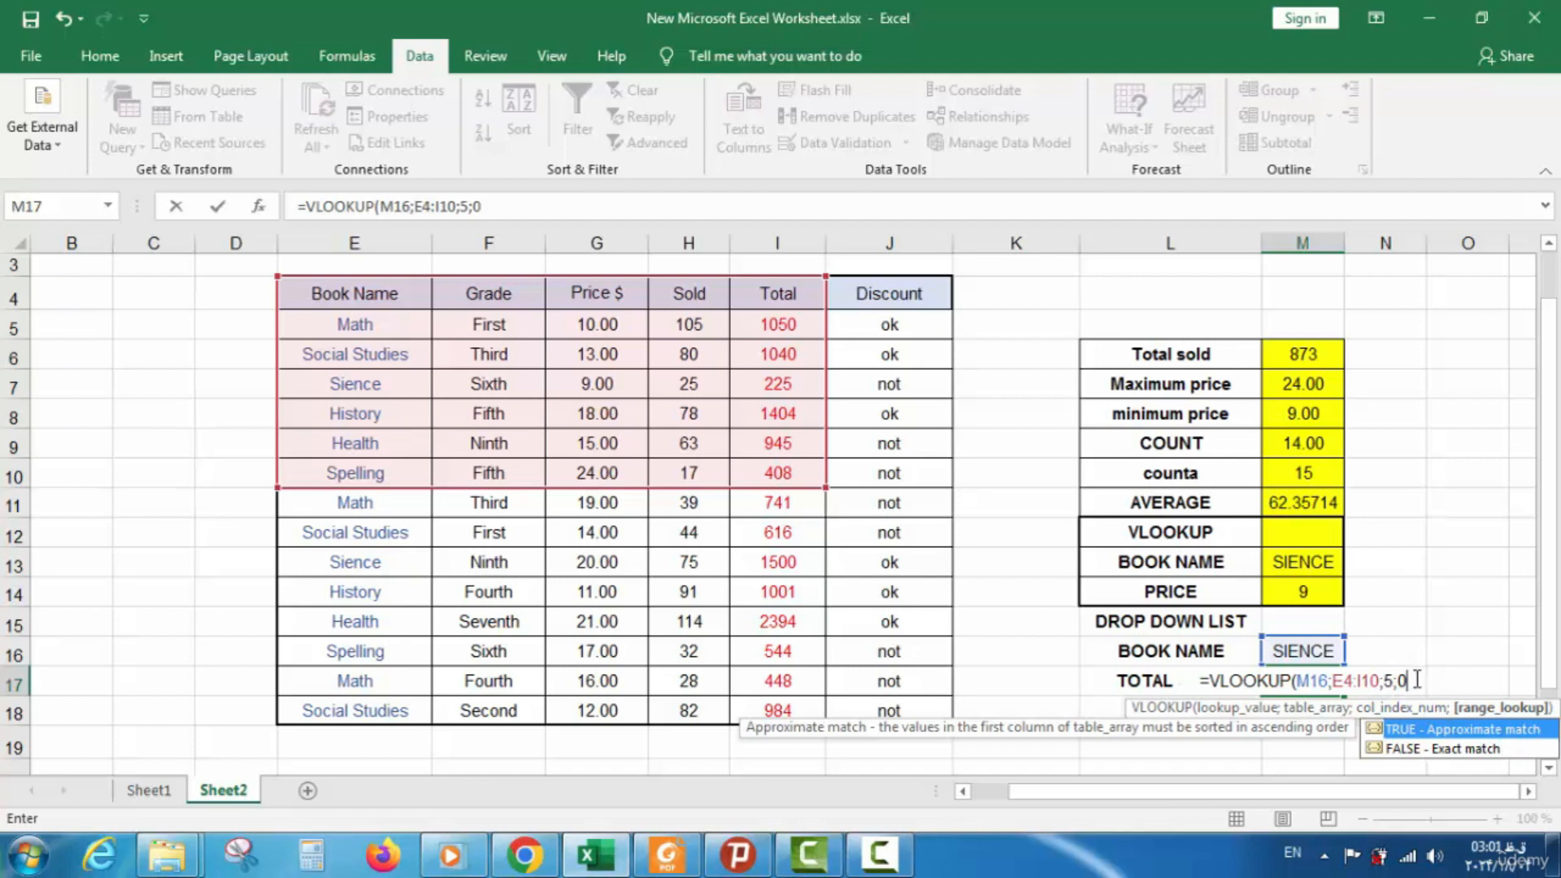
pyautogui.write(')')
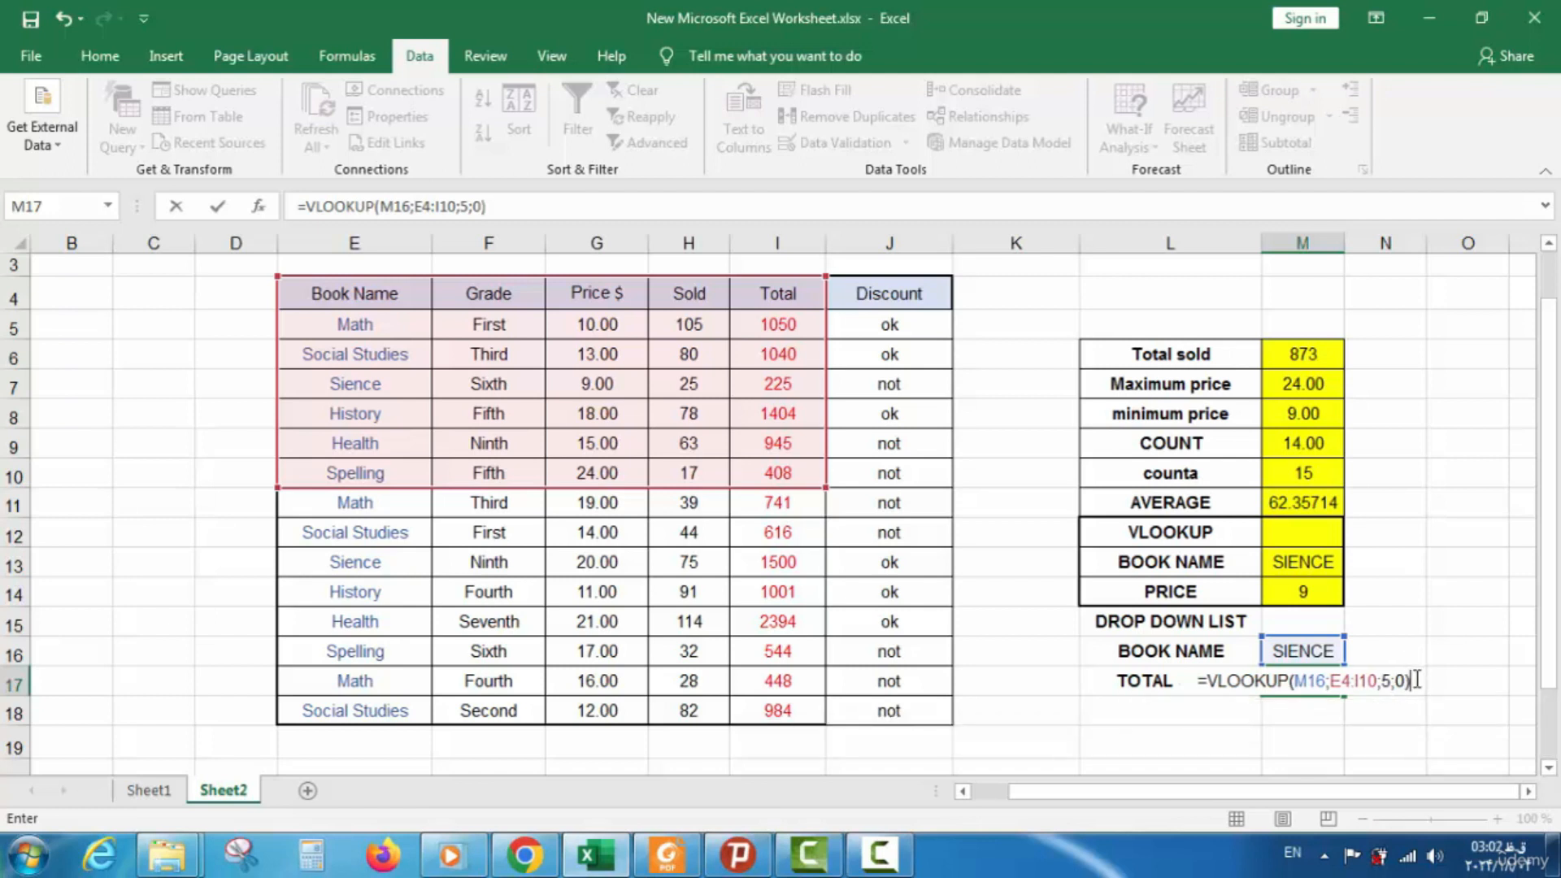
# Commit the TOTAL SOLD VLOOKUP in M17 and test it by entering MATH in M16
pyautogui.press('Return')
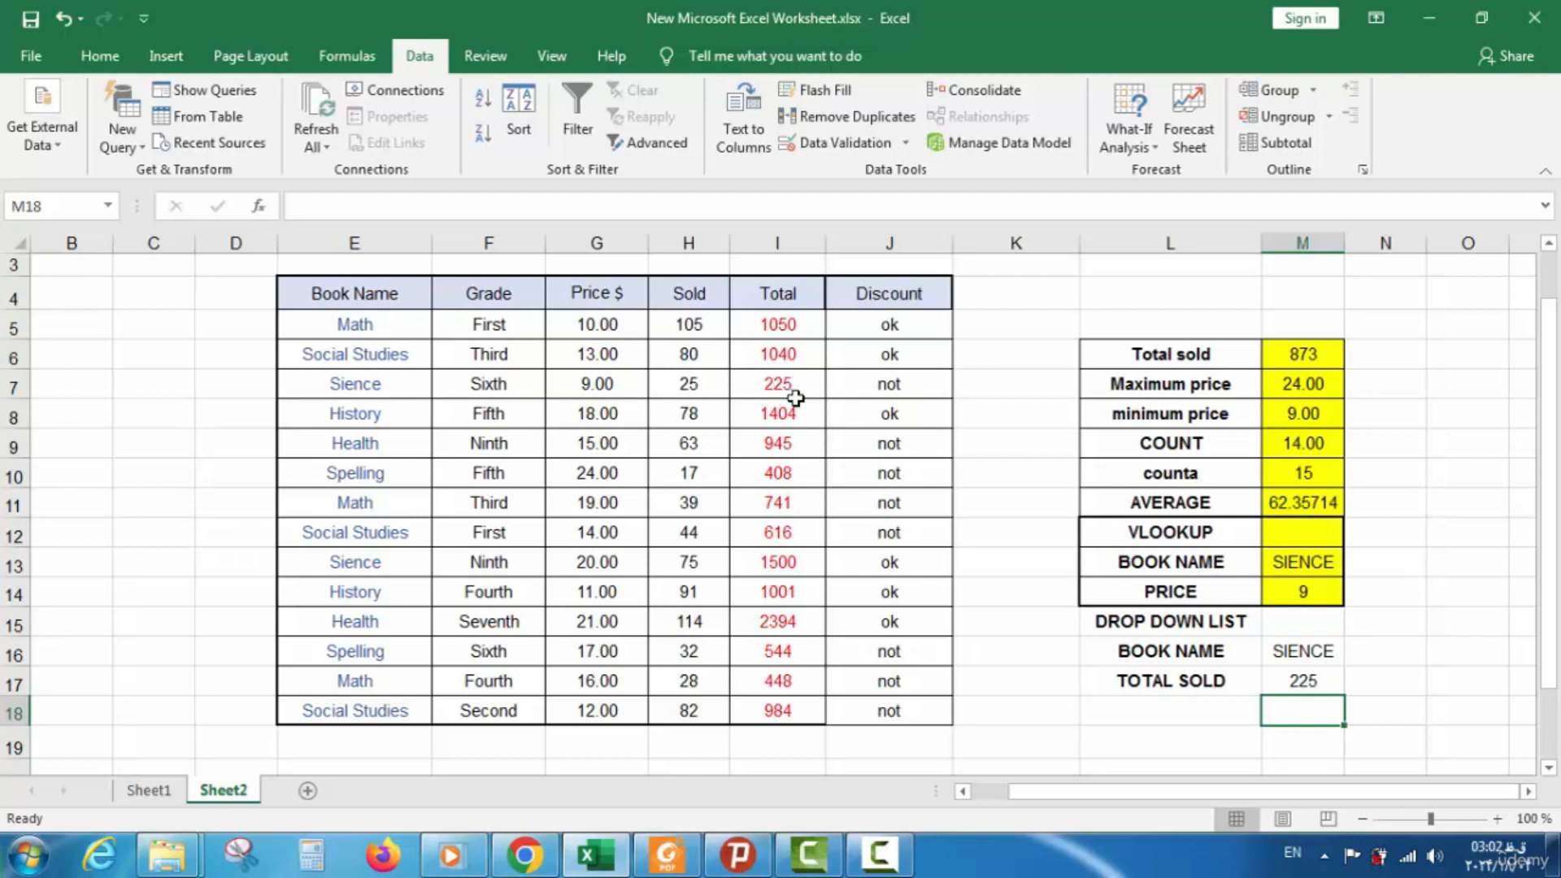
pyautogui.doubleClick(1339, 655)
pyautogui.moveTo(1339, 654); pyautogui.dragTo(1264, 652)
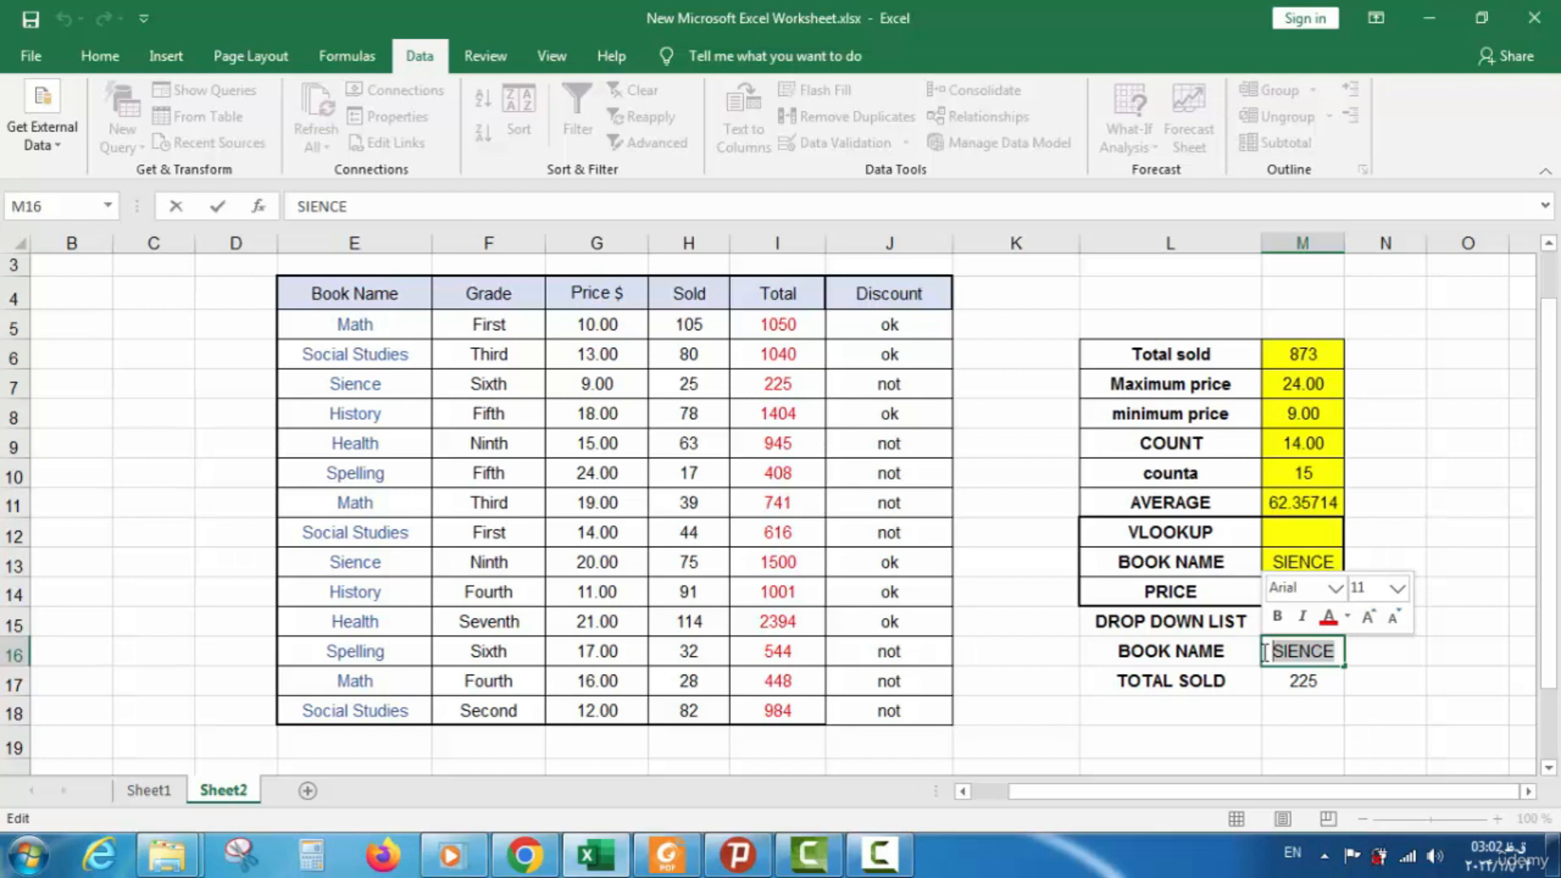
pyautogui.write('MATH')
pyautogui.press('Return')
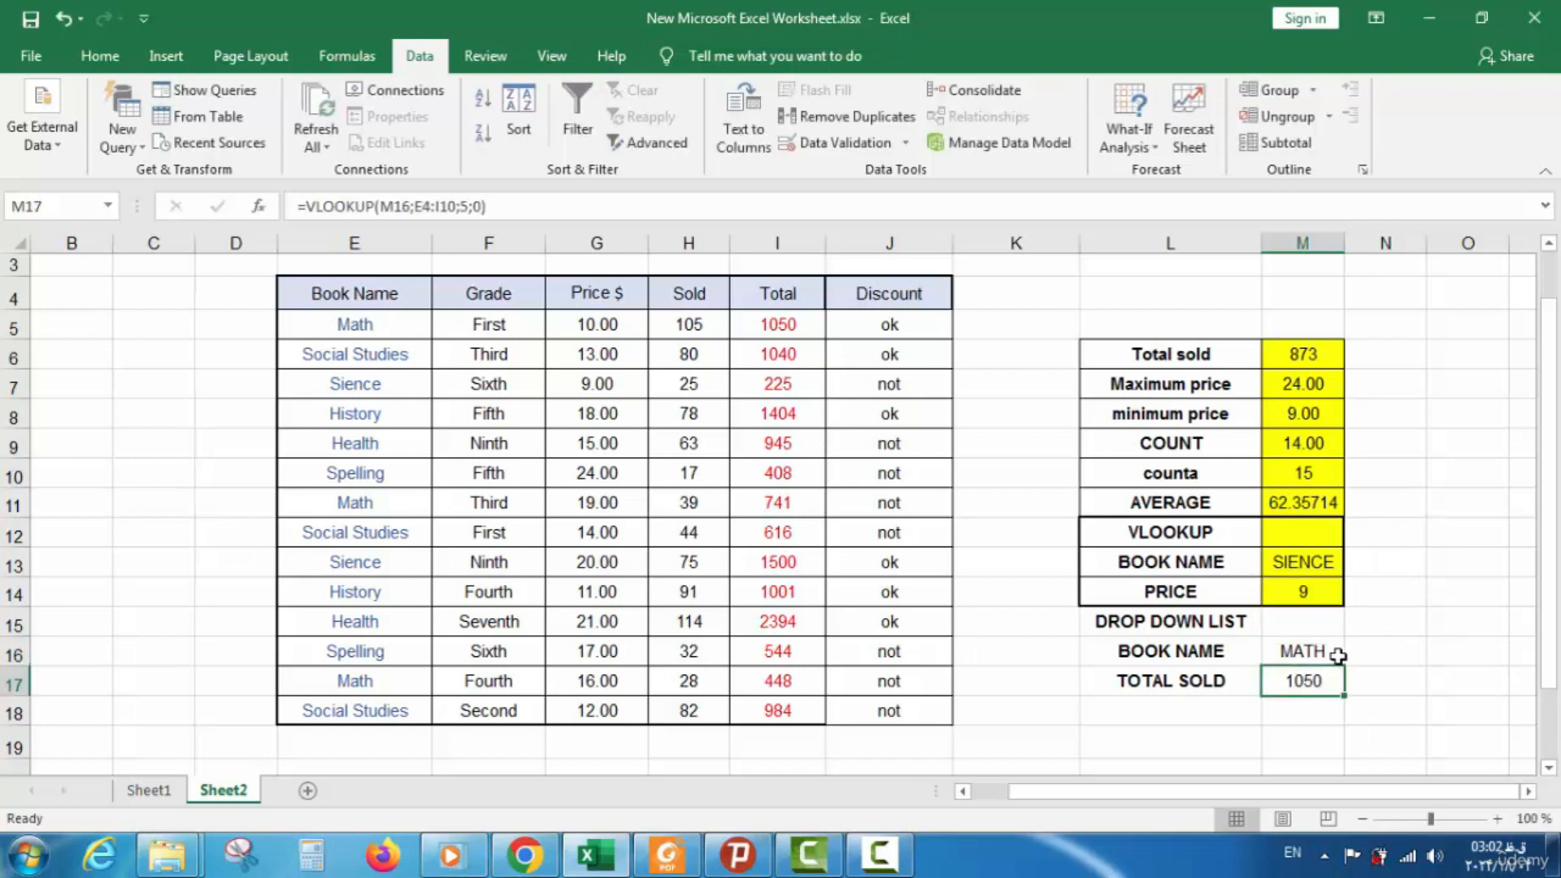
# Replace the book name in M16 with HISTORY so TOTAL SOLD shows 1404
pyautogui.click(1335, 654)
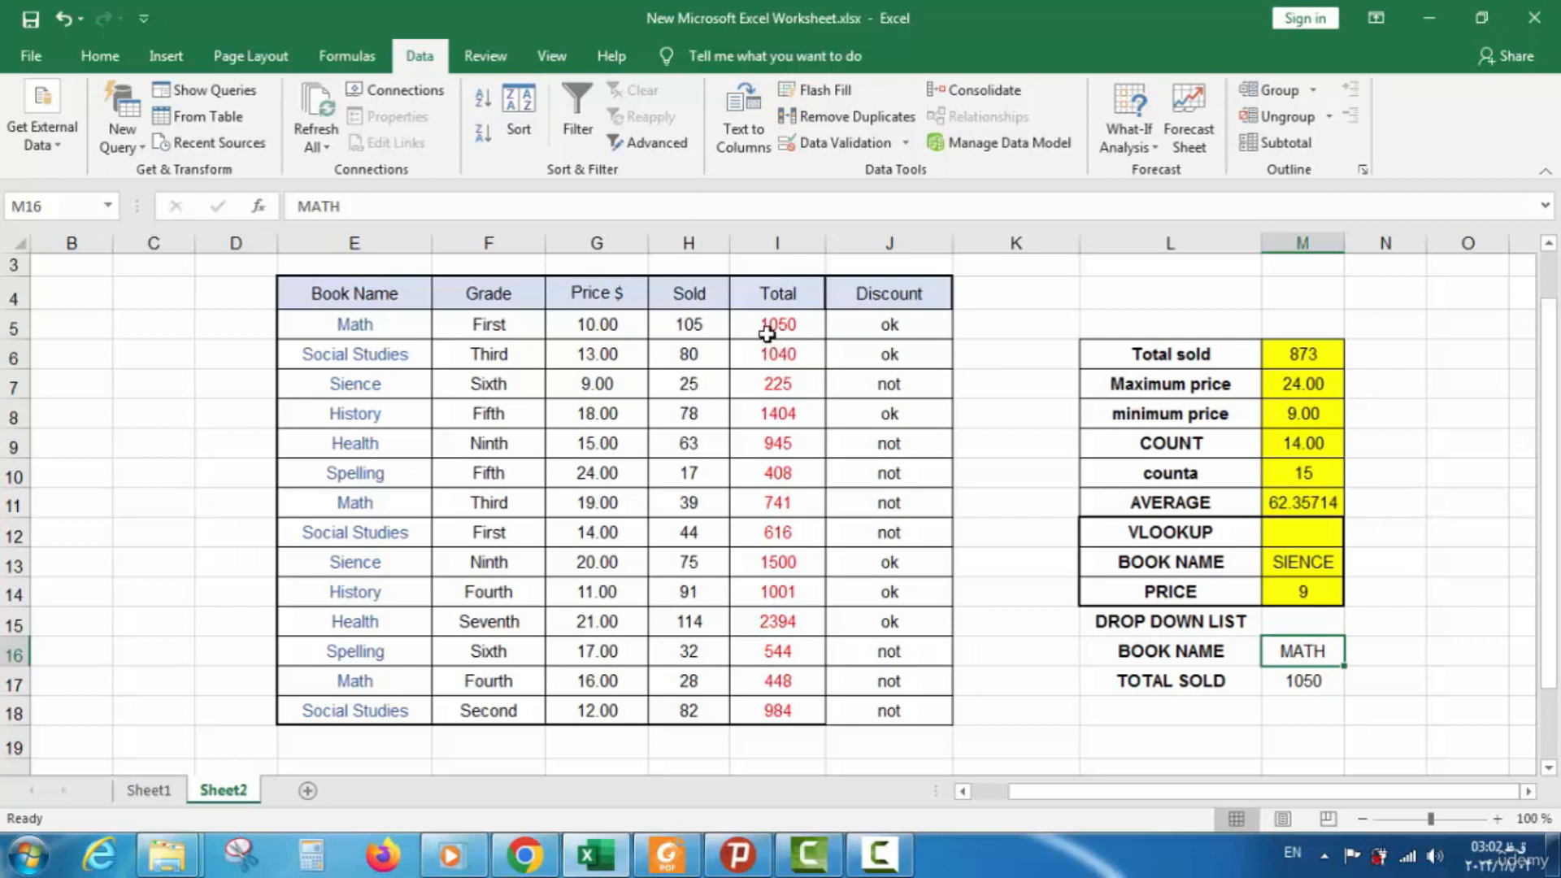
pyautogui.doubleClick(1328, 648)
pyautogui.moveTo(1328, 648); pyautogui.dragTo(1252, 651)
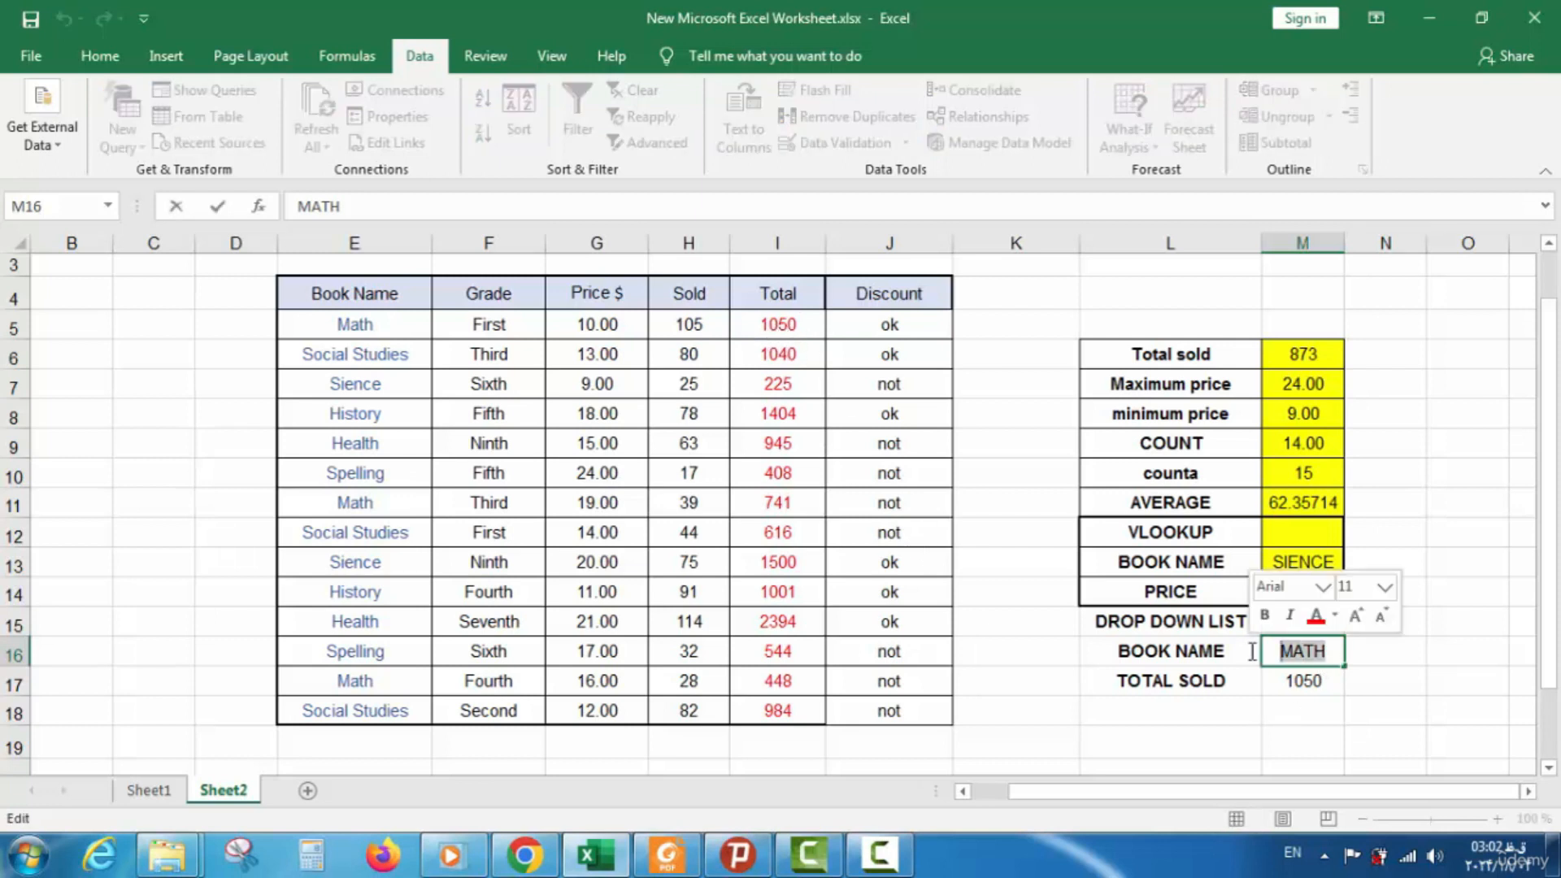
pyautogui.write('HI')
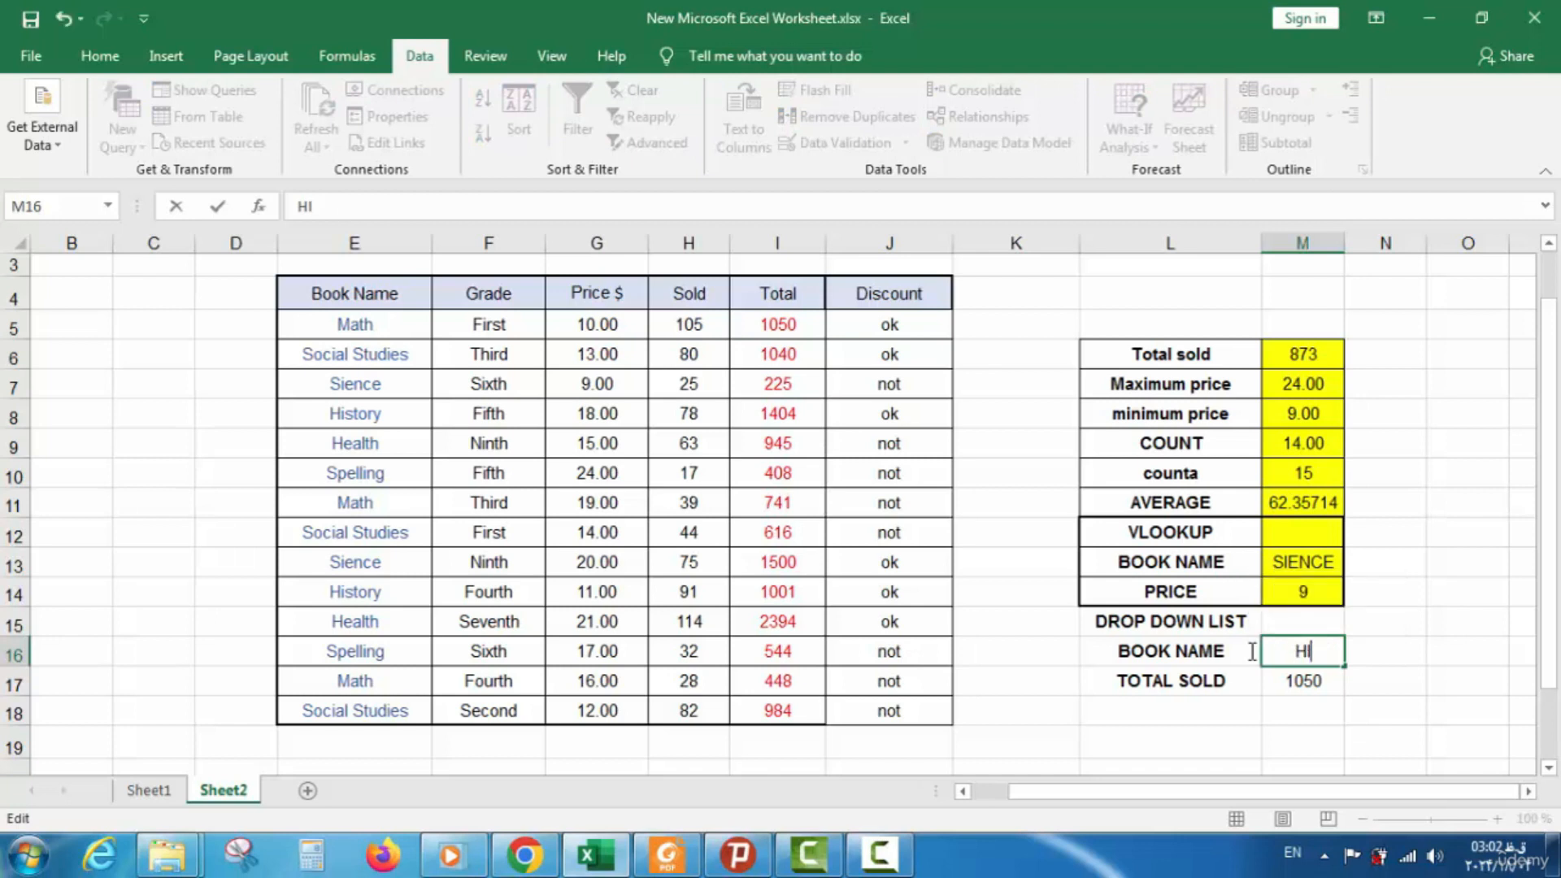
pyautogui.write('STORY')
pyautogui.press('Return')
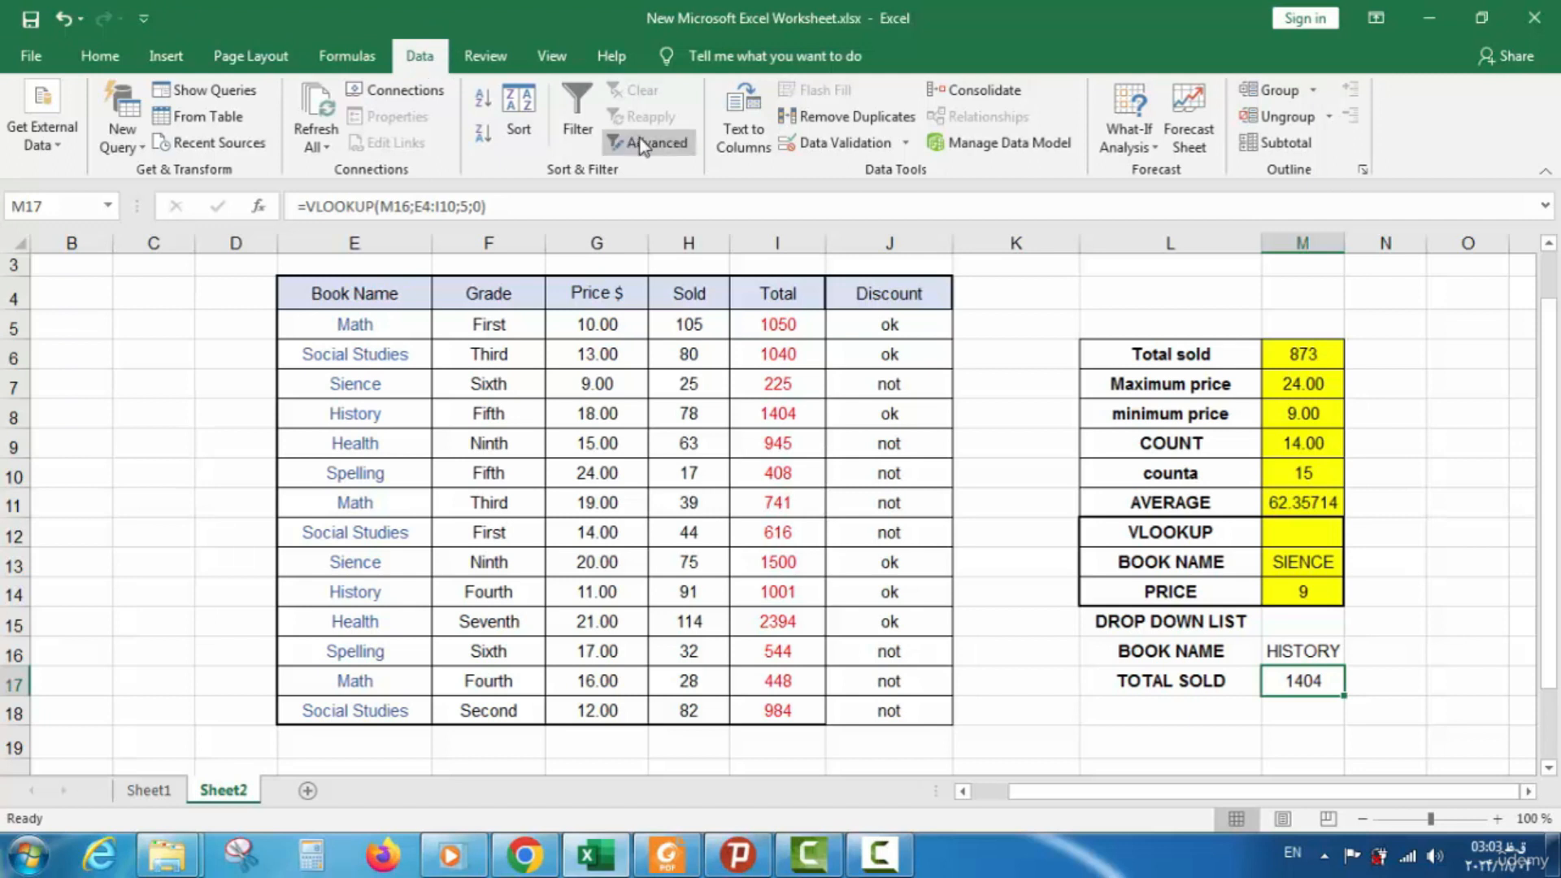
# Apply a List validation sourced from $E$5:$E$10 to M17 by mistake, then undo it
pyautogui.click(821, 147)
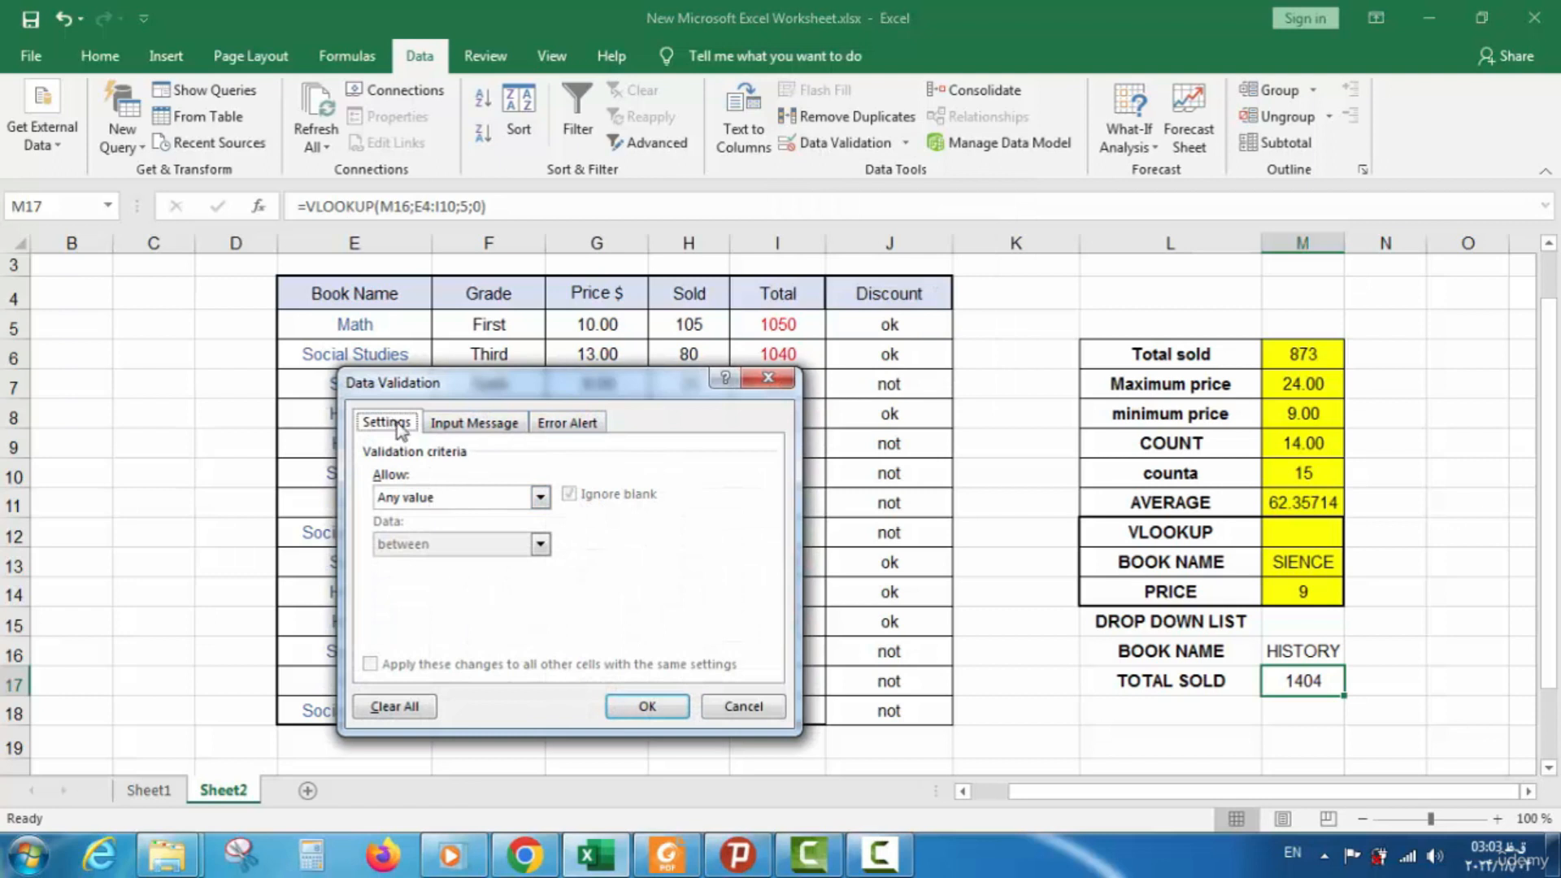
pyautogui.click(539, 498)
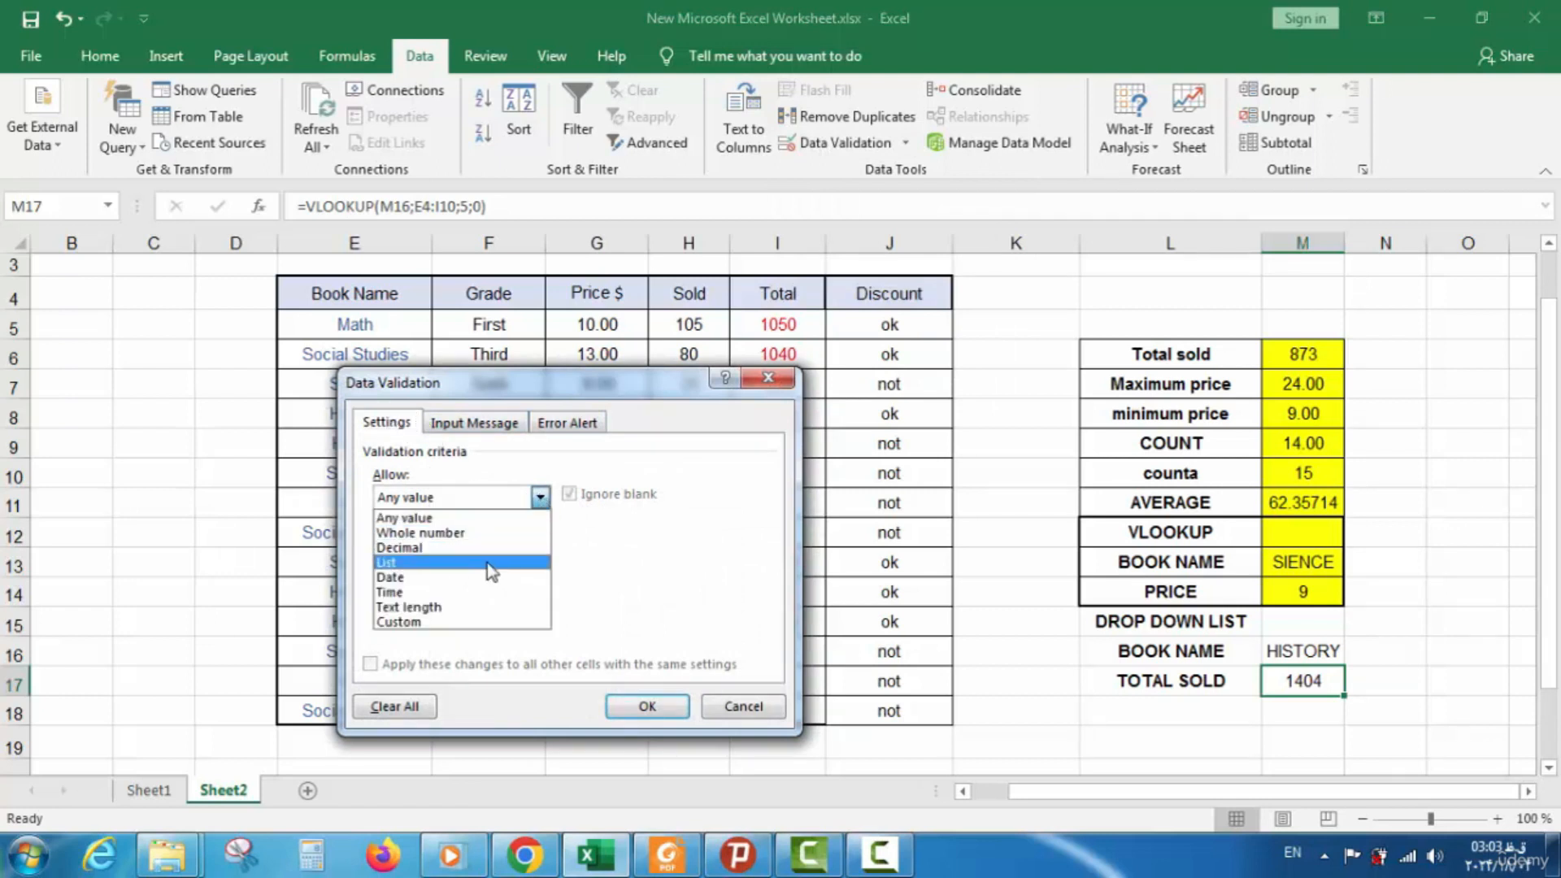
pyautogui.click(486, 563)
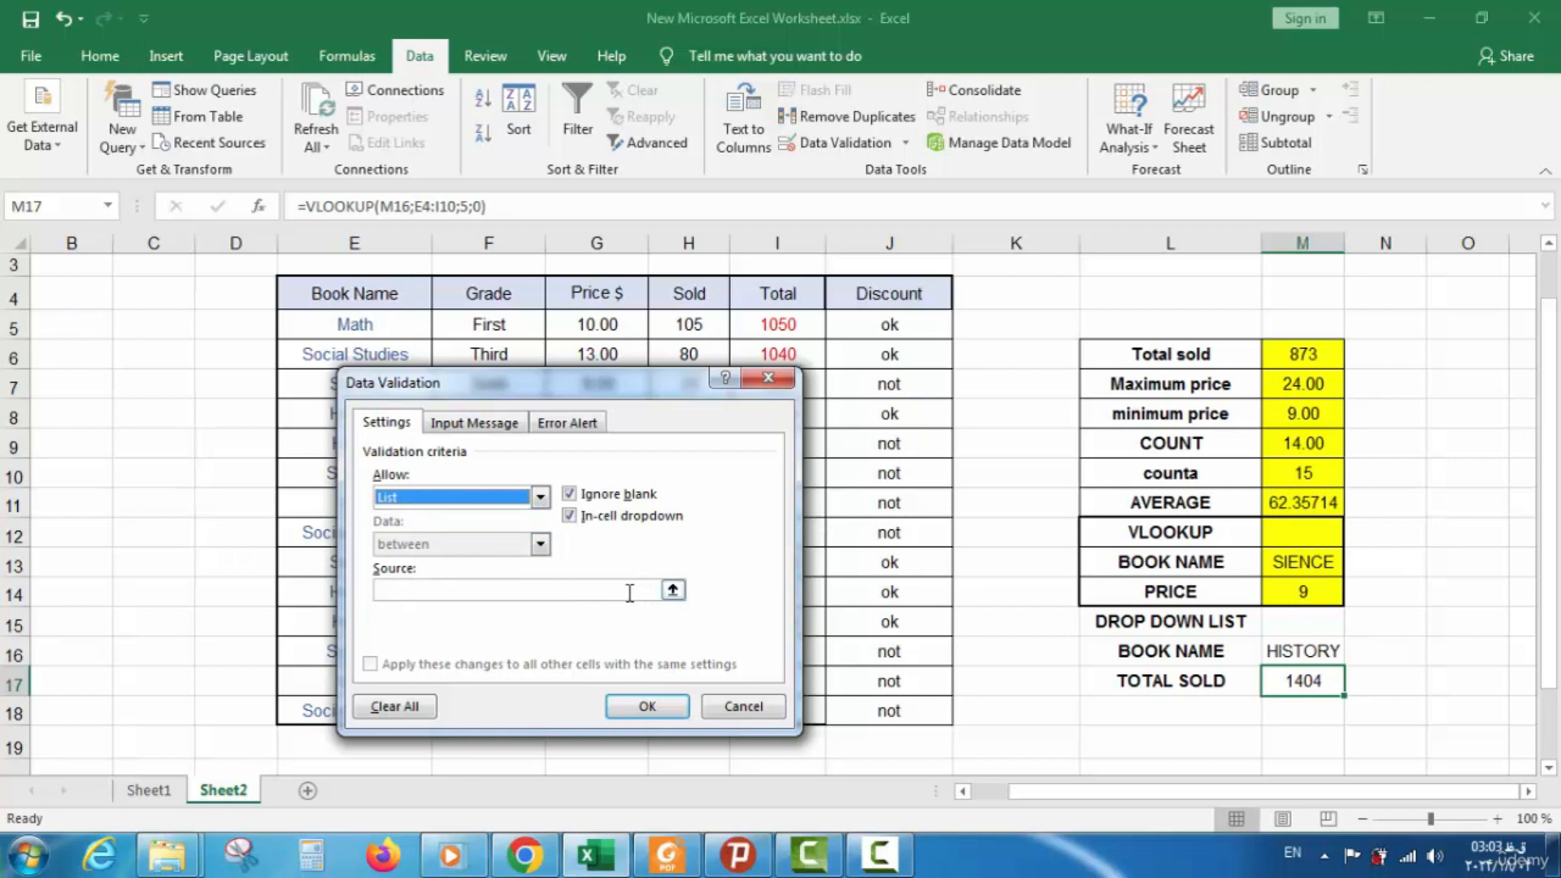
pyautogui.click(672, 590)
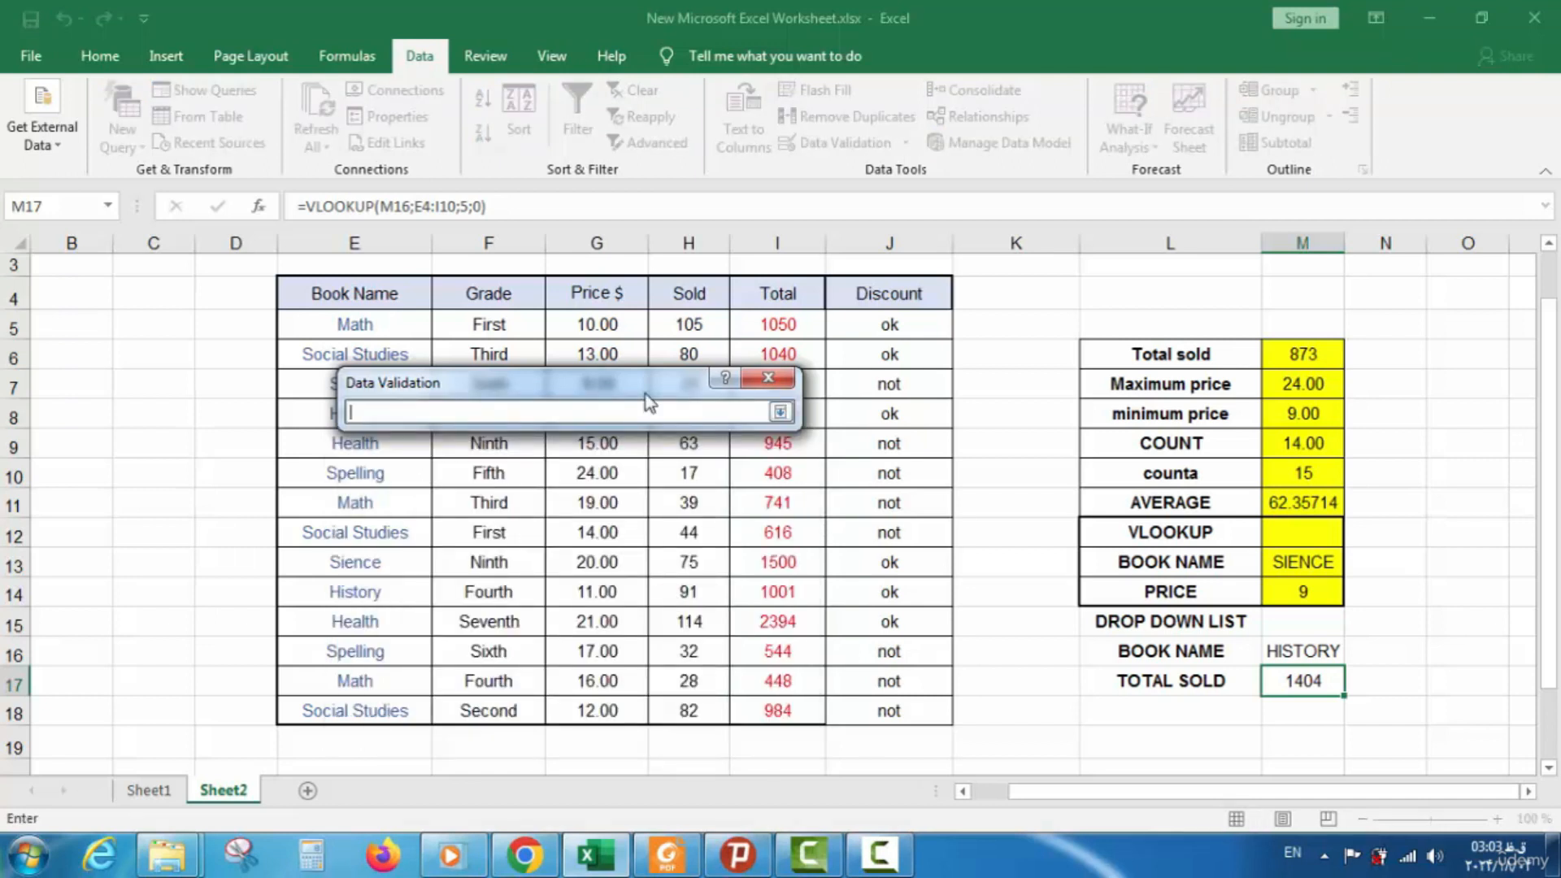
pyautogui.moveTo(396, 324); pyautogui.dragTo(388, 467)
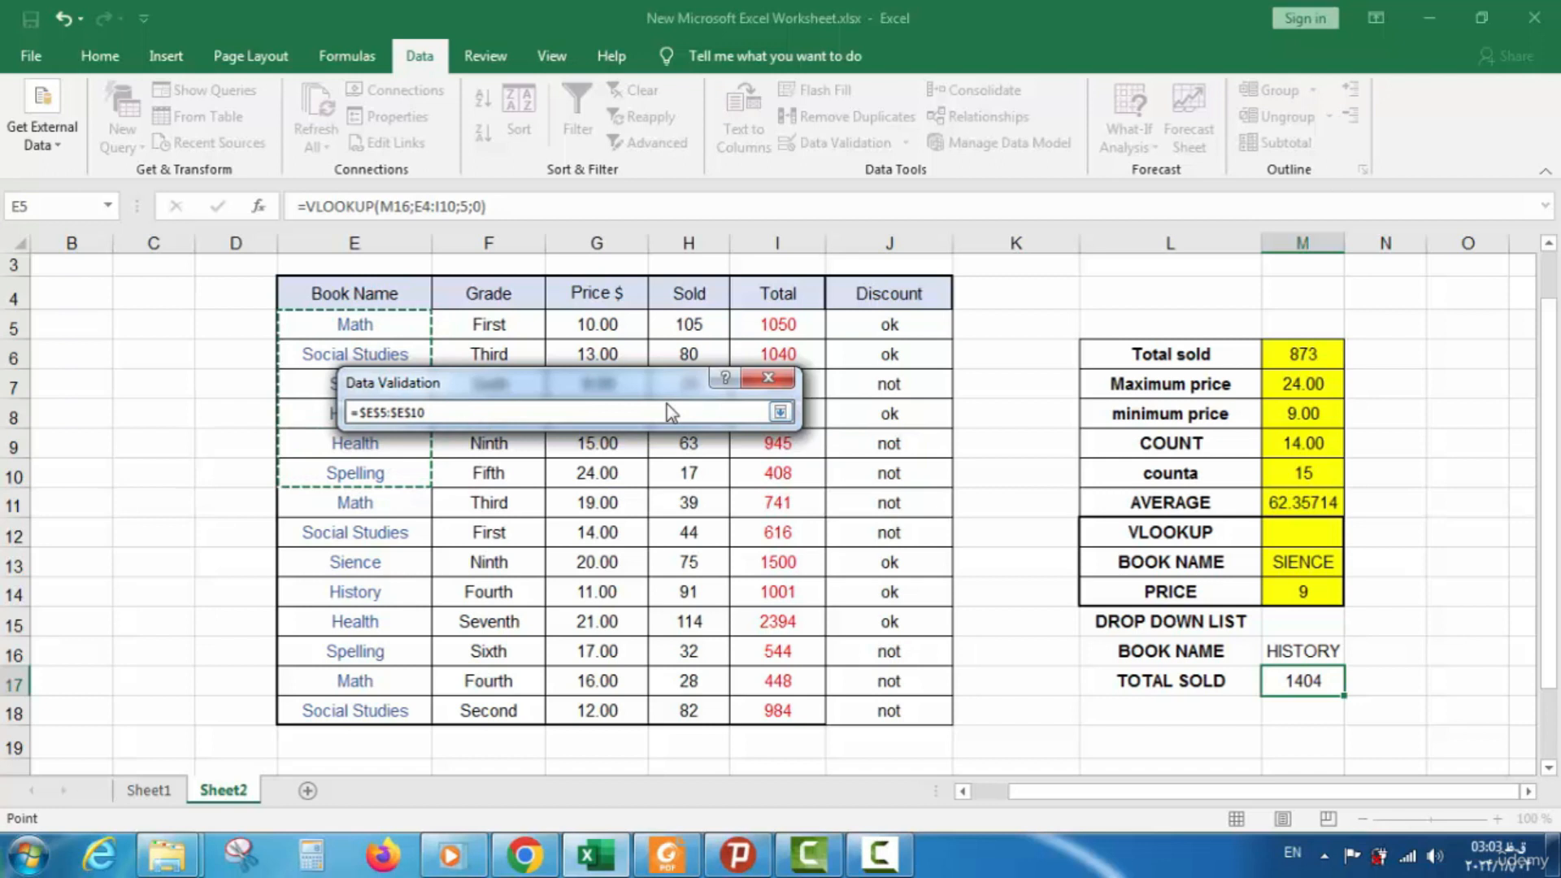
pyautogui.click(780, 412)
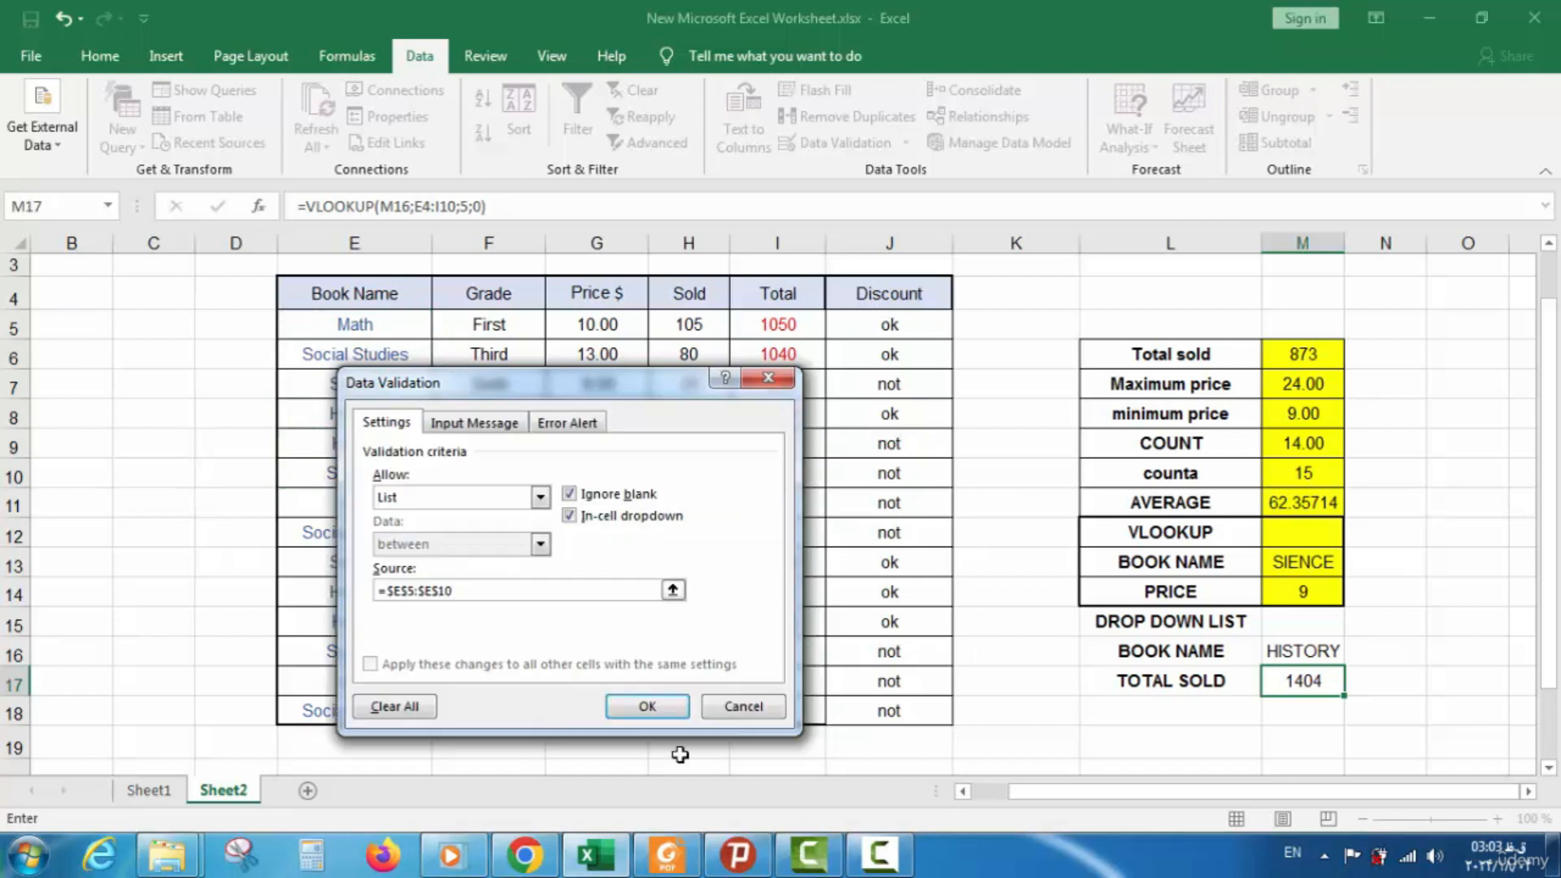
pyautogui.click(647, 707)
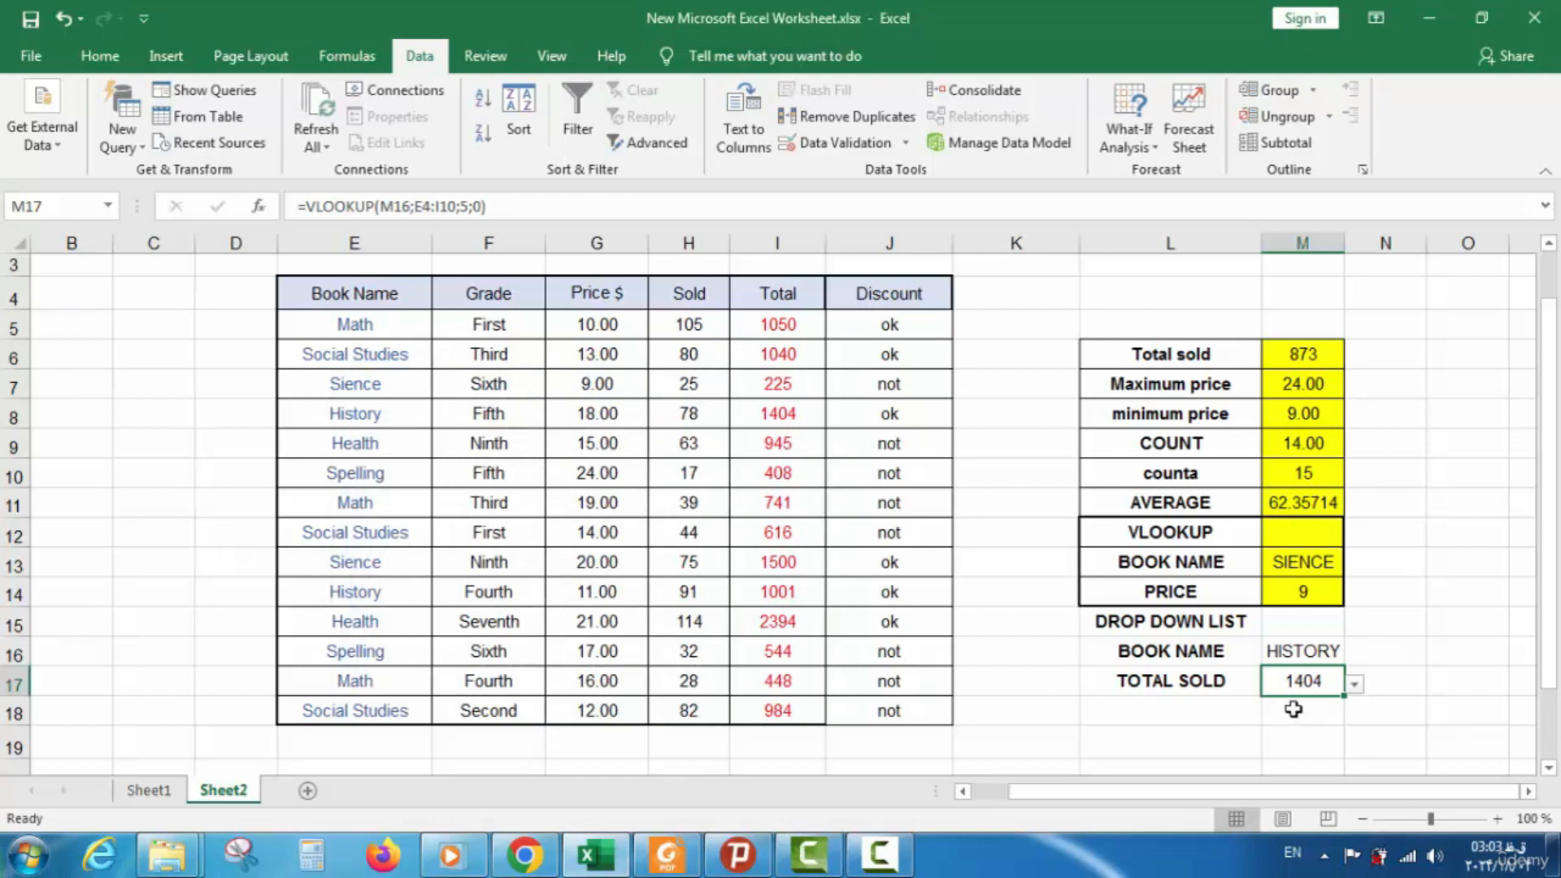
pyautogui.click(61, 18)
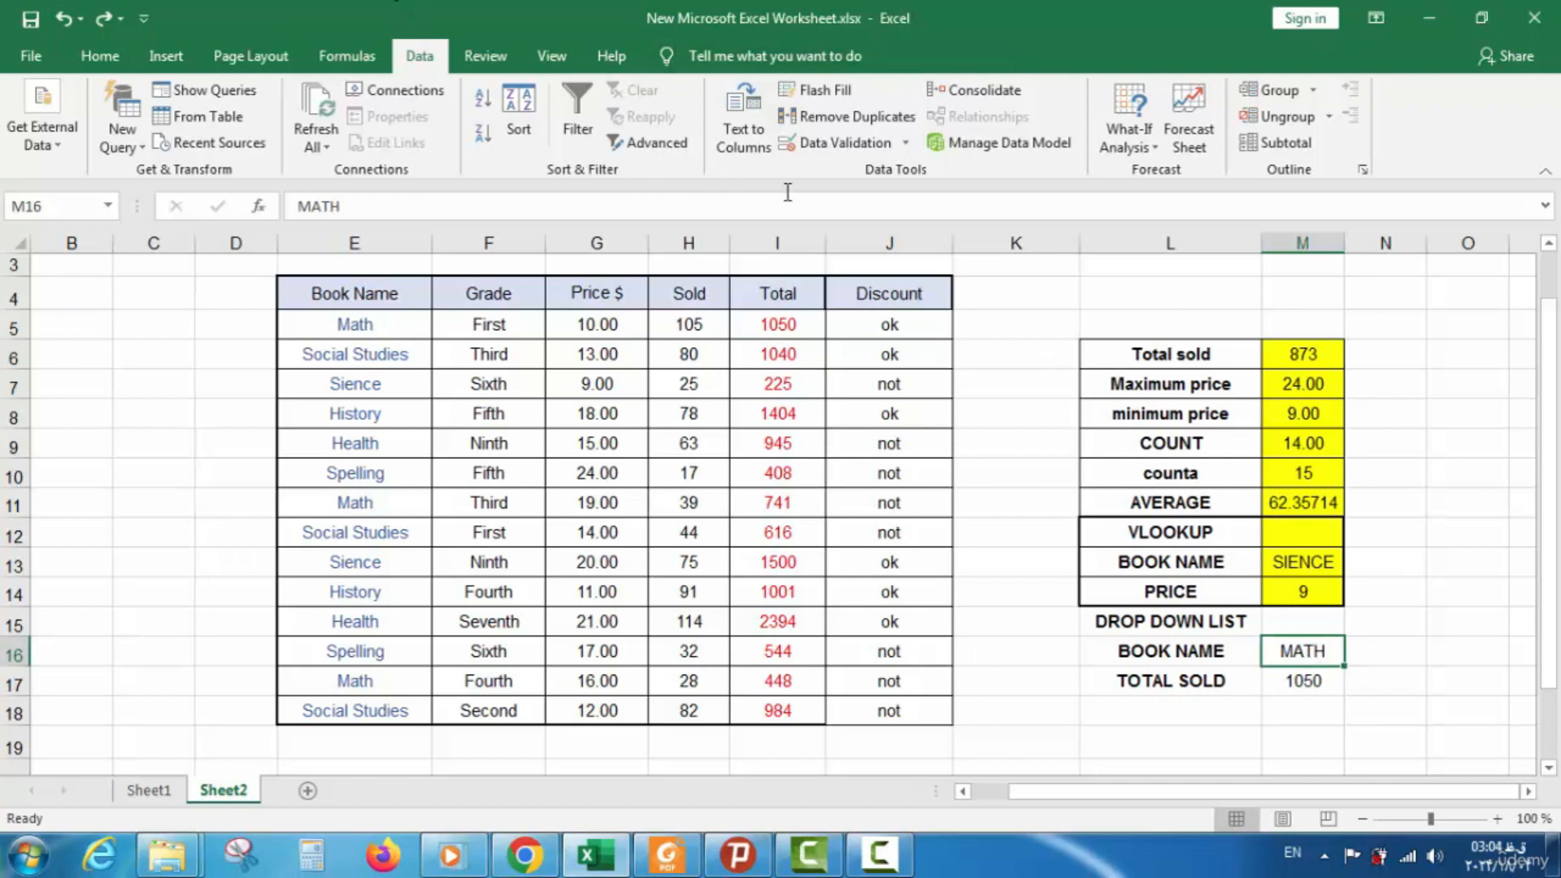
# Give M16 a List validation sourced from book names $E$5:$E$10 and check its drop-down
pyautogui.click(841, 143)
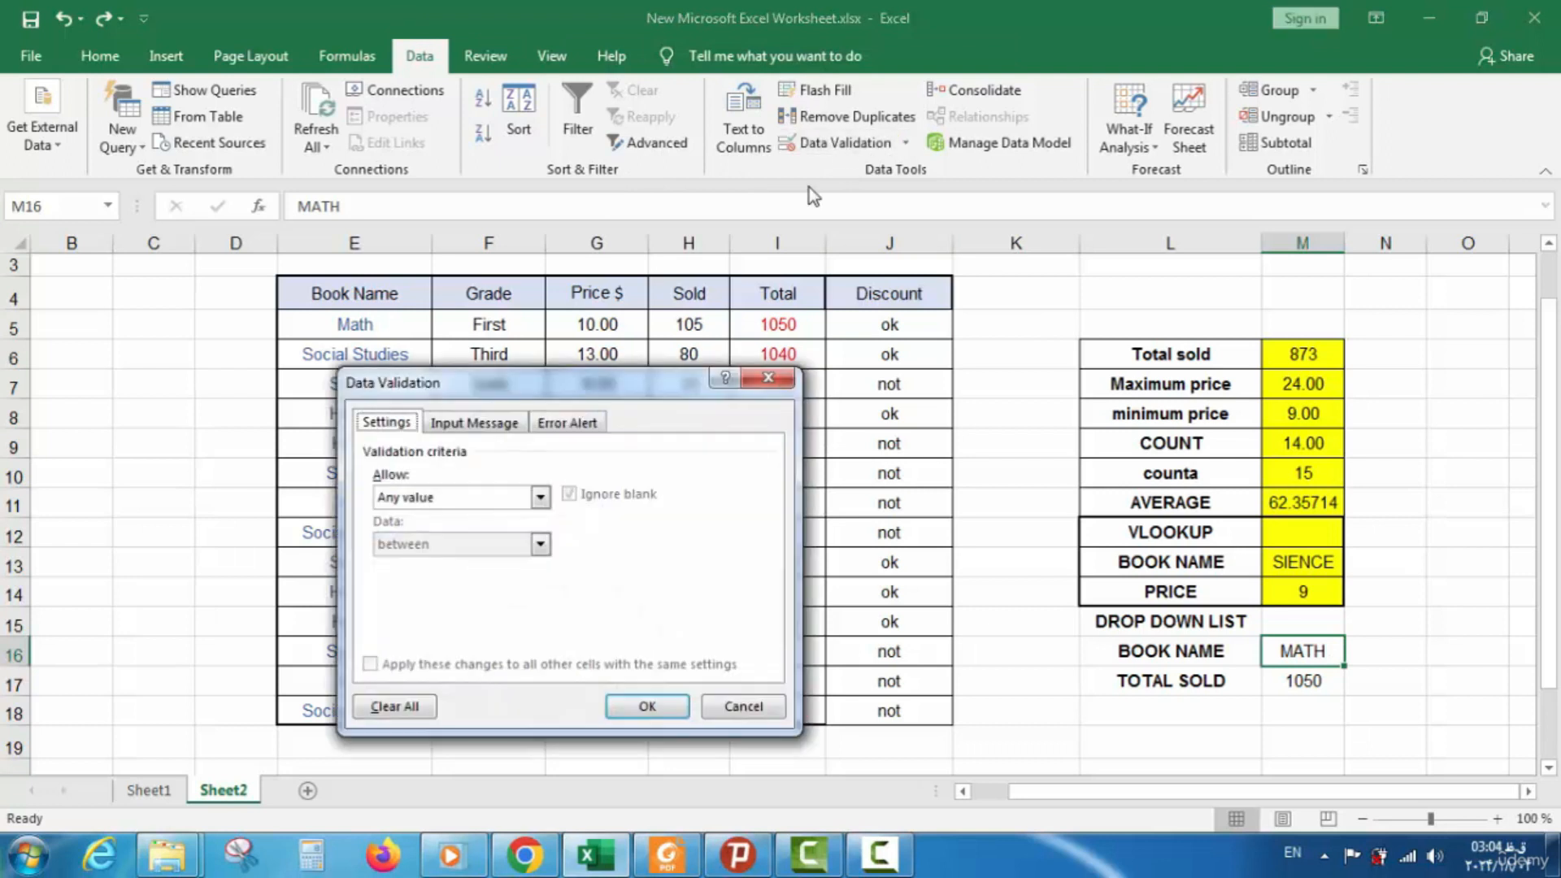
pyautogui.click(540, 497)
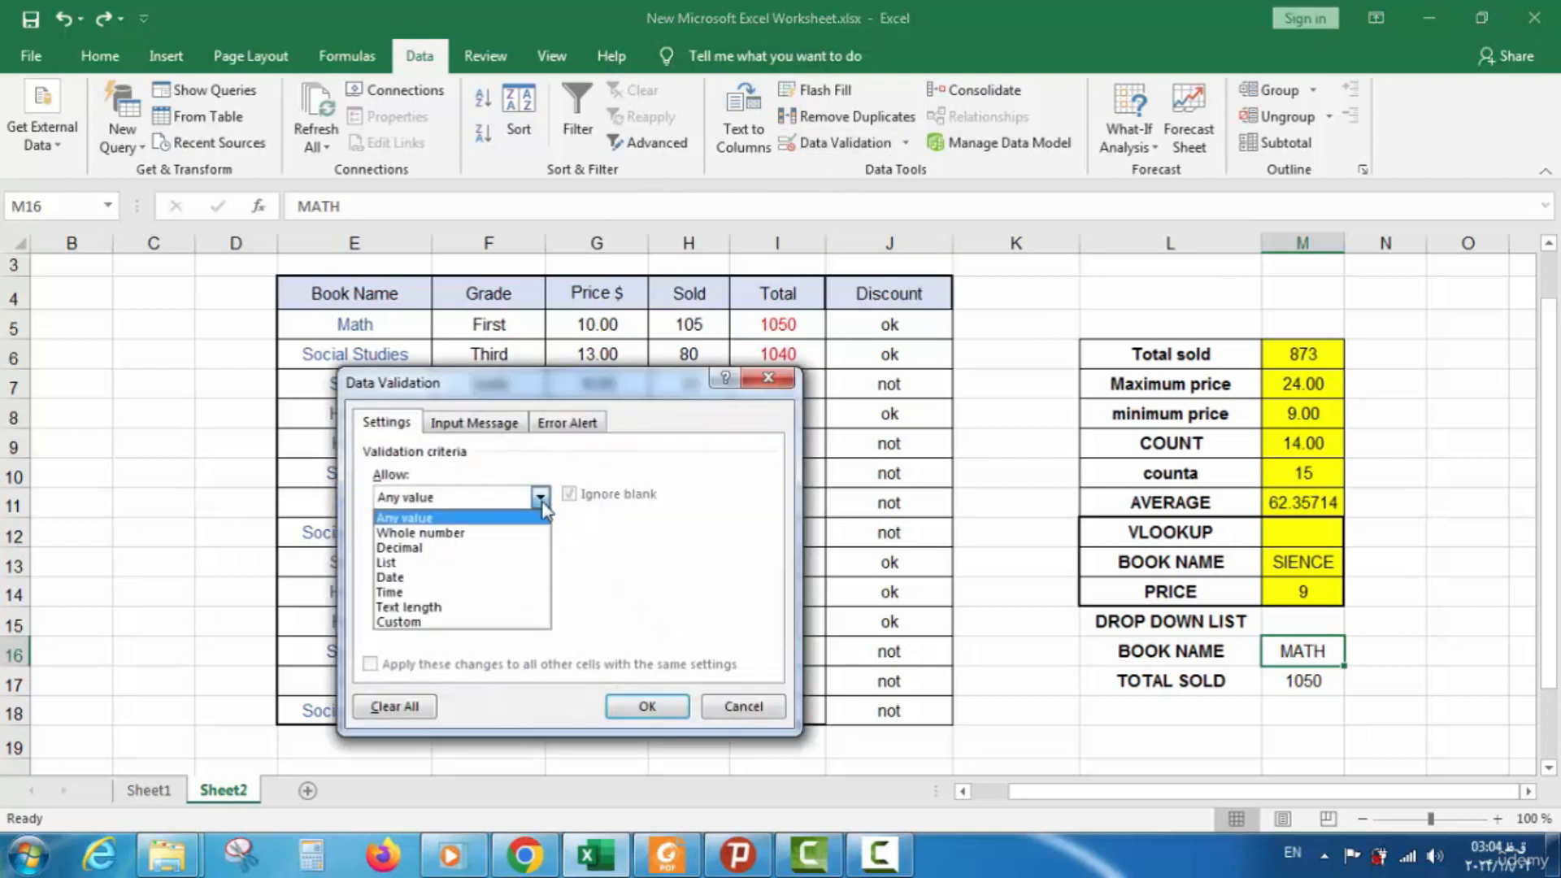
pyautogui.click(520, 563)
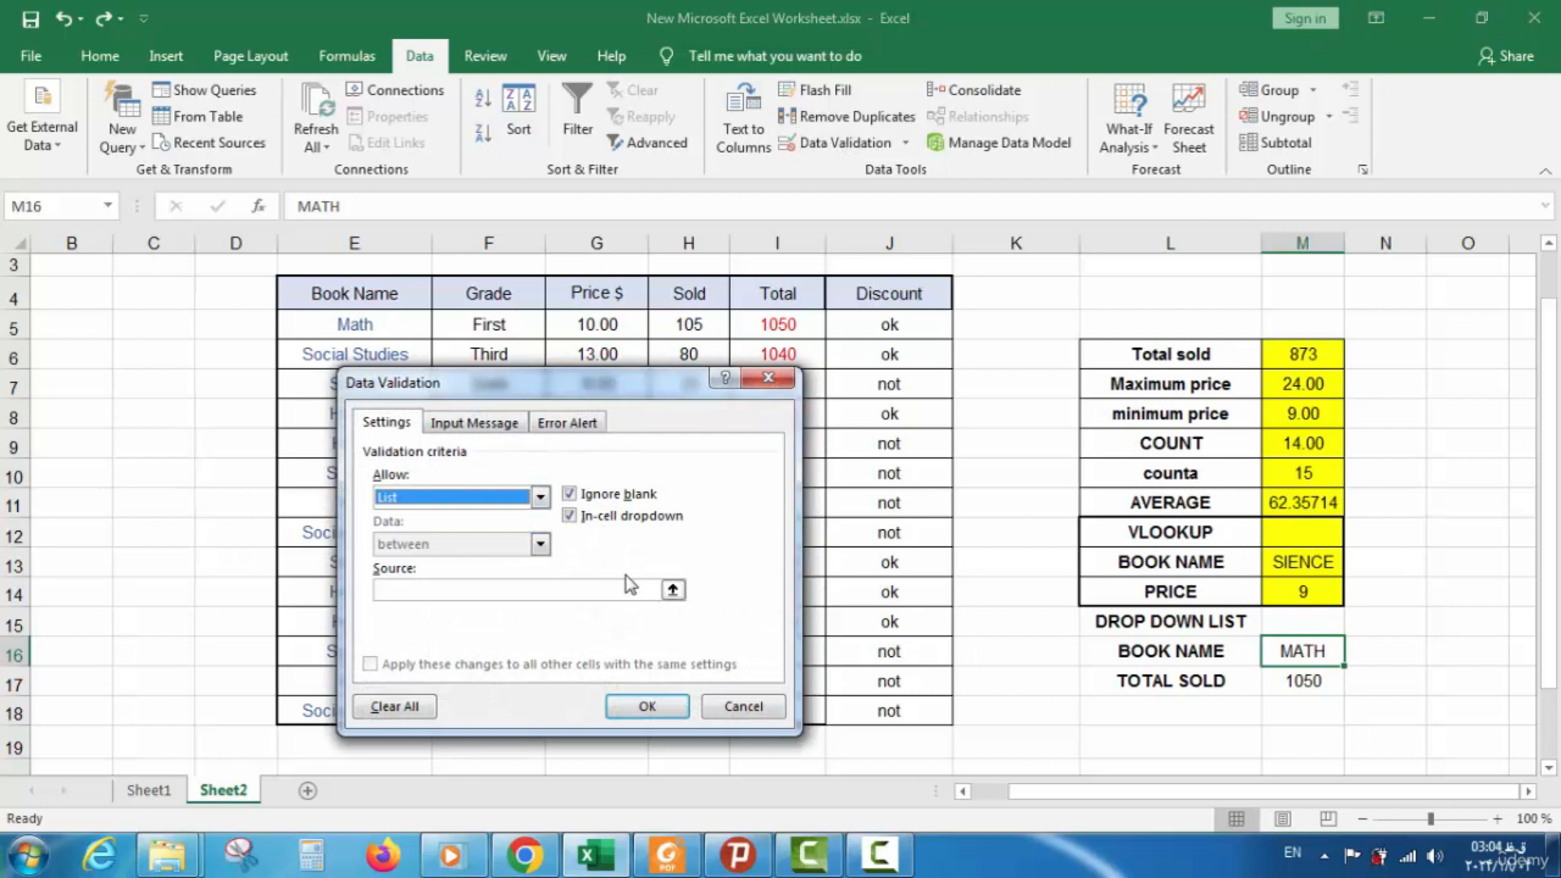
pyautogui.click(672, 589)
pyautogui.moveTo(394, 329); pyautogui.dragTo(386, 479)
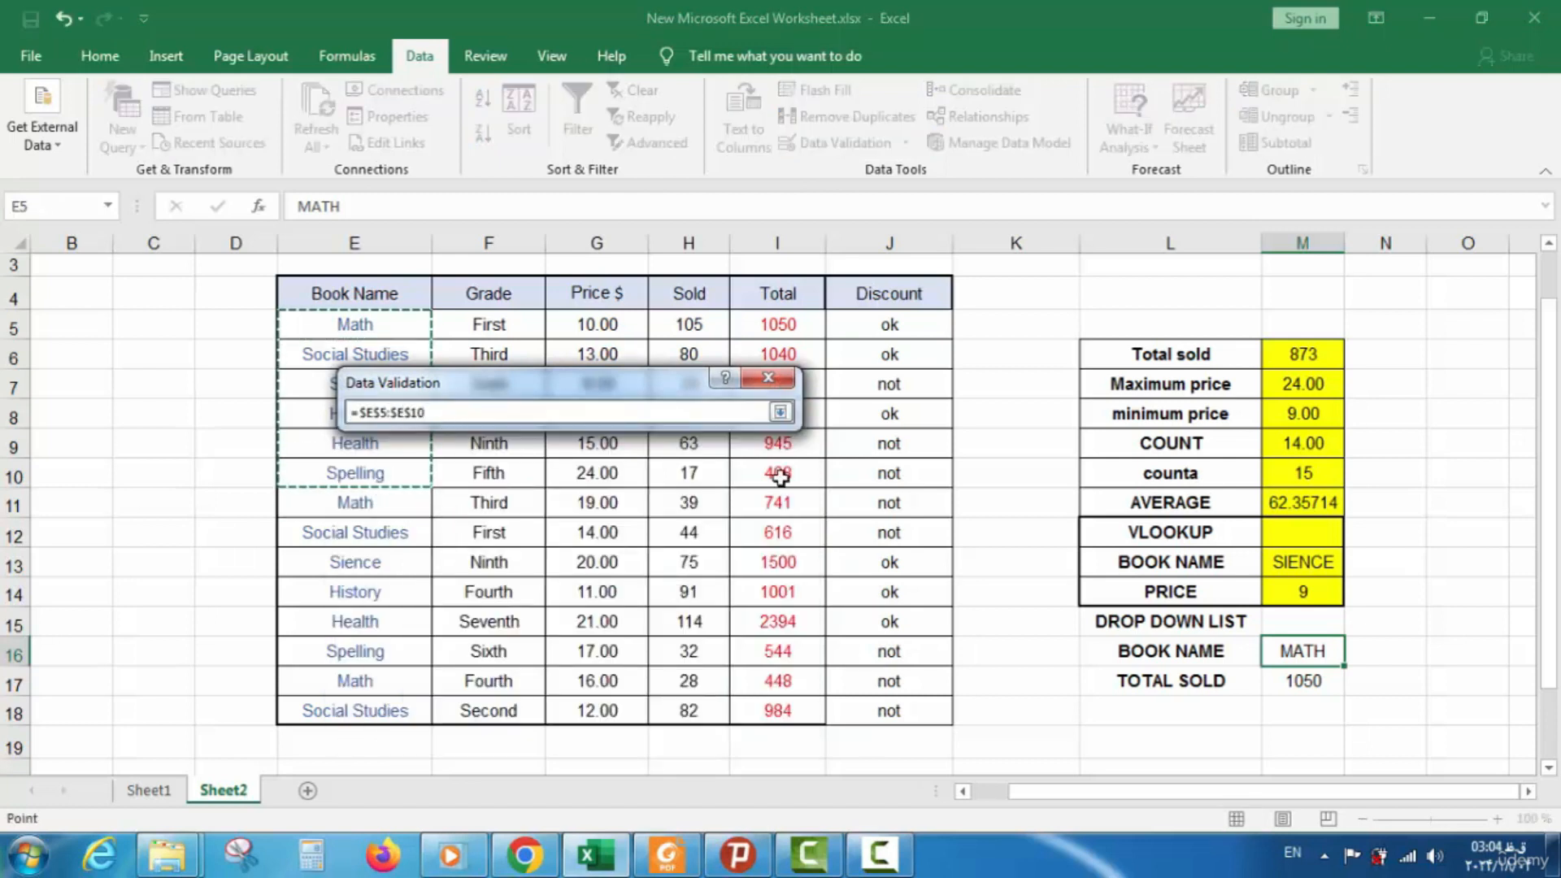
pyautogui.click(780, 412)
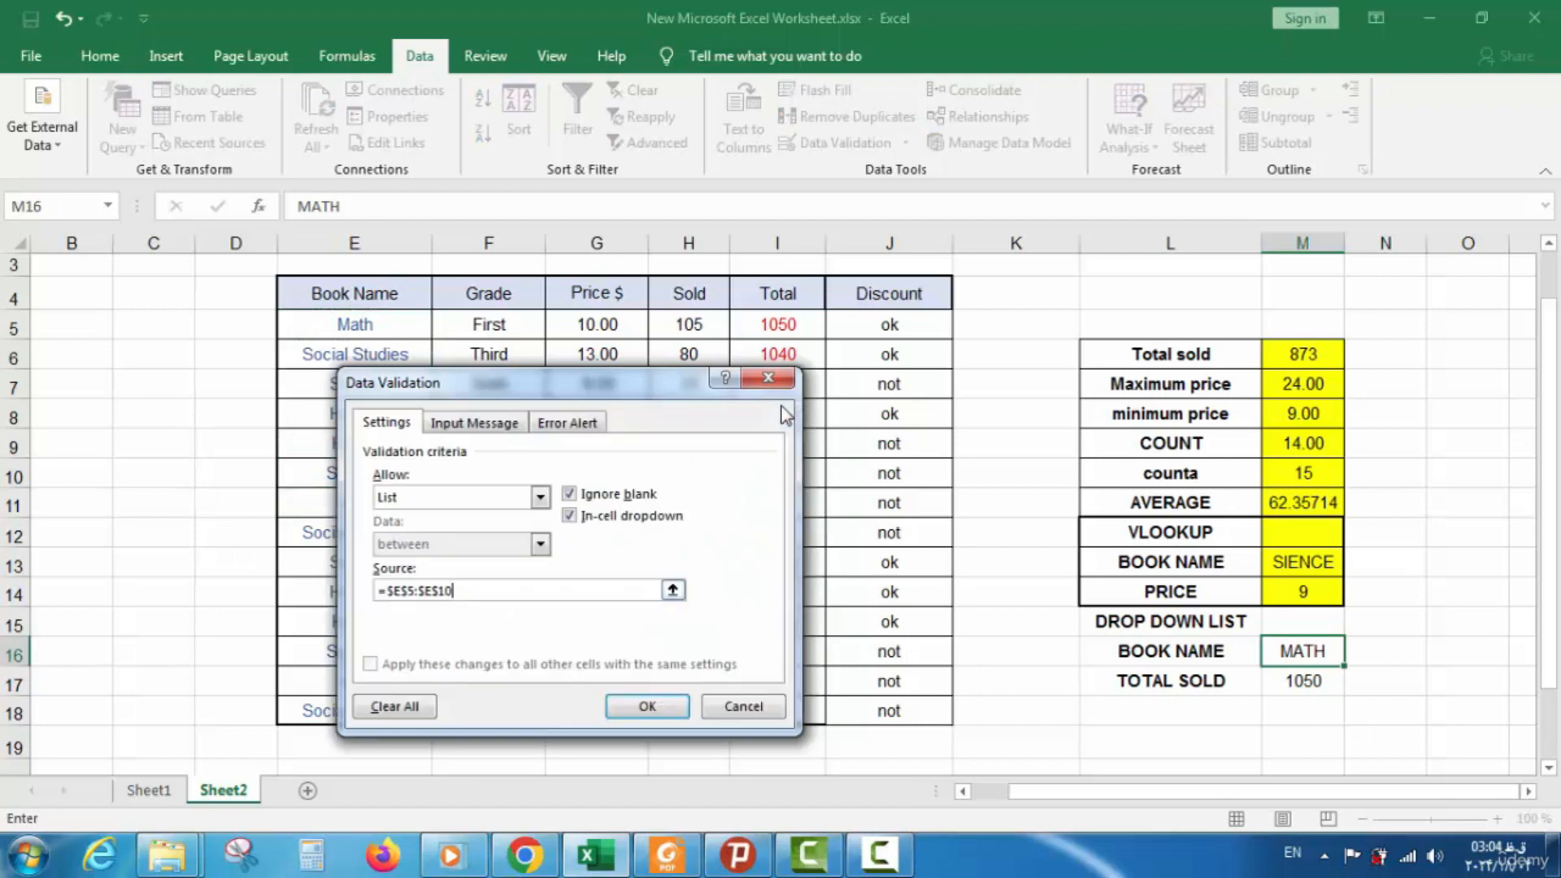
pyautogui.click(655, 714)
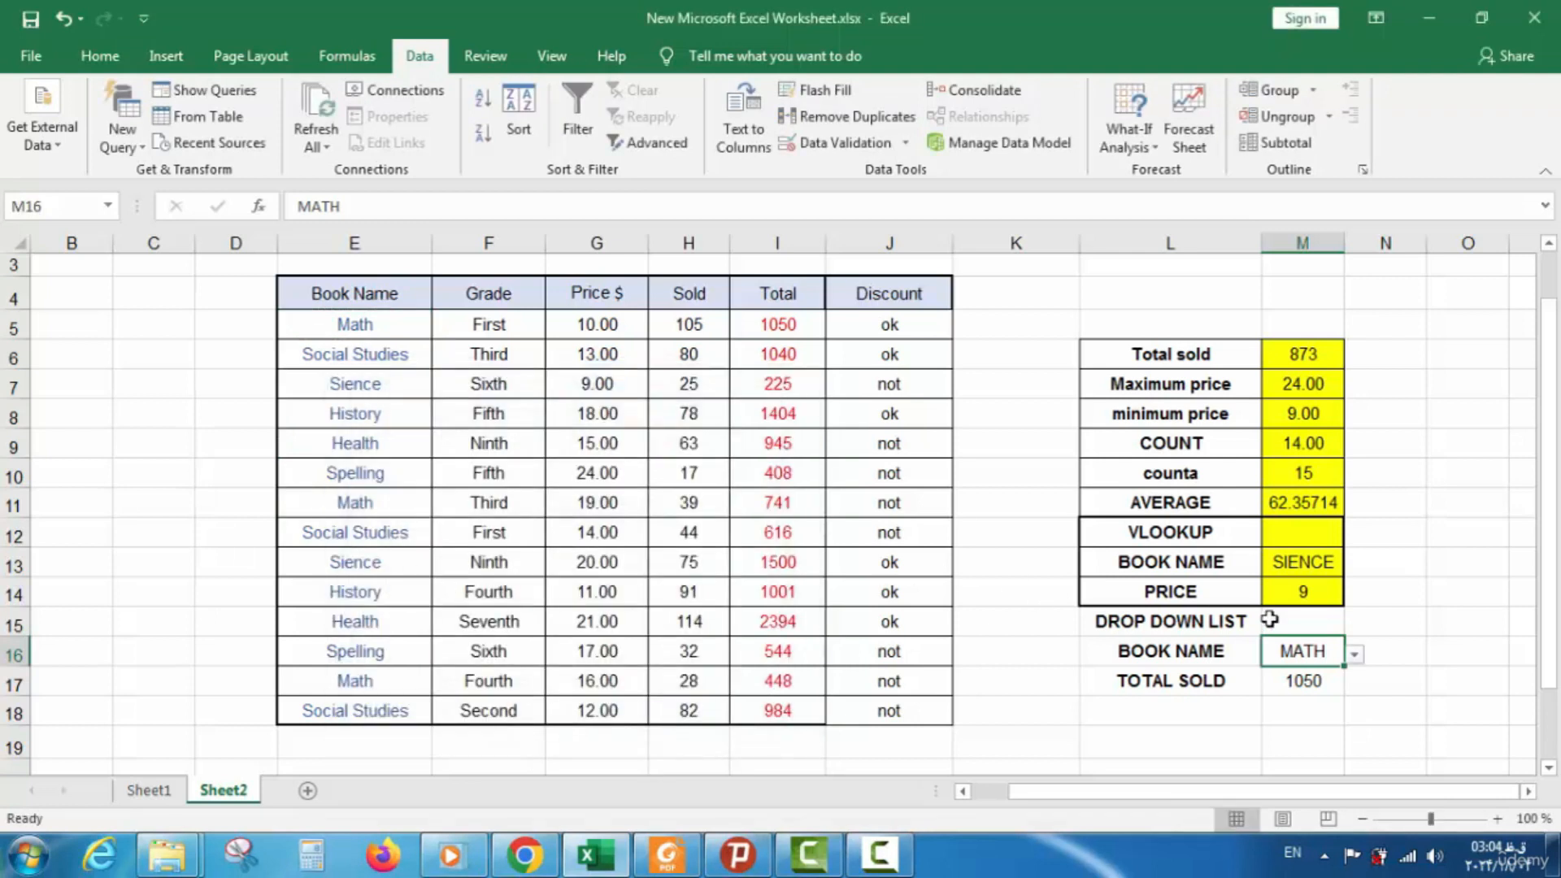
pyautogui.click(1354, 655)
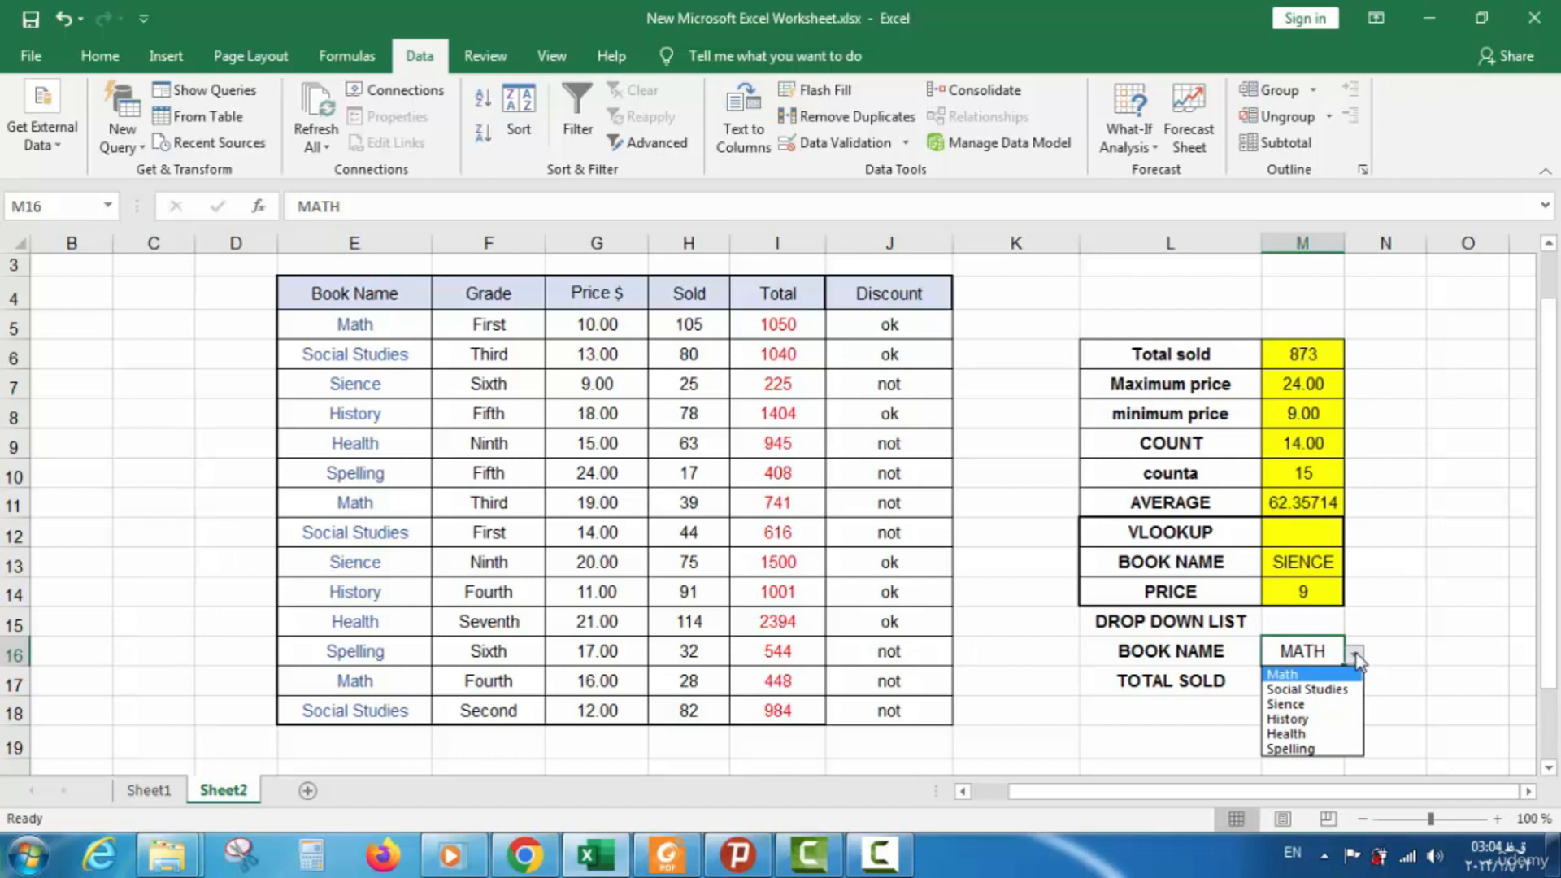
pyautogui.click(1355, 654)
pyautogui.click(1355, 655)
pyautogui.click(1317, 690)
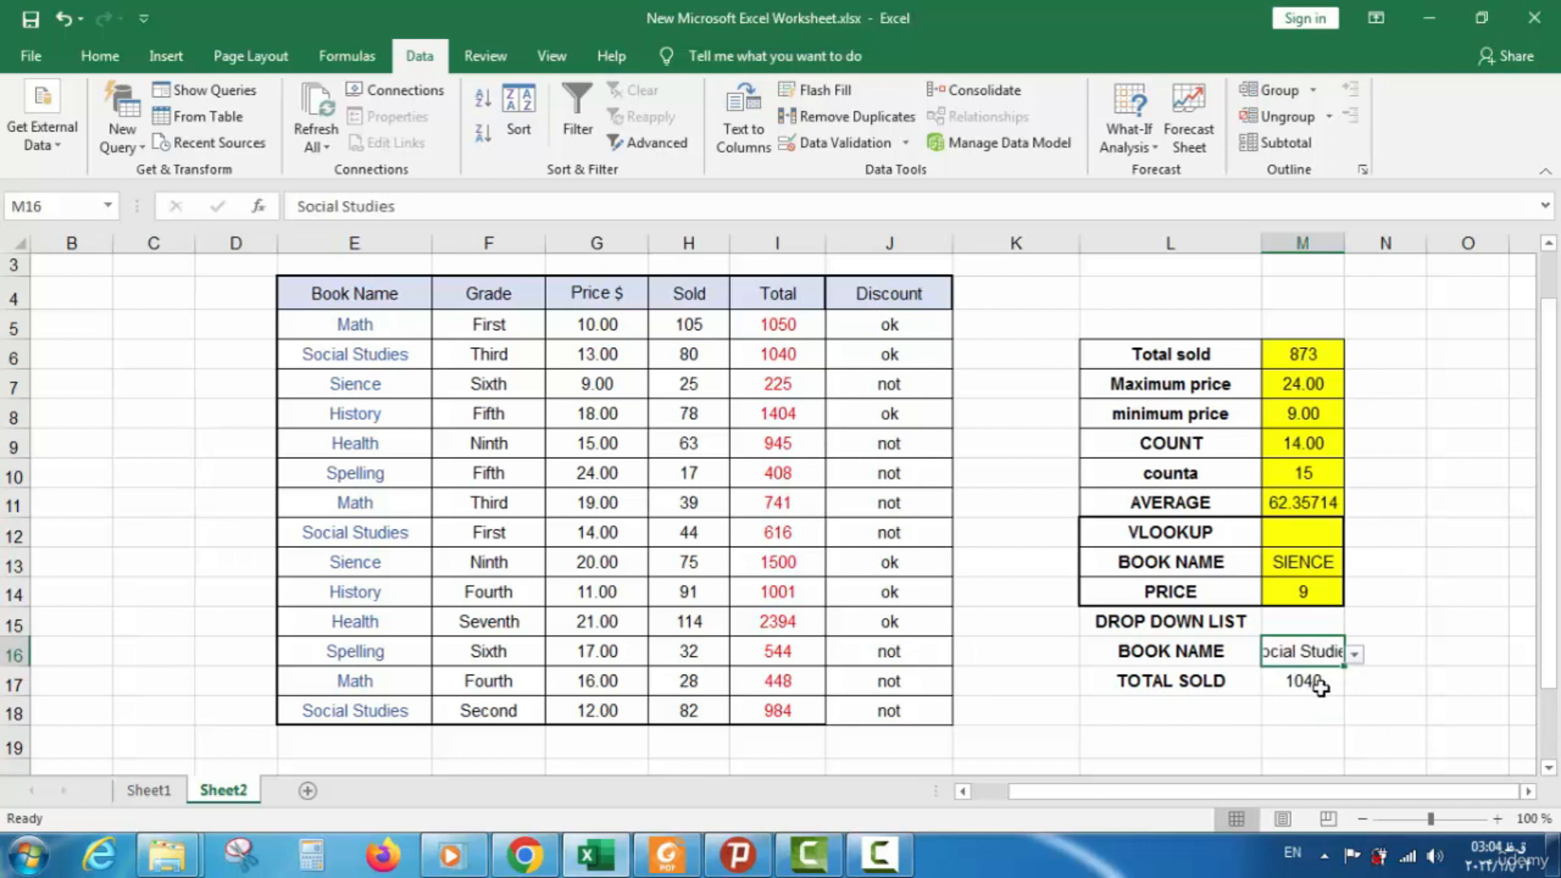
pyautogui.click(1354, 655)
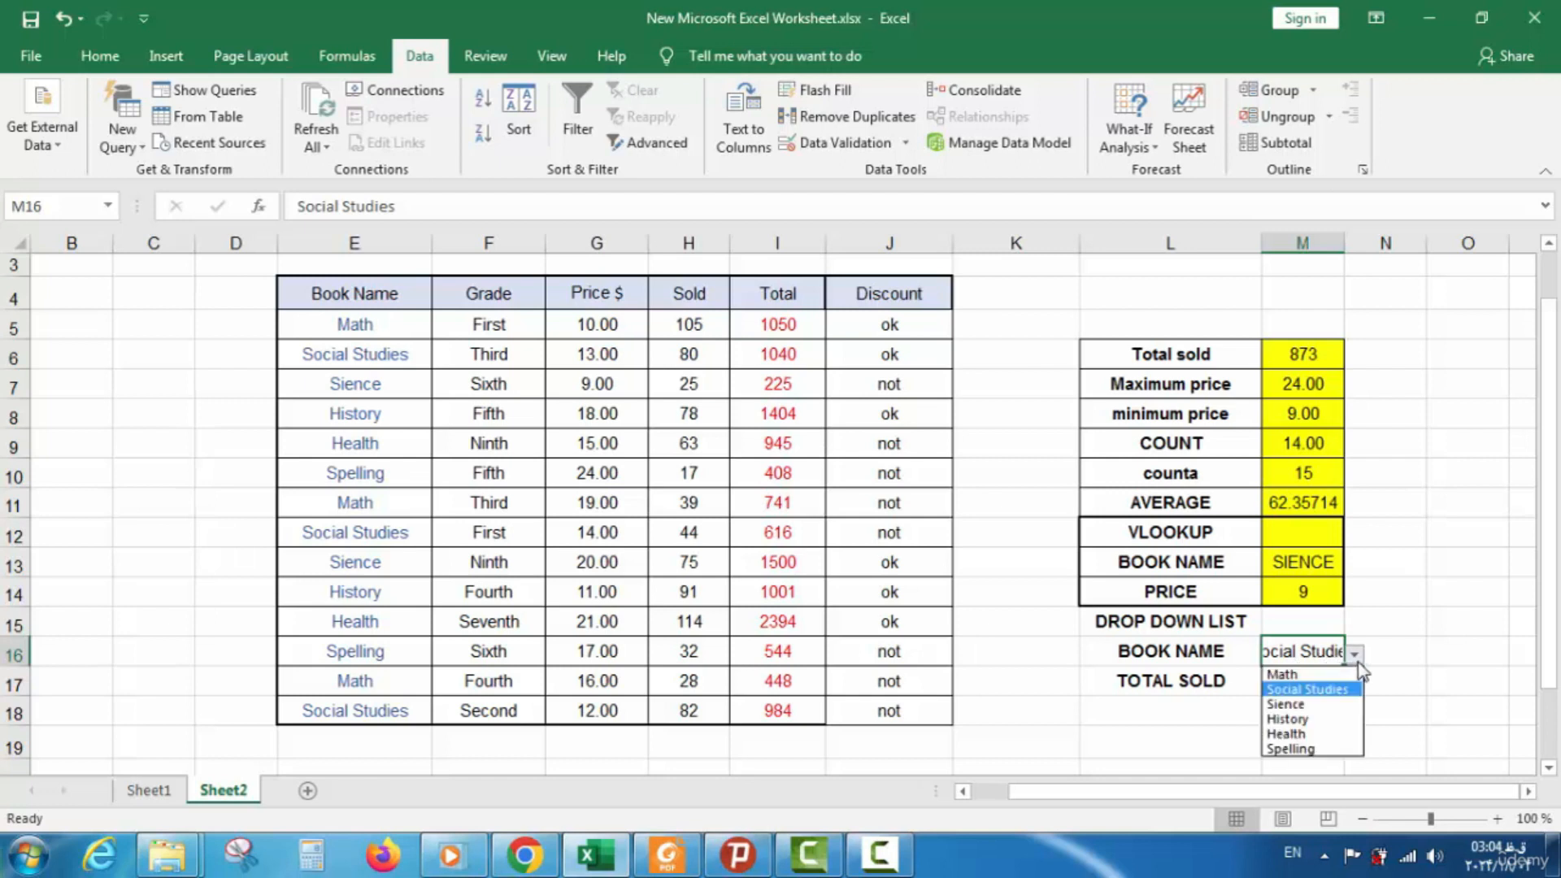
pyautogui.click(1325, 717)
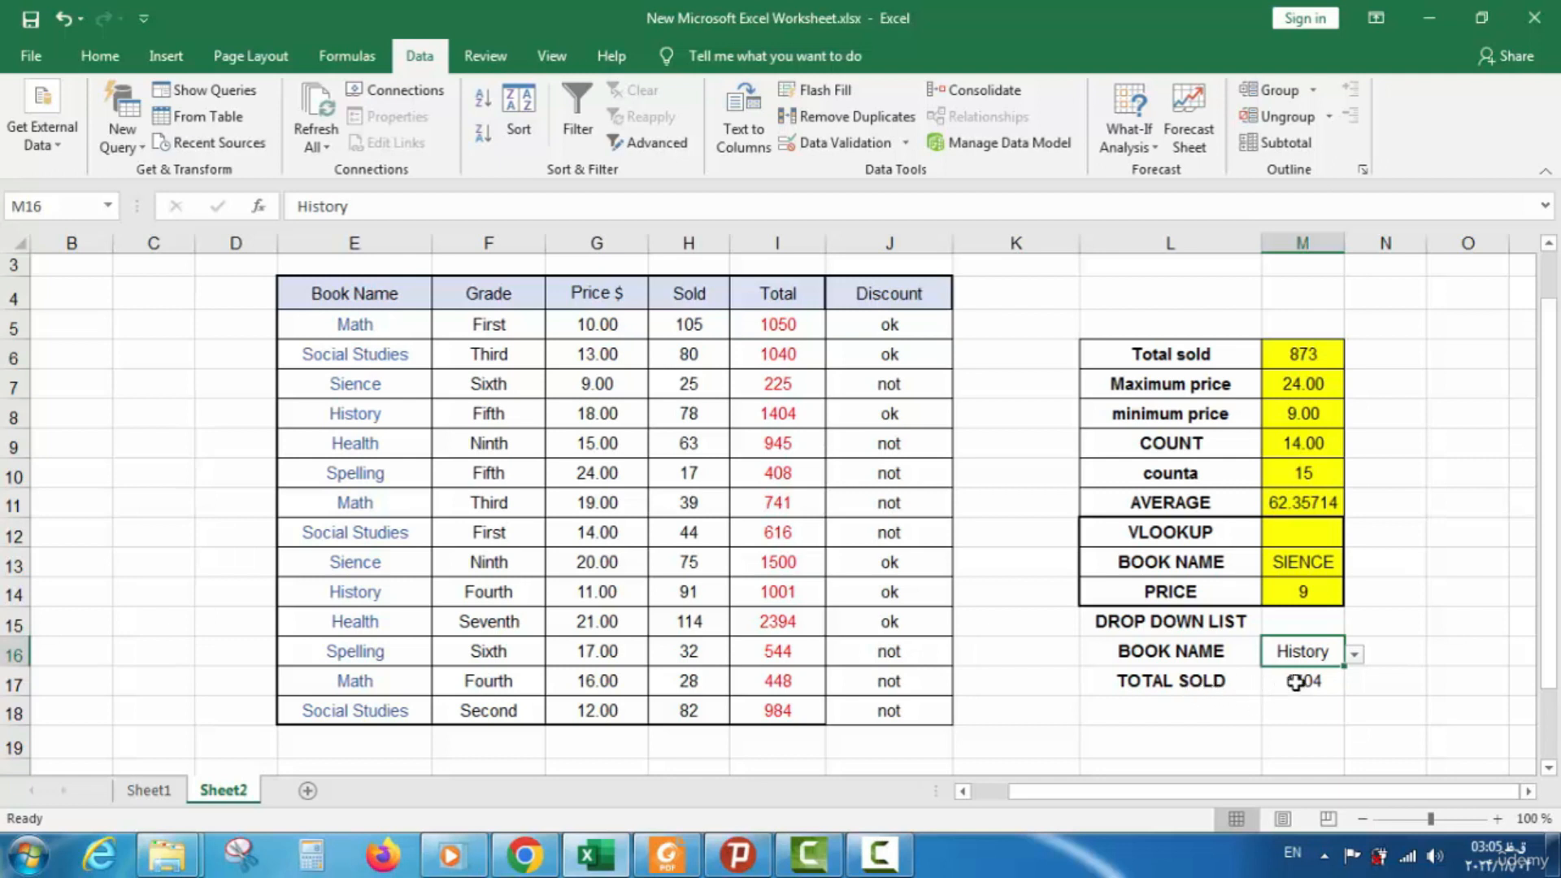
pyautogui.click(1357, 654)
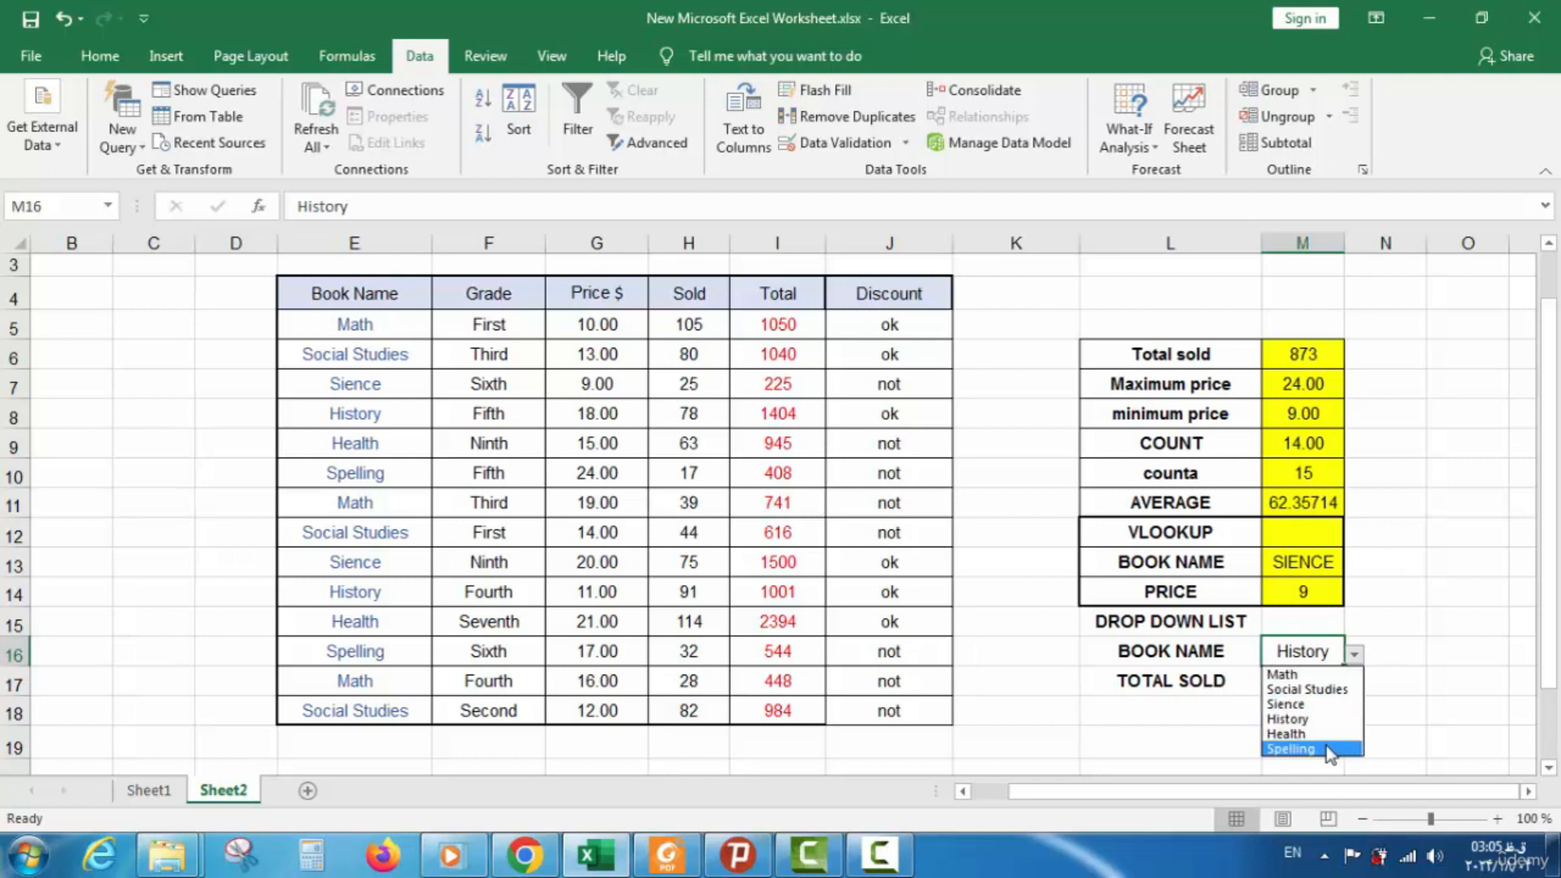
pyautogui.click(1301, 733)
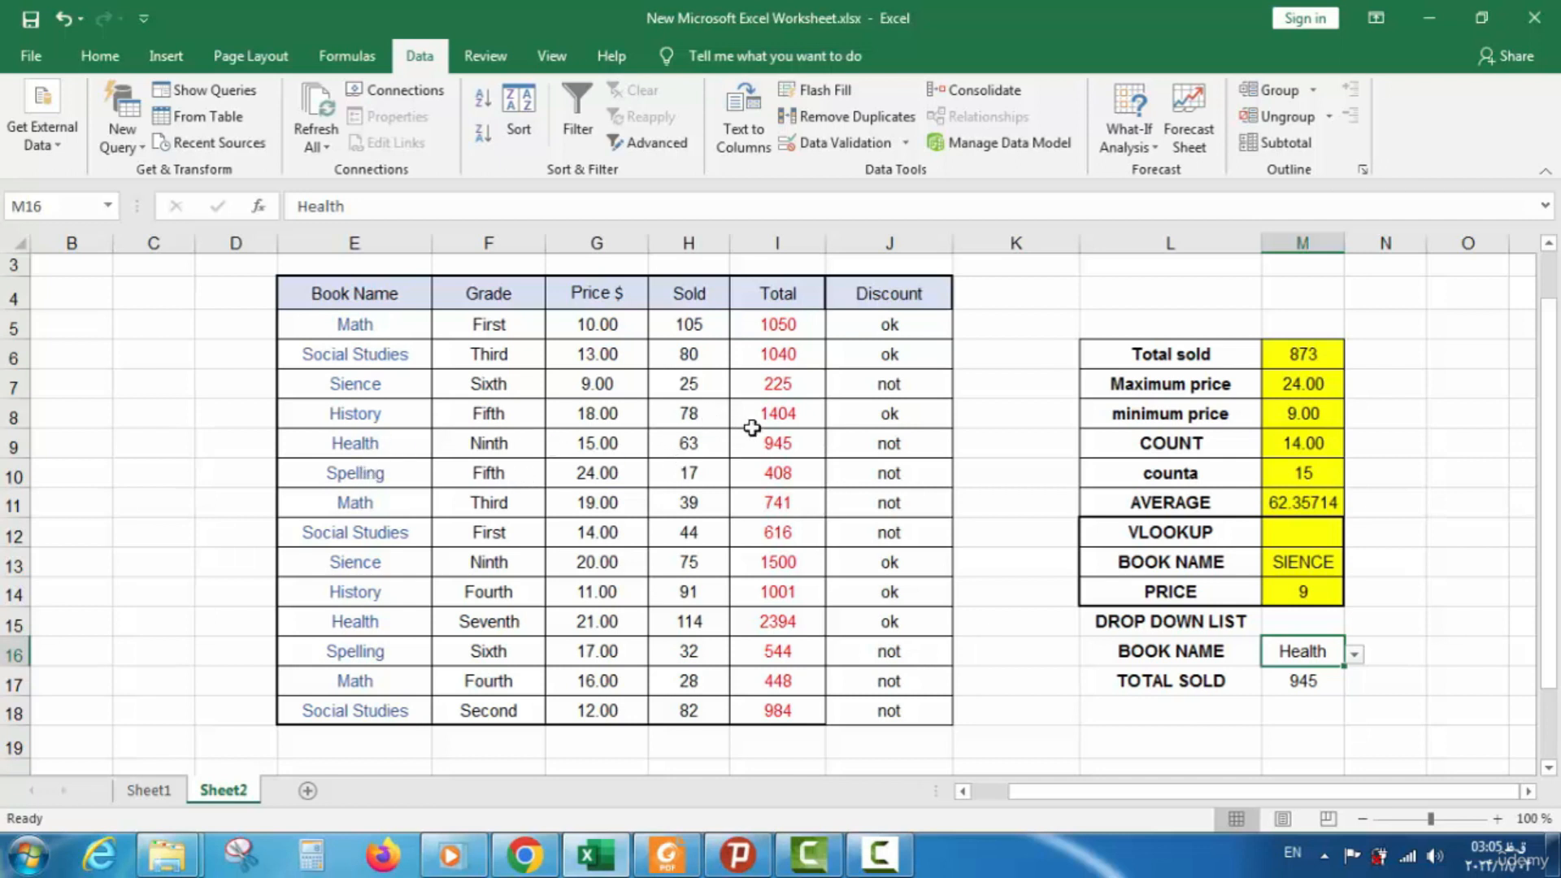
pyautogui.click(773, 441)
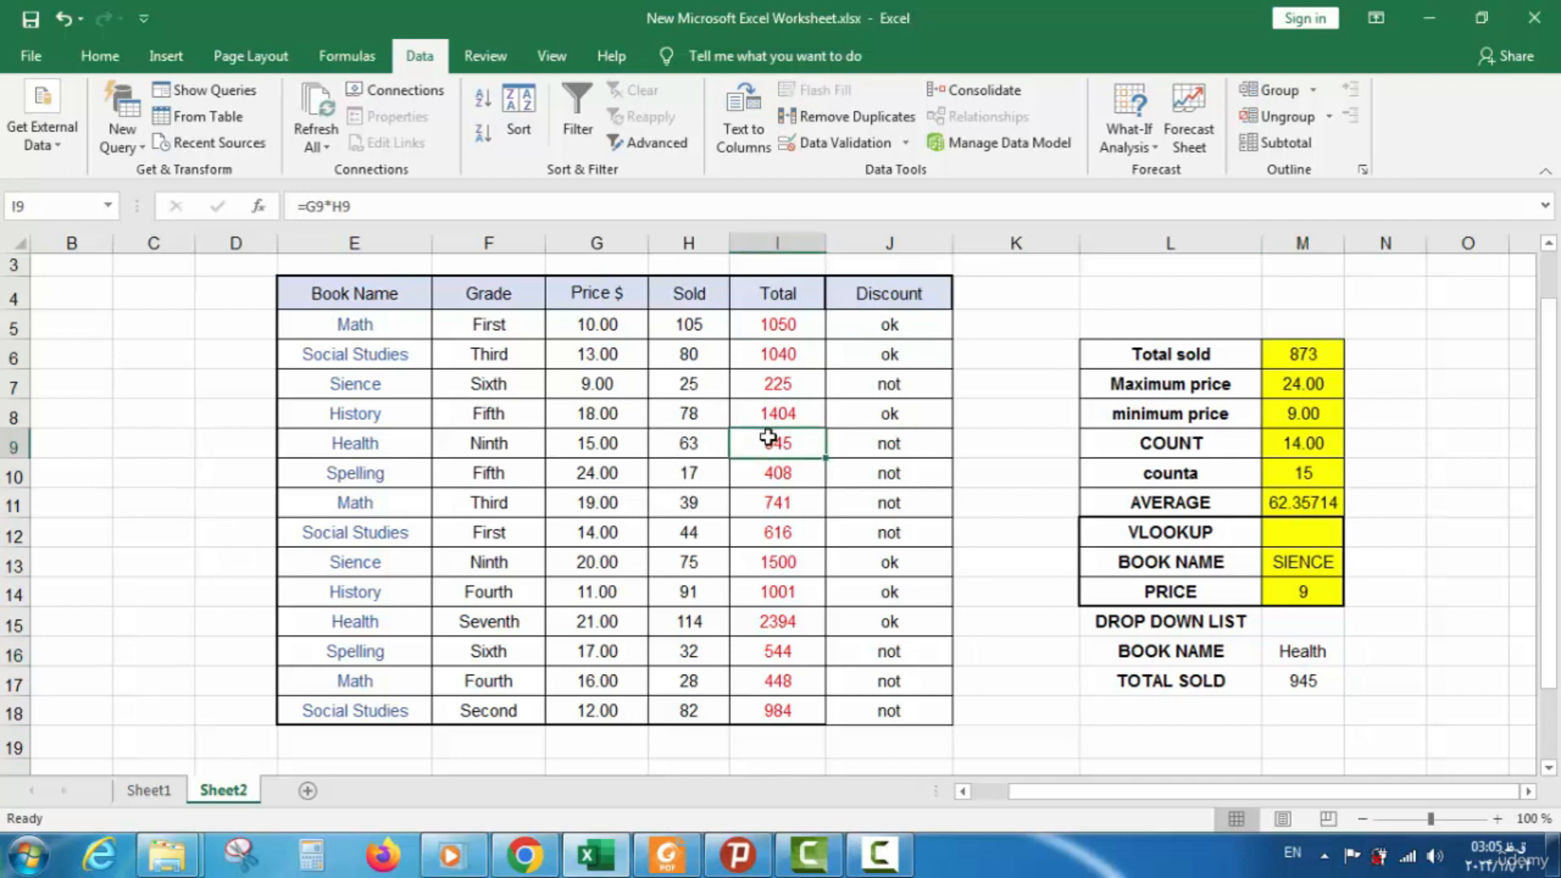
# Pick Sience, then Spelling from the M16 drop-down so TOTAL SOLD shows 408
pyautogui.click(1331, 653)
pyautogui.click(1355, 656)
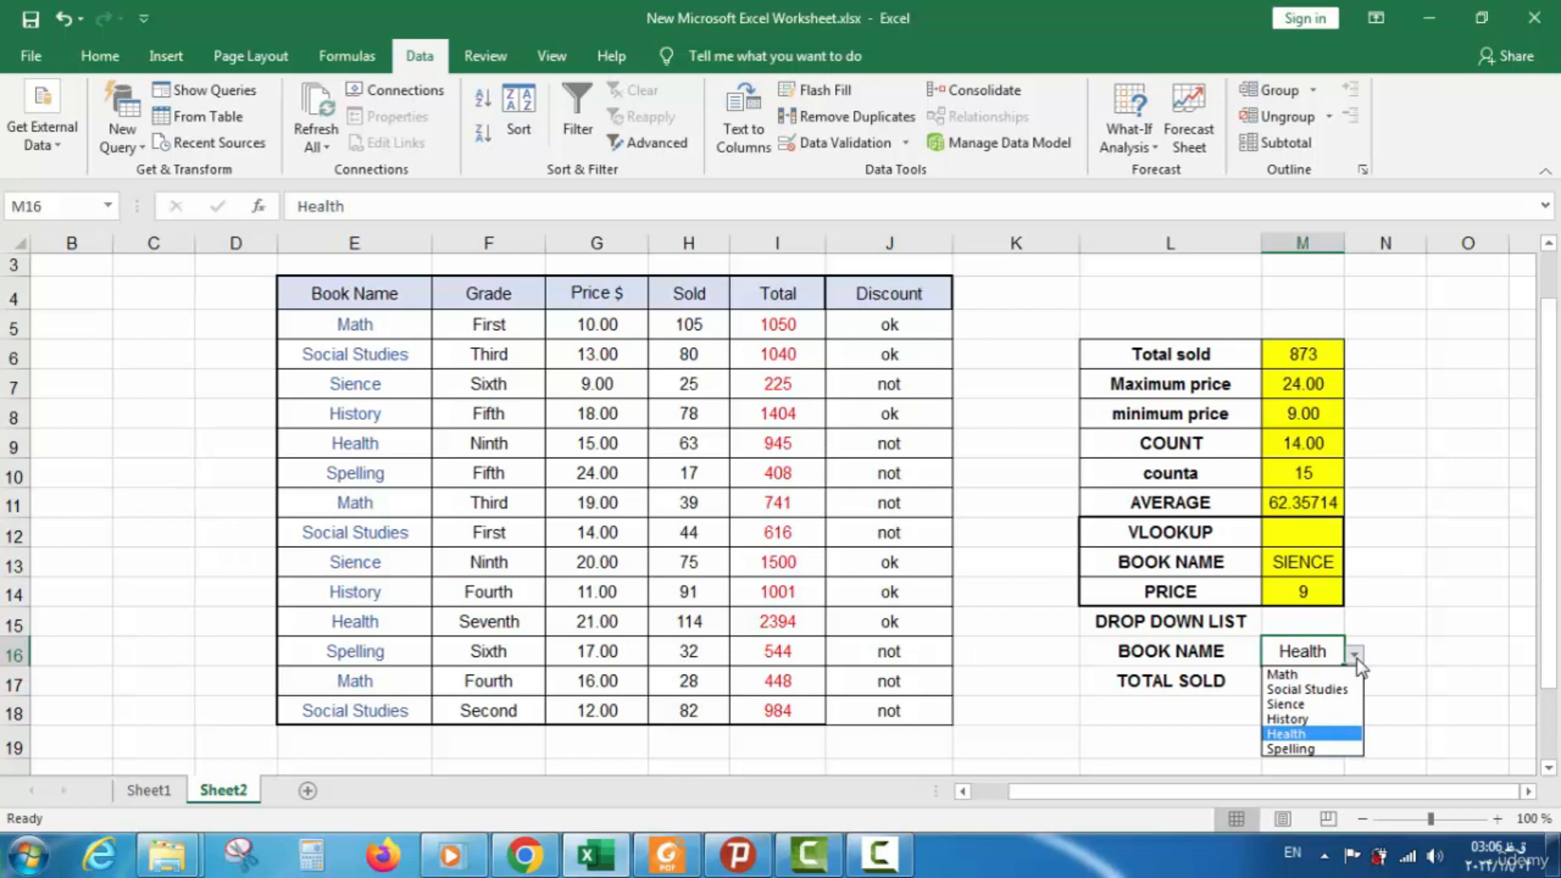
pyautogui.click(1355, 654)
pyautogui.click(1354, 654)
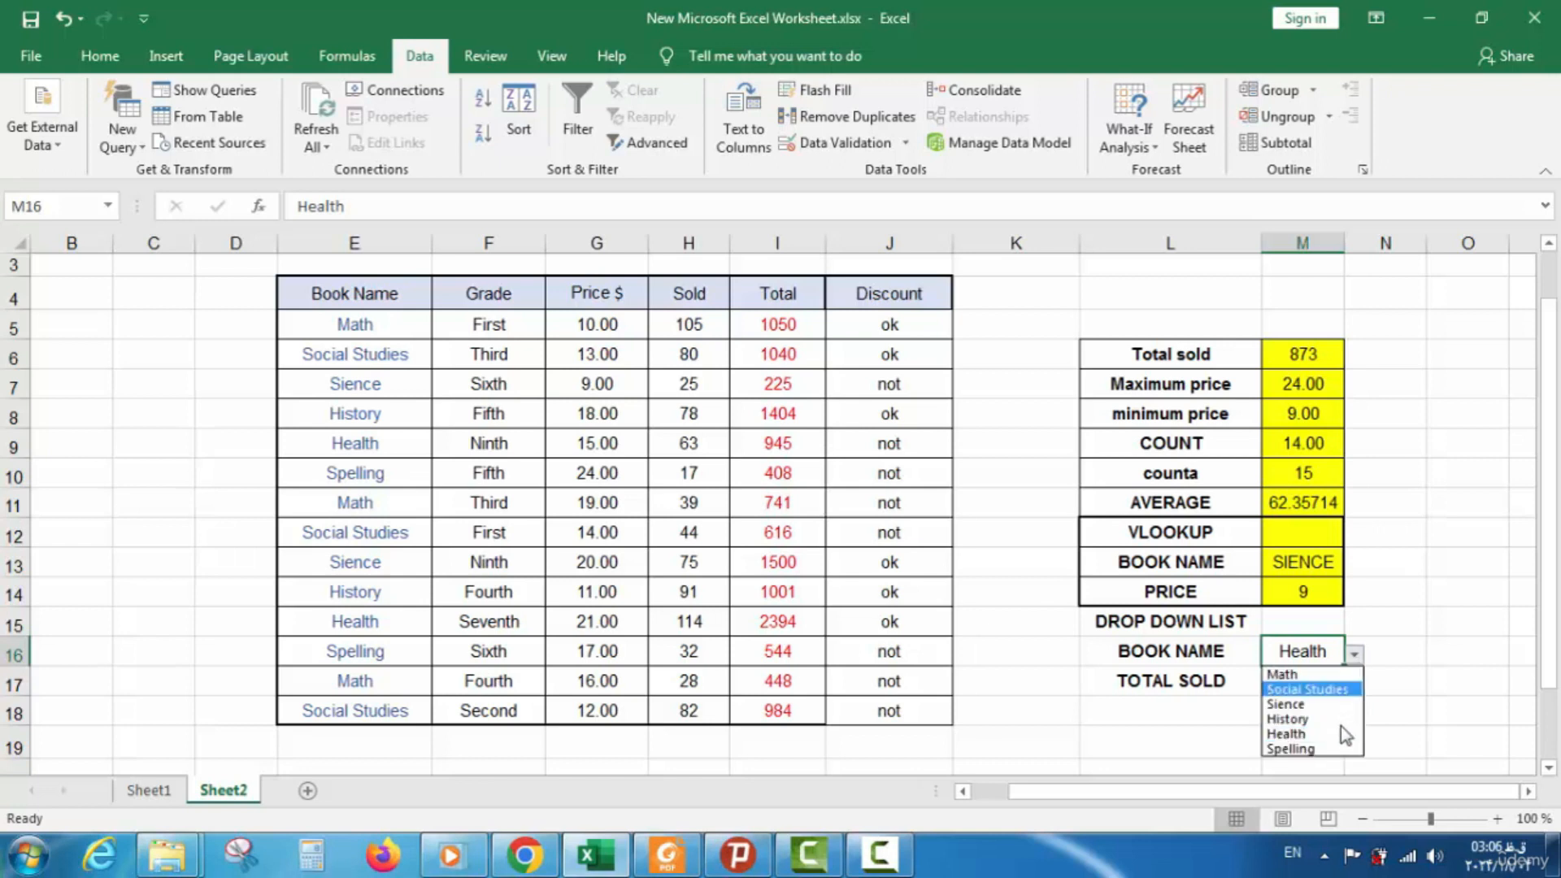
pyautogui.click(1342, 705)
pyautogui.click(1353, 655)
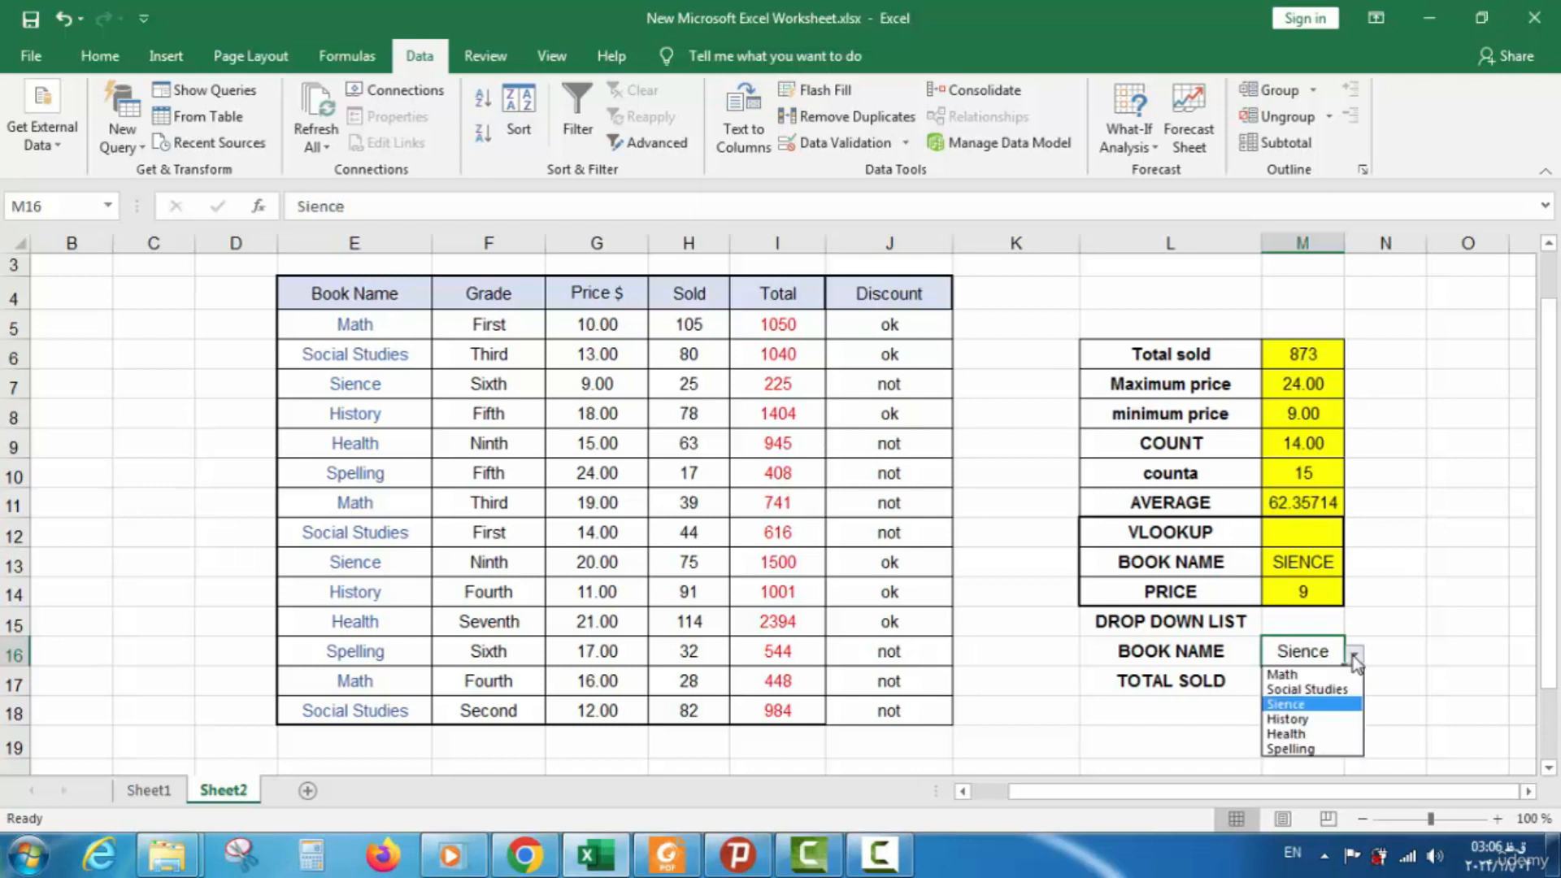
pyautogui.click(1333, 750)
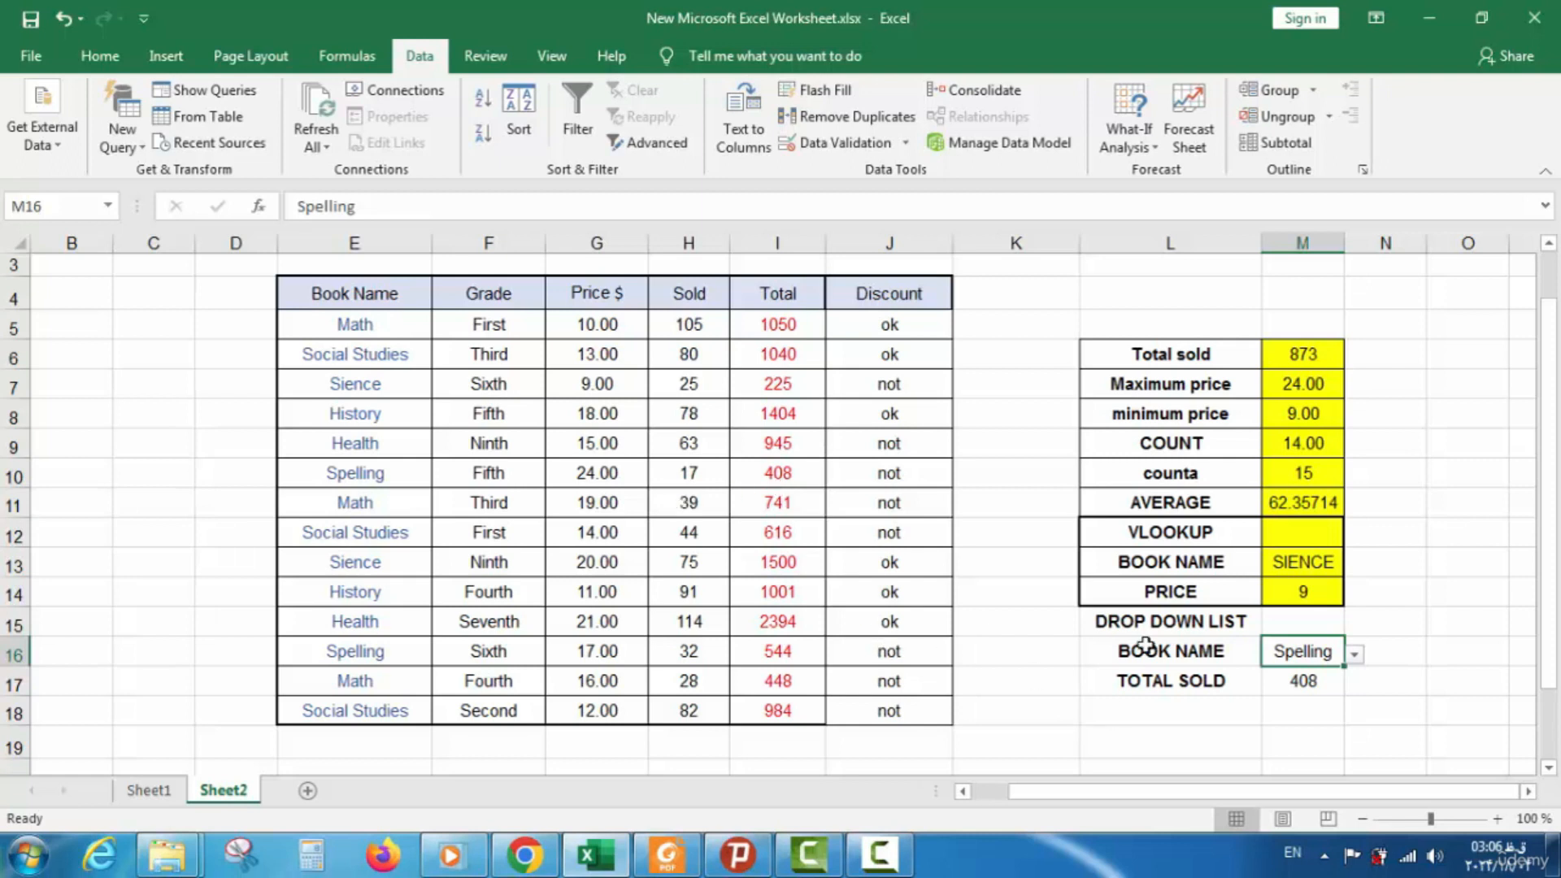
# Remove the stray list validation from M17 with Clear All
pyautogui.moveTo(1147, 618); pyautogui.dragTo(1282, 666)
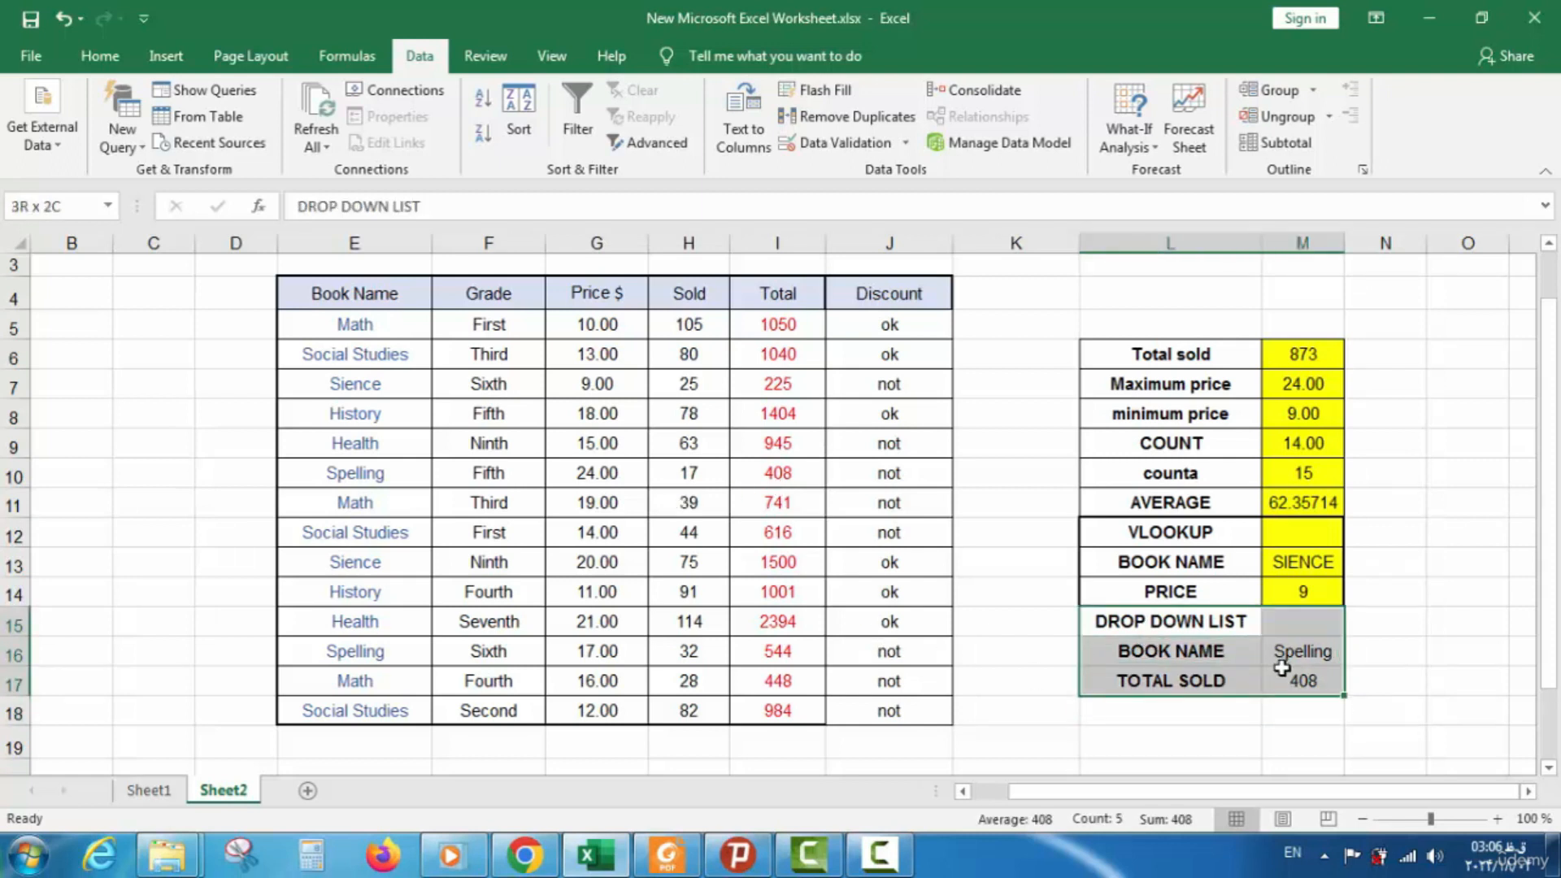
pyautogui.click(1237, 744)
pyautogui.click(1317, 681)
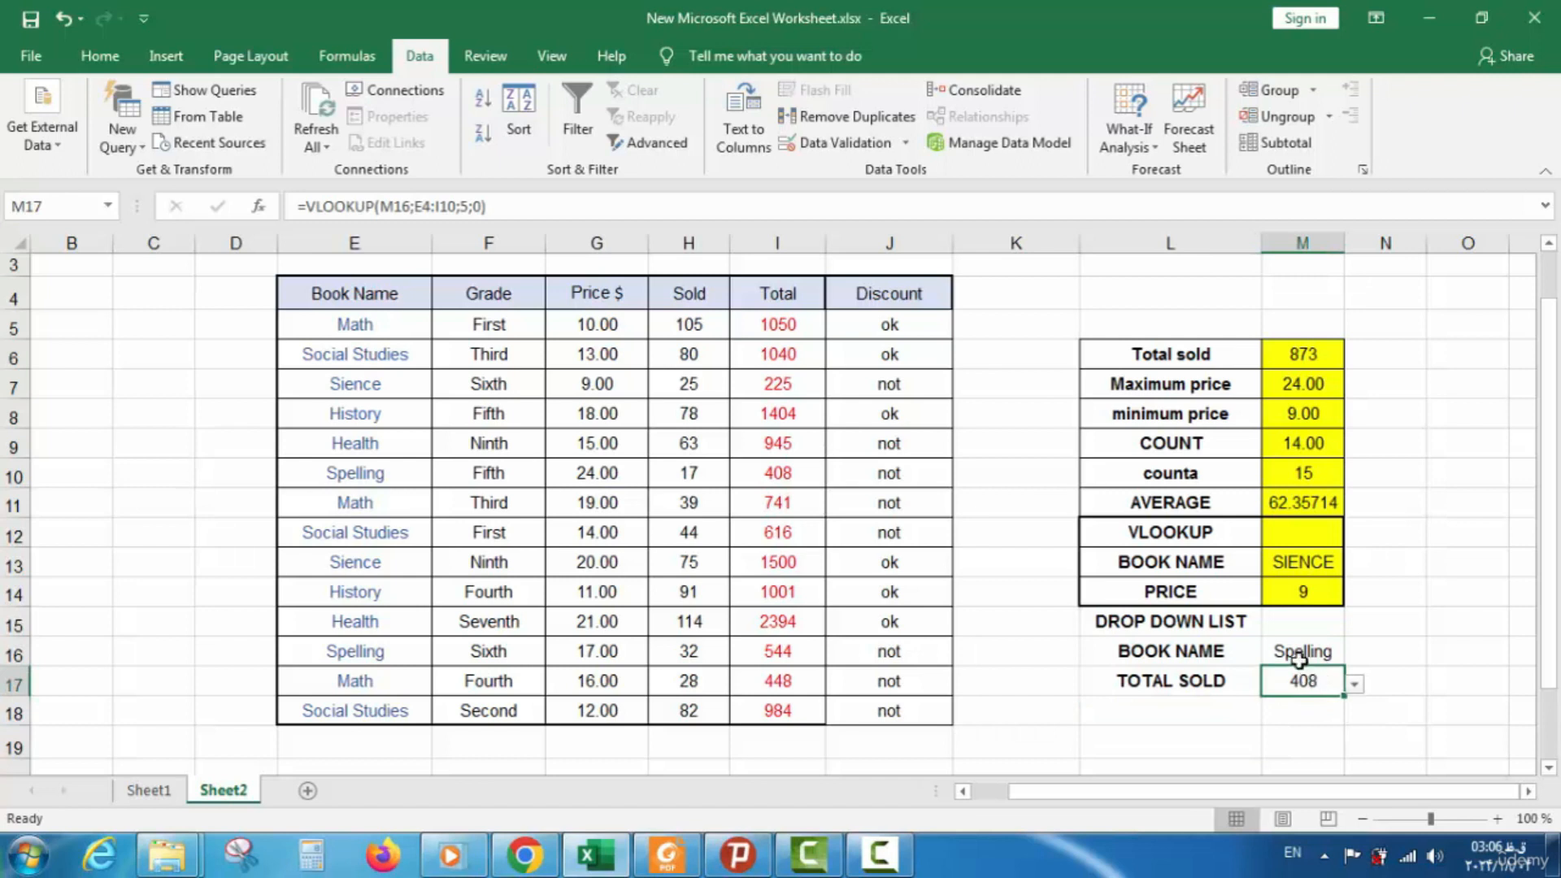
pyautogui.click(1353, 689)
pyautogui.click(1353, 688)
pyautogui.click(1353, 688)
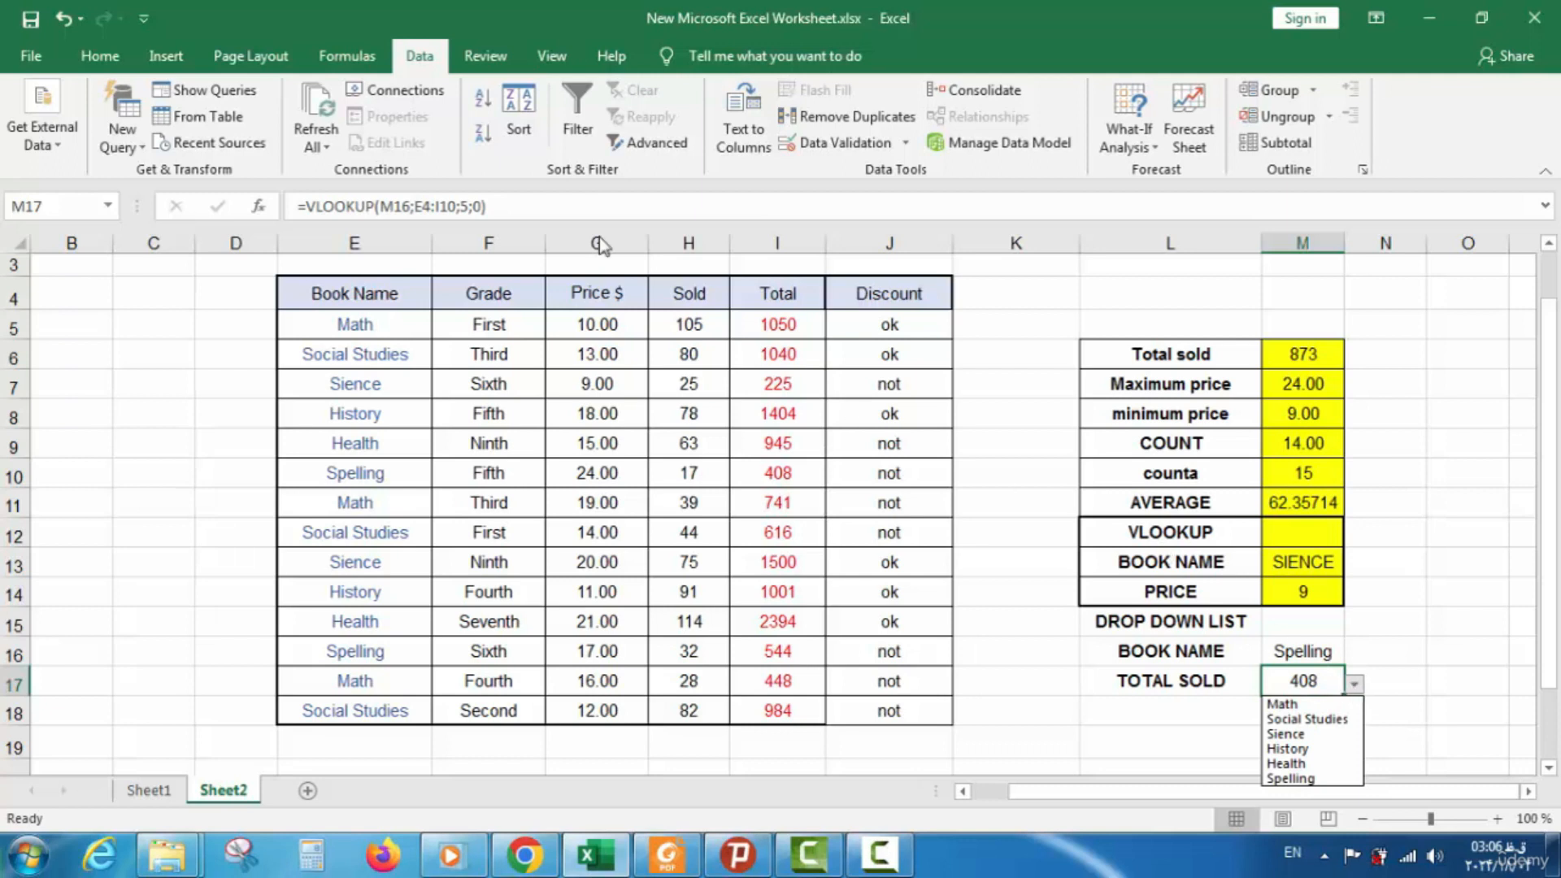
pyautogui.click(416, 64)
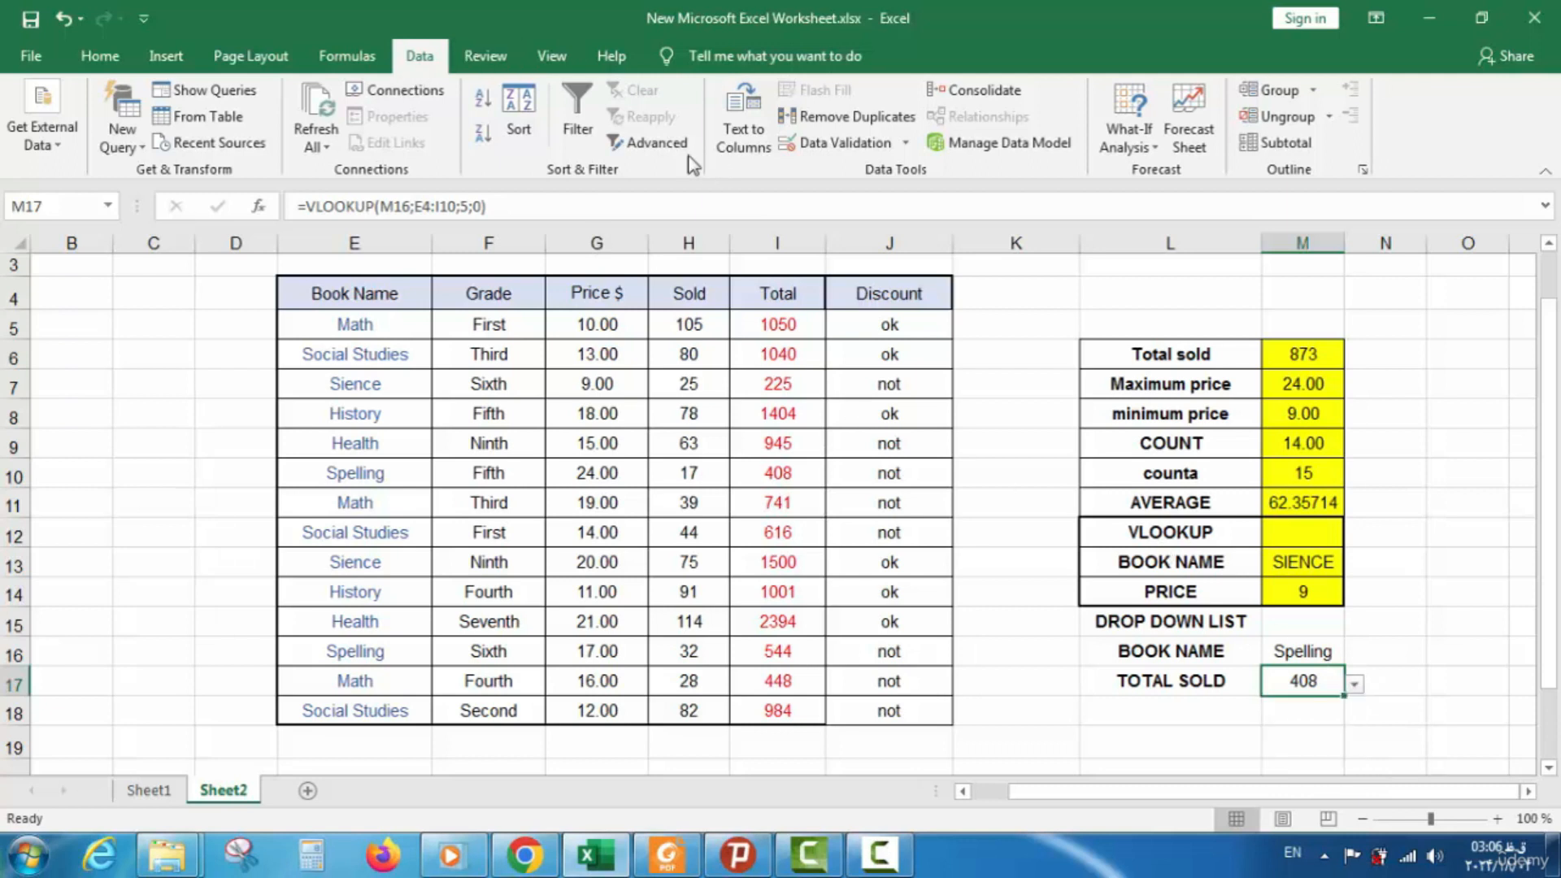
pyautogui.click(823, 153)
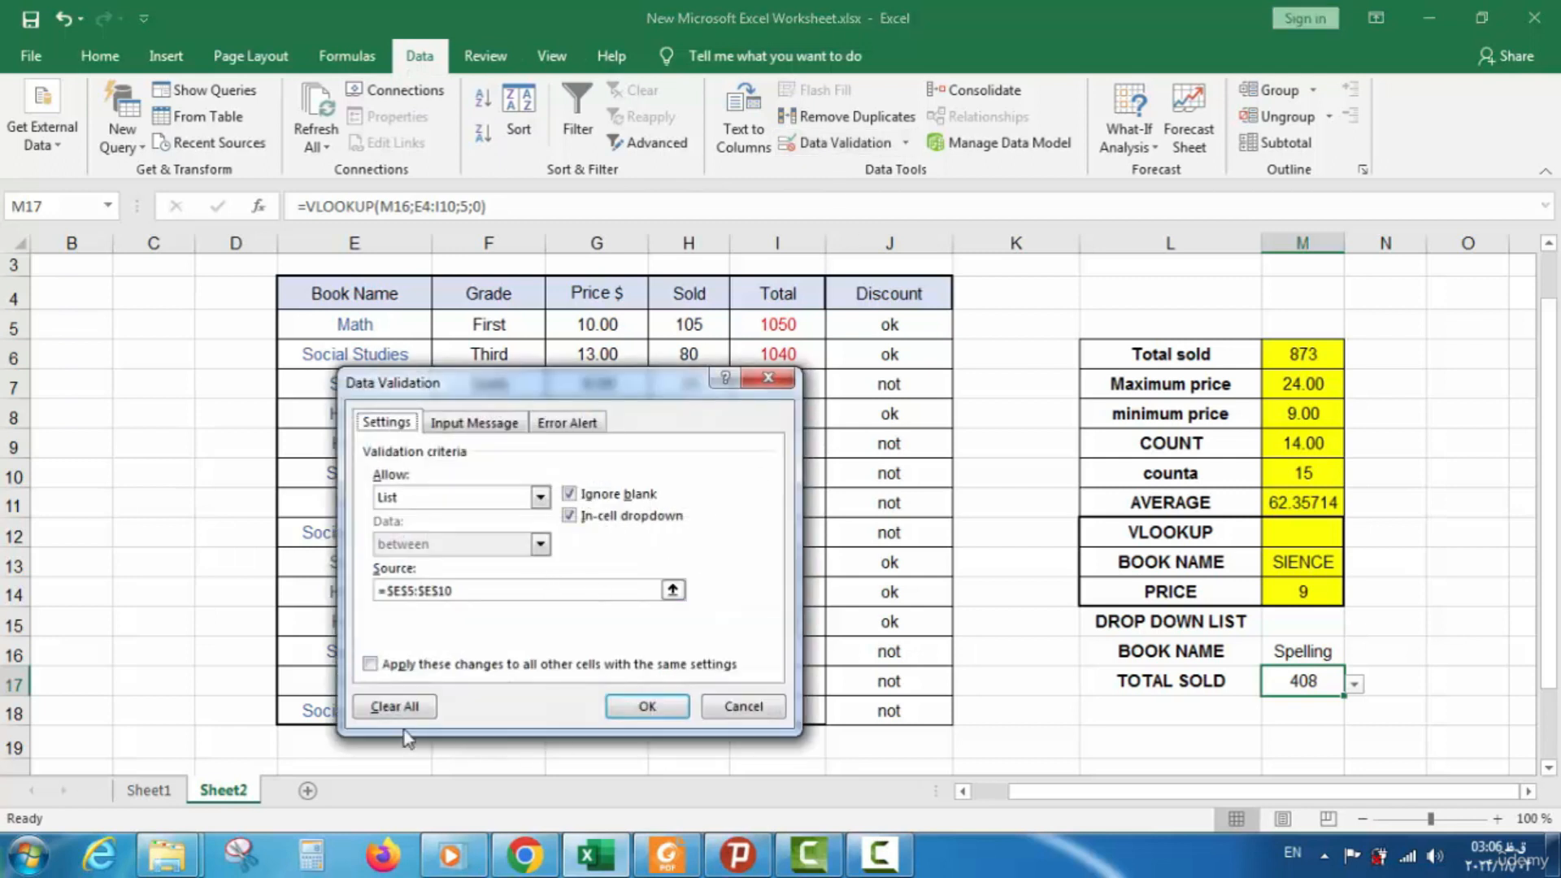
pyautogui.click(393, 706)
pyautogui.click(651, 707)
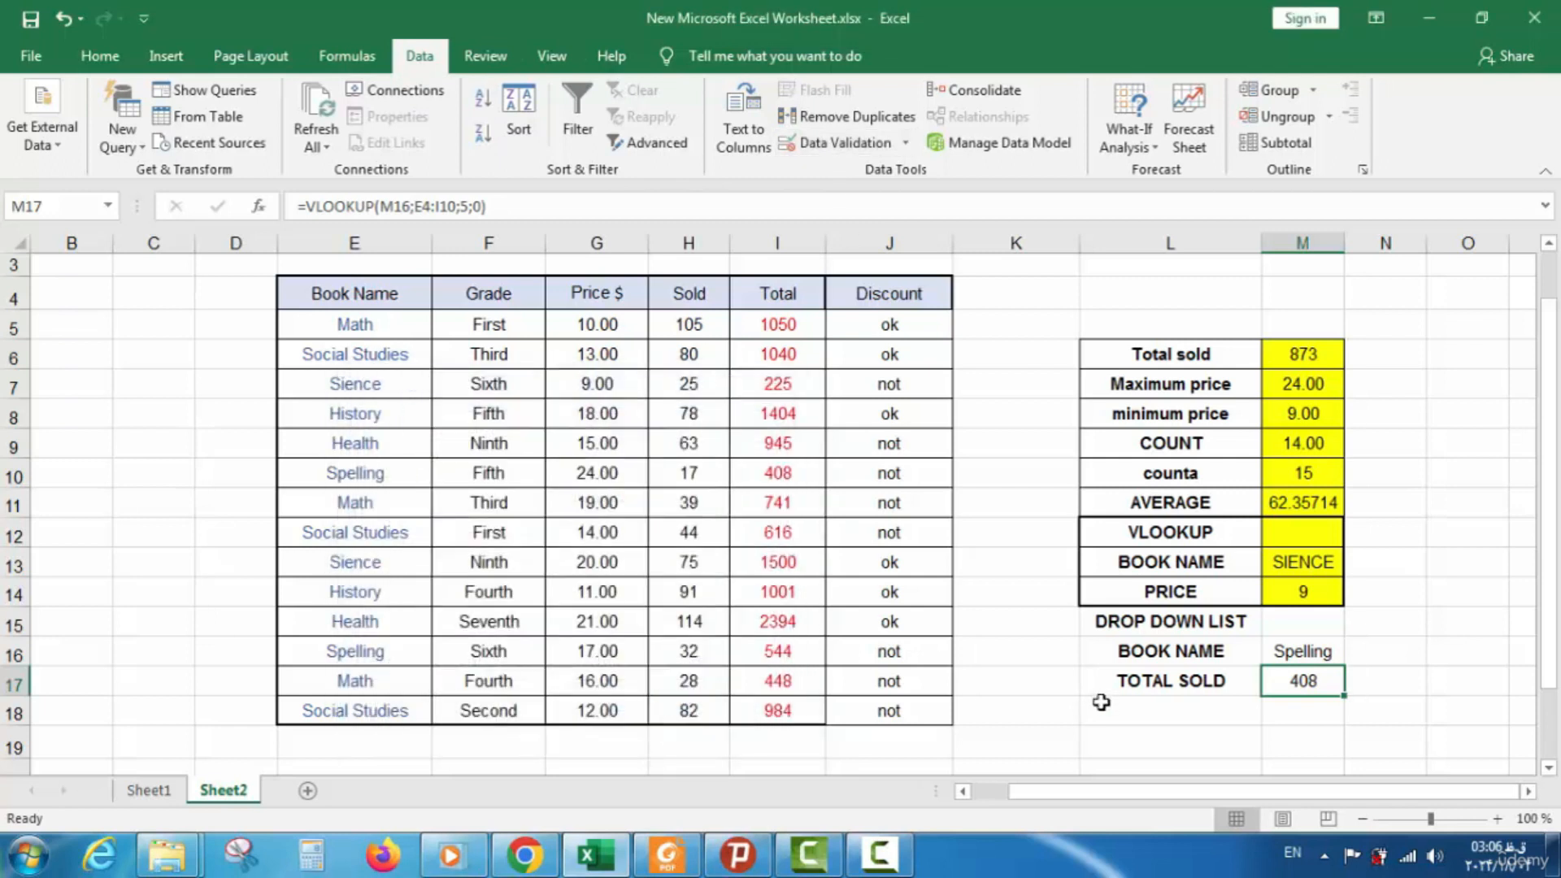
# Clear the list validation from the book-name cell M16 as well
pyautogui.click(1302, 651)
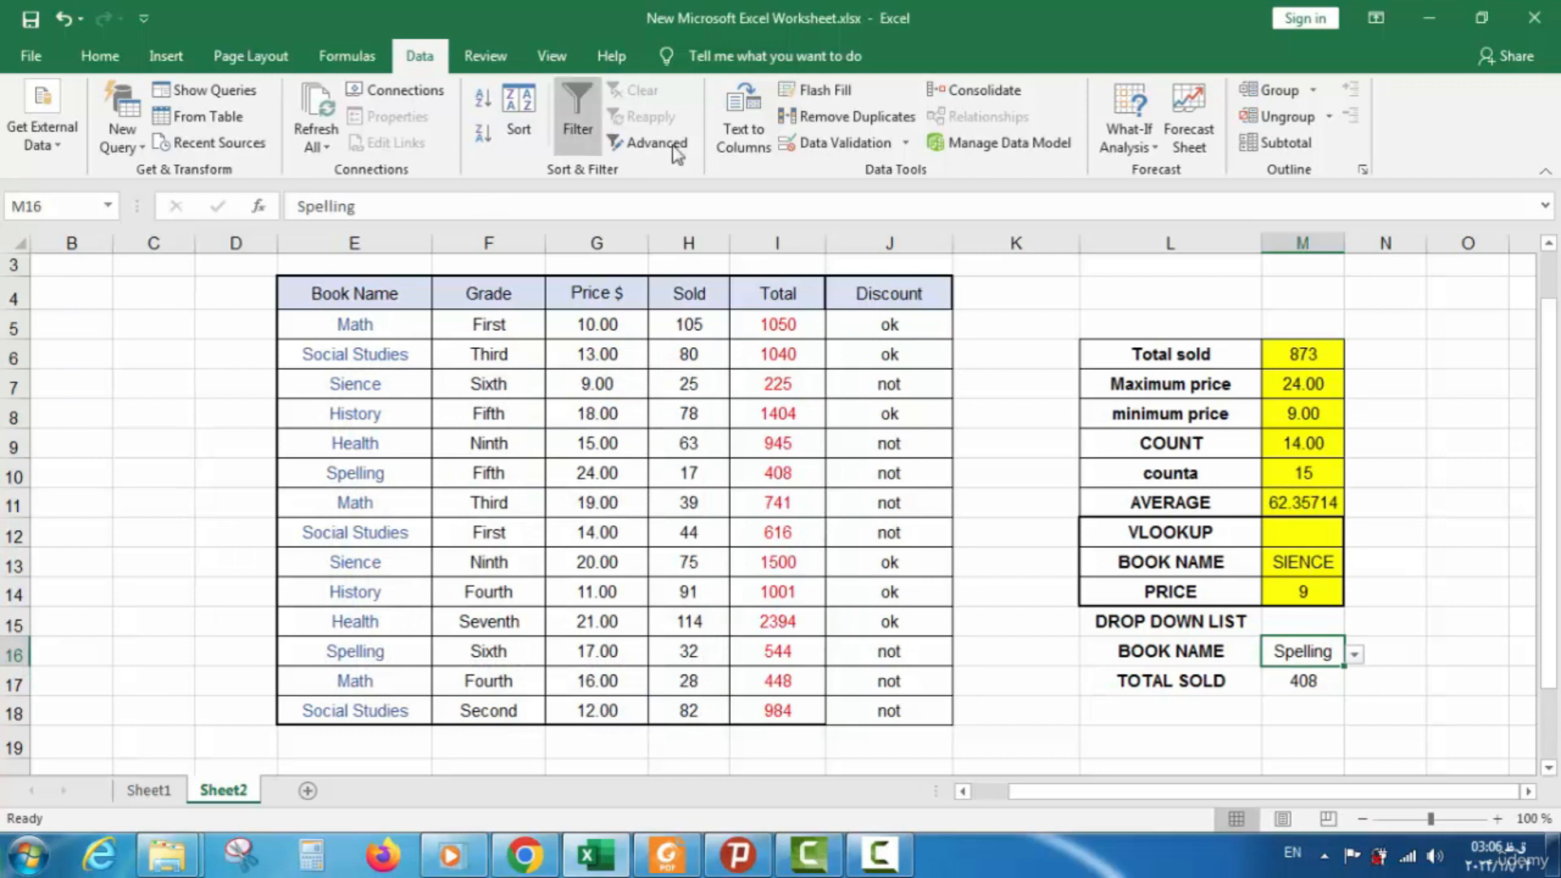
pyautogui.click(857, 145)
pyautogui.click(394, 707)
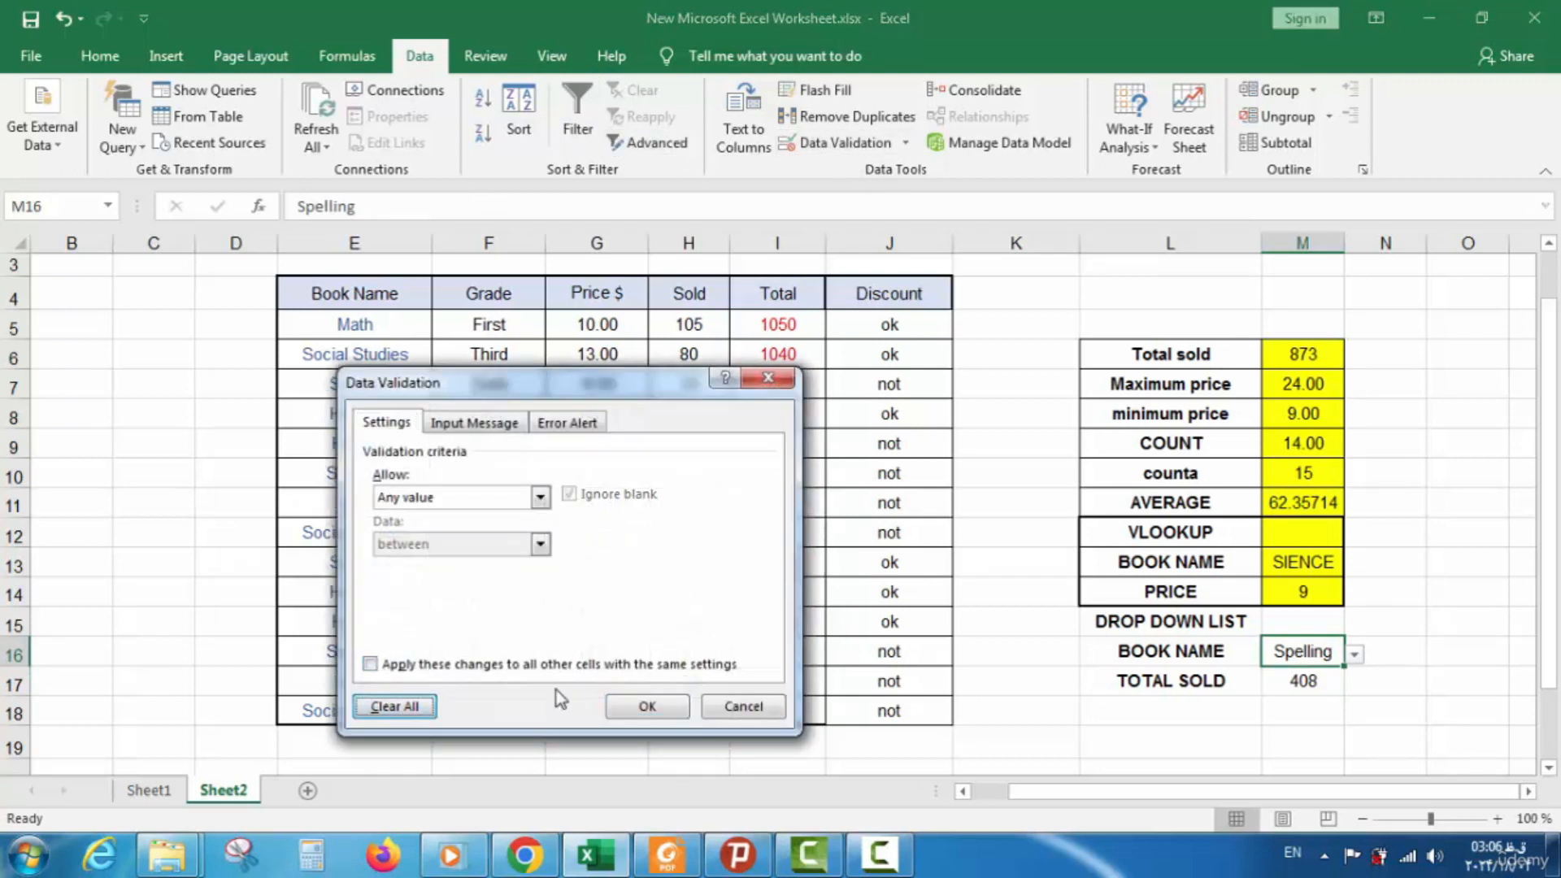
pyautogui.click(644, 706)
# Delete the existing VLOOKUP formula from M17, leaving it empty
pyautogui.click(1305, 682)
pyautogui.doubleClick(1292, 683)
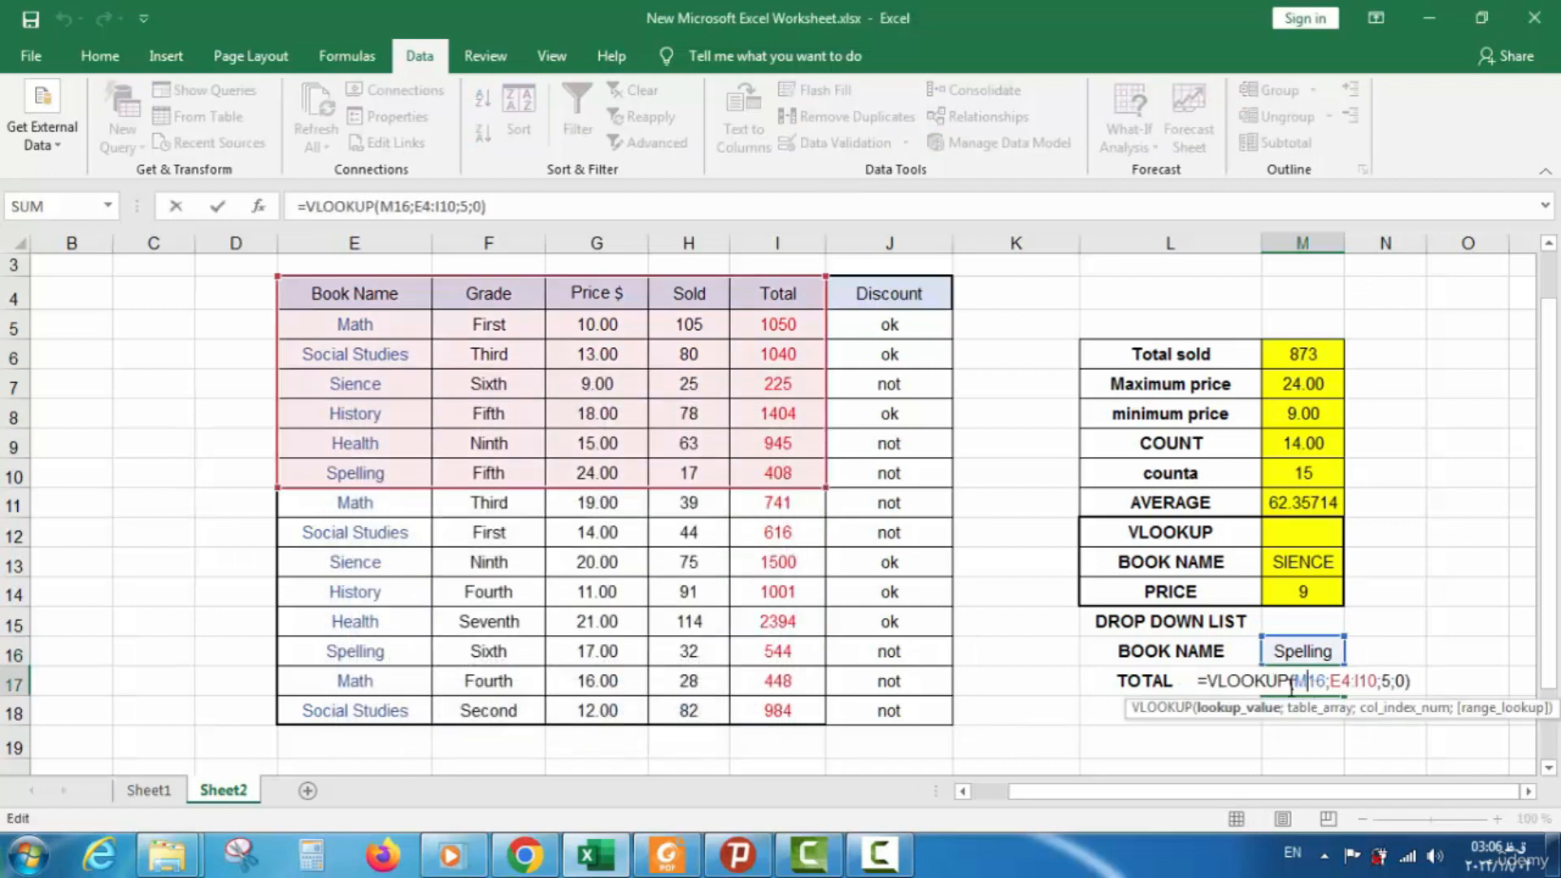
pyautogui.moveTo(1198, 683); pyautogui.dragTo(1414, 727)
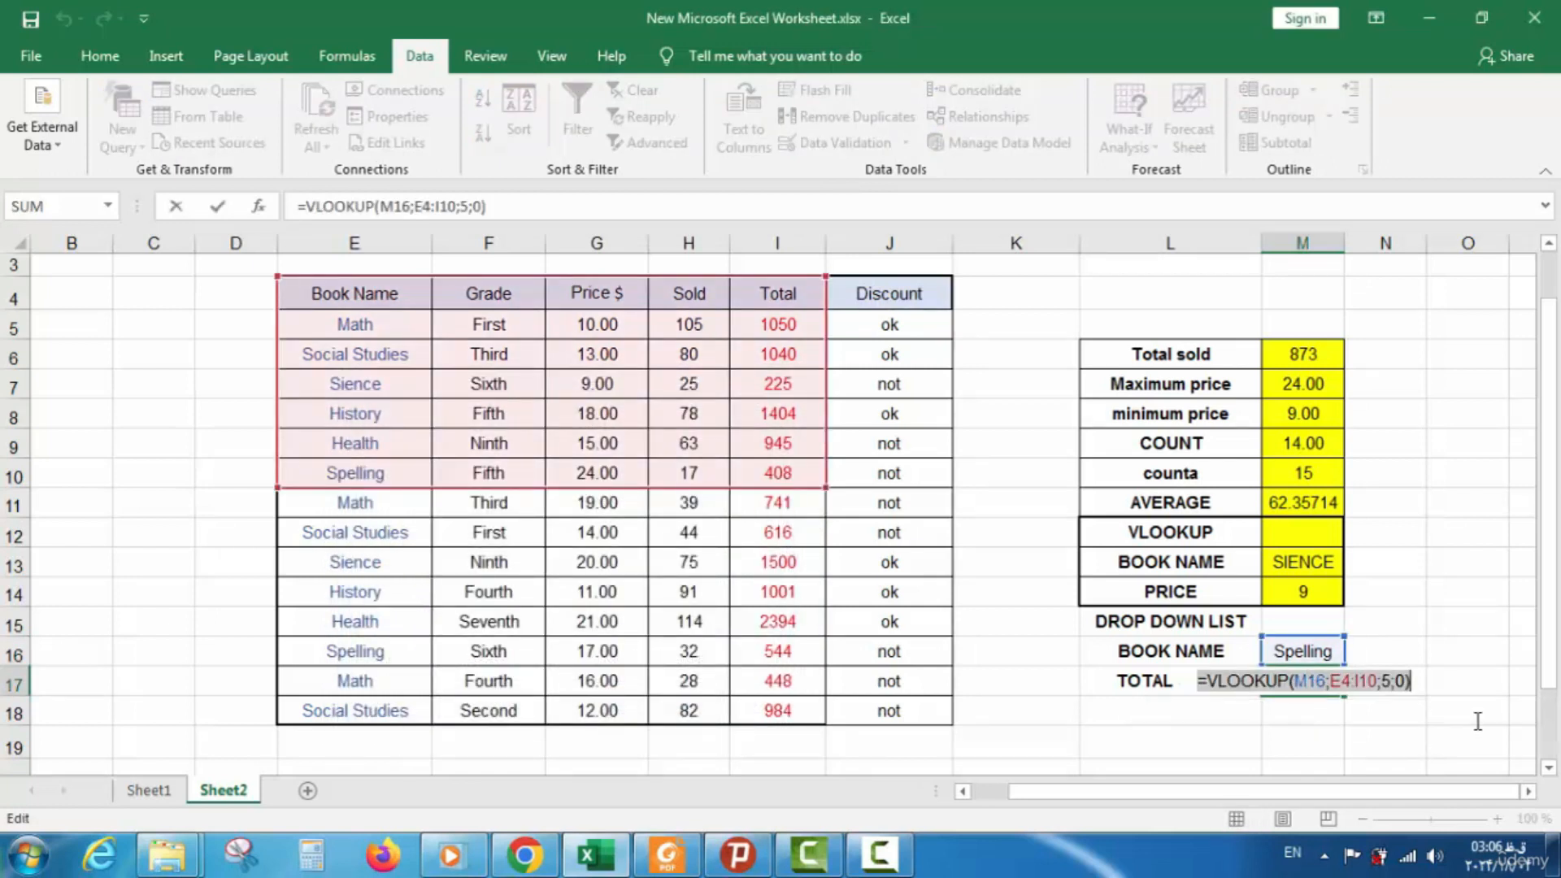
pyautogui.press('Delete')
pyautogui.click(1301, 741)
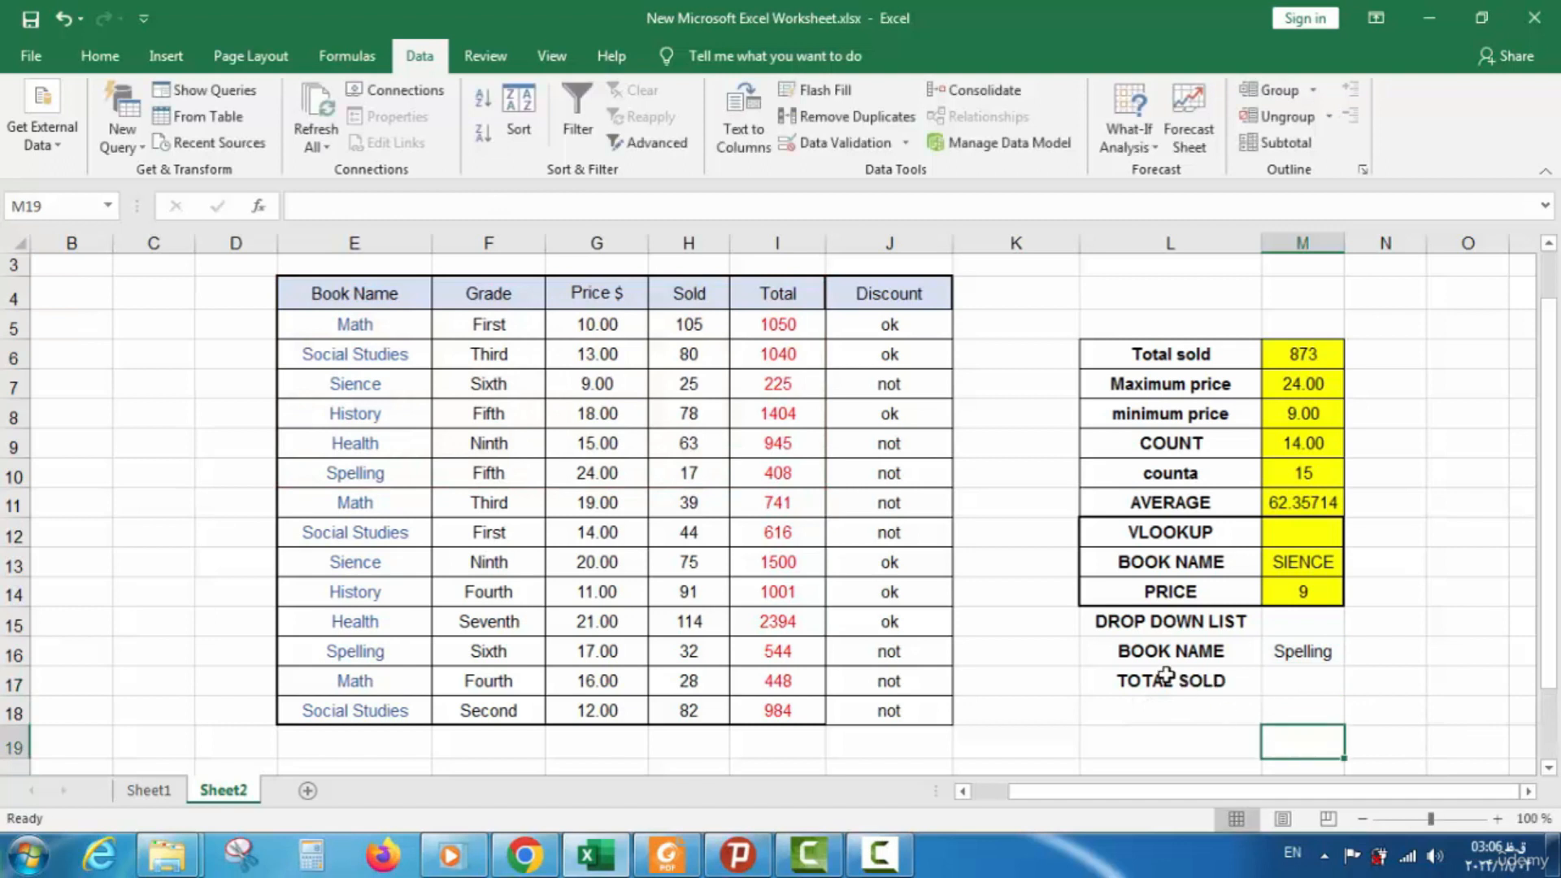
# Re-enter =VLOOKUP(M16;E4:I10;5;0) in M17, returning 408 for Spelling
pyautogui.click(1292, 683)
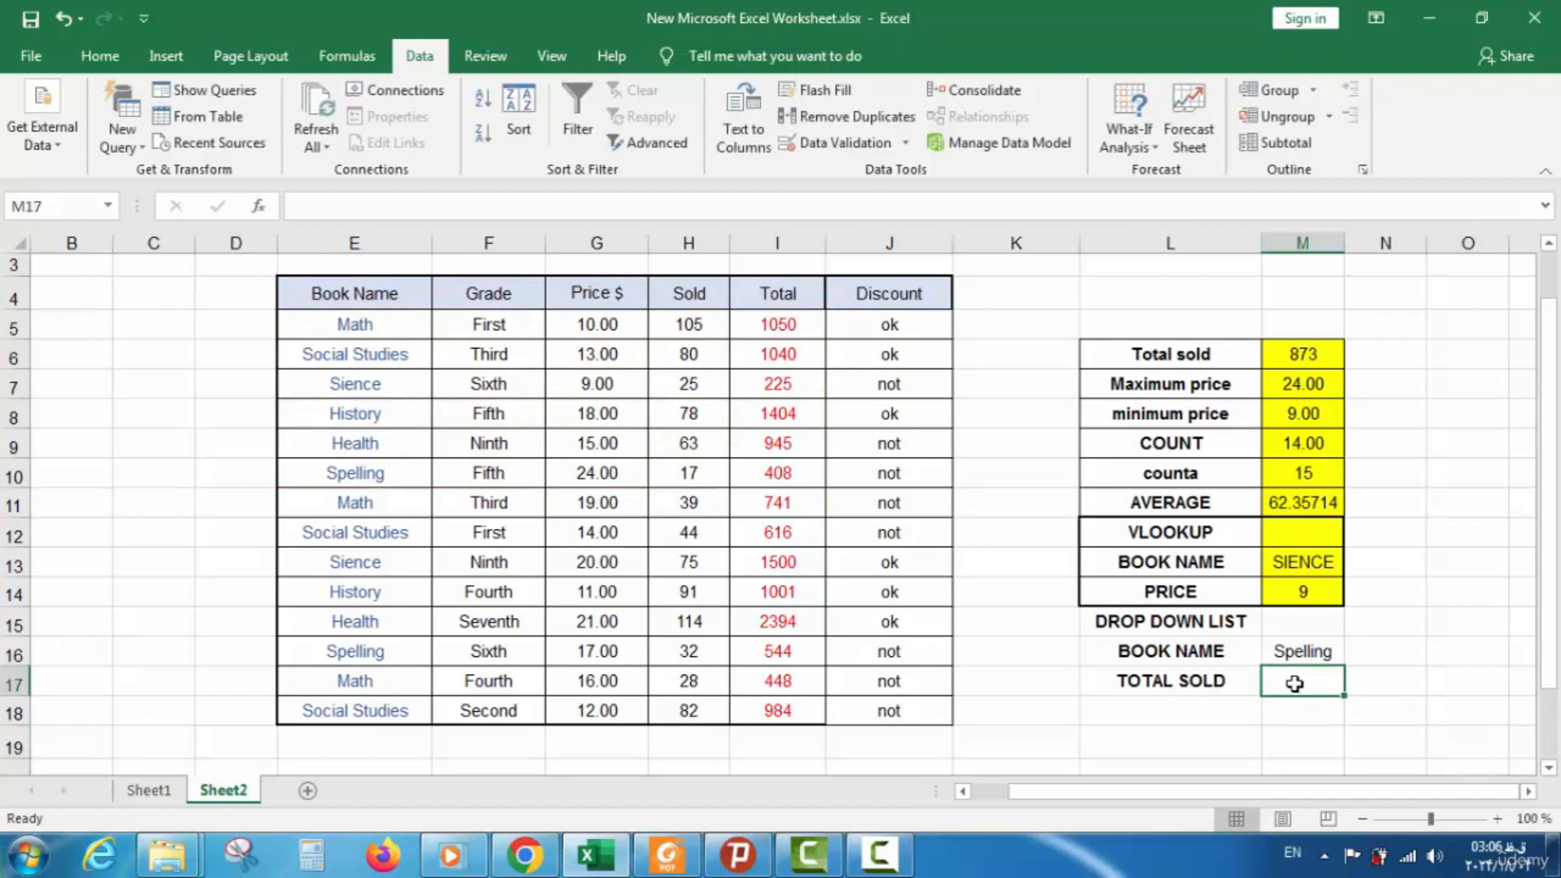
pyautogui.write('=')
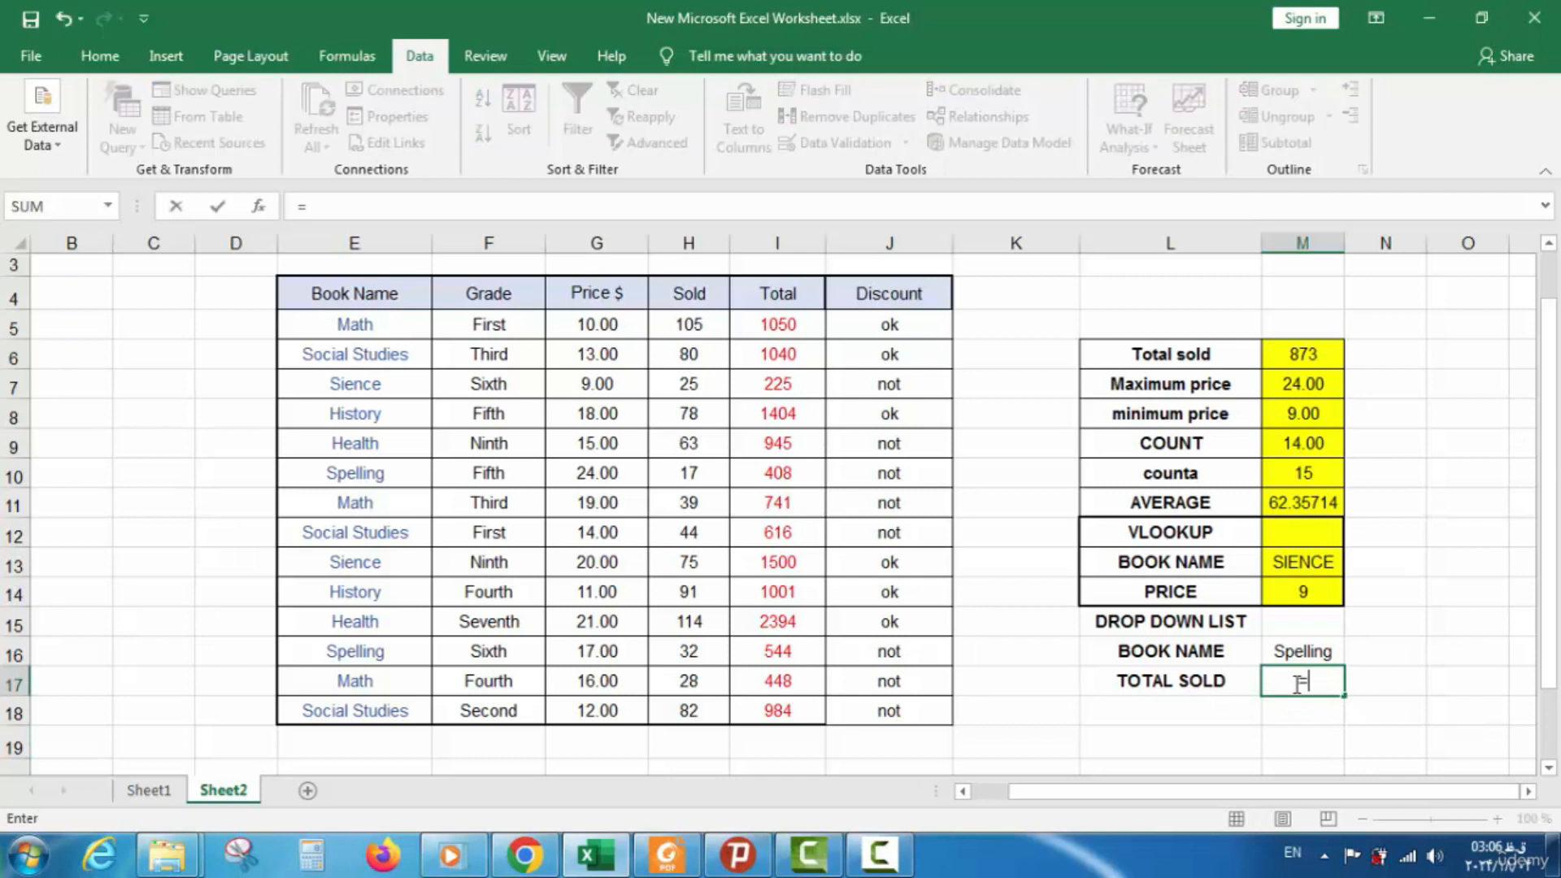
pyautogui.write('VLO')
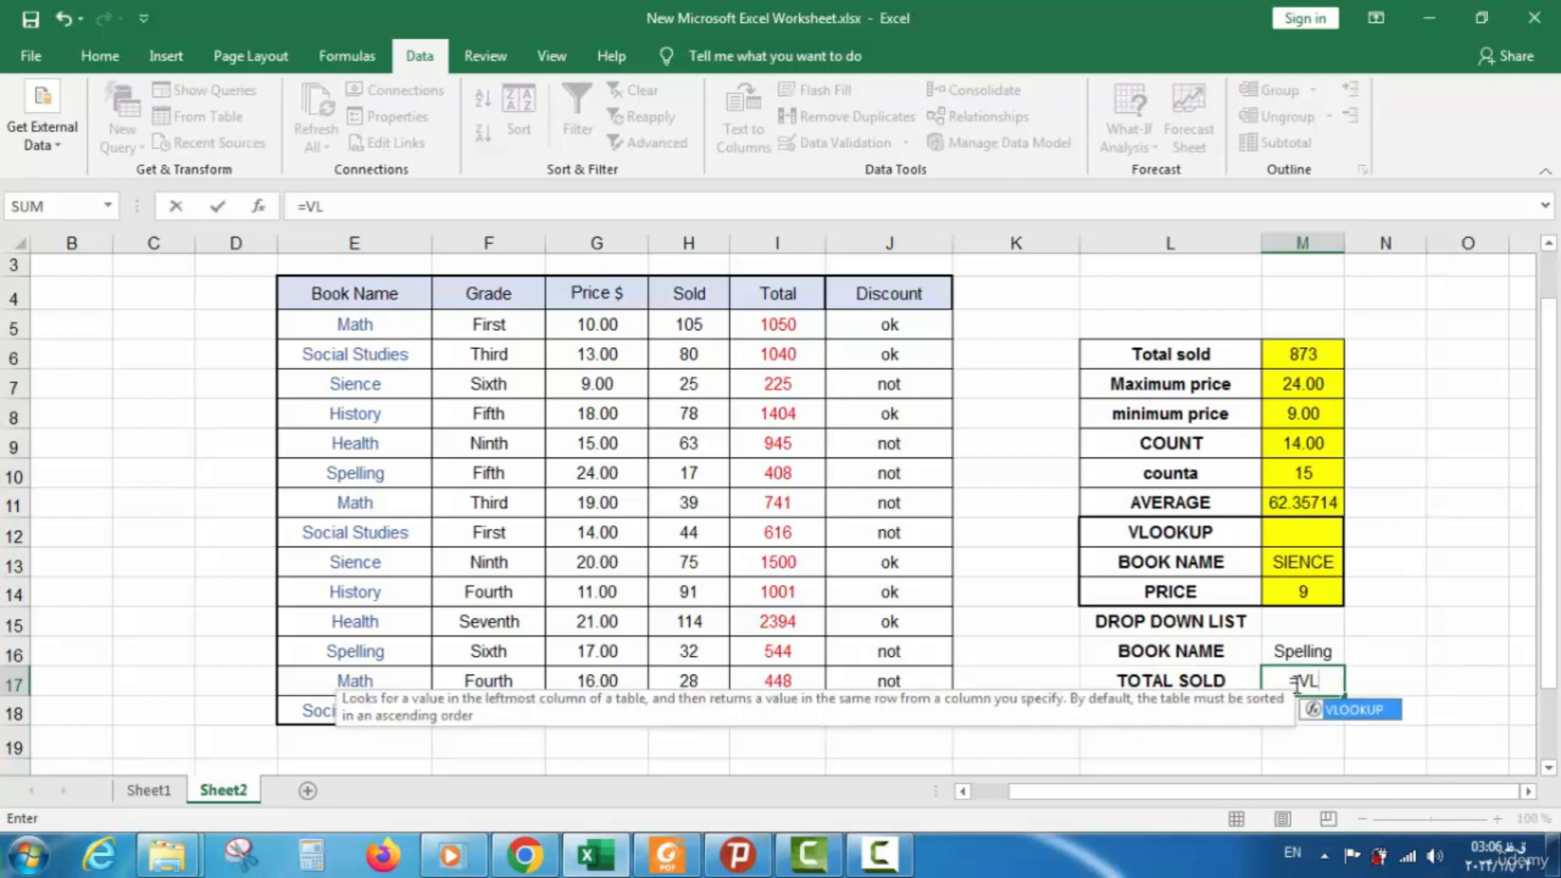
pyautogui.doubleClick(1354, 709)
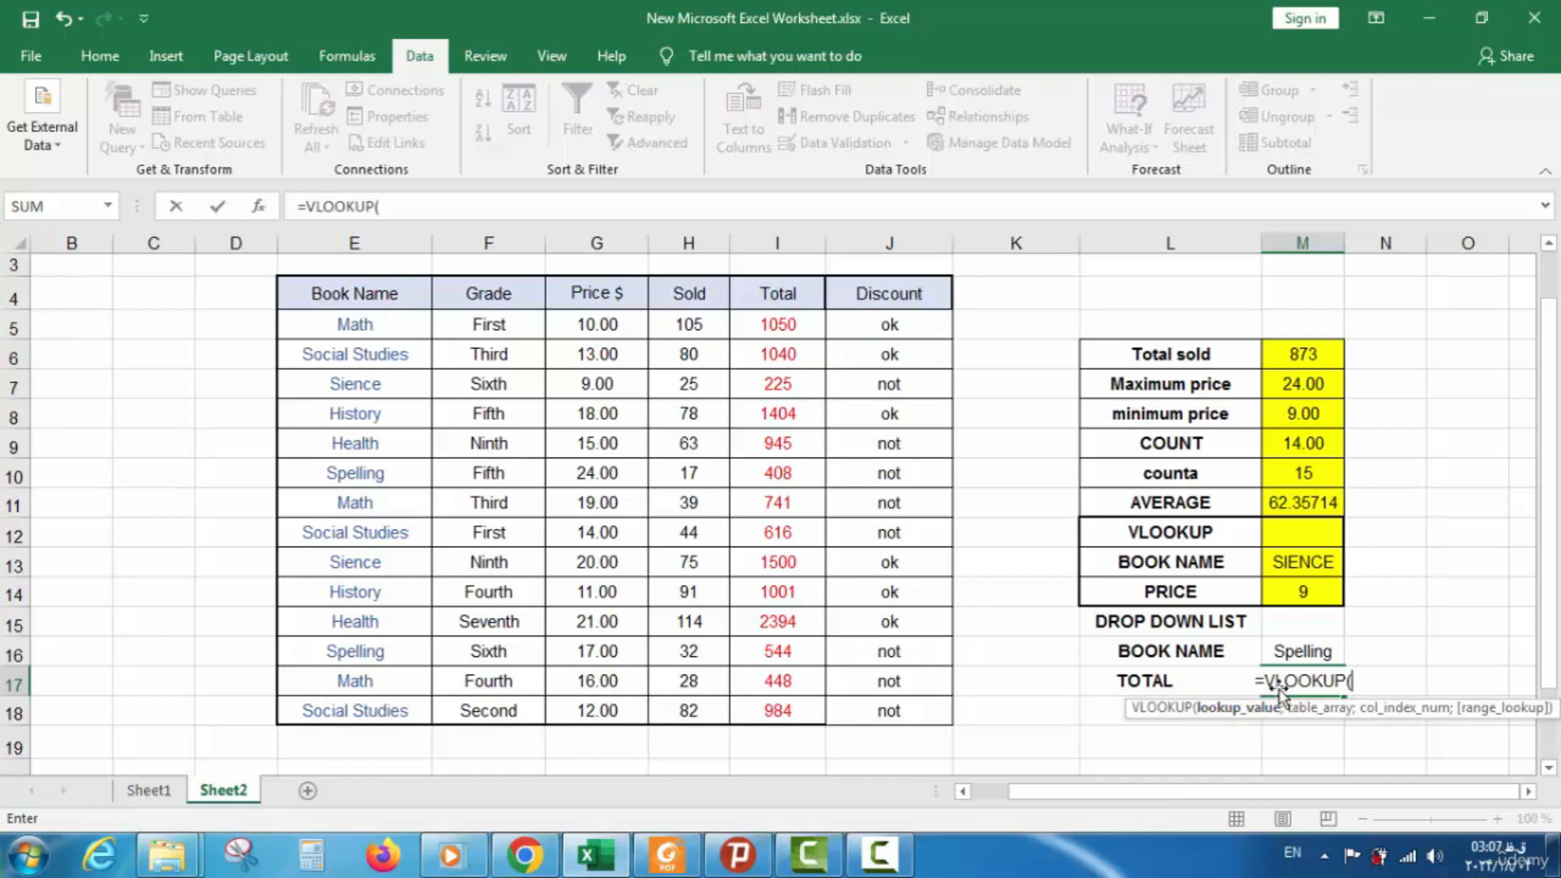
pyautogui.click(1311, 650)
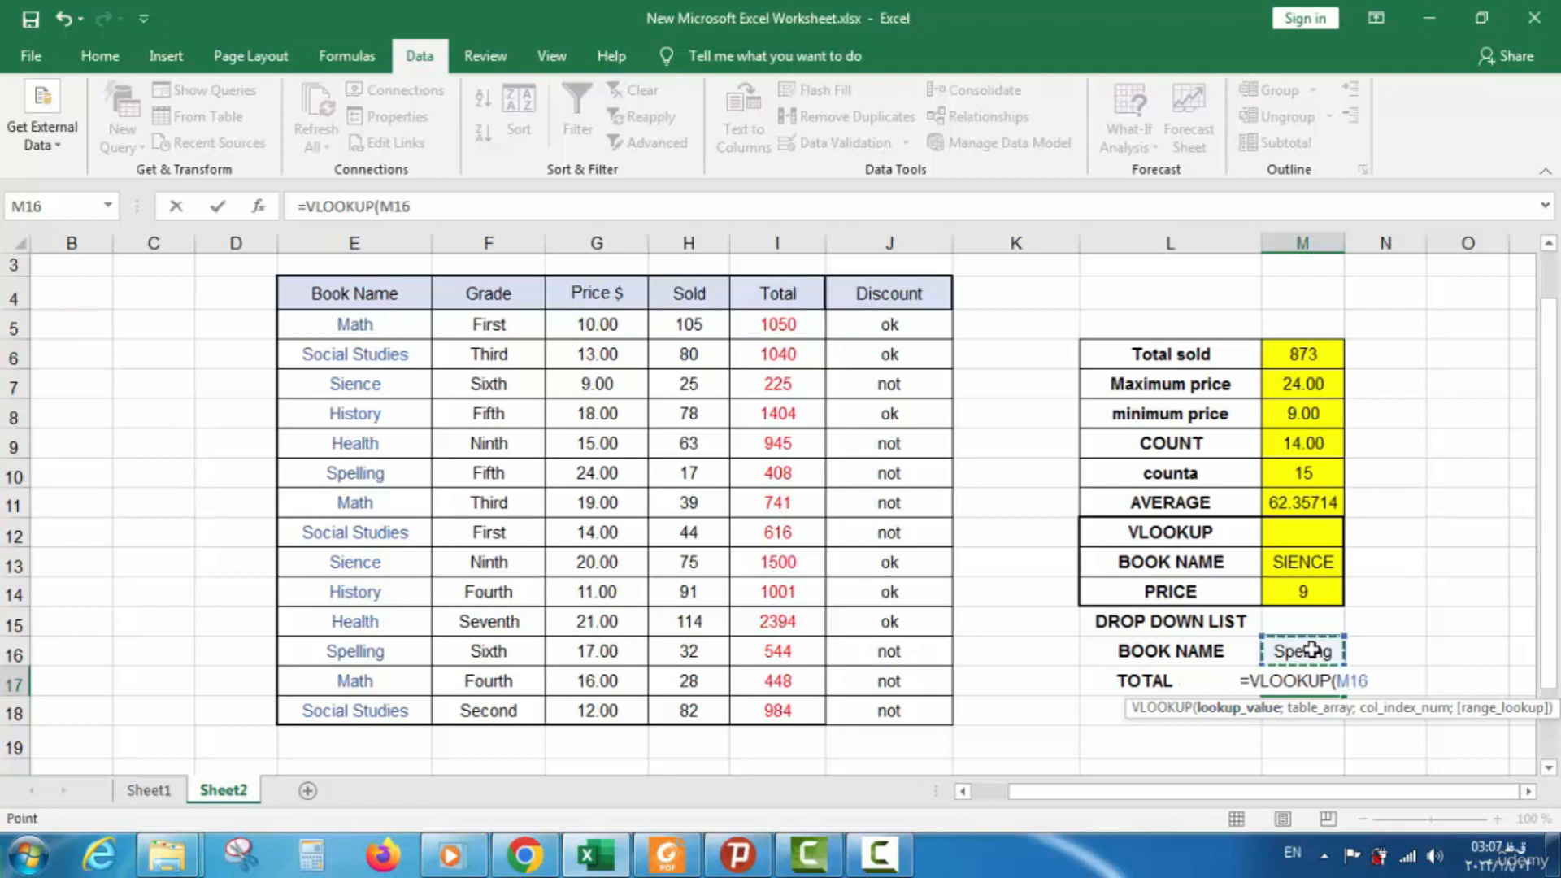
pyautogui.write(';')
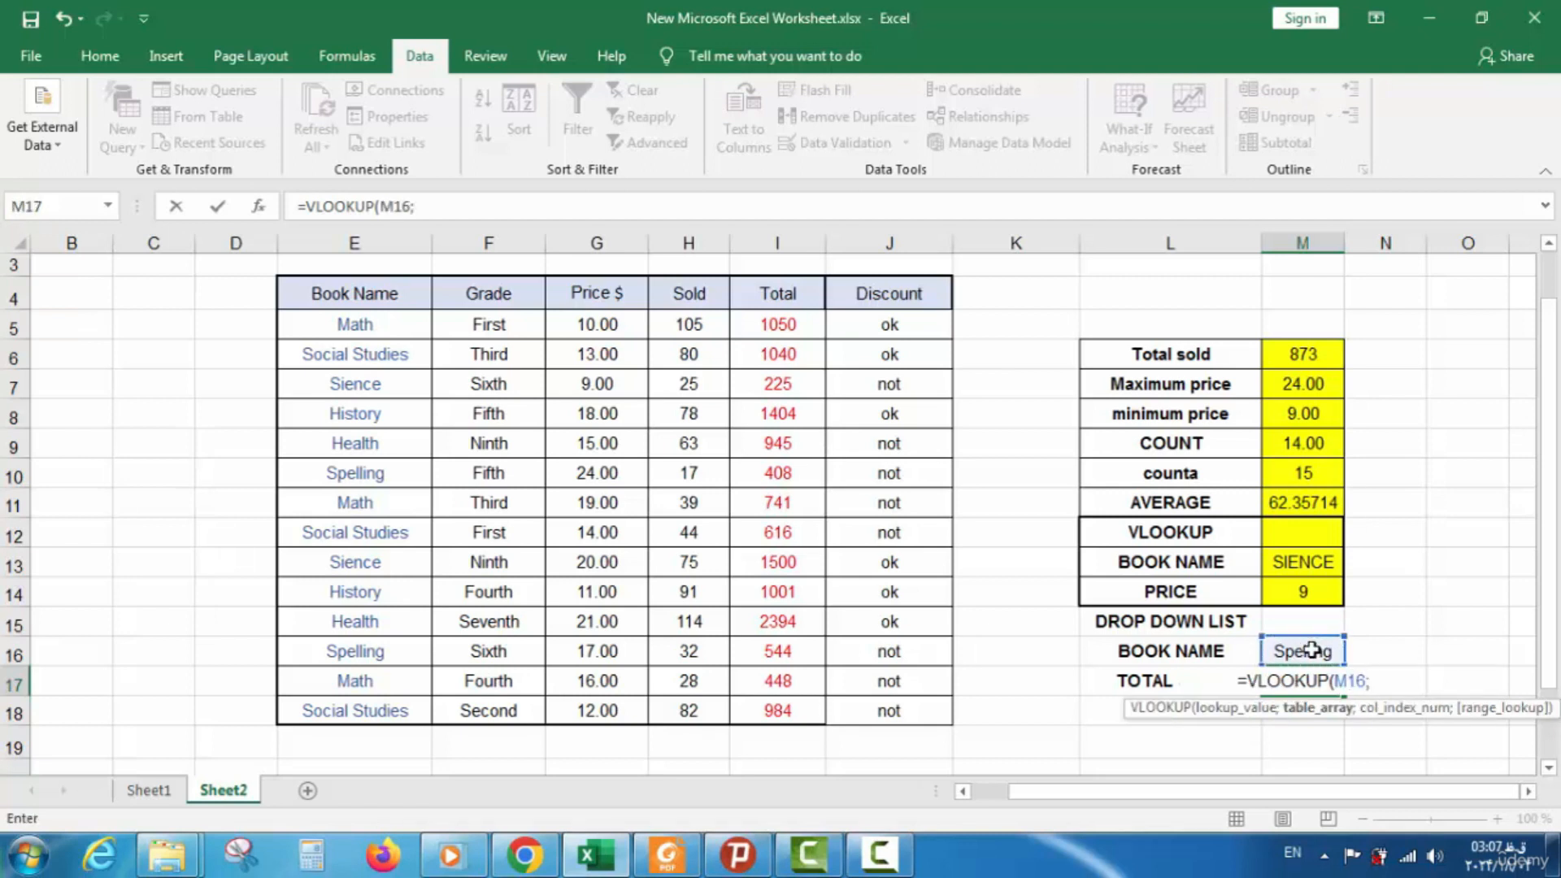
pyautogui.moveTo(352, 302); pyautogui.dragTo(777, 478)
pyautogui.write(';')
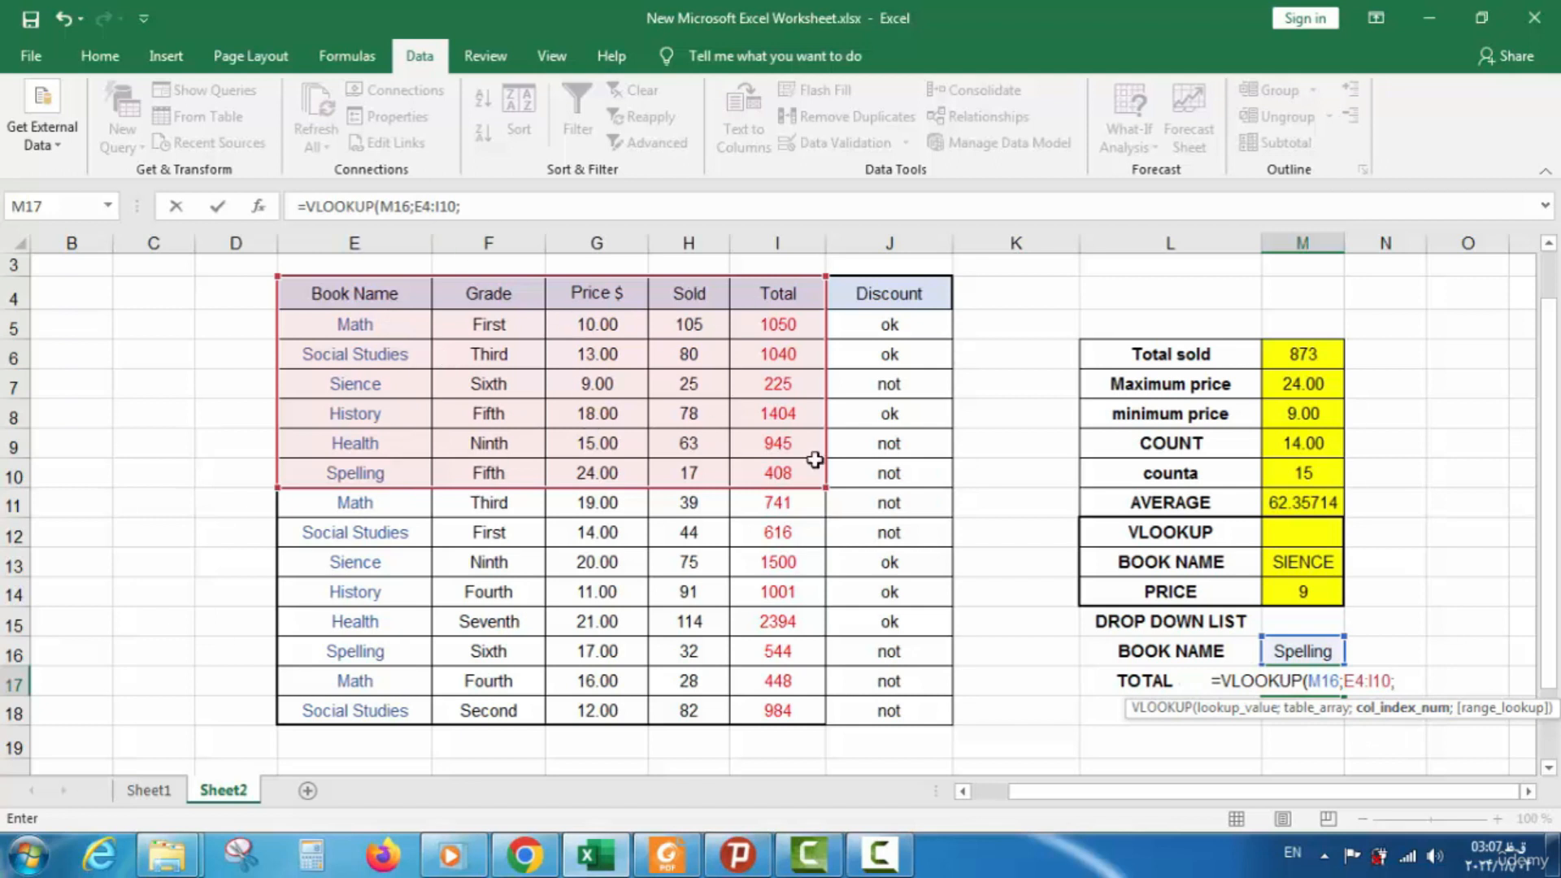
pyautogui.write('5;0')
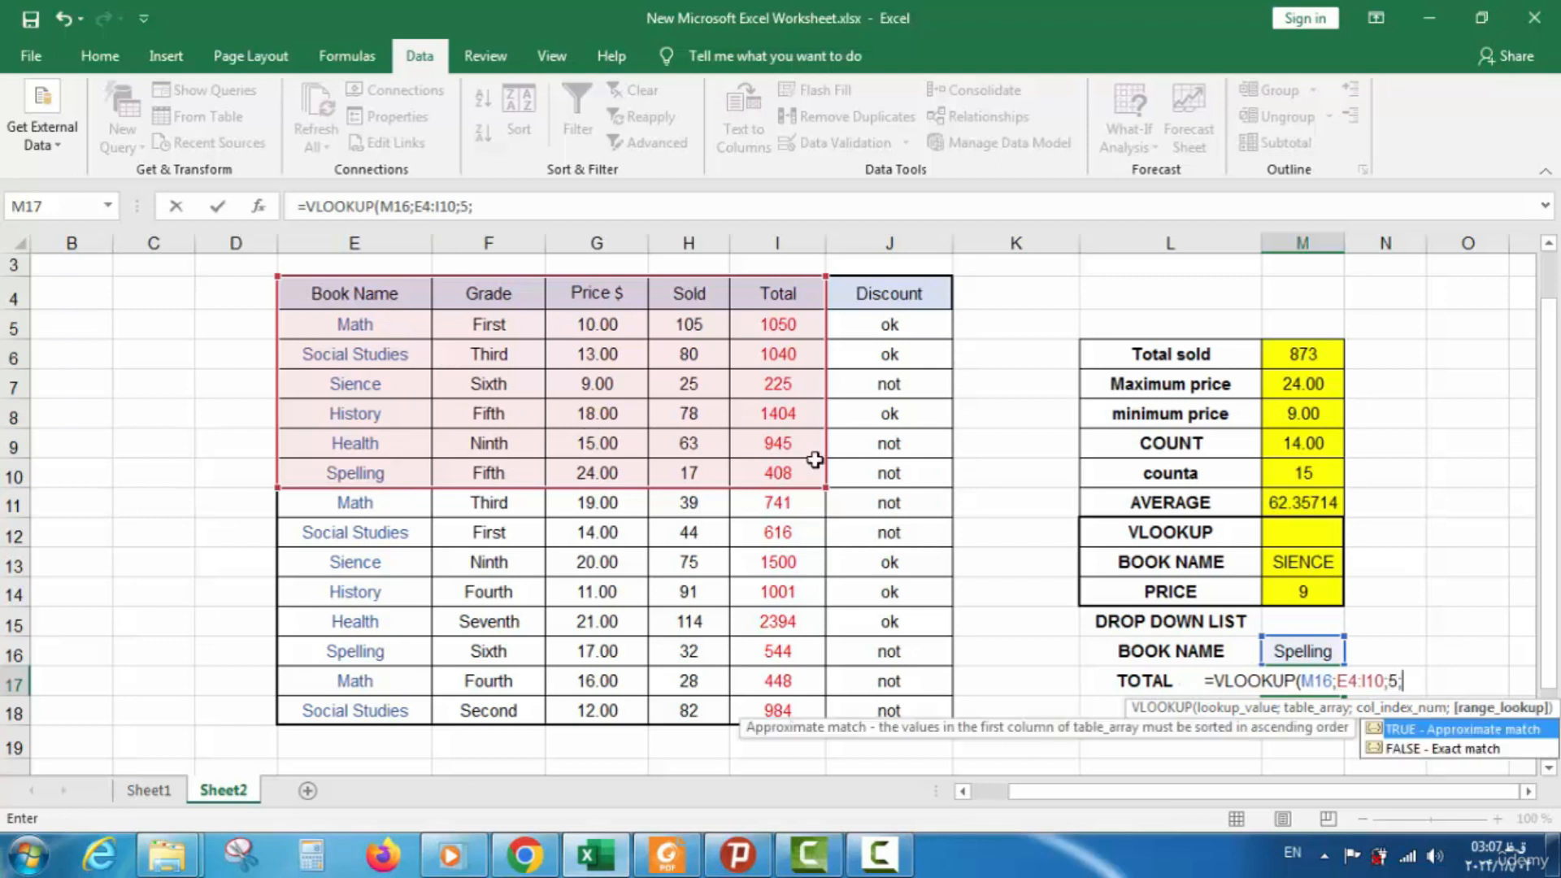
pyautogui.write(')')
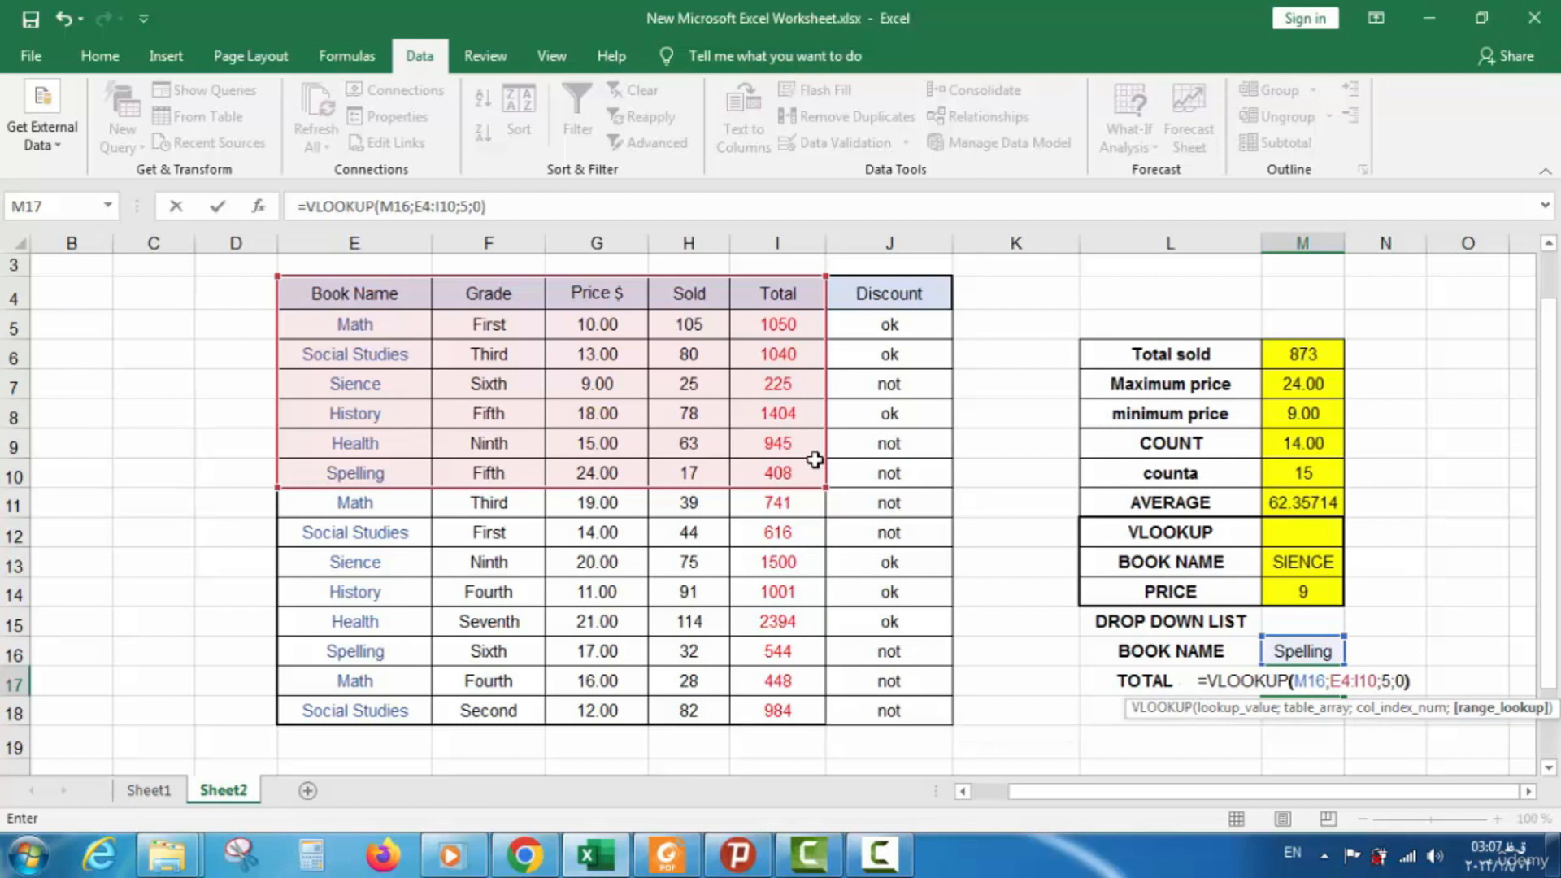
pyautogui.press('Return')
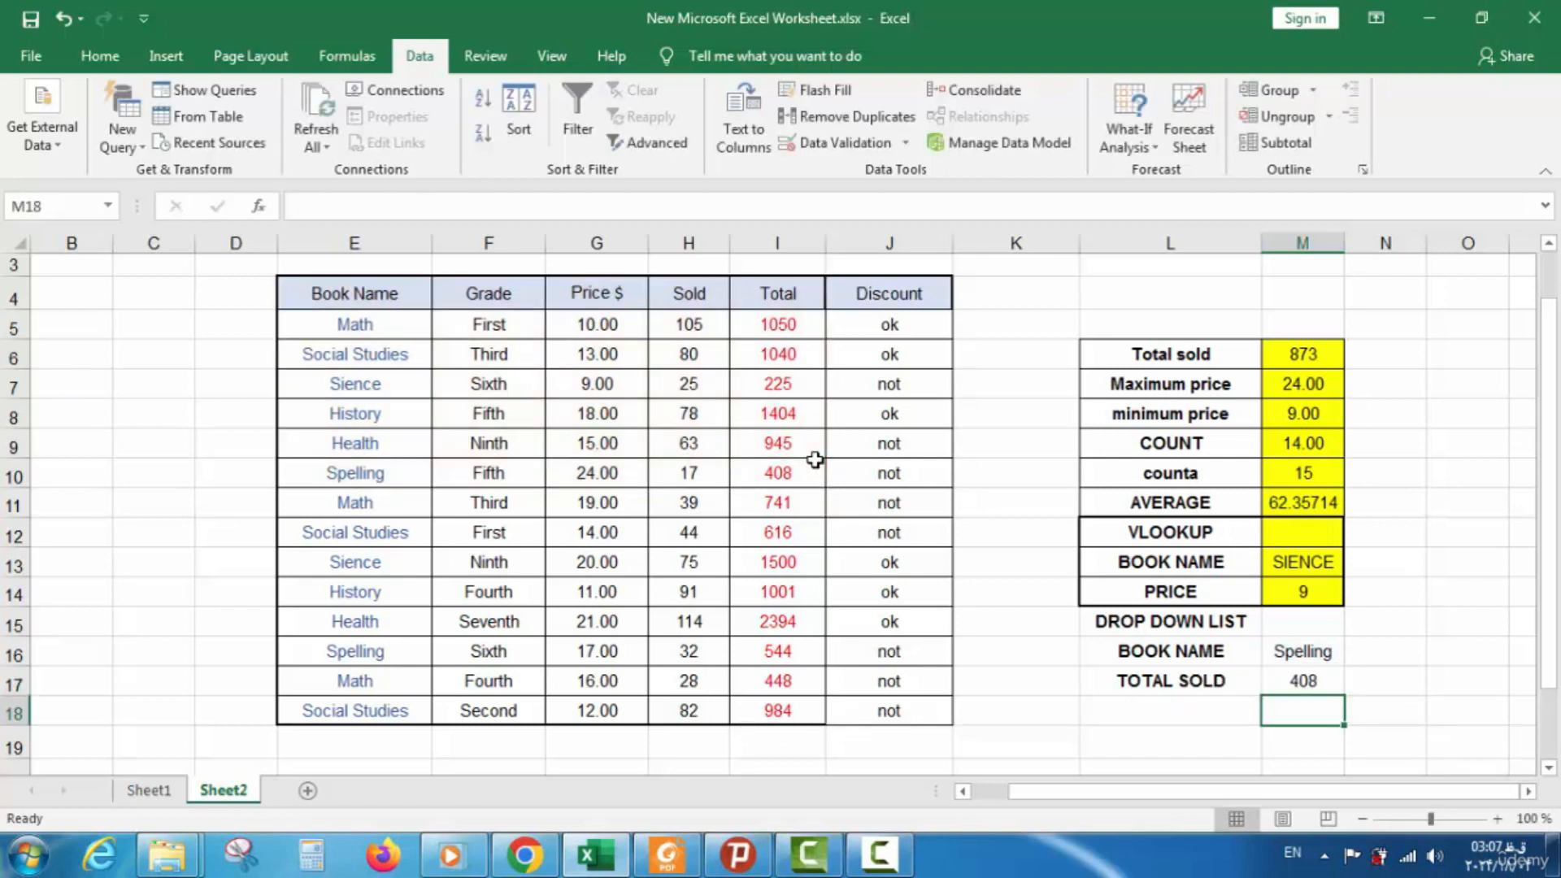
pyautogui.click(1325, 652)
# Overwrite the book name in M16 with HISTORY, making the M17 lookup return 1404
pyautogui.doubleClick(1330, 651)
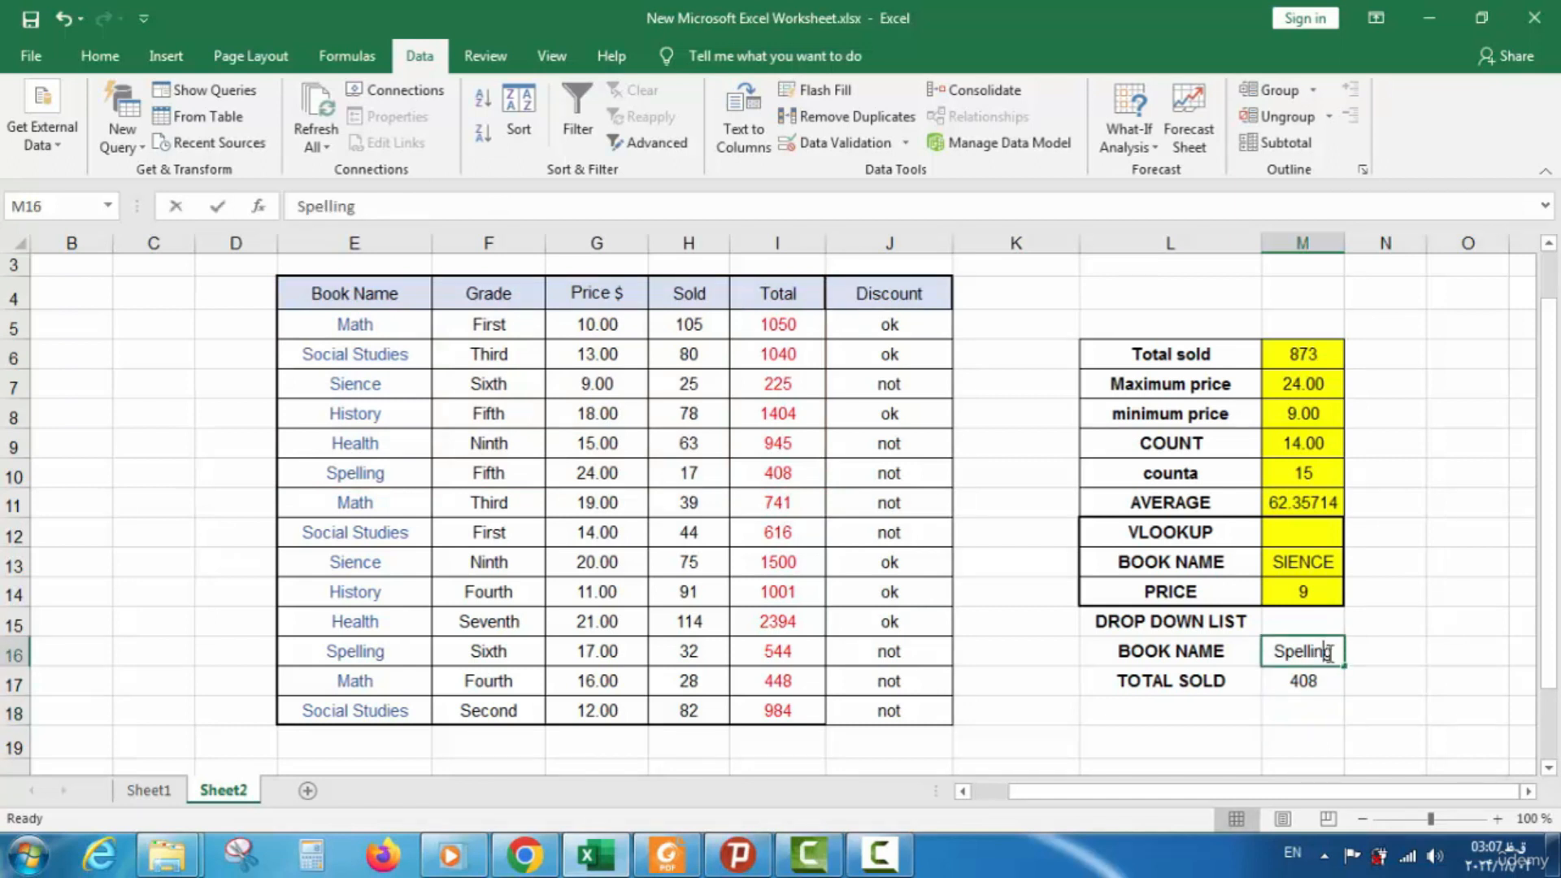
pyautogui.moveTo(1334, 650); pyautogui.dragTo(1254, 651)
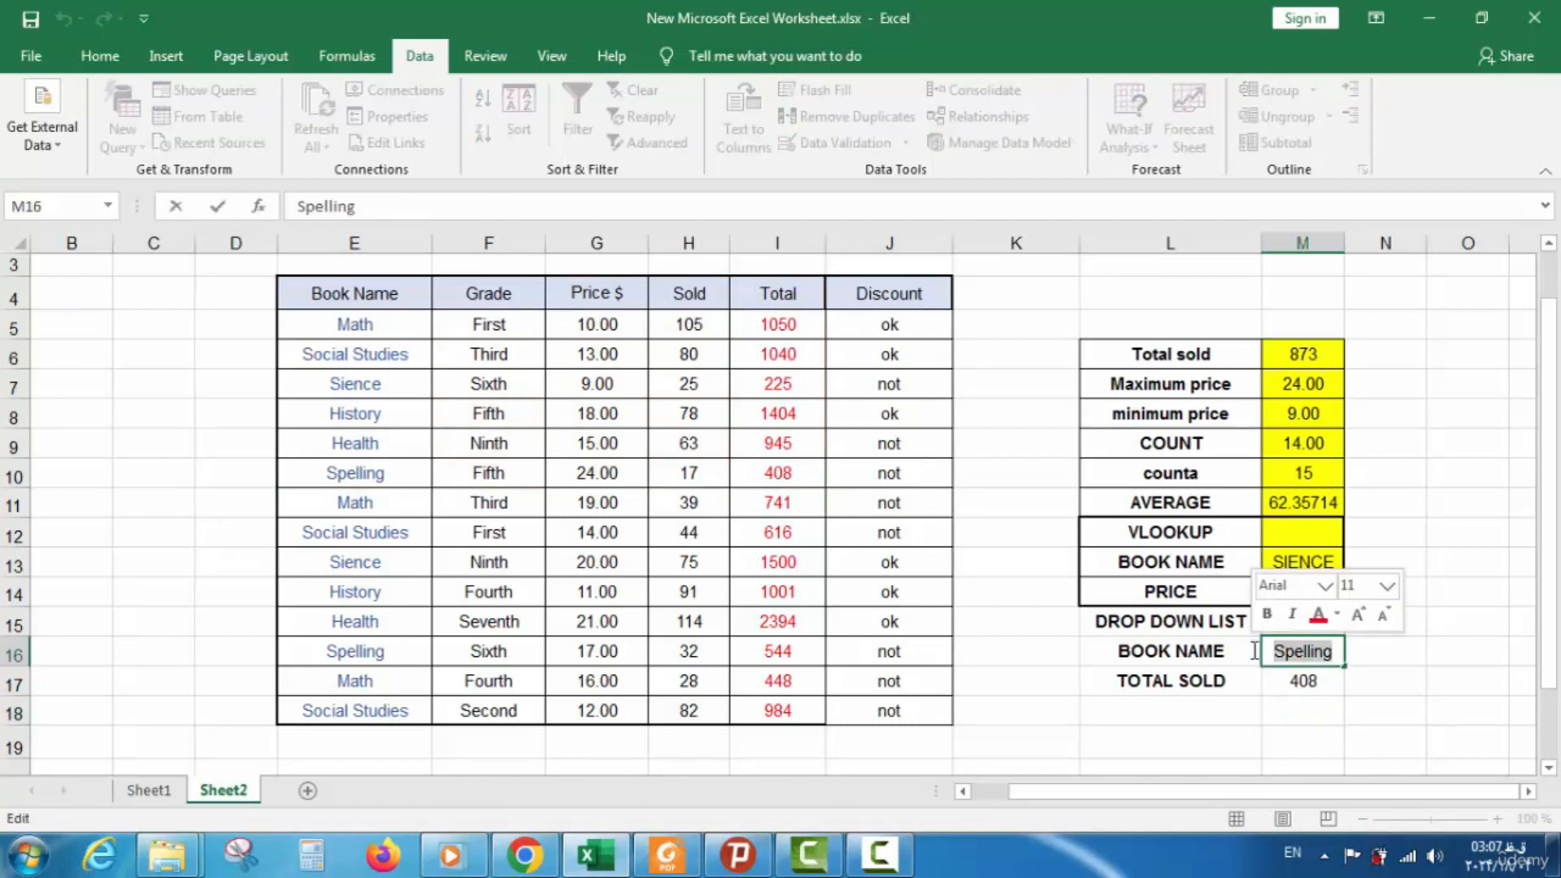
pyautogui.write('HIS')
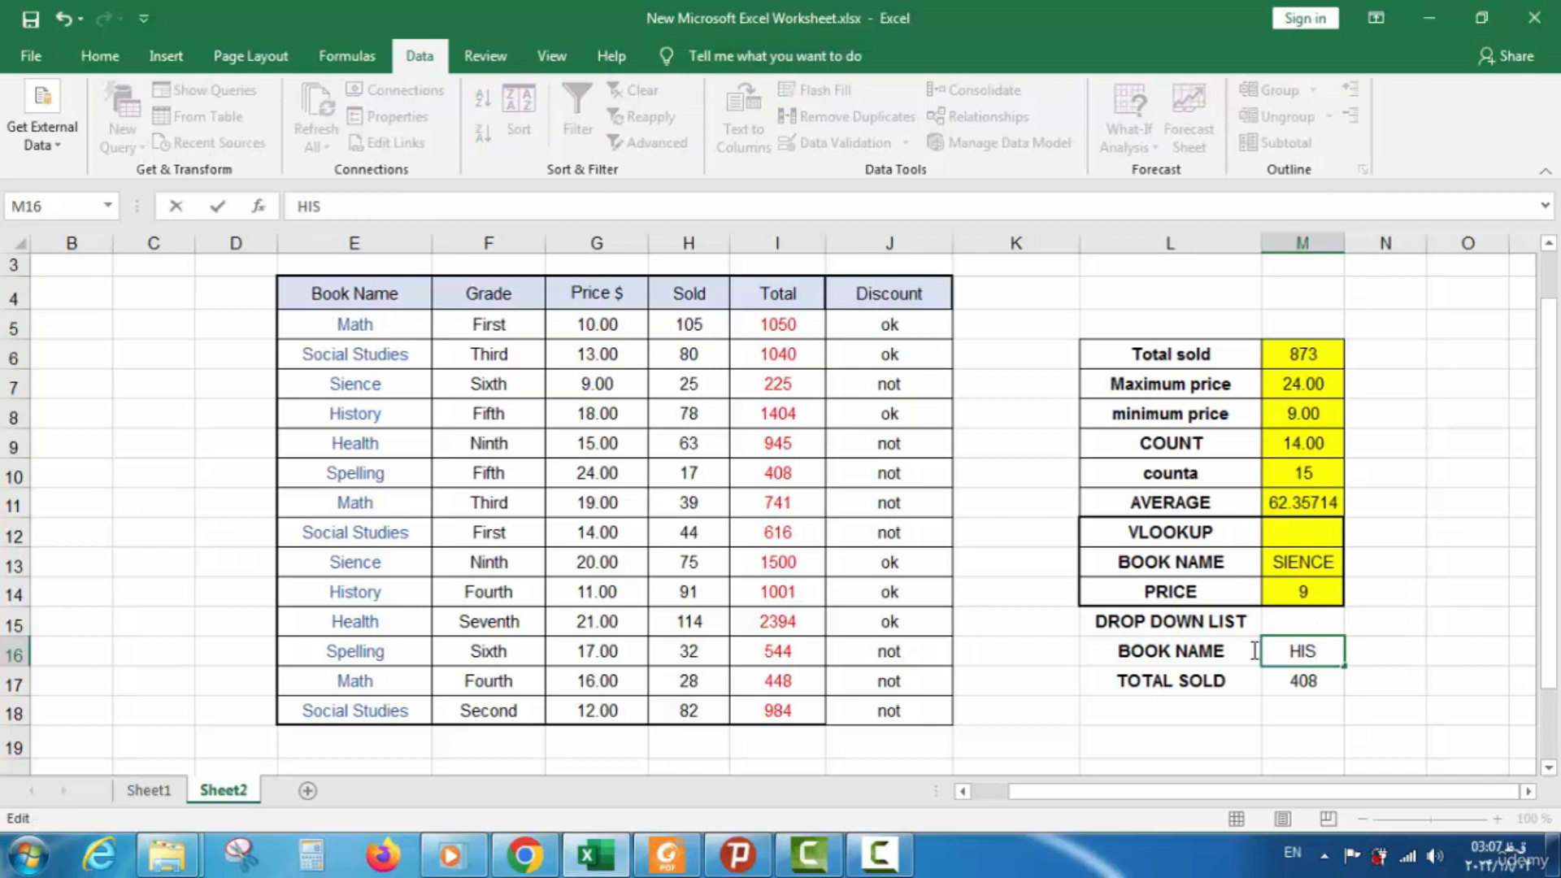
pyautogui.write('TORY')
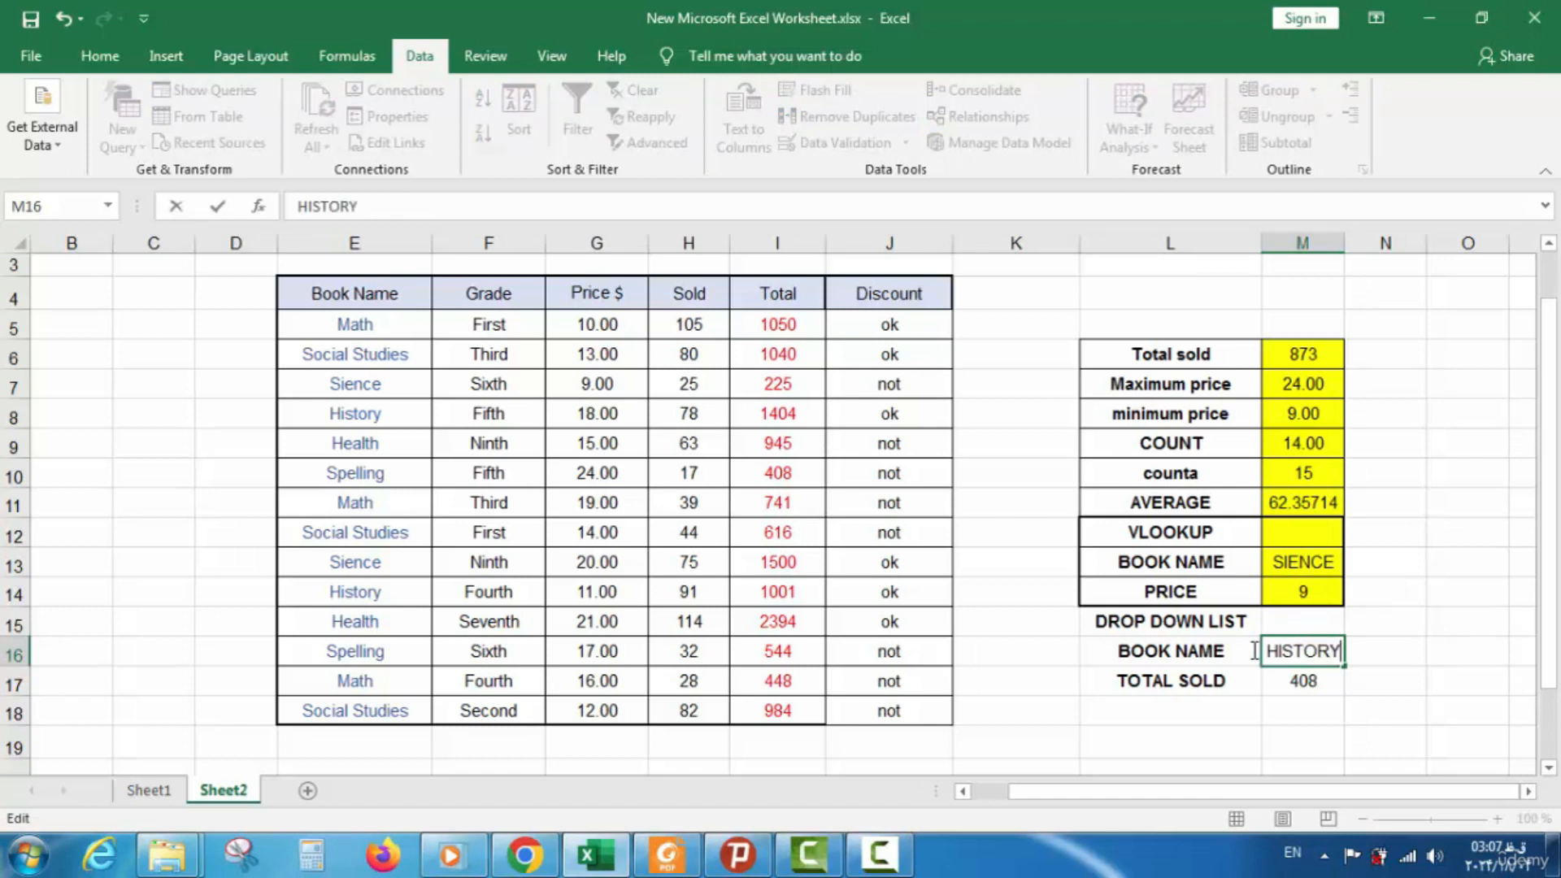
pyautogui.press('Return')
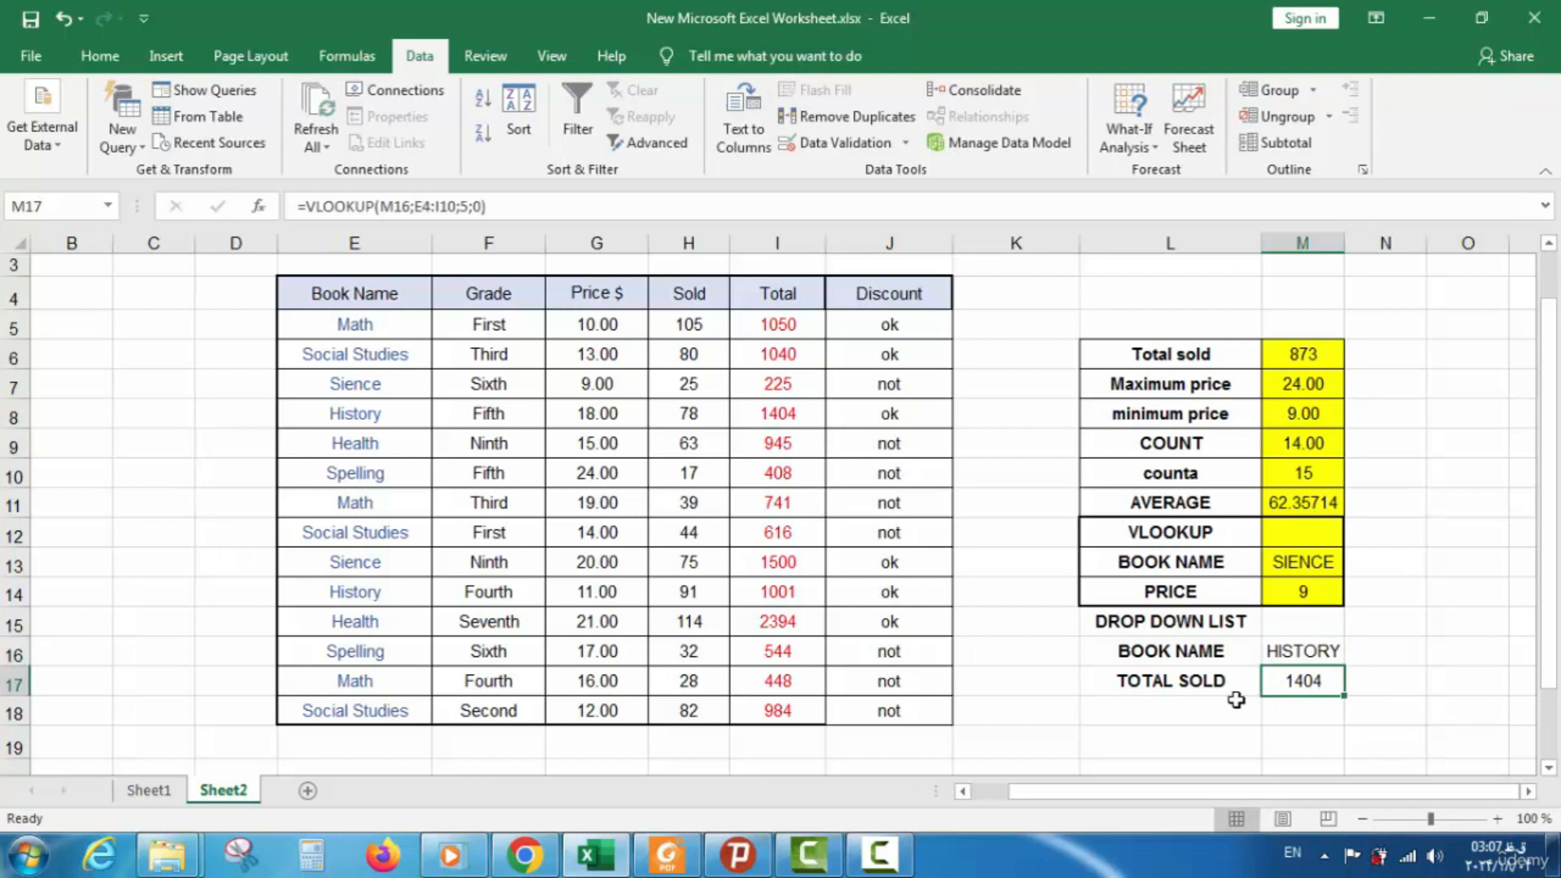
pyautogui.click(1323, 657)
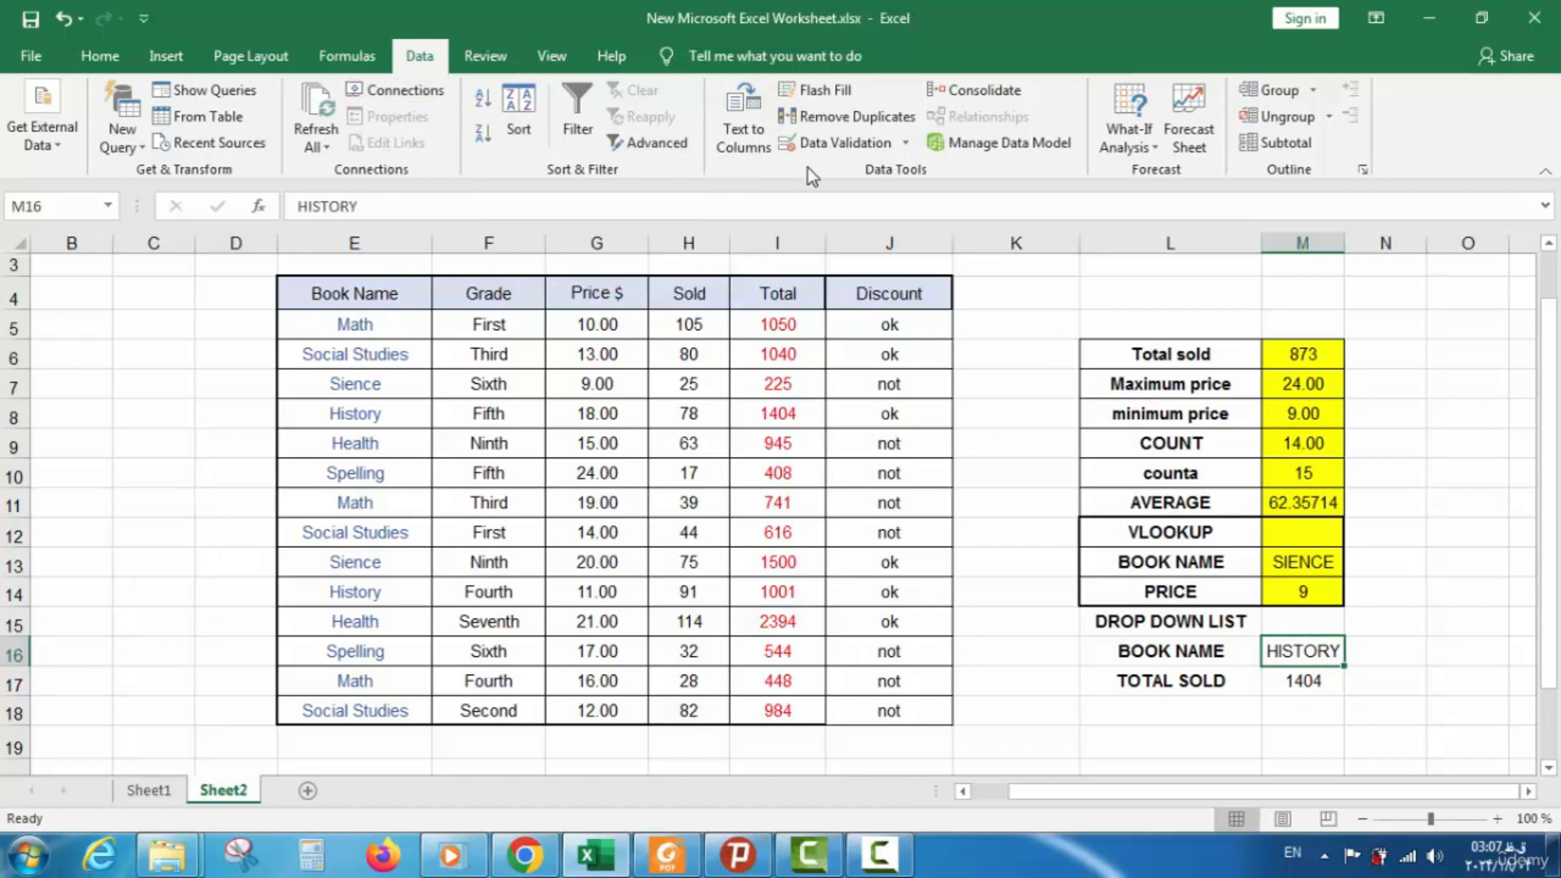
# Add a List validation with source =$E$5:$E$10 to M16
pyautogui.click(845, 143)
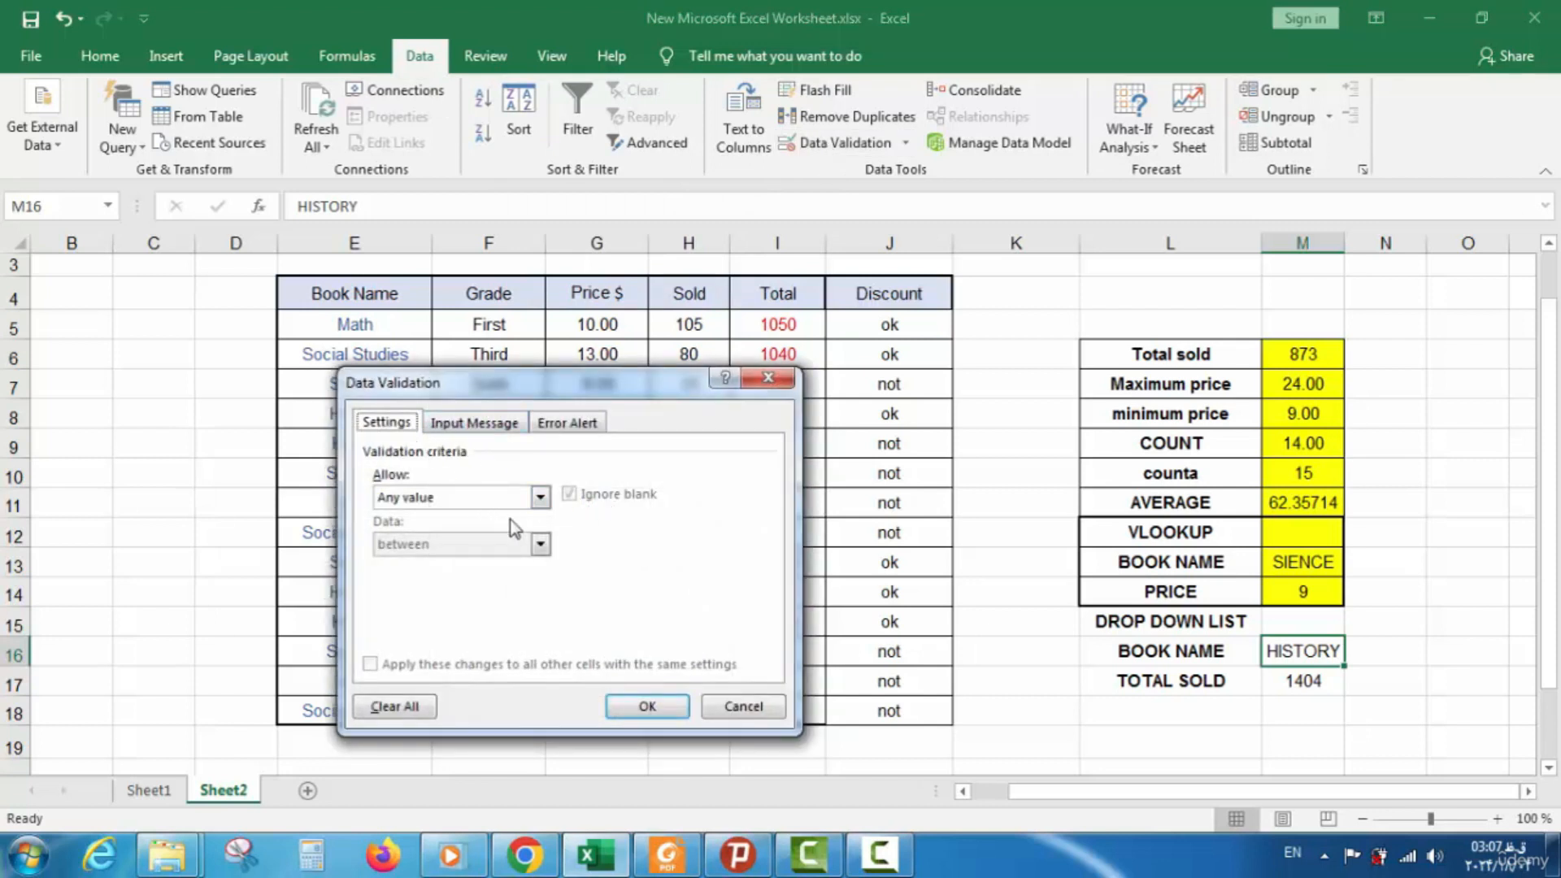
pyautogui.click(534, 502)
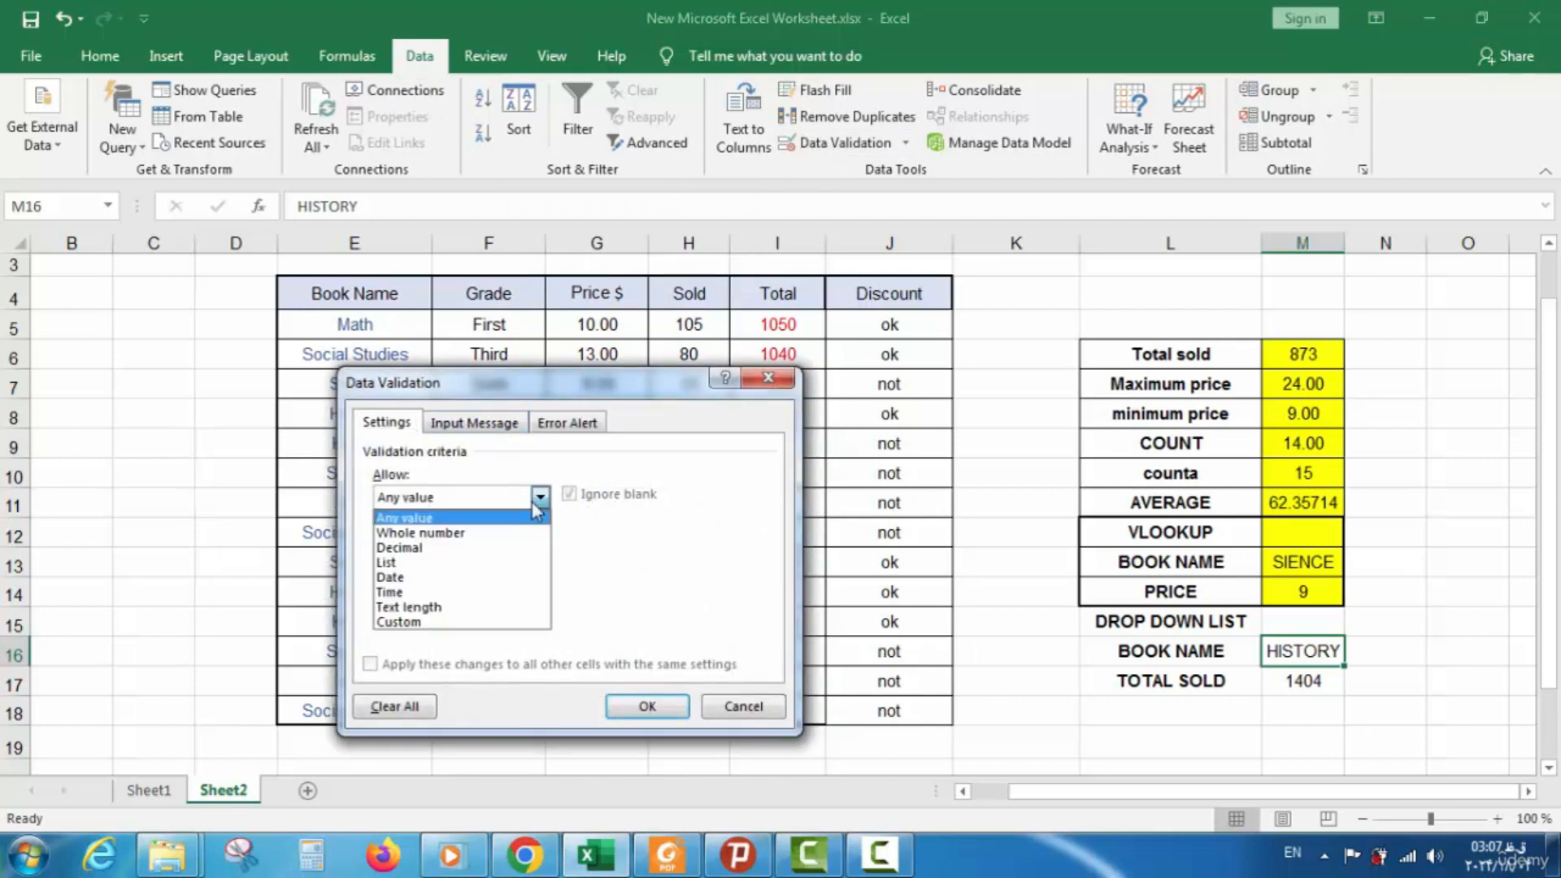
pyautogui.click(478, 571)
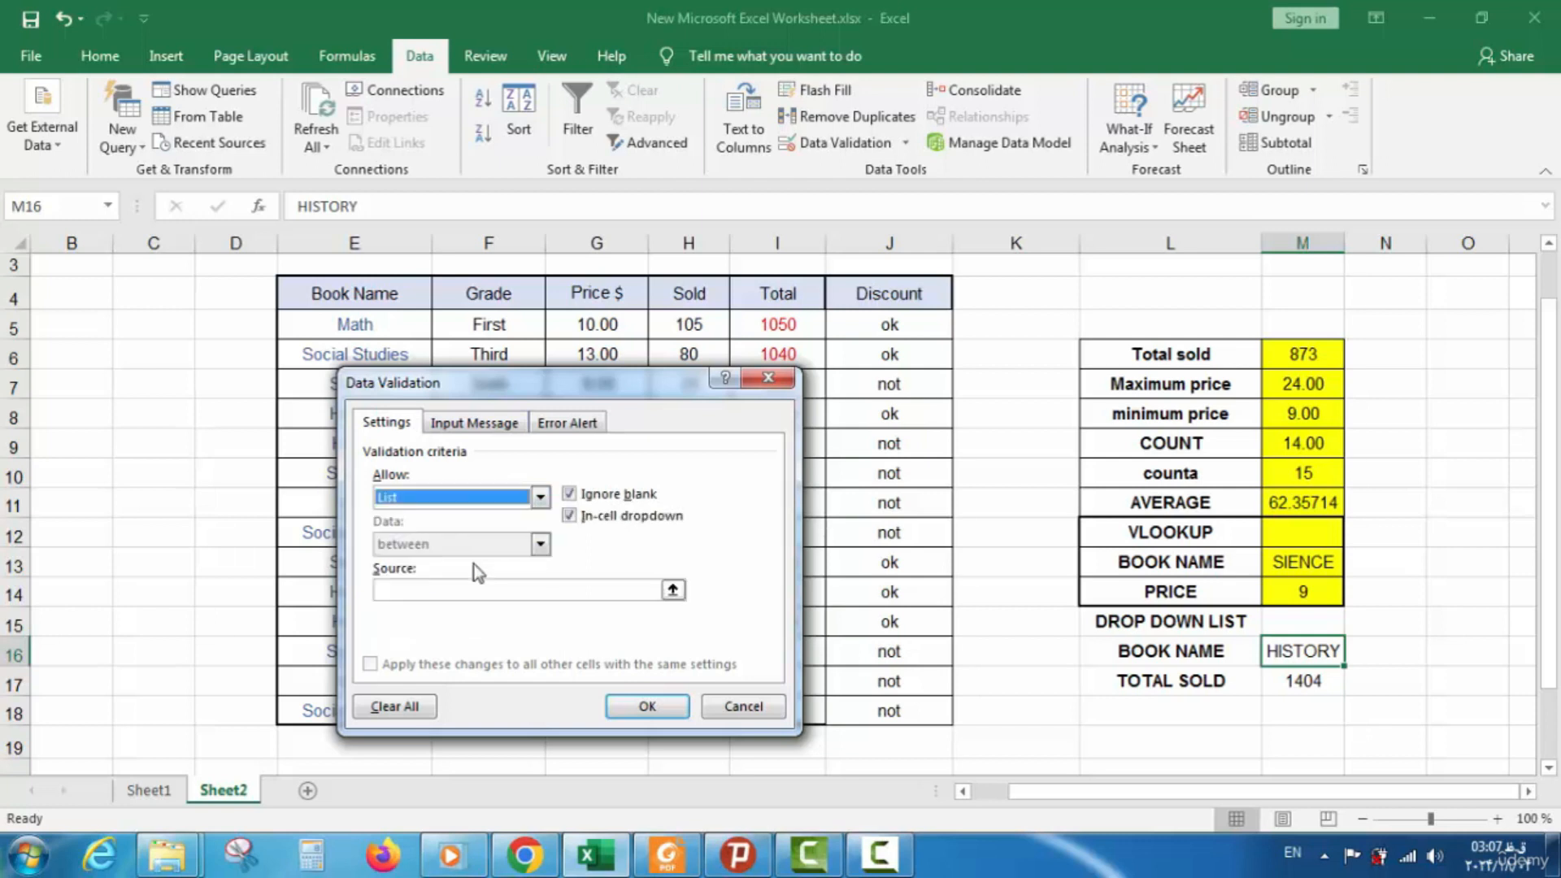
pyautogui.click(674, 590)
pyautogui.moveTo(356, 322); pyautogui.dragTo(332, 476)
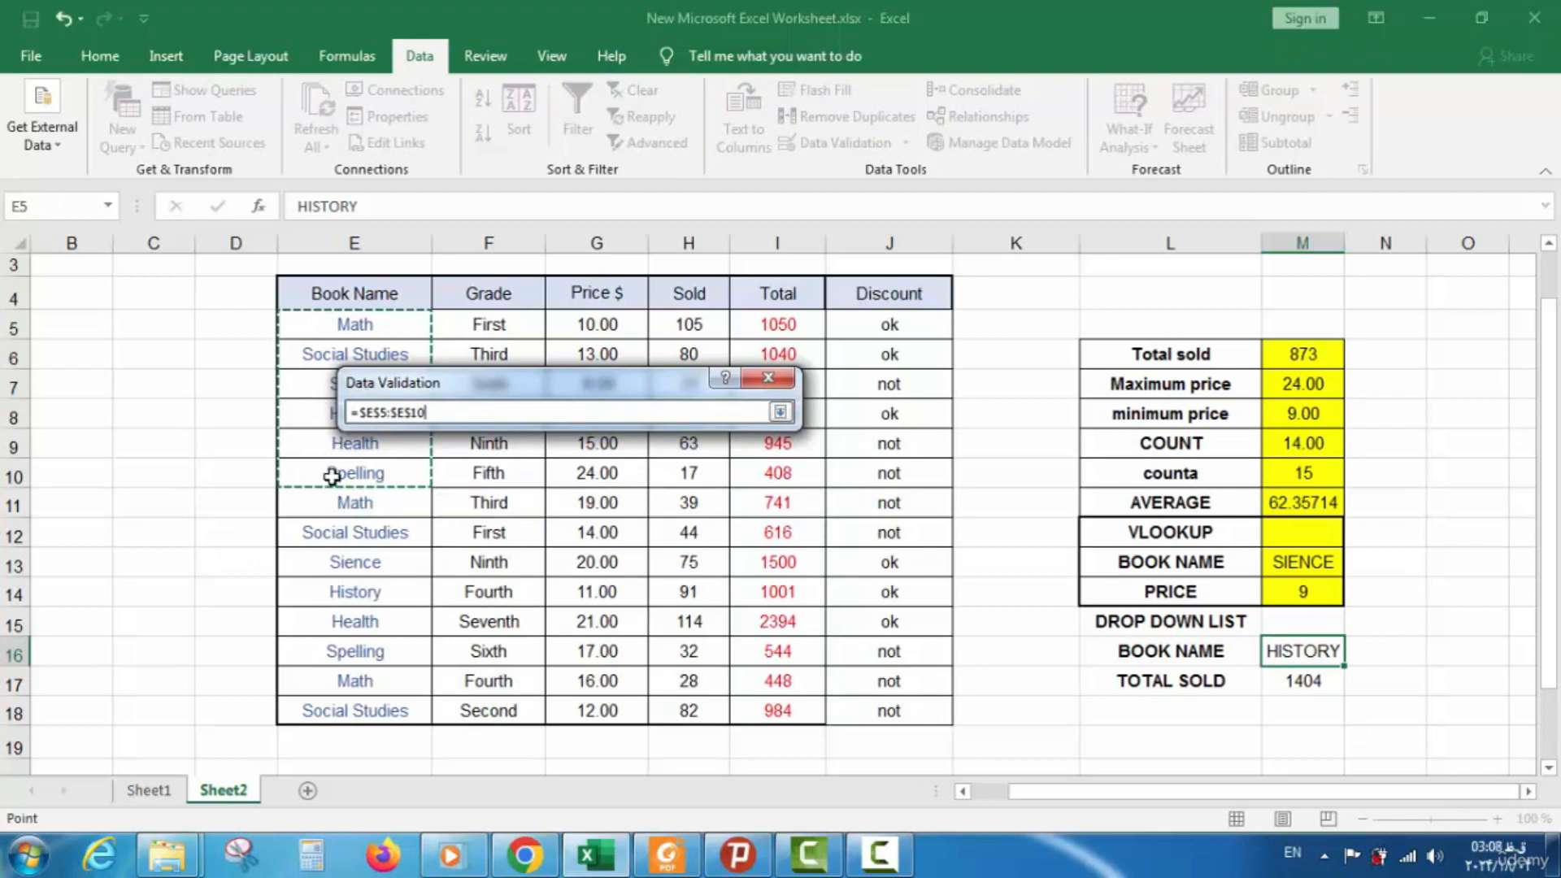
pyautogui.press('Return')
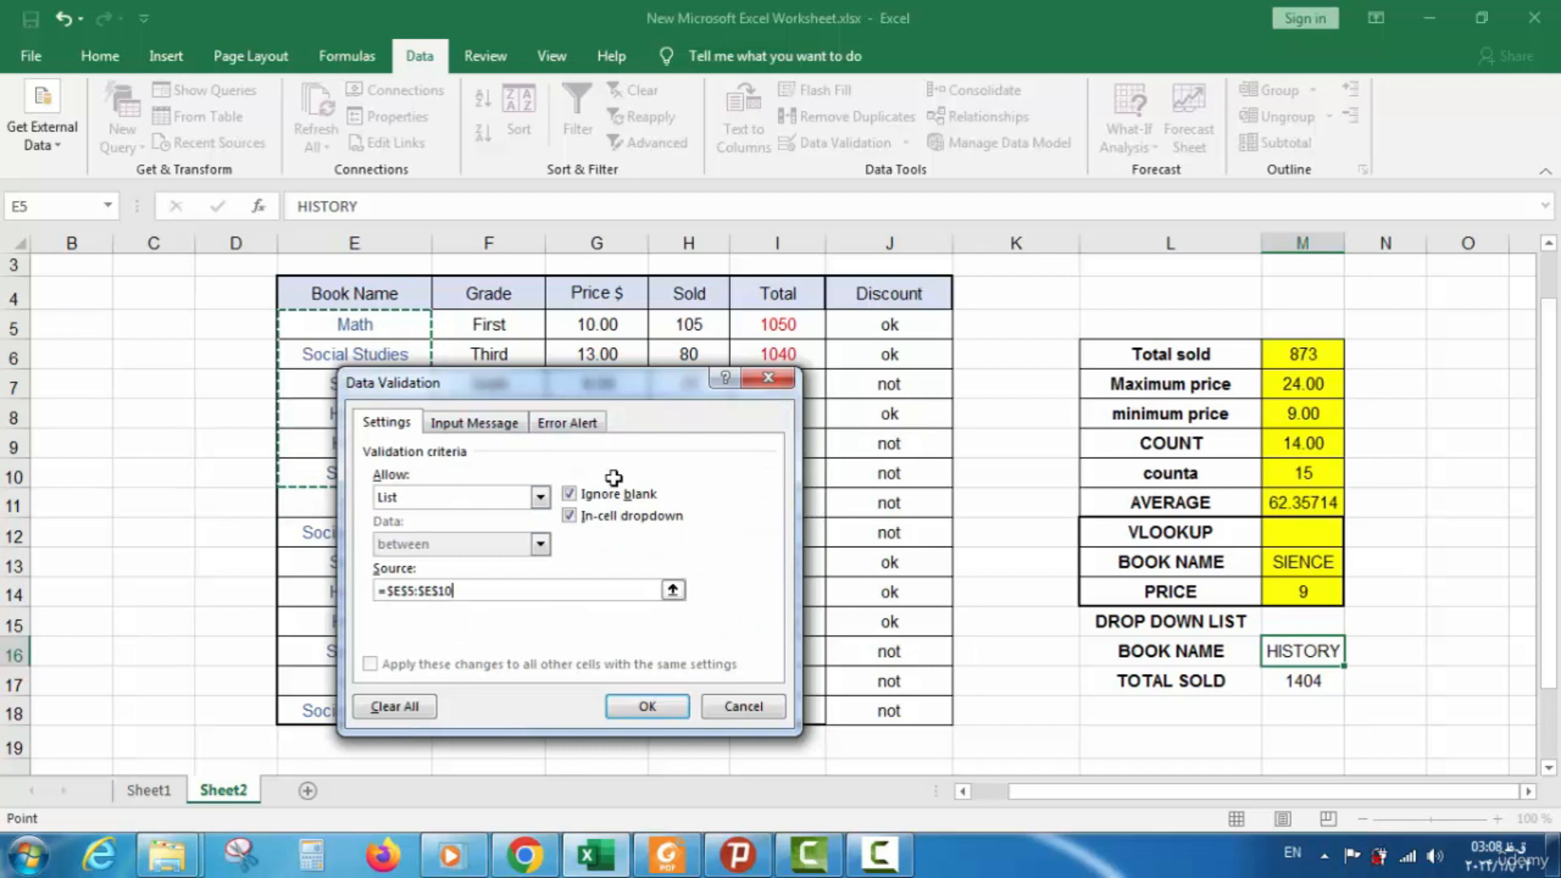
pyautogui.click(639, 709)
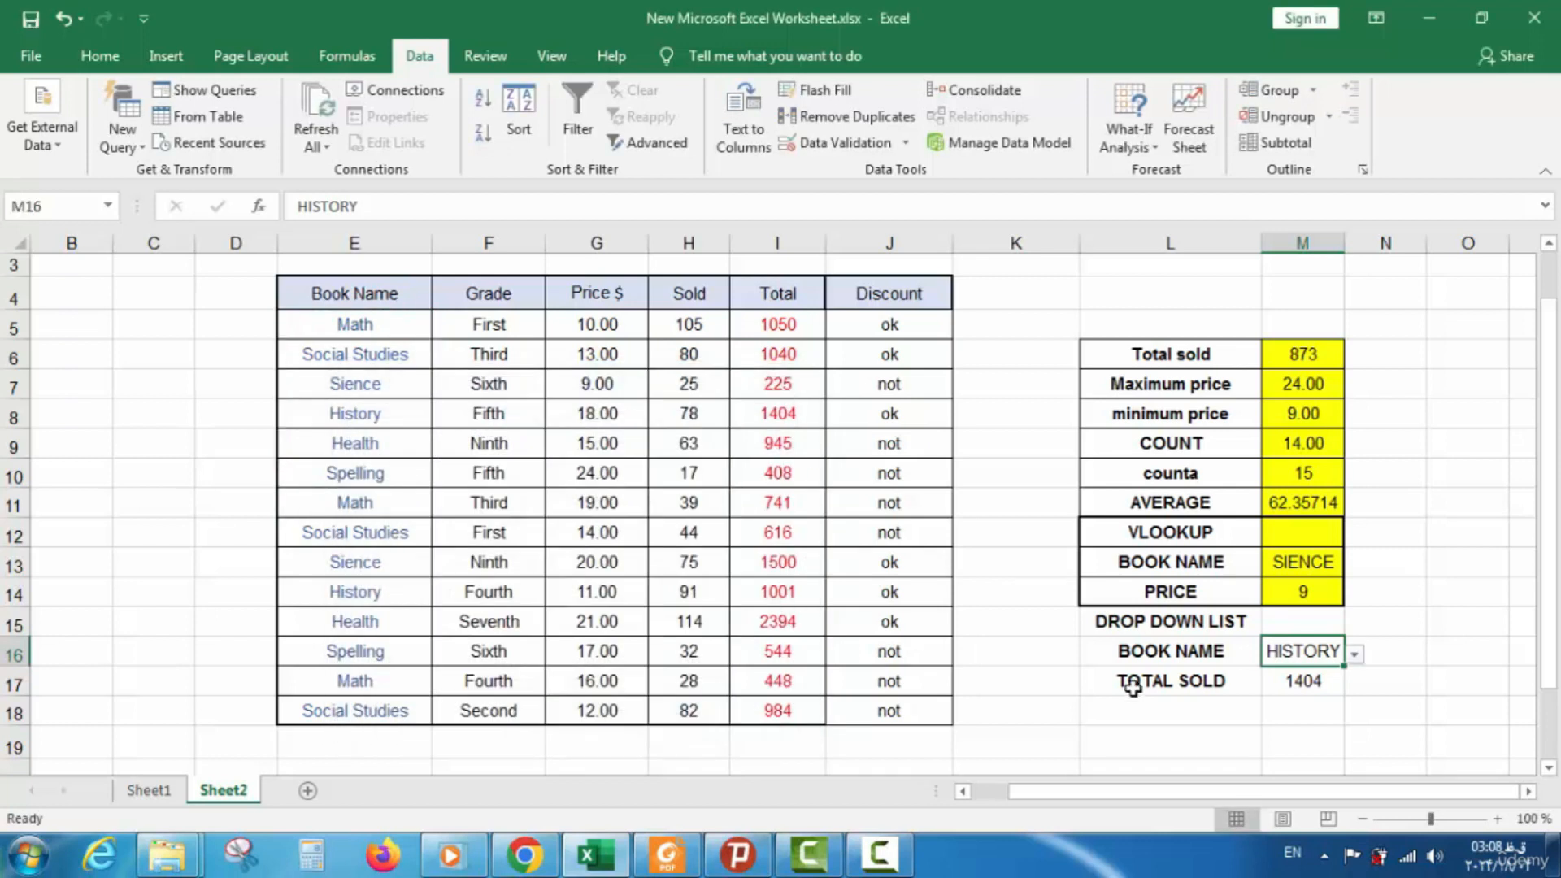
# Pick Math, History, Health, then Math again from M16's drop-down, ending with TOTAL SOLD 1050
pyautogui.click(1355, 655)
pyautogui.click(1355, 655)
pyautogui.click(1355, 655)
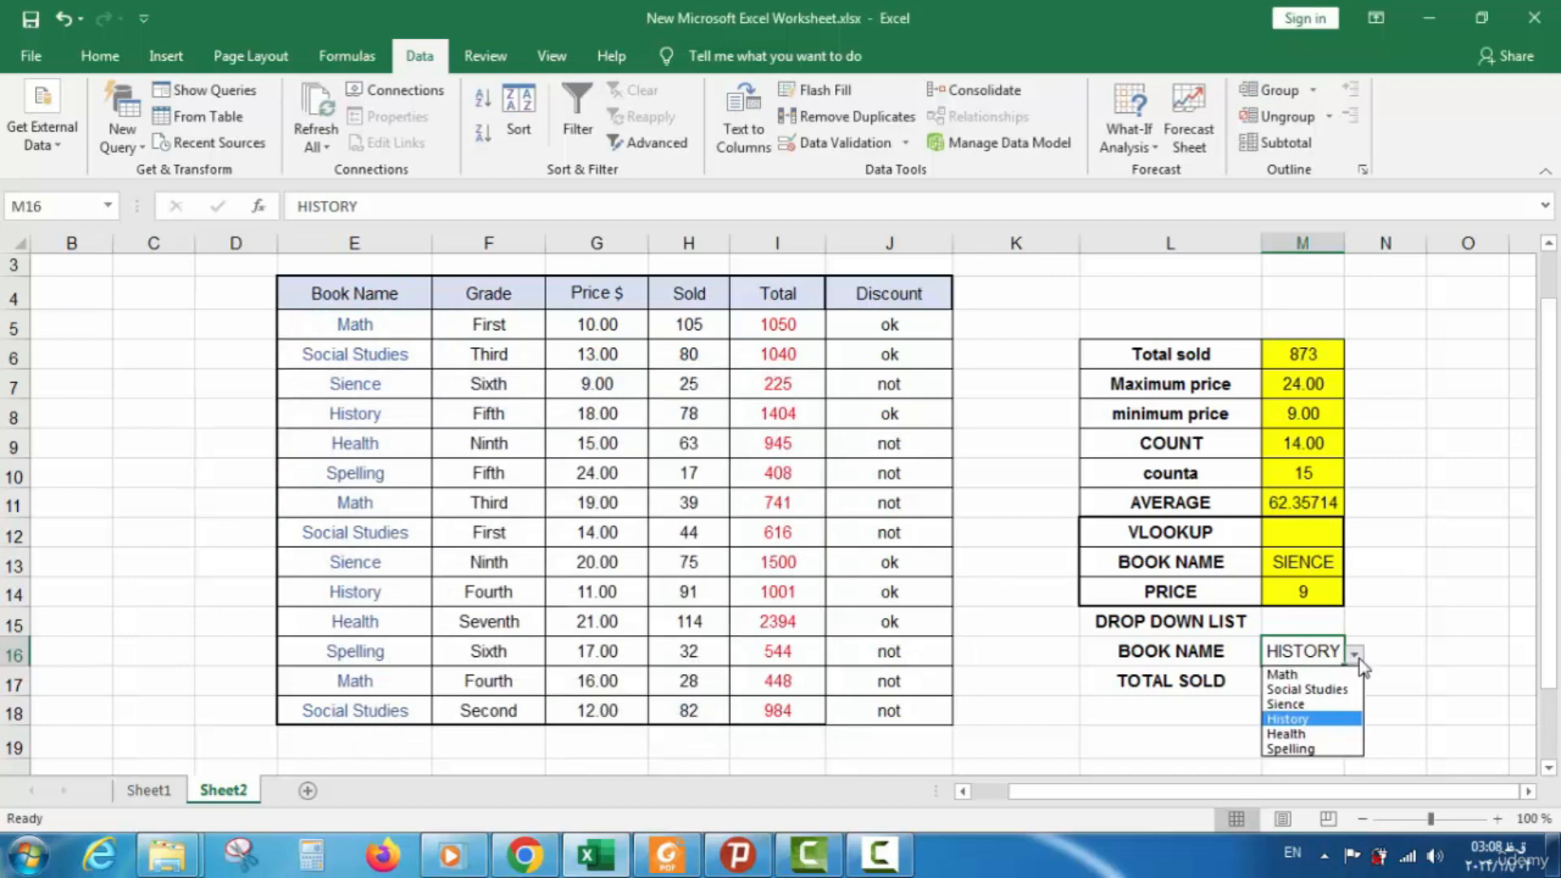
pyautogui.click(1310, 673)
pyautogui.click(1353, 654)
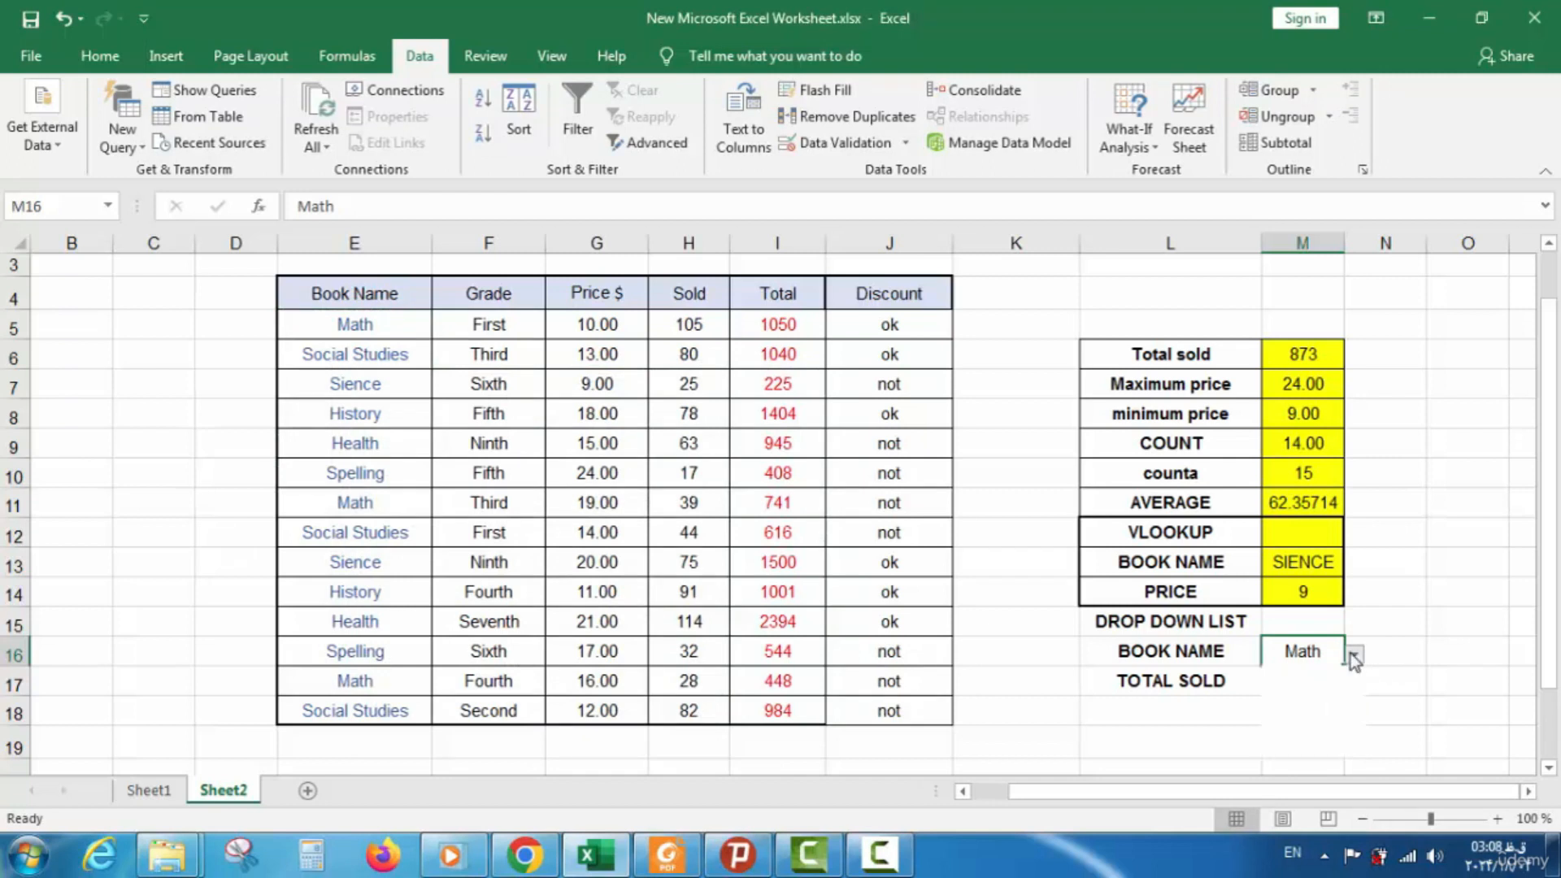
pyautogui.click(1320, 716)
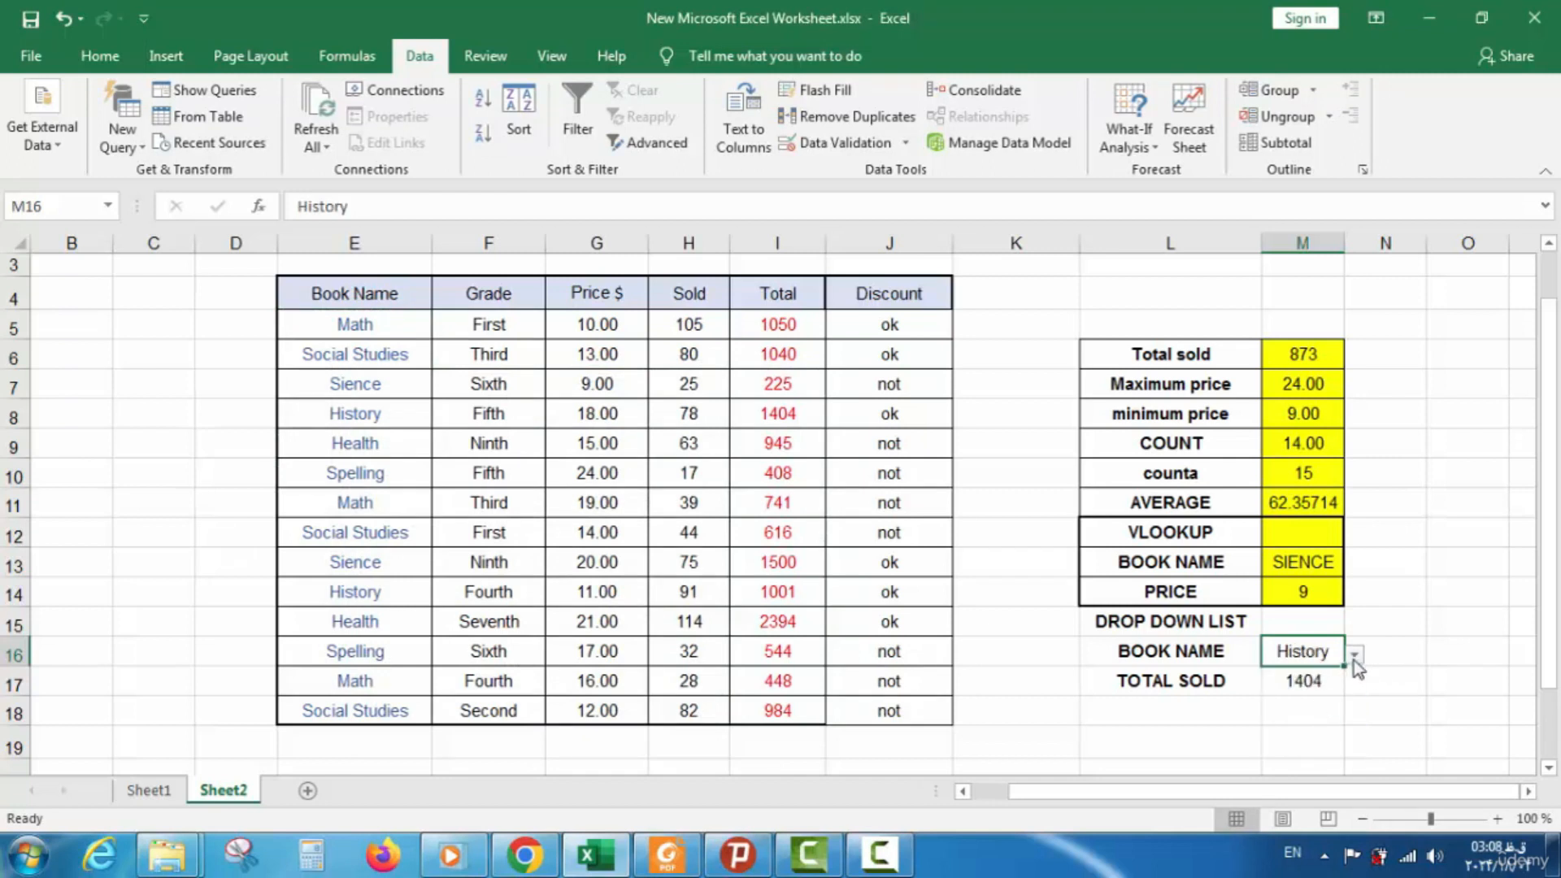
pyautogui.click(1354, 656)
pyautogui.click(1334, 735)
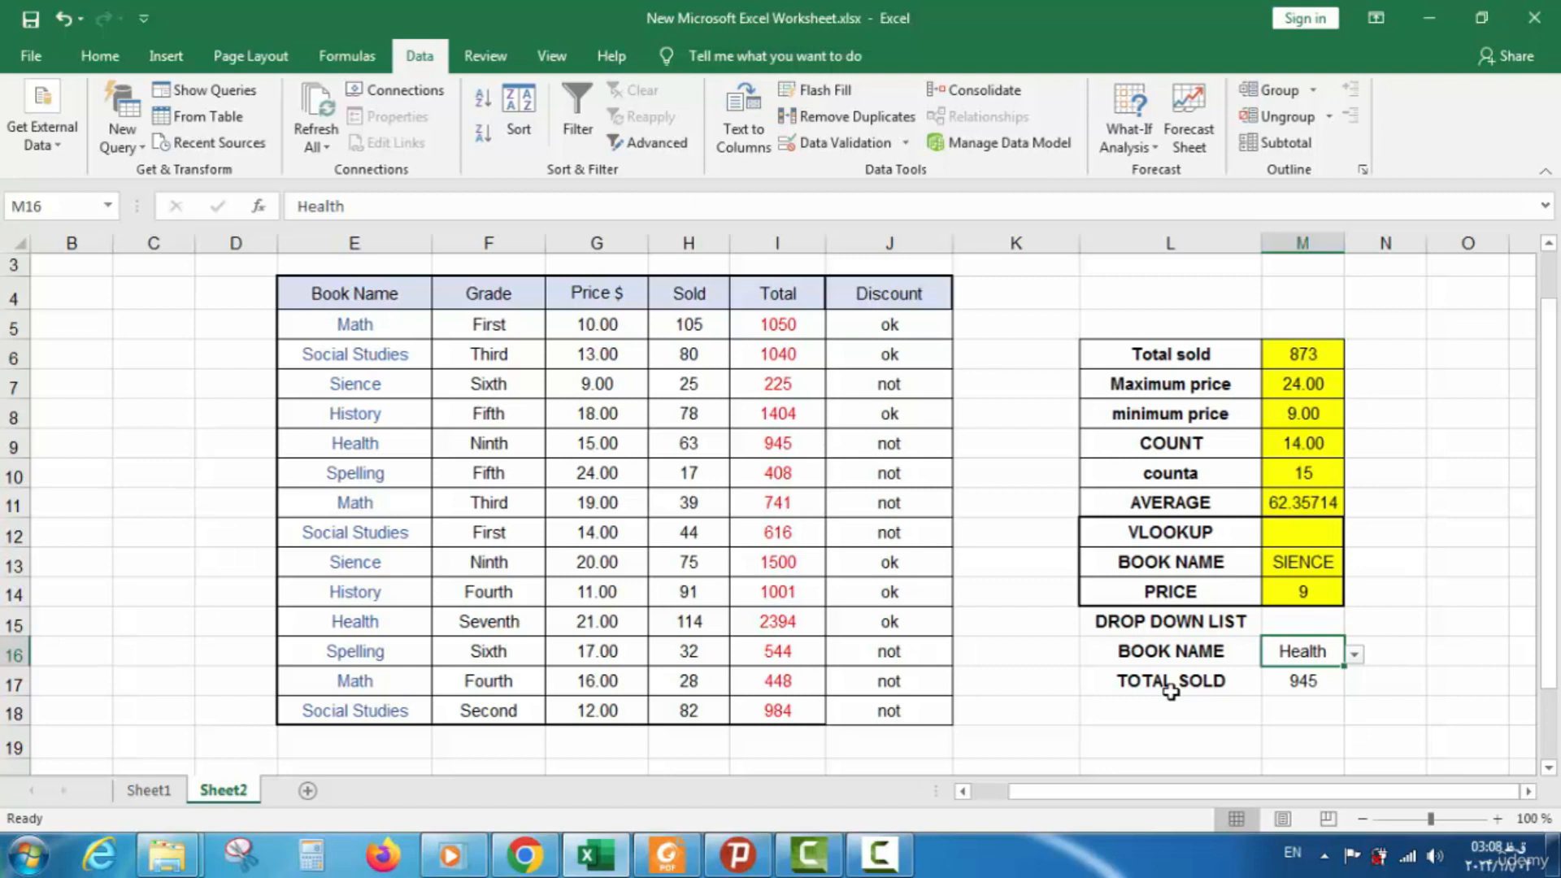
pyautogui.click(1353, 656)
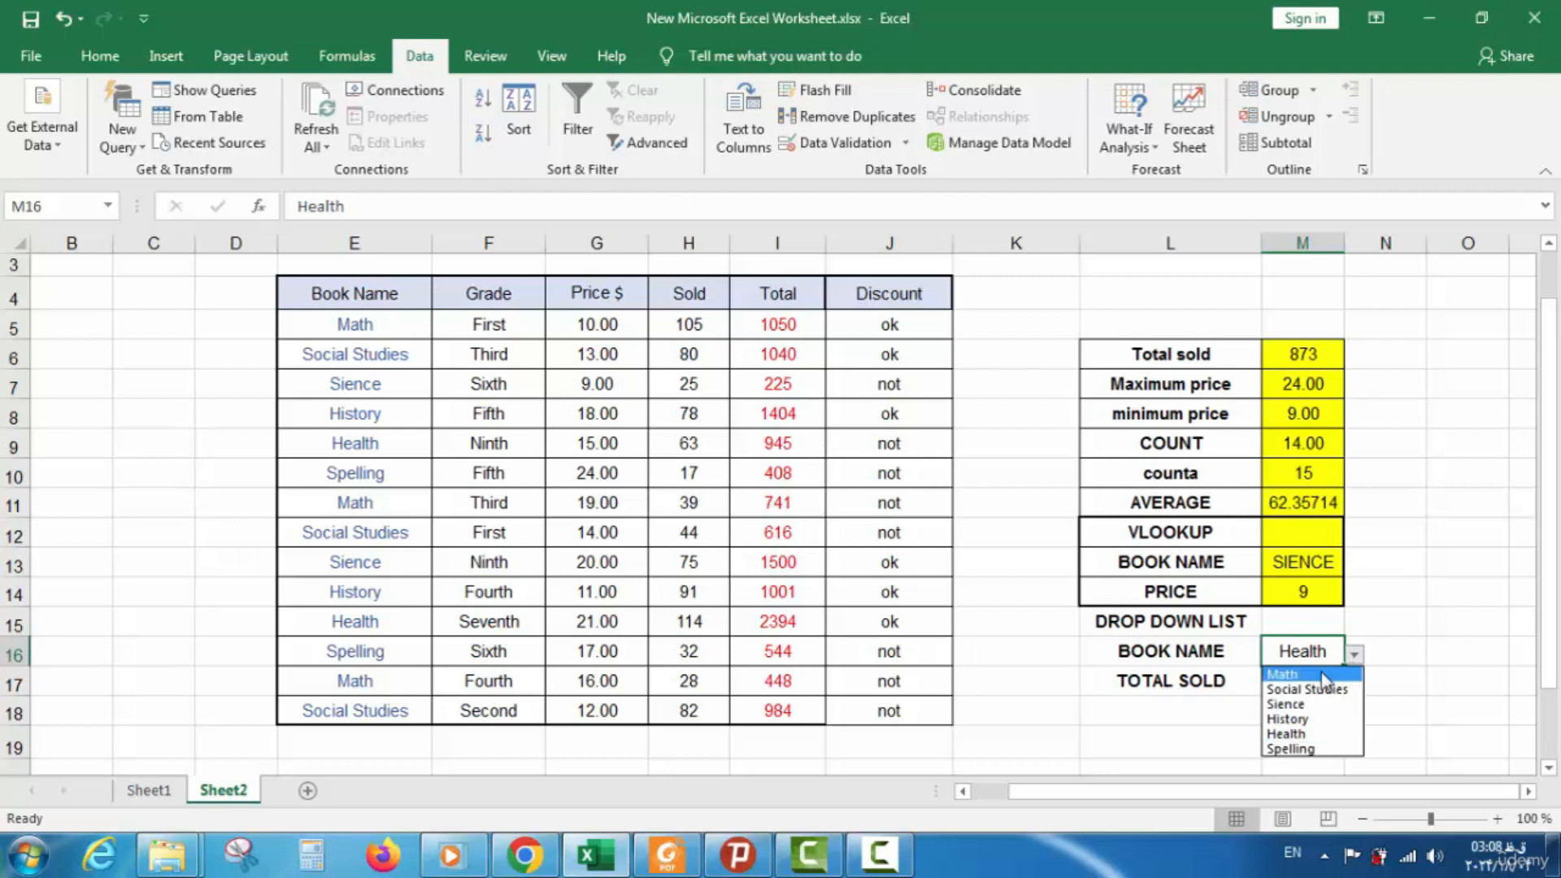
pyautogui.click(1319, 673)
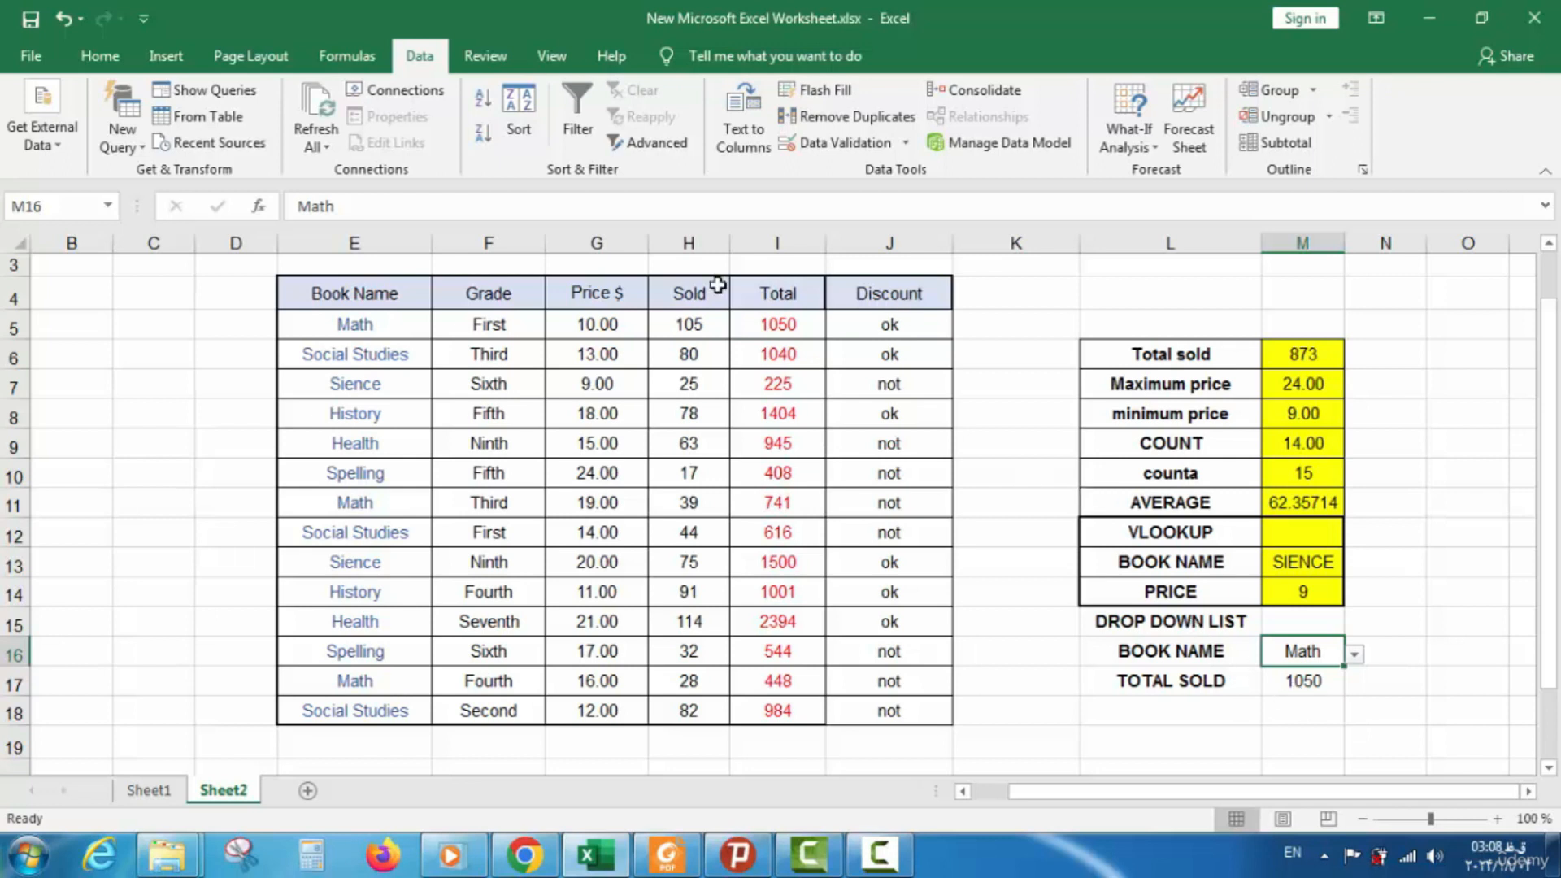
pyautogui.click(779, 329)
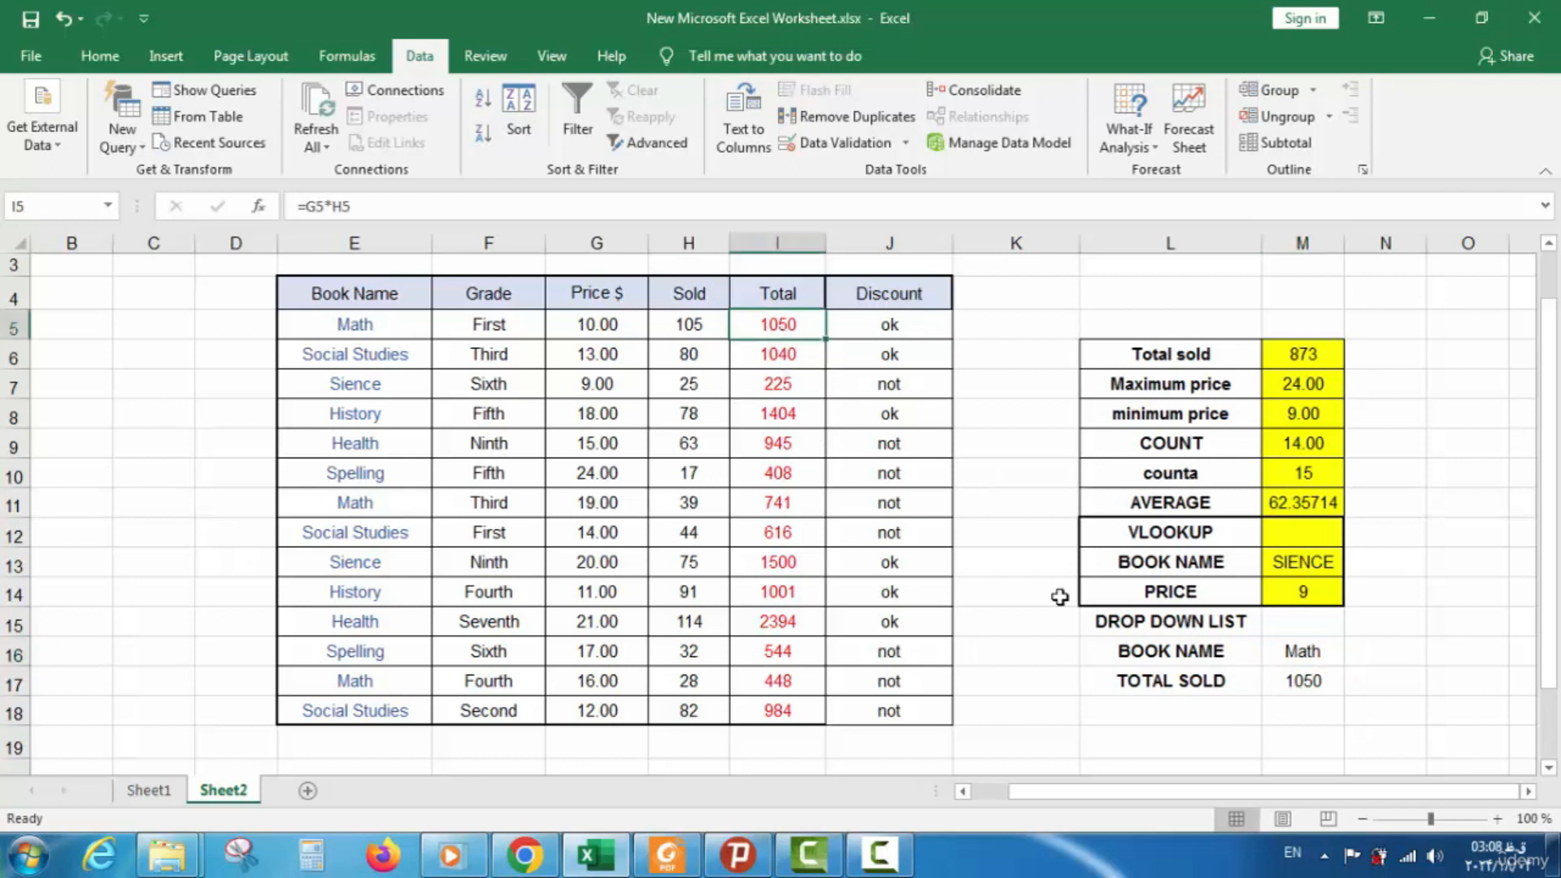
# Give the L15:M17 block All Borders plus a Thick Outside Border
pyautogui.moveTo(1318, 628); pyautogui.dragTo(1167, 705)
pyautogui.moveTo(1282, 630); pyautogui.dragTo(1136, 675)
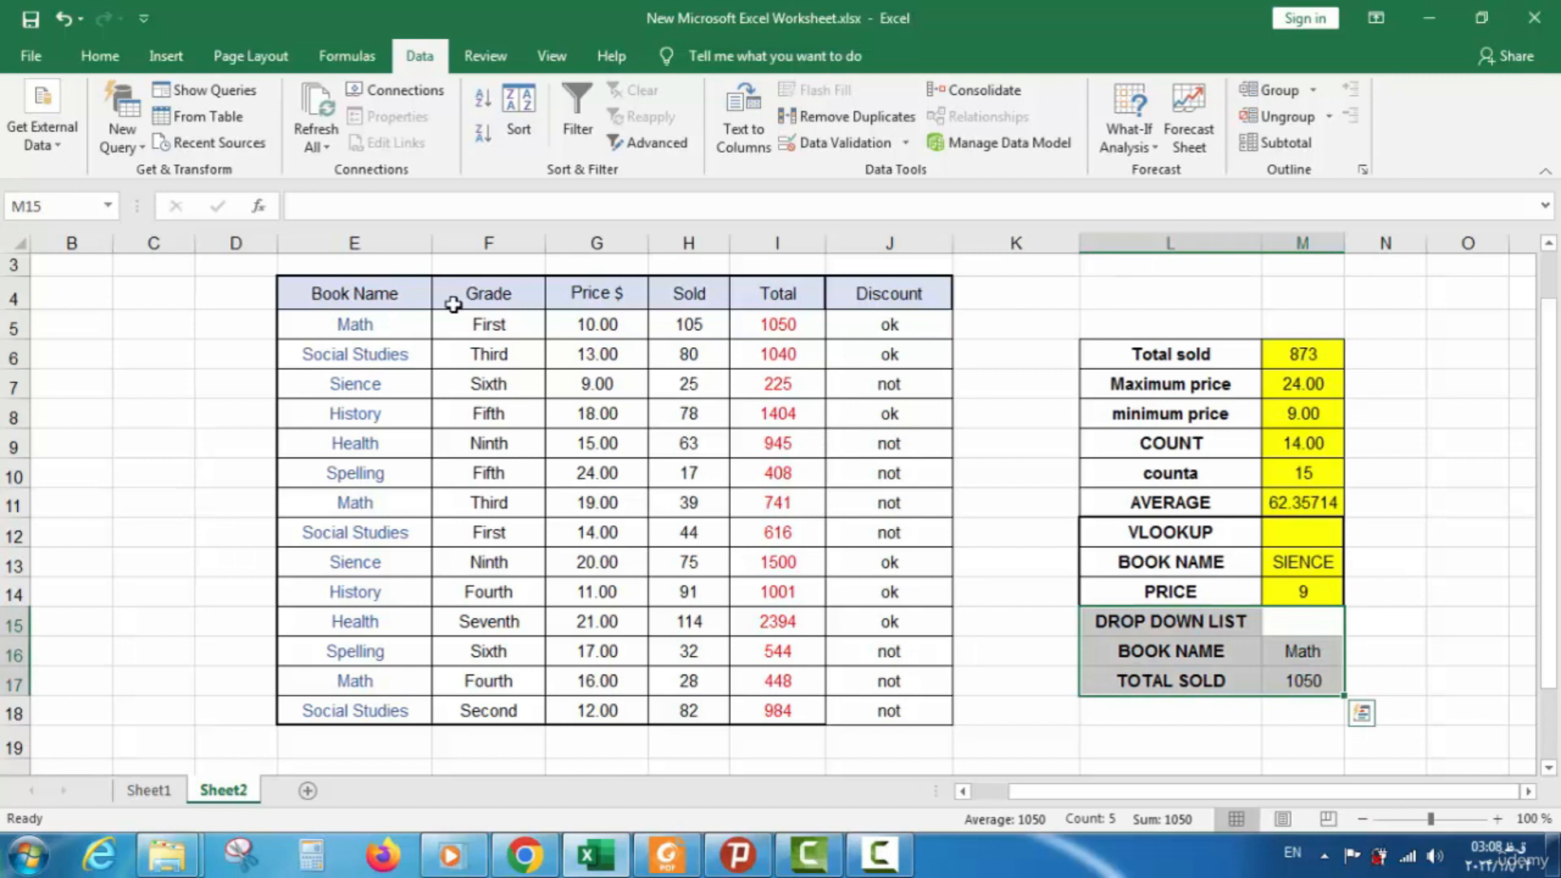
pyautogui.click(98, 59)
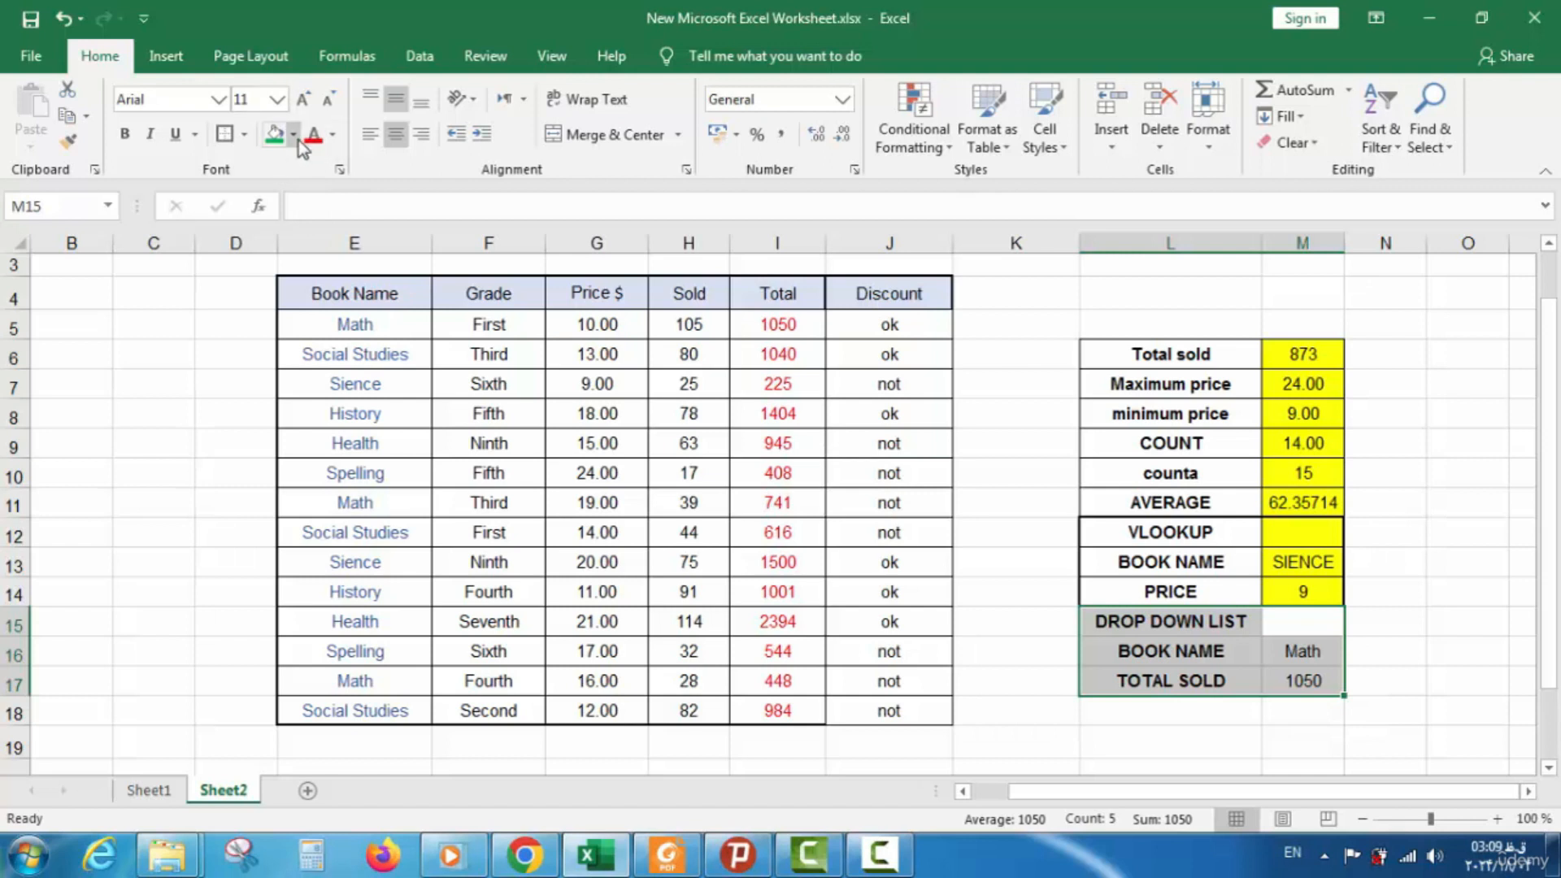
pyautogui.click(244, 133)
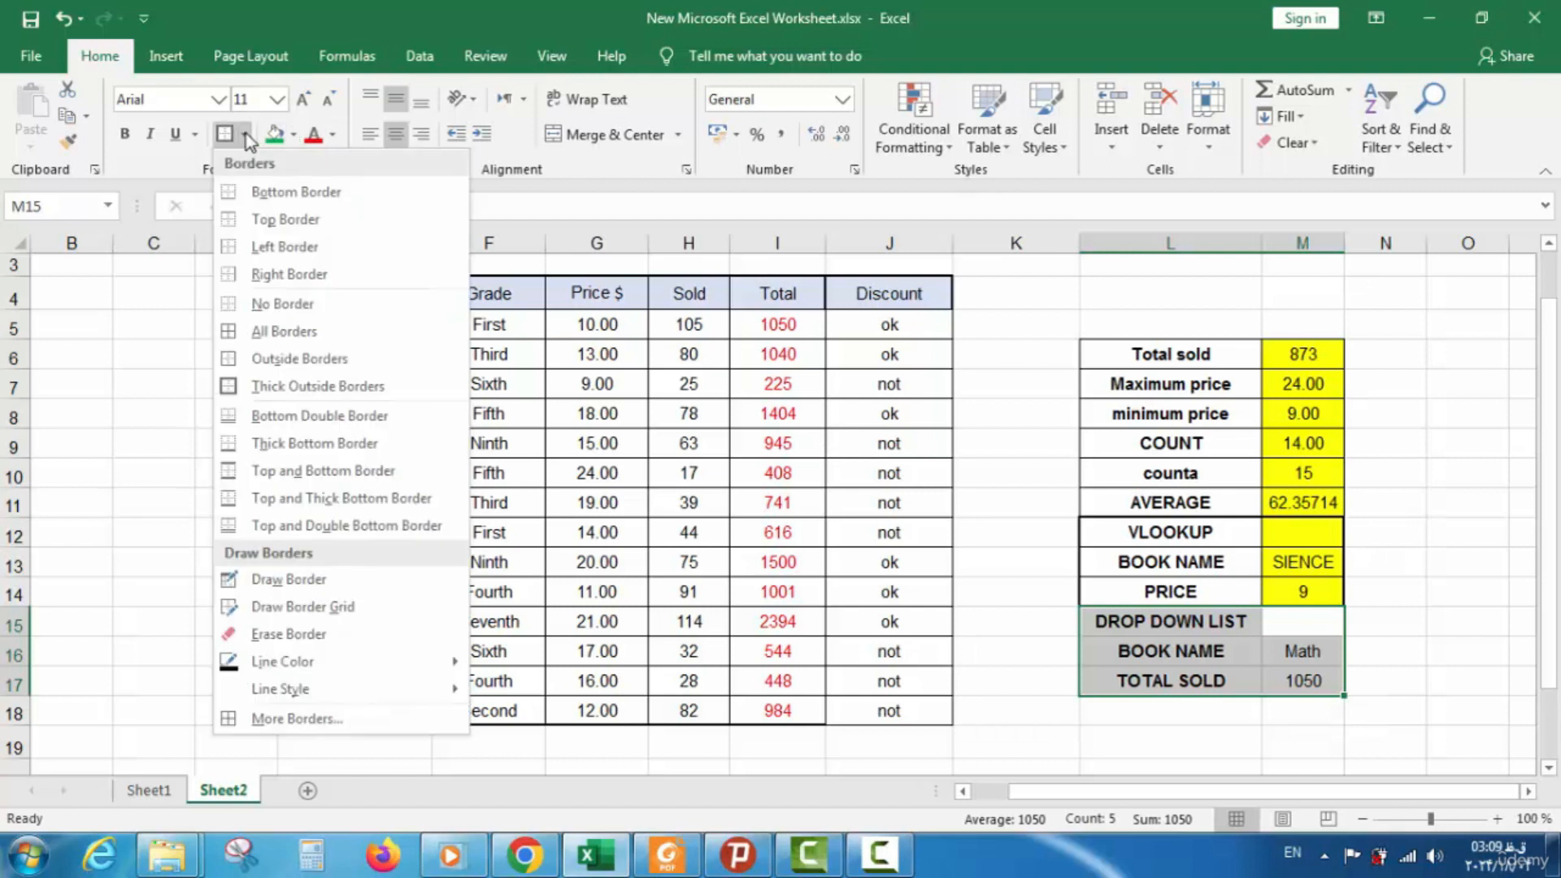
pyautogui.click(285, 331)
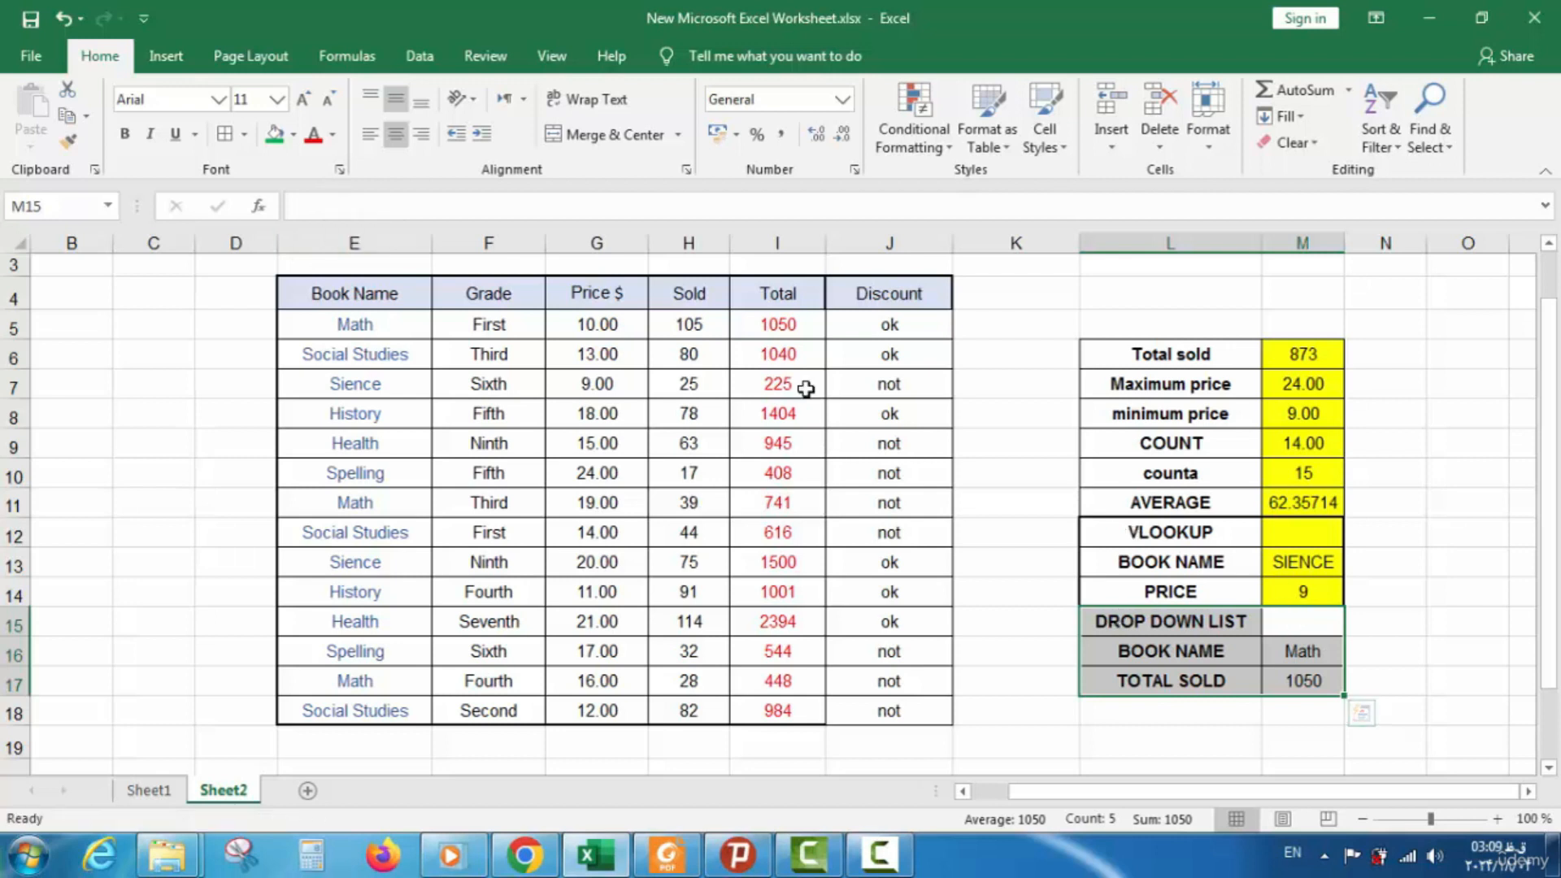
pyautogui.click(243, 134)
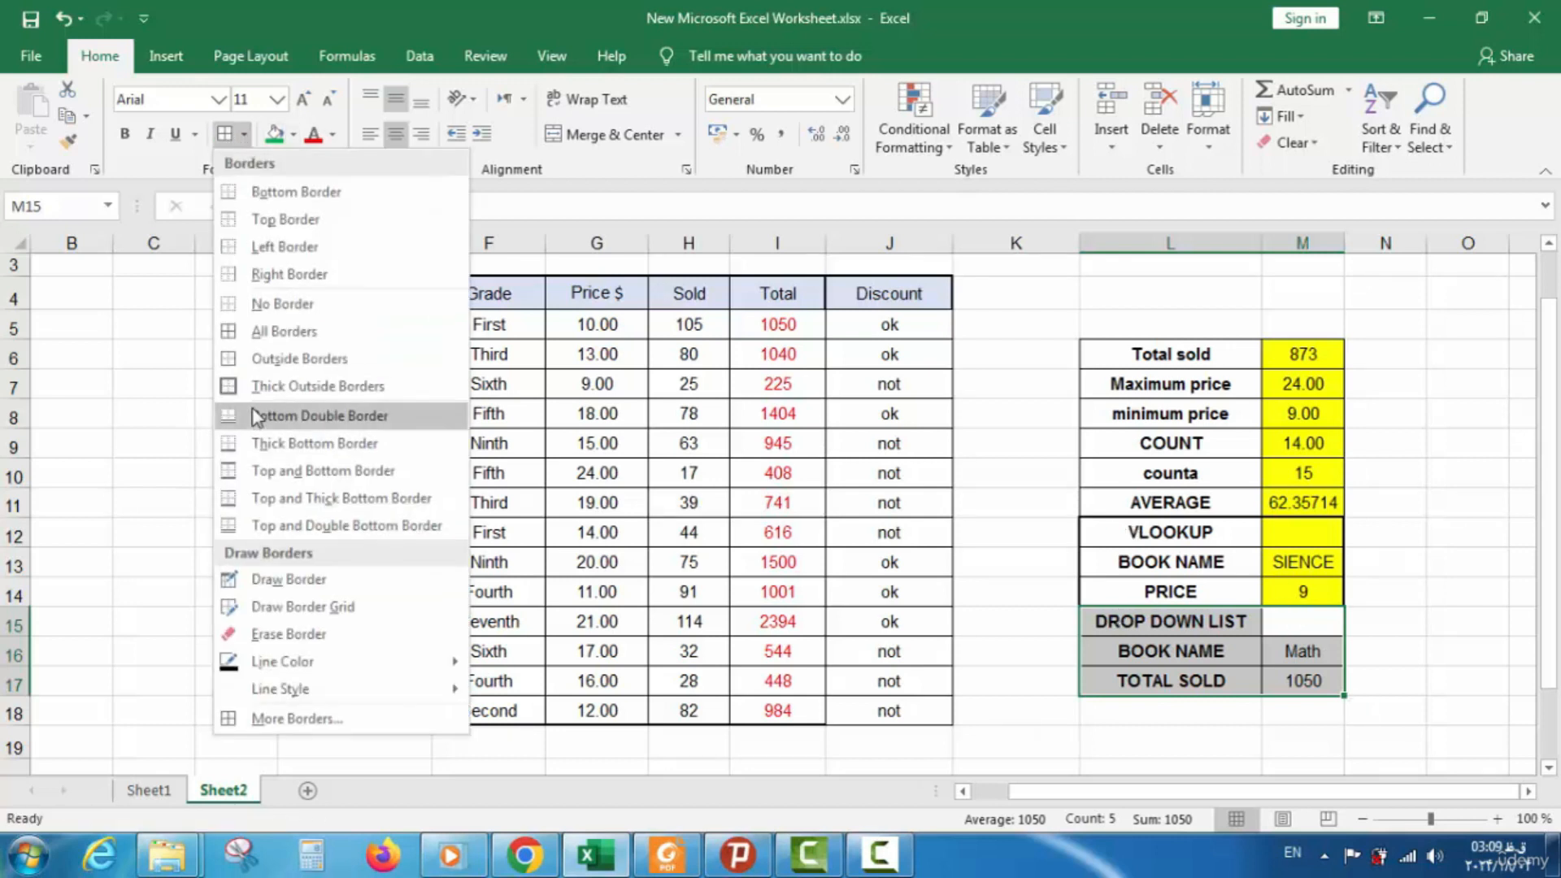
pyautogui.click(317, 386)
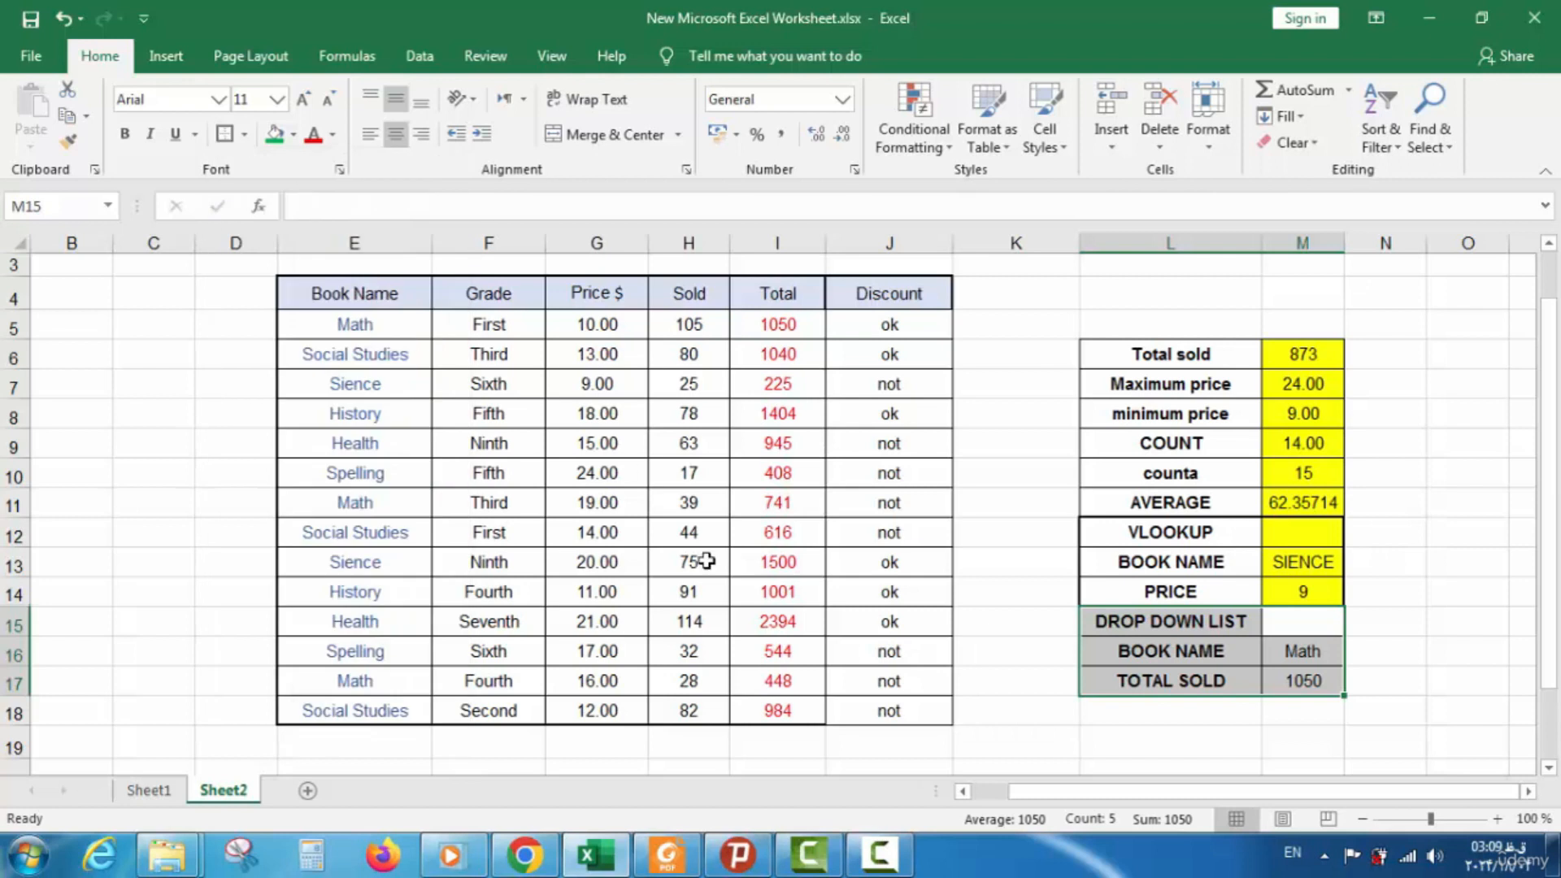
# Fill the value cells M15:M17 yellow, then return to Sheet1
pyautogui.doubleClick(1284, 630)
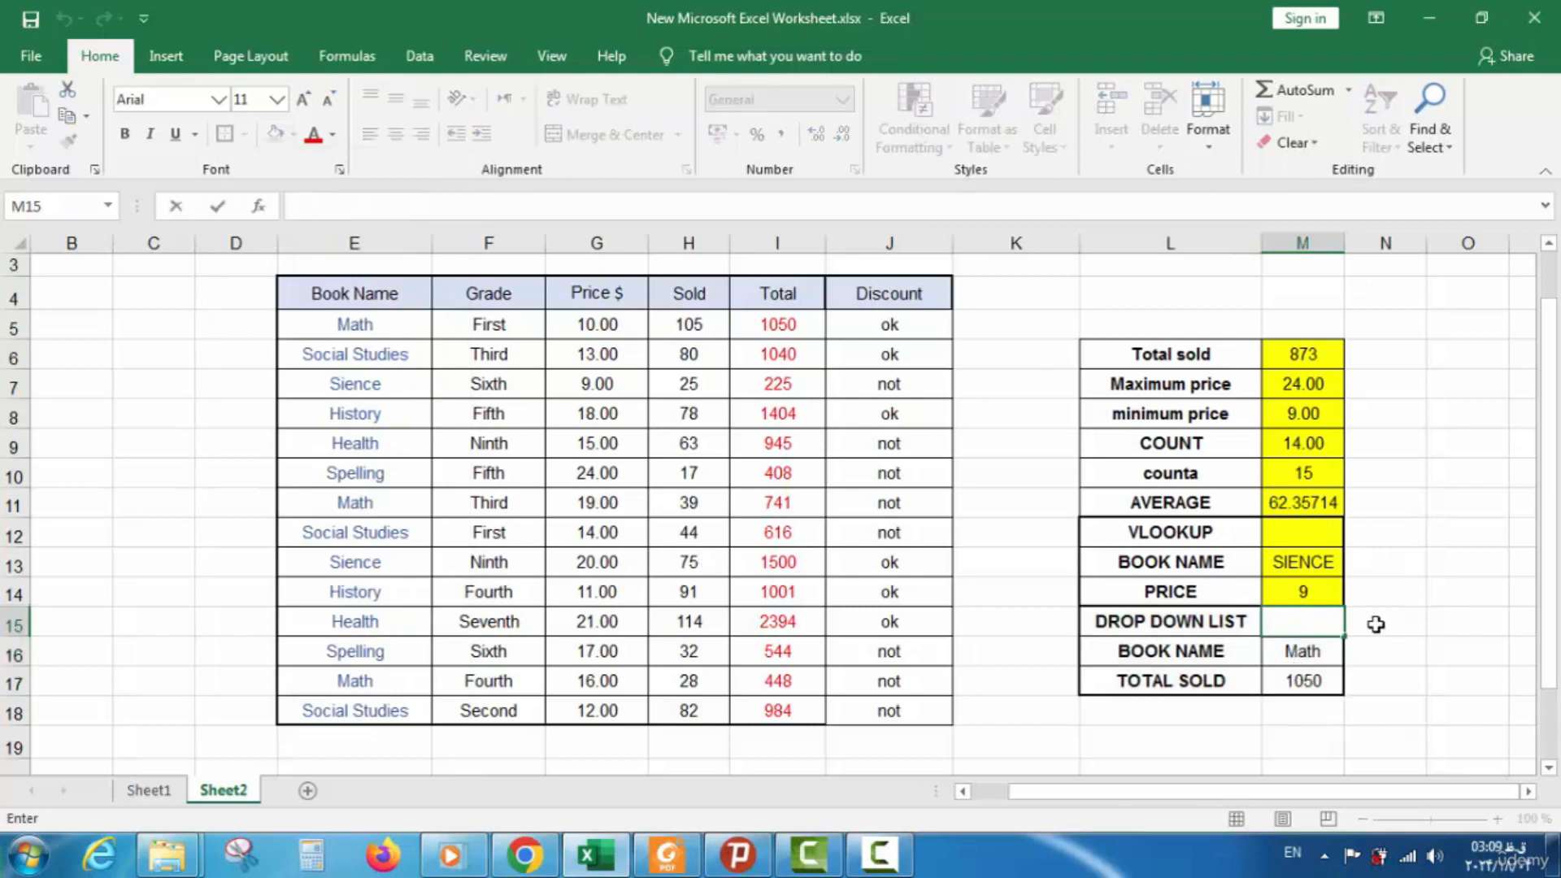
pyautogui.moveTo(1308, 621); pyautogui.dragTo(1300, 681)
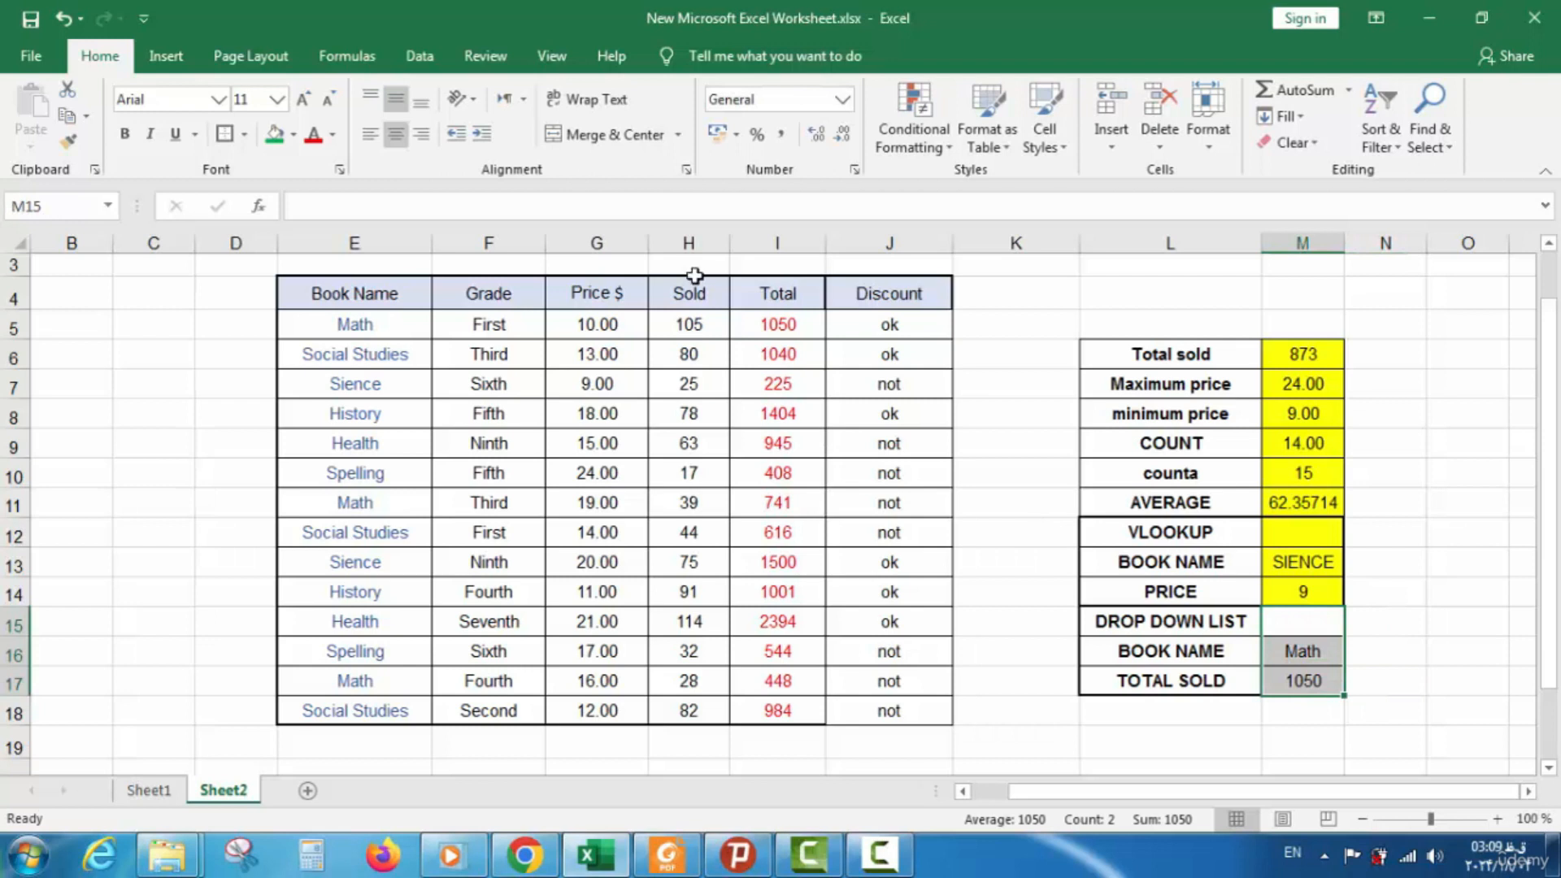
pyautogui.click(293, 135)
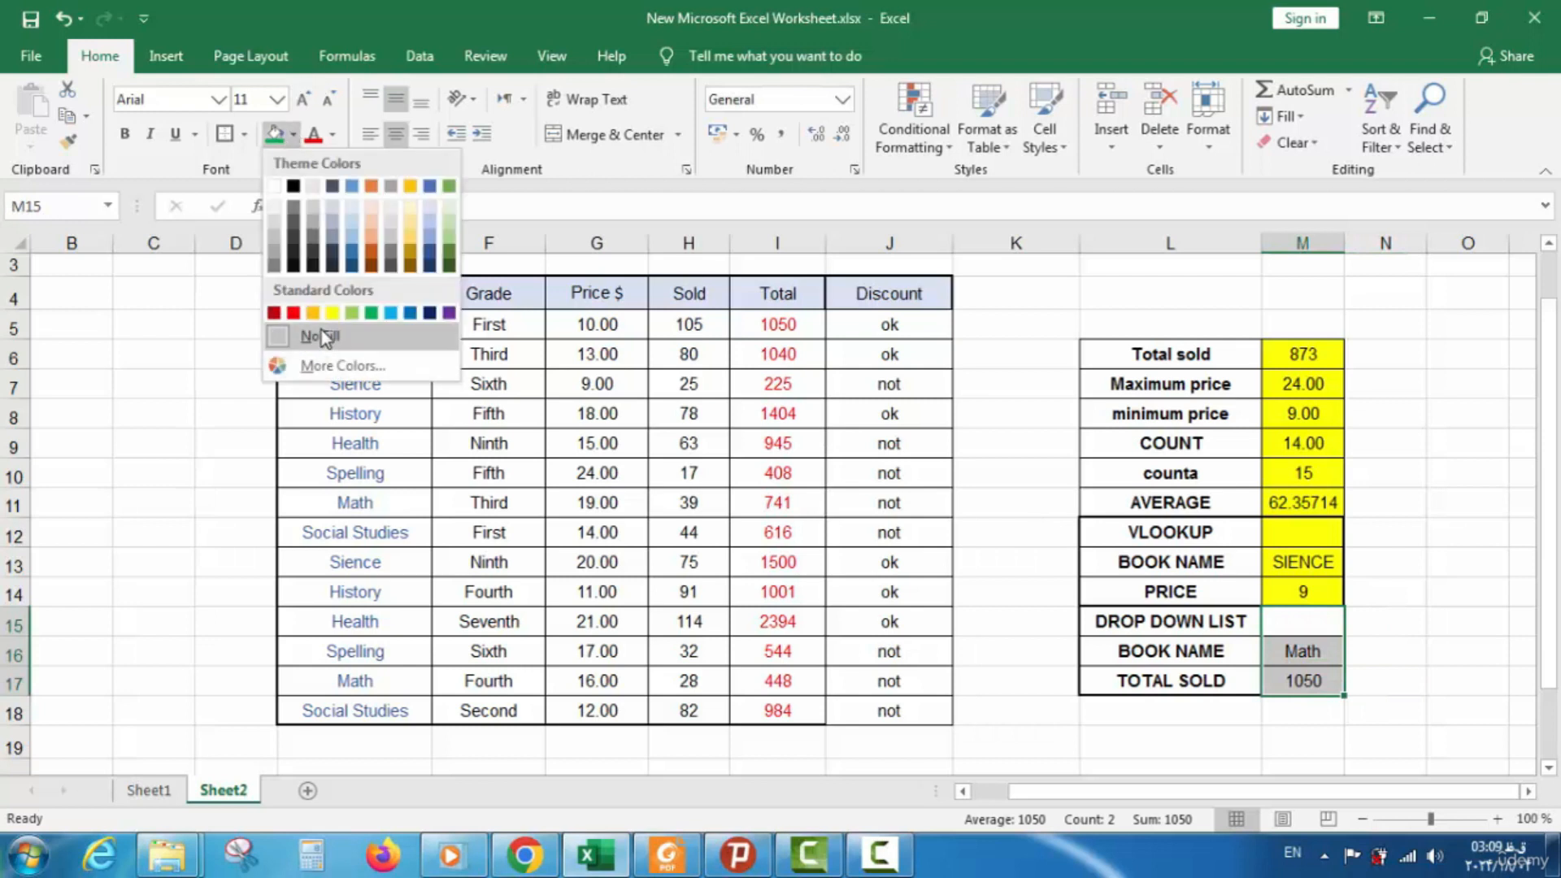
pyautogui.click(332, 313)
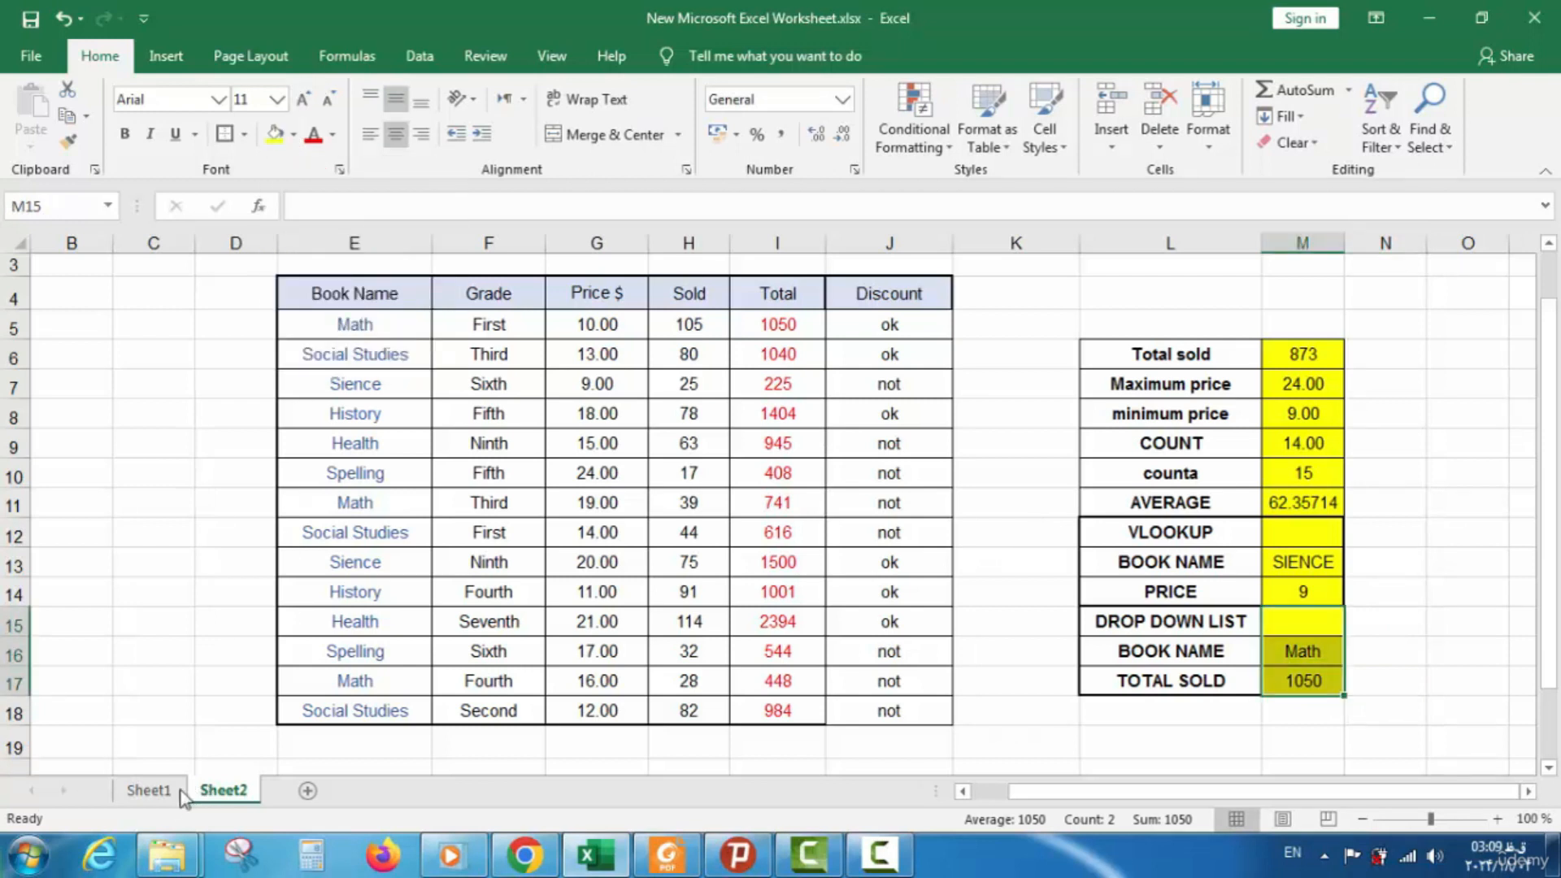
pyautogui.click(151, 790)
# Insert a √ tick symbol into G18 for DROP DOWN LIST
pyautogui.click(706, 650)
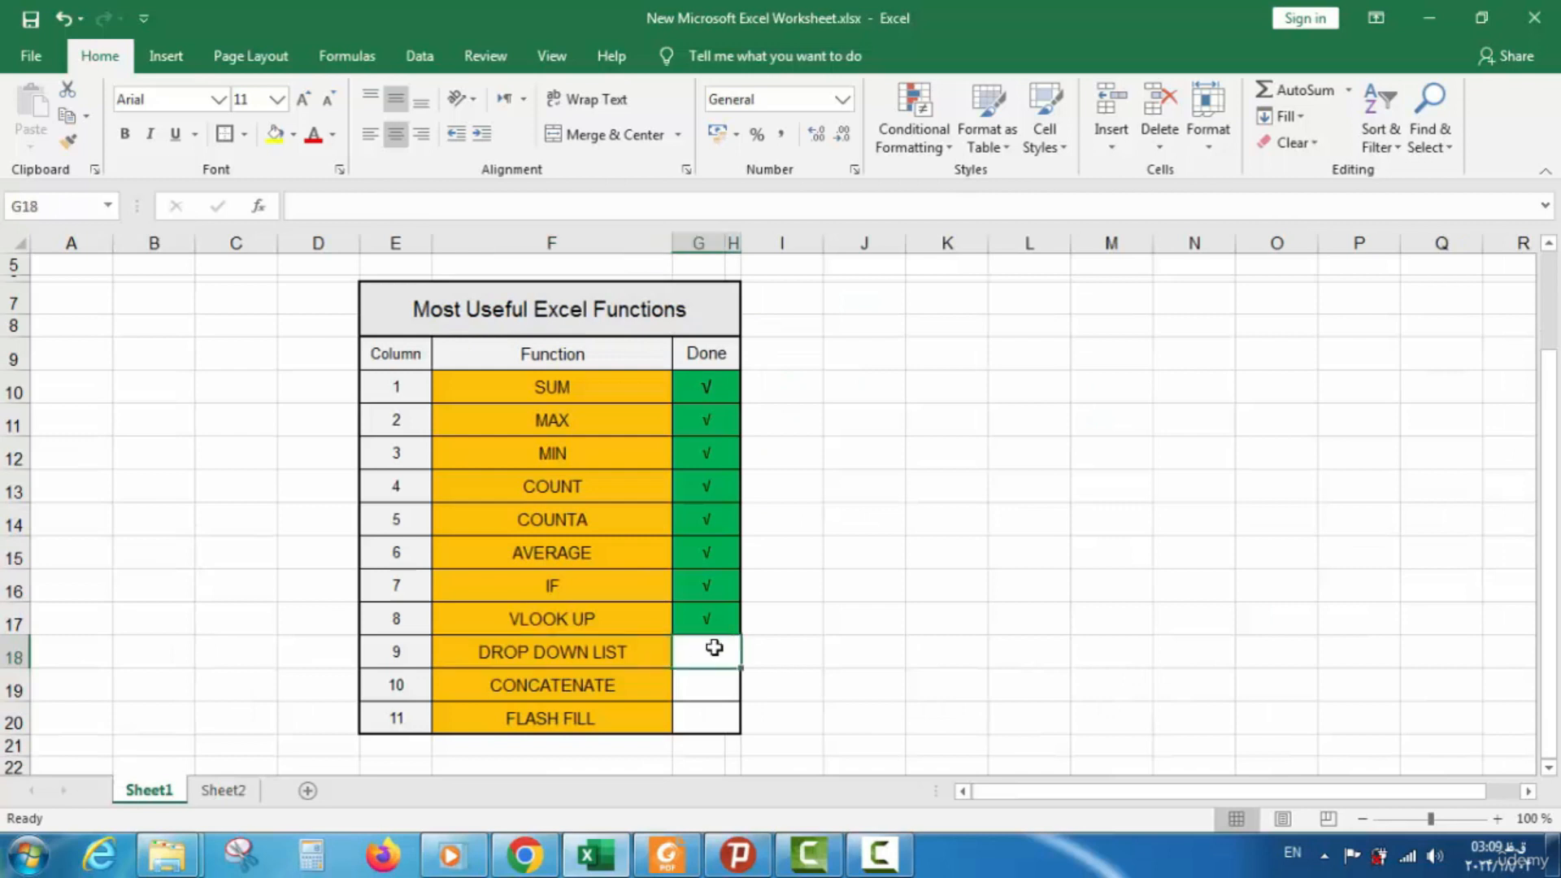
pyautogui.click(188, 65)
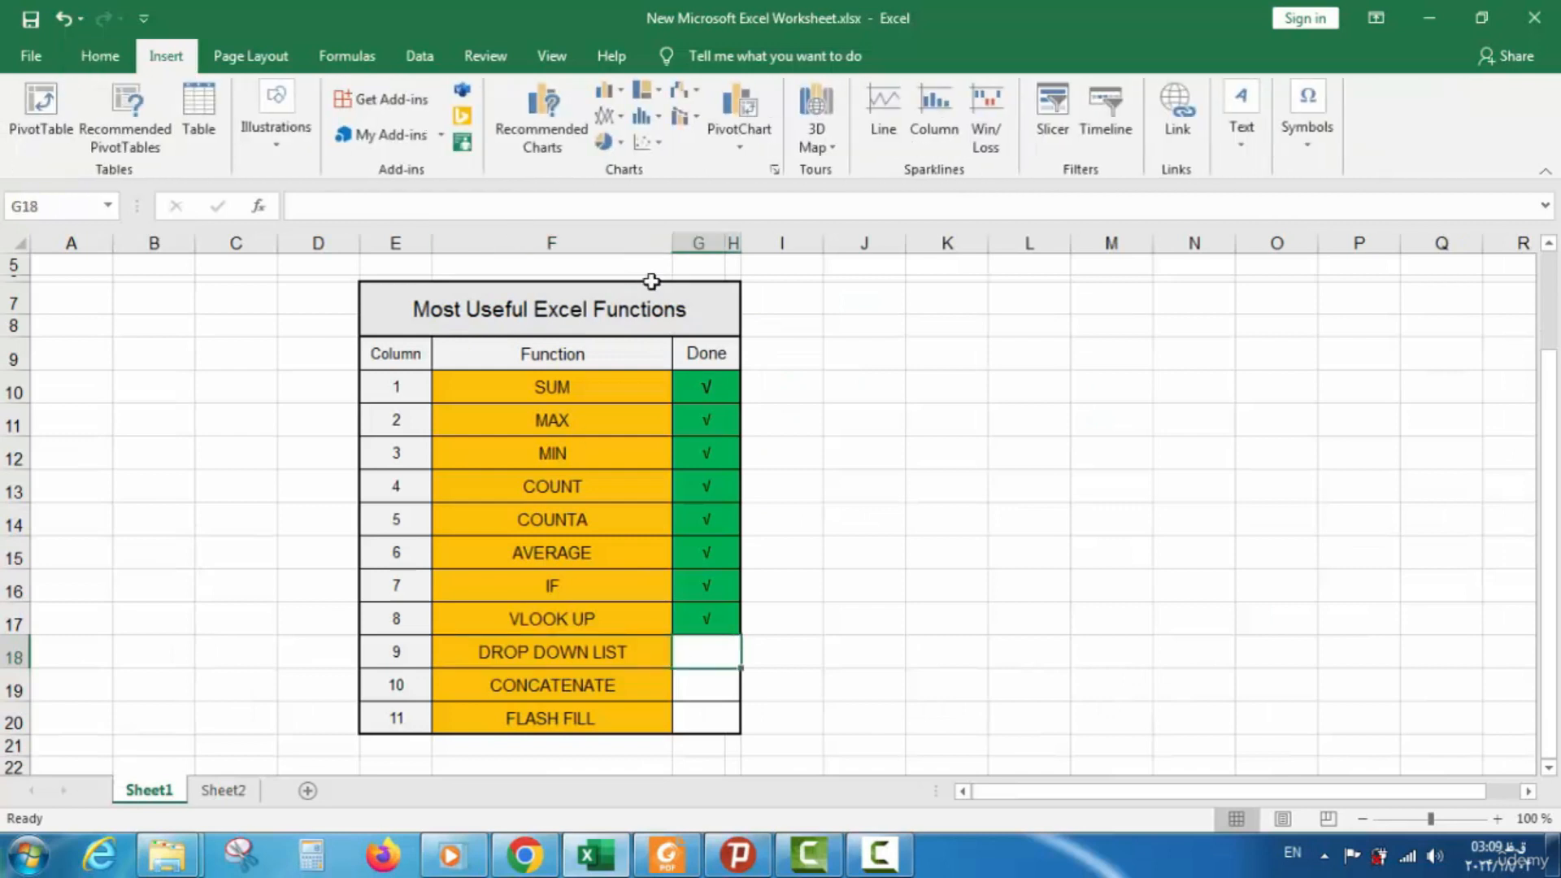
pyautogui.click(1300, 128)
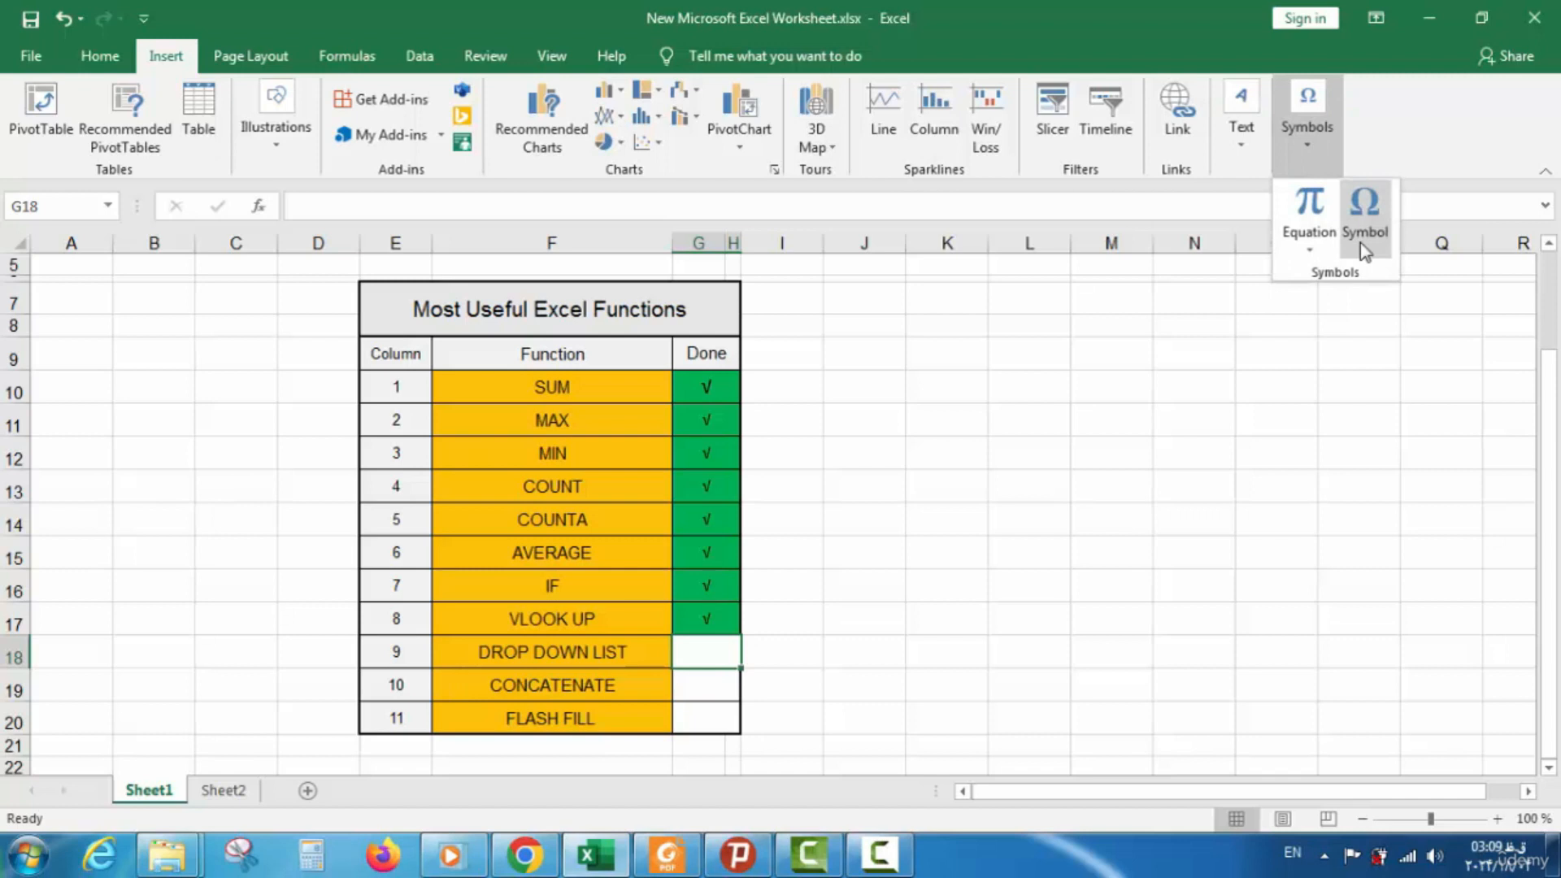
pyautogui.click(1363, 213)
pyautogui.click(720, 744)
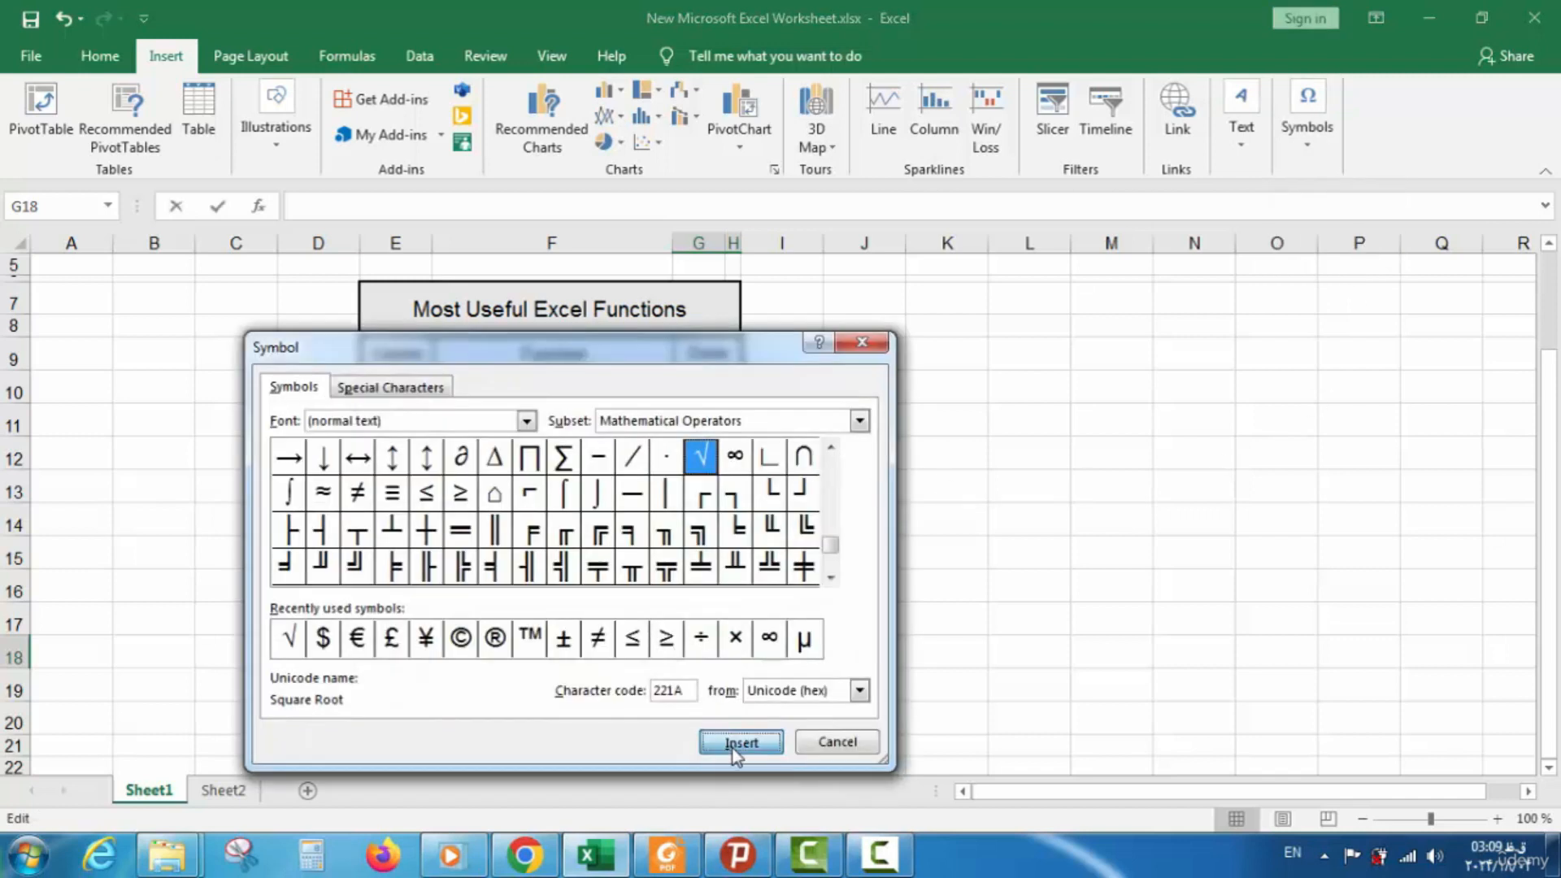
pyautogui.click(837, 741)
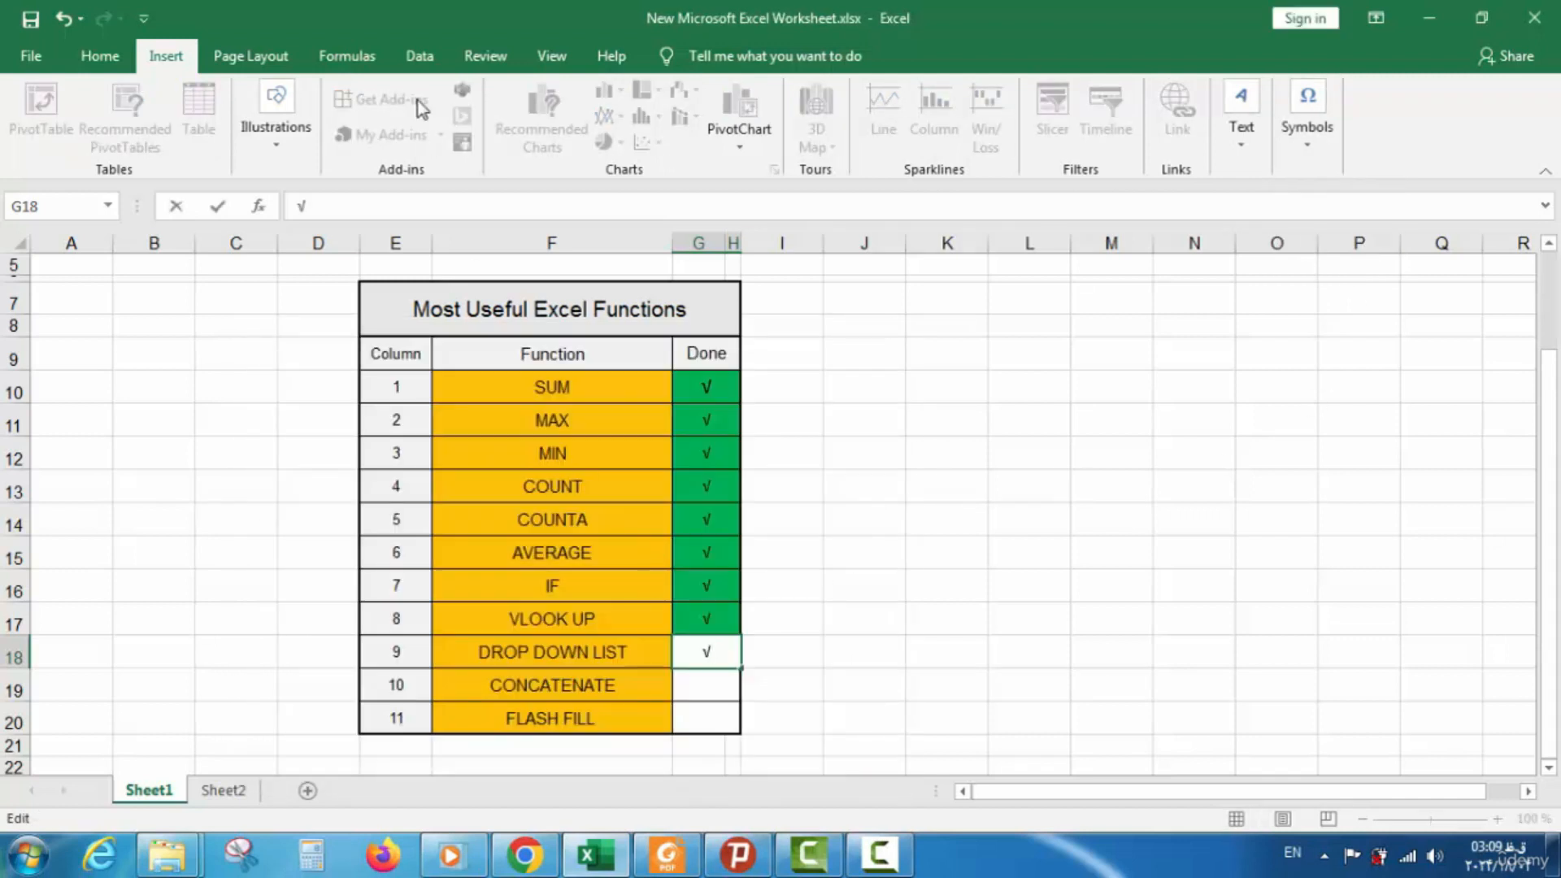
# Make the G18 tick's font green and fill the cell green
pyautogui.click(98, 55)
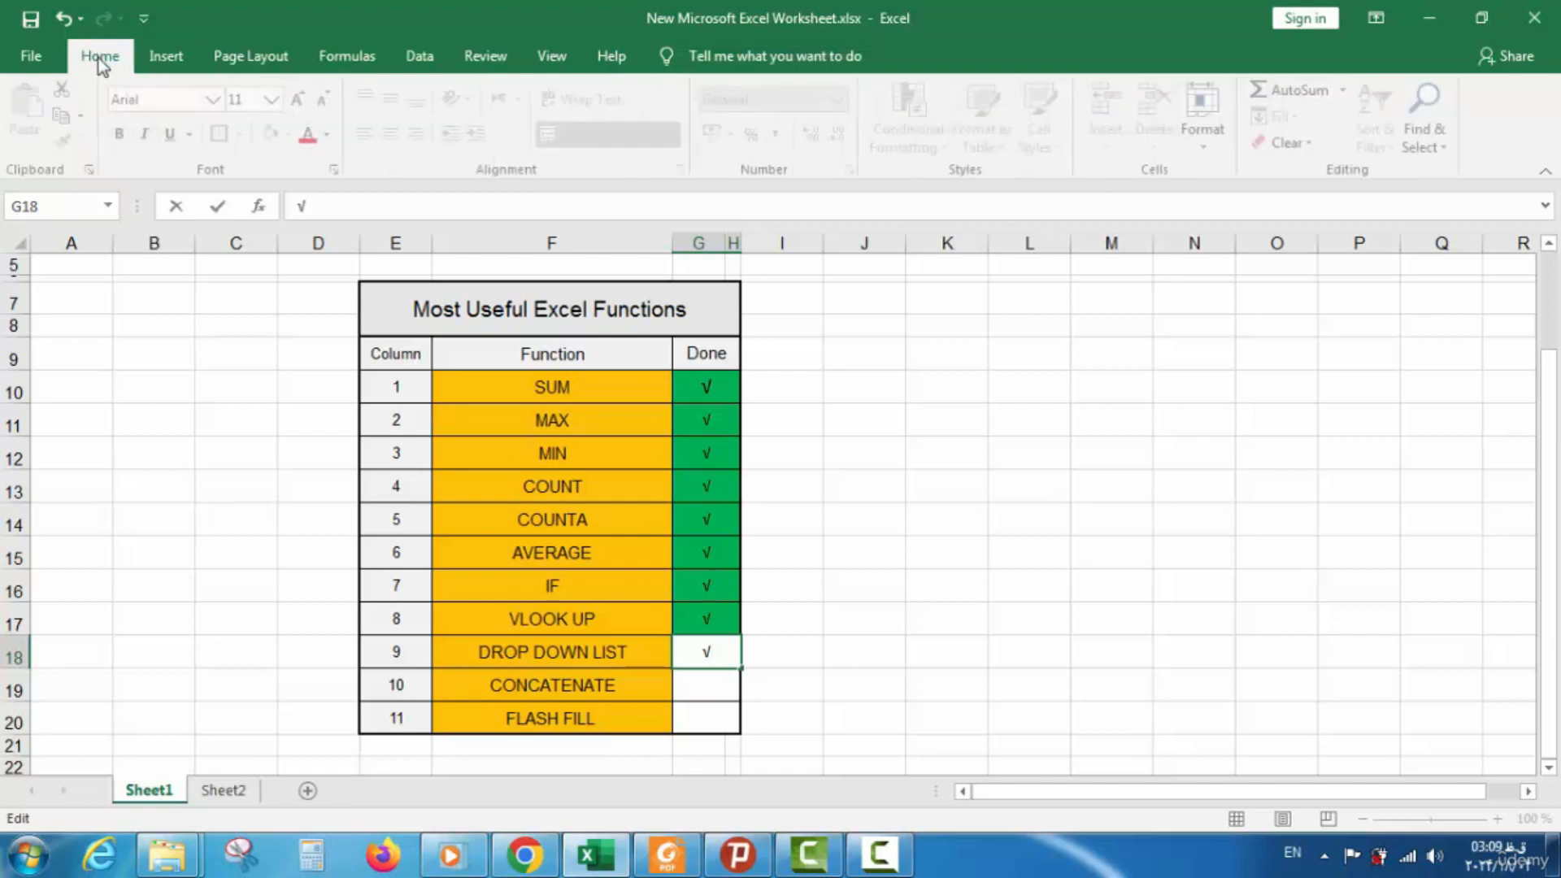
pyautogui.click(334, 136)
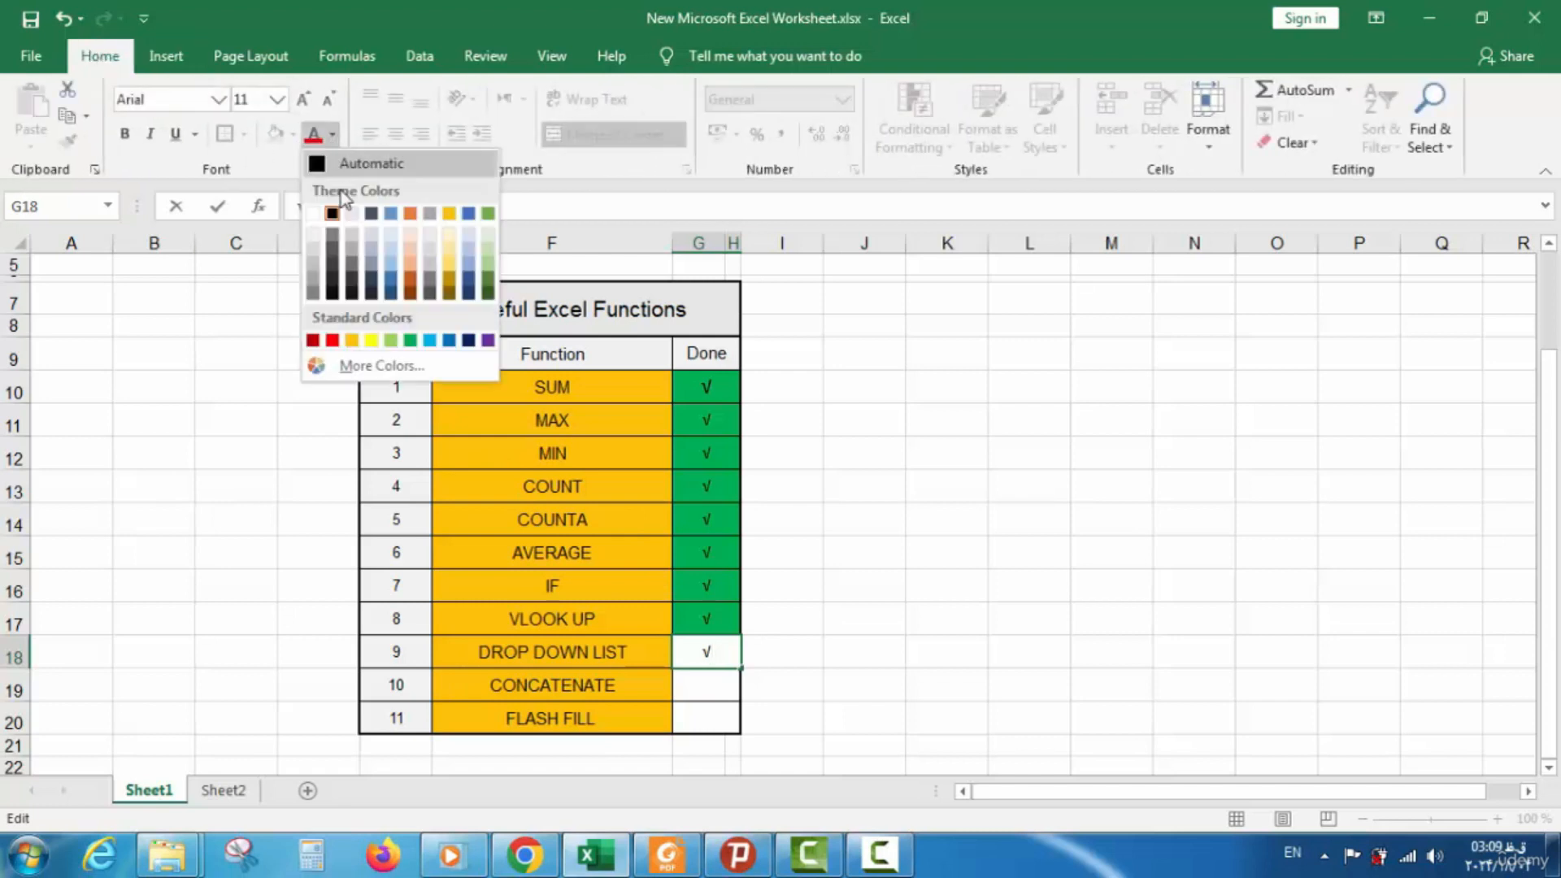
pyautogui.click(411, 339)
pyautogui.click(207, 483)
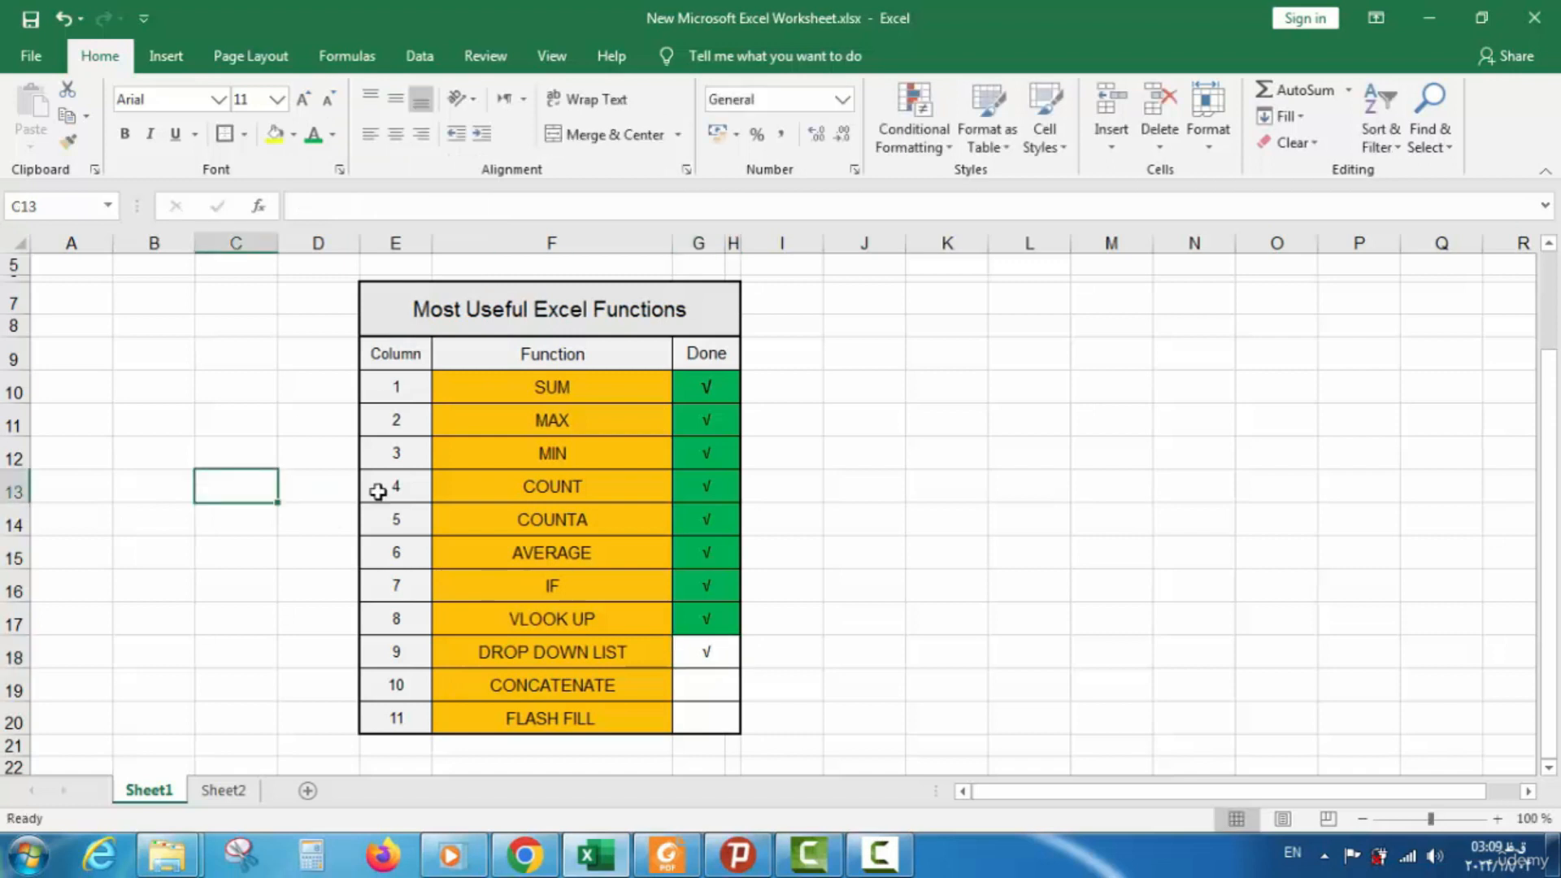
pyautogui.click(691, 650)
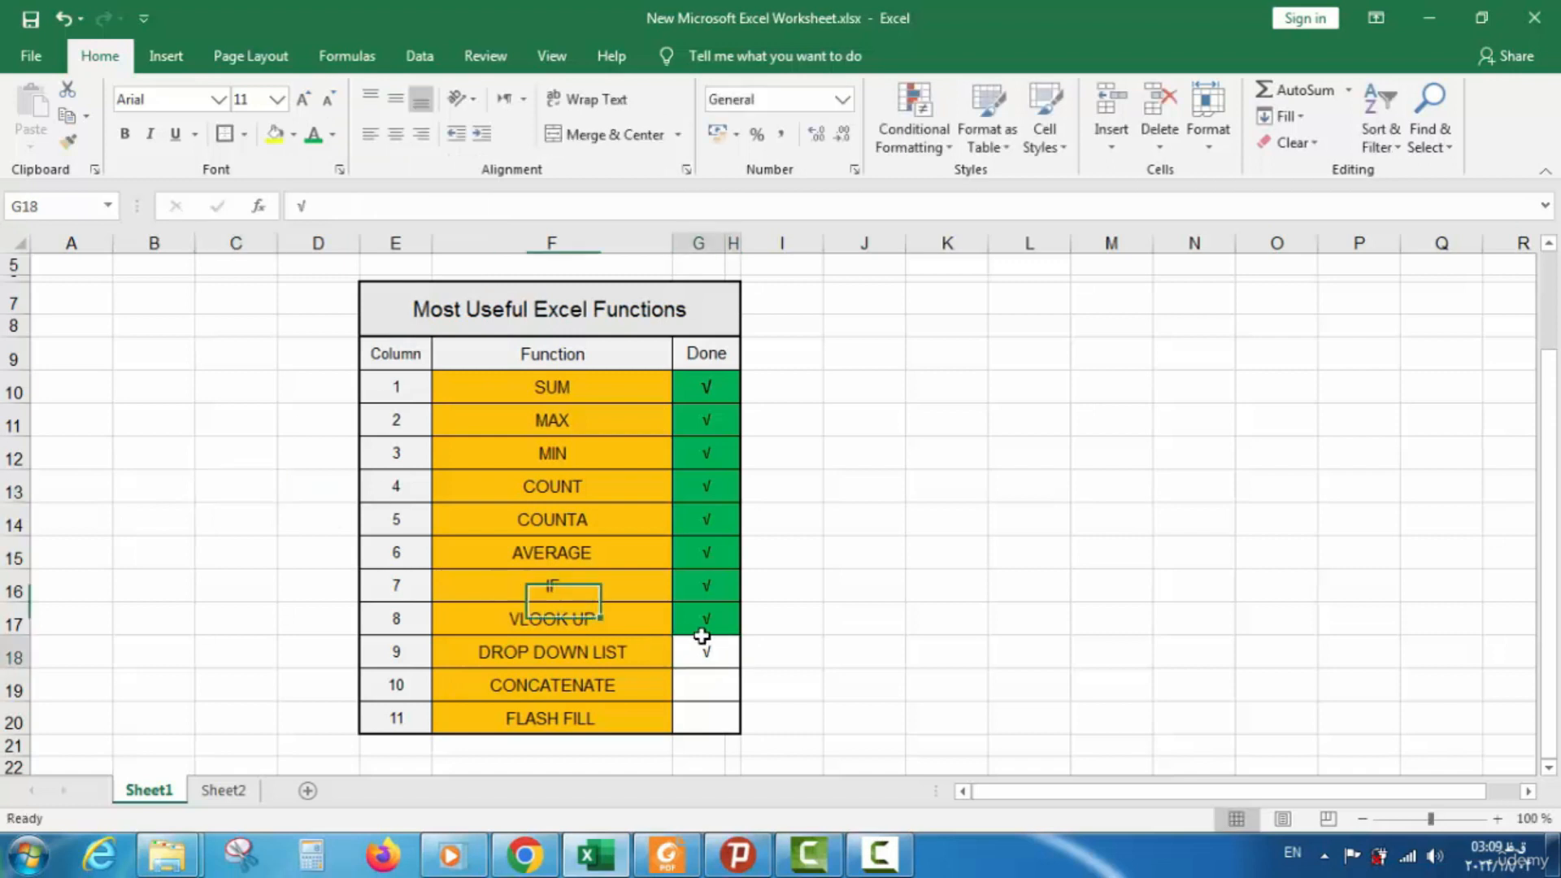
pyautogui.click(293, 135)
pyautogui.click(372, 313)
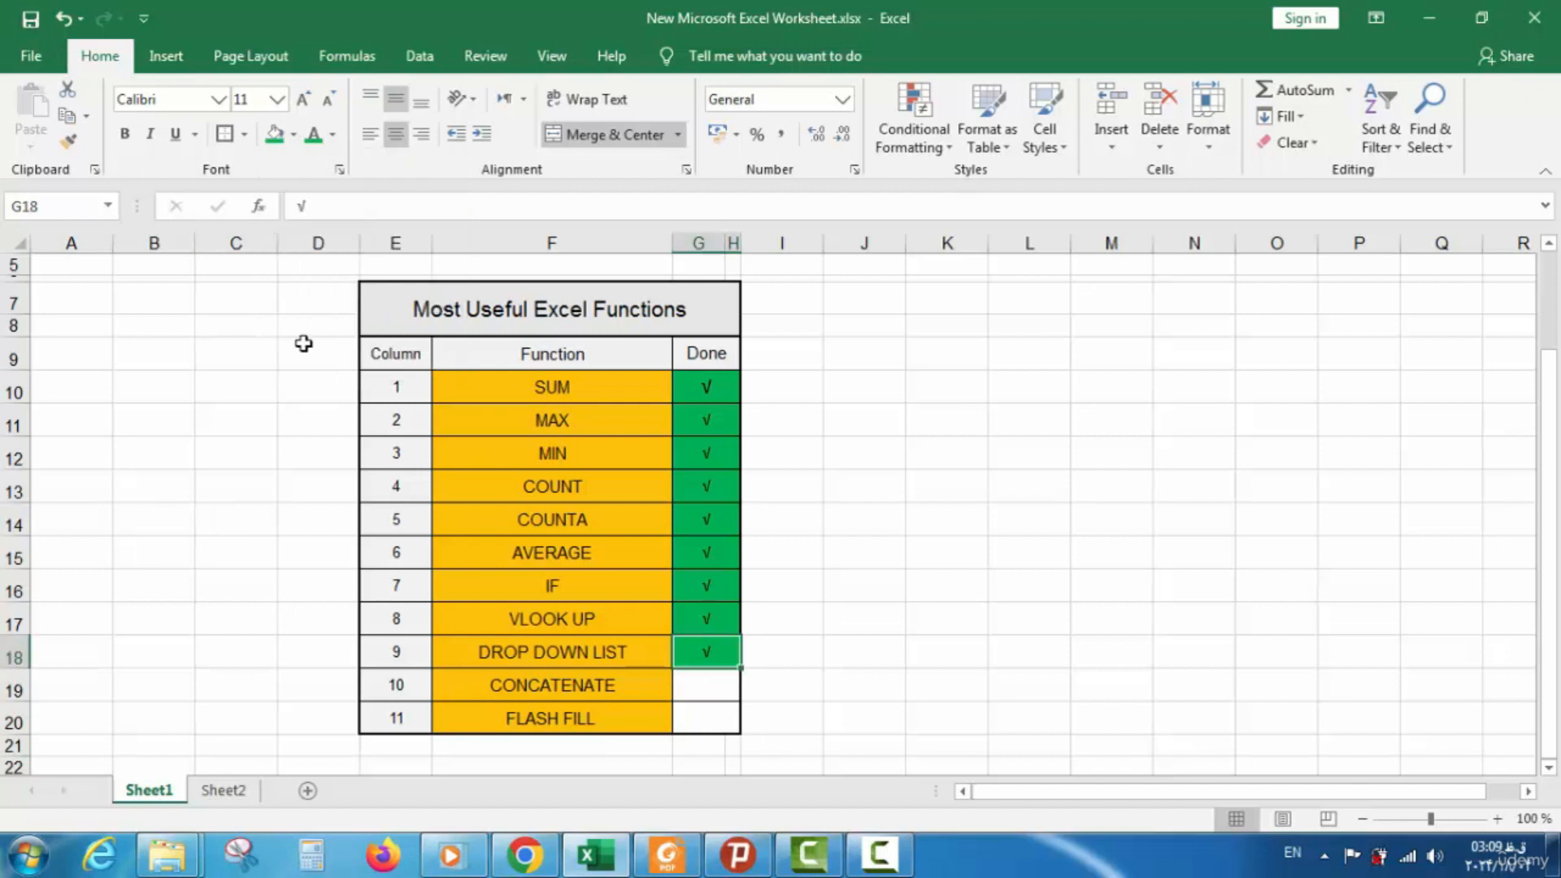
pyautogui.click(524, 543)
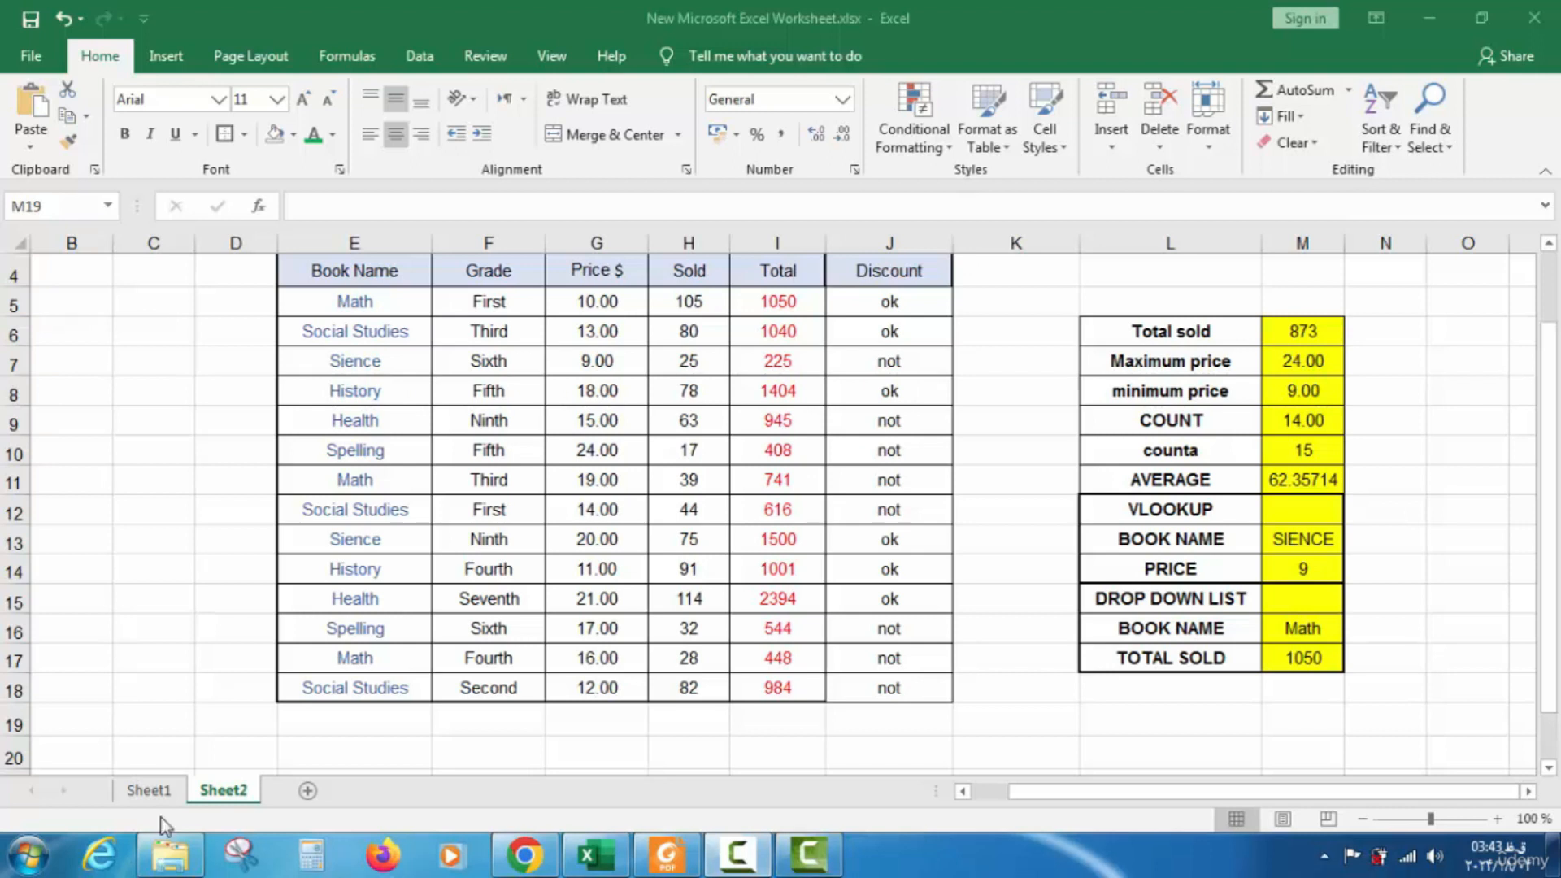
# Check the CONCATENATE row on Sheet1's functions checklist
pyautogui.click(157, 790)
pyautogui.click(158, 790)
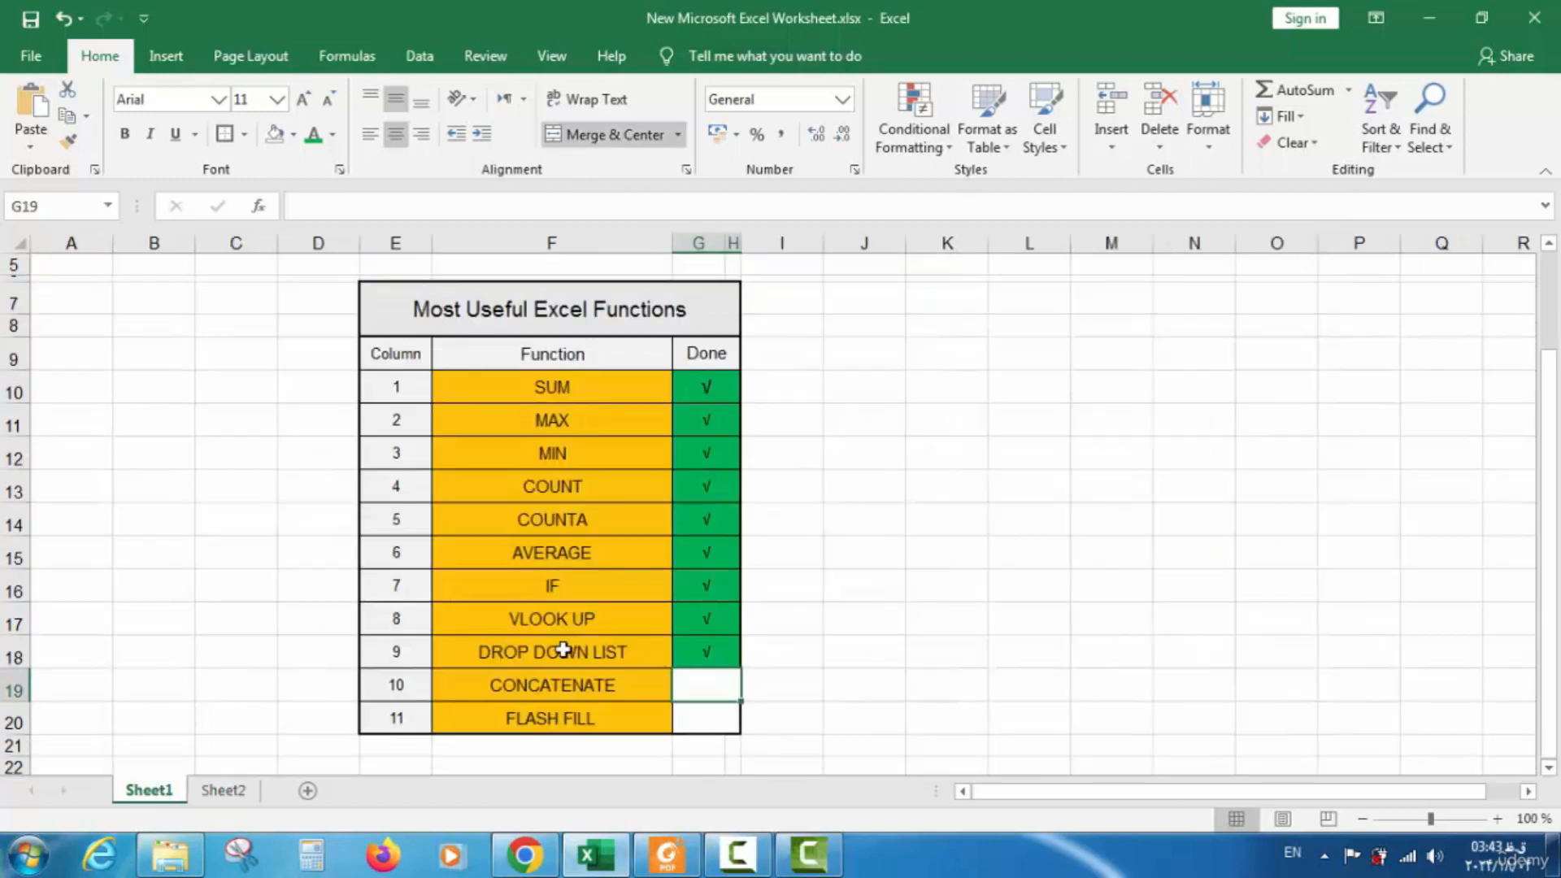
pyautogui.click(572, 695)
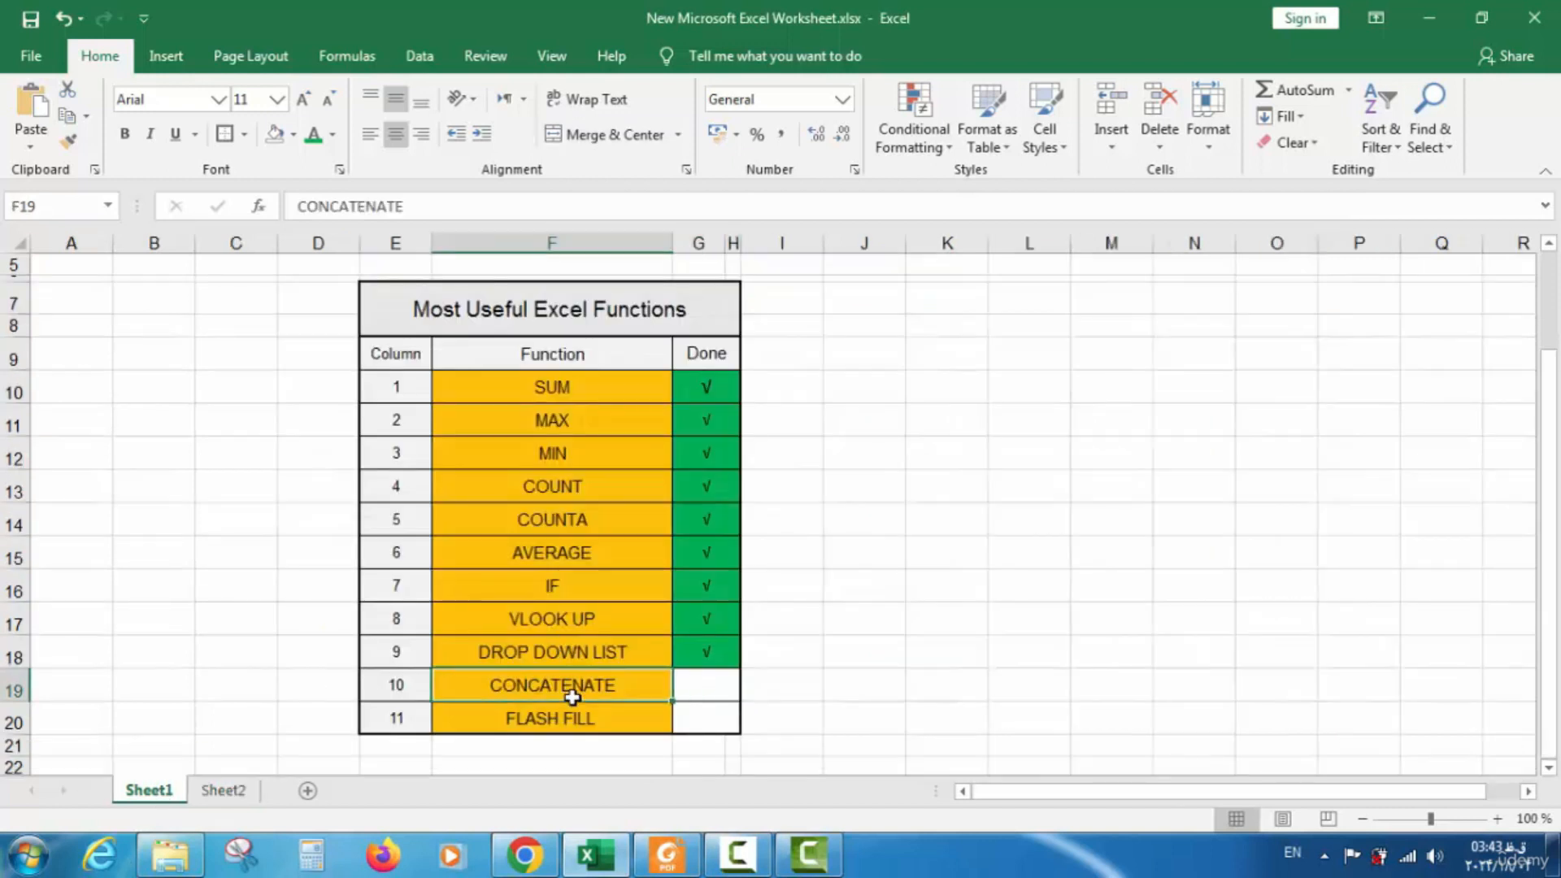
# On Sheet2, type the label CONCATENATE into L18 below TOTAL SOLD
pyautogui.click(223, 790)
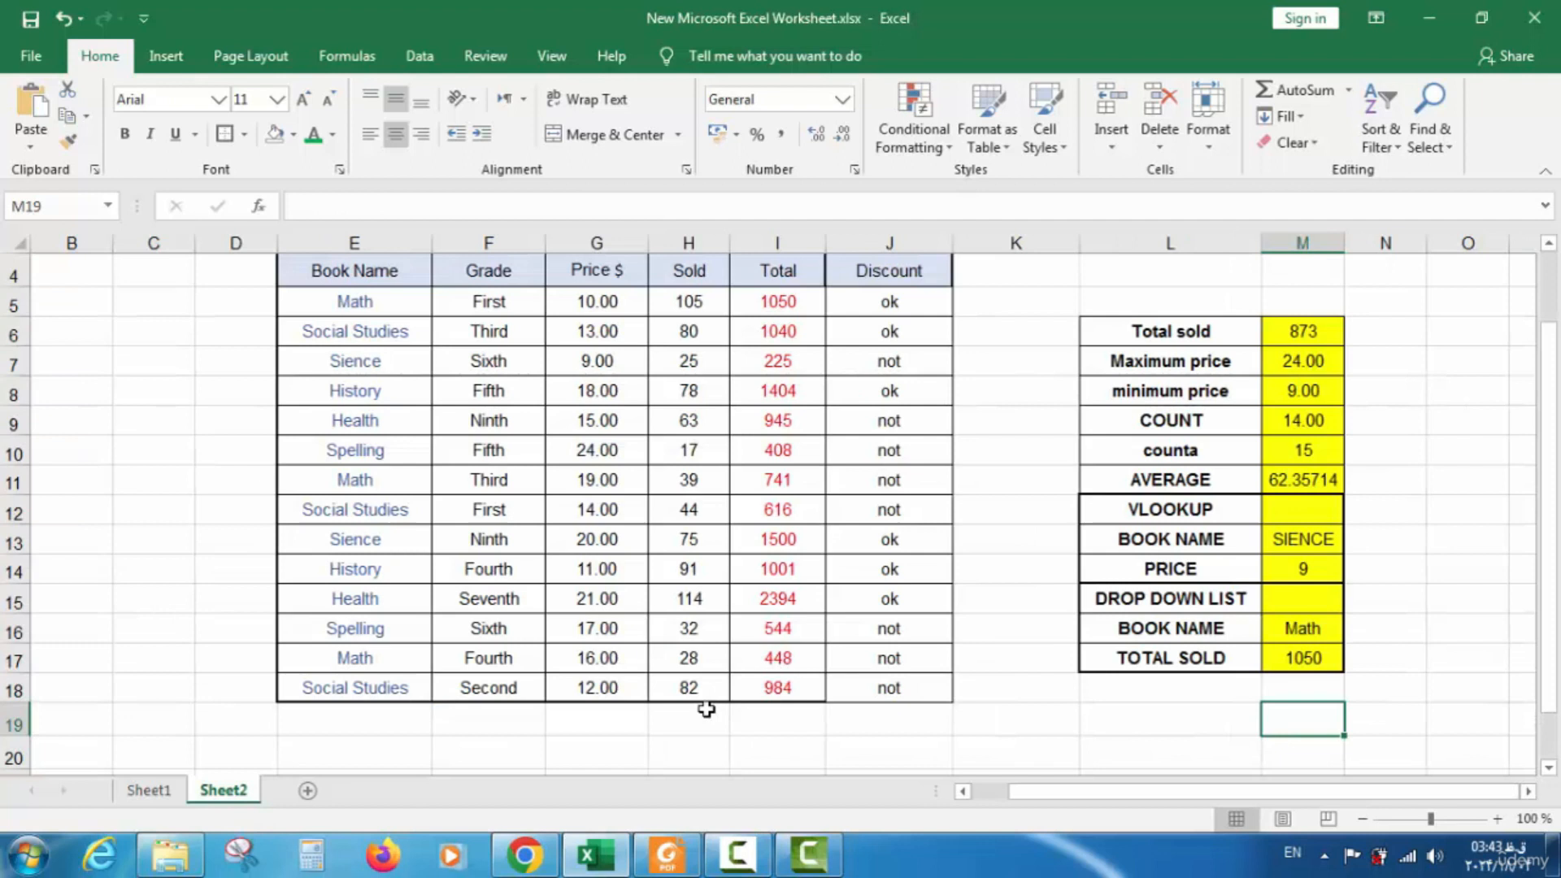
pyautogui.click(1166, 692)
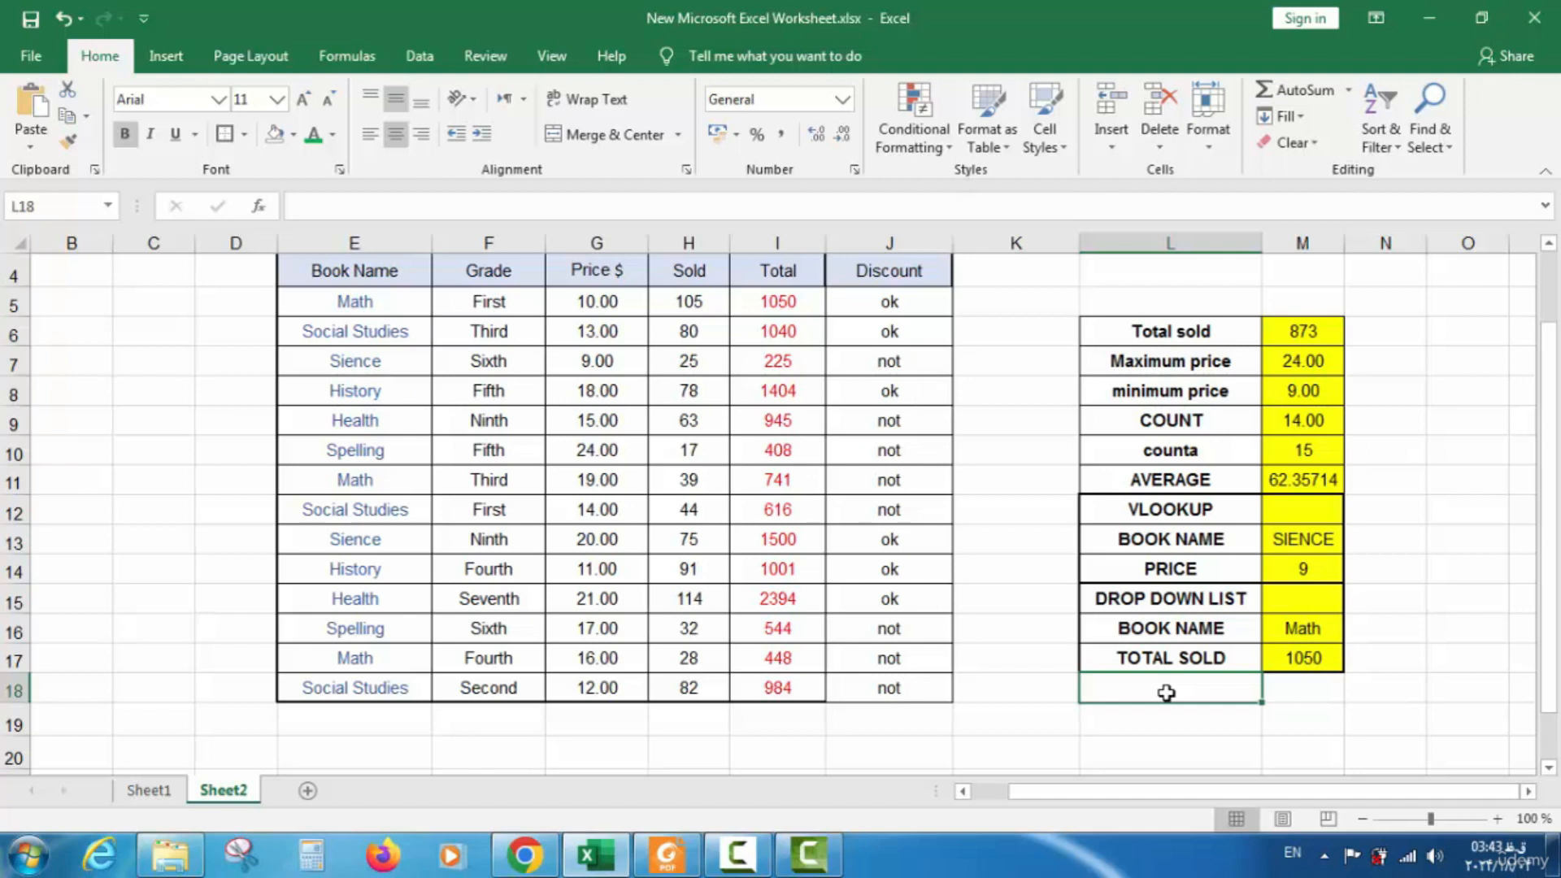
pyautogui.doubleClick(1167, 691)
pyautogui.write('CO')
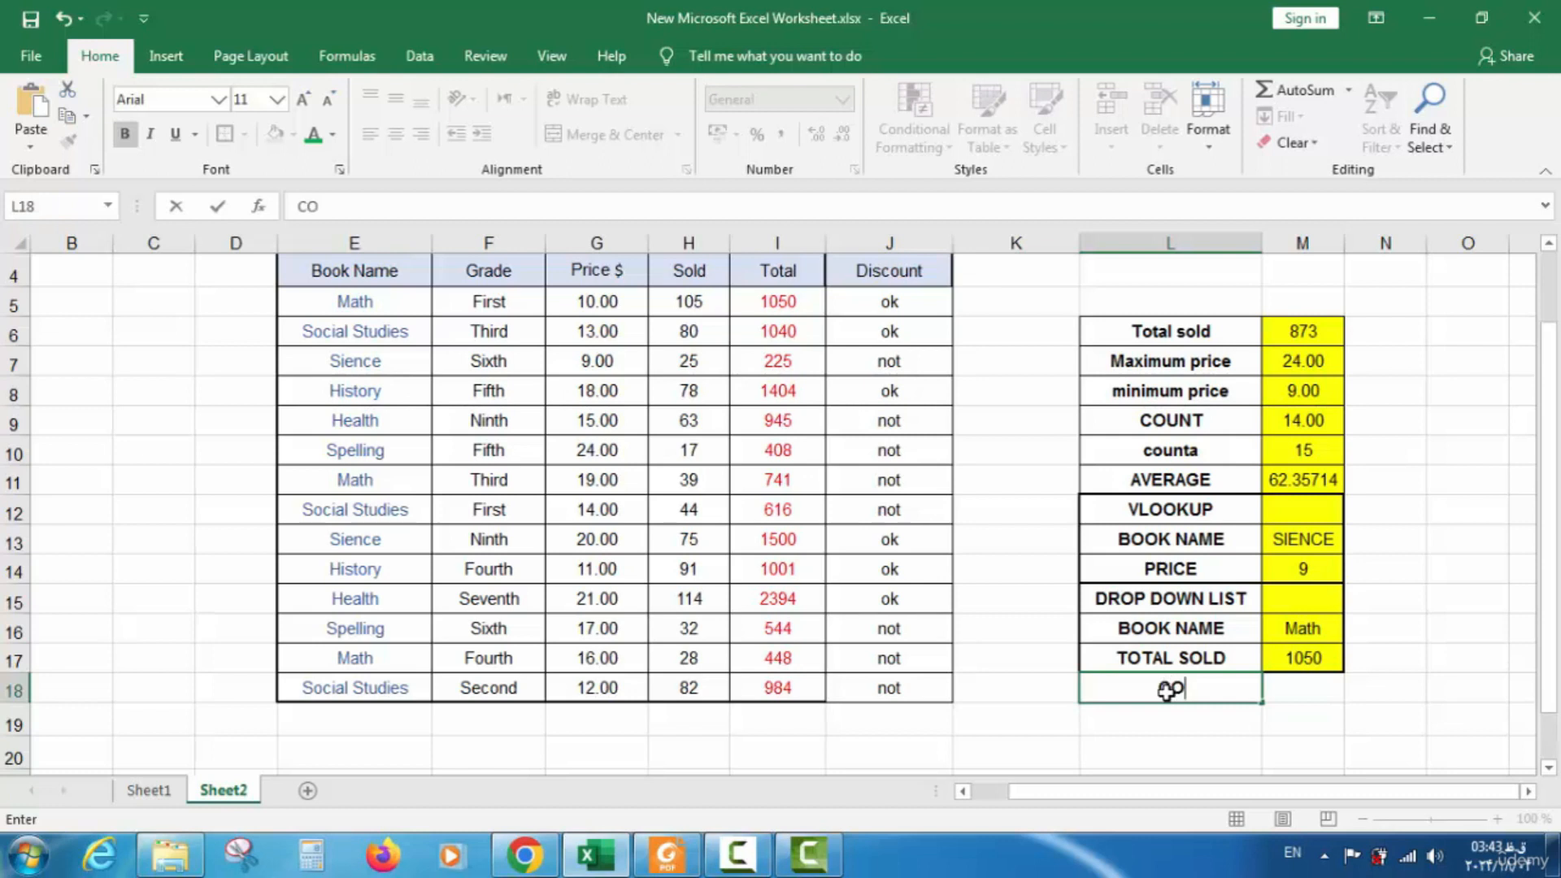
pyautogui.write('NCATE')
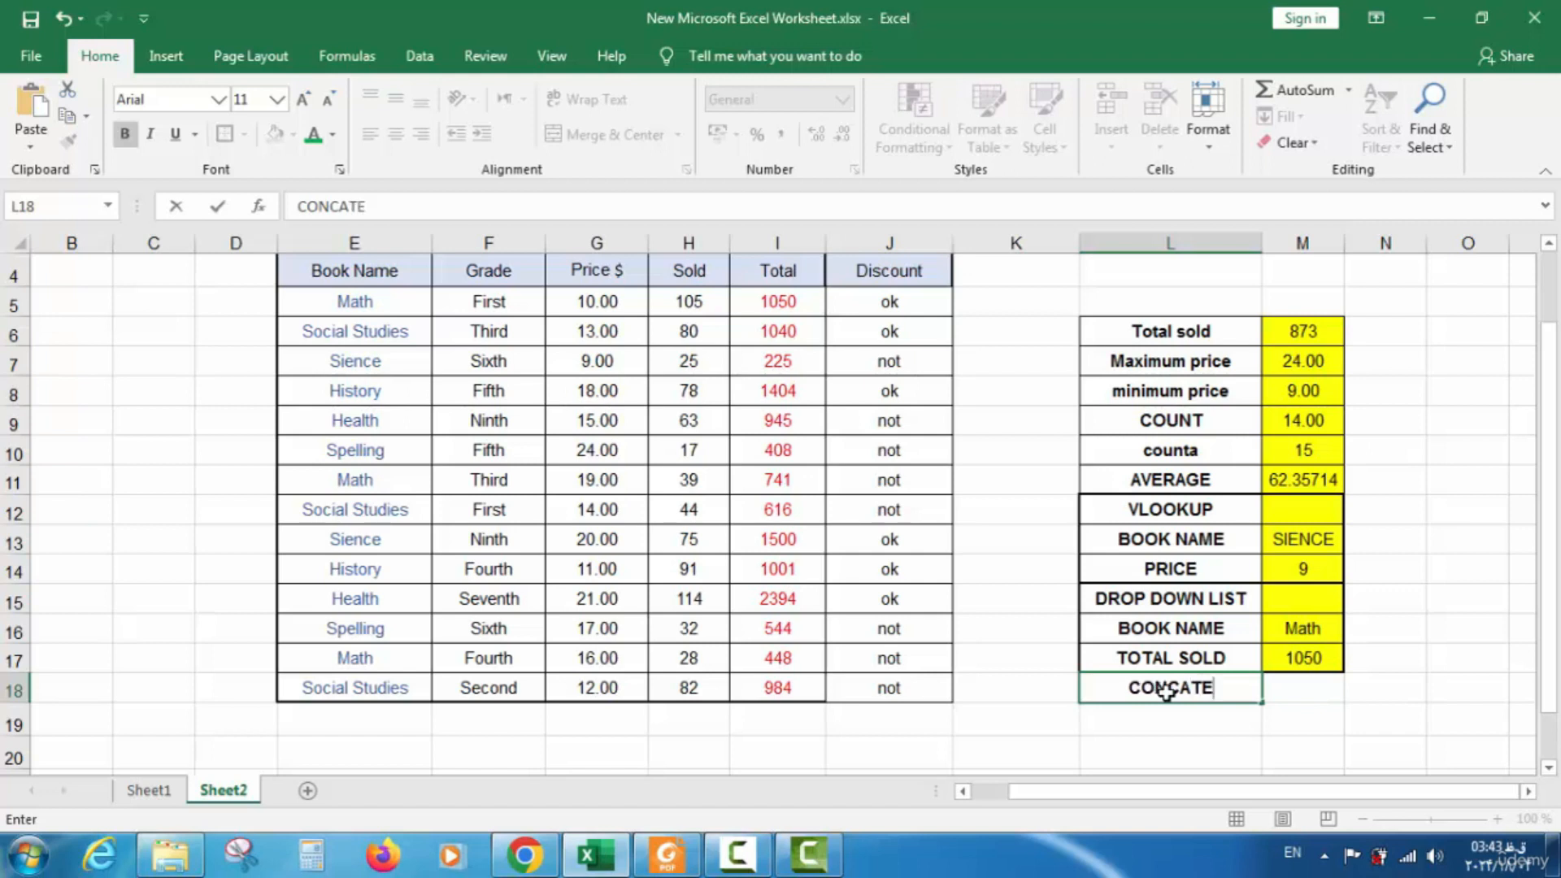
pyautogui.write('NATE')
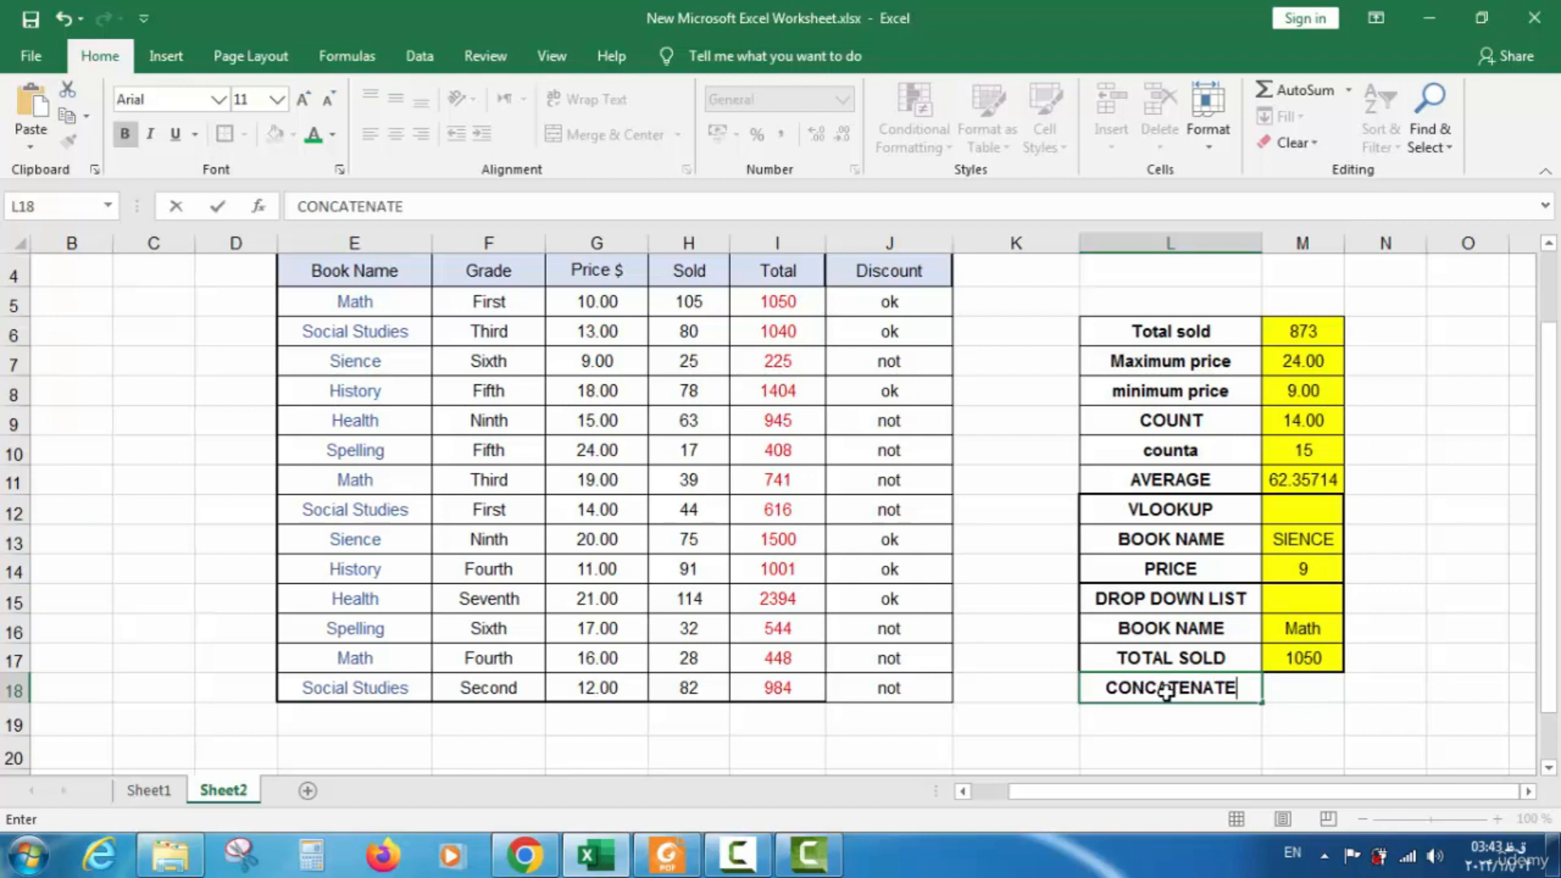
pyautogui.click(1304, 687)
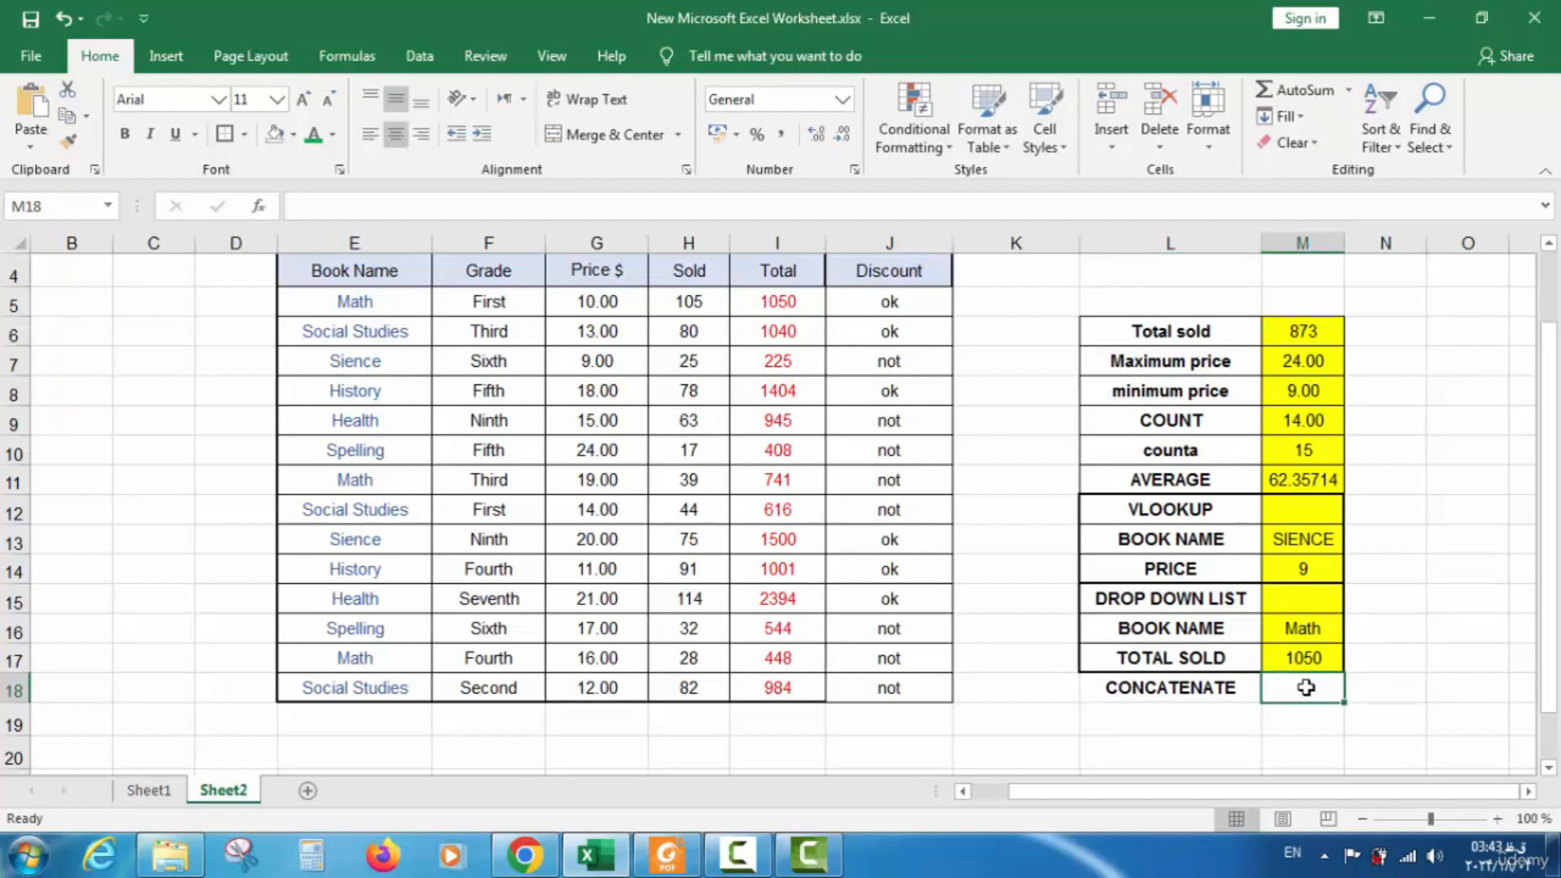
# Enter =CONCATENATE(E5;F5) in M18 so it shows MathFirst
pyautogui.write('=')
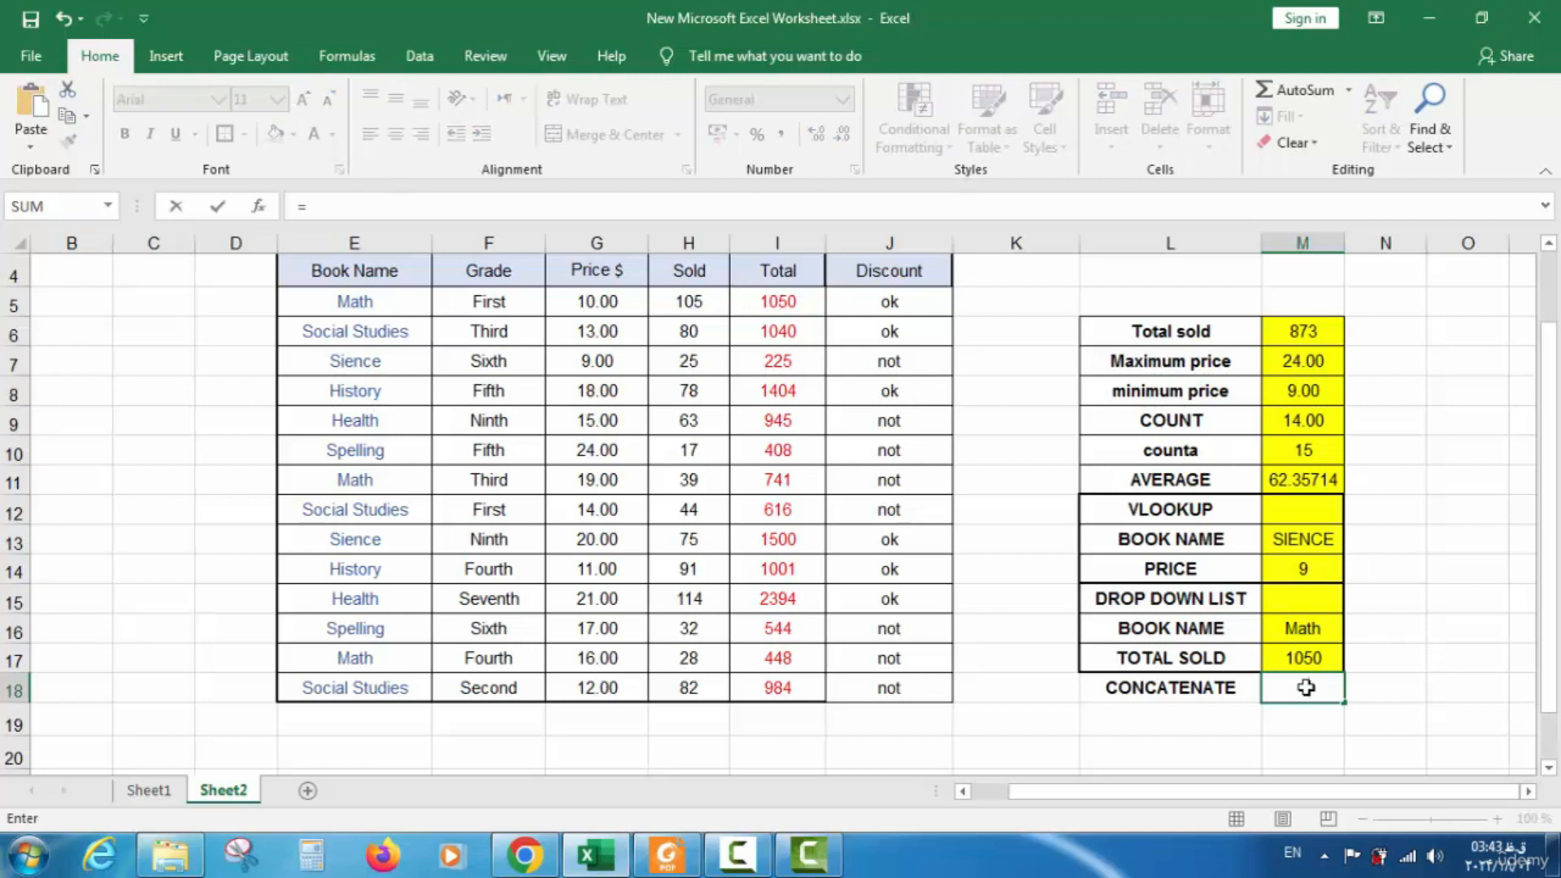
pyautogui.write('CO')
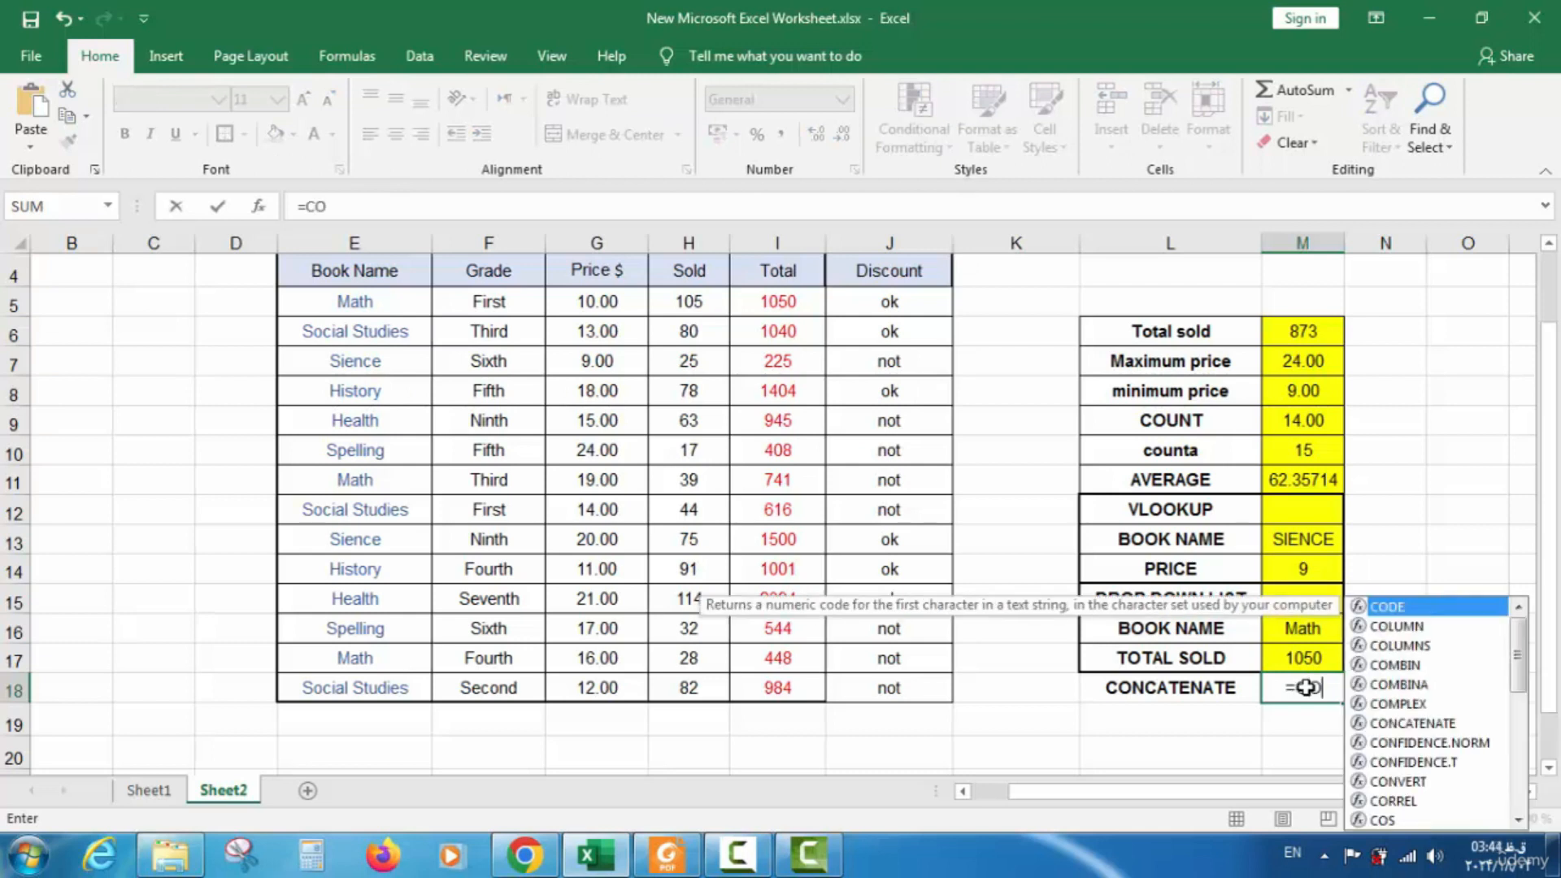
pyautogui.write('N')
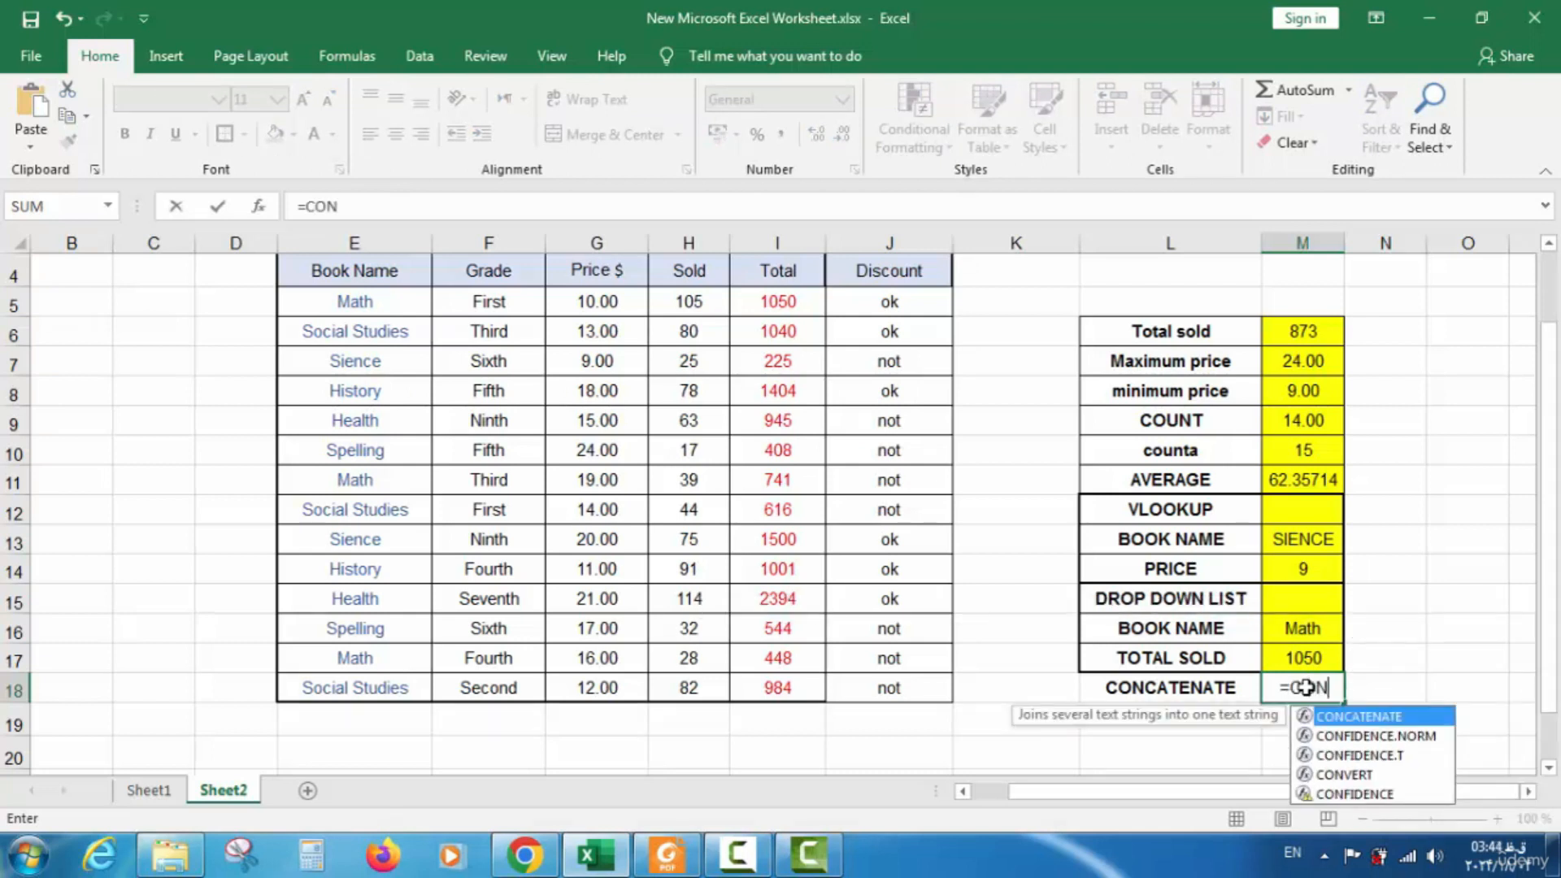
pyautogui.write('CA')
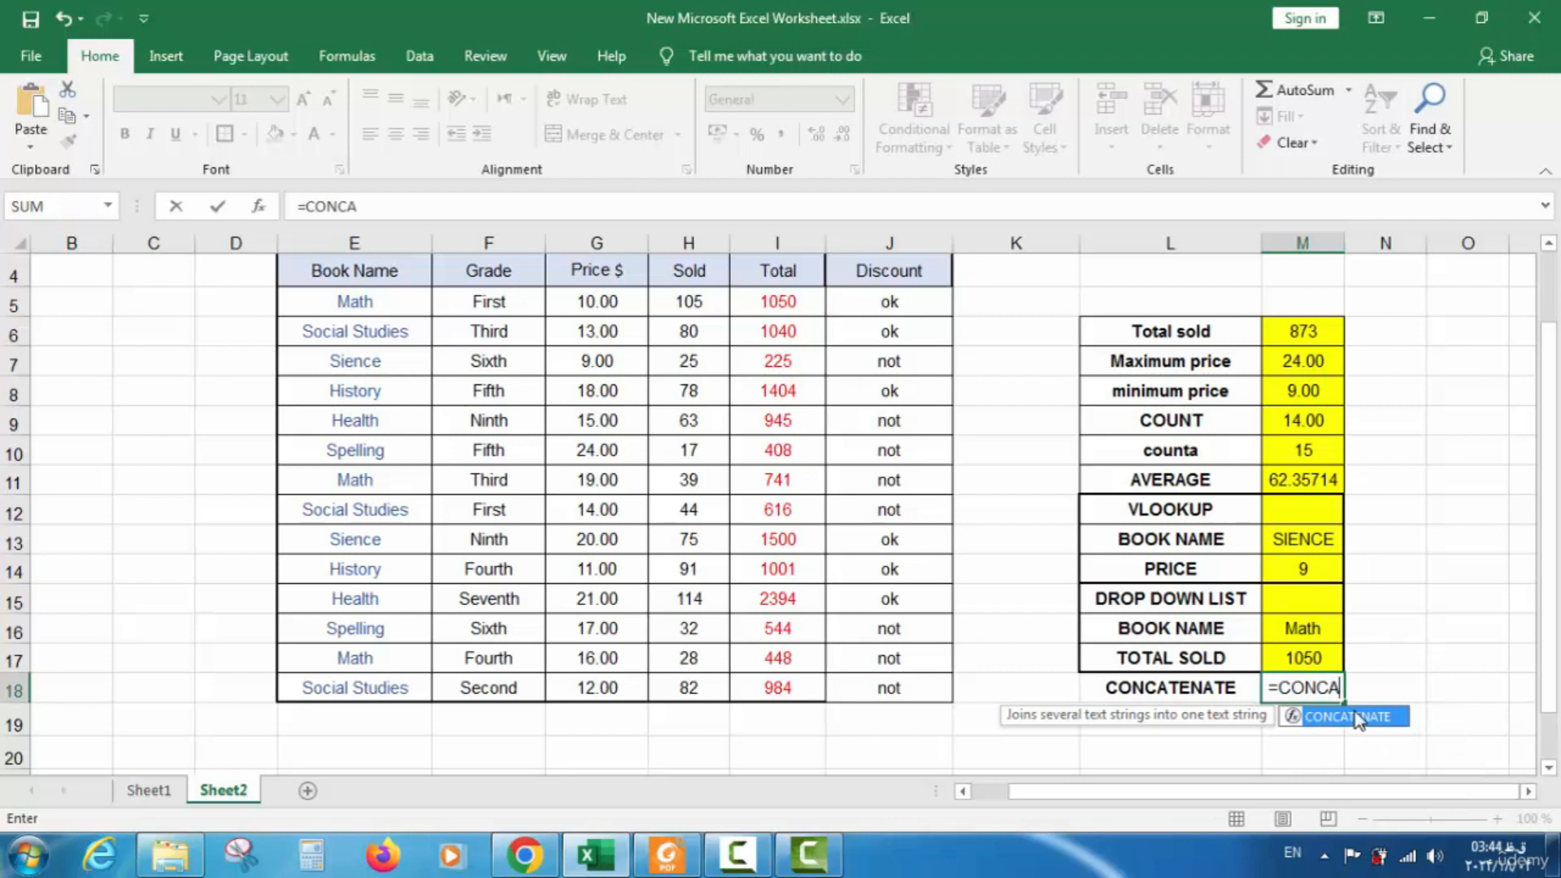
pyautogui.doubleClick(1356, 720)
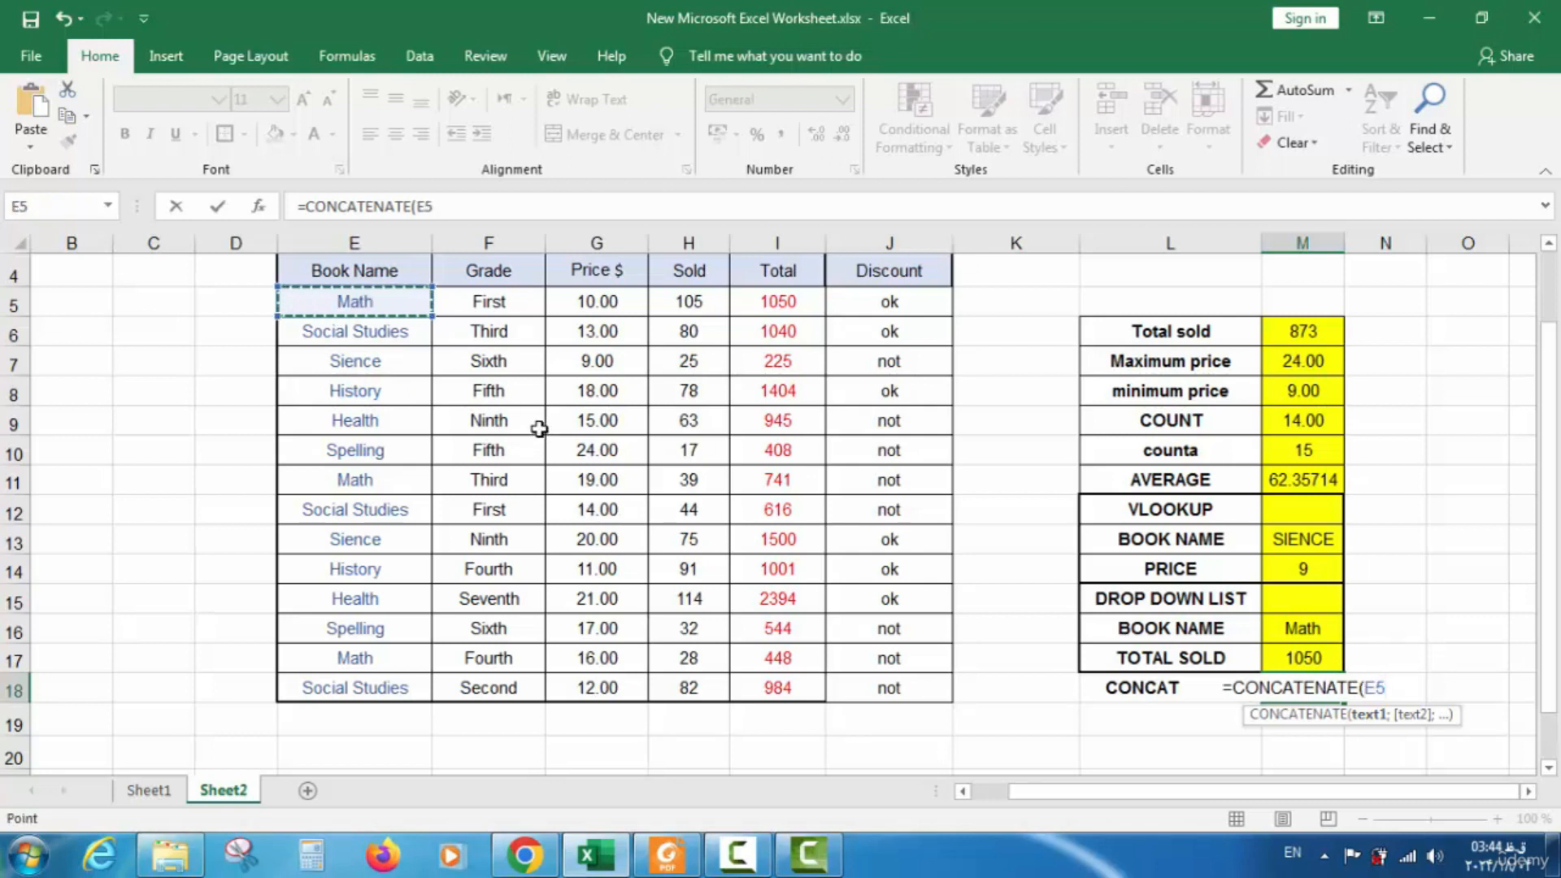
pyautogui.write(';')
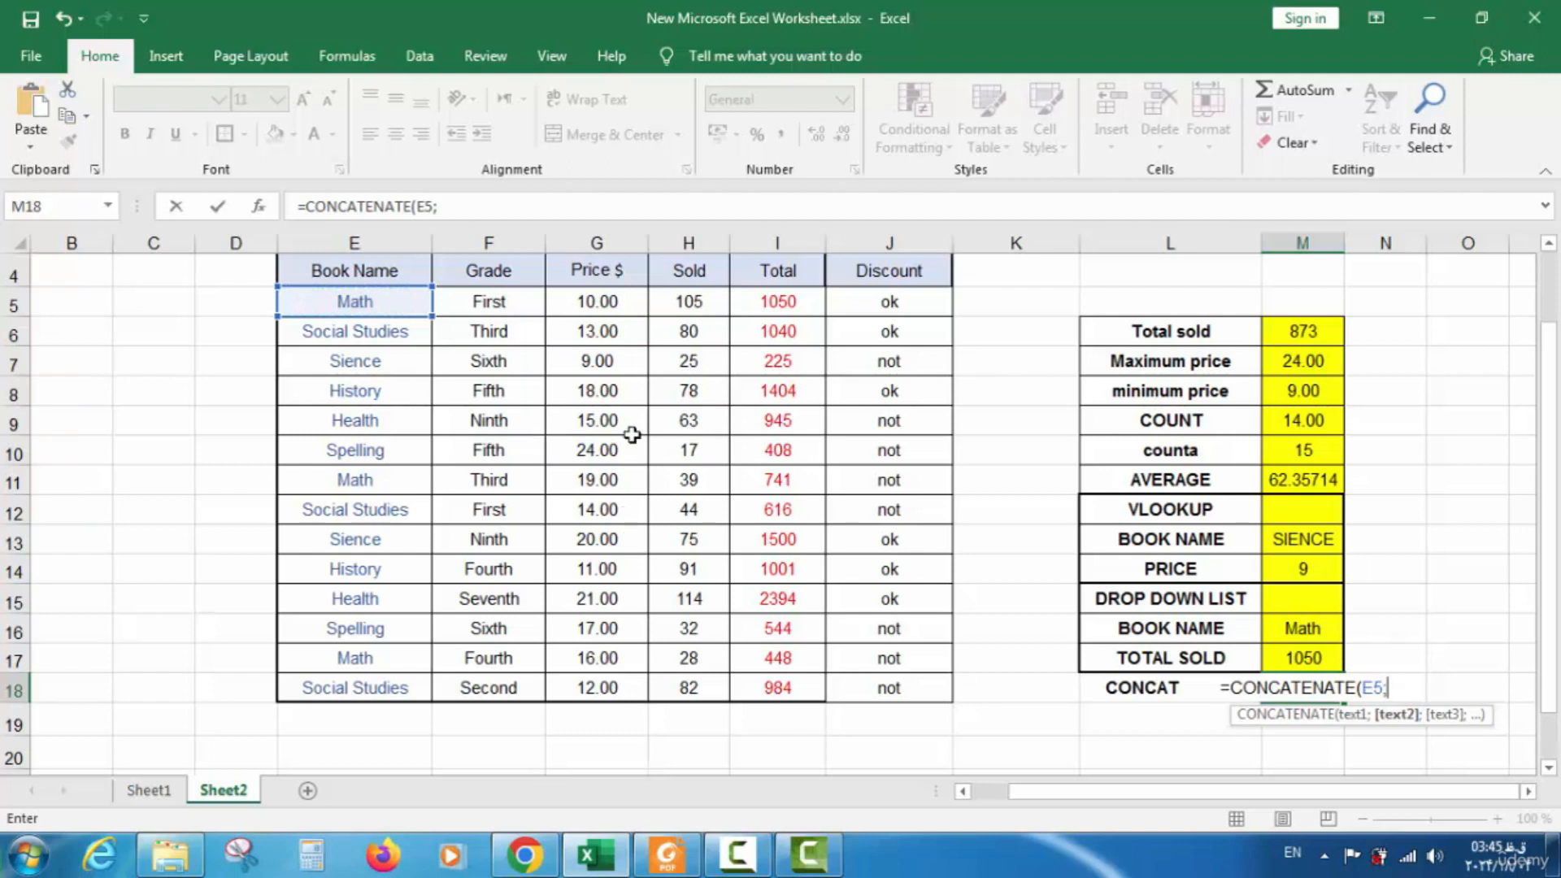
pyautogui.click(504, 305)
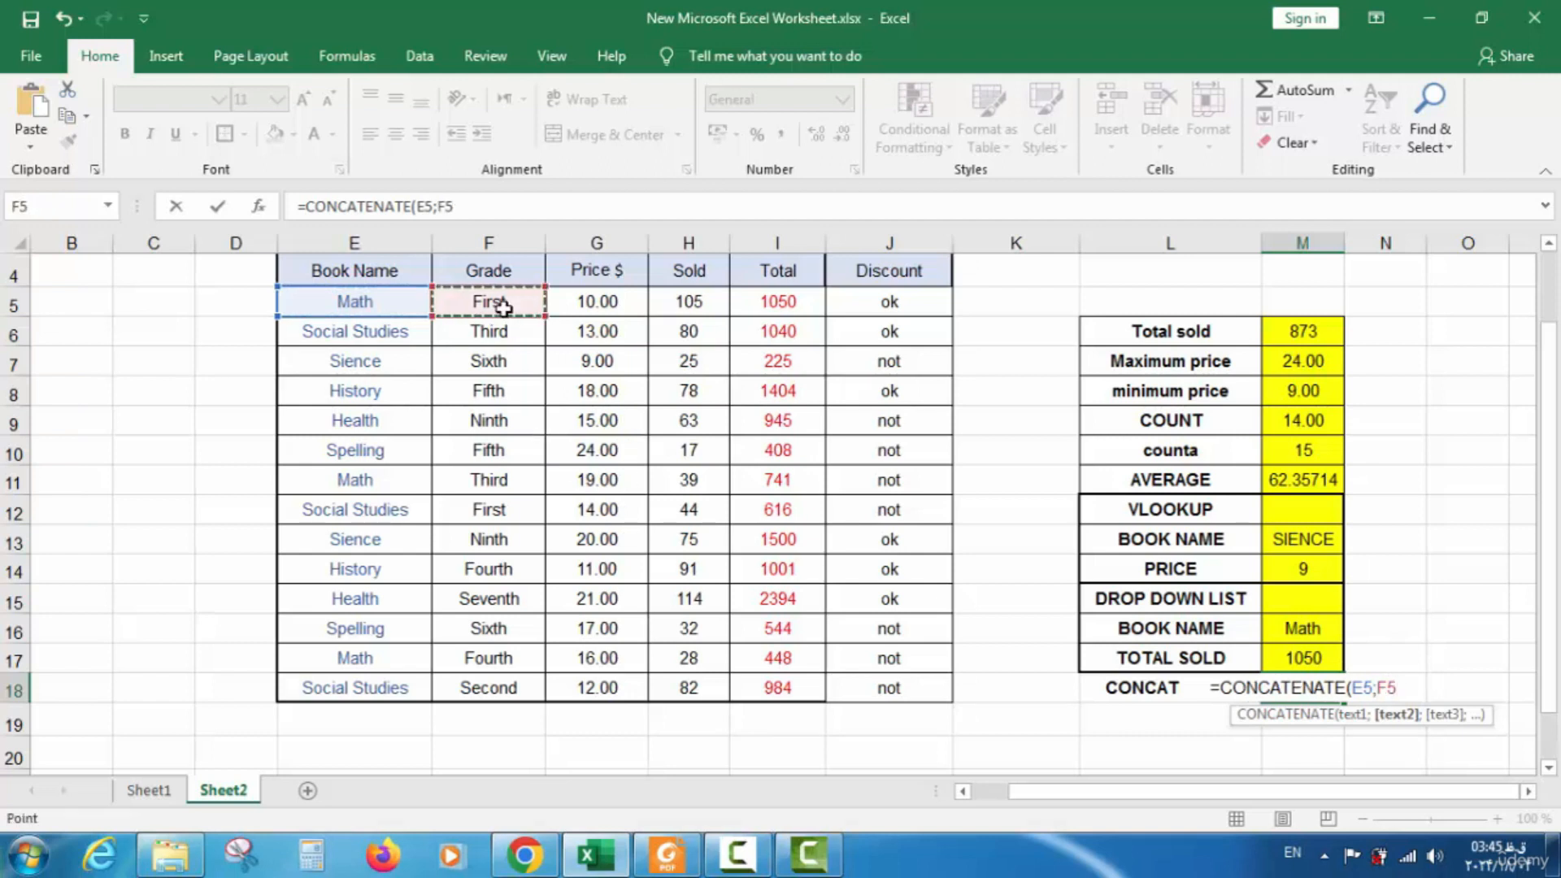
pyautogui.write(')')
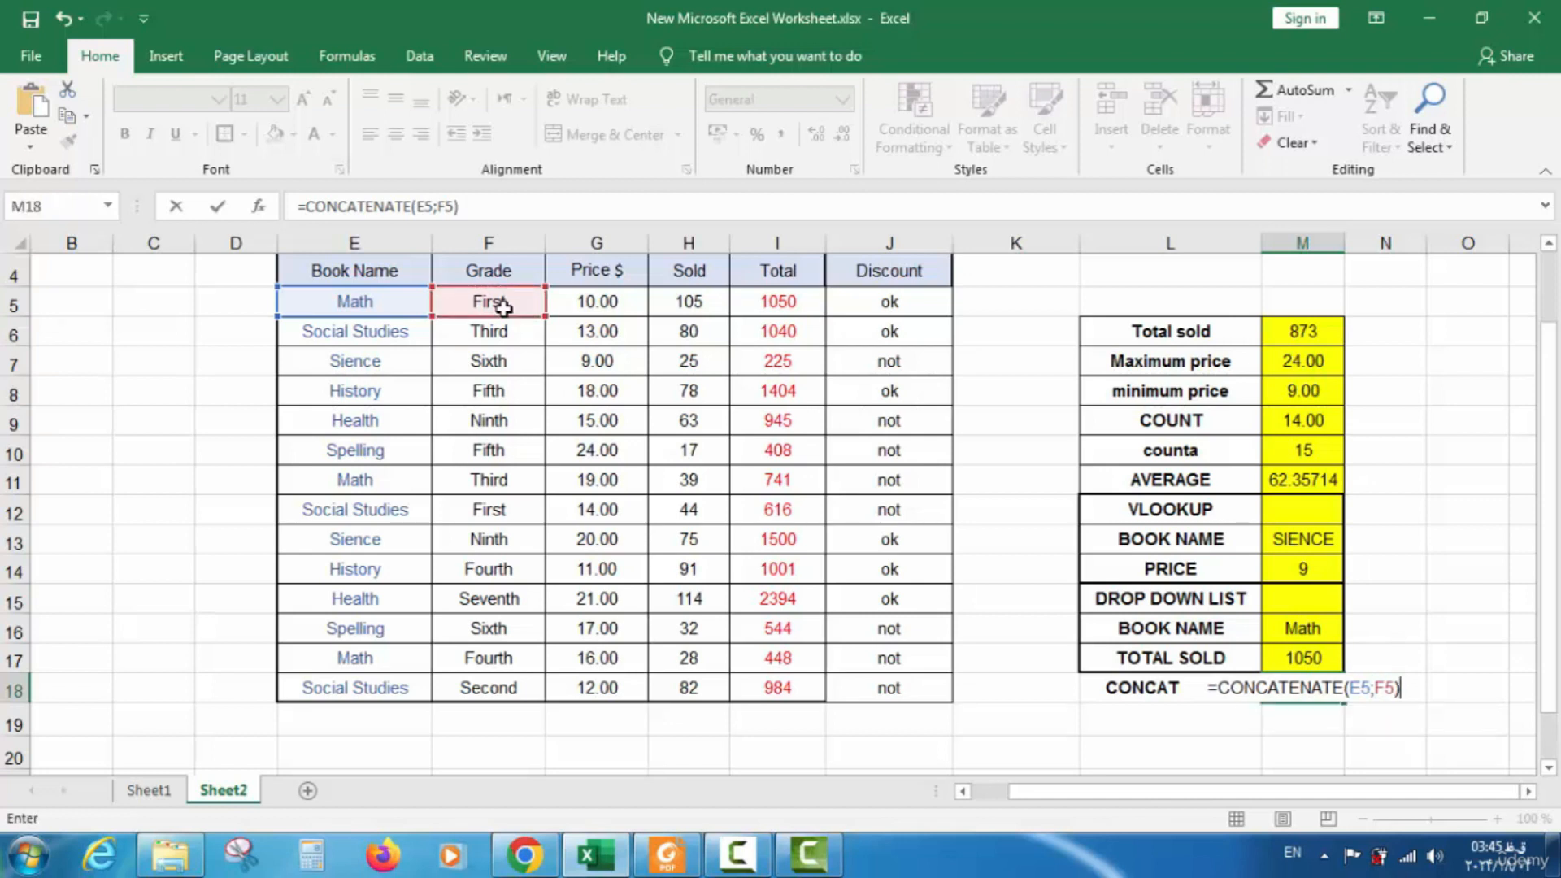
pyautogui.press('Return')
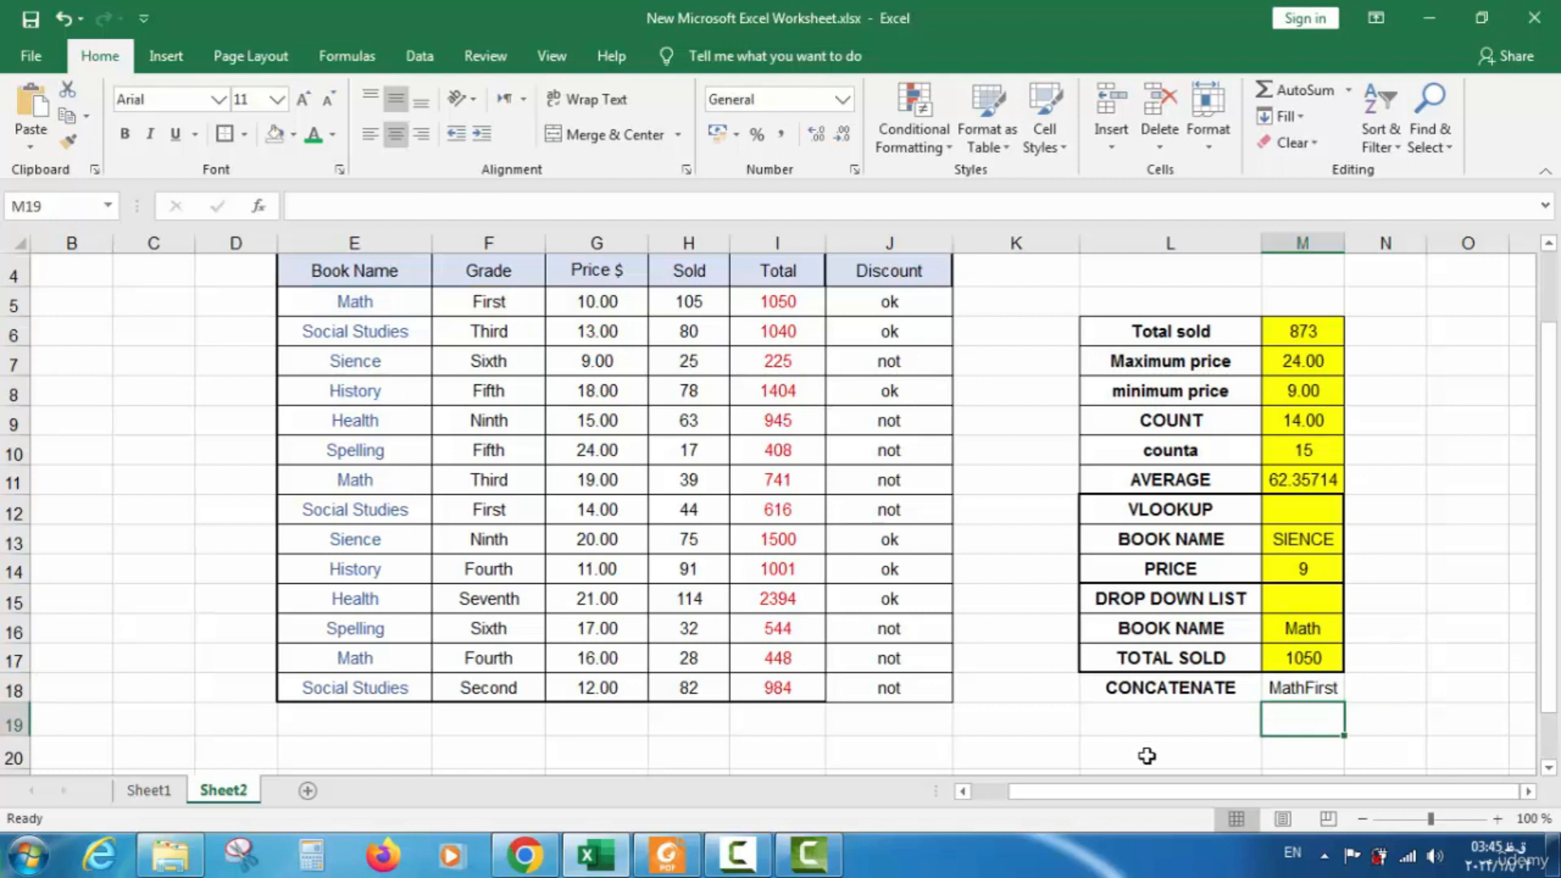
# Edit M18's formula to =CONCATENATE(E5;" ";F5) so it reads Math First
pyautogui.click(1316, 691)
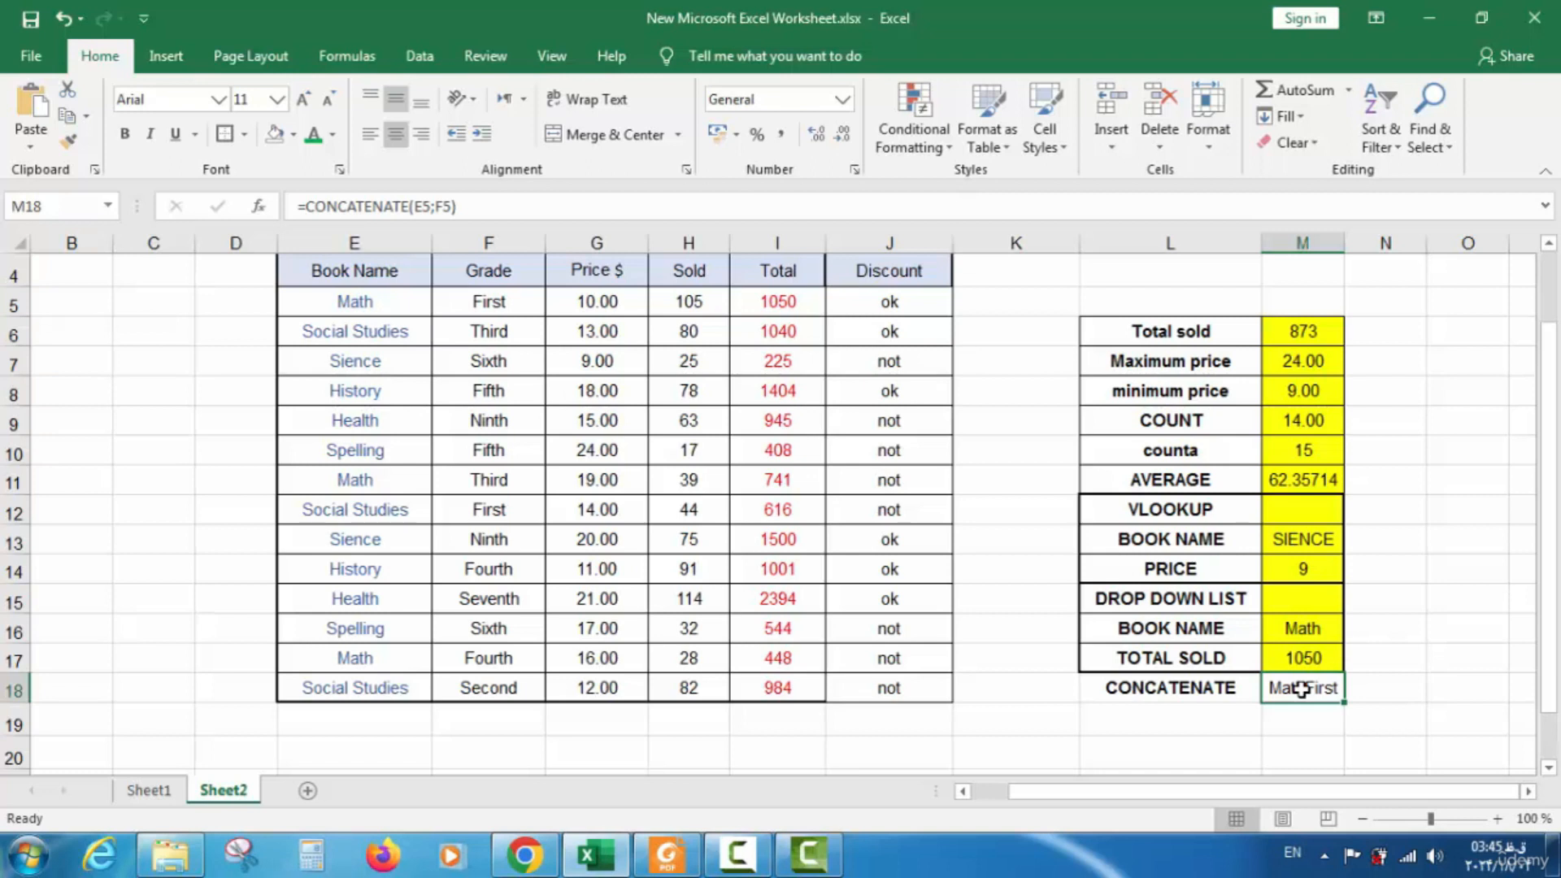
pyautogui.doubleClick(1300, 690)
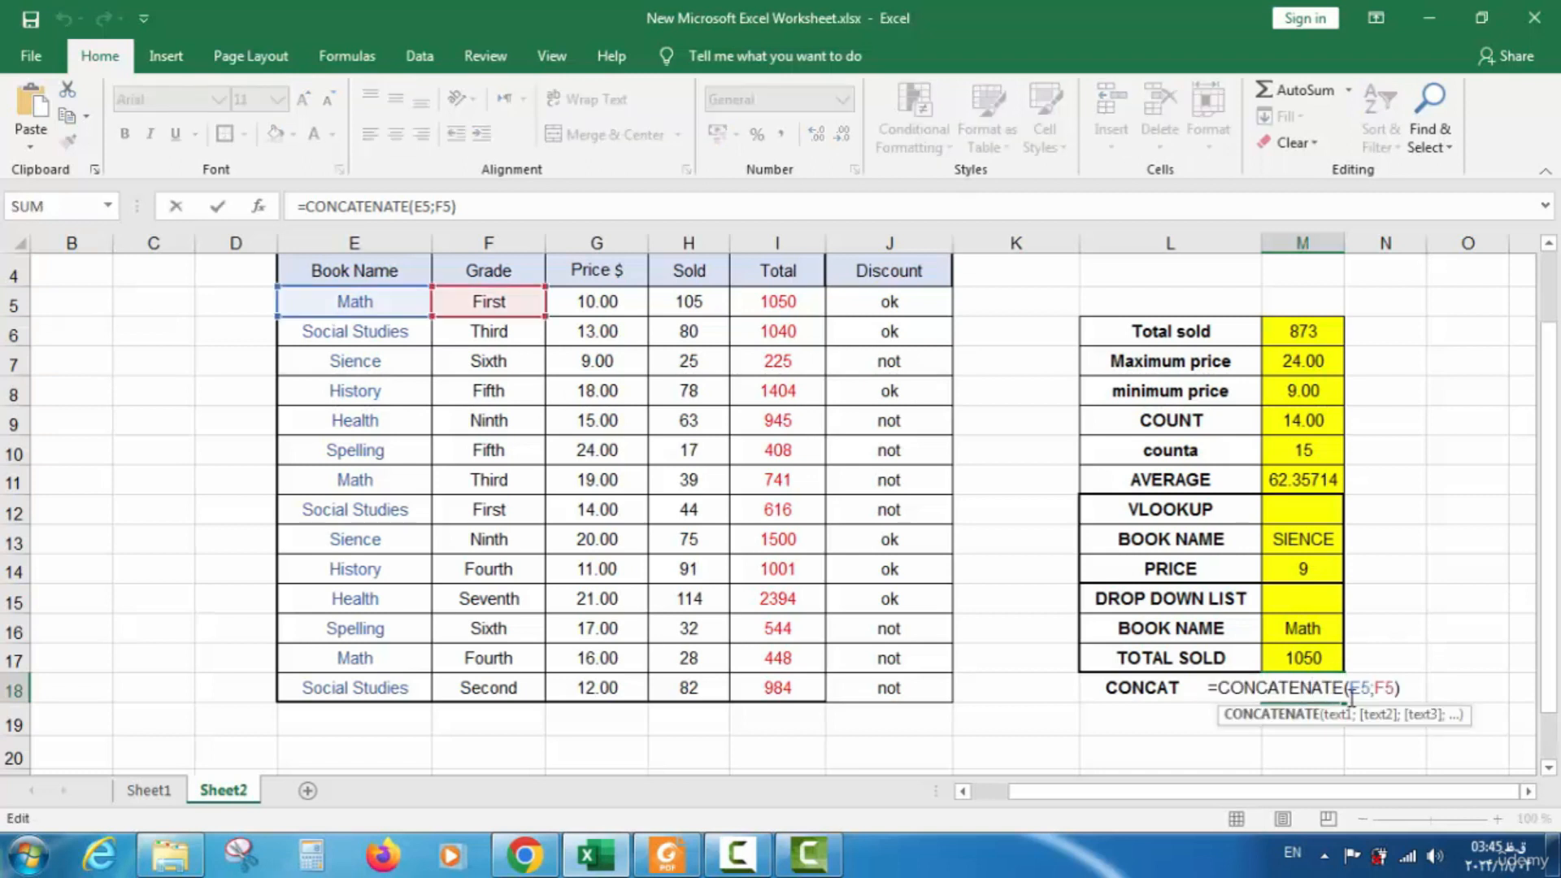
pyautogui.click(1376, 689)
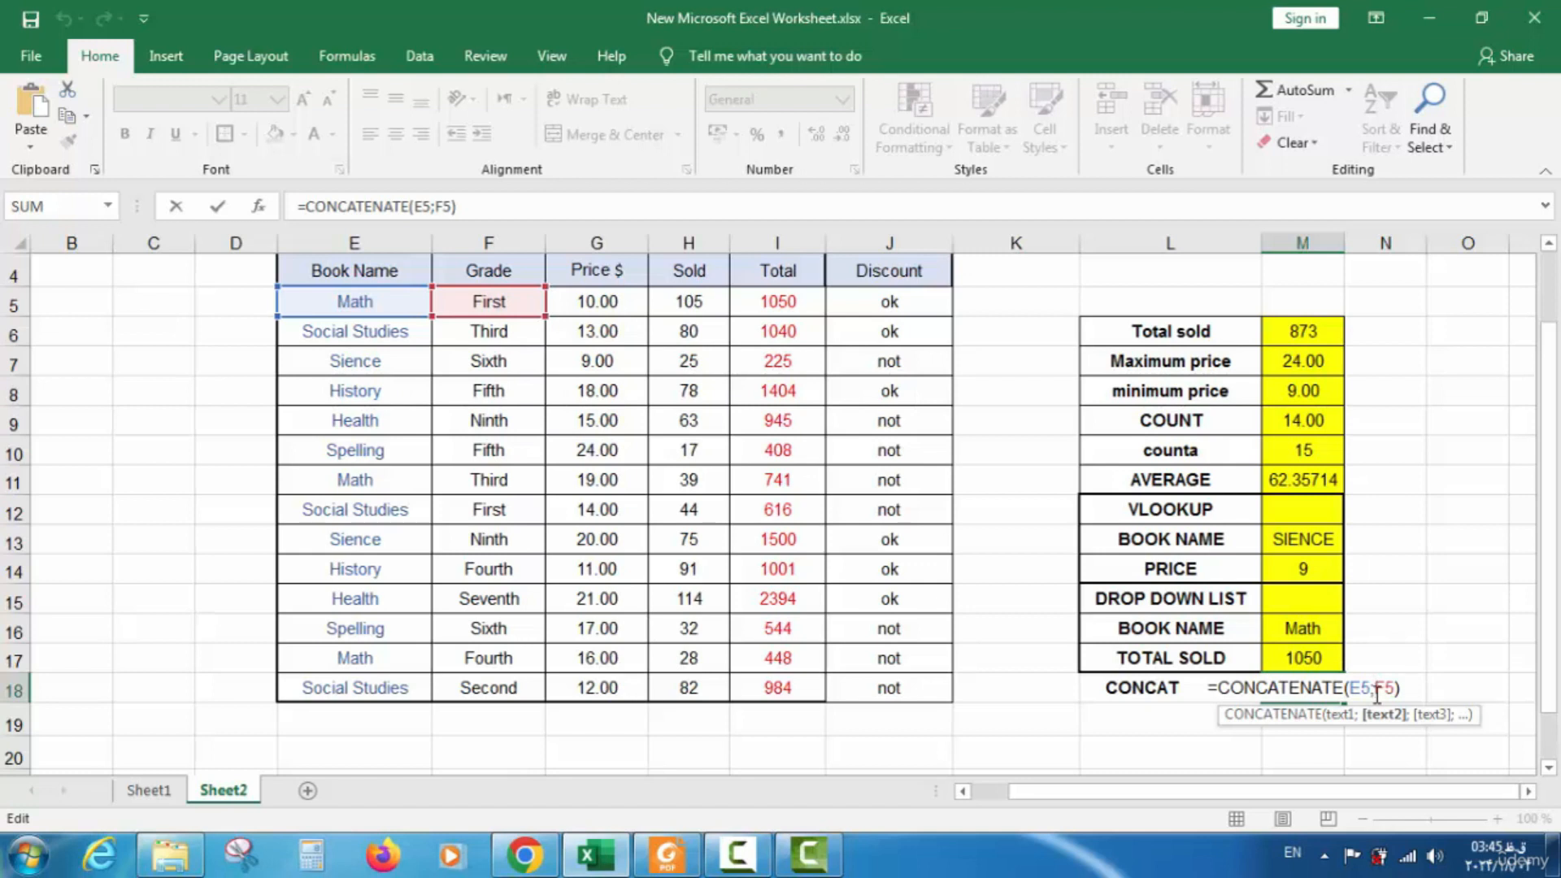
pyautogui.write('"')
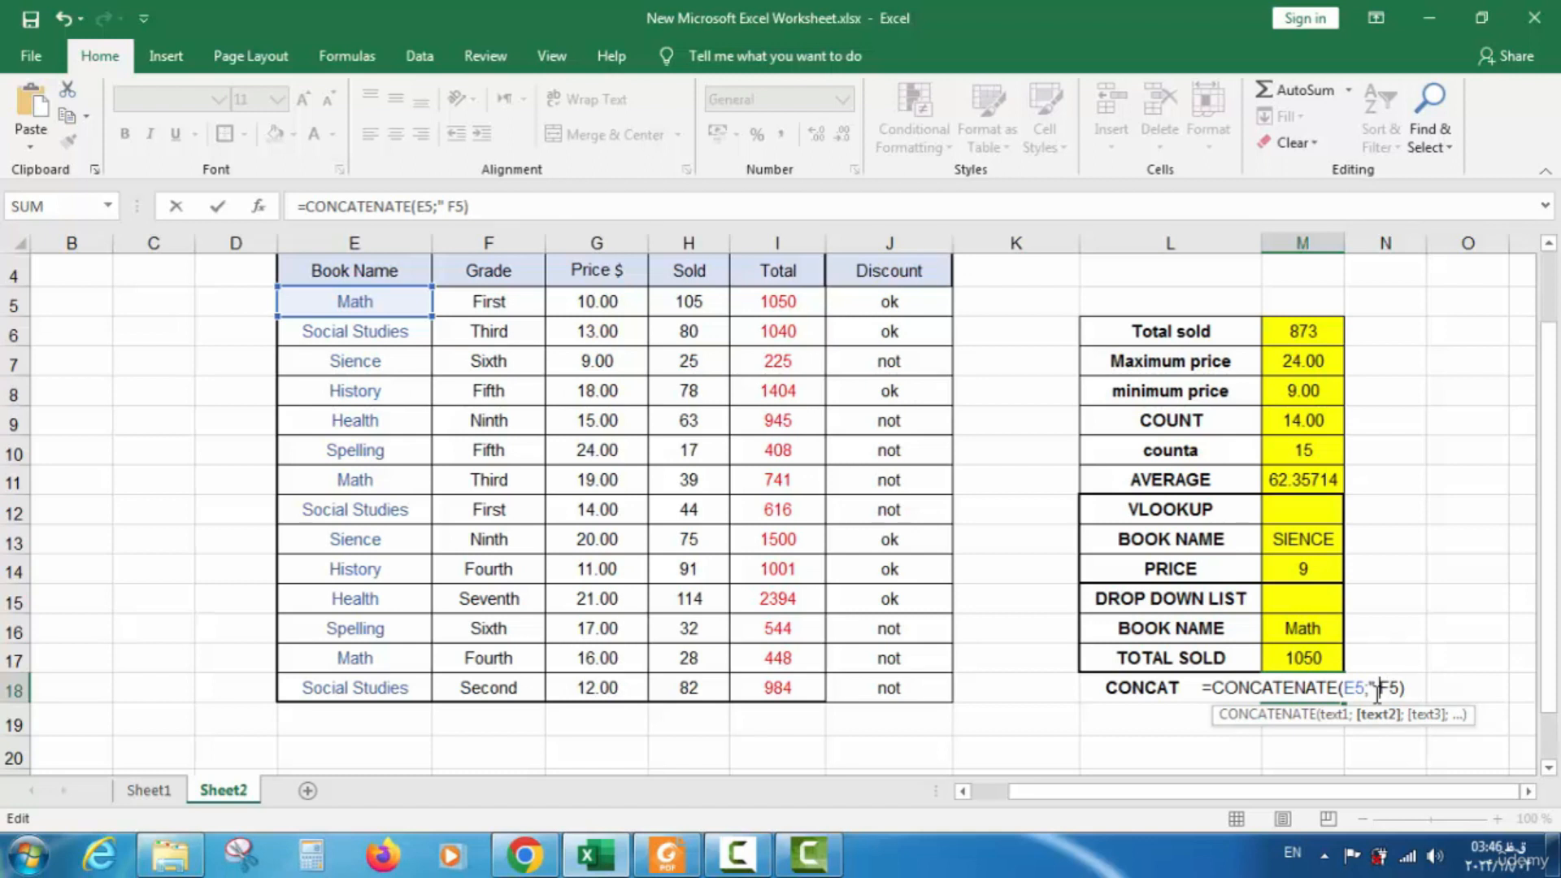
pyautogui.write(' "')
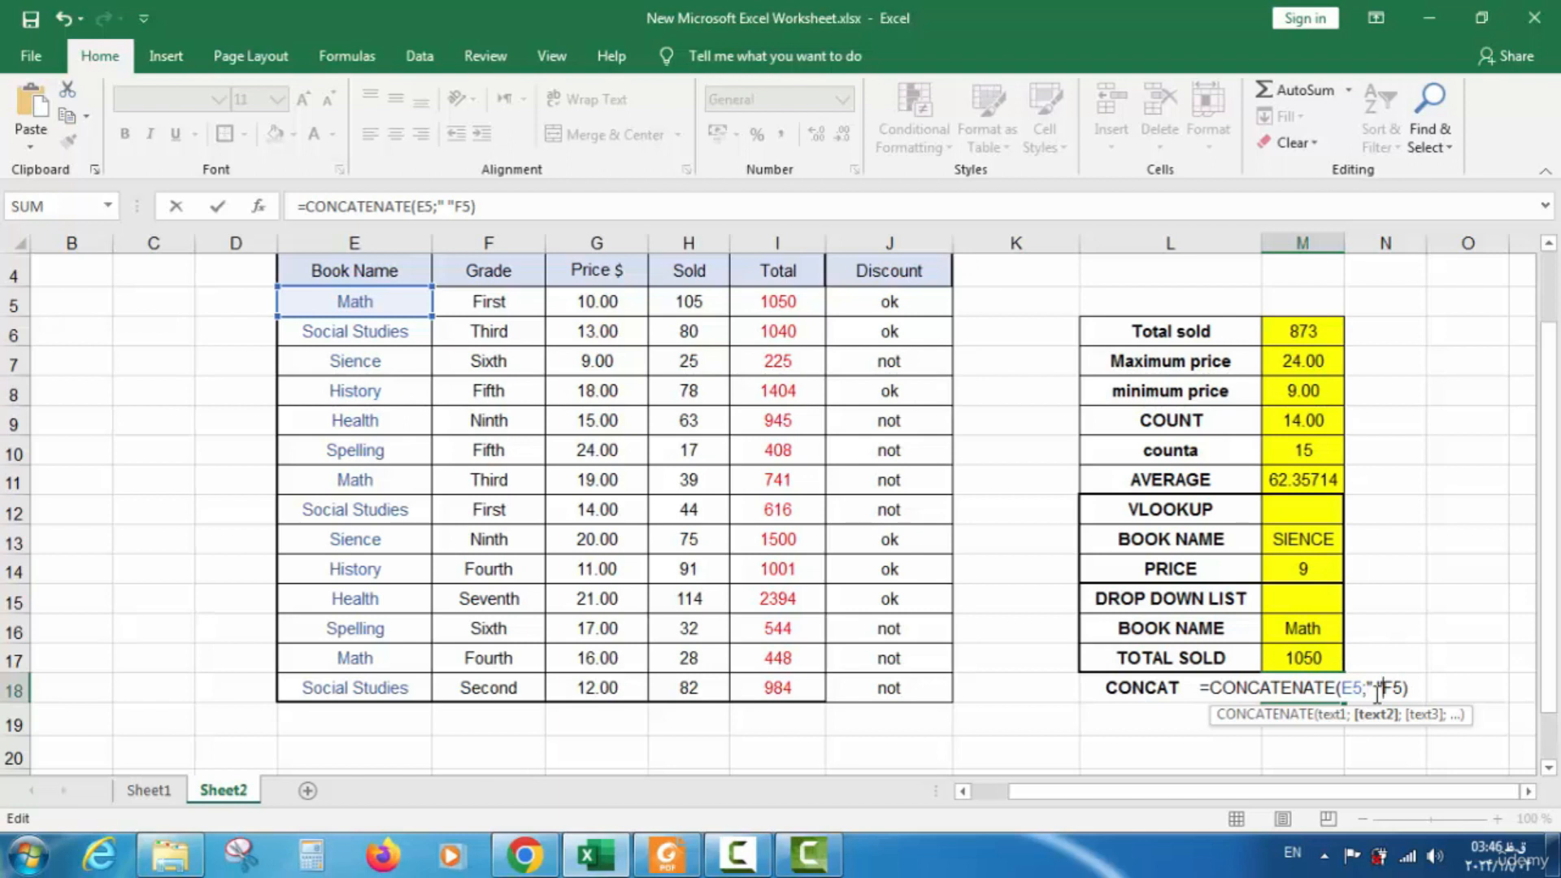
pyautogui.write('"')
pyautogui.press('BackSpace')
pyautogui.write(';')
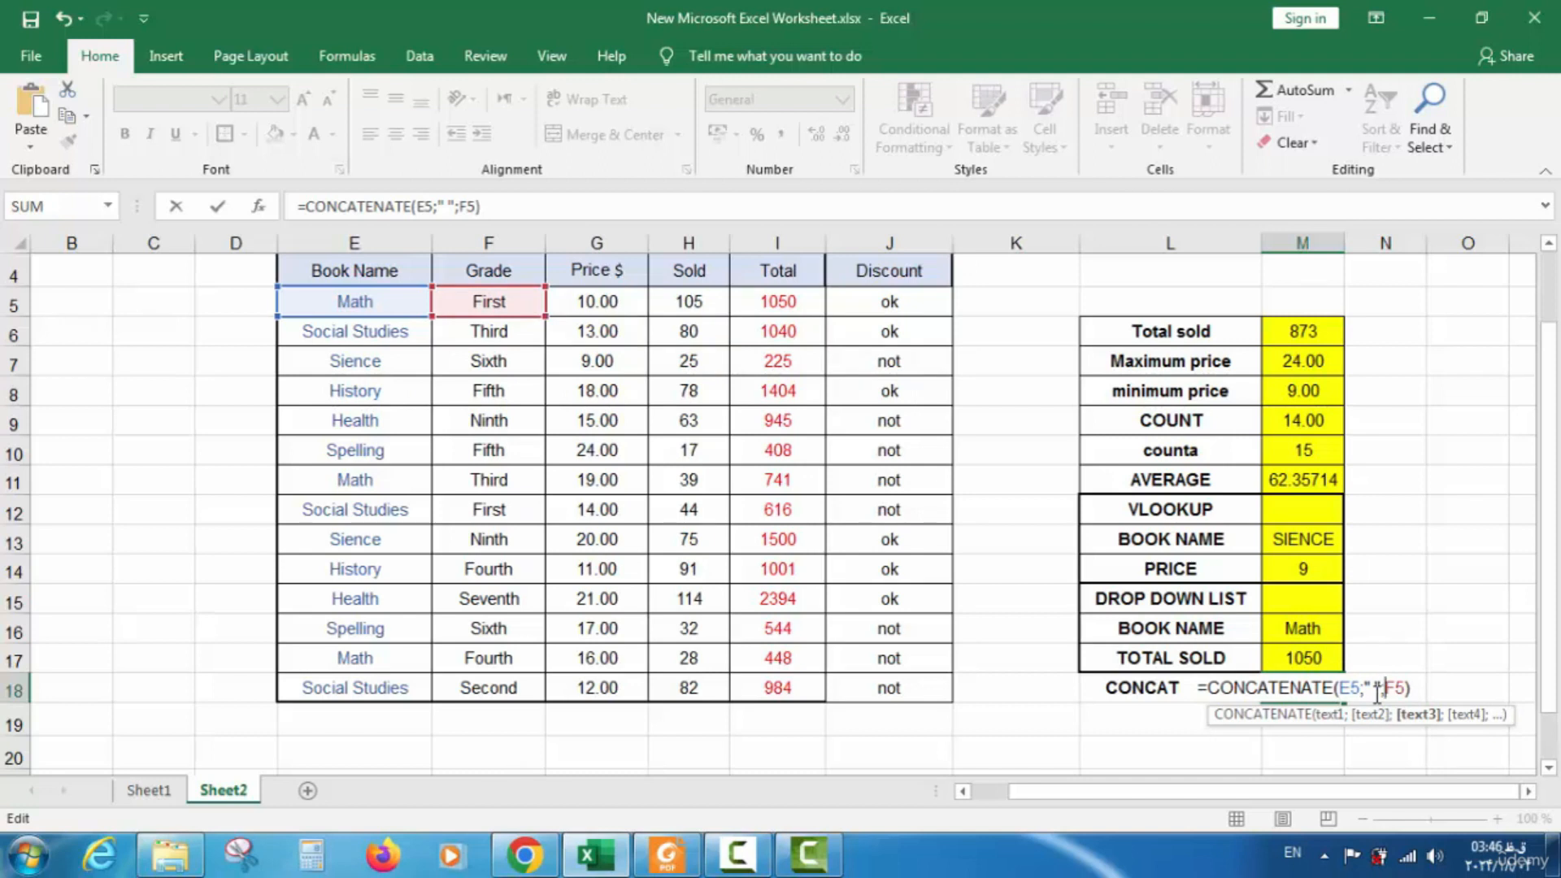
pyautogui.press('Return')
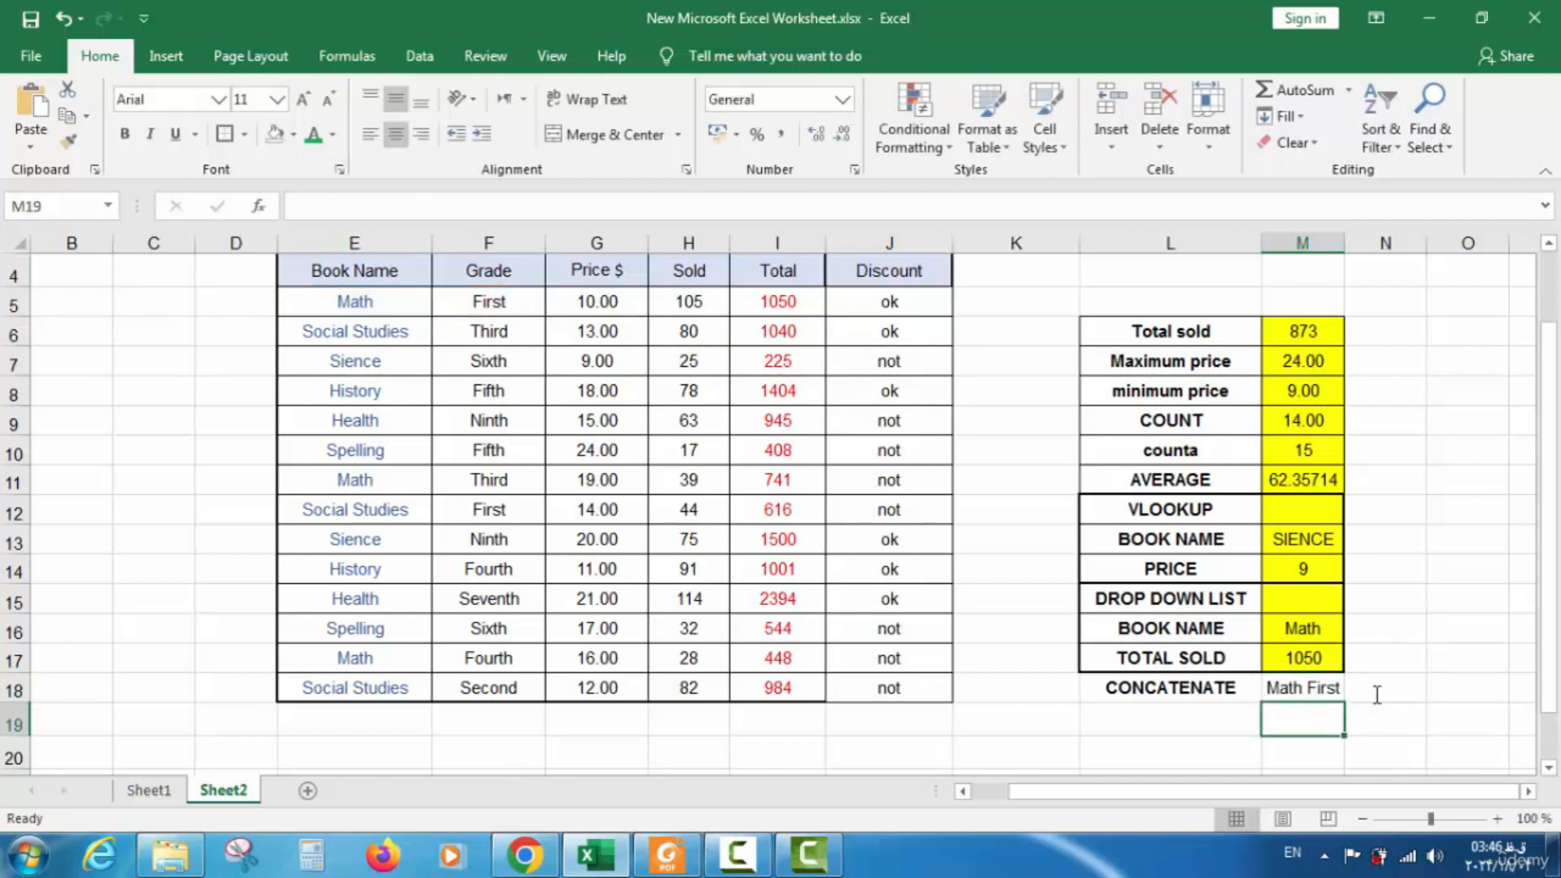
pyautogui.click(1316, 687)
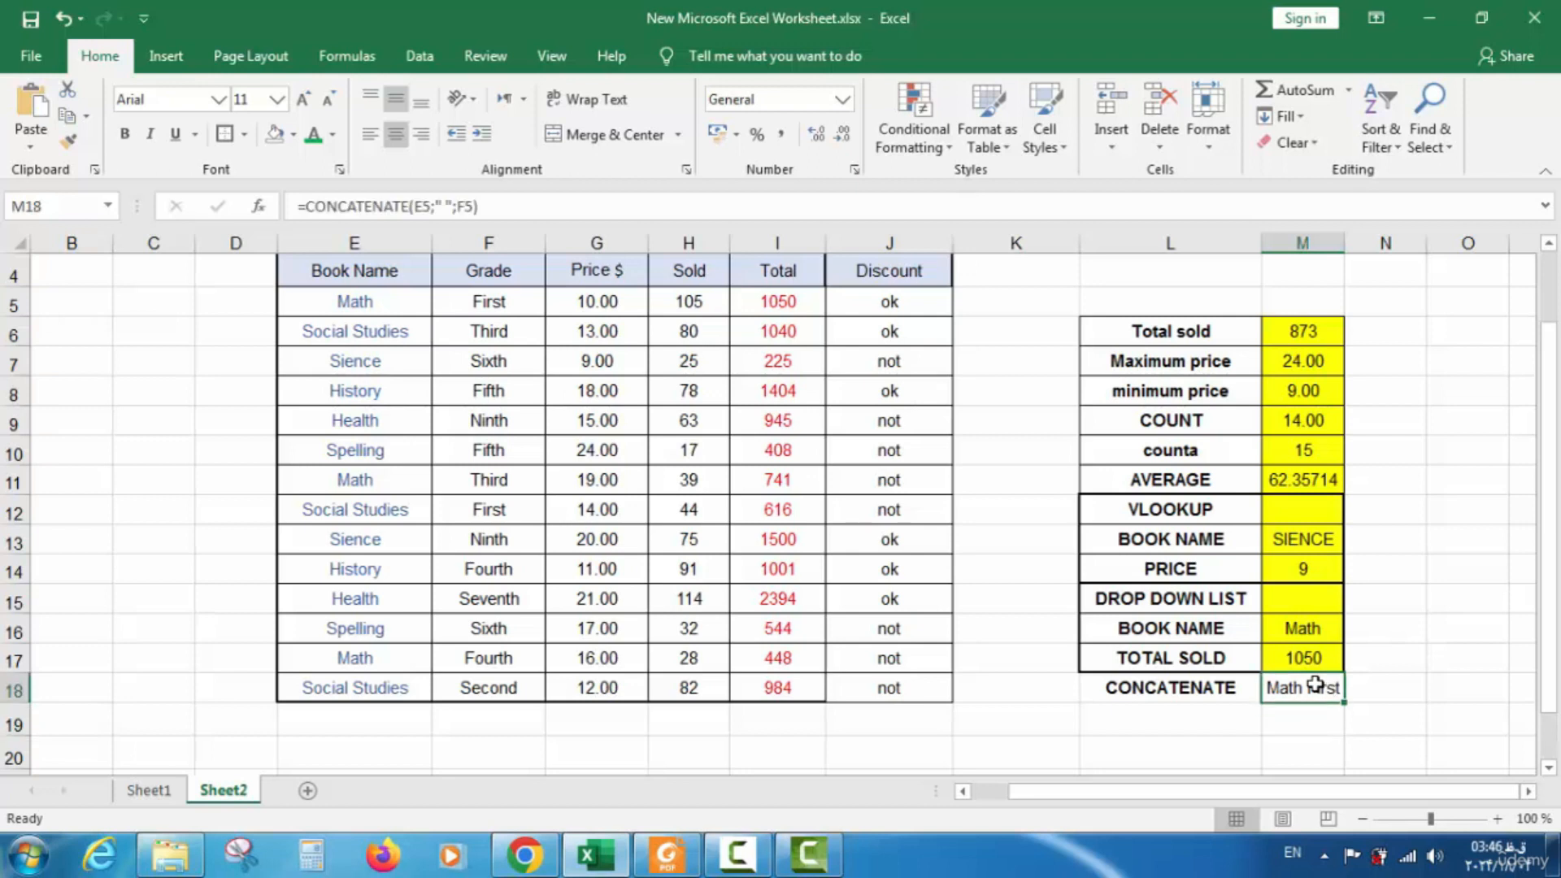
# Change M18 to =CONCATENATE(E7;" ";F7) so it shows Sience Sixth
pyautogui.doubleClick(1314, 685)
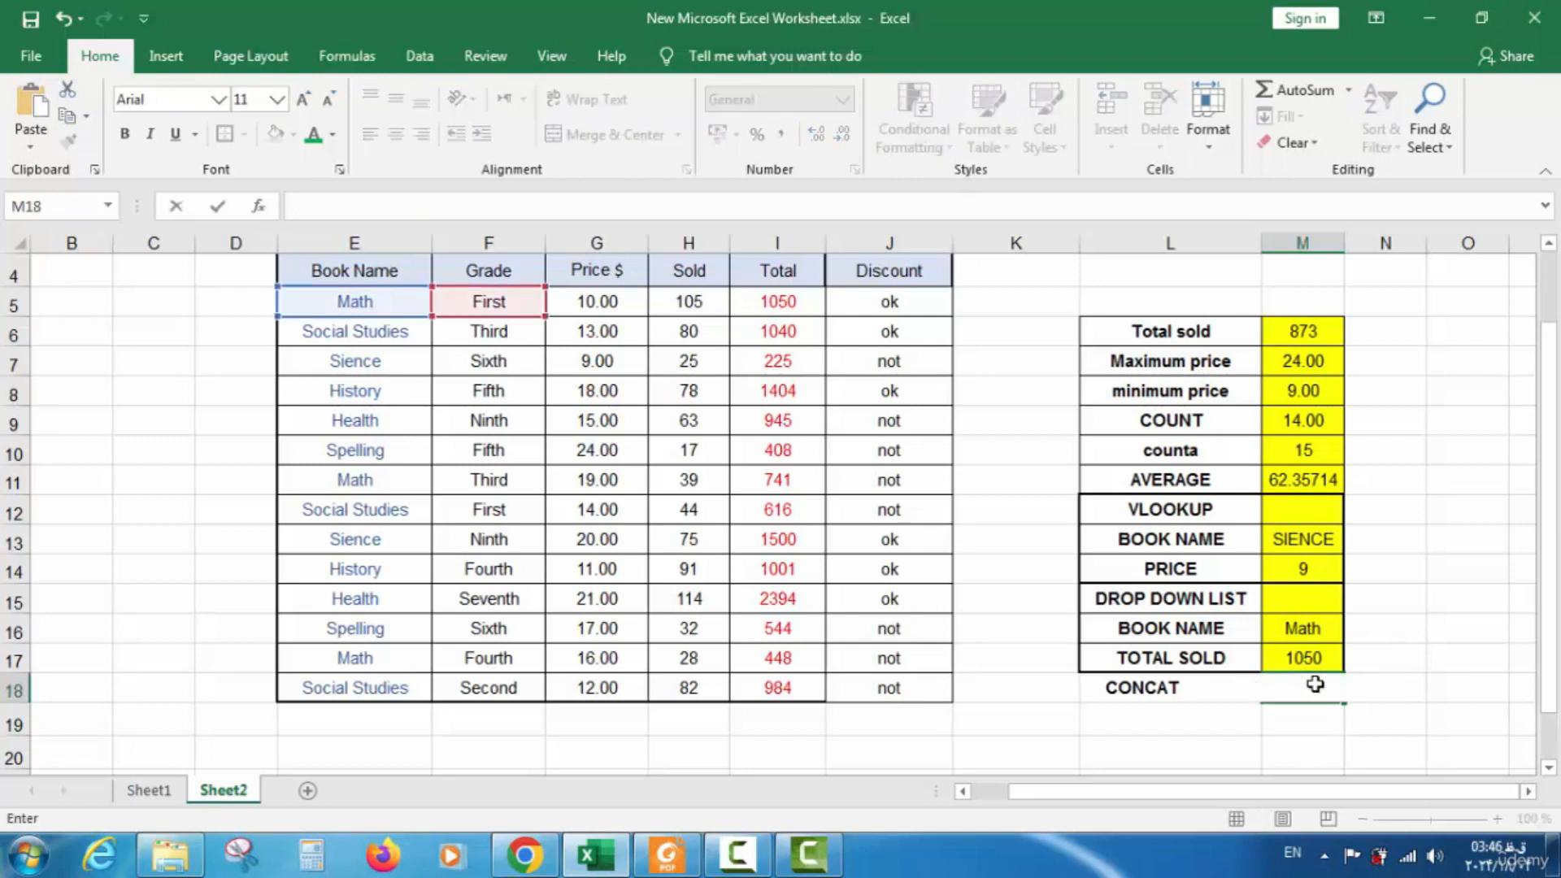
pyautogui.write('=CONA')
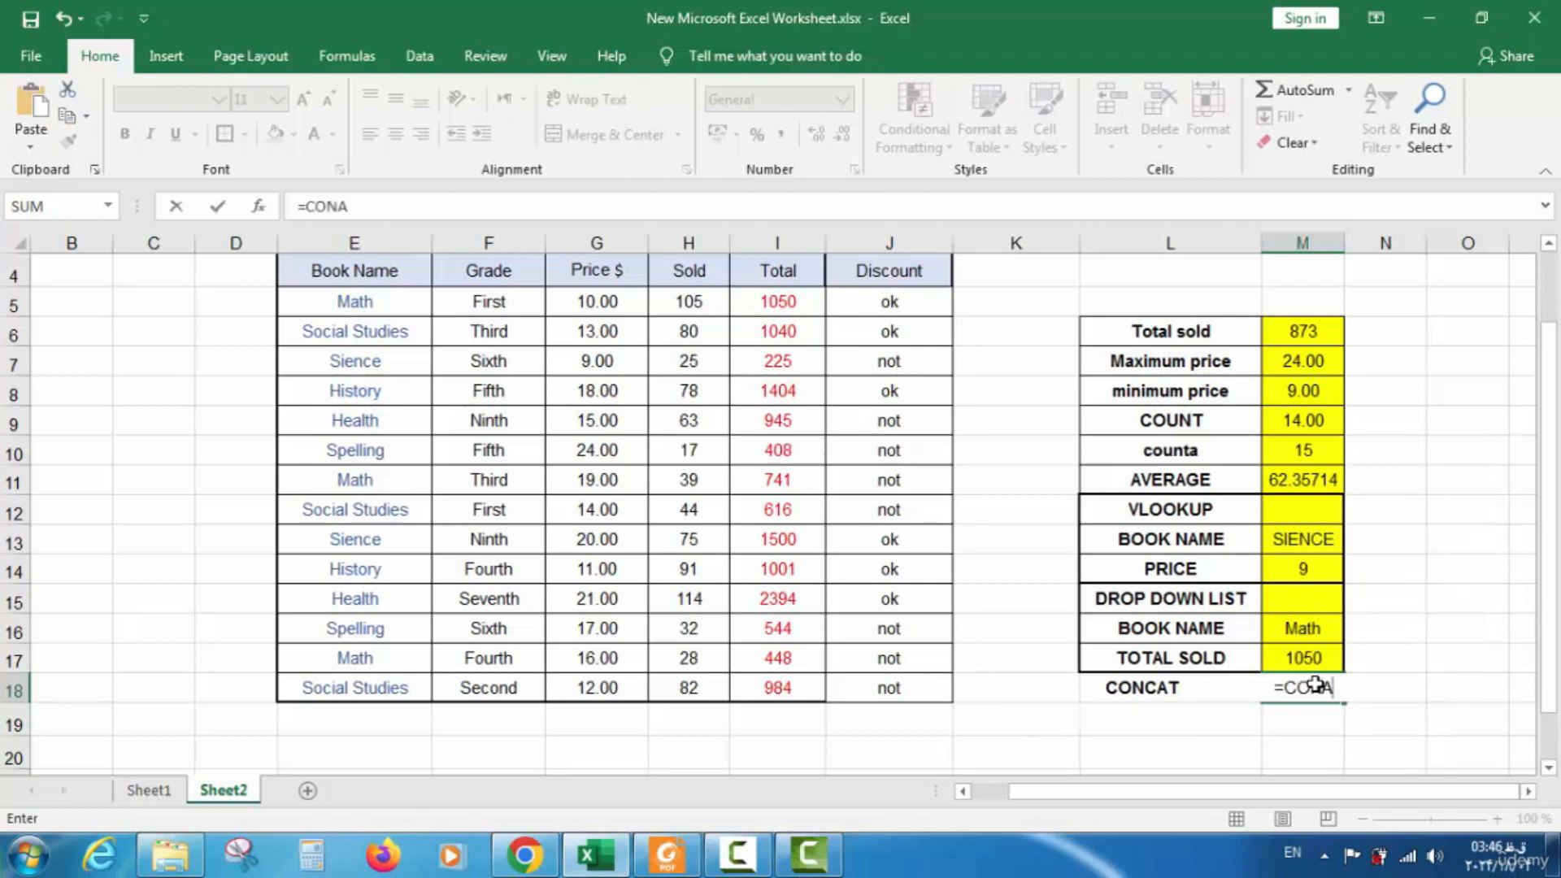
pyautogui.press('BackSpace')
pyautogui.write('CA')
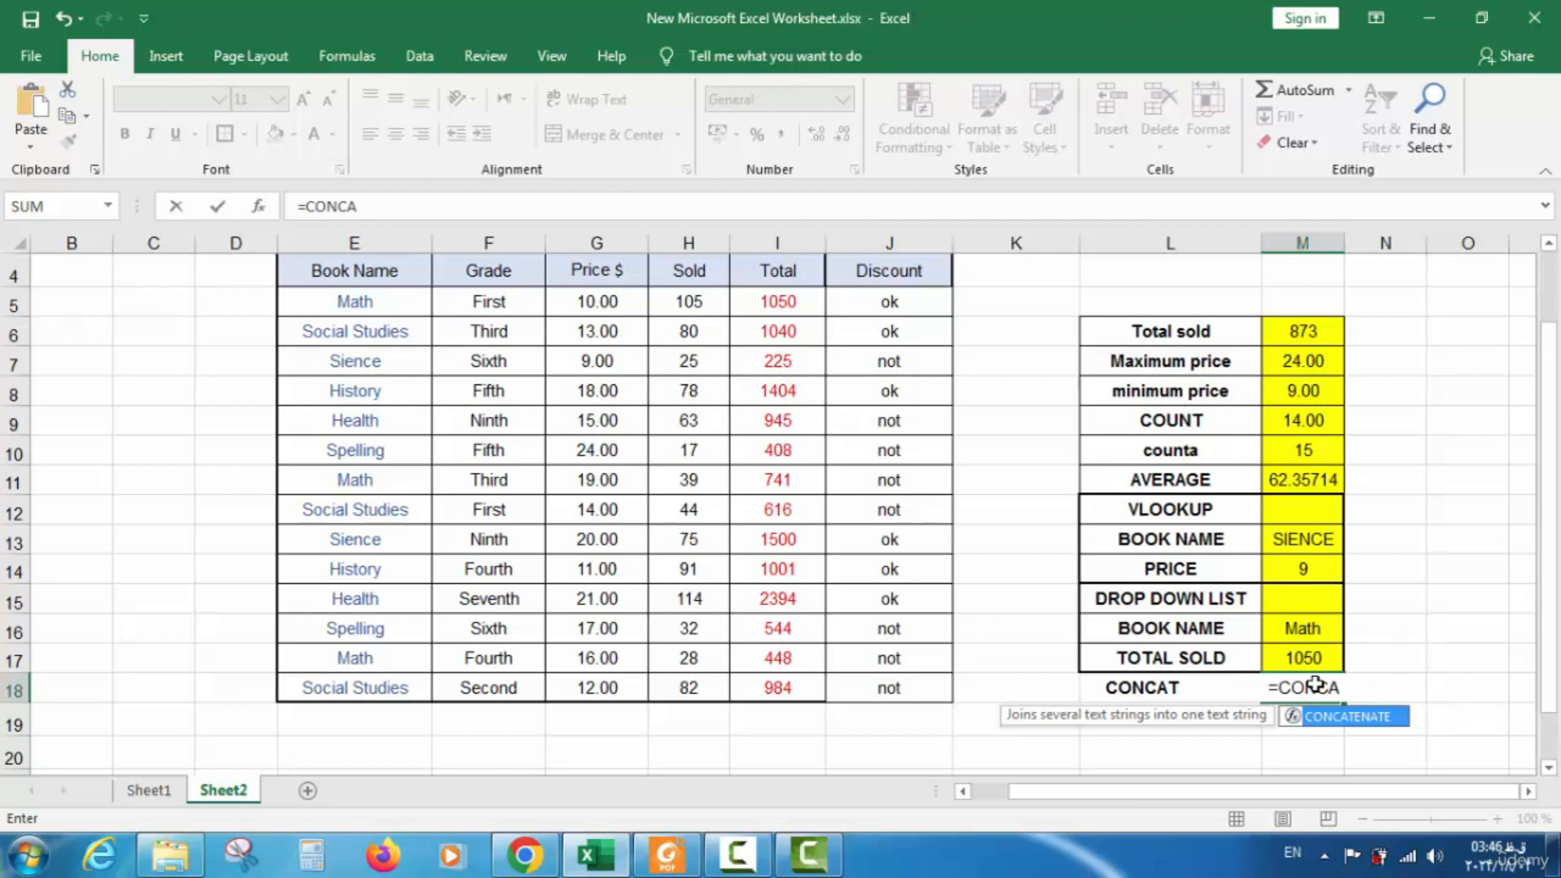
pyautogui.doubleClick(1336, 717)
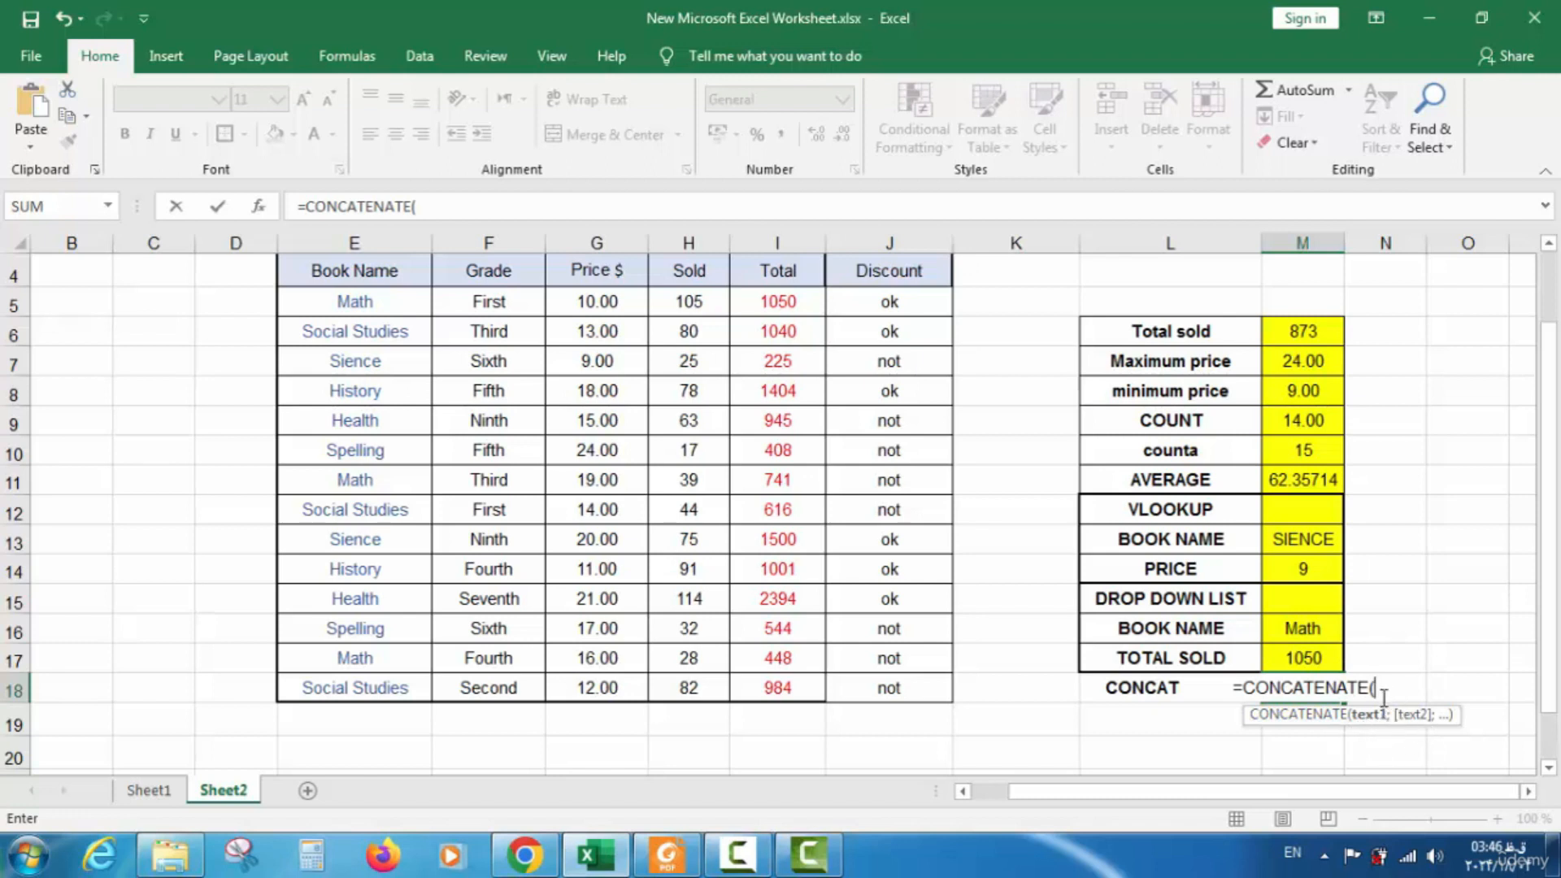
pyautogui.click(389, 362)
pyautogui.write(';')
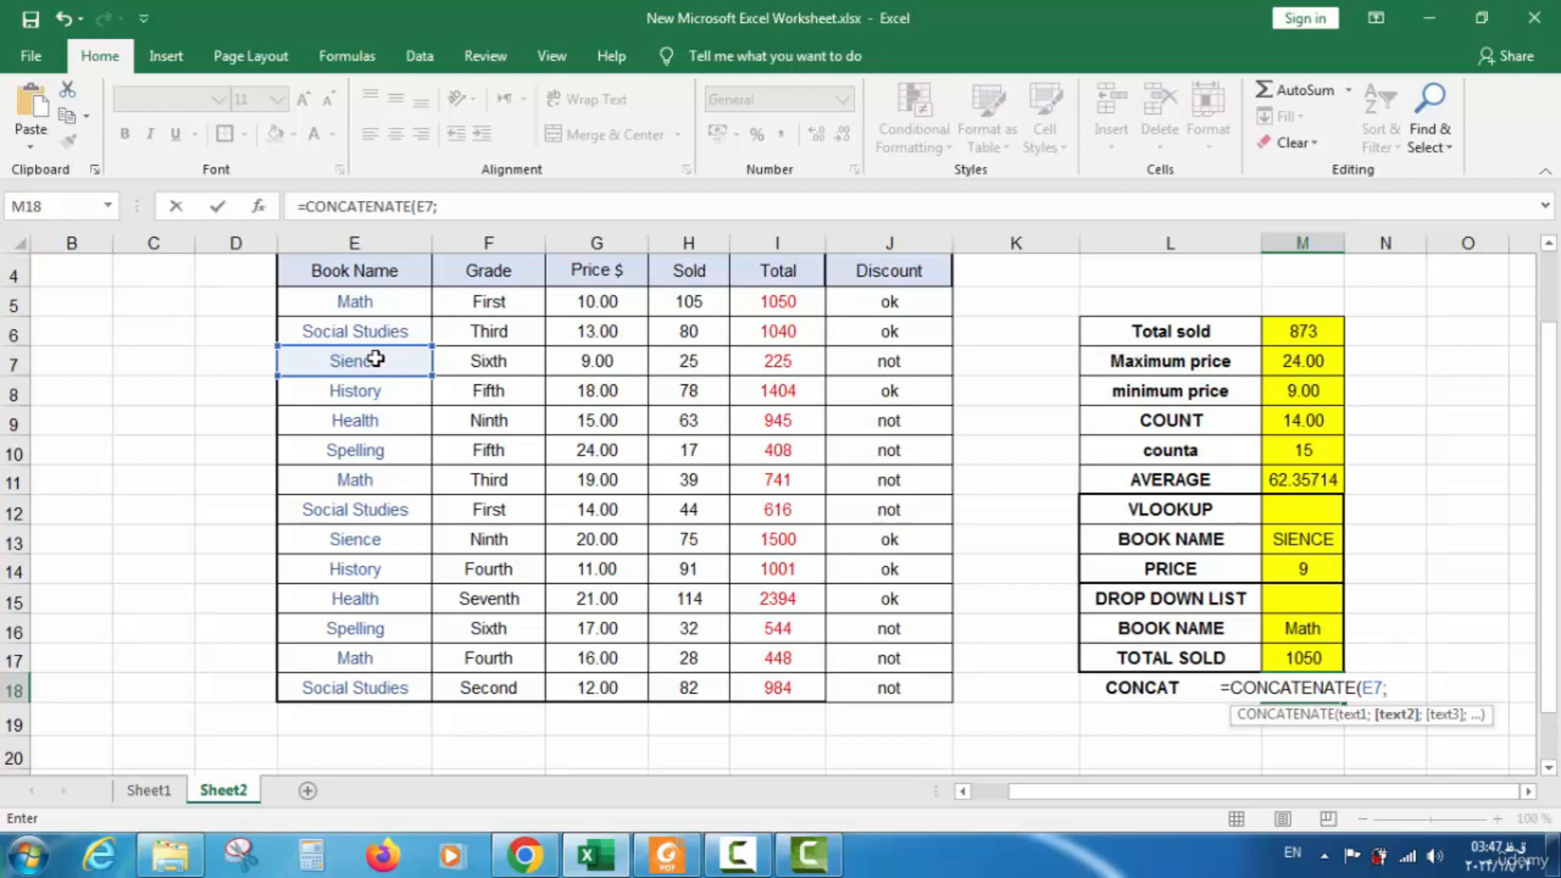
pyautogui.write('"')
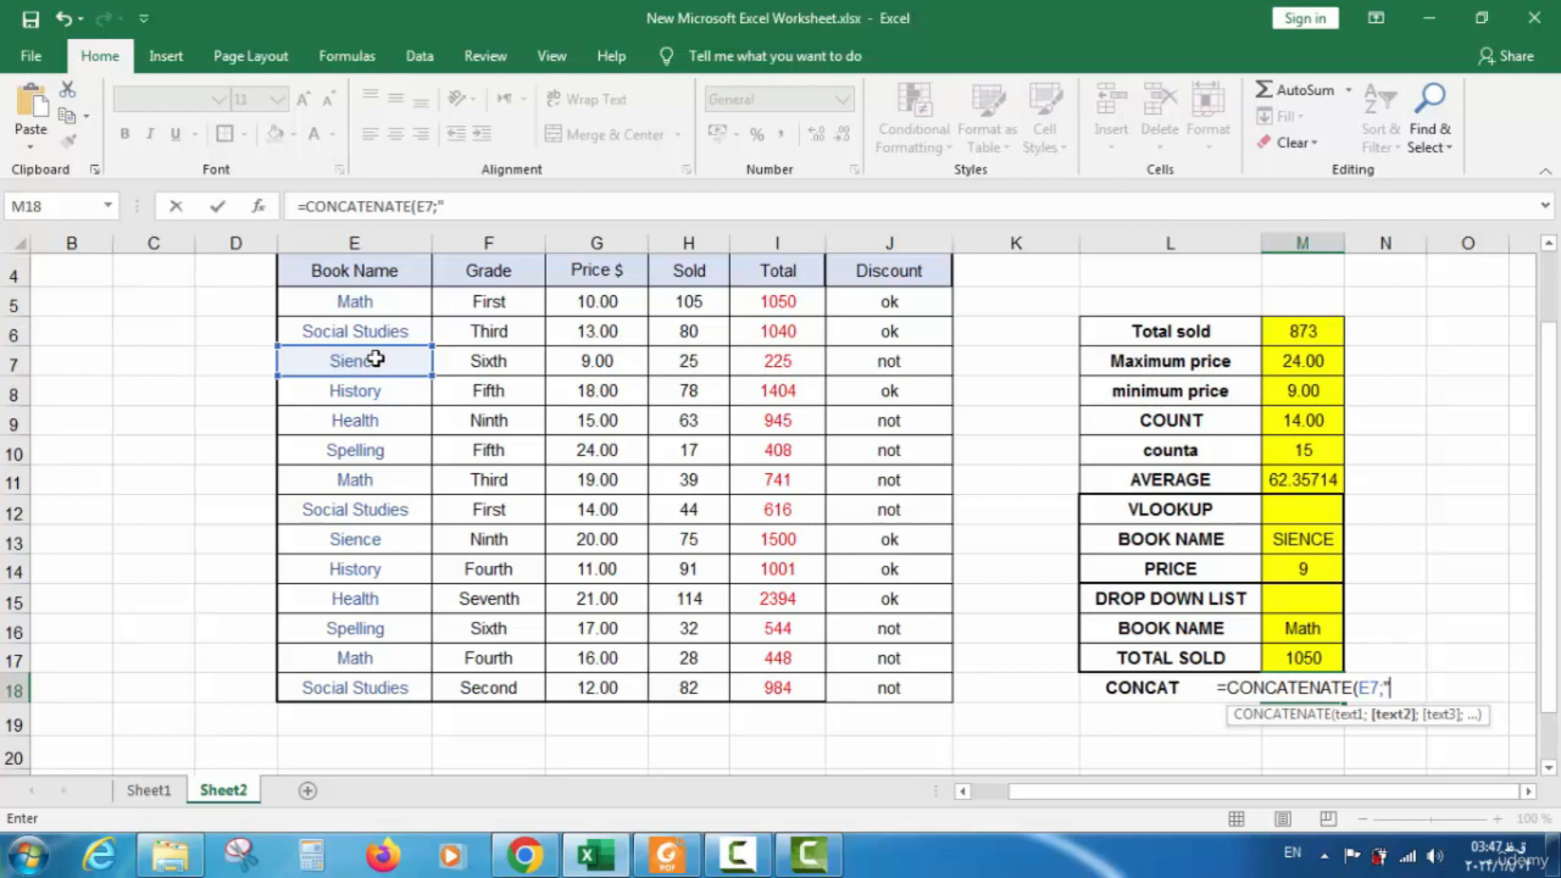
pyautogui.write(' "')
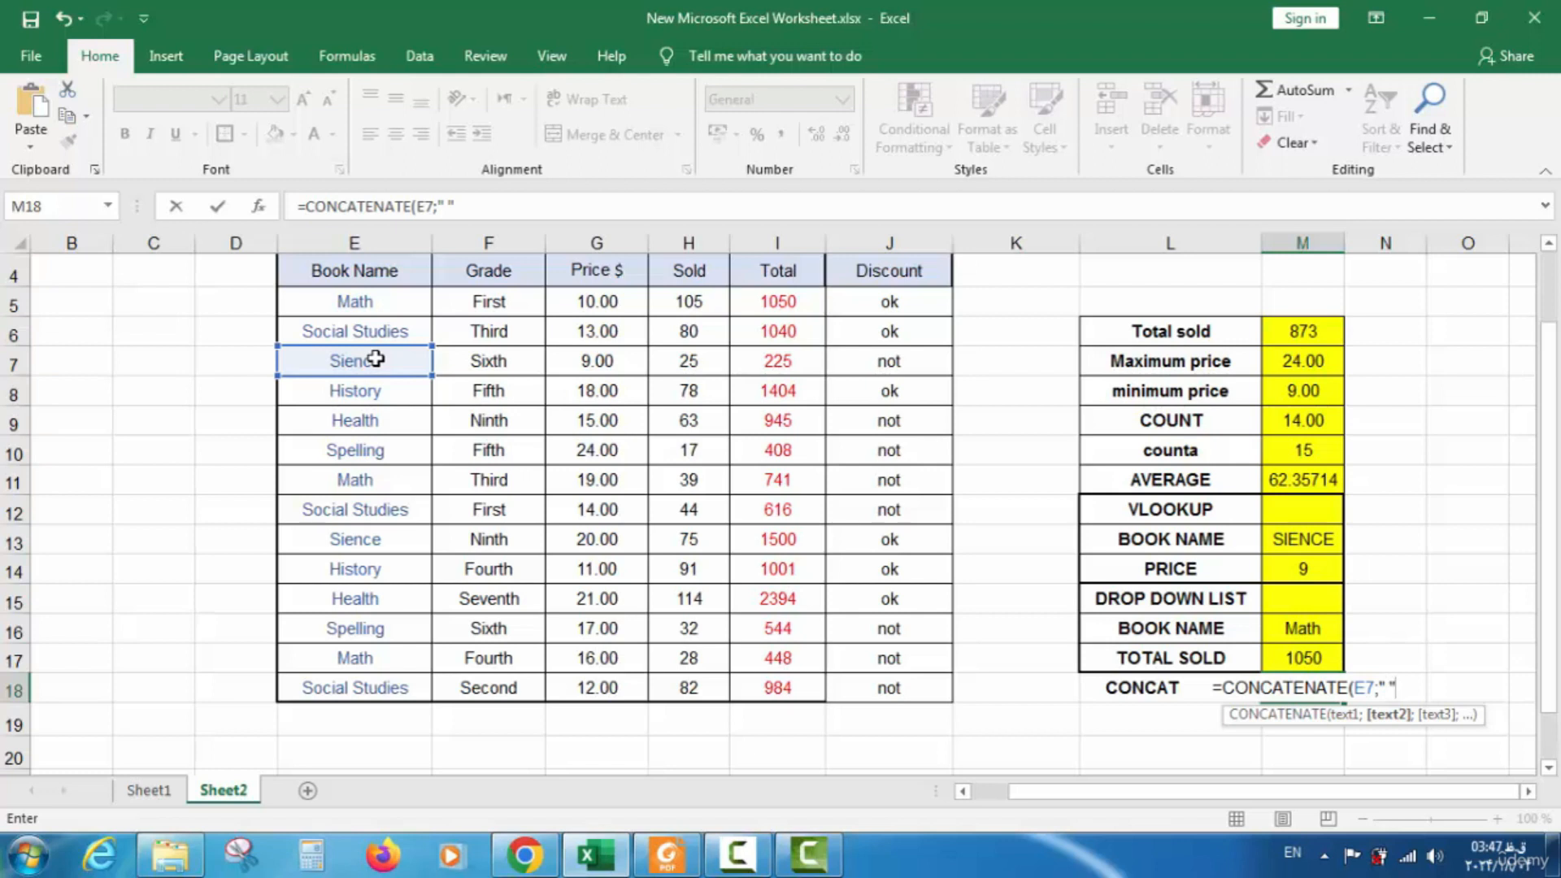
pyautogui.write(';')
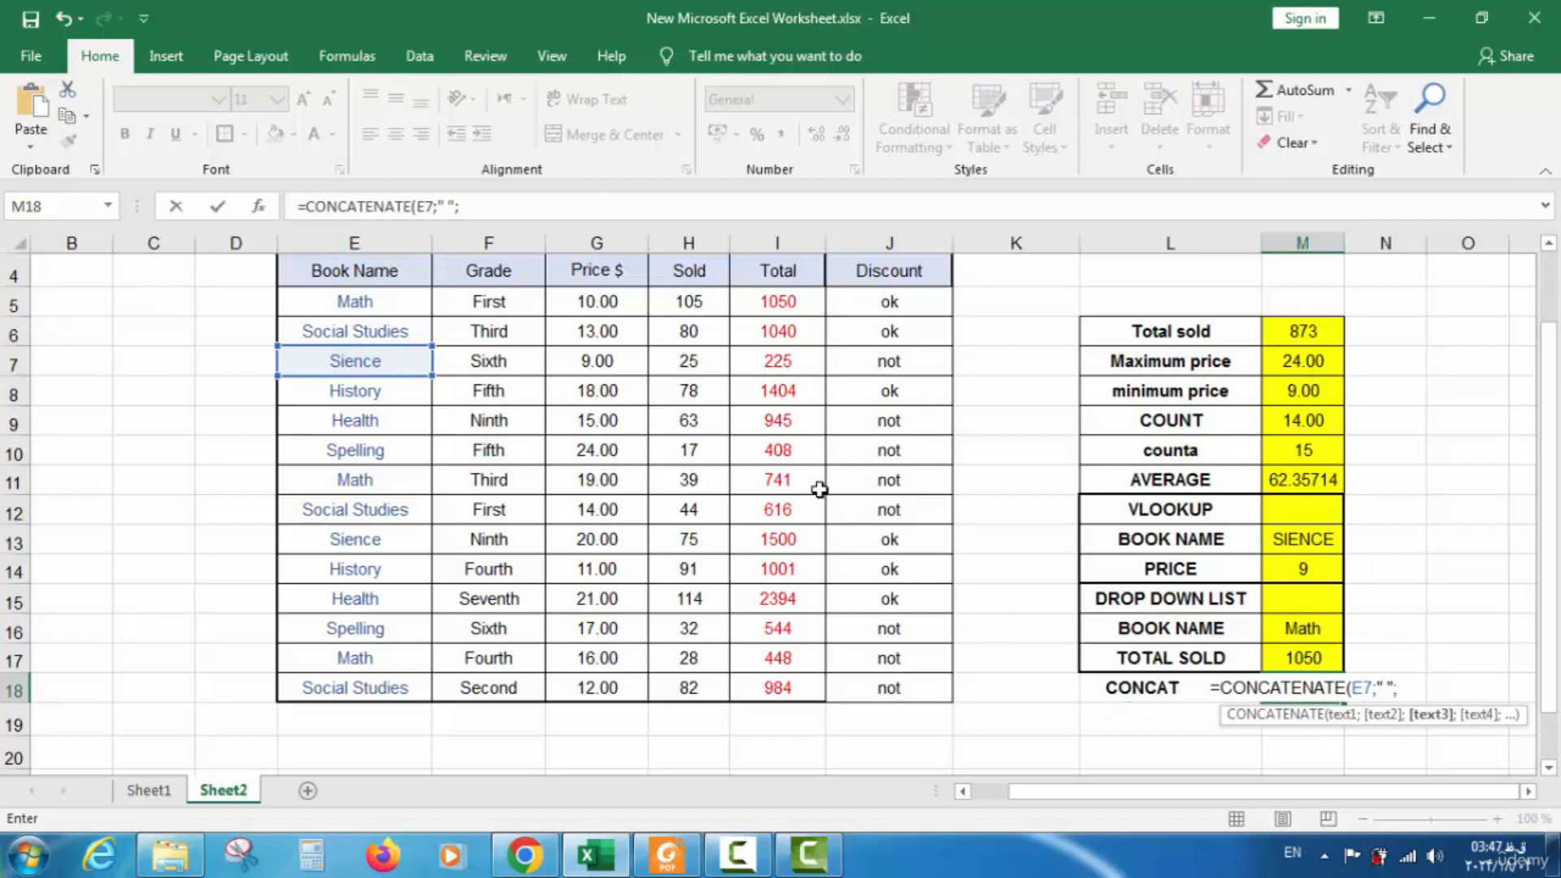
pyautogui.click(489, 363)
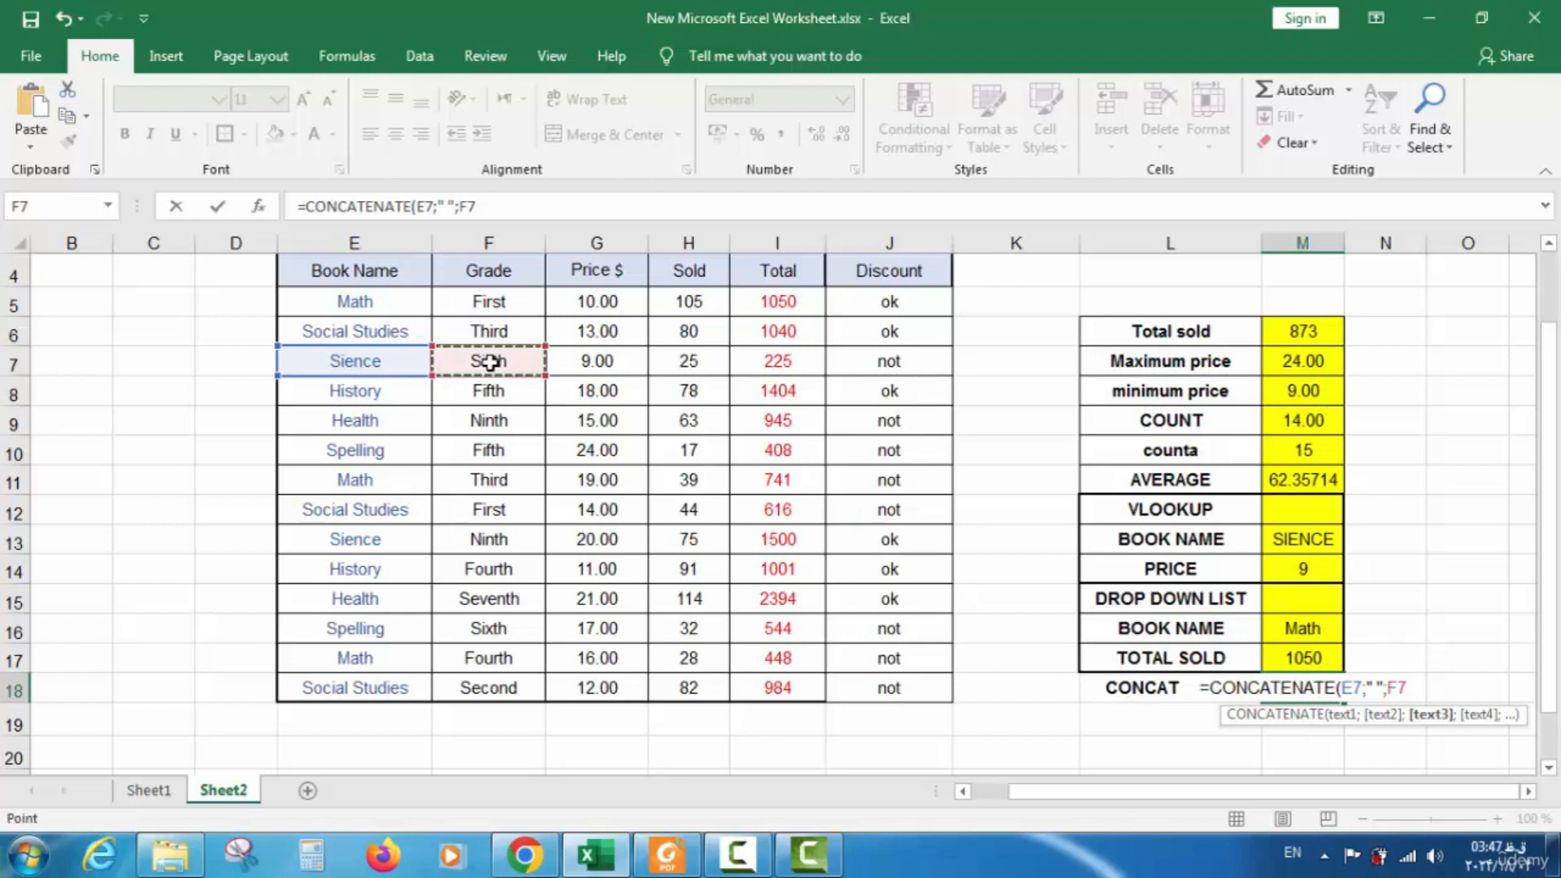
pyautogui.write(')')
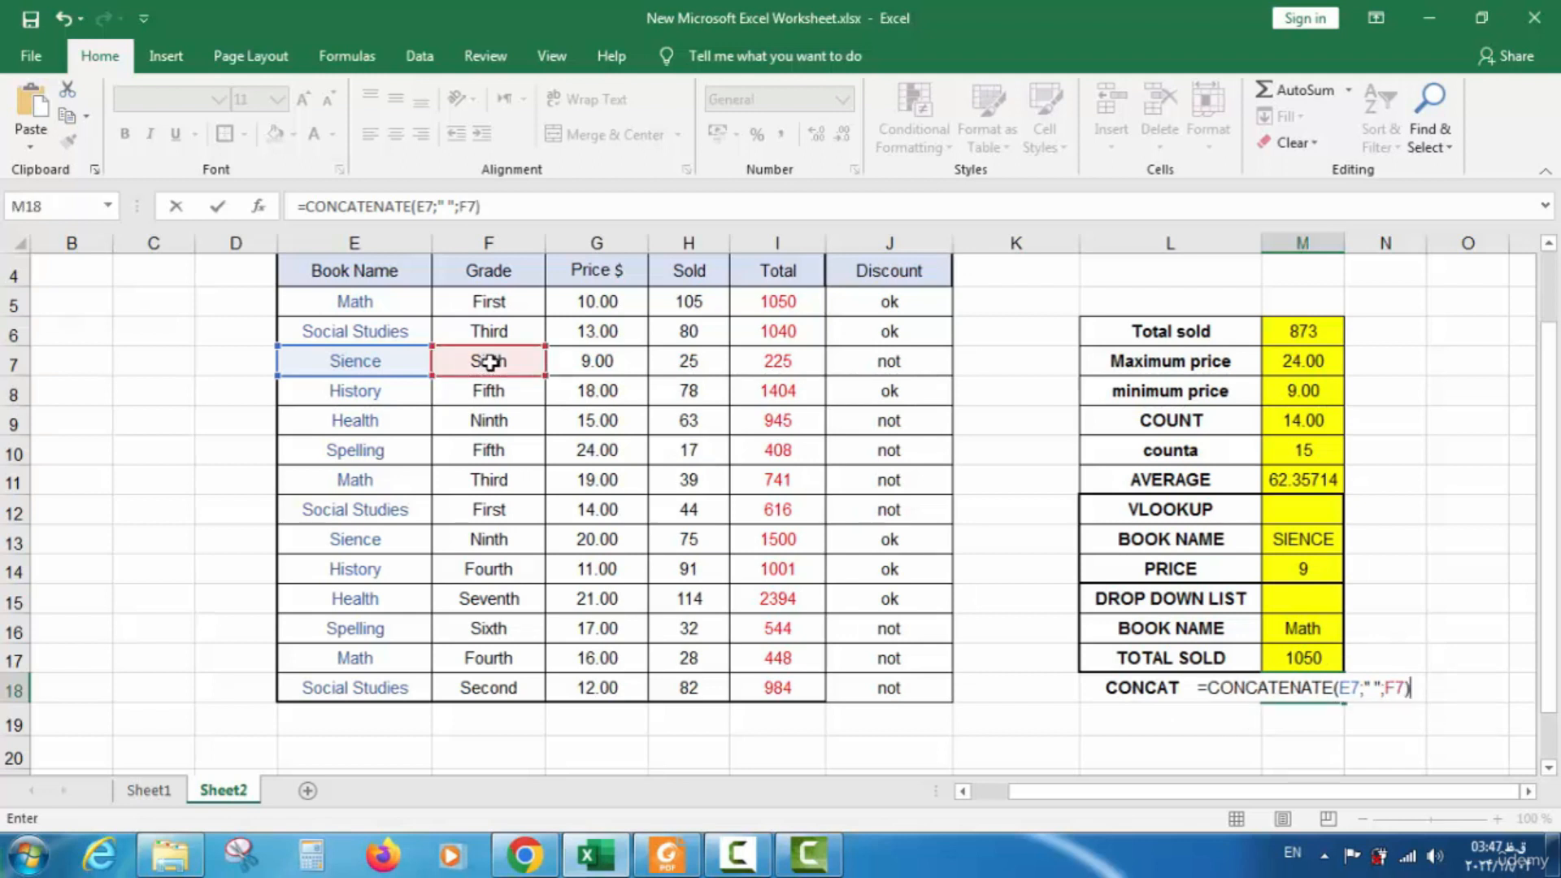
pyautogui.press('Return')
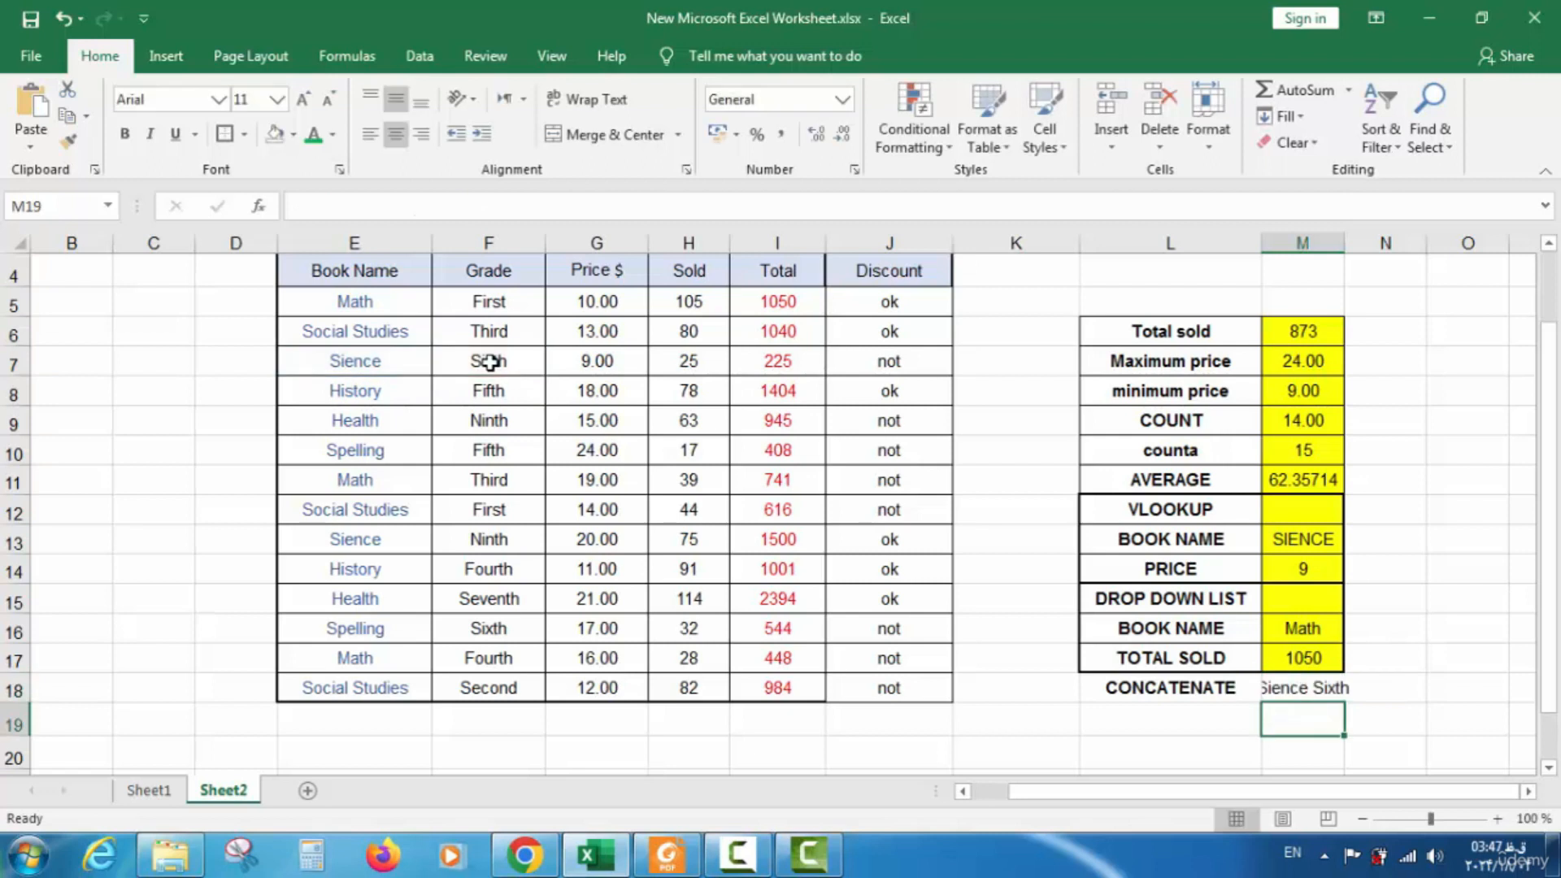
# Widen column M and apply All Borders to L18:M18
pyautogui.moveTo(1344, 244); pyautogui.dragTo(1367, 243)
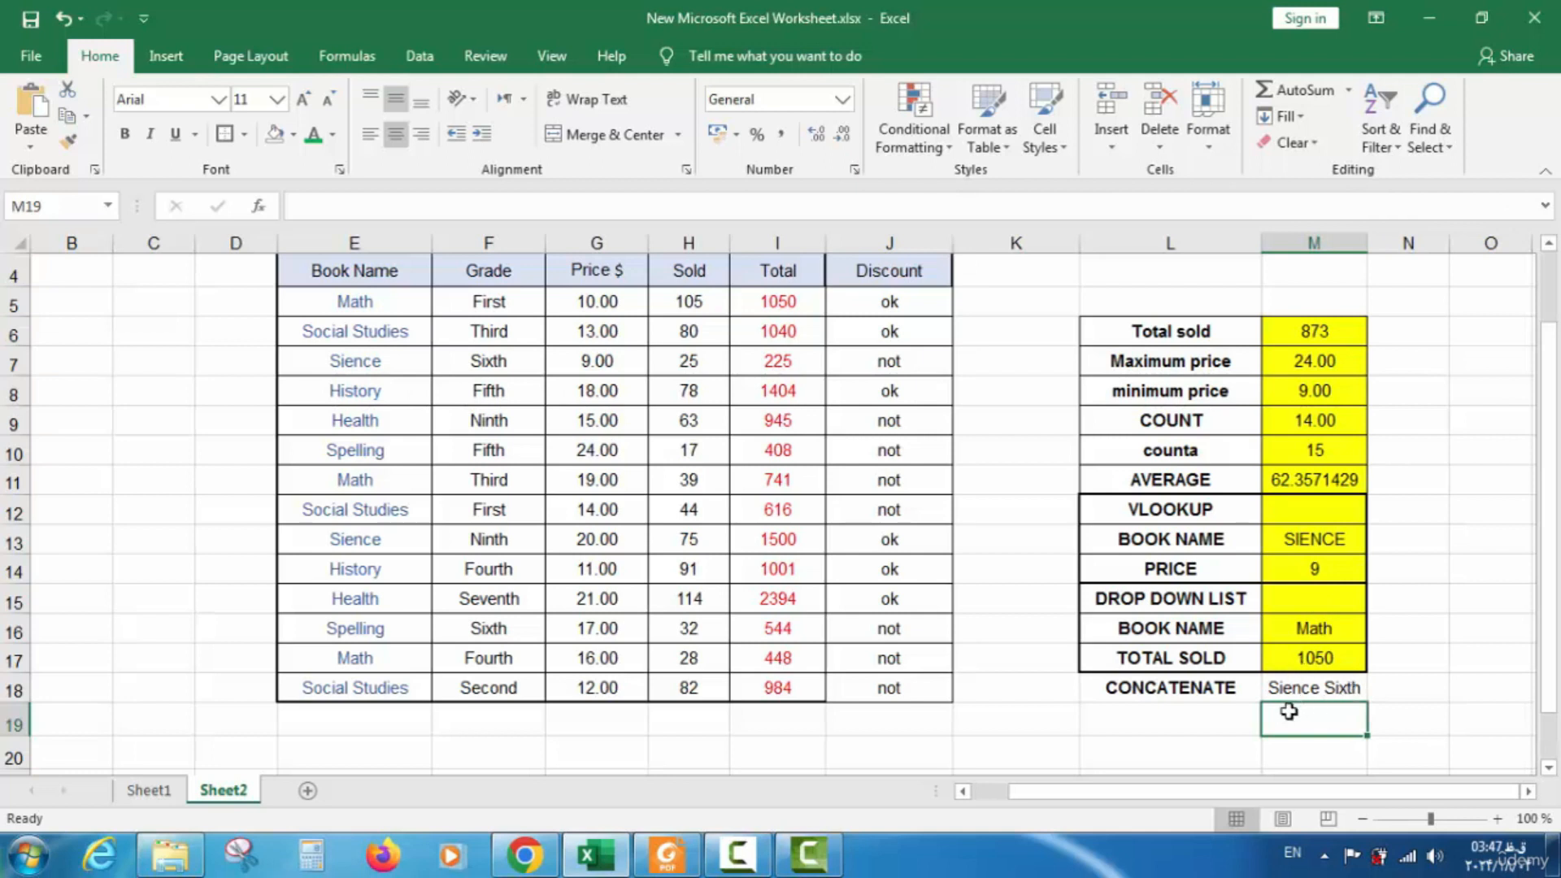
pyautogui.moveTo(1325, 690); pyautogui.dragTo(1150, 709)
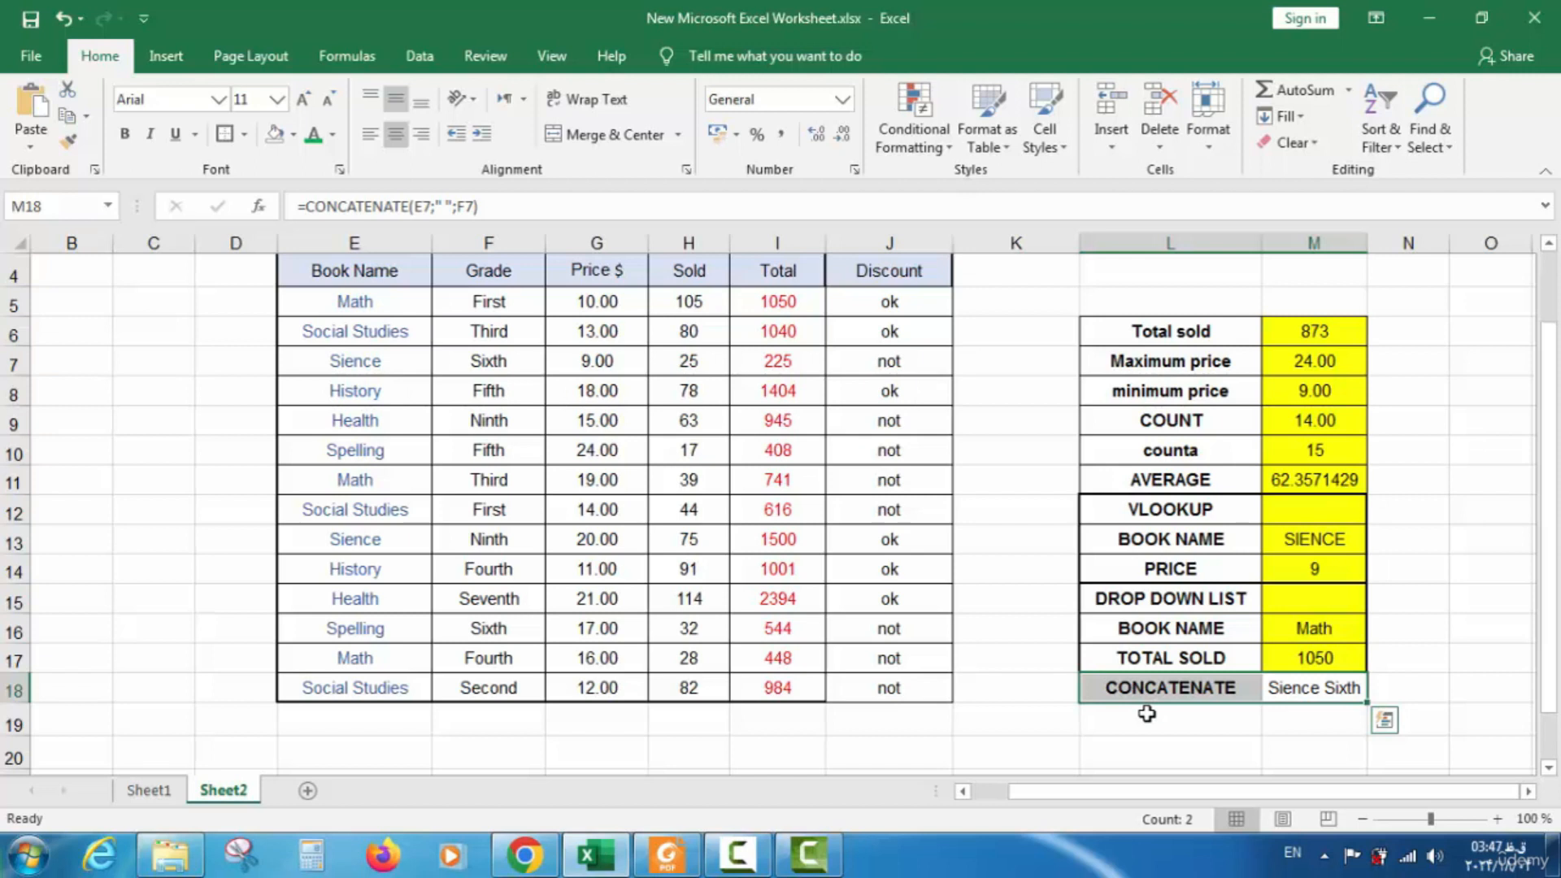
pyautogui.click(244, 135)
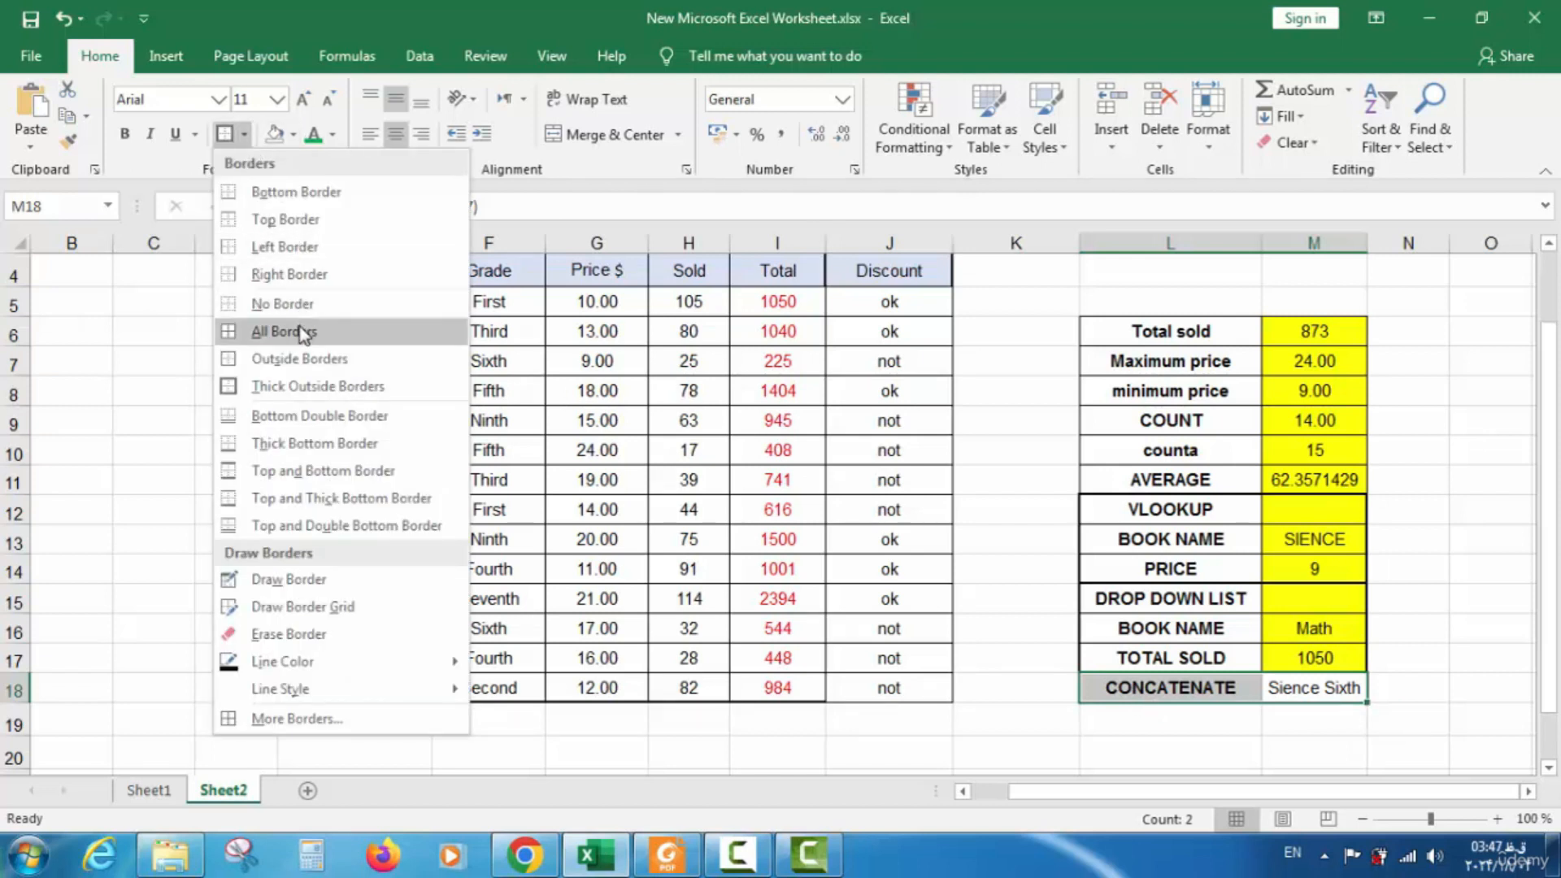
pyautogui.click(302, 334)
pyautogui.click(1252, 660)
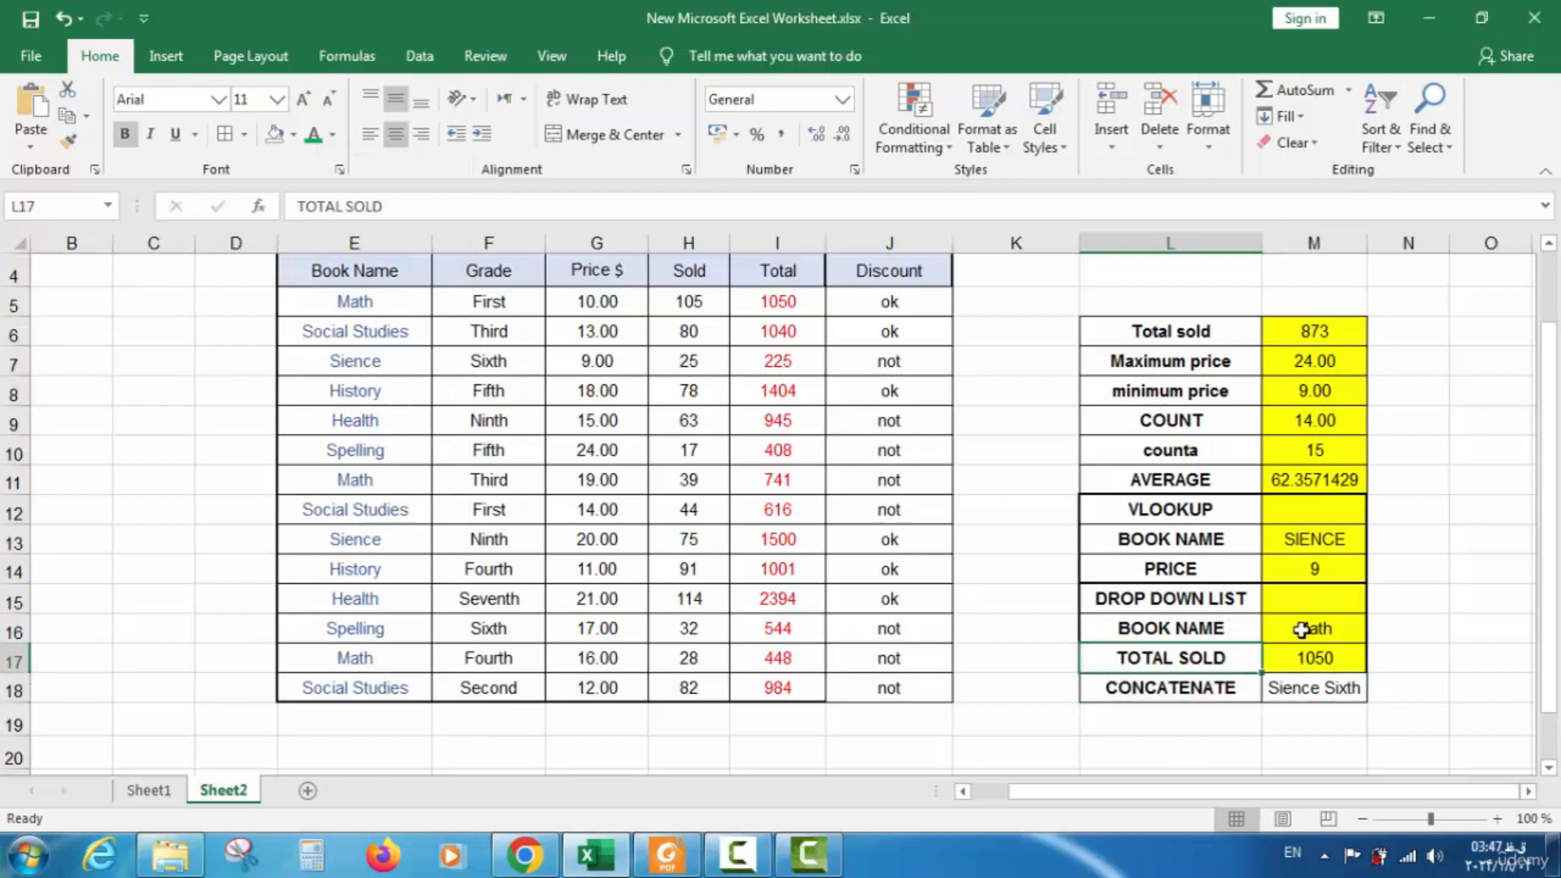
# Fill the M18 result cell yellow
pyautogui.click(1334, 685)
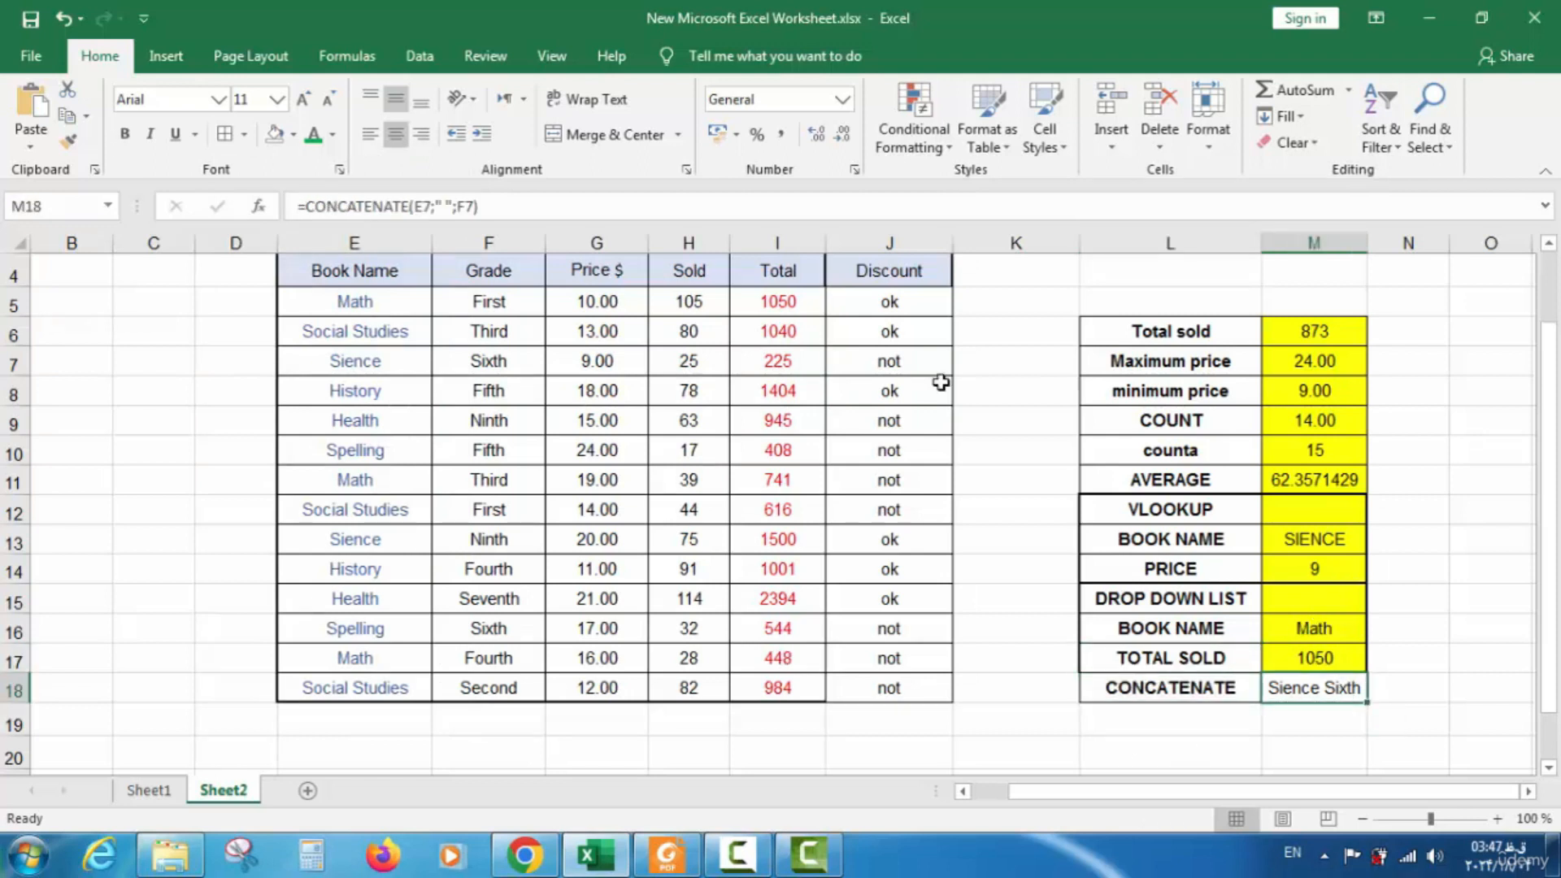
pyautogui.click(293, 134)
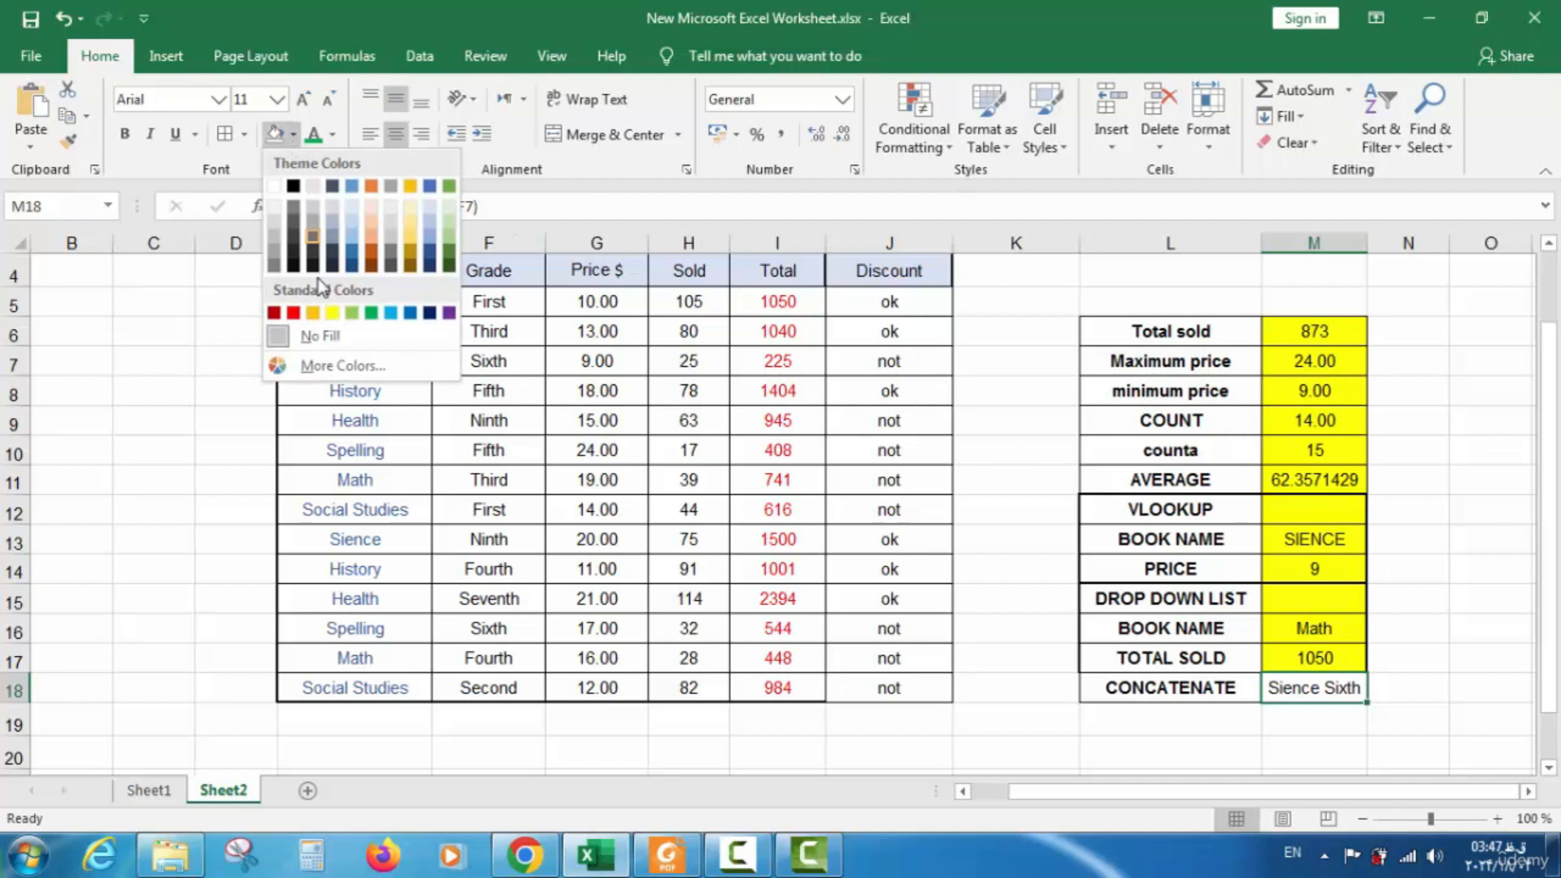
pyautogui.click(333, 313)
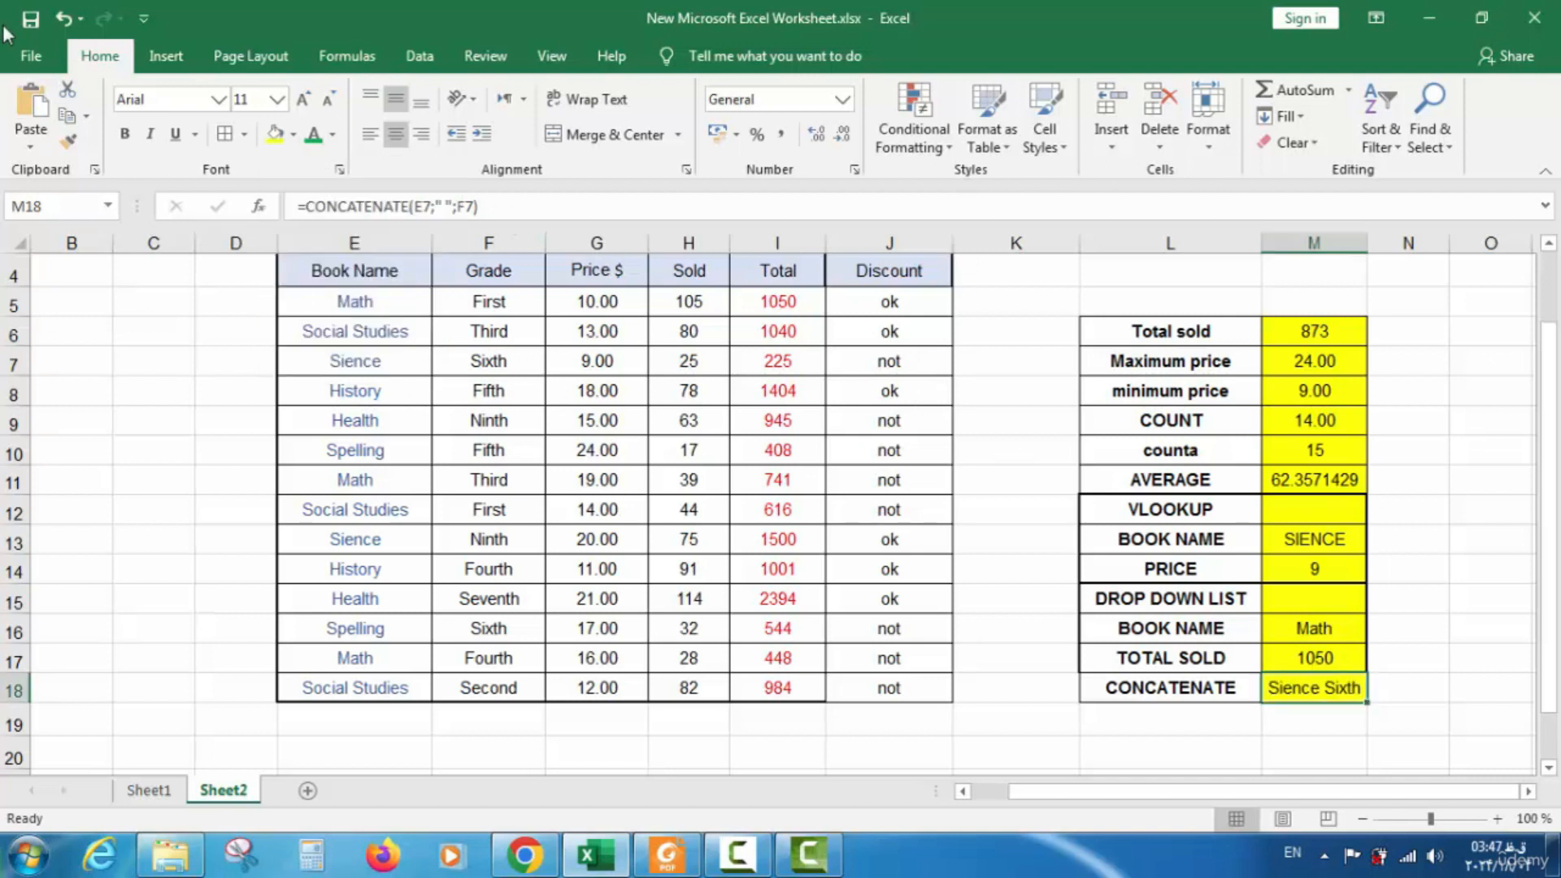
pyautogui.click(150, 798)
# Insert a √ symbol into G19, the Done cell for CONCATENATE
pyautogui.click(704, 691)
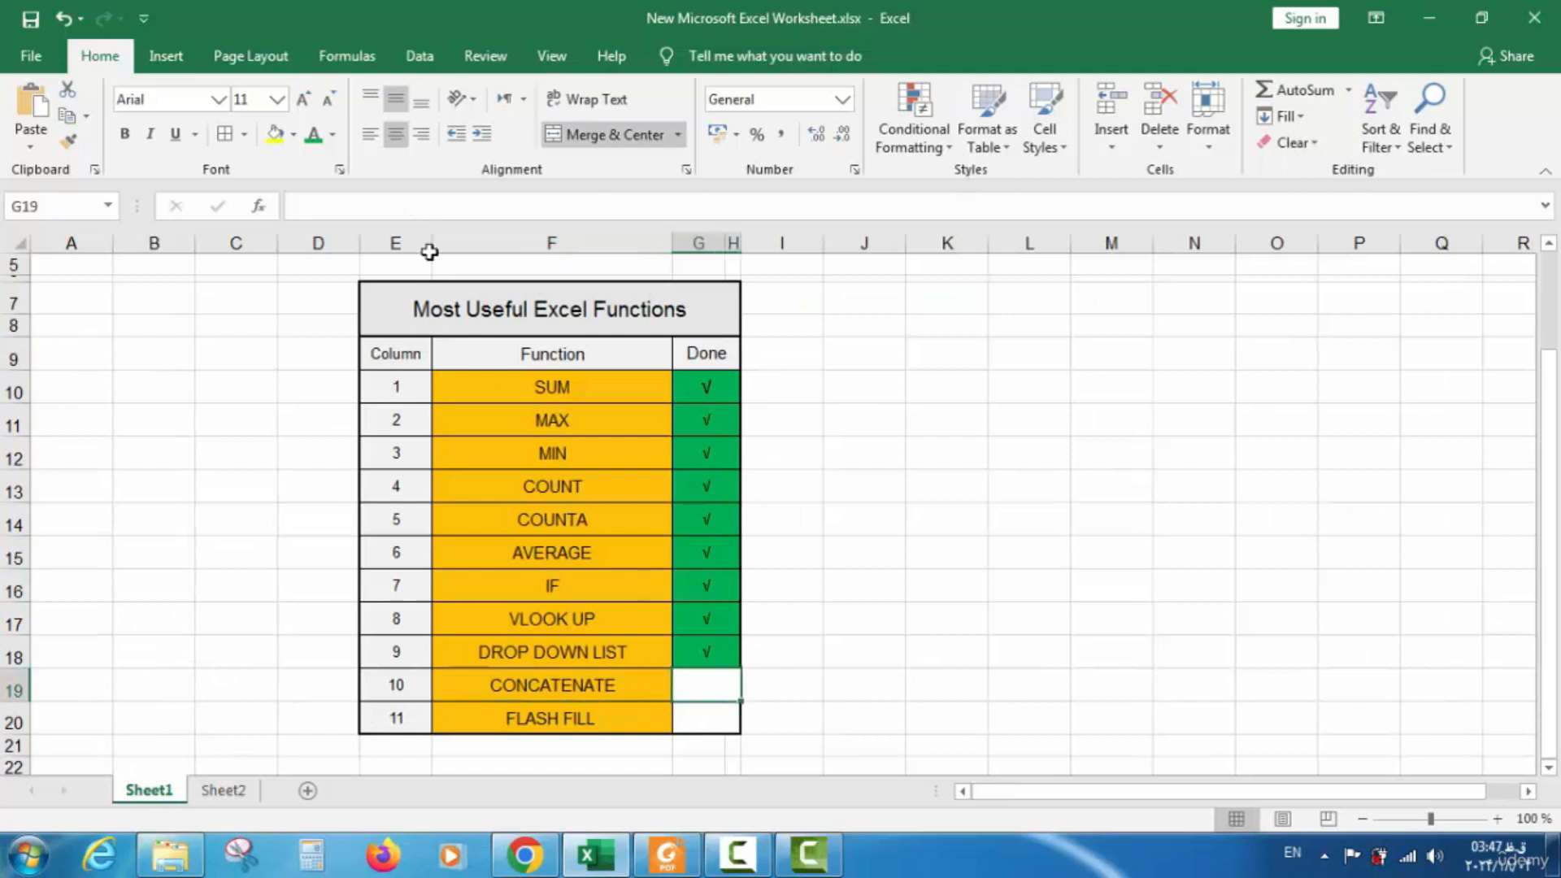
pyautogui.click(293, 135)
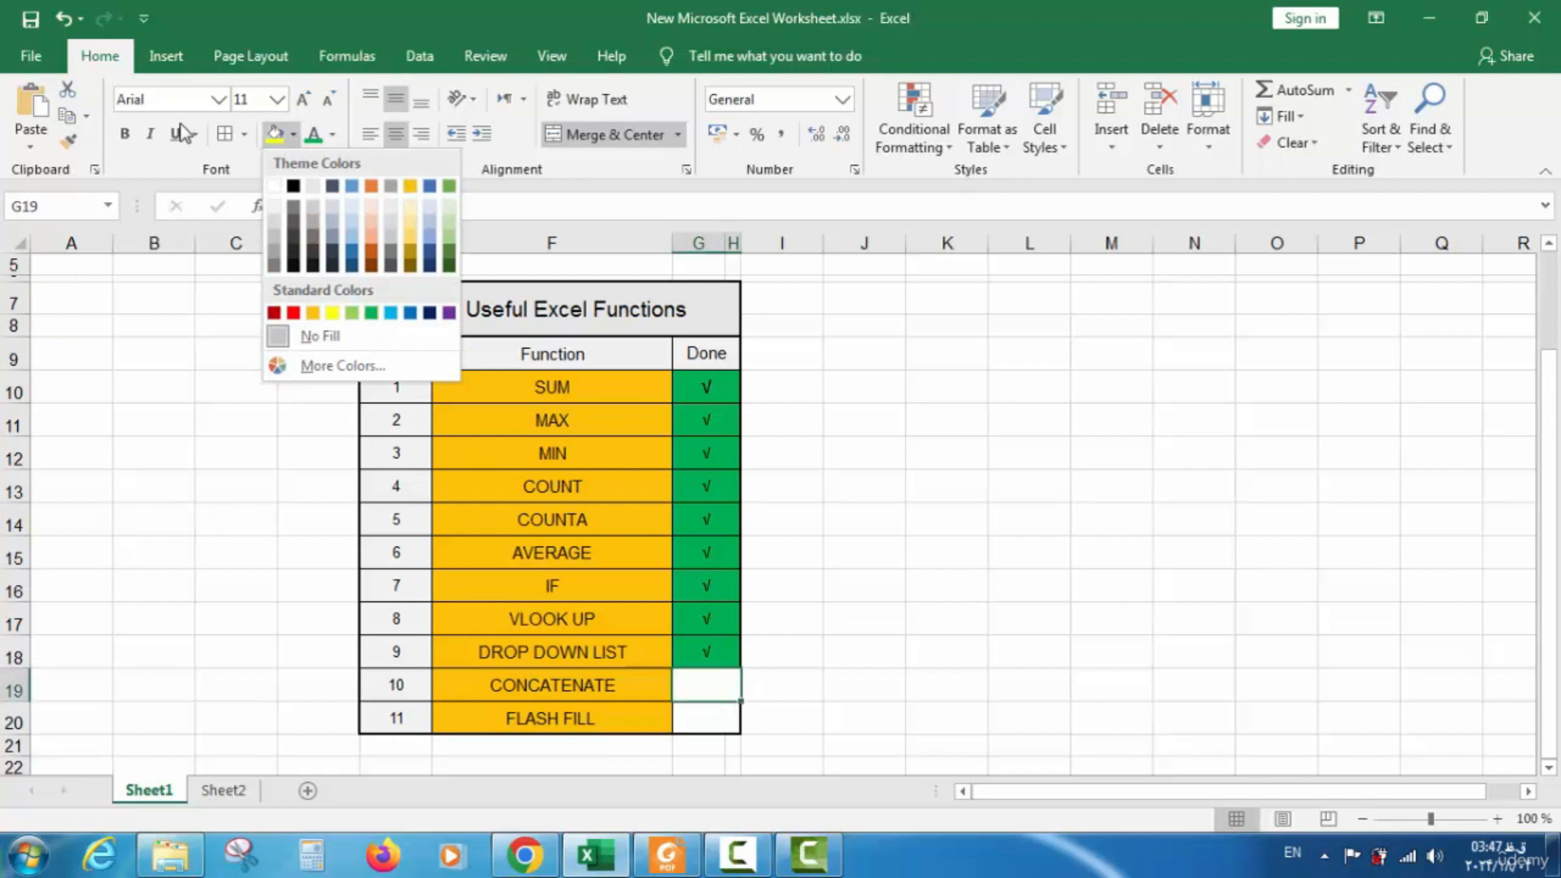
pyautogui.click(174, 67)
pyautogui.click(174, 67)
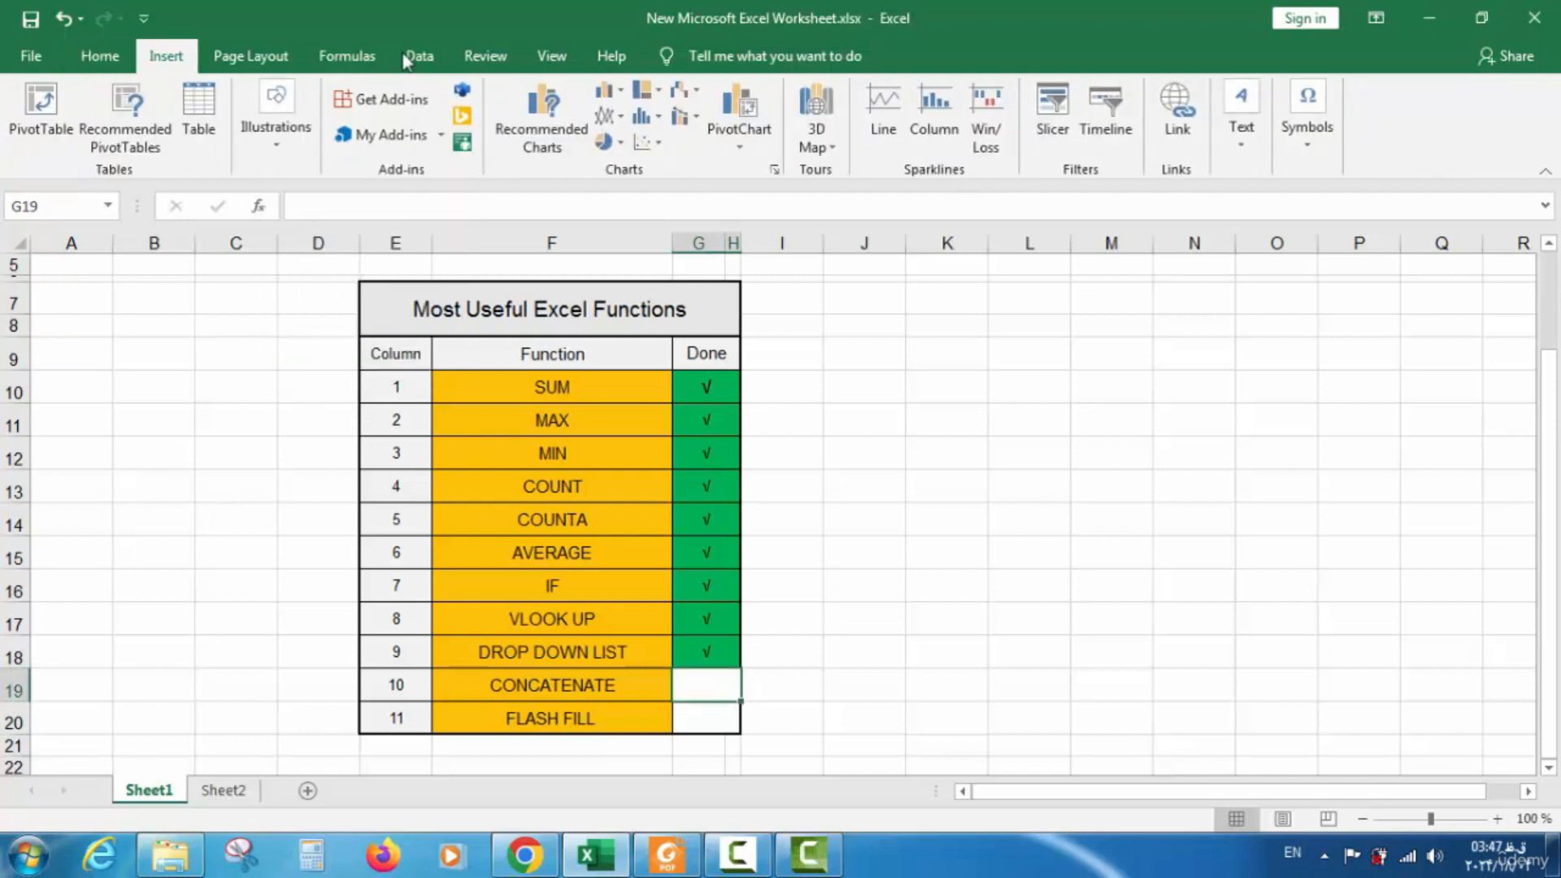
pyautogui.click(1300, 135)
pyautogui.click(1365, 216)
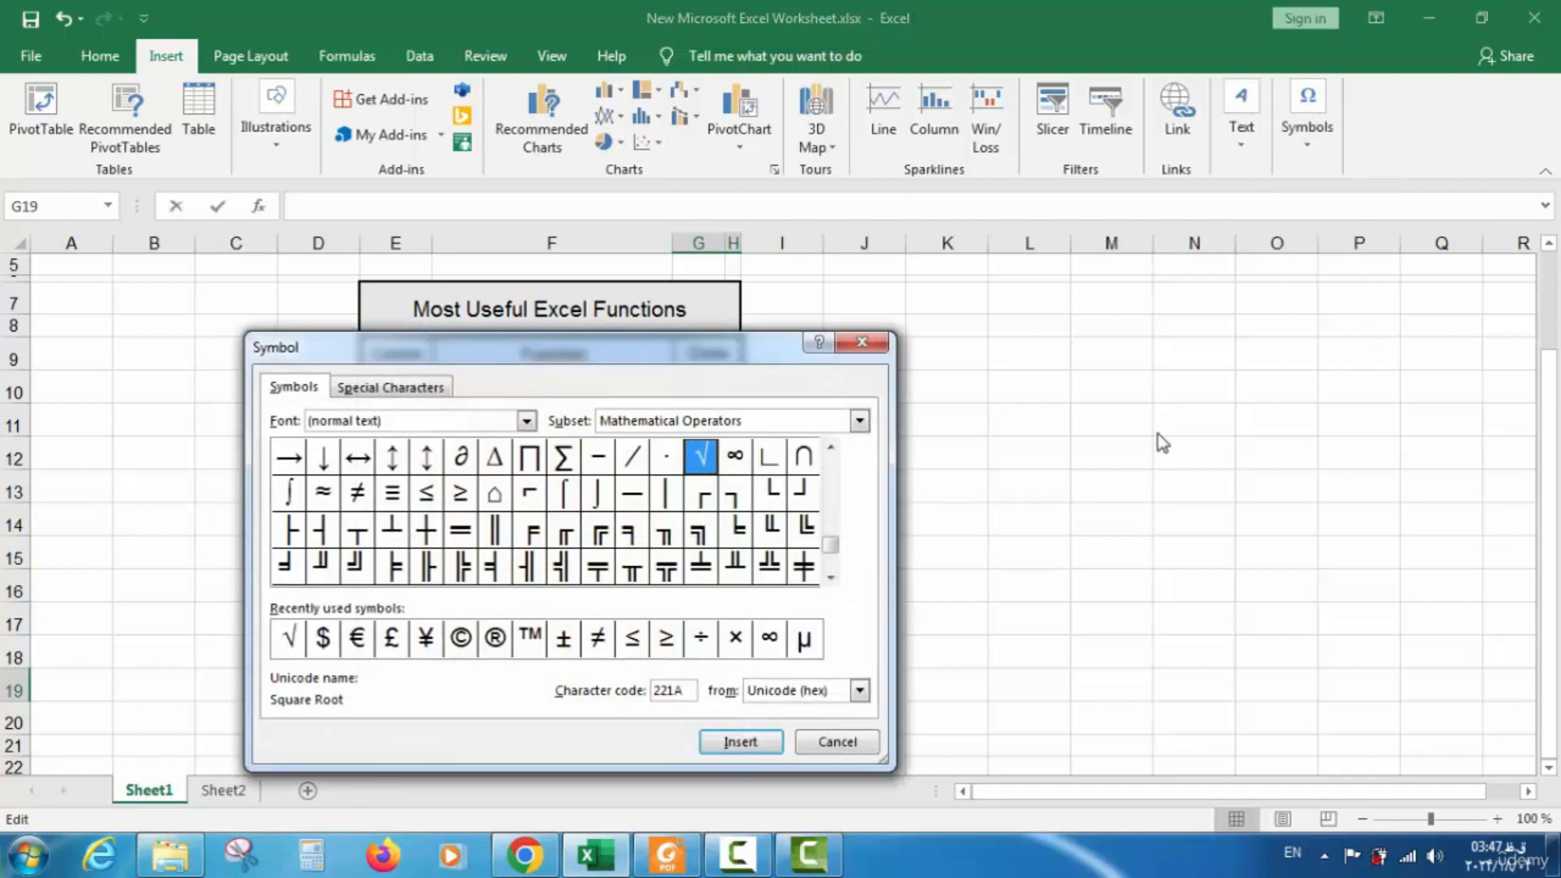
pyautogui.click(732, 743)
pyautogui.click(809, 746)
pyautogui.click(28, 28)
# Fill the CONCATENATE Done cell G19 green
pyautogui.click(110, 56)
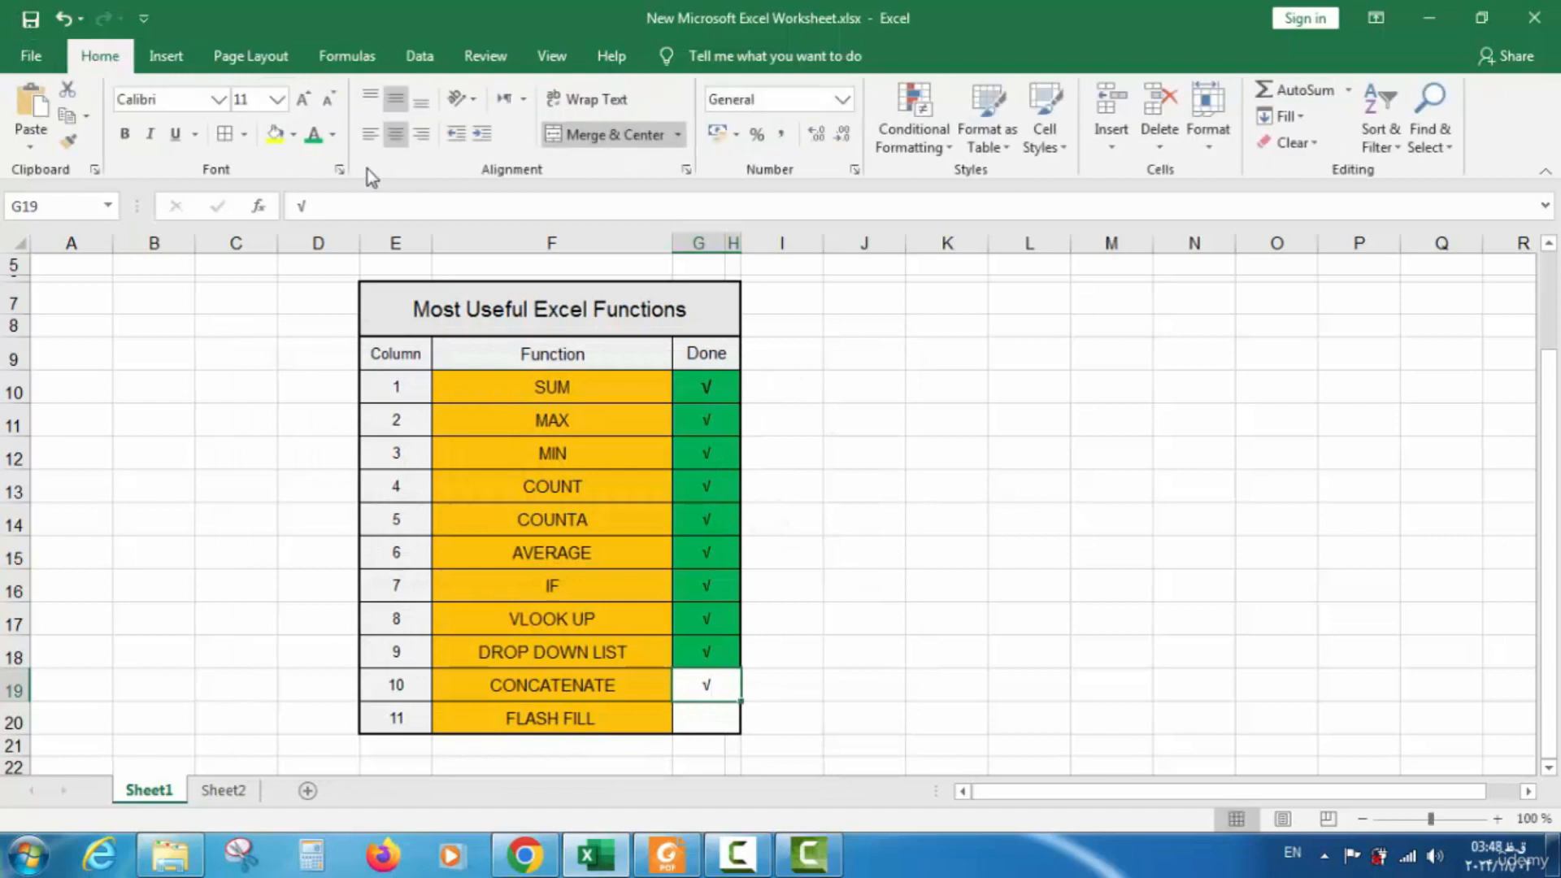
pyautogui.click(294, 135)
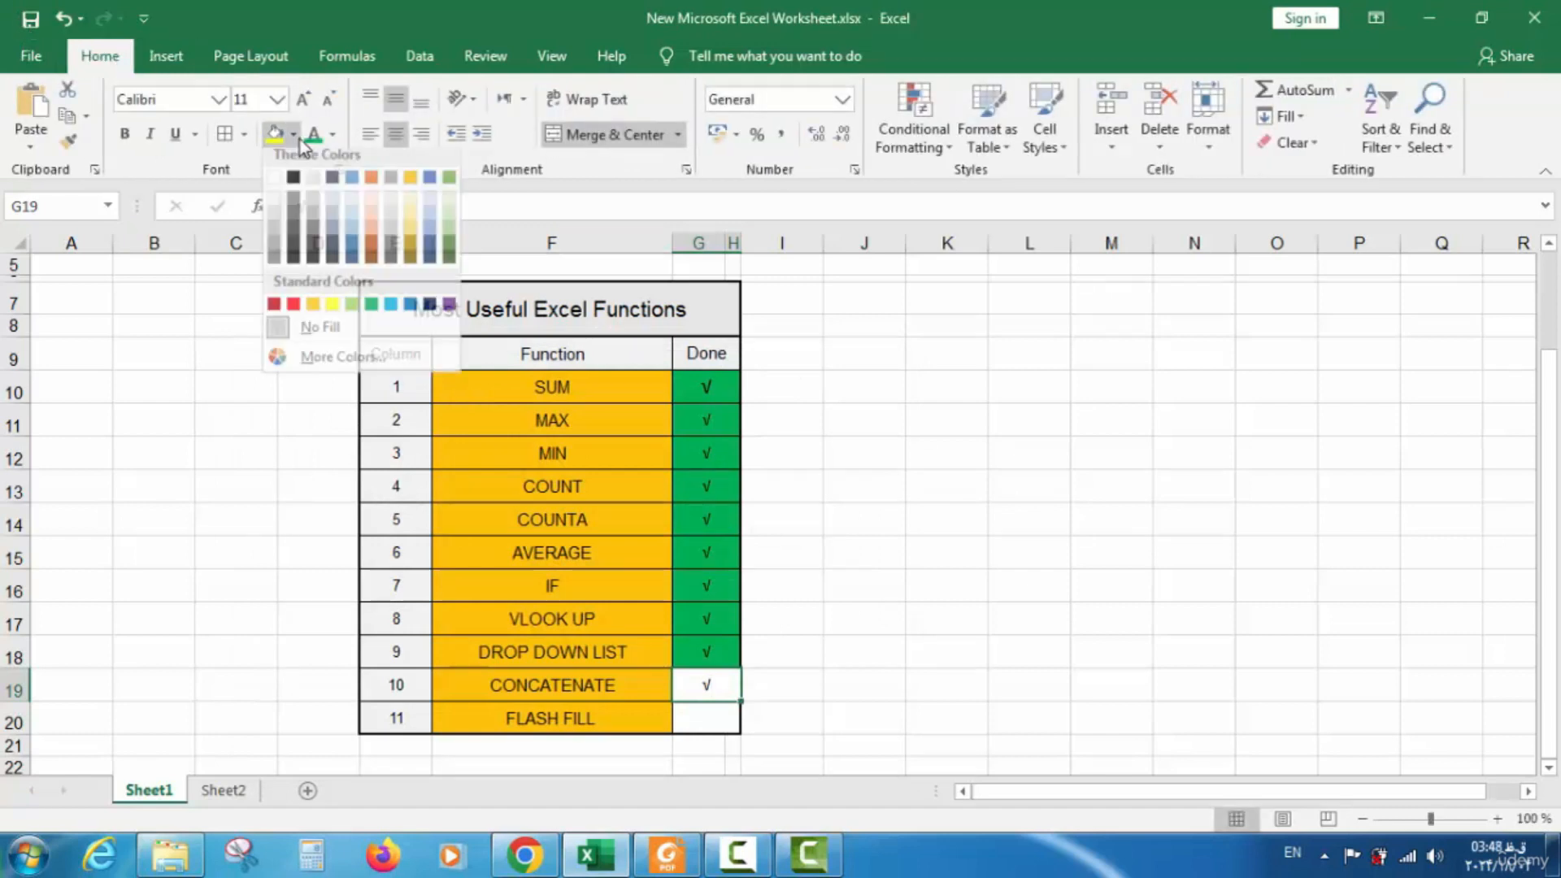
pyautogui.click(371, 313)
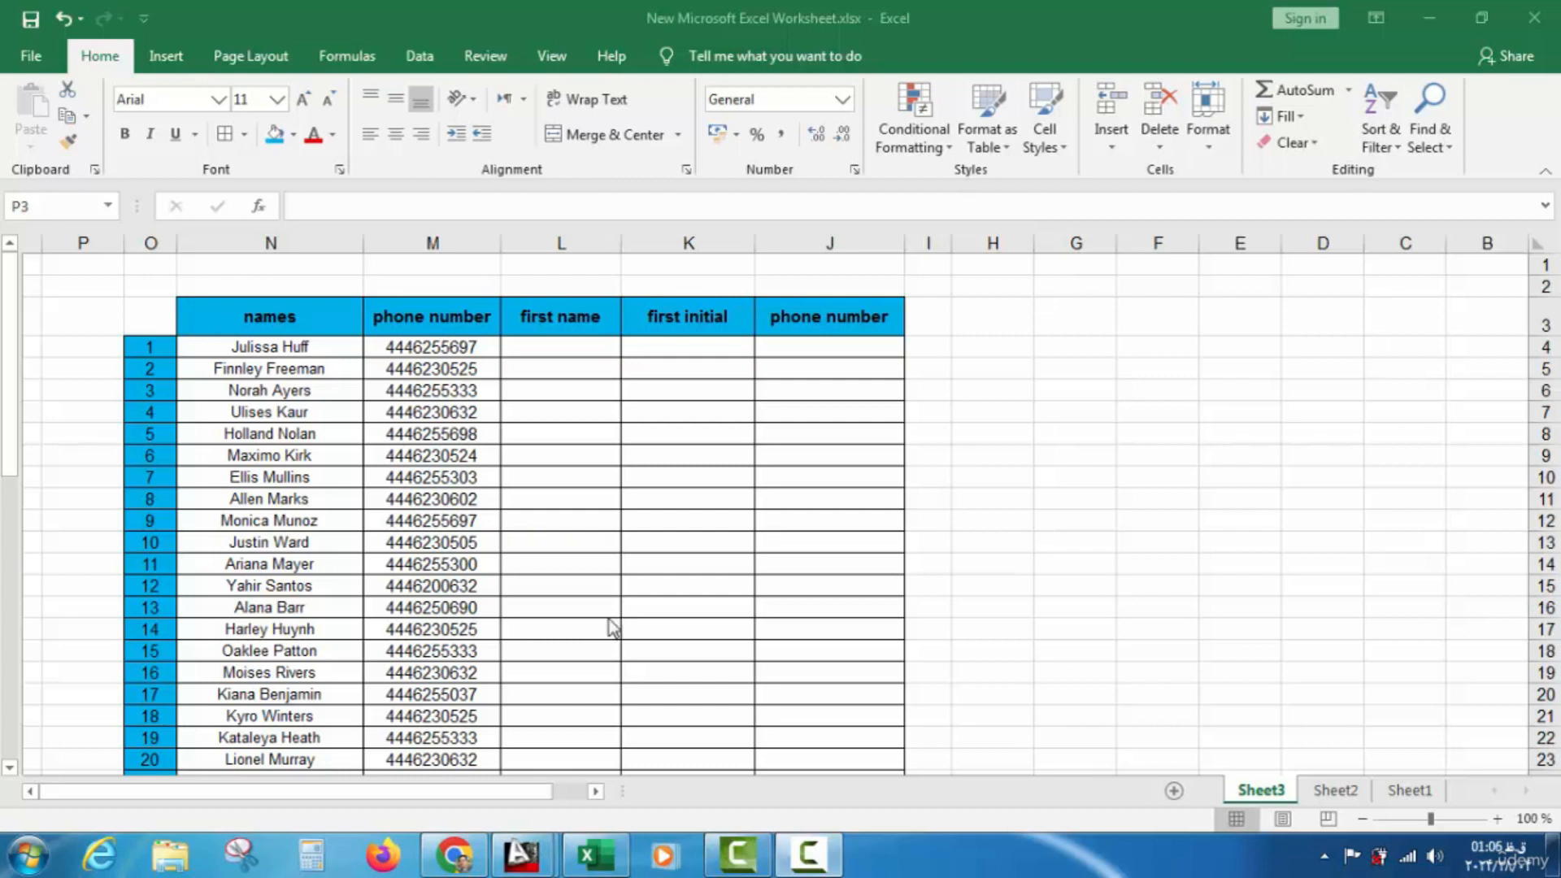
# Look at the FLASH FILL entry and its Done cell on Sheet1's checklist
pyautogui.click(1396, 784)
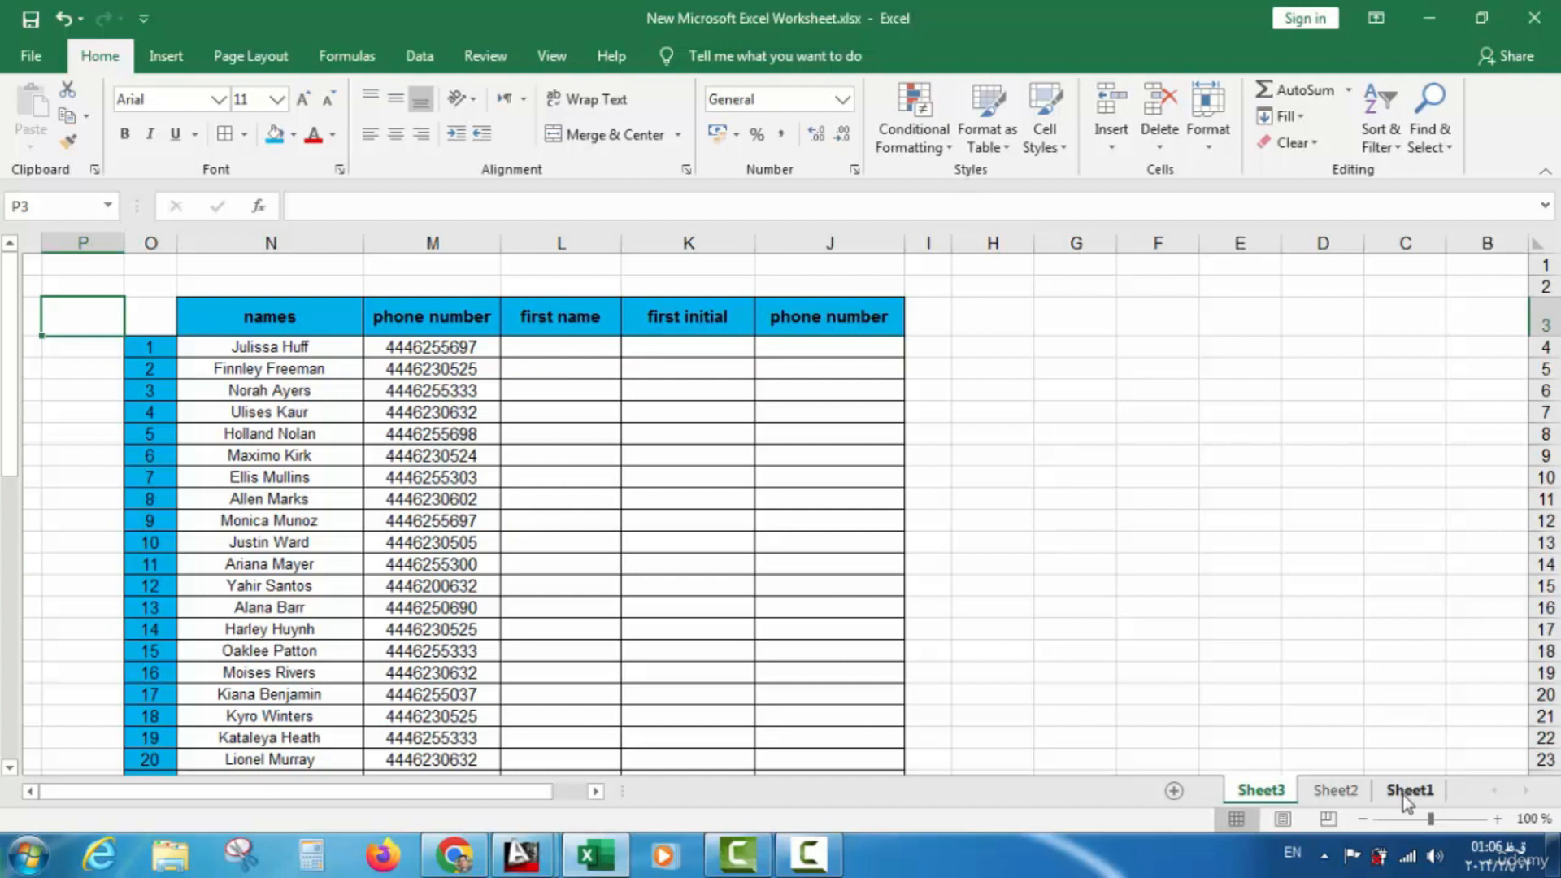
pyautogui.click(1396, 783)
pyautogui.click(572, 724)
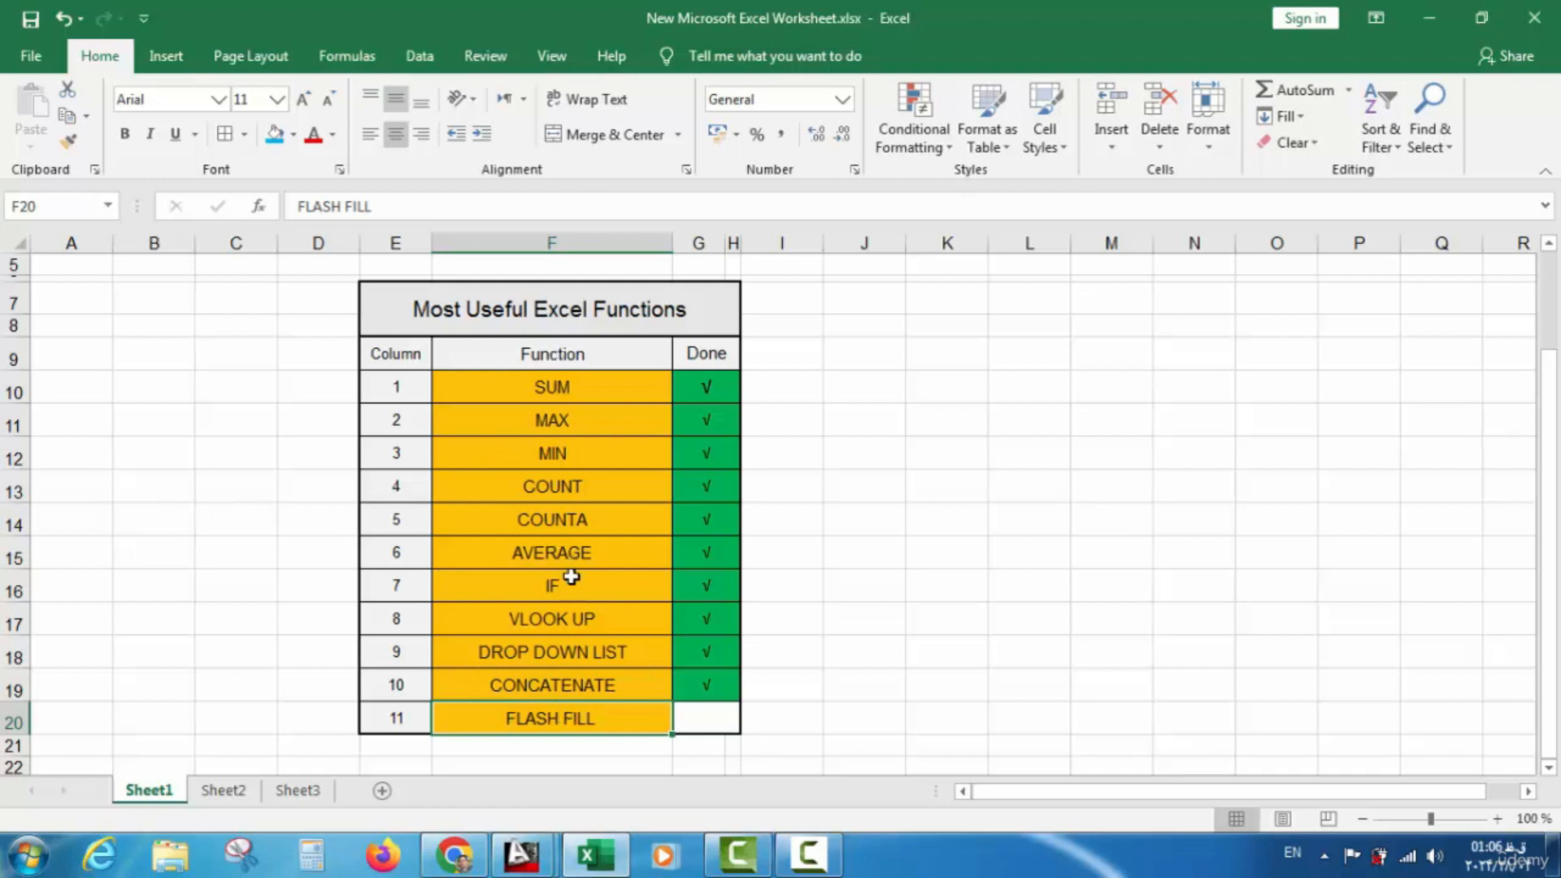
pyautogui.click(703, 718)
# Go to Sheet3 and review the names column, header N3 and the table rows
pyautogui.click(226, 791)
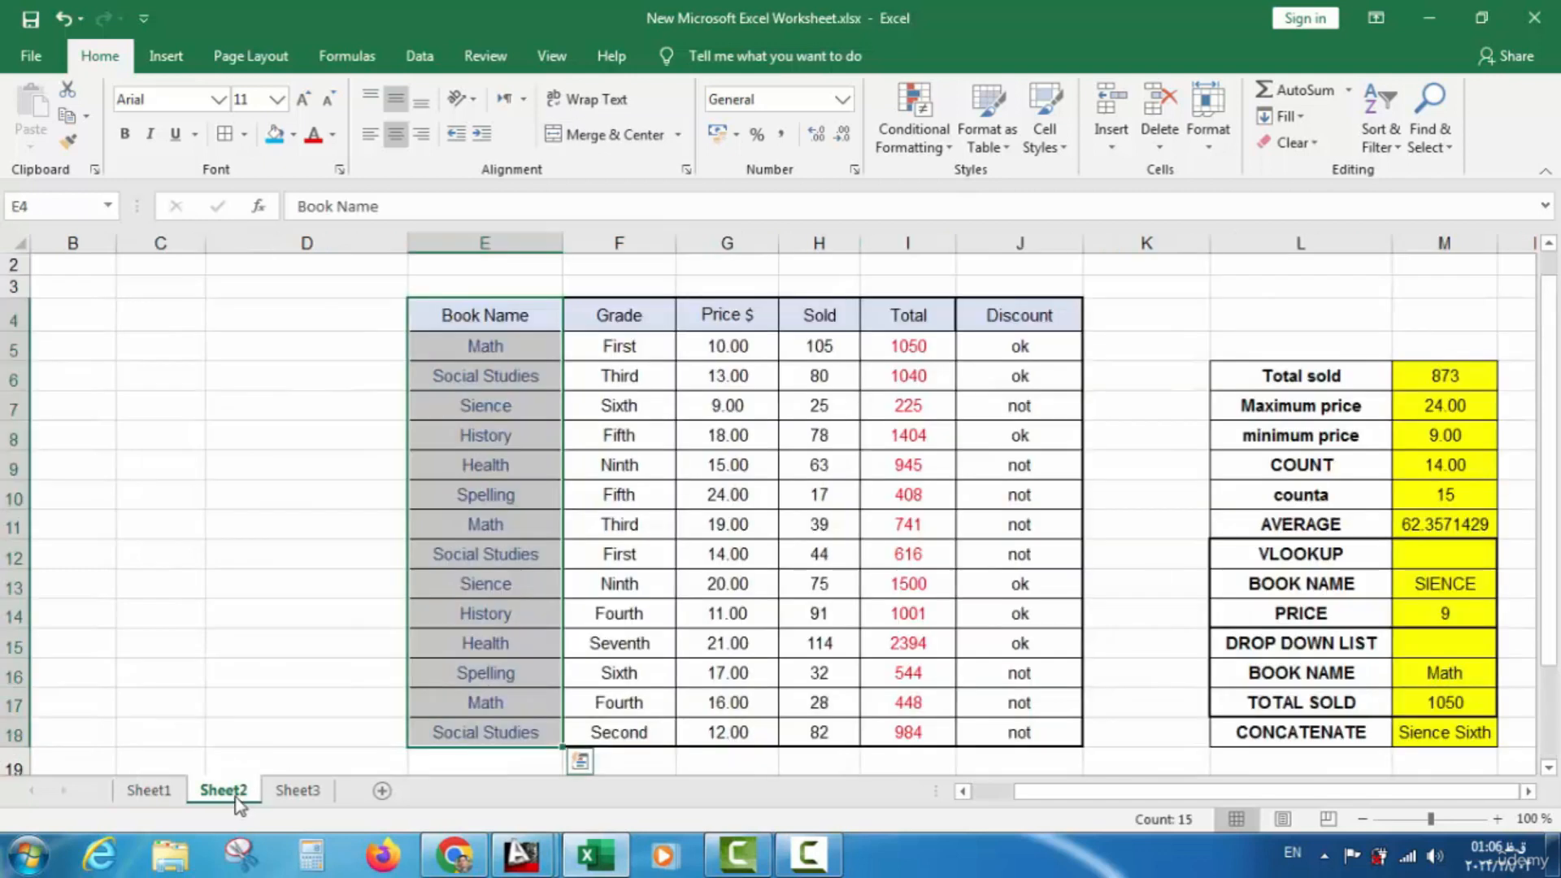
pyautogui.click(318, 790)
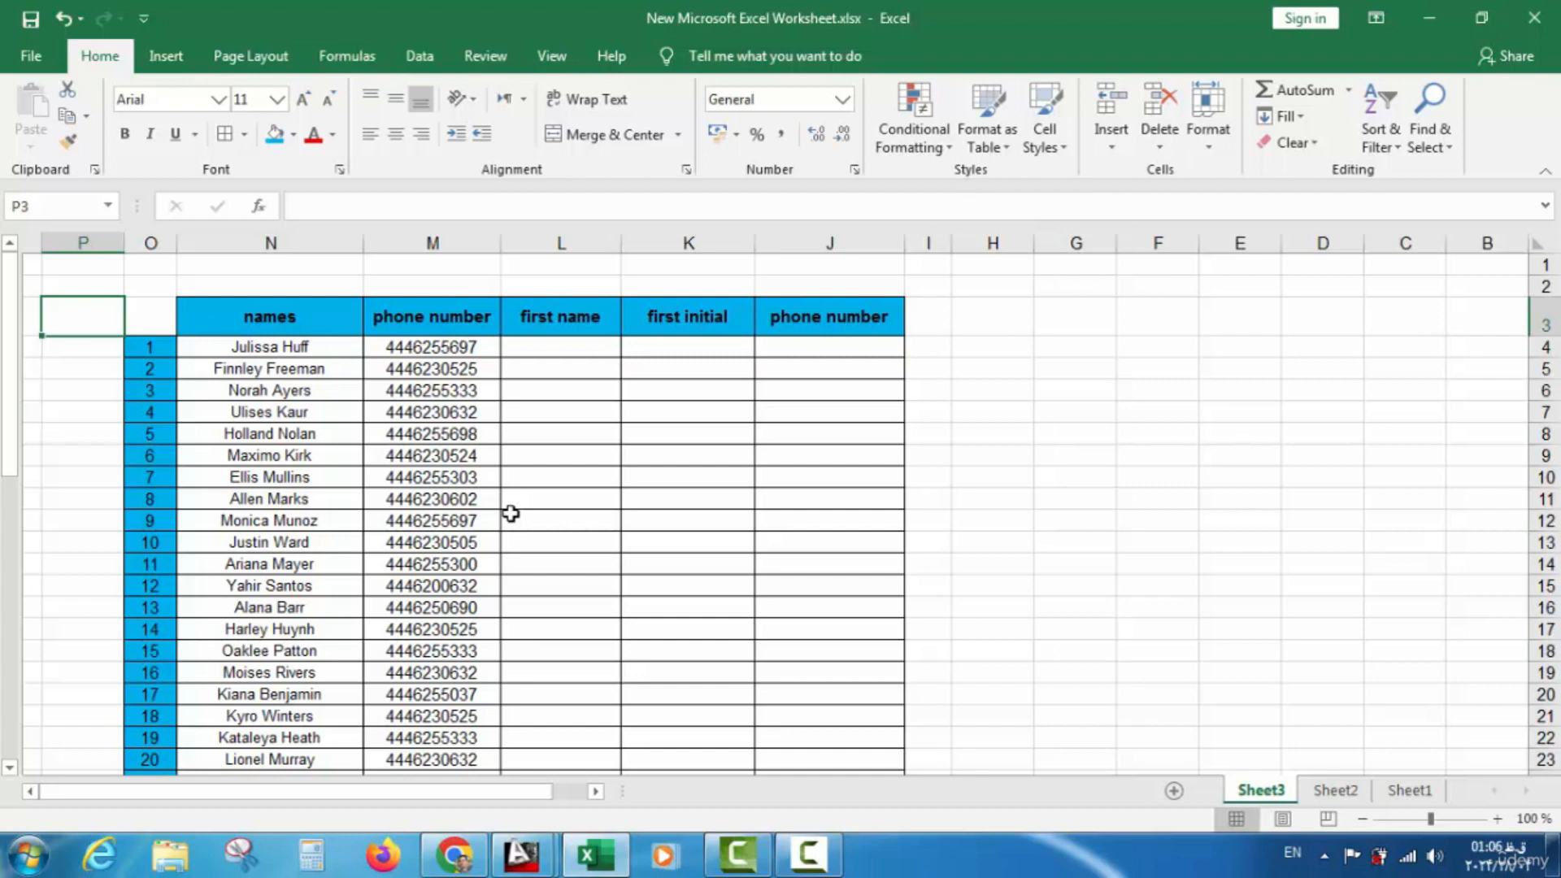
pyautogui.moveTo(252, 348); pyautogui.dragTo(234, 650)
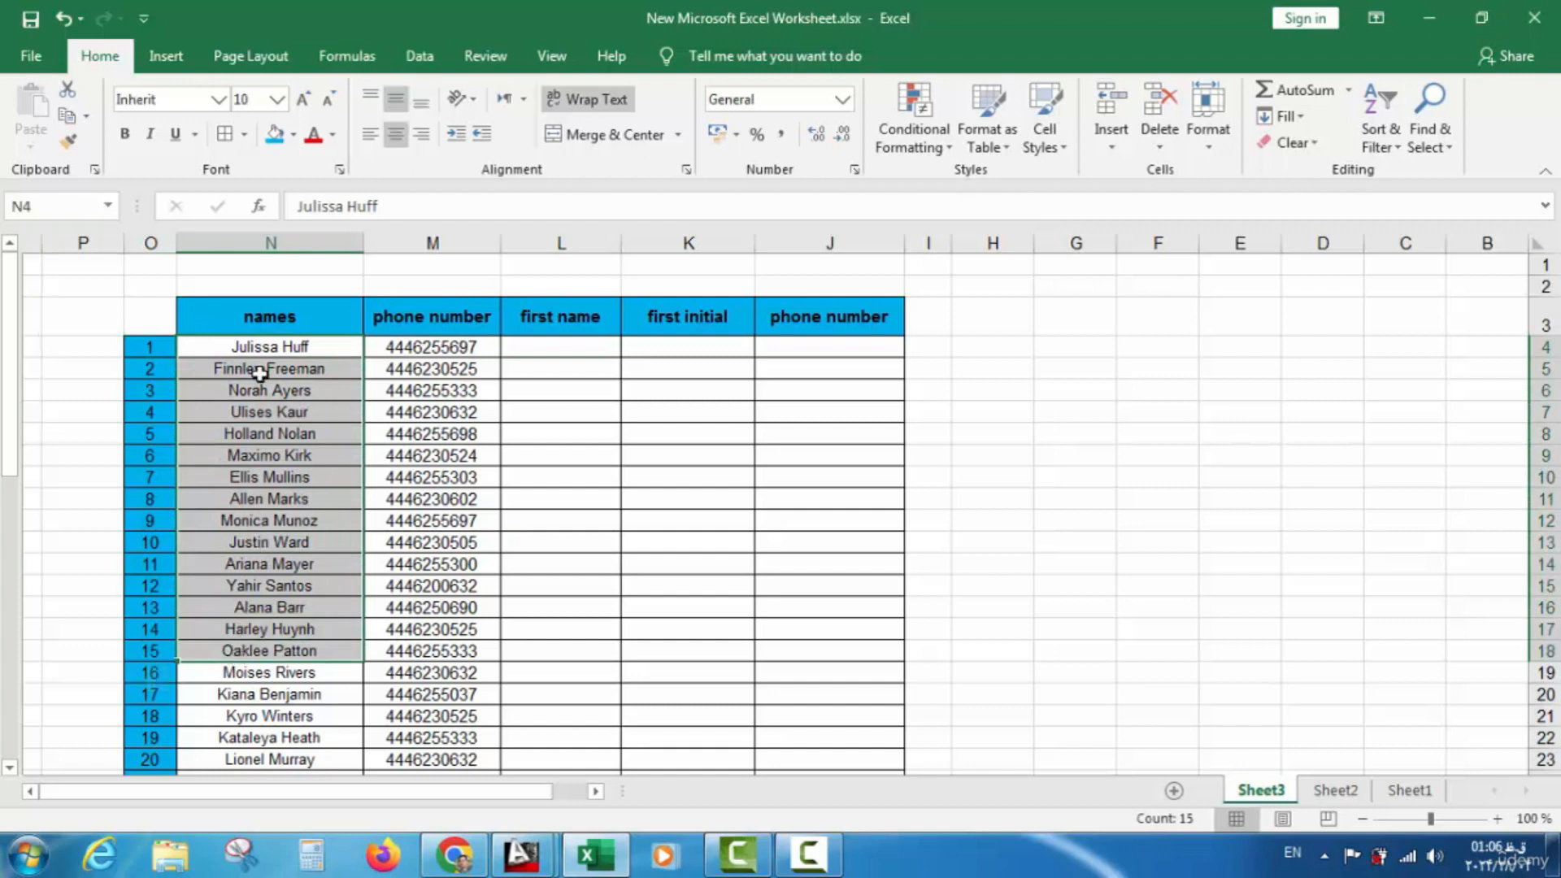
pyautogui.click(257, 316)
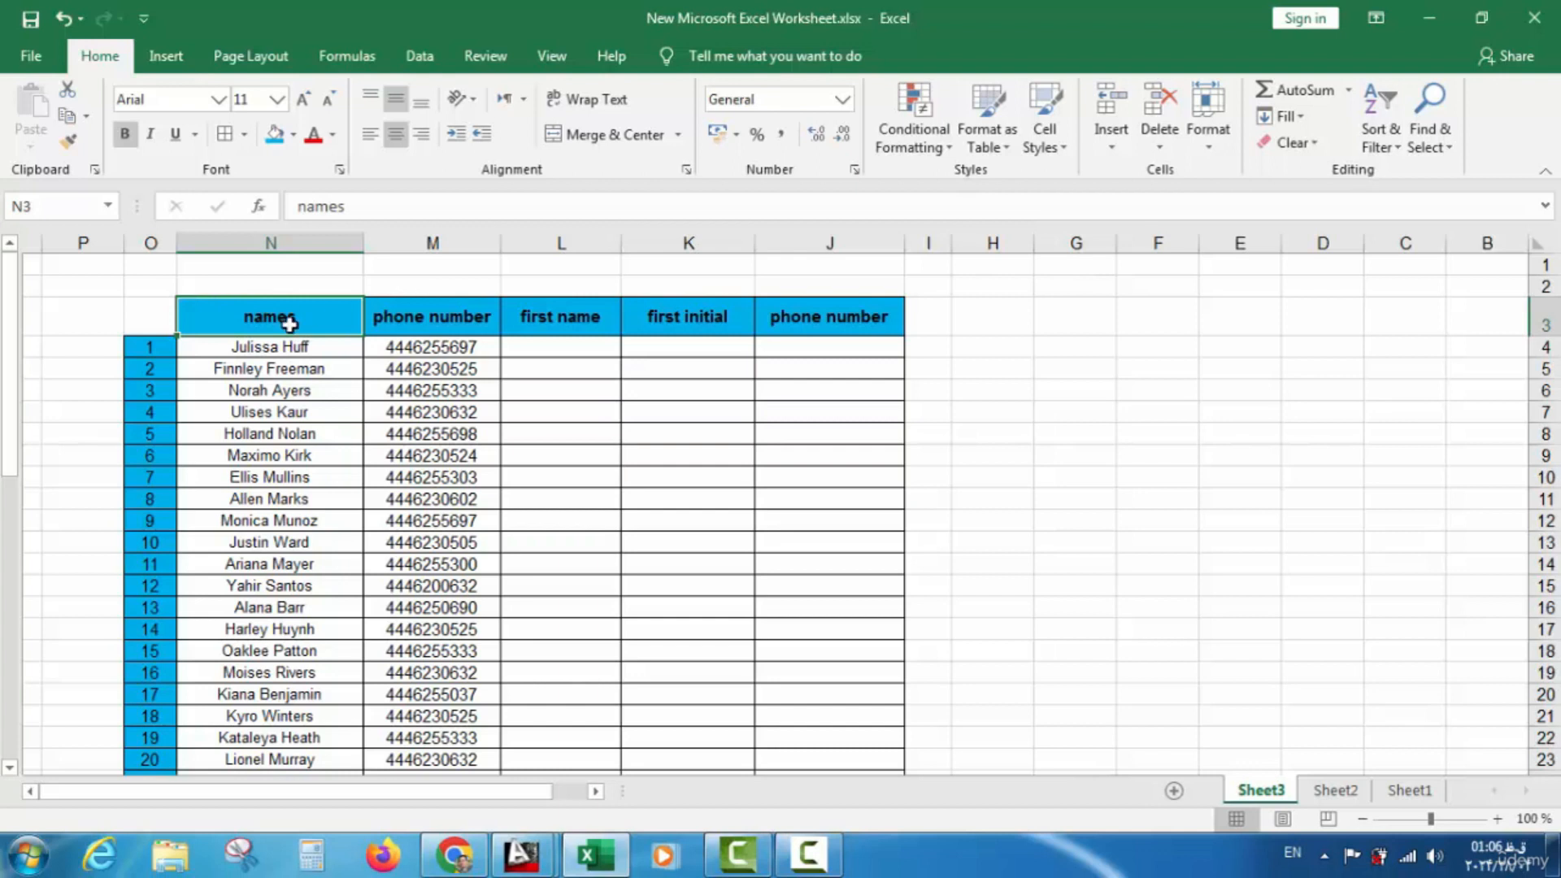
pyautogui.scroll(-6, 272, 363)
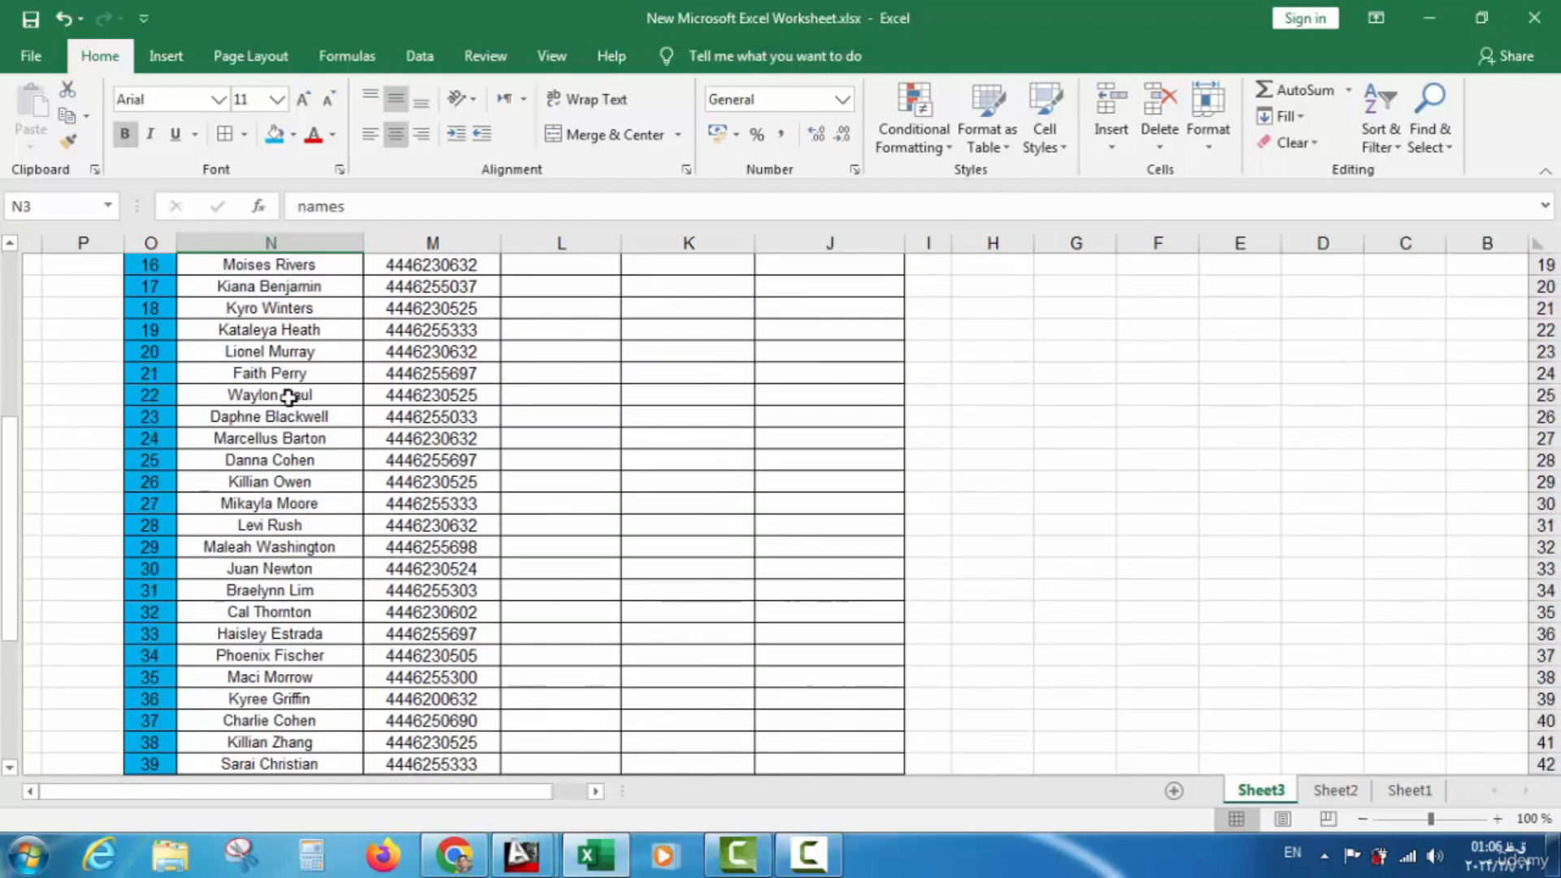
pyautogui.scroll(6, 291, 426)
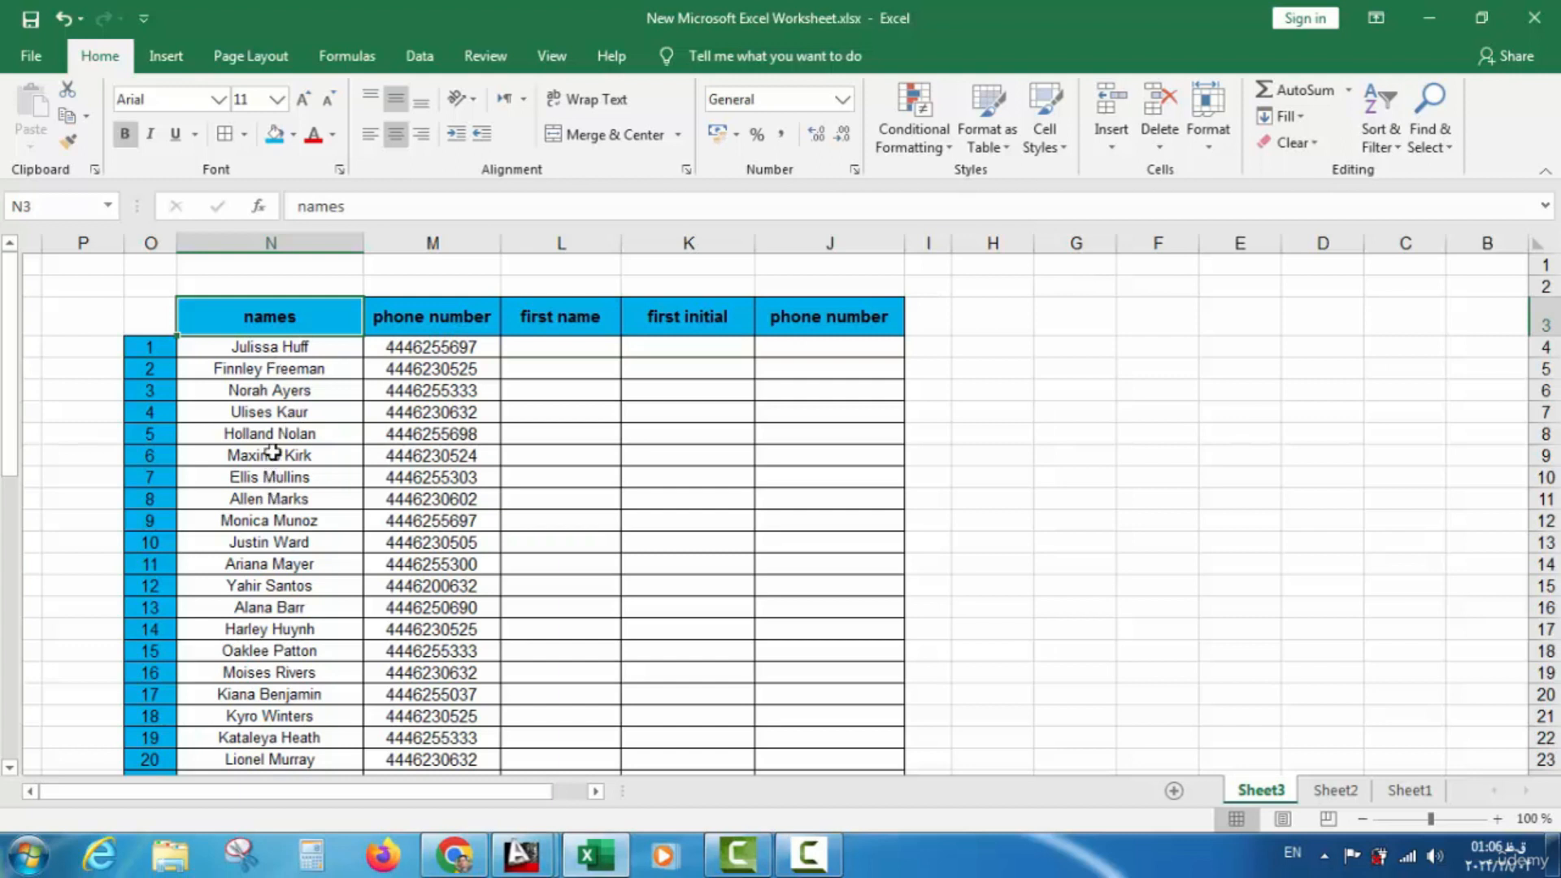
pyautogui.scroll(-10, 273, 453)
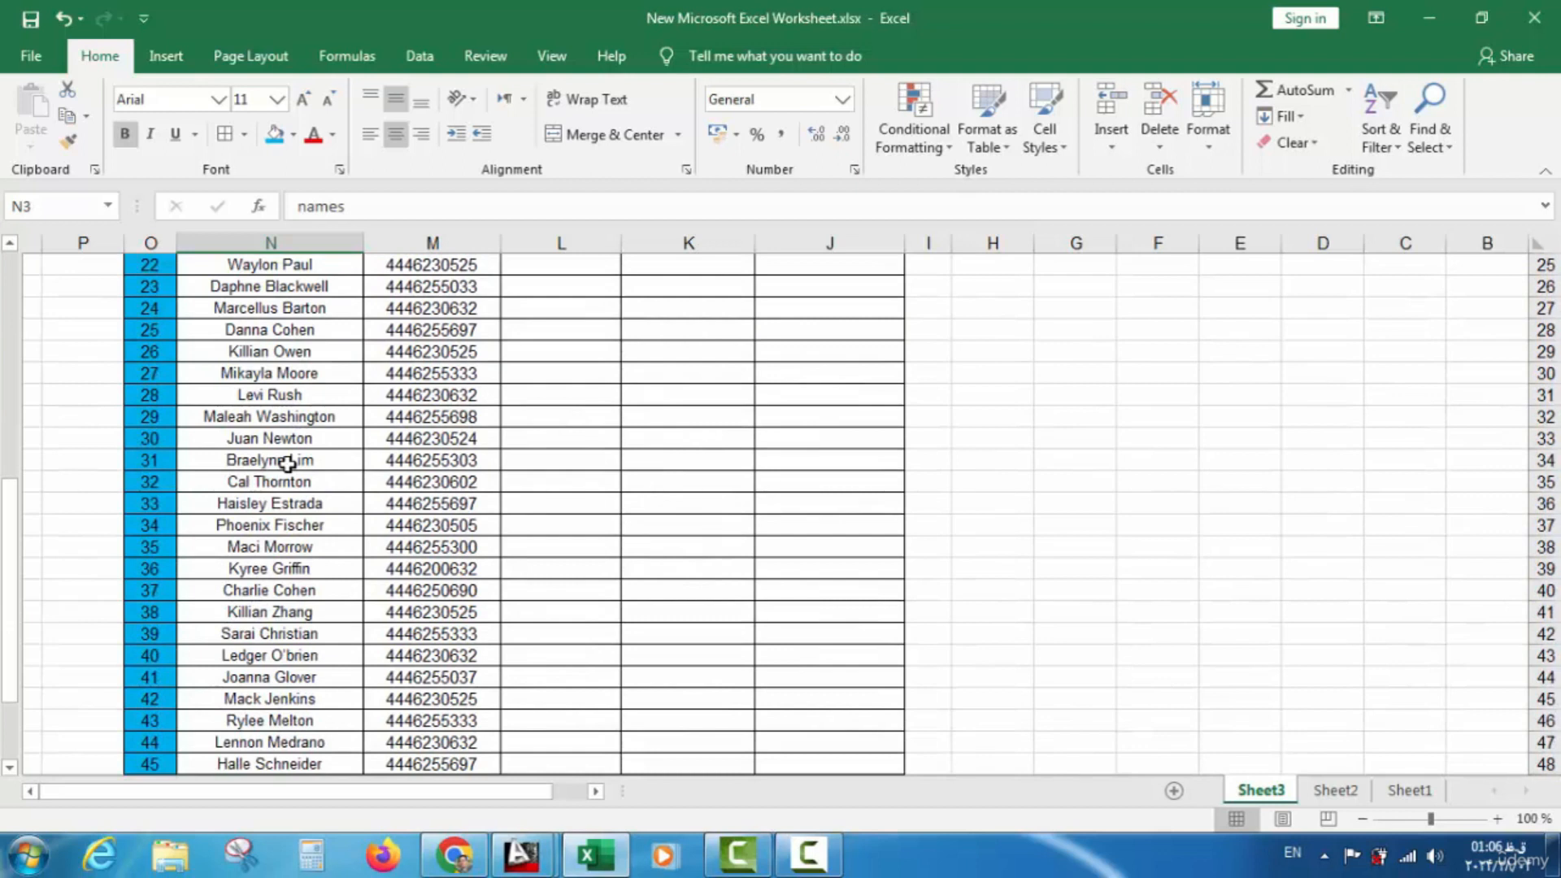
pyautogui.scroll(10, 288, 465)
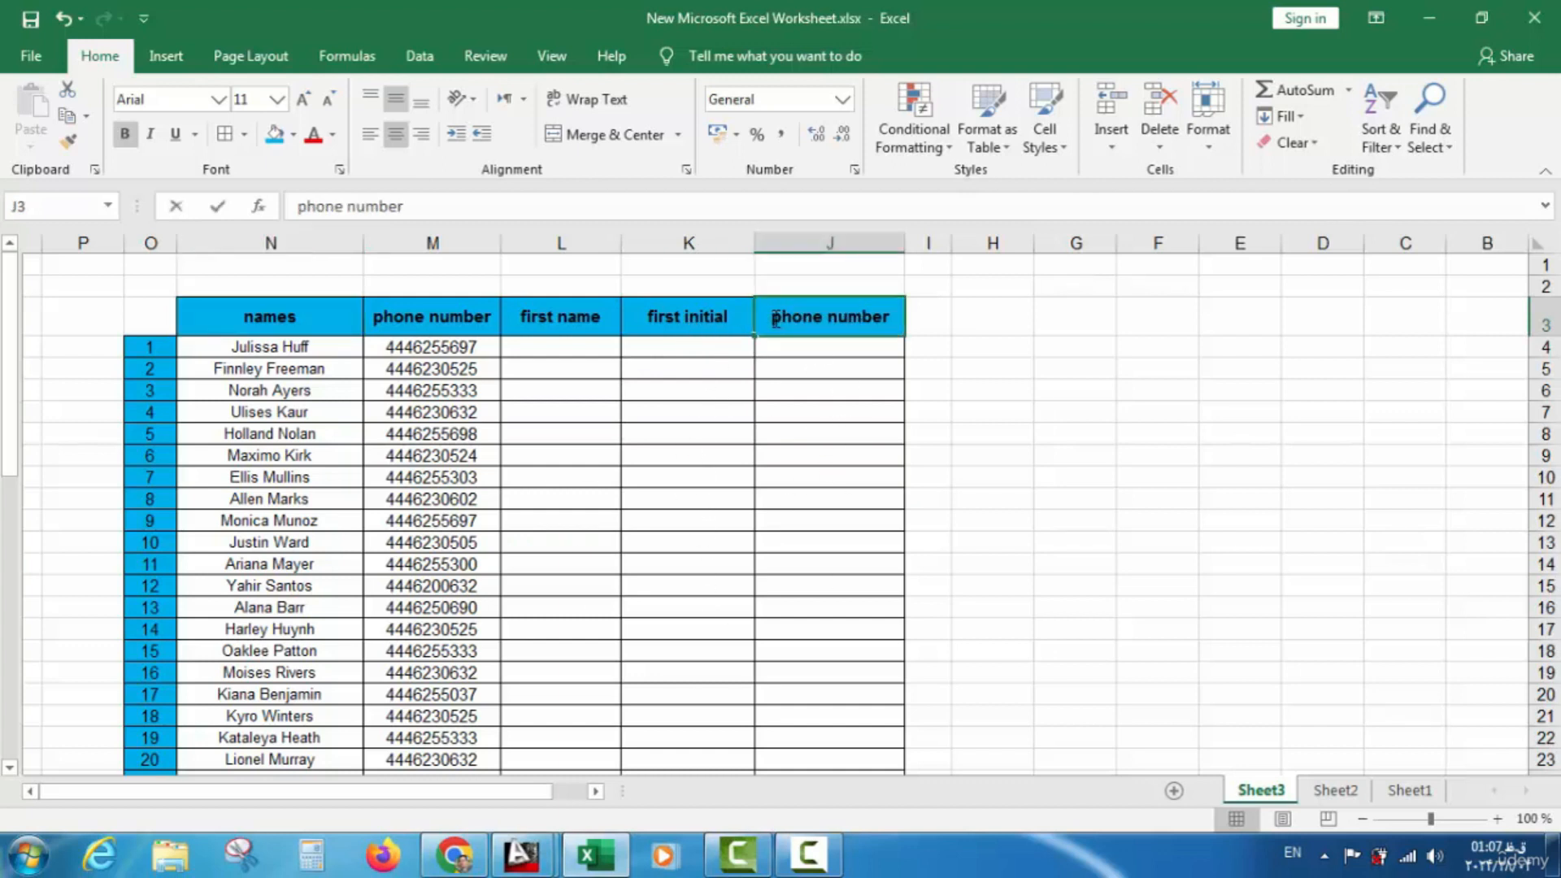
# Rename the J3 header to 'New phone number' and widen column J to fit it
pyautogui.doubleClick(770, 325)
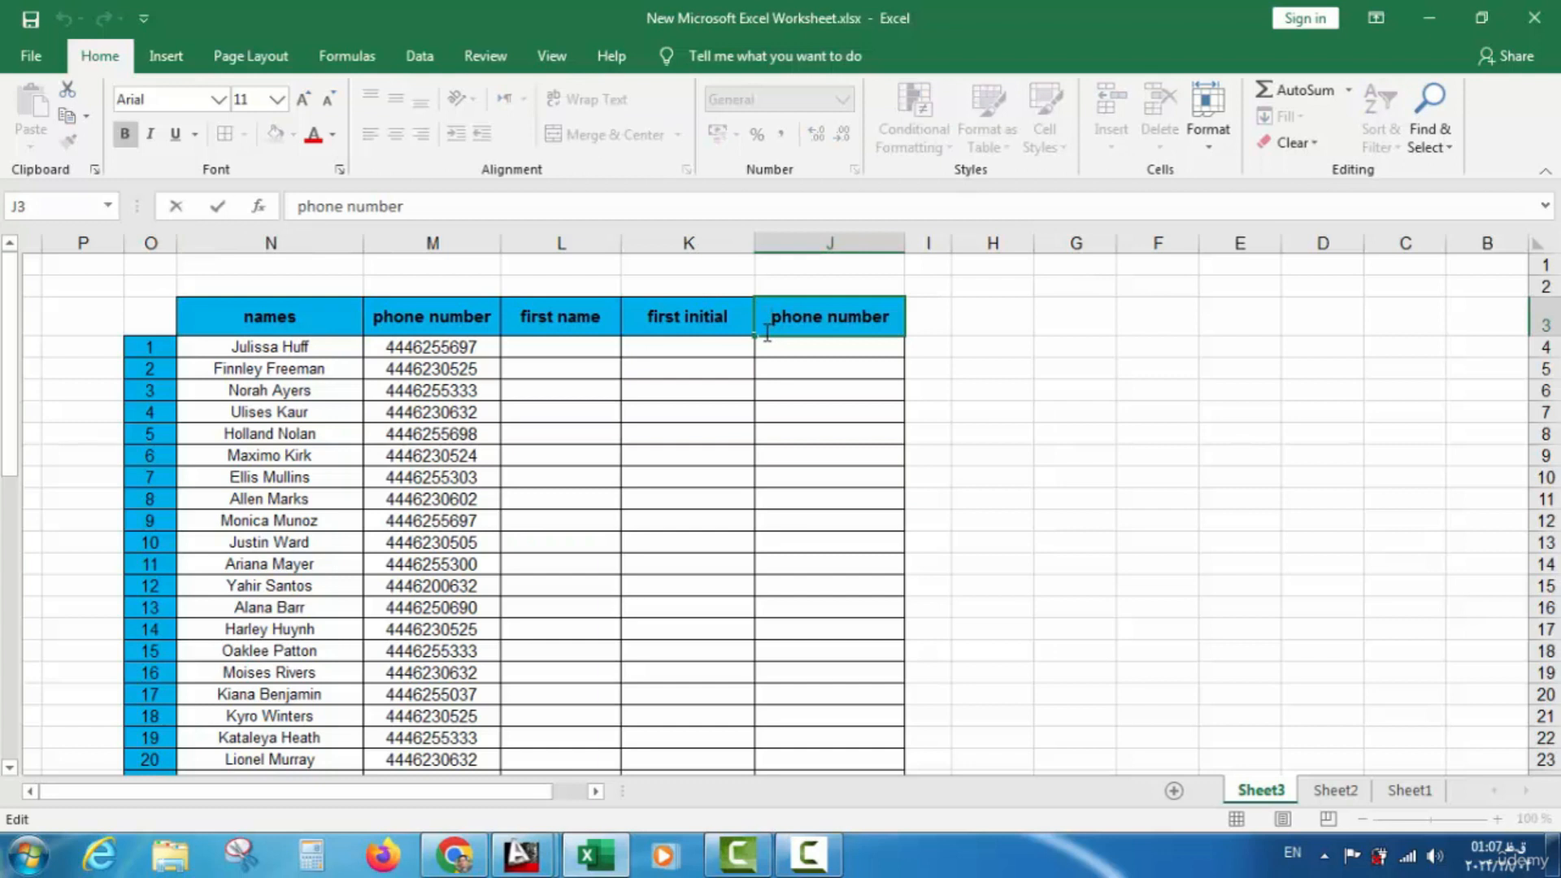
pyautogui.write('N')
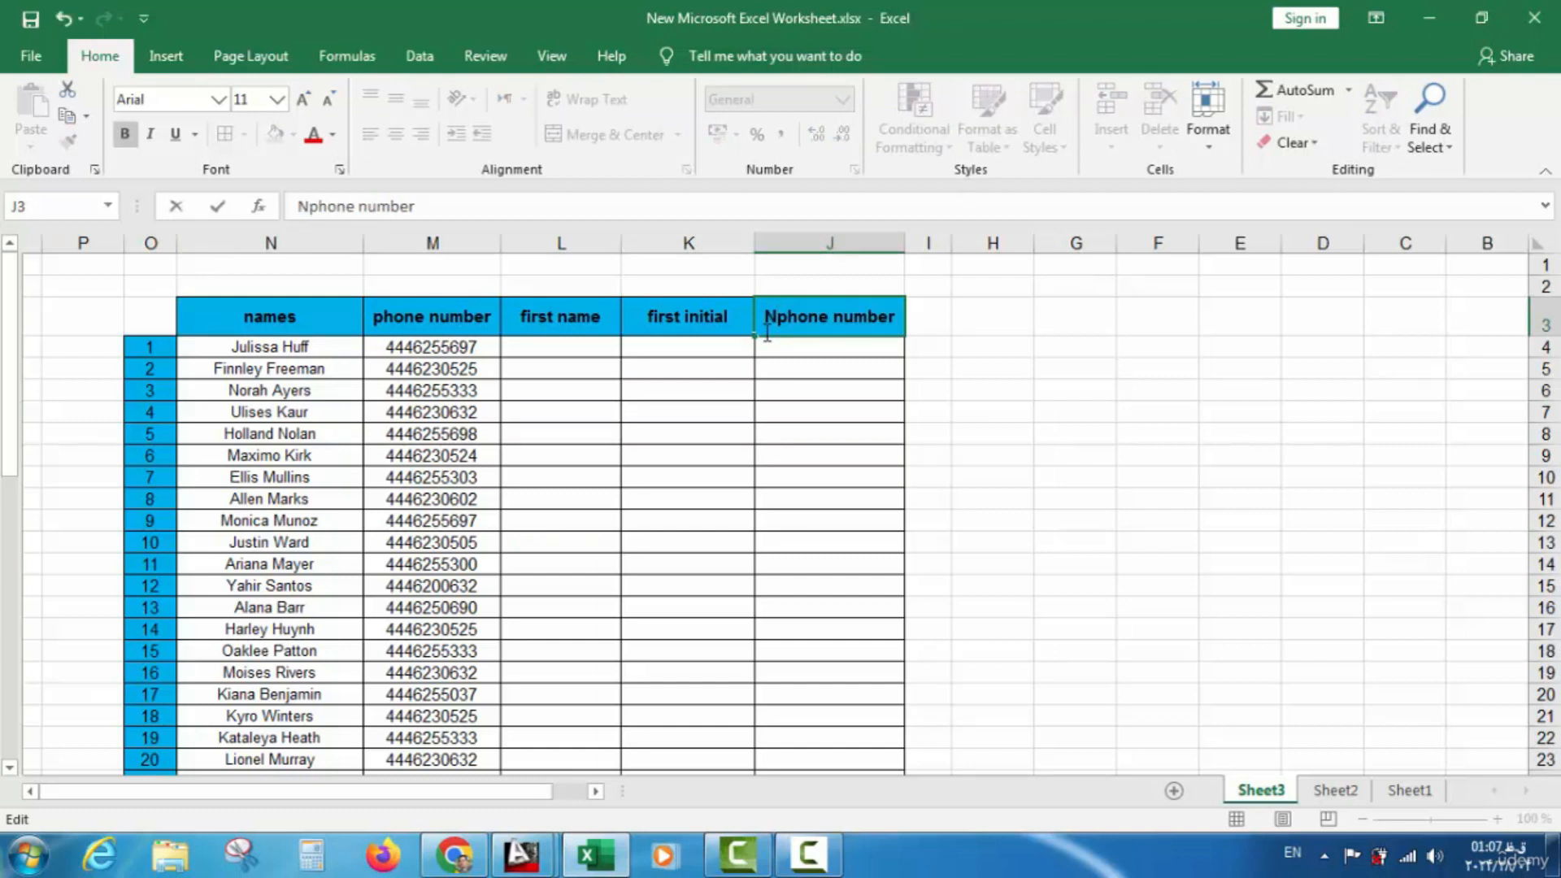
pyautogui.write('ew')
pyautogui.click(985, 362)
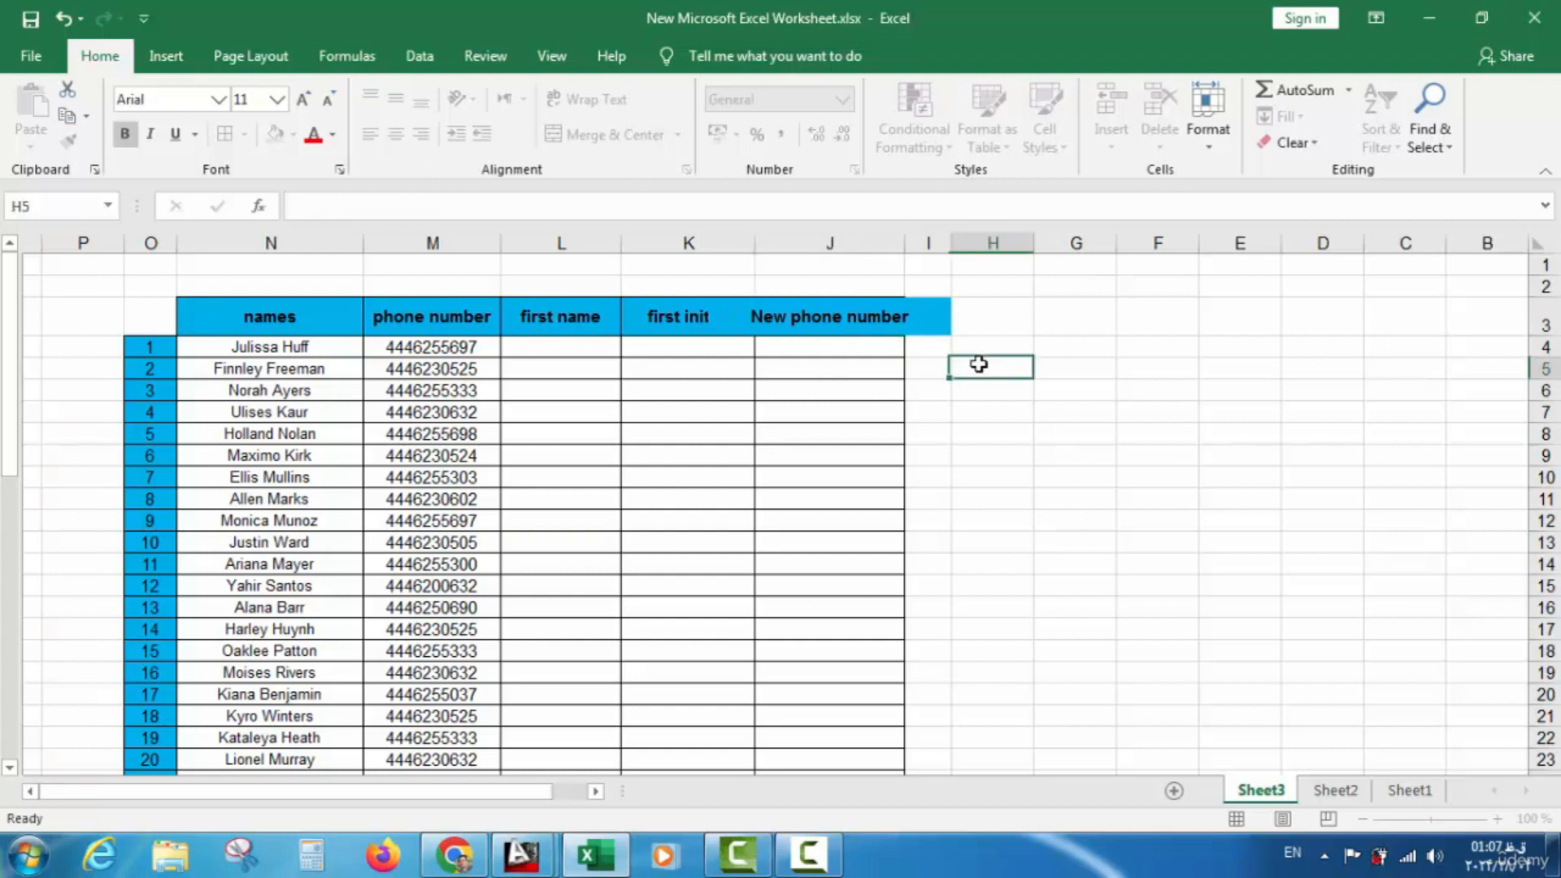
pyautogui.click(845, 318)
pyautogui.moveTo(756, 242); pyautogui.dragTo(729, 243)
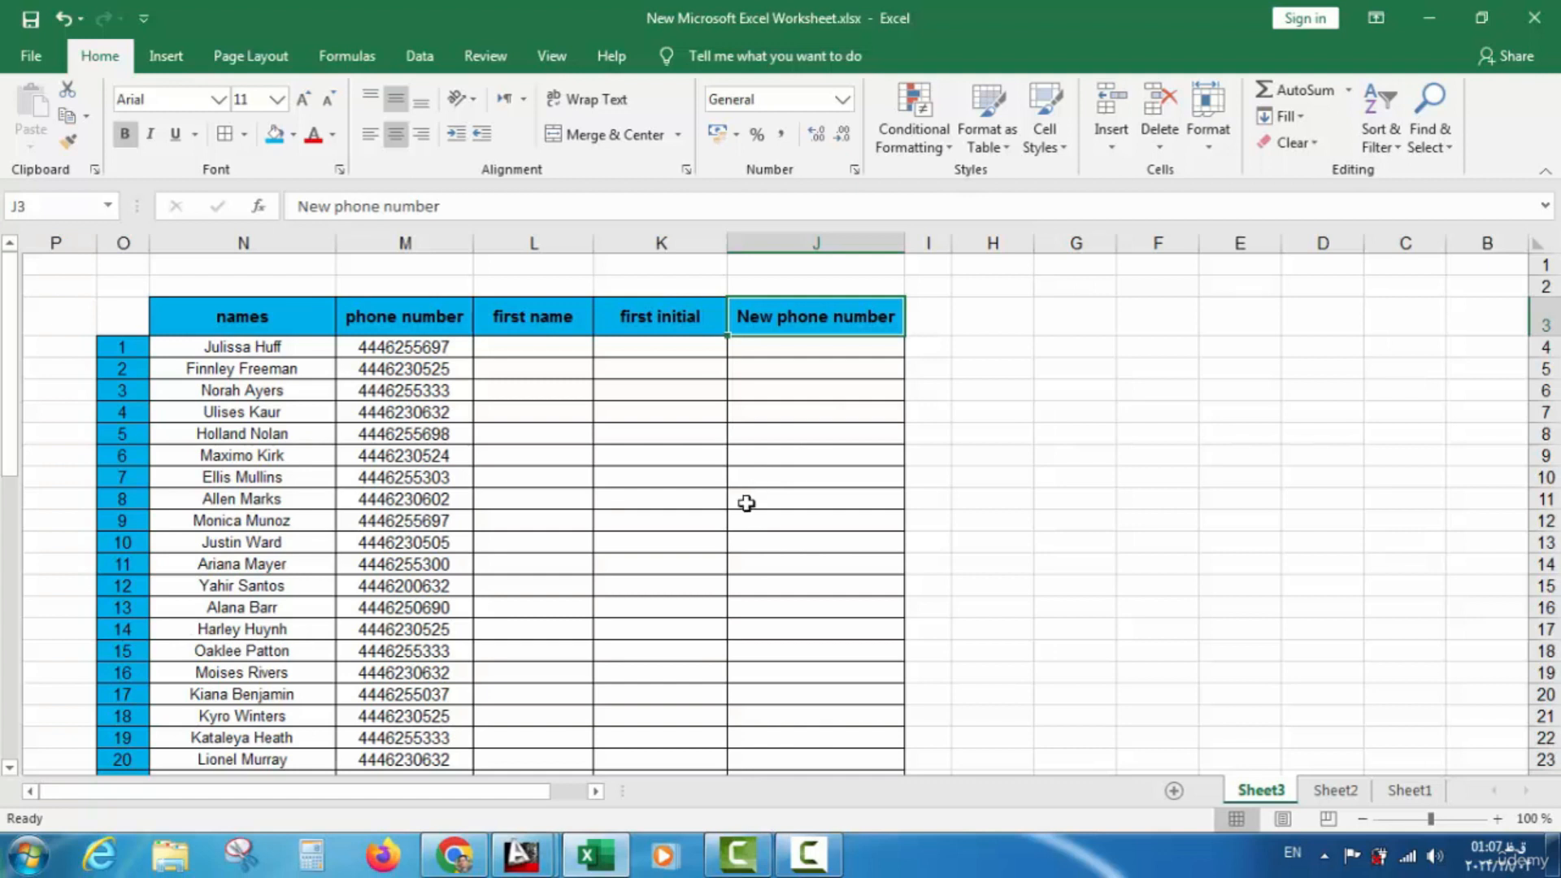
pyautogui.click(514, 358)
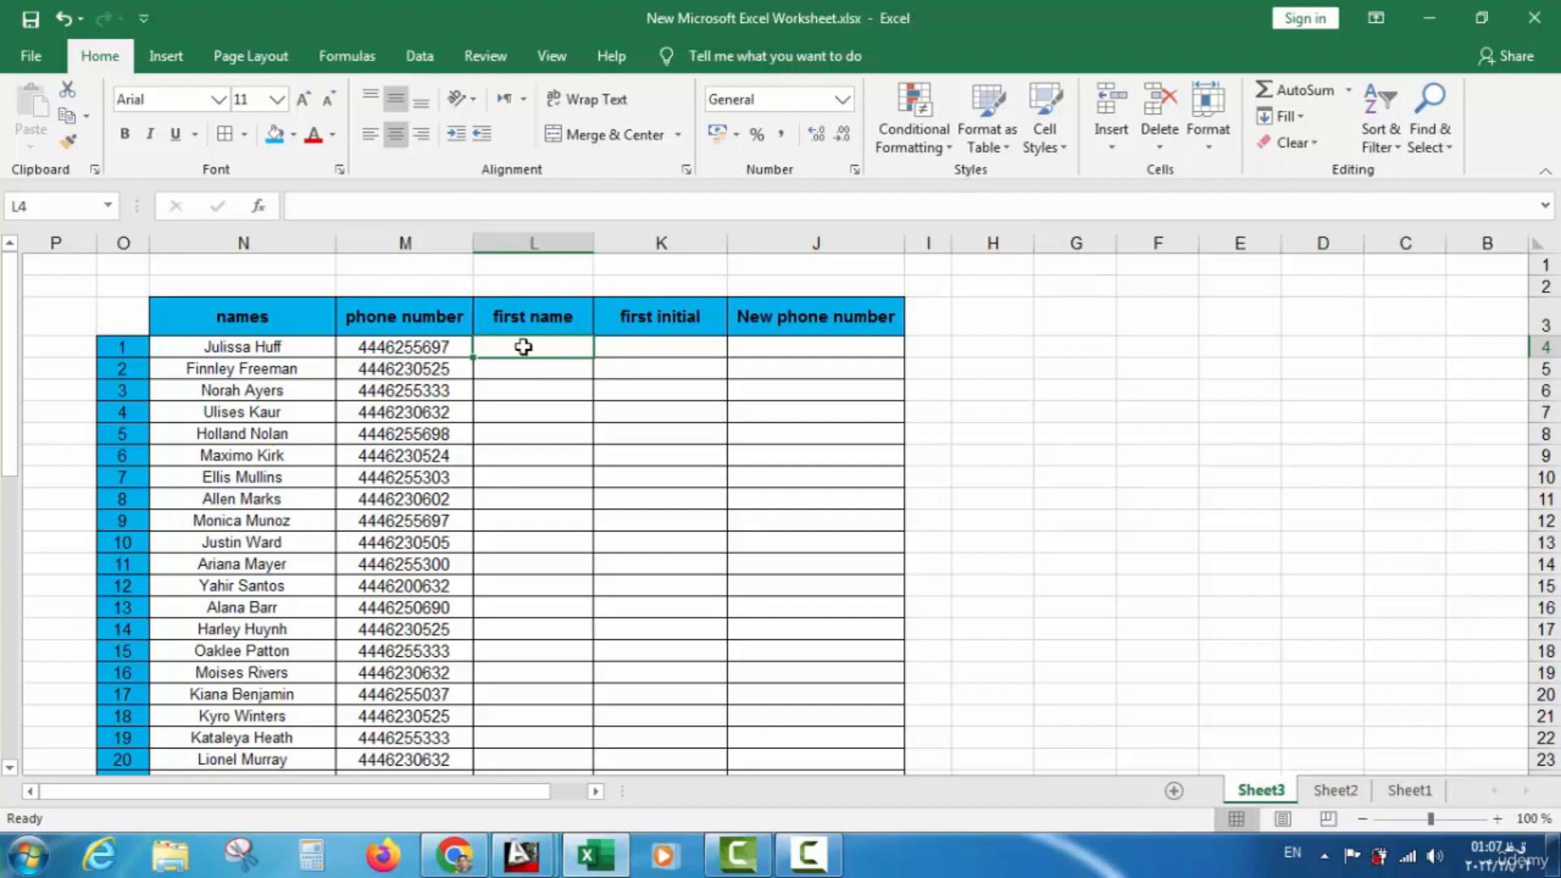
# Type the first person's first name in lowercase into L4 as the example entry
pyautogui.write('ju')
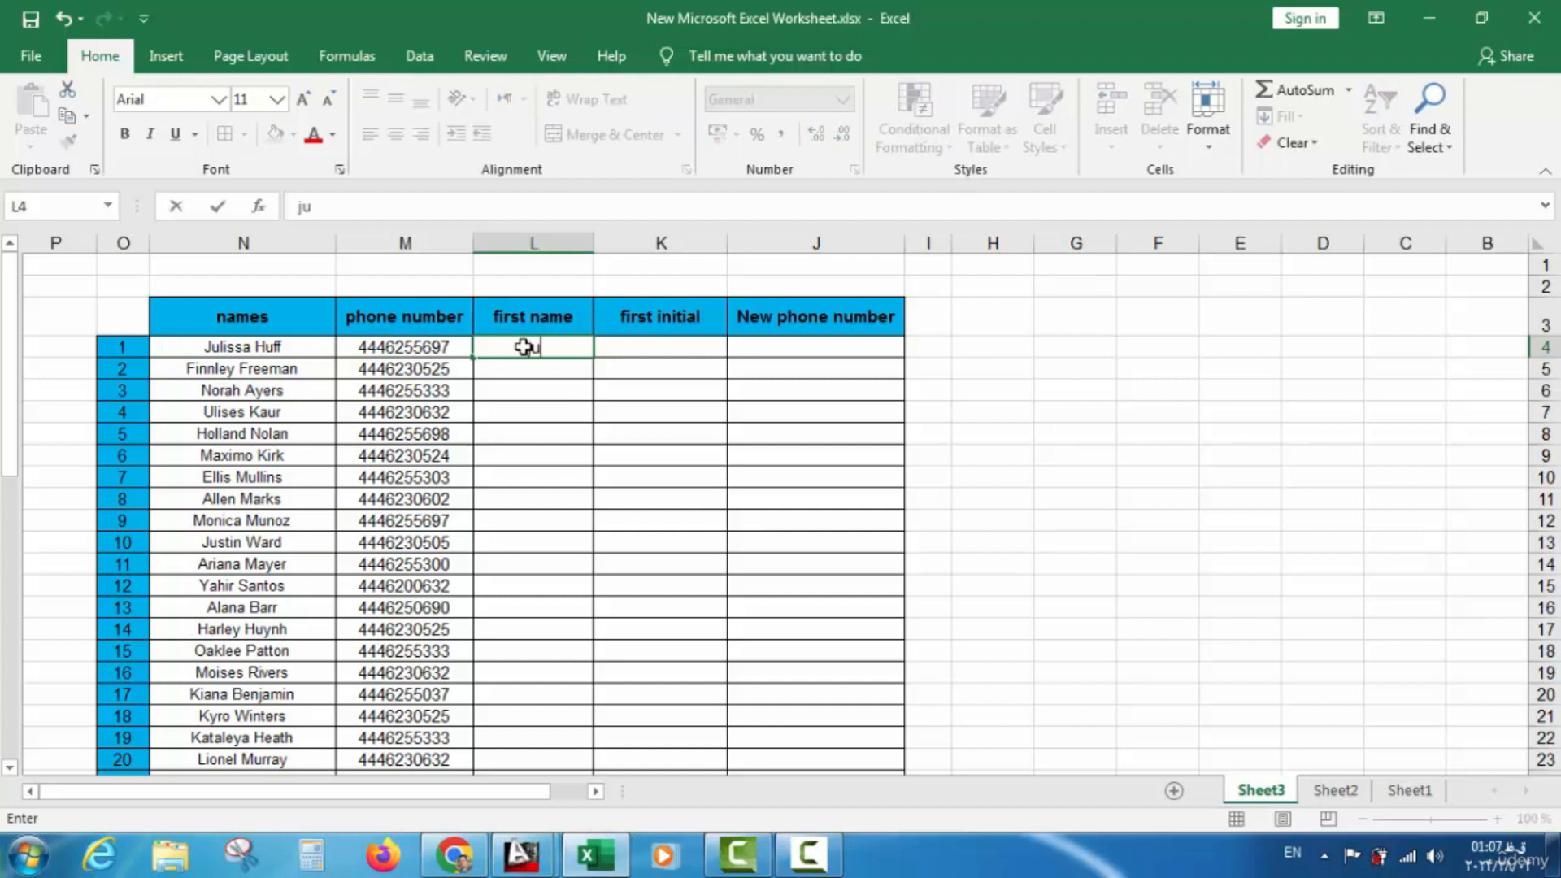
pyautogui.write('lissa')
pyautogui.click(525, 348)
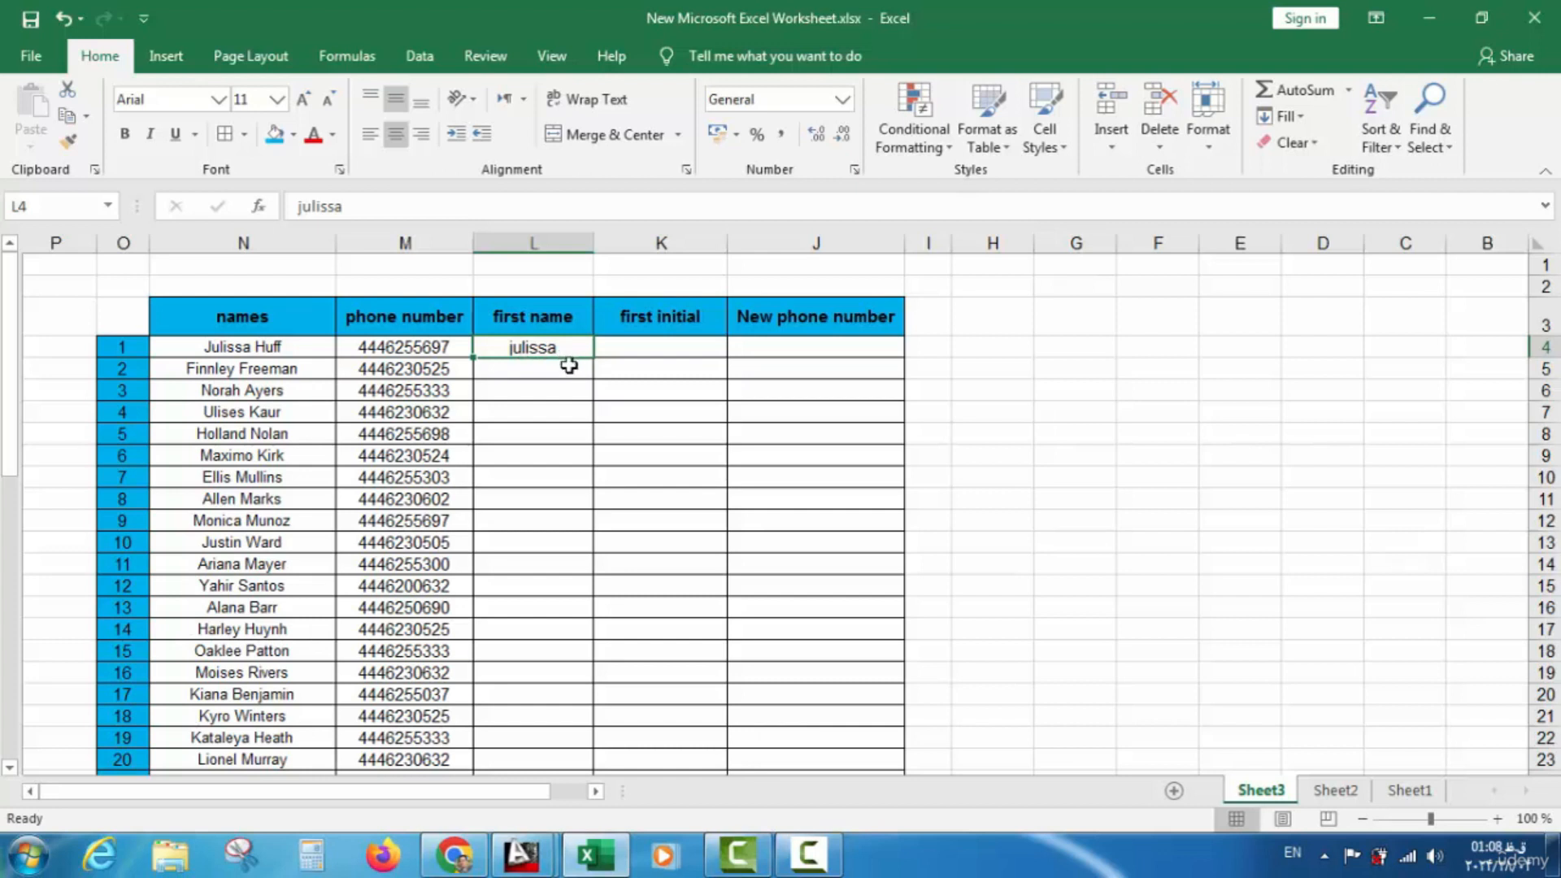
pyautogui.click(548, 370)
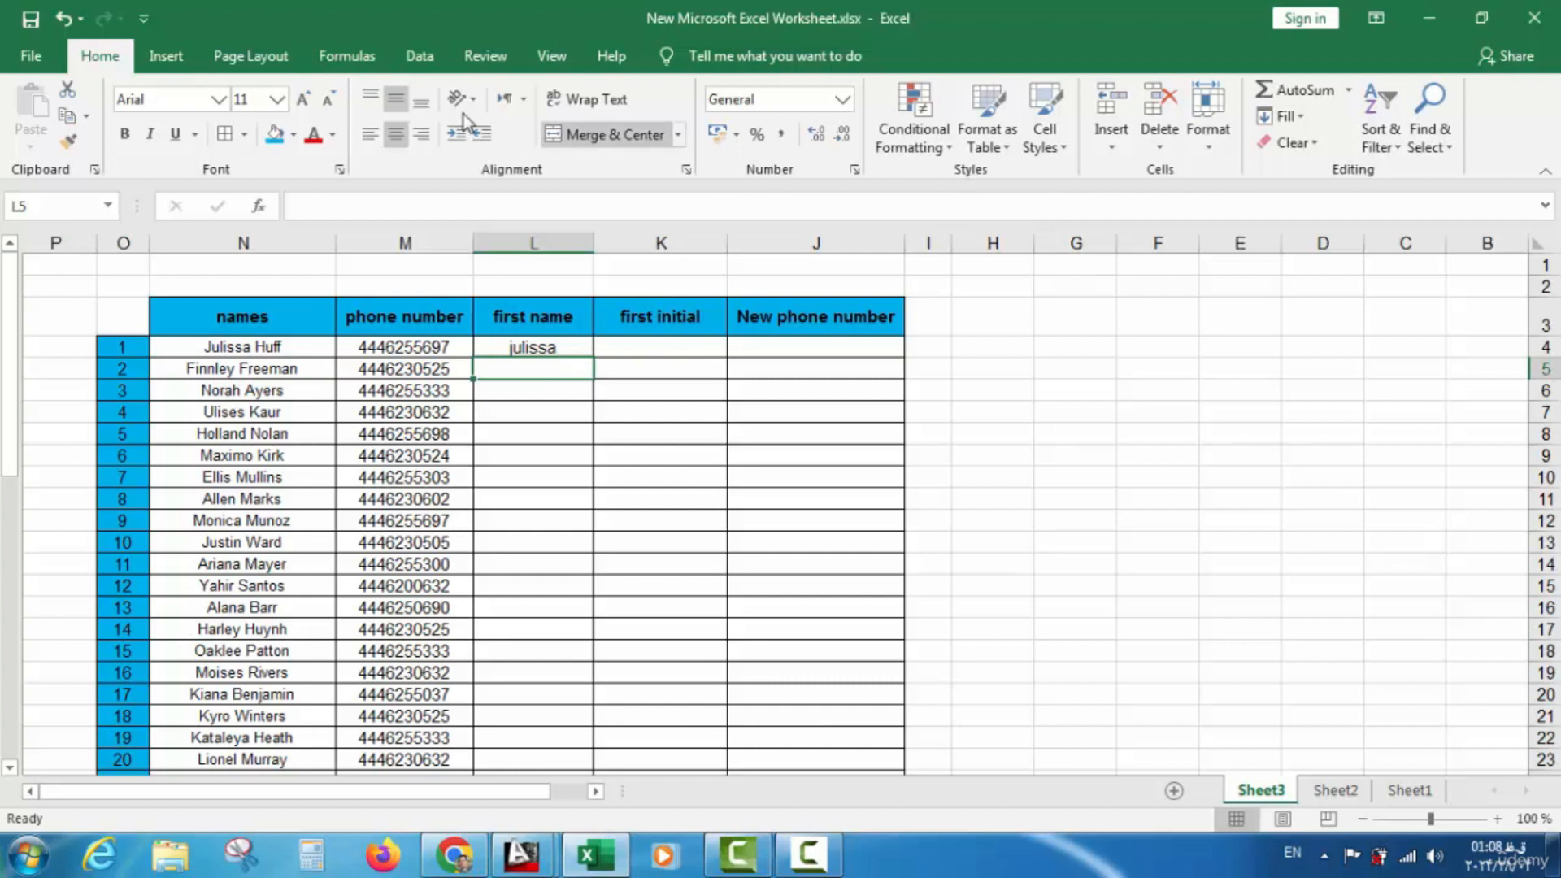
pyautogui.click(416, 58)
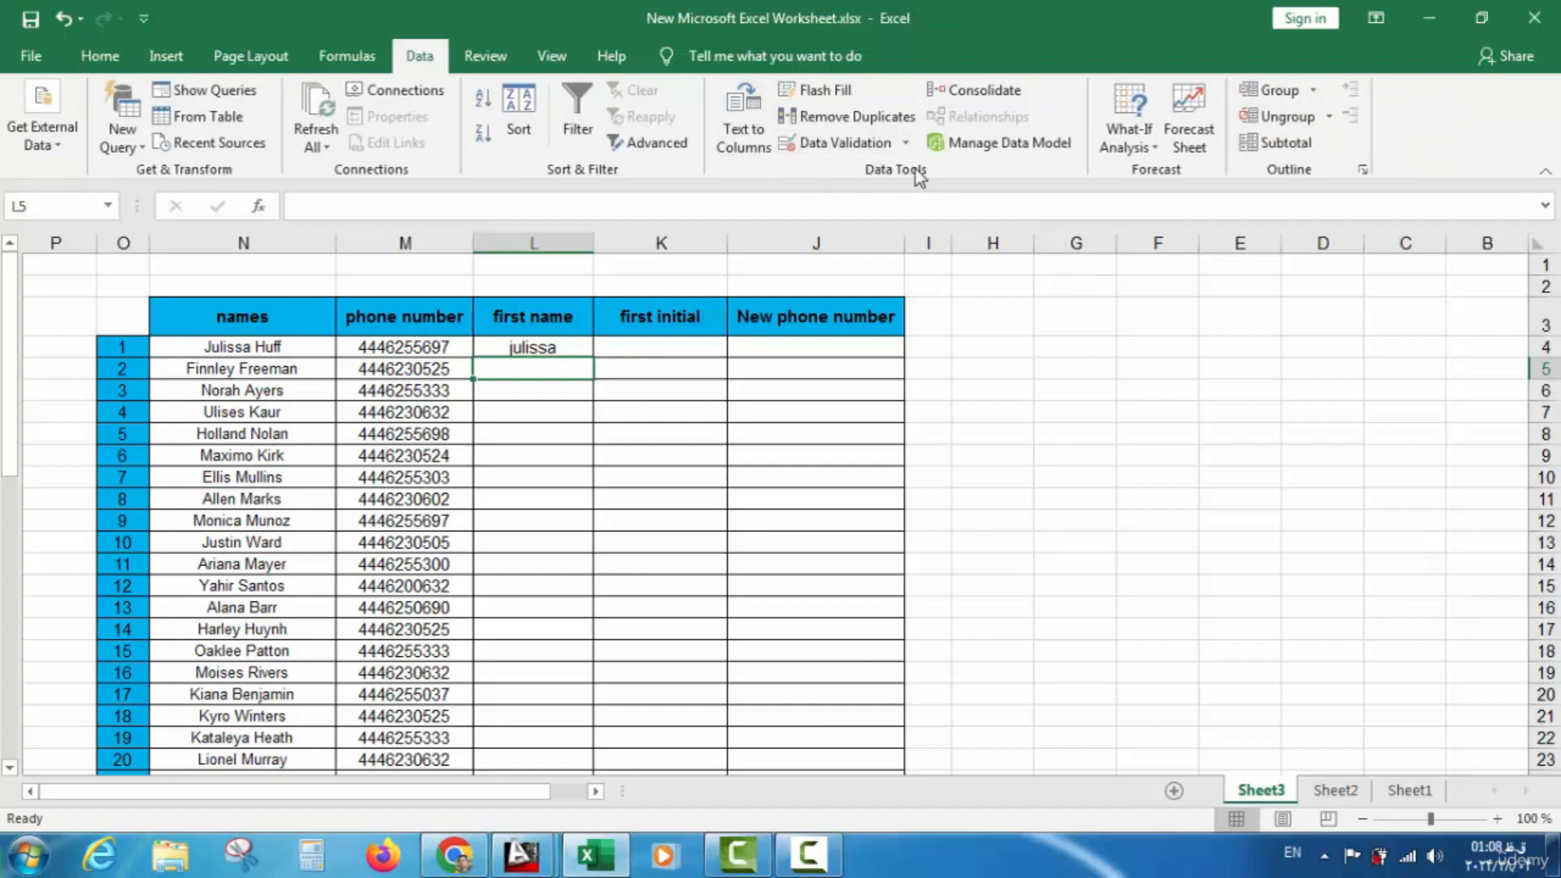
# Flash Fill column L with every person's lowercase first name, then scroll to check the 49 filled cells
pyautogui.click(815, 94)
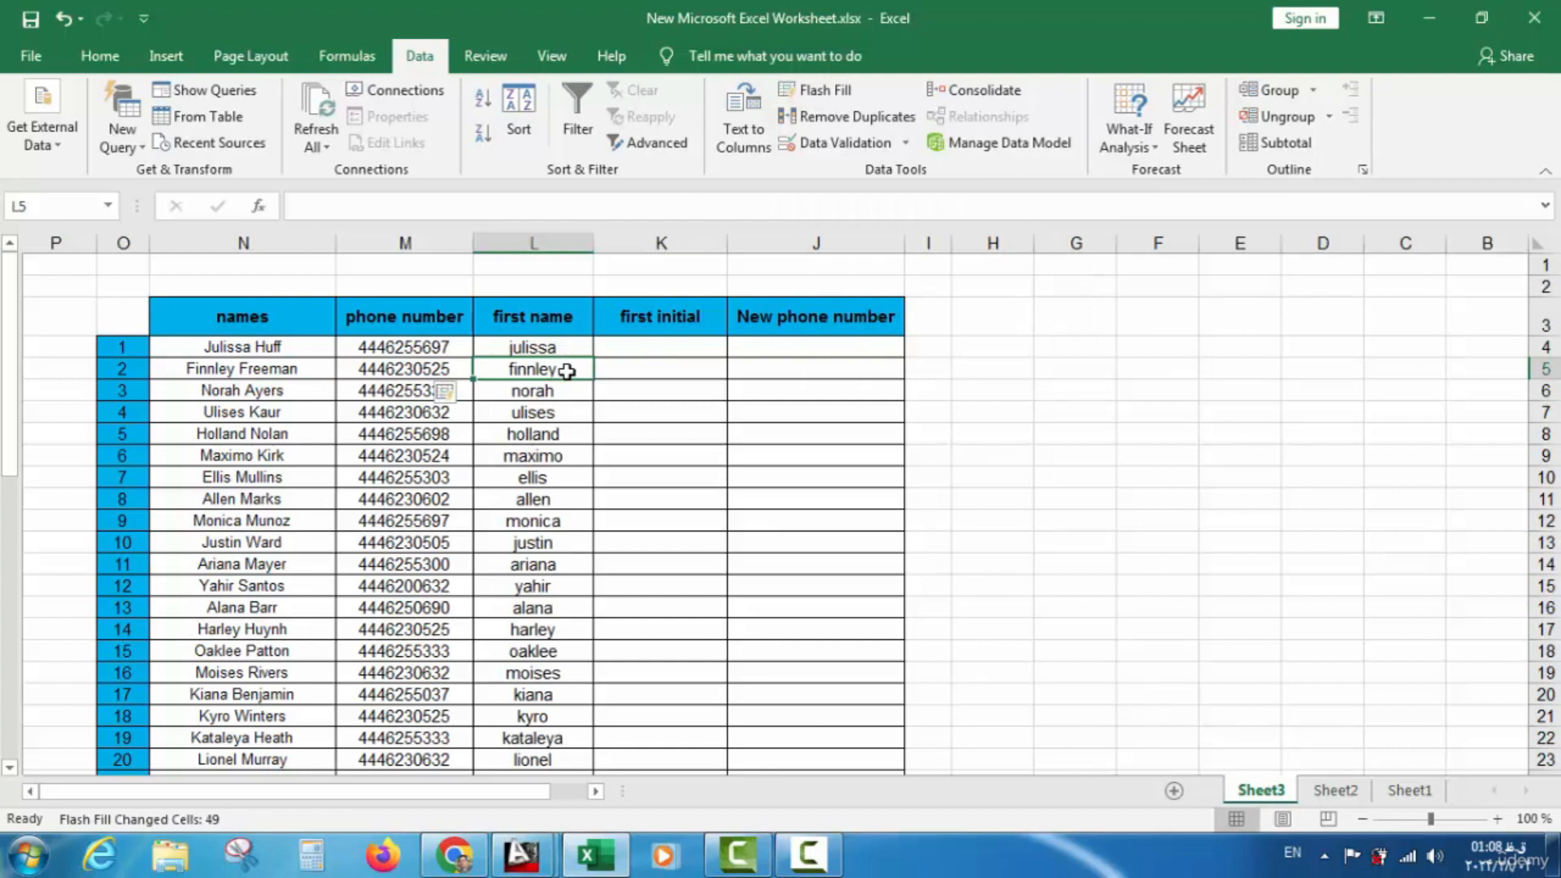
pyautogui.scroll(-8, 542, 393)
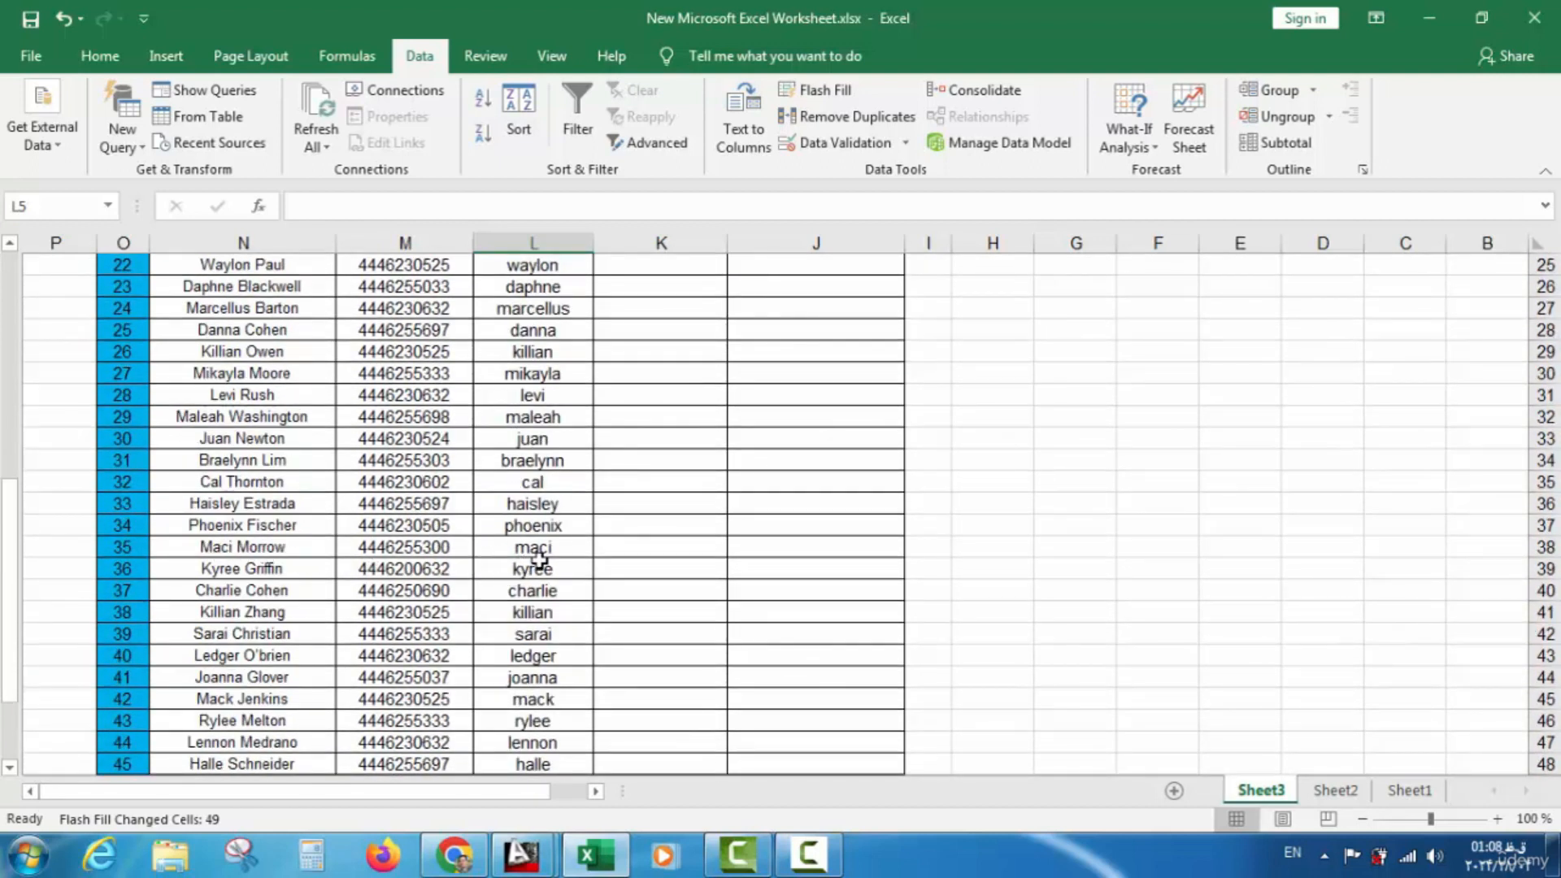
pyautogui.scroll(-2, 325, 638)
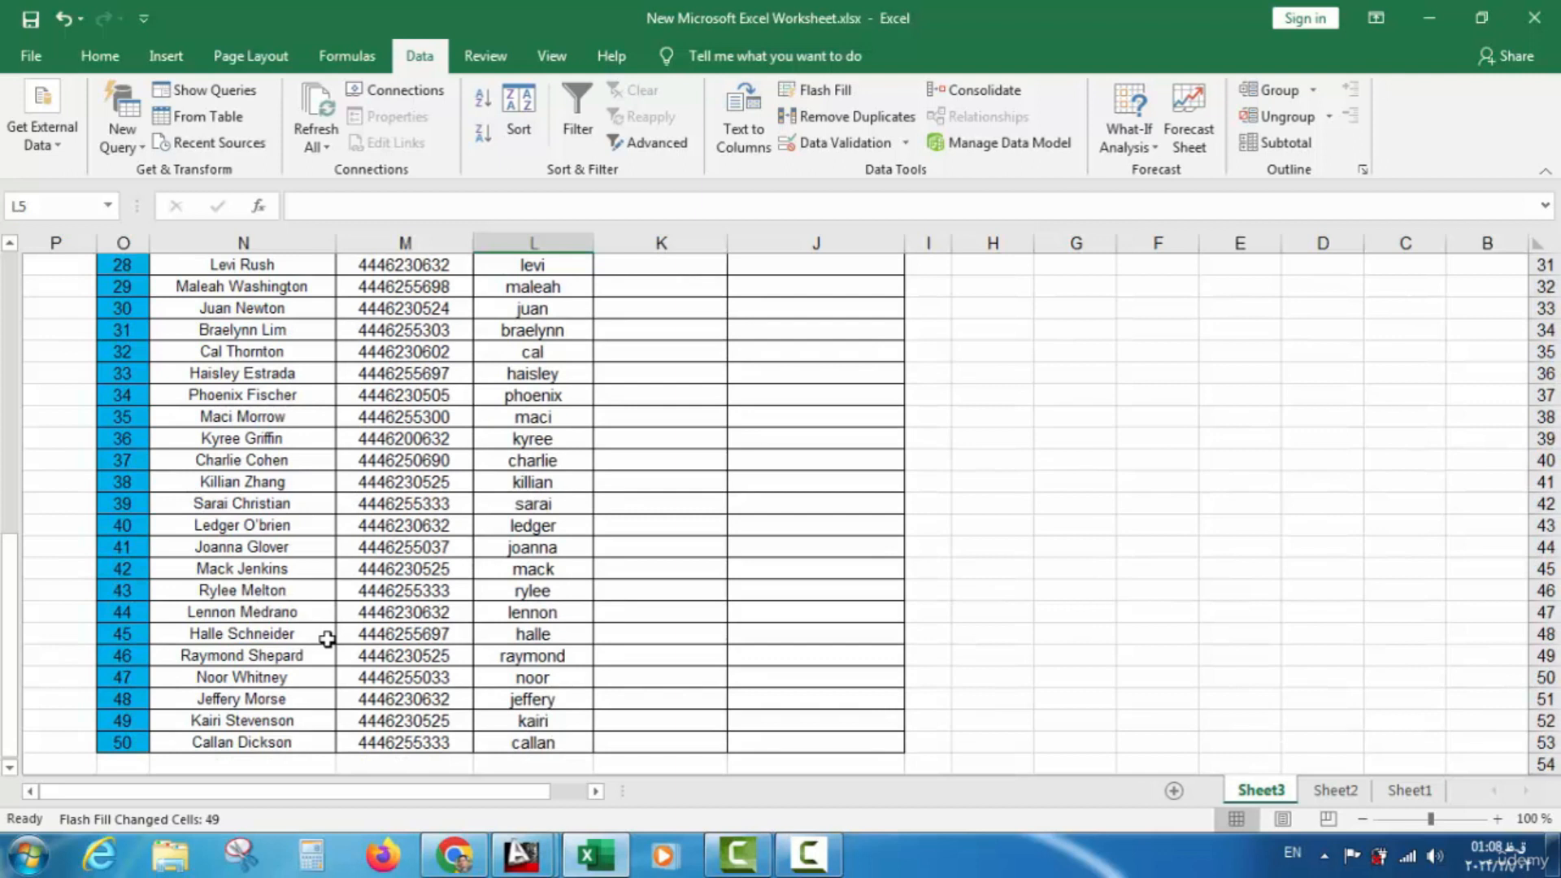
pyautogui.scroll(-1, 327, 639)
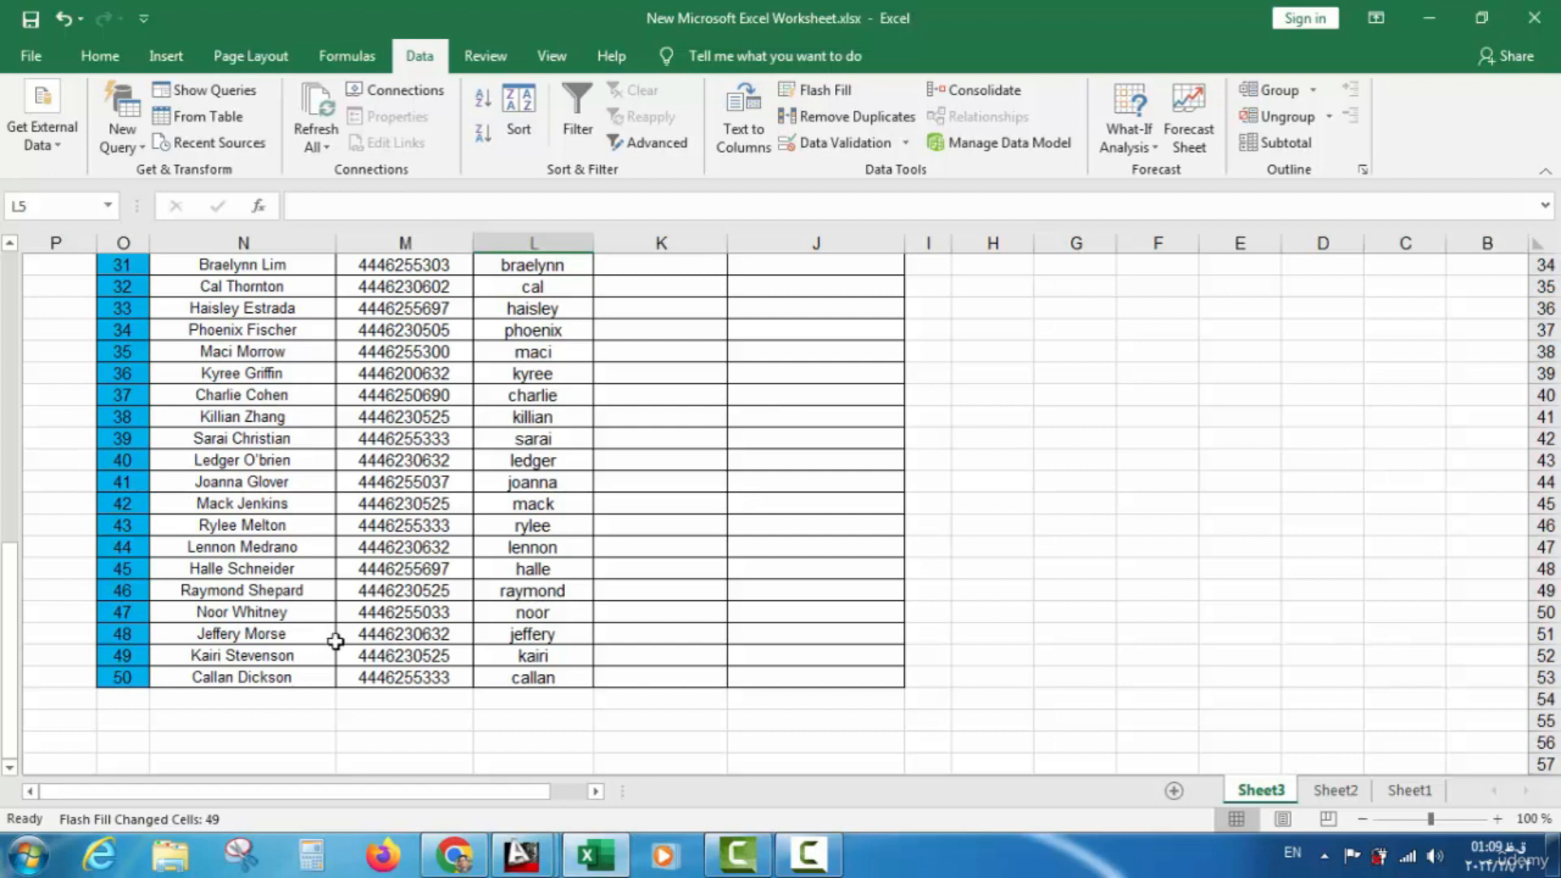
pyautogui.scroll(10, 407, 527)
pyautogui.scroll(1, 406, 527)
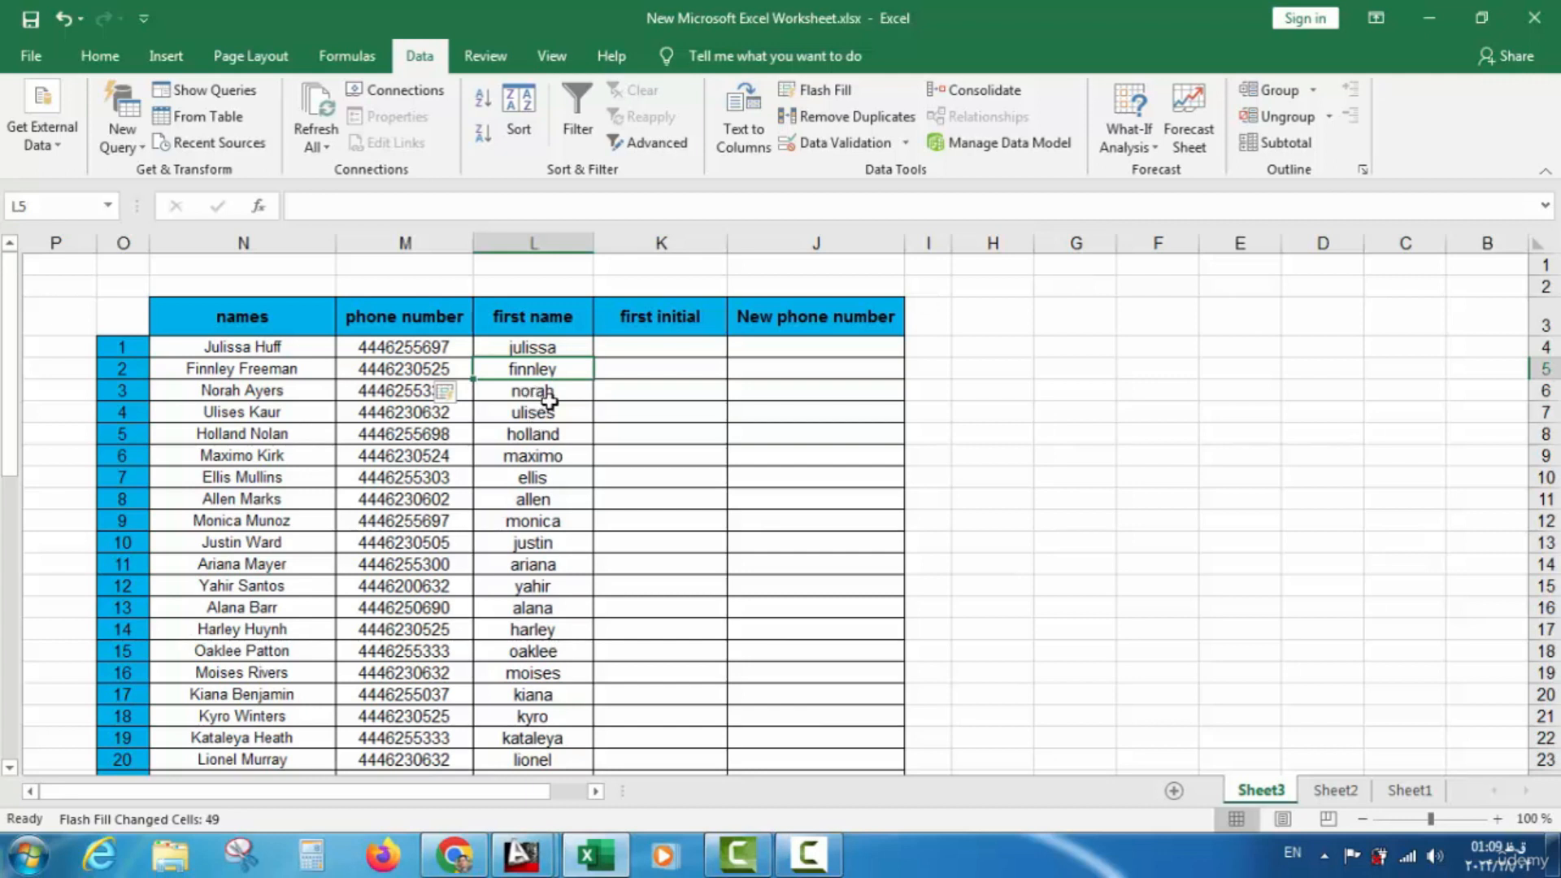
pyautogui.click(544, 348)
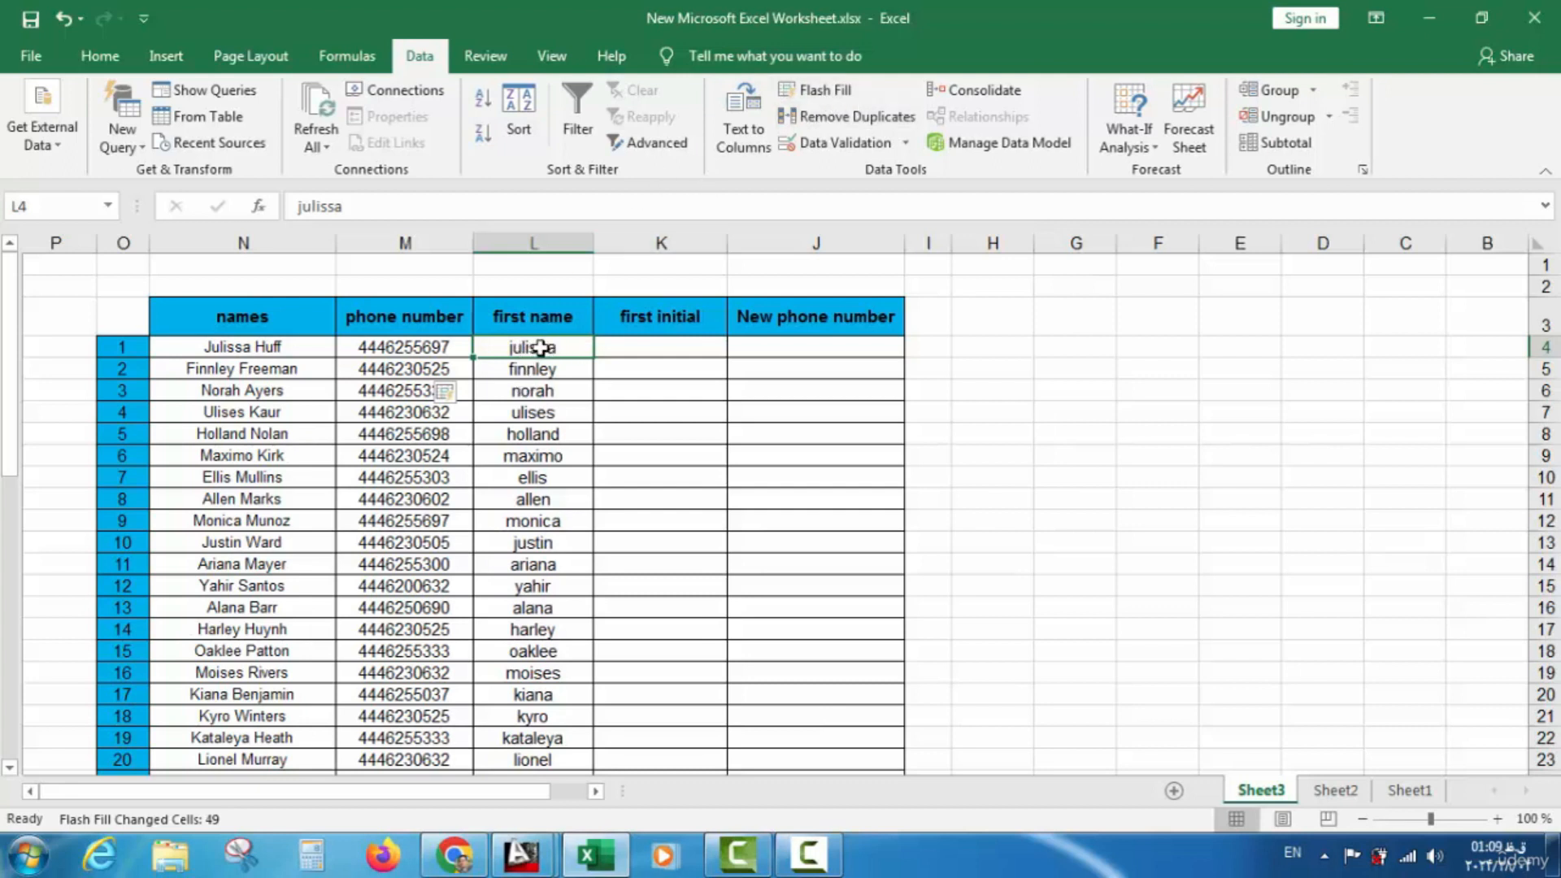
pyautogui.scroll(-7, 539, 394)
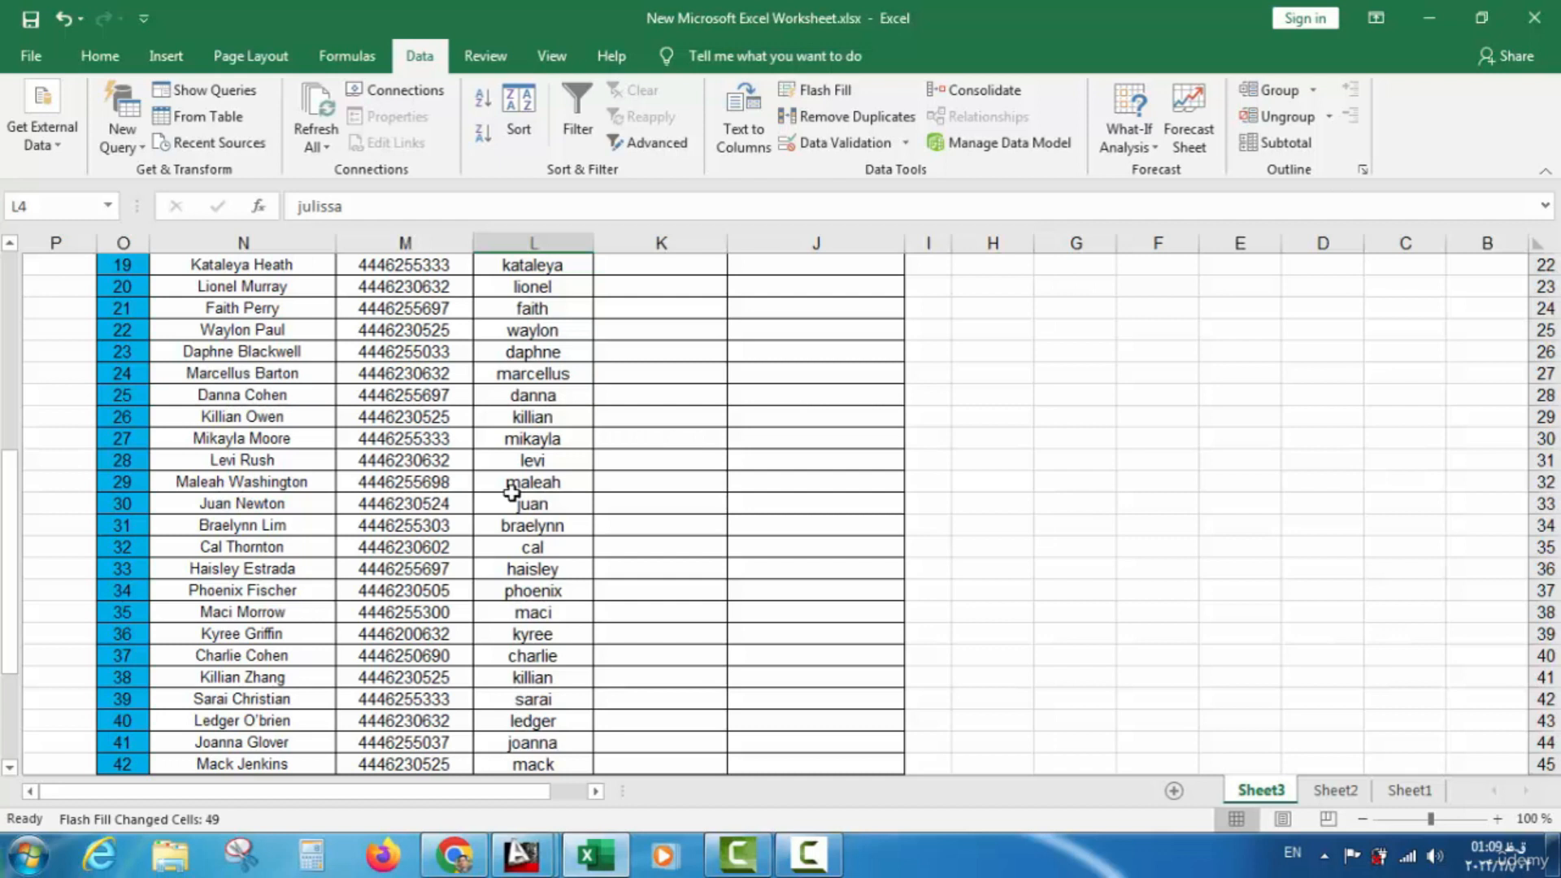
pyautogui.scroll(7, 583, 481)
pyautogui.click(669, 347)
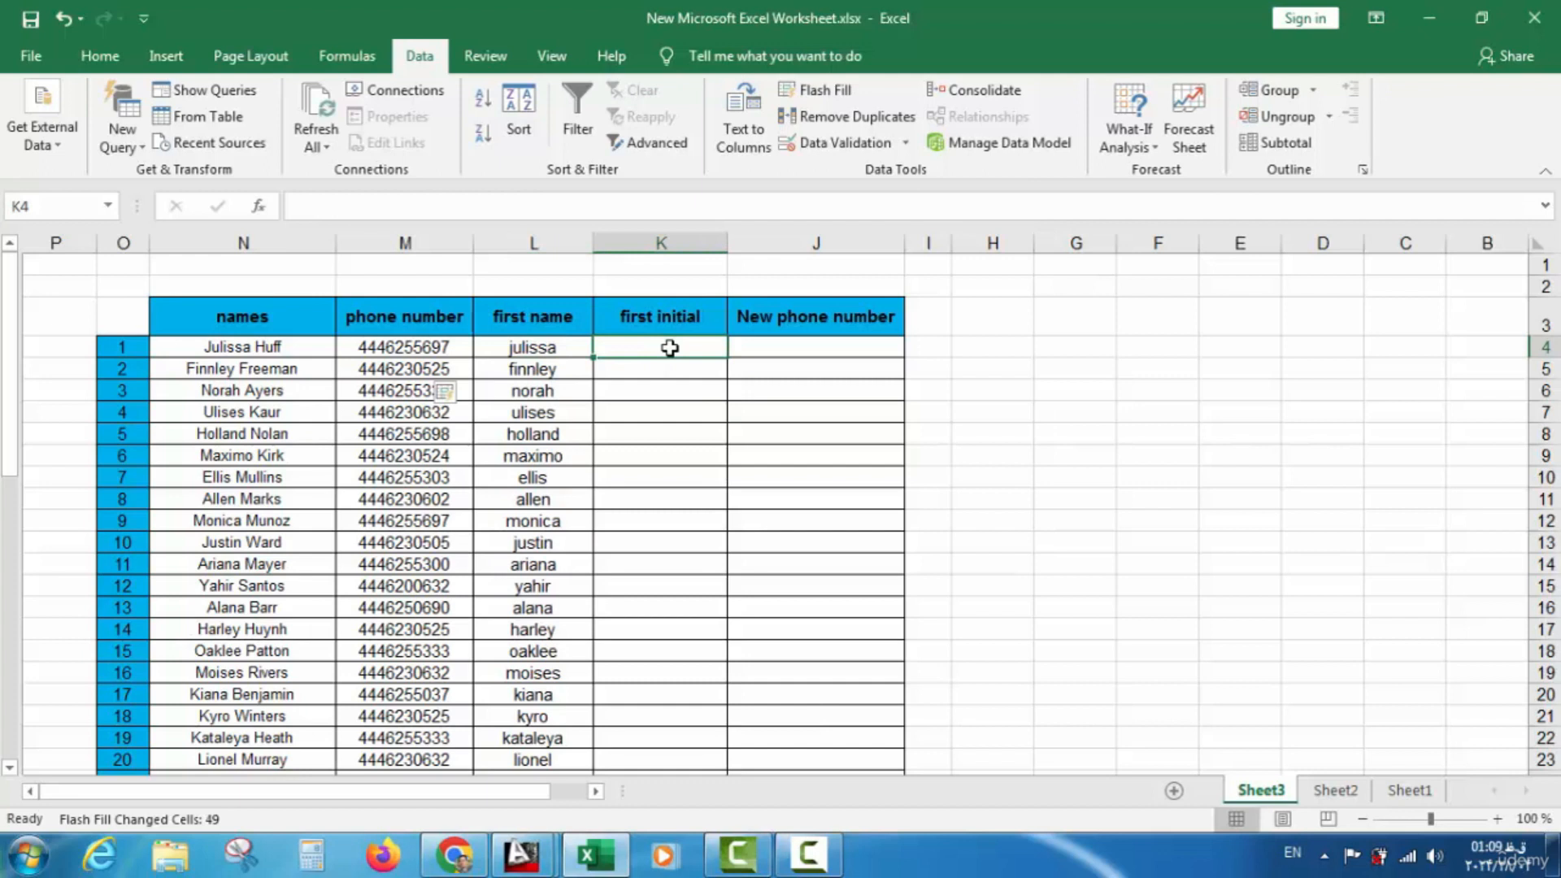
# Type lowercase j in K4 as the first initial example
pyautogui.write('j')
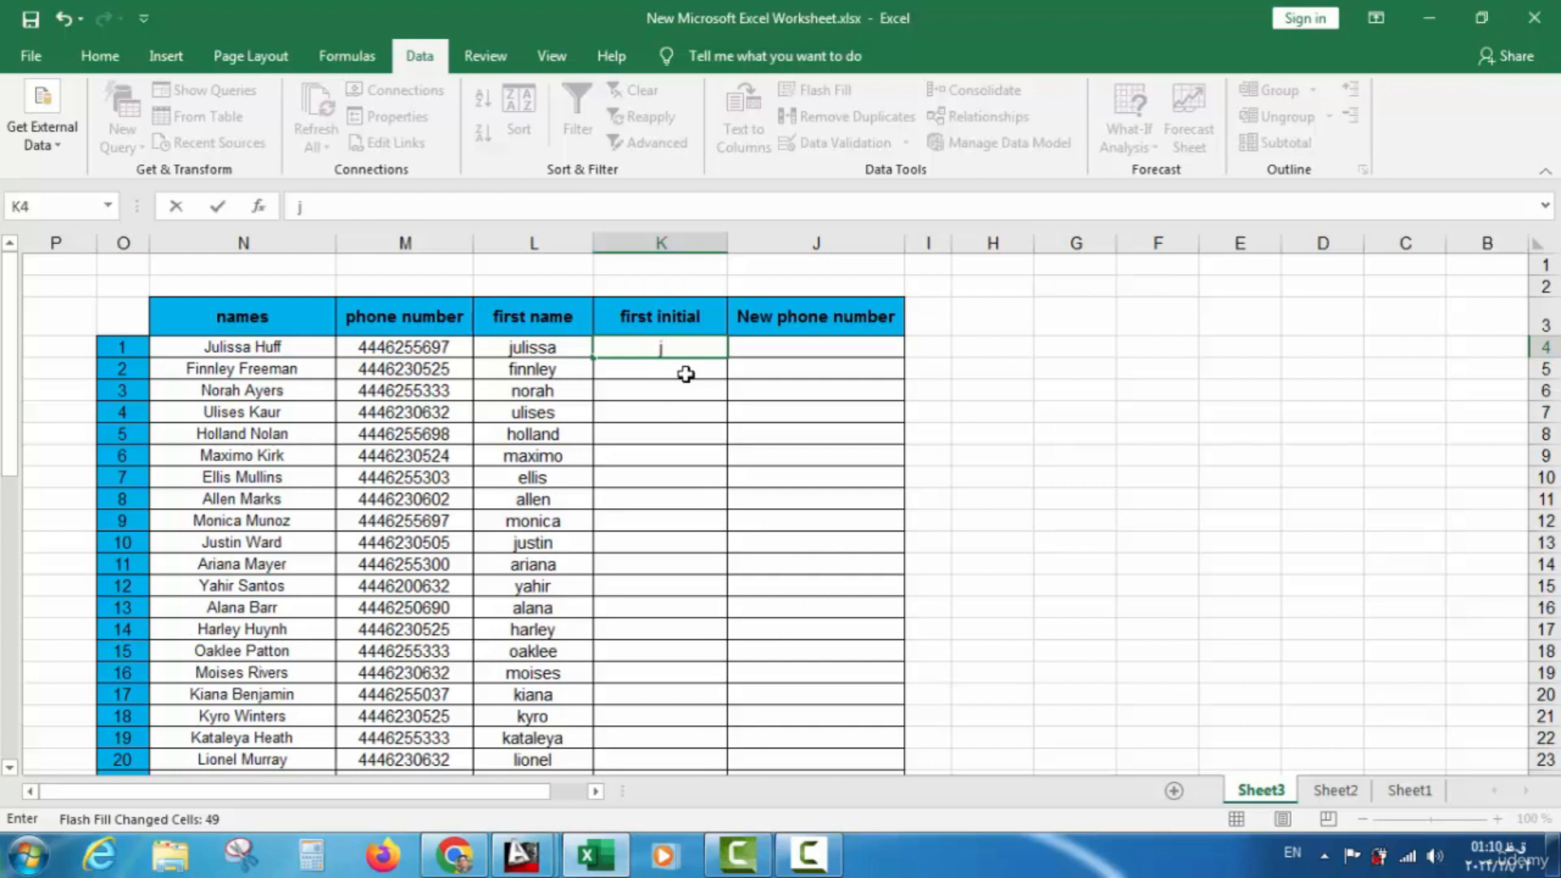
pyautogui.click(679, 374)
pyautogui.click(678, 478)
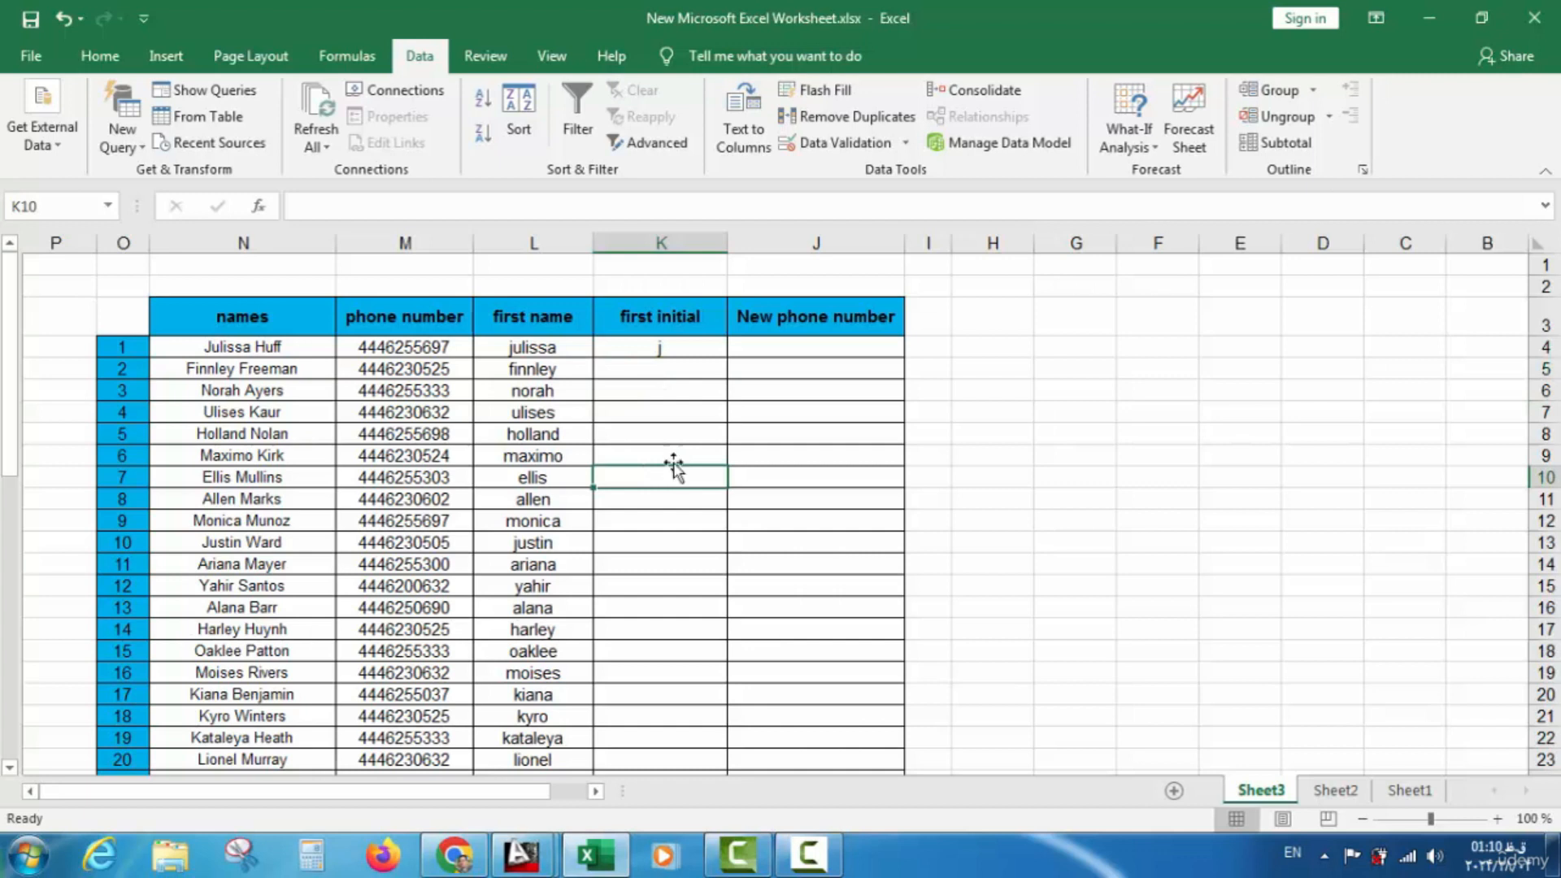
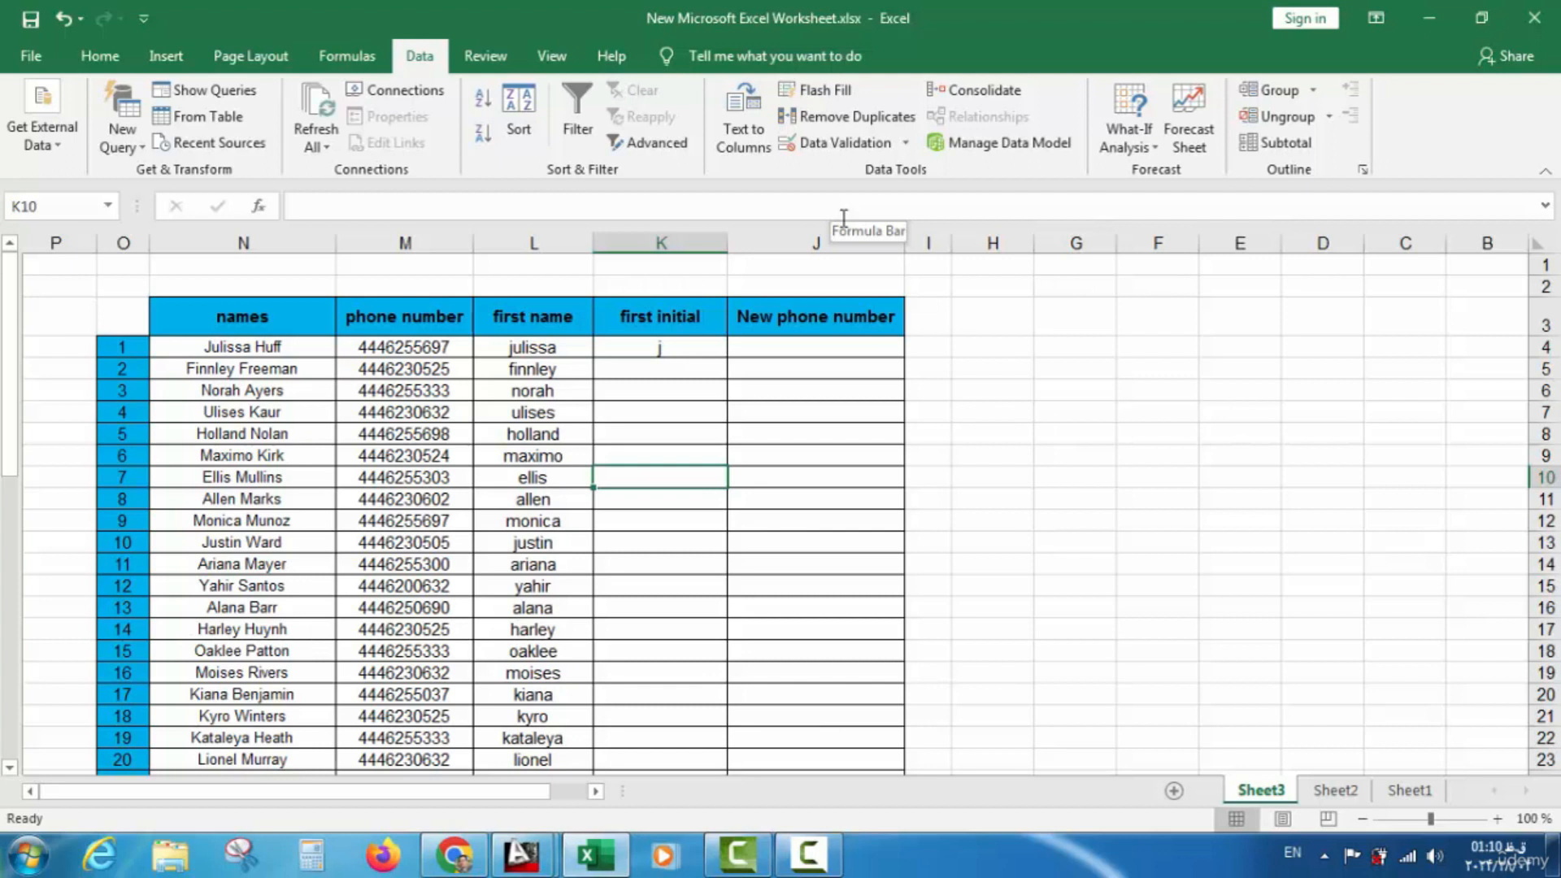
# Flash Fill column K with each person's lowercase first initial, then scroll to check all 49 rows
pyautogui.hotkey('ctrl', 'e')
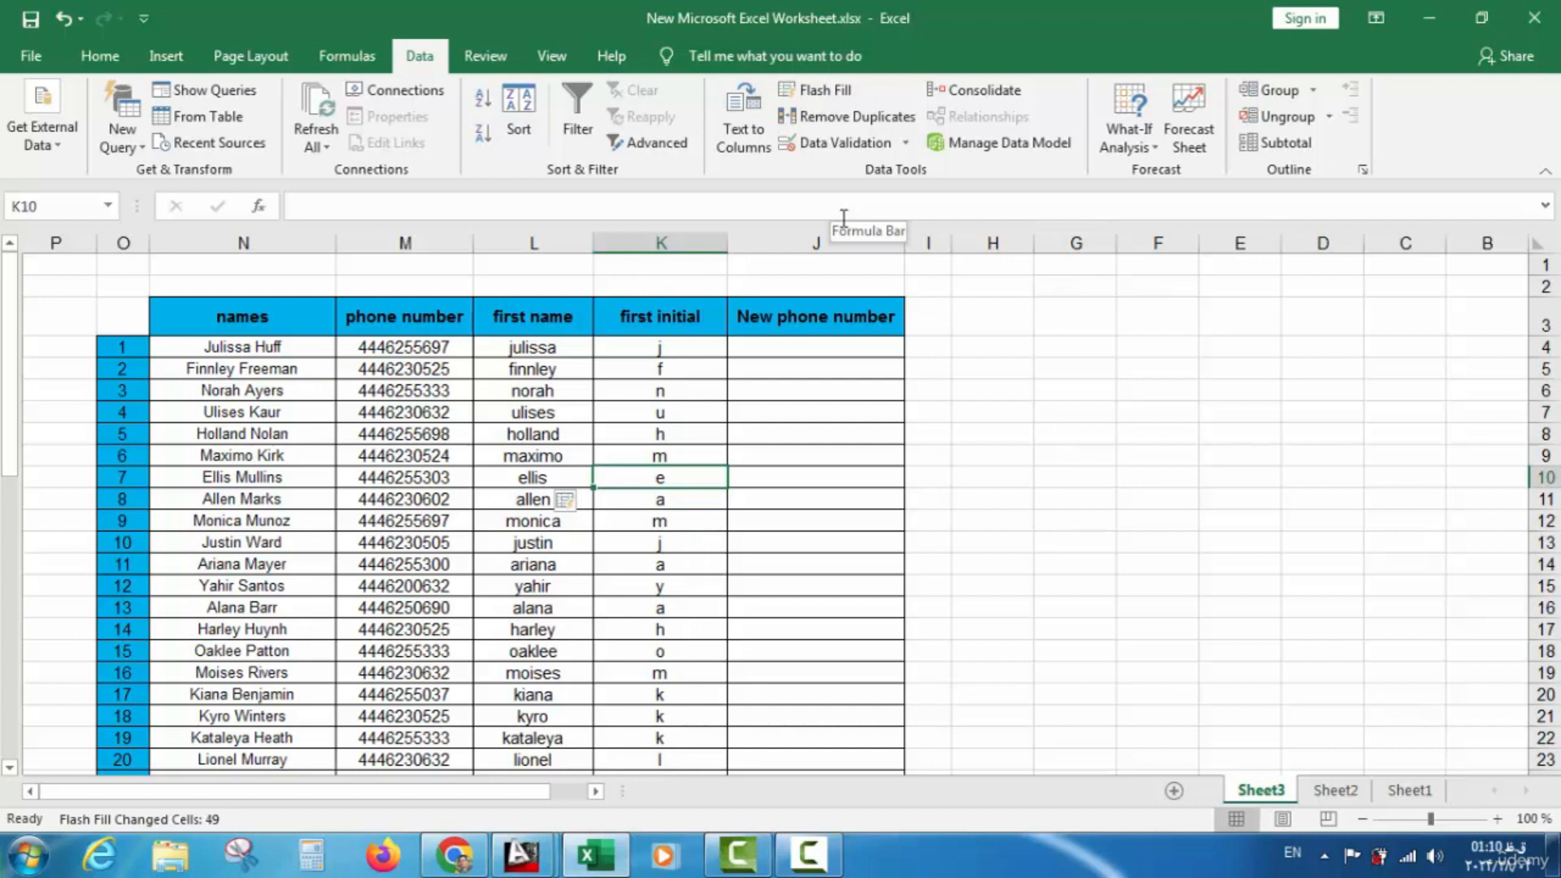
pyautogui.scroll(-6, 707, 520)
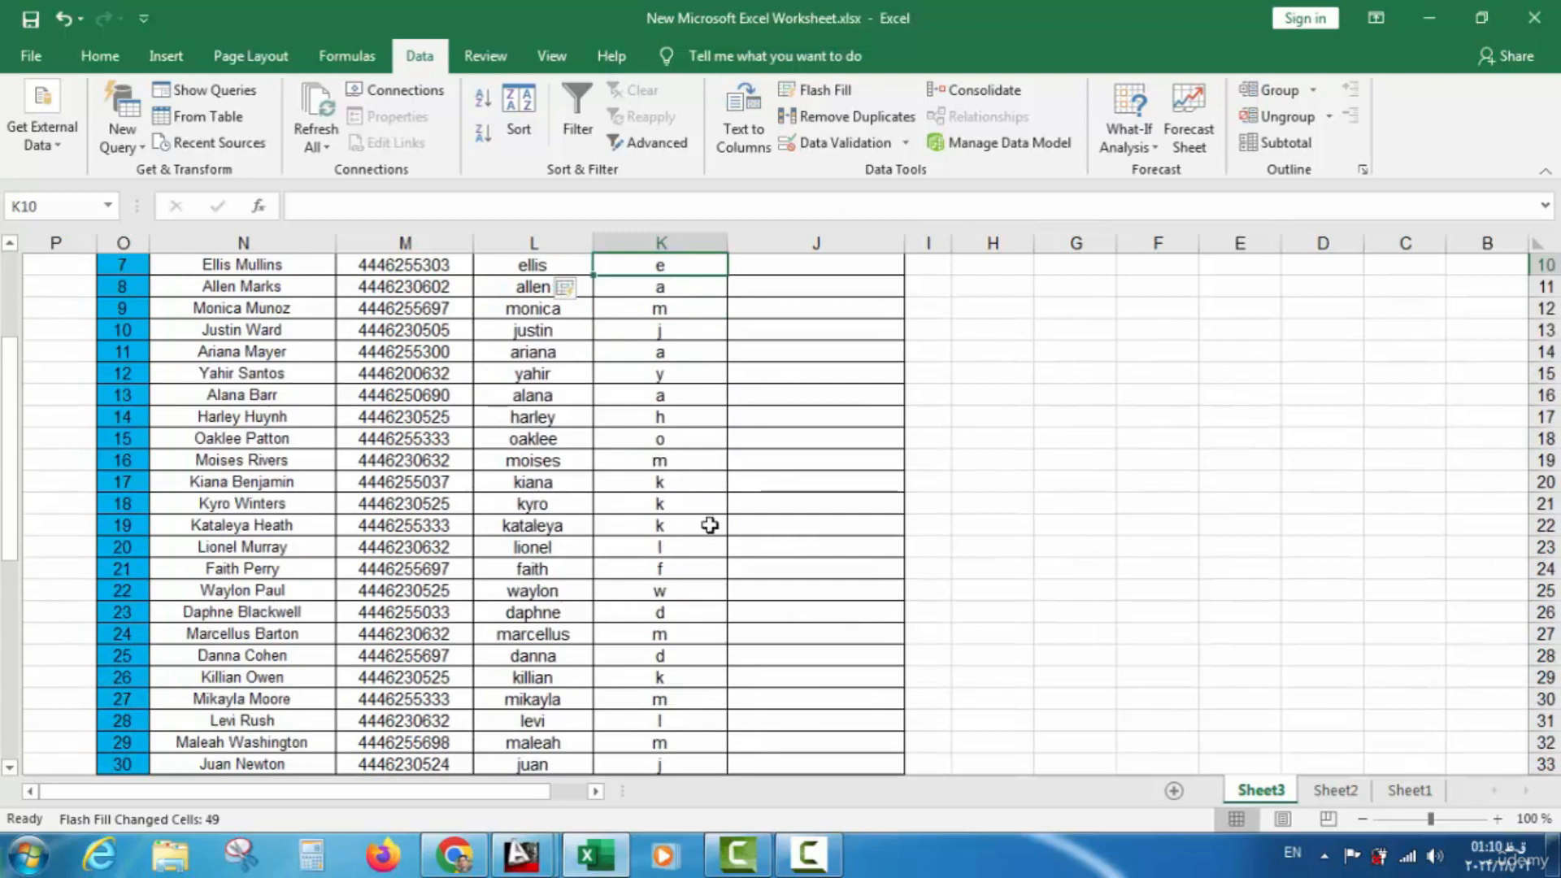
pyautogui.scroll(-2, 703, 510)
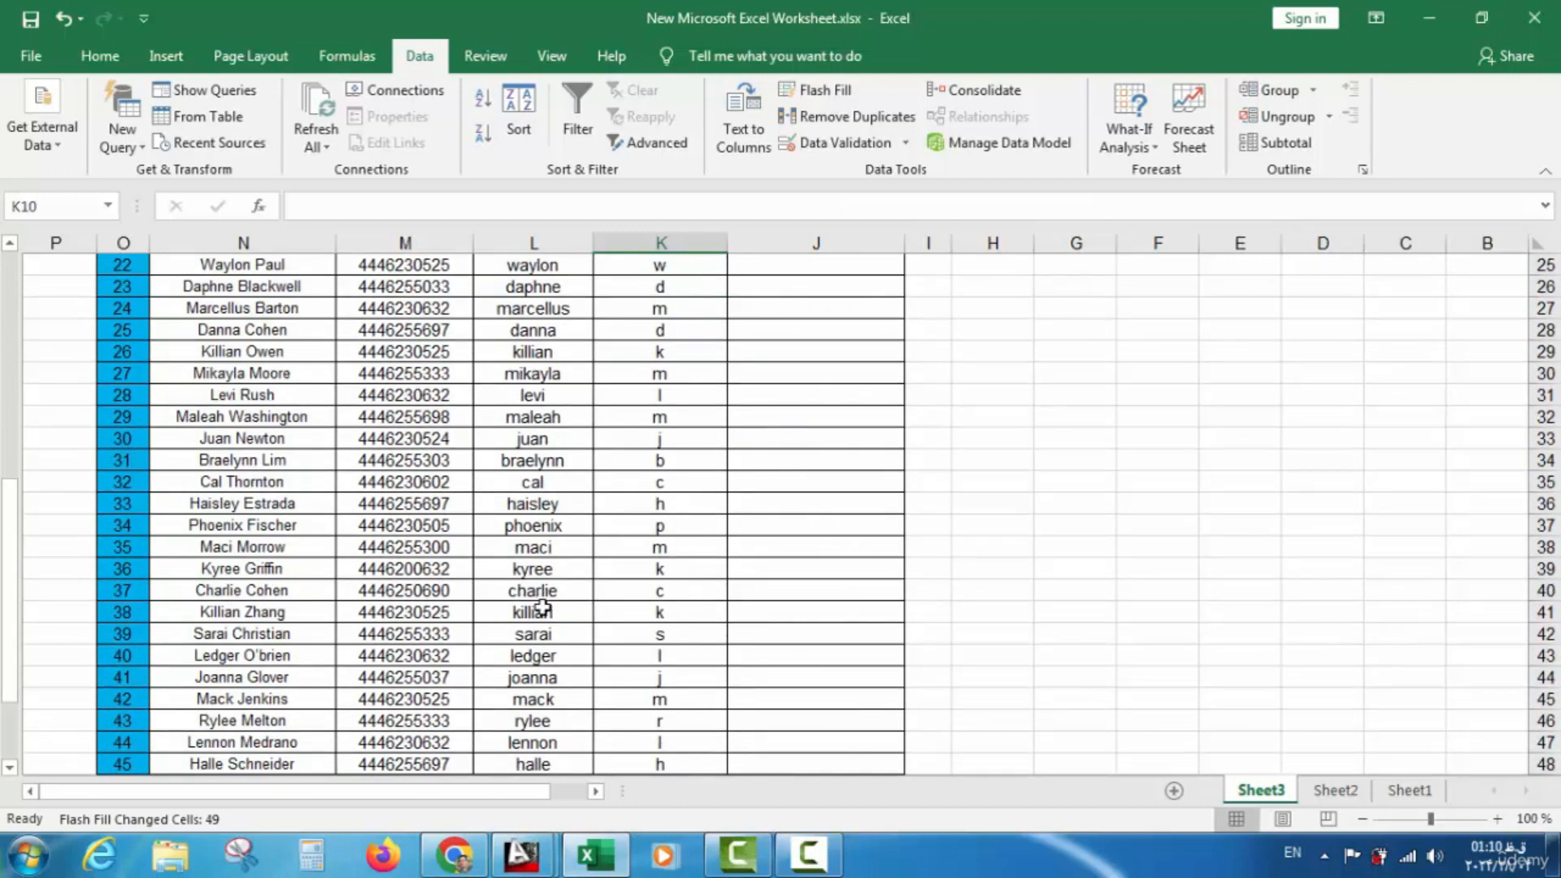
pyautogui.scroll(-1, 642, 629)
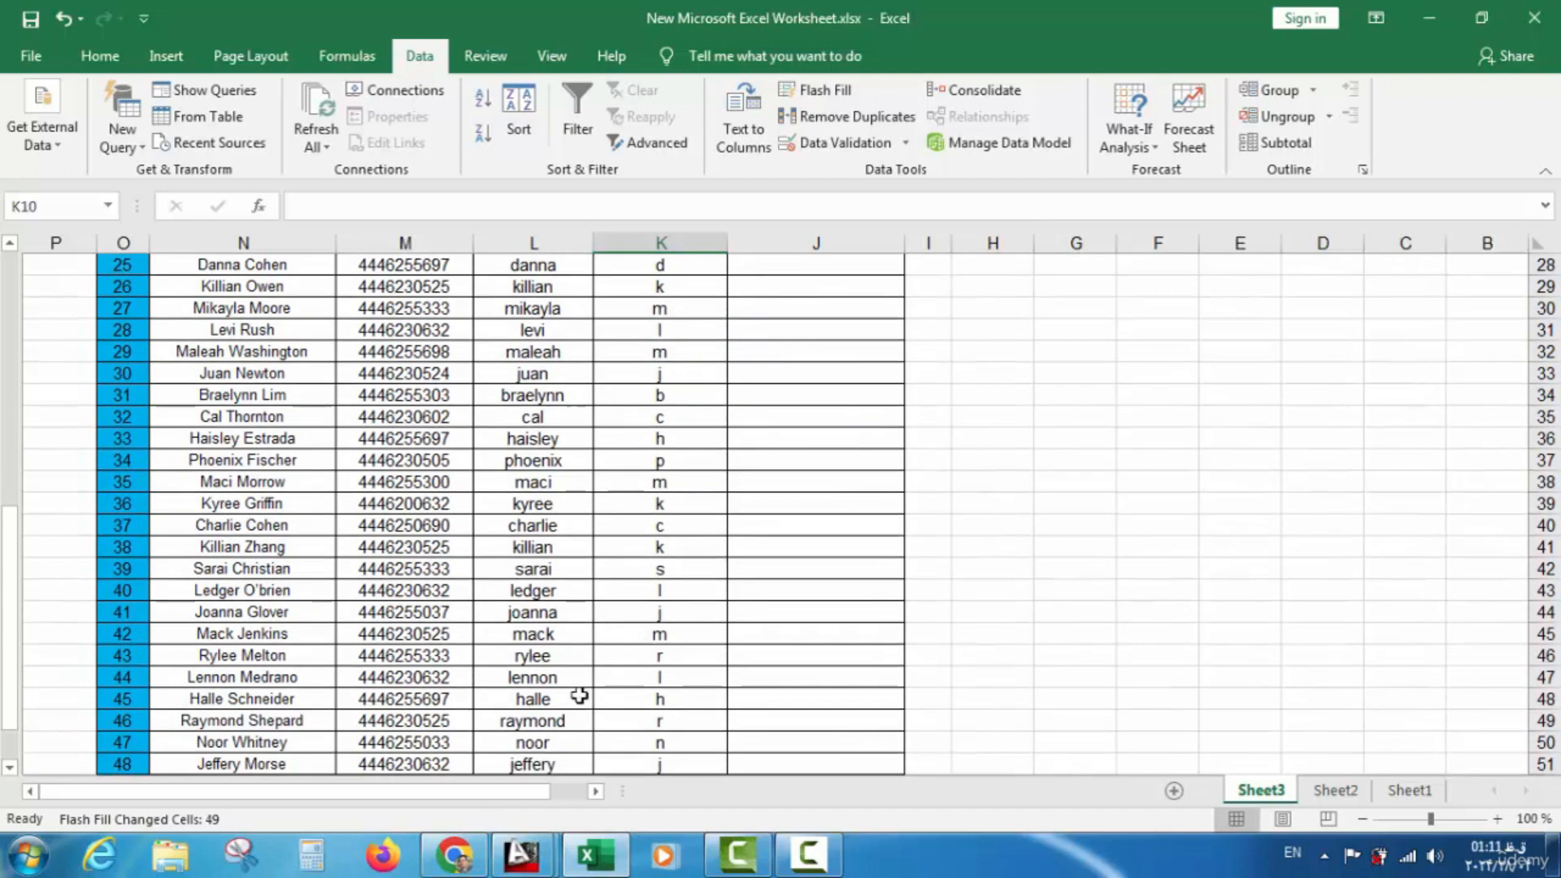
pyautogui.scroll(-4, 618, 704)
pyautogui.scroll(4, 612, 702)
pyautogui.scroll(9, 611, 700)
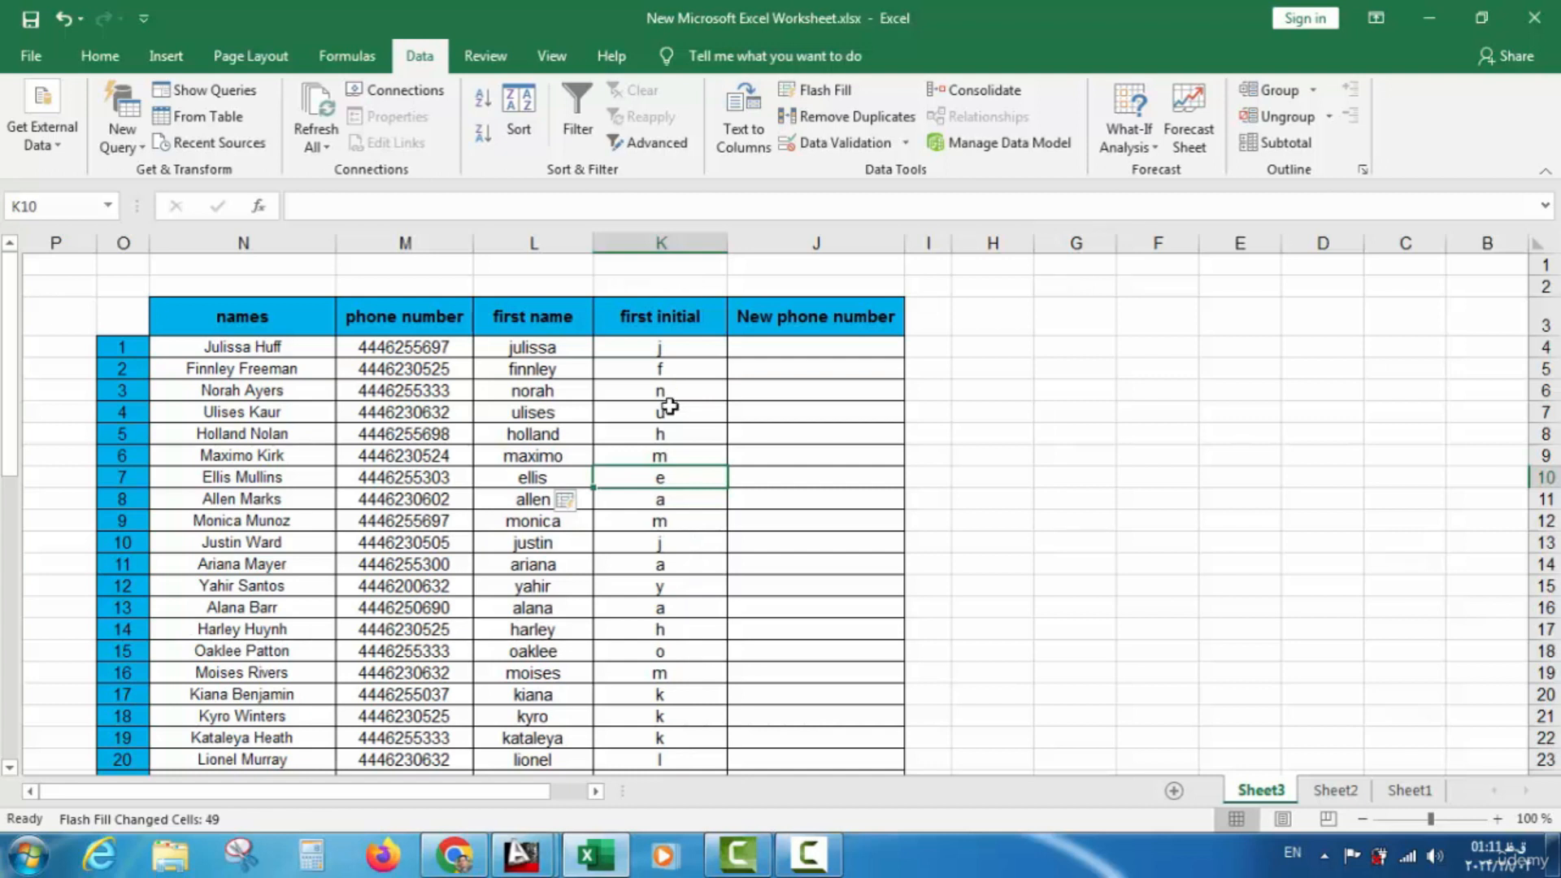
pyautogui.scroll(-2, 668, 407)
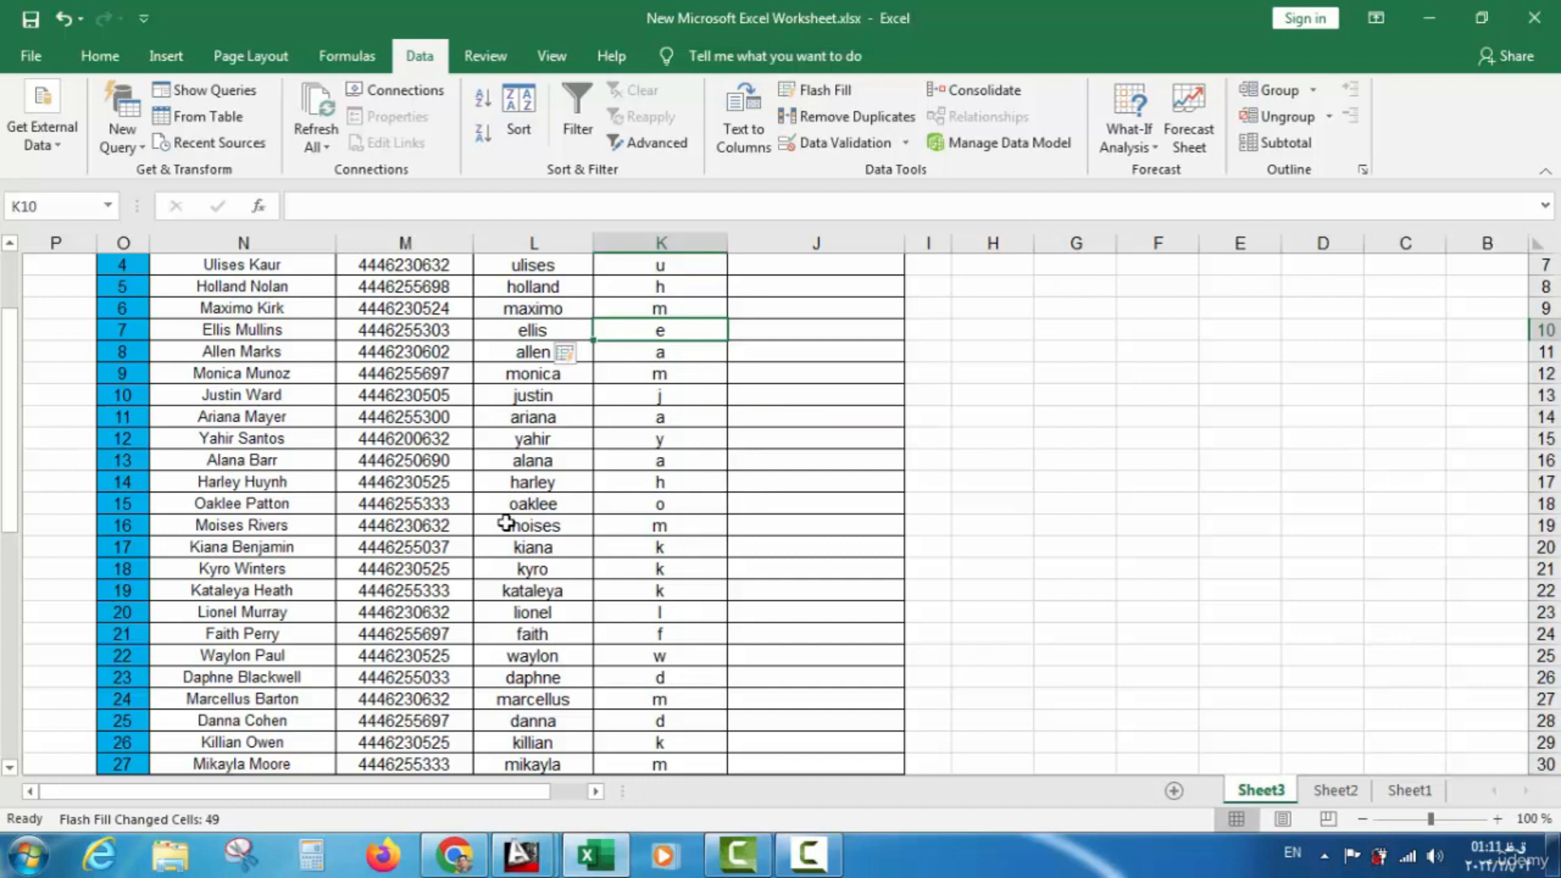
pyautogui.scroll(2, 704, 471)
pyautogui.click(792, 348)
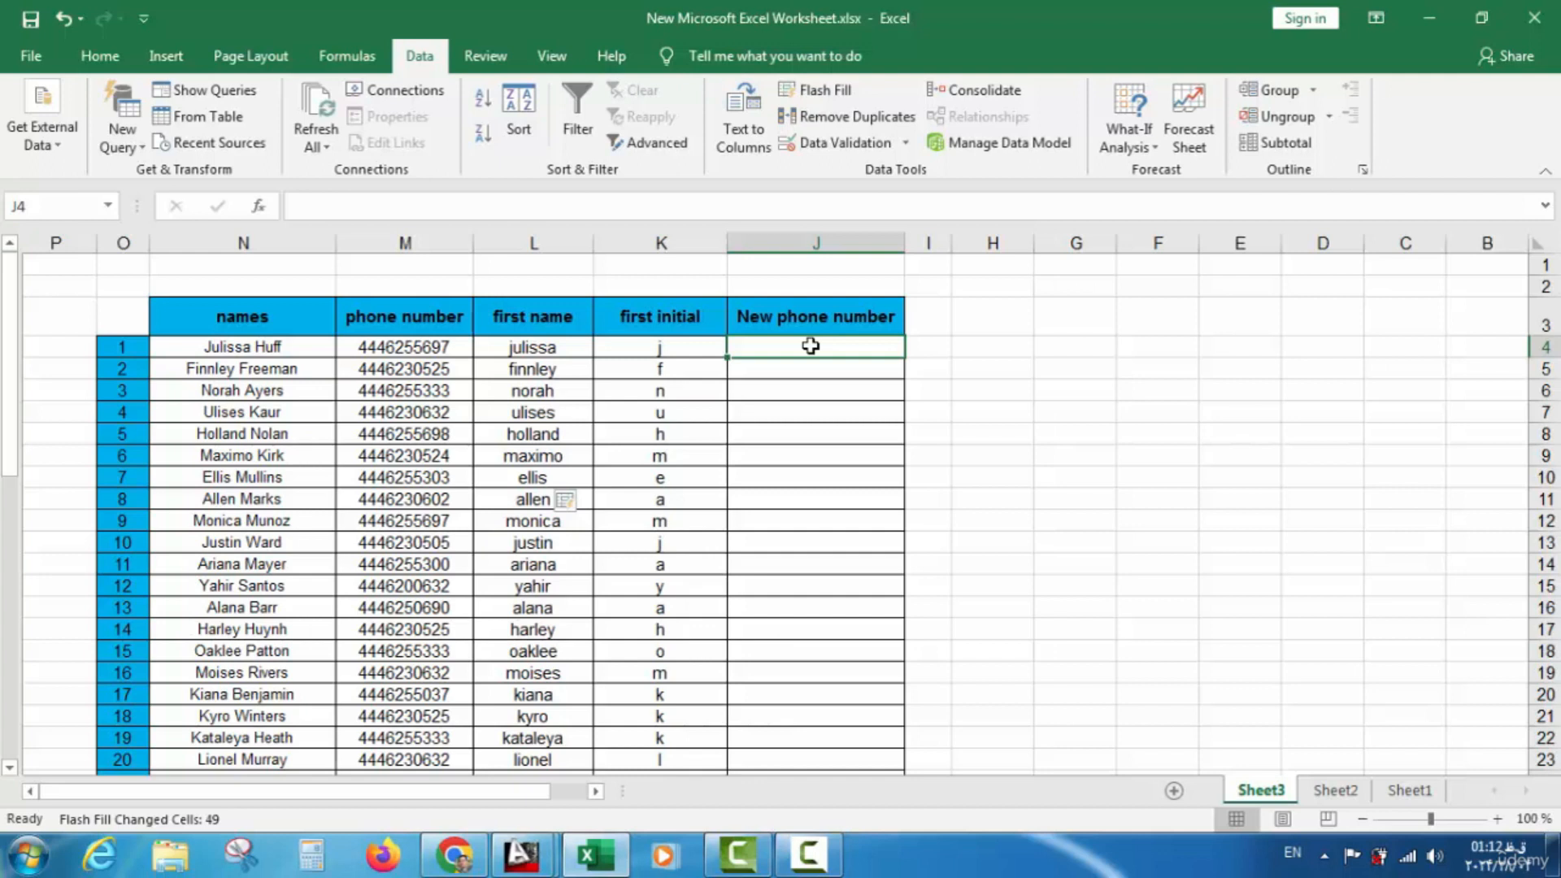
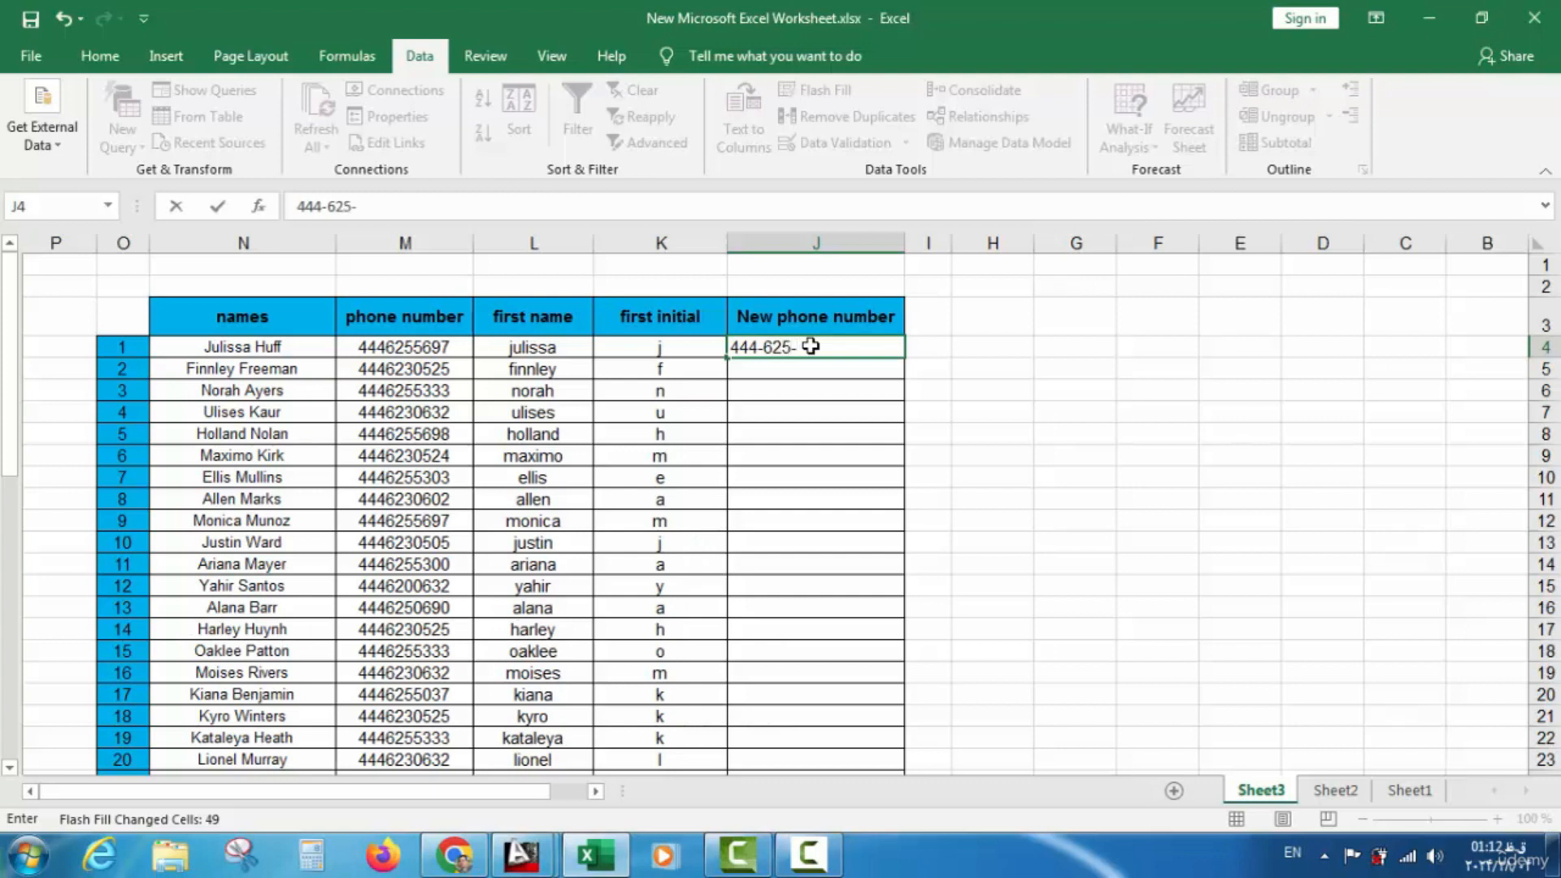
pyautogui.press('Return')
# Centre the J4 phone number, then select the empty second phone number cell
pyautogui.click(805, 347)
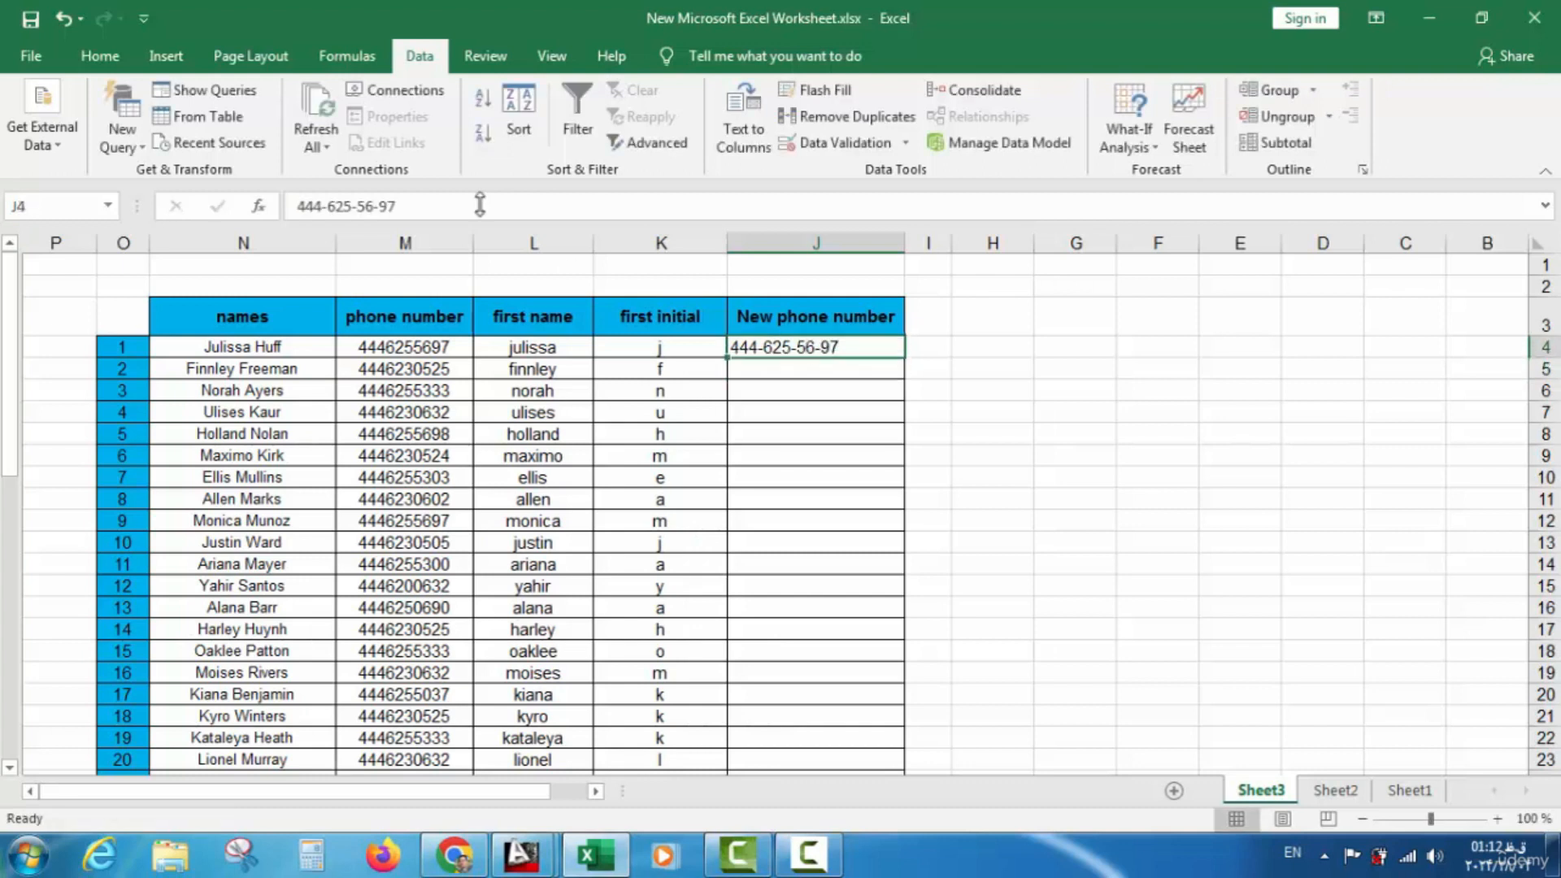
pyautogui.click(99, 55)
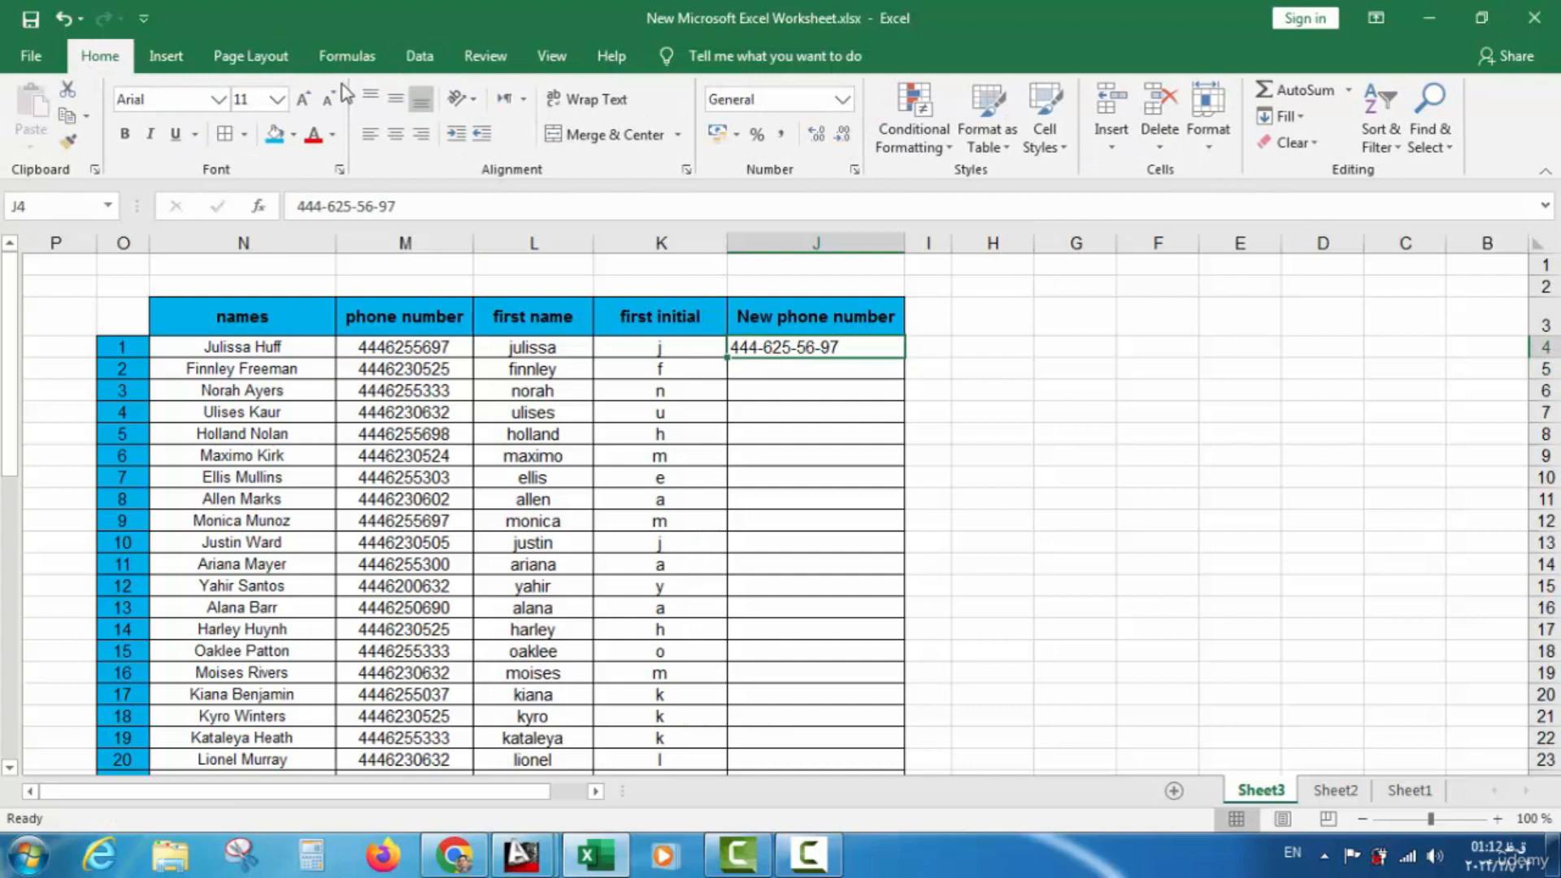
pyautogui.click(395, 134)
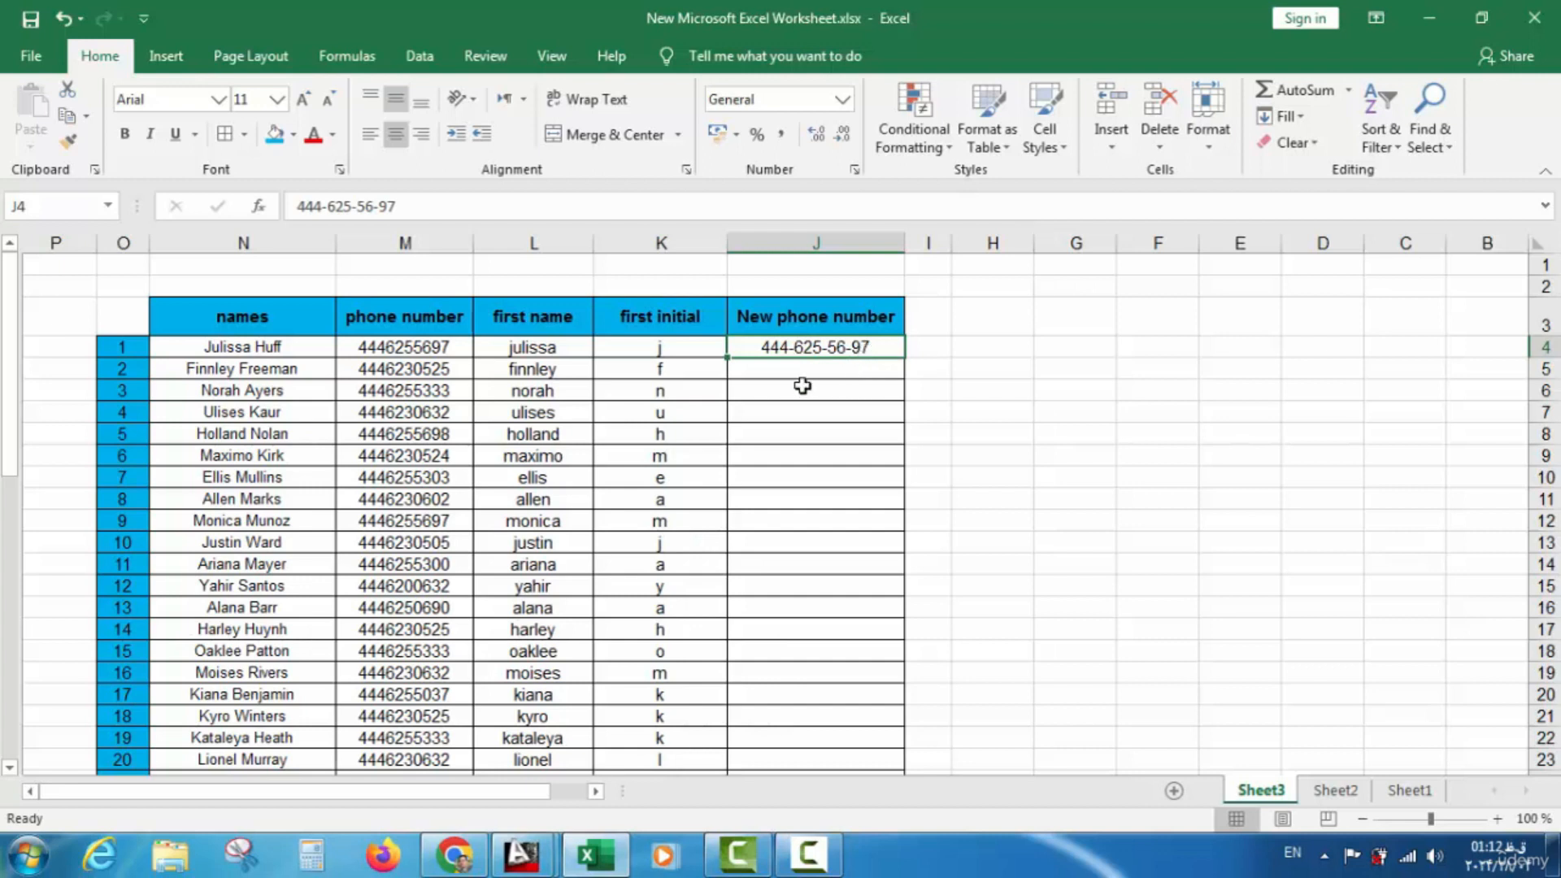
pyautogui.click(829, 361)
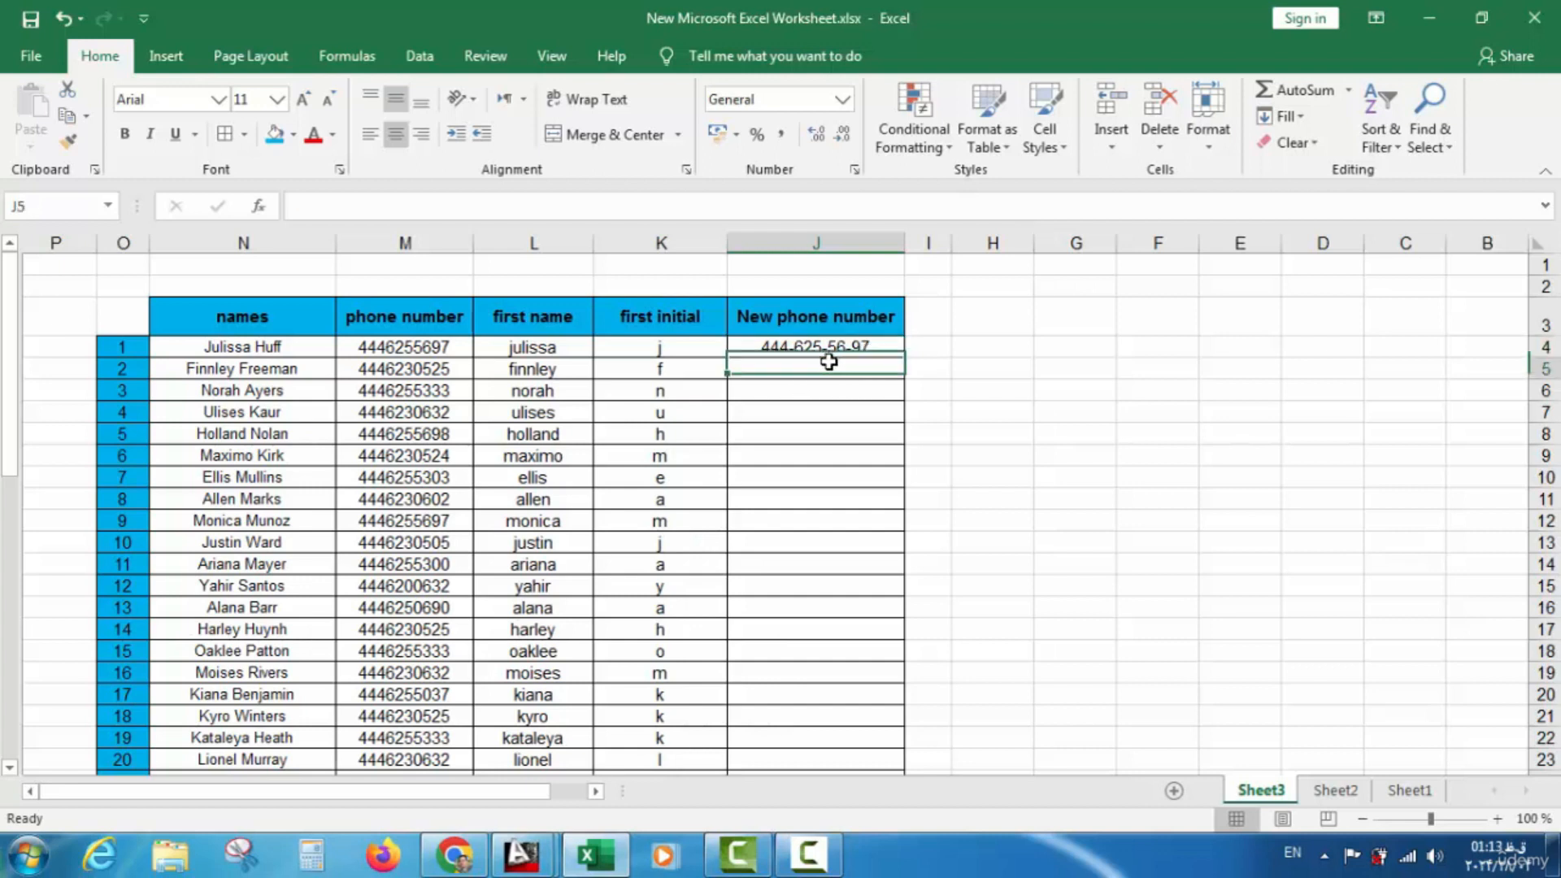
pyautogui.click(829, 346)
pyautogui.click(826, 366)
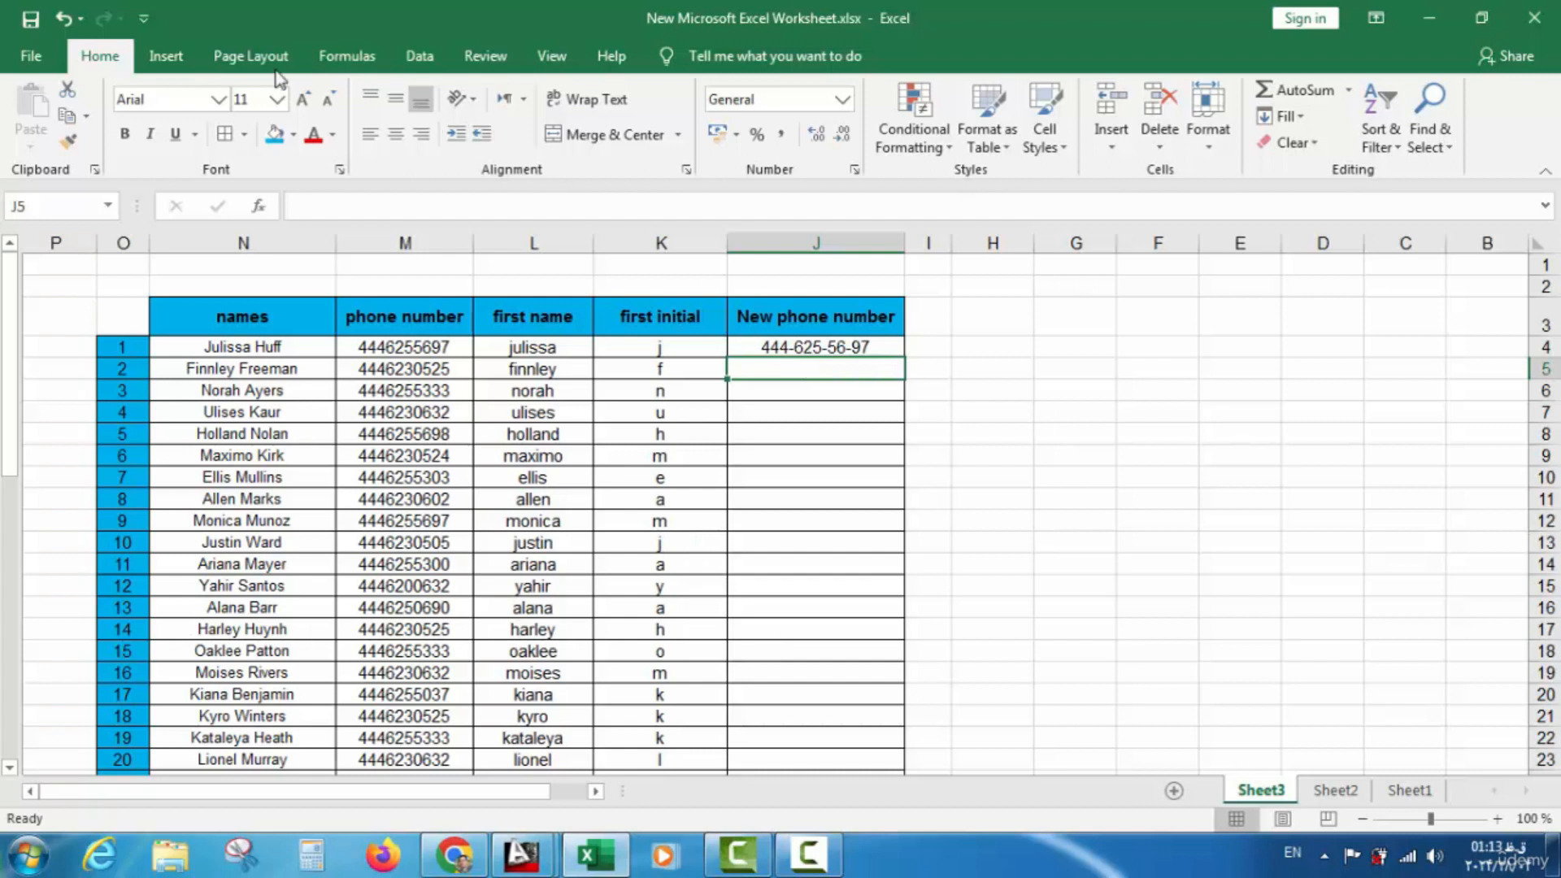
# Flash Fill dashed phone numbers down the column, review them, then undo to keep only the example
pyautogui.click(426, 65)
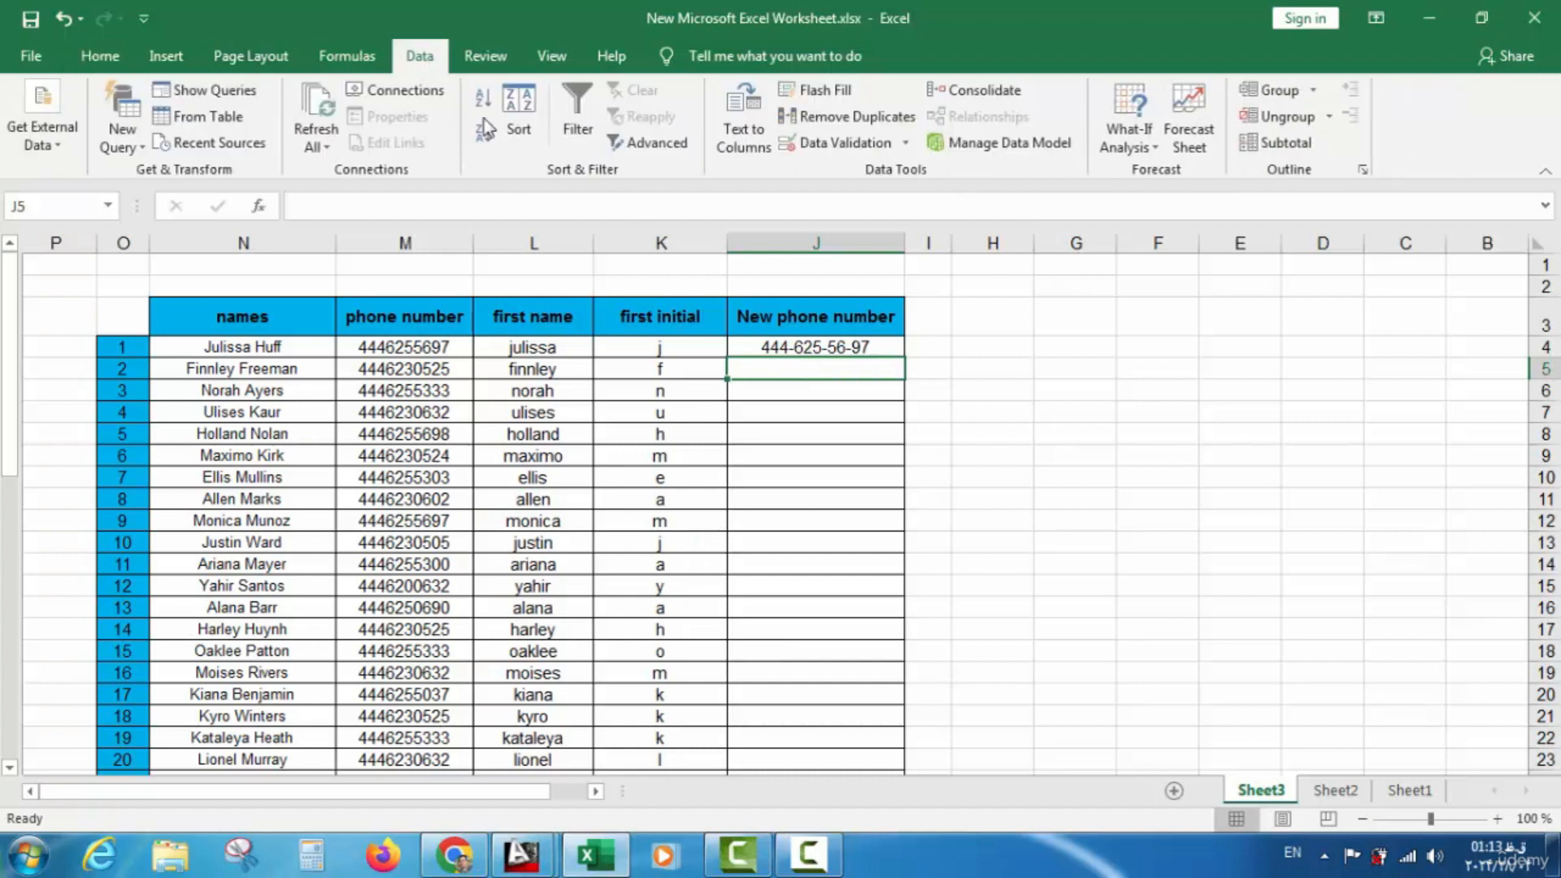
pyautogui.click(823, 91)
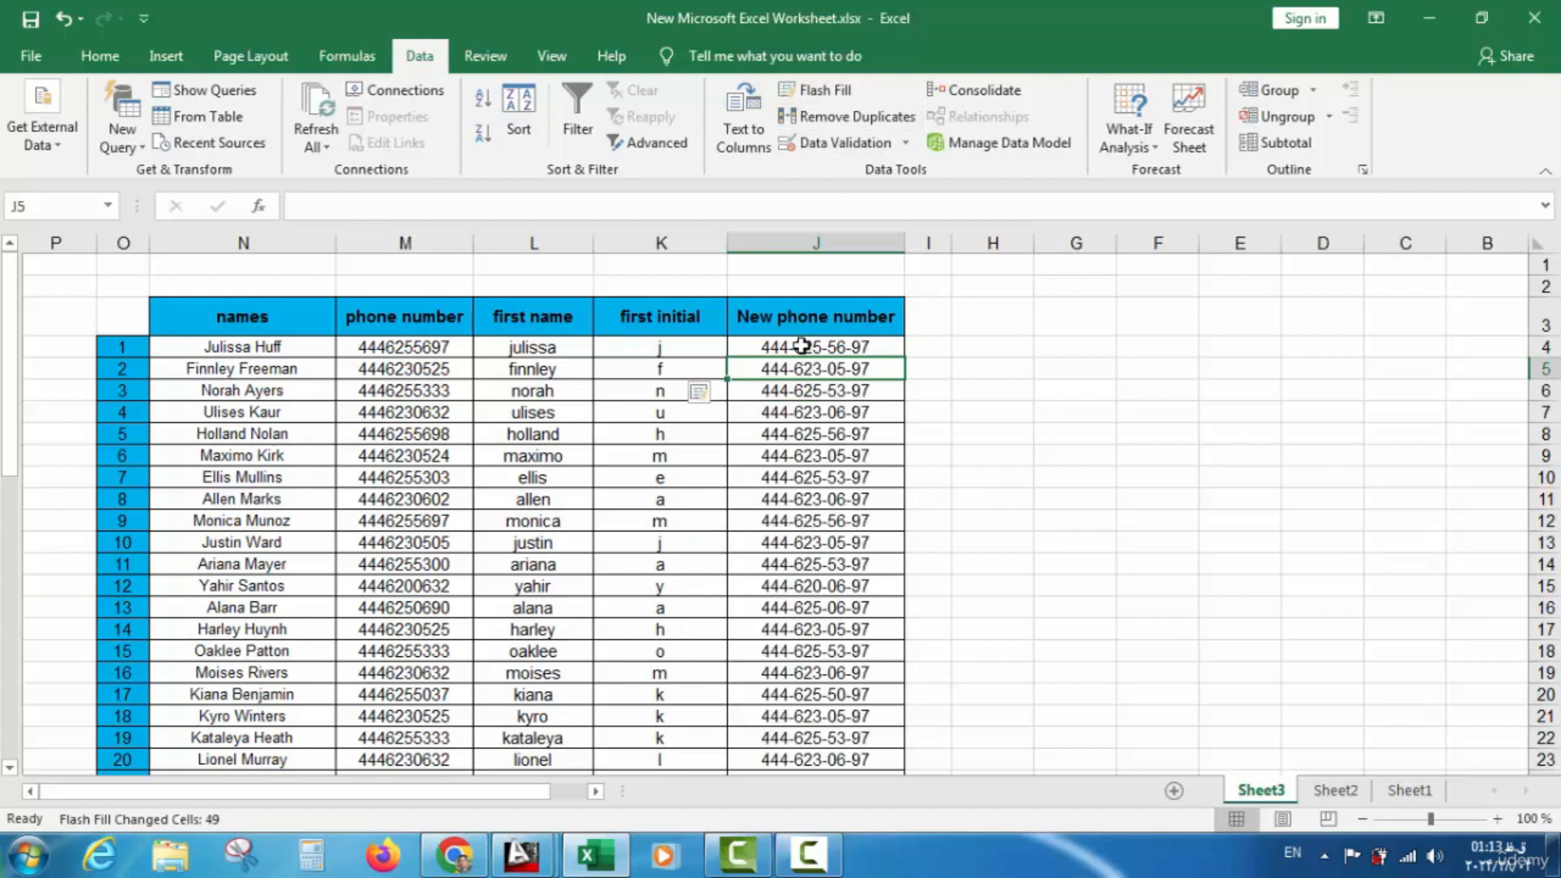
pyautogui.scroll(-1, 806, 382)
pyautogui.scroll(1, 810, 393)
pyautogui.click(63, 18)
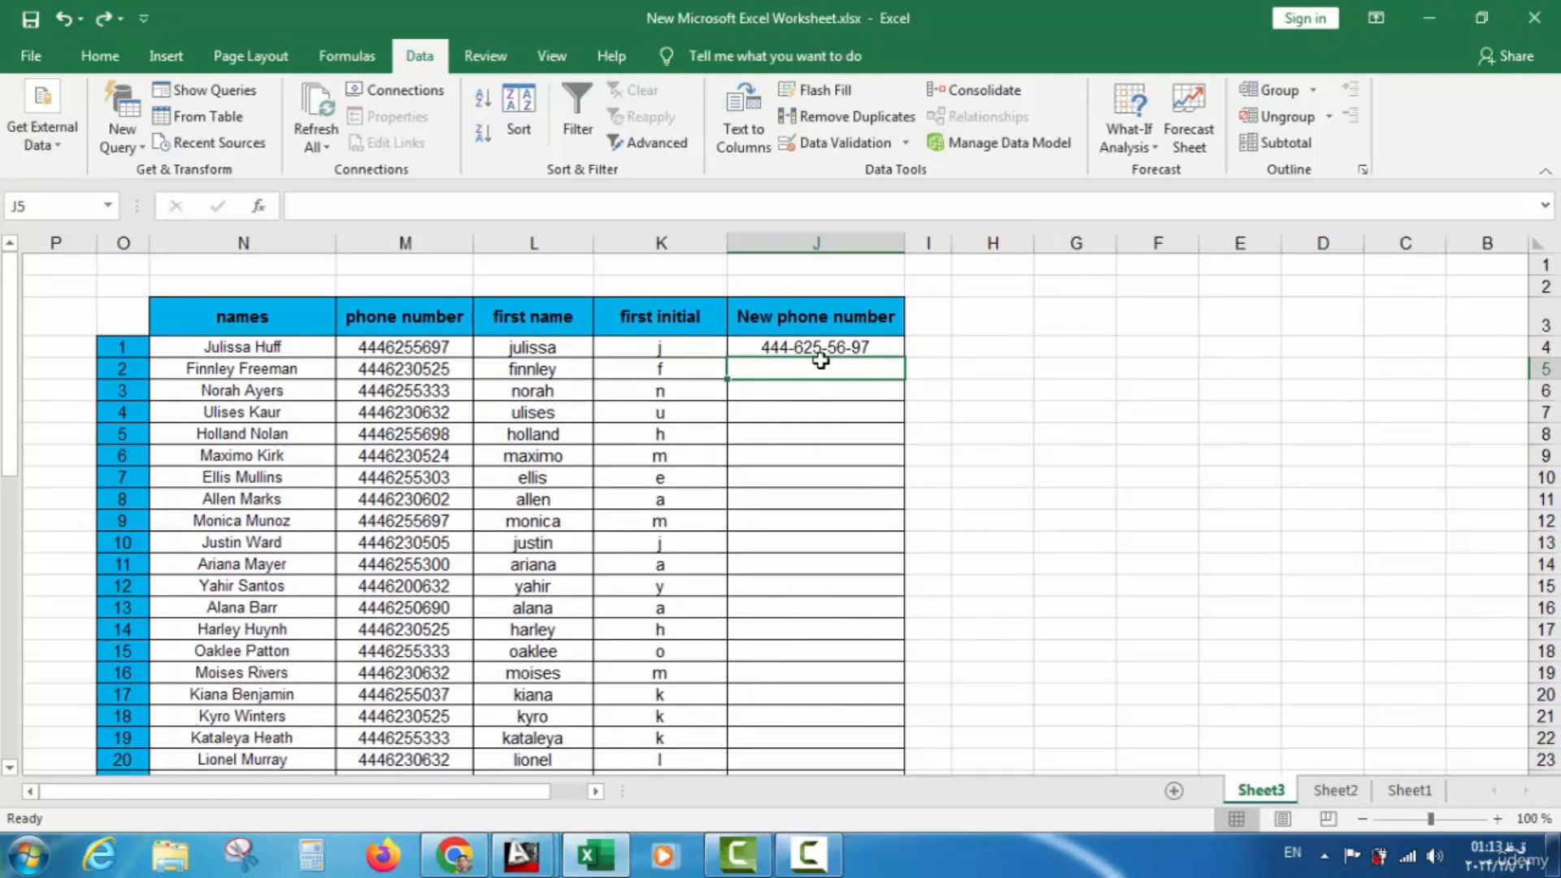
pyautogui.click(423, 355)
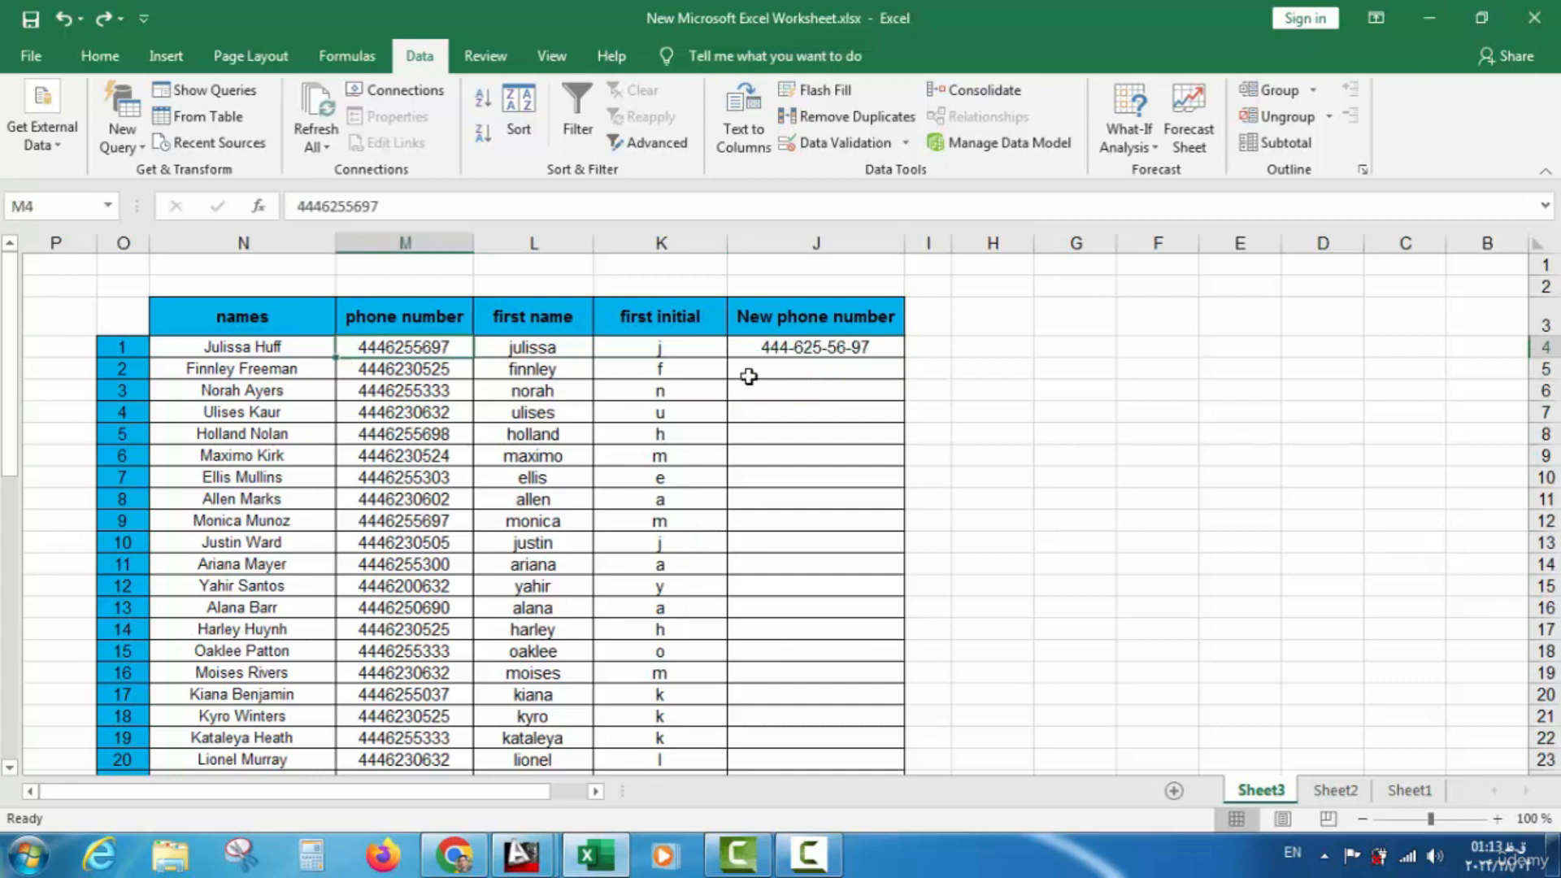
pyautogui.click(822, 371)
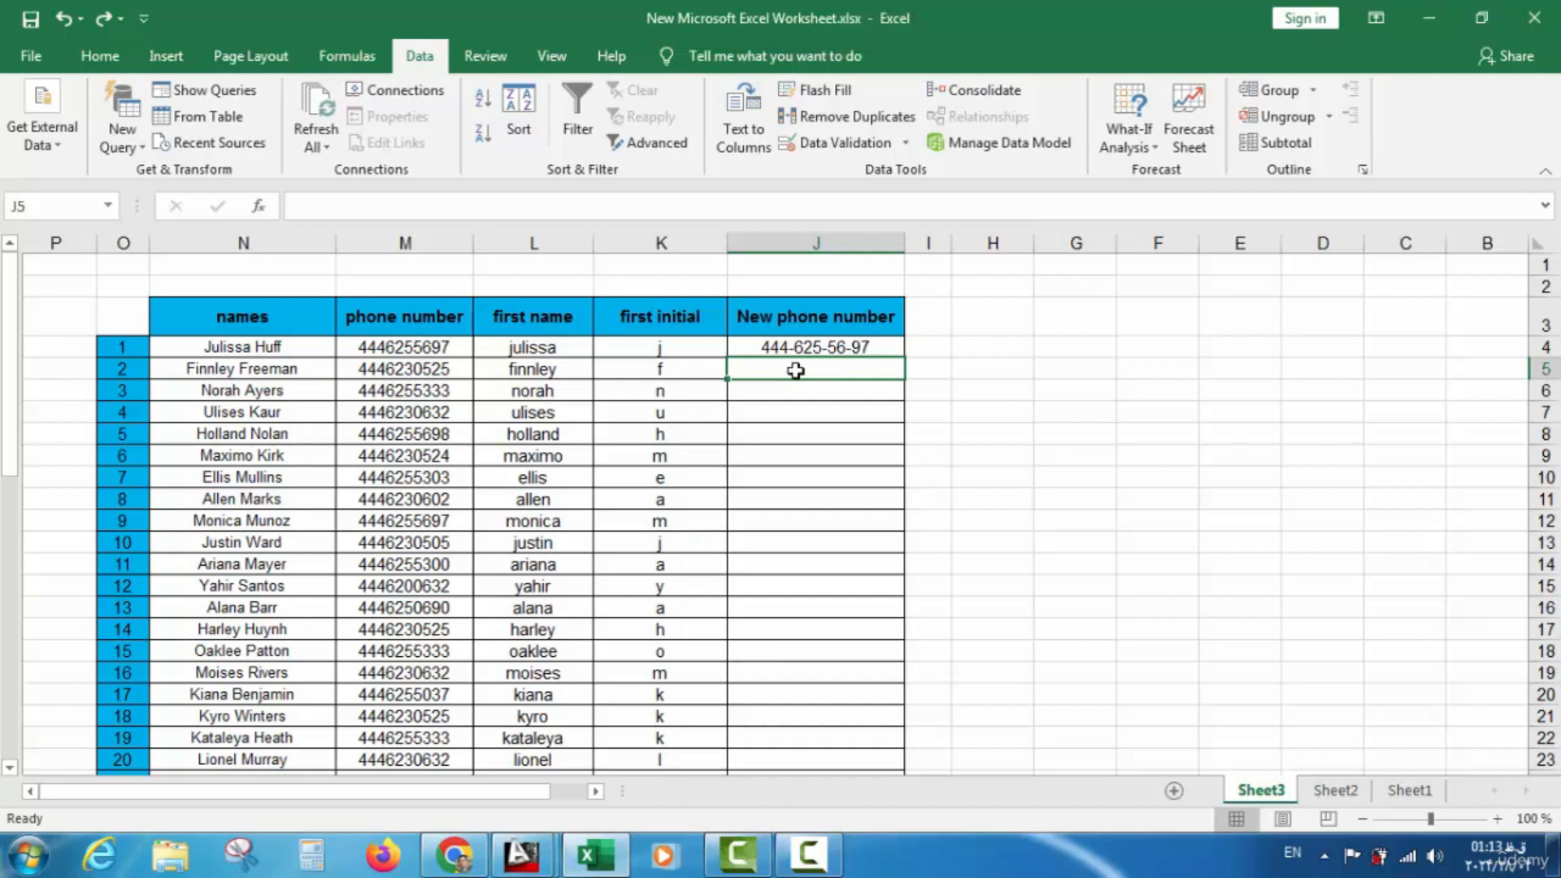
pyautogui.doubleClick(845, 351)
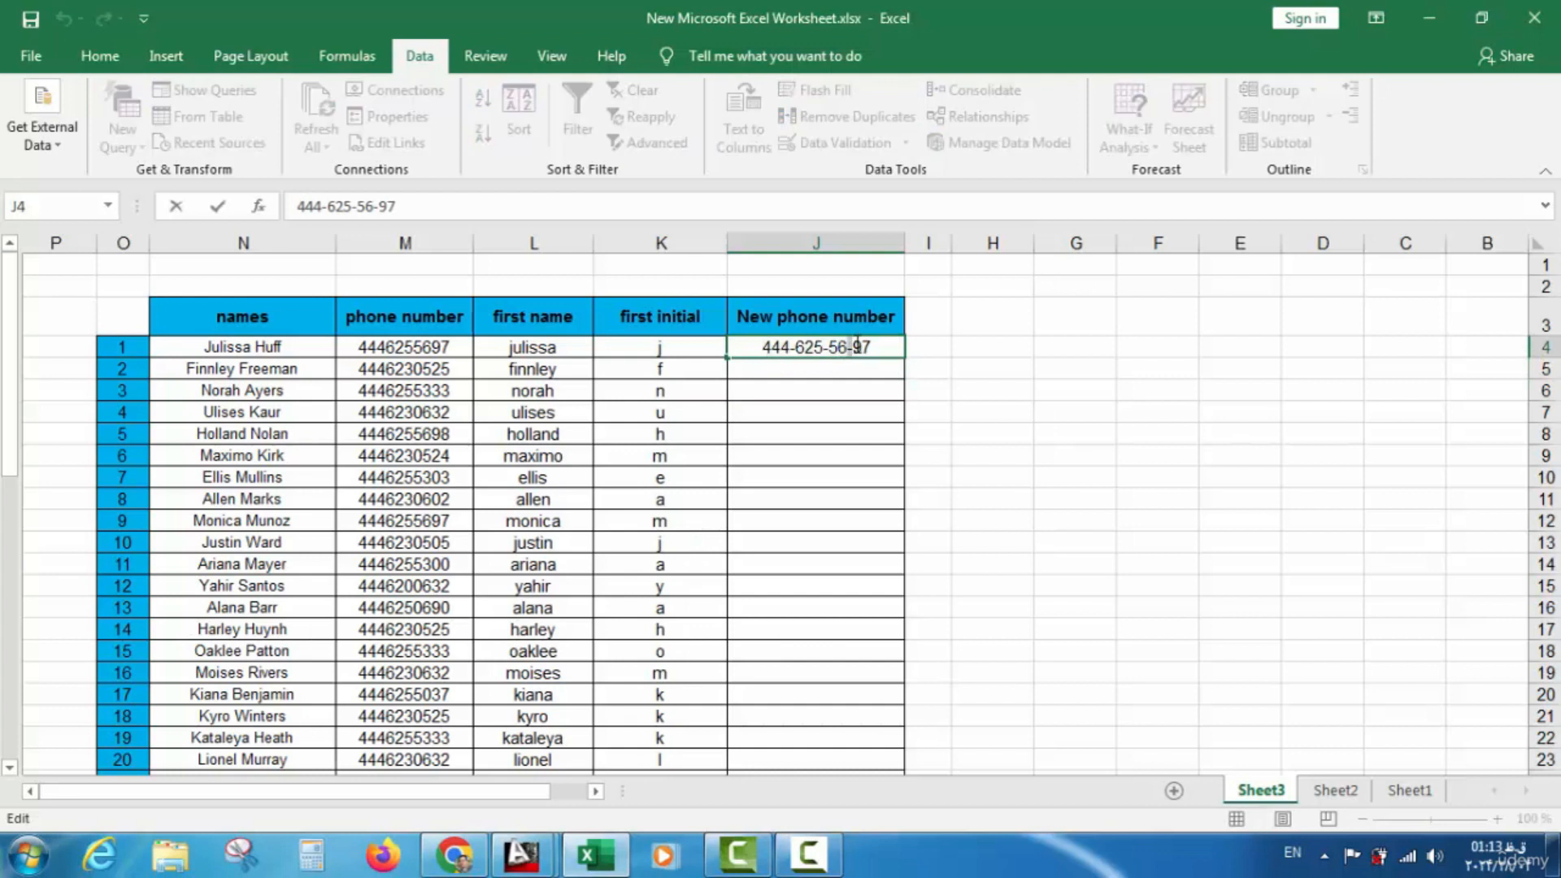
pyautogui.press('BackSpace')
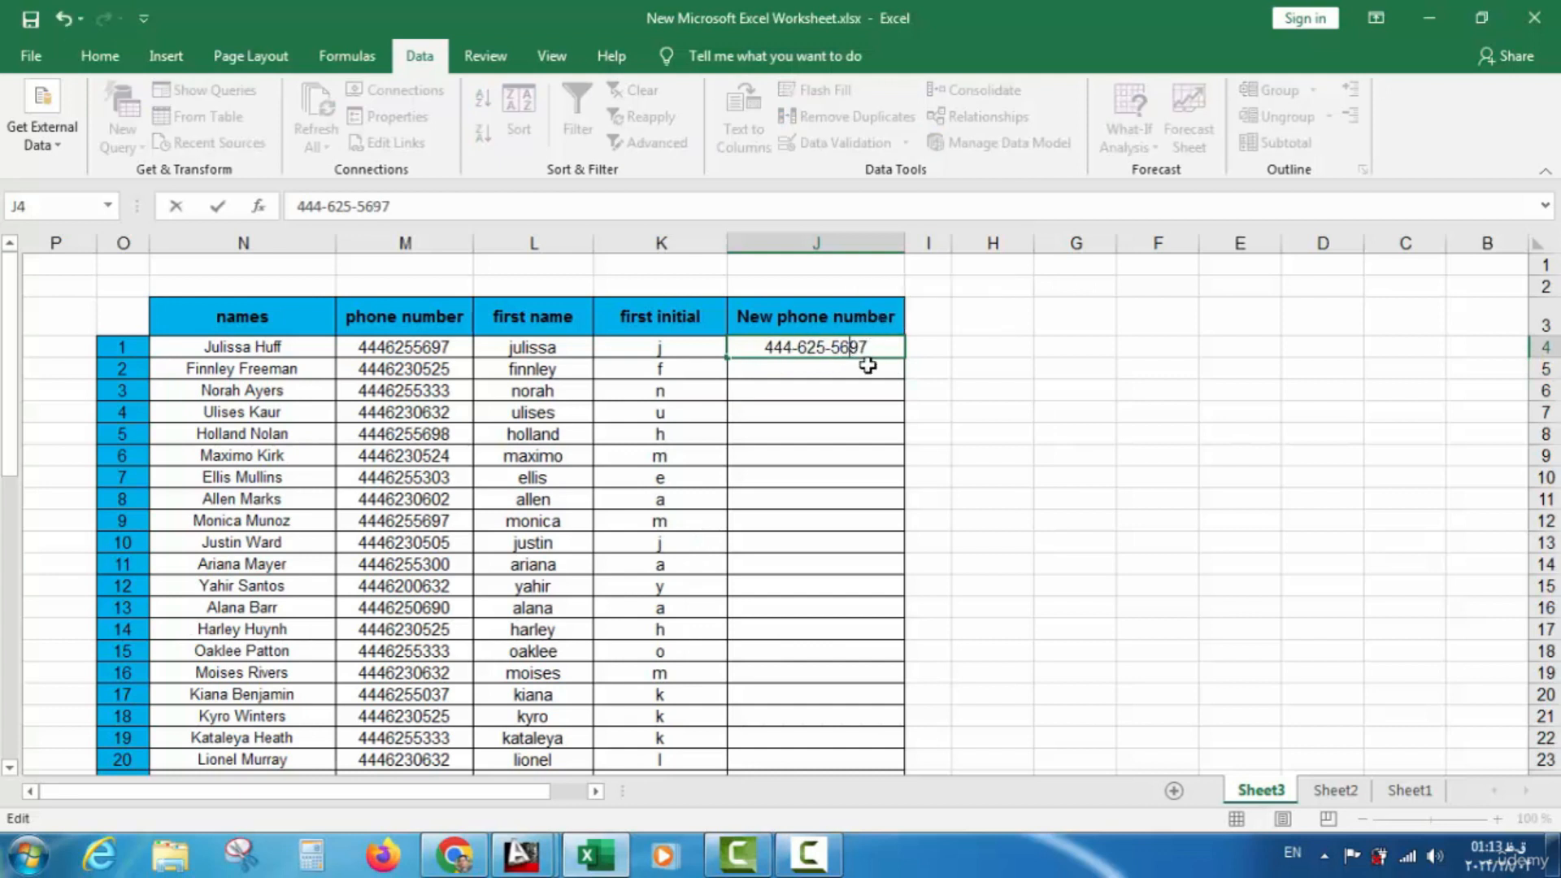
pyautogui.press('Return')
pyautogui.click(834, 101)
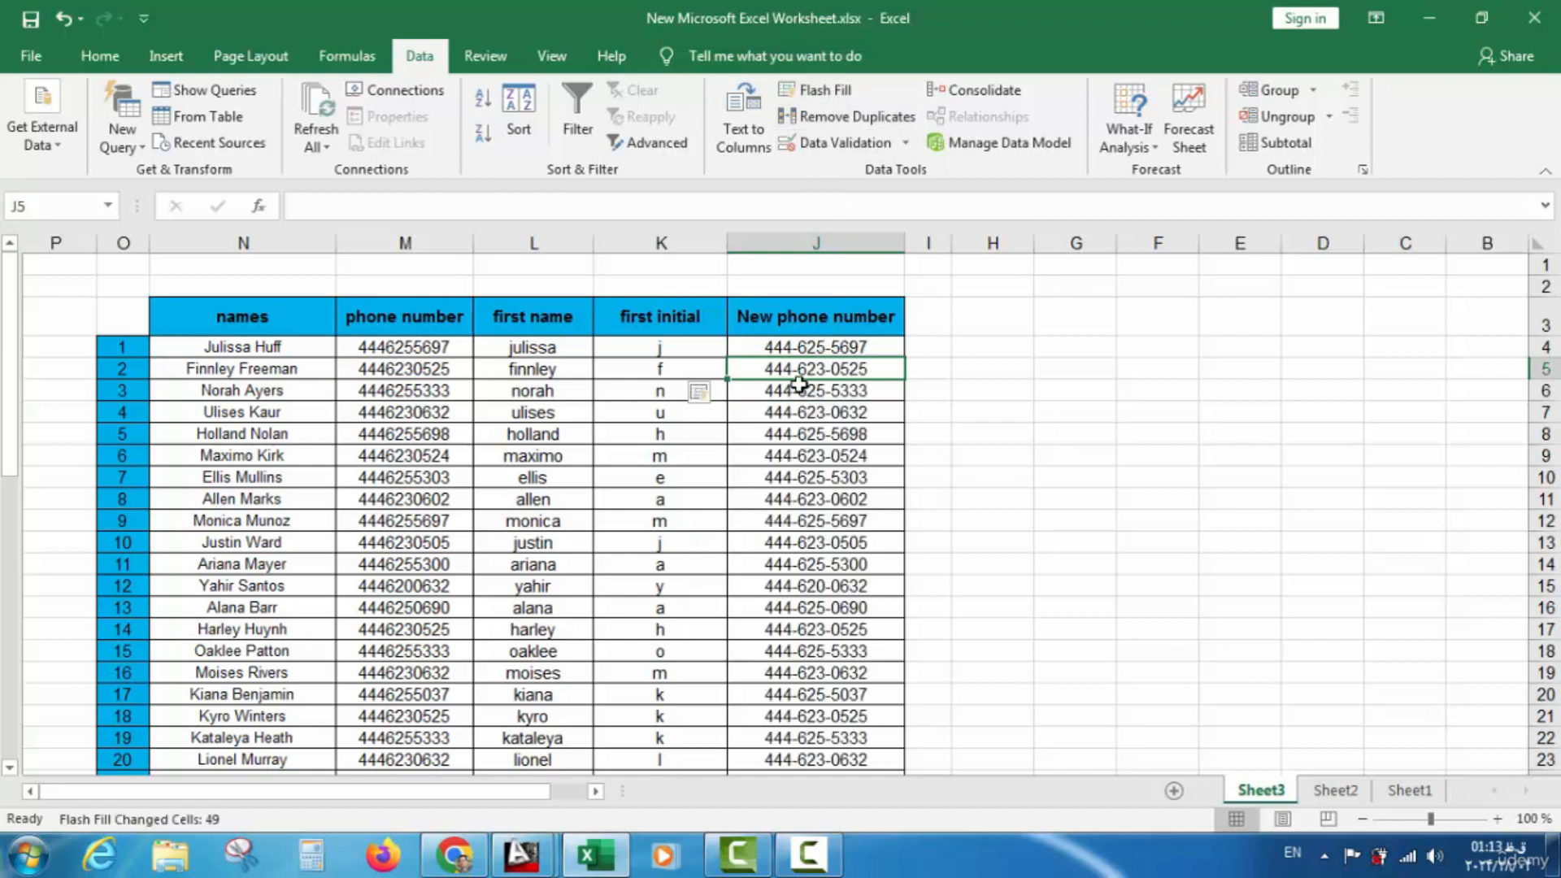
pyautogui.scroll(-4, 803, 382)
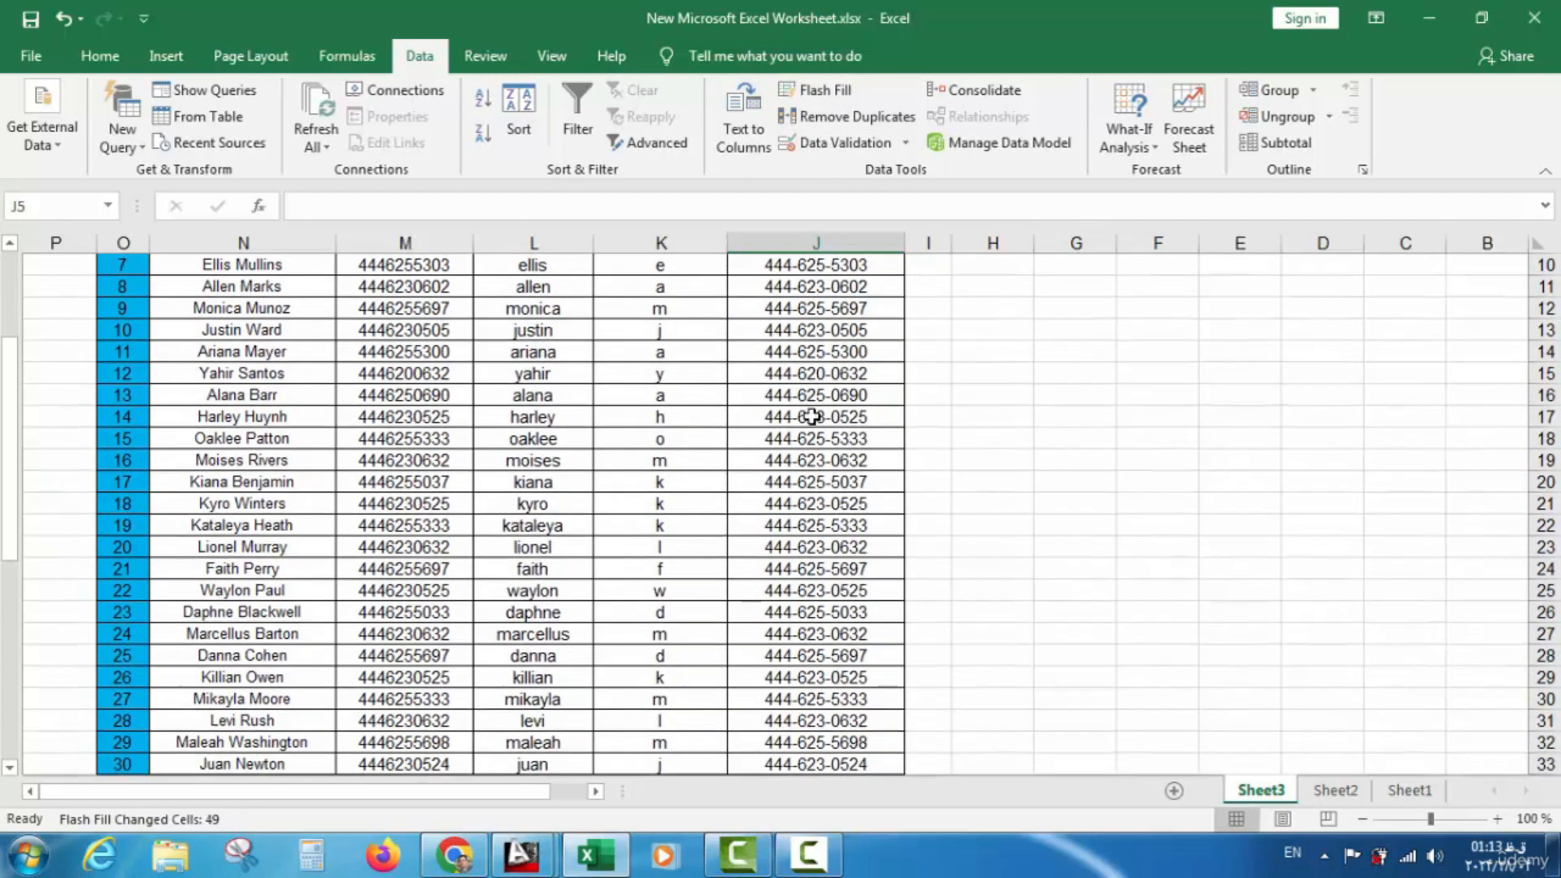
pyautogui.scroll(4, 845, 469)
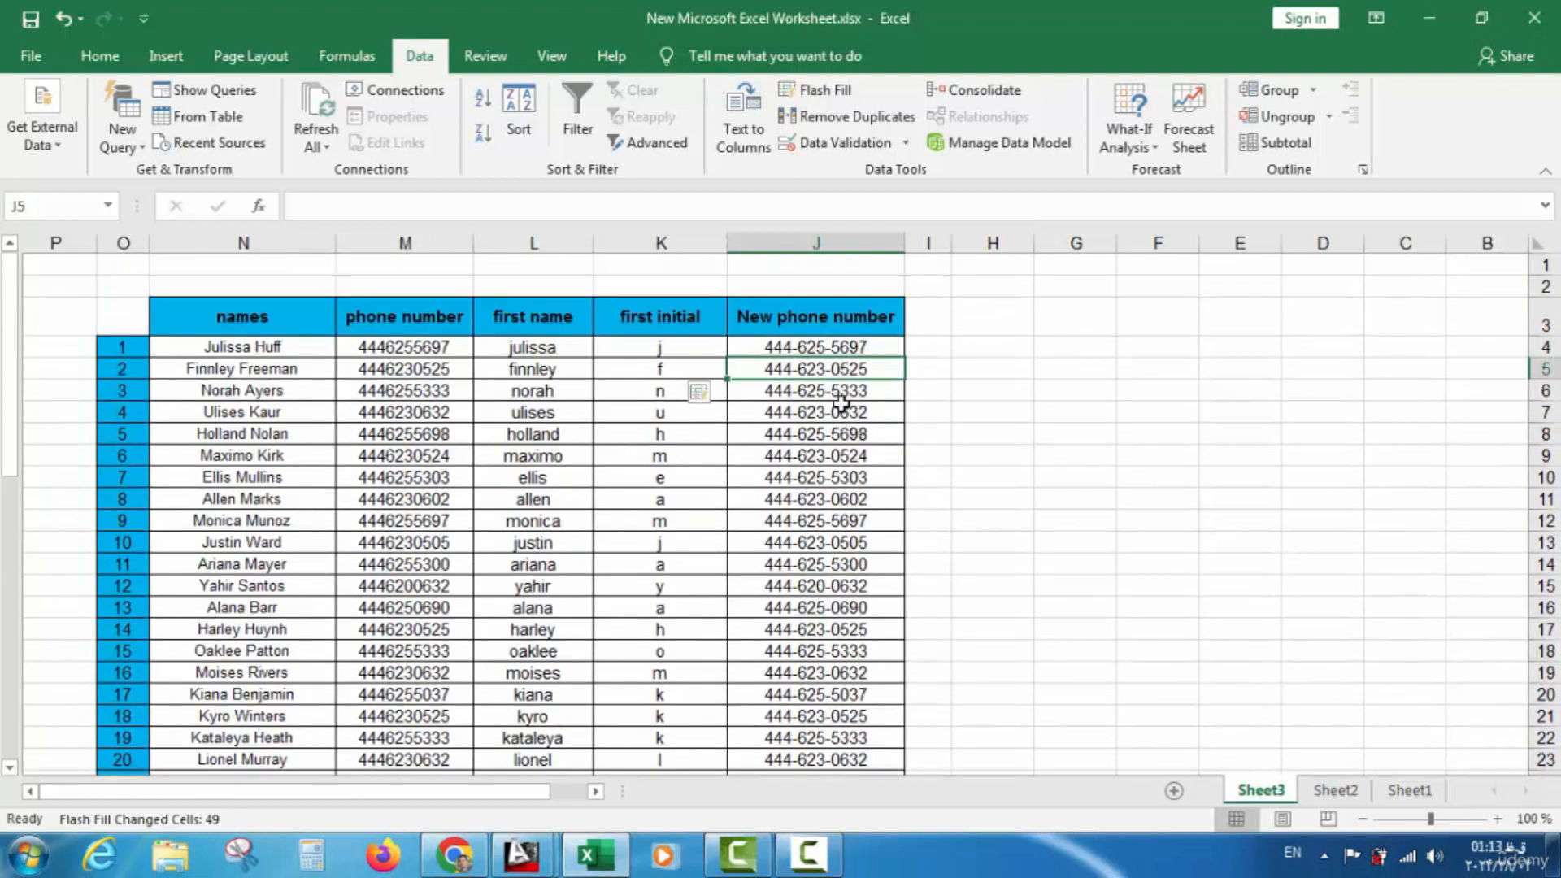
pyautogui.scroll(-1, 808, 528)
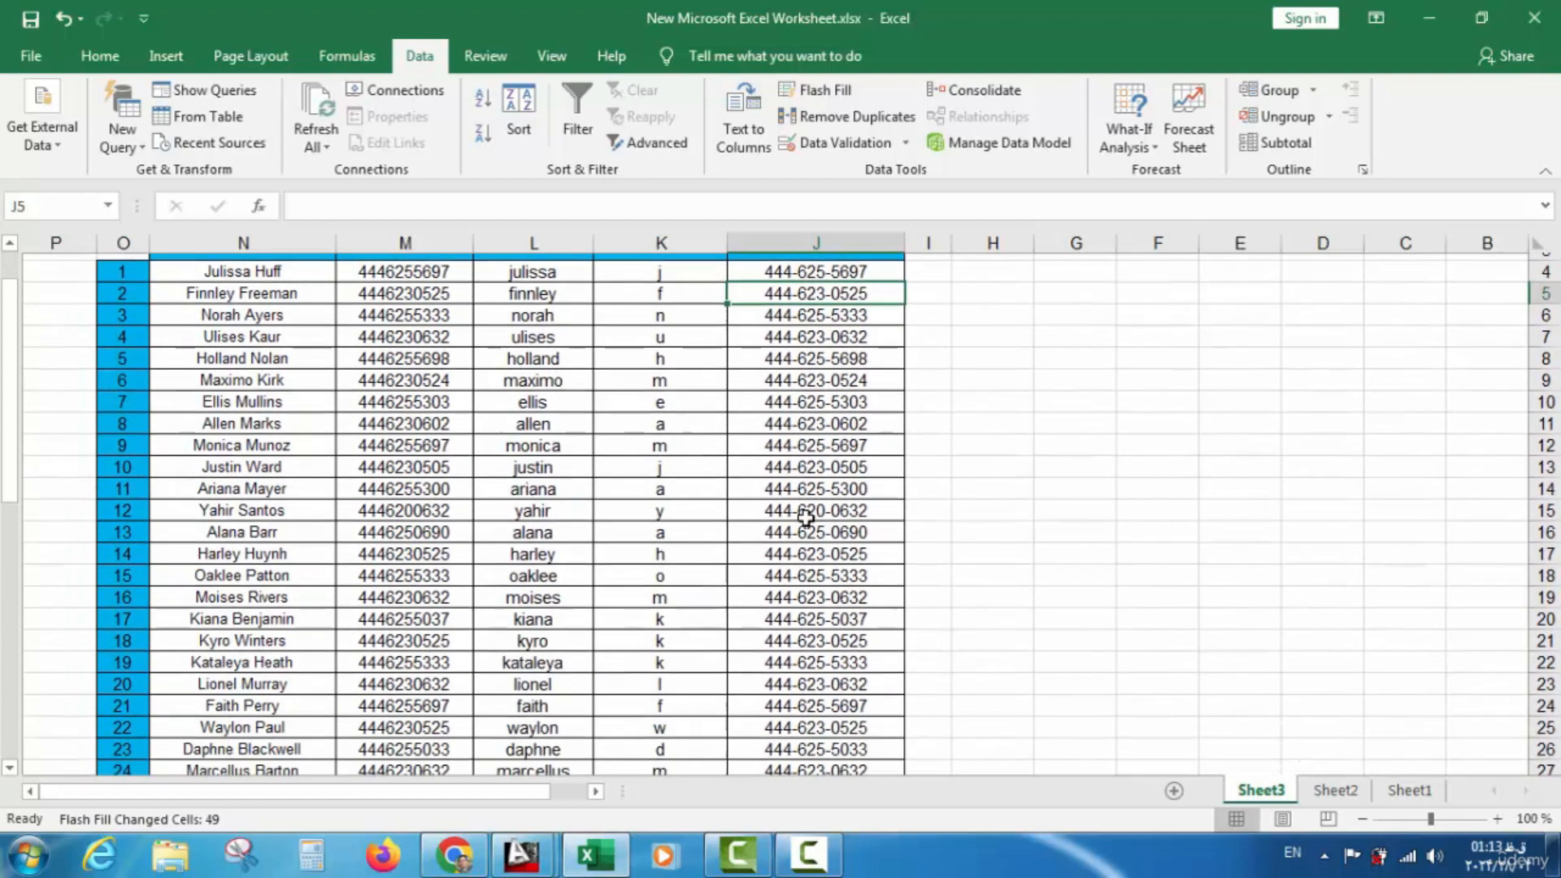
pyautogui.click(819, 467)
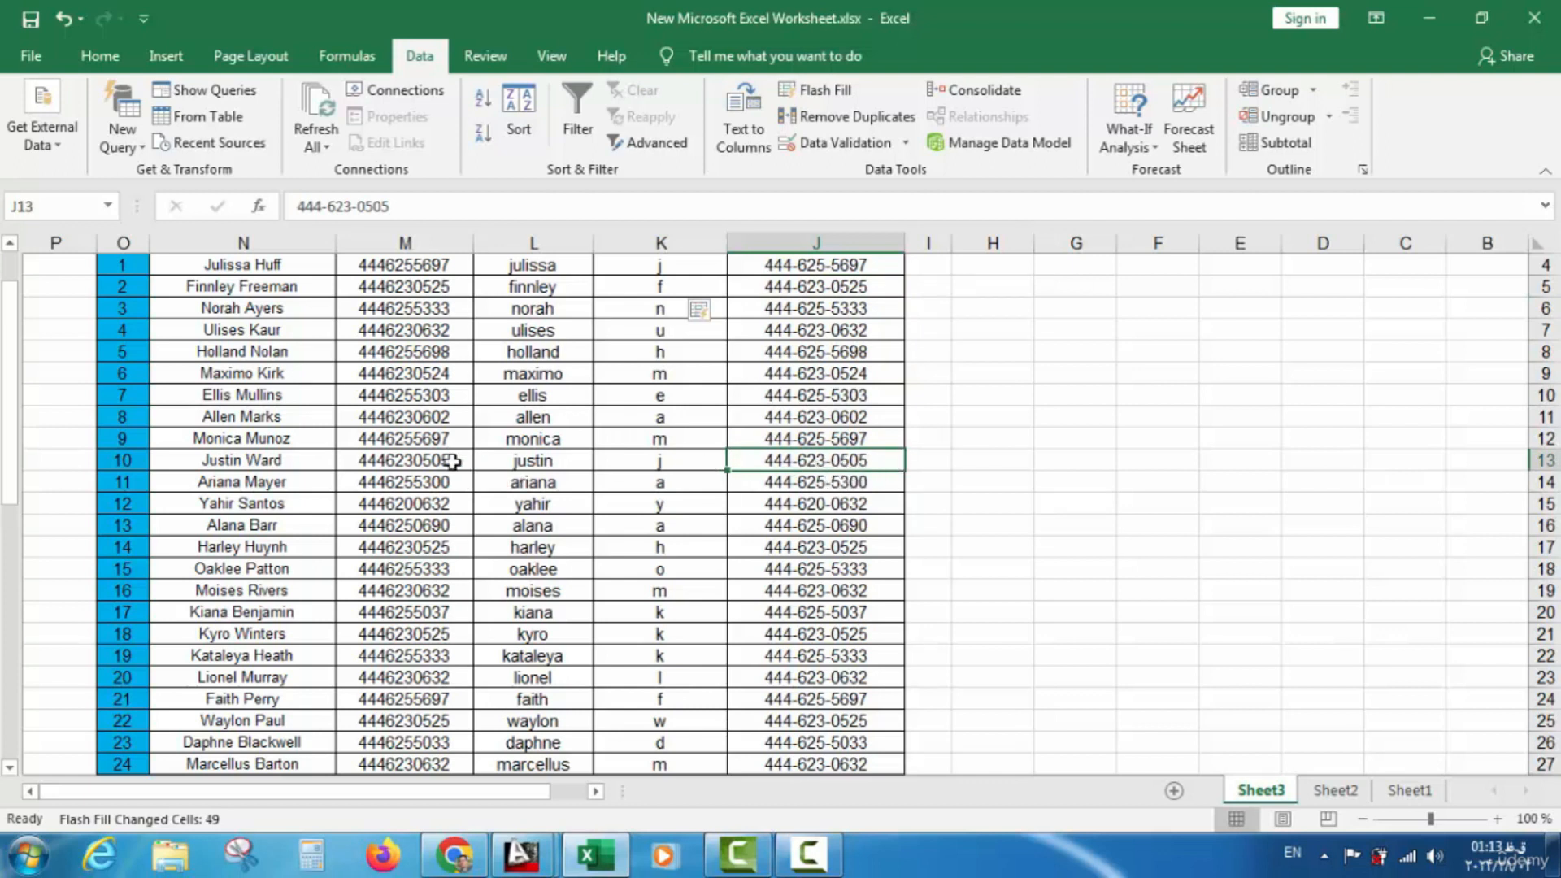
pyautogui.scroll(-6, 771, 502)
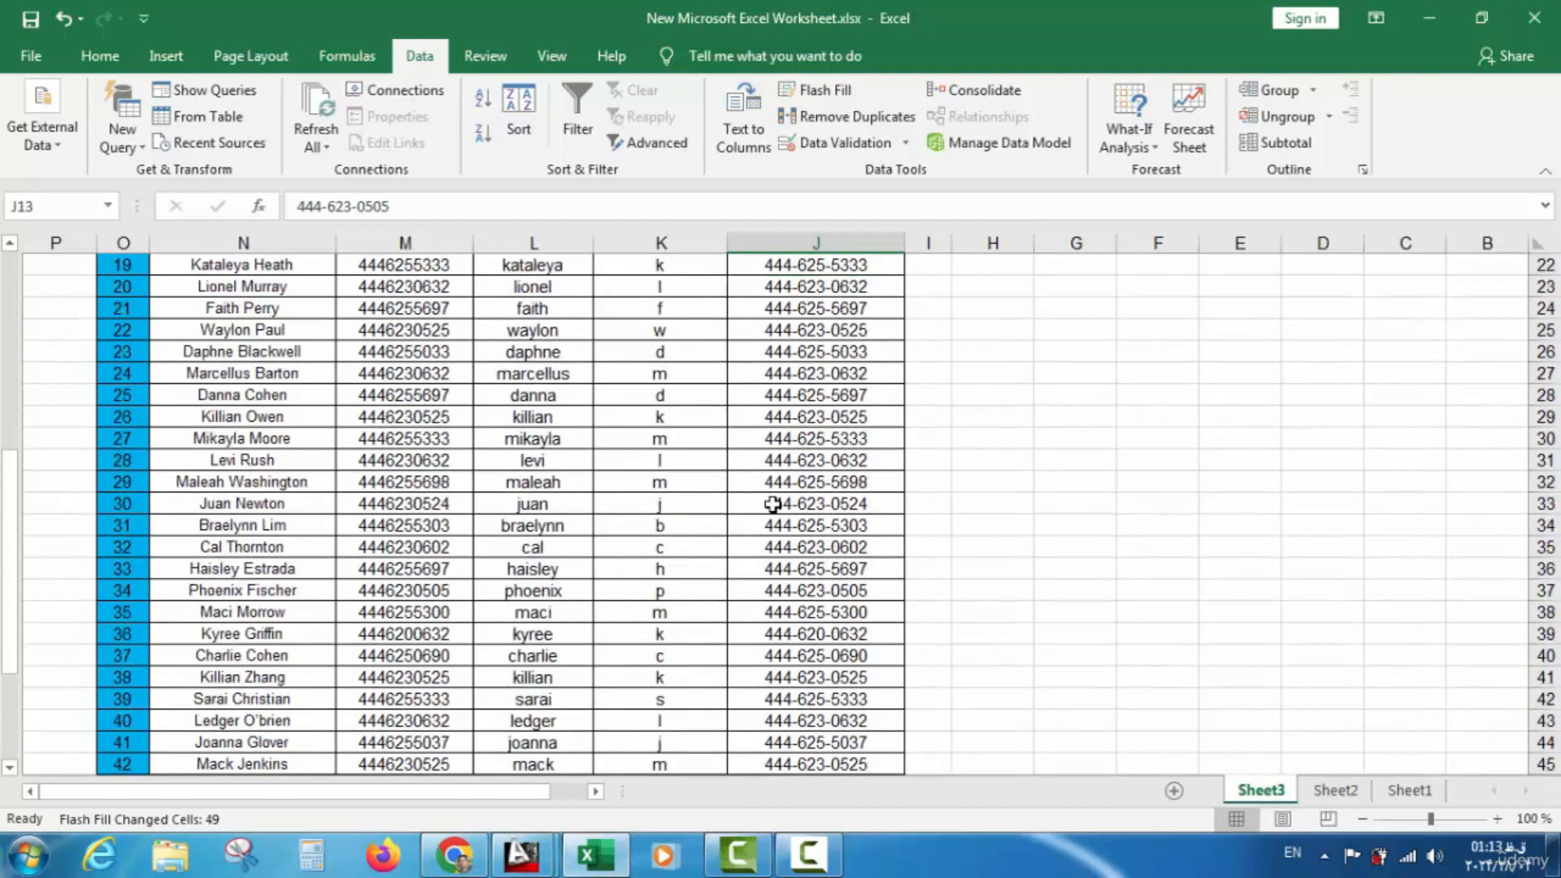
pyautogui.scroll(7, 771, 502)
pyautogui.scroll(-10, 773, 504)
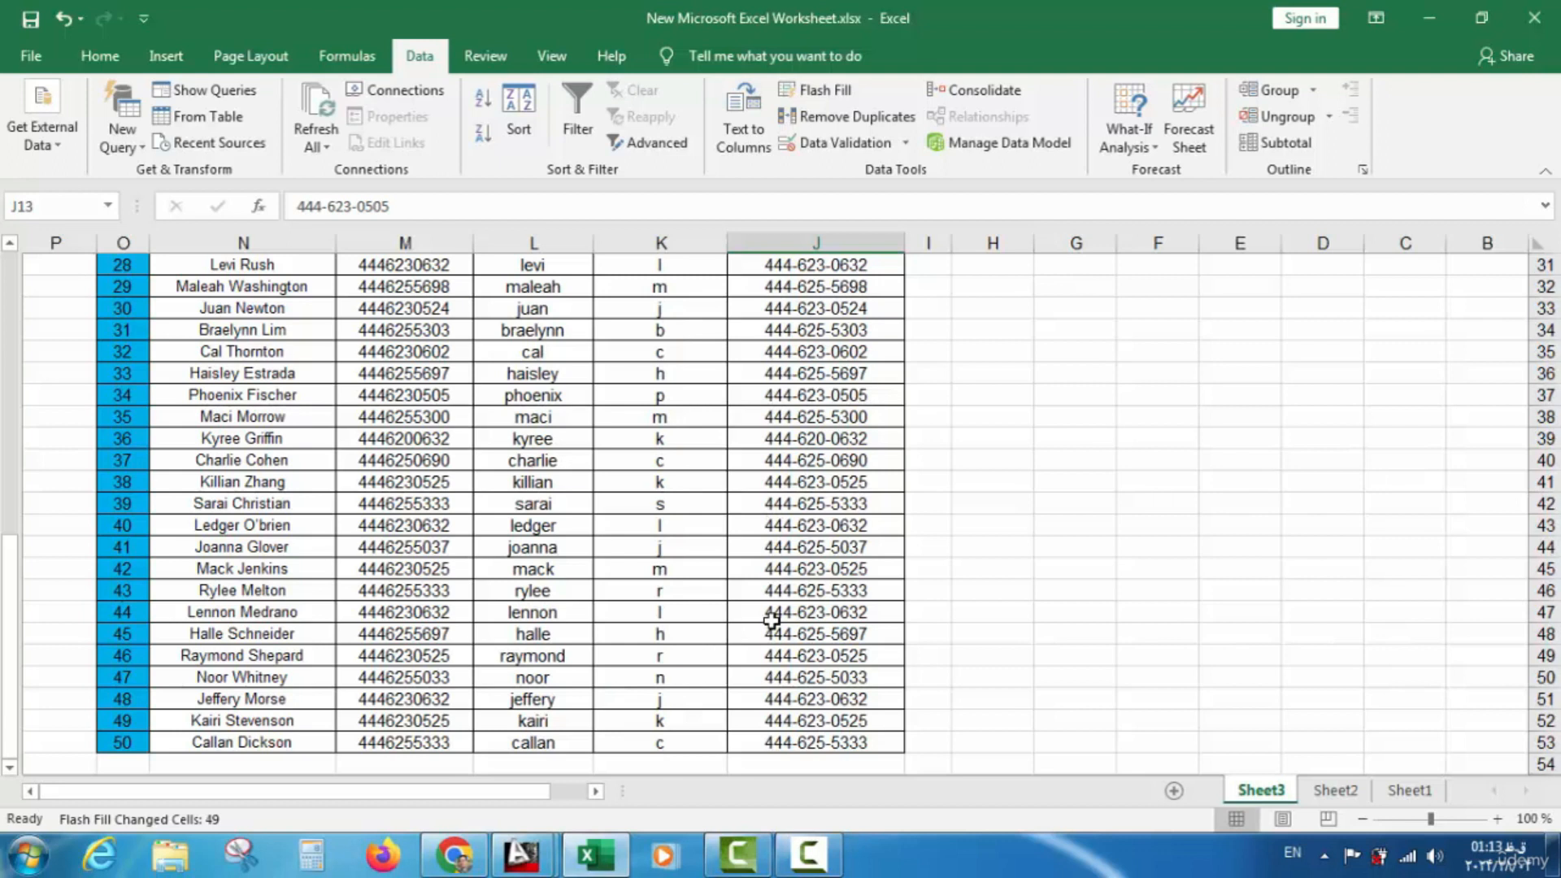
pyautogui.scroll(5, 771, 605)
pyautogui.scroll(5, 771, 596)
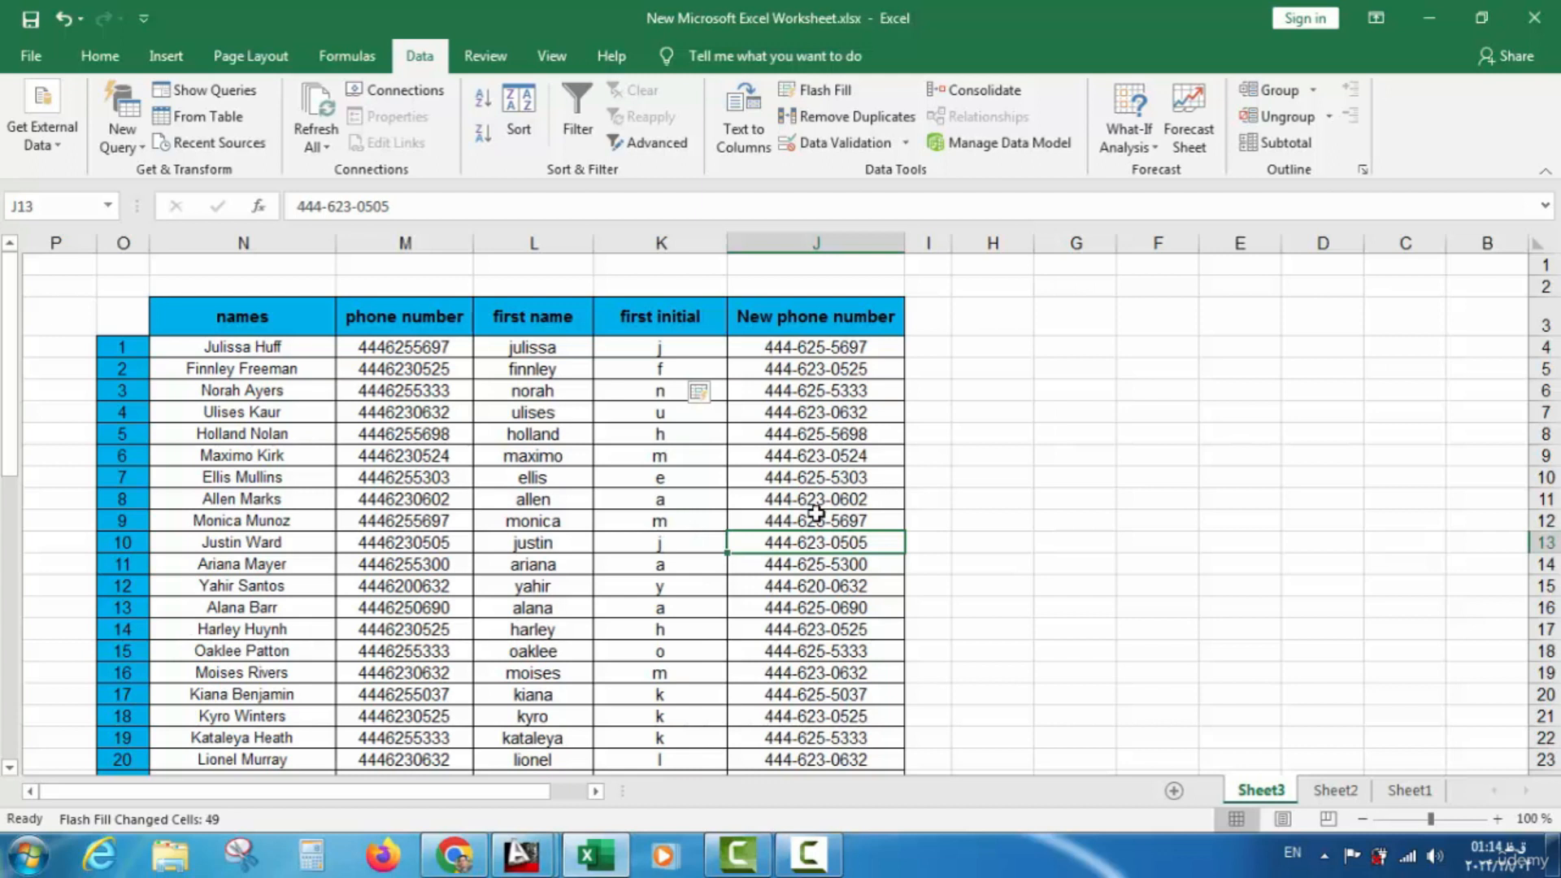
pyautogui.scroll(-1, 804, 514)
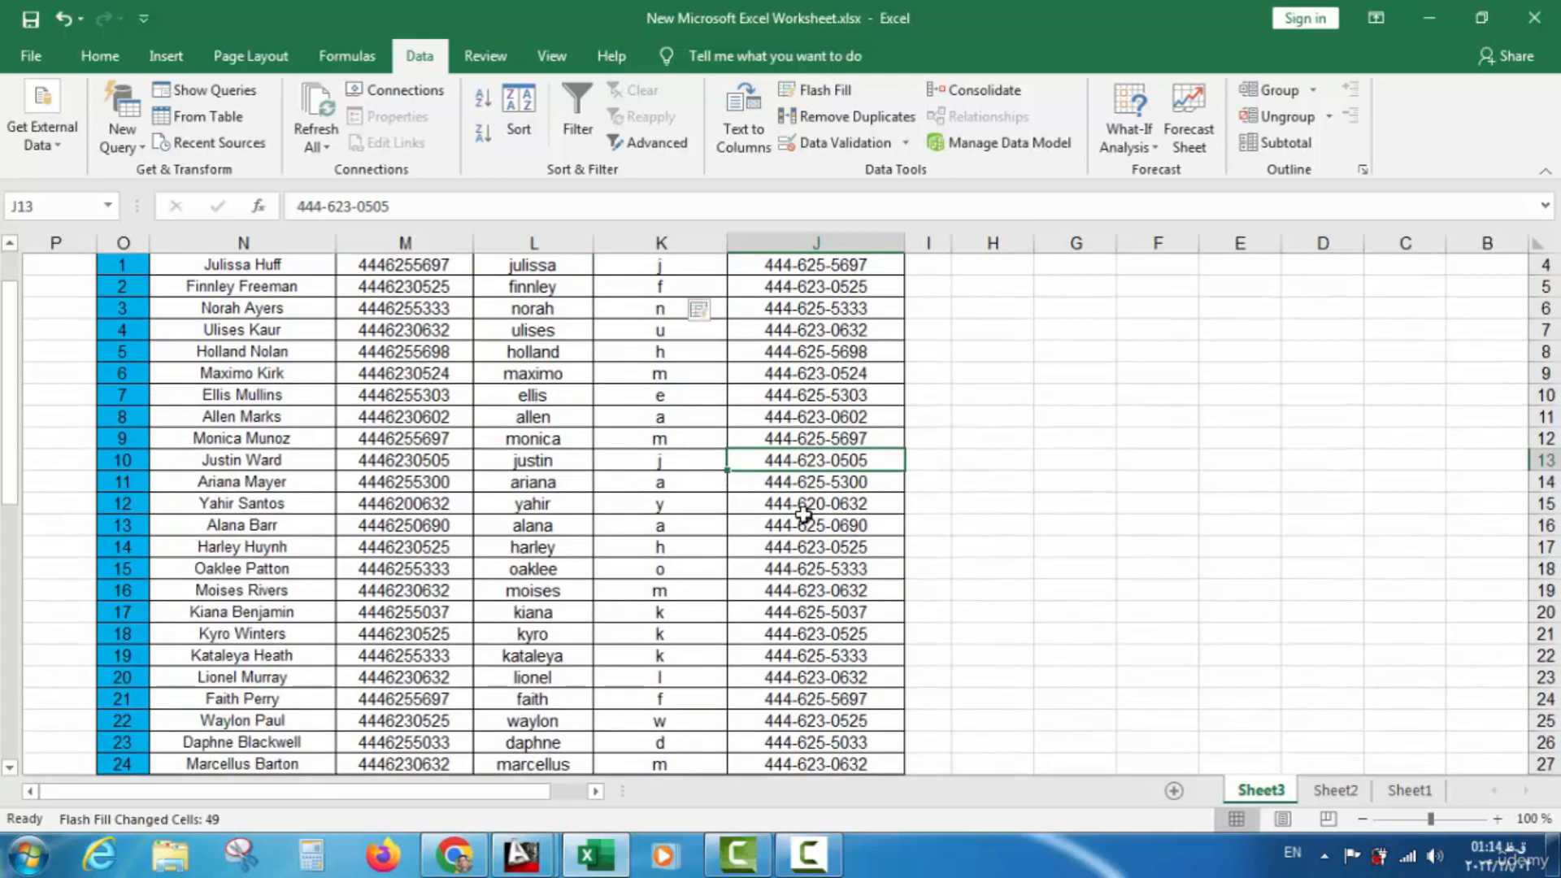
pyautogui.scroll(1, 829, 516)
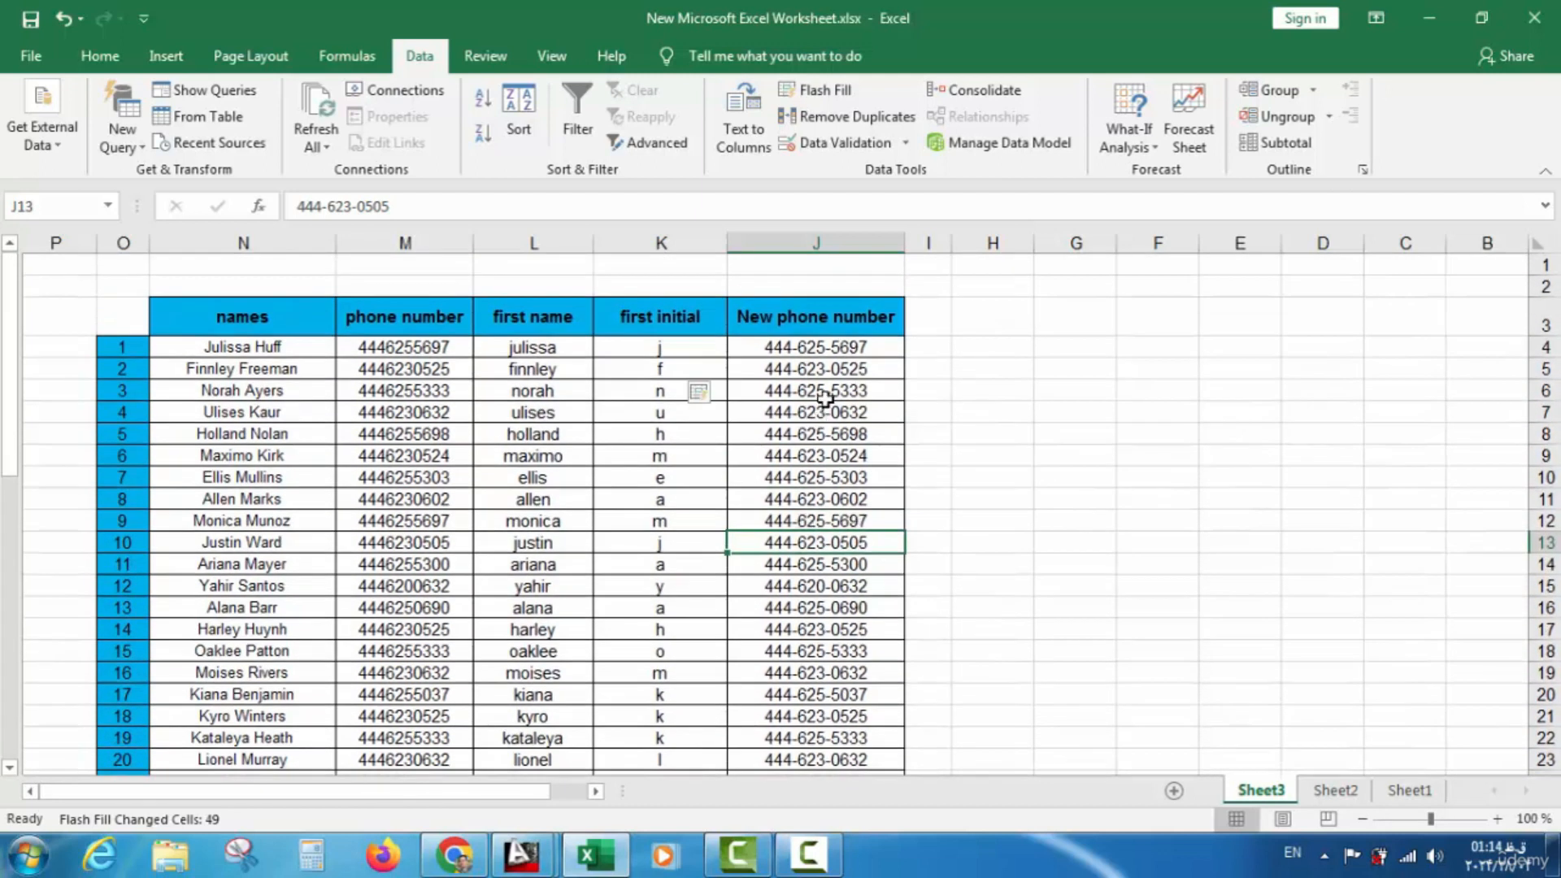
# Undo the flash-filled phone numbers and delete all first initials from column K
pyautogui.moveTo(847, 350); pyautogui.dragTo(827, 744)
pyautogui.hotkey('ctrl', 'z')
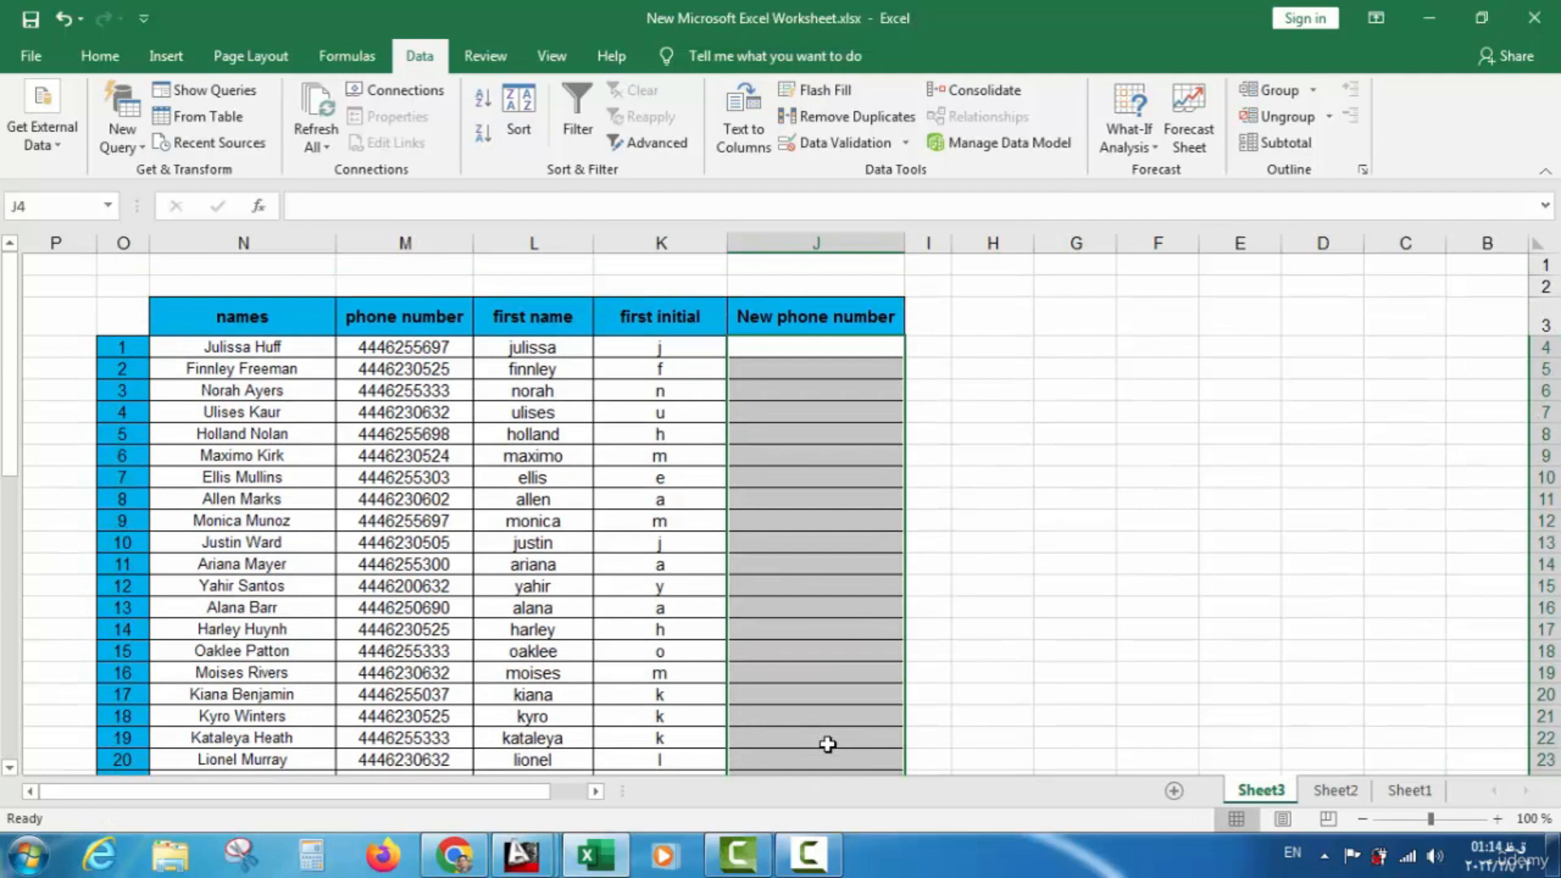
pyautogui.moveTo(688, 342); pyautogui.dragTo(708, 732)
pyautogui.press('BackSpace')
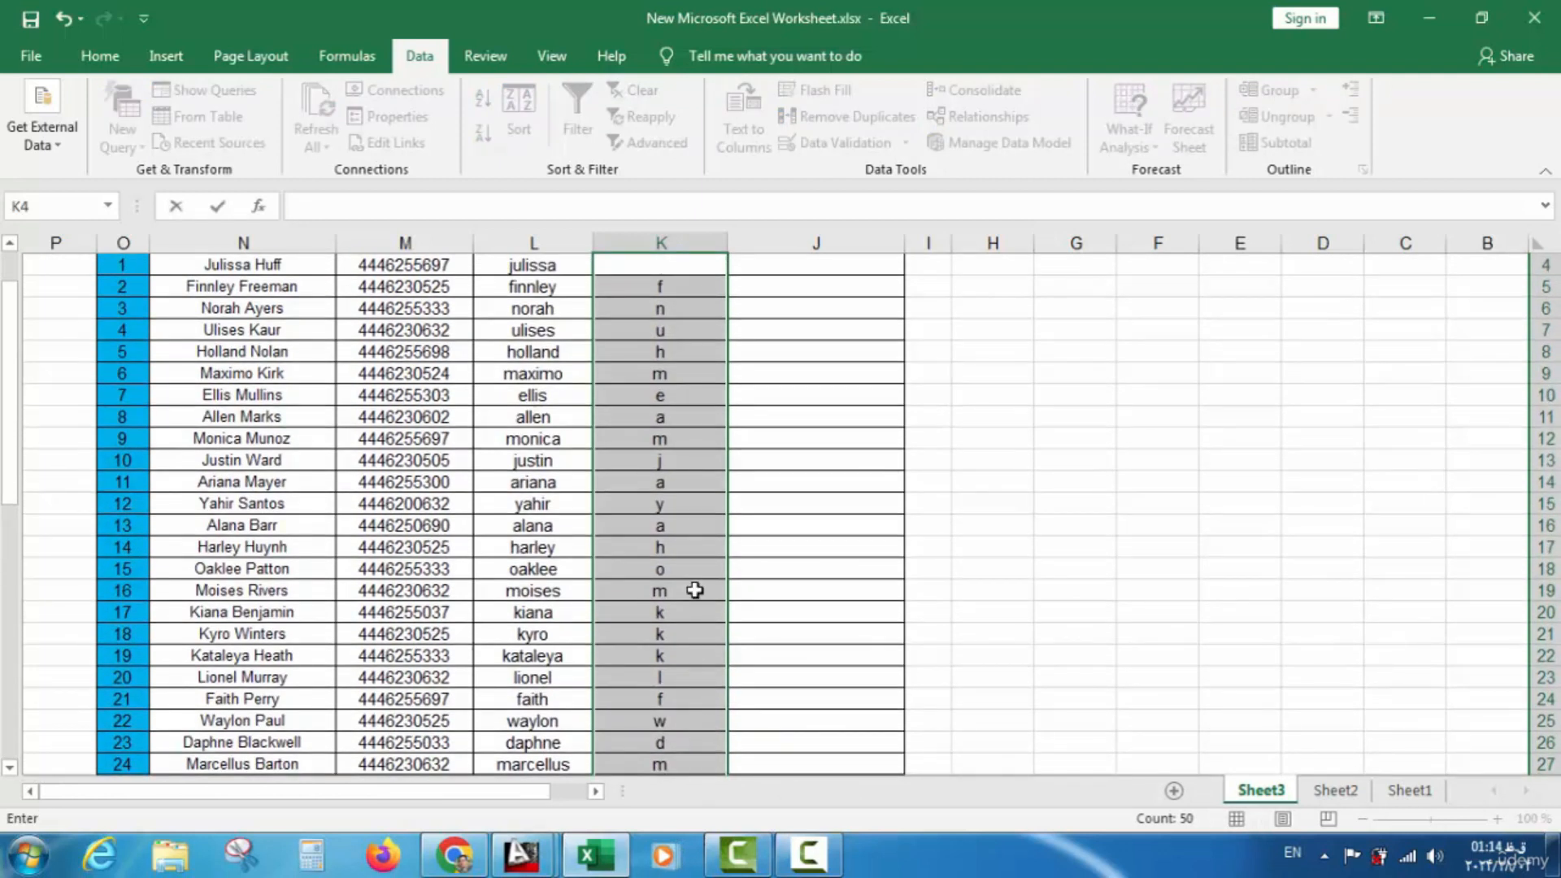
pyautogui.click(696, 547)
pyautogui.scroll(1, 696, 488)
pyautogui.moveTo(693, 347); pyautogui.dragTo(685, 718)
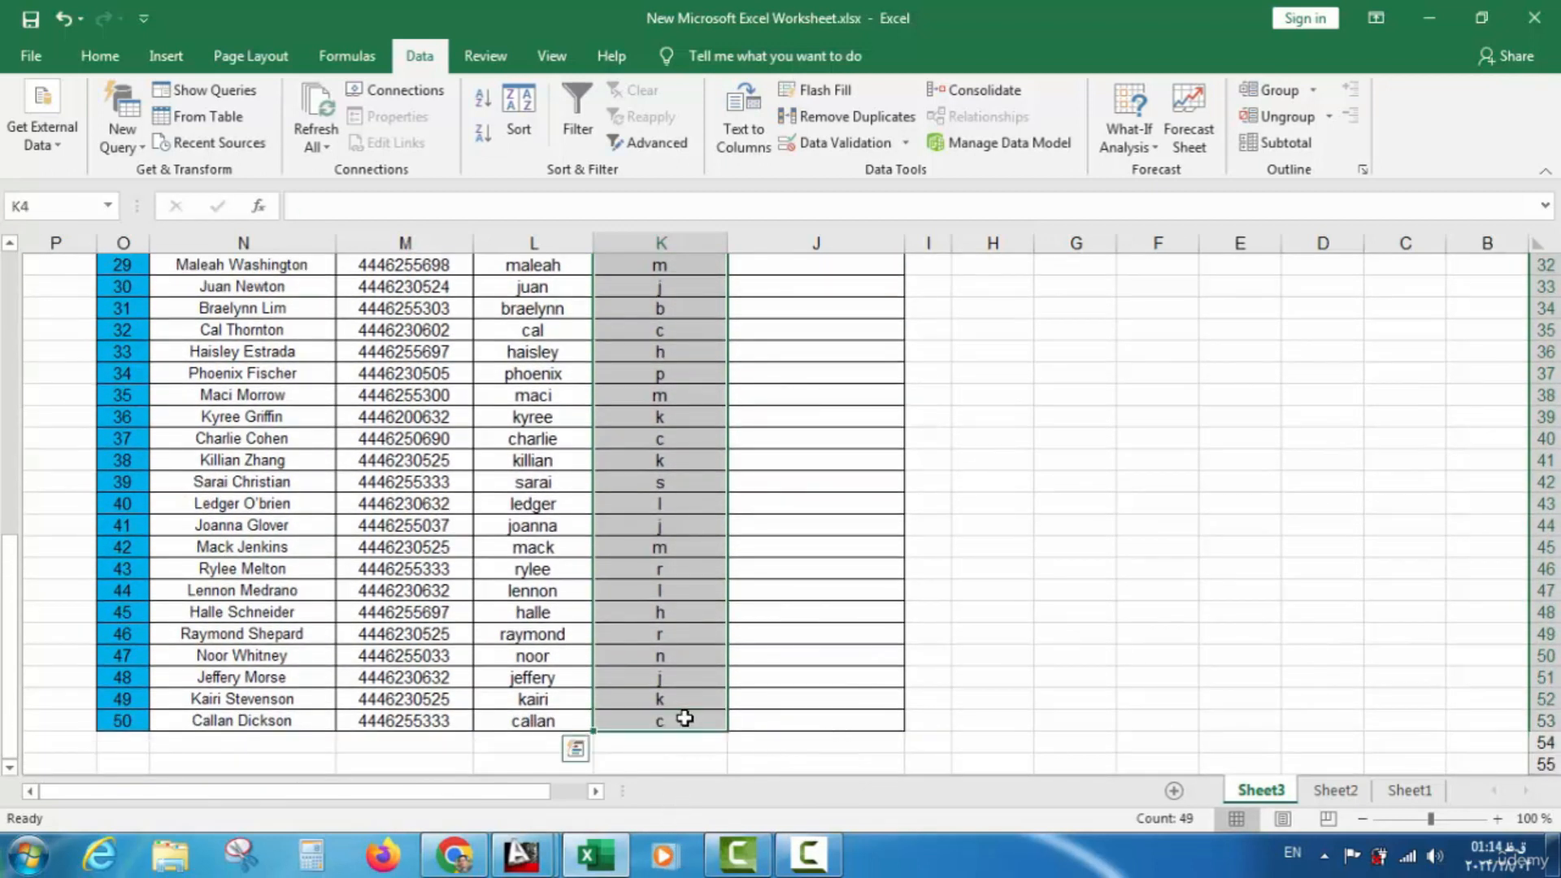
pyautogui.press('Delete')
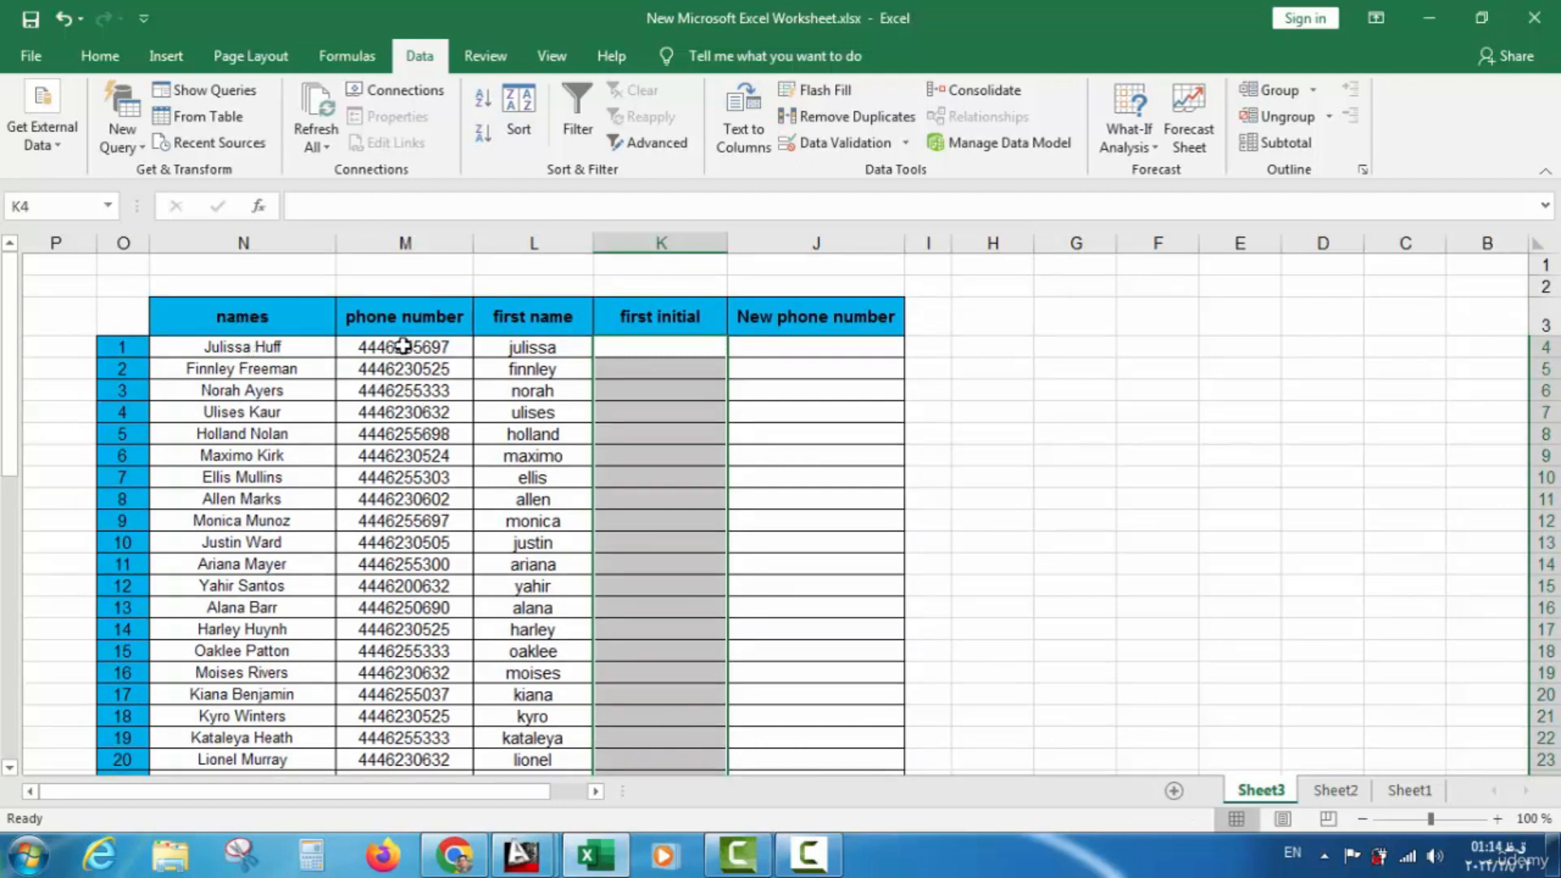
# Enter j in K4 and Flash Fill lowercase first initials for all 49 names
pyautogui.click(656, 349)
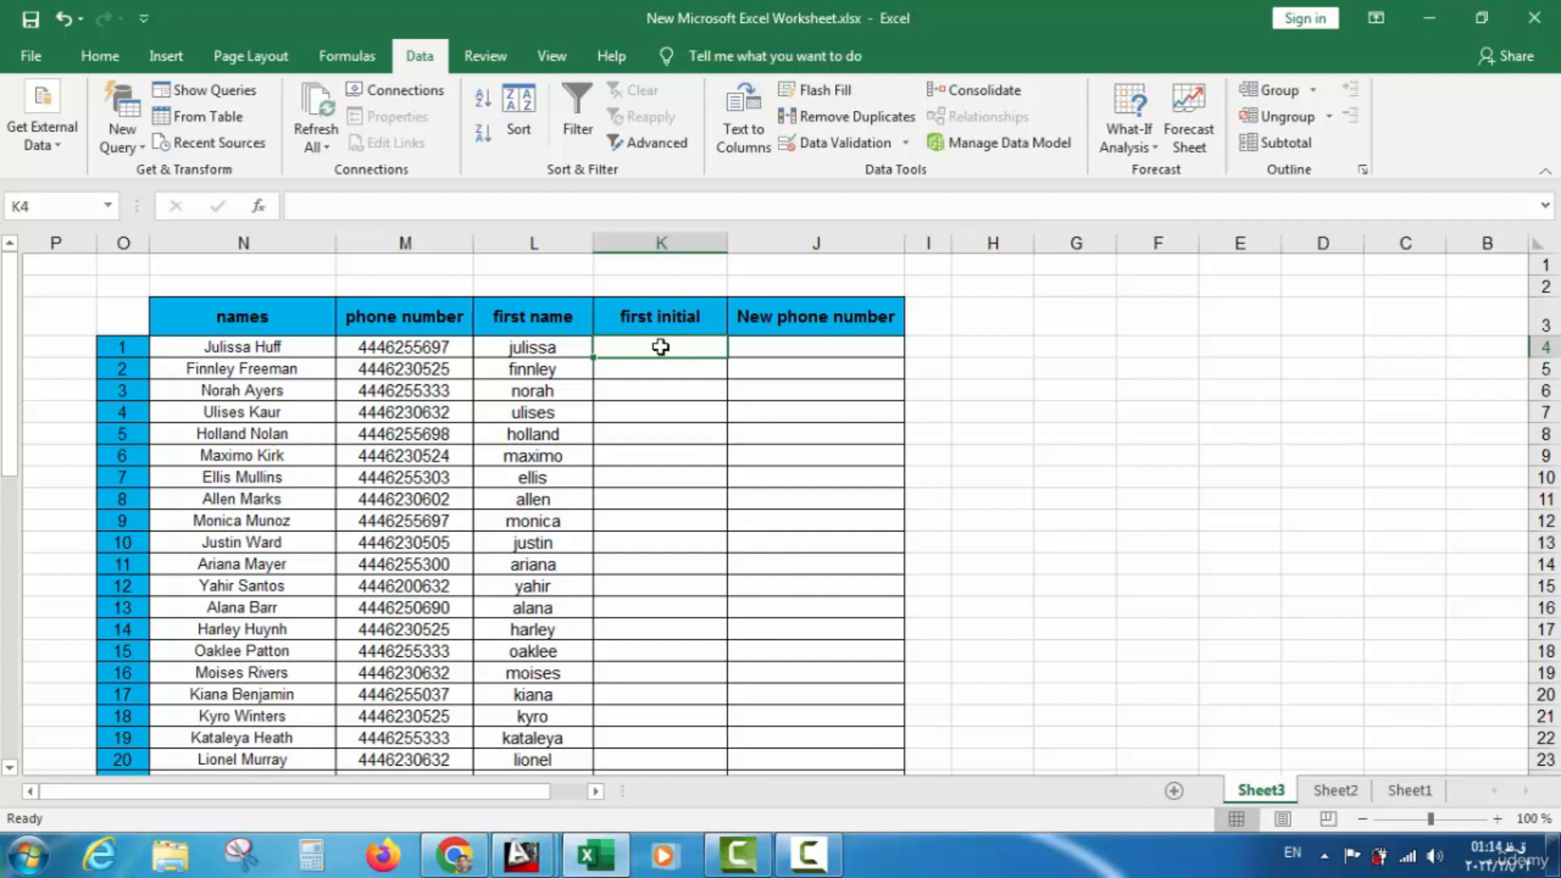
pyautogui.click(667, 371)
pyautogui.click(663, 353)
pyautogui.write('j')
pyautogui.press('Return')
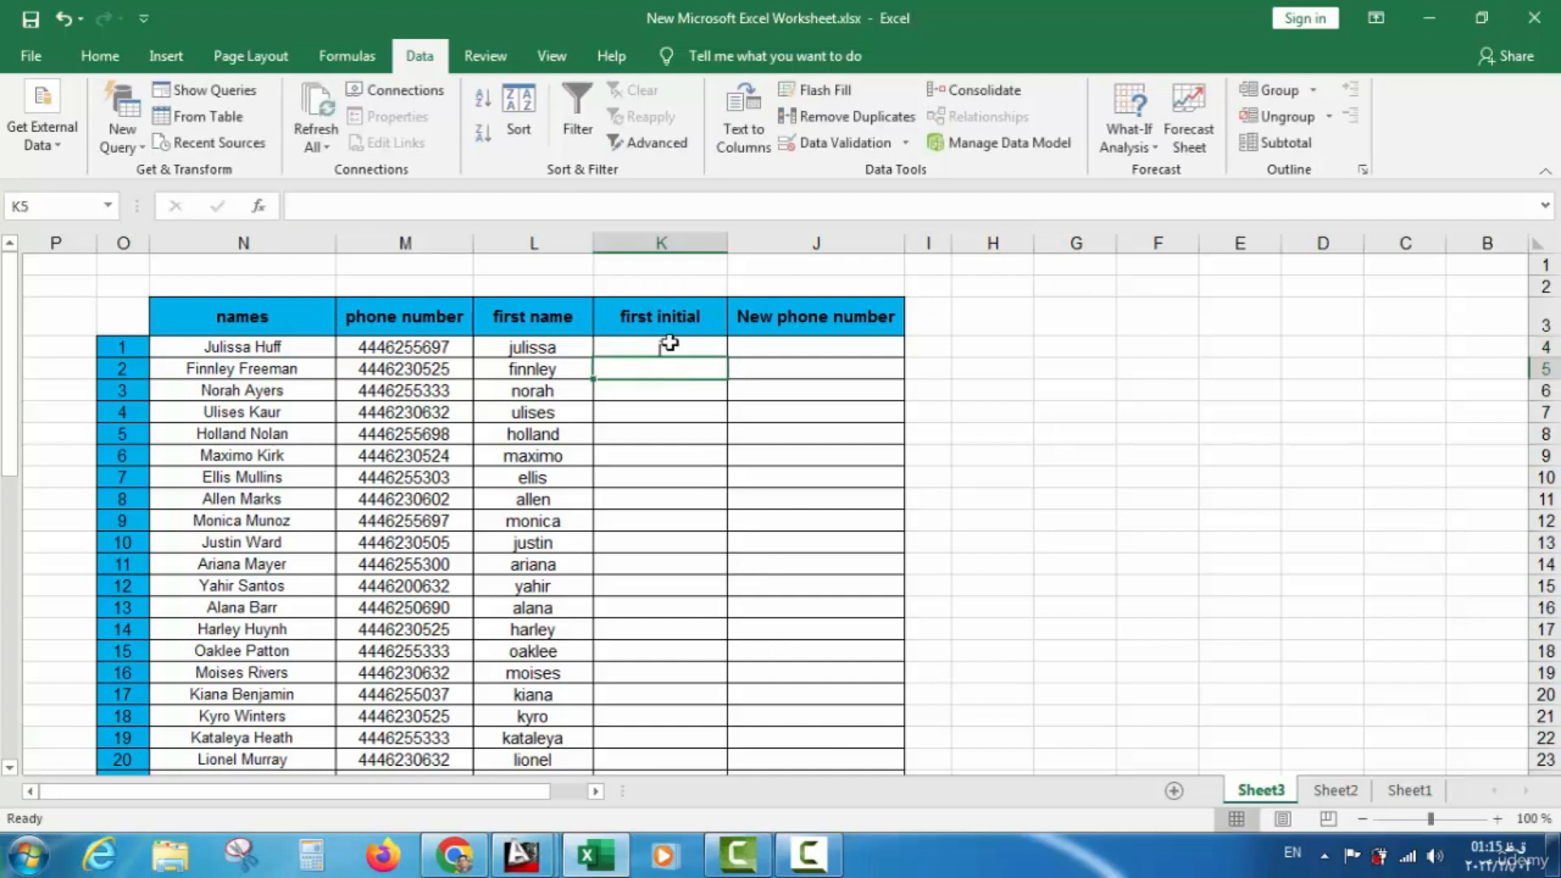
pyautogui.click(841, 87)
pyautogui.scroll(-1, 690, 487)
pyautogui.scroll(1, 721, 411)
pyautogui.click(788, 339)
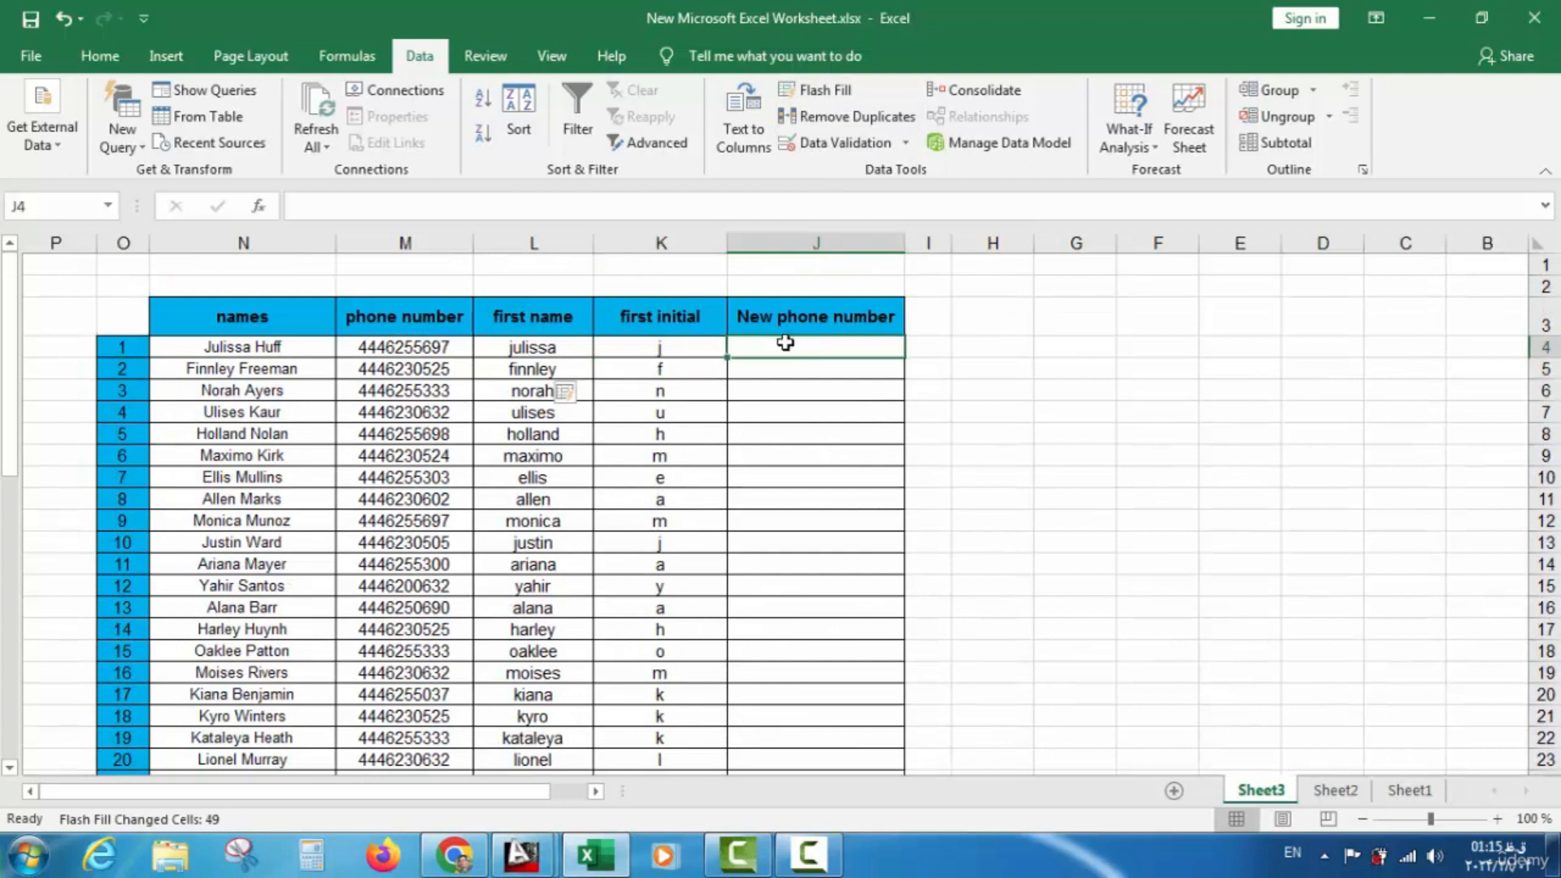
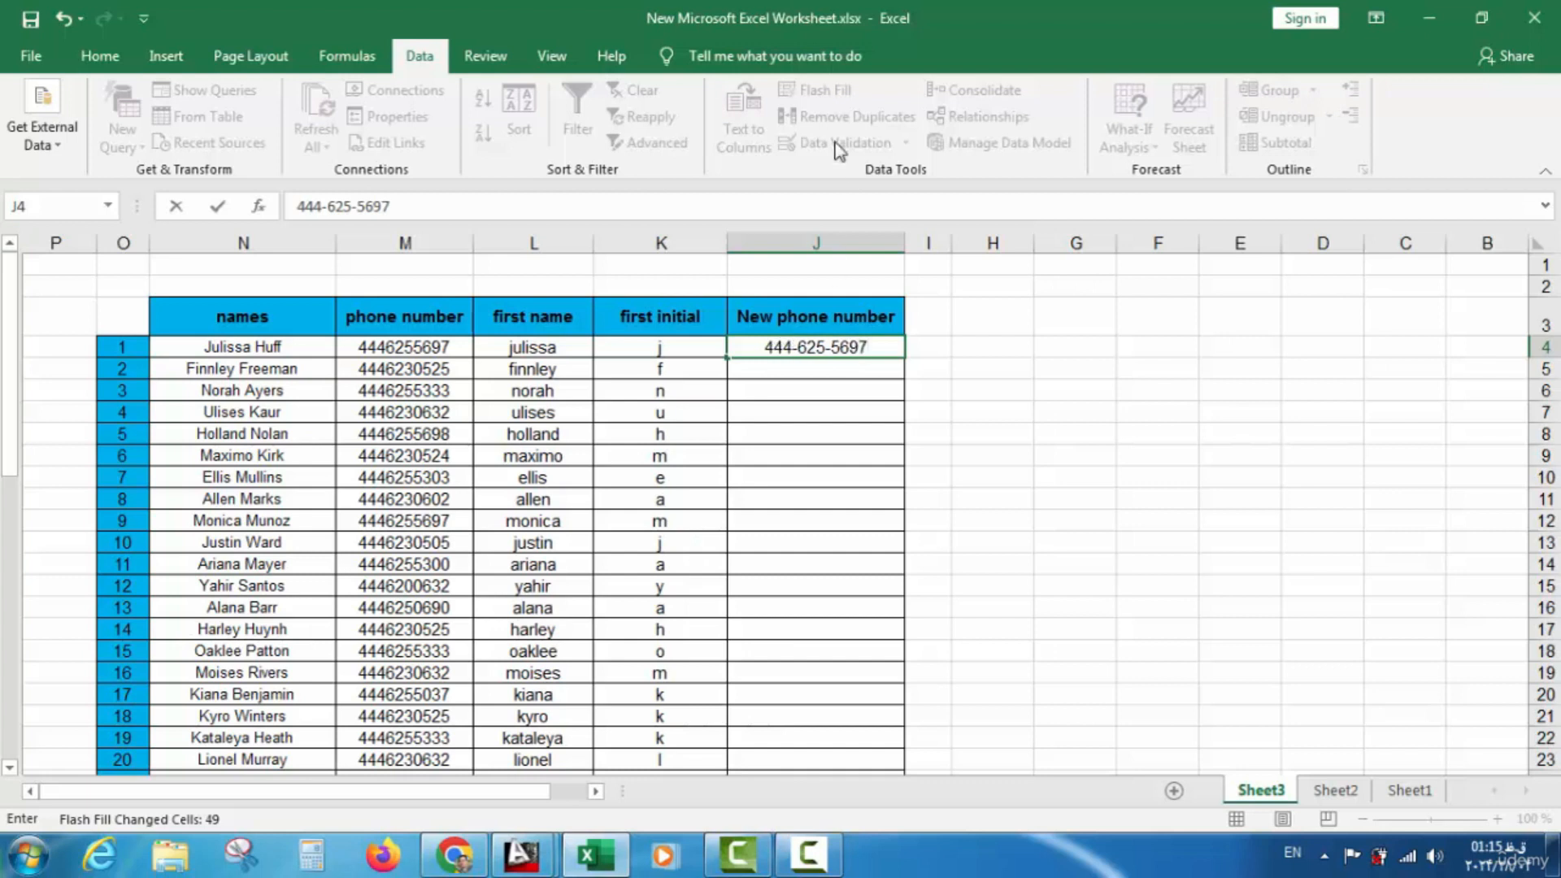
pyautogui.press('Return')
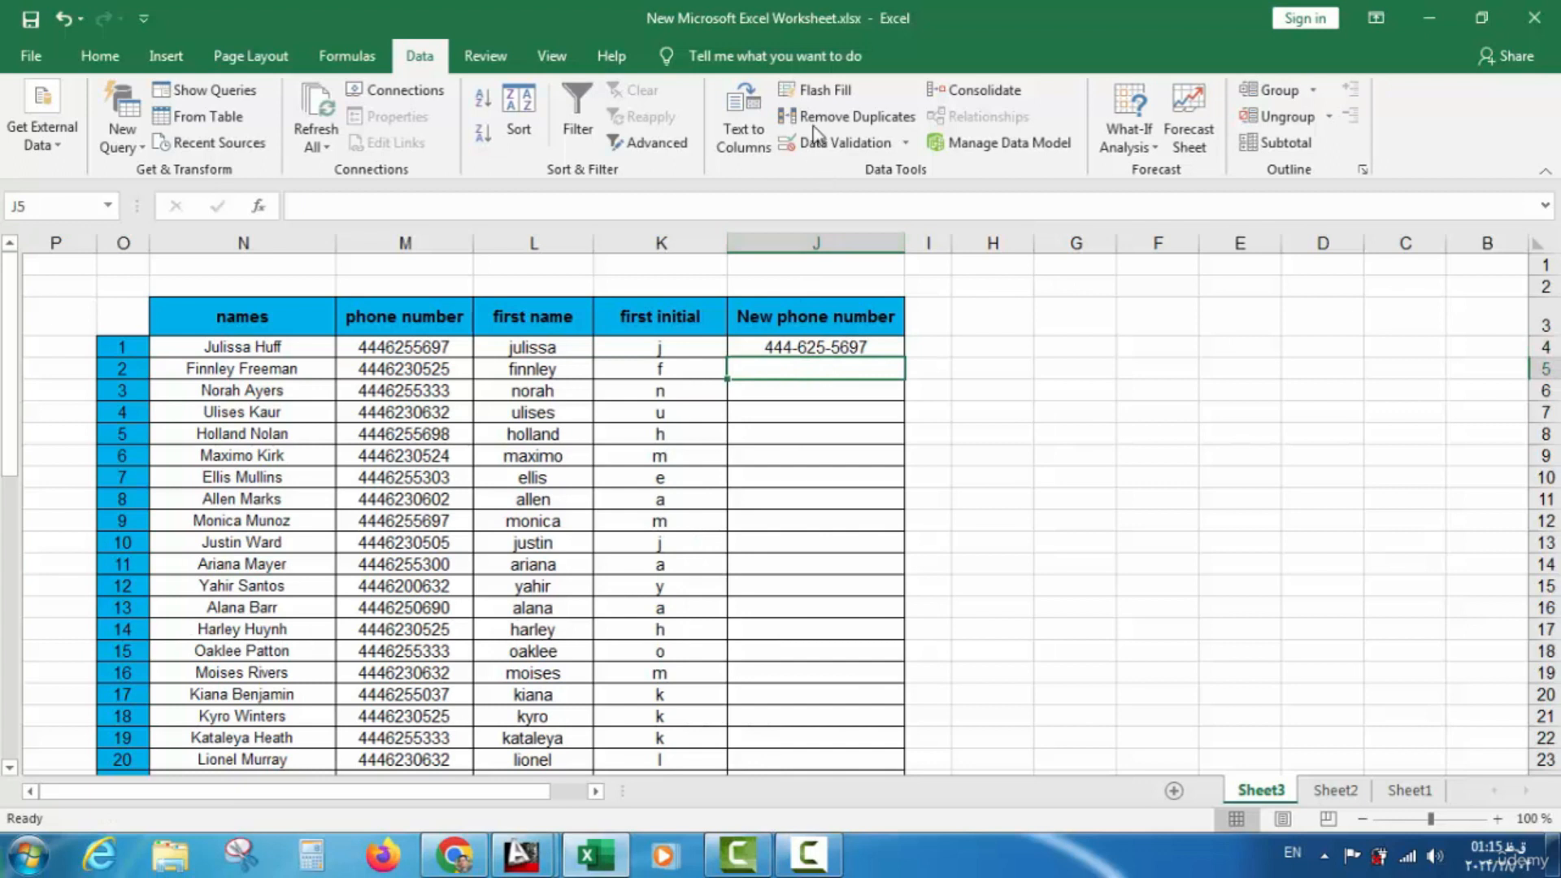
pyautogui.click(817, 90)
pyautogui.scroll(-15, 837, 374)
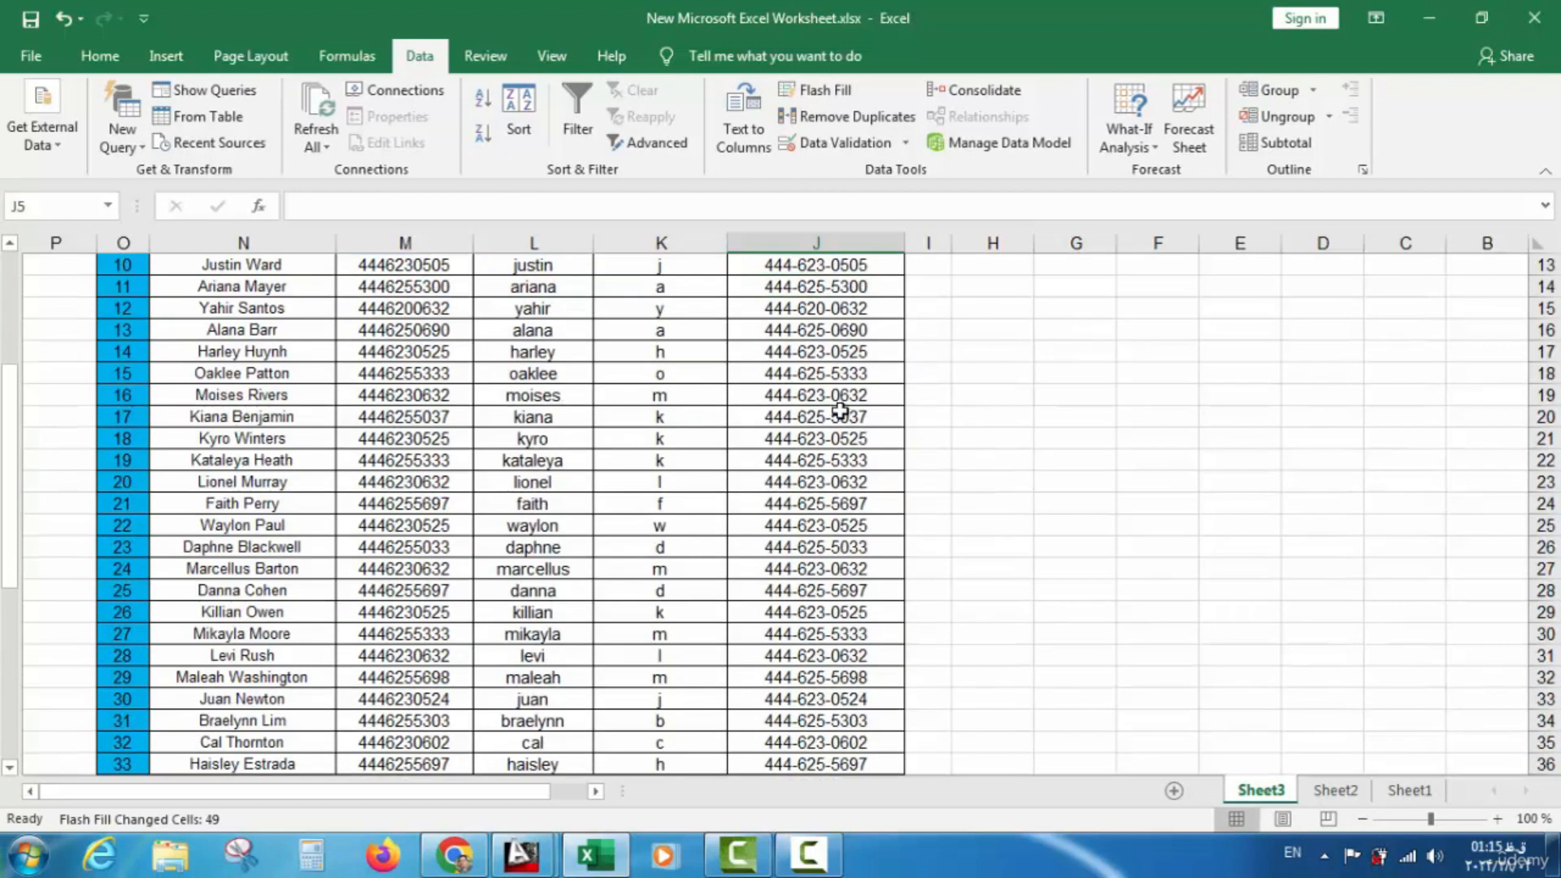
pyautogui.scroll(6, 845, 422)
pyautogui.scroll(9, 846, 414)
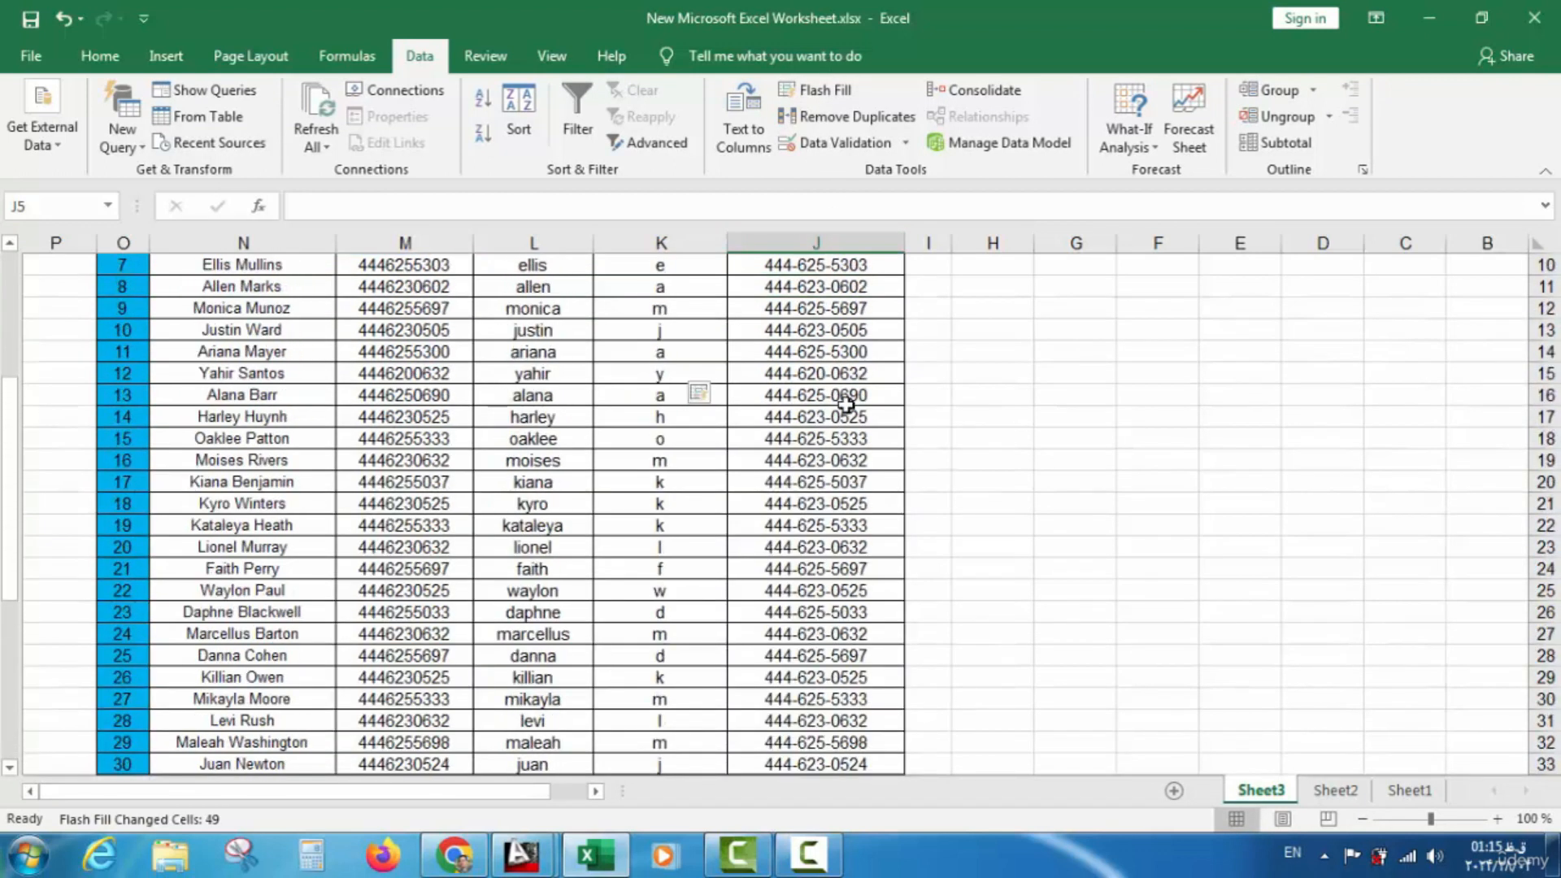
pyautogui.click(31, 19)
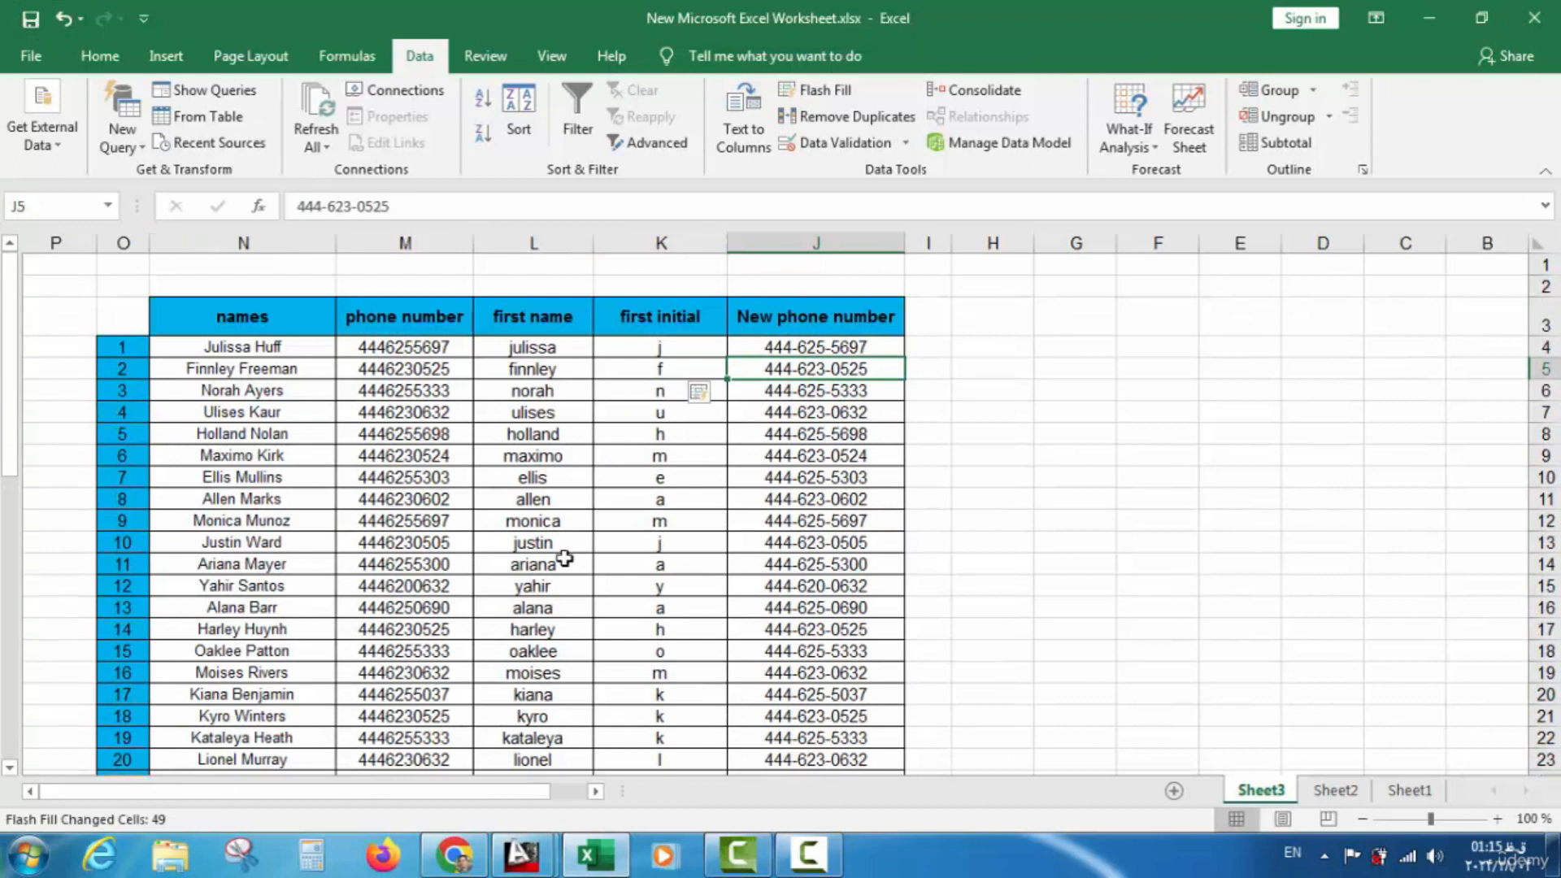
pyautogui.click(1408, 790)
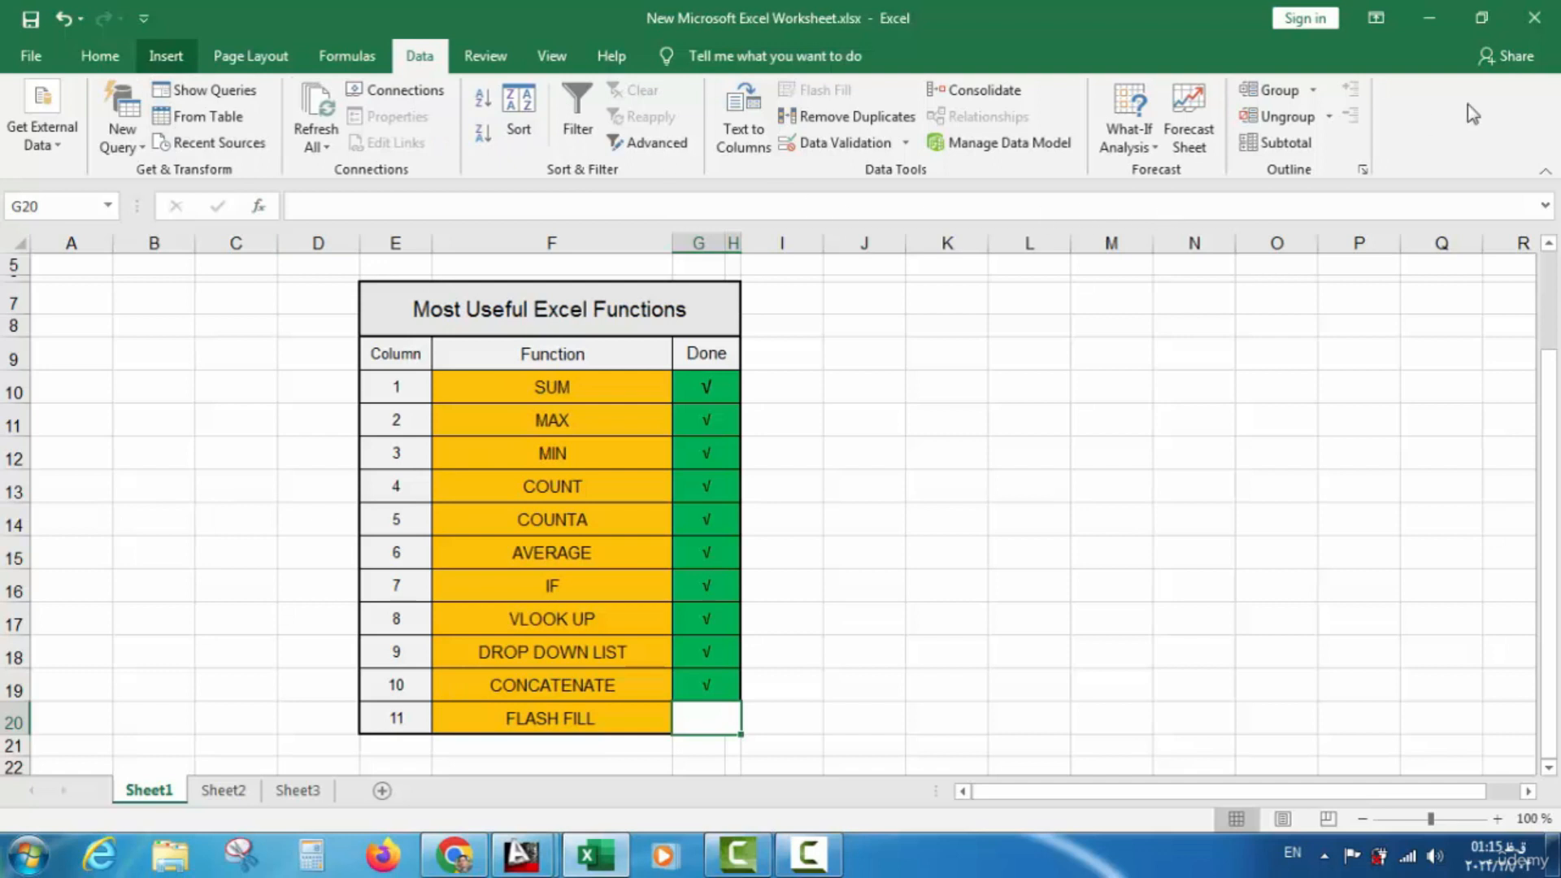
# Insert a √ symbol into G20 to mark FLASH FILL as done
pyautogui.click(166, 55)
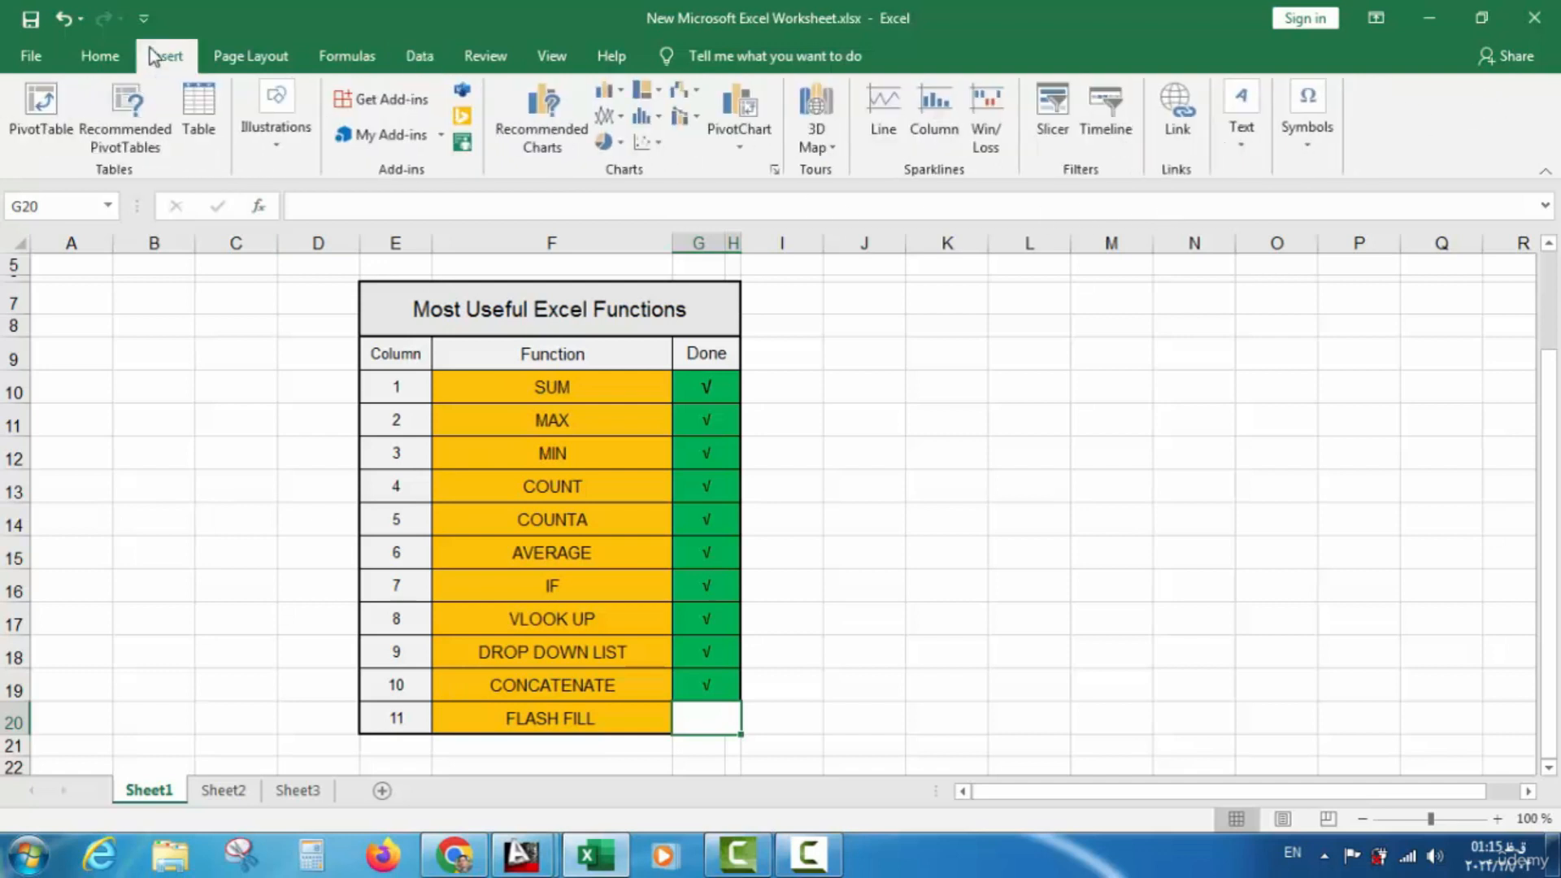
pyautogui.click(1305, 146)
pyautogui.click(1359, 213)
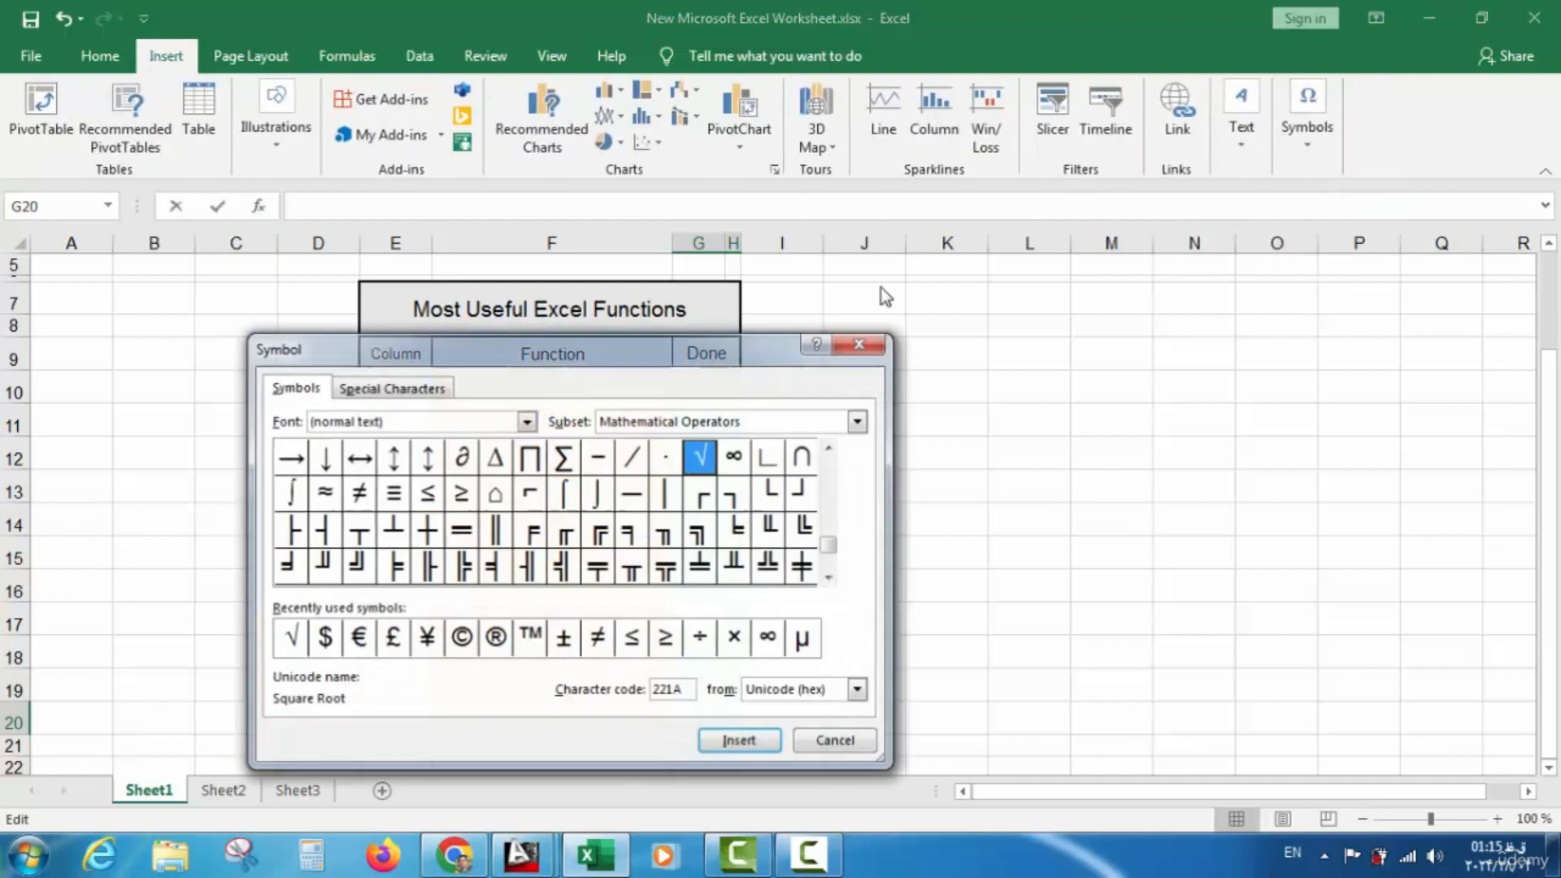
pyautogui.click(739, 741)
pyautogui.click(837, 741)
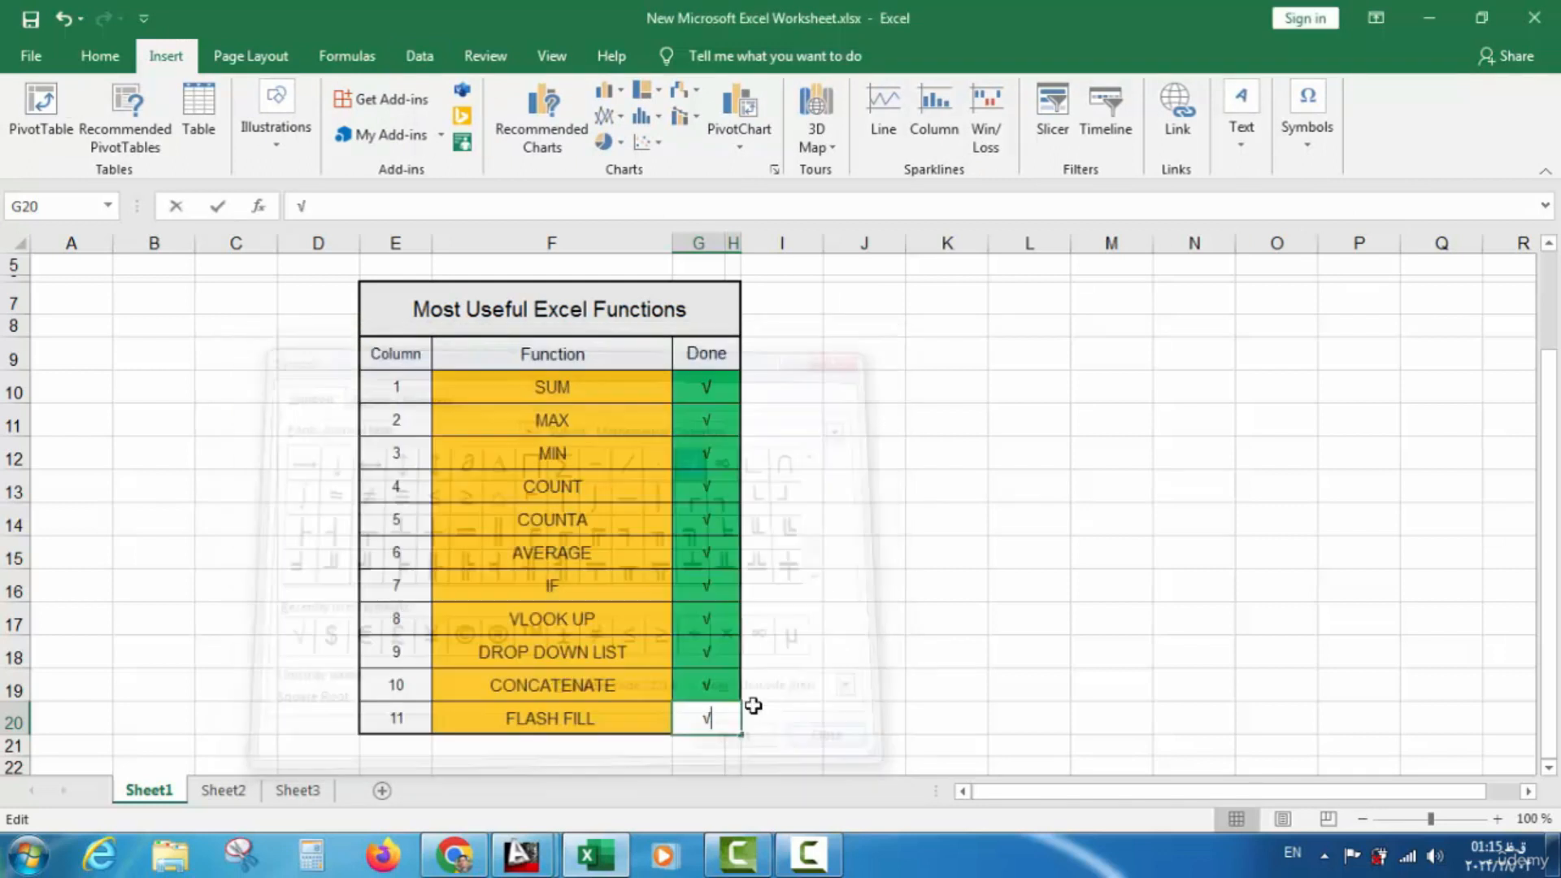
pyautogui.click(728, 685)
pyautogui.click(715, 712)
# Fill G20 green, save the workbook, and return to Sheet3's name list
pyautogui.click(114, 70)
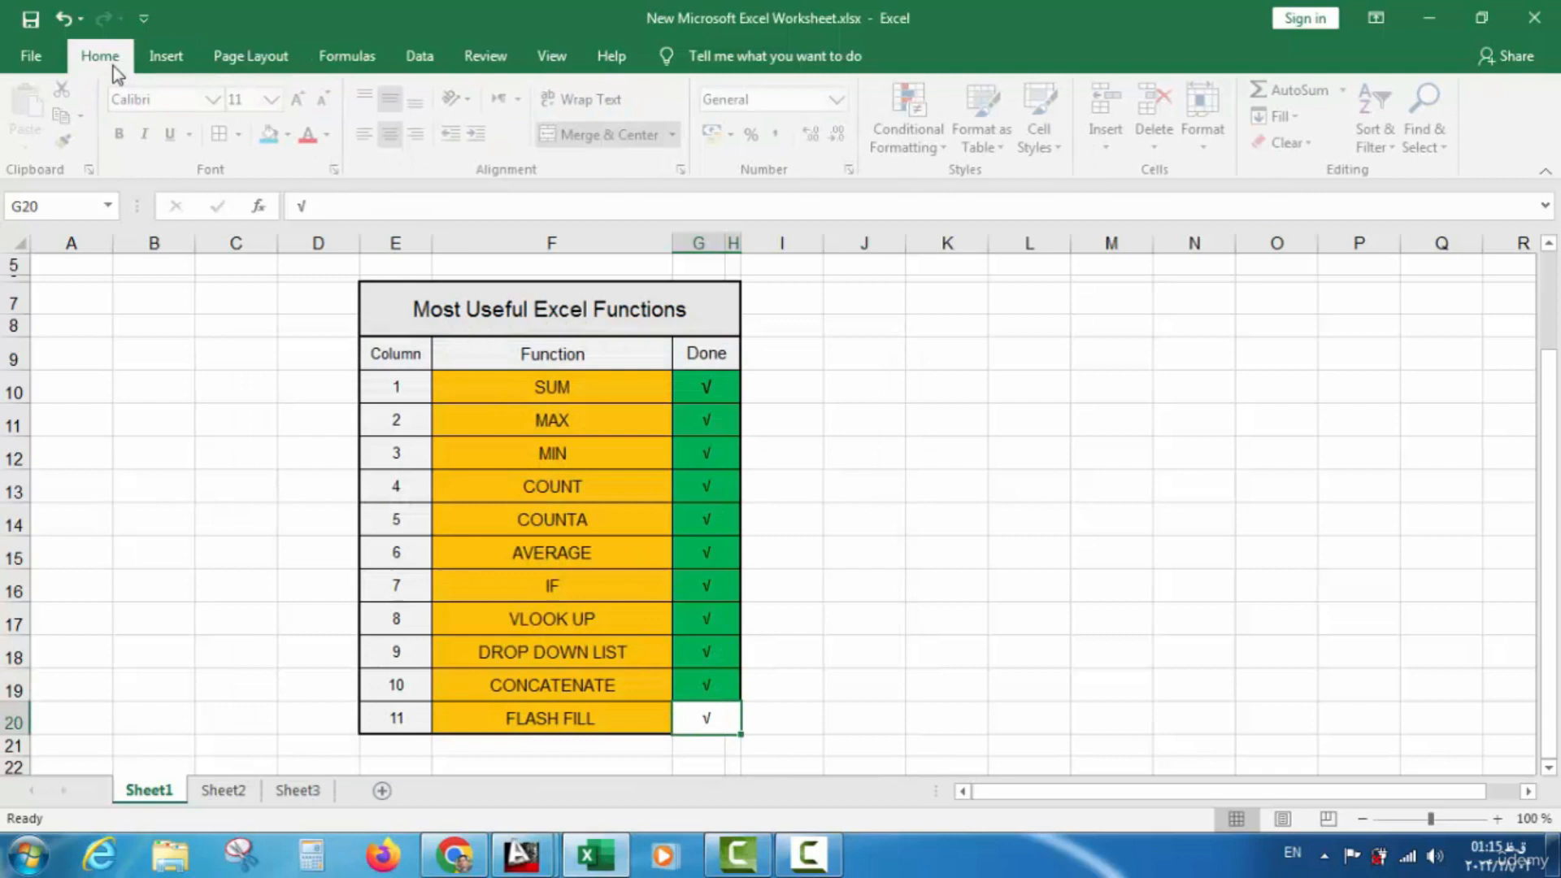
pyautogui.click(292, 135)
pyautogui.click(372, 317)
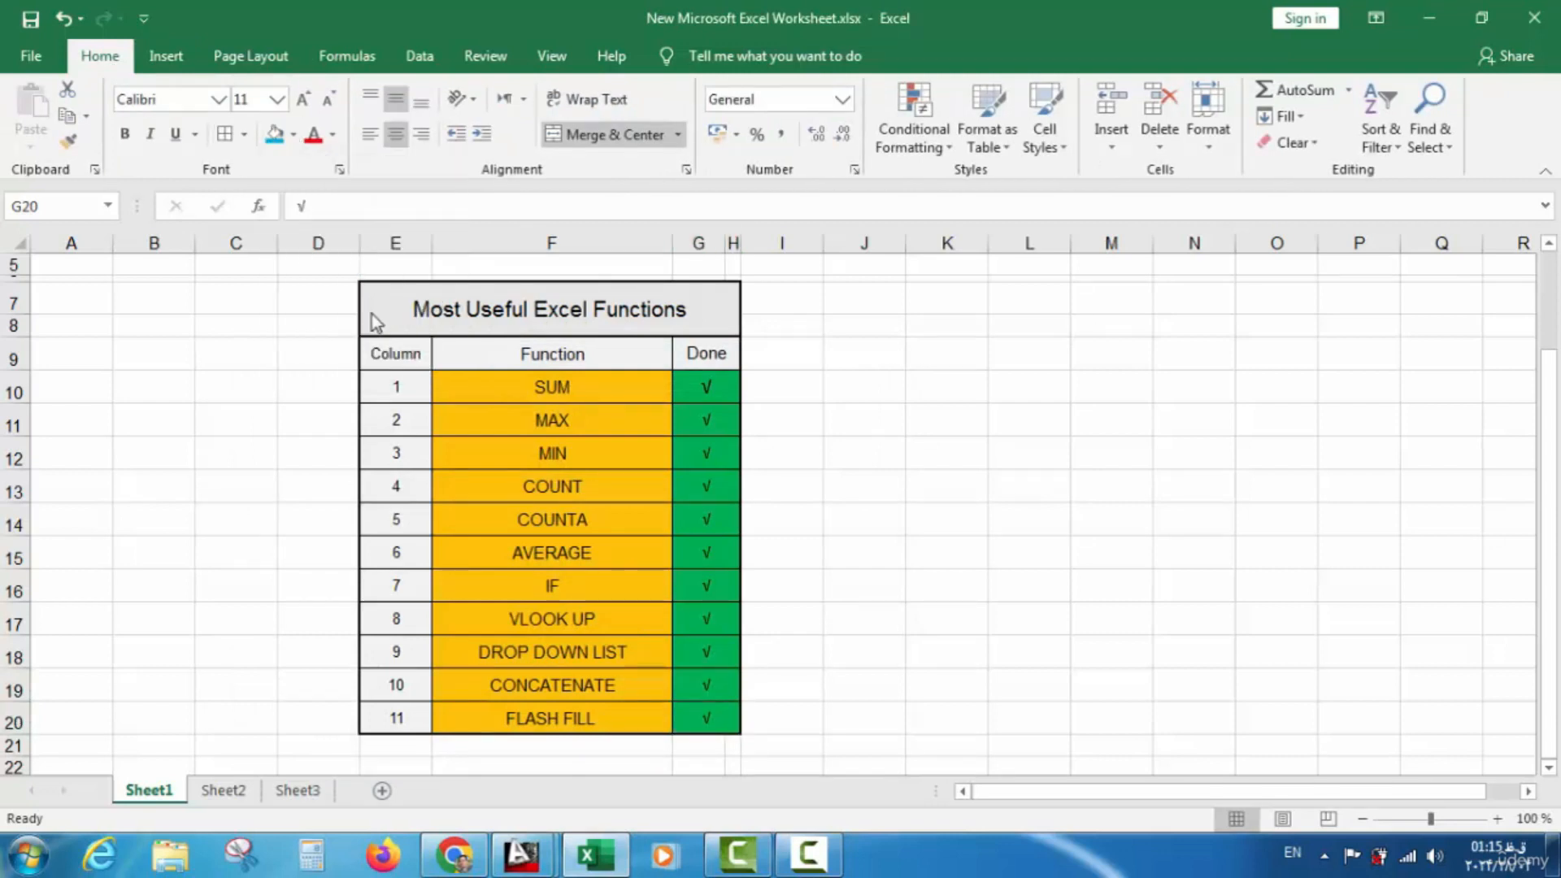
pyautogui.click(30, 27)
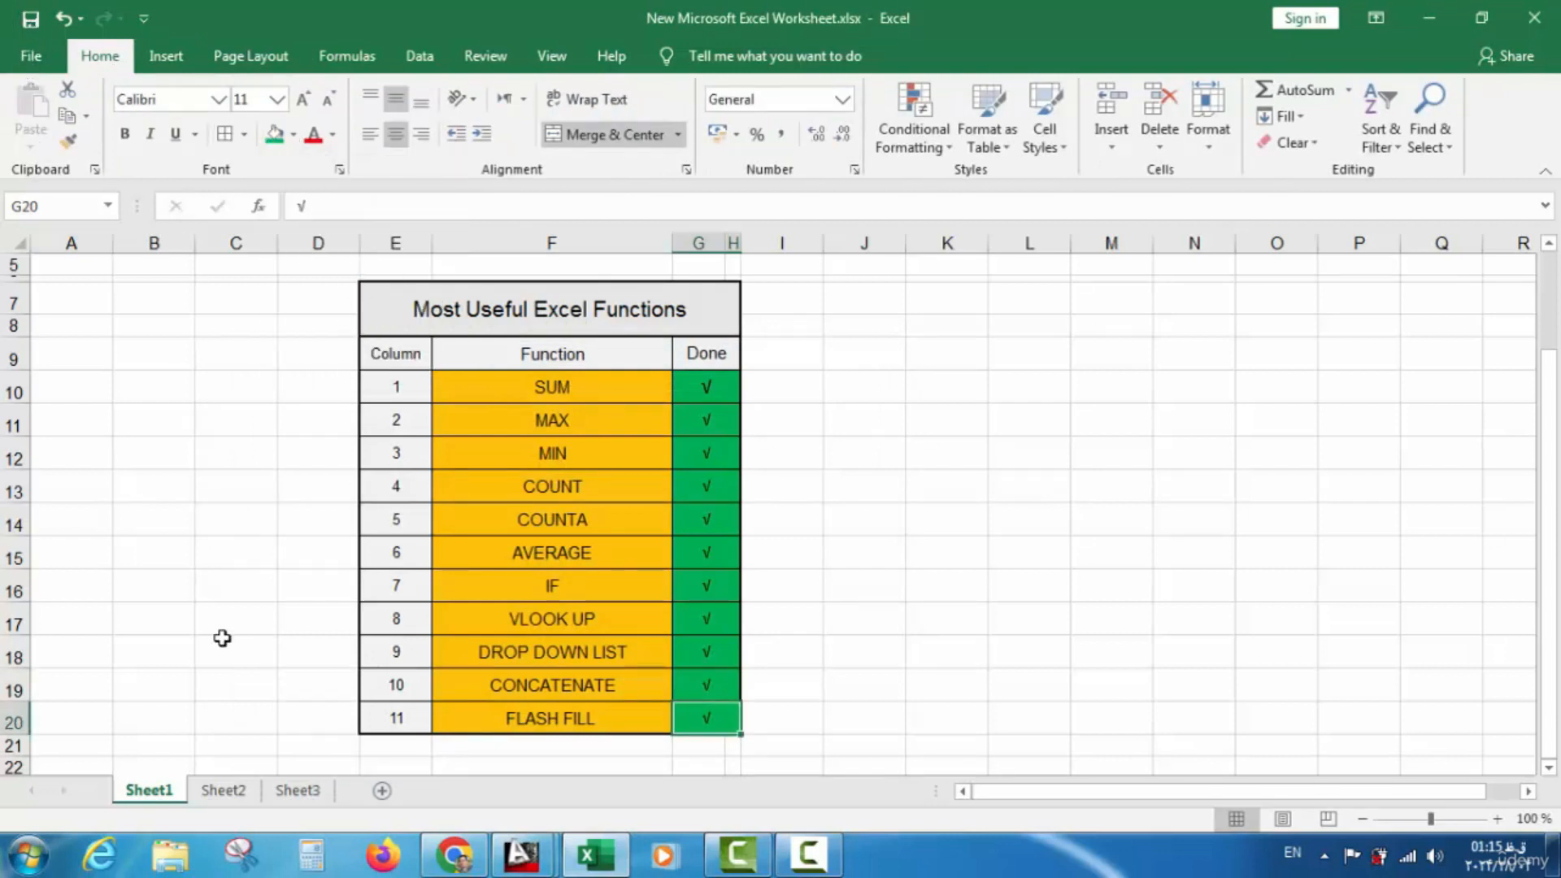
pyautogui.click(297, 790)
pyautogui.scroll(-3, 1029, 547)
pyautogui.scroll(3, 1029, 546)
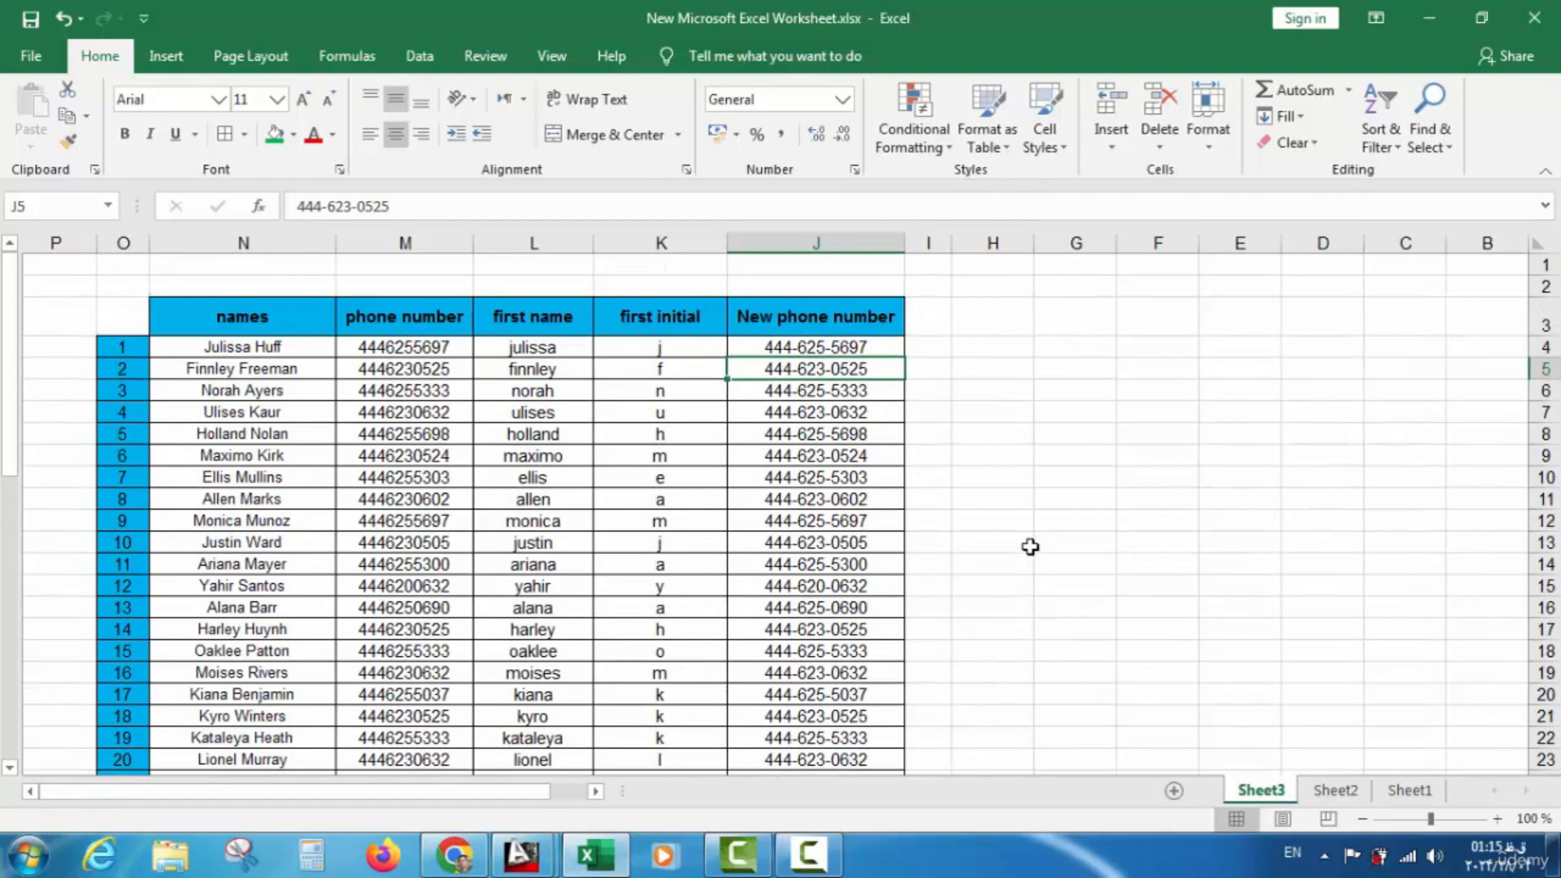